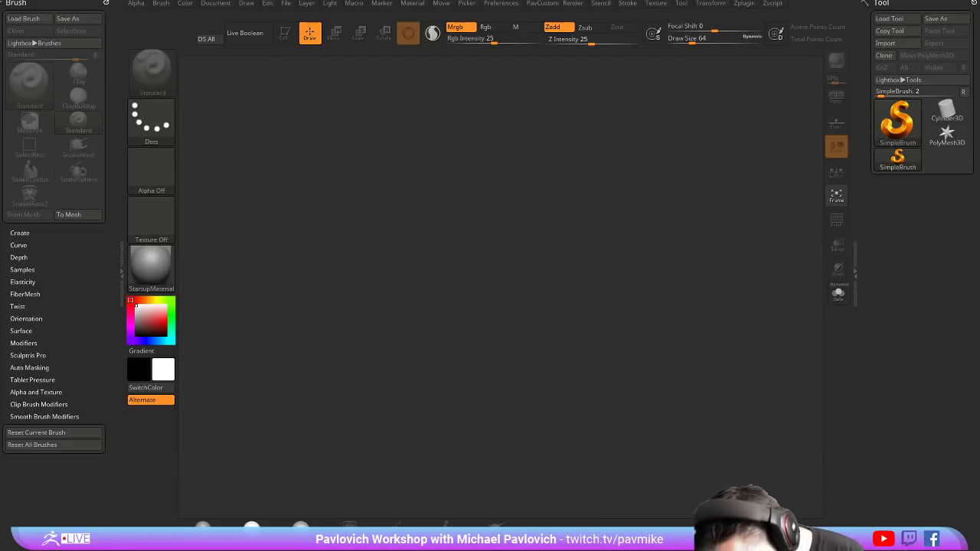
Step: Check the Streaming Topics request document, then return to ZBrush and shrink the brush size
left_click_drag(532, 550, 453, 90)
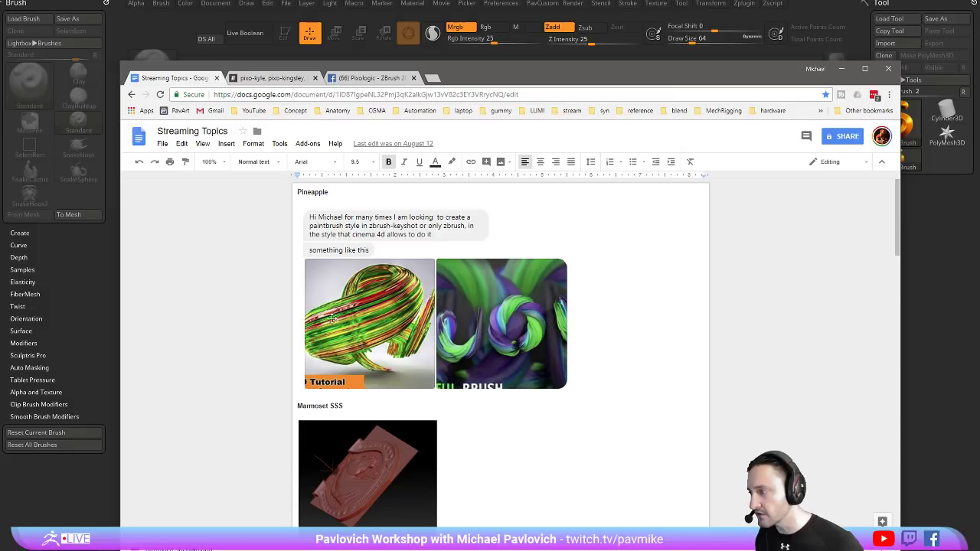
key("alt+Tab")
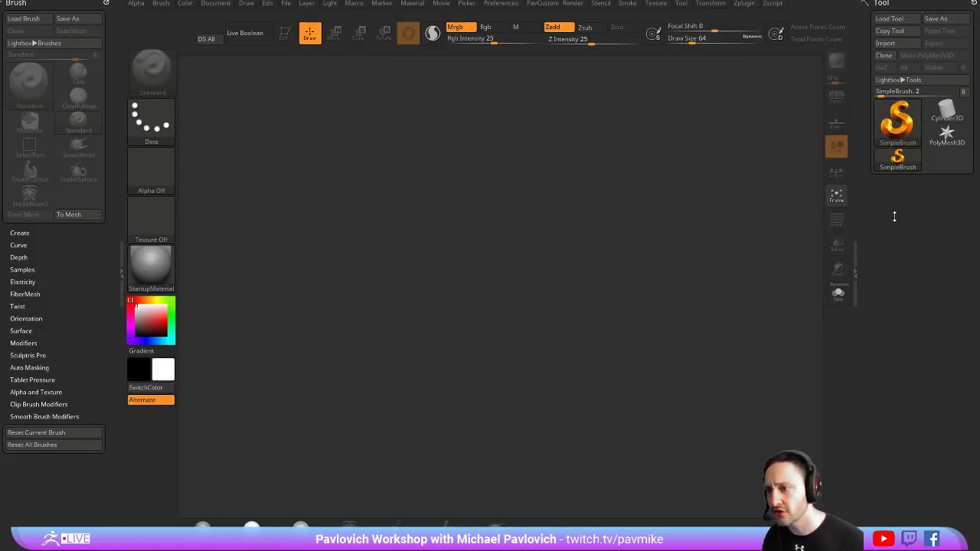
key("comma")
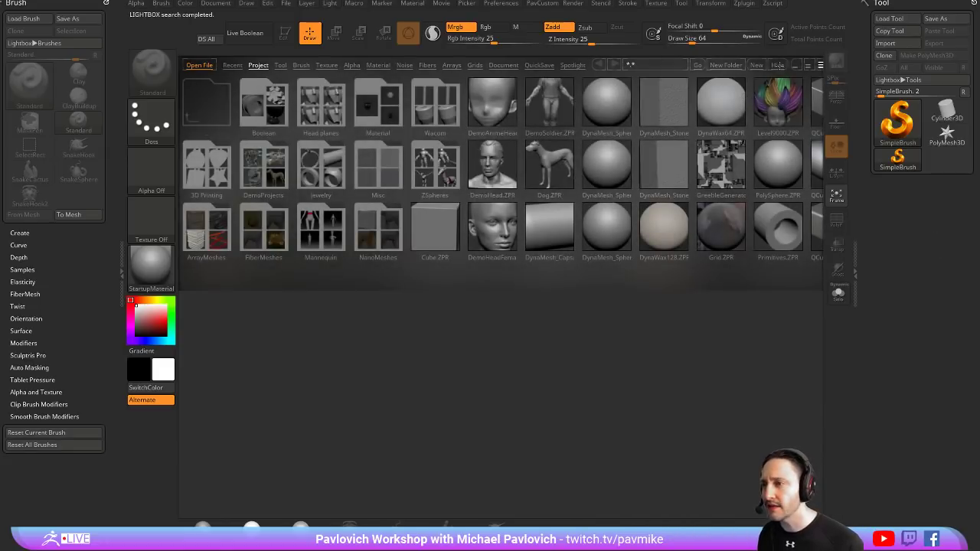
key("comma")
key("bracketleft")
key("bracketleft")
key("bracketleft")
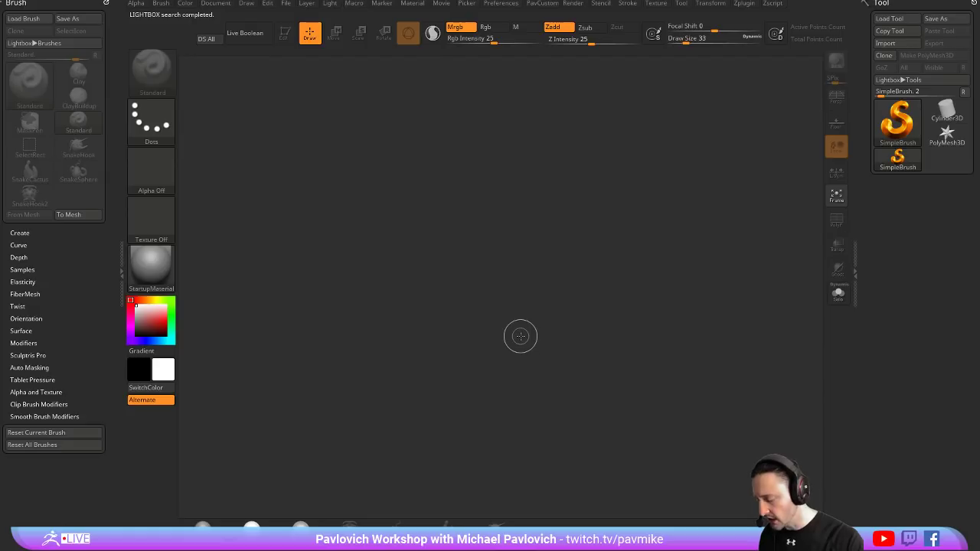
Step: Draw a Cylinder3D on the canvas, put it in Edit mode and tilt it to show its top
left_click(896, 136)
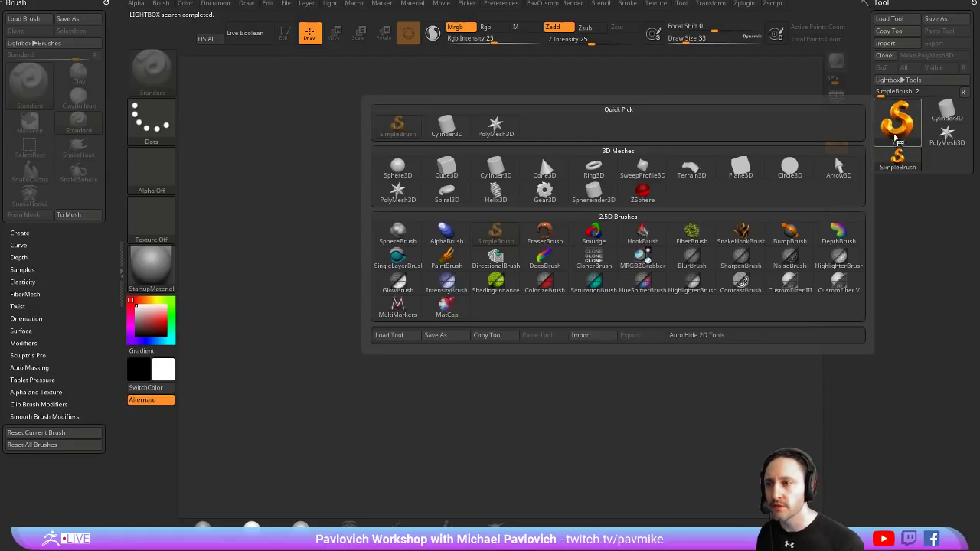
left_click(495, 167)
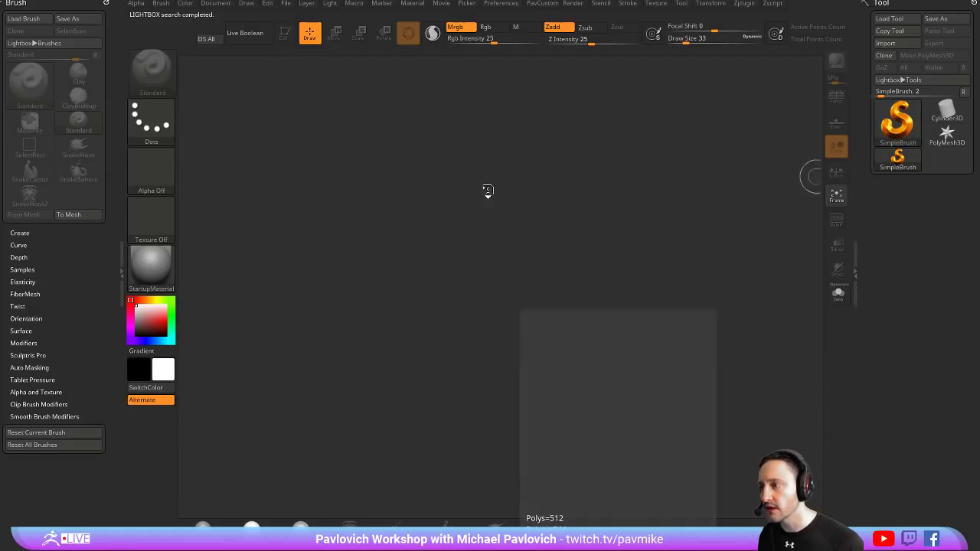
left_click_drag(432, 292, 414, 261)
left_click(284, 33)
mouse_move(460, 156)
left_mouse_down()
mouse_move(575, 252)
mouse_move(419, 285)
left_mouse_up()
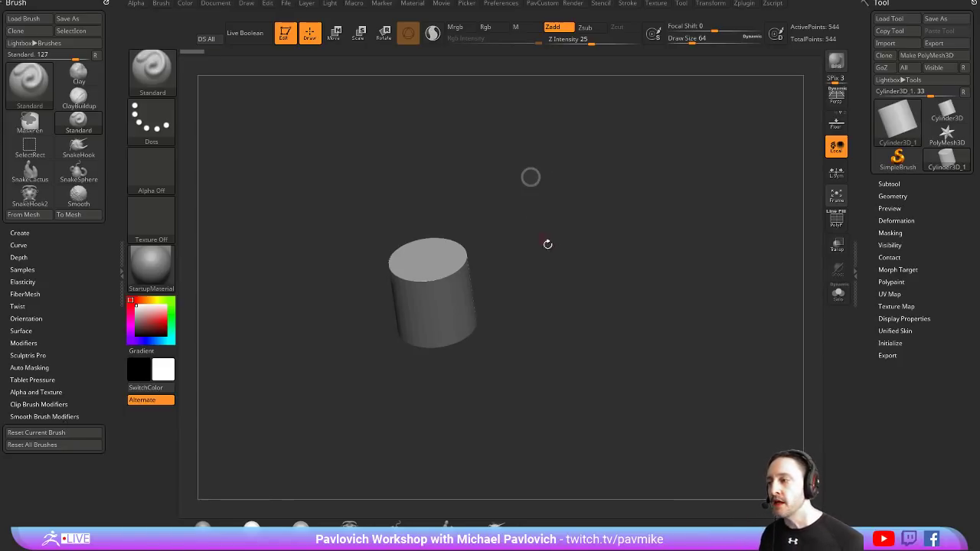
Step: Show the cylinder's polygon wireframe and enlarge it in the view
left_click(836, 219)
left_click_drag(623, 212, 452, 264)
left_click_drag(555, 238, 586, 247)
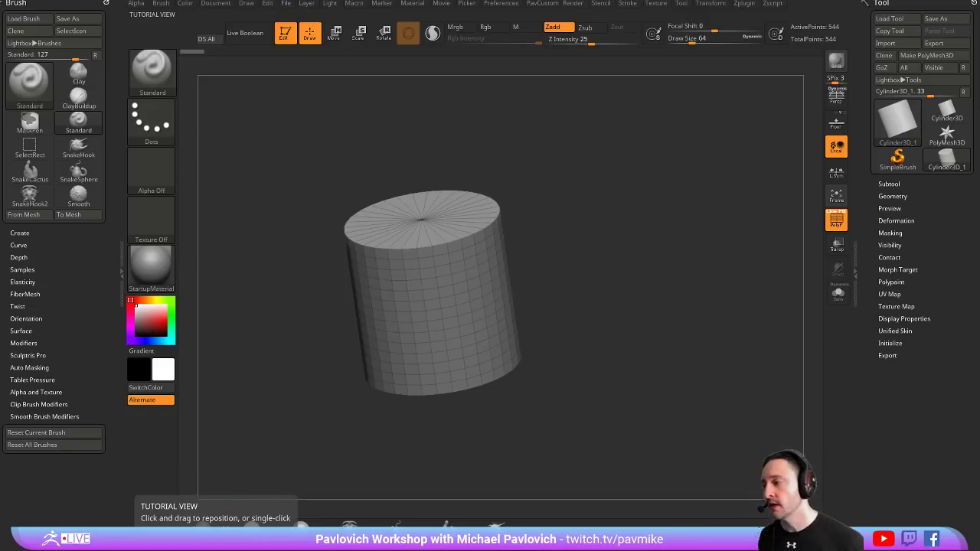
Step: Initialize the cylinder with HDivide 8 and VDivide 4, then convert it to a PolyMesh3D
left_click(890, 343)
left_click(883, 391)
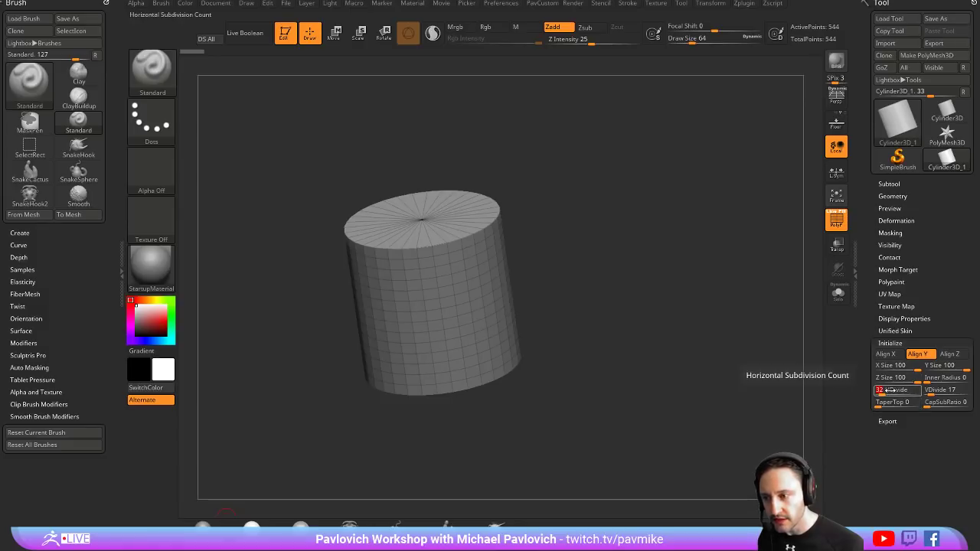
type("8")
key("Return")
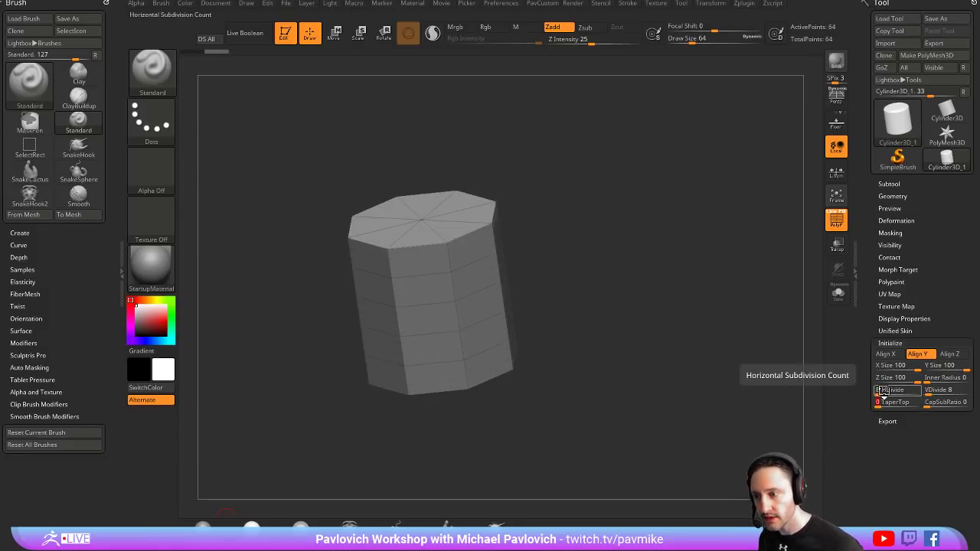
left_click(938, 389)
type("4")
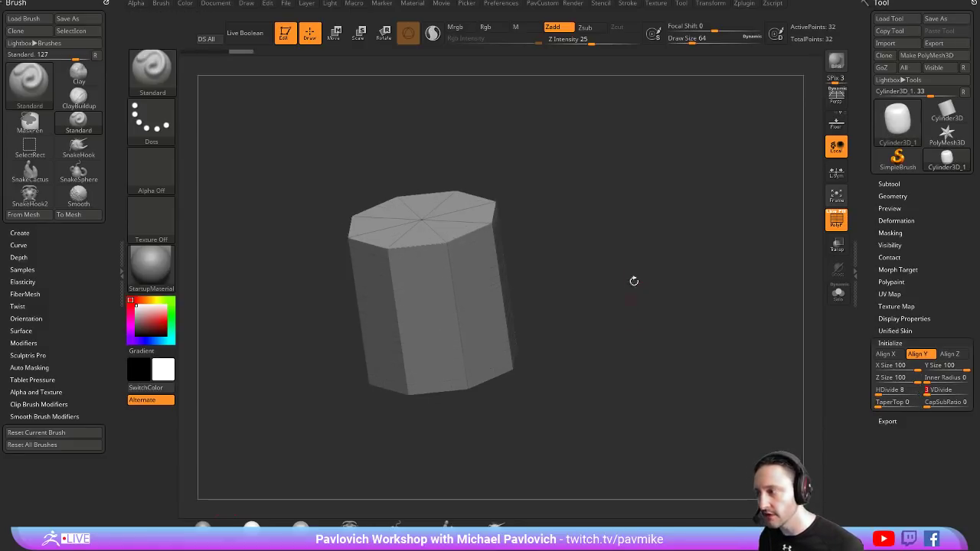
key("Return")
left_click(926, 55)
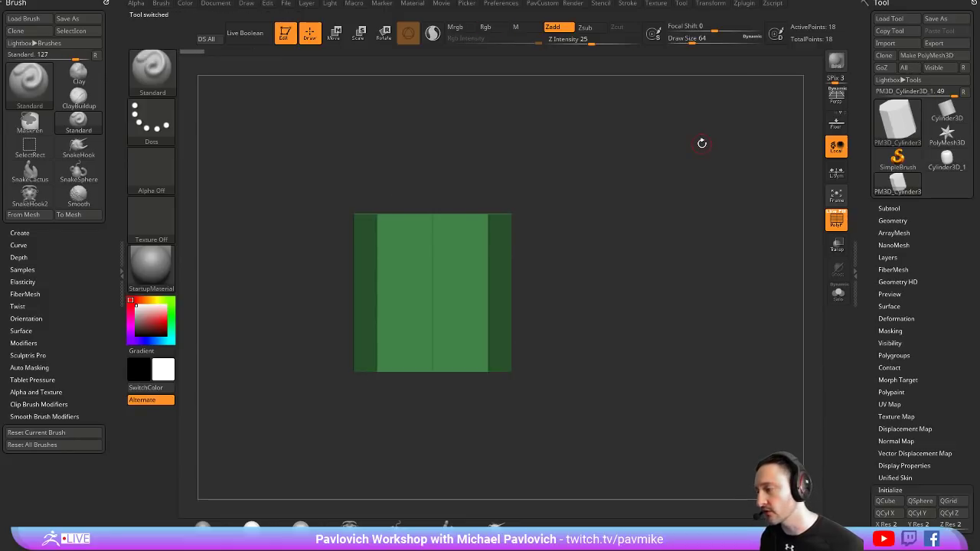
Step: Set draw size to 136 and insert edge loops with ZModeler's Insert Multiple EdgeLoops
key("s")
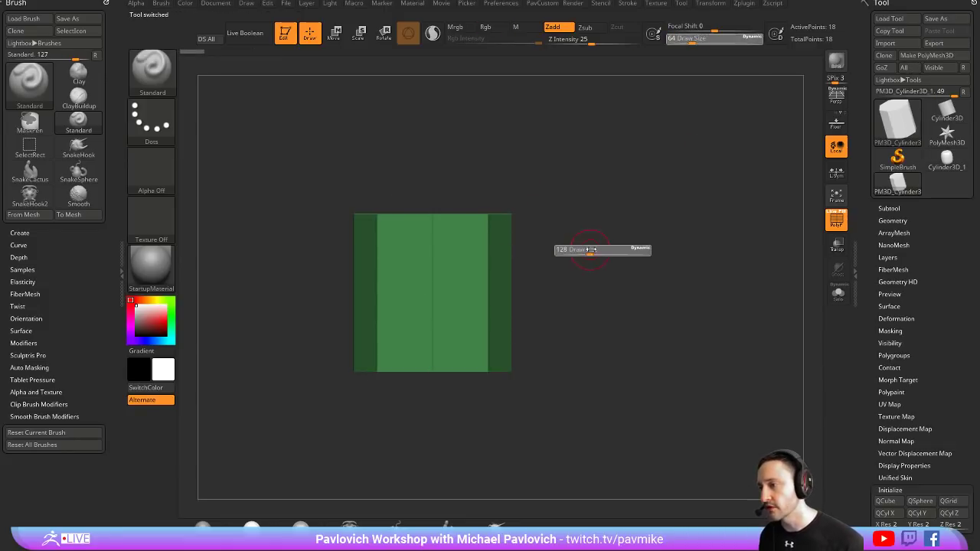
mouse_move(580, 240)
left_mouse_down("alt")
mouse_move(606, 237)
mouse_move(578, 224)
left_mouse_up("alt")
key("b")
key("z")
key("m")
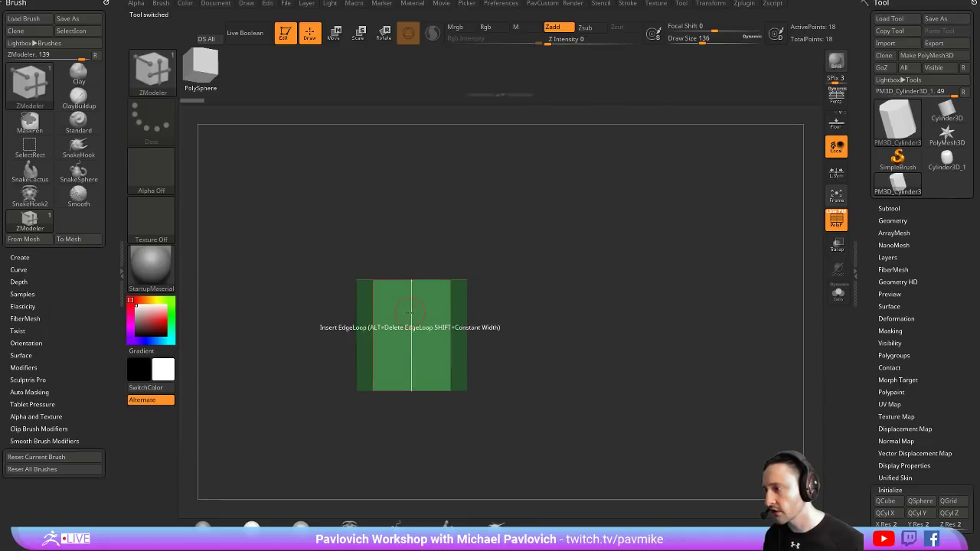
key("space")
left_click(322, 369)
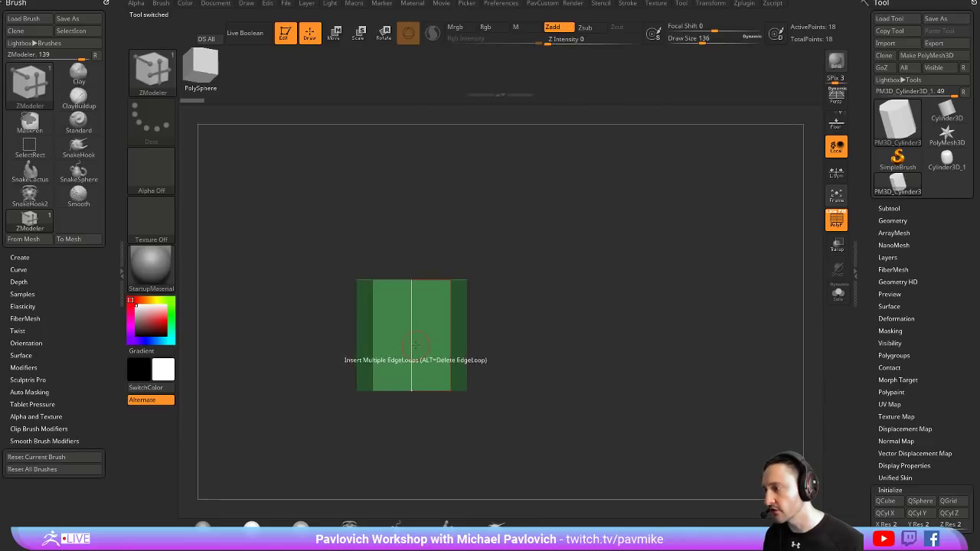
left_click(432, 327)
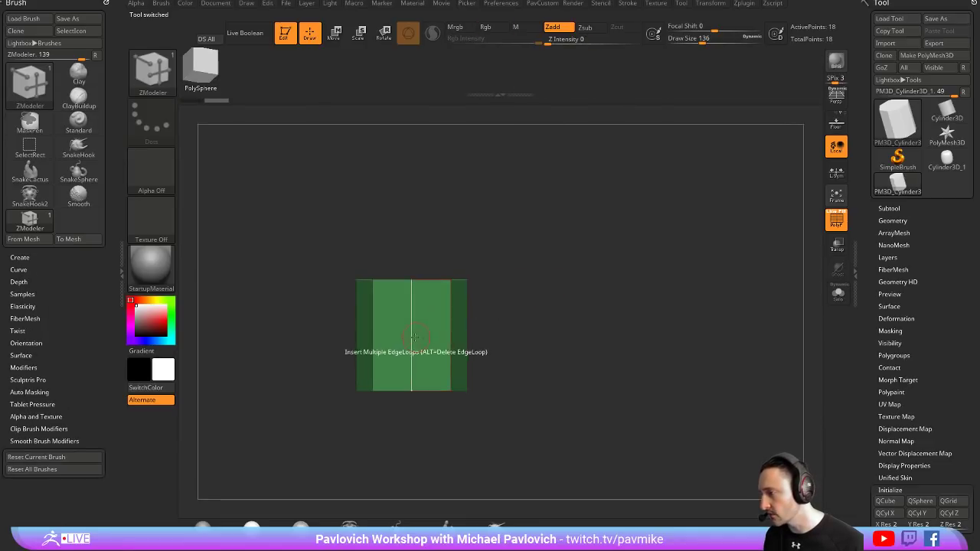
left_click(411, 317)
Step: Add another edge loop and try QMesh, then undo the unwanted loops
key("b")
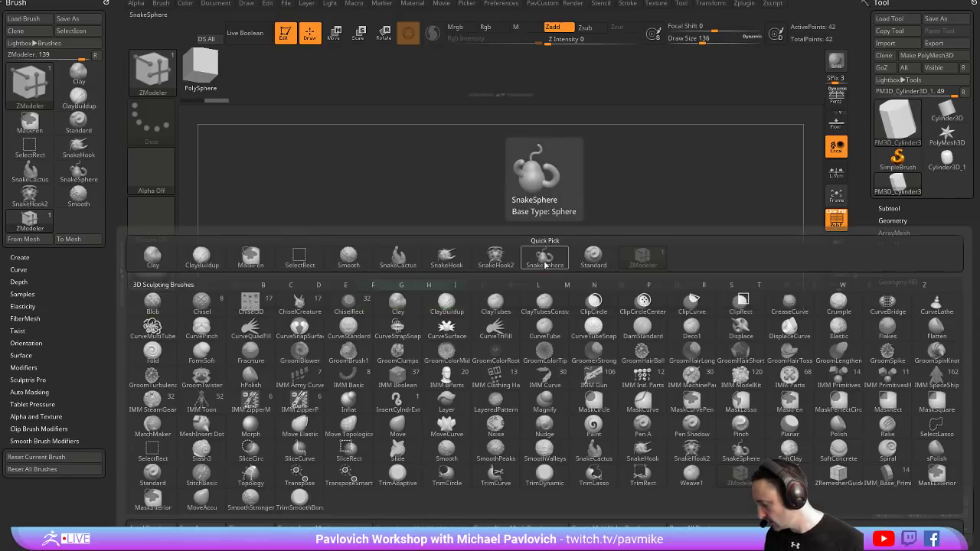
key("z")
key("m")
left_click(441, 300)
key("space")
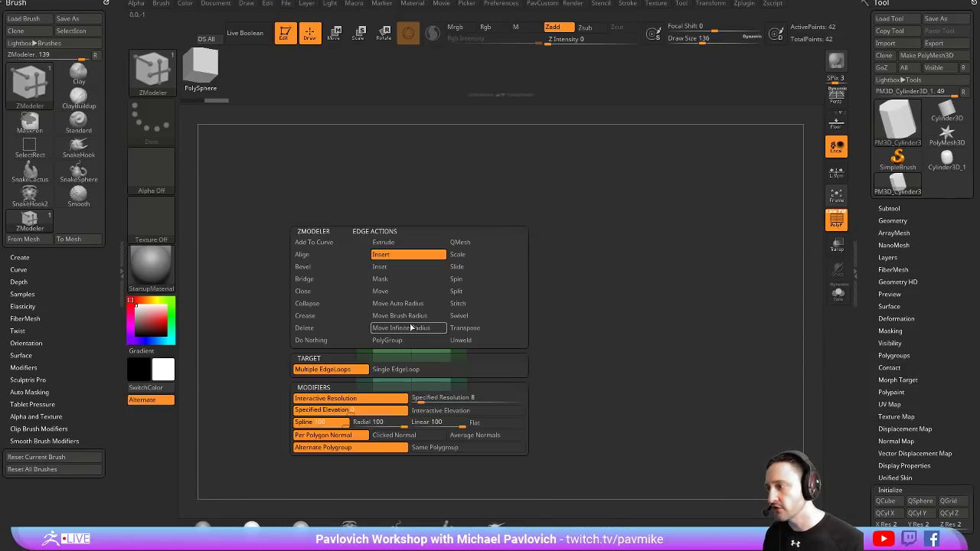
left_click(380, 344)
left_click_drag(505, 322, 544, 270)
left_click_drag(463, 311, 409, 317)
key("ctrl+z")
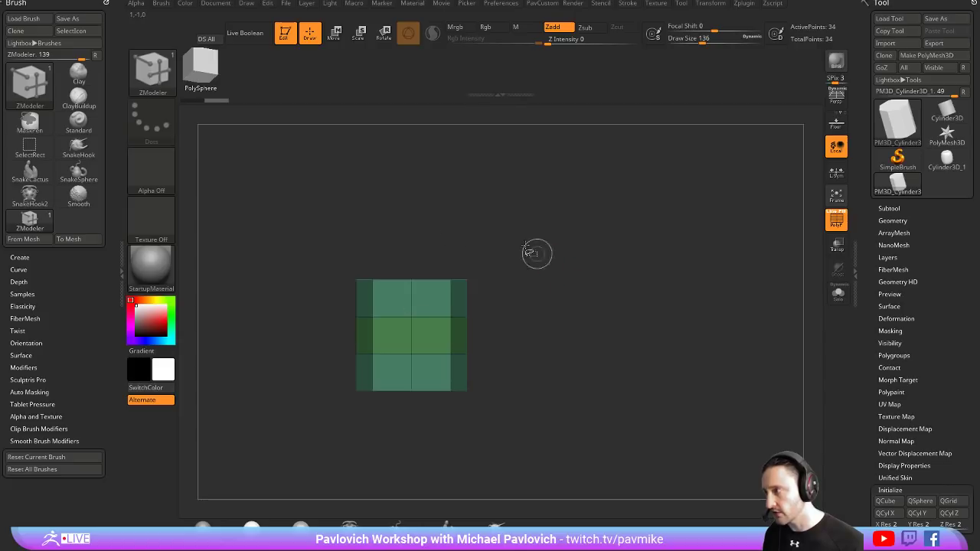
Step: Isolate the tube's top row and make it its own polygroup
key("ctrl+shift")
left_click_drag(276, 217, 565, 323, "ctrl+shift")
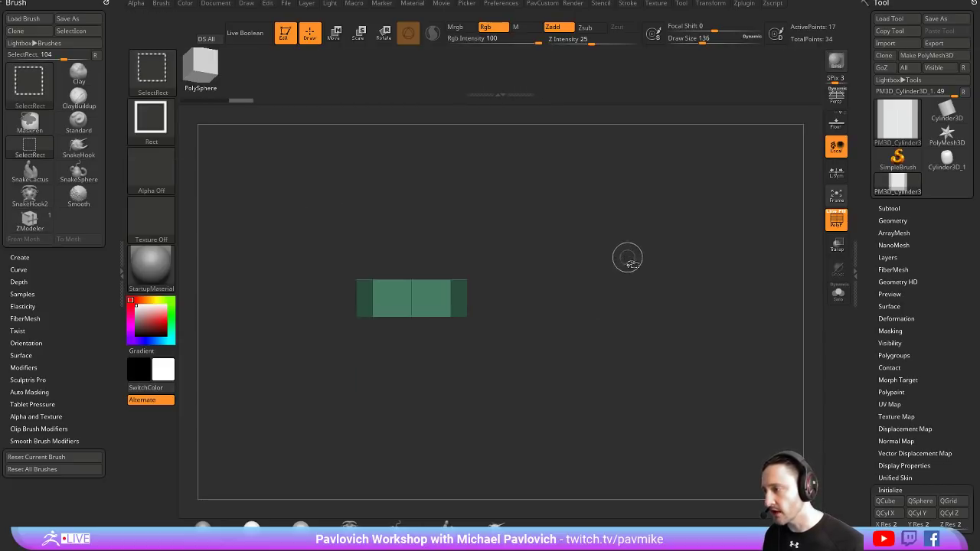
mouse_move(628, 258)
left_mouse_down()
mouse_move(613, 295)
mouse_move(593, 304)
mouse_move(532, 440)
mouse_move(312, 348)
left_mouse_up()
key("ctrl")
key("ctrl+w")
Step: Give the bottom row its own polygroup, then stretch the tube slightly taller with Transpose
left_click(602, 287, "ctrl+shift")
mouse_move(536, 229)
left_mouse_down()
mouse_move(602, 223)
mouse_move(461, 367)
left_mouse_up()
key("b")
key("z")
key("m")
key("ctrl+w")
left_click(600, 223, "ctrl+shift")
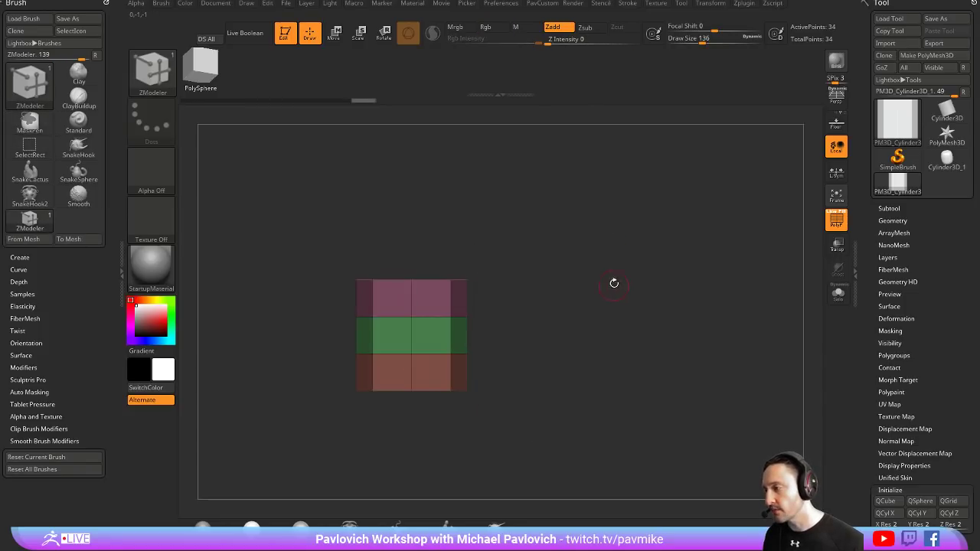
key("w")
mouse_move(422, 273)
left_mouse_down()
mouse_move(539, 252)
mouse_move(506, 264)
left_mouse_up()
Step: Create a new InsertMesh brush from the three-band tube
key("q")
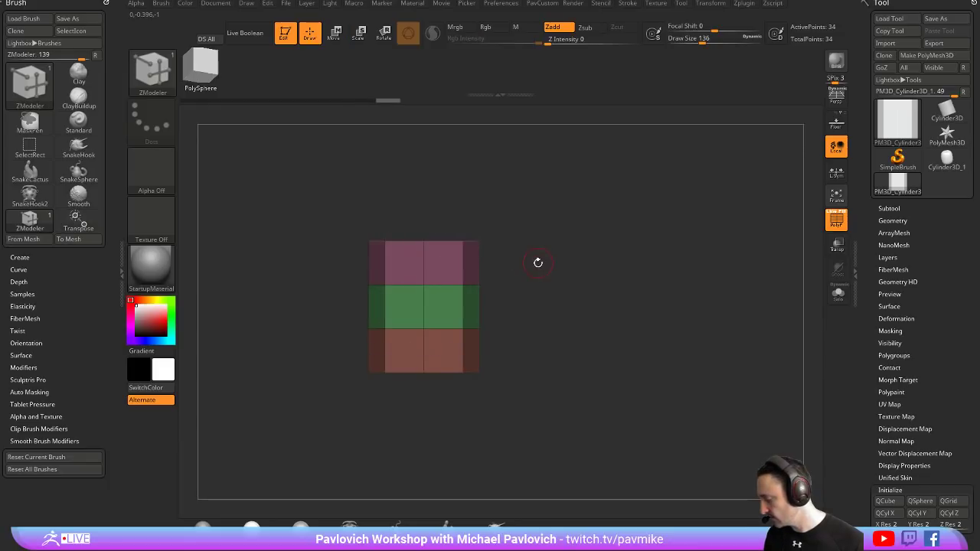
key("b")
key("ctrl+shift+i")
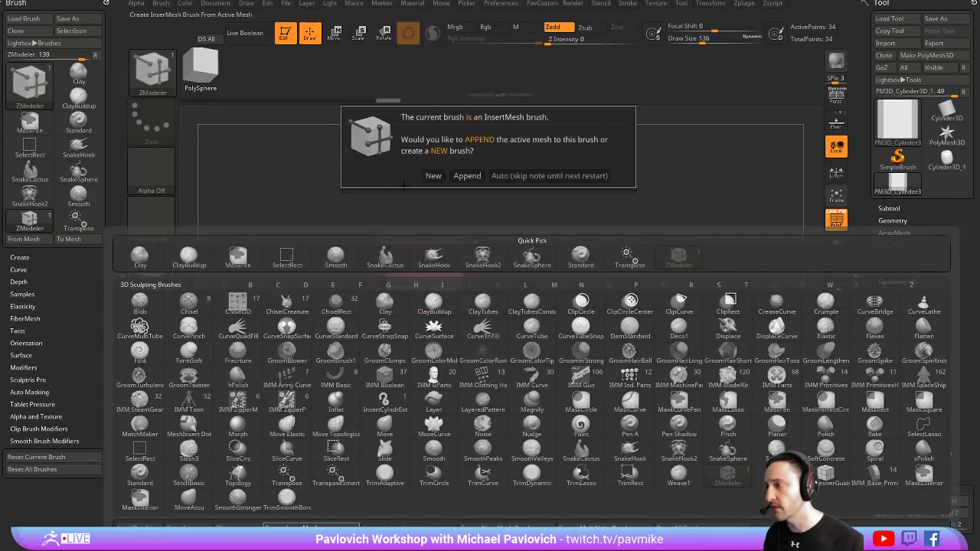
left_click(433, 176)
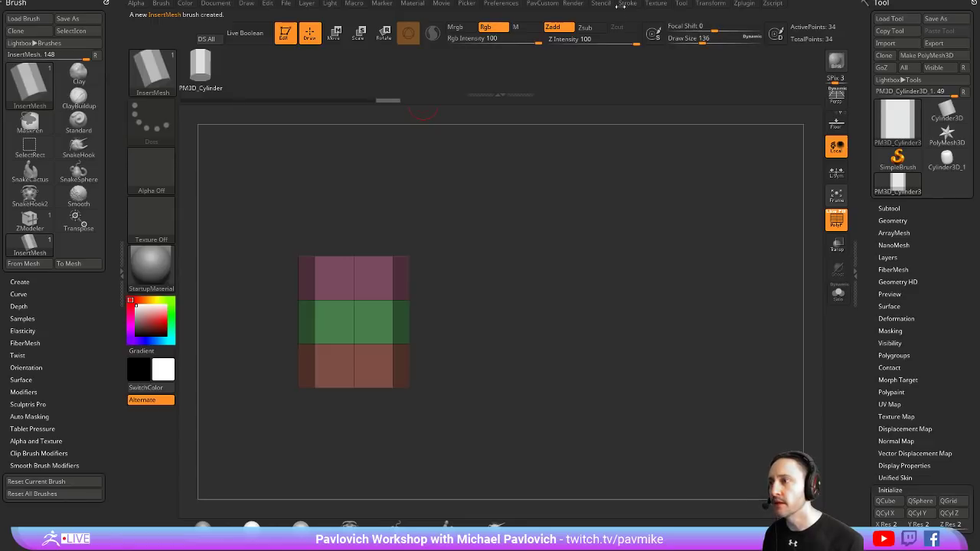
Step: Dock the Stroke palette, enable Curve mode and draw a curved chain of tubes
left_click(631, 3)
left_click(642, 22)
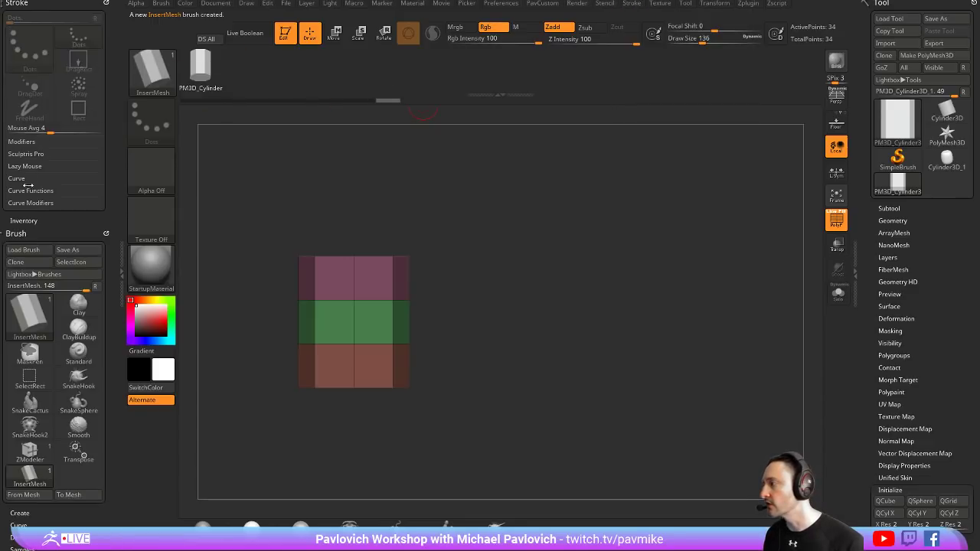
left_click(18, 177)
left_click(25, 190)
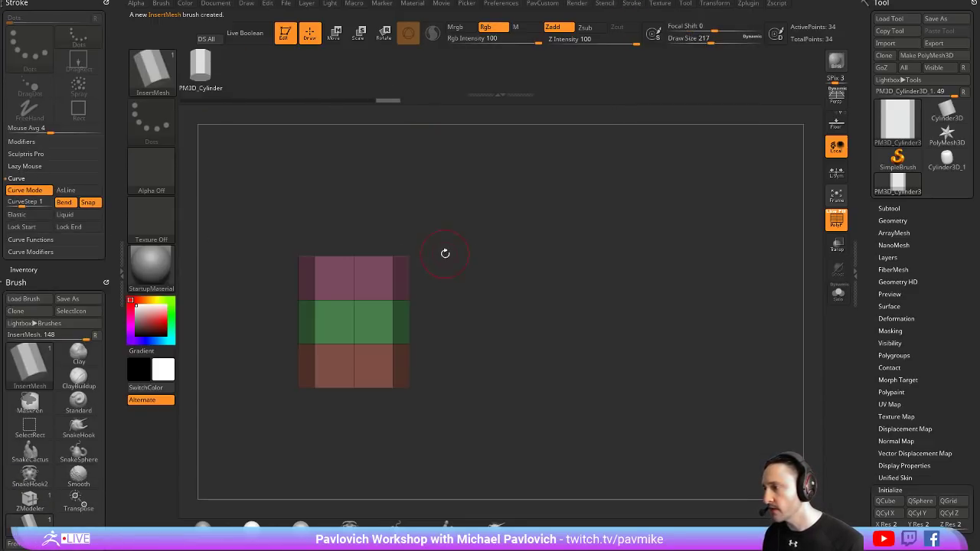
left_click_drag(371, 303, 605, 205)
left_click_drag(709, 348, 729, 310, "alt")
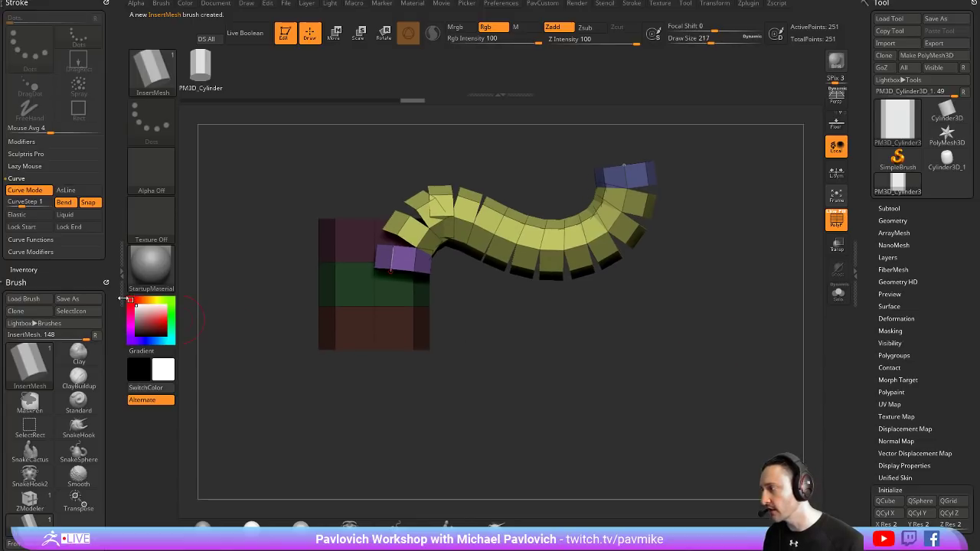
scroll(58, 258, "down", 5)
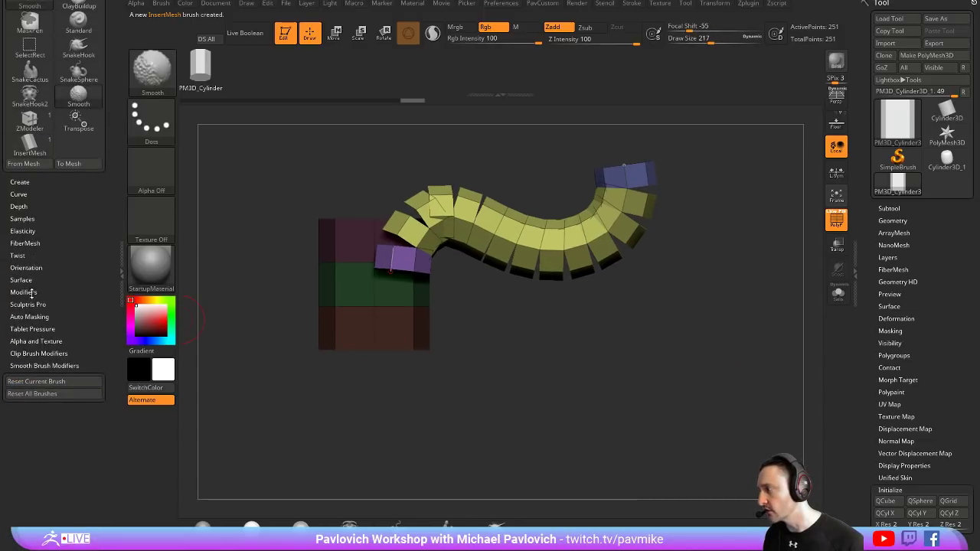
Step: Turn on Weld Points and Stretch in the brush modifiers with Curve Res 3
left_click(30, 292)
scroll(78, 258, "down", 3)
left_click(73, 301)
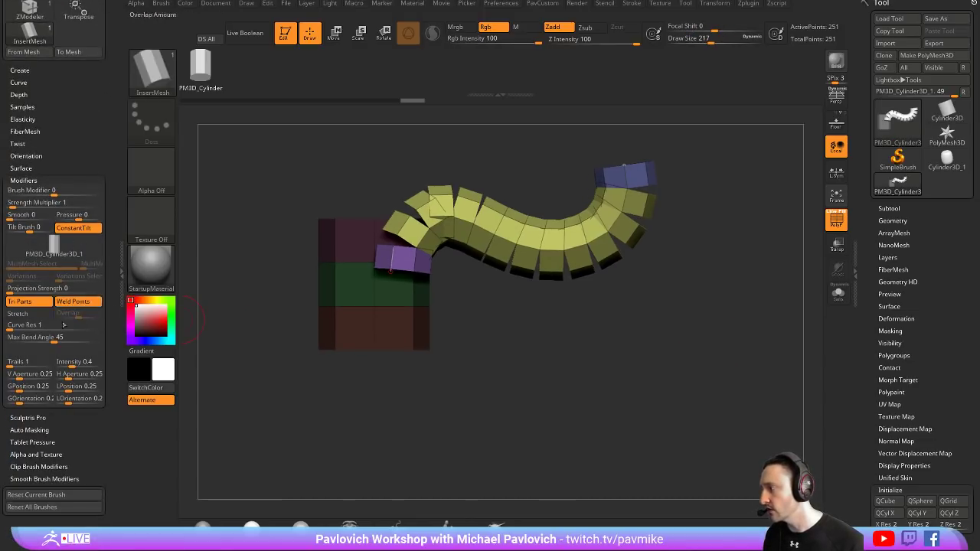
left_click(17, 313)
left_click_drag(10, 325, 15, 325)
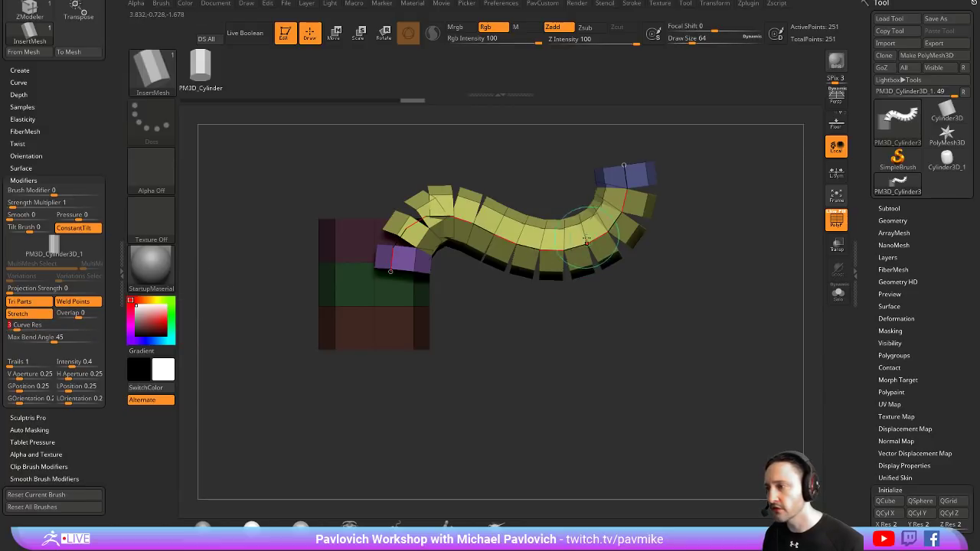
Step: Bend the tube curve by dragging its end, orbit around it, then remove the trial curve
left_click(623, 170)
left_click_drag(624, 171, 553, 145)
left_click_drag(483, 186, 696, 245)
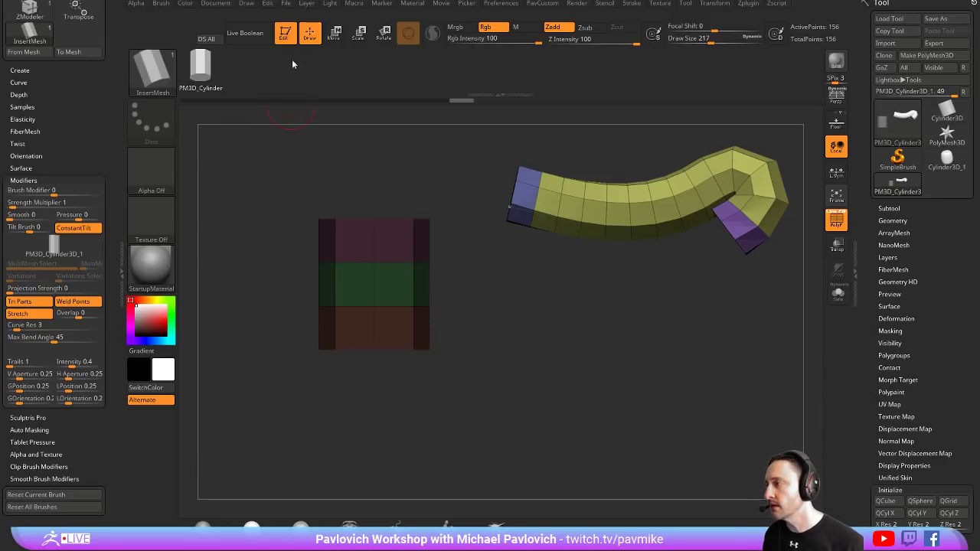
left_click_drag(531, 298, 555, 294, "ctrl")
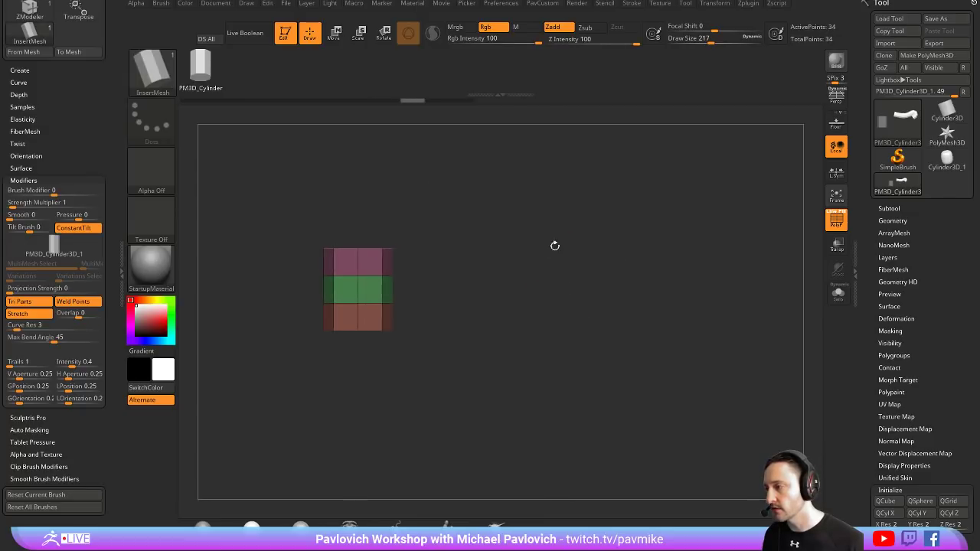
Step: Undo a trial cylinder duplicate, leave Edit mode and clear the canvas
key("w")
left_click_drag(295, 284, 385, 287)
mouse_move(563, 256)
left_mouse_down()
mouse_move(565, 280)
mouse_move(624, 303)
left_mouse_up()
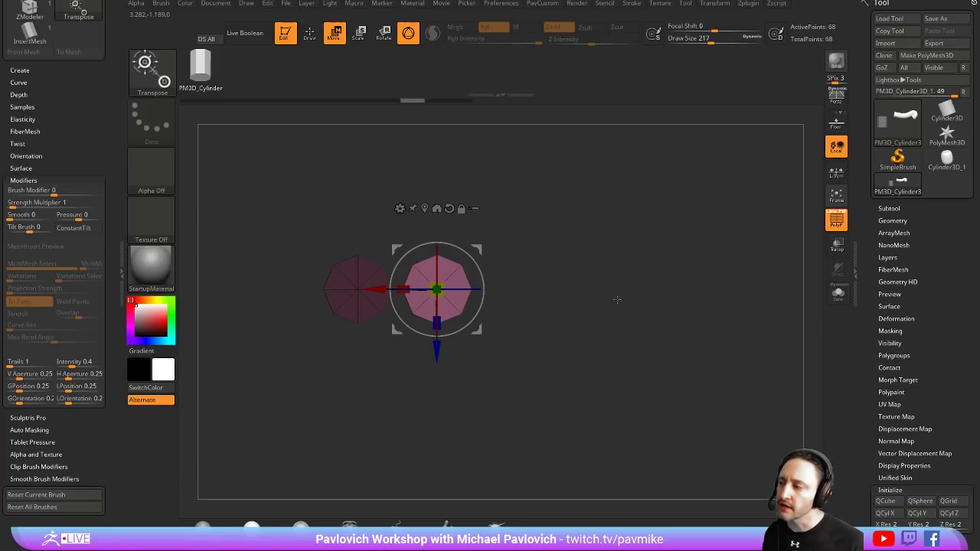
key("ctrl+z")
key("q")
left_click_drag(613, 304, 601, 232)
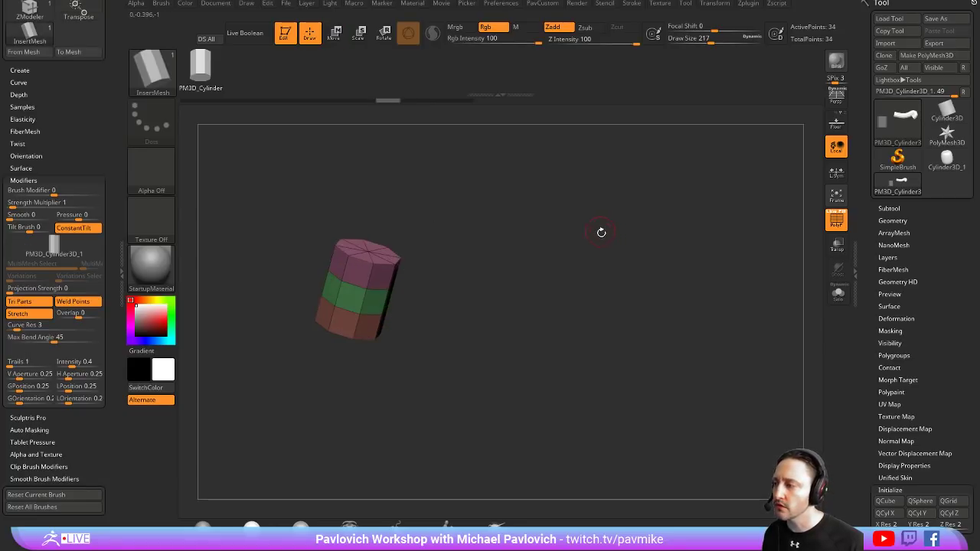
key("t")
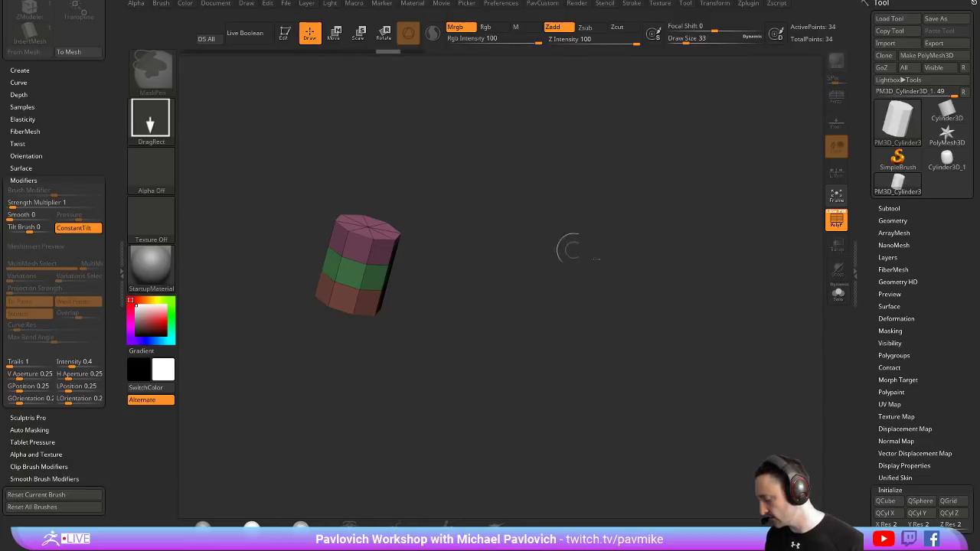
key("ctrl+n")
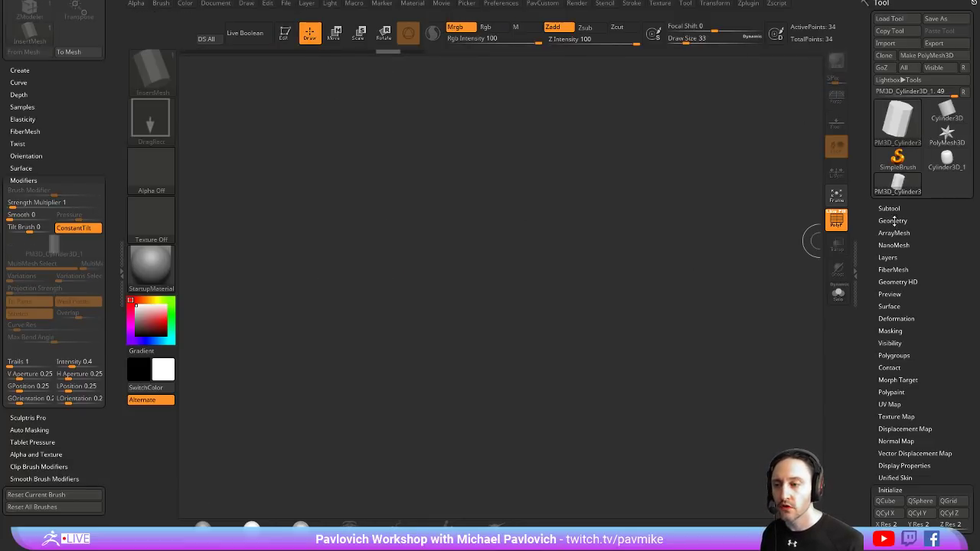
Step: Load a Plane3D and reconstruct its subdivision twice down to a coarse 8x8 grid
left_click(897, 121)
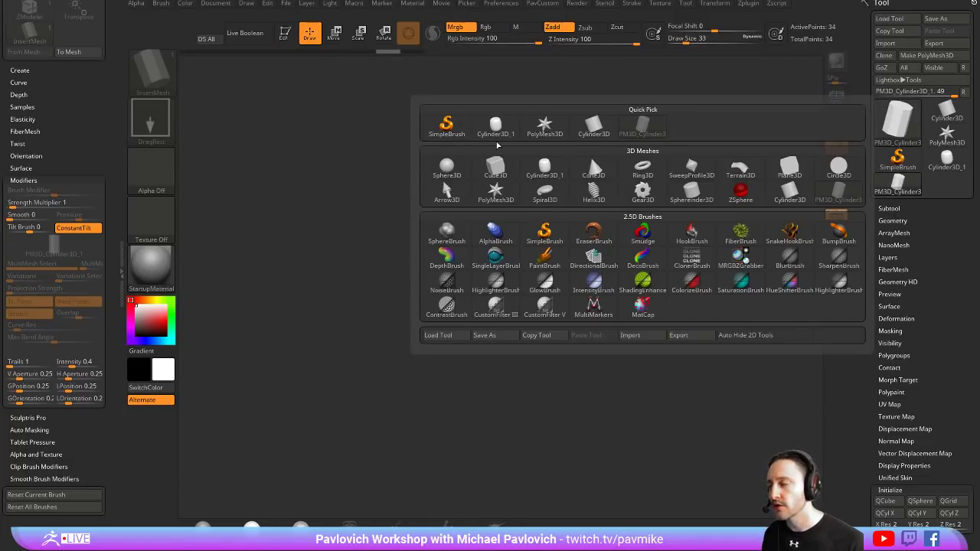
left_click(789, 167)
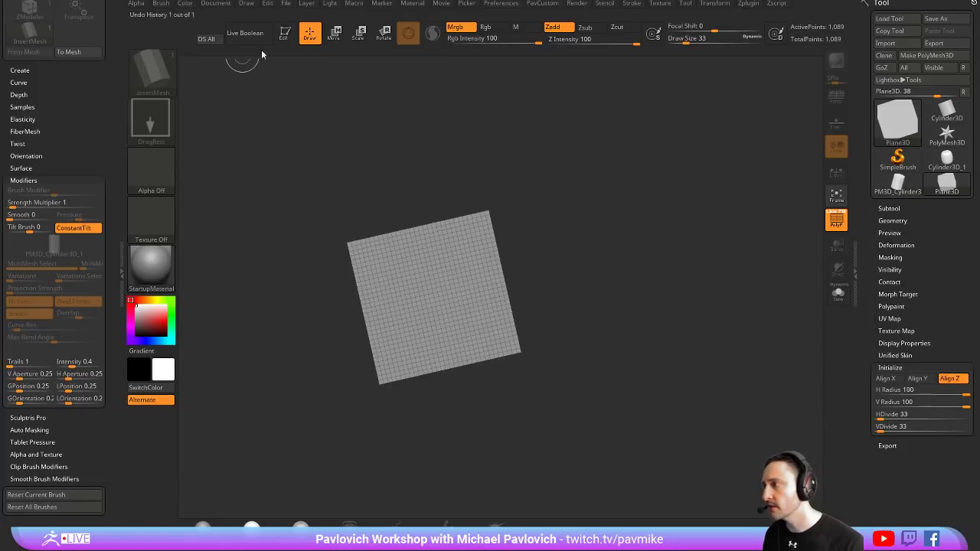
key("f")
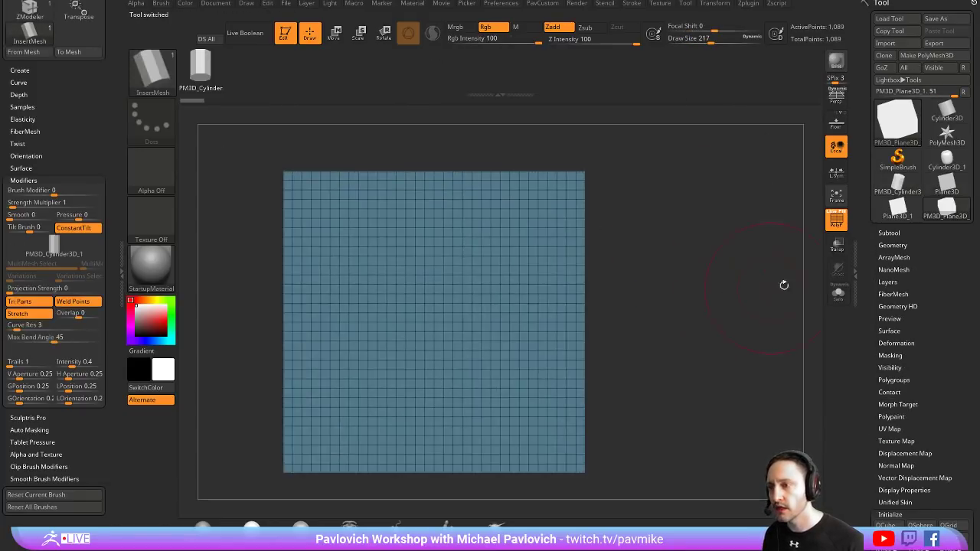
left_click(892, 245)
left_click(903, 260)
left_click(904, 261)
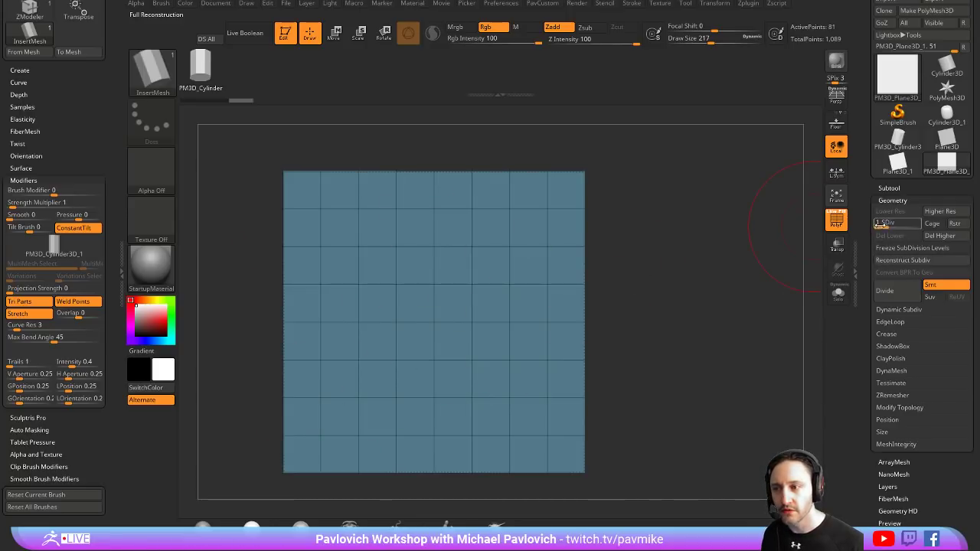
Step: Delete higher subdivisions and insert a PM3D_Cylinder NanoMesh on all plane polygons with ZModeler
left_click(946, 237)
key("b")
key("z")
key("m")
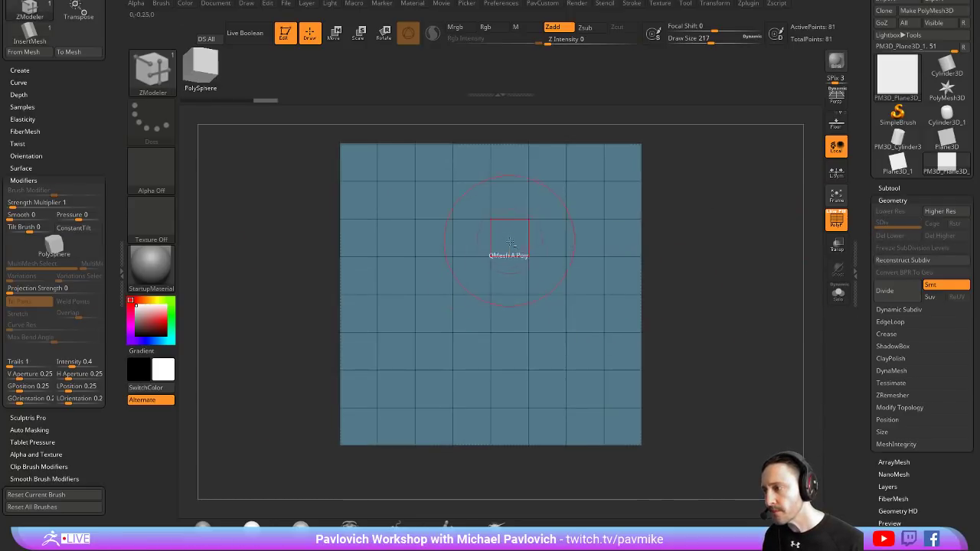
key("space")
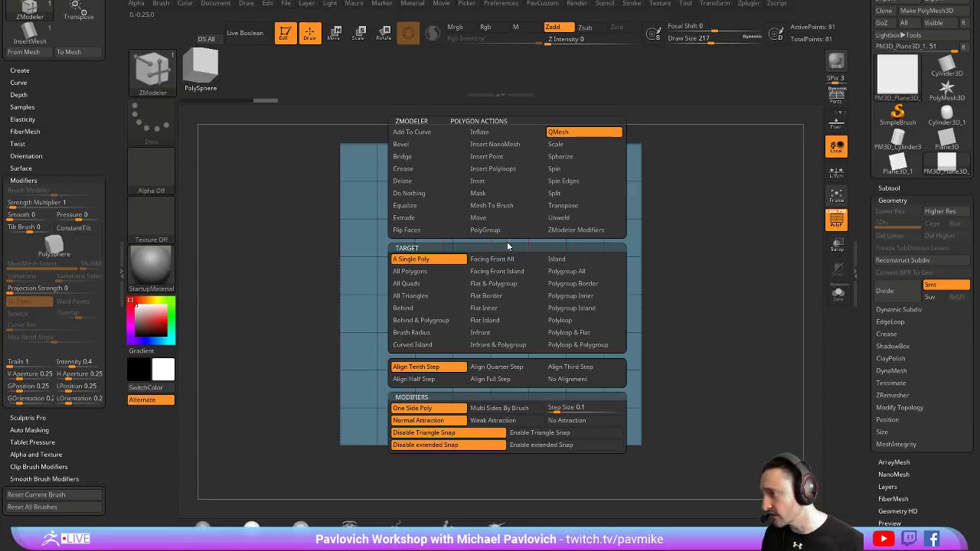
key("F1")
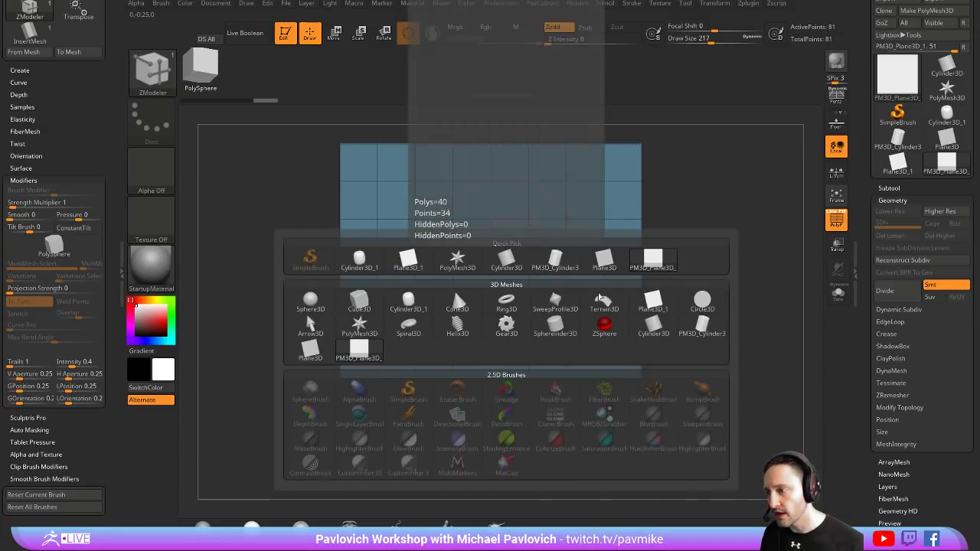
left_click(702, 325)
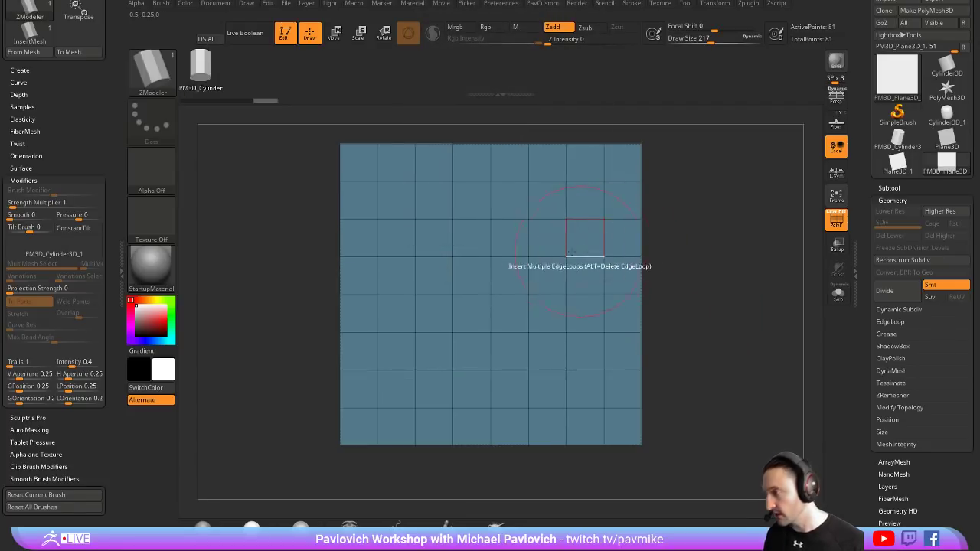
key("space")
left_click(544, 157)
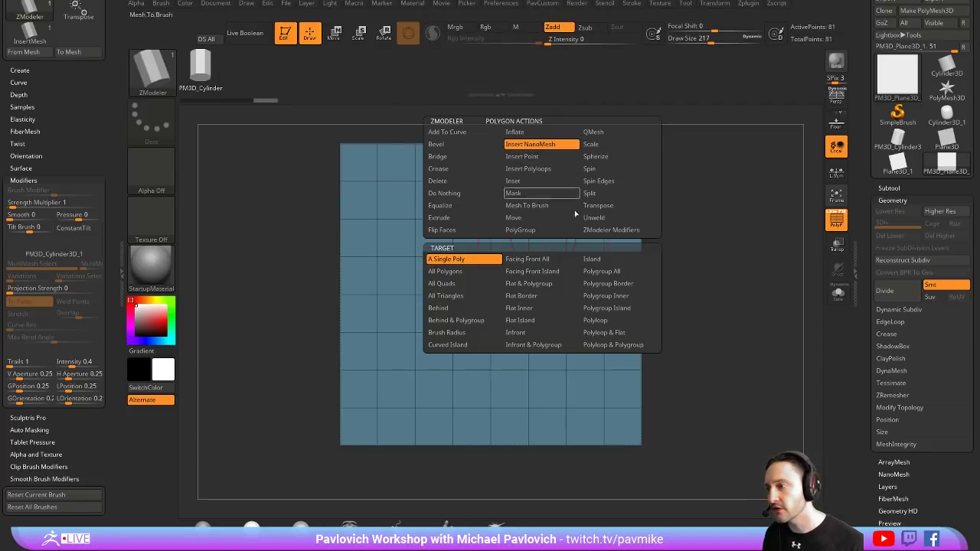
left_click(605, 284)
left_click(541, 241)
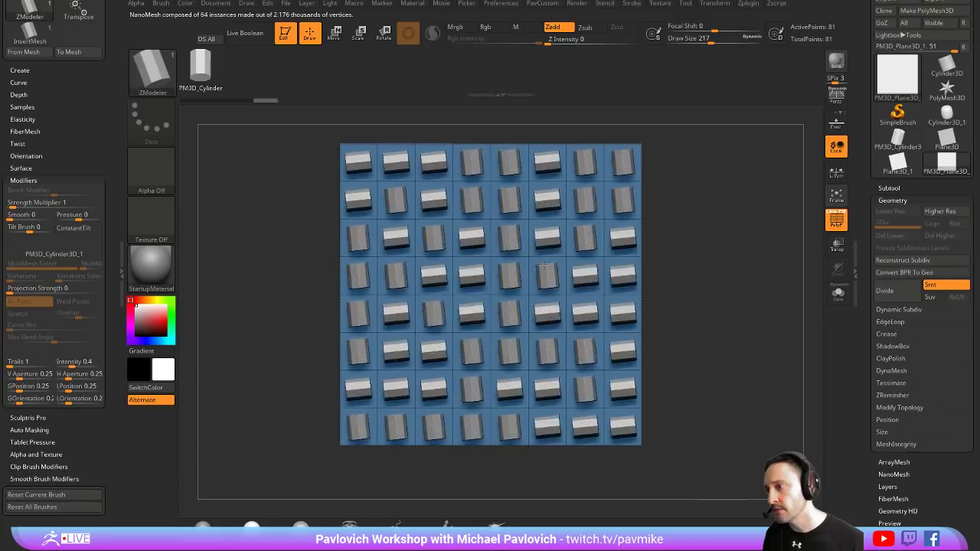
Step: Open the NanoMesh settings and align the cylinders to the surface normal
left_click_drag(864, 334, 863, 244)
scroll(863, 243, "down", 3)
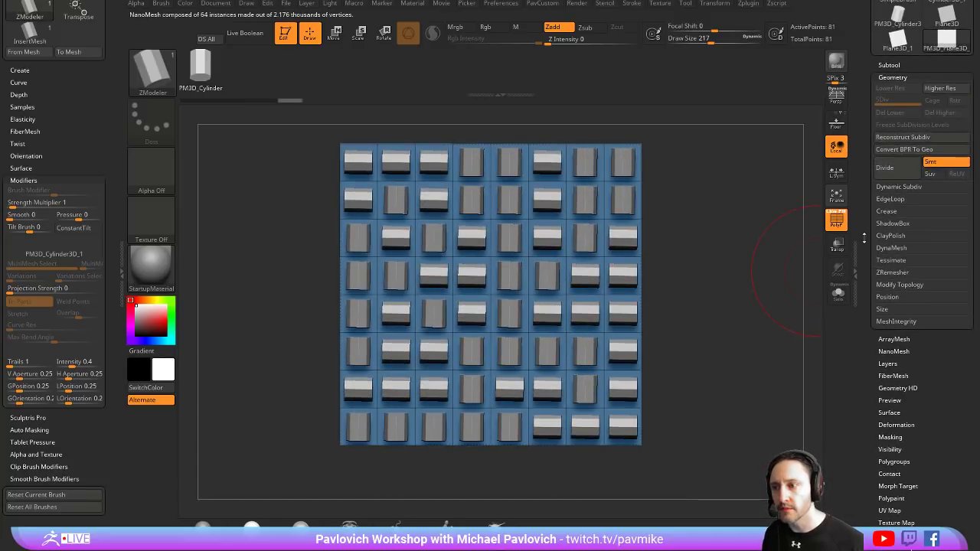
scroll(870, 256, "down", 3)
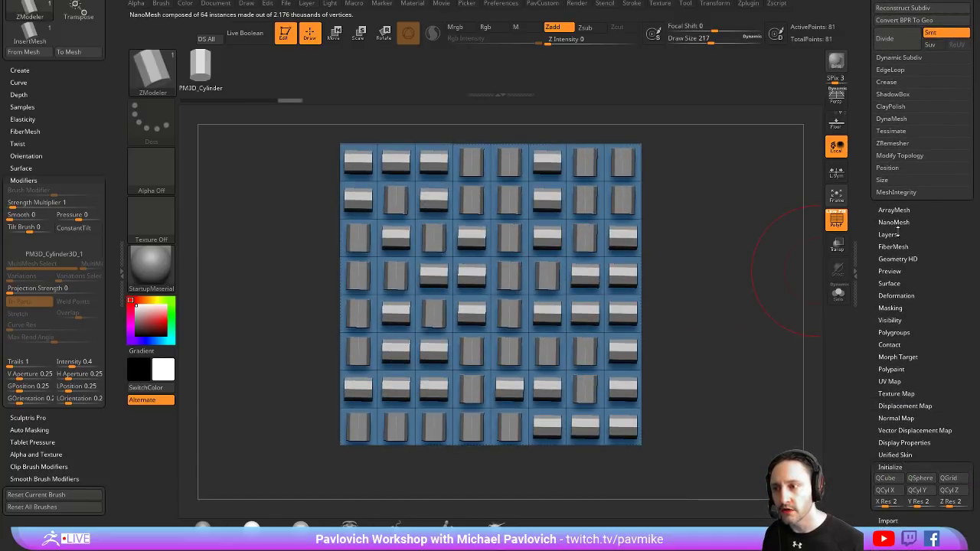
left_click(894, 228)
scroll(872, 173, "down", 5)
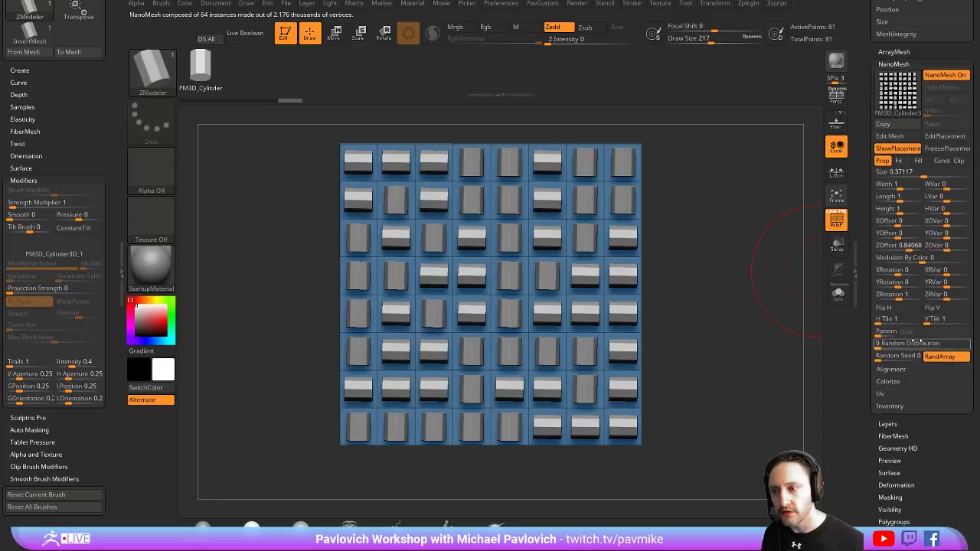
left_click(877, 370)
scroll(866, 383, "down", 1)
left_click(901, 385)
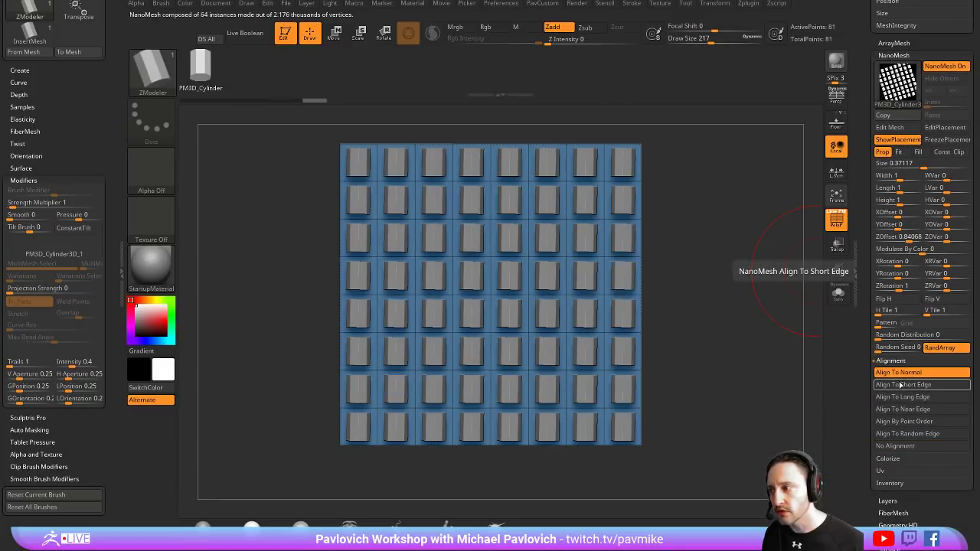
left_click(899, 373)
Step: Set NanoMesh ZOffset to 0 and YRotation to 67, and turn off instance alignment
left_click_drag(916, 237, 914, 238)
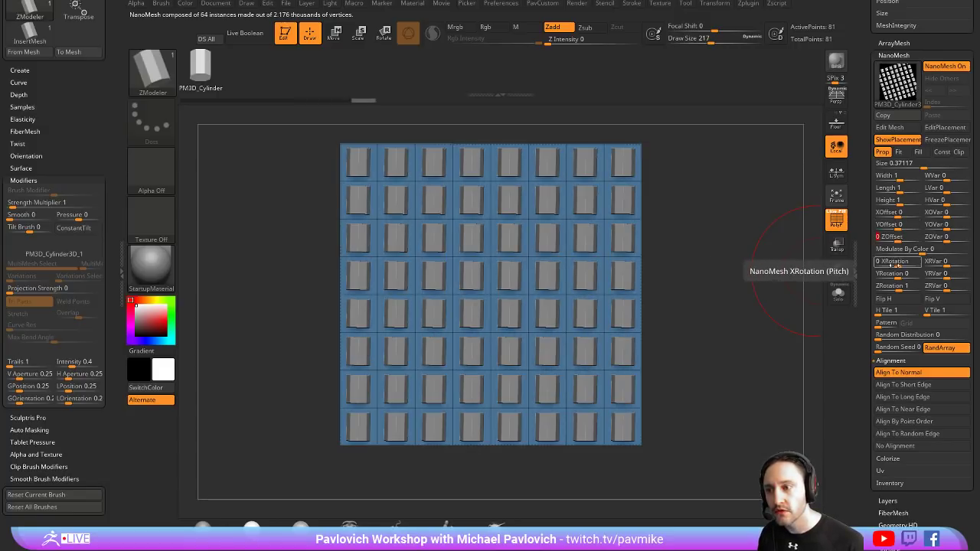
left_click_drag(897, 274, 913, 288)
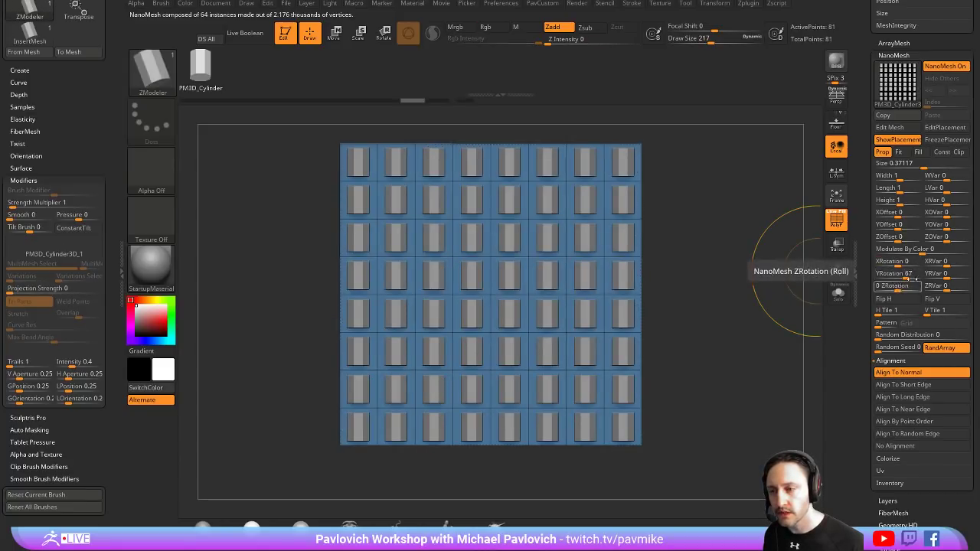
key("Return")
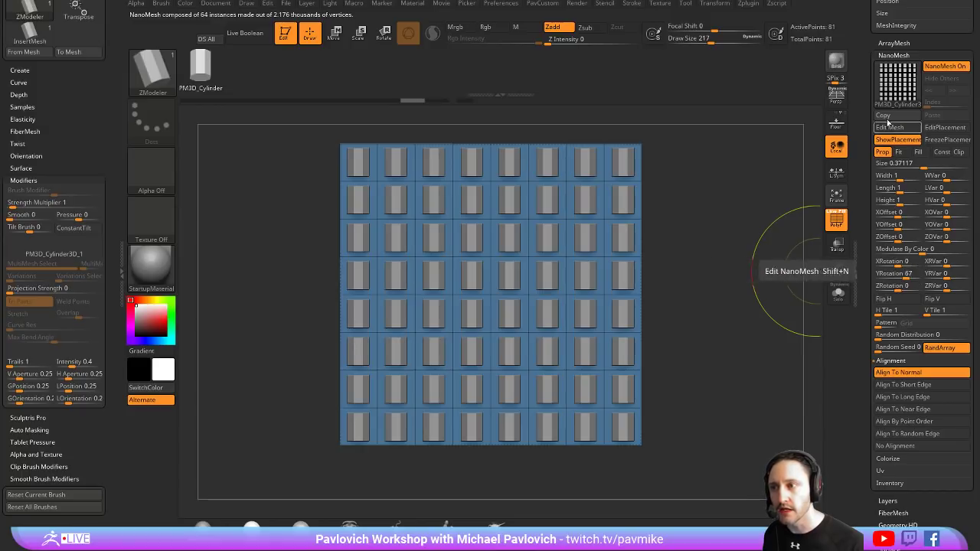
scroll(888, 153, "up", 5)
scroll(884, 88, "down", 5)
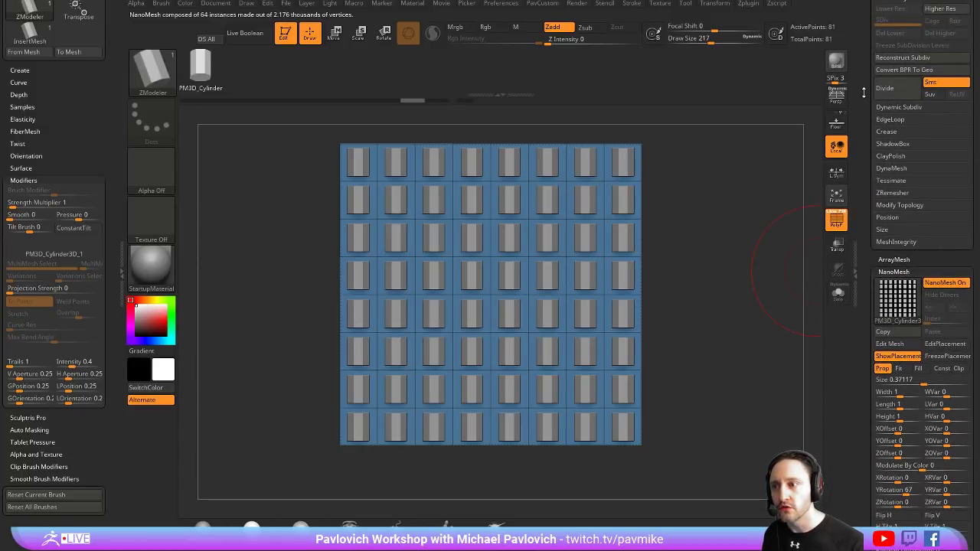
left_click(894, 458)
scroll(864, 405, "up", 6)
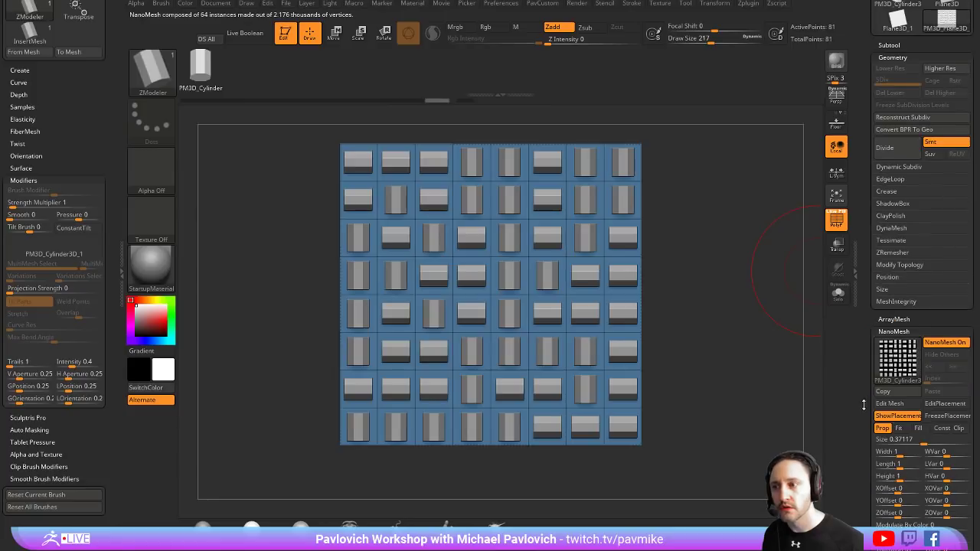
left_click(900, 264)
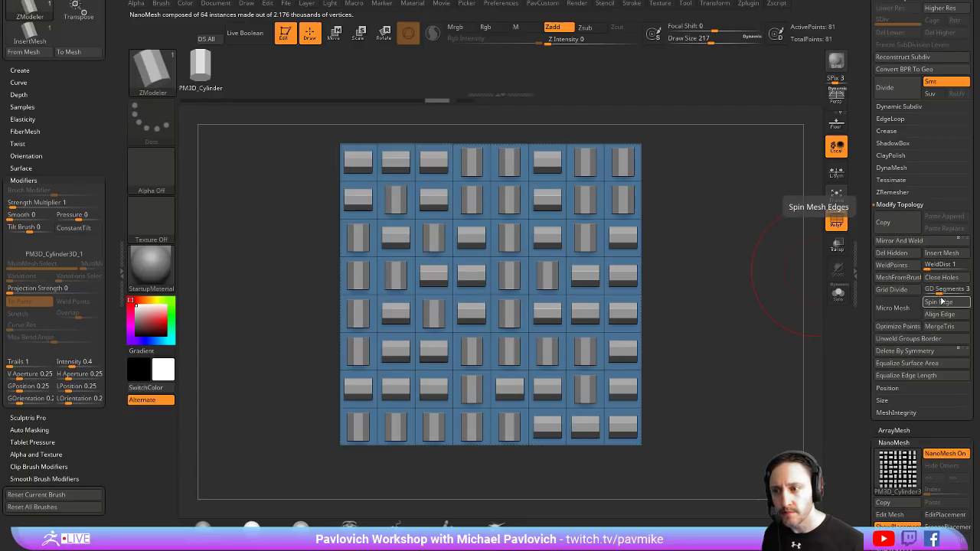
Step: Make all cylinder instances face the same way and lower their Y rotation to near zero
left_click(943, 315)
scroll(873, 329, "down", 5)
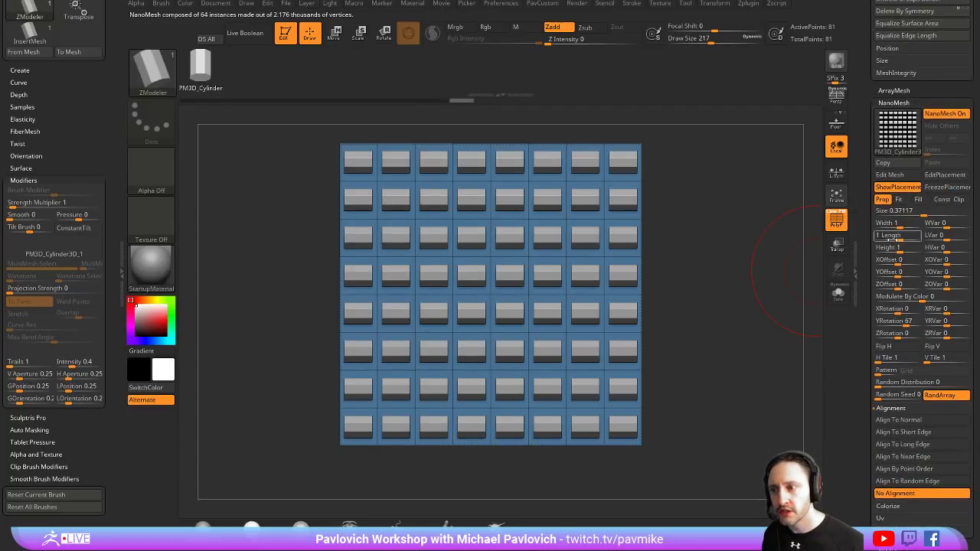
scroll(868, 300, "down", 1)
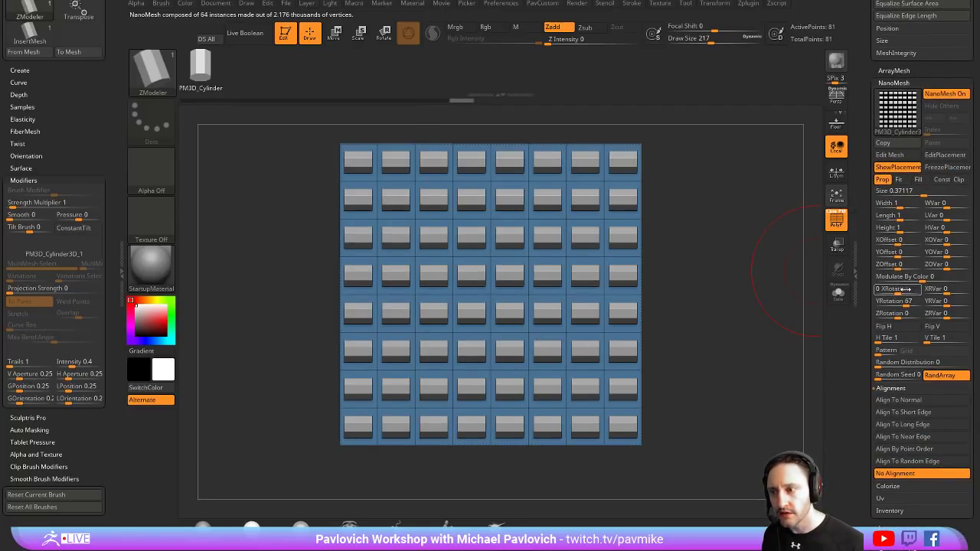
left_click_drag(906, 301, 909, 290)
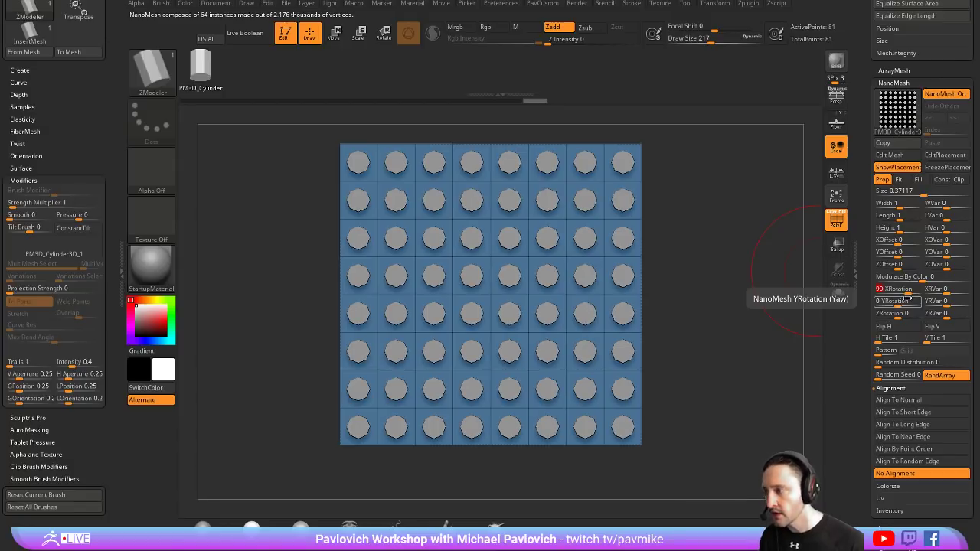
Step: Set draw size to 77 and raise NanoMesh Random Distribution to scatter the cylinders
left_click_drag(707, 286, 648, 232)
type("s")
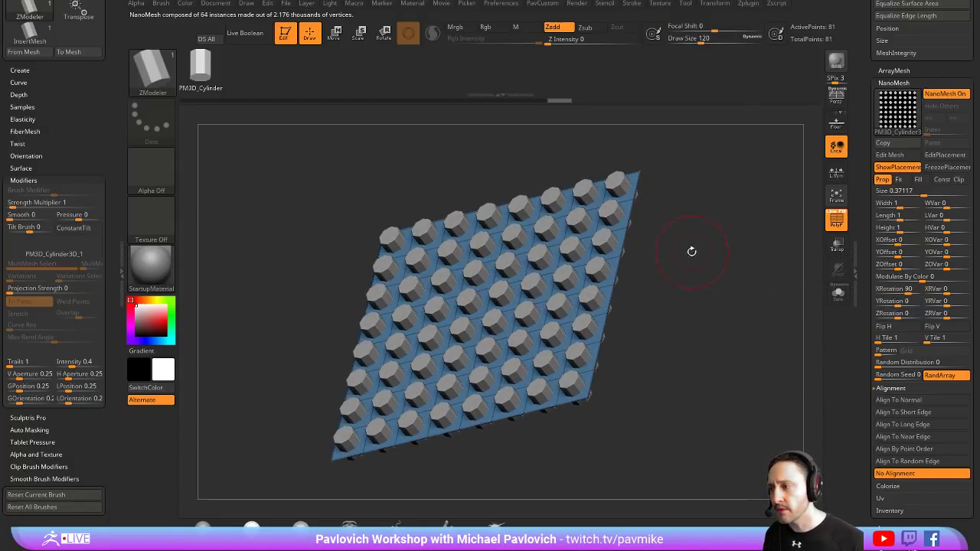
type("s77")
key("Return")
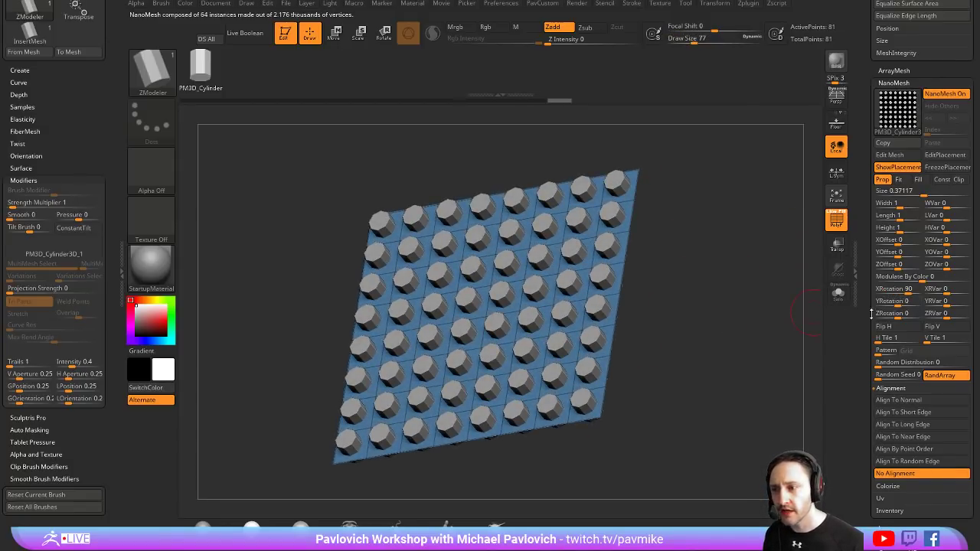
scroll(905, 259, "down", 5)
left_click_drag(880, 247, 900, 248)
Step: Try more scatter and clearing a polygon path, undoing back to the regular cylinder grid
left_click_drag(819, 254, 756, 253)
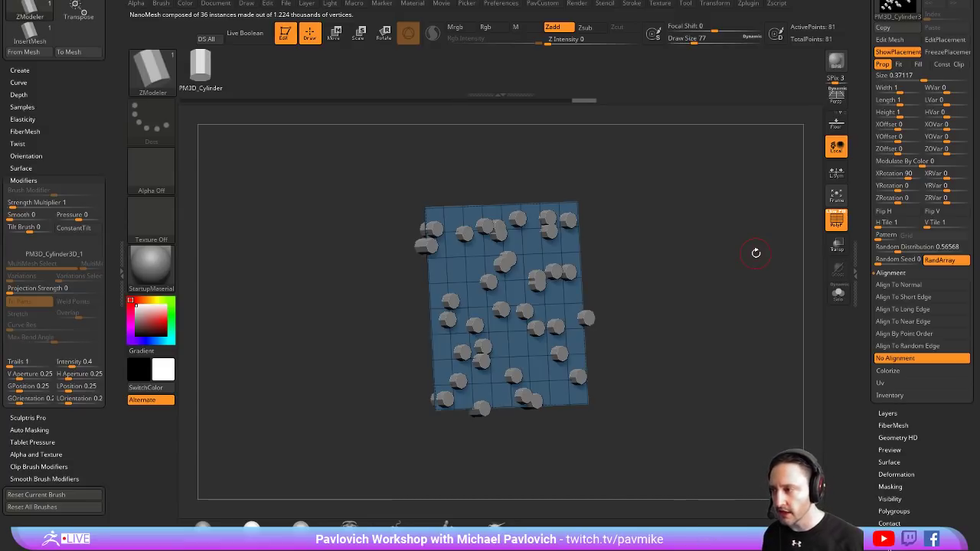
left_click_drag(707, 279, 694, 266, "shift")
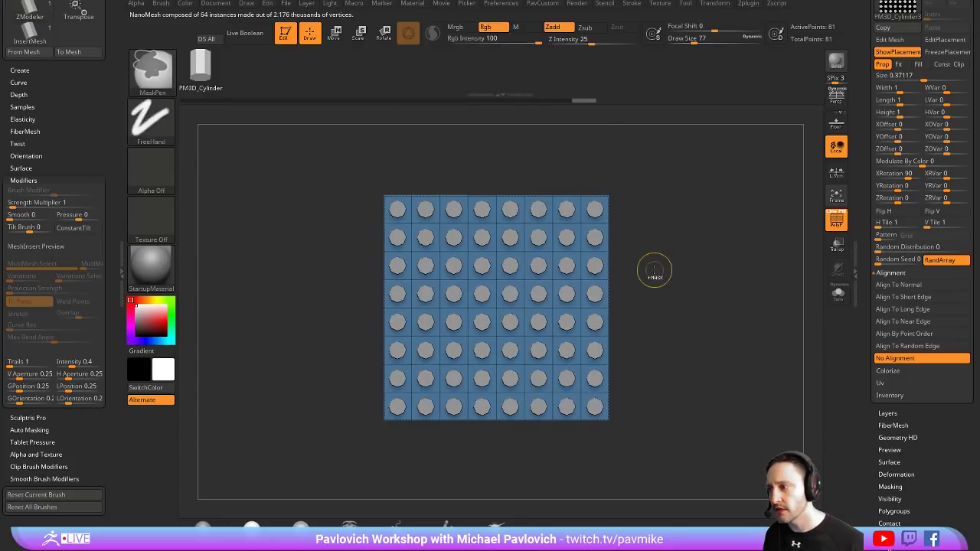
key("ctrl+z")
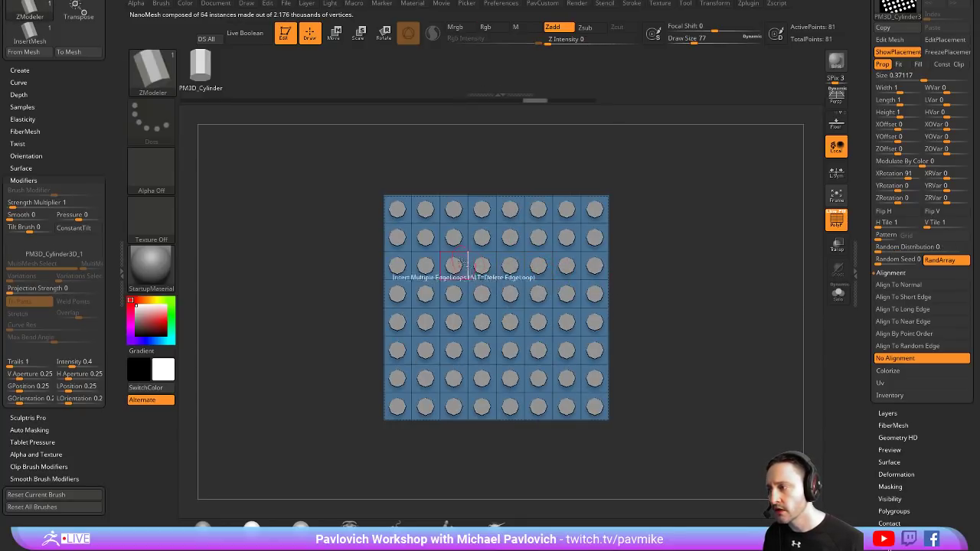
mouse_move(459, 262)
left_mouse_down()
mouse_move(564, 272)
mouse_move(555, 330)
mouse_move(495, 361)
mouse_move(456, 280)
mouse_move(457, 345)
mouse_move(526, 277)
mouse_move(469, 380)
mouse_move(474, 314)
mouse_move(494, 294)
left_mouse_up()
key("ctrl+z")
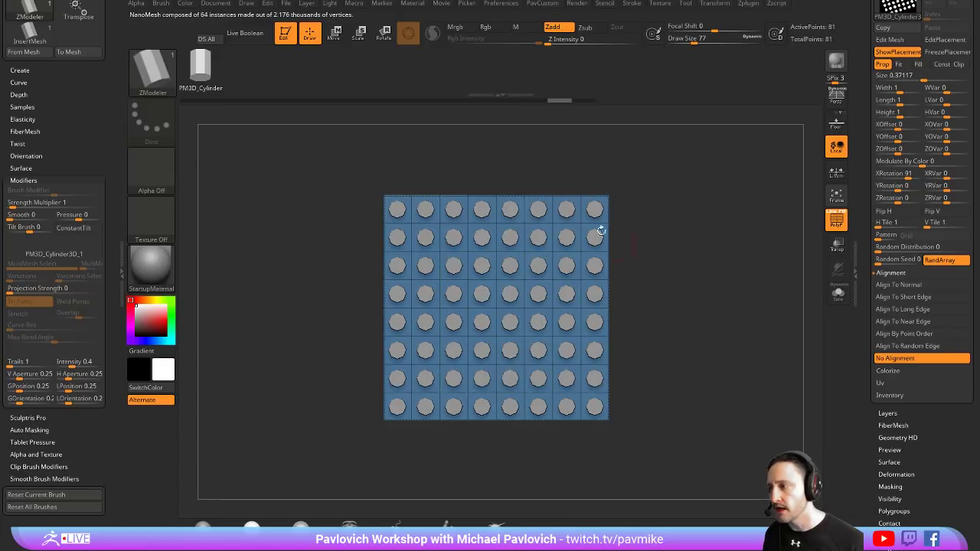
Step: Clear cylinders from the border polygons and set Random Distribution to about 1.16
mouse_move(397, 208)
left_mouse_down()
mouse_move(594, 213)
mouse_move(587, 401)
mouse_move(387, 412)
mouse_move(381, 331)
mouse_move(410, 229)
mouse_move(533, 224)
mouse_move(577, 238)
mouse_move(552, 380)
mouse_move(395, 381)
mouse_move(408, 250)
mouse_move(431, 304)
mouse_move(426, 365)
left_mouse_up()
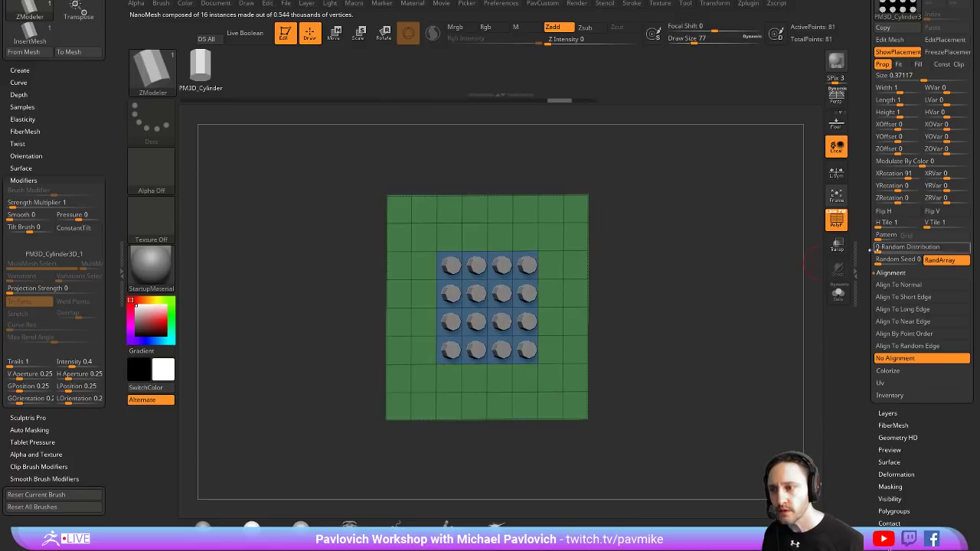
left_click_drag(878, 247, 900, 247)
left_click_drag(654, 282, 631, 280, "shift")
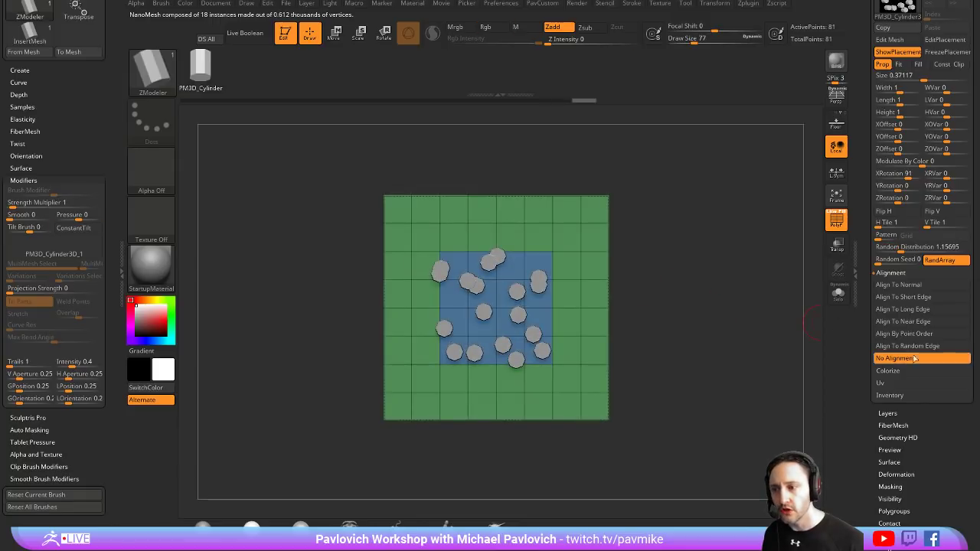
left_click_drag(867, 161, 859, 250)
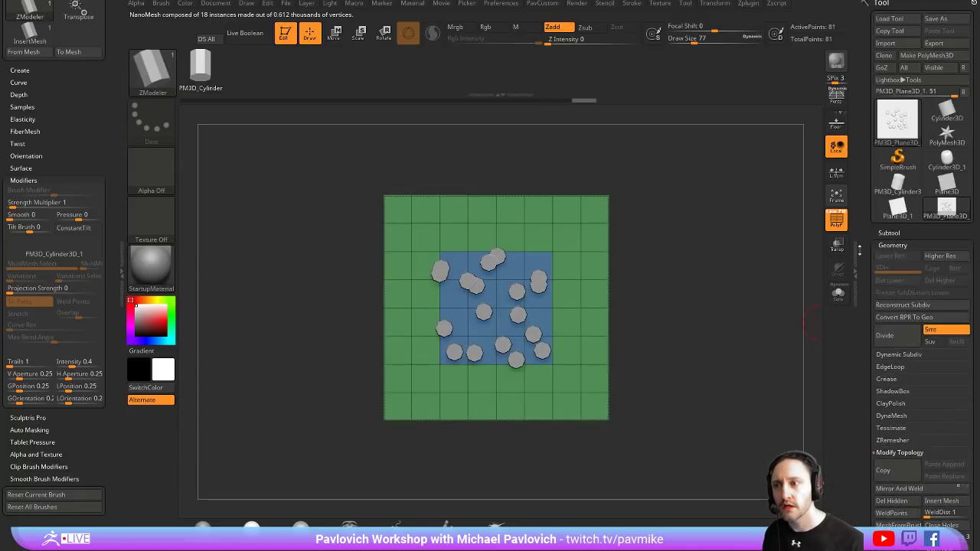
Step: Convert the NanoMesh cylinders to real geometry and isolate them by hiding the plane
left_click_drag(867, 347, 878, 202)
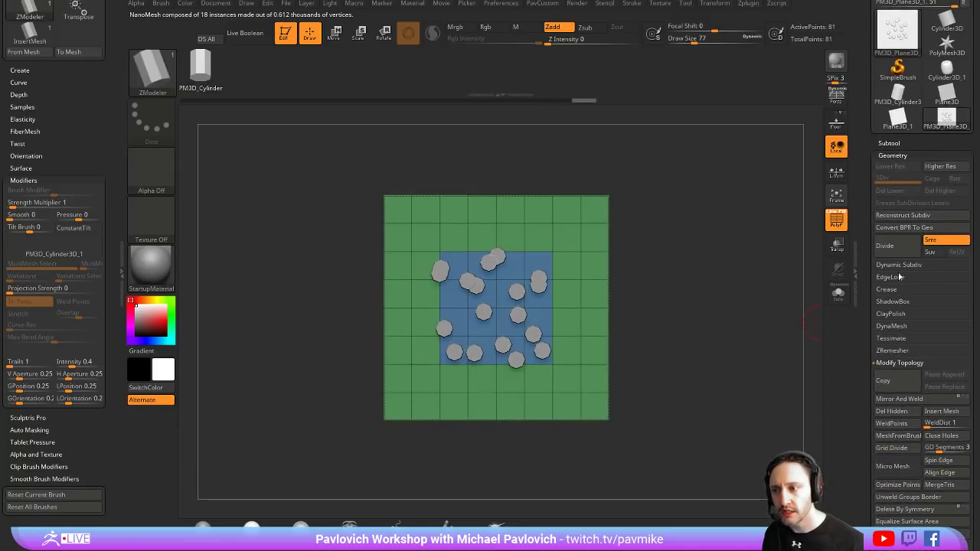
left_click(900, 229)
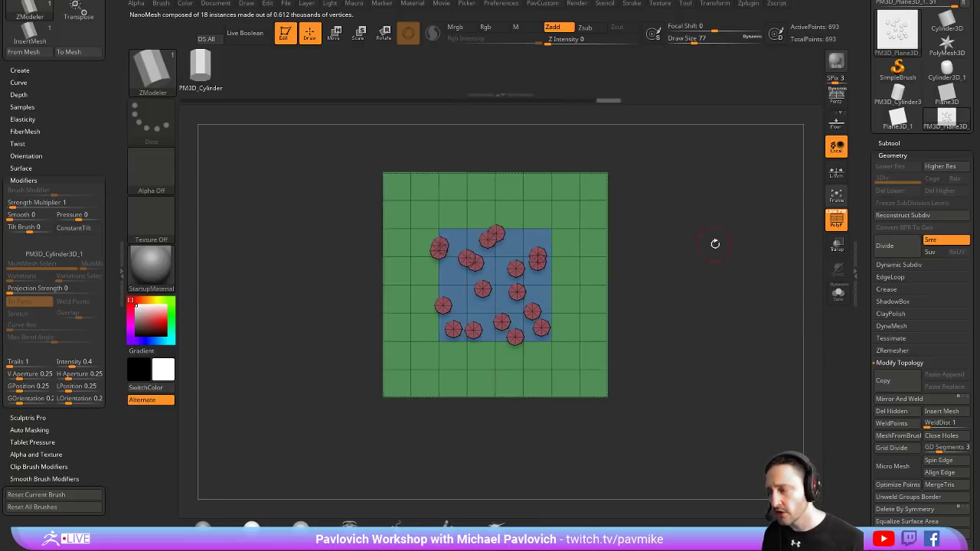
key("ctrl+shift")
left_click(550, 298, "ctrl+shift")
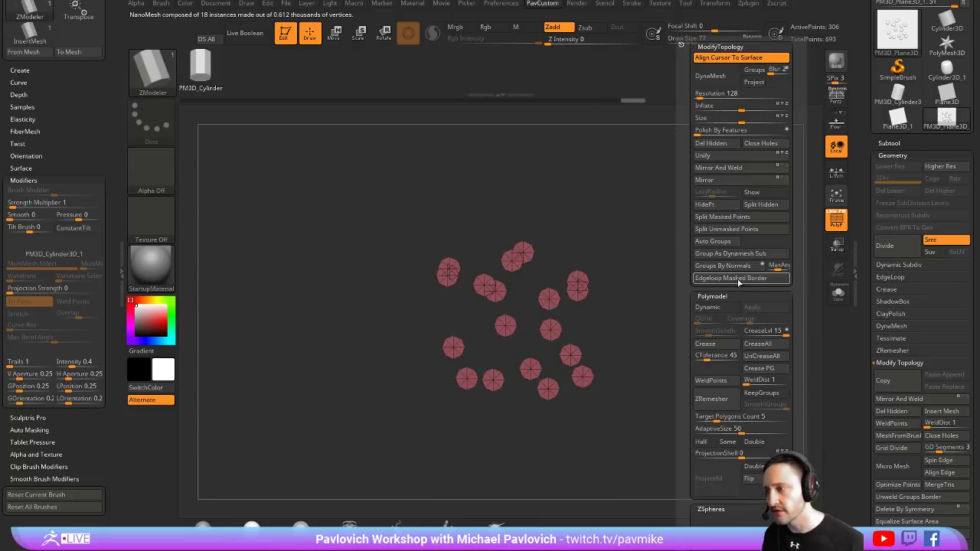
Step: Split the hidden plane into its own subtool, then show all geometry again
key("space")
left_click(755, 205)
left_click_drag(700, 288, 797, 297)
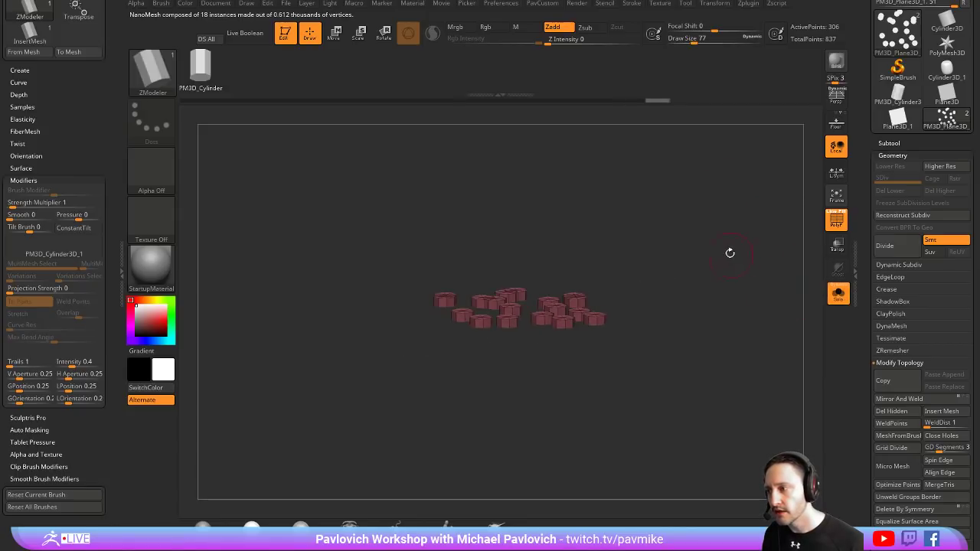
left_click_drag(730, 252, 769, 245)
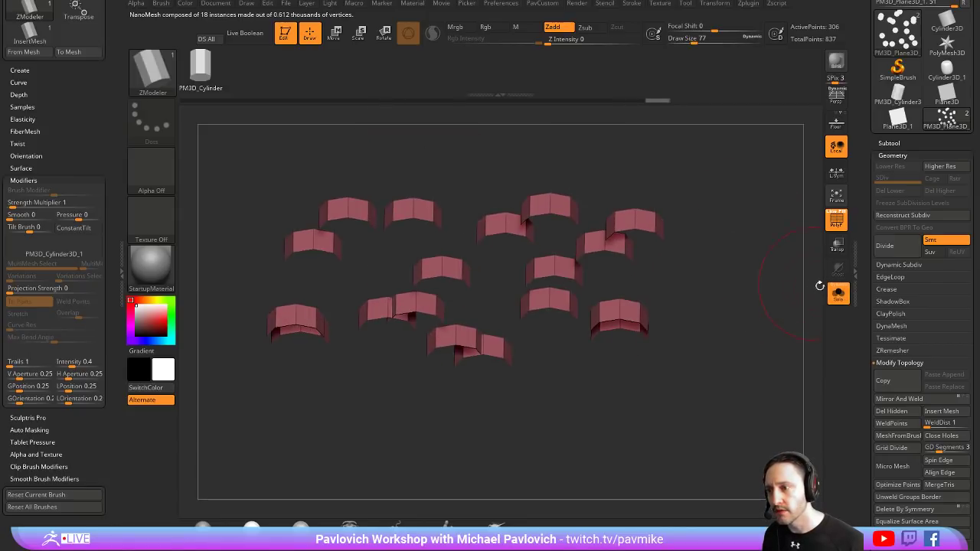
left_click(755, 283, "ctrl+shift")
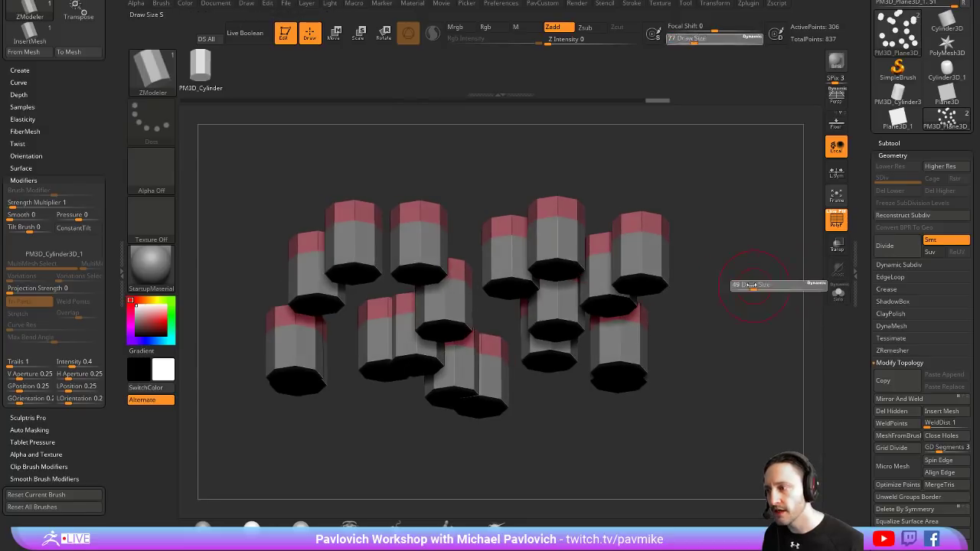
left_click_drag(739, 280, 637, 191)
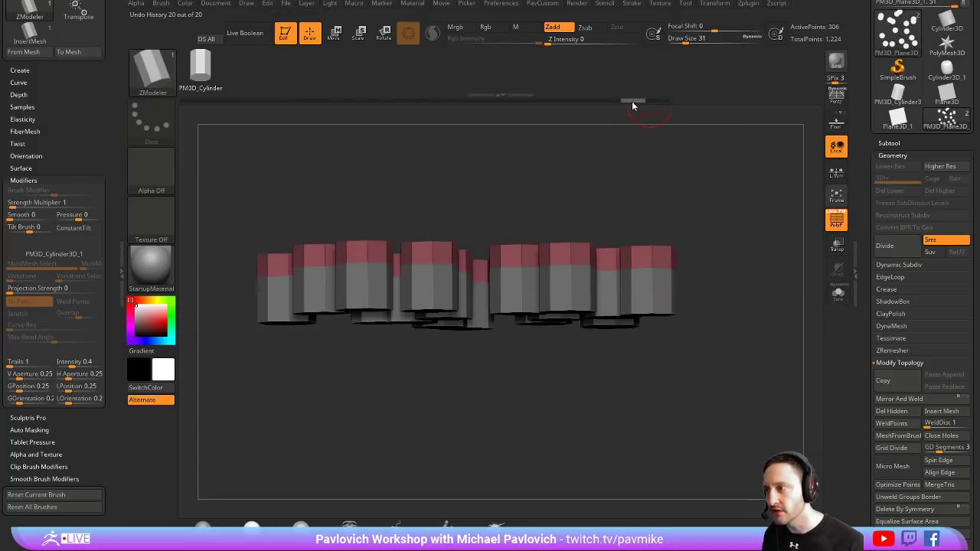
Step: Check the polygroups, then delete the hidden geometry with Del Hidden
key("shift+f")
key("shift+f")
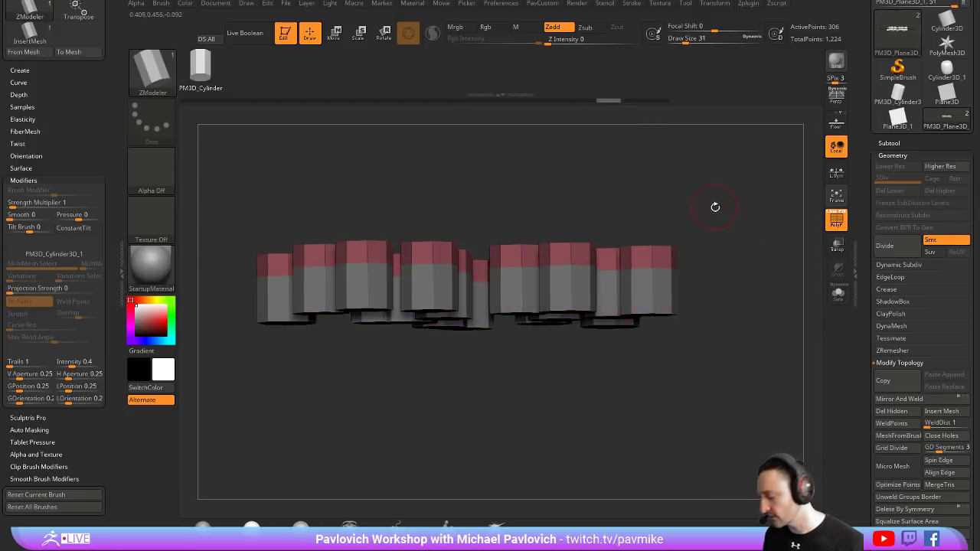
key("shift+f")
key("space")
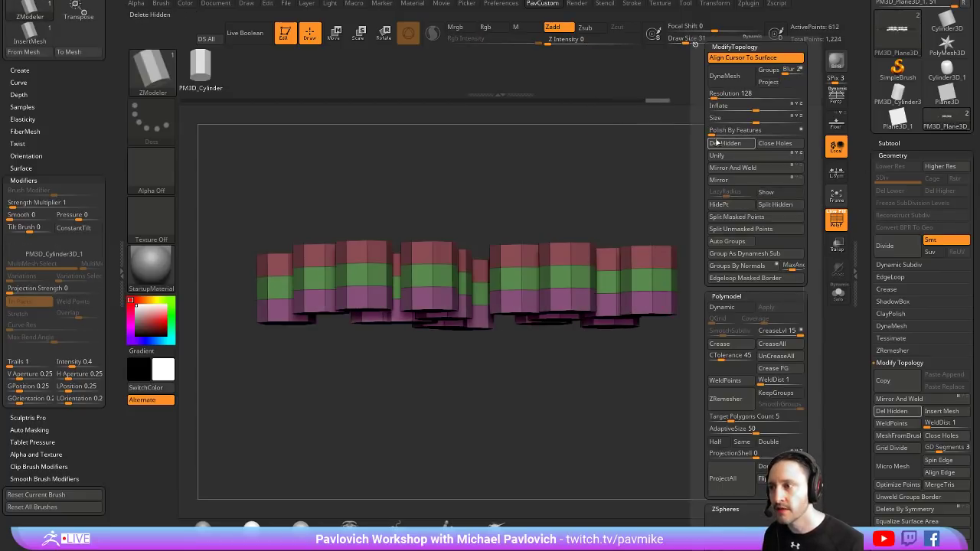
left_click(720, 143)
Step: Select the second subtool PM3D_Plane3D_2 and delete it, confirming with OK
left_click(889, 143)
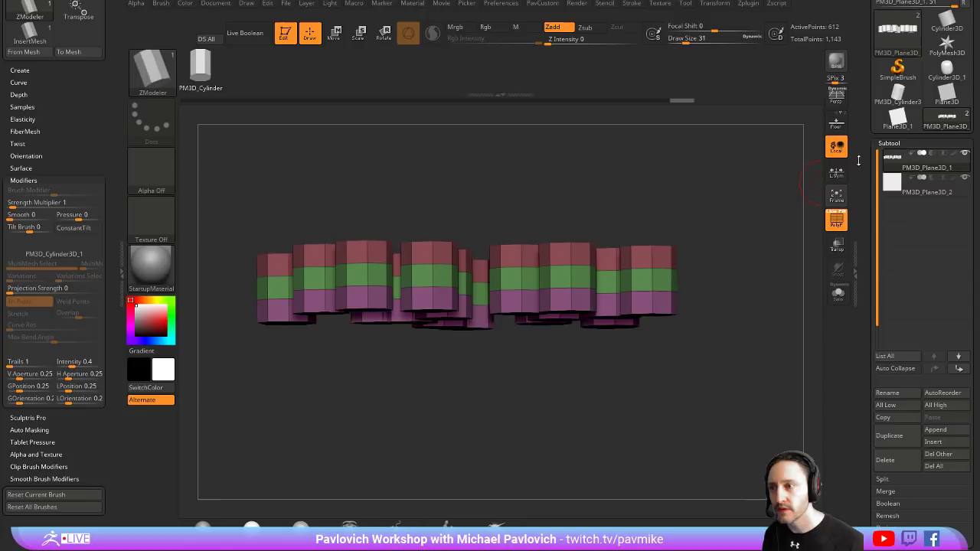
left_click(914, 193)
left_click(888, 461)
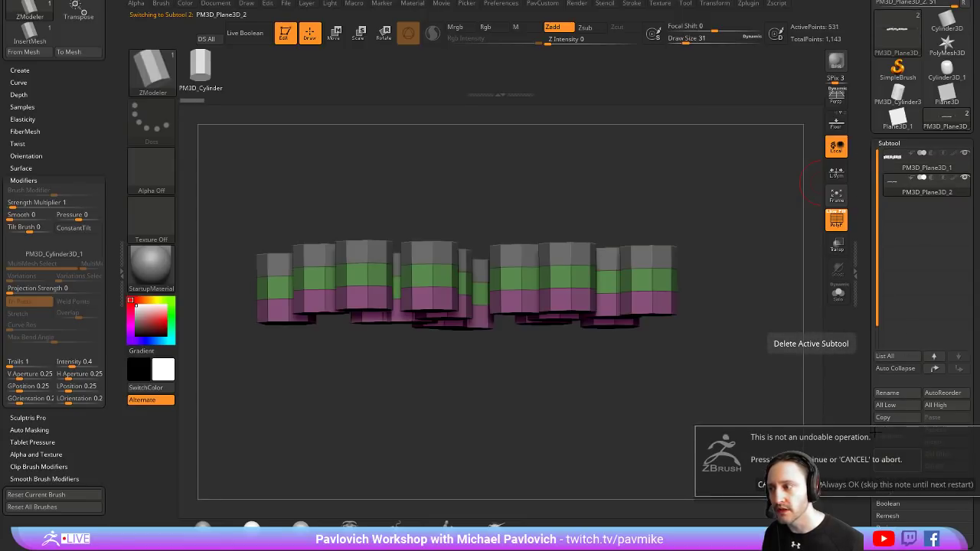
left_click(842, 486)
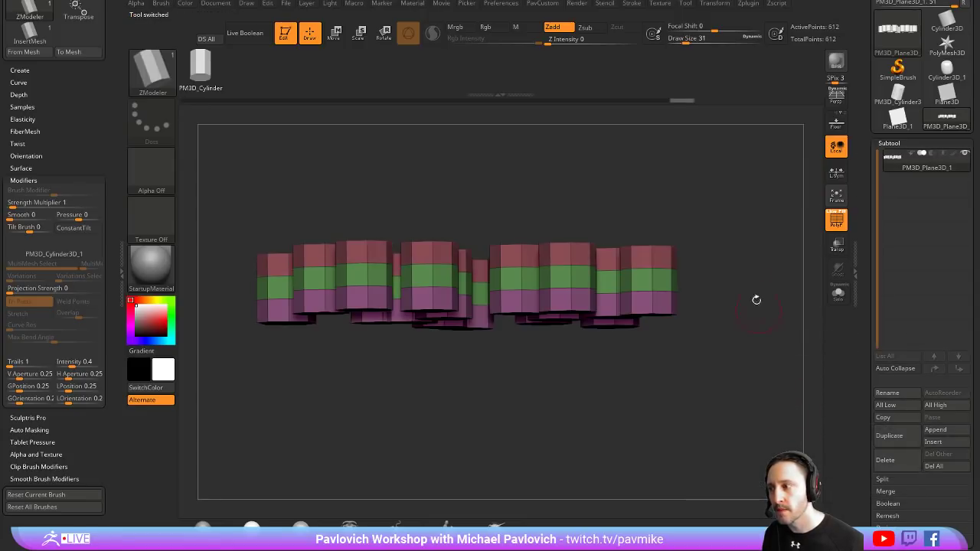
left_click_drag(755, 299, 718, 265)
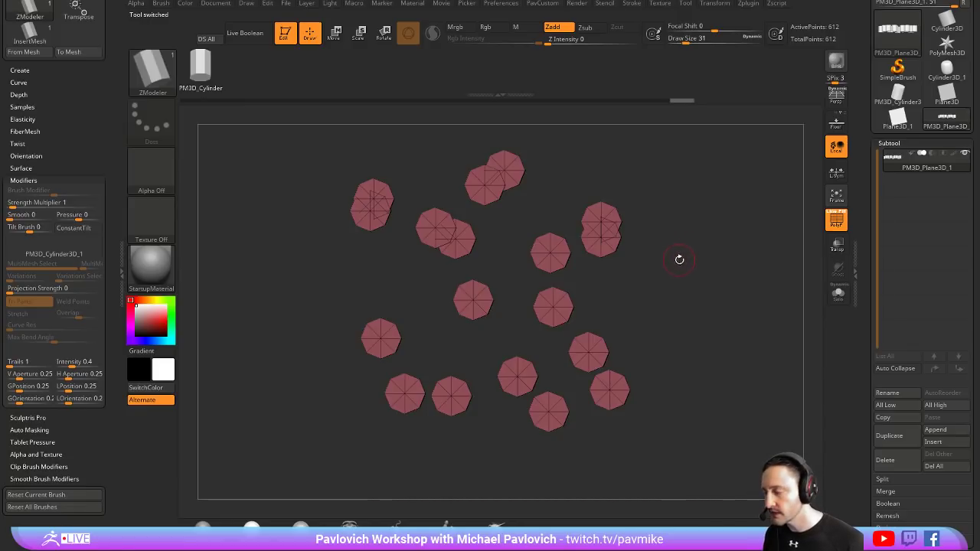
Step: Set the Move brush to size 1000 with topological auto-masking, test-move some discs, then undo
key("space")
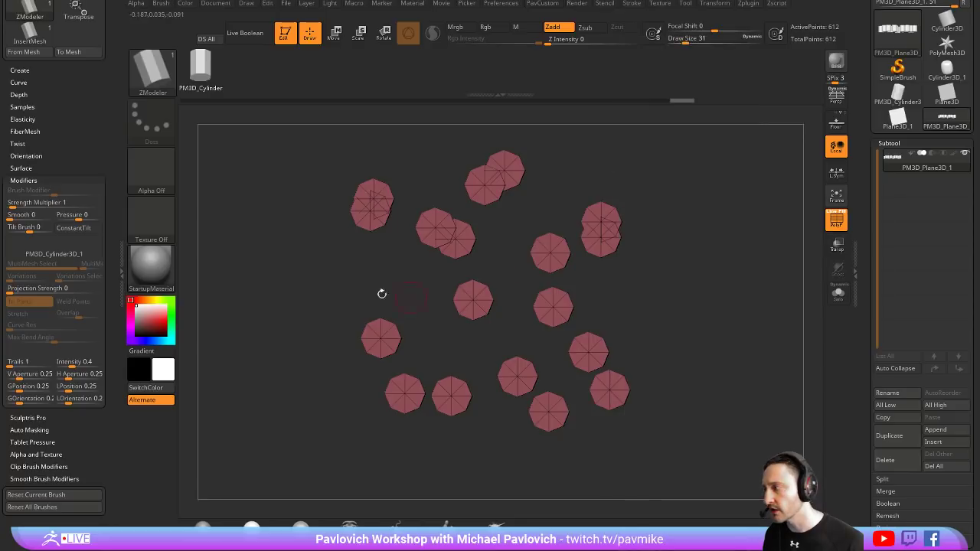
key("s")
left_click_drag(267, 269, 346, 270)
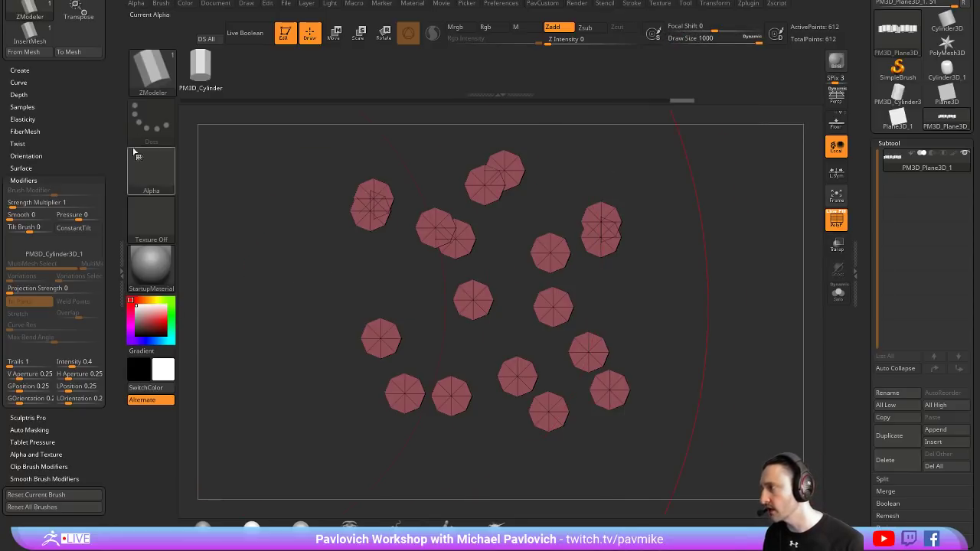
key("shift")
scroll(46, 191, "down", 5)
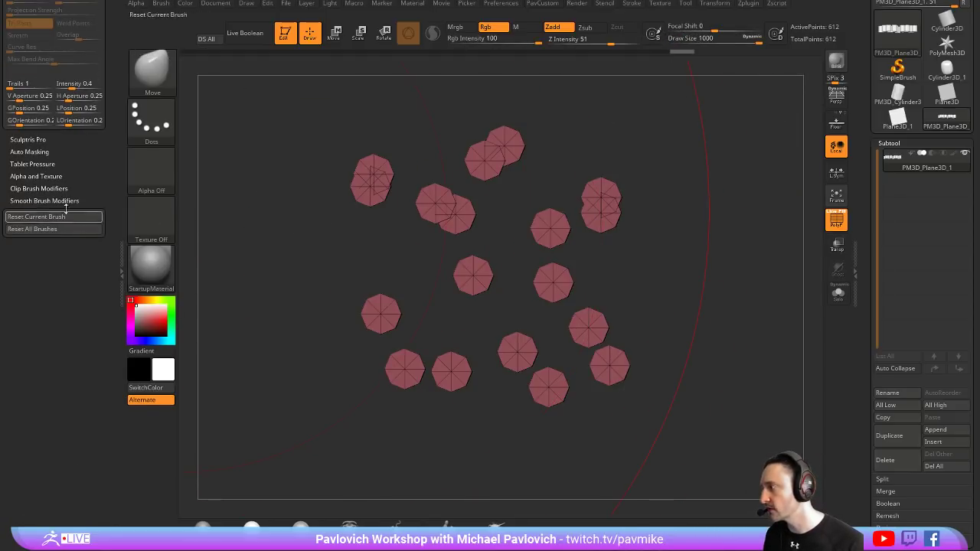
left_click(34, 151)
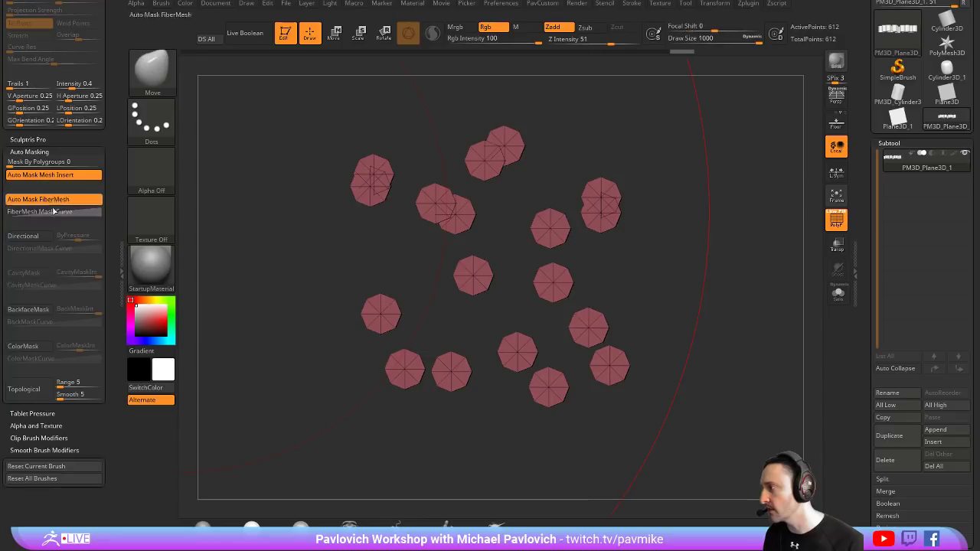
left_click(31, 390)
left_click_drag(438, 203, 415, 216)
left_click_drag(456, 165, 428, 175)
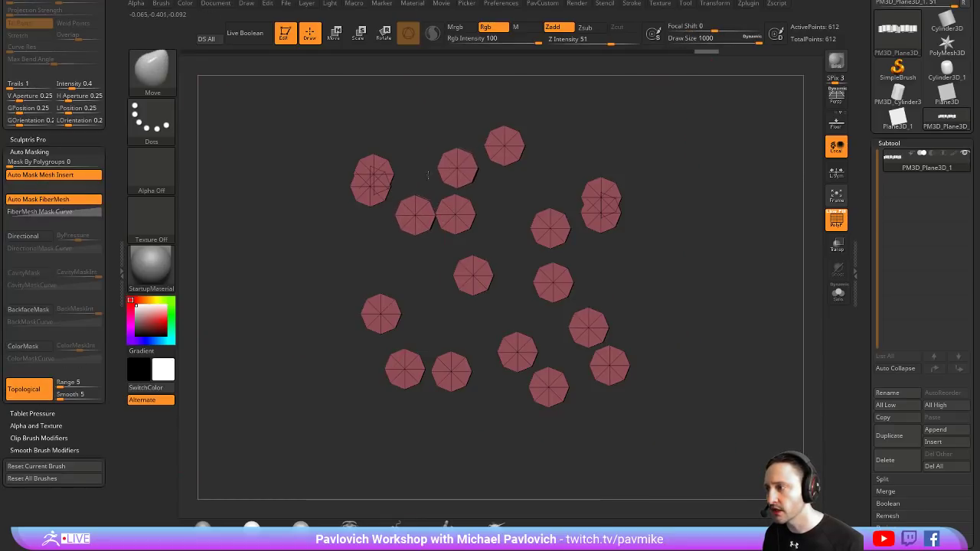
left_click_drag(606, 213, 663, 236)
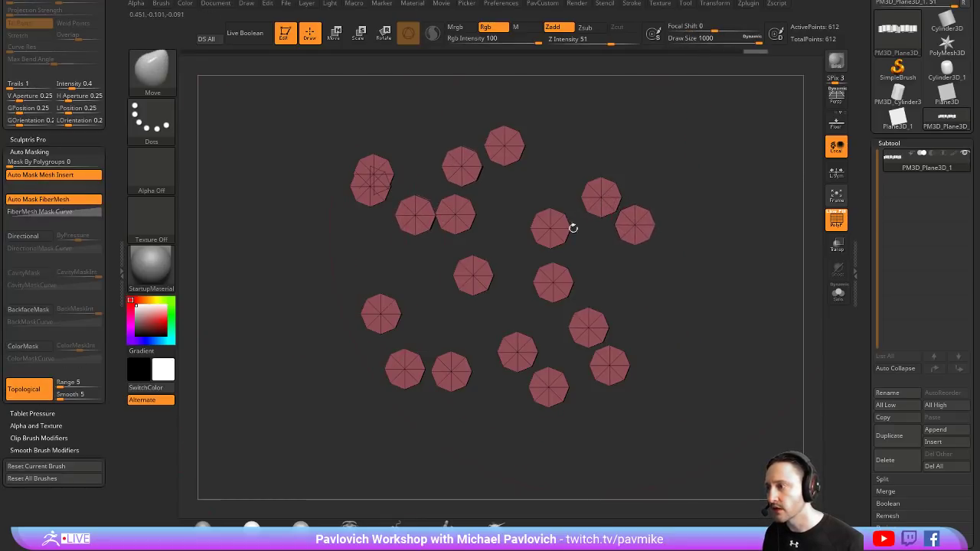
key("ctrl+z")
key("ctrl+z")
key("ctrl+z")
Step: At brush size 1, pull apart the four overlapping disc pairs
key("s")
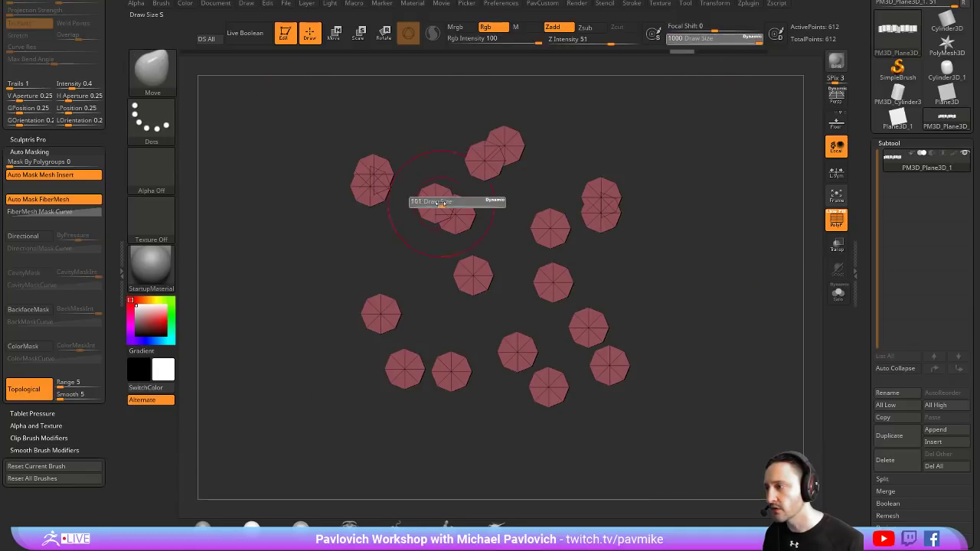
left_click(411, 204)
left_click_drag(437, 203, 410, 221)
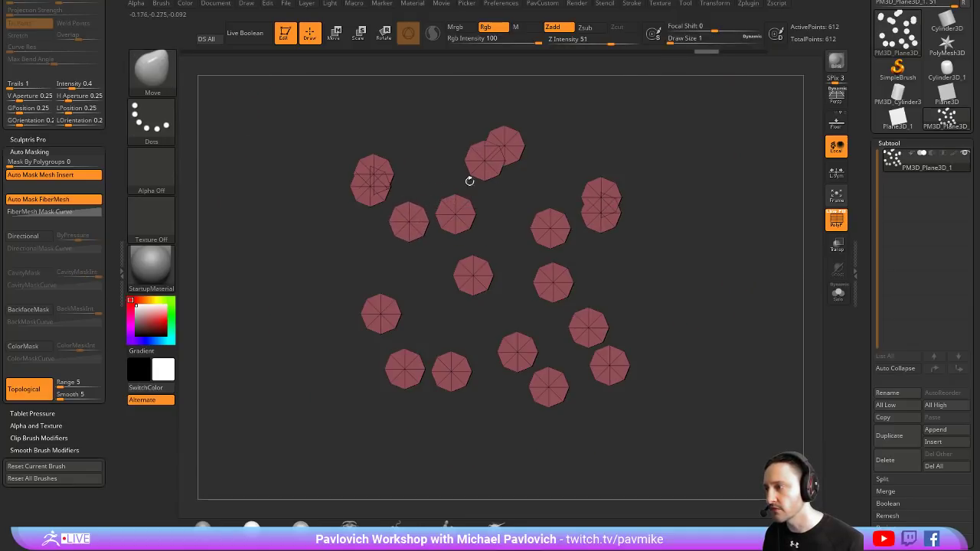
left_click_drag(466, 161, 445, 153)
left_click_drag(601, 214, 662, 264)
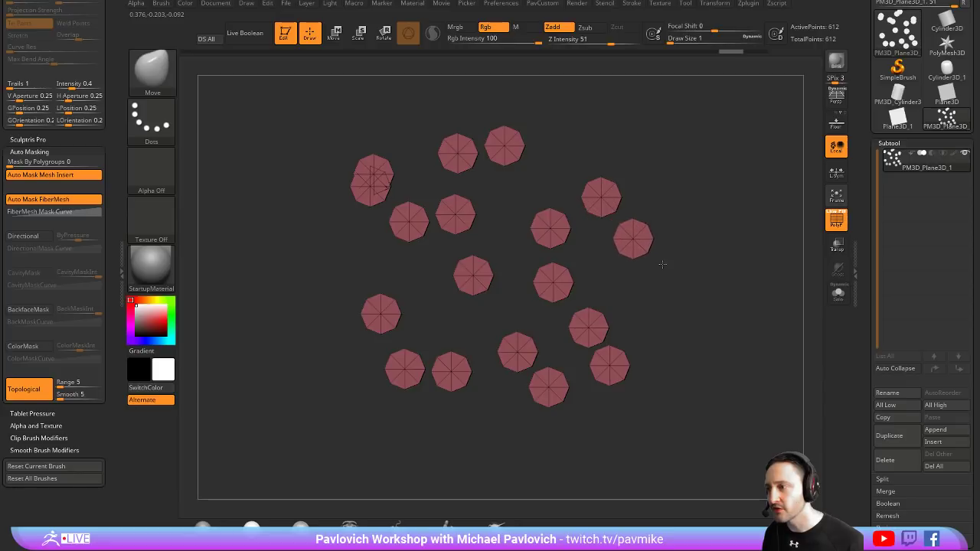
left_click_drag(370, 185, 360, 220)
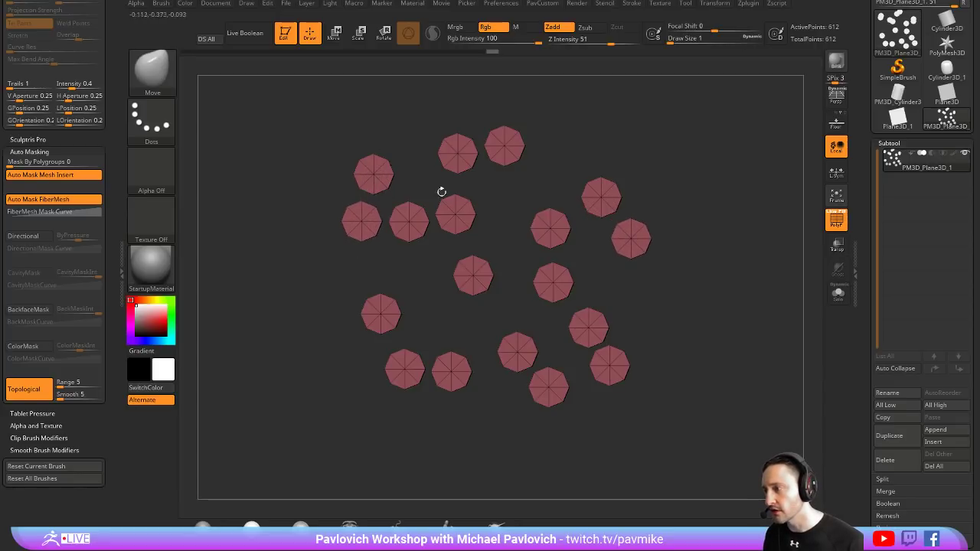
left_click_drag(668, 262, 681, 230)
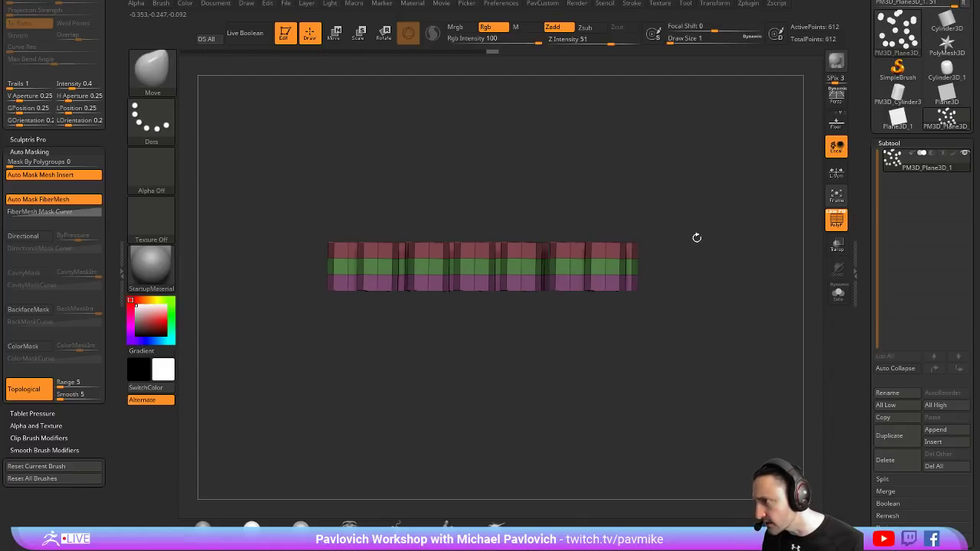
Step: Turn the separated tube bundle into a new InsertMesh_1 brush using Create InsertMesh > New
key("b")
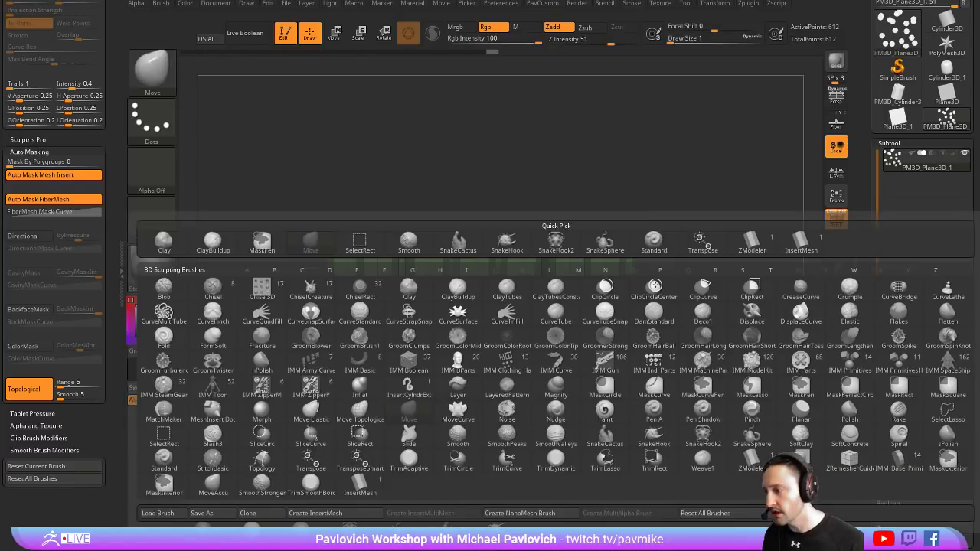
key("Escape")
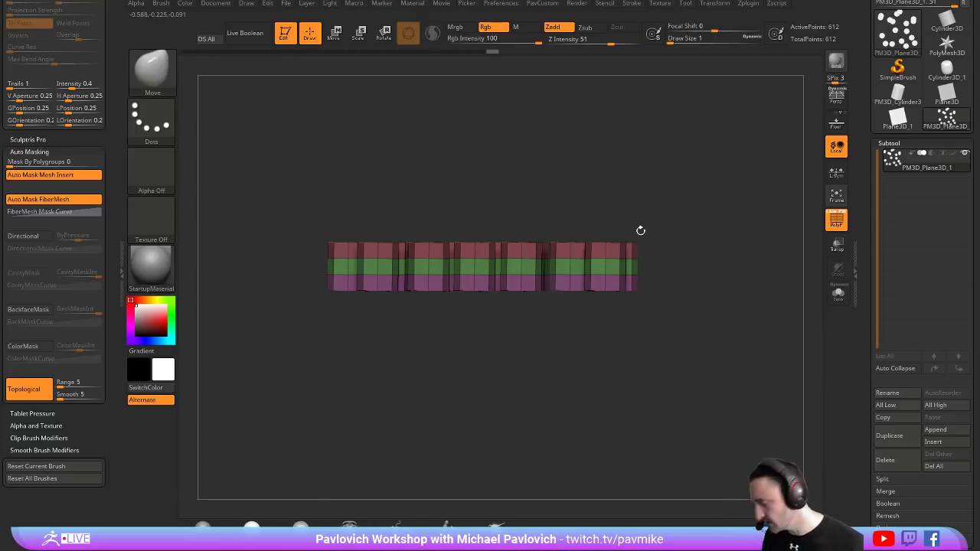
key("b")
left_click(316, 519)
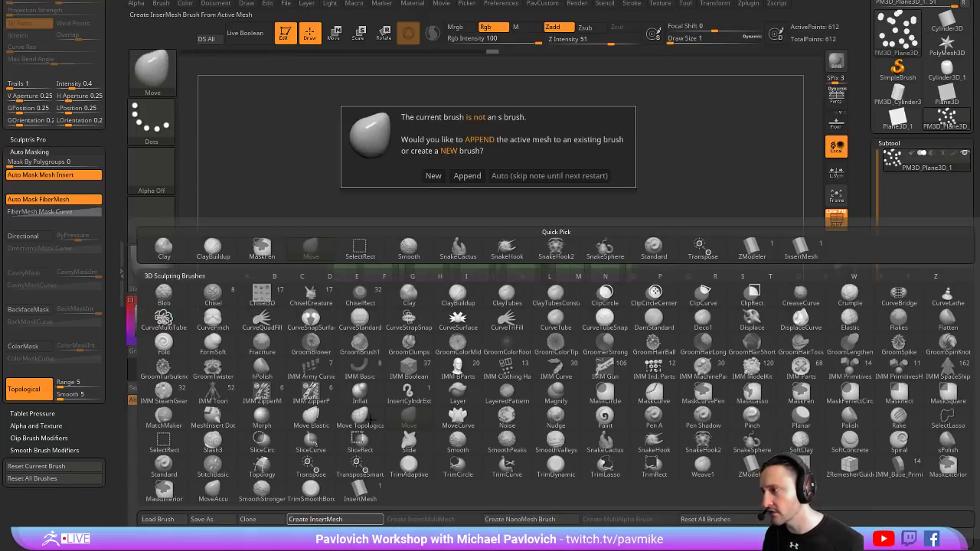
left_click(433, 175)
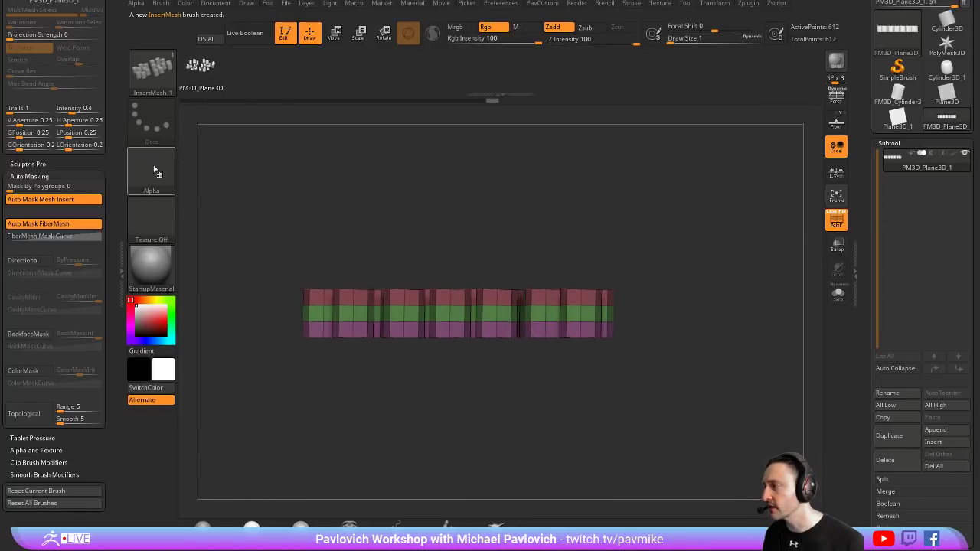
Step: Enable Stroke > Curve Mode, set draw size 56, and undo the trial tube stroke
left_click_drag(628, 243, 551, 259, "alt")
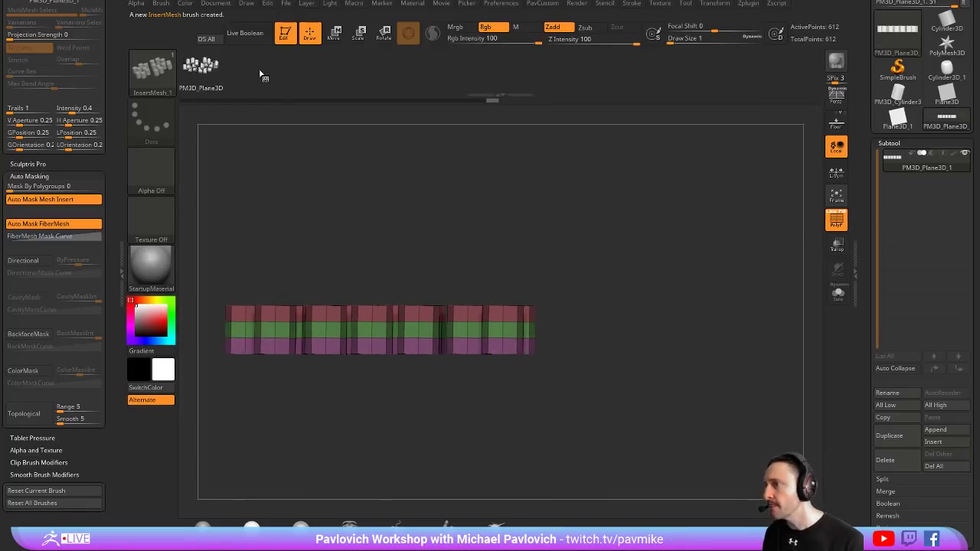
left_click(630, 3)
left_click(660, 193)
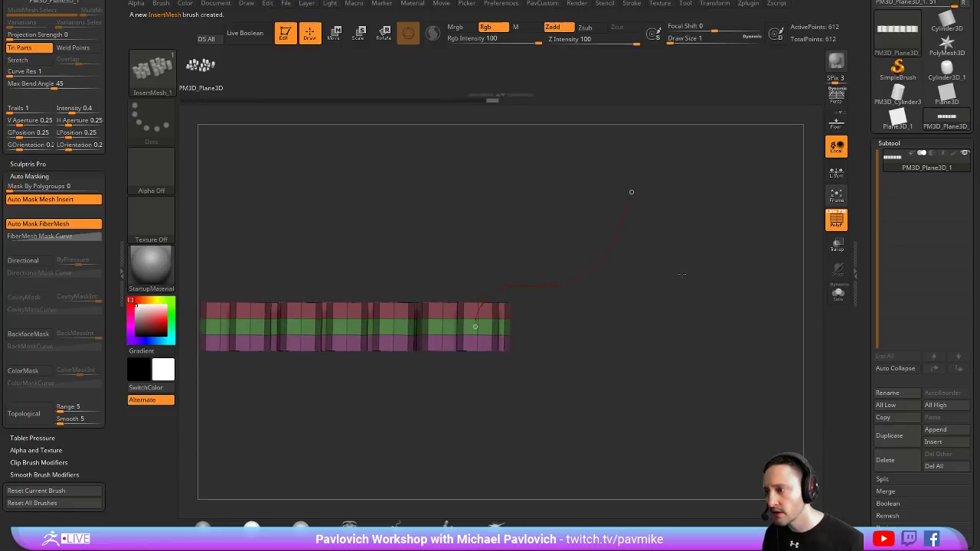
key("s")
left_click(700, 274)
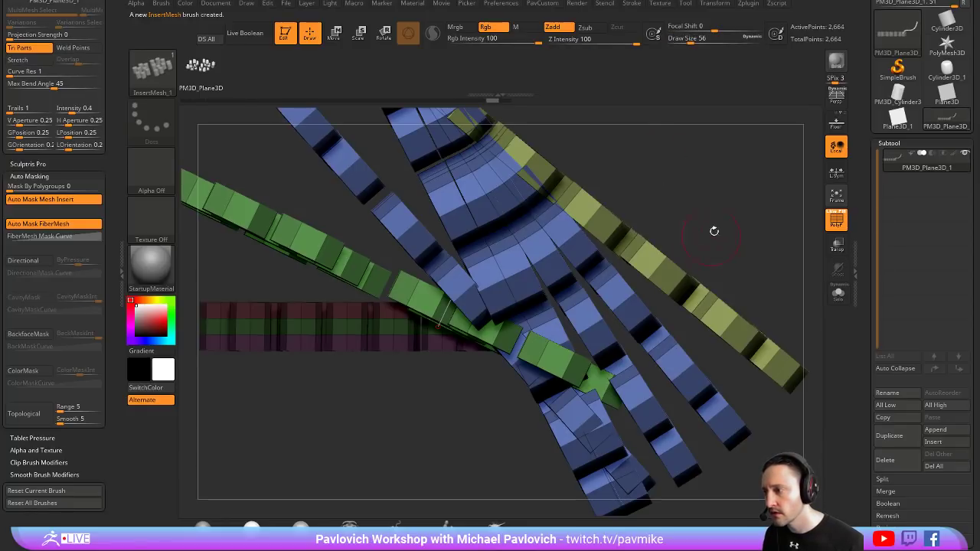
key("ctrl+z")
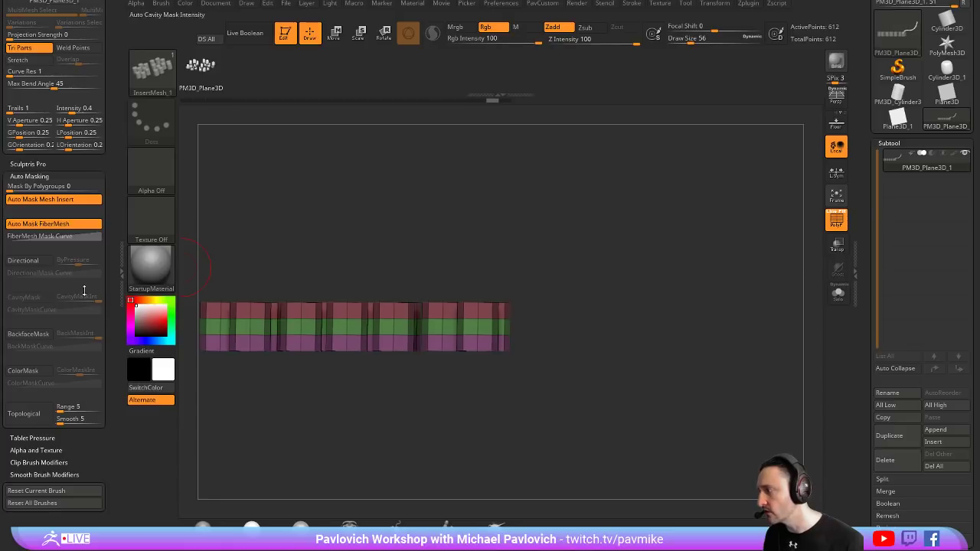
scroll(55, 135, "up", 5)
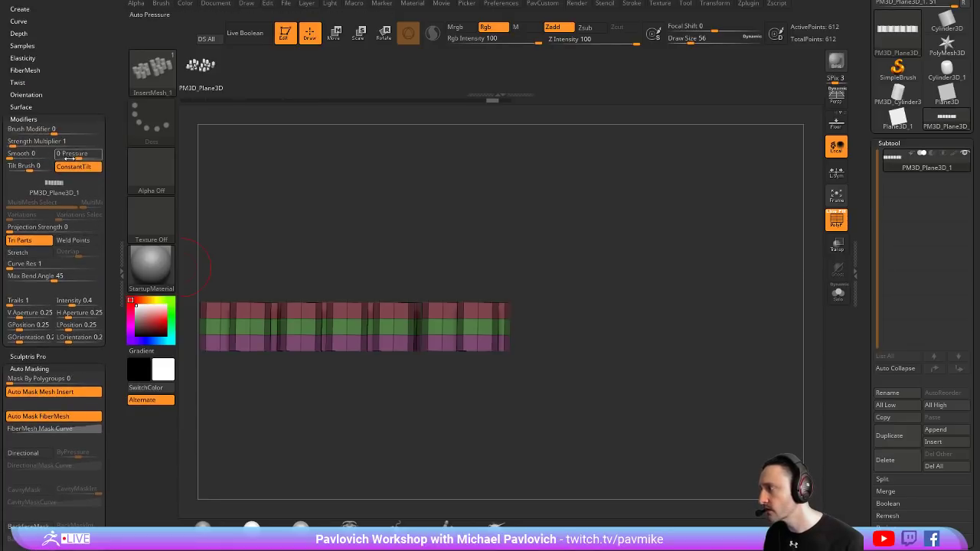
Step: Turn on Weld Points and Stretch, set Curve Res to 2, and undo the trial tubes
left_click(73, 241)
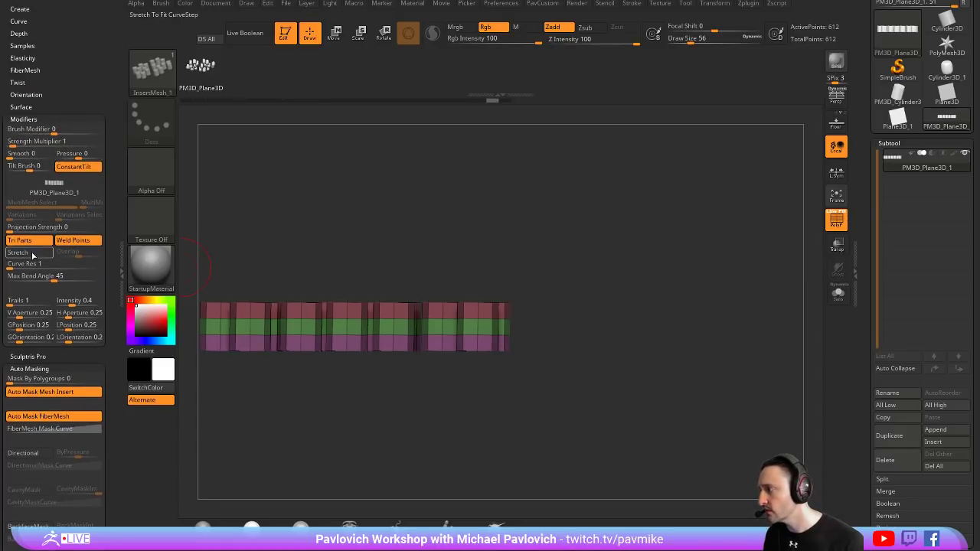
left_click(18, 252)
left_click(46, 264)
type("2")
key("Return")
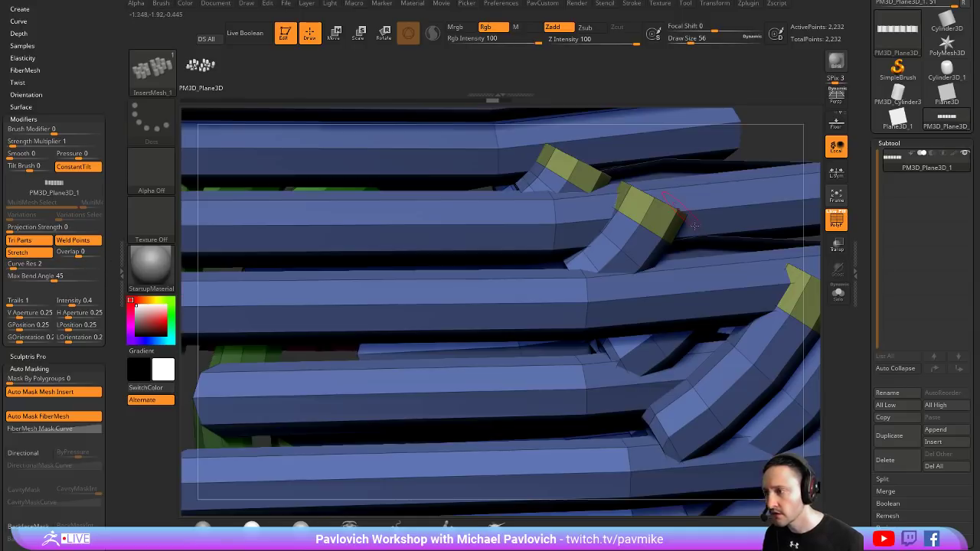
key("ctrl+z")
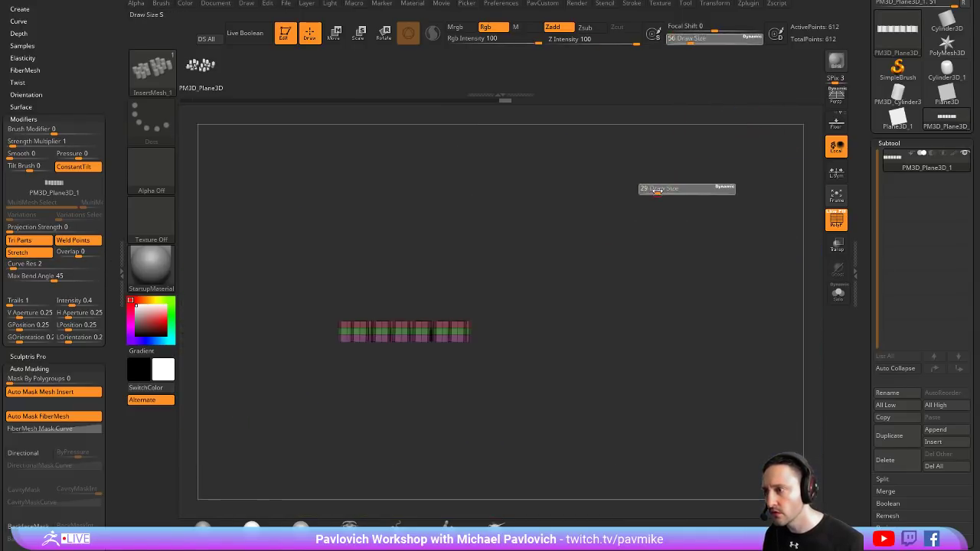
Step: Draw a long curving tube bundle toward the upper right beside the cylinders
left_click_drag(452, 336, 673, 187)
left_click_drag(696, 236, 624, 204)
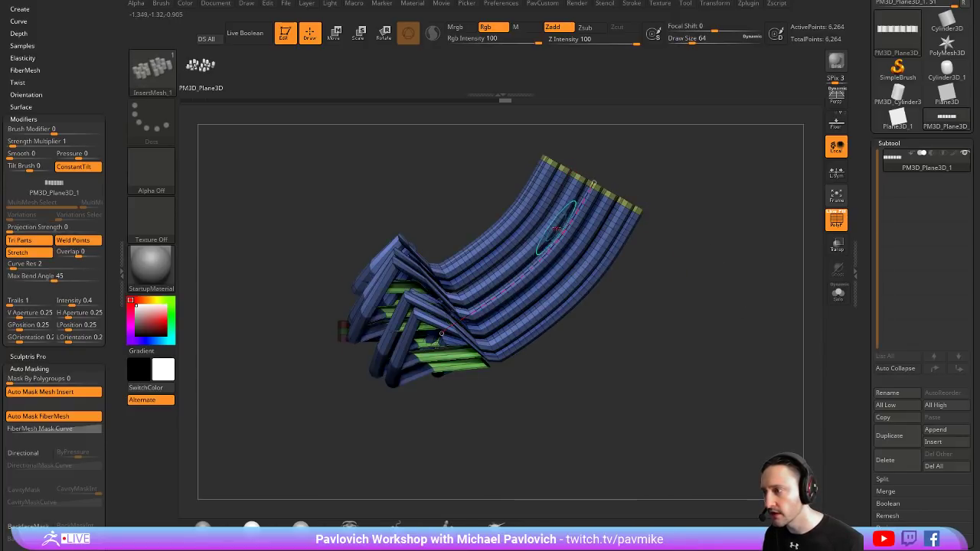
mouse_move(557, 228)
left_mouse_down()
mouse_move(664, 168)
mouse_move(735, 229)
mouse_move(582, 253)
mouse_move(329, 192)
mouse_move(373, 430)
mouse_move(490, 360)
mouse_move(536, 230)
mouse_move(526, 193)
mouse_move(561, 254)
mouse_move(701, 163)
left_mouse_up()
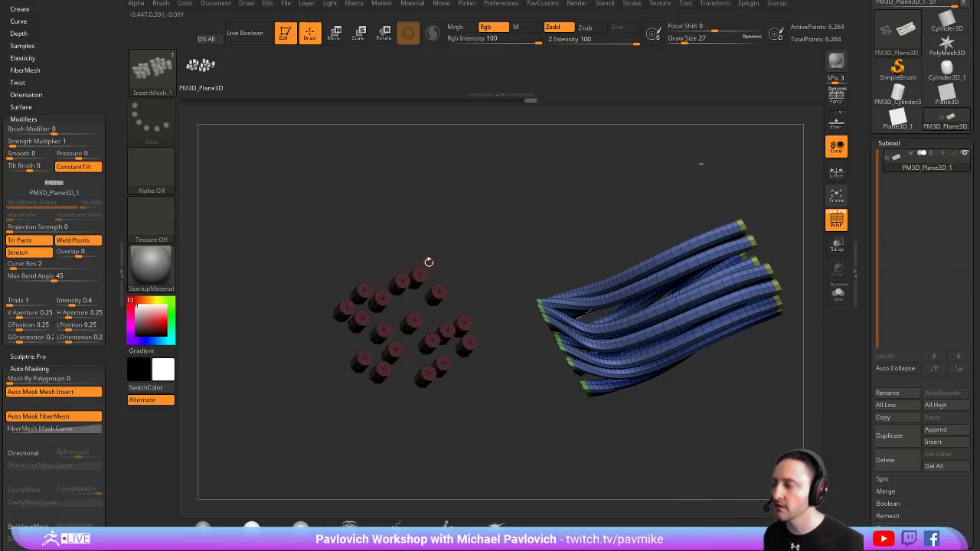
left_click_drag(499, 197, 454, 195)
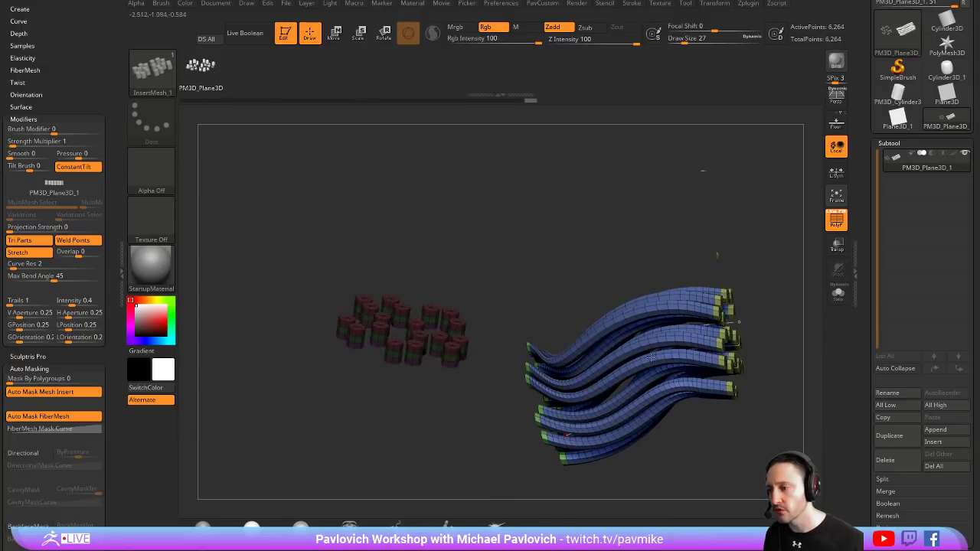
left_click_drag(553, 224, 543, 234)
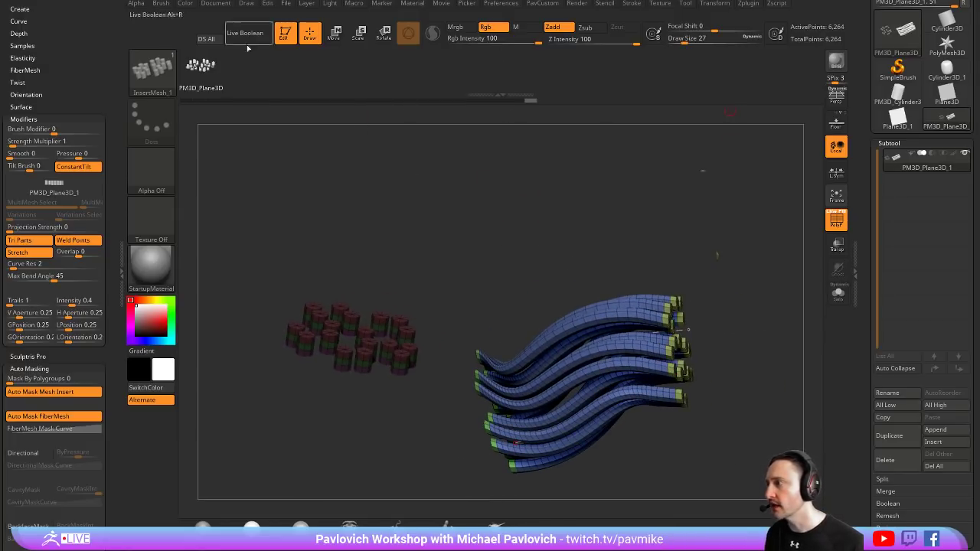
Step: Save the brush as 'multipath' in ZBrush 2018 > ZBrushes > Insert-IMM
left_click(162, 4)
left_click(244, 21)
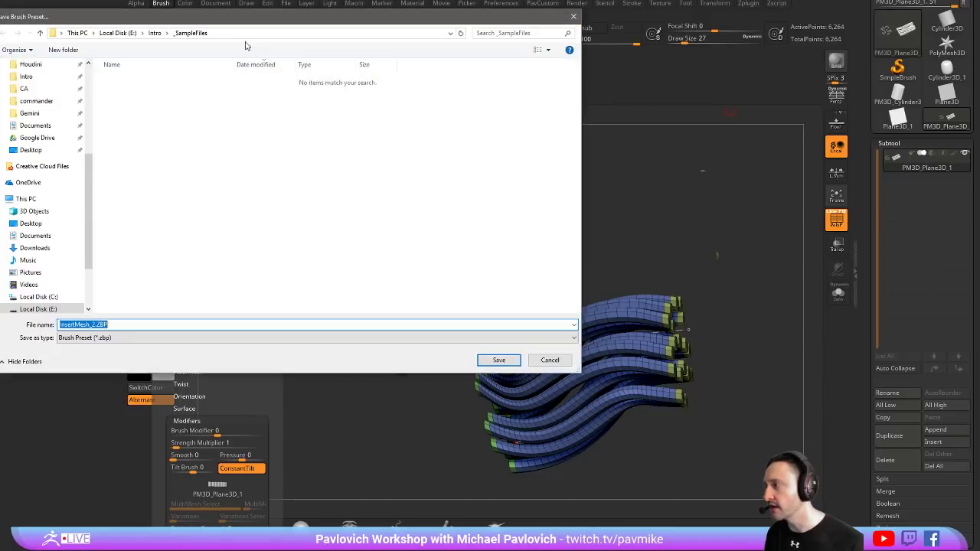
scroll(84, 178, "up", 5)
left_click(47, 157)
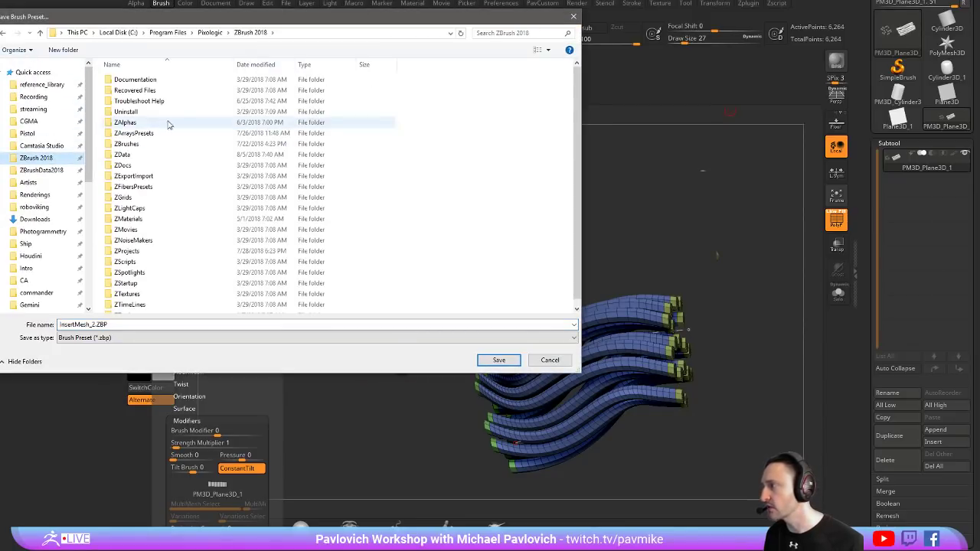
double_click(155, 144)
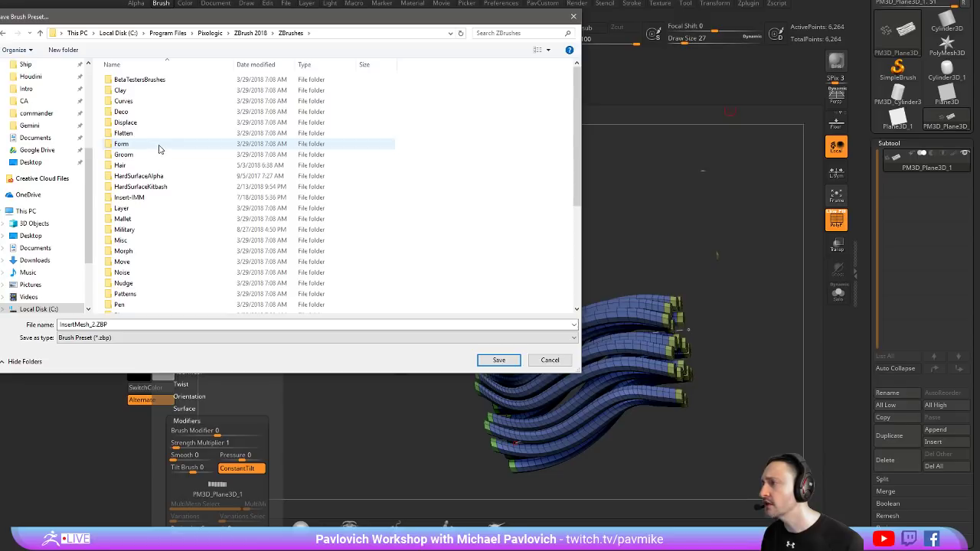
double_click(129, 197)
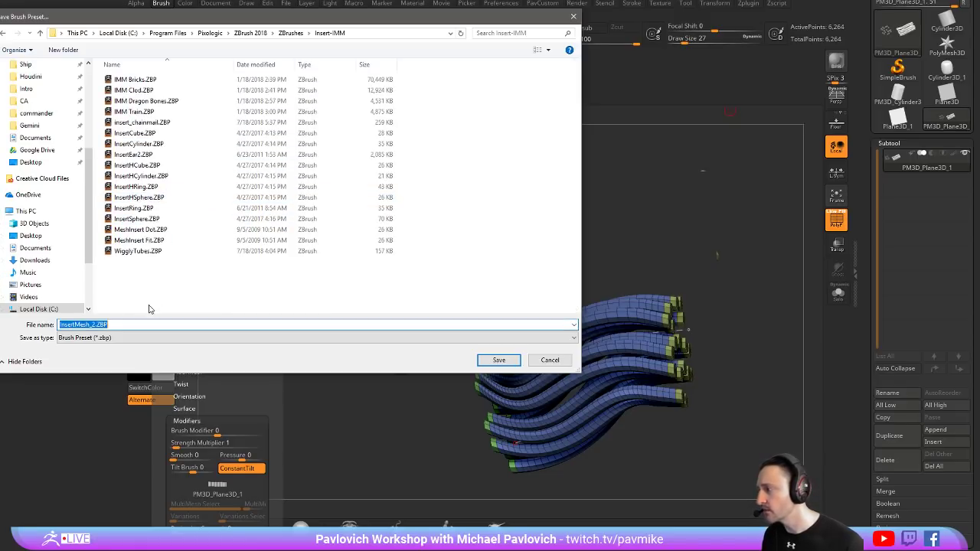
type("mu")
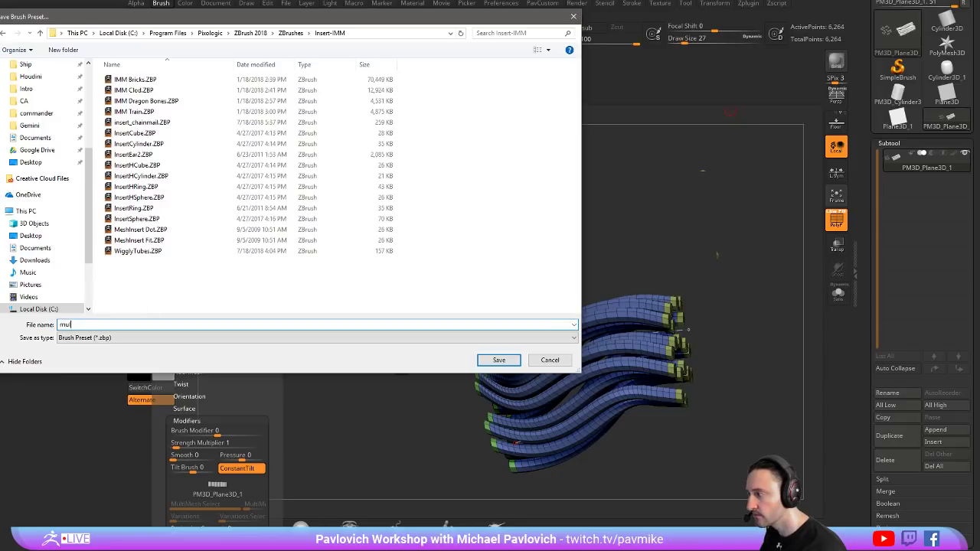
type("ltipath")
key("Return")
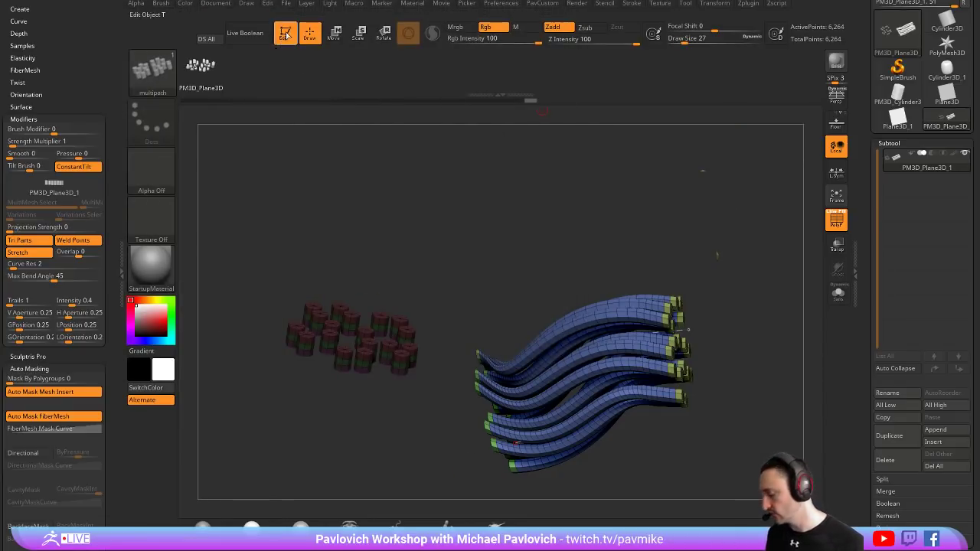
Step: Clear the canvas and draw a Star mesh in Edit mode
key("ctrl+n")
left_click(913, 91)
left_click(941, 50)
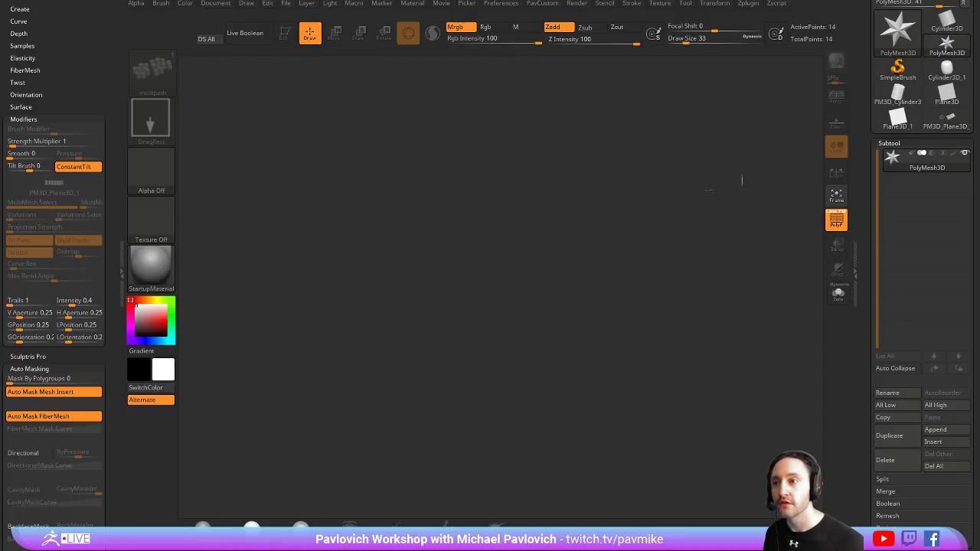
left_click_drag(413, 314, 397, 294)
left_click(284, 34)
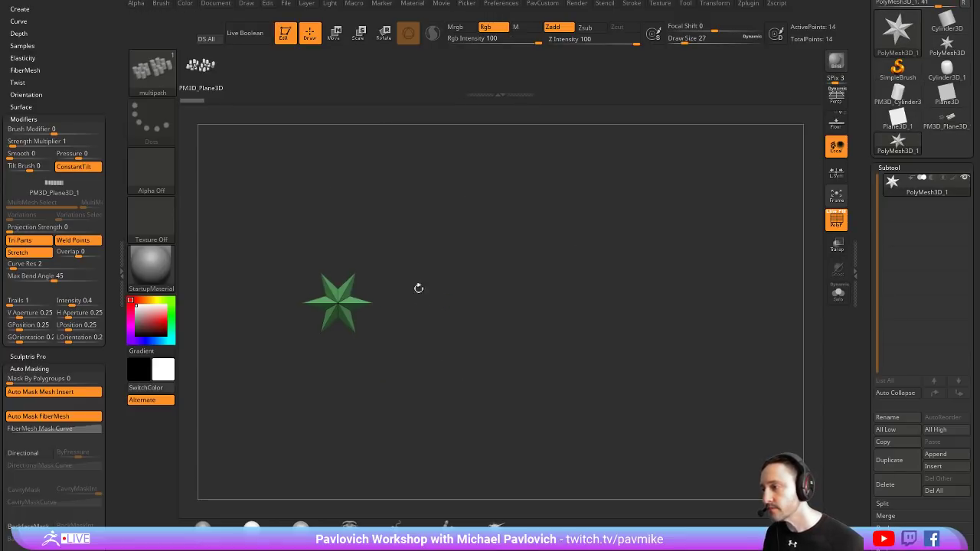
Step: Draw a spiral of multipath tubes from the star, resize to 83, then undo back to the star
left_click_drag(502, 440, 459, 349)
key("s")
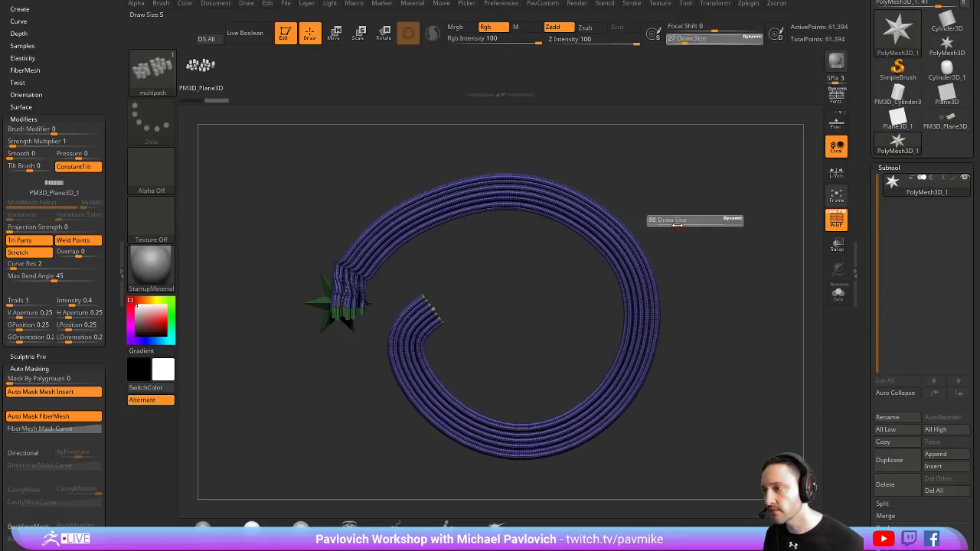
left_click(448, 312)
key("s")
left_click_drag(689, 226, 723, 214)
key("s")
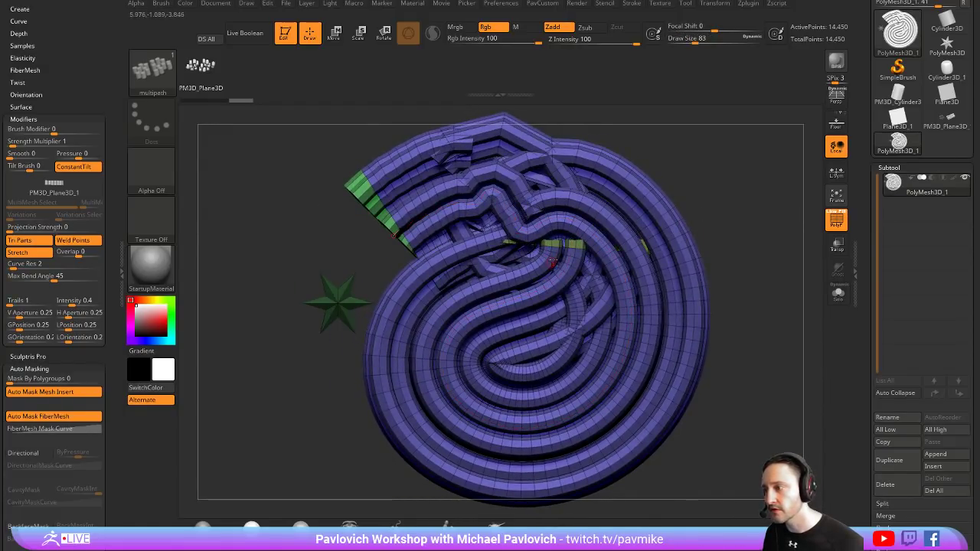
left_click_drag(566, 243, 692, 332)
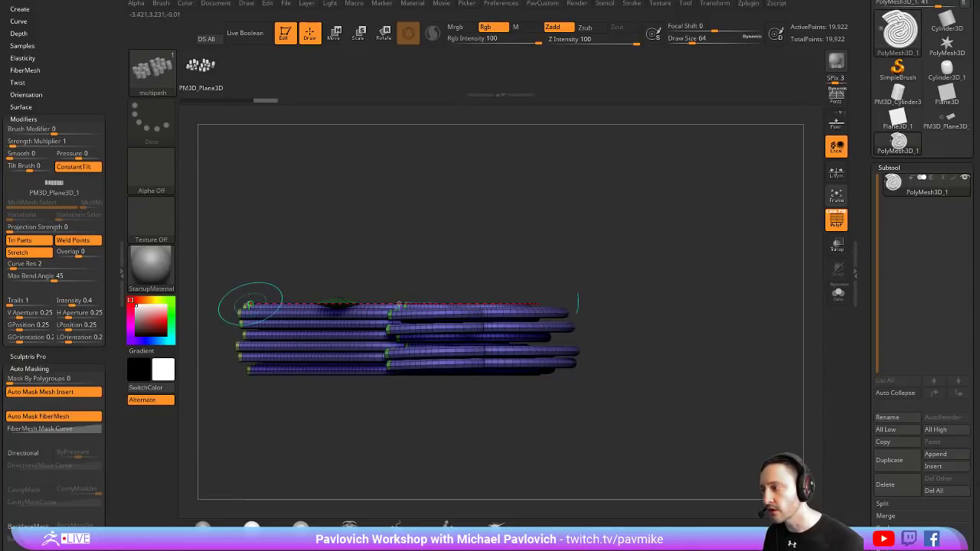
left_click_drag(250, 304, 704, 226)
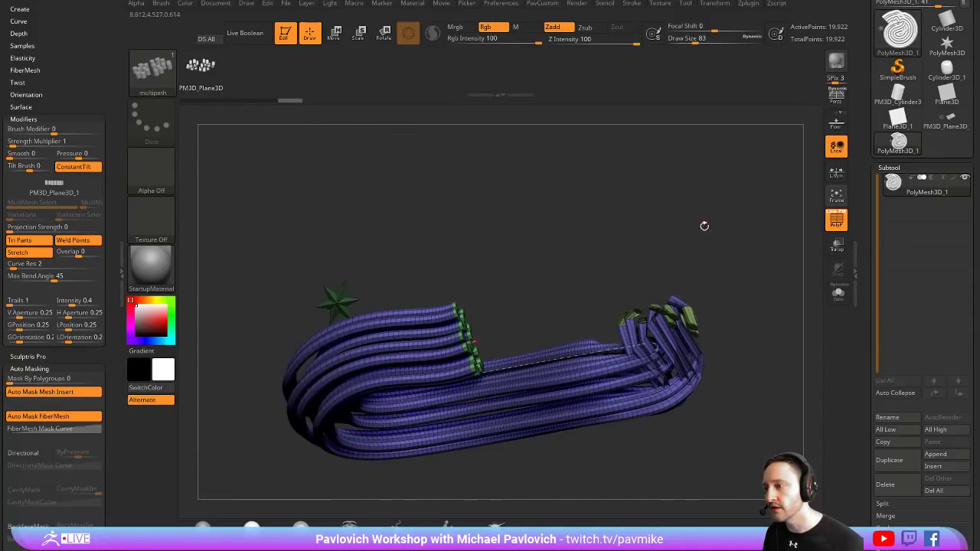
key("ctrl+z")
key("ctrl+z")
key("ctrl+z")
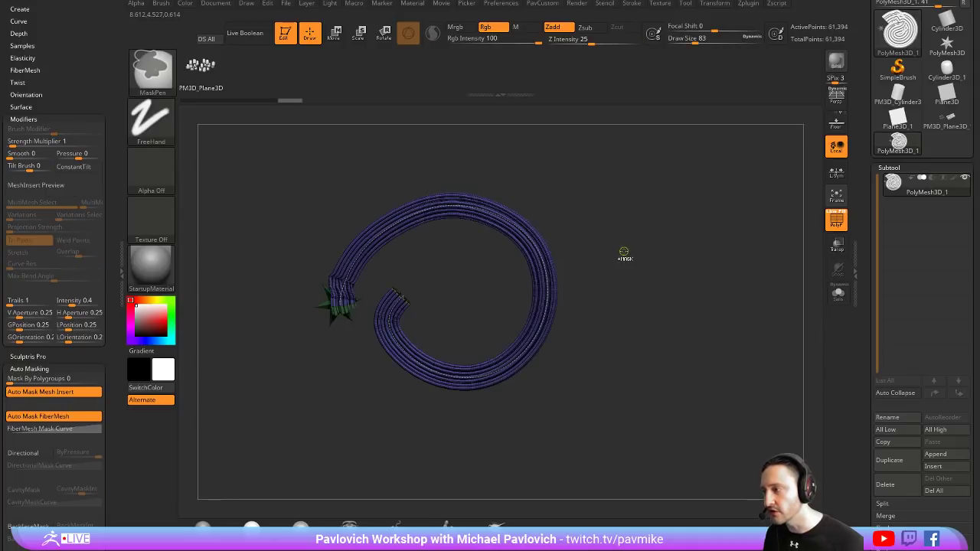
Step: Append a ZSphere to the star mesh and make ZSphere1 the active subtool
key("ctrl+n")
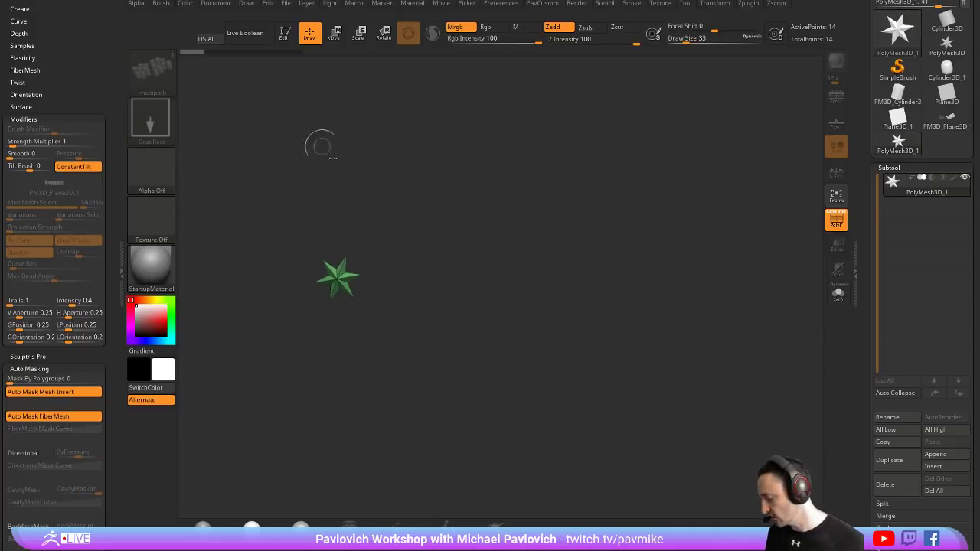
left_click(889, 147)
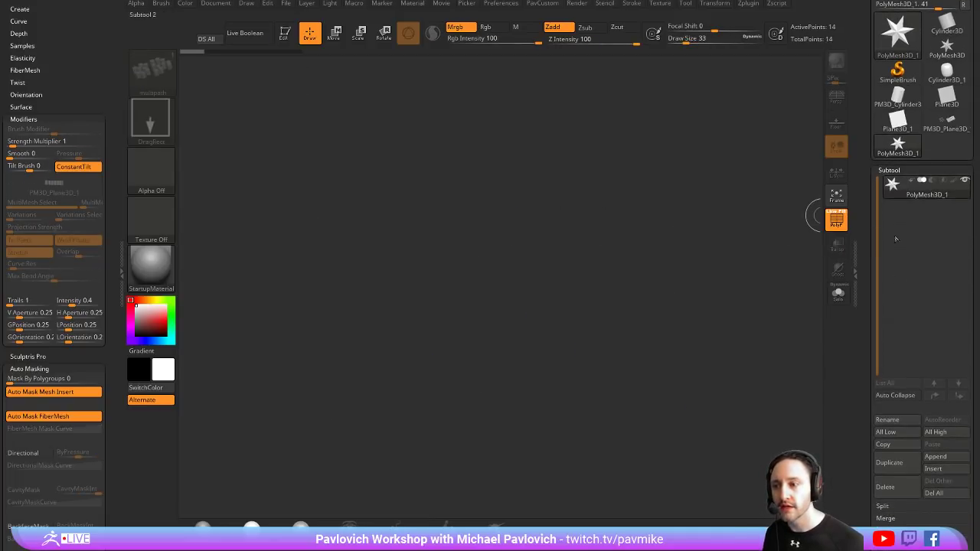
left_click(935, 456)
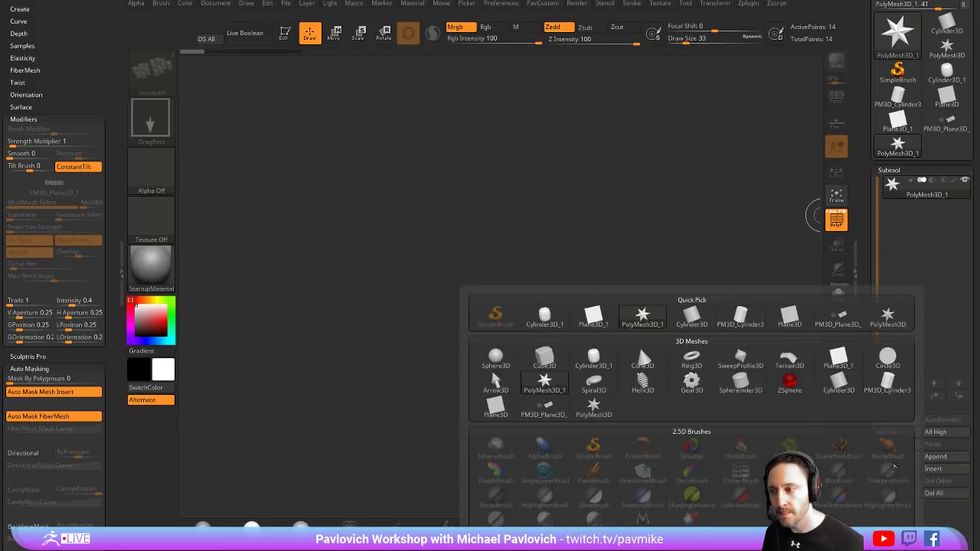
left_click(788, 385)
left_click_drag(496, 321, 369, 170)
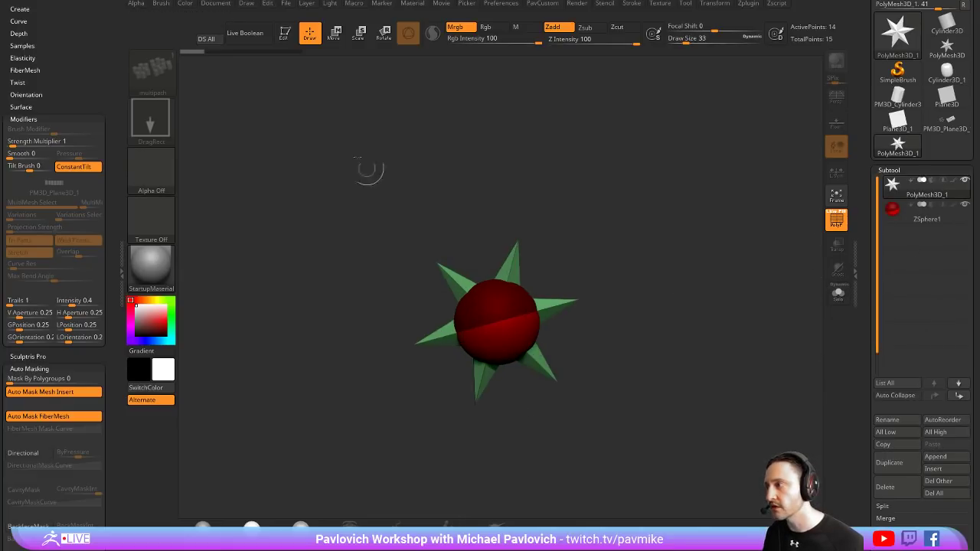
left_click(284, 33)
key("w")
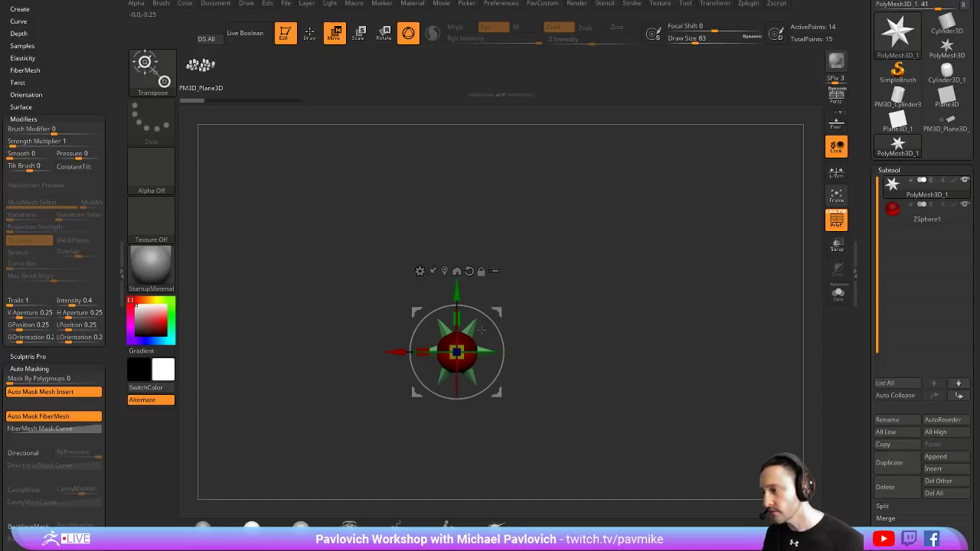
left_click(926, 219)
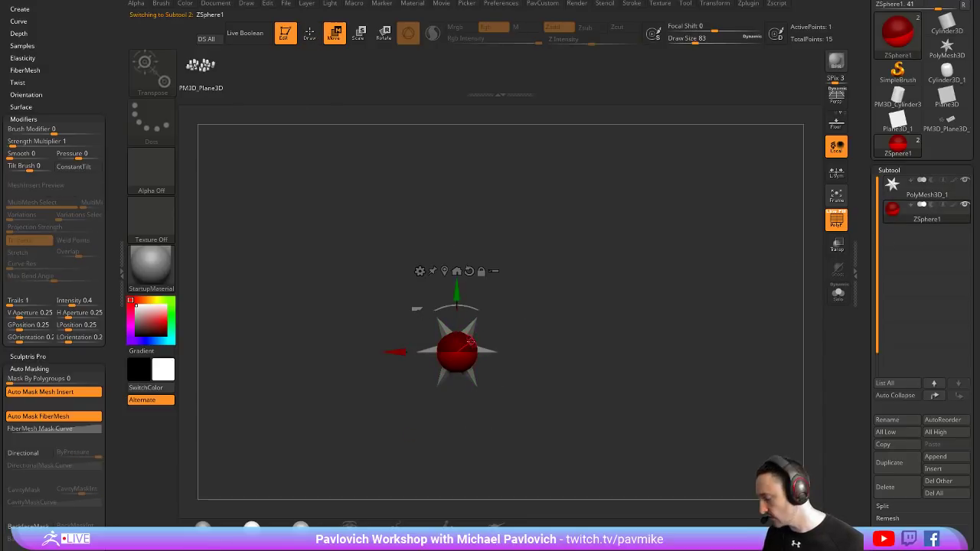
left_click_drag(536, 272, 531, 274)
Step: Add ZSpheres to the root and pull them out into a long linked chain
key("q")
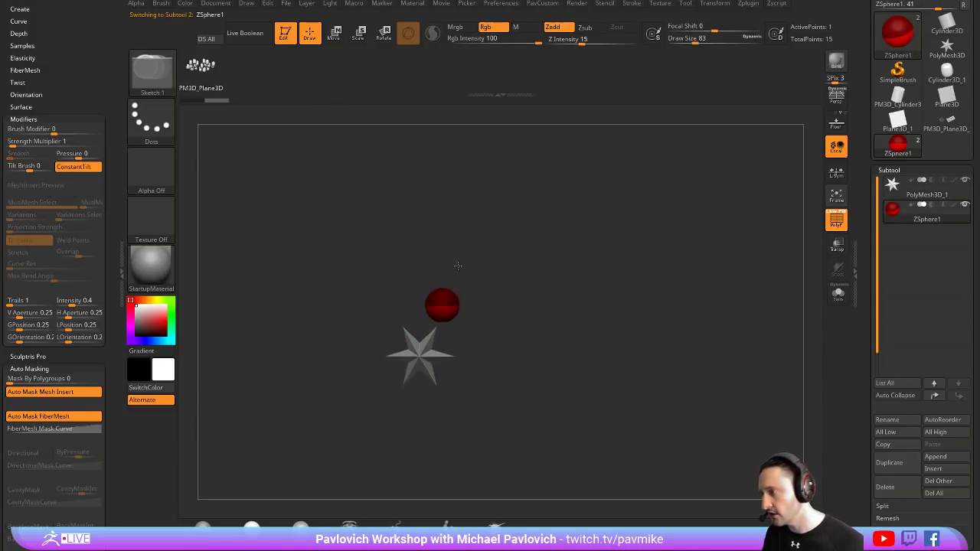
left_click(457, 307)
key("w")
mouse_move(452, 303)
left_mouse_down()
mouse_move(667, 176)
mouse_move(660, 219)
left_mouse_up()
mouse_move(569, 232)
left_mouse_down()
mouse_move(674, 204)
mouse_move(609, 191)
left_mouse_up()
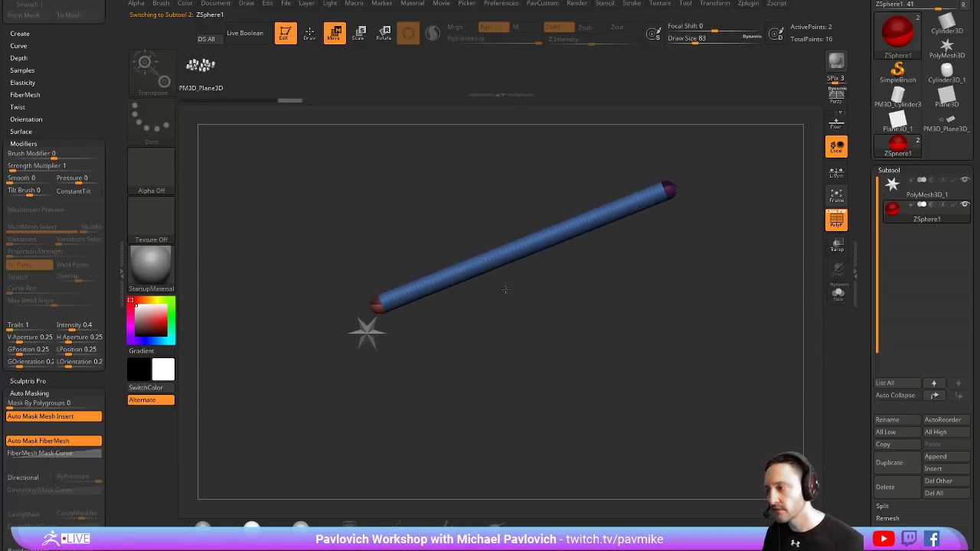
key("q")
left_click(589, 229)
left_click_drag(666, 267, 535, 252)
Step: Move the chain's joints and end sphere to bend it into a zig-zag
key("w")
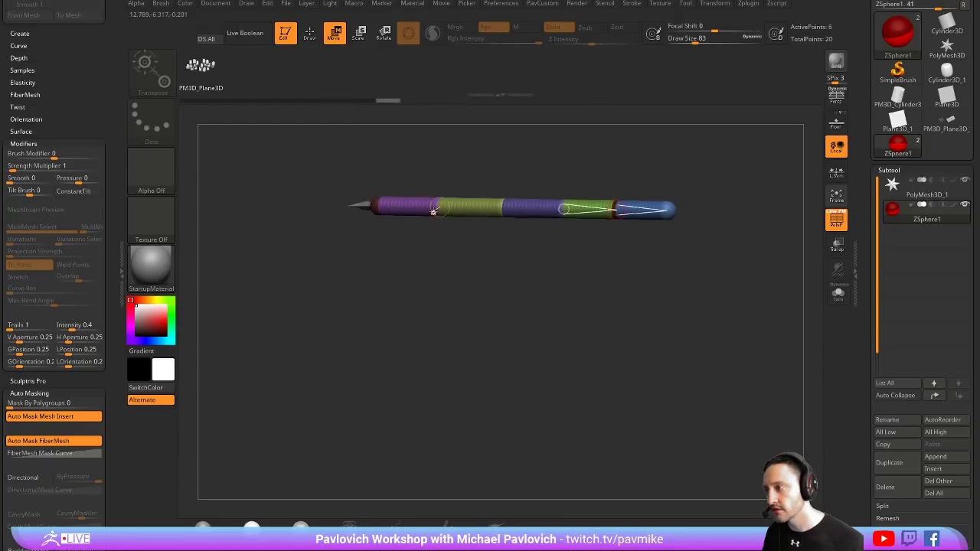
left_click_drag(440, 208, 470, 345)
left_click_drag(498, 217, 564, 274)
left_click_drag(564, 212, 521, 178)
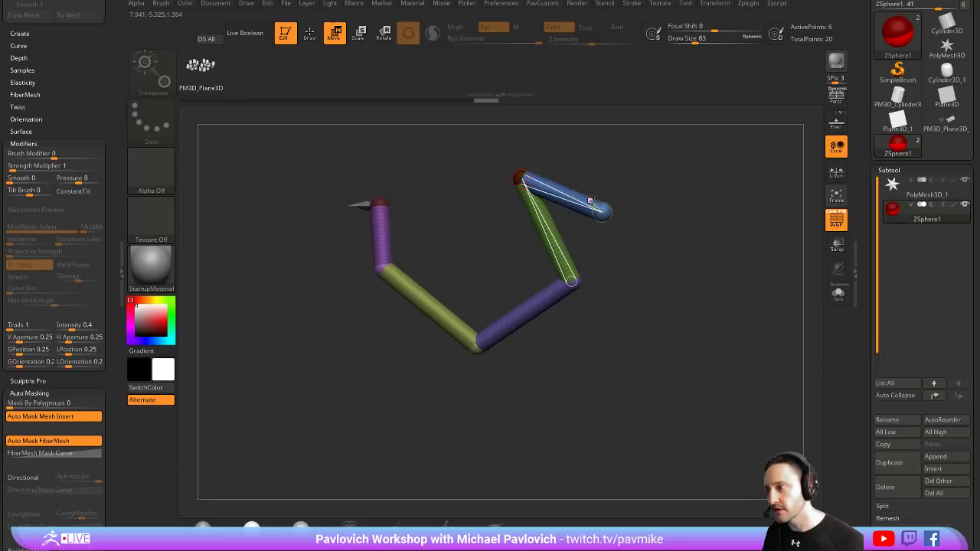
left_click_drag(590, 200, 604, 217)
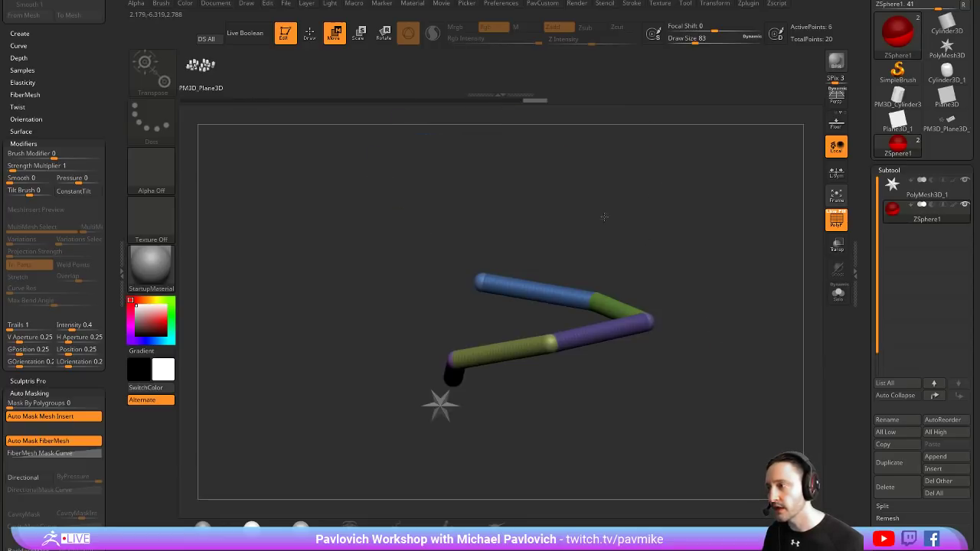
left_click_drag(476, 280, 474, 211)
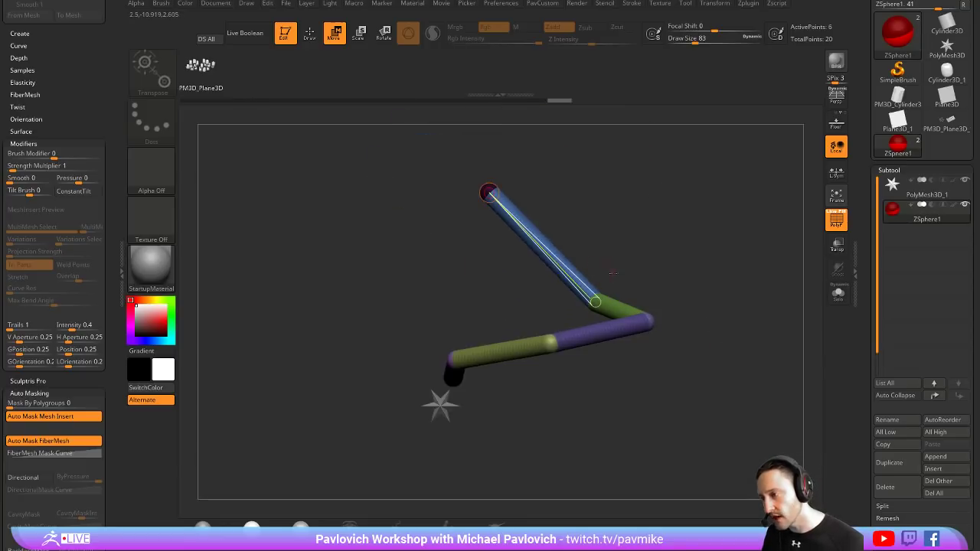
left_click_drag(612, 283, 594, 266)
left_click_drag(562, 403, 607, 277)
Step: Insert five more ZSpheres along the chain and pull a segment toward the blue end
key("q")
left_click(438, 208)
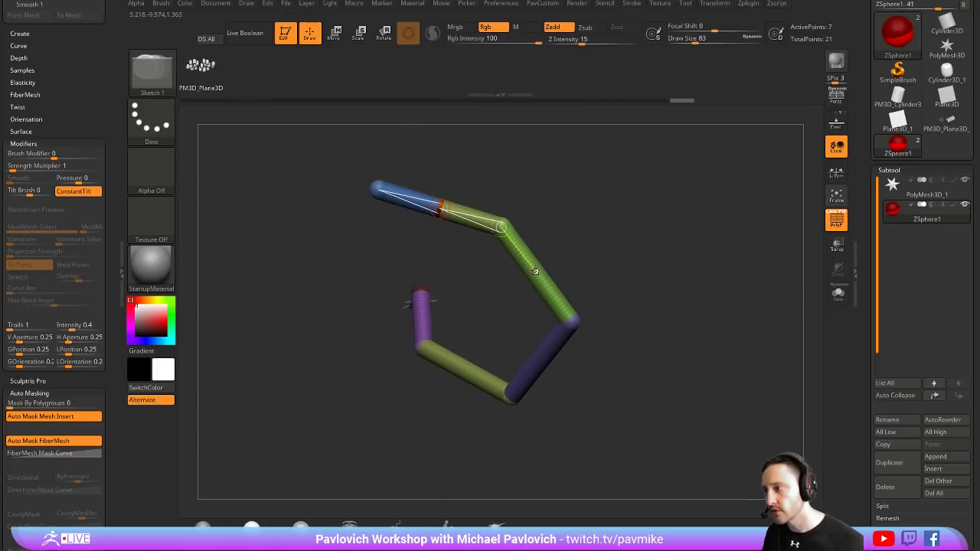
left_click(532, 256)
left_click(560, 361)
left_click(459, 367)
left_click(436, 327)
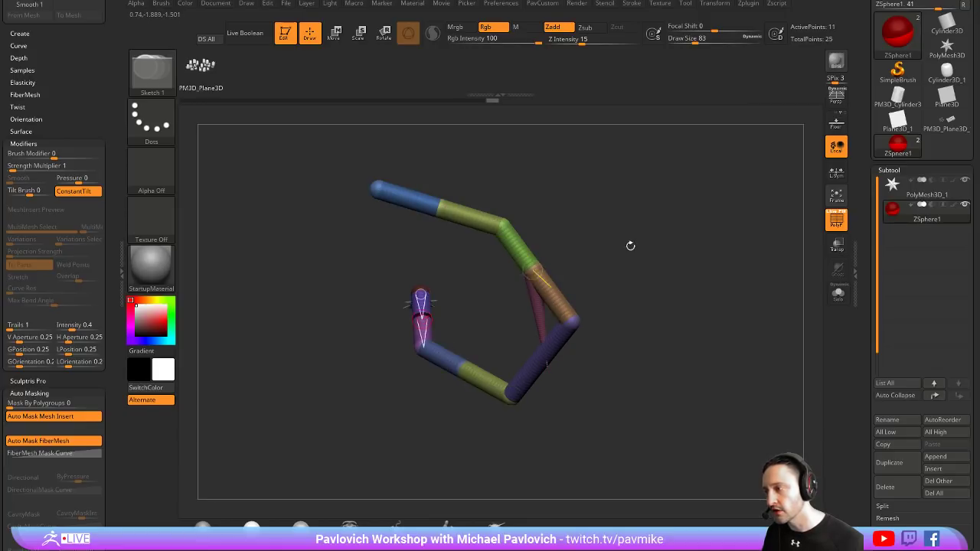
key("w")
left_click_drag(630, 245, 423, 317)
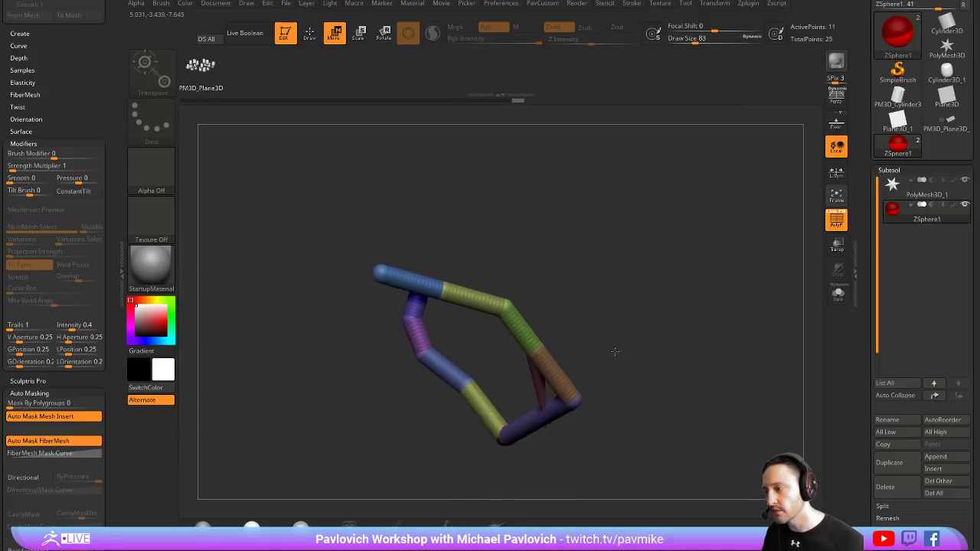
left_click_drag(614, 350, 536, 276)
Step: Delete two ZSpheres to open the loop, then extend the chain and swing the blue tip down-left
left_click(470, 324, "alt")
left_click(453, 297, "alt")
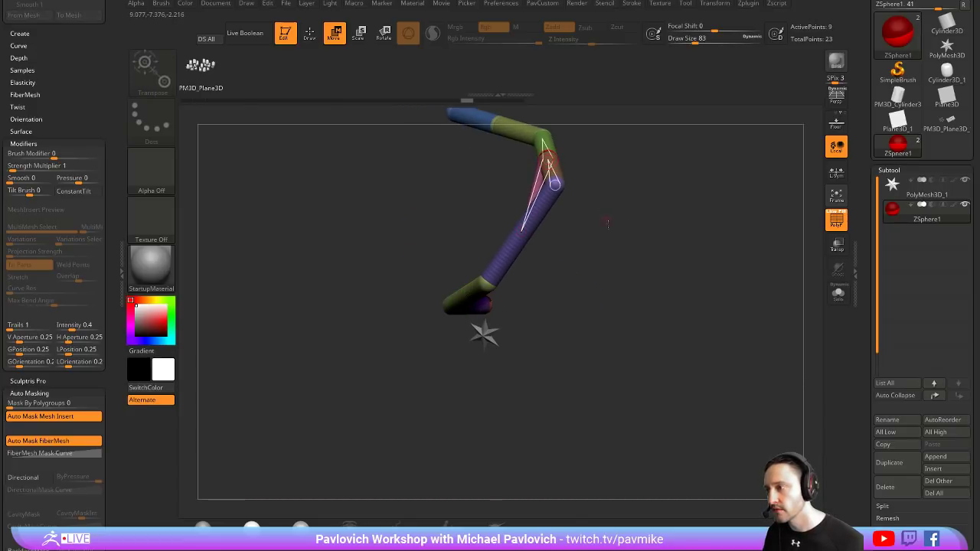
left_click_drag(429, 345, 536, 322)
key("q")
left_click(450, 317)
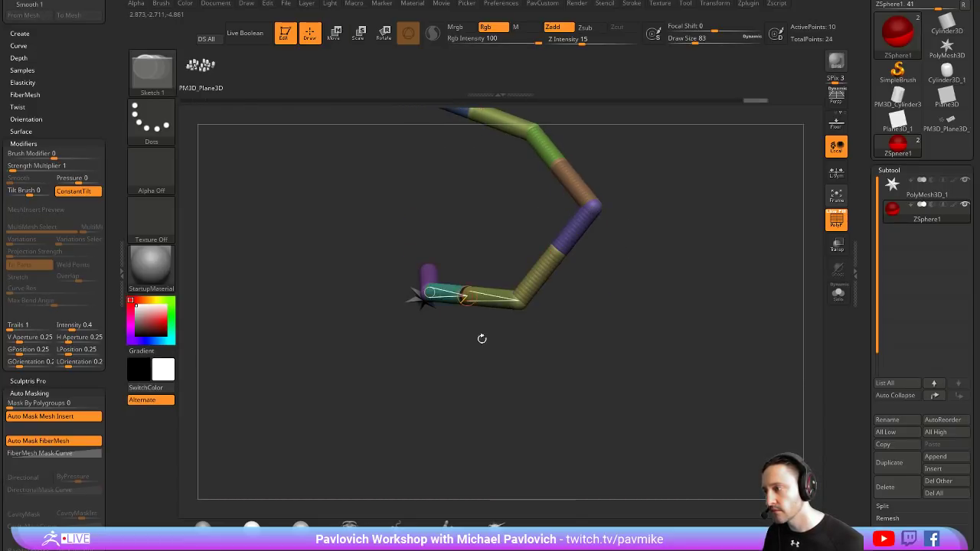
left_click_drag(482, 337, 535, 329)
key("w")
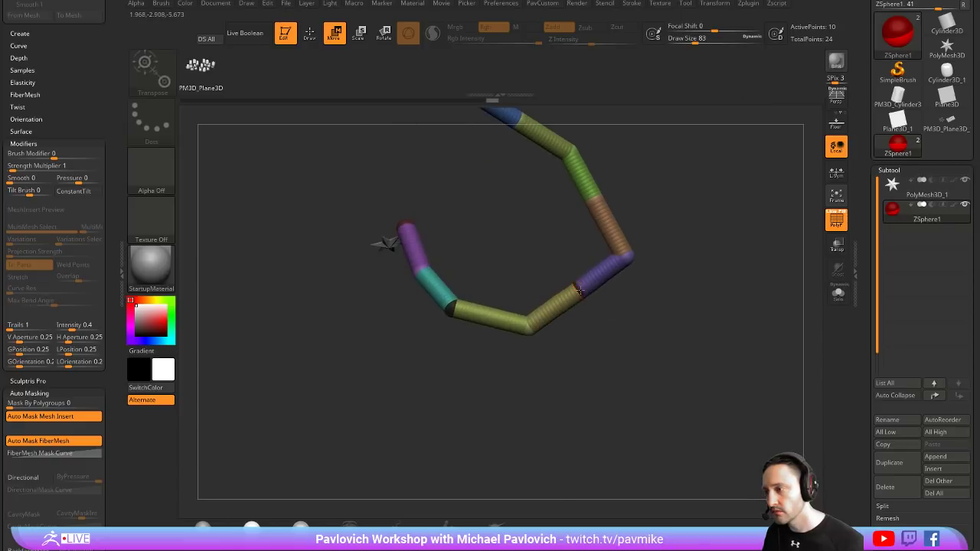
left_click_drag(579, 291, 656, 298)
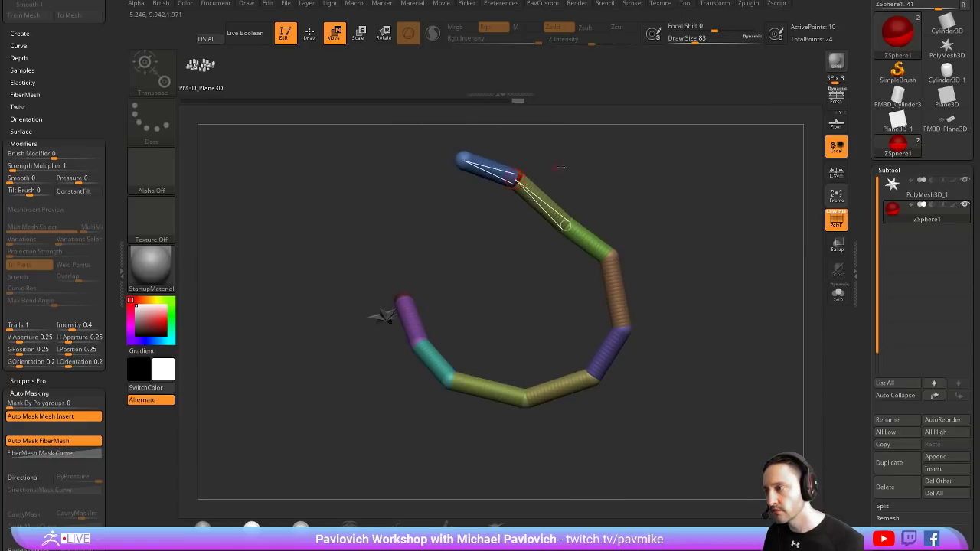
left_click_drag(520, 188, 577, 210)
left_click_drag(520, 176, 481, 218)
left_click_drag(465, 145, 427, 168)
Step: Bring up the Zplugin palette, docked in the side tray, to reach Curves Helper
key("b")
key("s")
key("k")
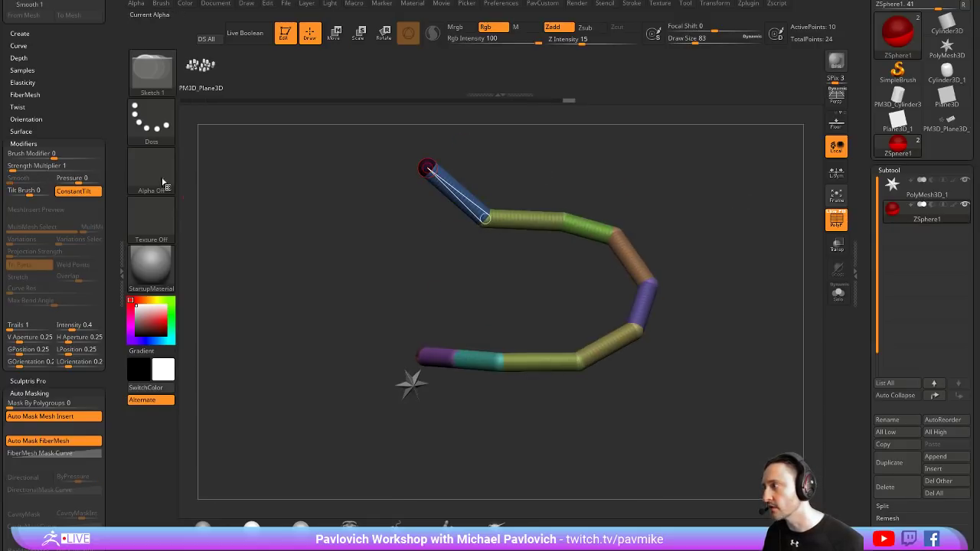
left_click(159, 5)
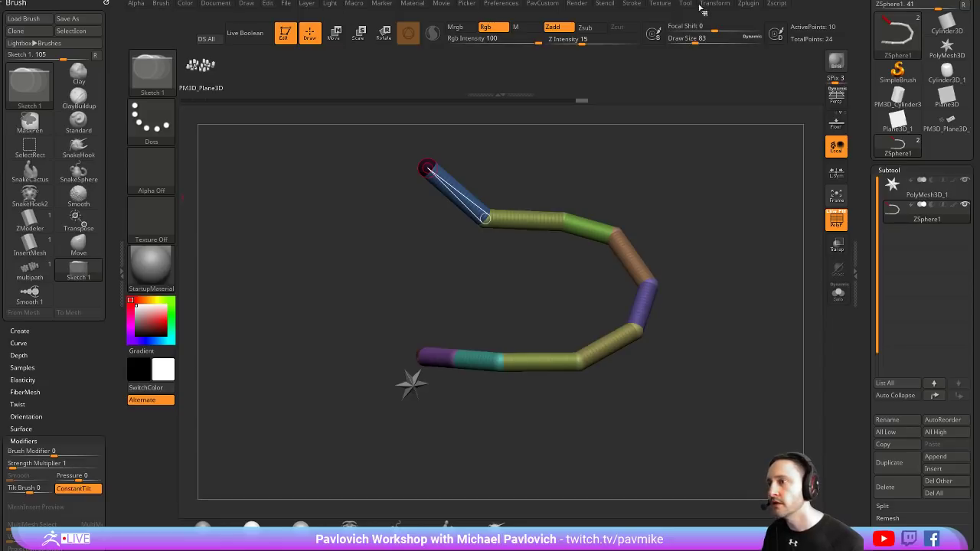
left_click(747, 4)
left_click(740, 7)
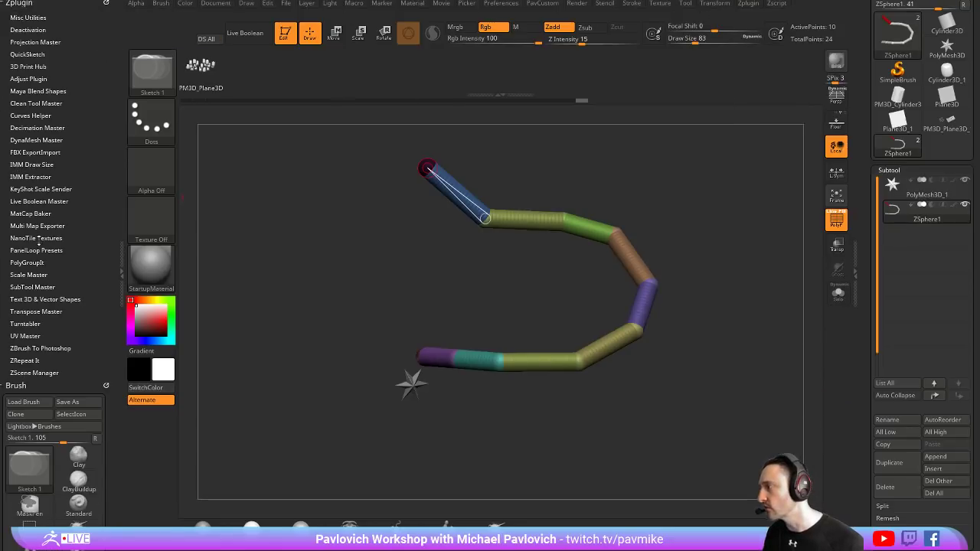
Step: Copy the ZSphere chain as a curve onto PolyMesh3D_1 and hide ZSphere1
left_click(37, 115)
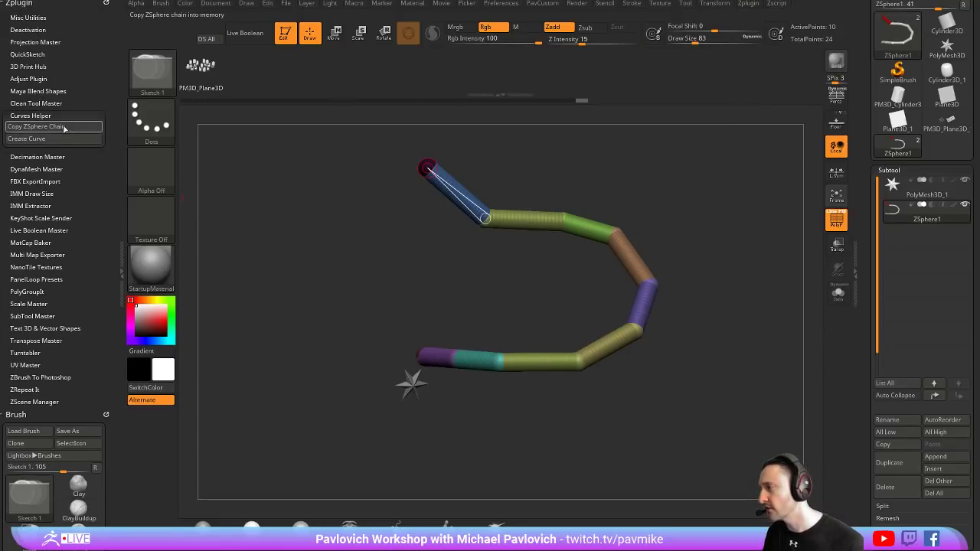
left_click(54, 126)
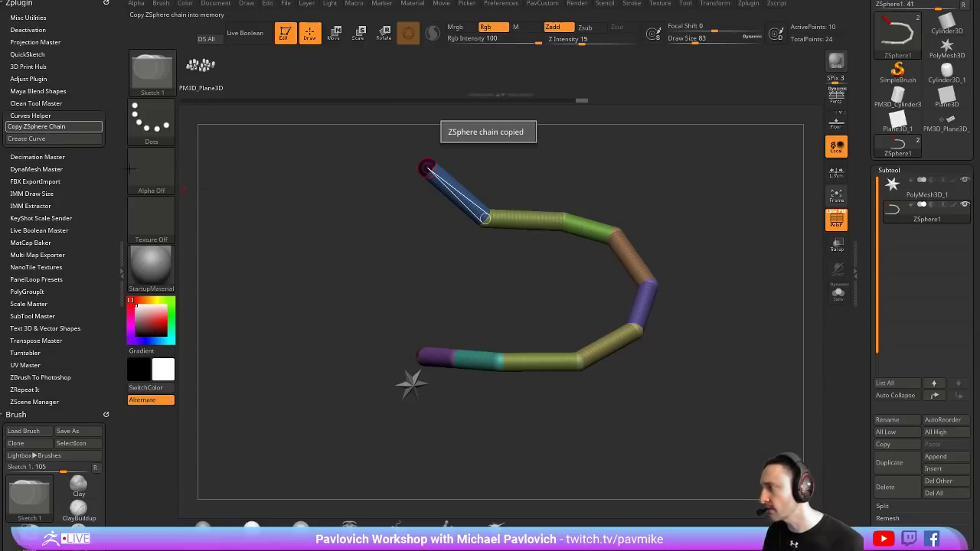
key("Up")
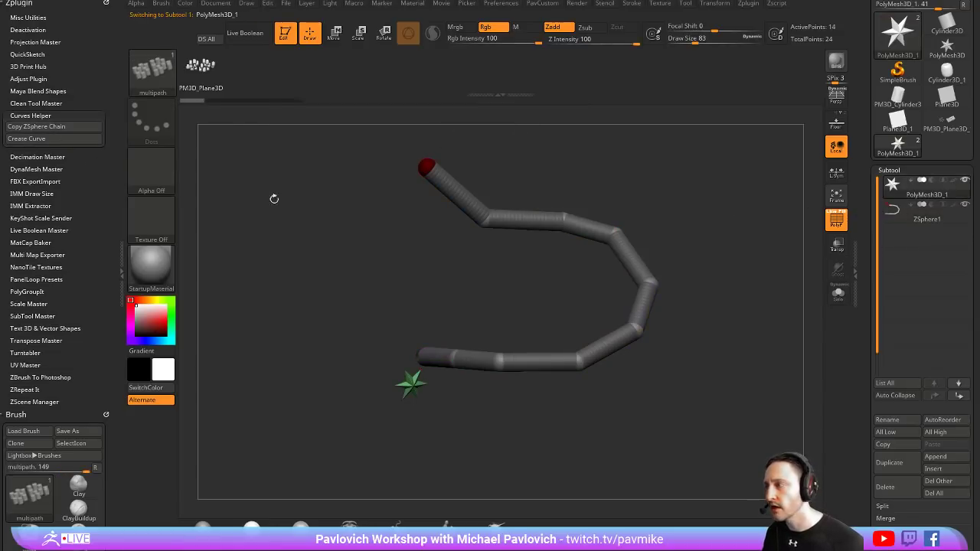
left_click(33, 140)
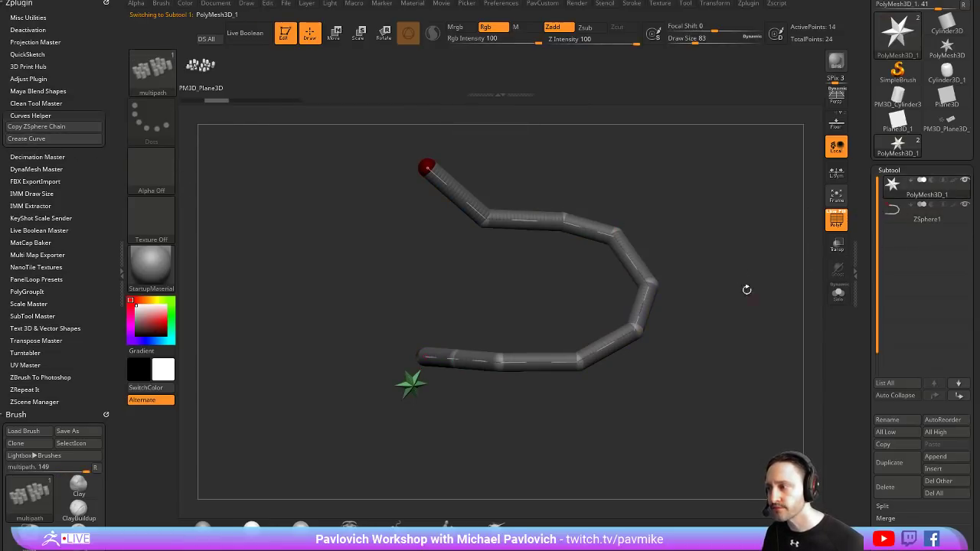
left_click(964, 205)
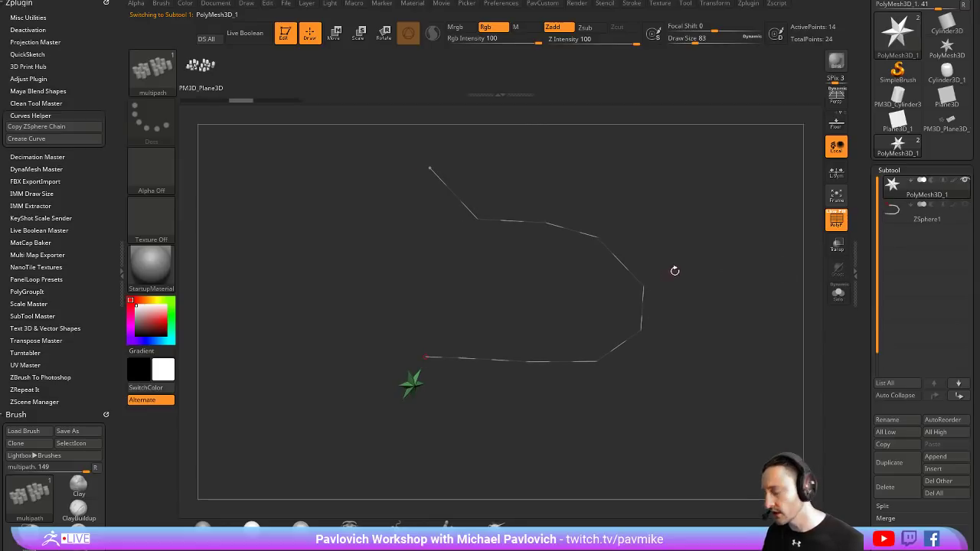
Step: Lay multipath tubes along the curve with the multipath brush and reshape the bundle
key("b")
left_click(407, 494)
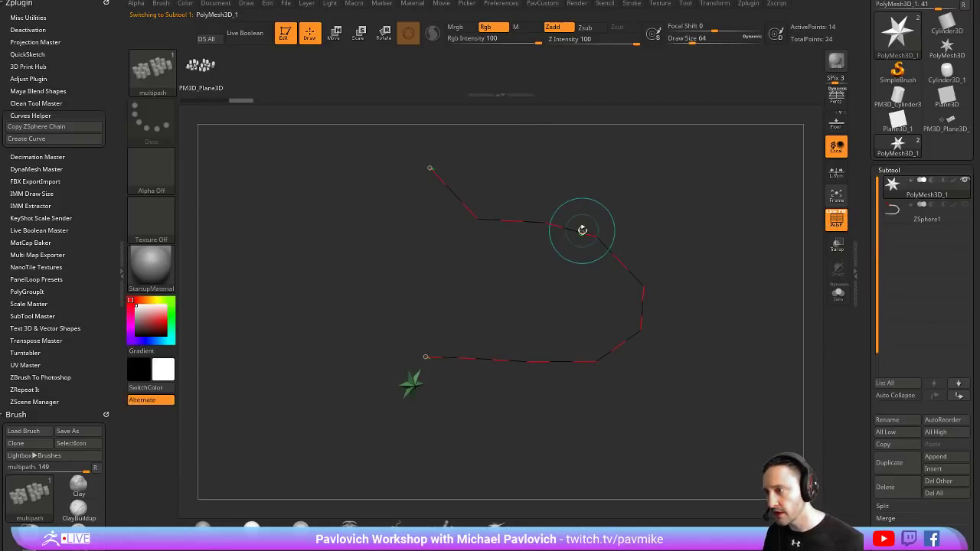
left_click(580, 225)
left_click_drag(732, 240, 561, 228)
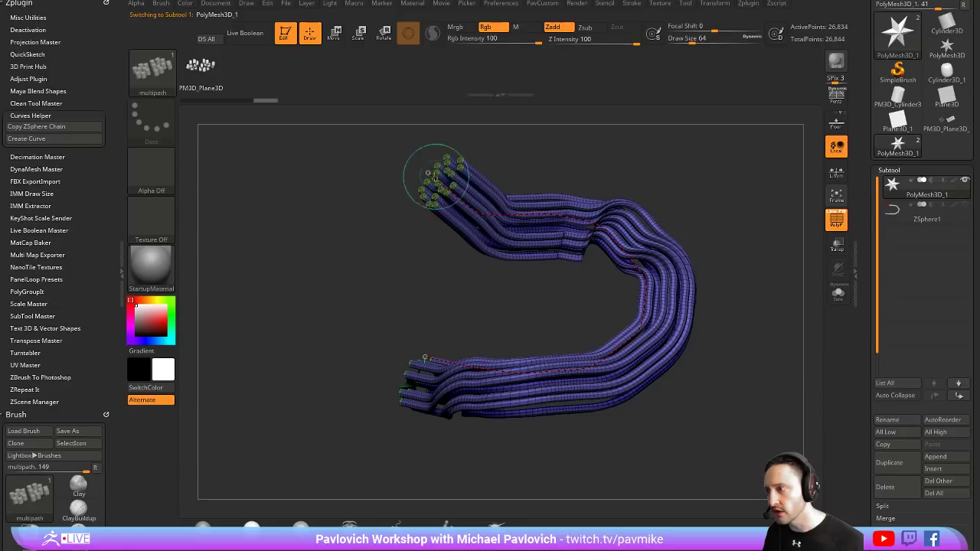
Step: Step through the tube history to settle on the tighter clustered bundle
key("]")
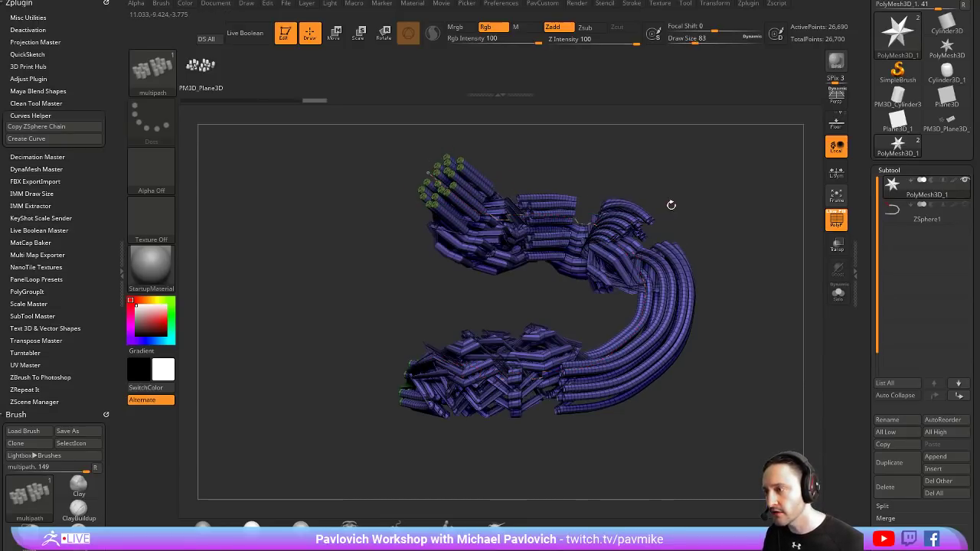
key("[")
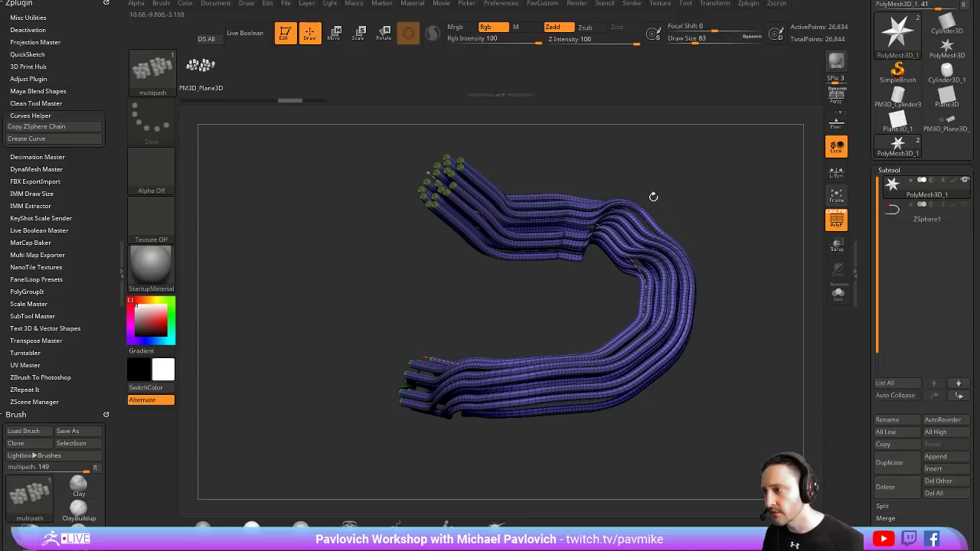
key("]")
key("[")
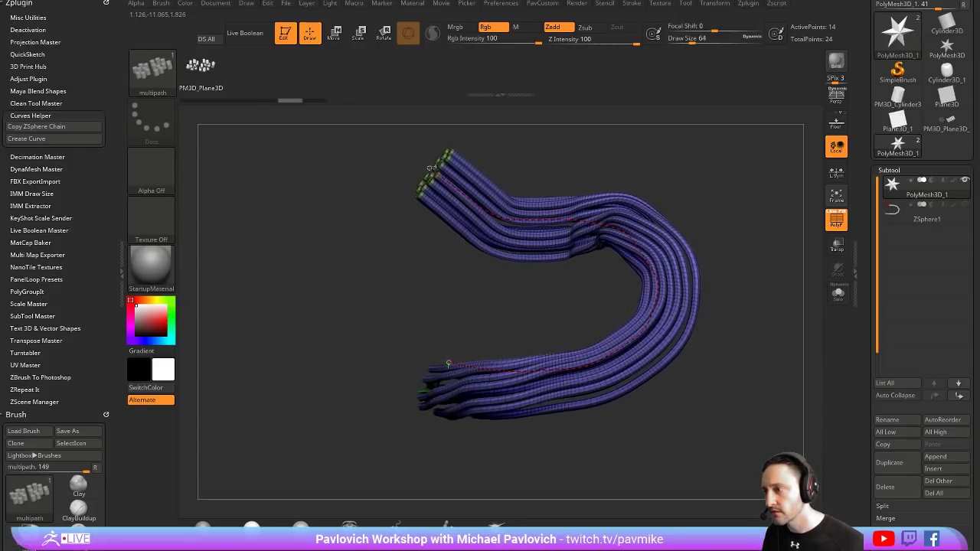
key("]")
mouse_move(417, 220)
left_mouse_down()
mouse_move(409, 221)
mouse_move(691, 224)
mouse_move(684, 217)
mouse_move(595, 271)
left_mouse_up()
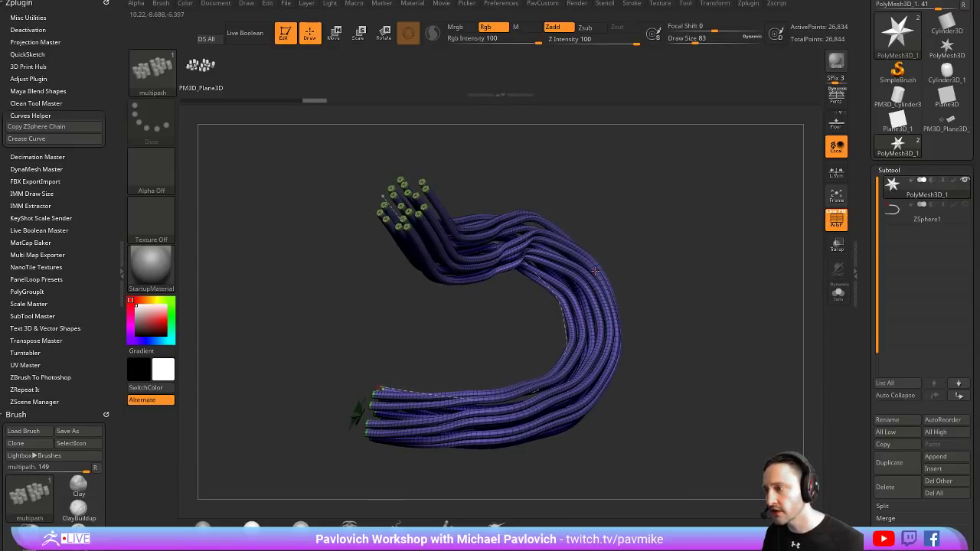
Step: Apply the Geometry operation to the tube mesh and turn the bundle about 180°
key("space")
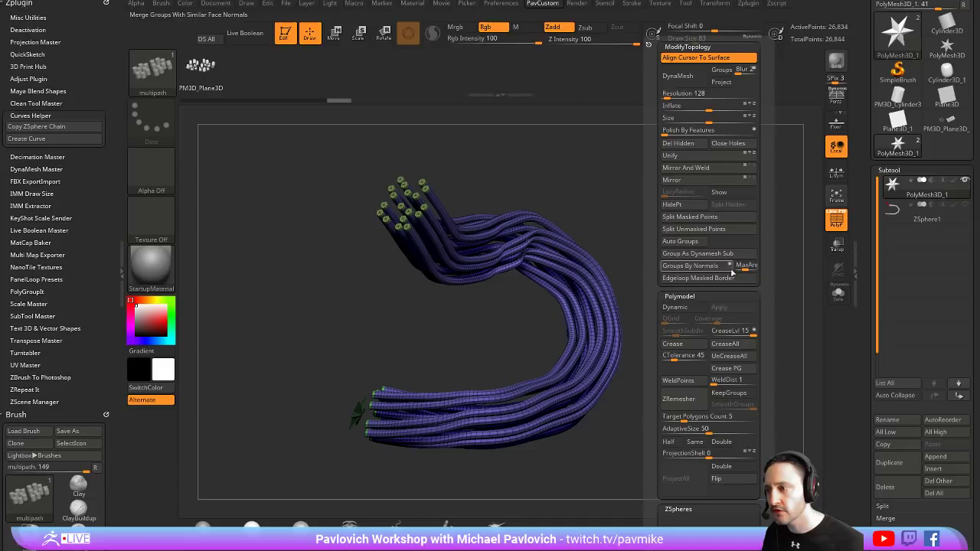
left_click(690, 222)
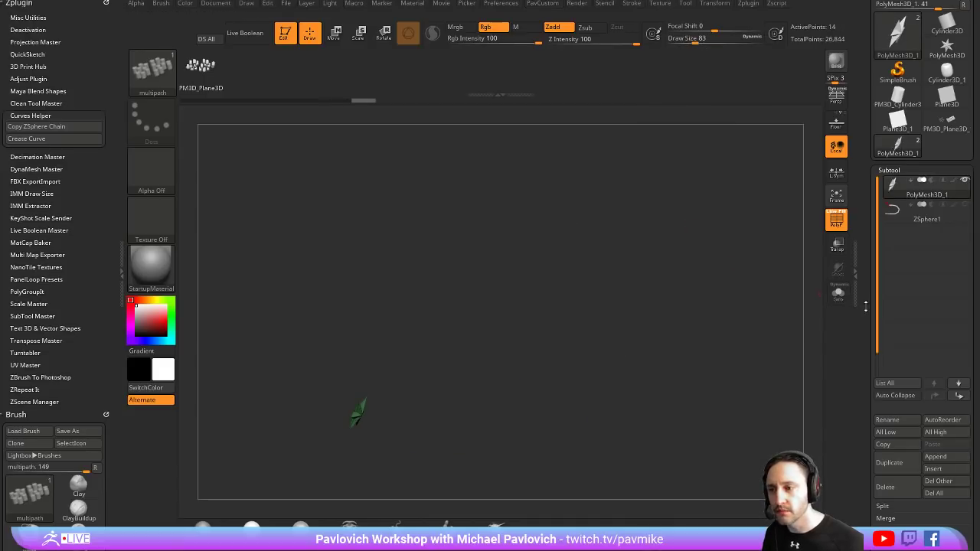
left_click_drag(865, 305, 859, 154)
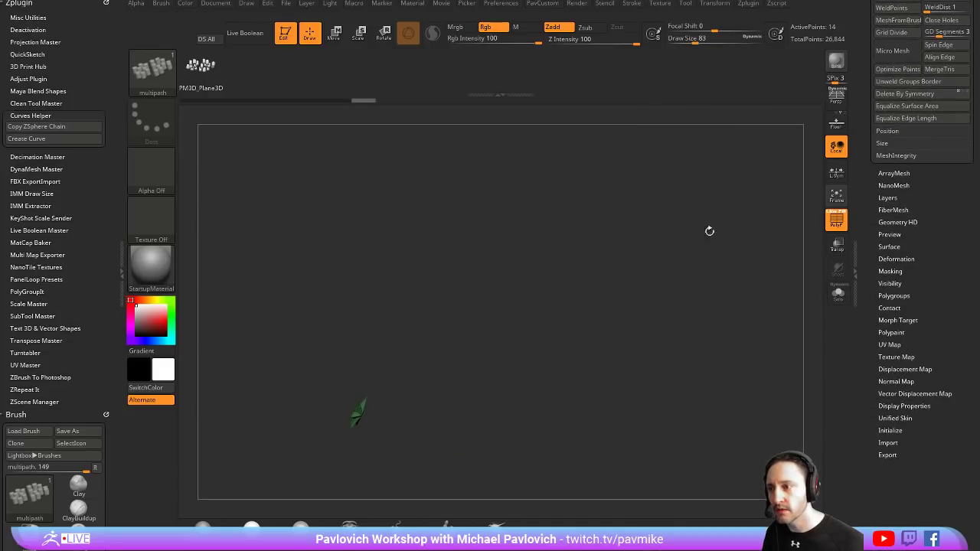
key("space")
left_click(673, 244)
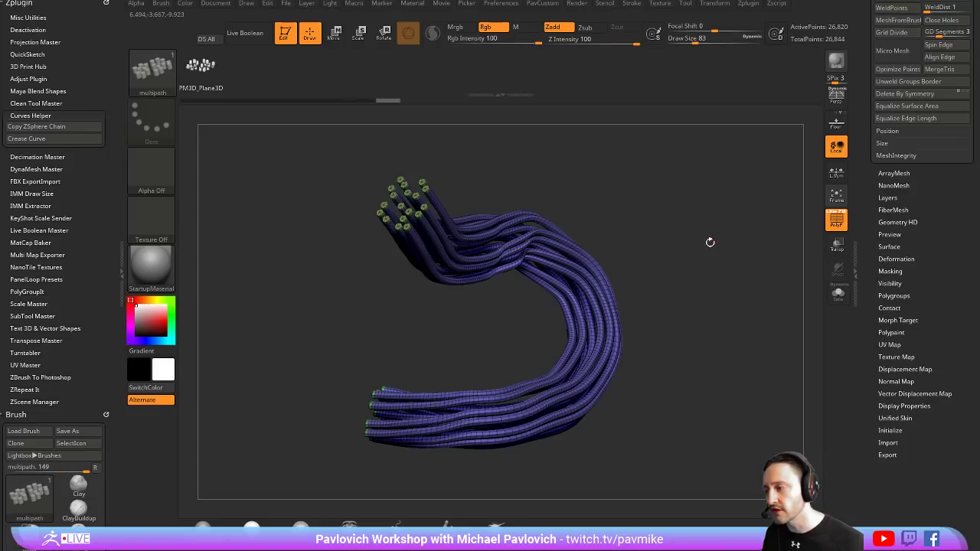
key("space")
left_click_drag(689, 242, 713, 268)
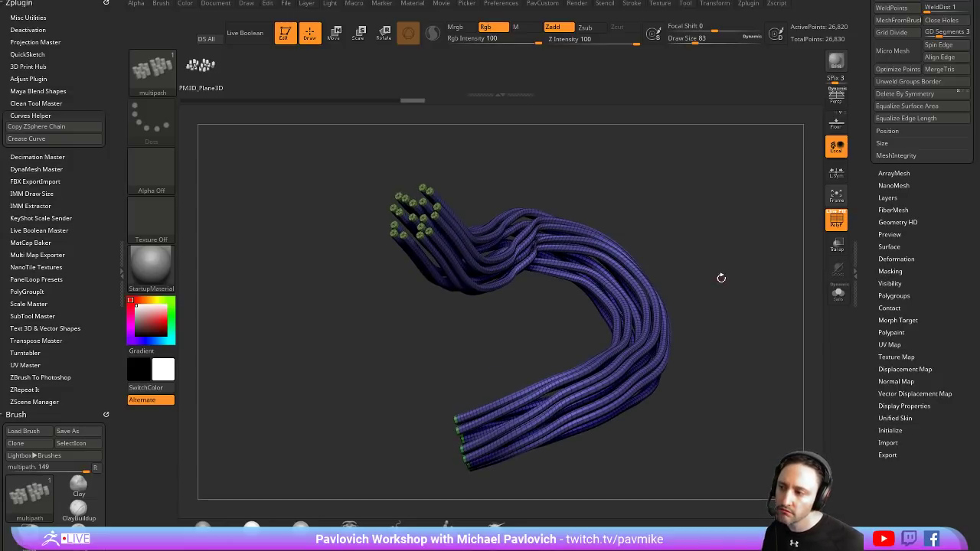
left_click_drag(862, 191, 882, 442)
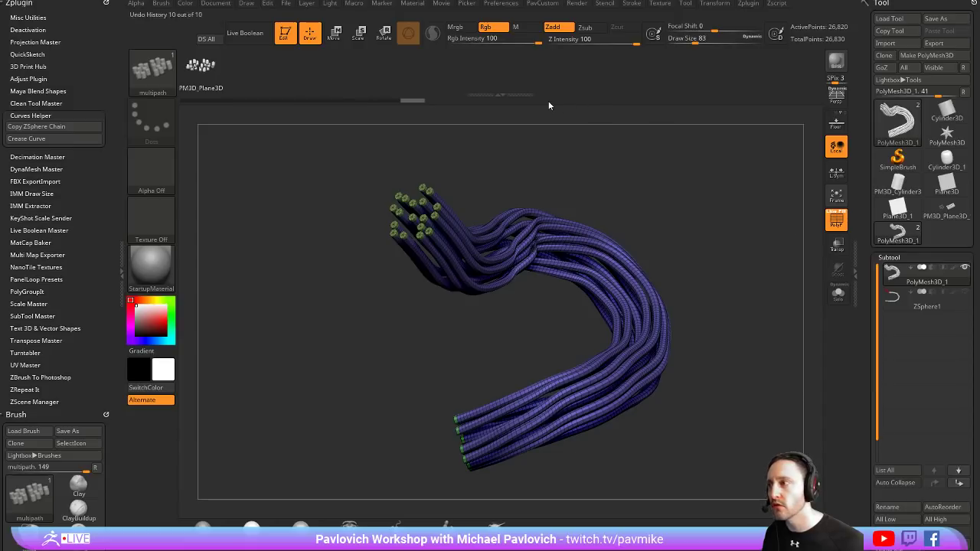
Step: Set KeyShot as the external renderer and send the tube bundle through the bridge
left_click(576, 3)
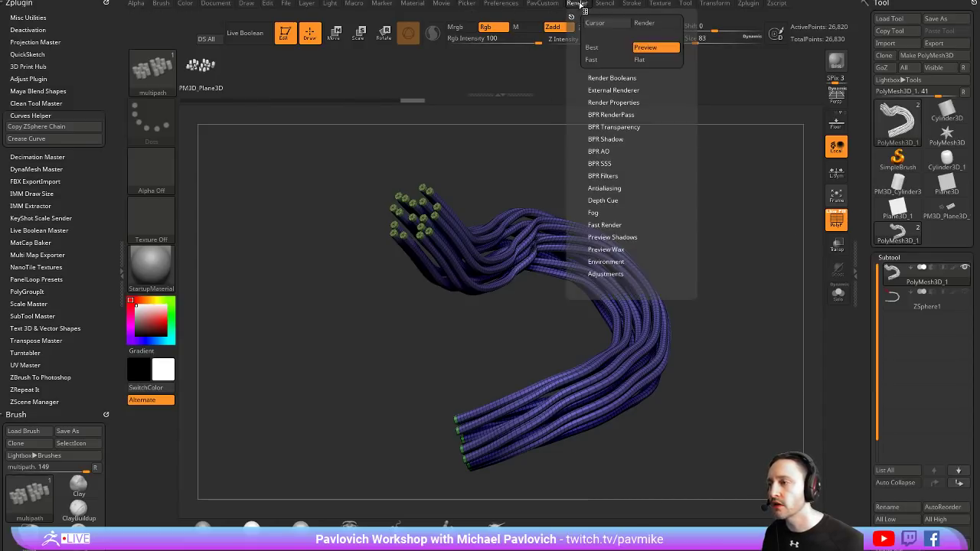
left_click(617, 91)
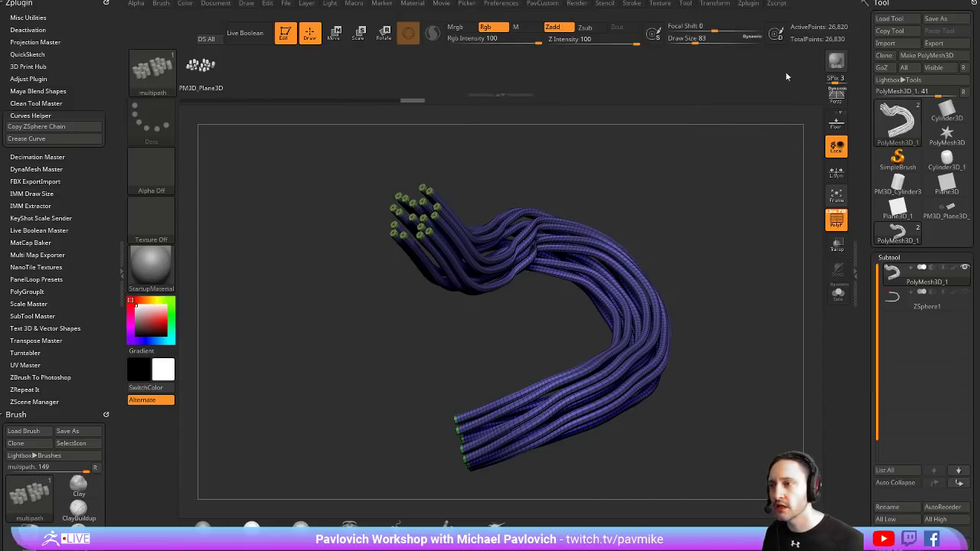
left_click(836, 60)
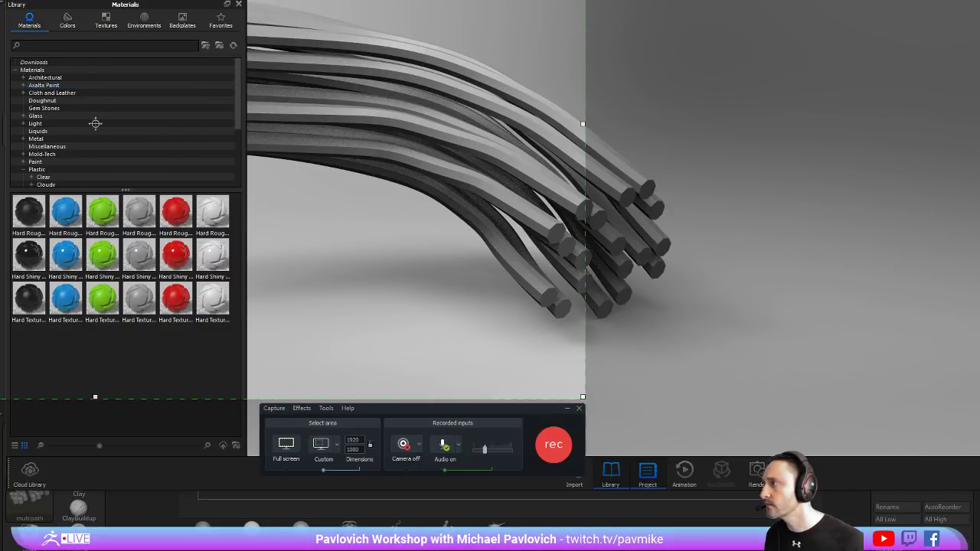
Step: Orbit and zoom the KeyShot view until the whole S-curved tube bundle is framed
left_click_drag(93, 123, 492, 276)
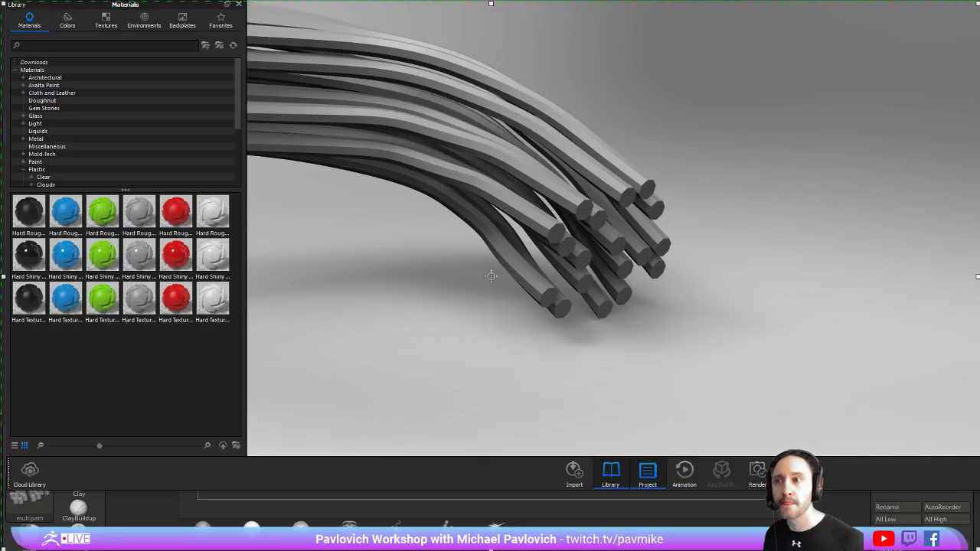
left_click_drag(491, 276, 491, 276)
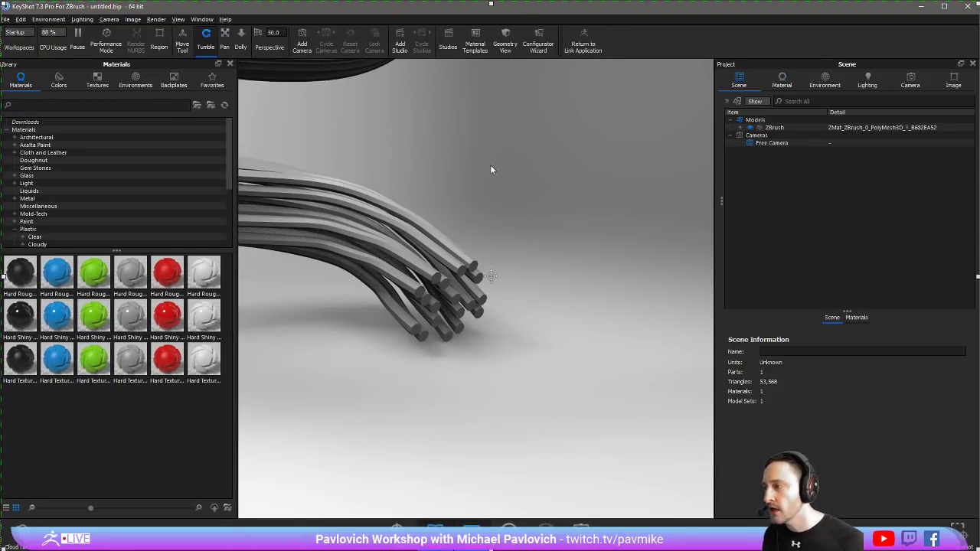
scroll(444, 184, "up", 6)
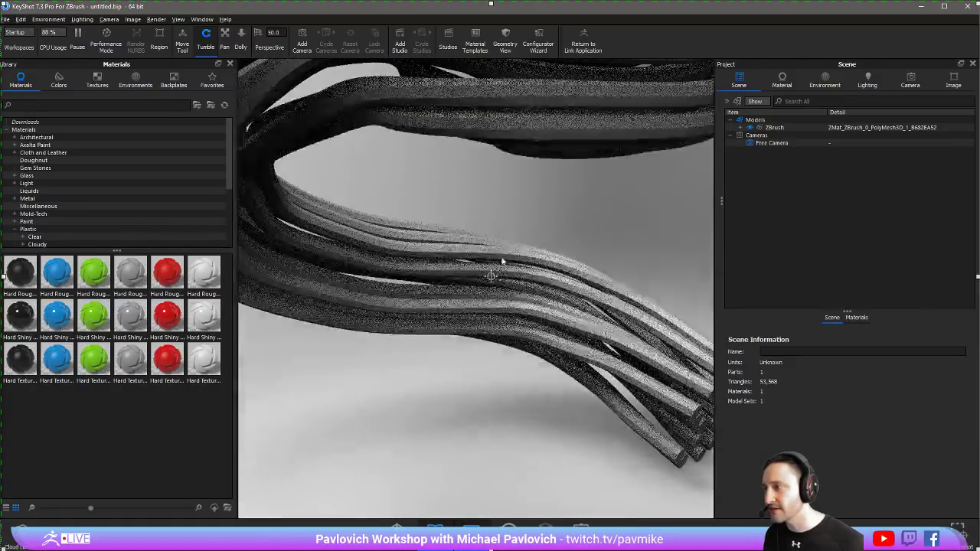
left_click_drag(501, 261, 531, 233)
scroll(524, 208, "down", 5)
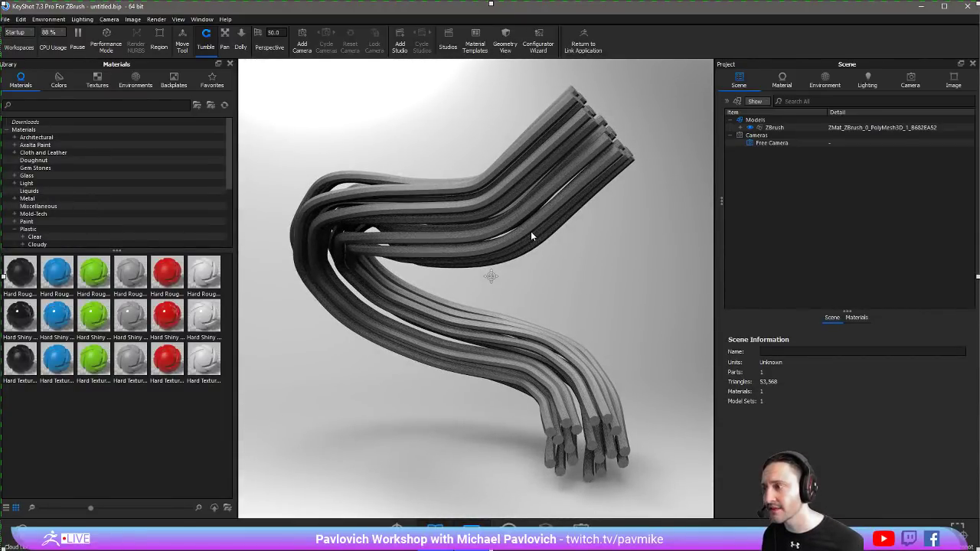
Step: Recalculate the tube model's vertex normals at a 45° edge angle with Edit Geometry
left_click(21, 19)
left_click(34, 70)
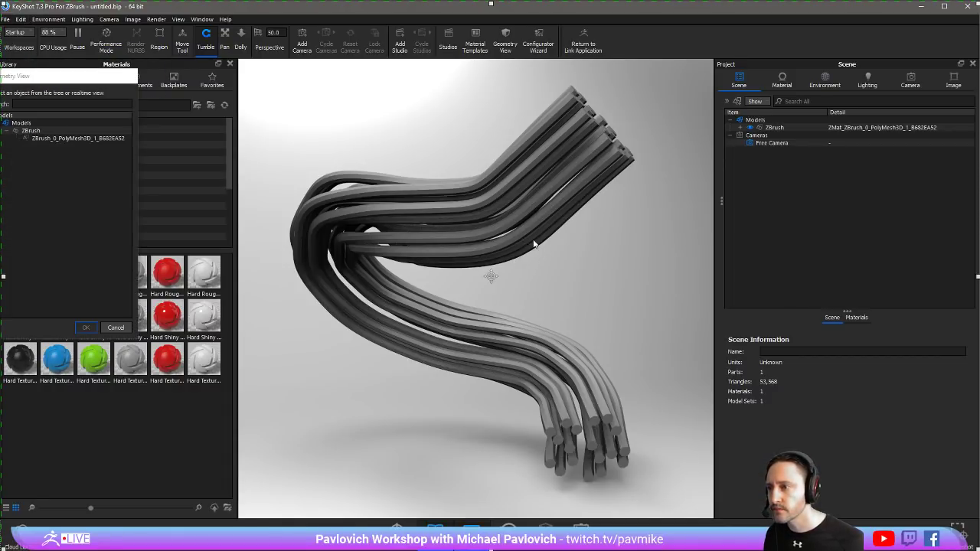
left_click(517, 219)
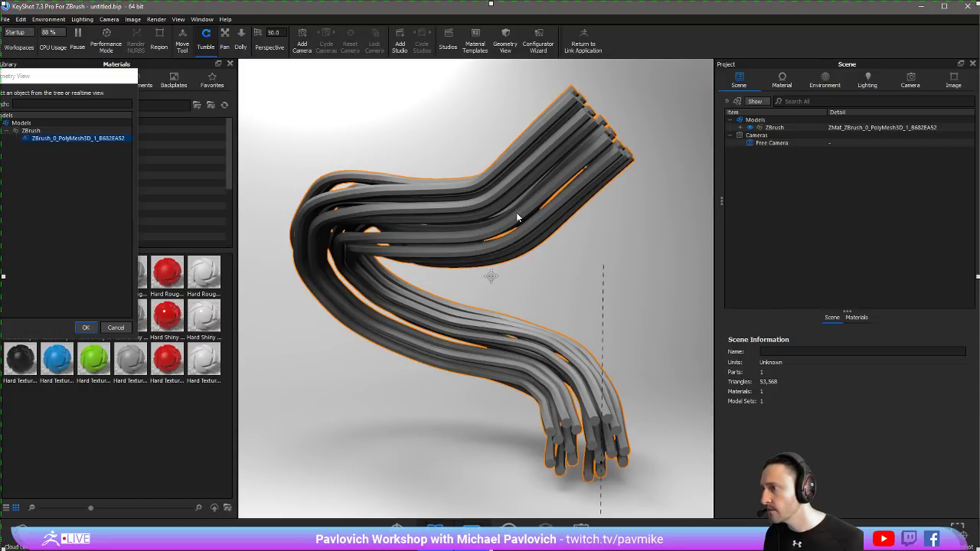
left_click_drag(690, 115, 253, 118)
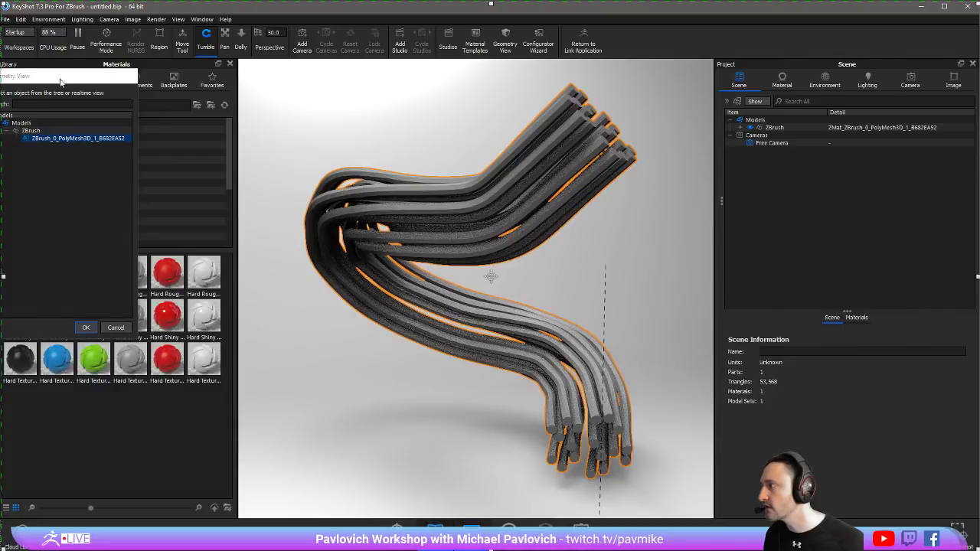
left_click_drag(61, 82, 297, 94)
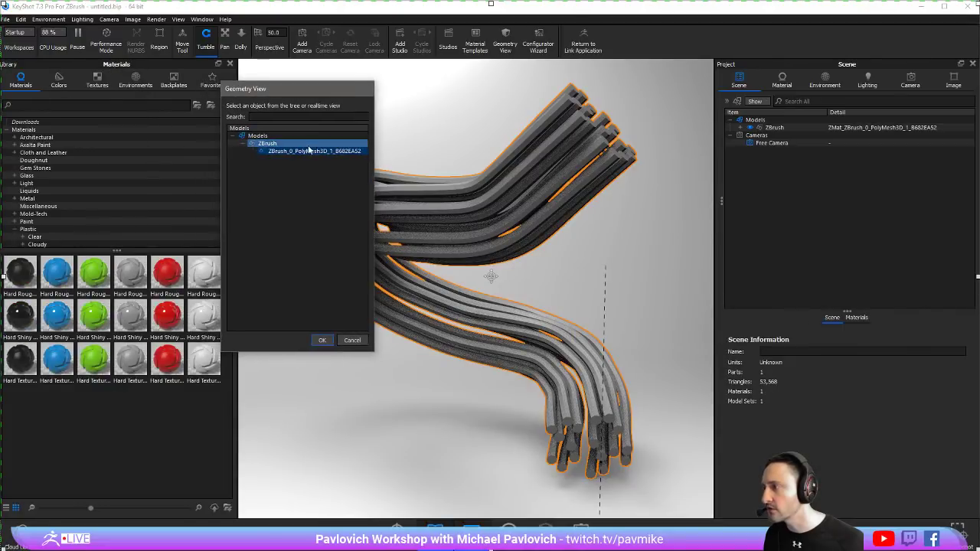
left_click(324, 340)
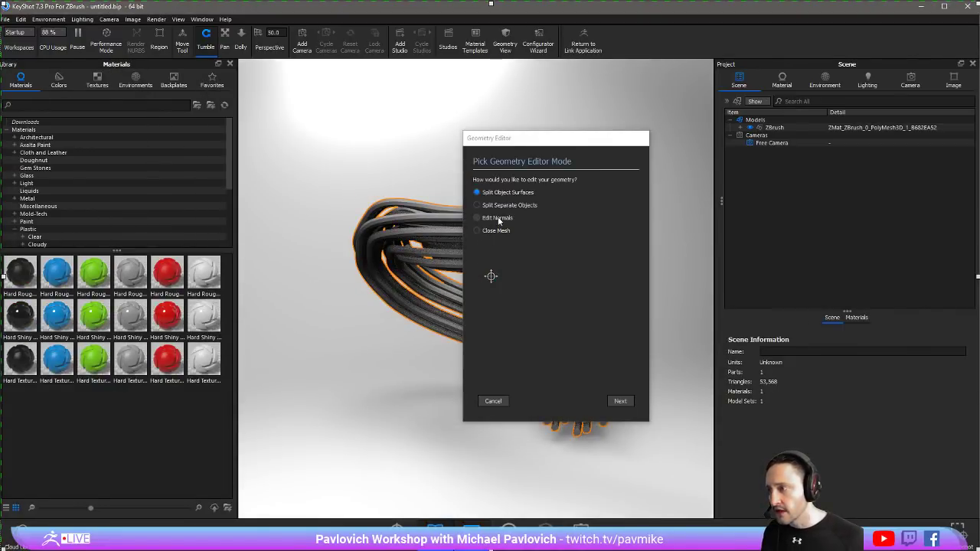
left_click(496, 218)
left_click(621, 402)
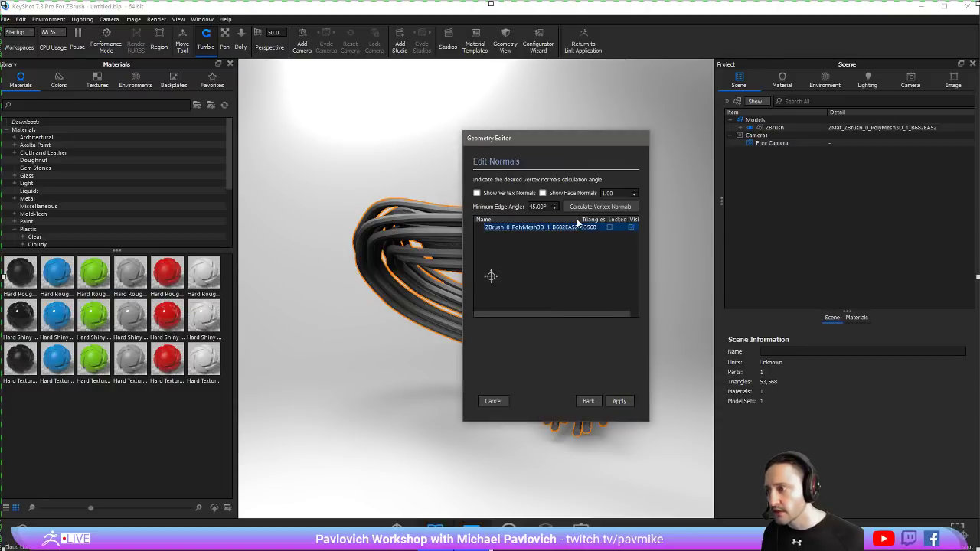
left_click(600, 207)
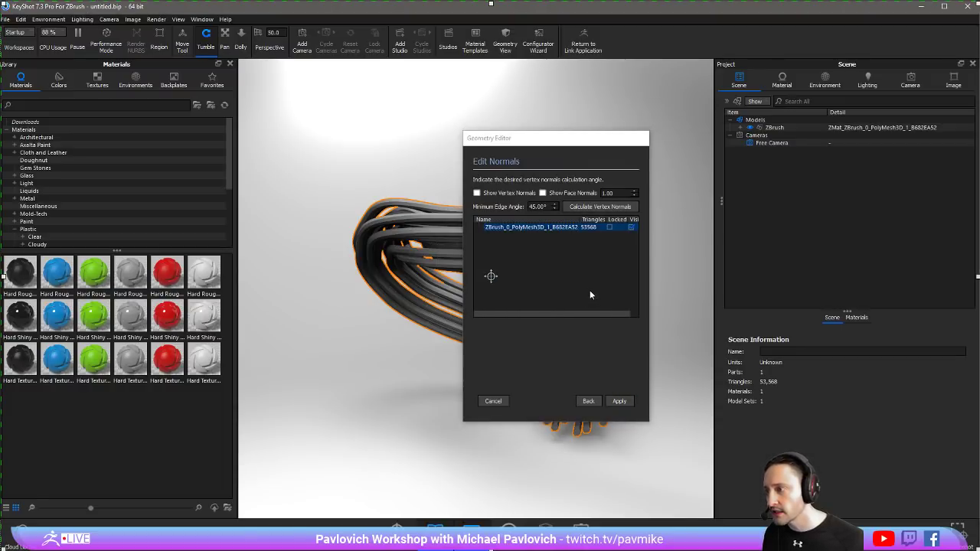
left_click(614, 401)
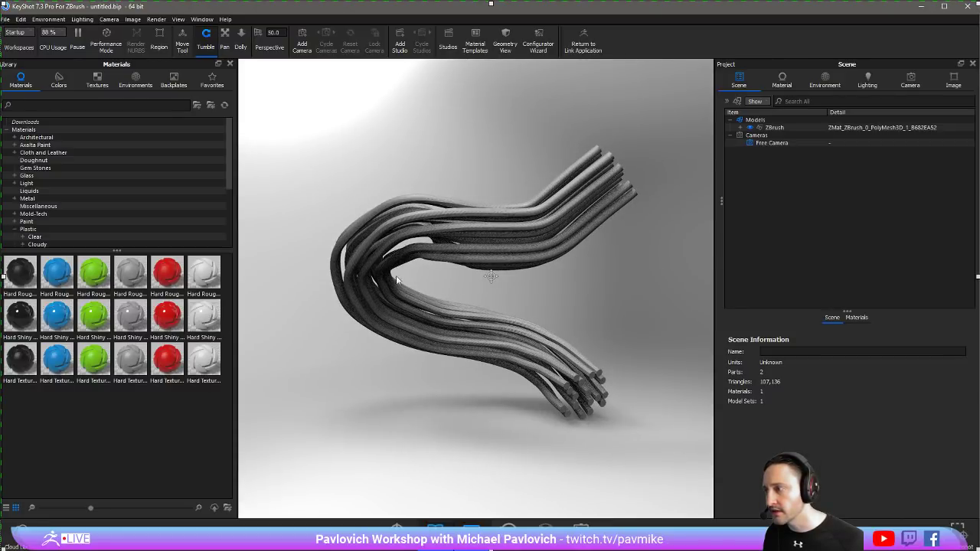
Step: Narrow the Library panel so the render view and tube bundle appear larger
left_click_drag(397, 280, 642, 264)
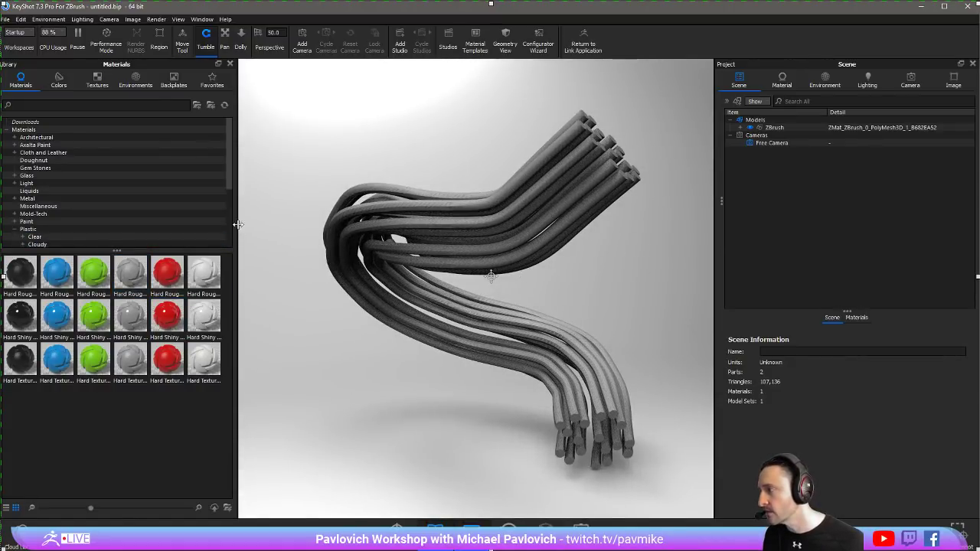
left_click_drag(238, 225, 130, 224)
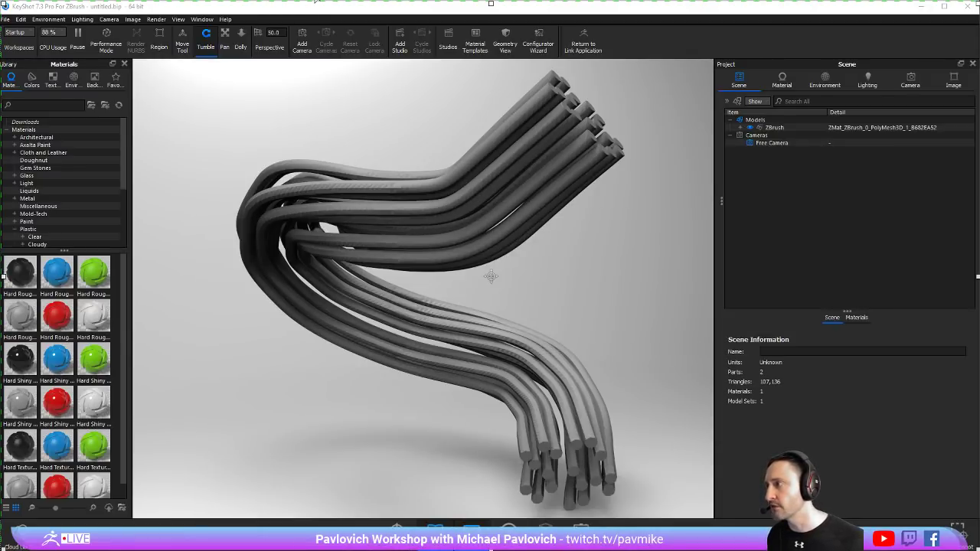
key("alt+Tab")
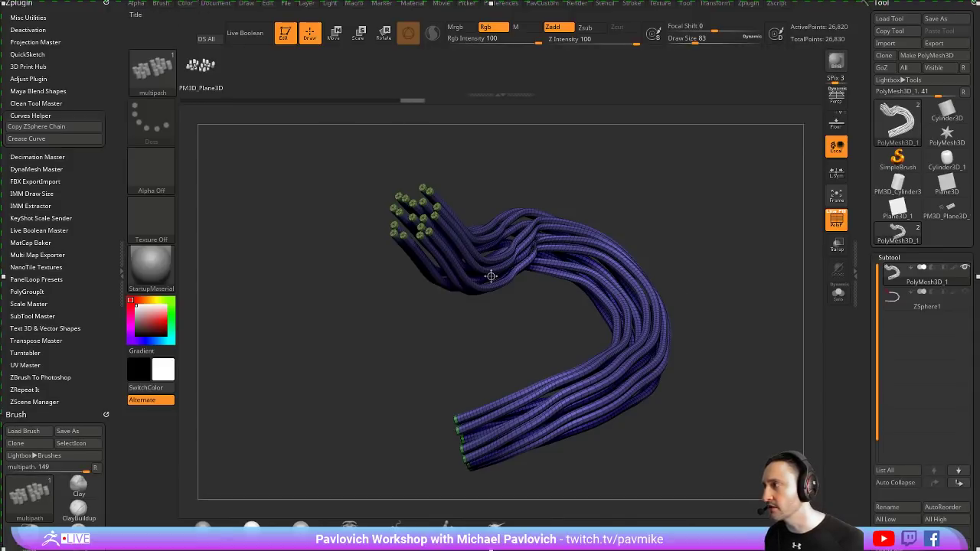
key("alt+Tab")
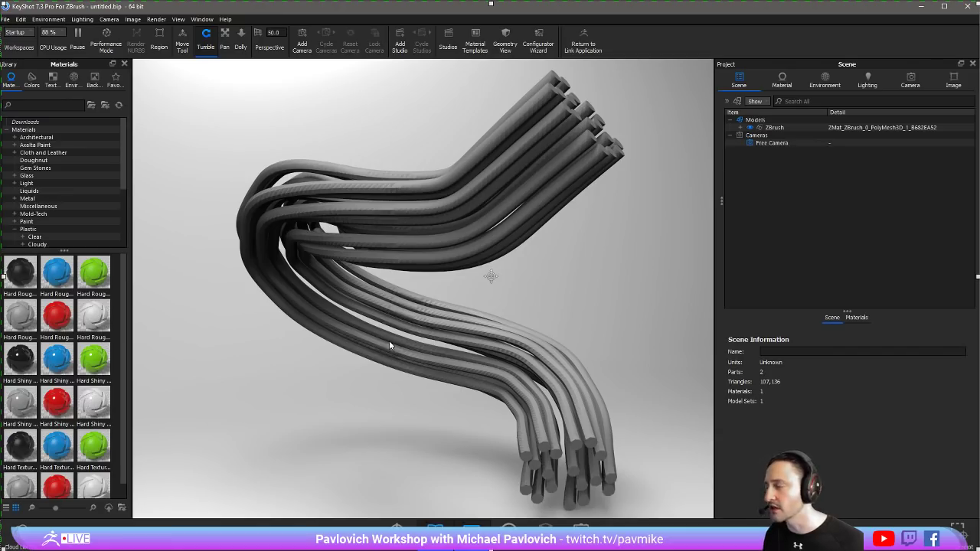
left_click(21, 19)
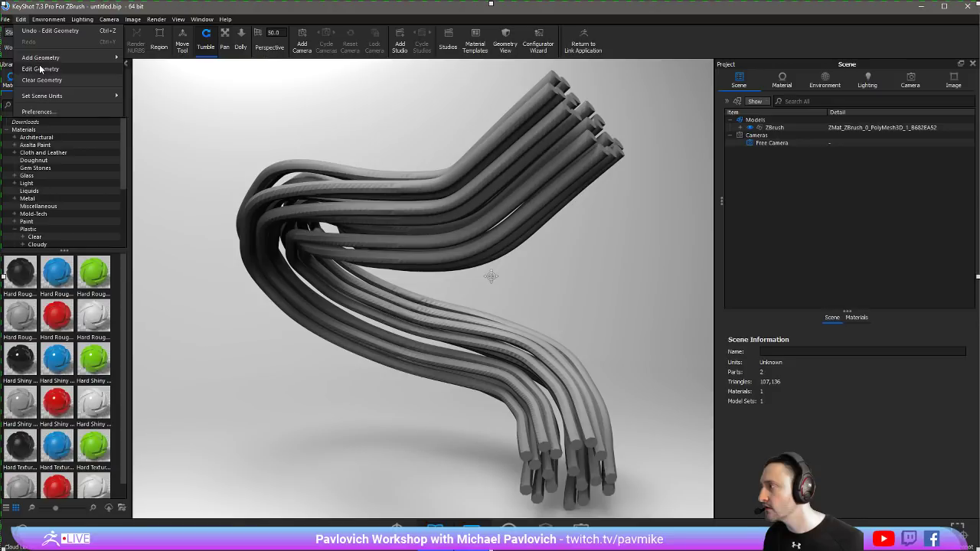
Step: Run Split Separate Objects on the ZBrush model, then select its polymesh in the scene tree
left_click(54, 82)
left_click(296, 152)
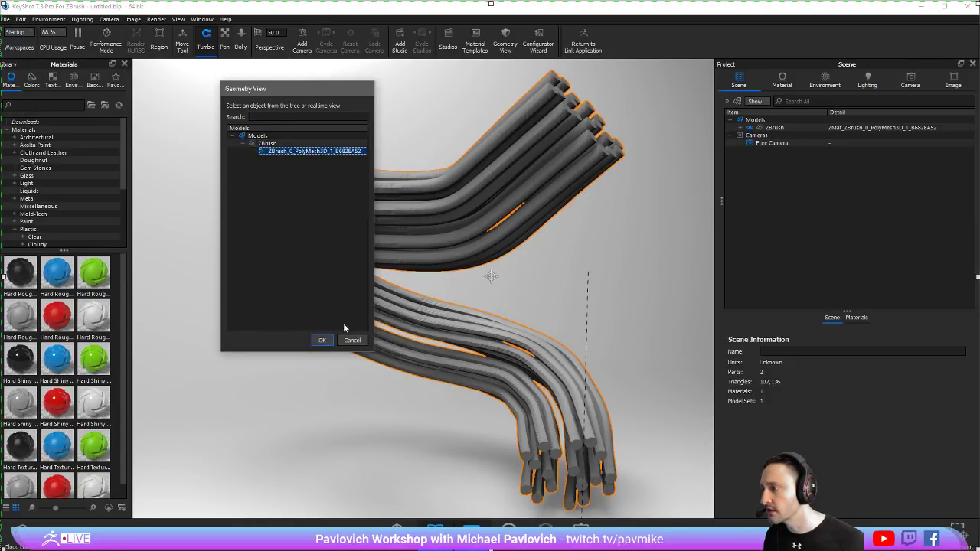
left_click(321, 340)
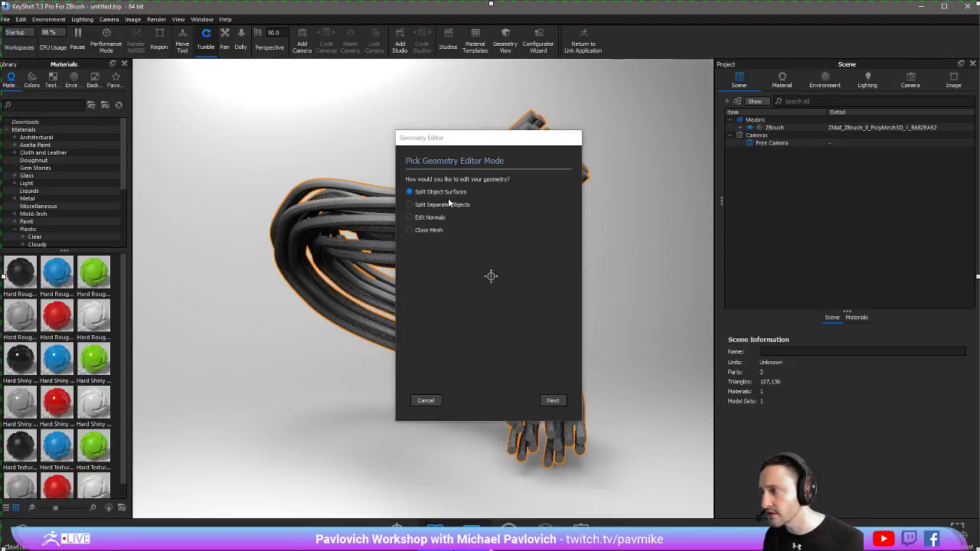
left_click(444, 205)
left_click(552, 401)
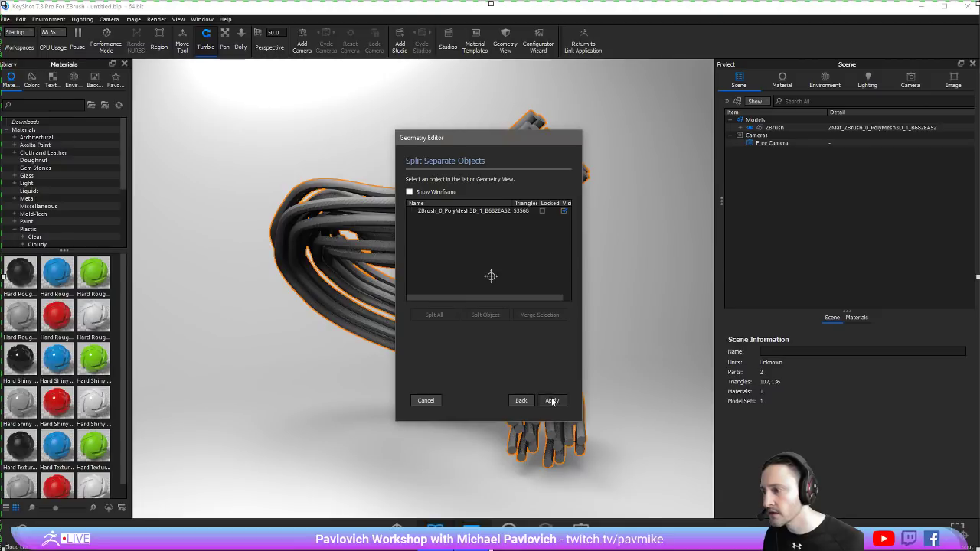
left_click(551, 401)
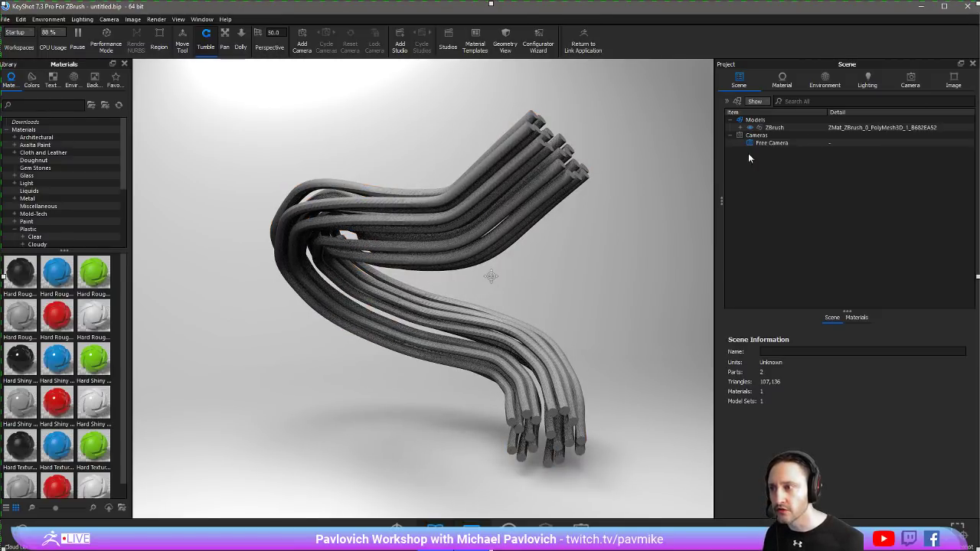
left_click(739, 127)
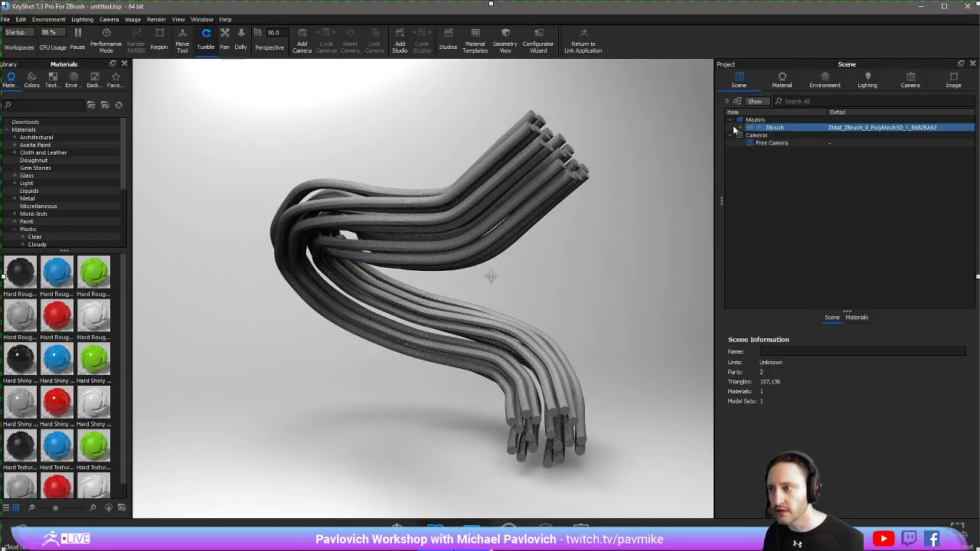
left_click(810, 135)
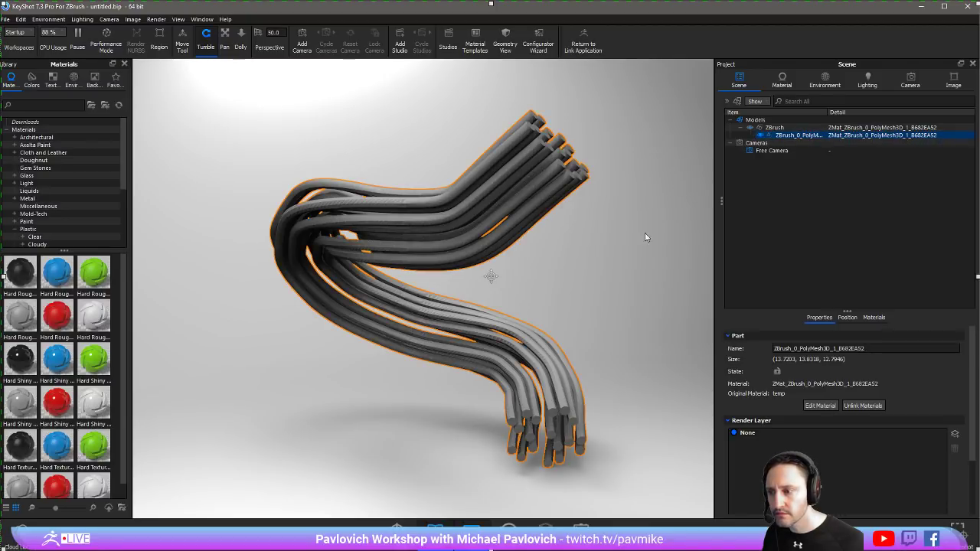
Step: Split the polymesh with Split All into 18 separate tube objects
left_click(21, 18)
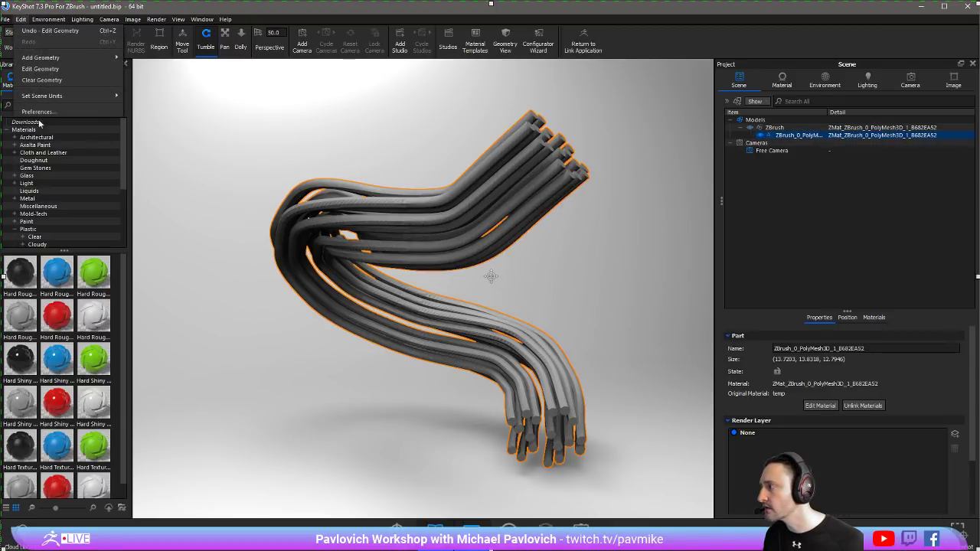
left_click(43, 70)
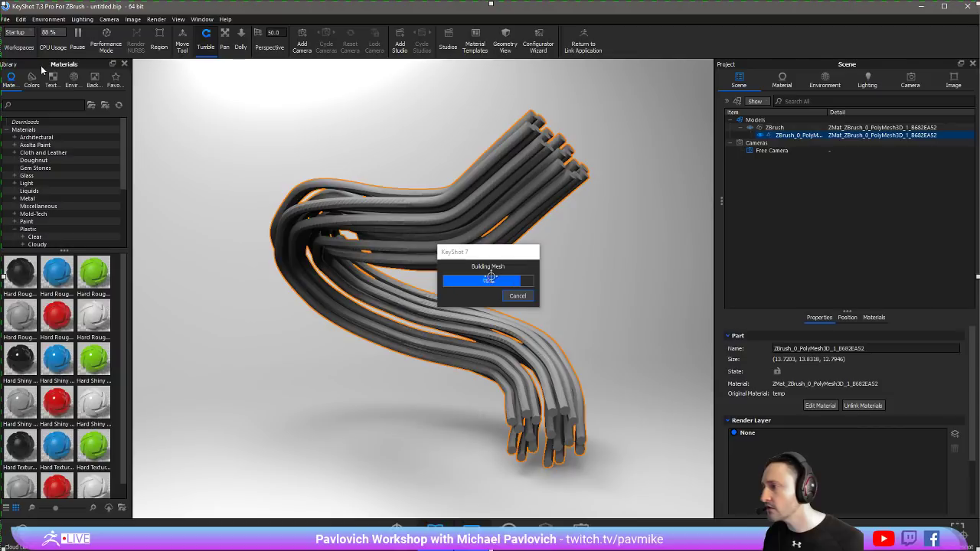
left_click(448, 205)
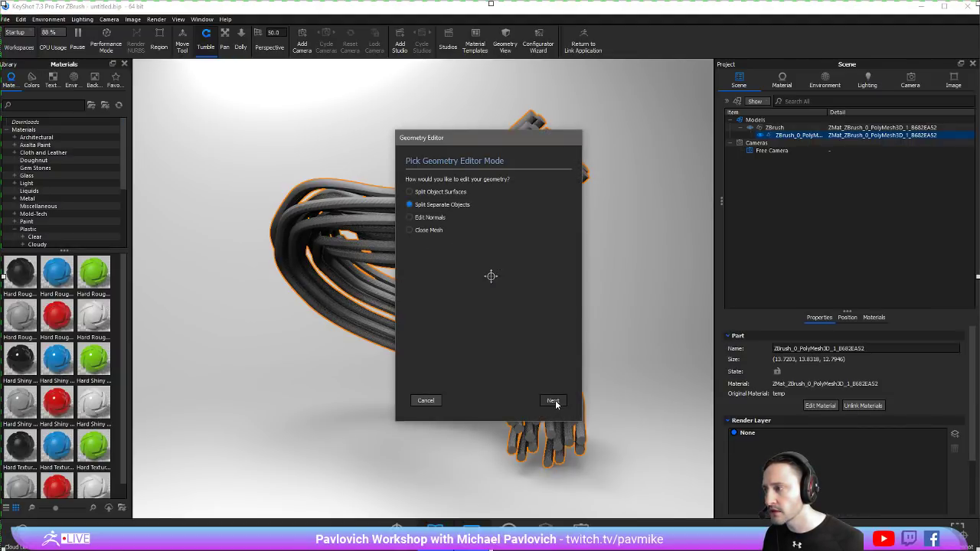
left_click(554, 401)
left_click(439, 210)
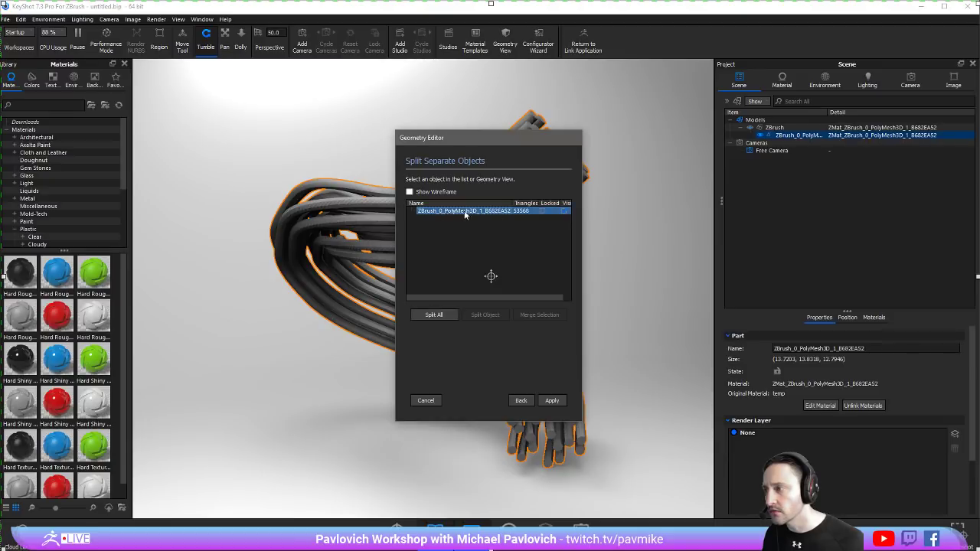
left_click(434, 315)
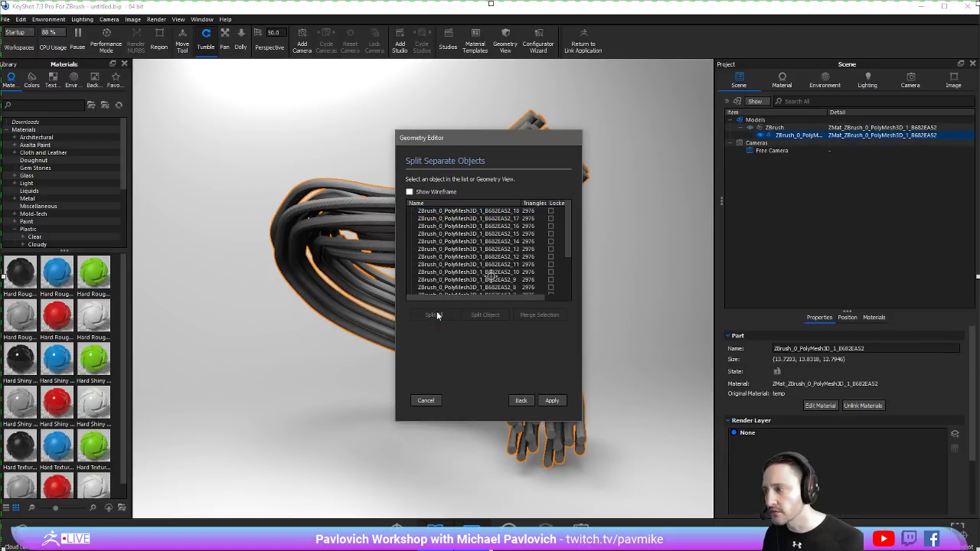
left_click(553, 401)
Step: Apply Glass (Solid) Yellow to the top outer tube and Glass (Solid) Red to another
left_click(533, 184)
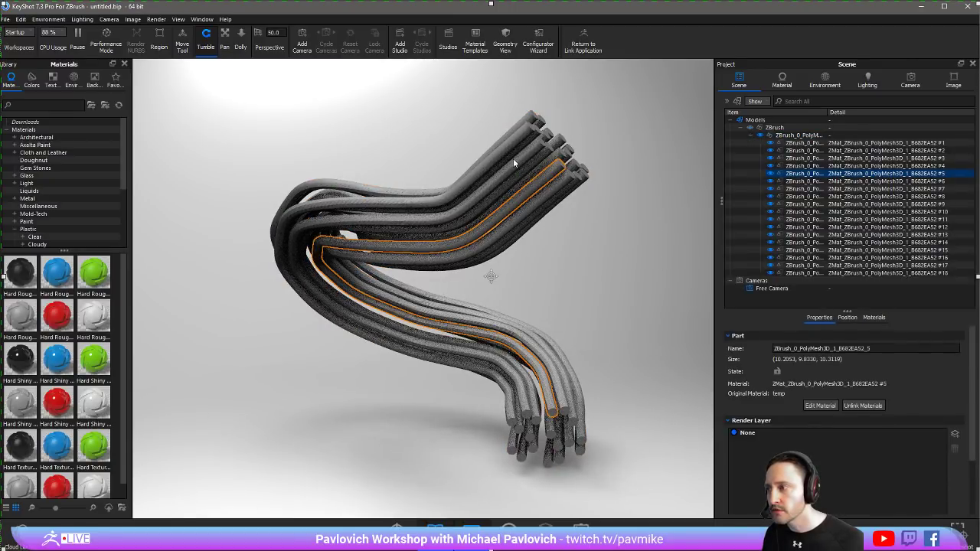
left_click(510, 147)
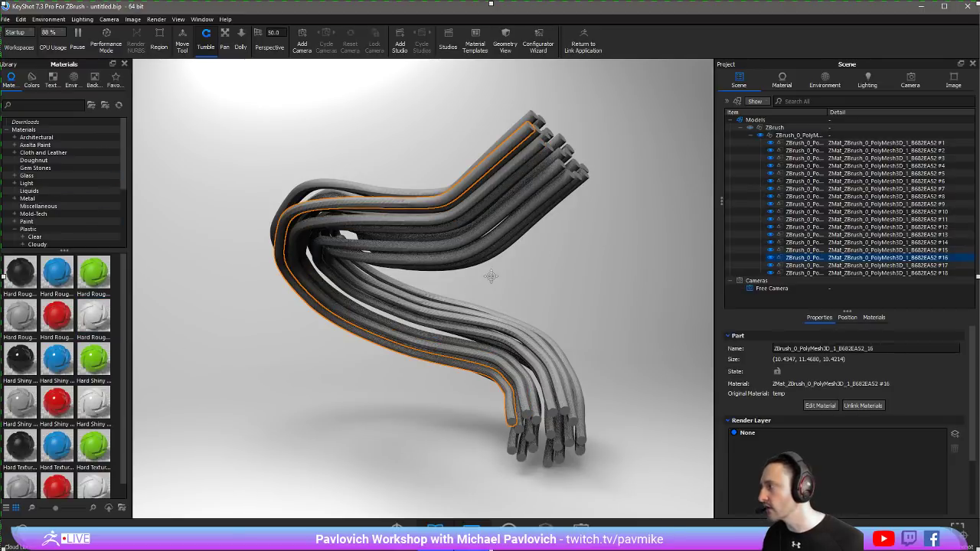
left_click(28, 105)
type("gl")
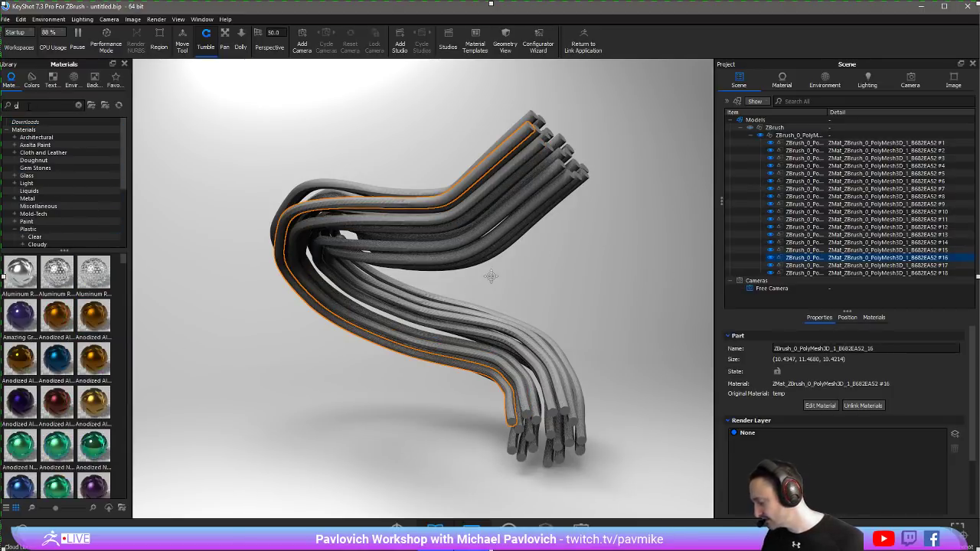
type("as")
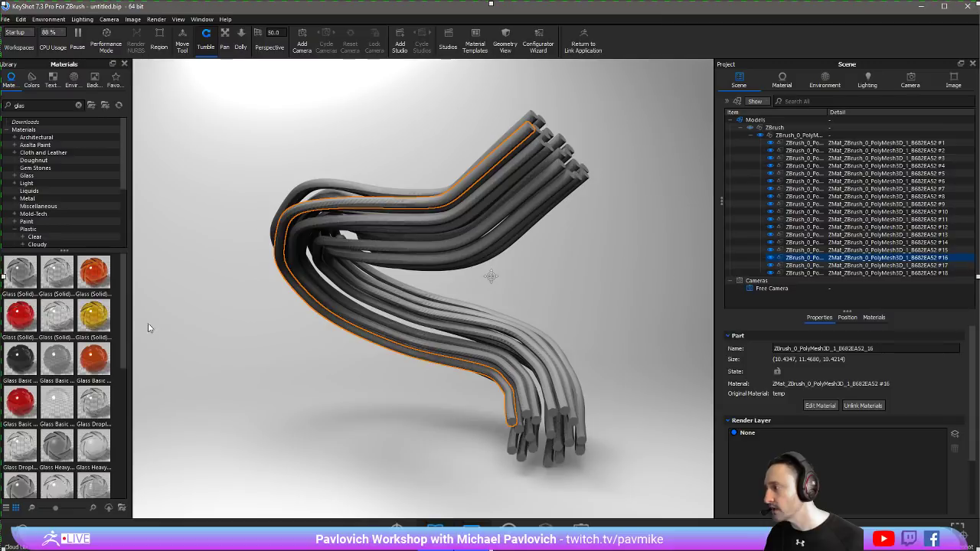
left_click_drag(93, 314, 478, 170)
left_click_drag(20, 314, 489, 182)
Step: Search 'liquid' and apply Liquid Beer to a third tube
scroll(71, 381, "down", 5)
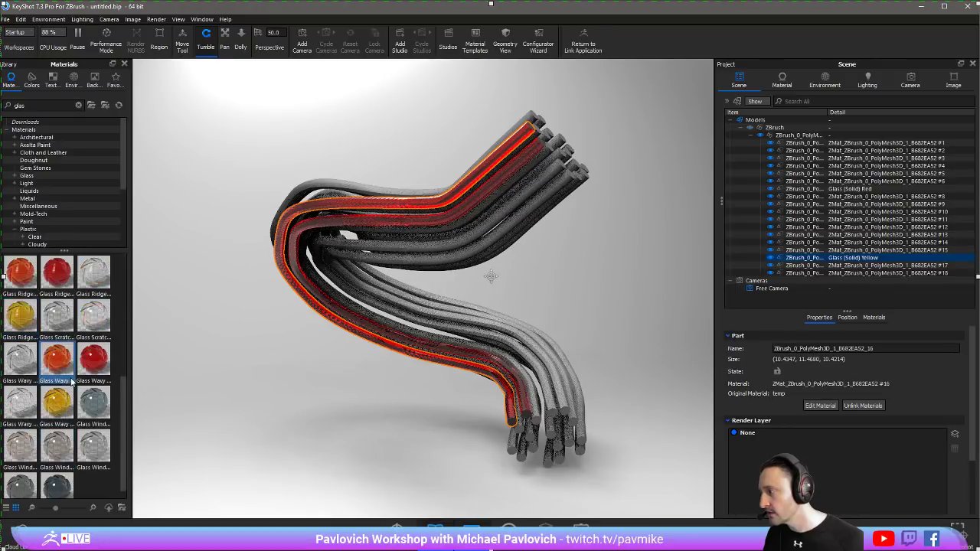
scroll(67, 360, "up", 5)
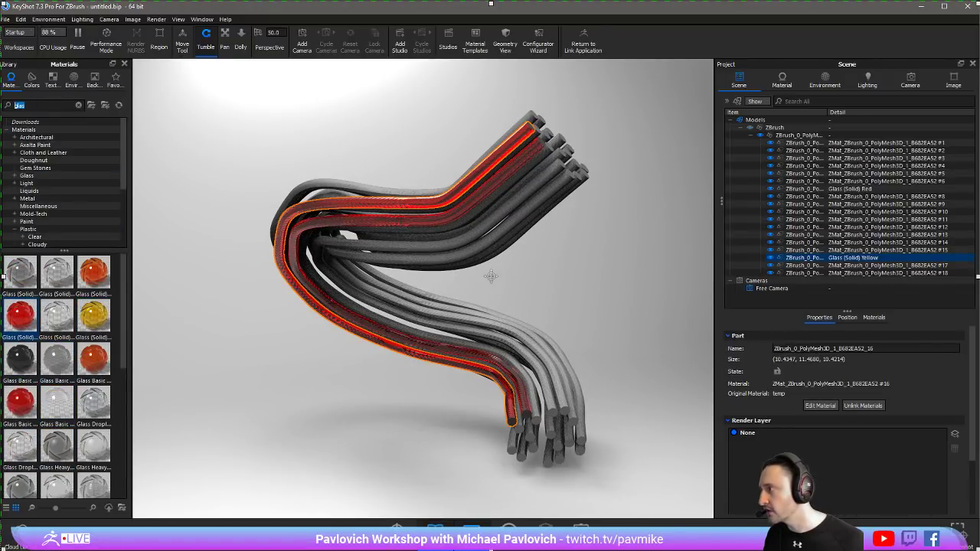
type("liqu")
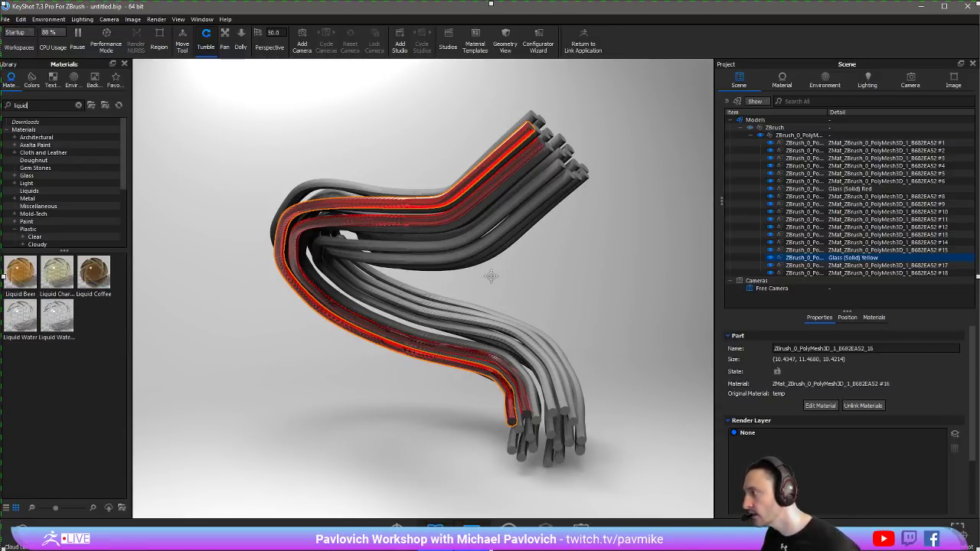
type("id")
left_click_drag(20, 272, 533, 187)
Step: Set Liquid Beer and a newly applied Liquid Chardonnay tube to Transparency Distance 1
double_click(533, 187)
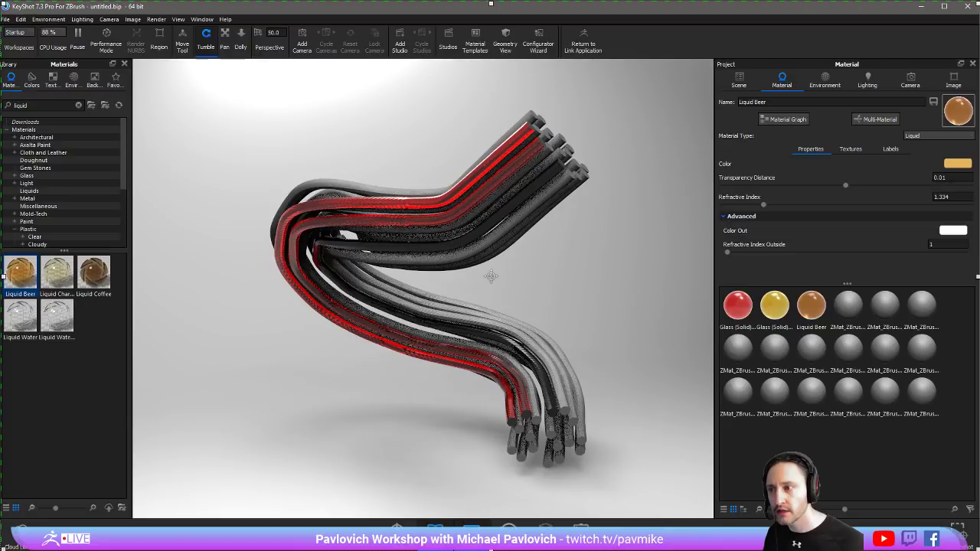
key("Return")
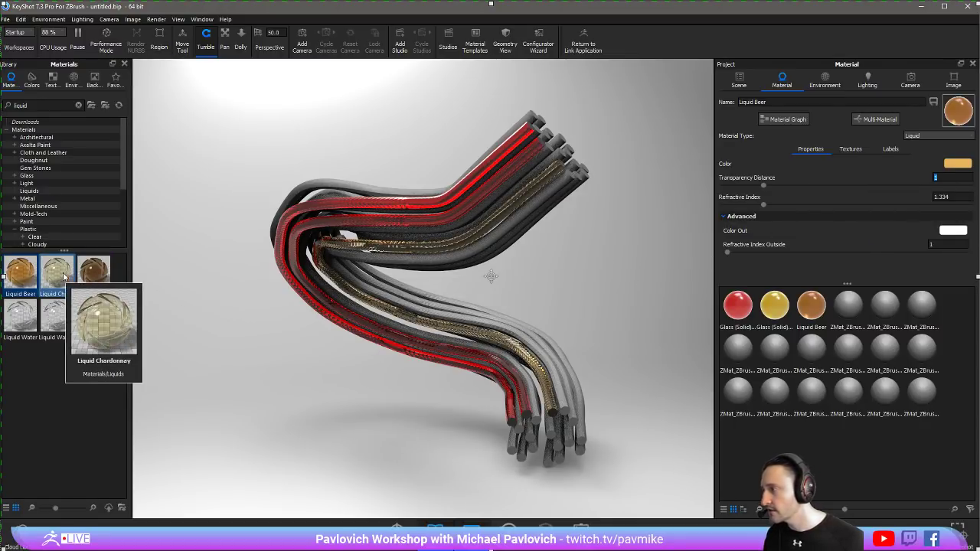
left_click_drag(57, 273, 489, 237)
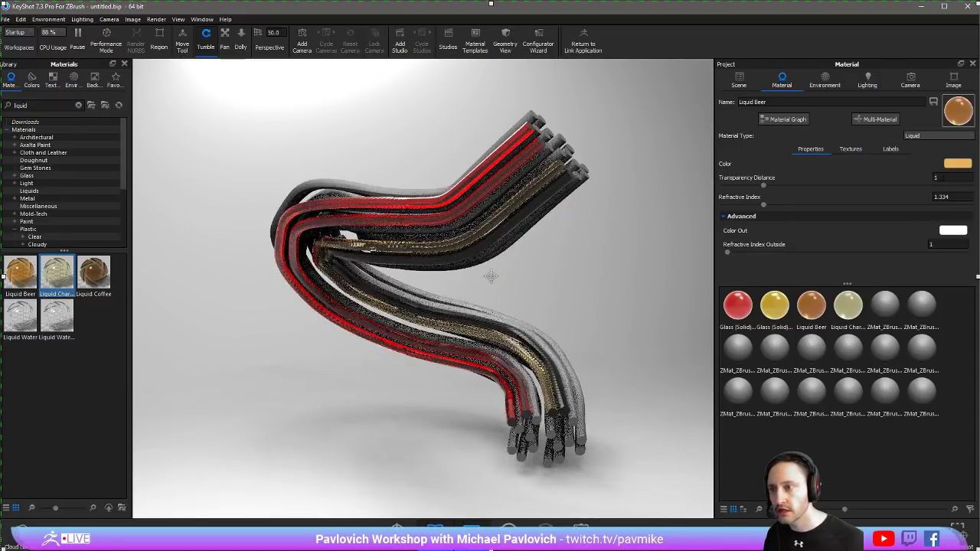
double_click(462, 243)
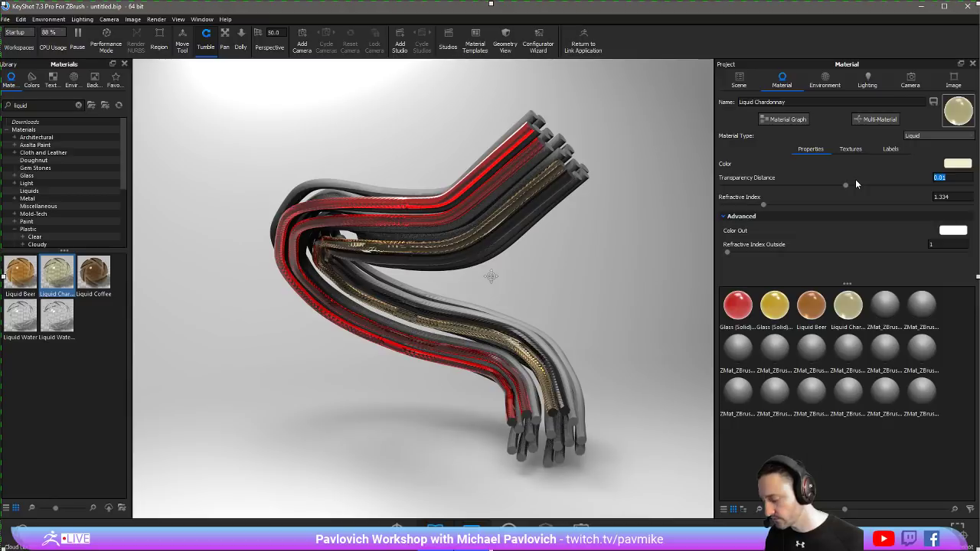
type("1")
key("Return")
left_click_drag(646, 248, 252, 255)
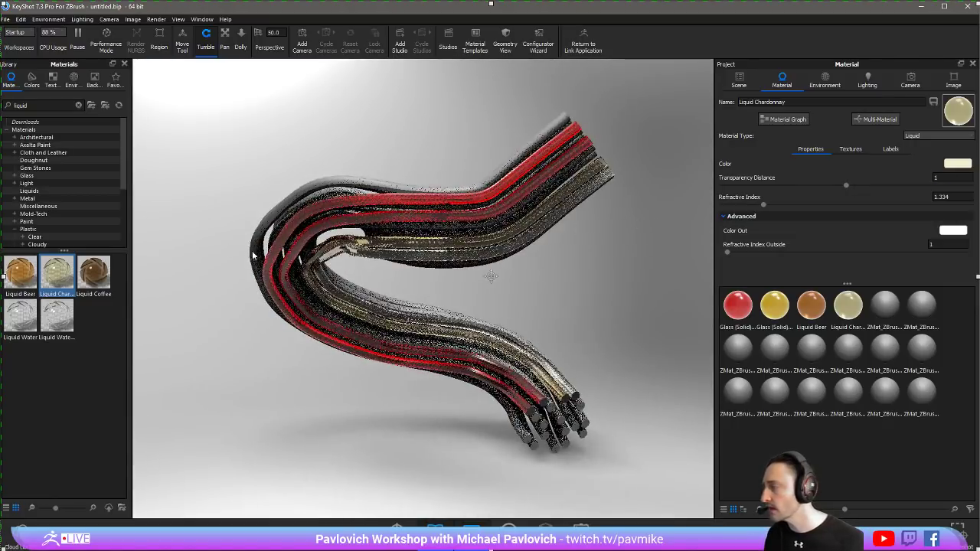
Step: Apply blue, orange and yellow Clear Shiny plastic to three grey tubes
scroll(55, 202, "down", 4)
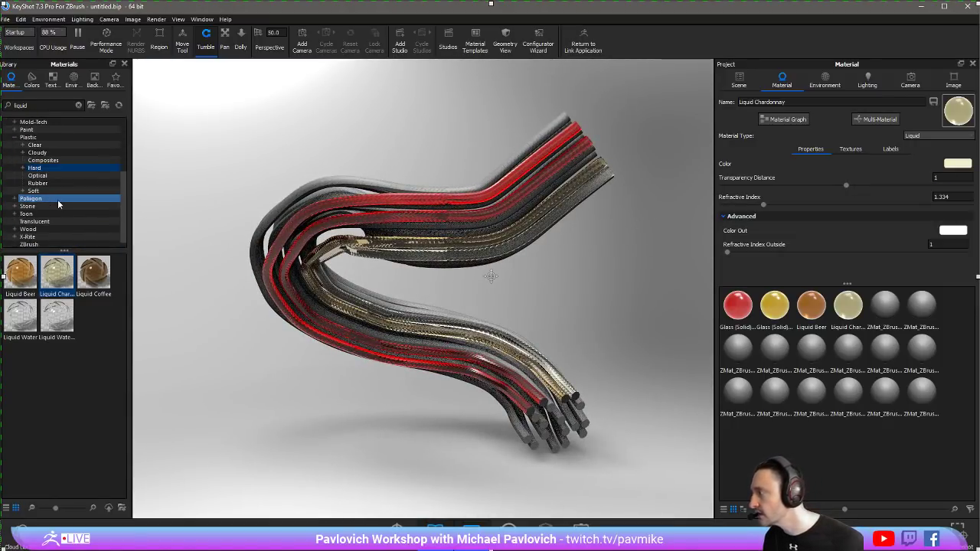
left_click(48, 222)
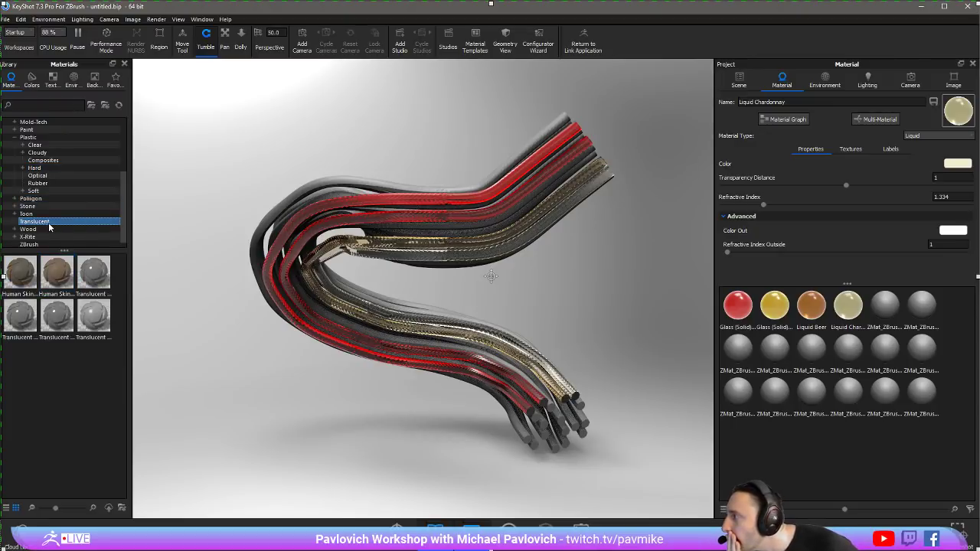
scroll(50, 227, "down", 1)
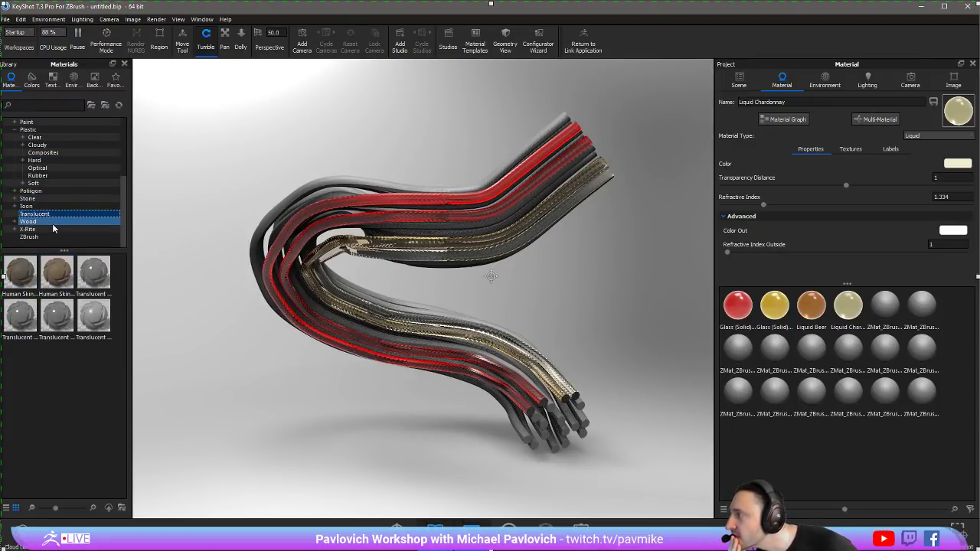
scroll(54, 229, "up", 2)
left_click(46, 190)
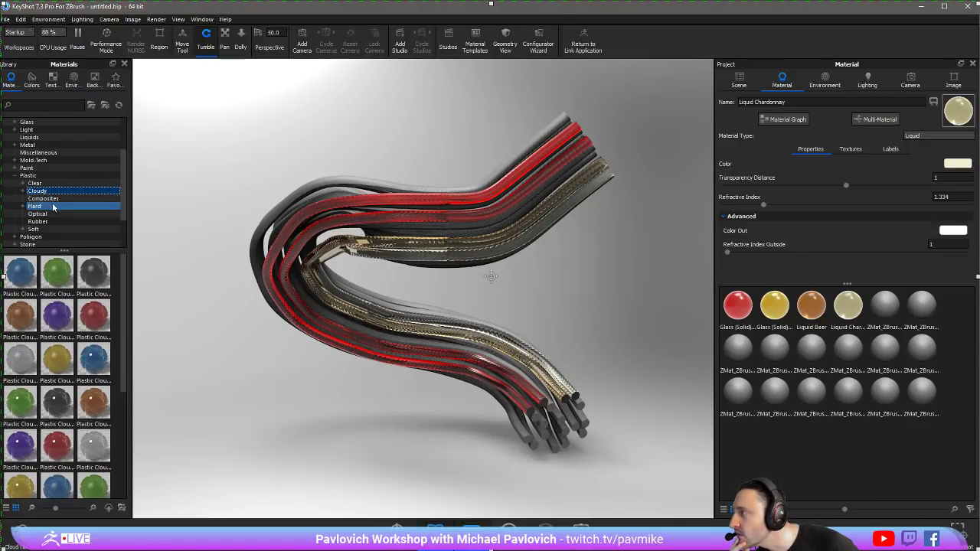
left_click(50, 184)
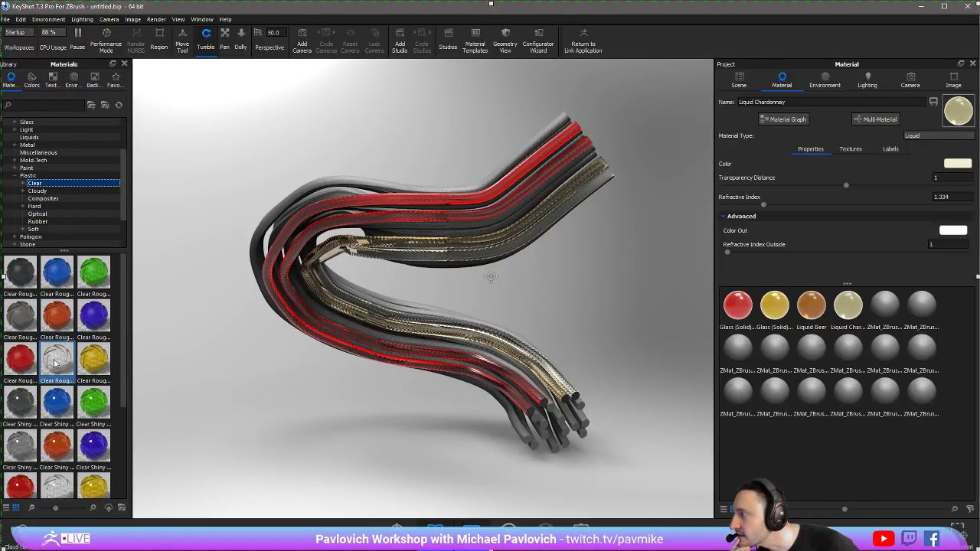
left_click_drag(94, 446, 460, 230)
left_click_drag(56, 446, 362, 186)
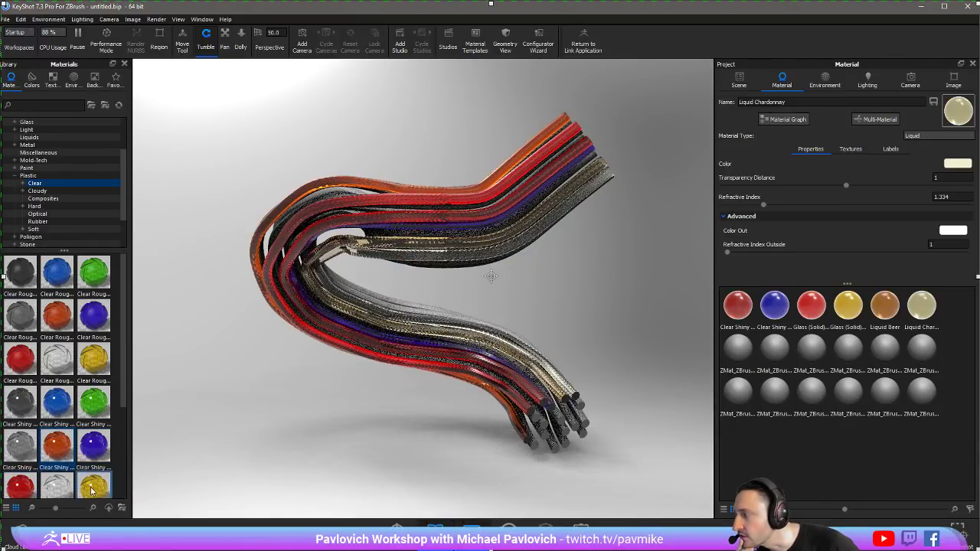
left_click_drag(92, 490, 376, 225)
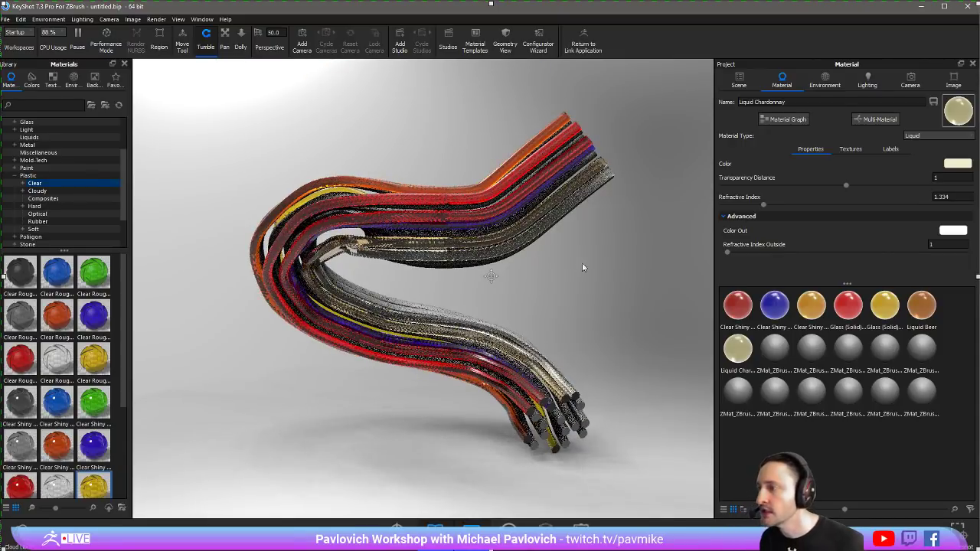
left_click_drag(582, 267, 181, 324)
Step: Give four more grey tubes blue, yellow and orange clear plastic
left_click_drag(57, 402, 360, 225)
scroll(89, 330, "down", 3)
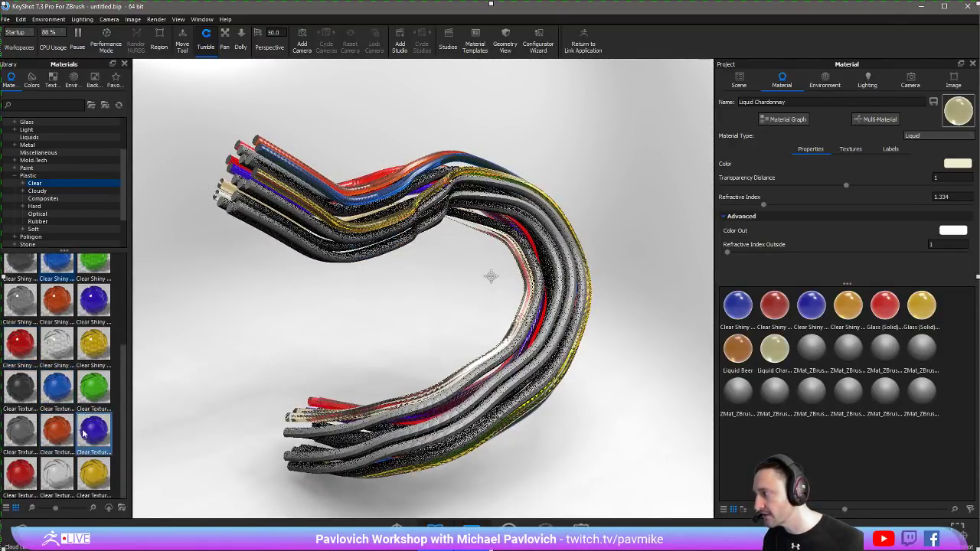
left_click_drag(94, 345, 302, 233)
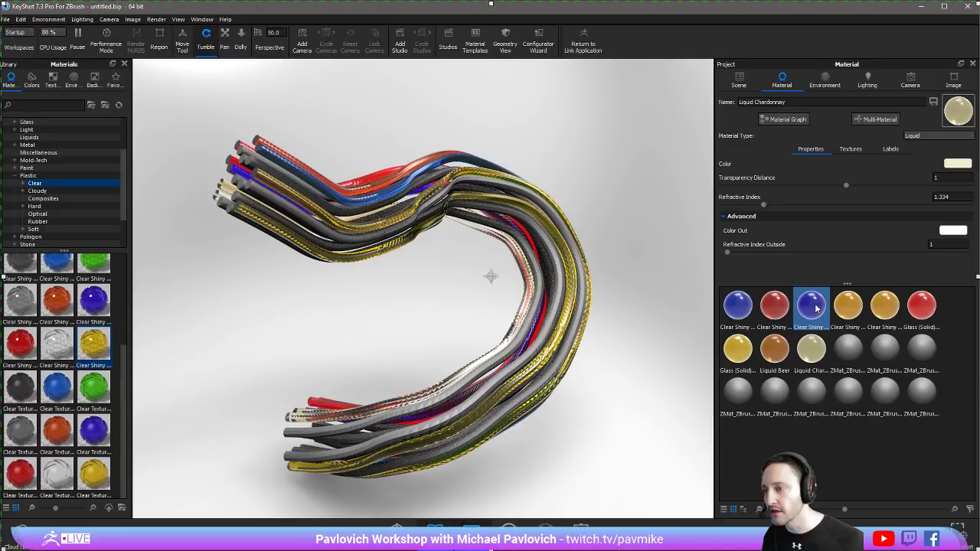
left_click_drag(816, 308, 389, 269)
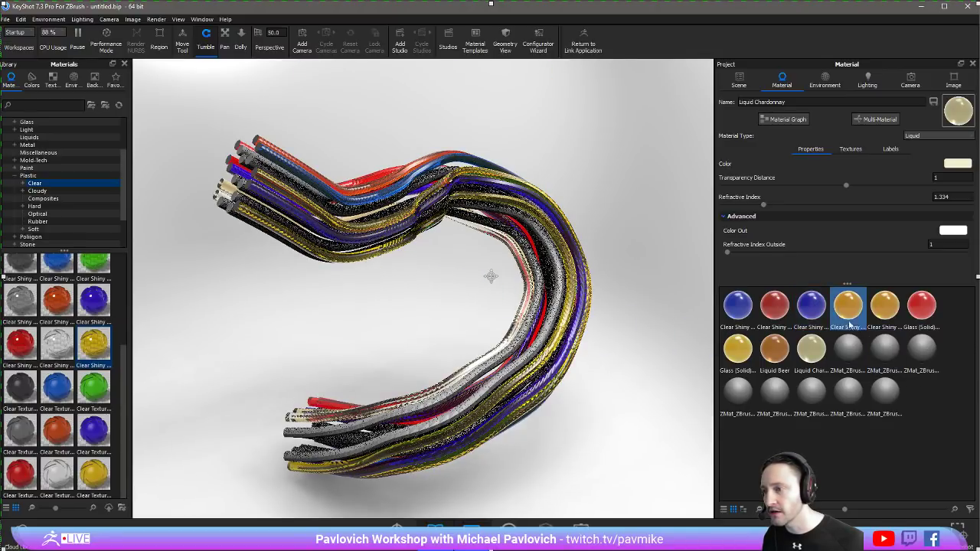
mouse_move(850, 326)
left_mouse_down()
mouse_move(716, 323)
mouse_move(302, 210)
left_mouse_up()
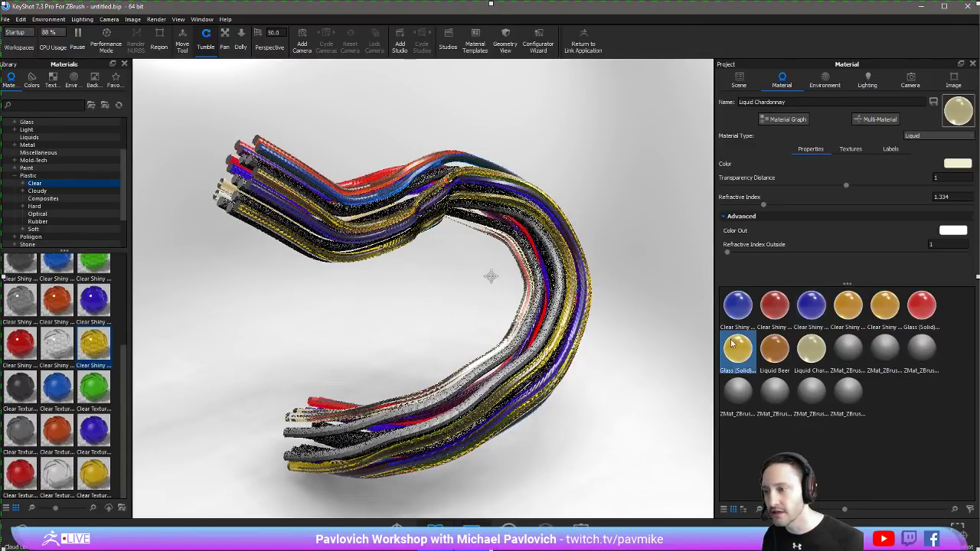
Step: Give remaining tubes Liquid Chardonnay, yellow solid glass, Liquid Beer and gold clear plastic
left_click_drag(811, 348, 221, 203)
left_click_drag(737, 348, 232, 213)
left_click_drag(774, 348, 252, 165)
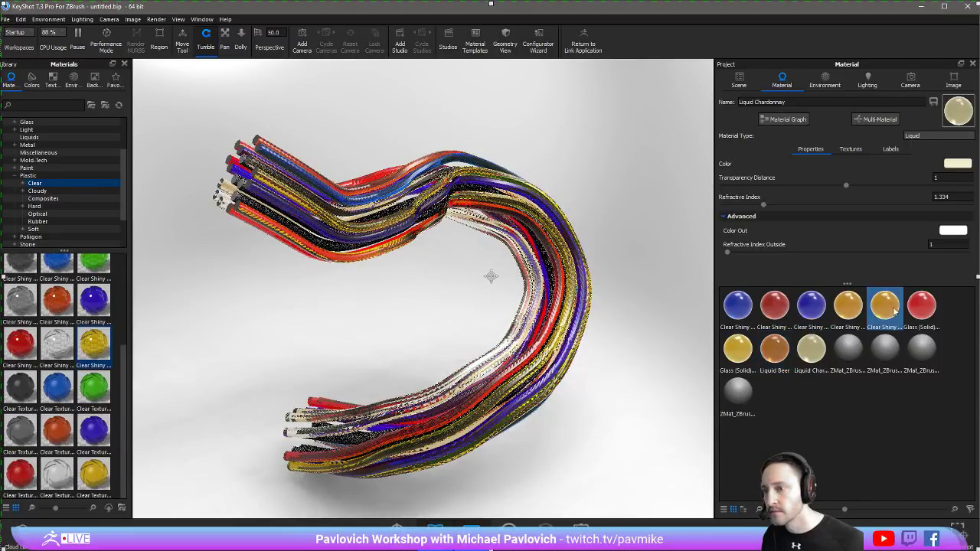
left_click_drag(894, 310, 243, 186)
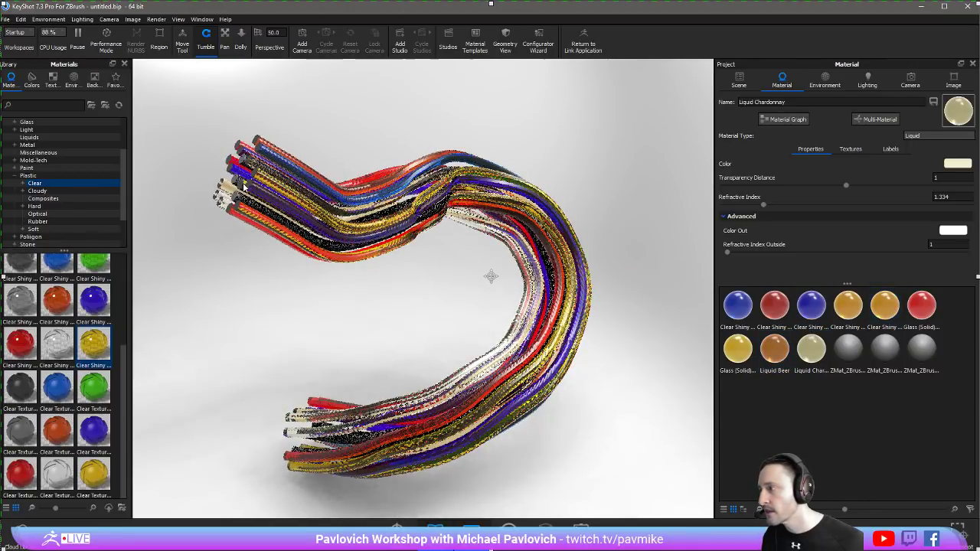
left_click_drag(419, 322, 366, 275)
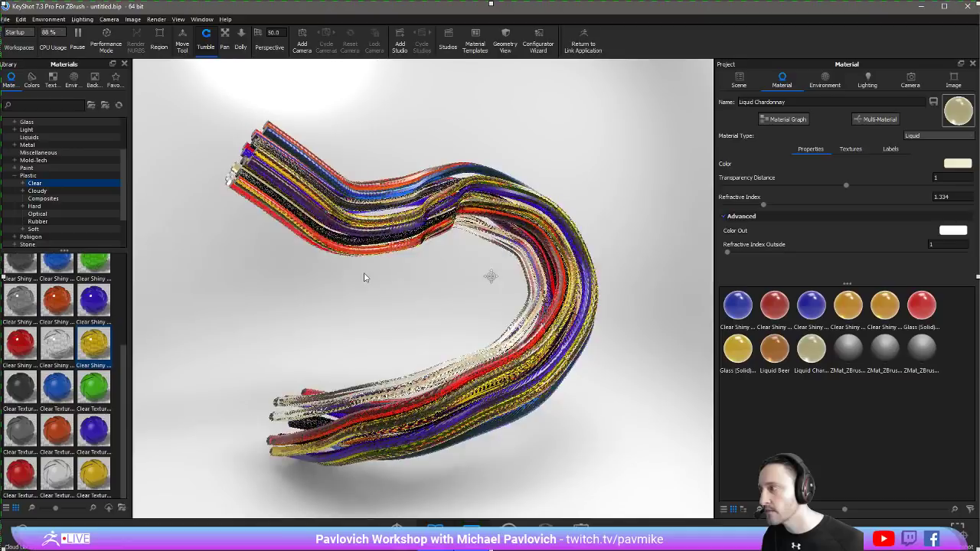
Step: Zoom in and out on the tube ends to inspect their materials
scroll(333, 283, "up", 10)
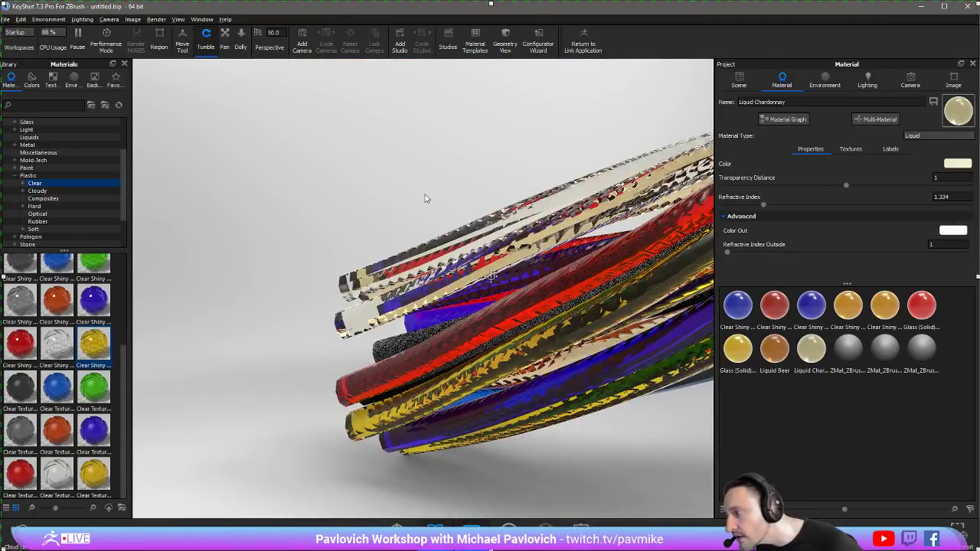
scroll(513, 164, "down", 1)
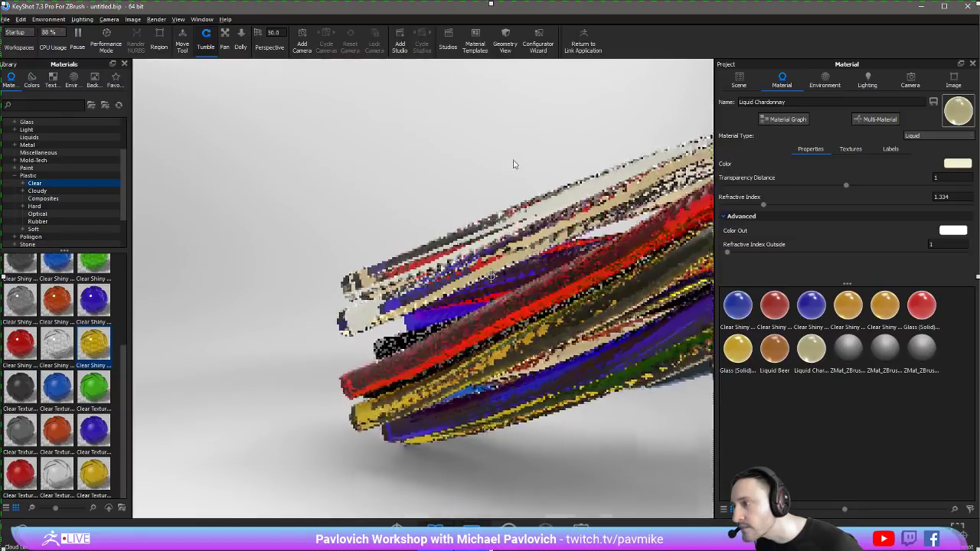
scroll(385, 163, "down", 3)
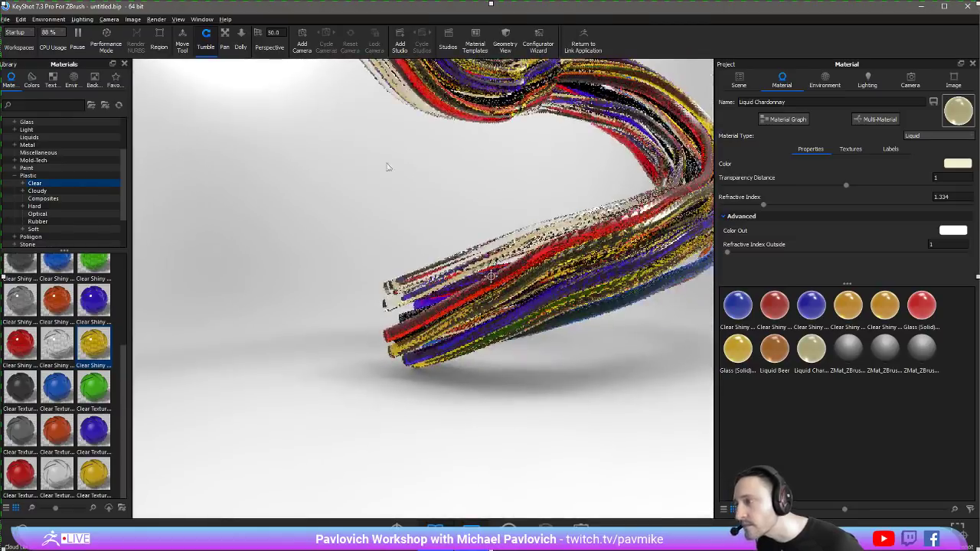
scroll(610, 281, "up", 5)
scroll(610, 281, "down", 1)
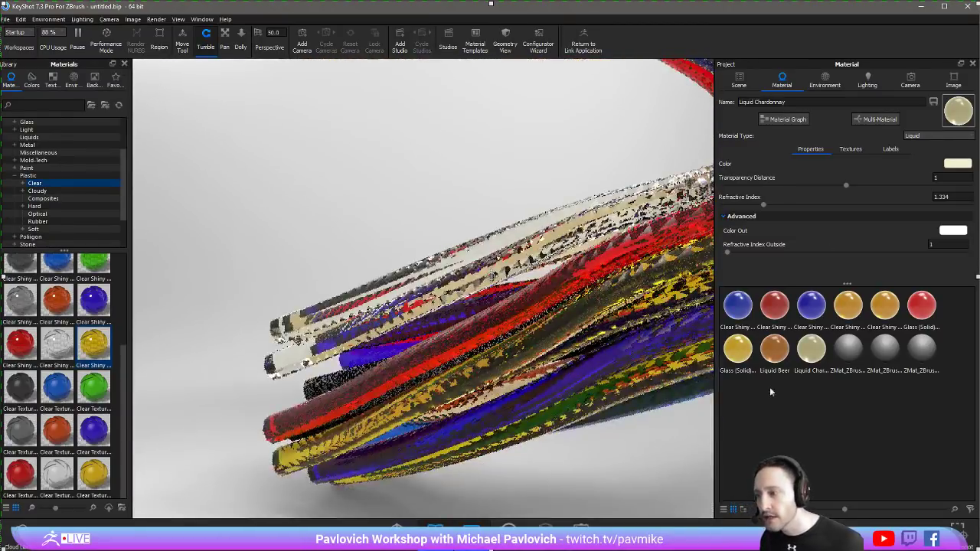
Step: Show the Scene tree and select the Liquid Beer and Liquid Chardonnay tube parts, then zoom out
left_click(748, 83)
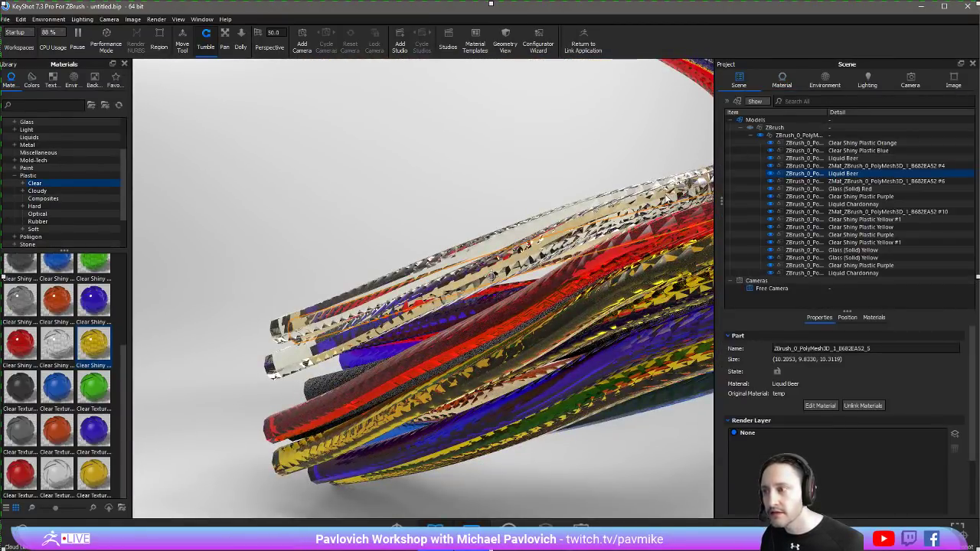
left_click(804, 204)
left_click(848, 432)
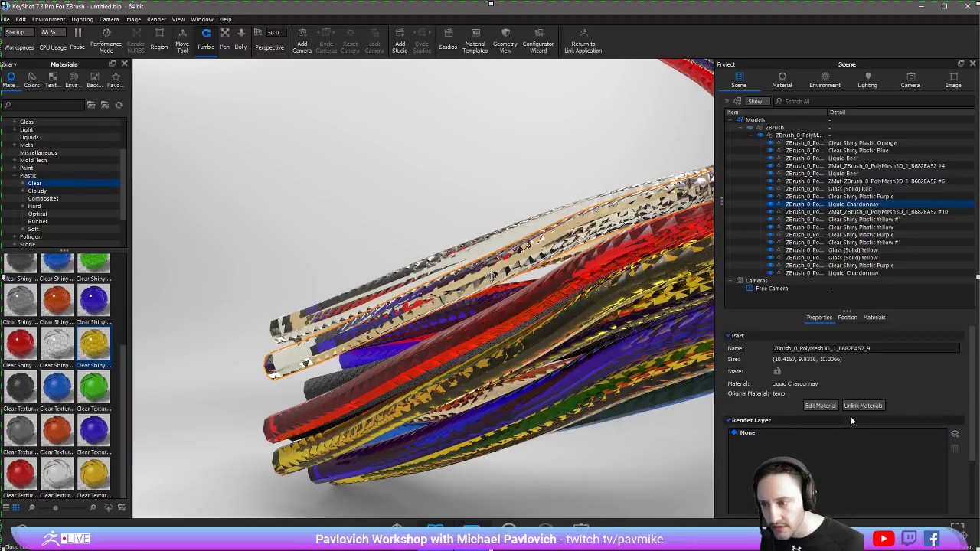
scroll(800, 406, "down", 1)
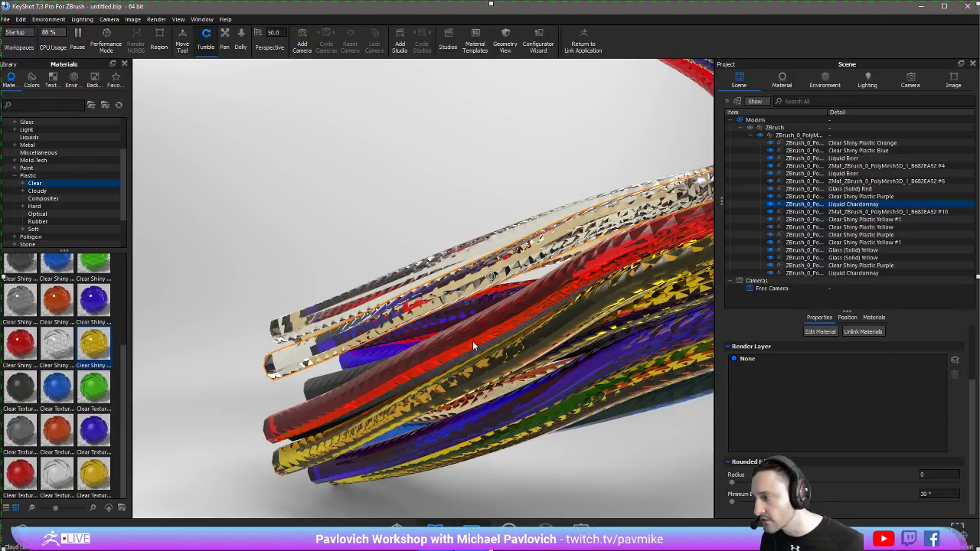
scroll(535, 329, "down", 5)
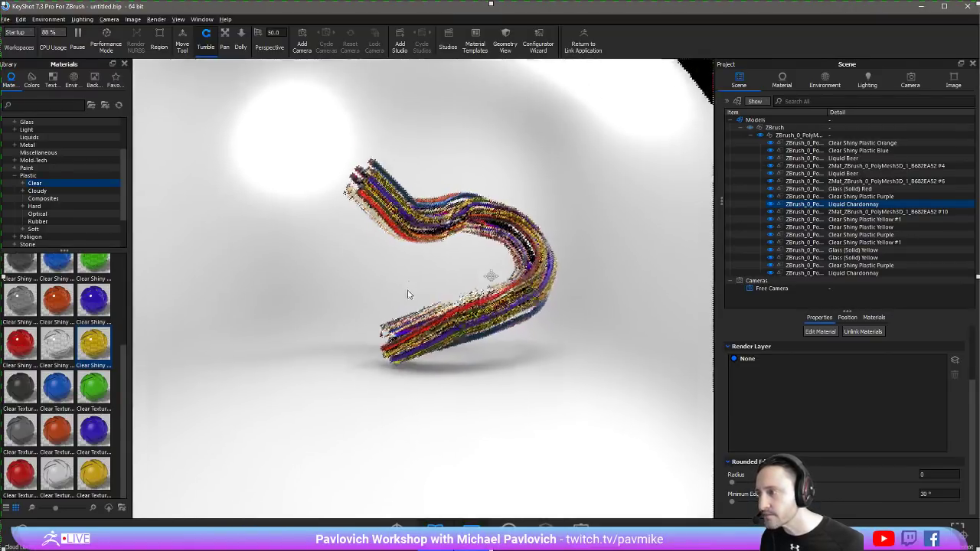
scroll(407, 294, "up", 4)
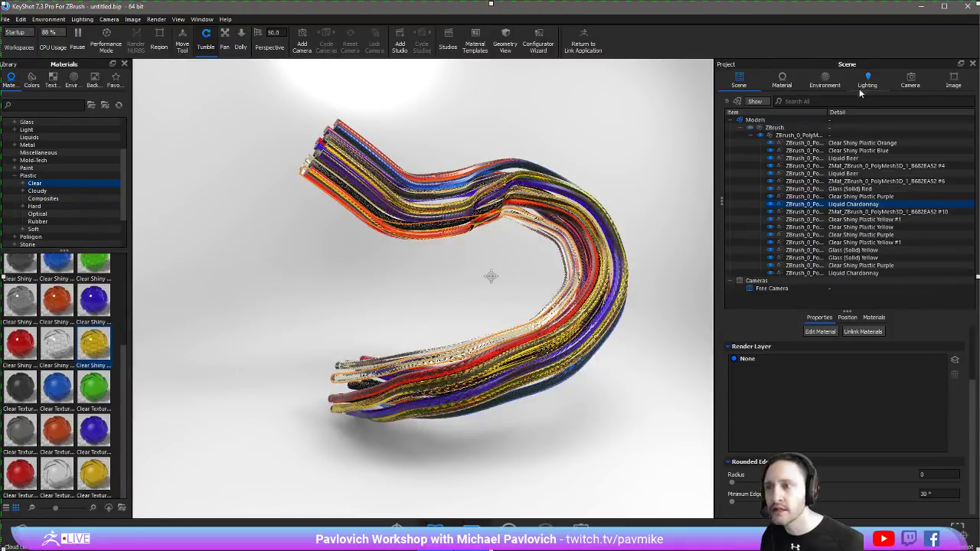
Step: Apply the Jewelry lighting preset and orbit the tube bundle to judge the new lighting
left_click(865, 85)
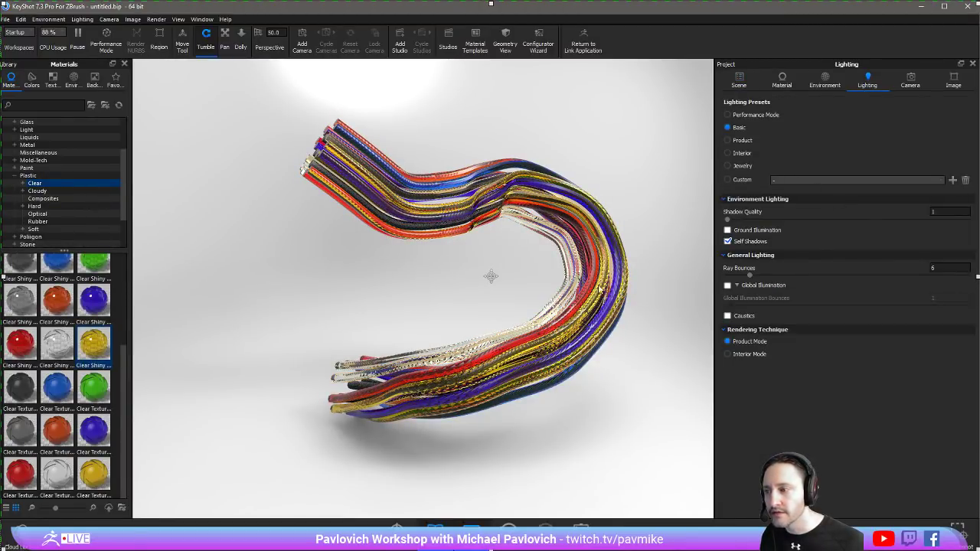
left_click(742, 166)
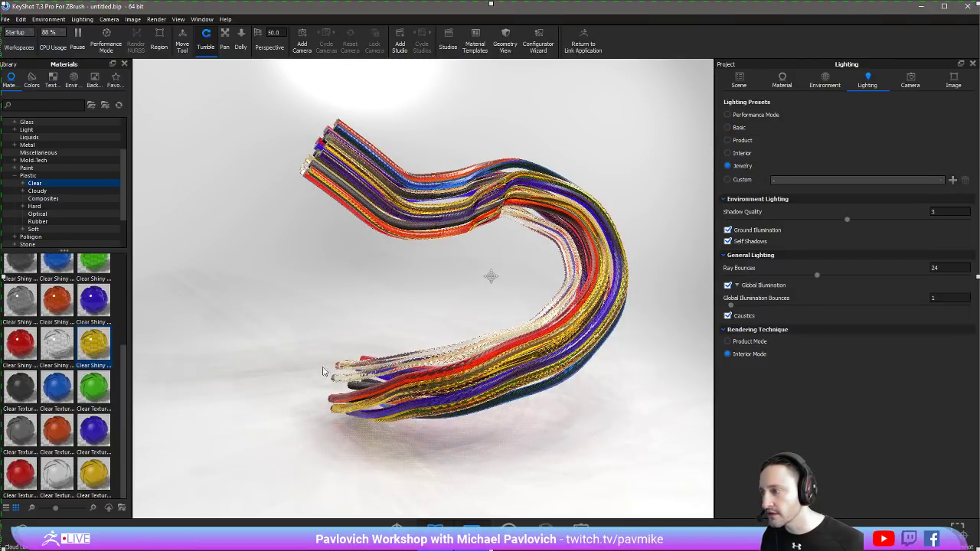
left_click_drag(392, 203, 346, 337)
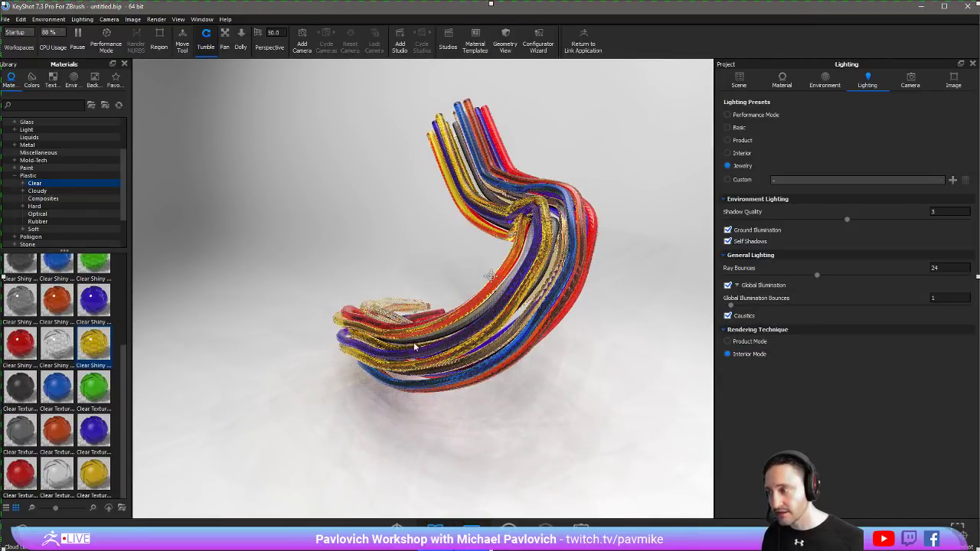
left_click(750, 81)
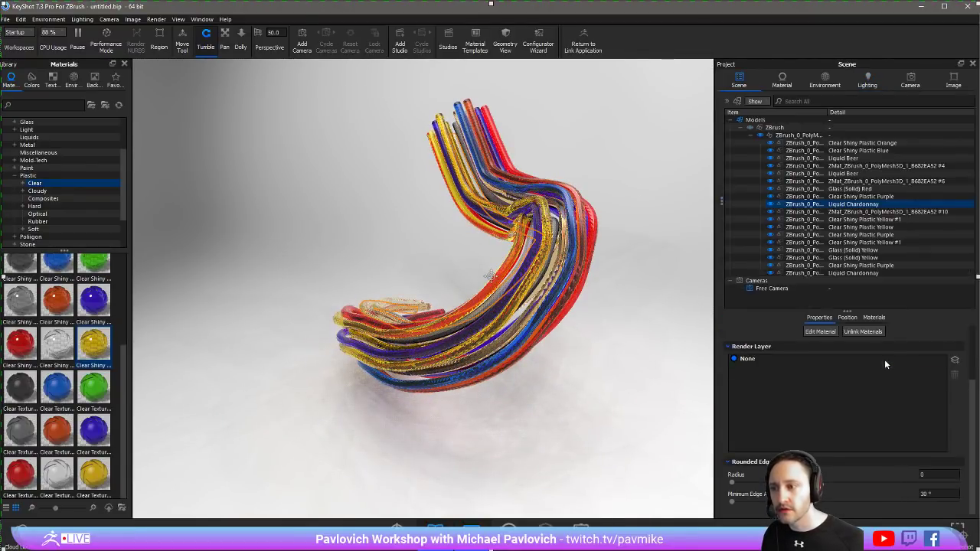
Step: Select the parts using ZMat #4 and give them Clear Shiny Plastic Yellow
left_click(791, 83)
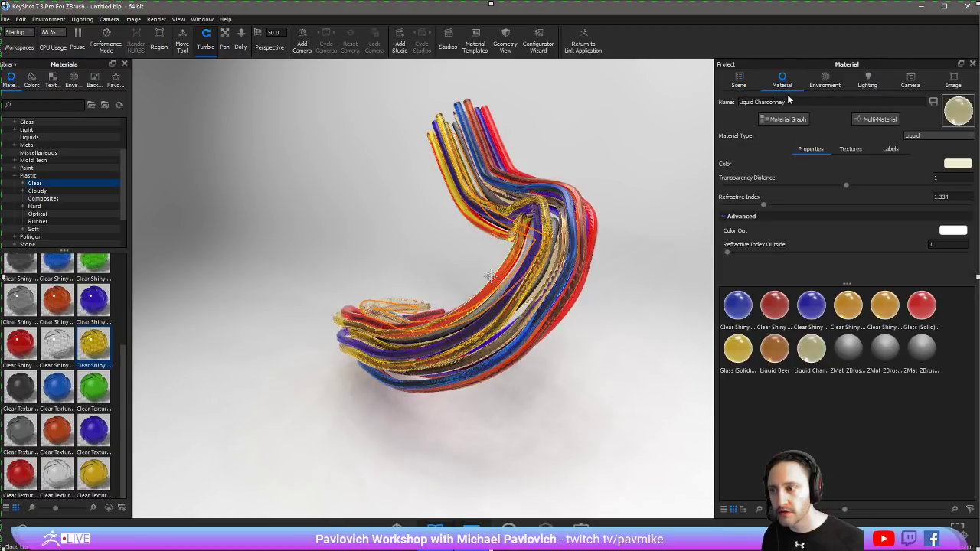
right_click(847, 348)
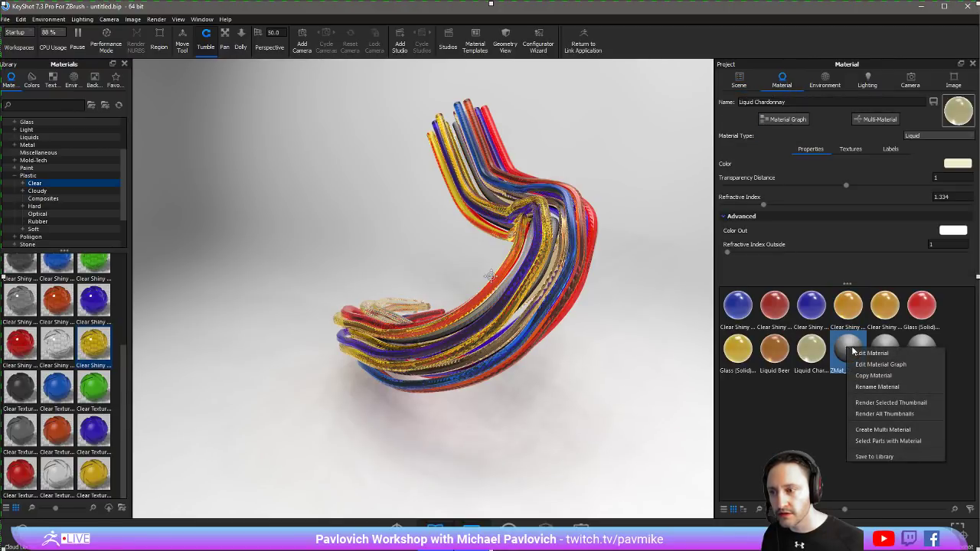
left_click(866, 442)
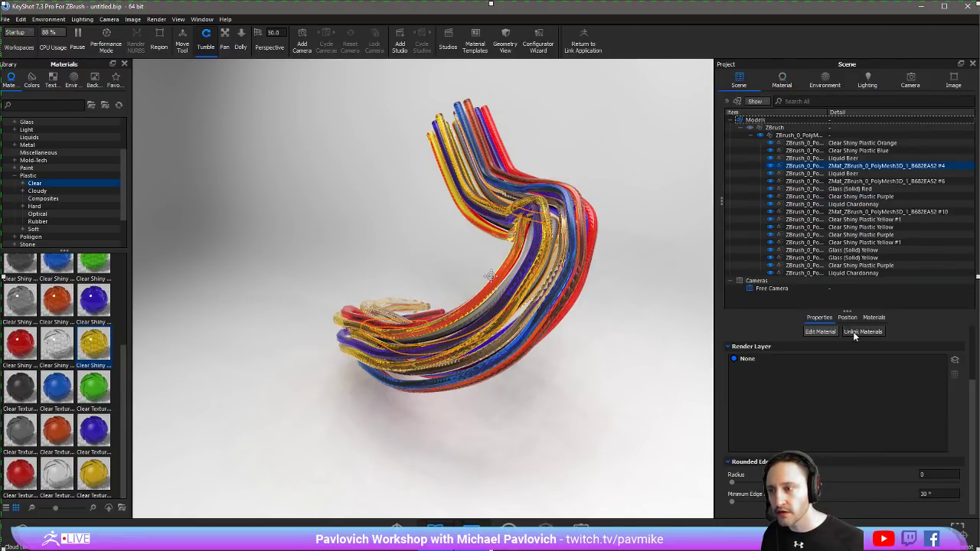
left_click(873, 317)
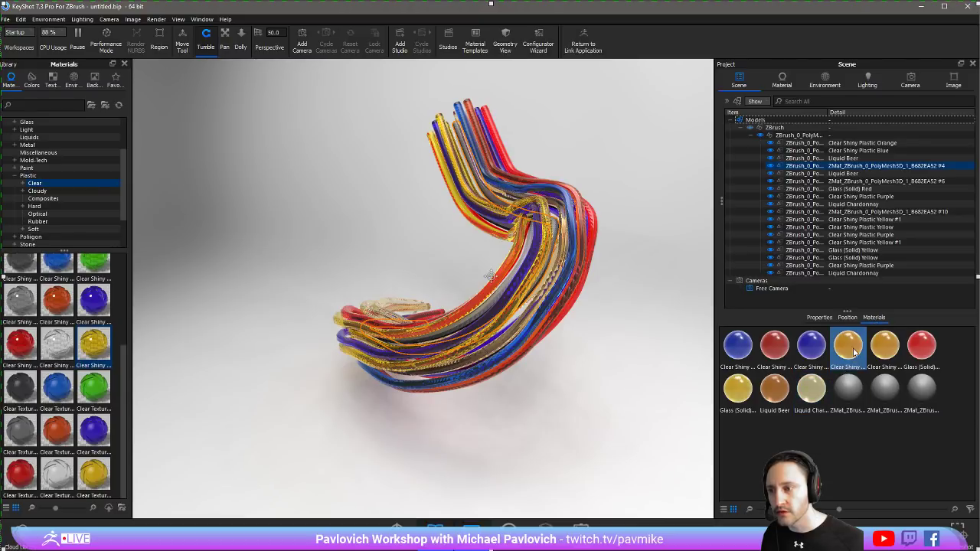
left_click_drag(855, 350, 881, 166)
Step: Select the parts using ZMat #6 and give them Clear Shiny Plastic Purple
right_click(850, 392)
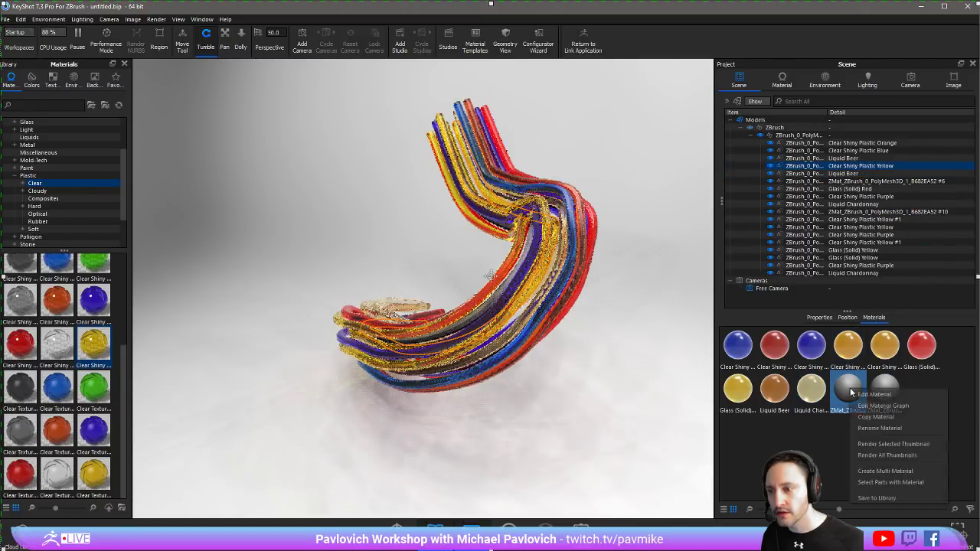
left_click(888, 482)
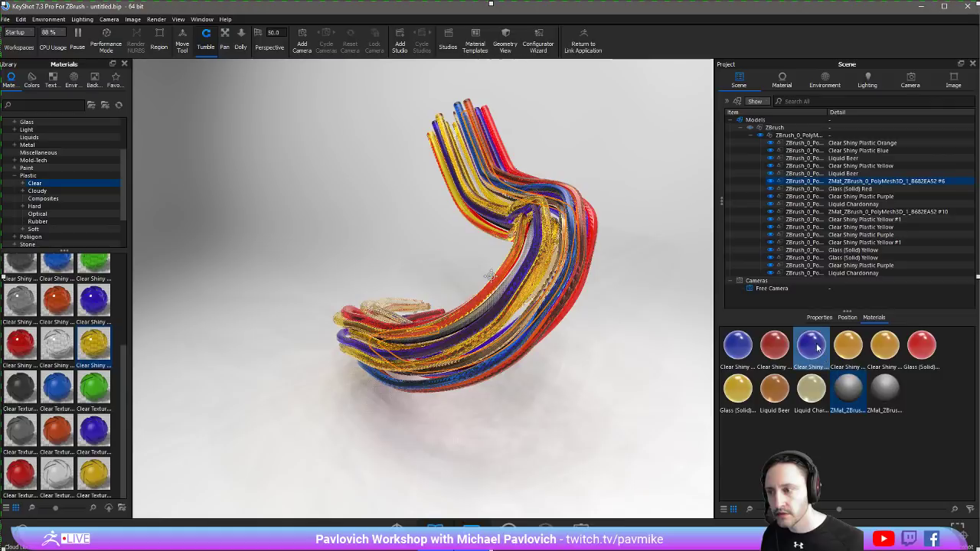
left_click_drag(817, 349, 888, 181)
Step: Give the last ZMat #10 part Glass (Solid) Red and orbit to review the bundle
right_click(852, 395)
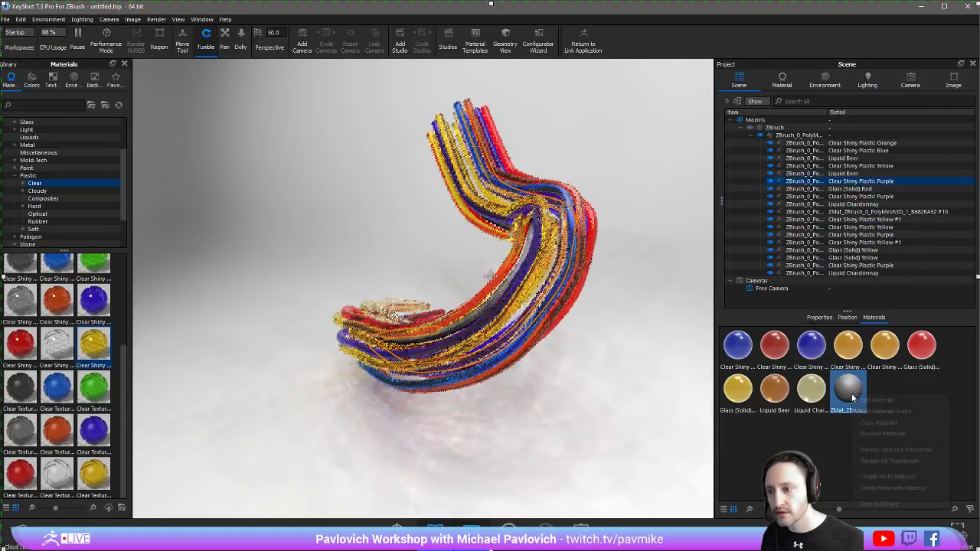
left_click(881, 488)
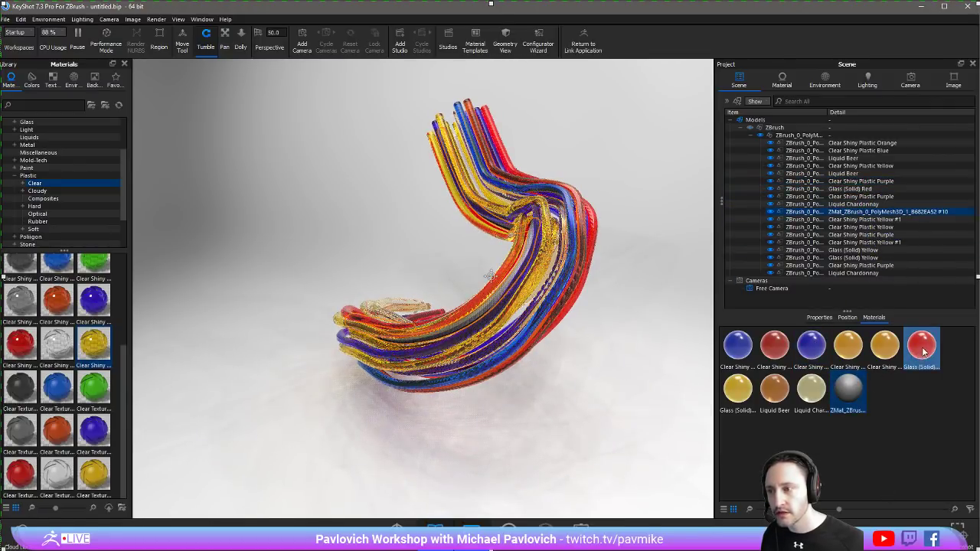
left_click_drag(924, 351, 881, 211)
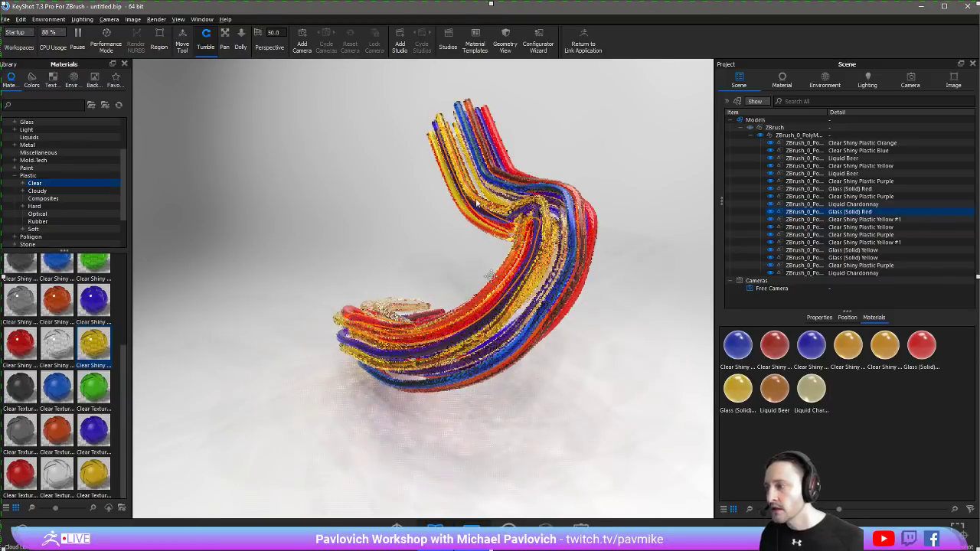
left_click_drag(477, 203, 260, 207)
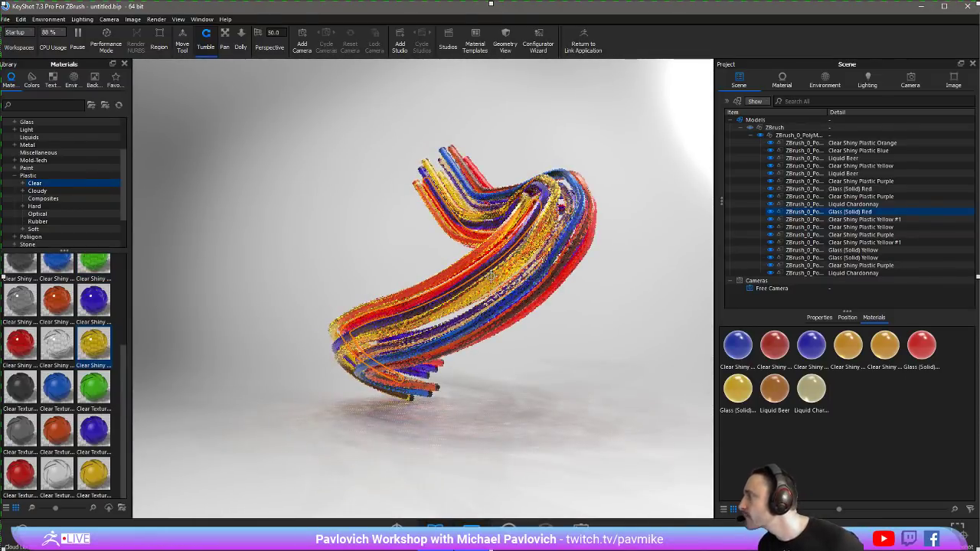
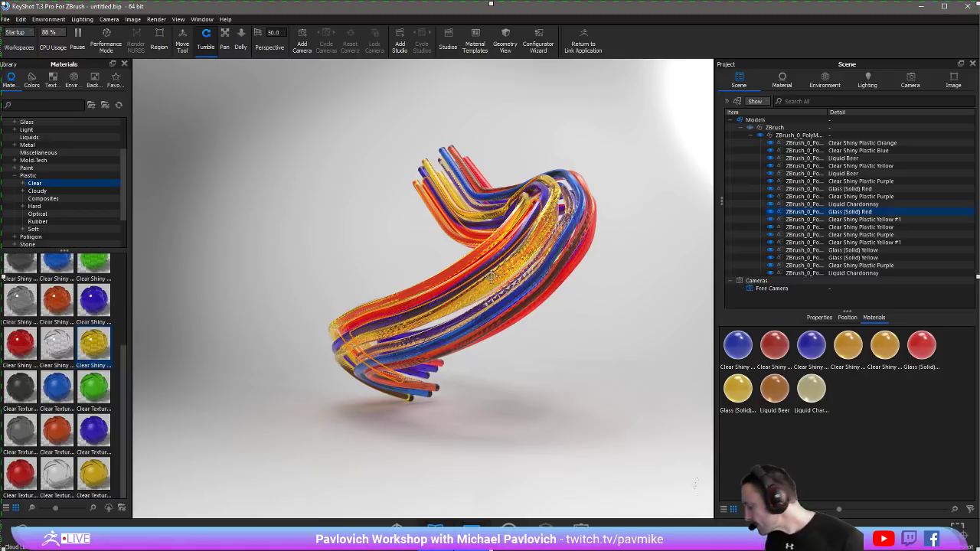
Step: Glance at the topics document, turn the KeyShot tube render to a side view, then go back to ZBrush
key("alt+Tab")
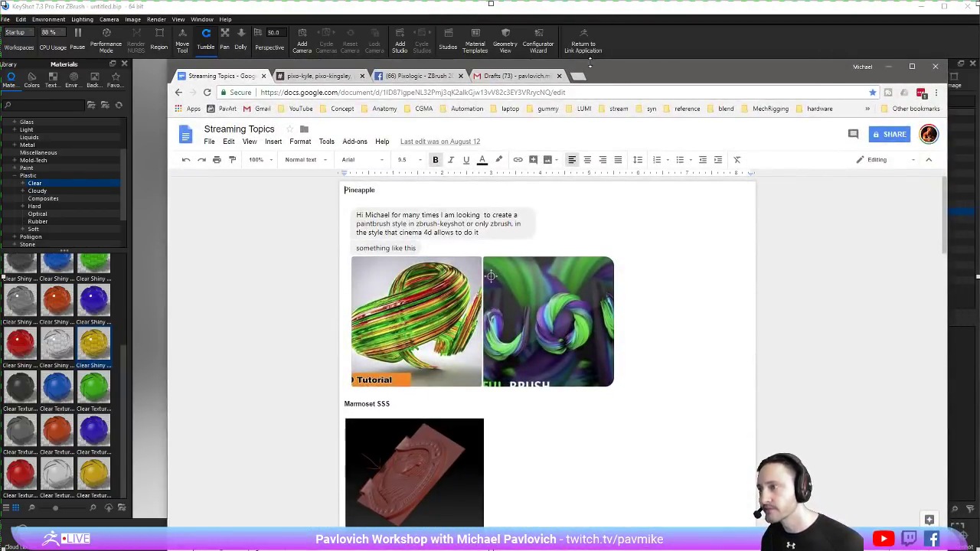
key("alt+Tab")
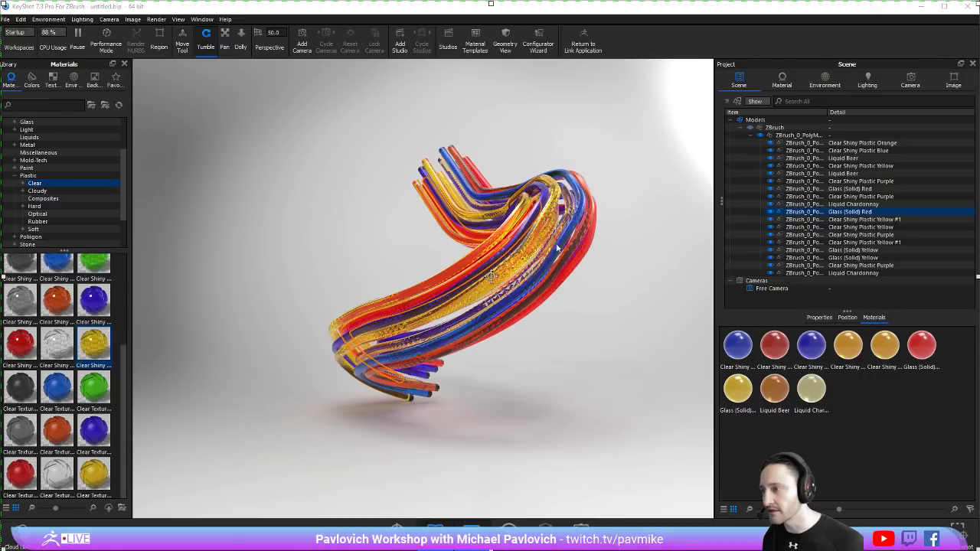
left_click_drag(628, 267, 712, 293)
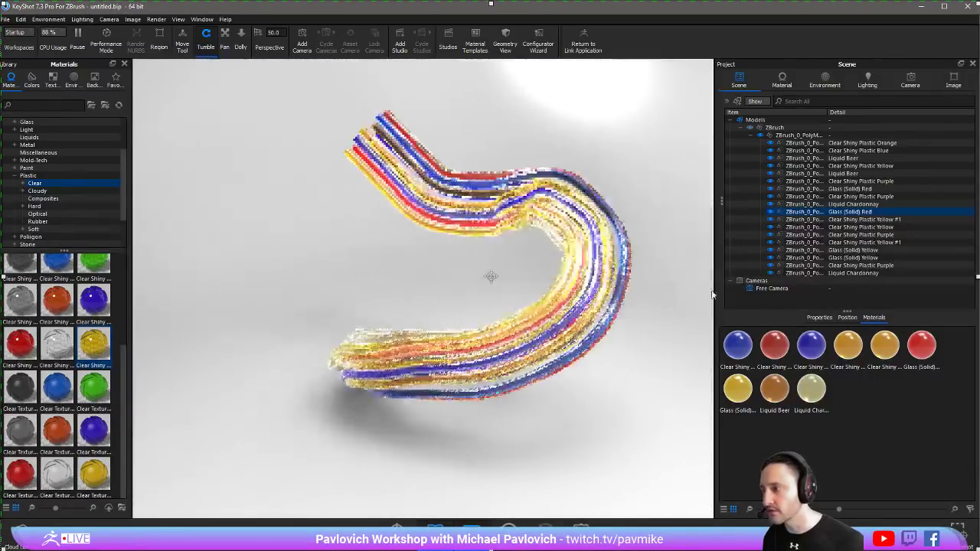
key("alt+Tab")
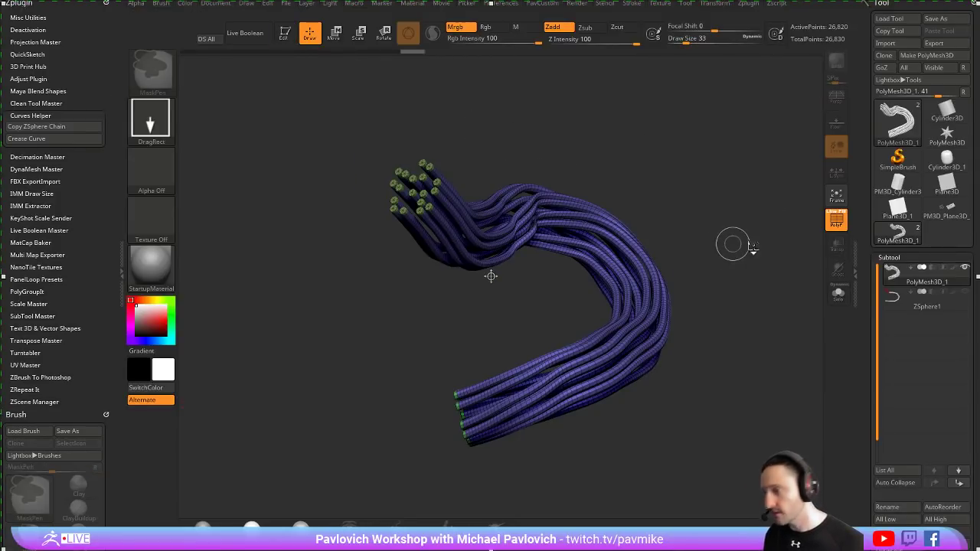
Step: Clear the tube model from the canvas and dock the Stroke menu in the left tray
key("ctrl+n")
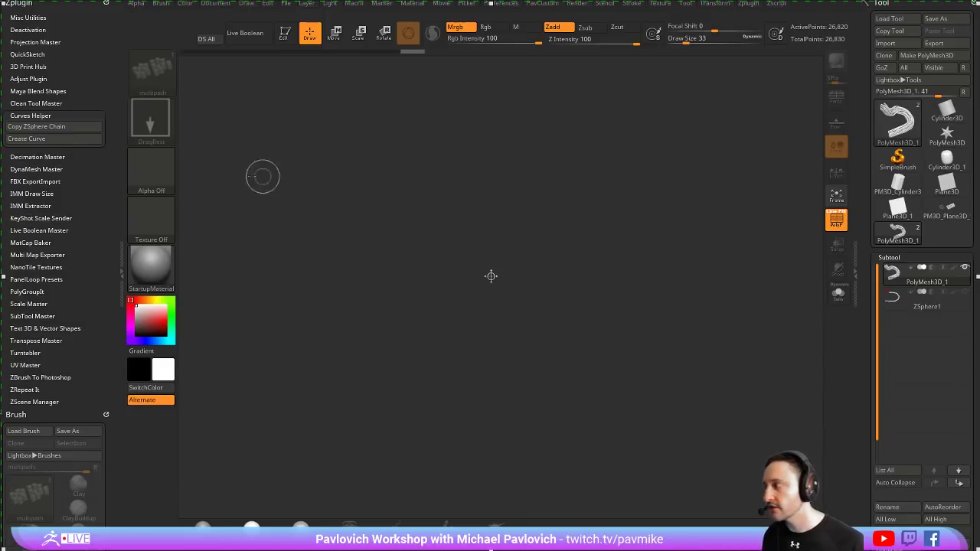
scroll(96, 92, "down", 10)
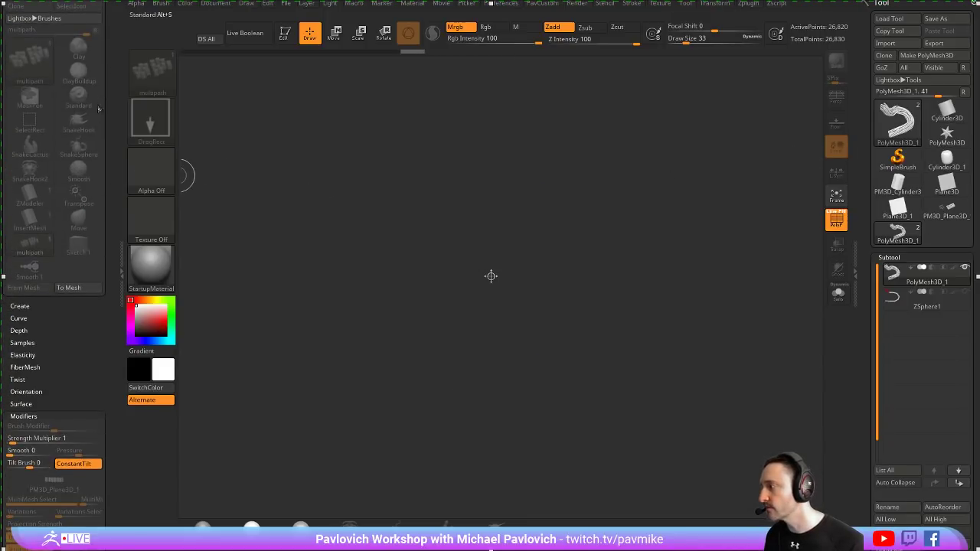
scroll(63, 337, "down", 5)
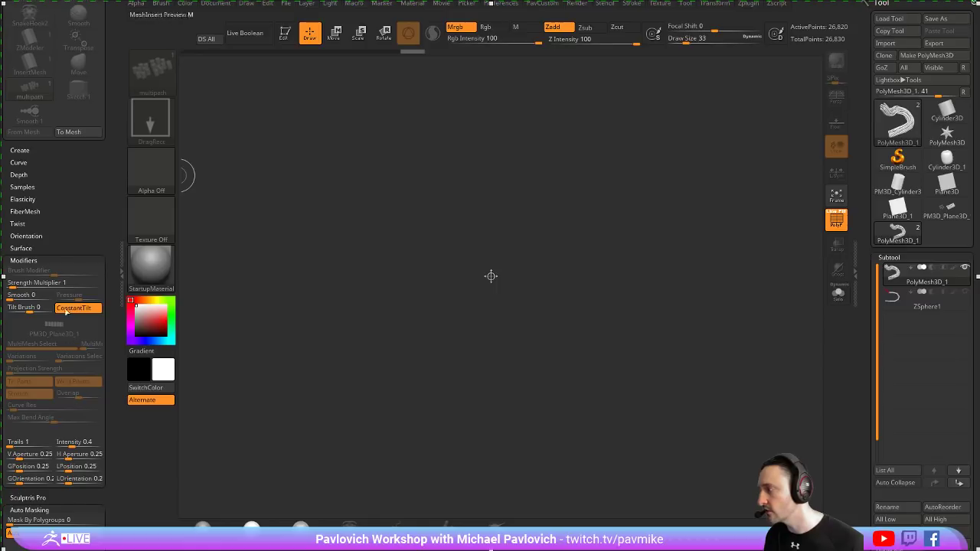
scroll(56, 171, "up", 10)
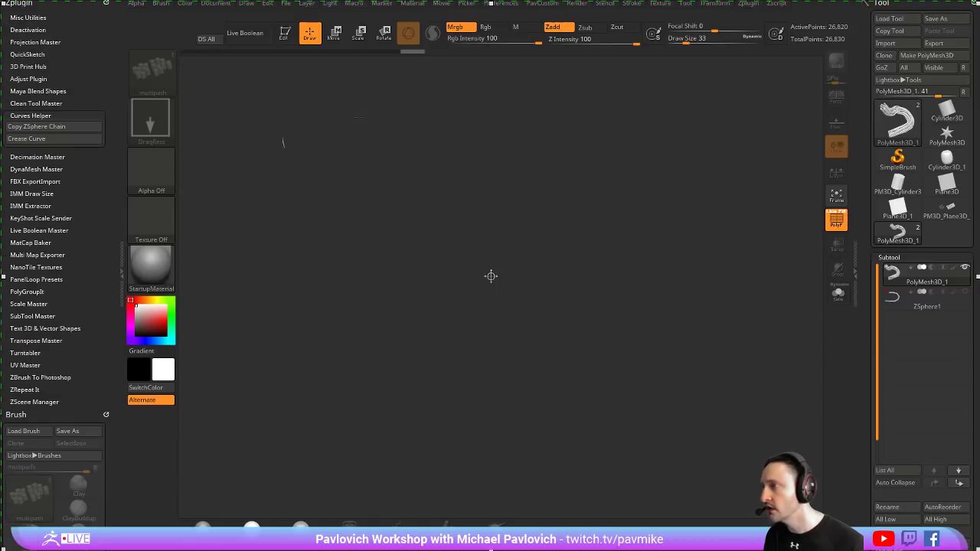
left_click(631, 4)
mouse_move(640, 16)
left_mouse_down()
mouse_move(329, 98)
mouse_move(145, 11)
left_mouse_up()
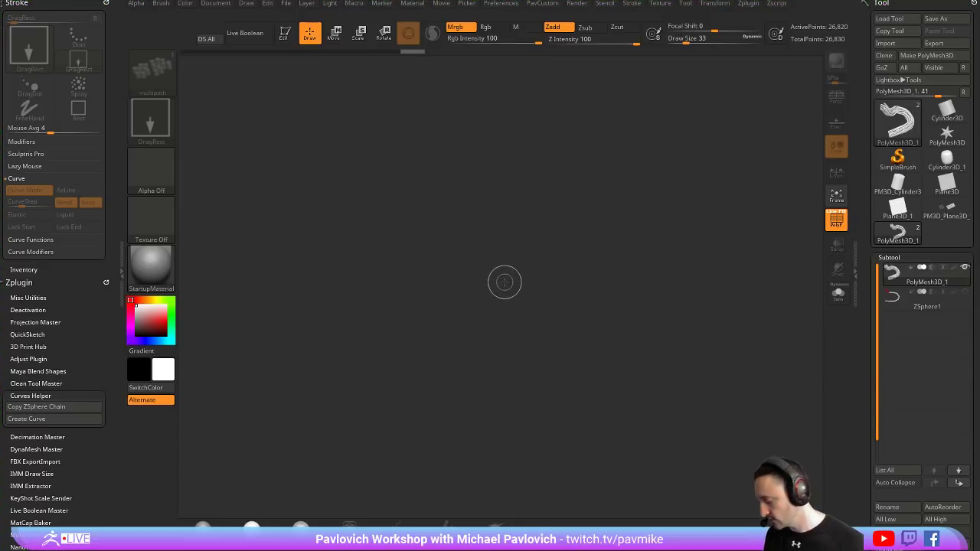
Step: Start a Star PolyMesh3D, pick the multipath tube brush, and enable Curve AsLine
left_click(947, 133)
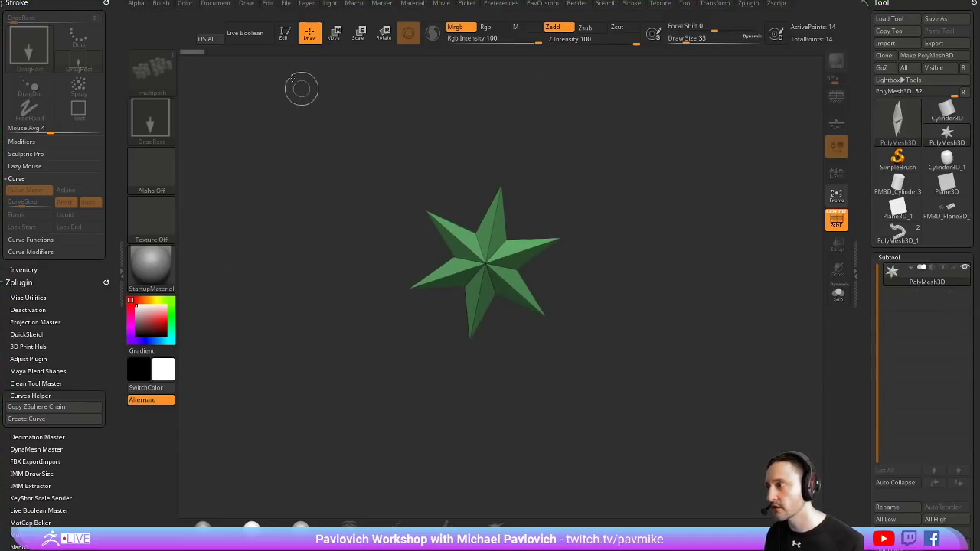
key("b")
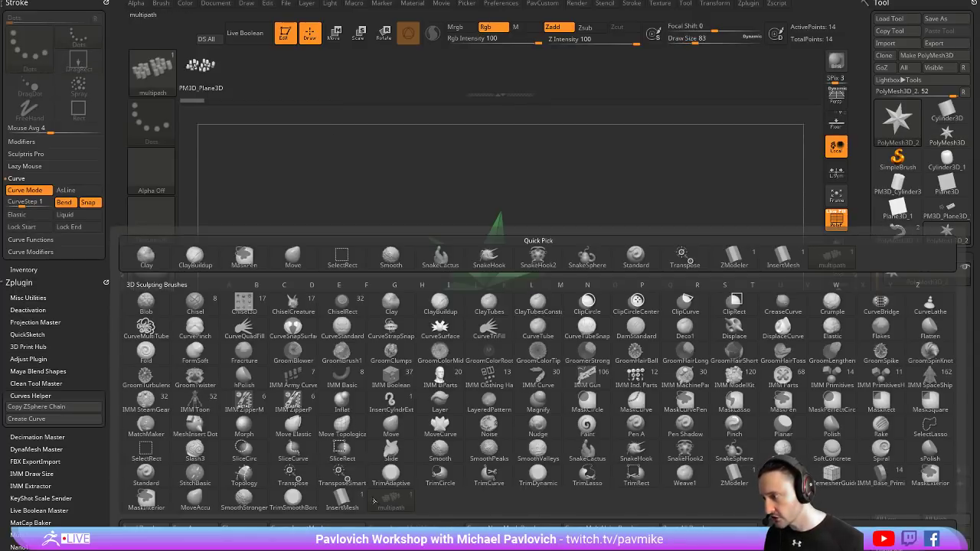
left_click(66, 190)
left_click_drag(467, 199, 504, 273)
left_click_drag(699, 334, 718, 319)
key("ctrl+z")
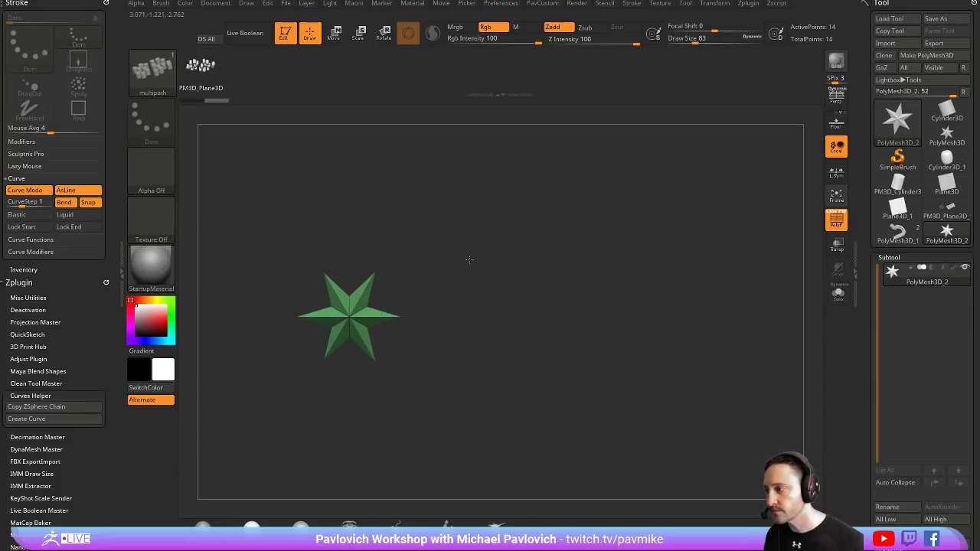
Step: With Draw Size 49, draw a long straight tube bundle out from the star
type("s49")
key("Return")
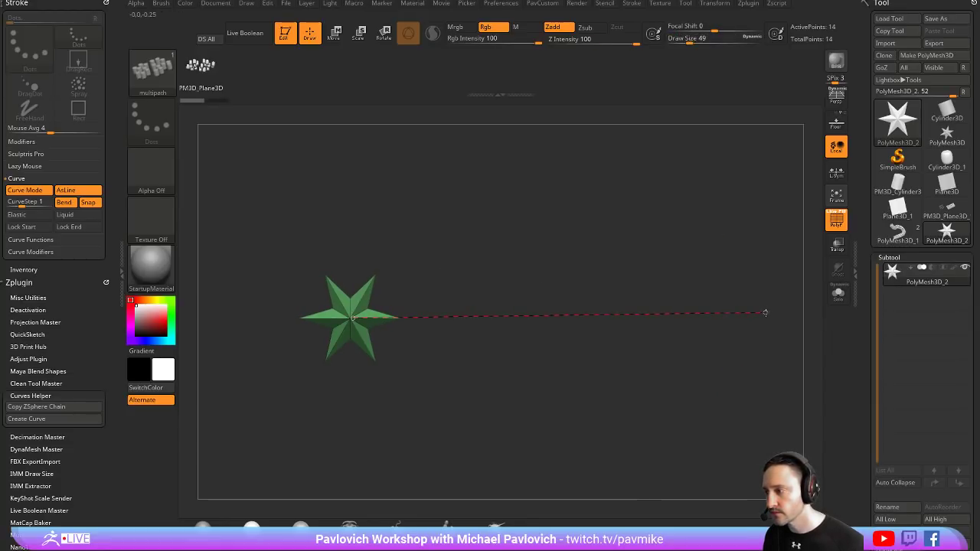
left_click_drag(765, 312, 766, 314)
left_click_drag(807, 342, 484, 199)
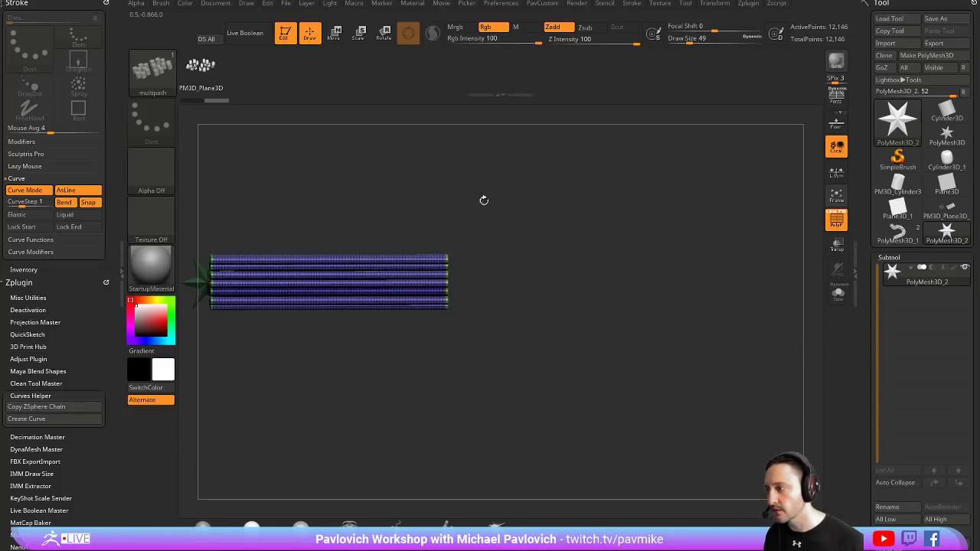
key("ctrl+z")
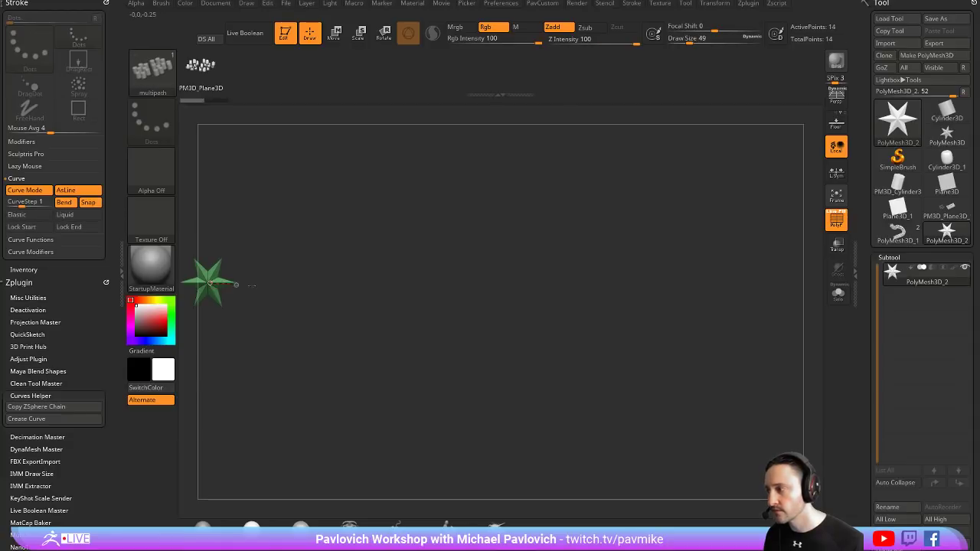
left_click_drag(609, 277, 696, 280)
left_click_drag(527, 184, 373, 175)
key("space")
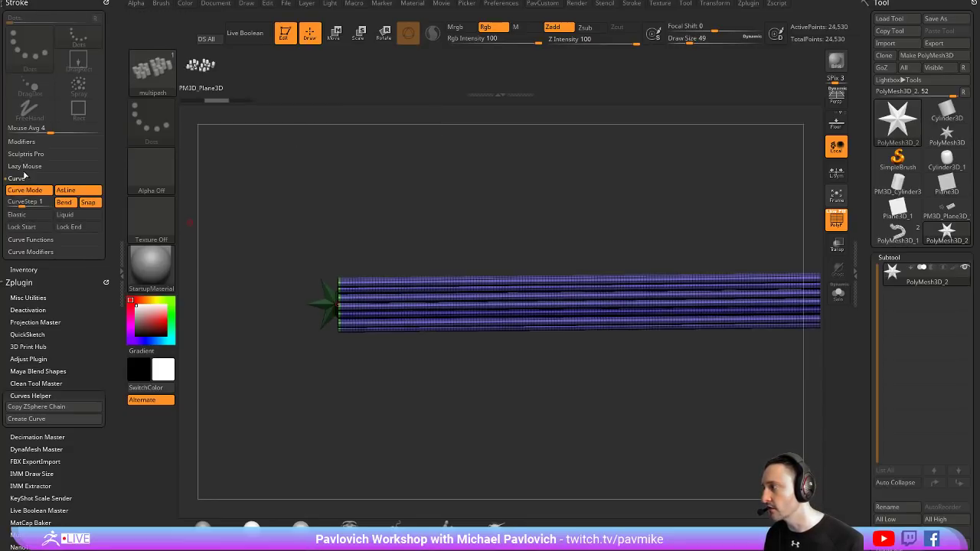
Step: Add Frame Mesh border curves and split the star off with Split Masked Points
left_click(31, 240)
left_click(35, 299)
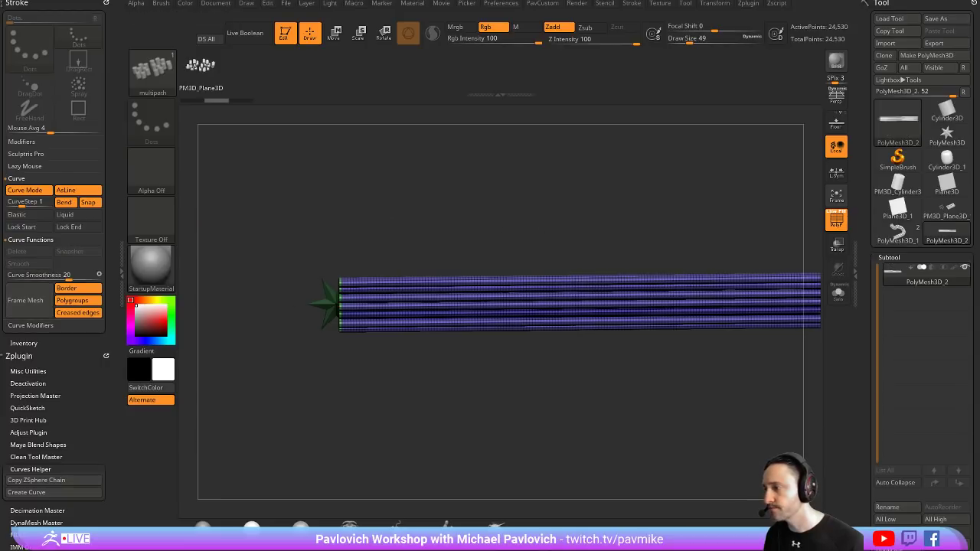
left_click(542, 3)
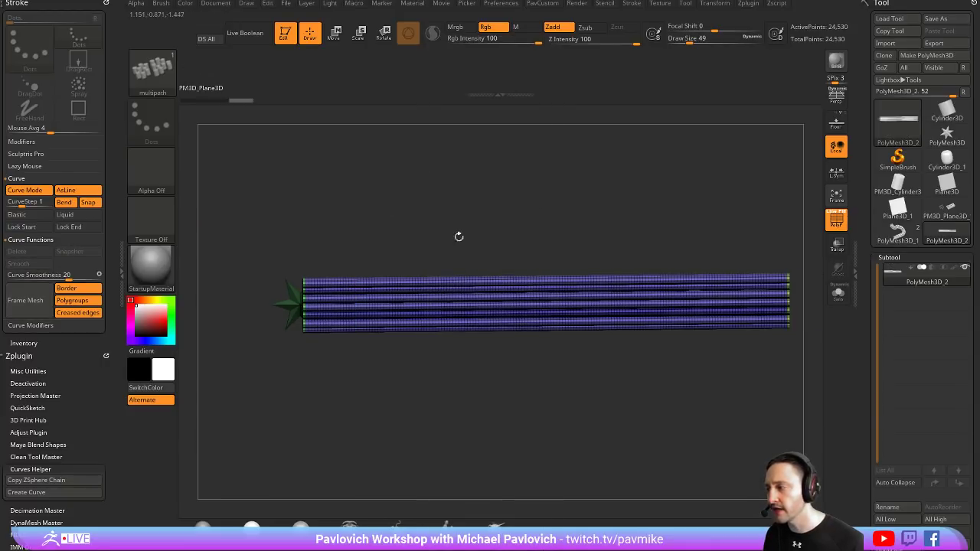
key("space")
left_click(555, 217)
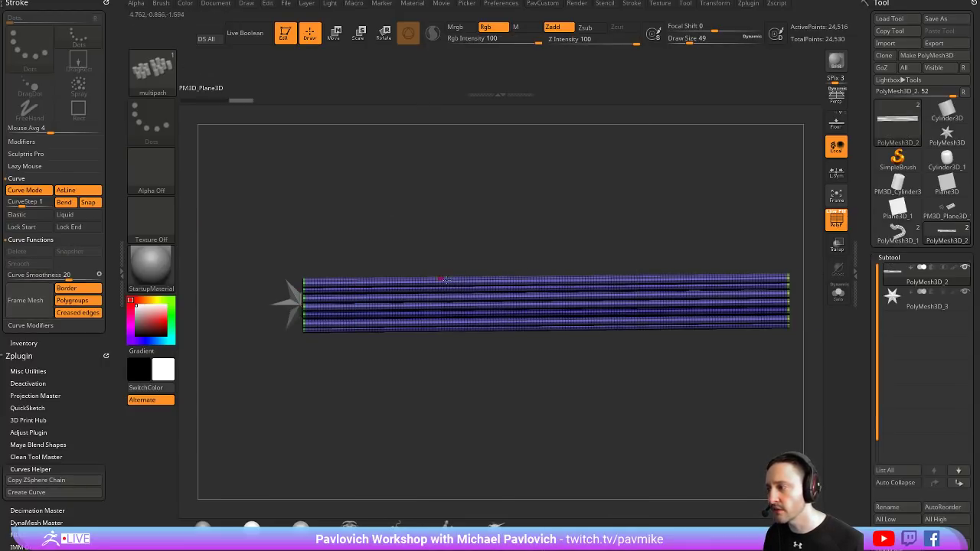
Step: Hide the star subtool, frame the tube bundle, and open the gizmo's deformer list
left_click(964, 292)
key("f")
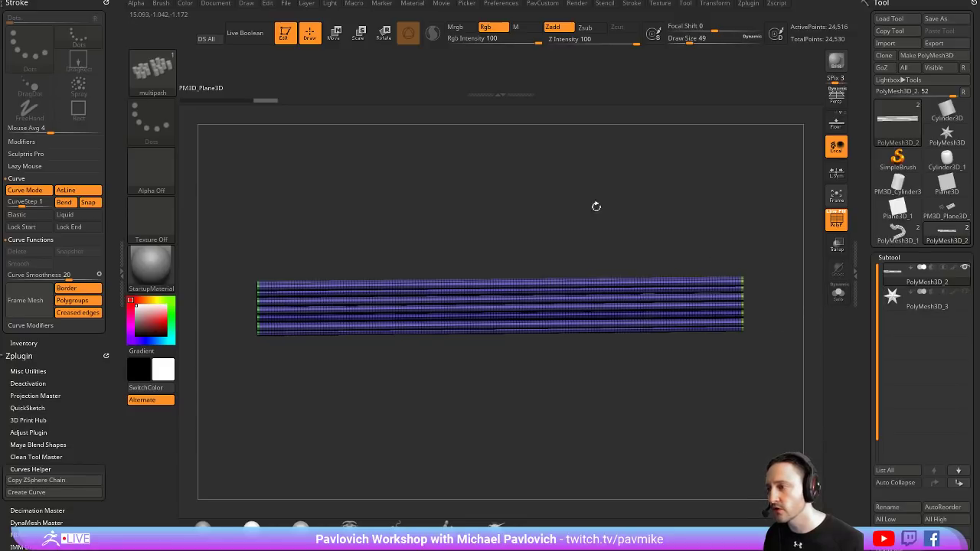
key("w")
left_click(706, 223)
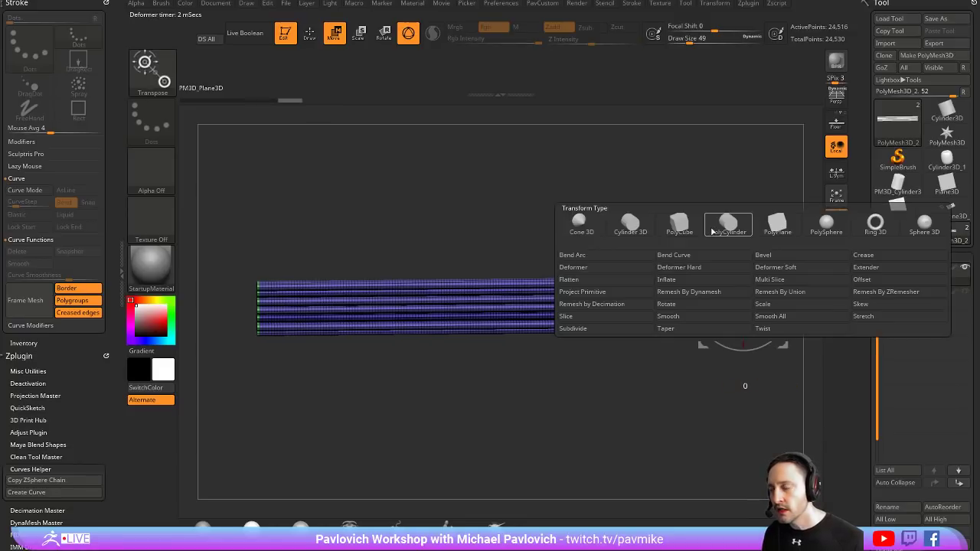
Step: Add a Bend Curve deformer and drag its end points to bend the tubes
left_click(687, 261)
mouse_move(739, 269)
left_mouse_down()
mouse_move(754, 245)
mouse_move(718, 278)
mouse_move(732, 249)
mouse_move(722, 261)
left_mouse_up()
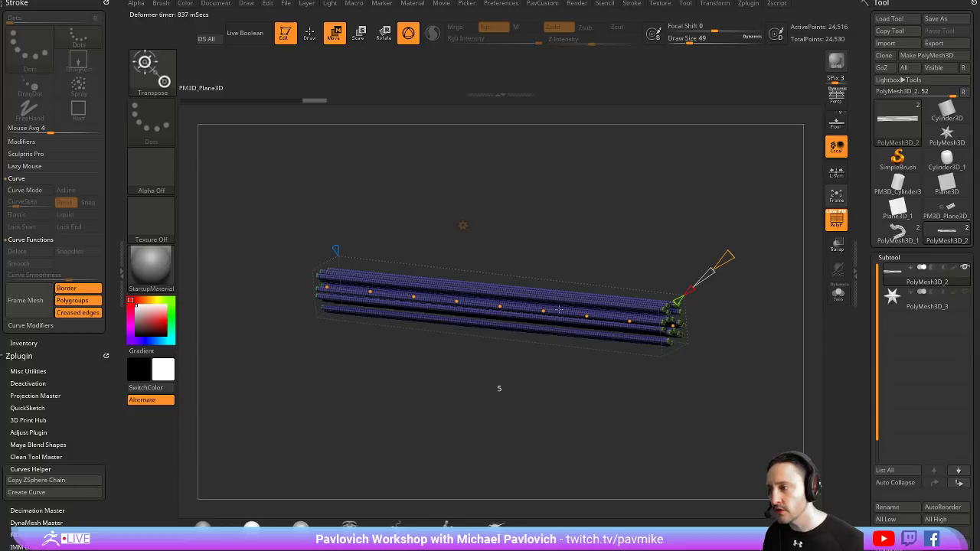
left_click_drag(727, 256, 712, 274)
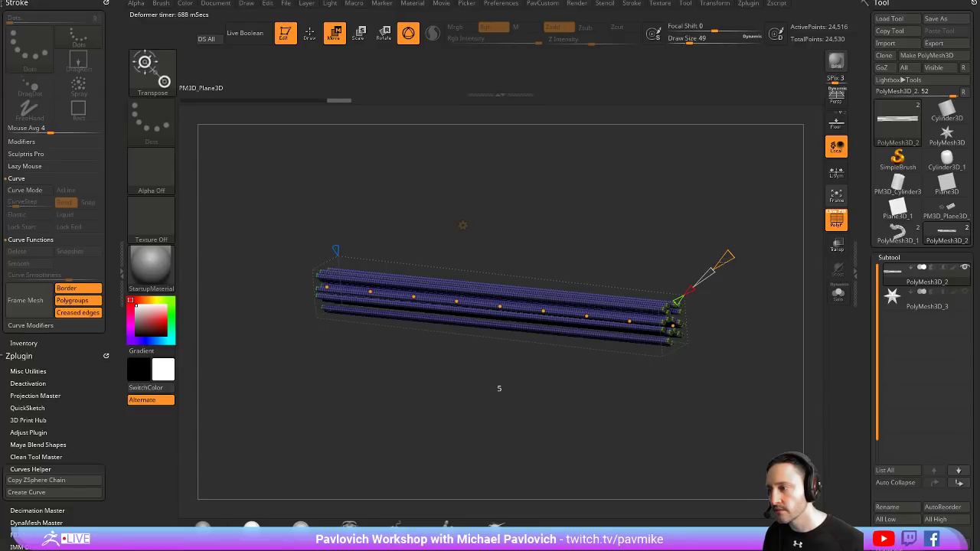
left_click_drag(725, 259, 755, 247)
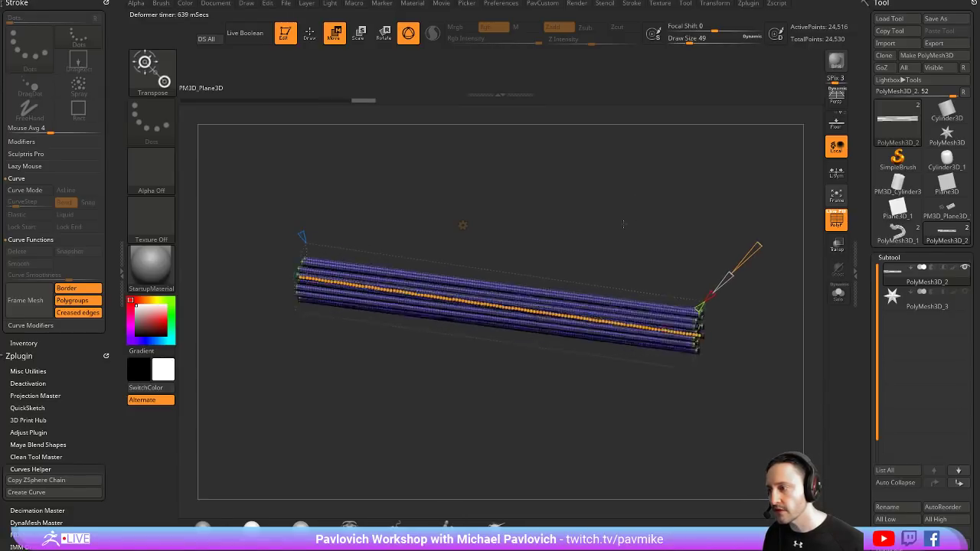
left_click(756, 247)
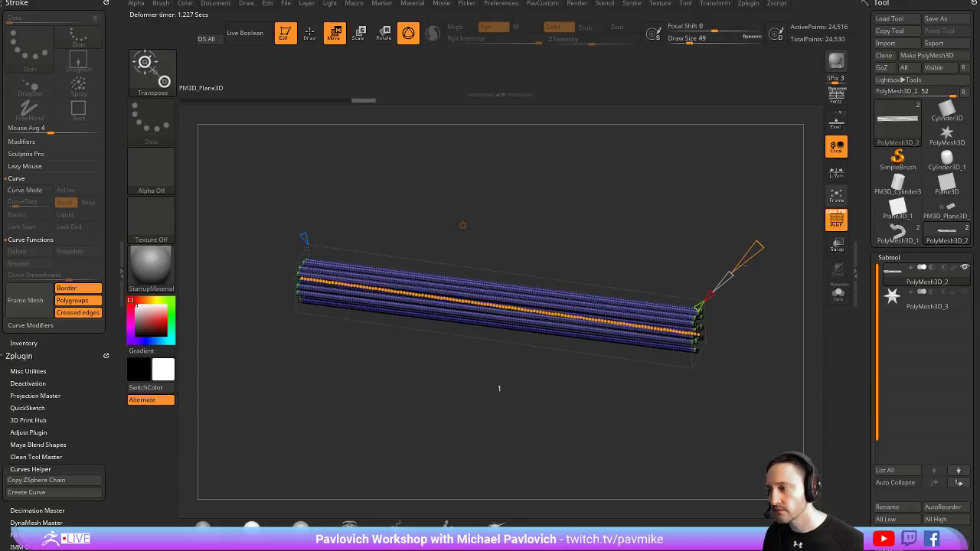
left_click_drag(756, 248, 711, 253)
left_click(710, 252)
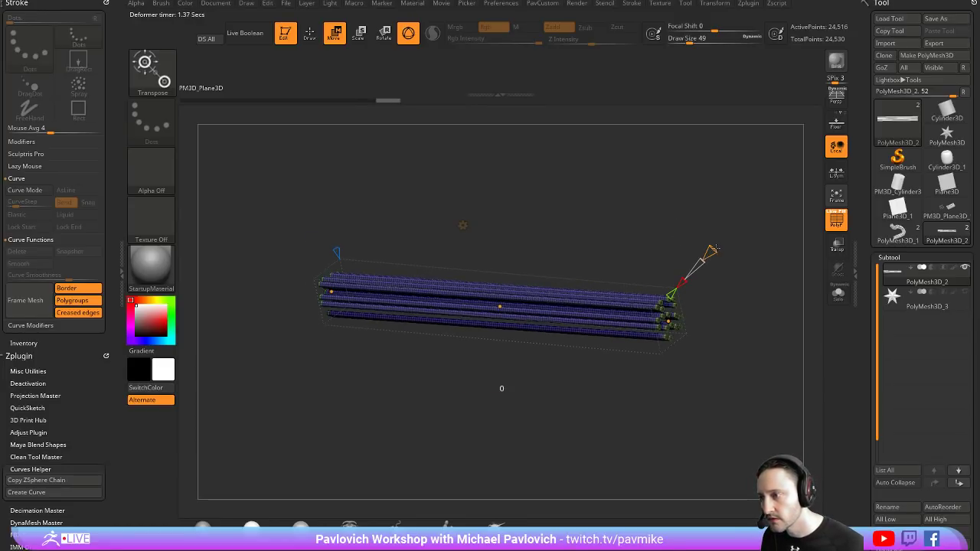
left_click_drag(710, 253, 714, 249)
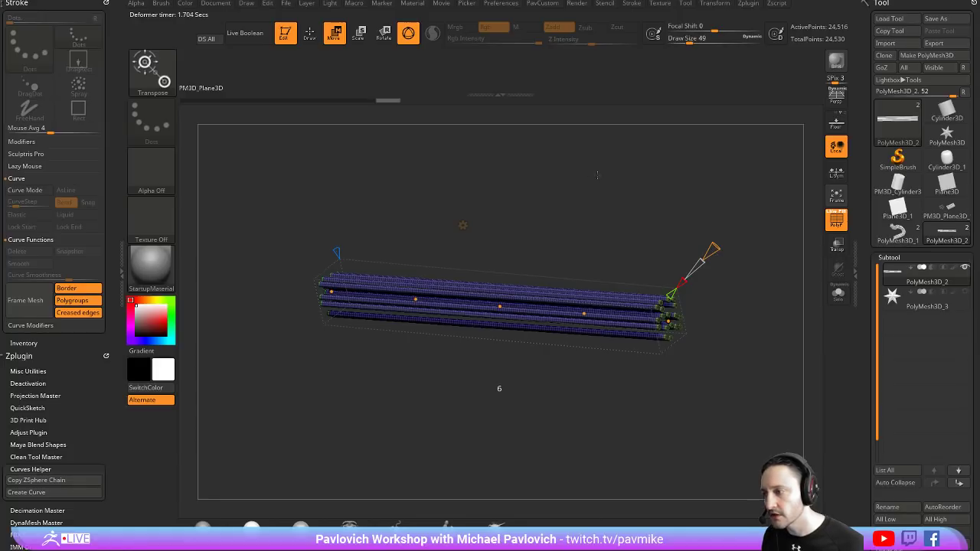
mouse_move(712, 249)
left_mouse_down()
mouse_move(671, 247)
mouse_move(701, 251)
left_mouse_up()
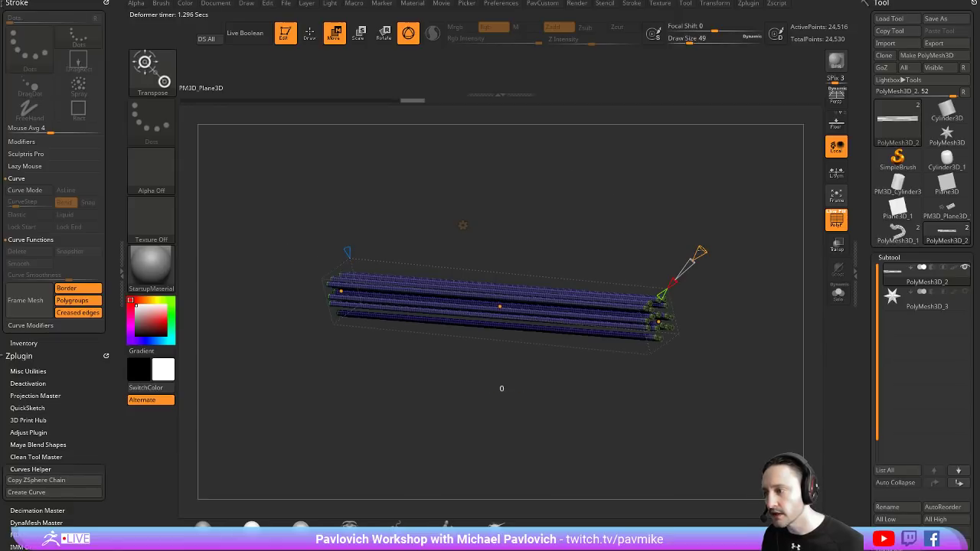
key("ctrl+shift+z")
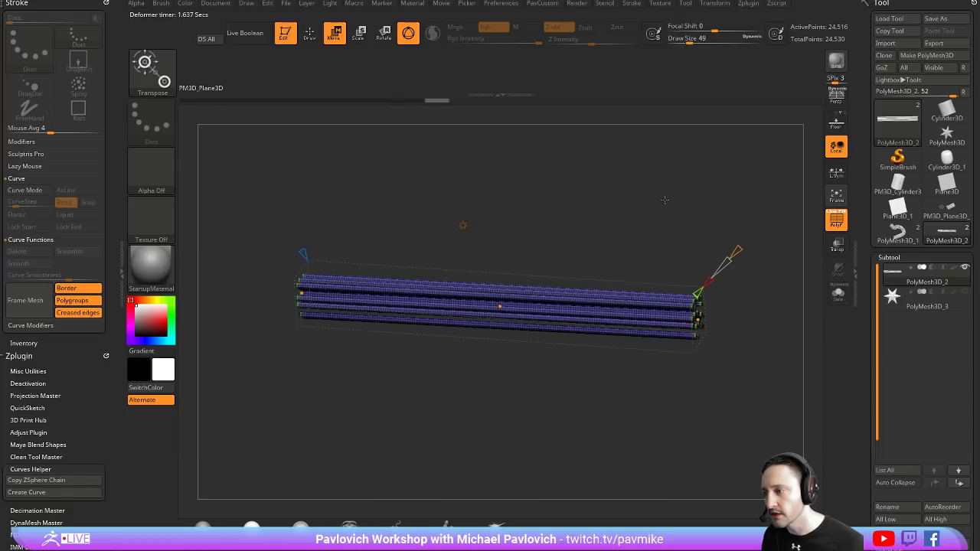
Step: Try twisting the bundle, undo back to straight tubes, and show the deformer type list
left_click_drag(633, 197, 590, 237)
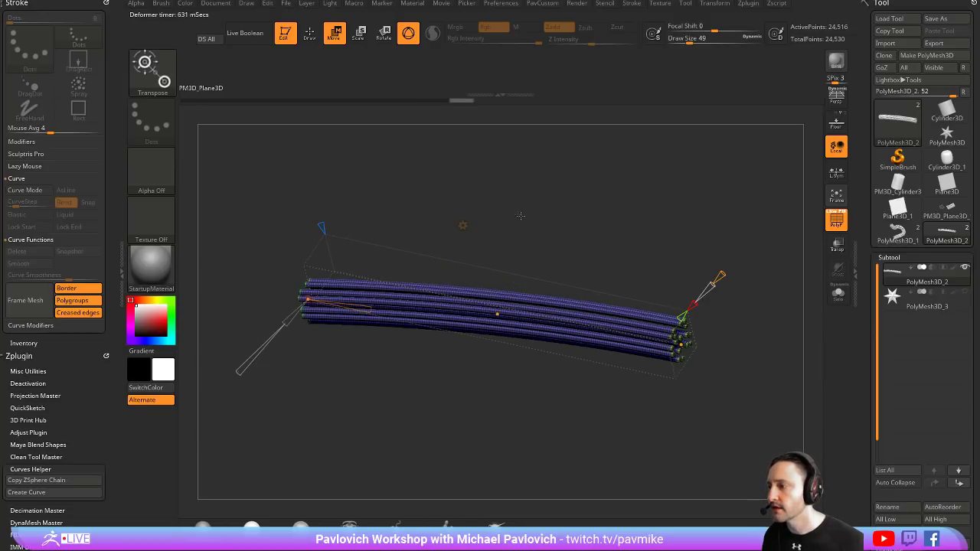
left_click_drag(520, 216, 360, 340)
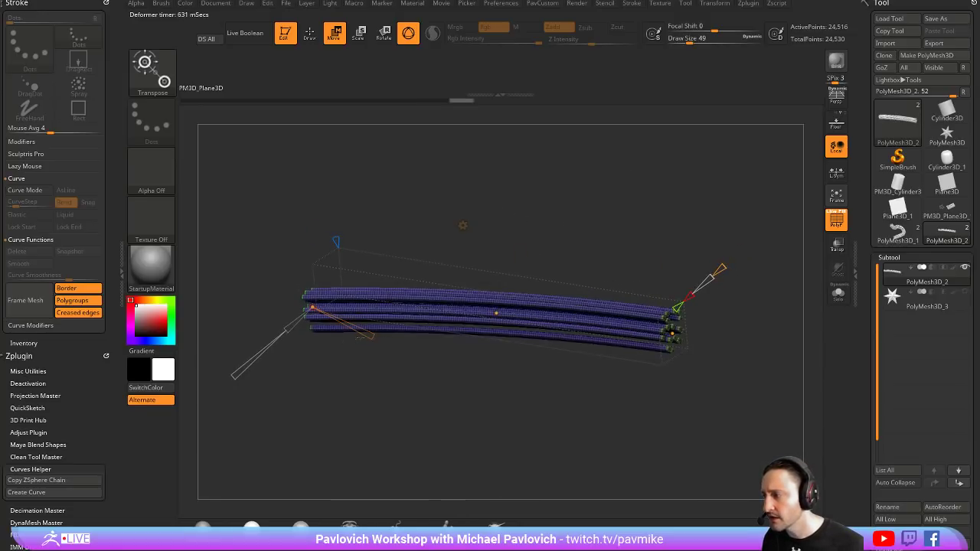
left_click(372, 335)
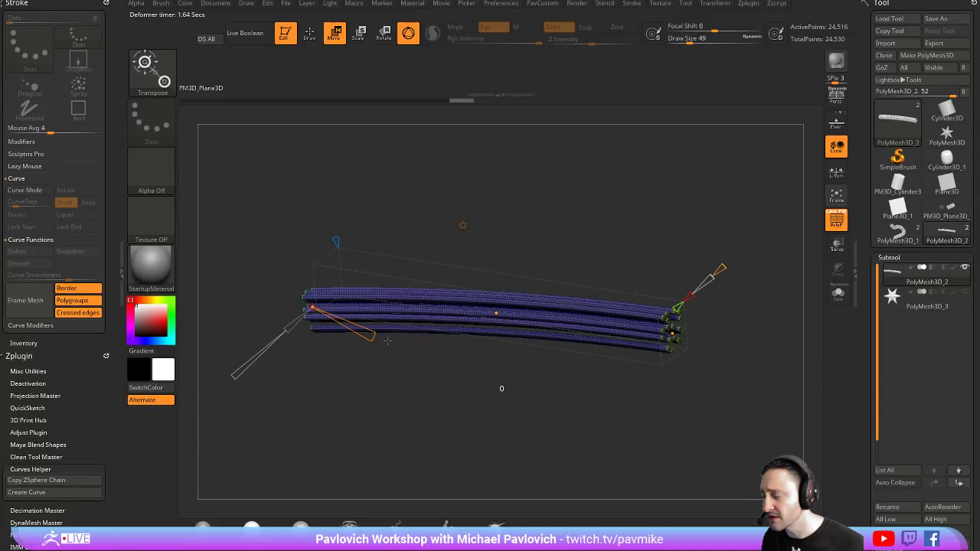
left_click_drag(387, 340, 391, 344)
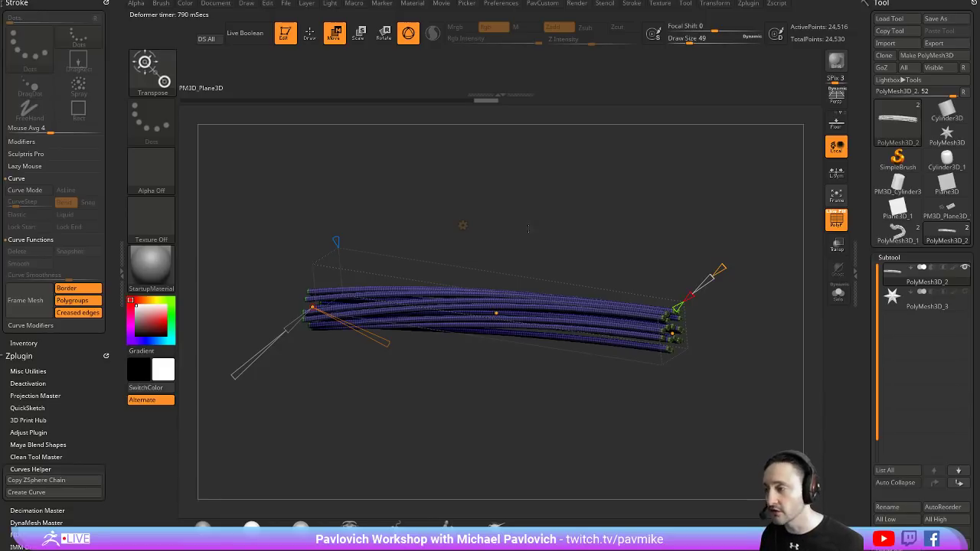
key("ctrl+z")
key("ctrl+z")
key("ctrl+z")
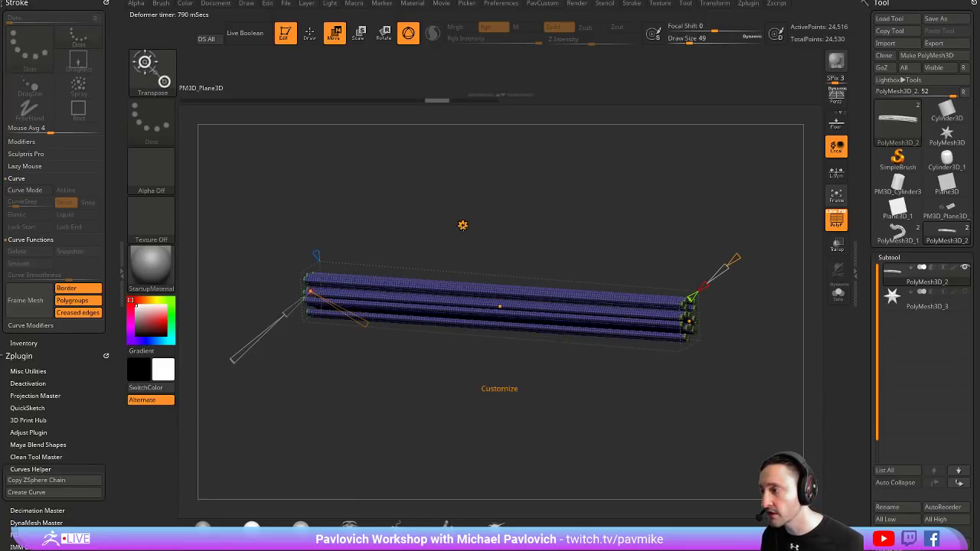
left_click(462, 224)
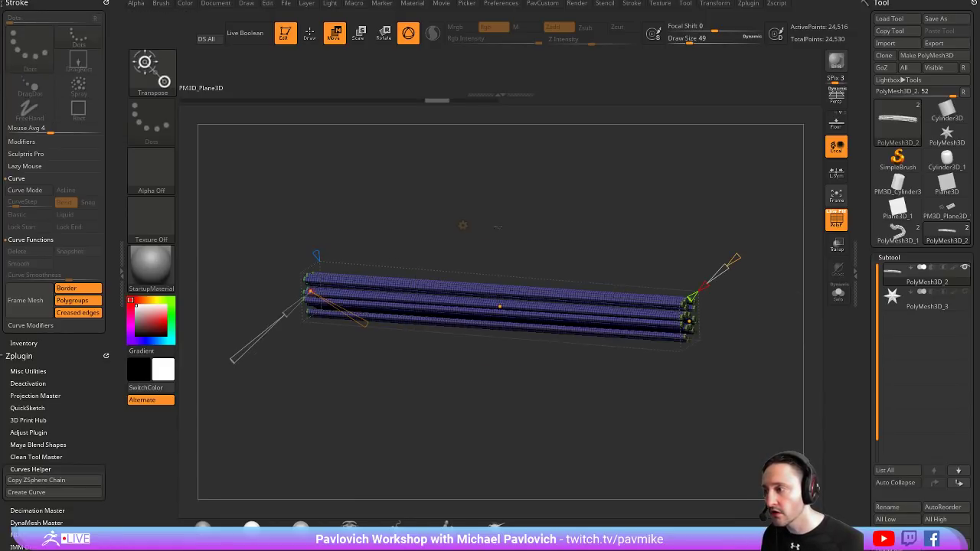
left_click(463, 224)
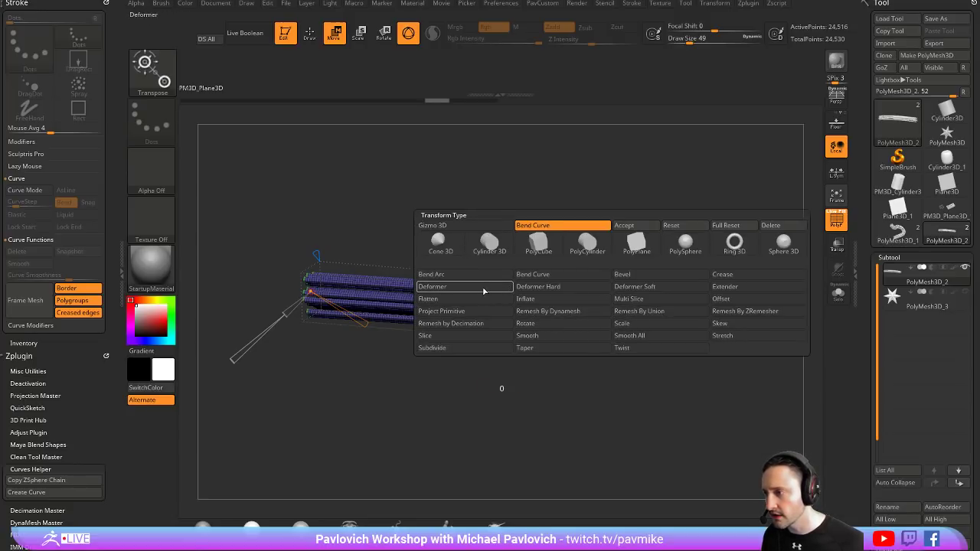
Step: Switch the deformer to Twist, twist the bundle ends to -180, and accept it
left_click(624, 347)
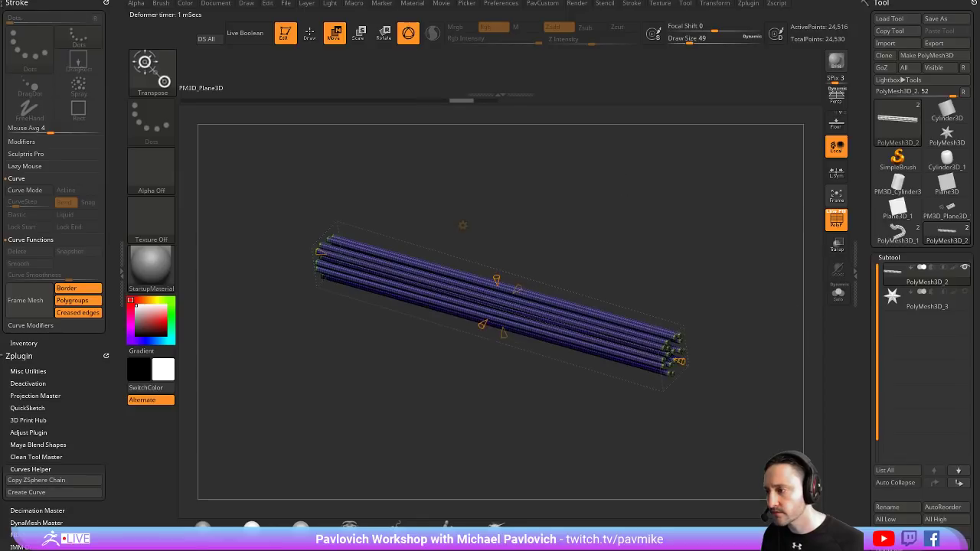
mouse_move(519, 288)
left_mouse_down()
mouse_move(555, 260)
mouse_move(505, 297)
left_mouse_up()
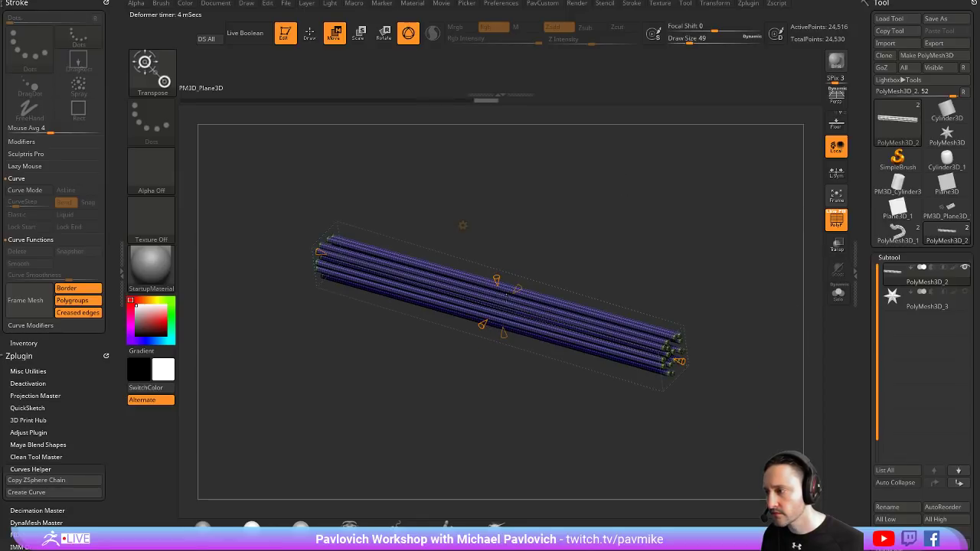
left_click_drag(680, 360, 733, 375)
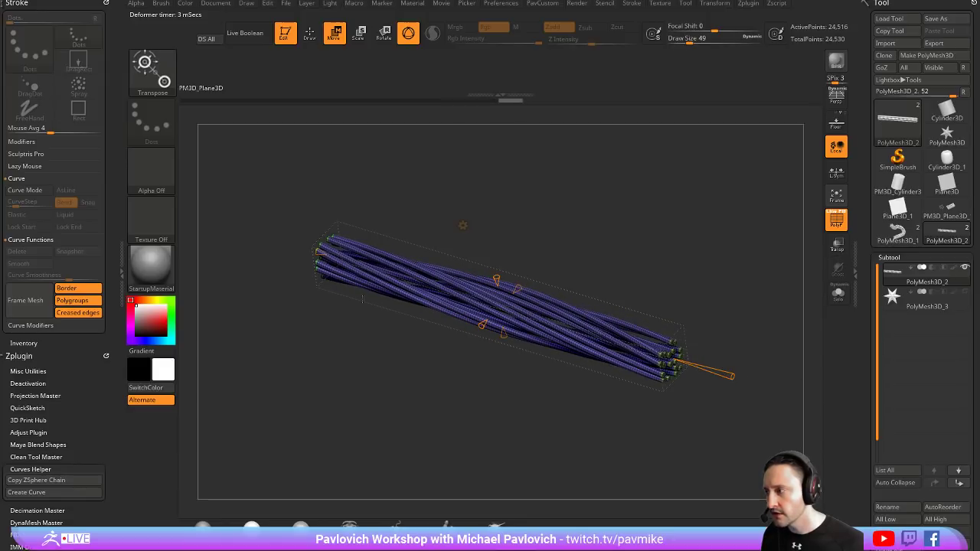
left_click_drag(319, 251, 387, 271)
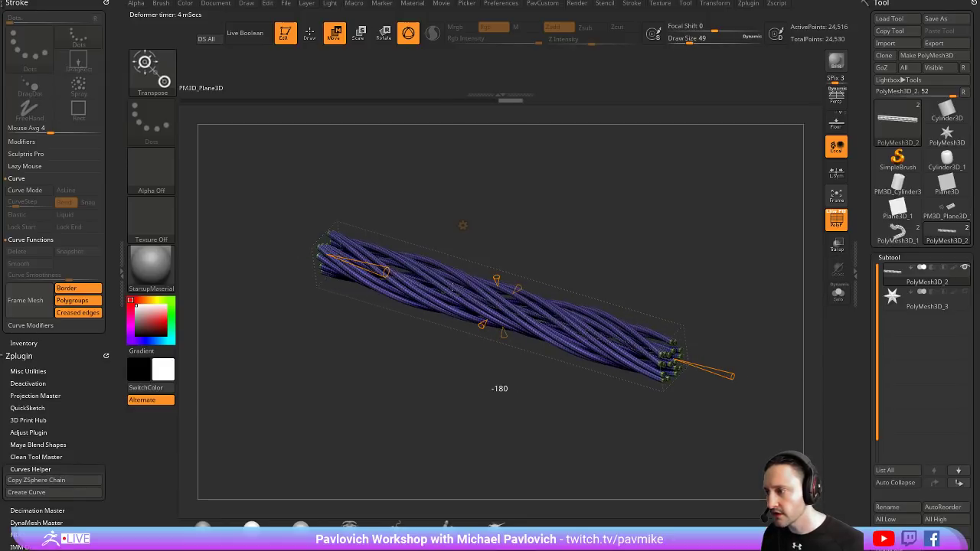
left_click(462, 225)
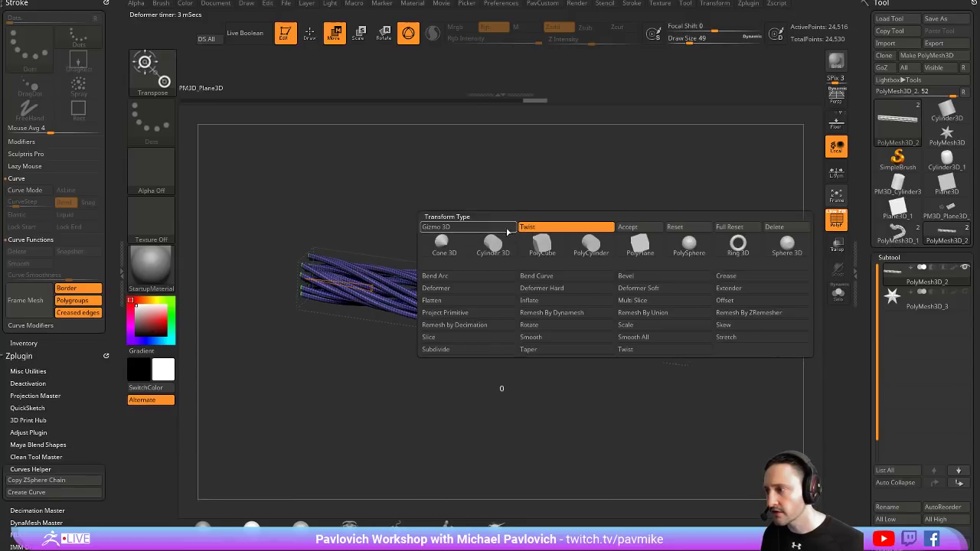
left_click(627, 226)
Step: Run Auto Groups so each twisted strand gets its own polygroup colour
key("q")
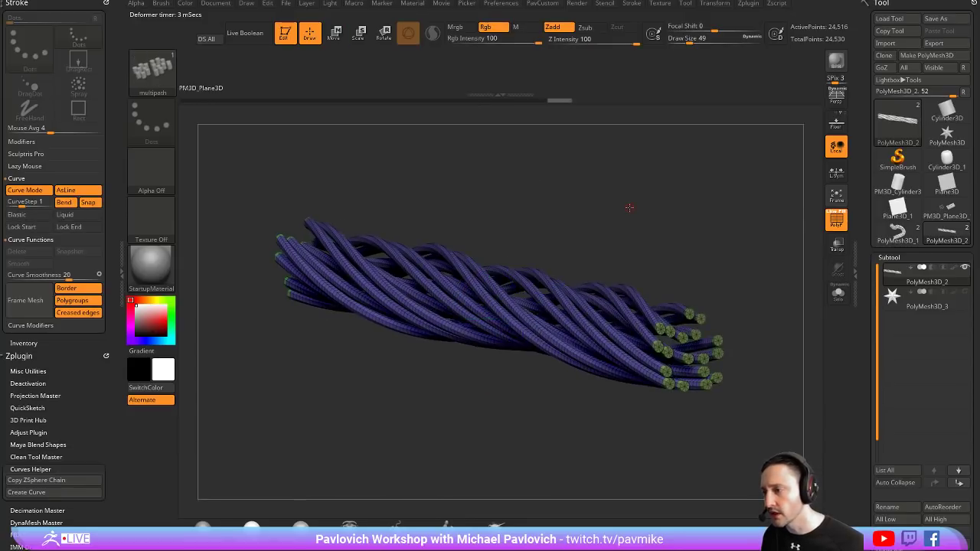
left_click_drag(666, 181, 700, 189)
key("space")
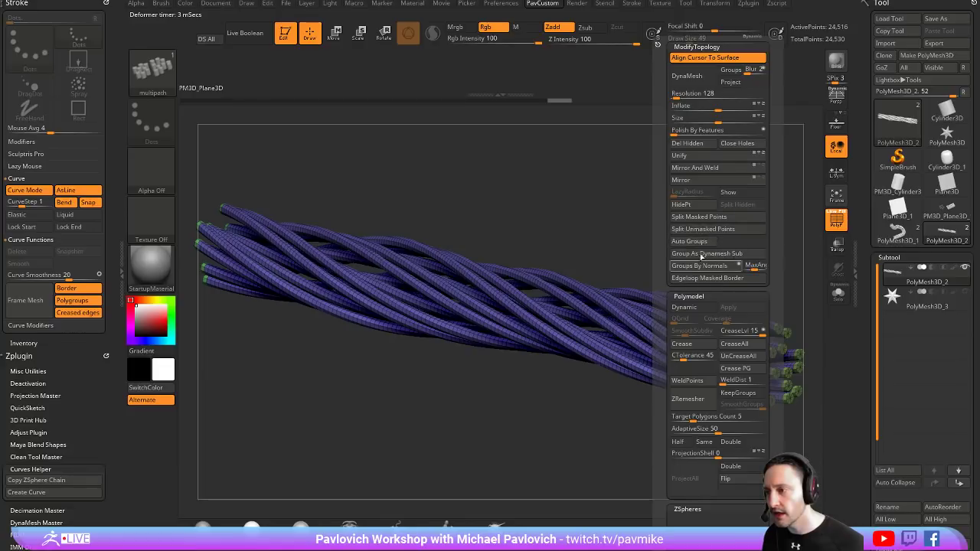
left_click(690, 241)
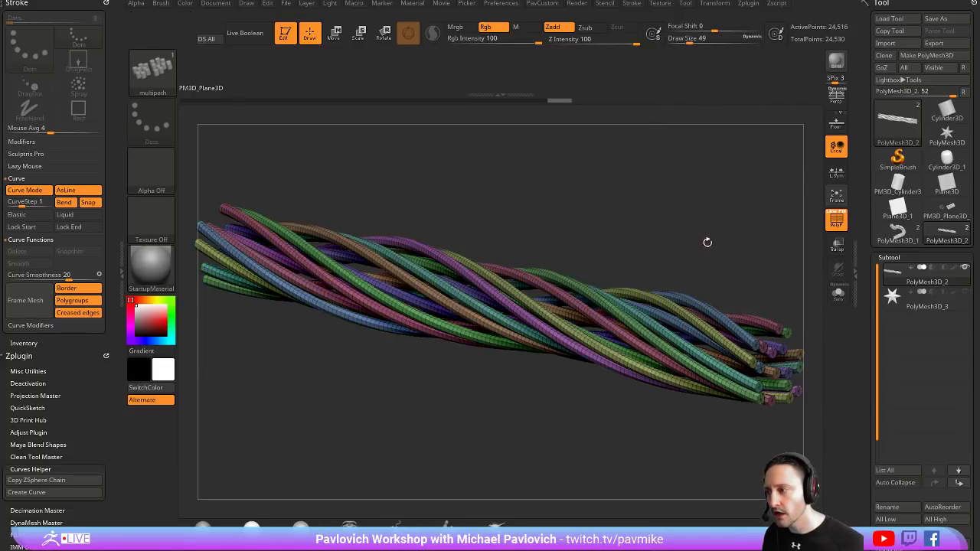
Step: Crease the edges along the polygroup borders under Polymodel
left_click_drag(709, 243, 532, 357)
key("space")
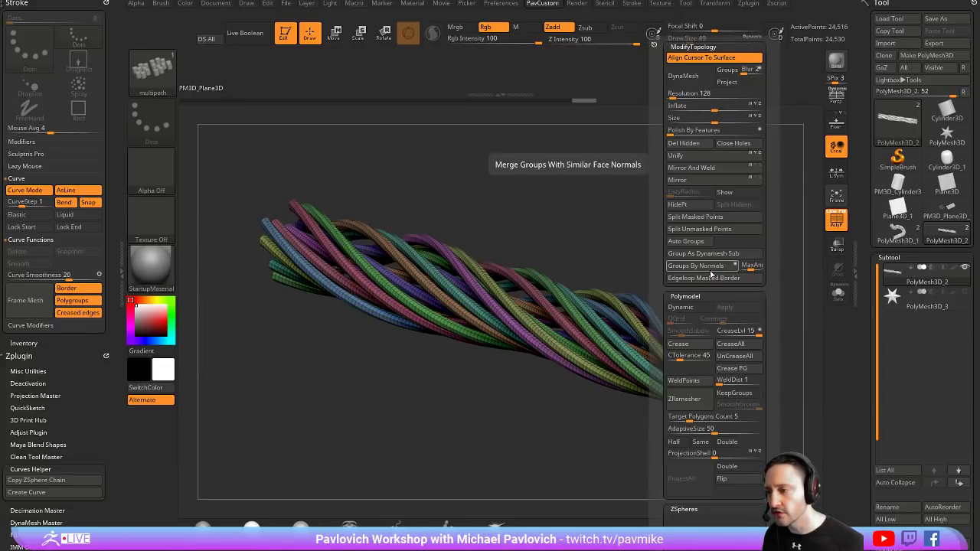
left_click(684, 344)
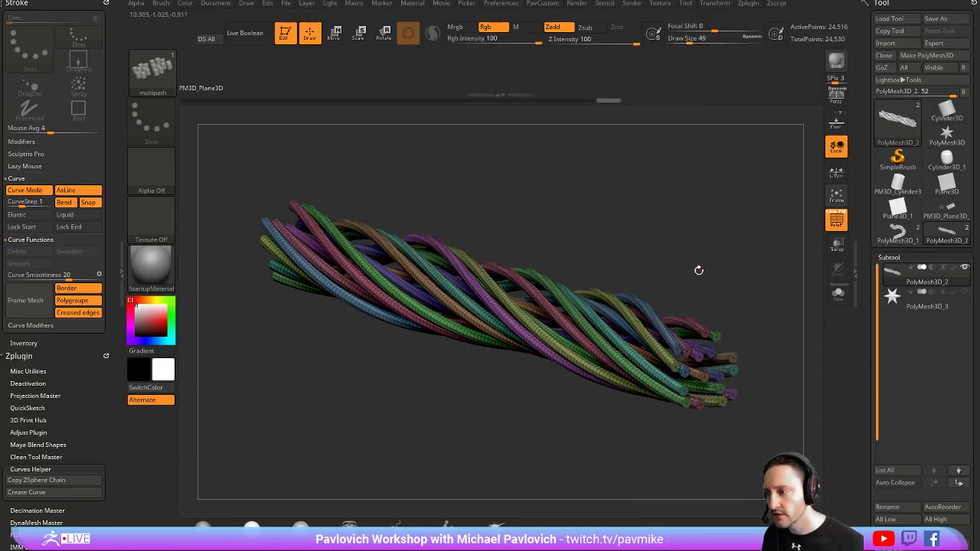
key("space")
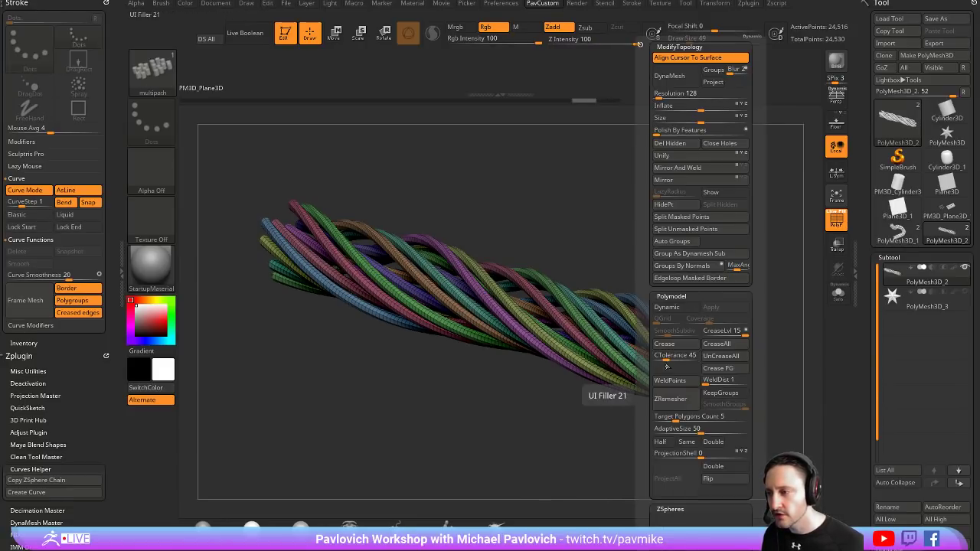
Step: Frame the twisted rope and turn off PolyF so it shows plain grey
left_click_drag(608, 344, 536, 352)
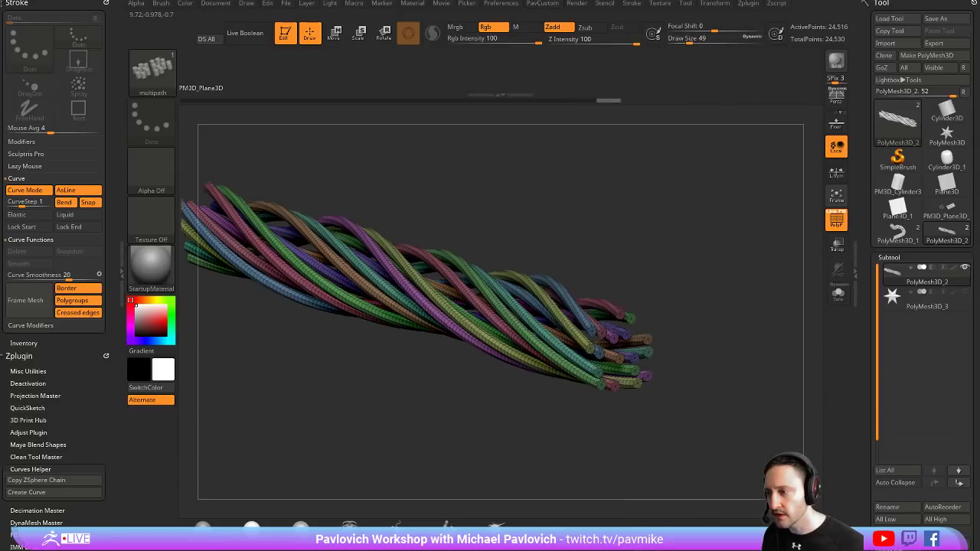
key("f")
left_click_drag(770, 224, 712, 232)
key("shift+f")
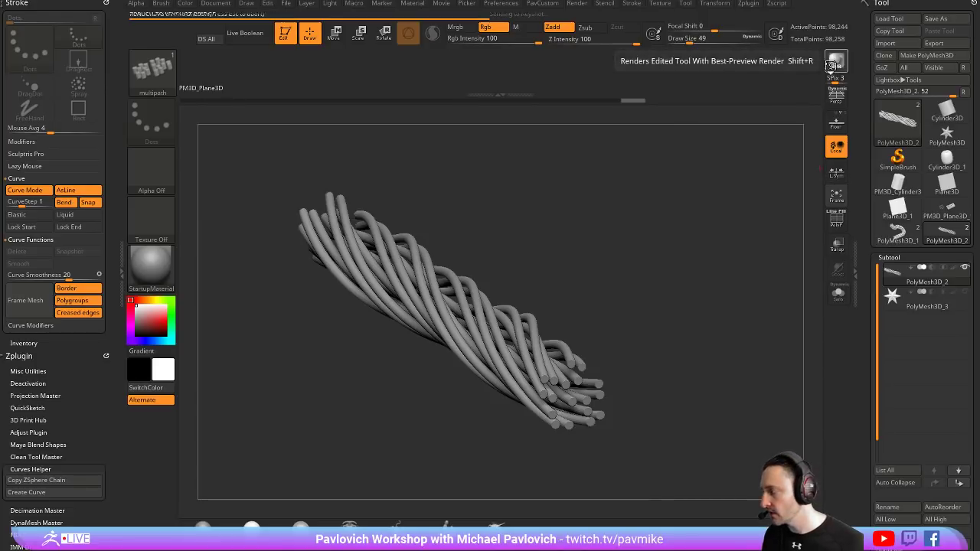
Step: In KeyShot, collapse the PolyMesh group and isolate the grey cable, then return to ZBrush
key("alt+Tab")
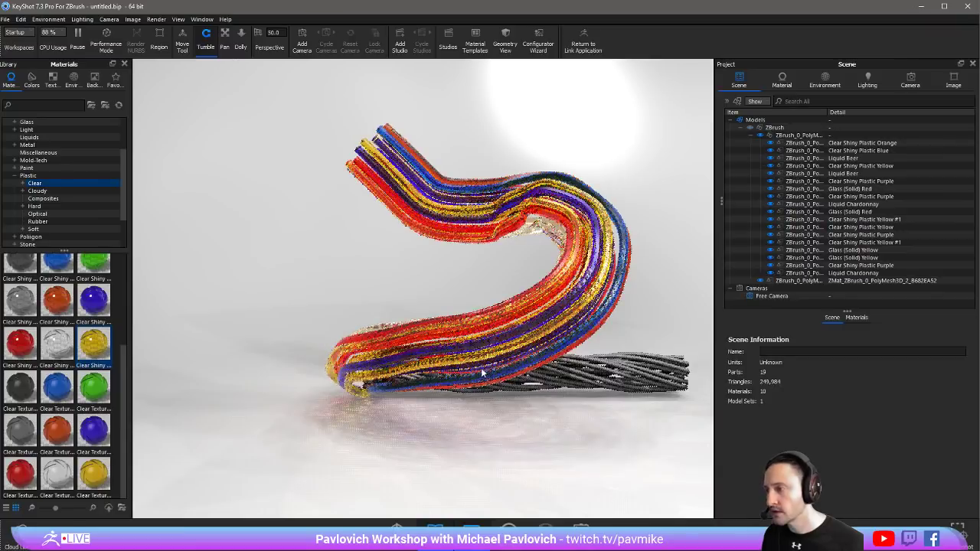
left_click_drag(482, 372, 515, 288)
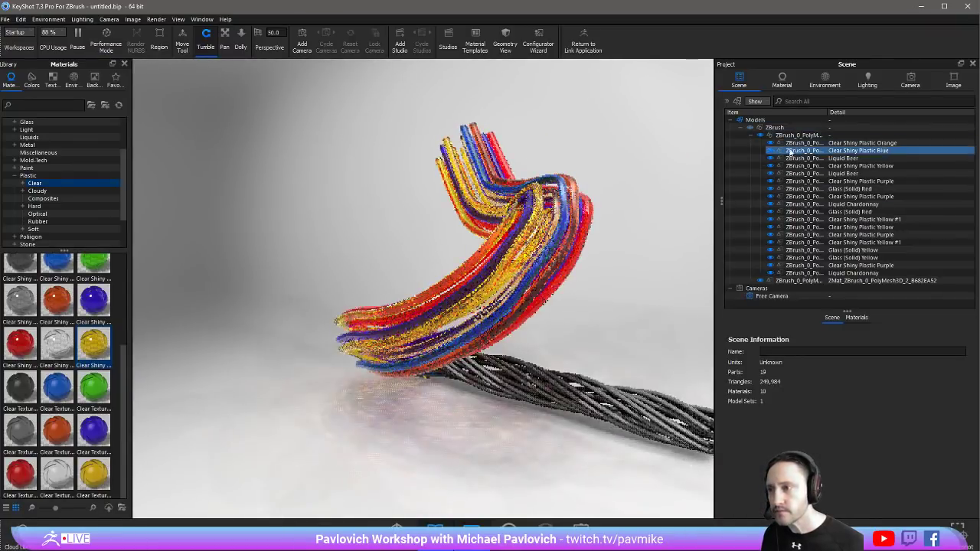
left_click(759, 135)
left_click(790, 144)
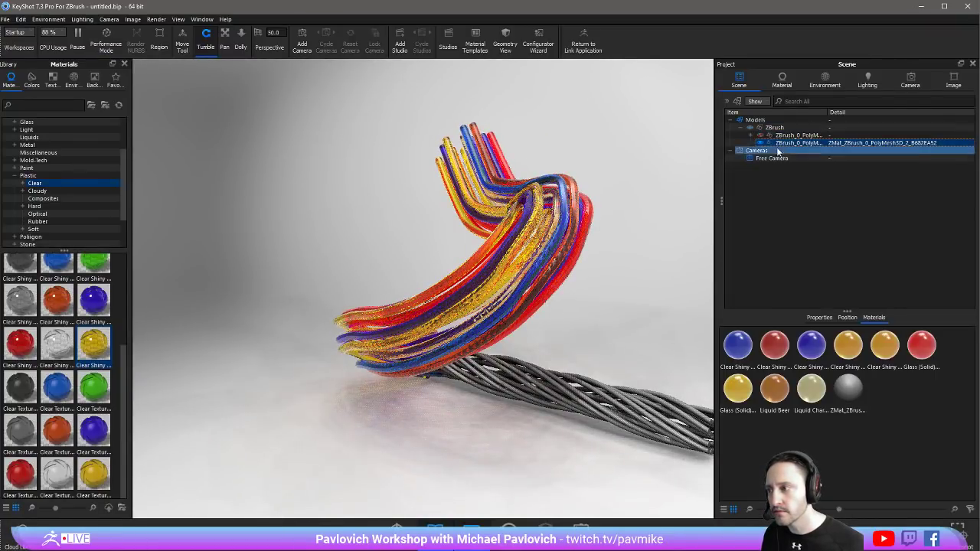
left_click(760, 135)
left_click_drag(608, 241, 490, 353)
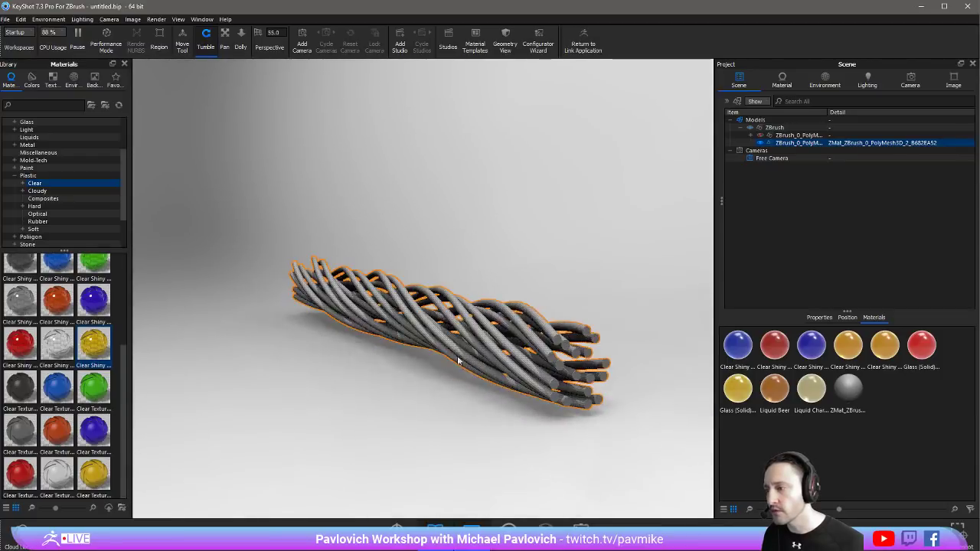
left_click_drag(531, 295, 225, 90)
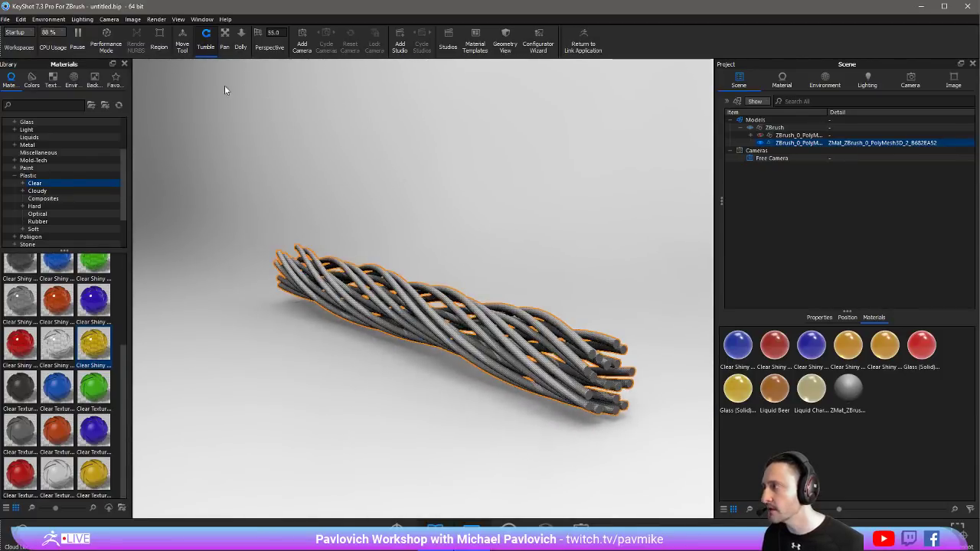
key("alt+Tab")
left_click_drag(648, 284, 853, 279)
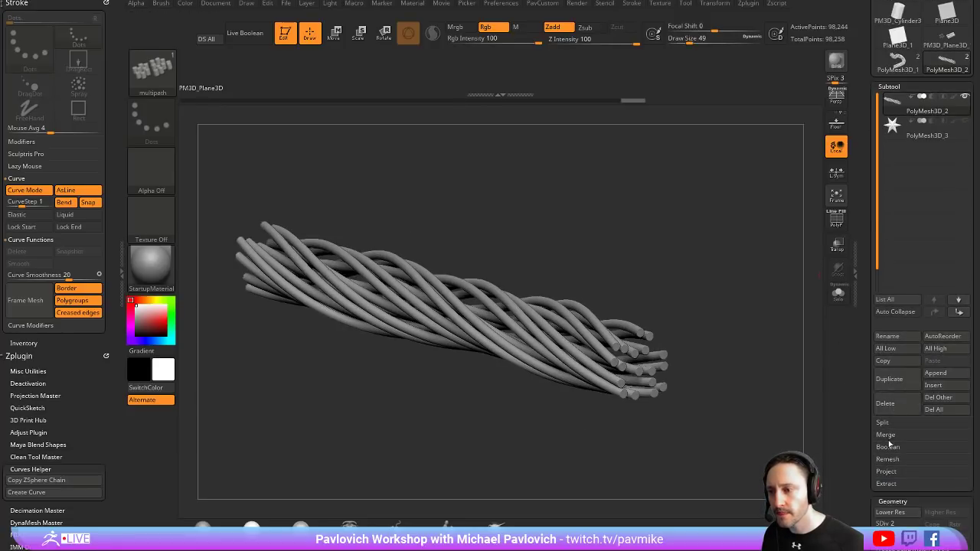
Step: Turn polygroup colours back on and rotate the rope to a long diagonal view
left_click(836, 220)
left_click_drag(765, 226, 698, 253)
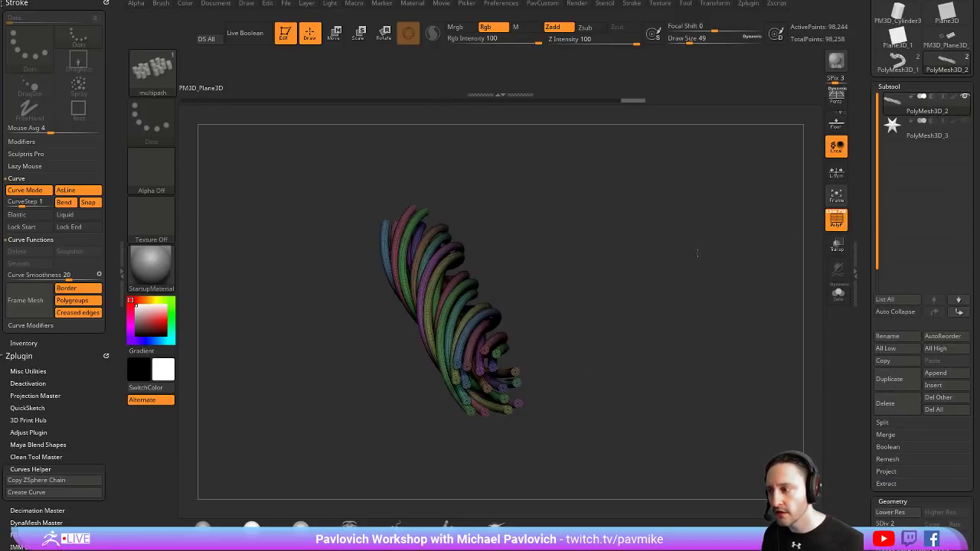
left_click_drag(565, 338, 689, 360)
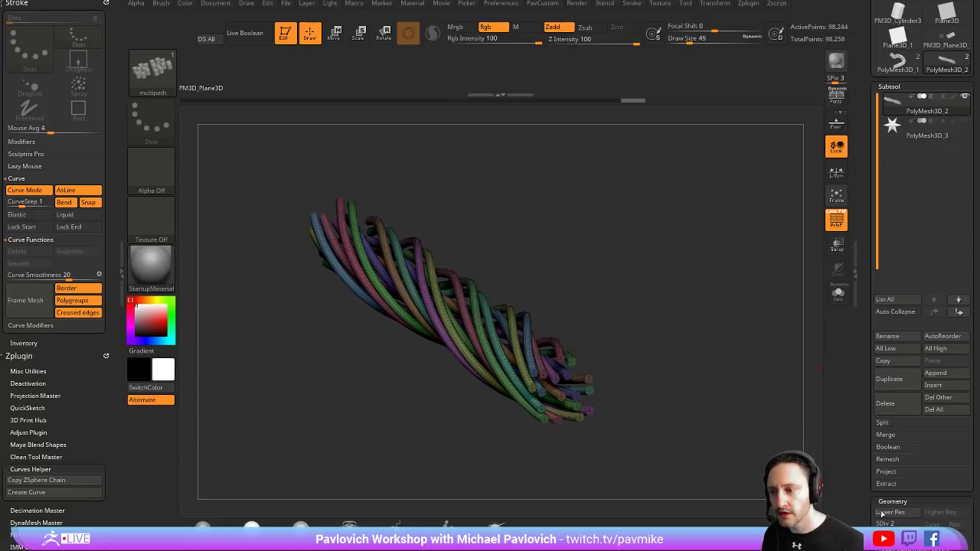
left_click_drag(873, 519, 874, 406)
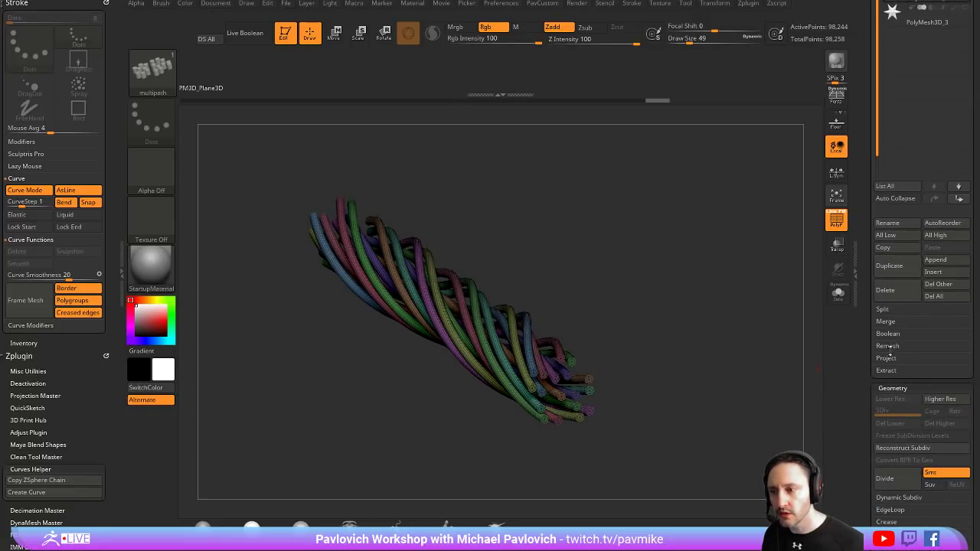
key("shift")
Step: Split the rope into strand subtools with Split To Parts and select PolyMesh3D_2
left_click(888, 310)
left_click(945, 321)
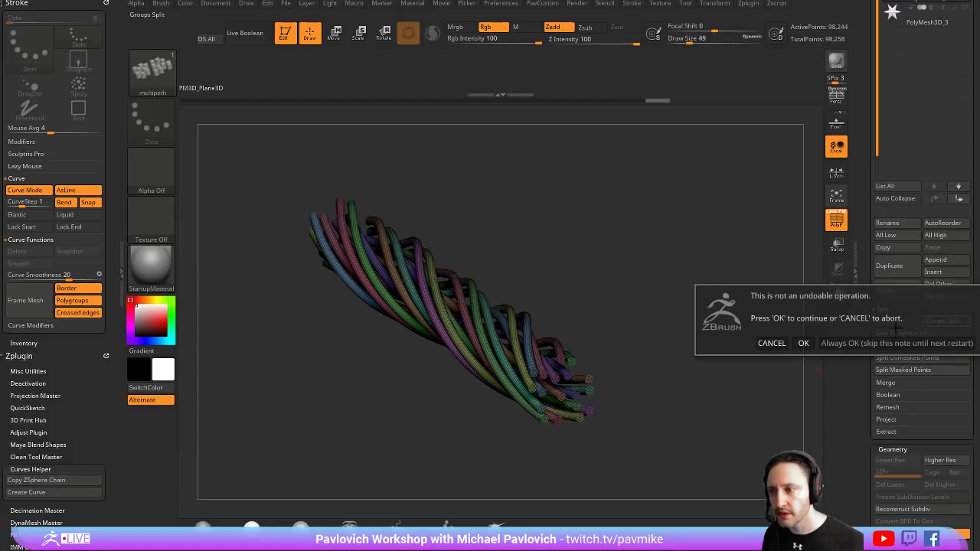
left_click(804, 343)
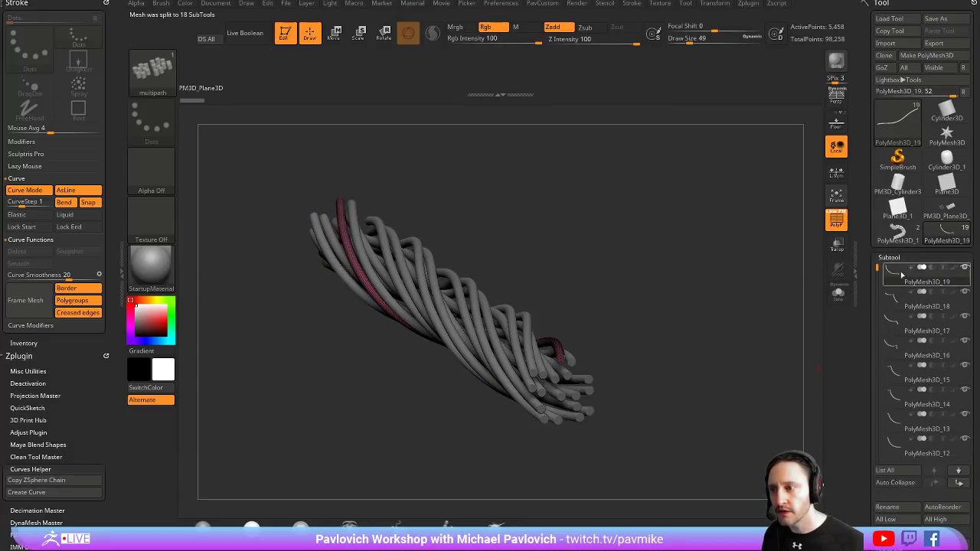
scroll(940, 361, "down", 10)
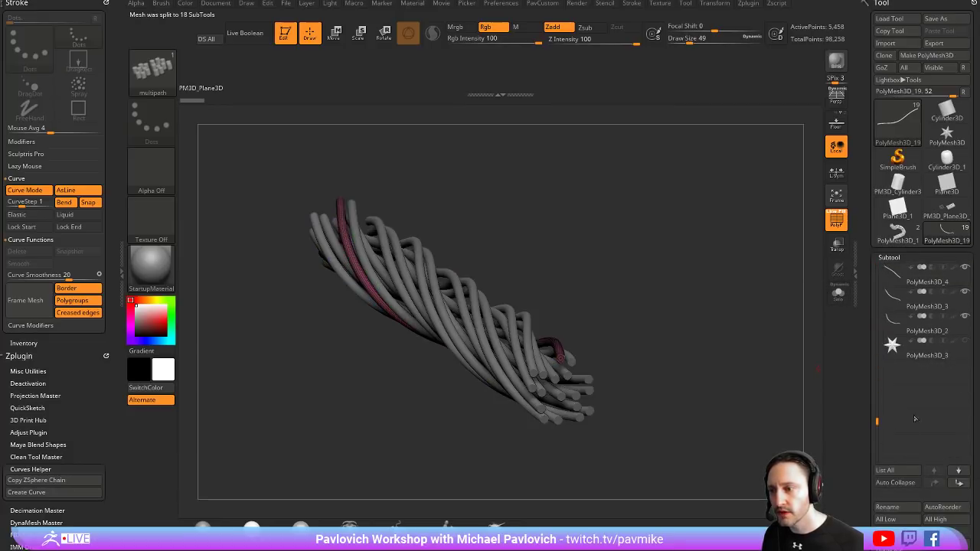
left_click(936, 325)
left_click_drag(875, 401, 875, 290)
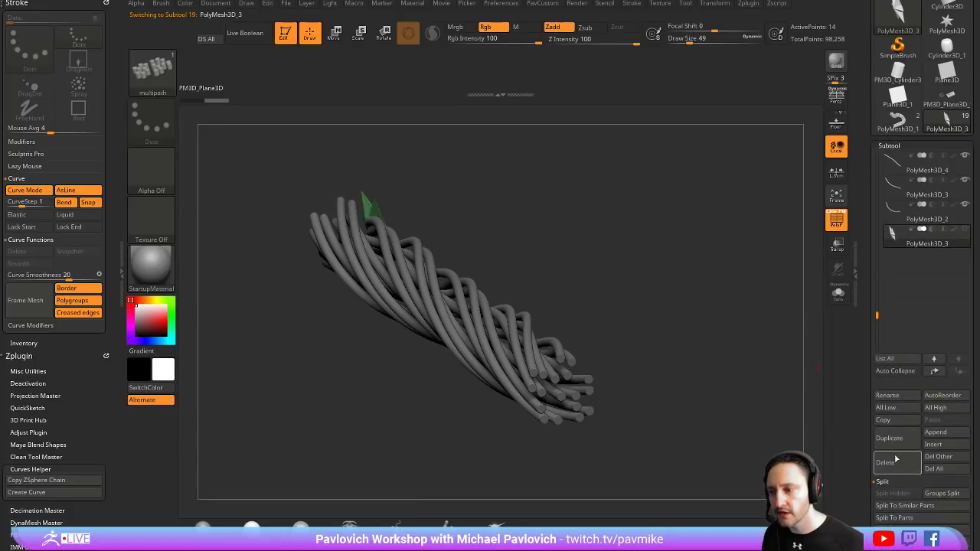
scroll(875, 289, "up", 3)
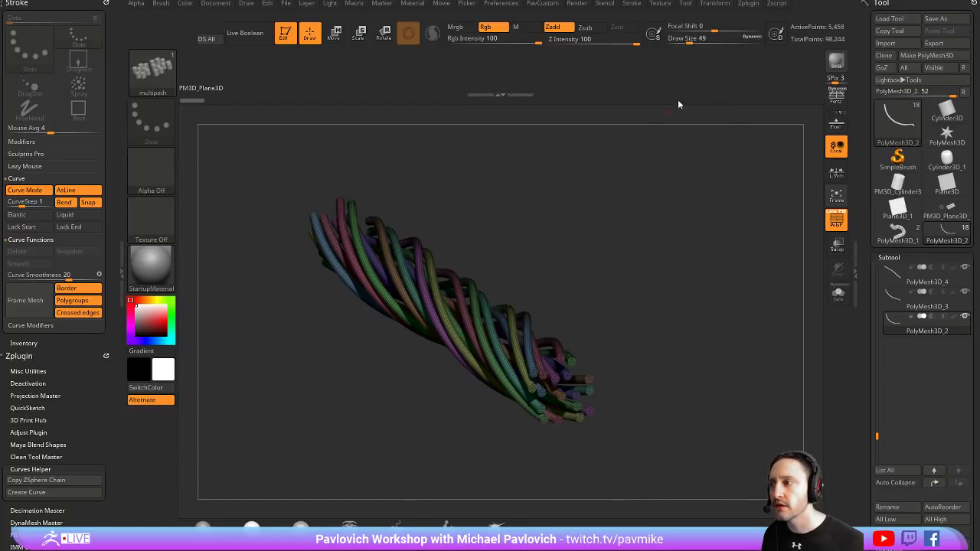
Step: Bridge the braided tubes from ZBrush into KeyShot through the External Renderer's Keyshot option
left_click(577, 3)
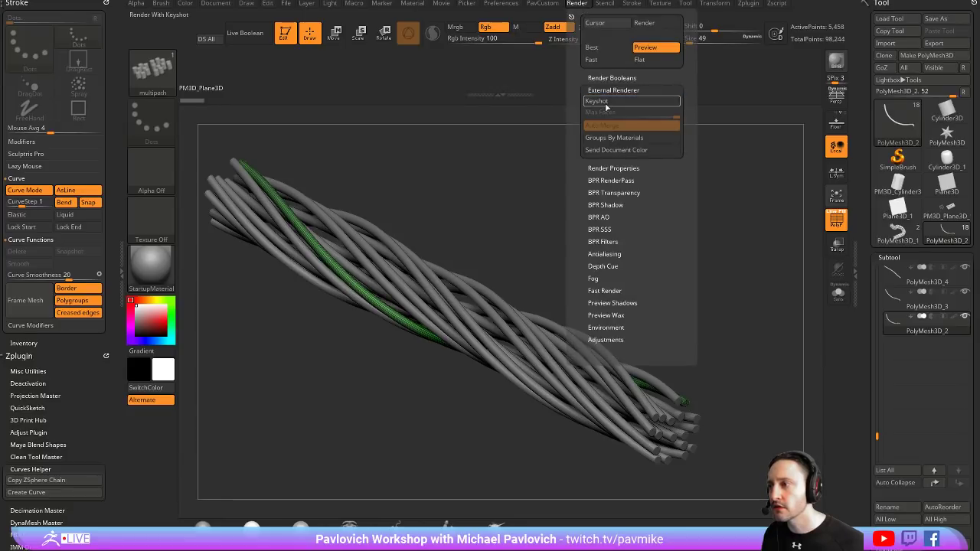
left_click(607, 103)
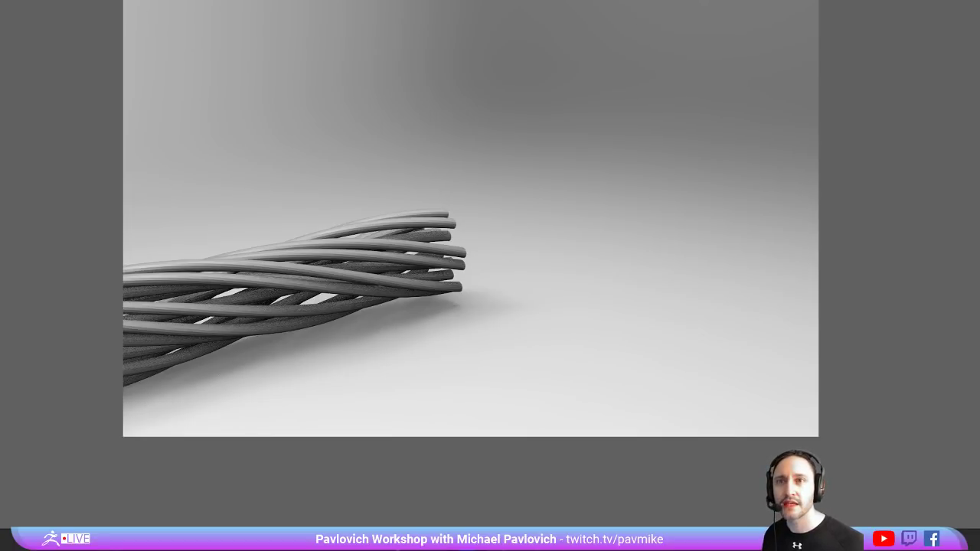
Step: Leave presentation mode, tilt the rope to a lower centred view, and bring up Task Manager
key("shift+f")
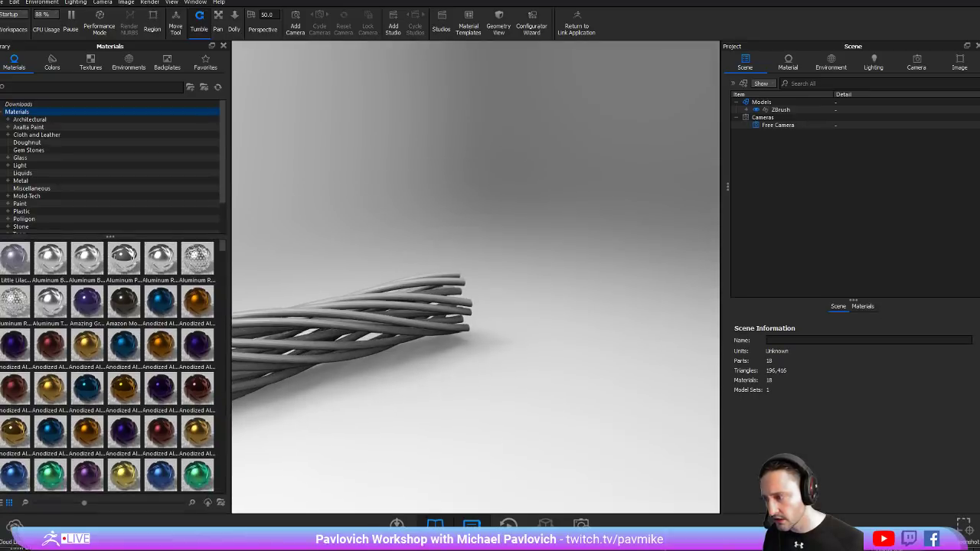
left_click_drag(529, 383, 533, 359)
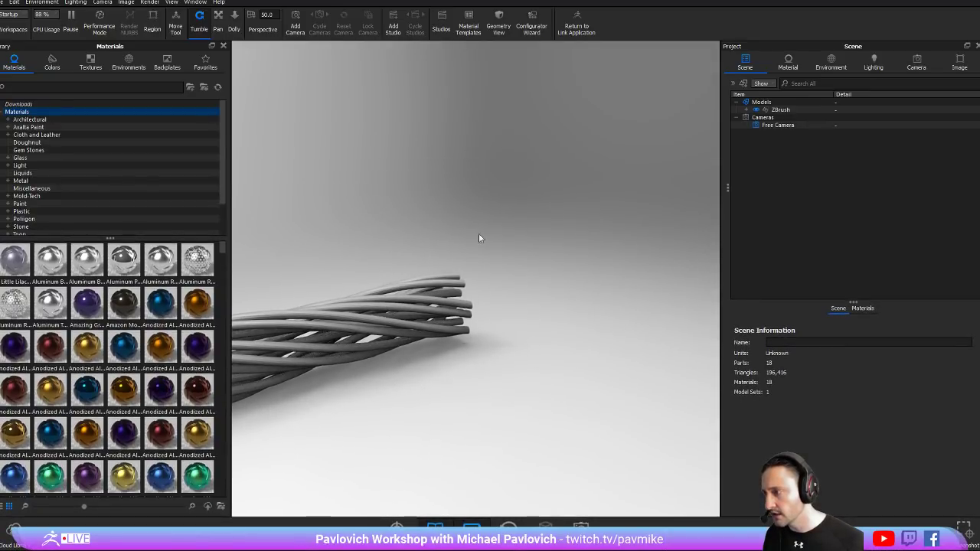
left_click_drag(357, 229, 582, 219)
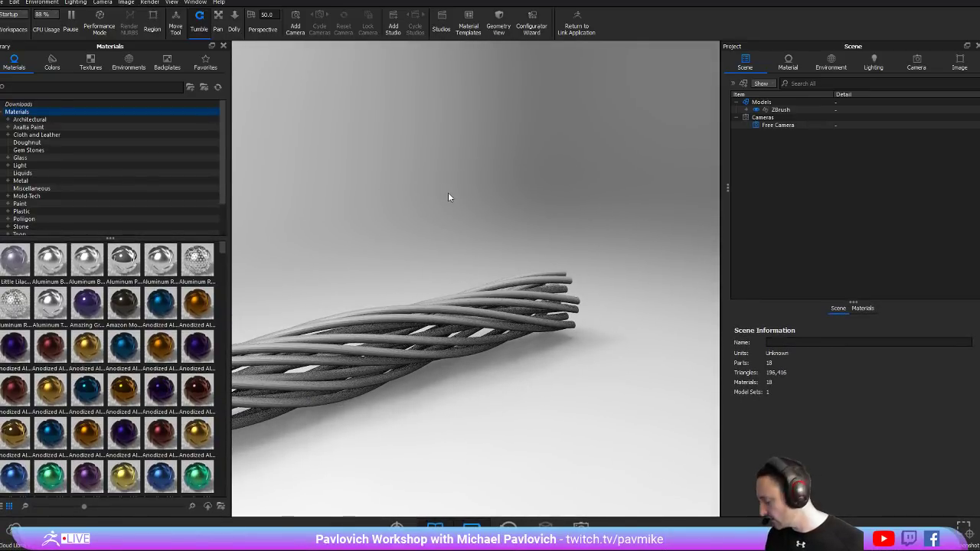
key("ctrl+shift+Escape")
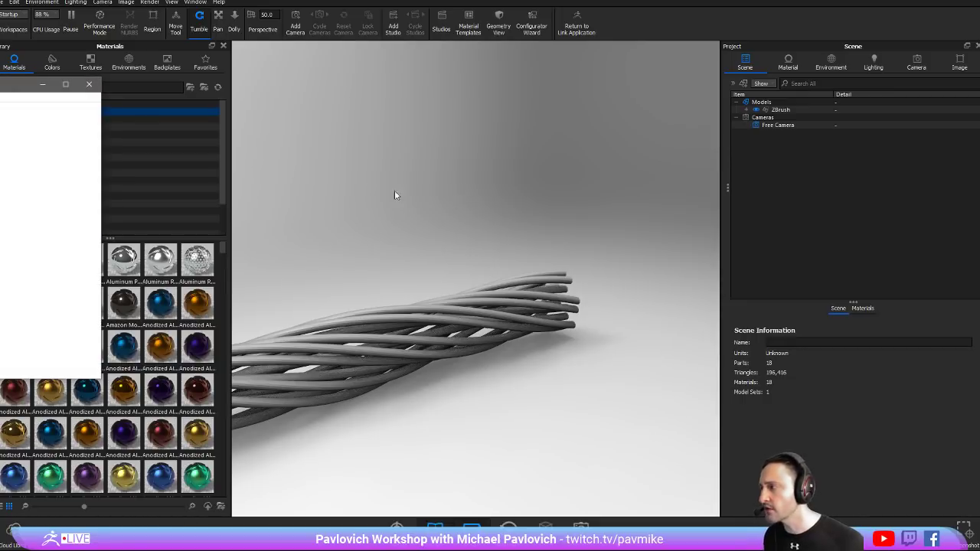
Step: Review CPU load across the 64 logical processors in Task Manager's Performance tab, then close it
left_click_drag(11, 90, 531, 123)
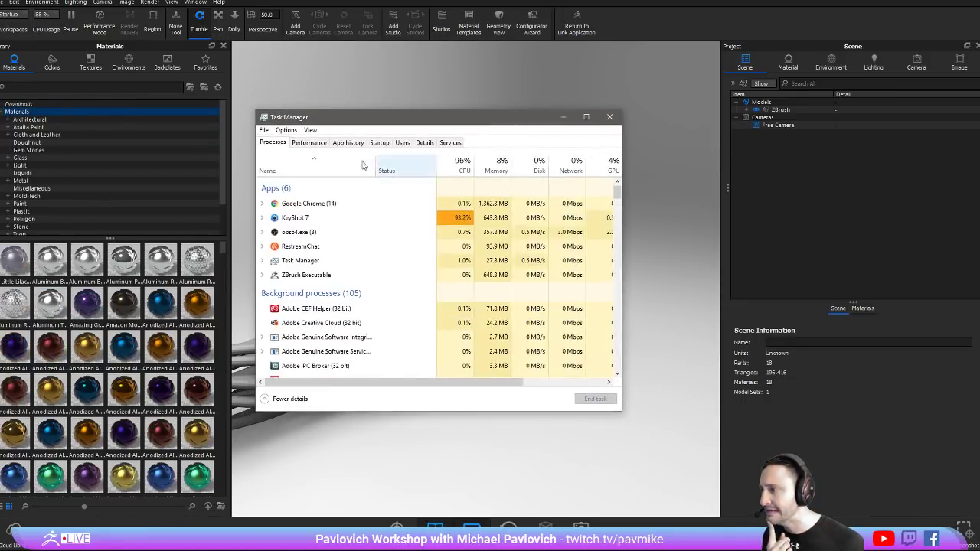
left_click(309, 142)
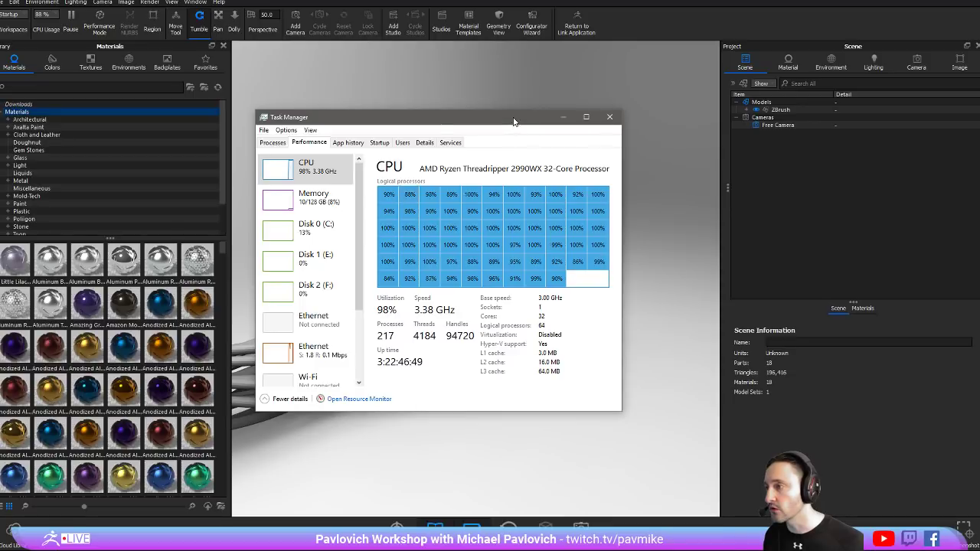
left_click(429, 196)
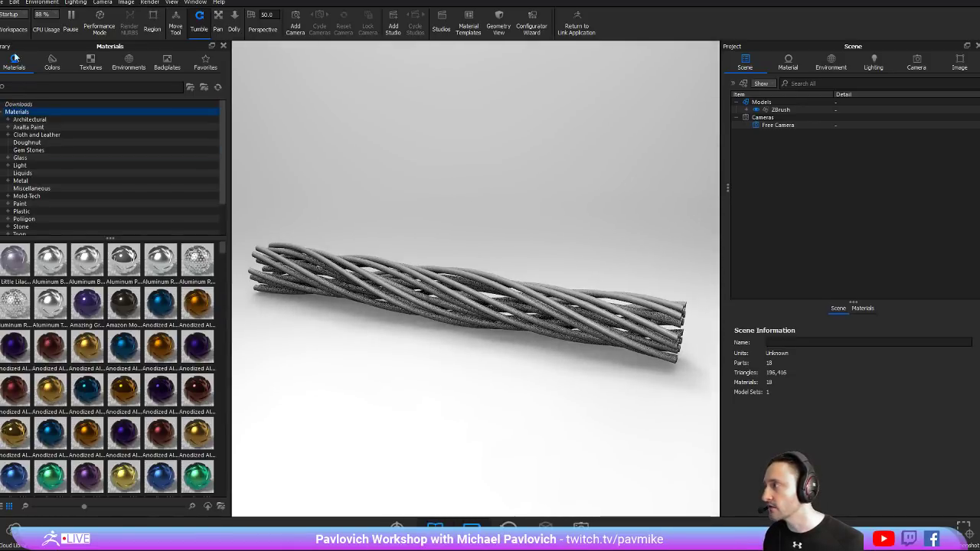
Step: Set KeyShot's CPU usage to 97 % - 62 Cores and tumble the rope to a new angle
left_click(42, 14)
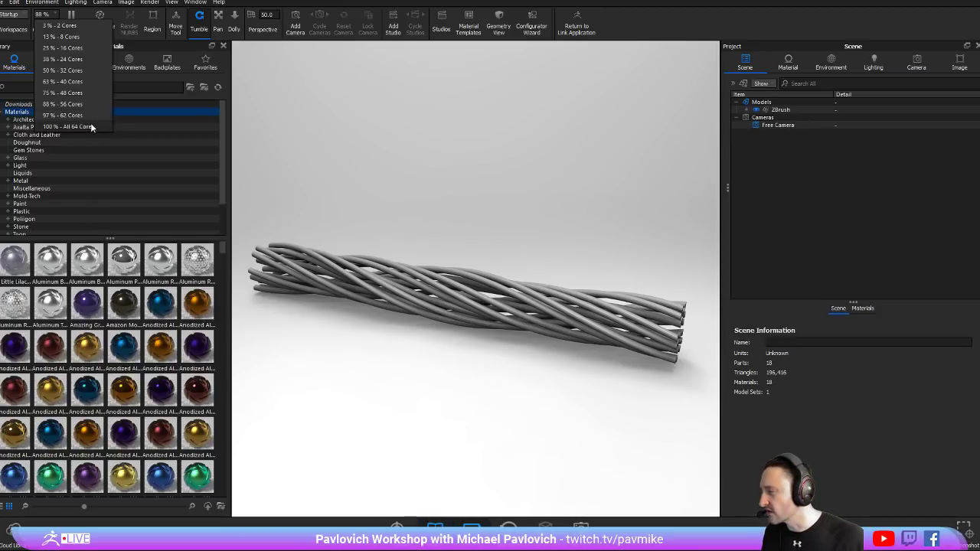
left_click(87, 115)
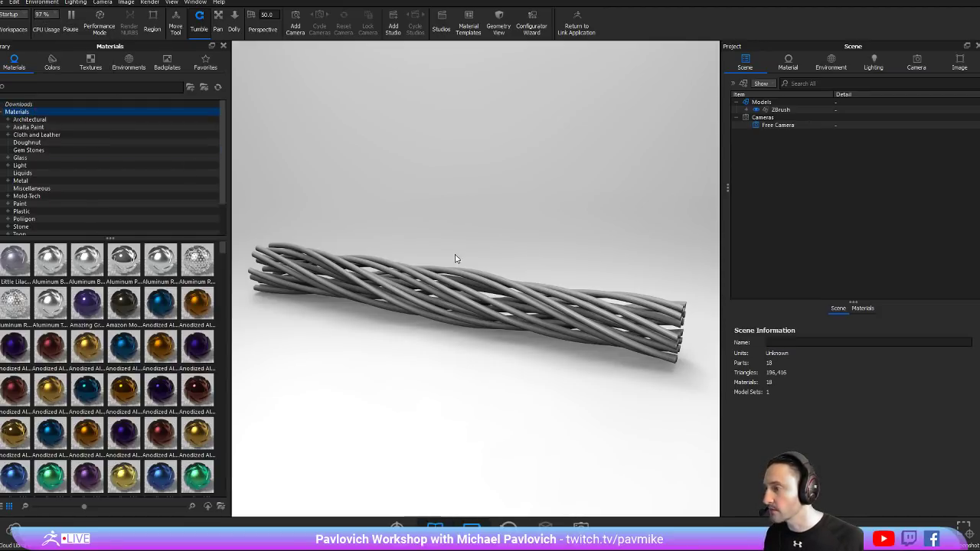
left_click_drag(455, 258, 608, 269)
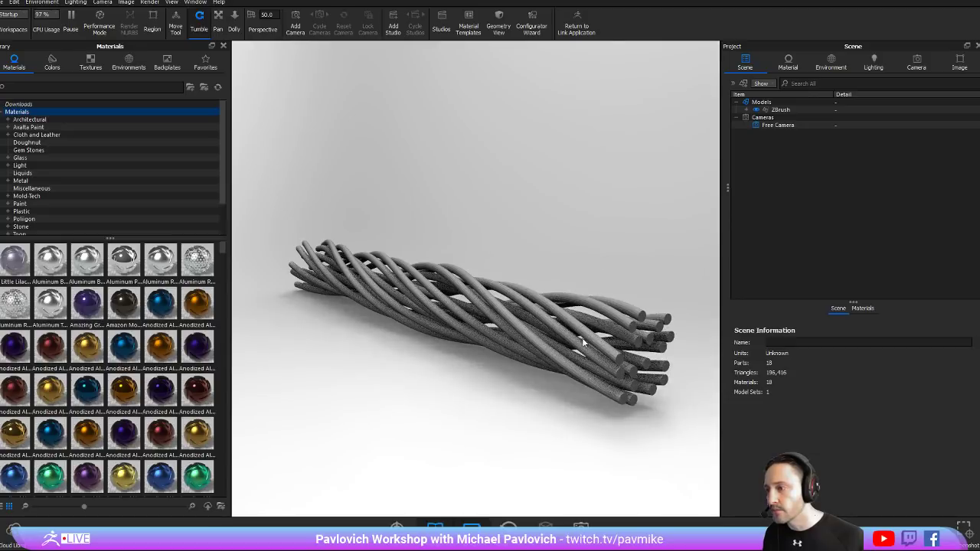
Step: In Edit Geometry's Geometry View, select the ZBrush_0_PolyMesh3D_19 strand and confirm with OK
left_click(15, 4)
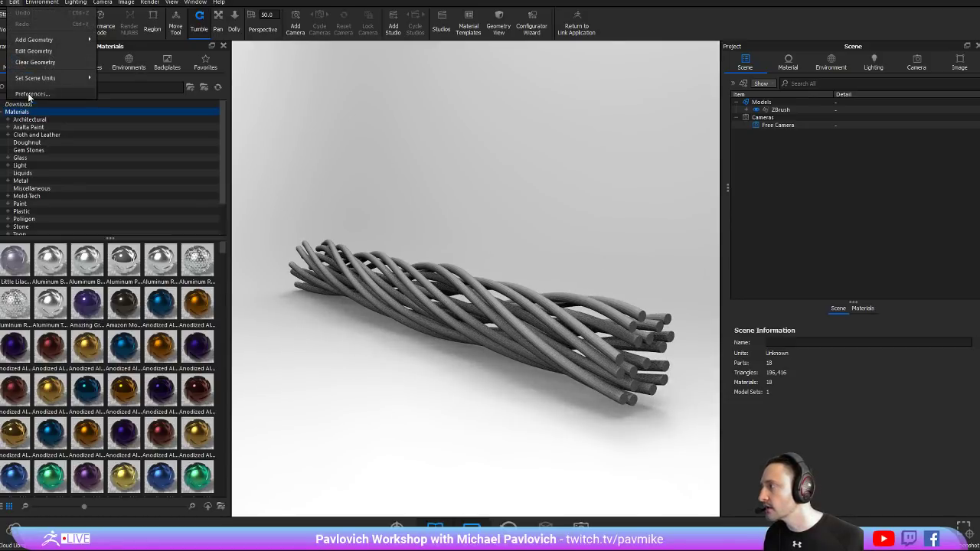
left_click(33, 51)
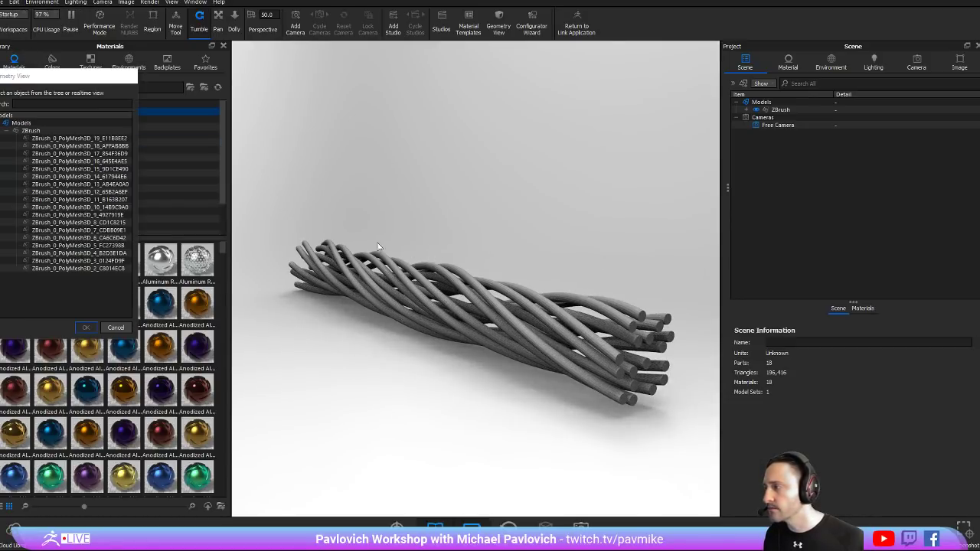
left_click(73, 138)
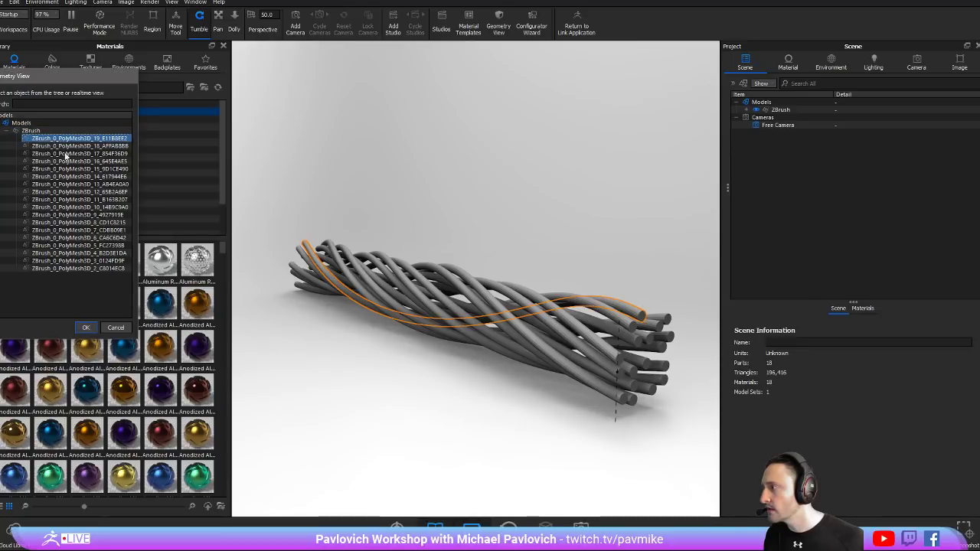
left_click(78, 267)
left_click(77, 139)
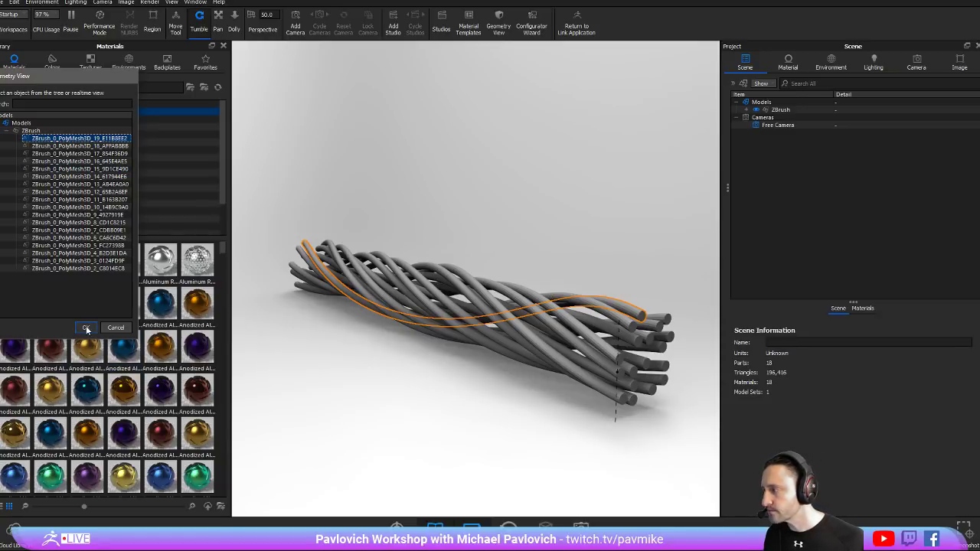
left_click(116, 328)
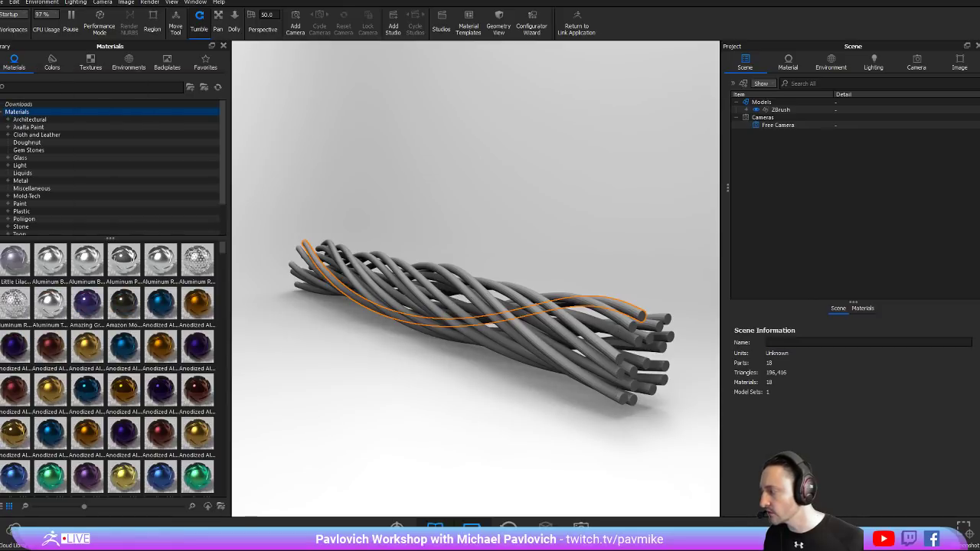
Step: Back in ZBrush, MergeVisible the strand subtools and select the merged PolyMesh3D_2 tool
key("alt+Tab")
left_click_drag(562, 225, 700, 278)
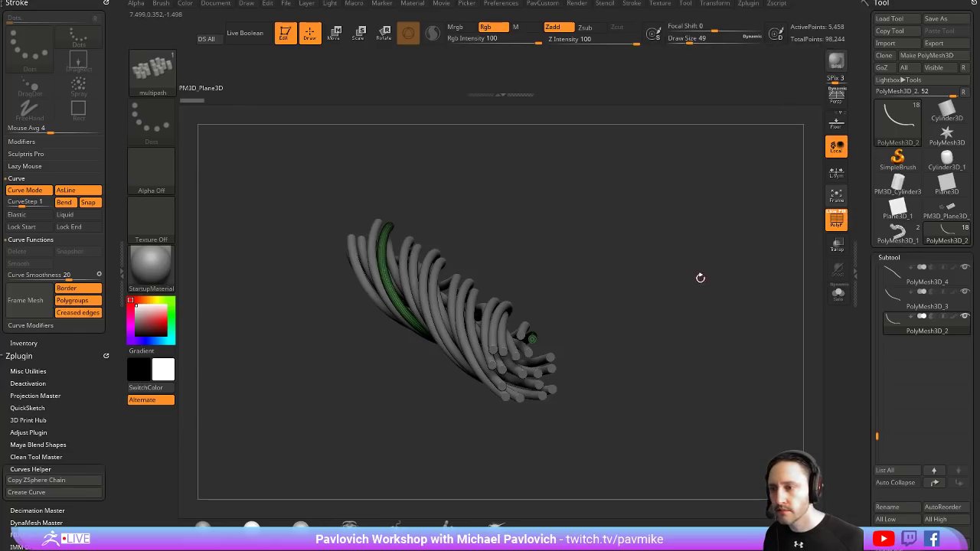
scroll(887, 421, "down", 3)
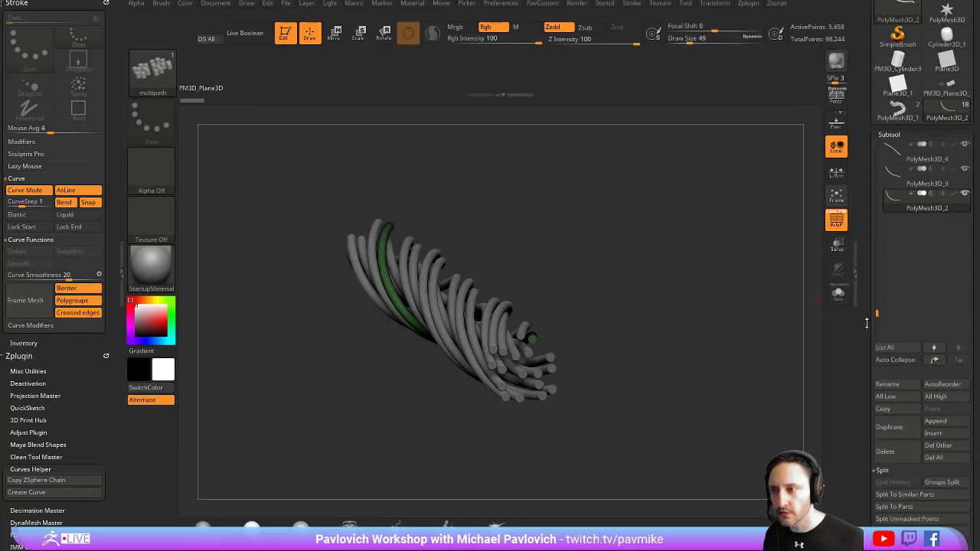
scroll(887, 429, "down", 2)
left_click(886, 514)
left_click(892, 538)
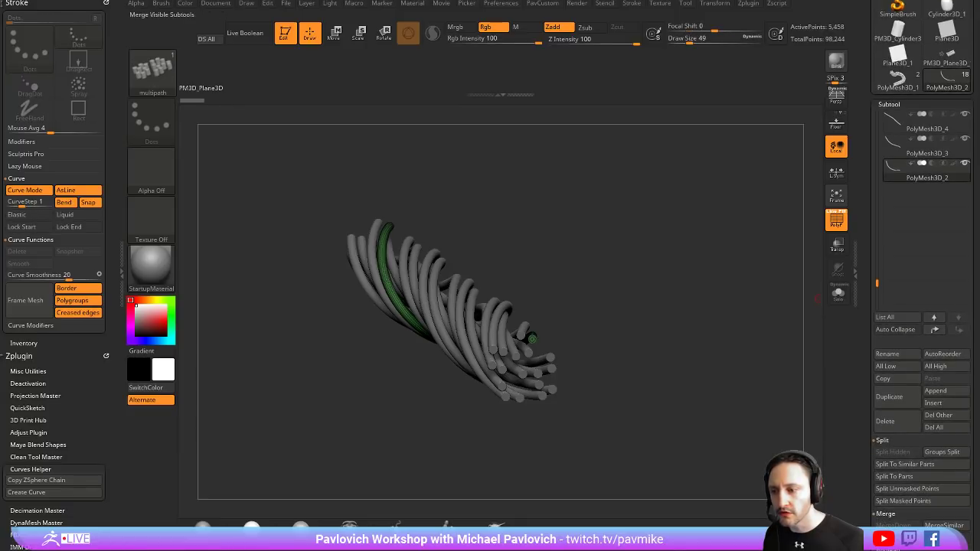
left_click(947, 79)
left_click_drag(652, 196, 548, 177)
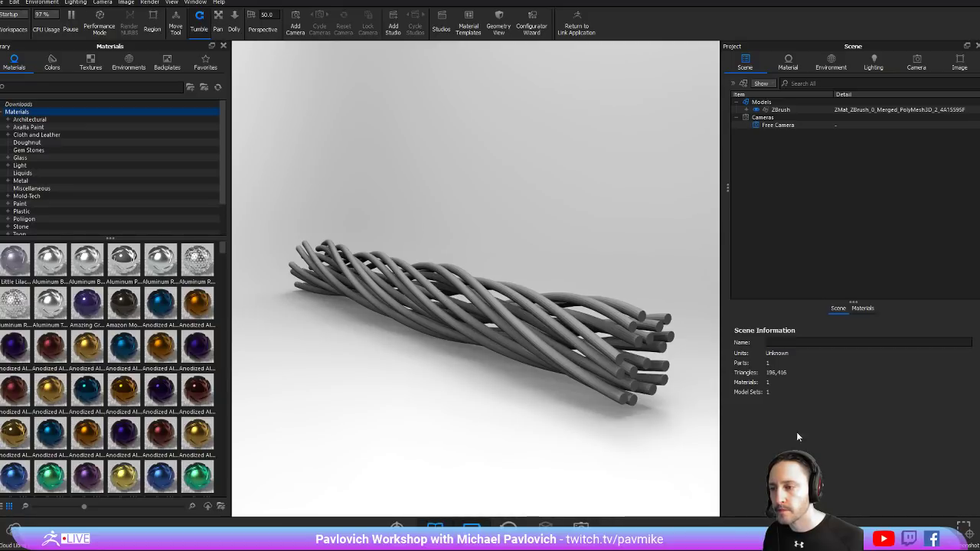
Step: Expand the ZBrush model under Models in the Scene tree and tumble the camera
left_click(778, 125)
left_click_drag(681, 126, 679, 153)
left_click(754, 102)
left_click(746, 110)
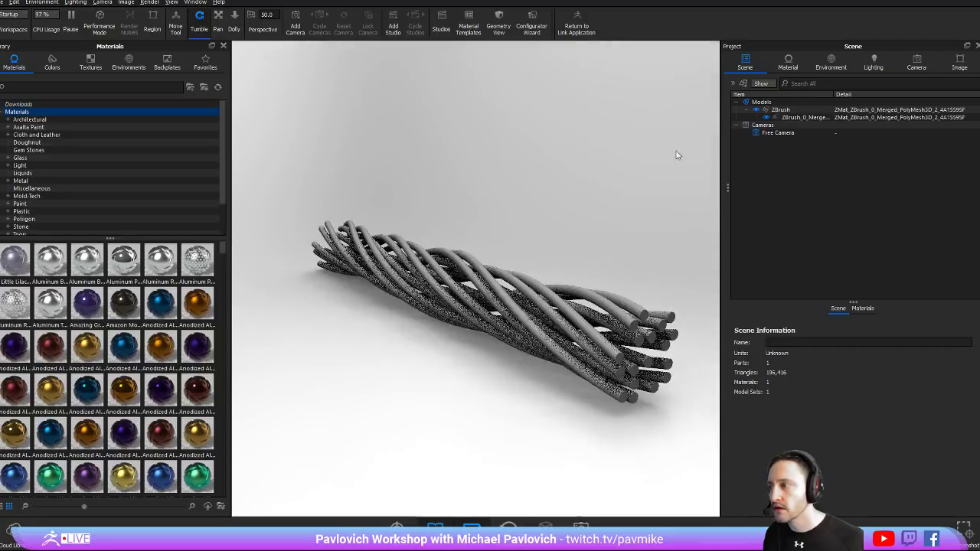
Step: Start a new empty scene, discarding changes to the current one
left_click(4, 3)
left_click(23, 16)
left_click(506, 213)
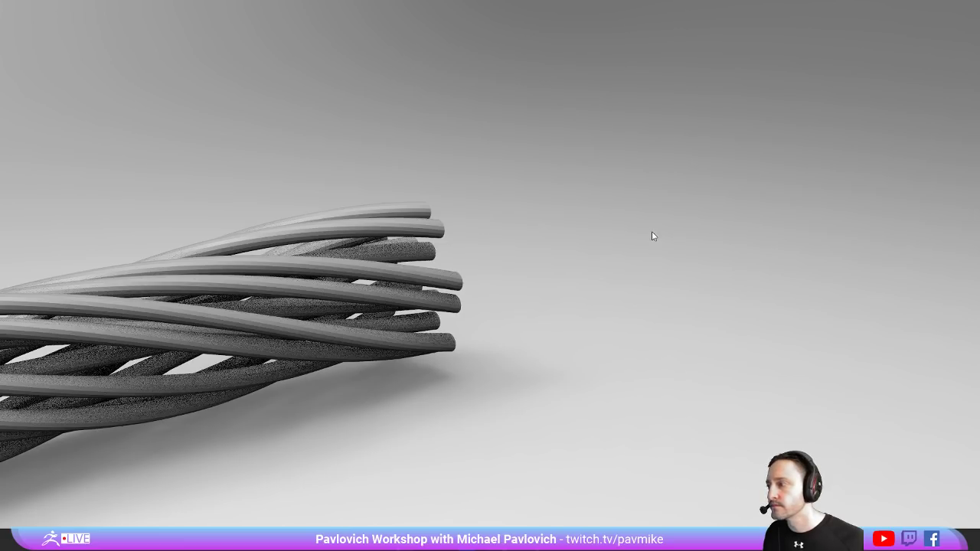
Step: Leave full-screen view, orbit around the tubes, and select the ZBrush_0_Merged part in the tree
scroll(350, 63, "down", 3)
scroll(387, 34, "down", 3)
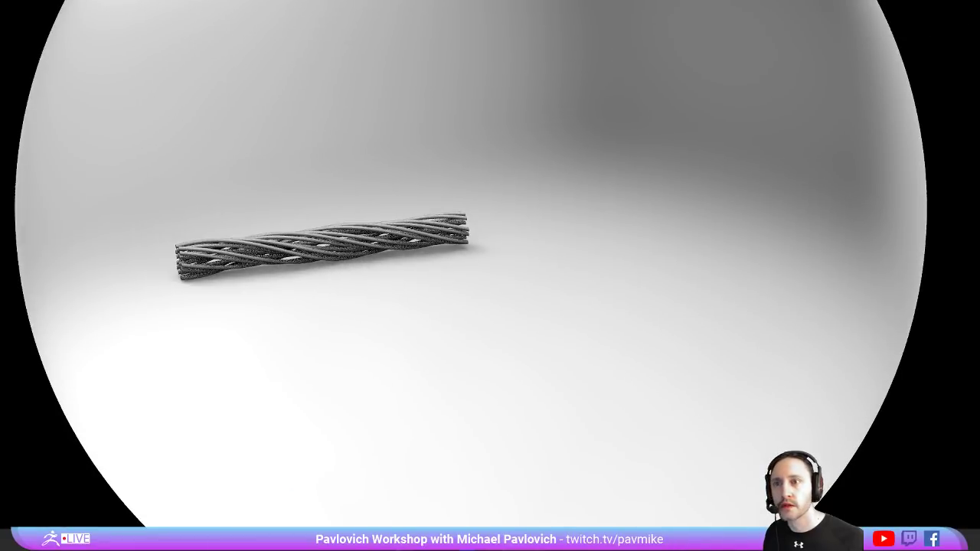
scroll(442, 98, "up", 5)
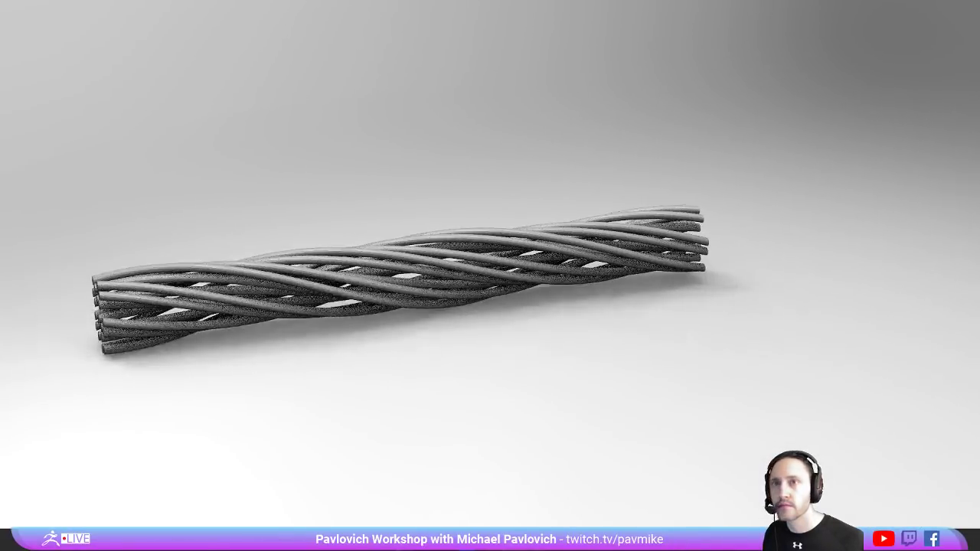
key("f")
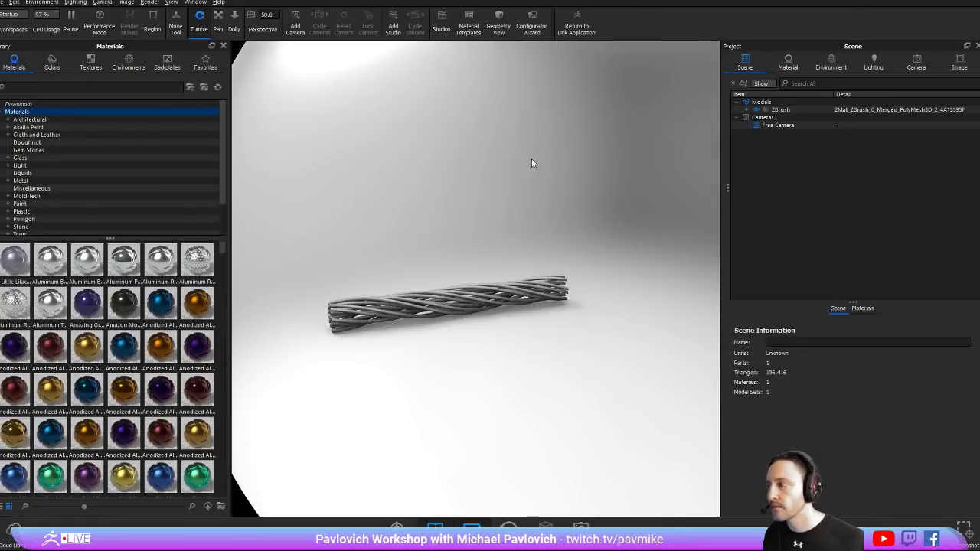
left_click_drag(531, 163, 536, 184)
left_click(747, 109)
left_click_drag(705, 124, 403, 170)
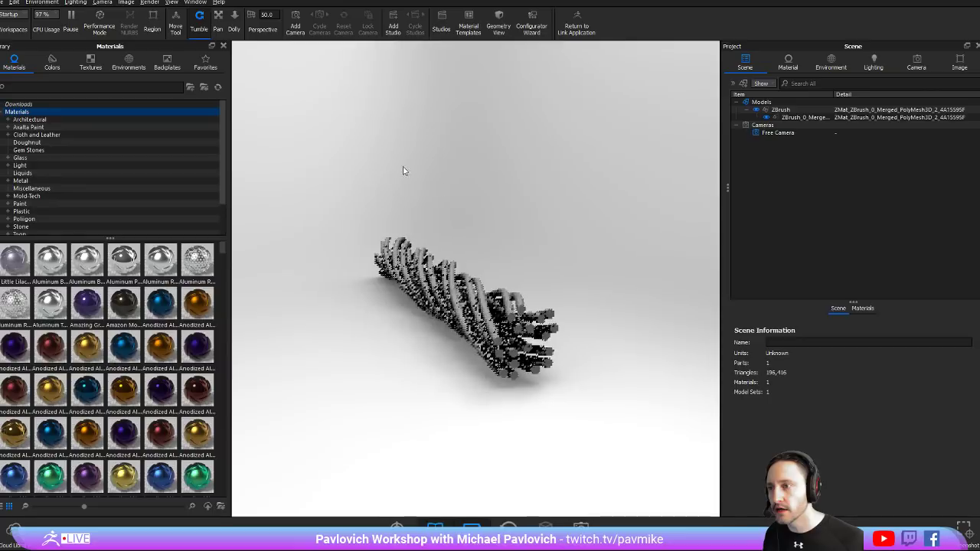
left_click(820, 119)
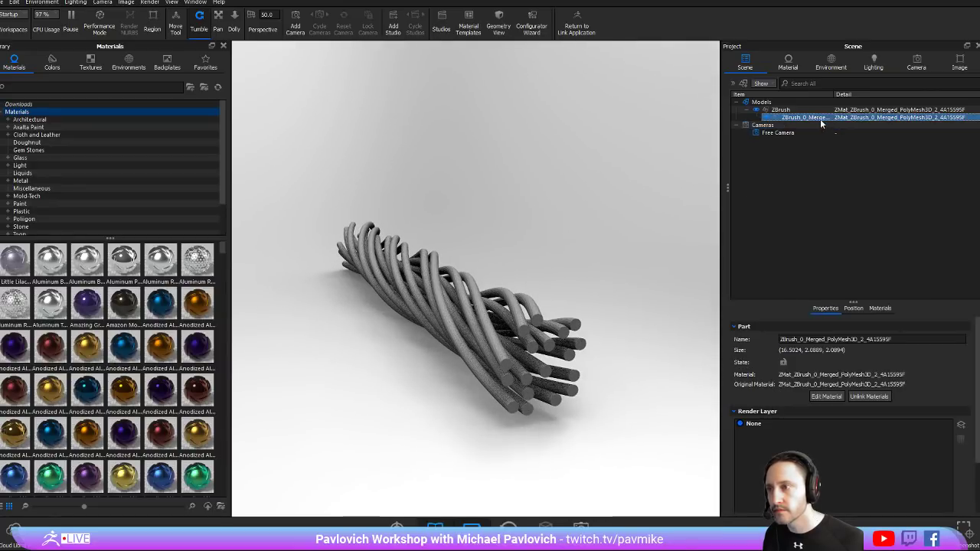
Step: Recalculate the tube mesh's vertex normals via Edit Geometry > Edit Normals at 45° minimum edge angle
left_click(17, 2)
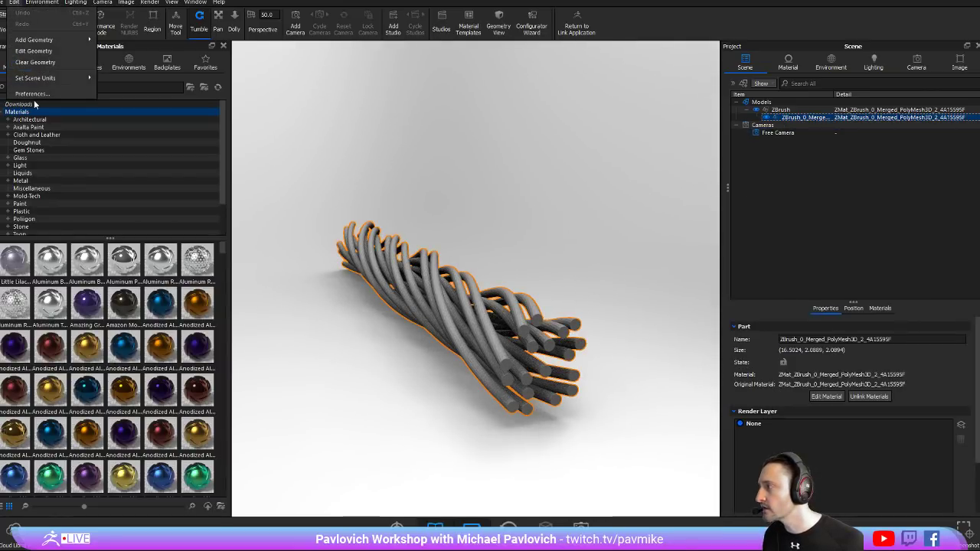
left_click(33, 52)
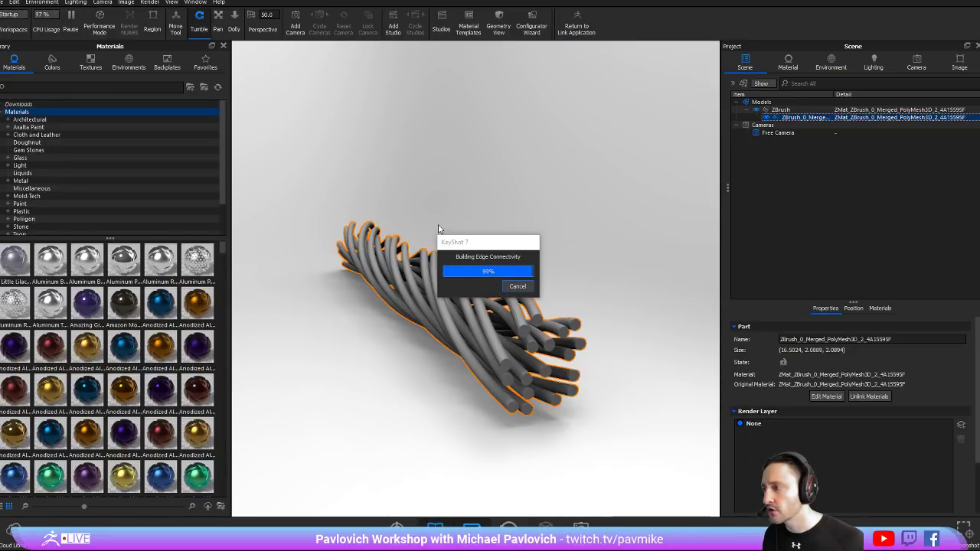
left_click(499, 208)
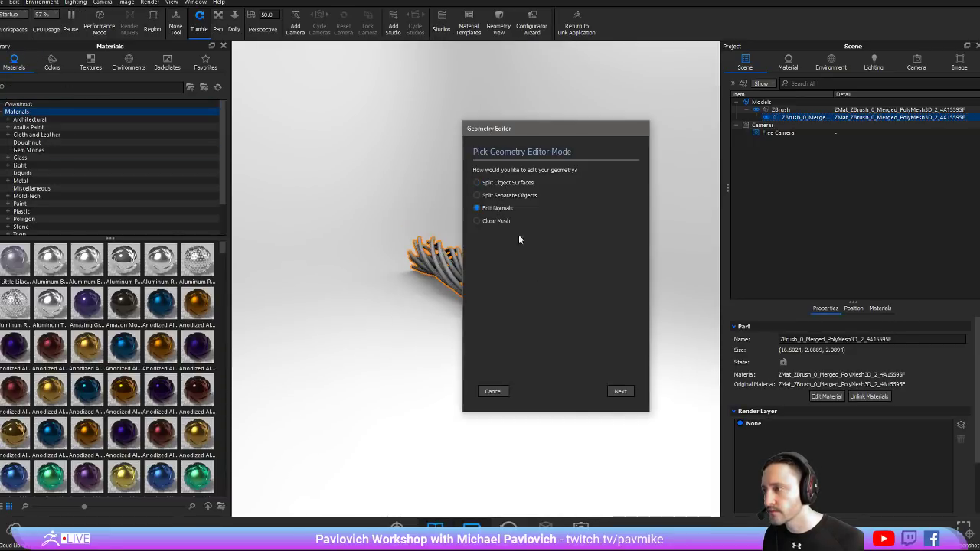
left_click(620, 392)
left_click(578, 197)
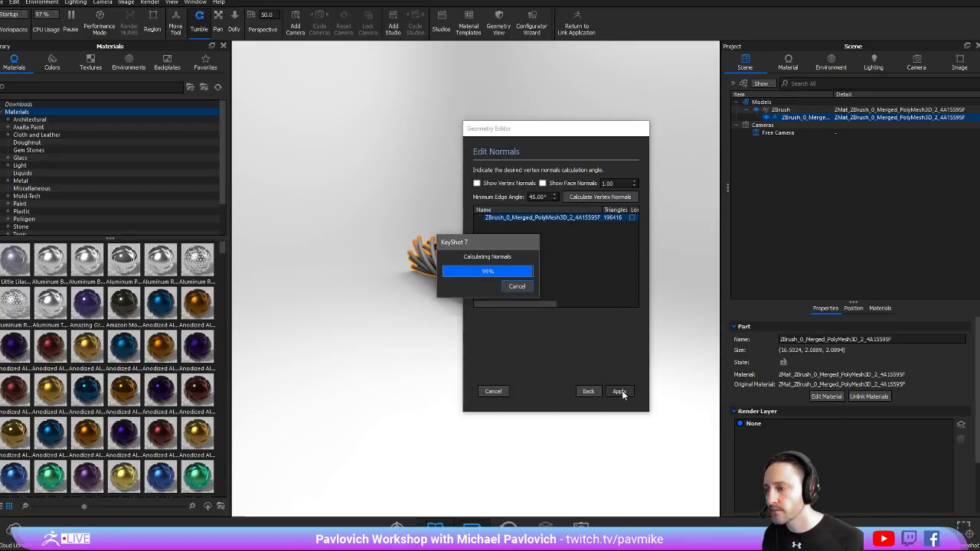
left_click(620, 391)
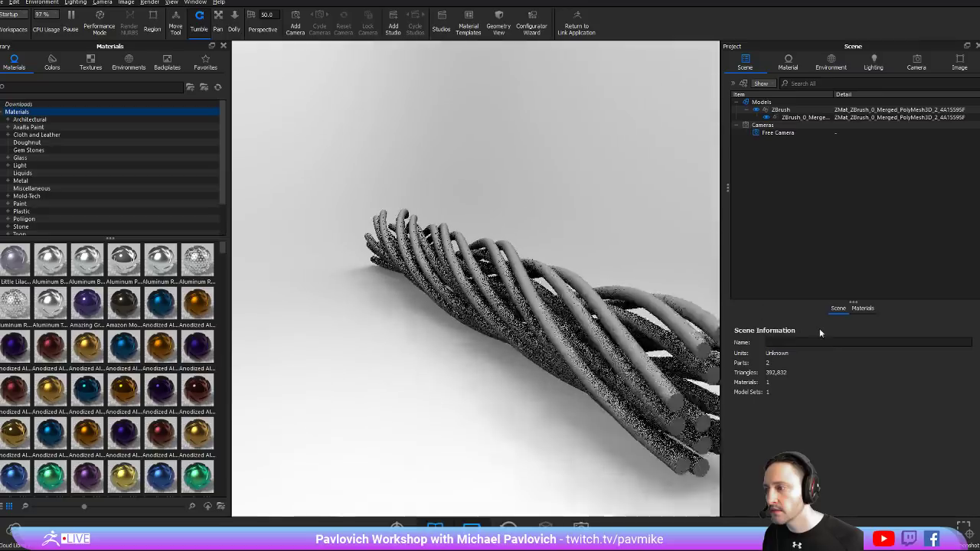
Step: Browse the Materials library to Plastic > Clear > Shiny
left_click(62, 173)
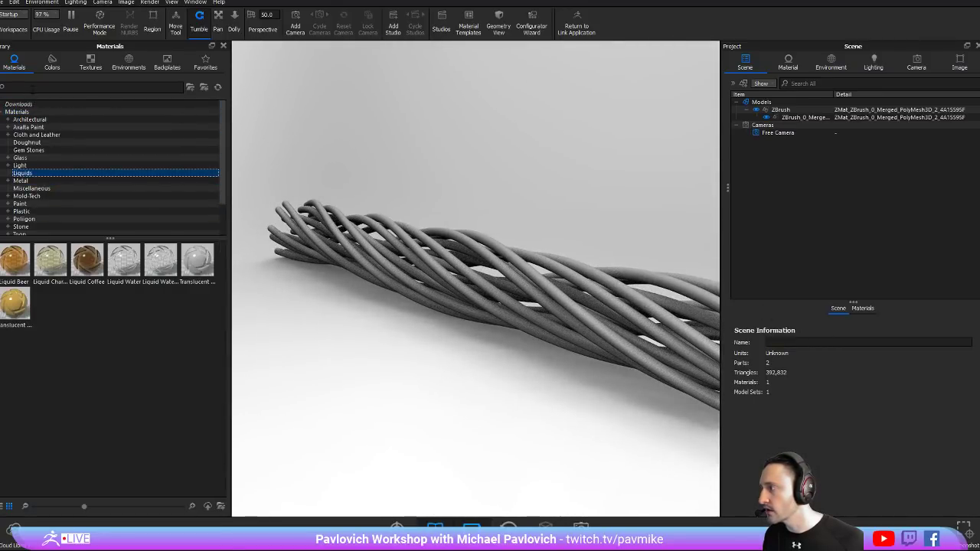
scroll(27, 205, "down", 1)
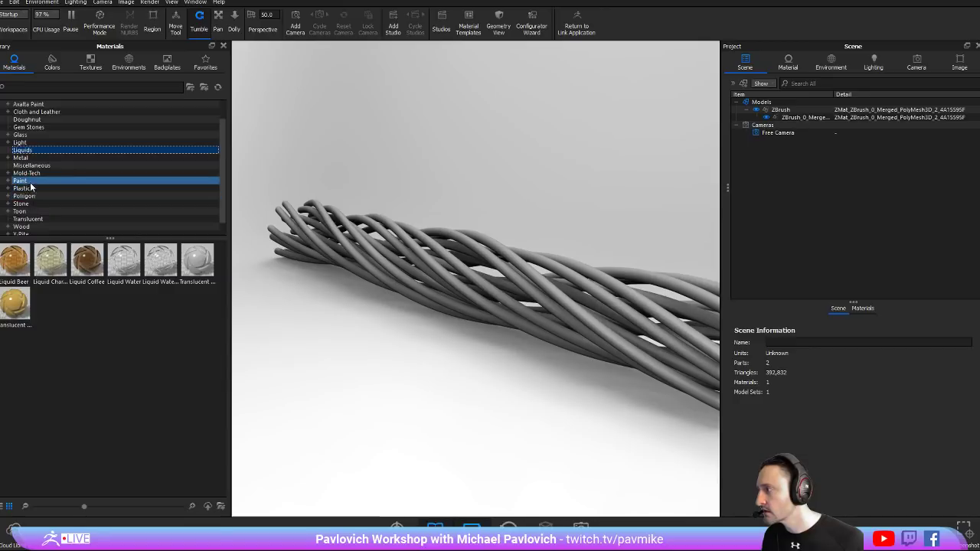
left_click(23, 188)
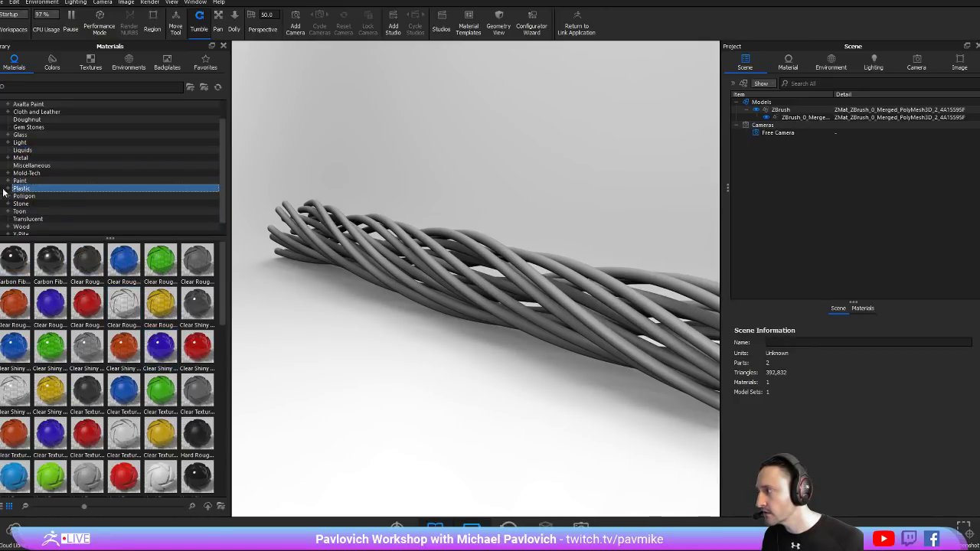
left_click(6, 188)
scroll(9, 192, "down", 1)
left_click(17, 174)
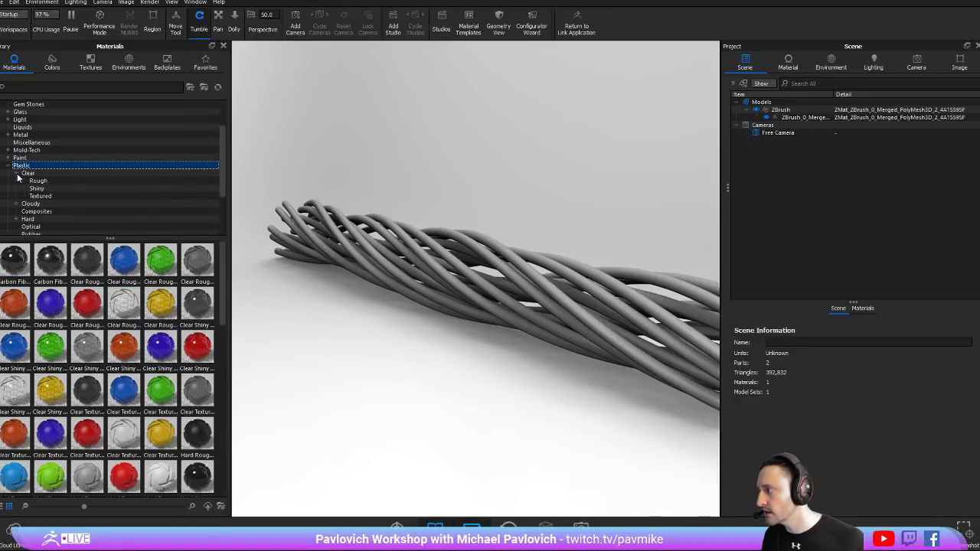
left_click(46, 189)
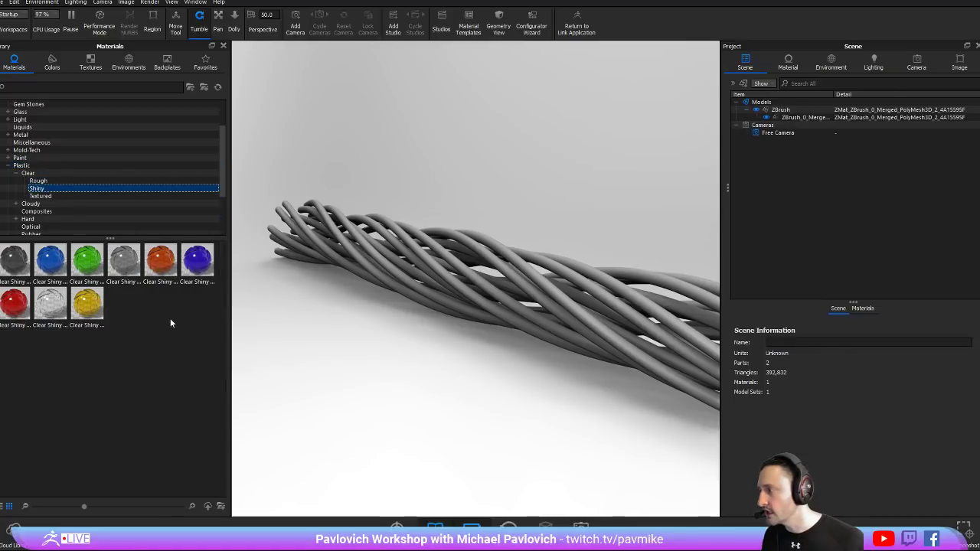
Step: Trial blue Clear Shiny plastic on the tubes, undo it, and reselect the merged tube part
left_click_drag(198, 263, 219, 269)
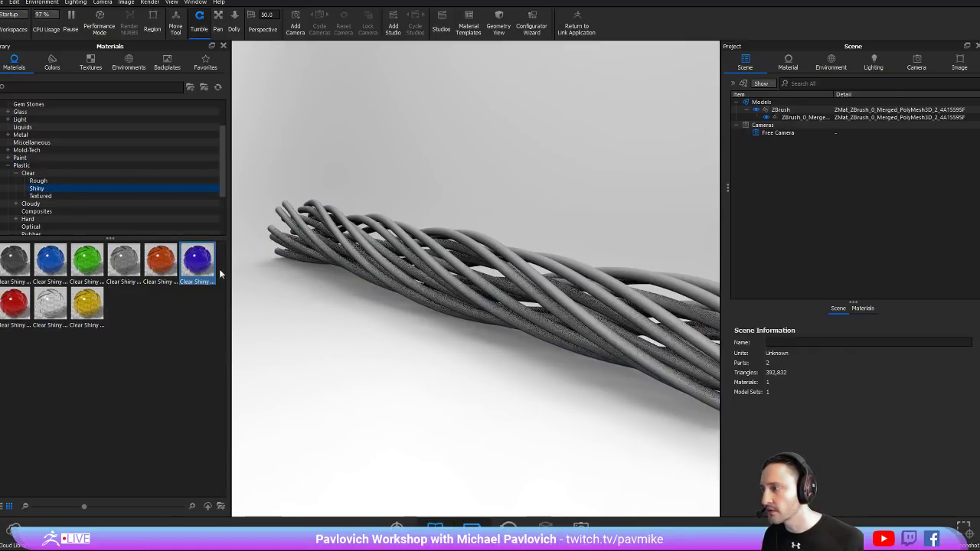
left_click(796, 118)
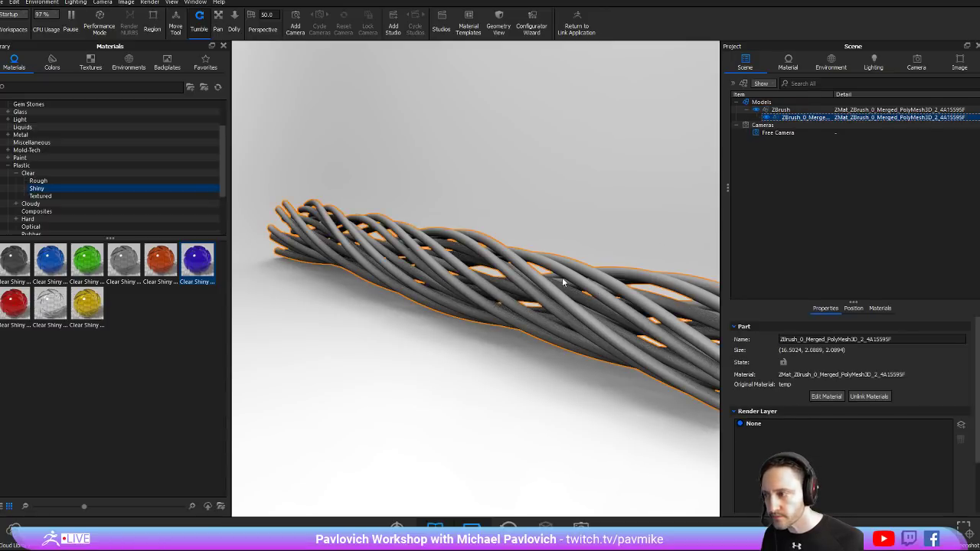
left_click(13, 3)
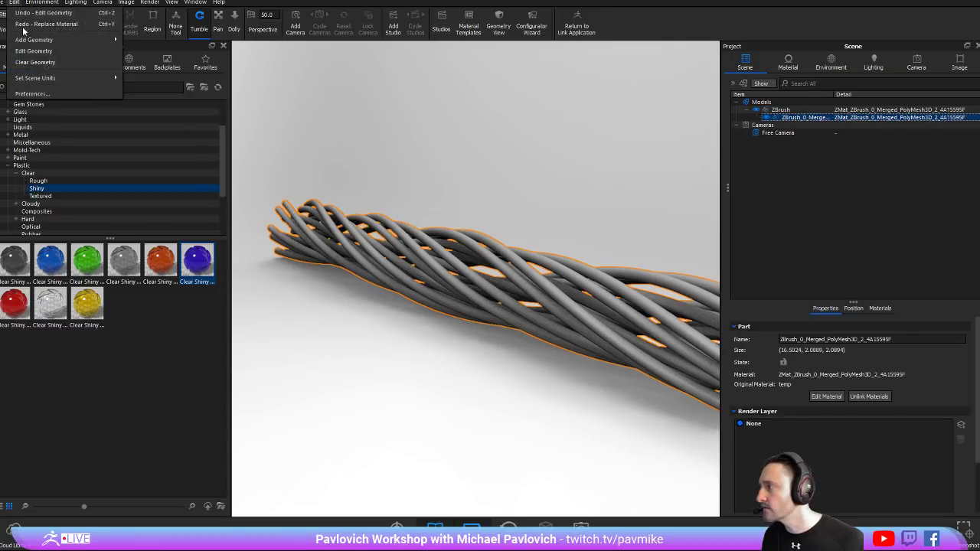
Step: Split the merged tube mesh with Split Separate Objects into 19 individual strand parts
left_click(41, 62)
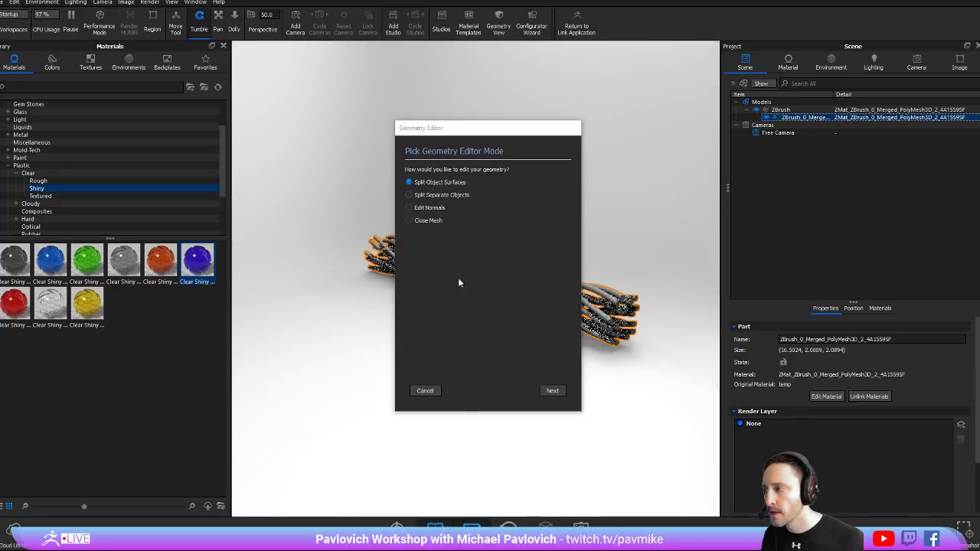
left_click(427, 195)
left_click(547, 390)
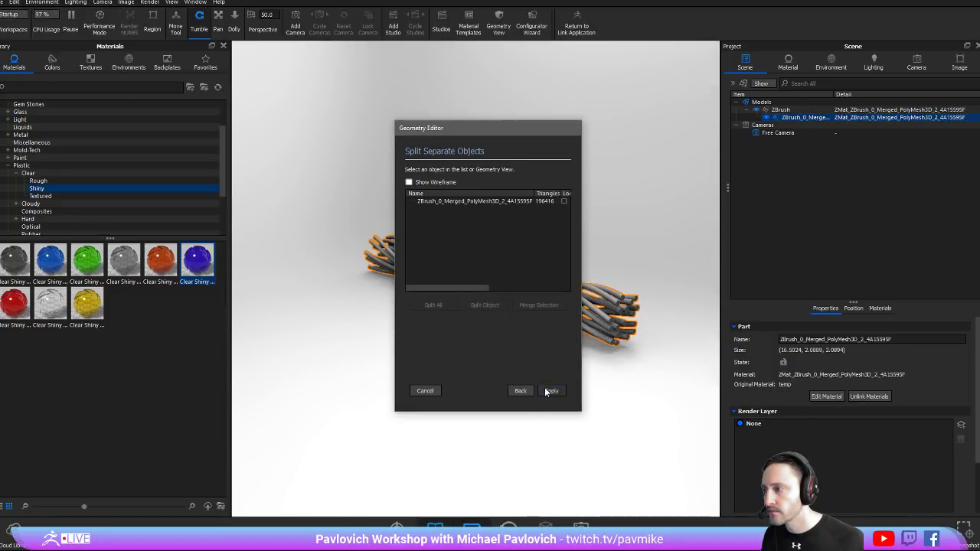
left_click(499, 203)
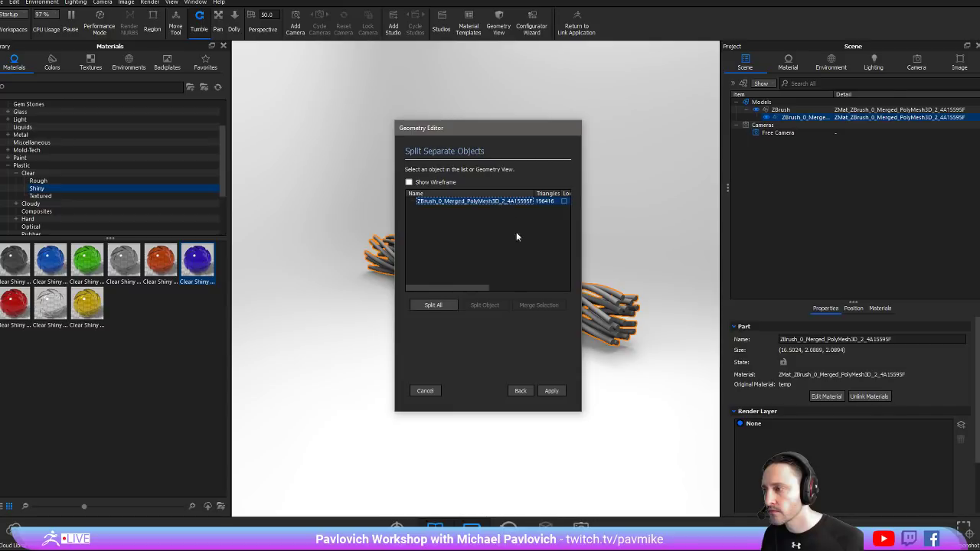
left_click(552, 390)
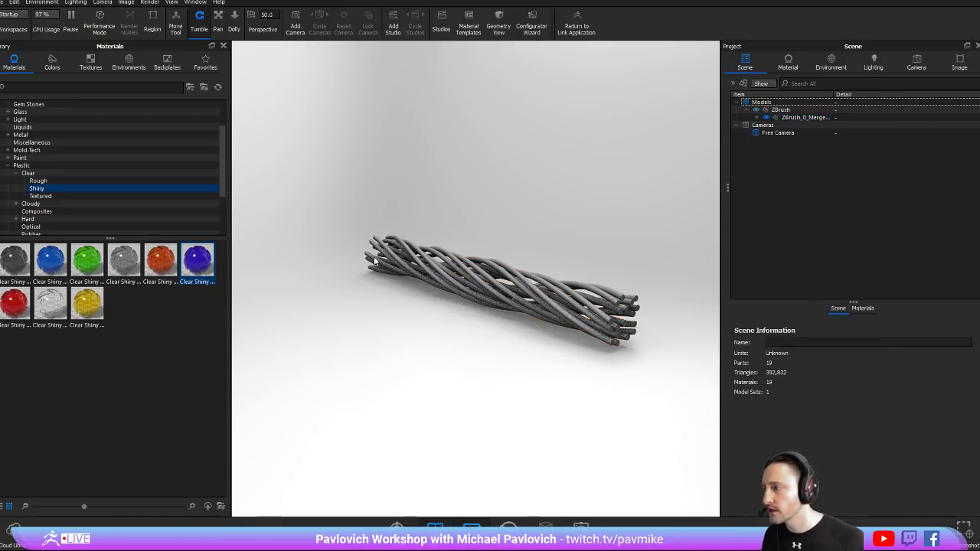
Step: Drag blue, green and yellow Clear Shiny plastic onto different strands of the braid
left_click_drag(51, 261, 382, 265)
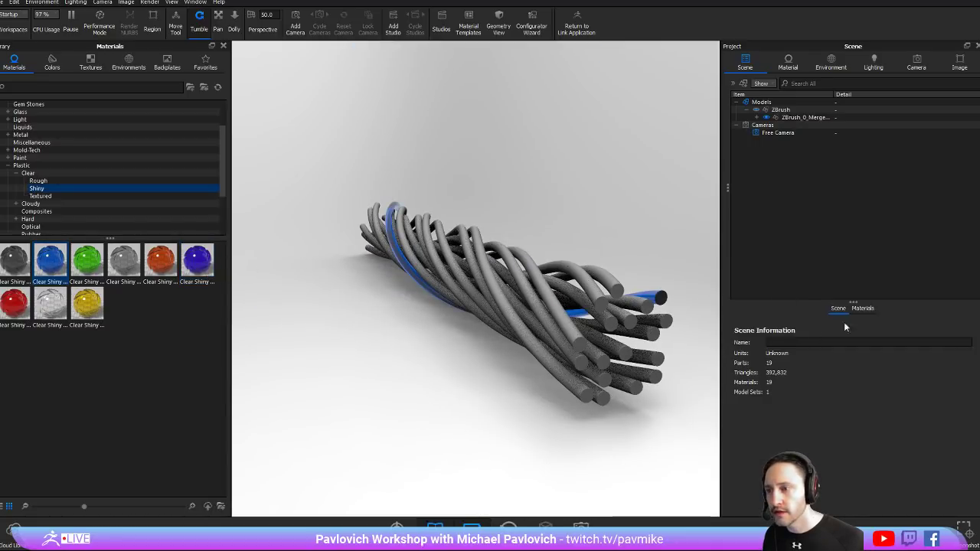
left_click(862, 308)
left_click_drag(743, 335, 604, 369)
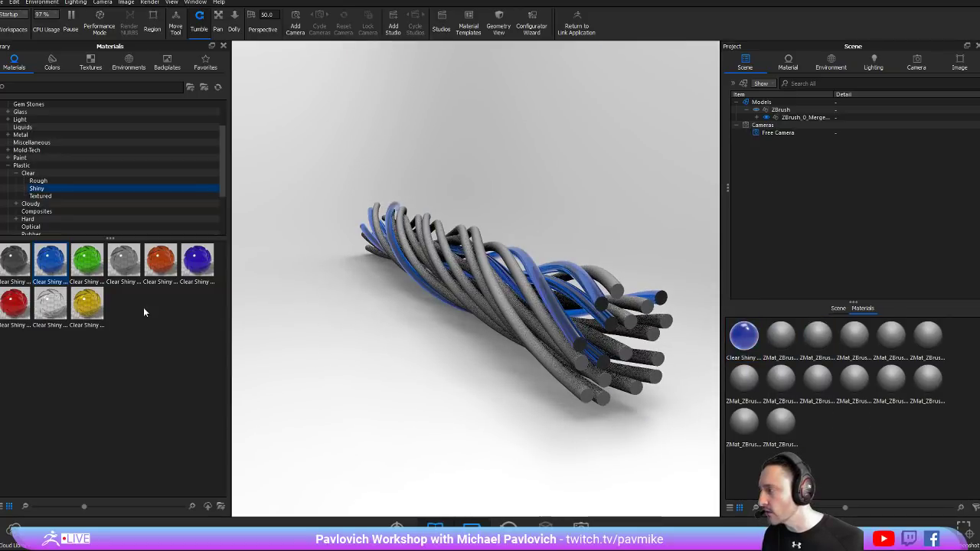
left_click(98, 265)
left_click_drag(89, 261, 632, 297)
left_click_drag(780, 335, 597, 402)
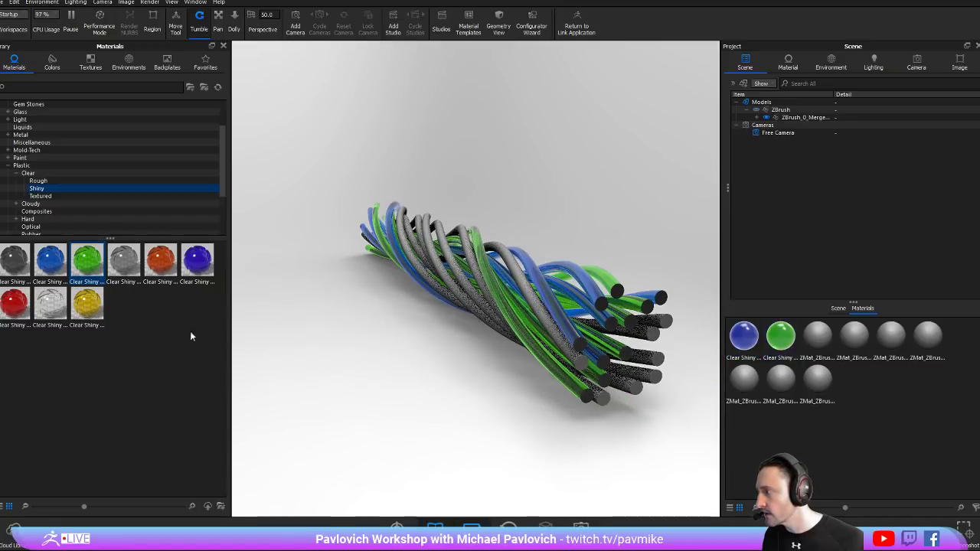
left_click_drag(87, 303, 660, 340)
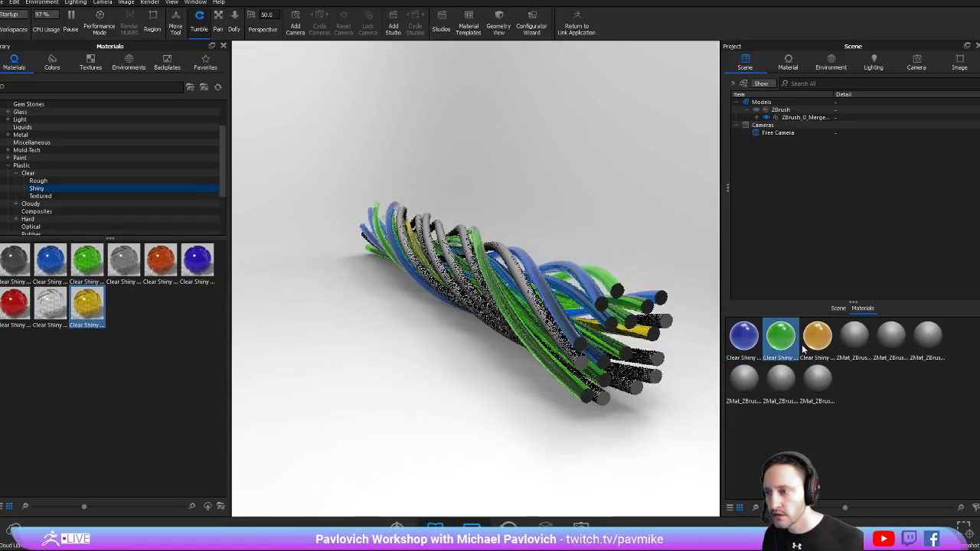
left_click_drag(818, 335, 549, 228)
Step: Frame the whole braid, select a blue strand part in the model tree, and open Lighting
key("c")
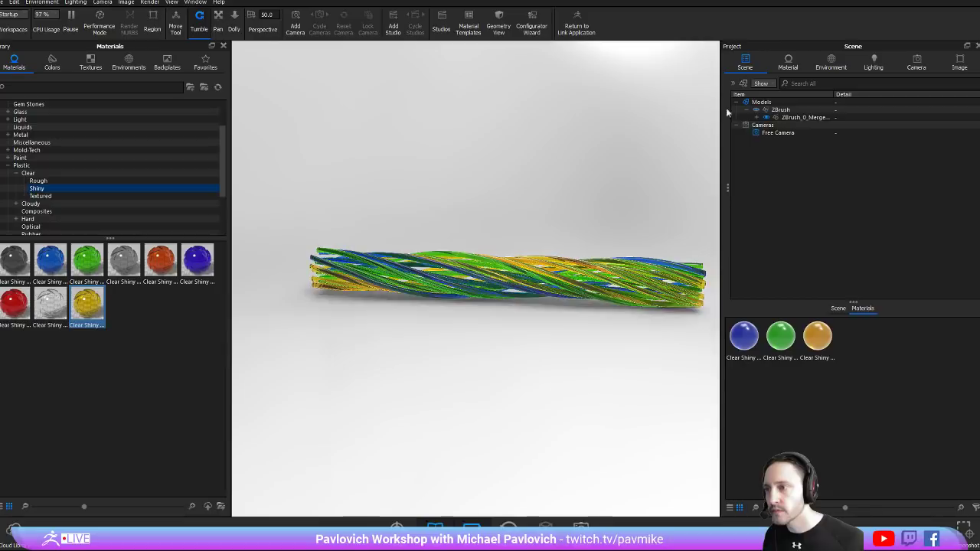
left_click(758, 118)
left_click(844, 179)
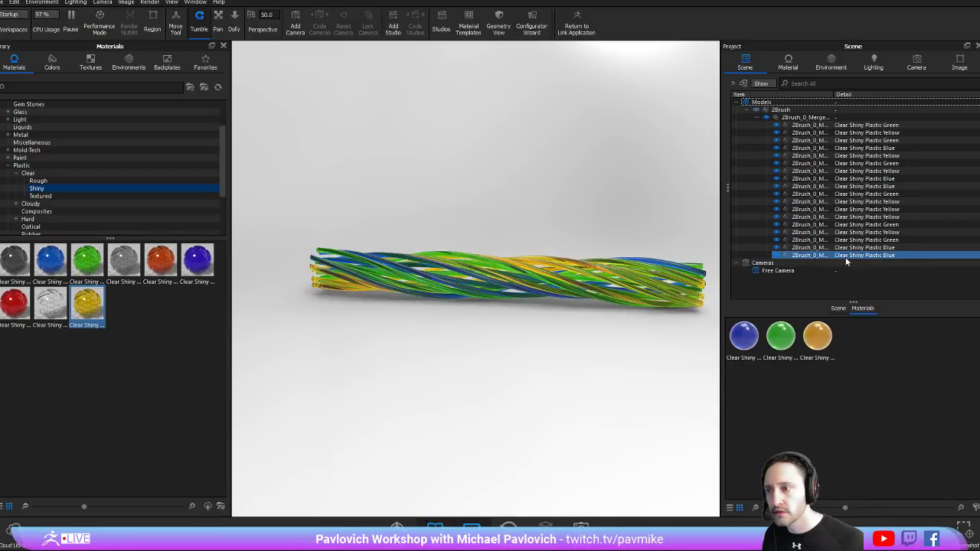
left_click_drag(464, 207, 411, 215)
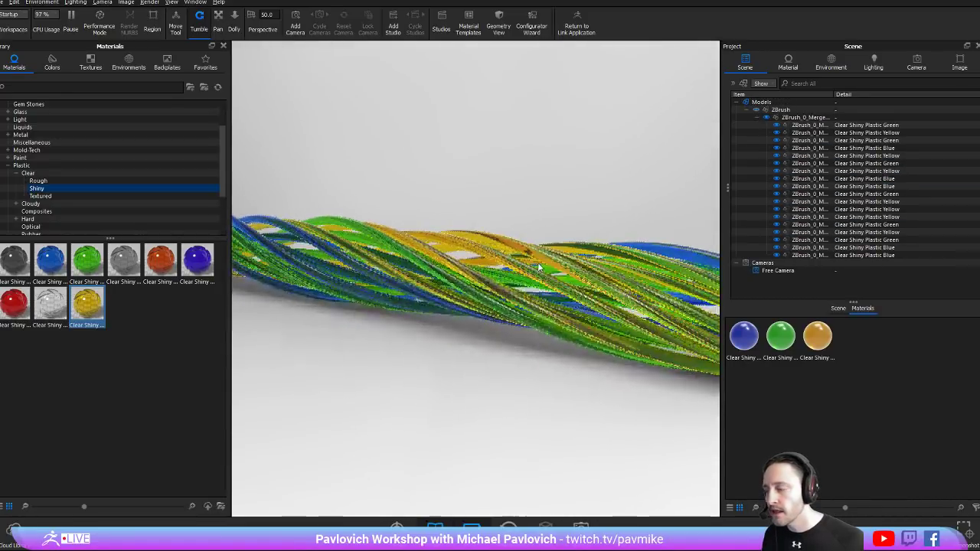
left_click(875, 66)
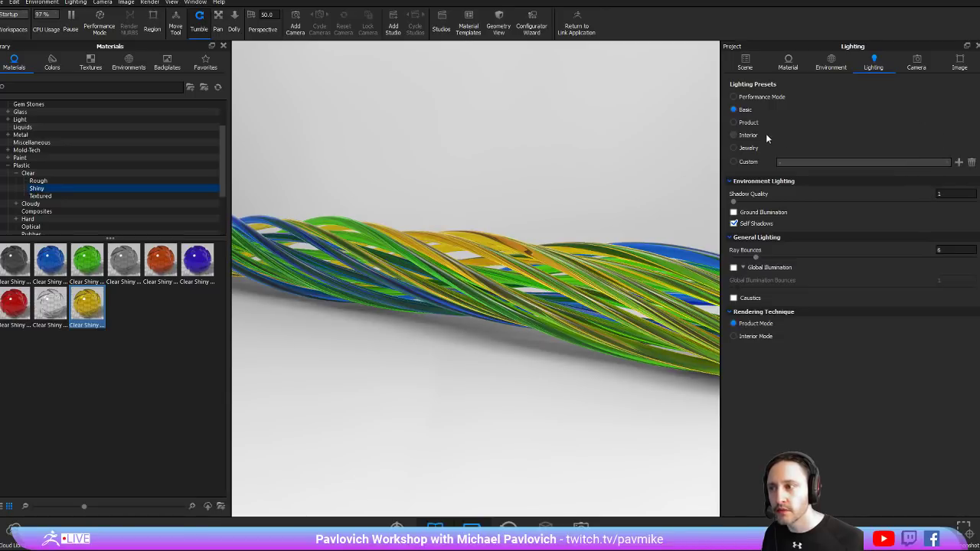
Step: Apply the Jewelry lighting preset and light the braid with the pixologic_kally_studio environment
left_click(747, 148)
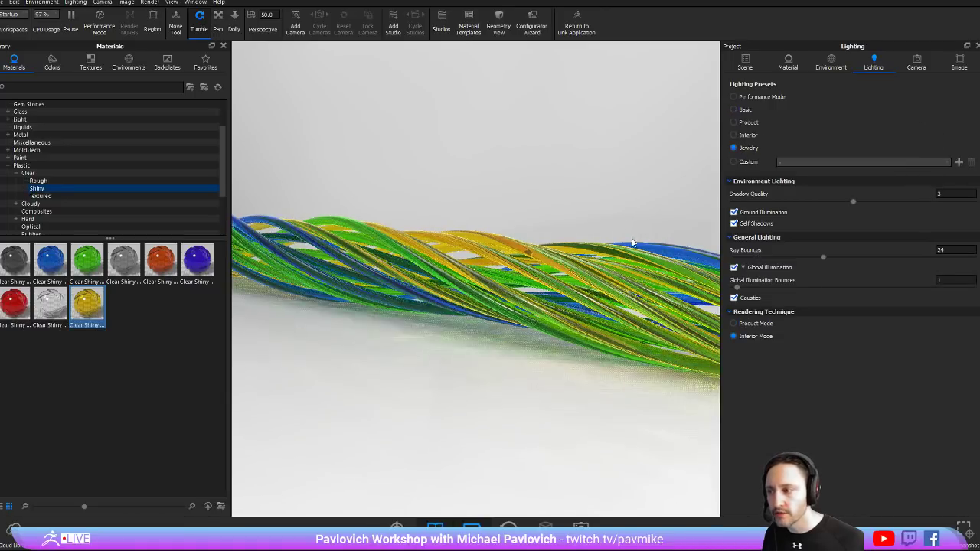
mouse_move(562, 222)
left_mouse_down()
mouse_move(466, 221)
mouse_move(580, 227)
mouse_move(554, 227)
left_mouse_up()
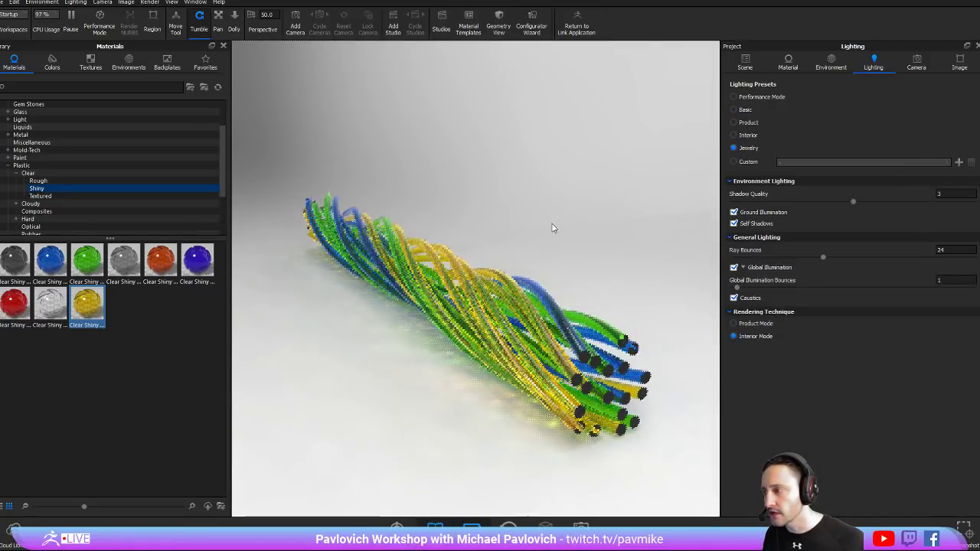
left_click(125, 62)
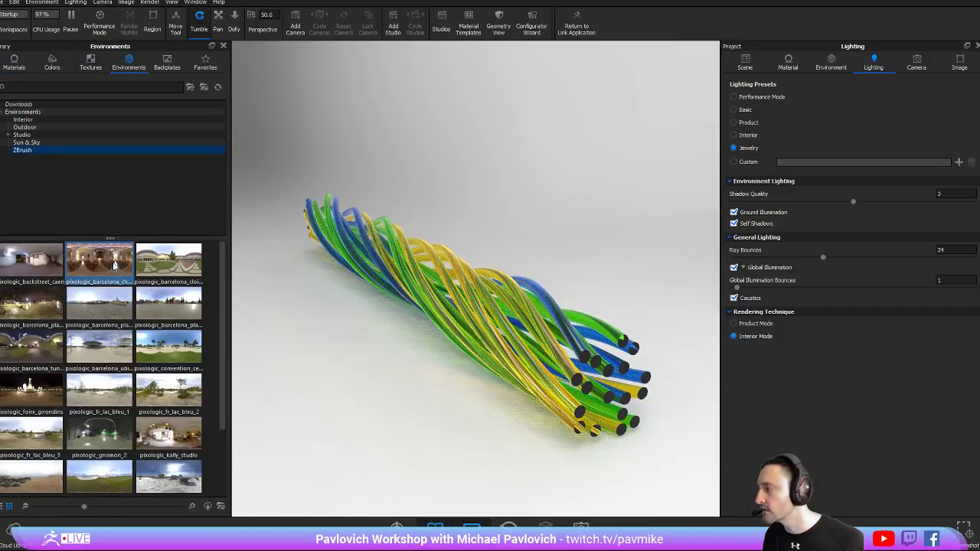
double_click(47, 260)
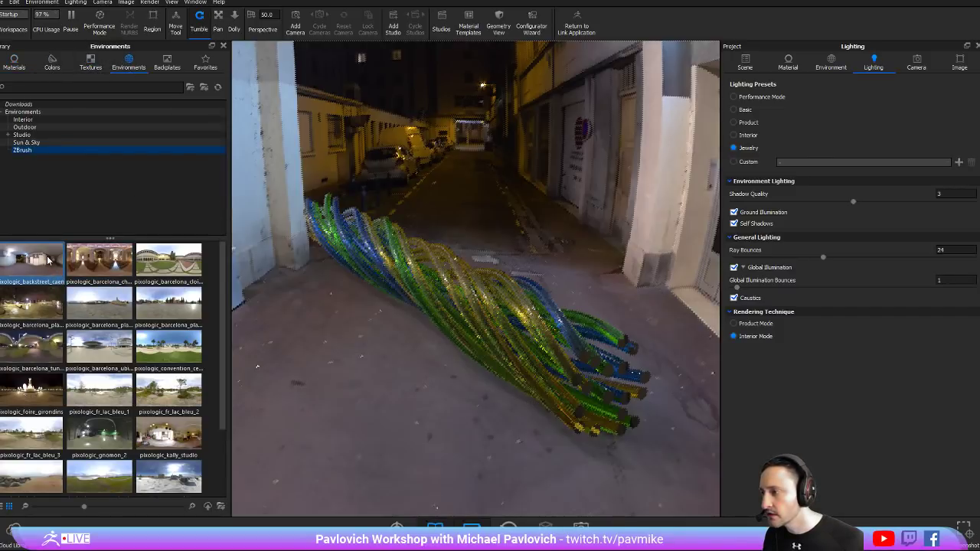
scroll(114, 360, "down", 2)
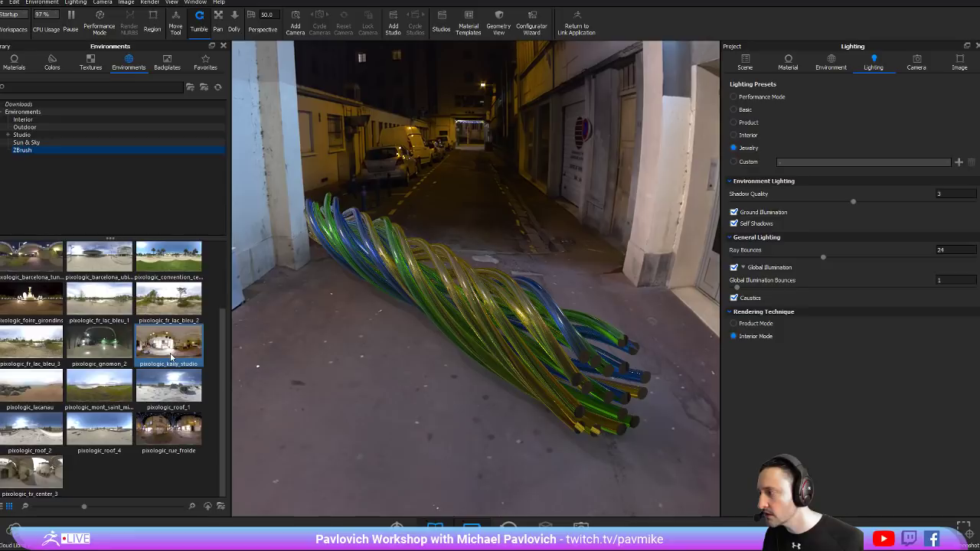
double_click(175, 355)
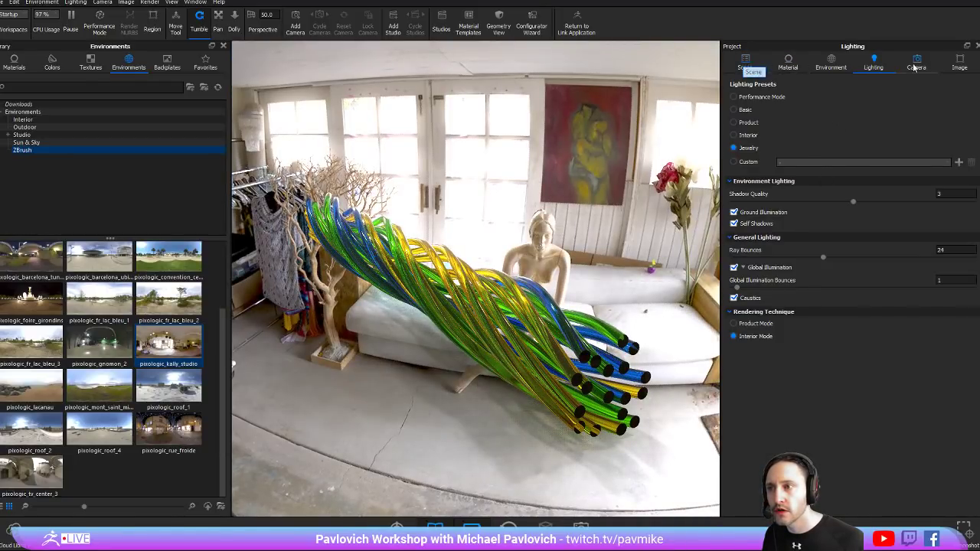
left_click(831, 63)
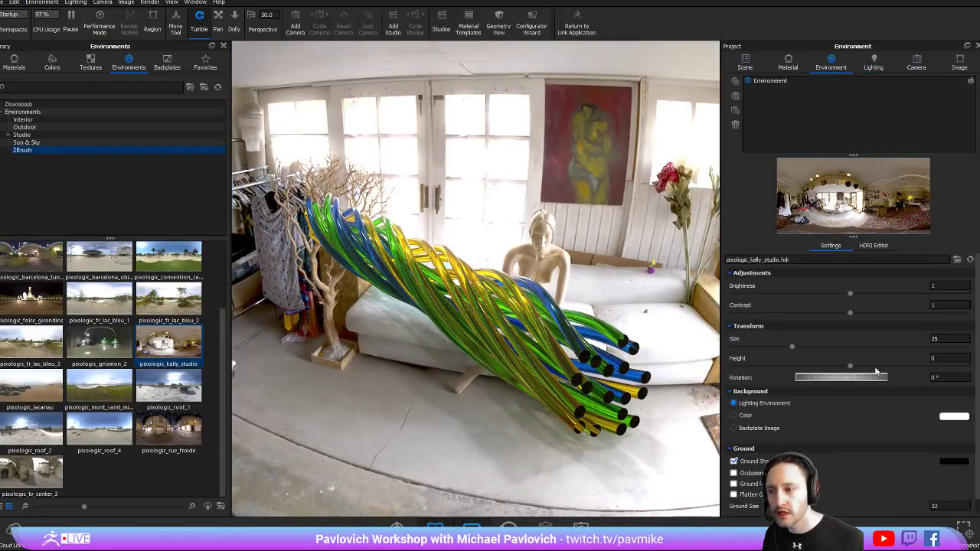
Step: Switch the background to a solid pale grey colour and orbit closer to the tubes
left_click(954, 417)
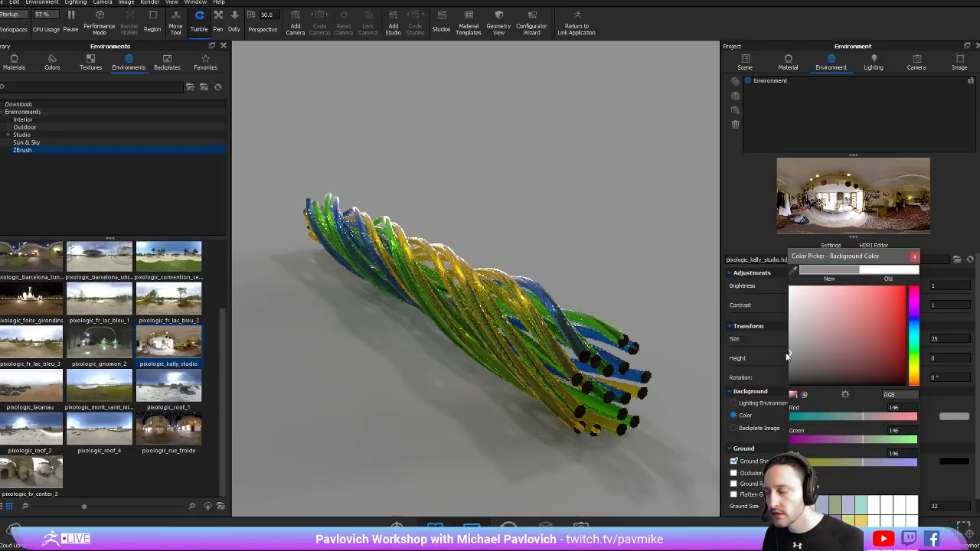
left_click_drag(788, 355, 789, 328)
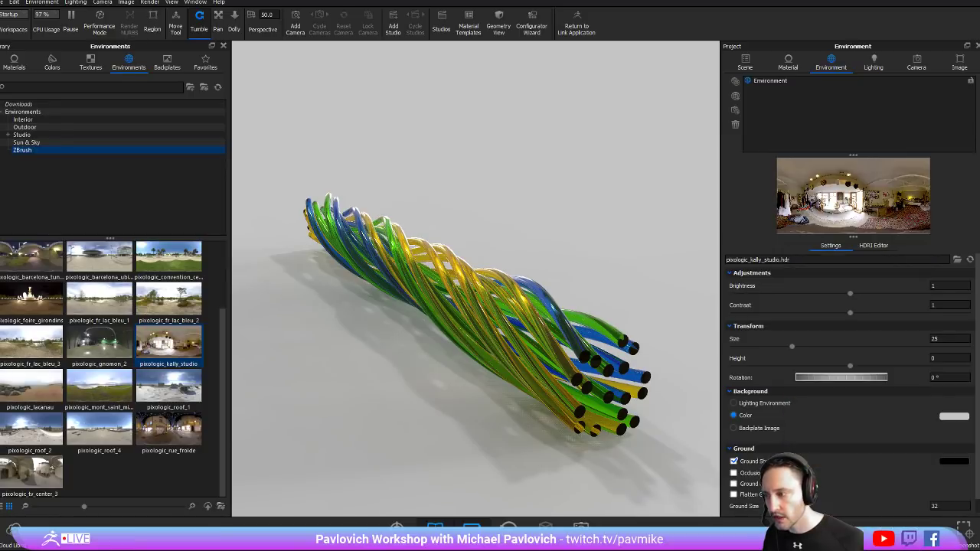
left_click_drag(412, 258, 586, 306)
Step: Undo back to the wider side camera view and switch to the ArtStation browser
key("ctrl+z")
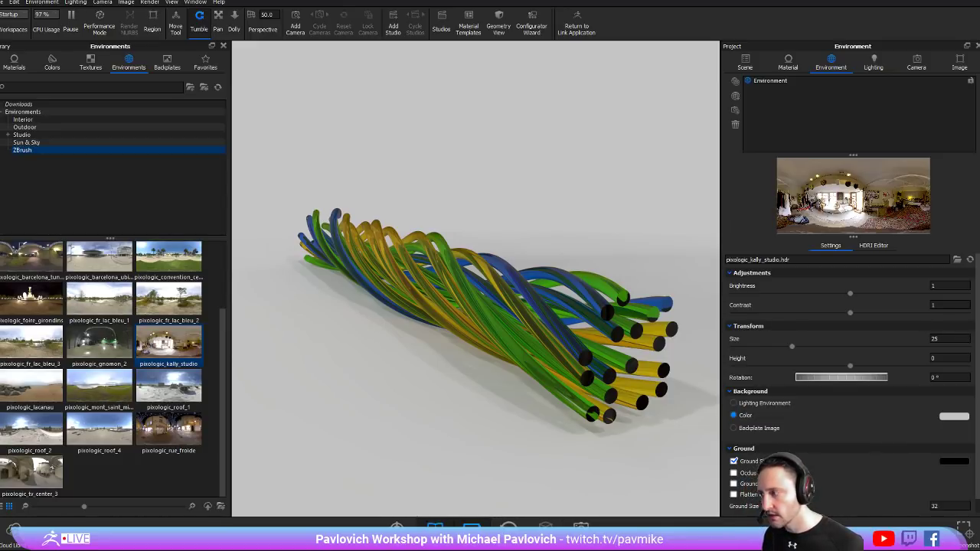
key("alt+Tab")
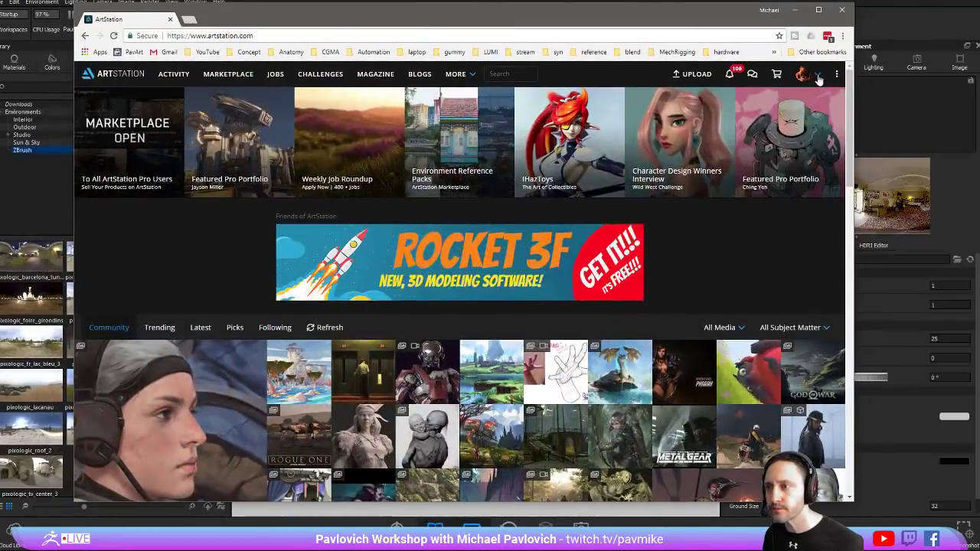
Step: Go to the artist's own ArtStation profile and scroll through the portfolio
left_click(818, 77)
left_click(783, 107)
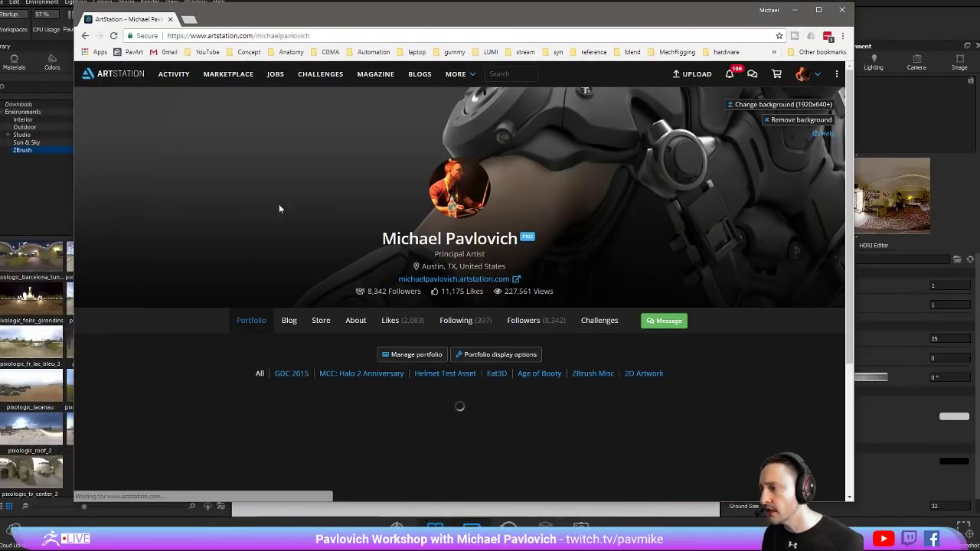
scroll(279, 208, "down", 3)
scroll(251, 205, "down", 3)
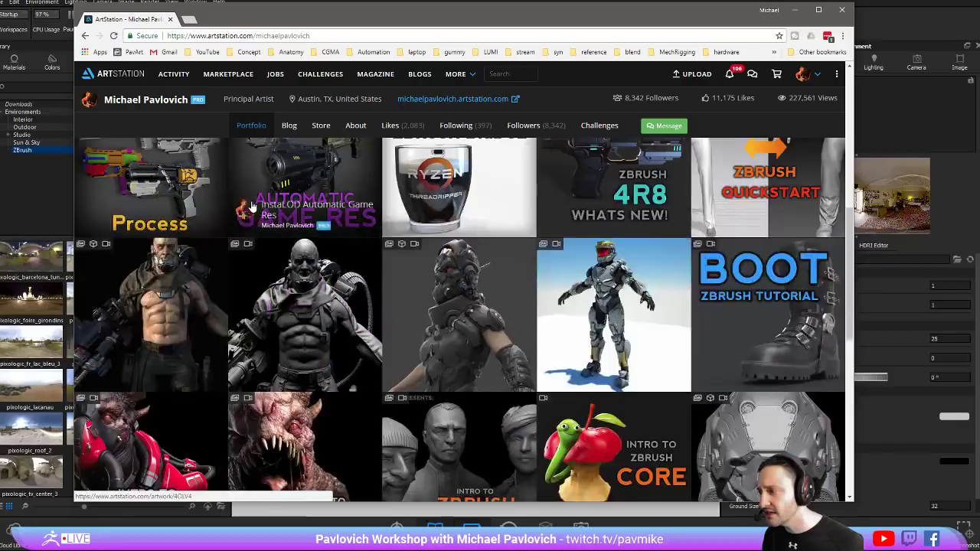
scroll(253, 207, "down", 2)
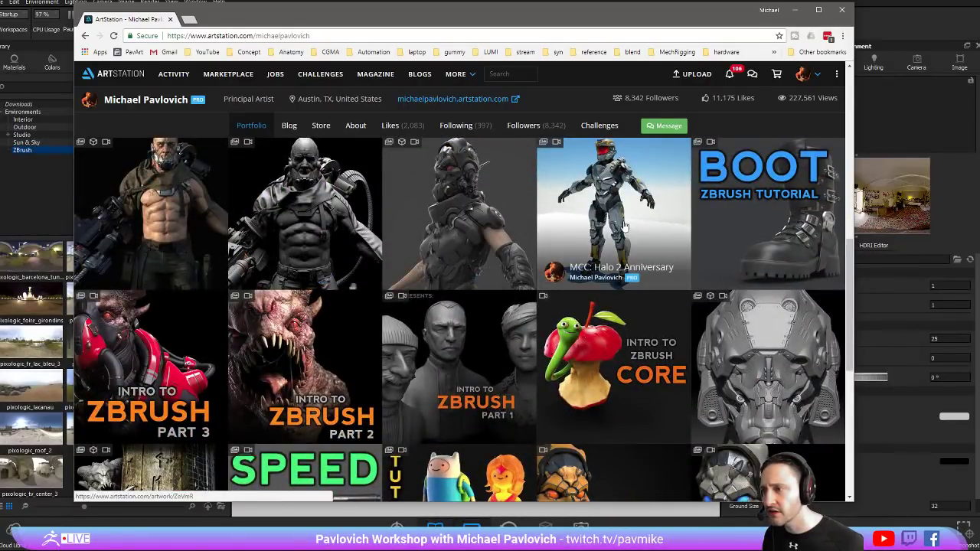
scroll(612, 245, "down", 5)
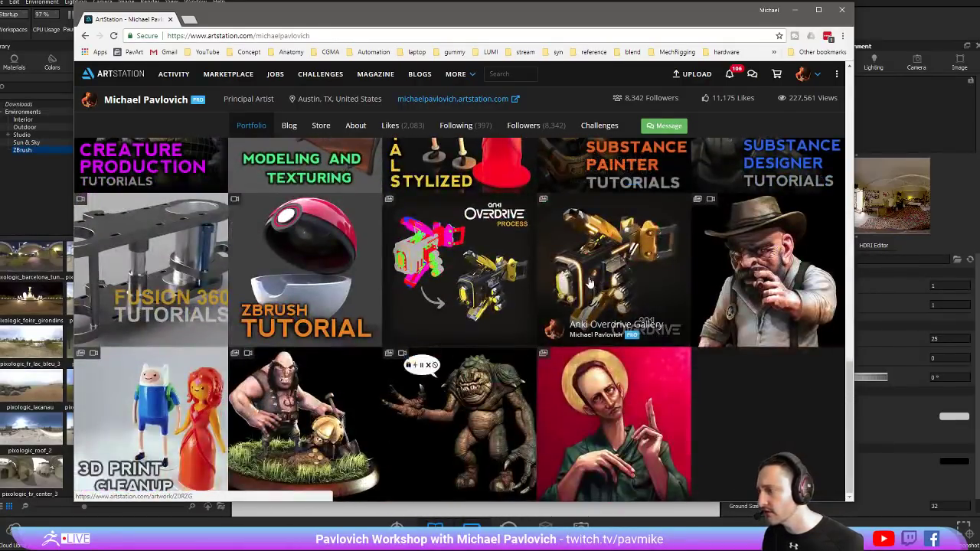
scroll(590, 283, "up", 5)
scroll(612, 383, "up", 3)
Step: View the GDC 2015 FPS Female artwork, then return to the portfolio
left_click(472, 232)
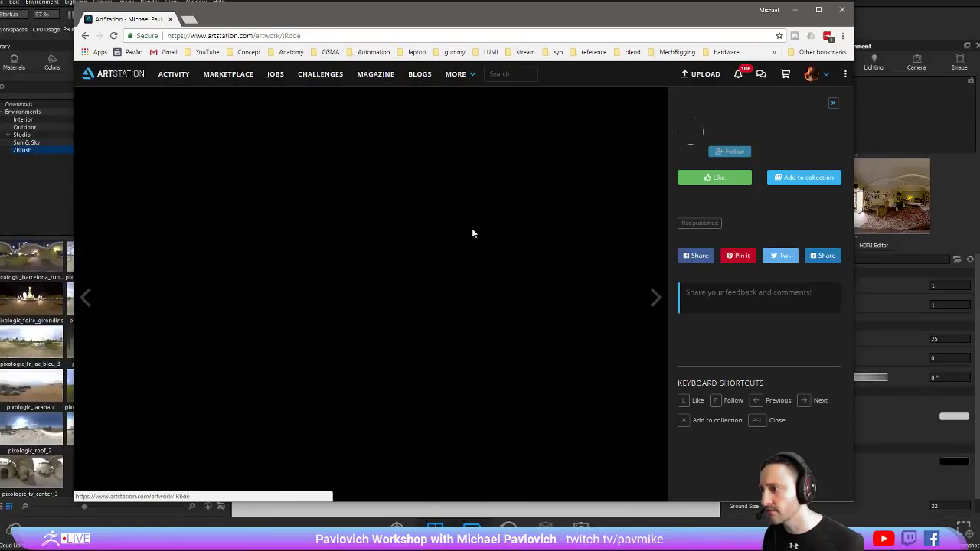
scroll(471, 233, "down", 3)
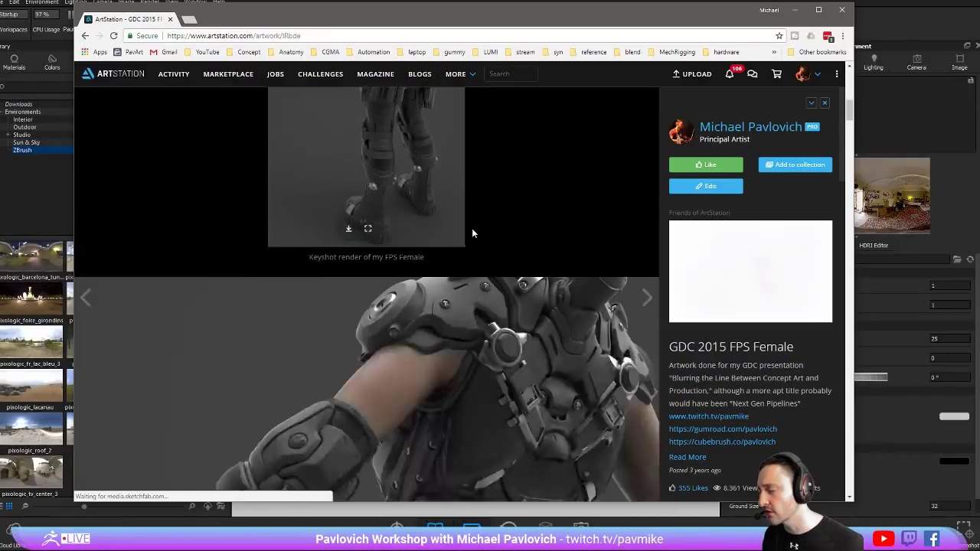
scroll(472, 233, "down", 6)
scroll(473, 234, "up", 1)
scroll(476, 239, "down", 10)
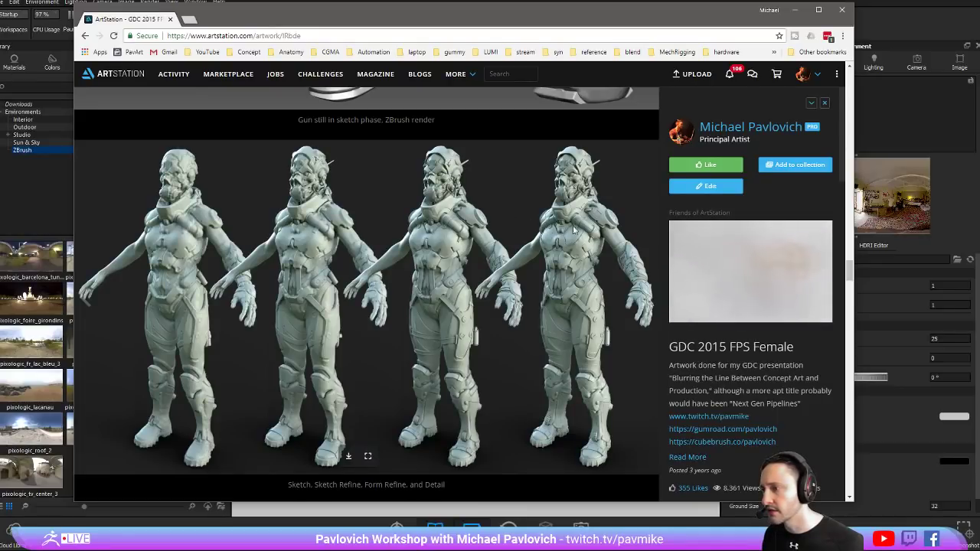
scroll(573, 237, "down", 10)
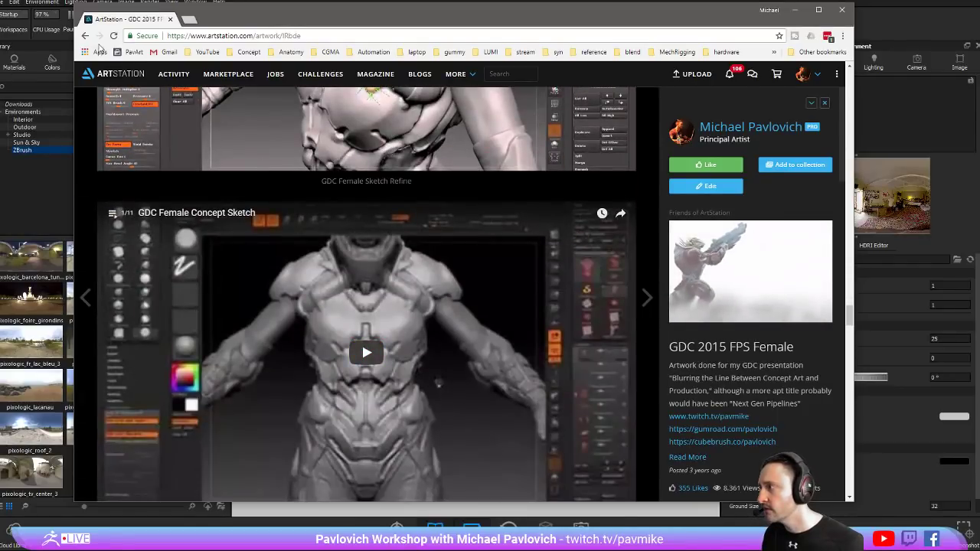
key("Escape")
Step: Browse the Commander - High Res Process artwork, then bring up the ZBrush Training 2018 Video List
left_click(293, 240)
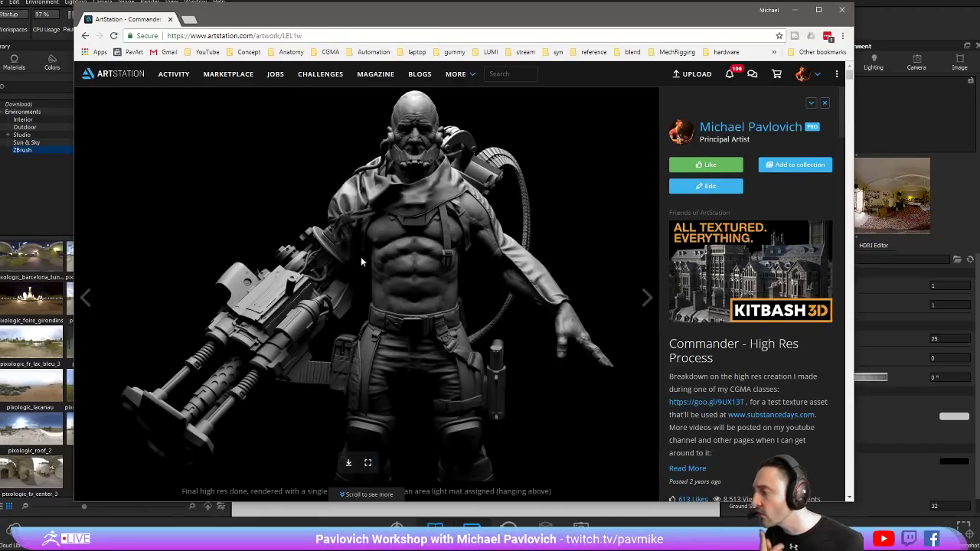
scroll(360, 262, "down", 13)
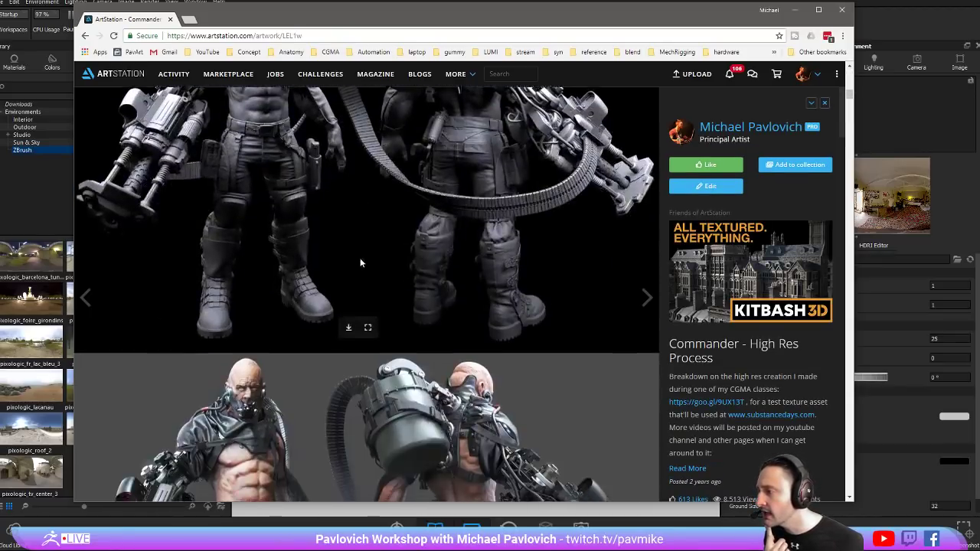
scroll(360, 263, "down", 15)
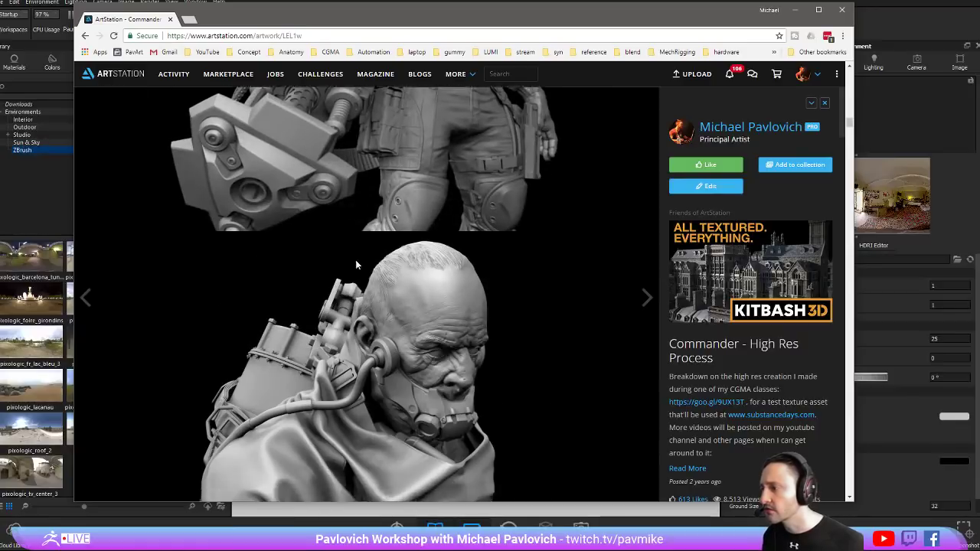
scroll(360, 264, "down", 15)
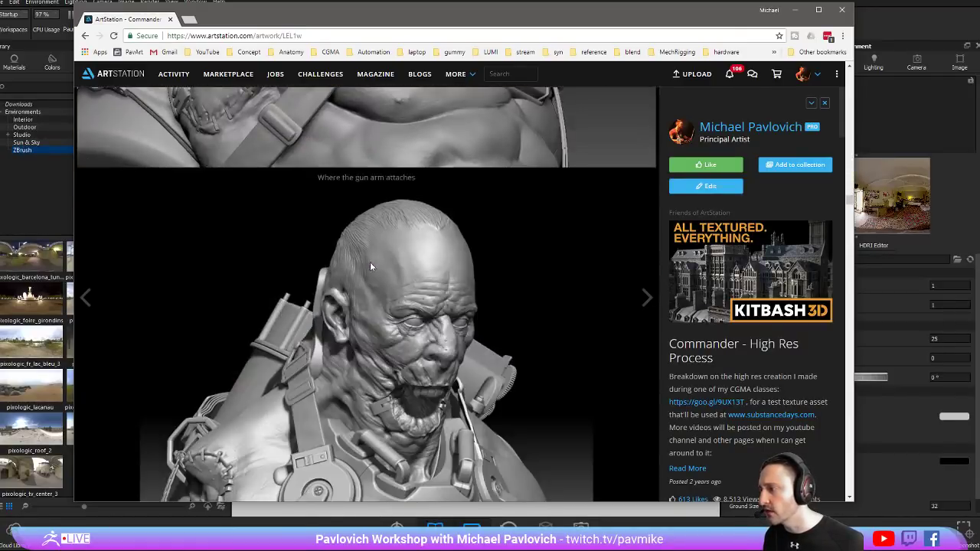
scroll(370, 266, "down", 10)
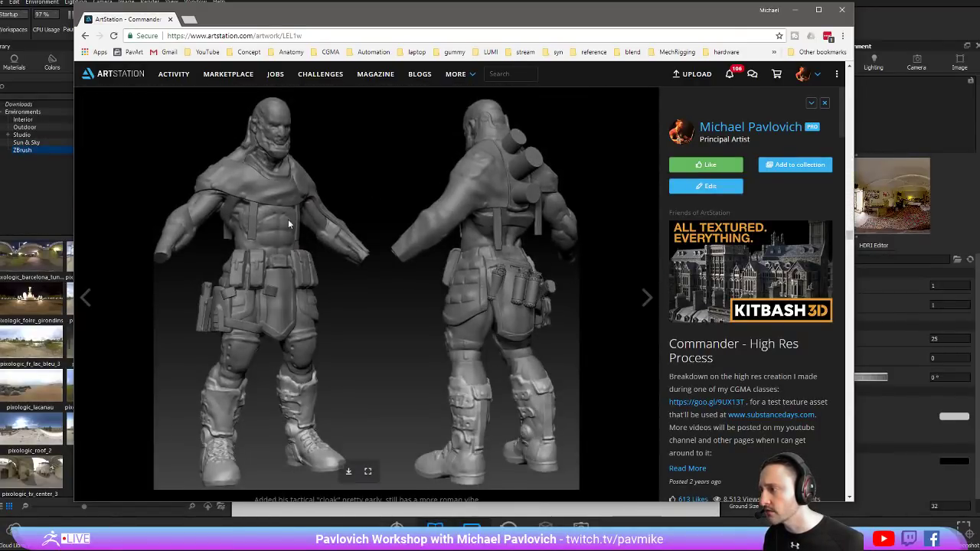
scroll(289, 224, "down", 10)
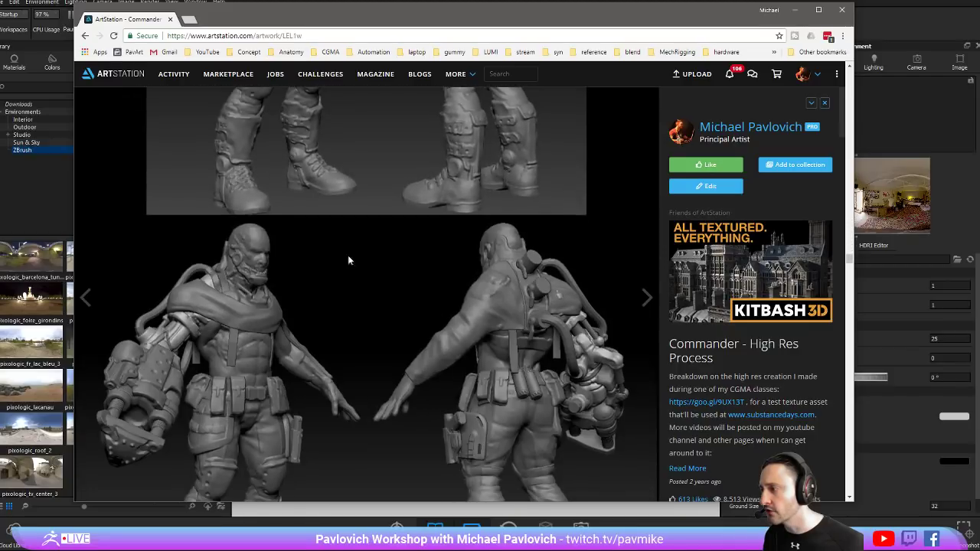
scroll(347, 260, "down", 10)
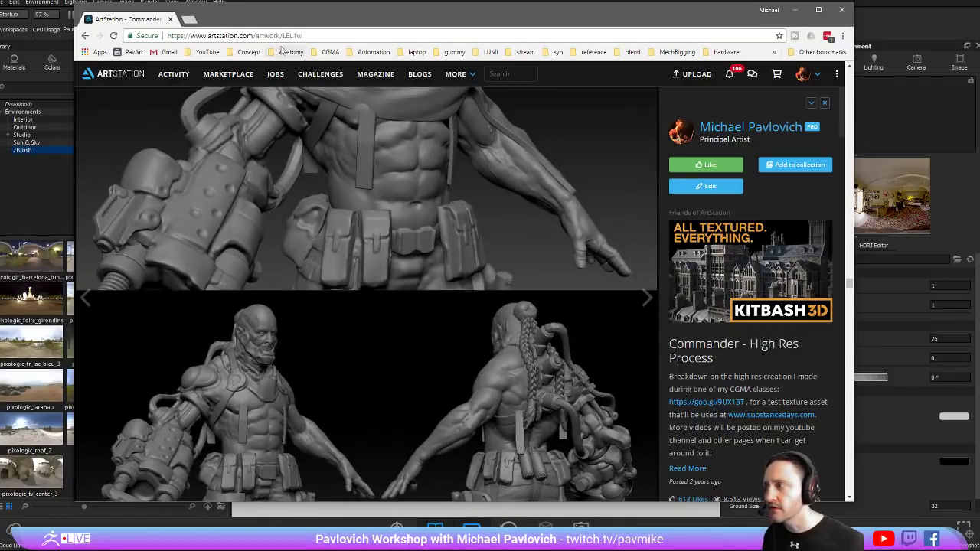
key("alt+Tab")
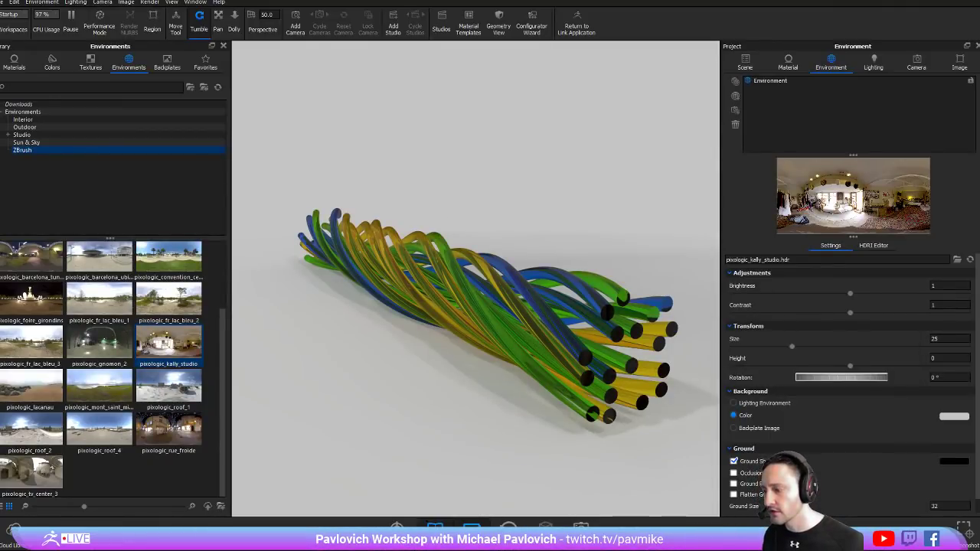
key("alt+Tab")
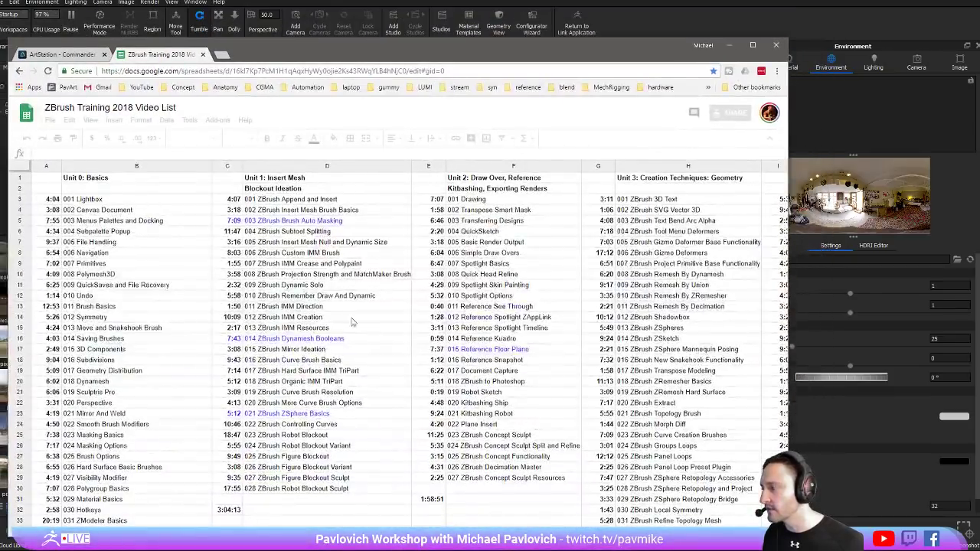
Step: Scroll through the ZBrush Training 2018 Video List sheet
scroll(130, 383, "down", 4)
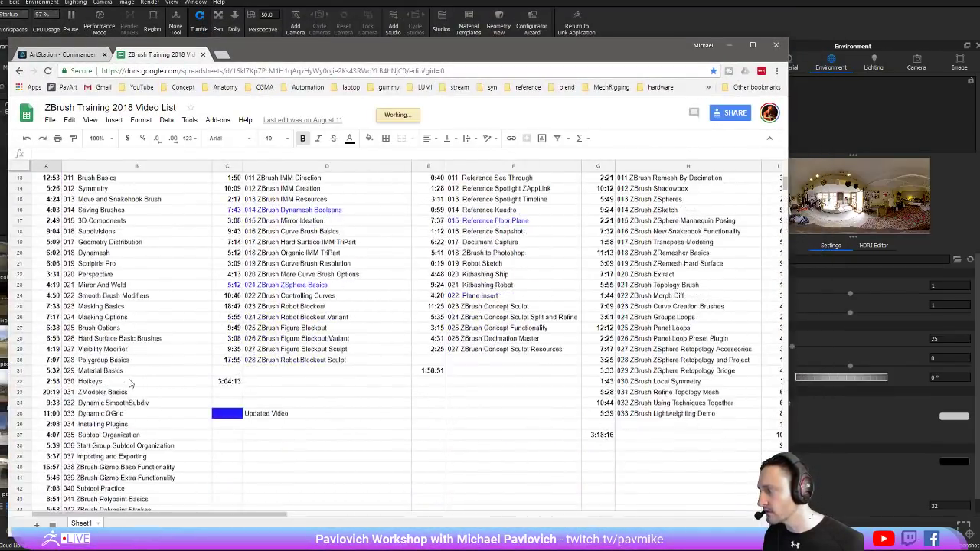
scroll(123, 414, "down", 12)
scroll(111, 414, "up", 10)
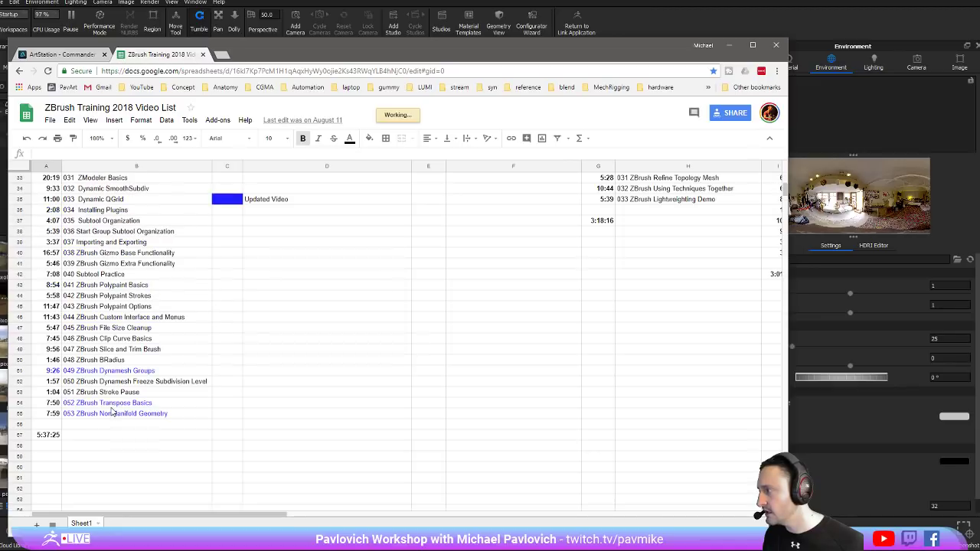
scroll(145, 416, "down", 2)
scroll(144, 416, "up", 8)
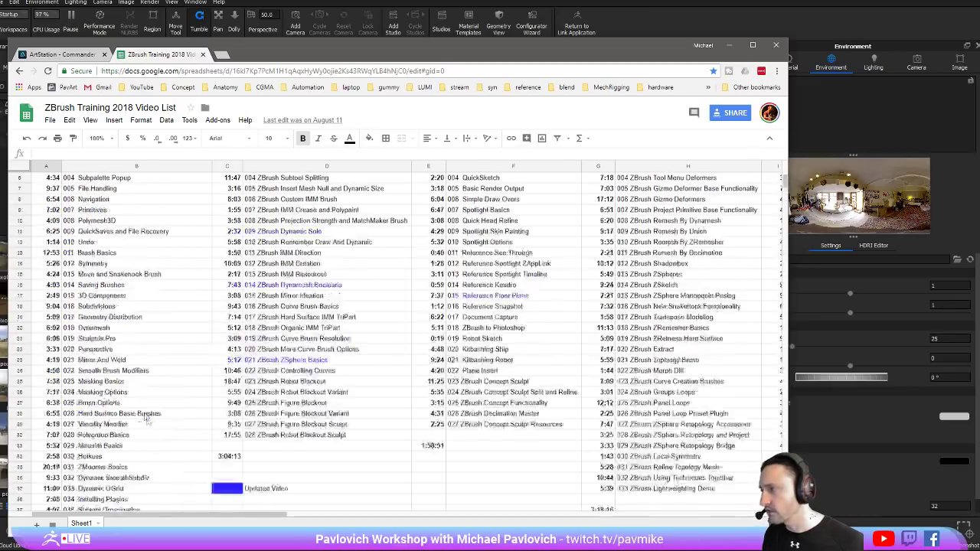
left_click_drag(206, 520, 318, 511)
scroll(324, 375, "down", 10)
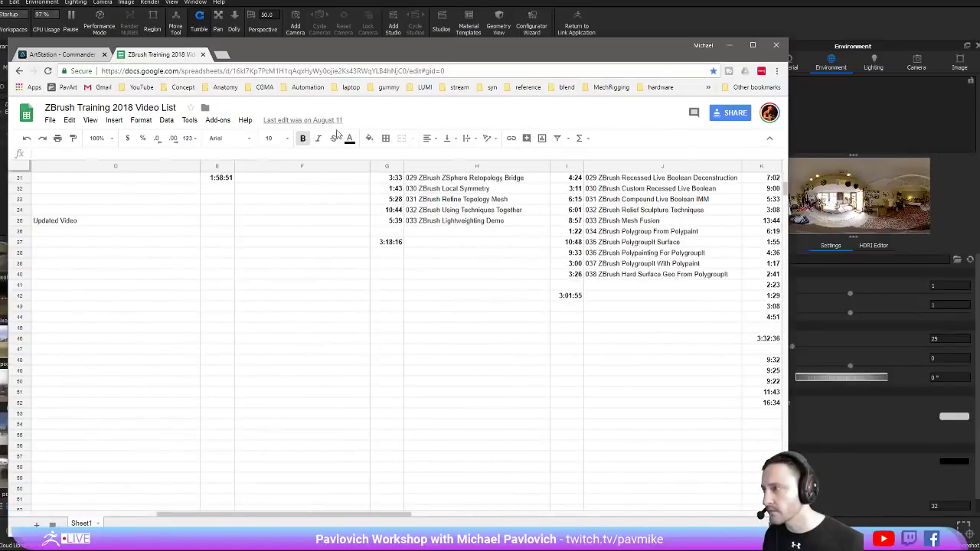
Step: Move the browser window left and go back from the Commander artwork page
key("alt+Tab")
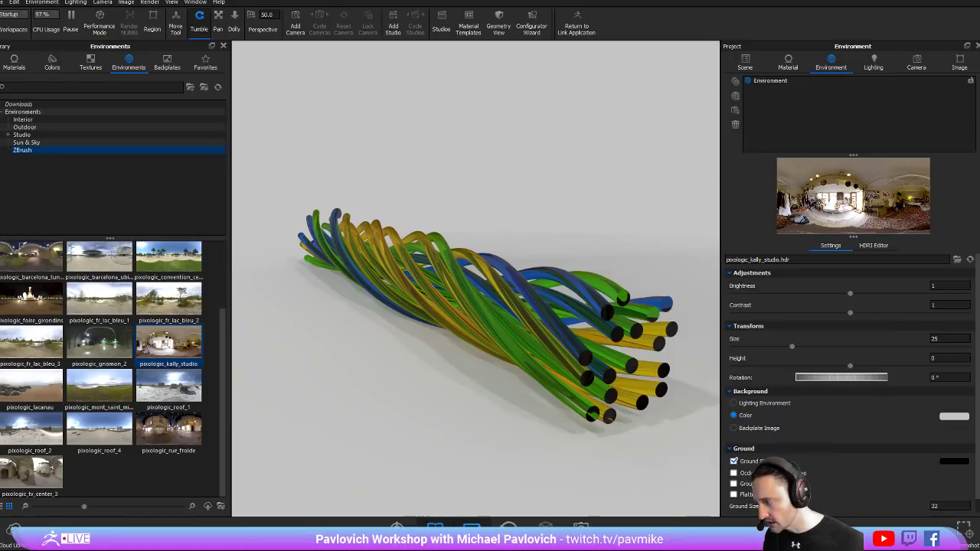
key("alt+Tab")
left_click_drag(86, 9, 17, 24)
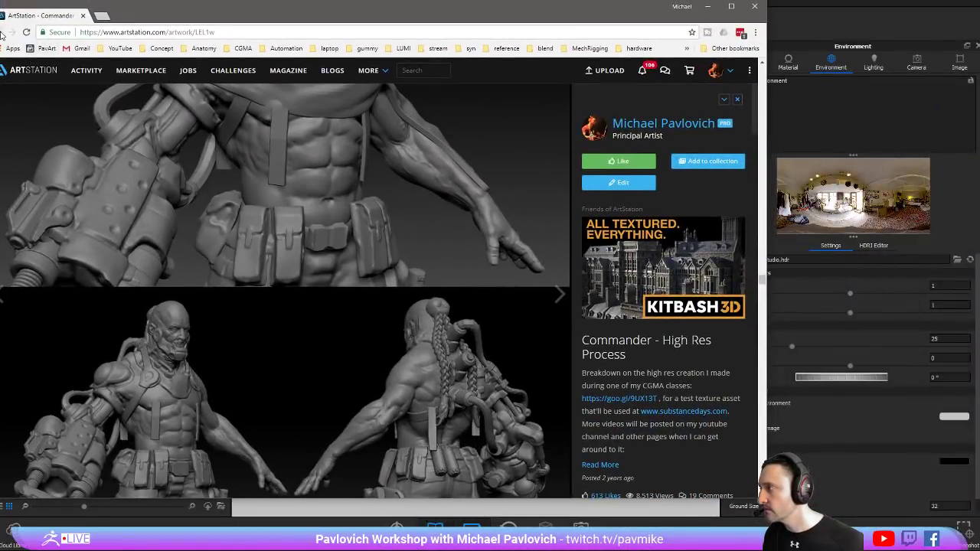
left_click(3, 32)
key("alt+Tab")
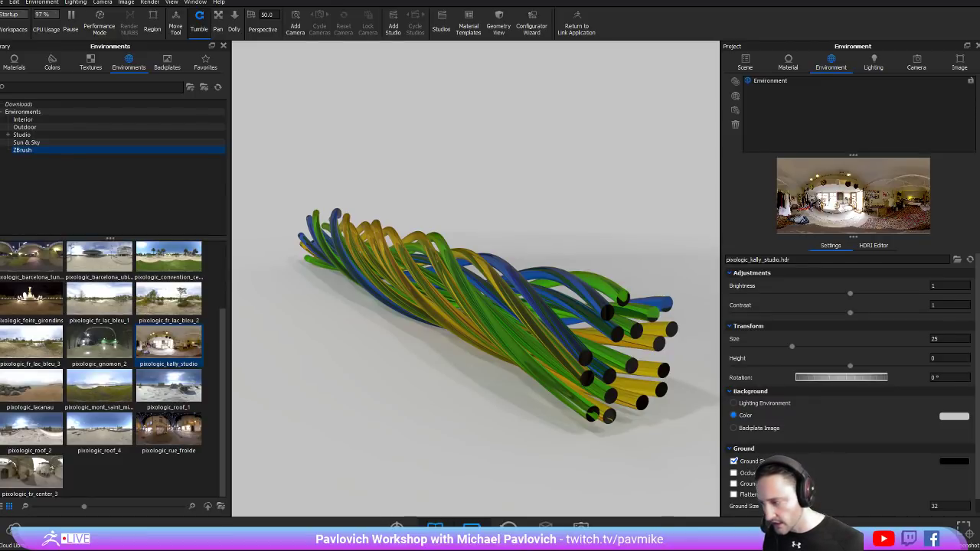
key("alt+Tab")
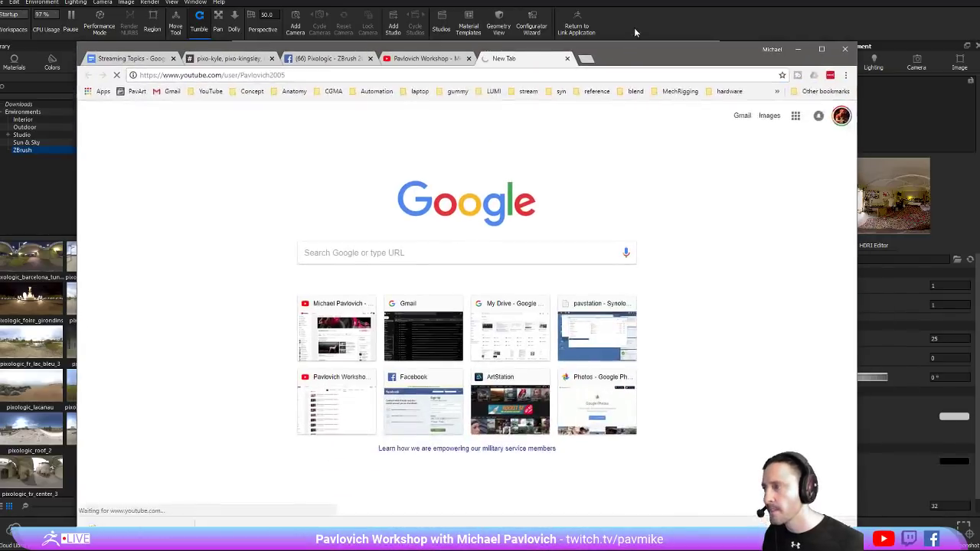
Step: Show the host channel's created playlists and copy that page's address
left_click(433, 30)
left_click(536, 30)
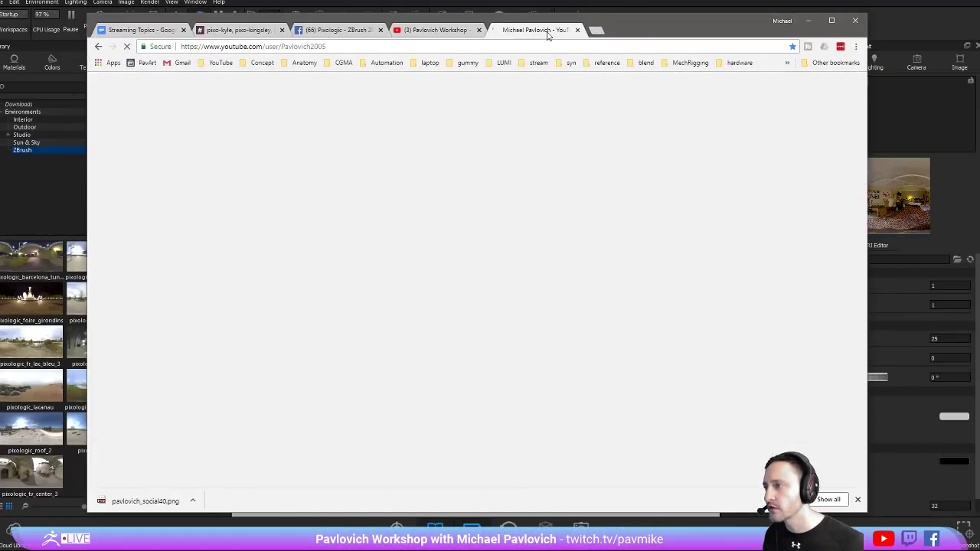
left_click(349, 255)
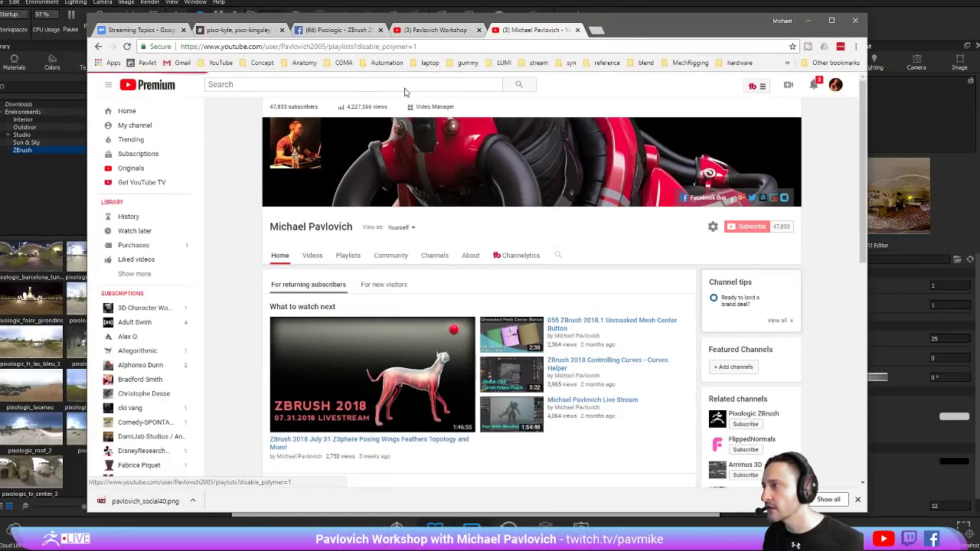
left_click(446, 47)
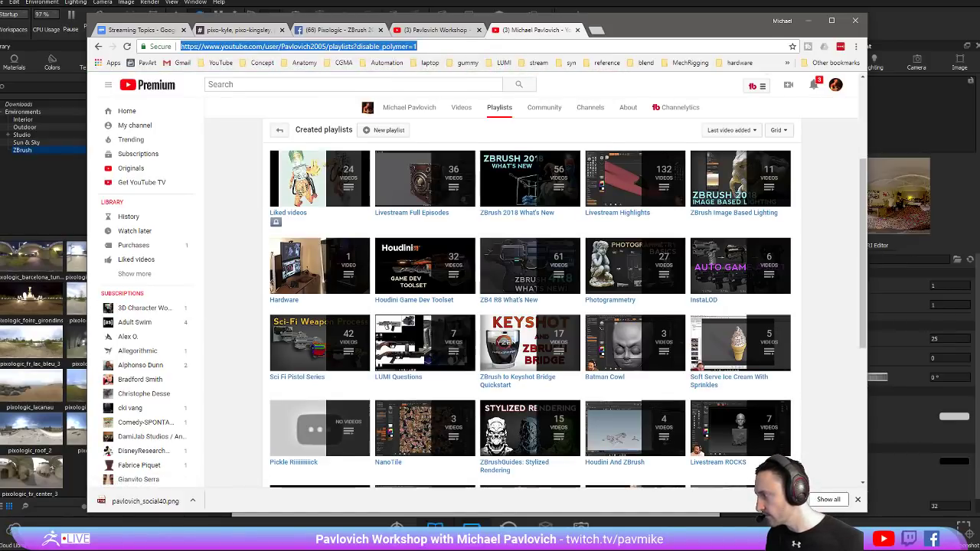
key("alt+Tab")
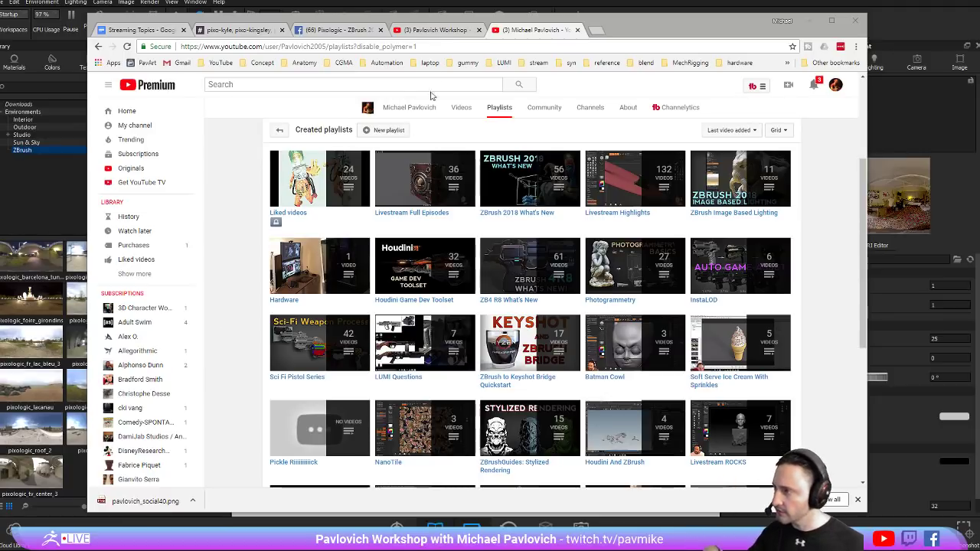
Step: Scroll through the Pavlovich Workshop playlist episodes and copy the playlist address
left_click(435, 30)
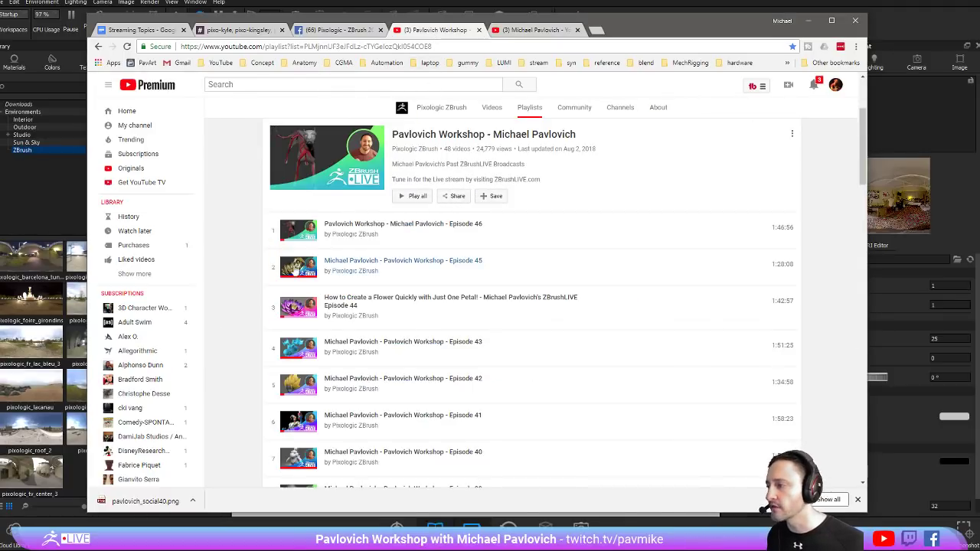
scroll(254, 260, "down", 20)
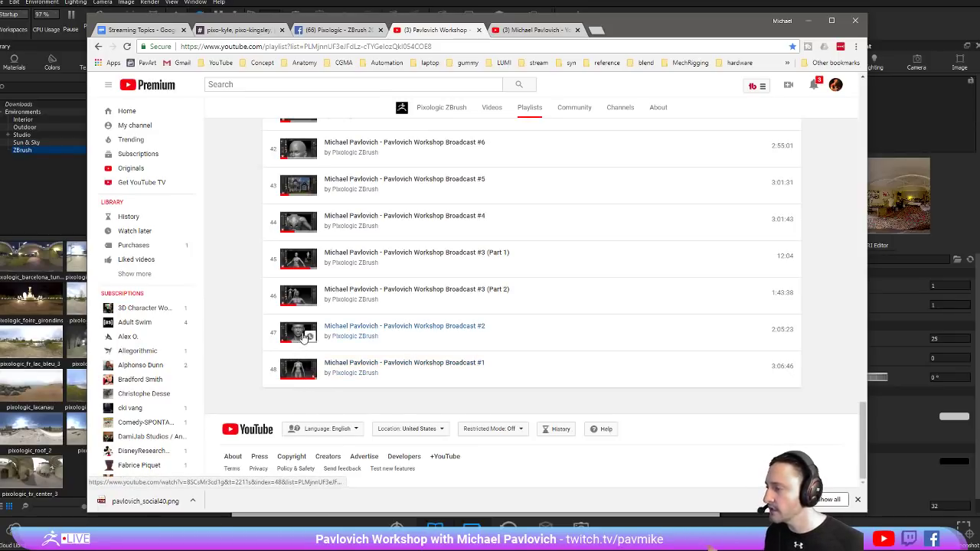
scroll(302, 329, "up", 1)
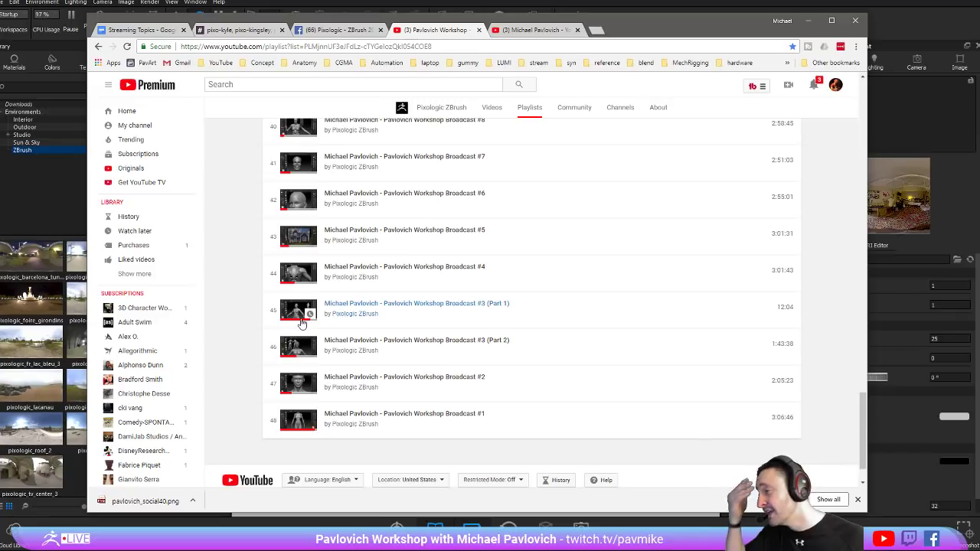
scroll(302, 323, "up", 1)
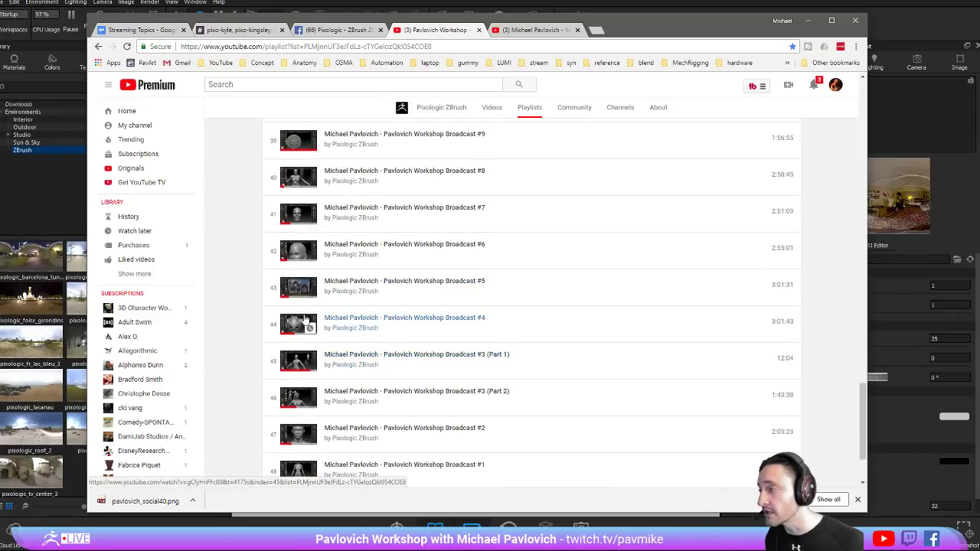
scroll(302, 323, "up", 8)
scroll(304, 317, "up", 3)
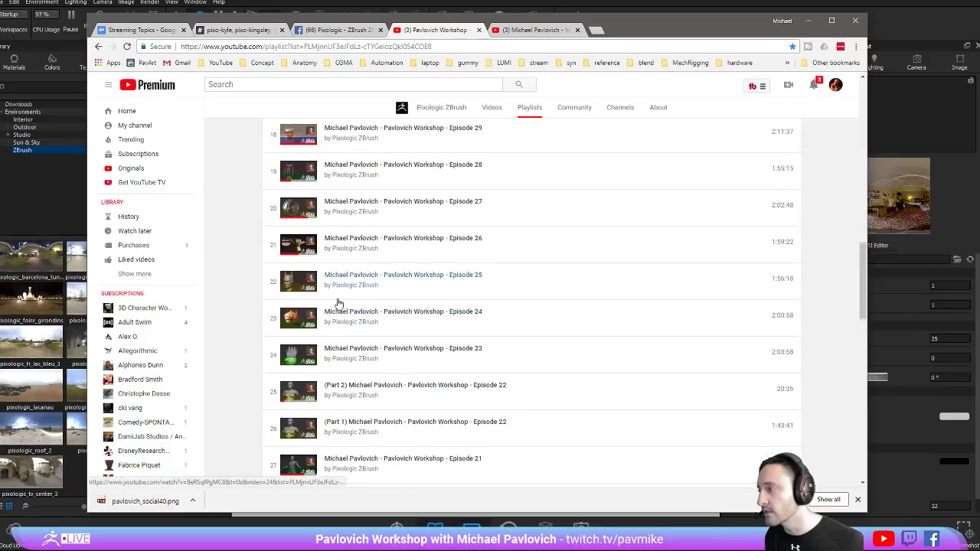
scroll(320, 383, "up", 7)
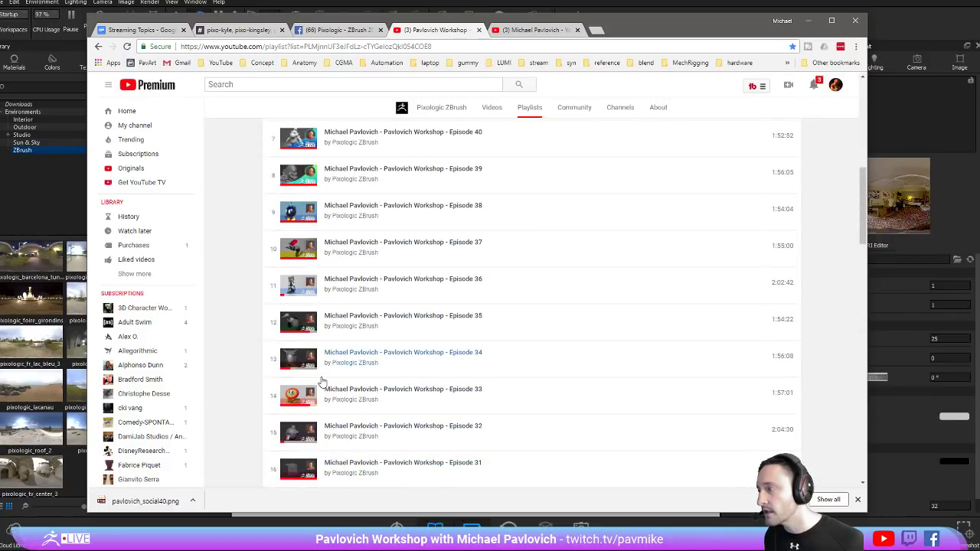
scroll(321, 379, "up", 4)
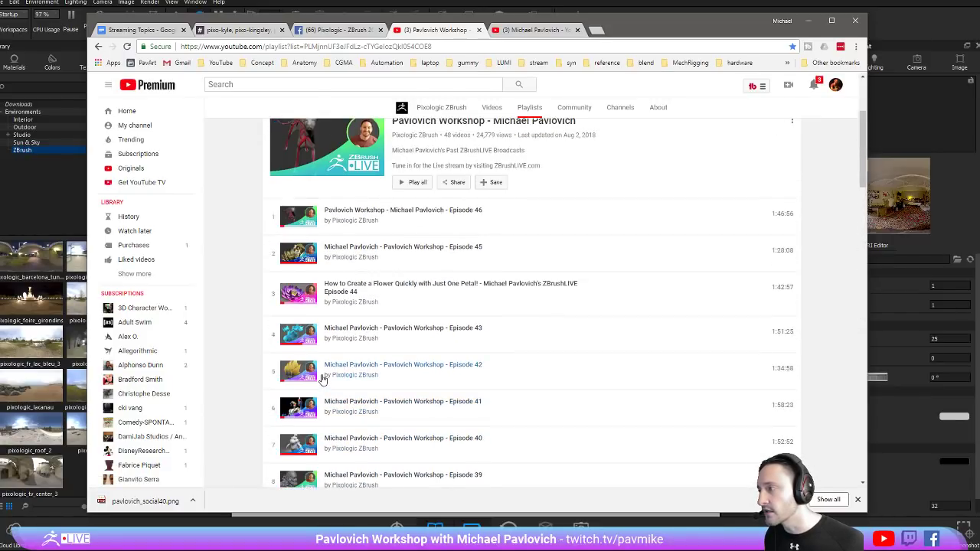
scroll(322, 378, "down", 6)
scroll(321, 379, "down", 2)
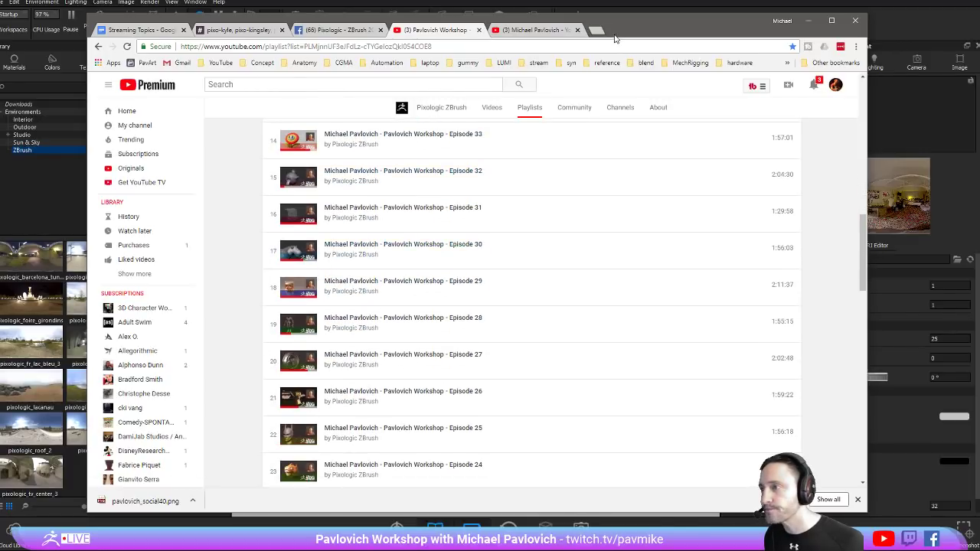
left_click(509, 44)
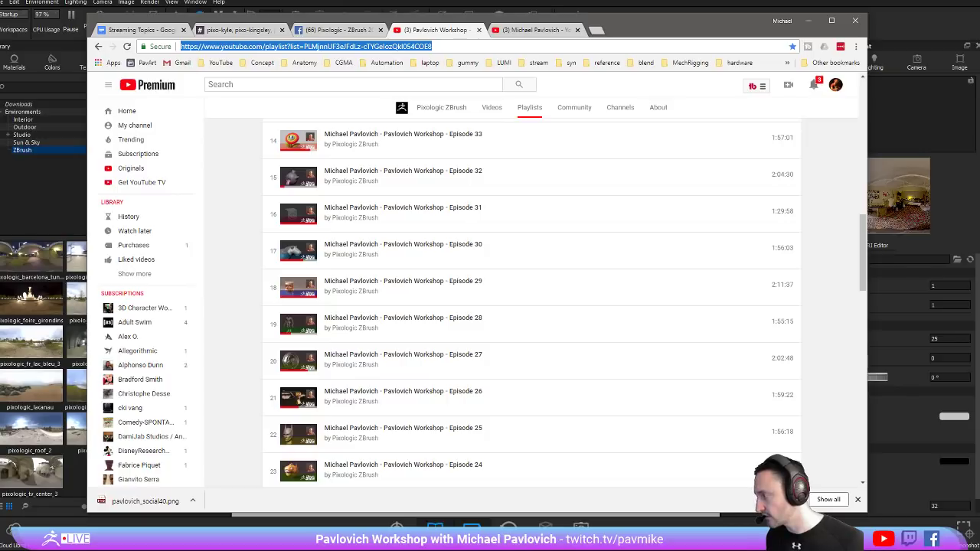
key("alt+Tab")
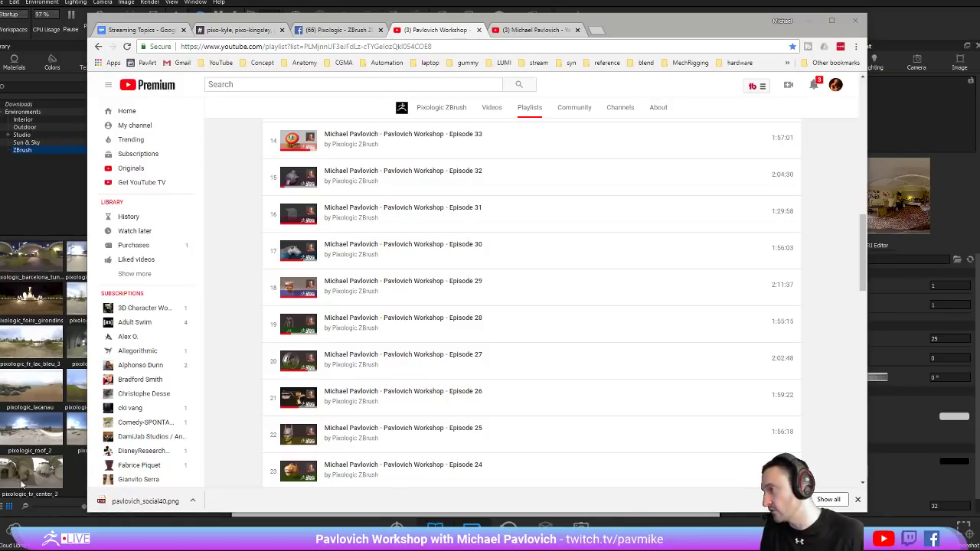
Step: Browse the Pixologic ZBrush channel's uploaded videos, then return to KeyShot
scroll(444, 283, "up", 10)
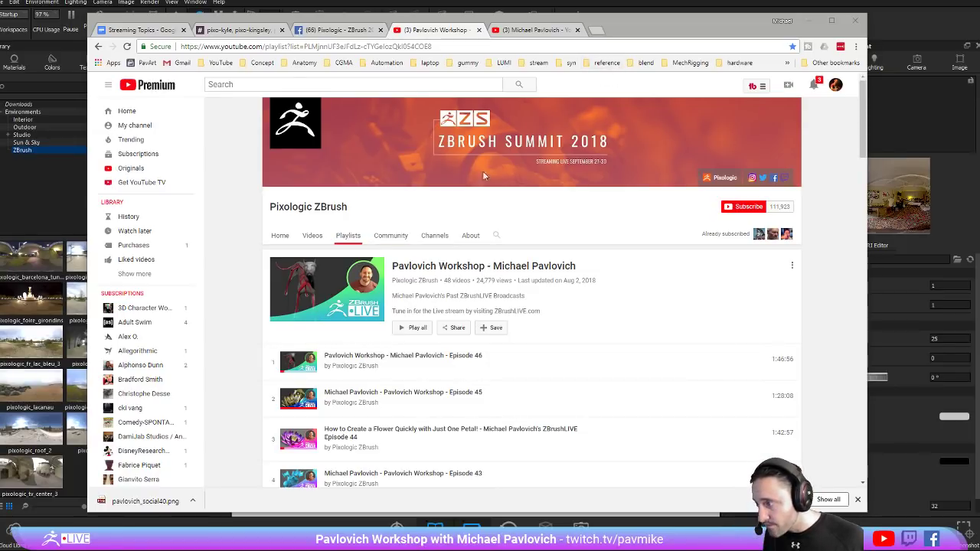
left_click(417, 282)
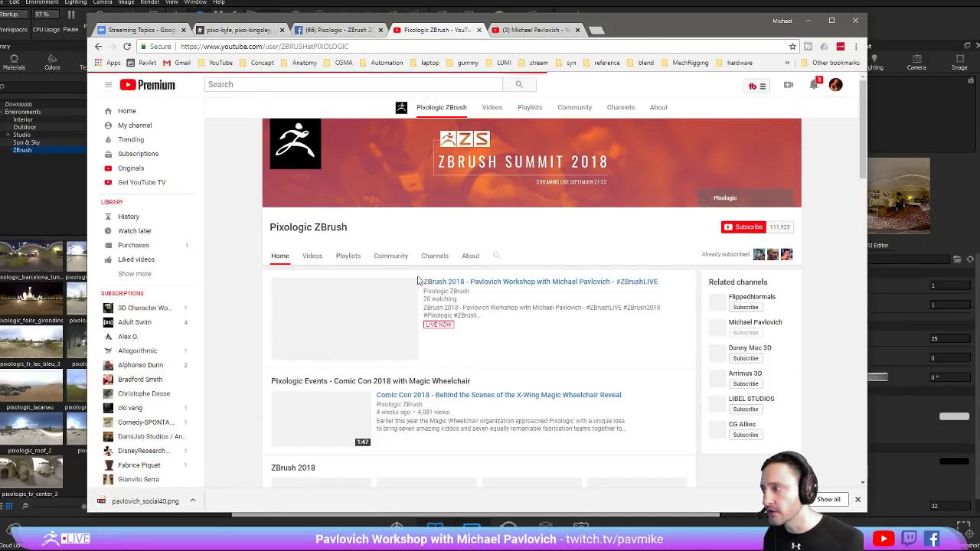
left_click(313, 239)
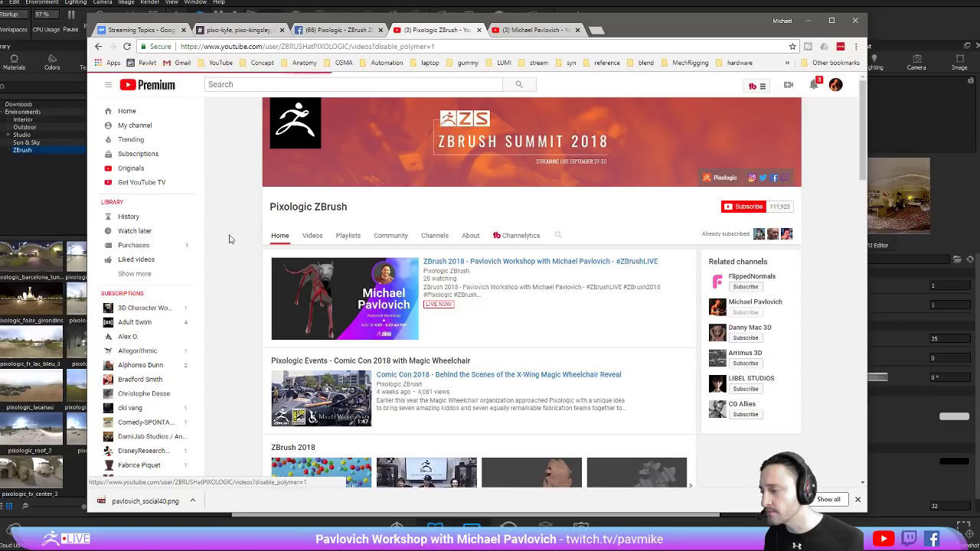
scroll(223, 237, "down", 5)
scroll(223, 237, "down", 2)
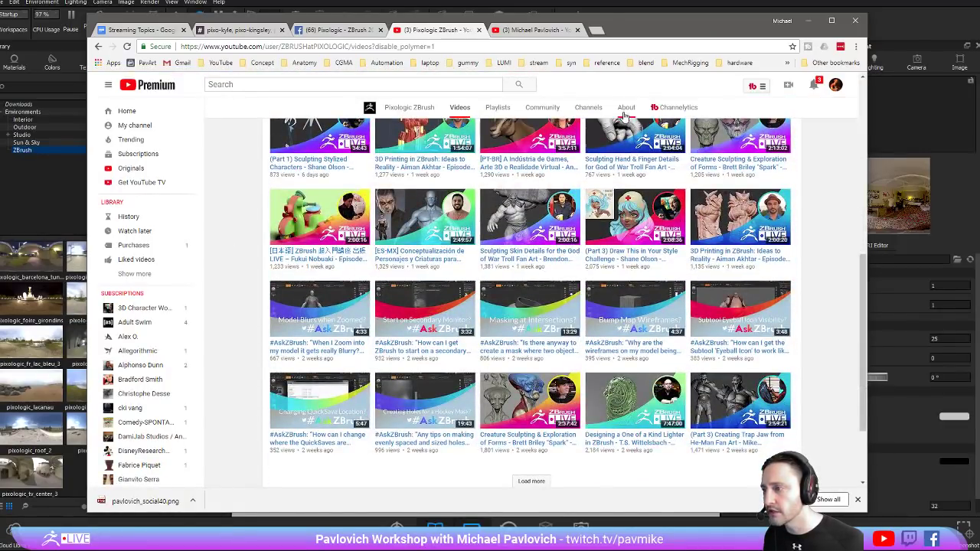
key("alt+Tab")
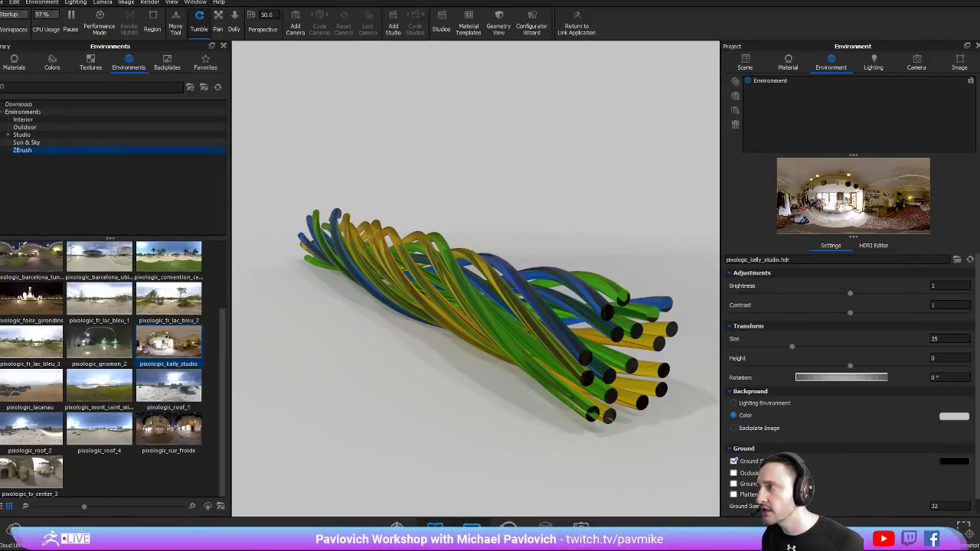
Step: Check the Render settings, close them without rendering, and quit KeyShot discarding changes
left_click(150, 2)
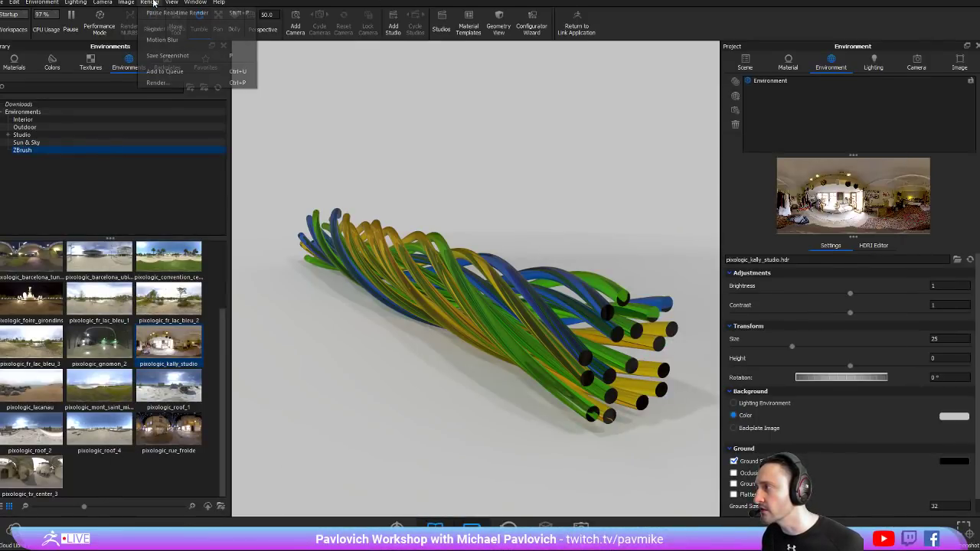
left_click(157, 83)
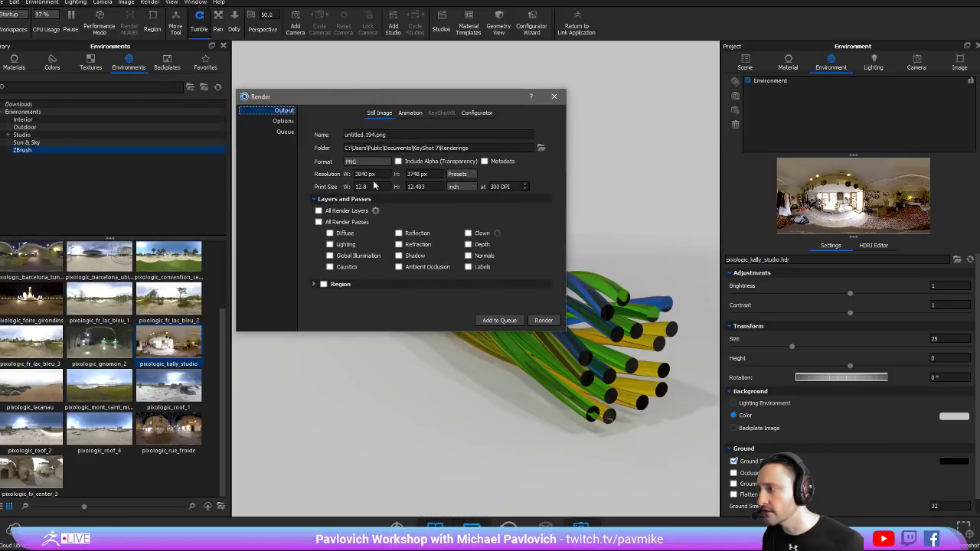
left_click(553, 97)
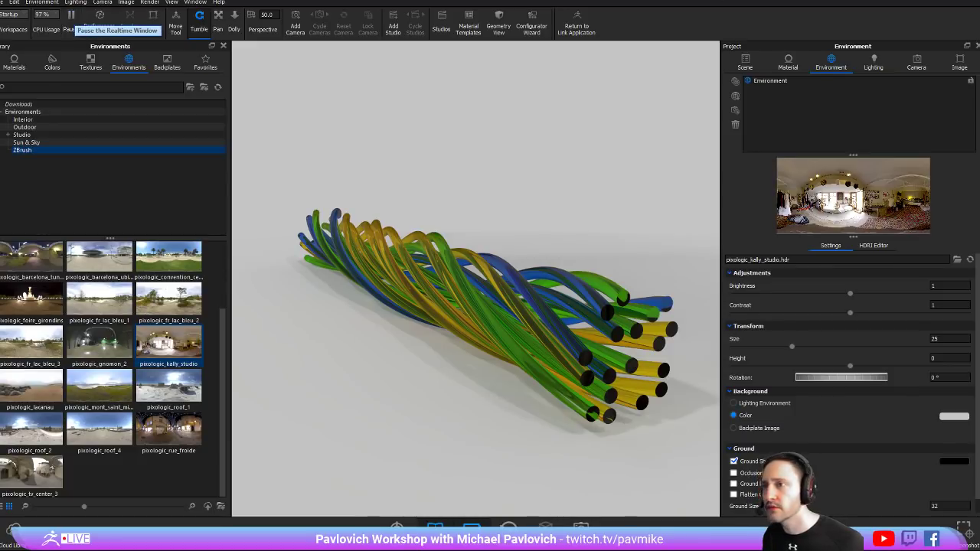
key("ctrl+n")
left_click(495, 215)
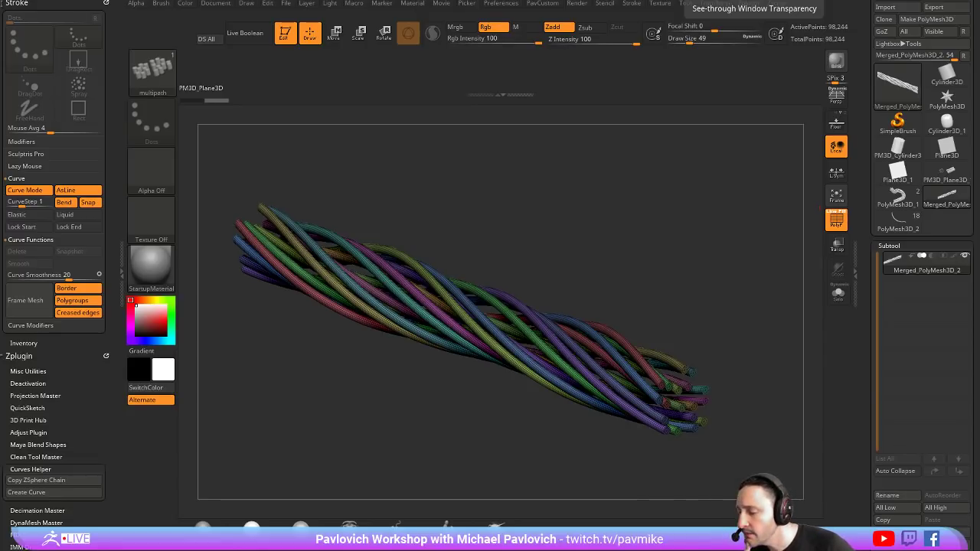
key("alt+Tab")
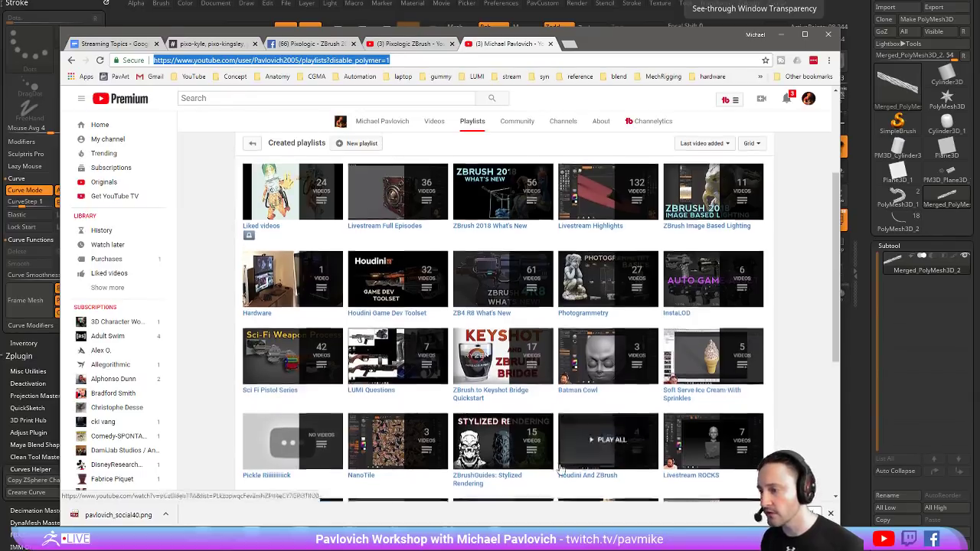
scroll(406, 337, "down", 5)
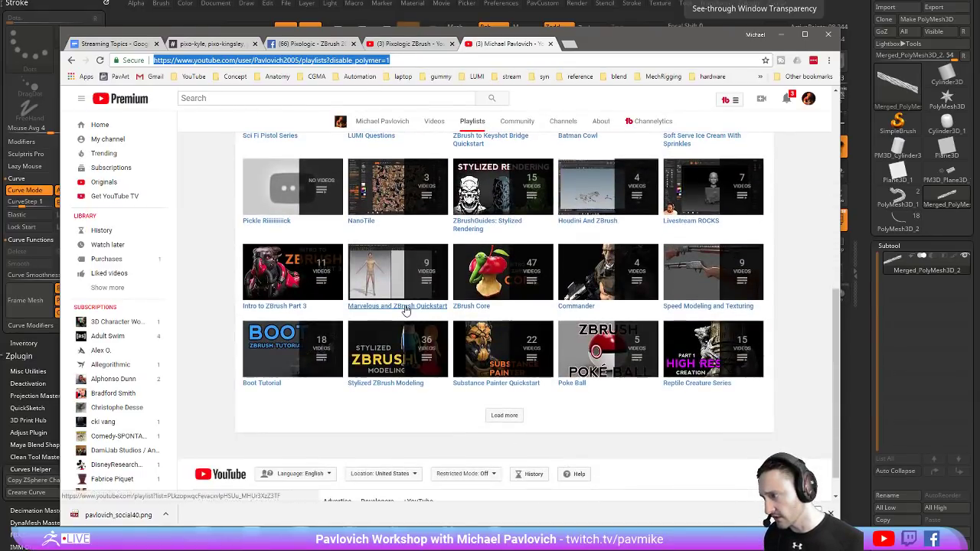
left_click(406, 307)
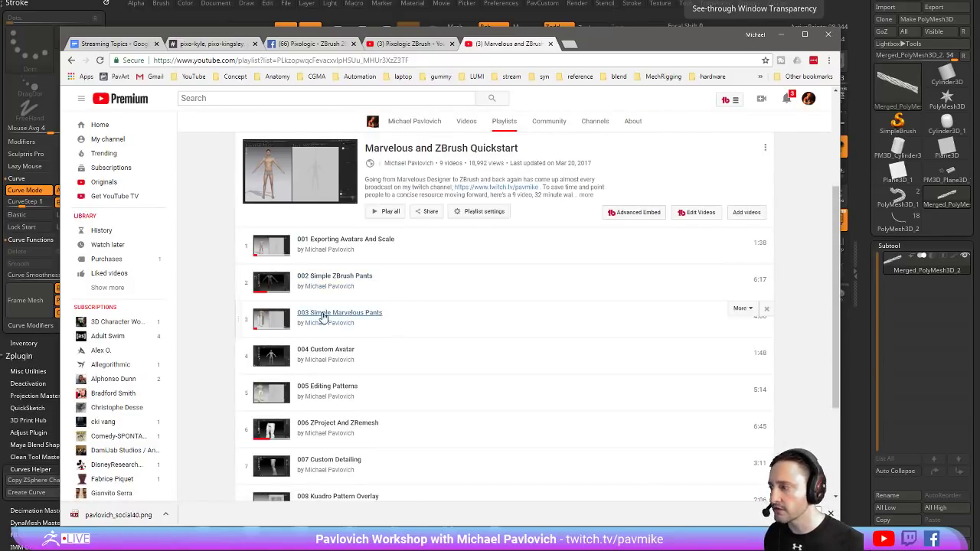
scroll(324, 313, "down", 2)
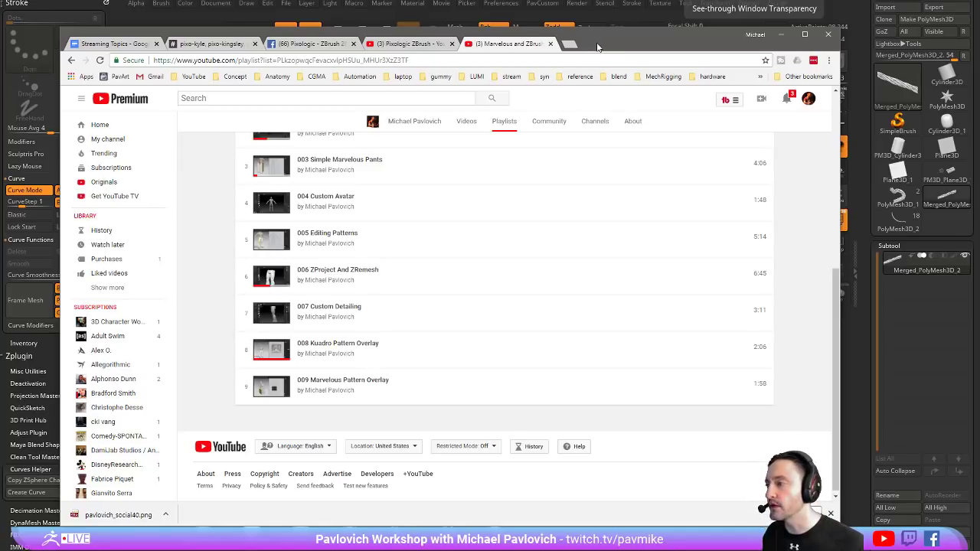
key("alt+Tab")
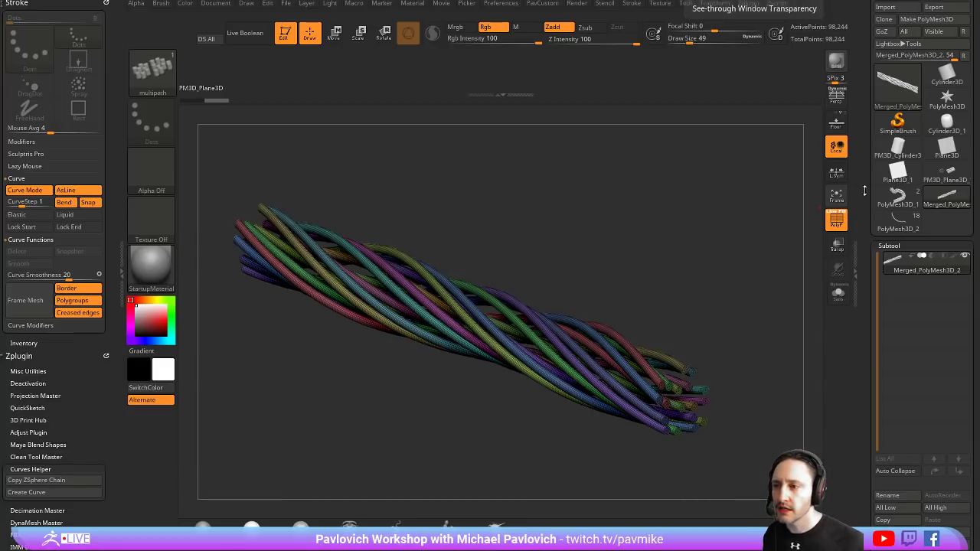
Step: Turn on Mrg in Tool > Import so imported coincident points are merged
scroll(878, 101, "down", 10)
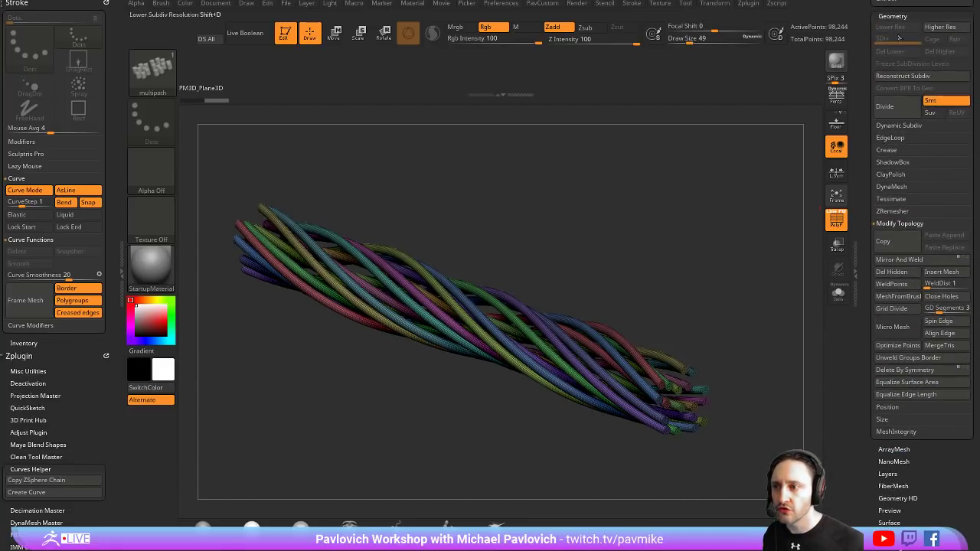
key("shift")
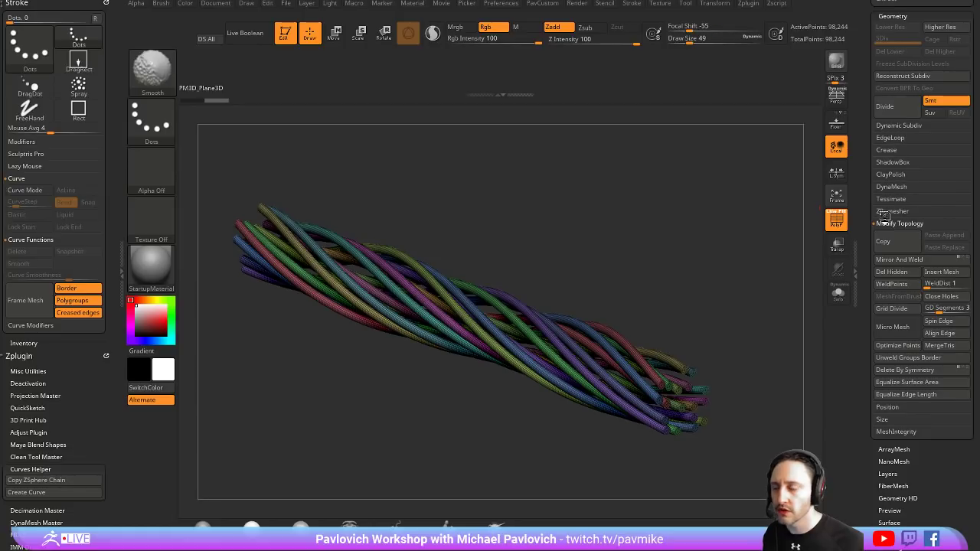
key("shift")
scroll(899, 228, "down", 2)
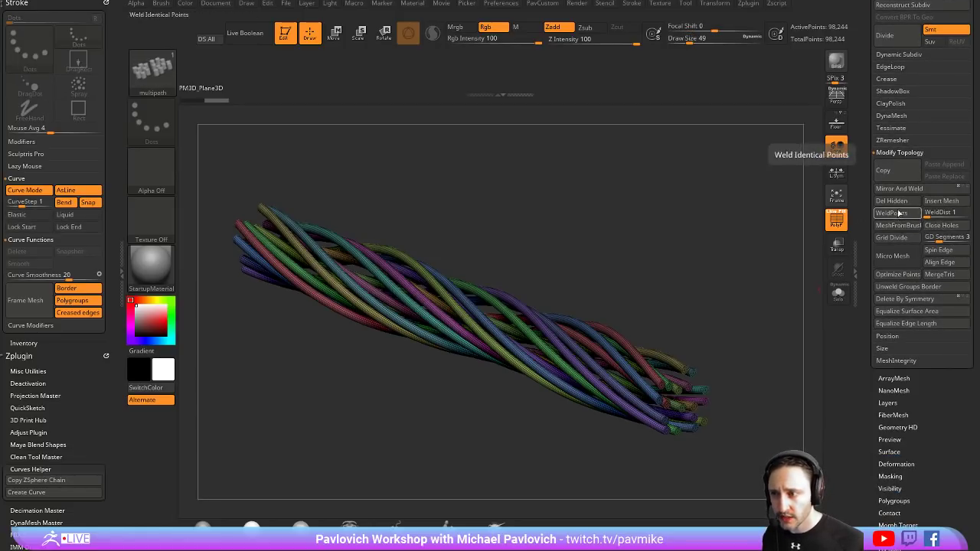
left_click_drag(864, 280, 863, 145)
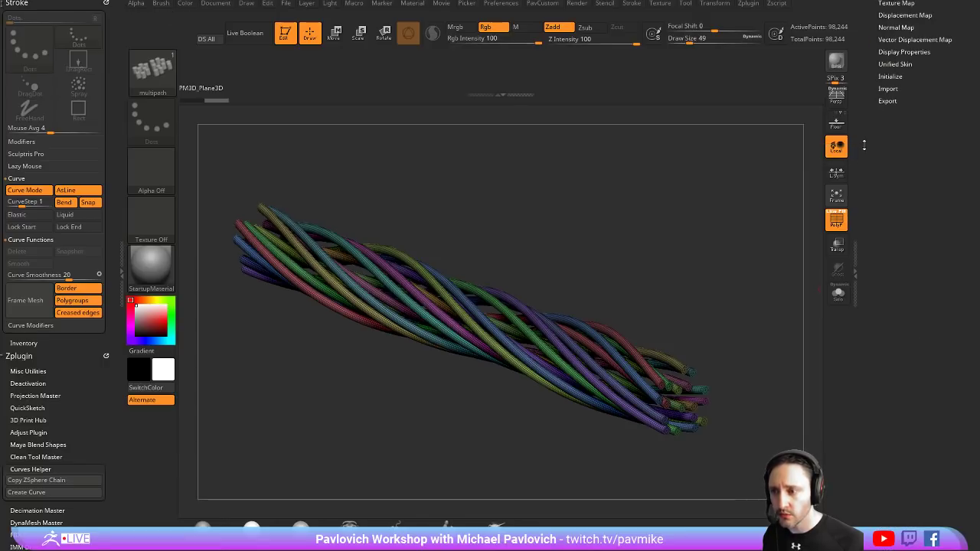
left_click(889, 89)
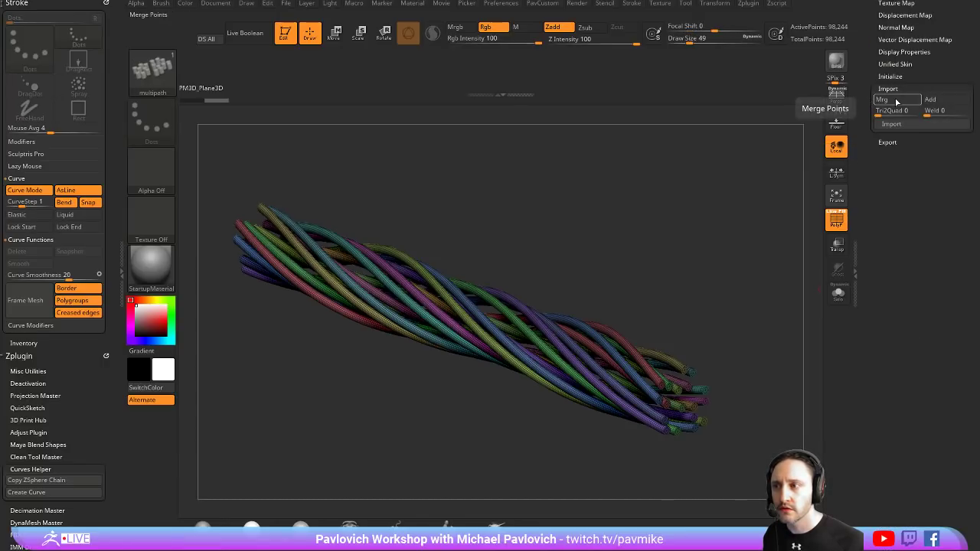
key("ctrl")
left_click(897, 101)
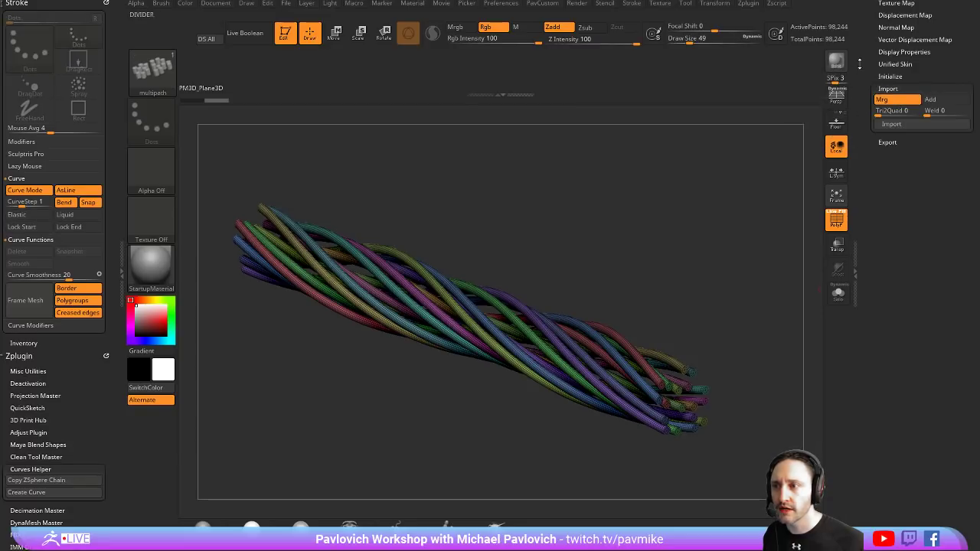
Step: Set WeldDist to 1 and turn on the PolyF wireframe display
scroll(863, 77, "up", 10)
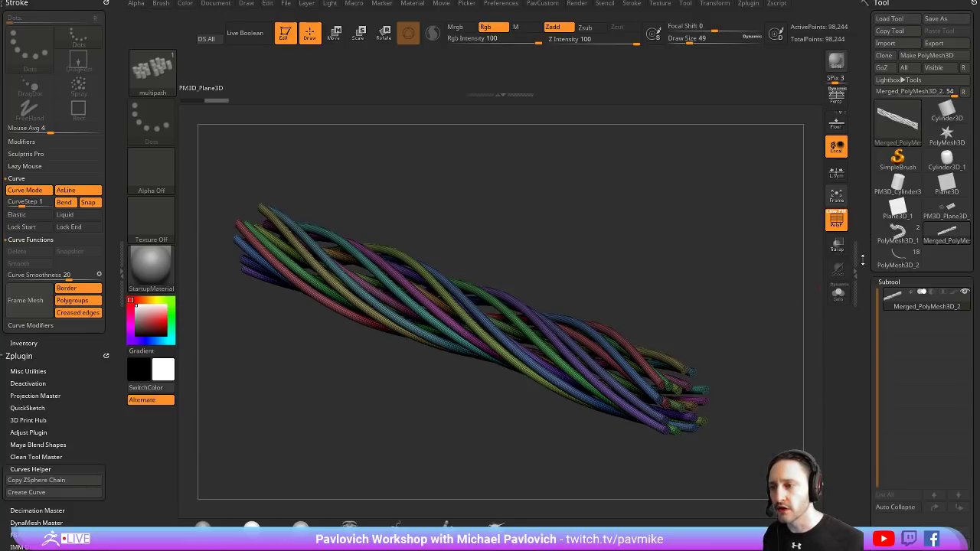
scroll(863, 260, "down", 10)
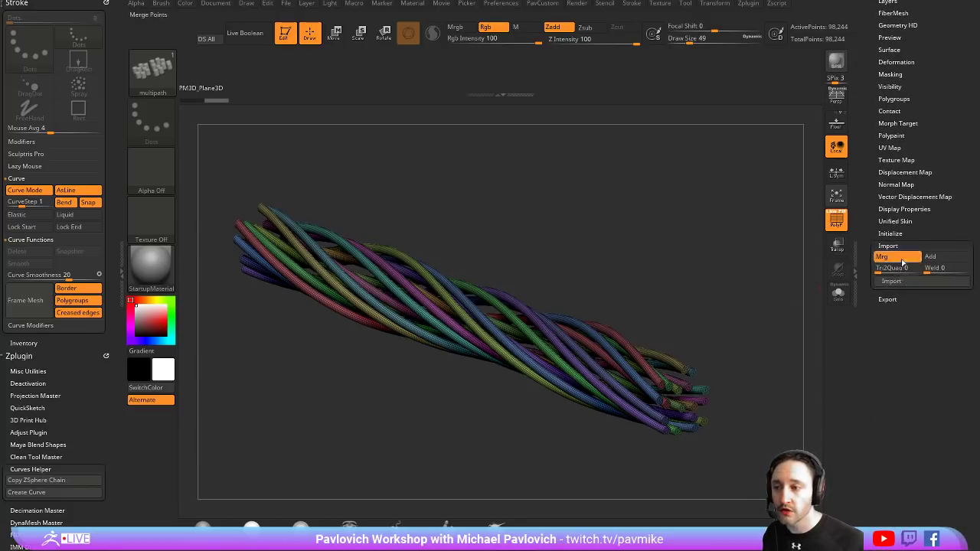
scroll(872, 294, "up", 5)
scroll(873, 294, "down", 4)
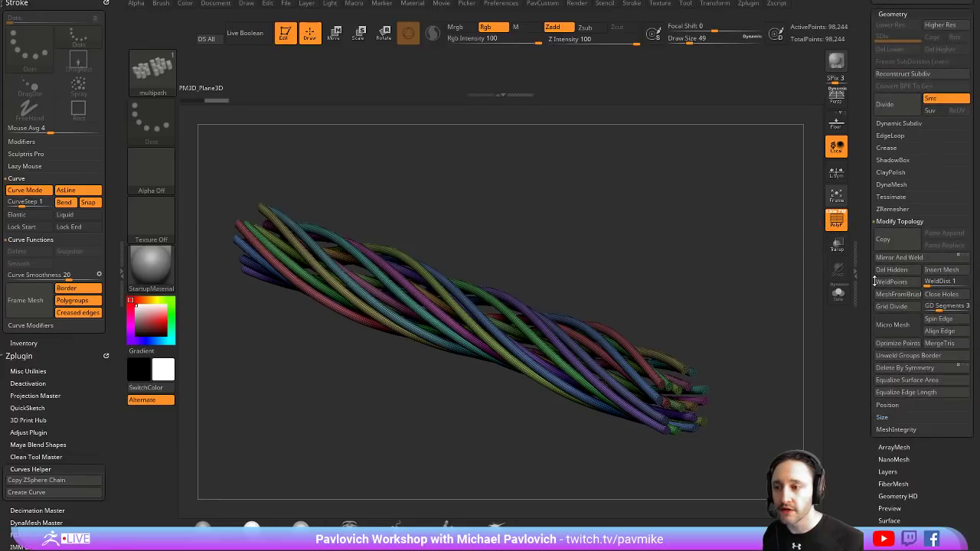
left_click(928, 281)
type("1")
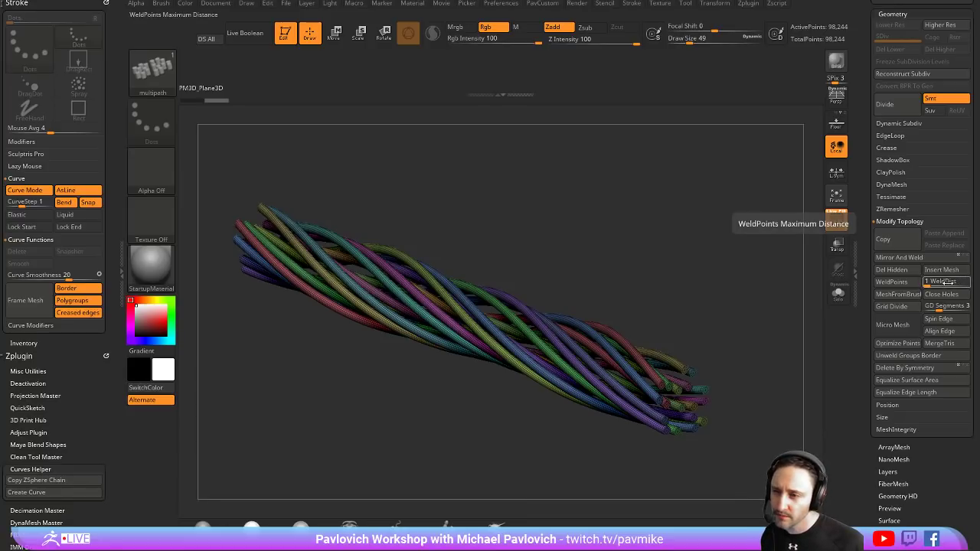
key("Return")
left_click(837, 220)
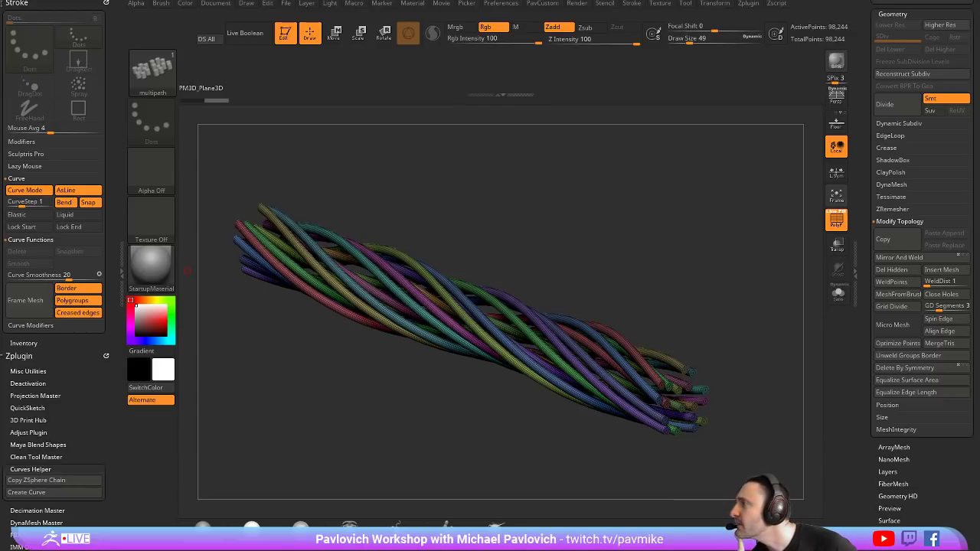
Step: Clear the canvas and start a PolyMesh3D tool initialized as a QCube
left_click(283, 34)
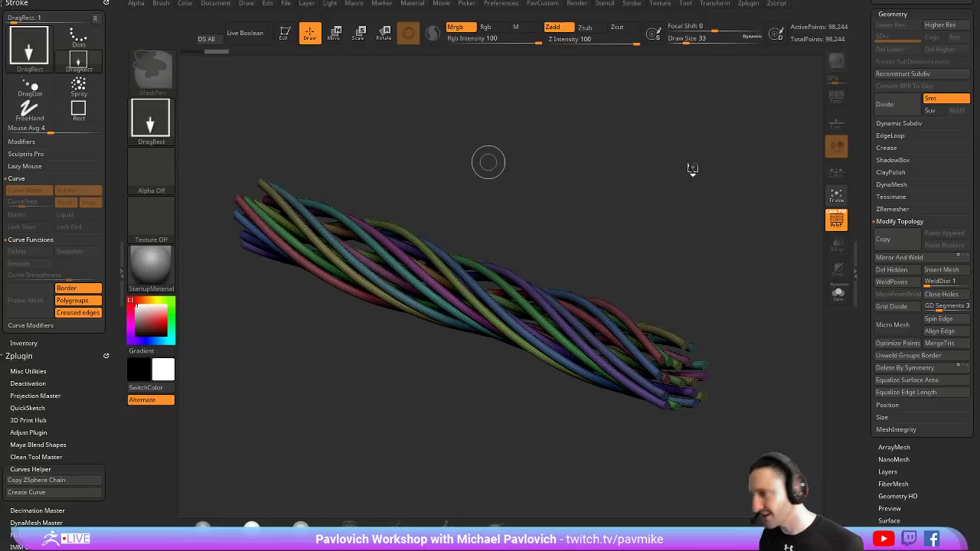
key("ctrl+n")
scroll(861, 101, "up", 5)
left_click(897, 159)
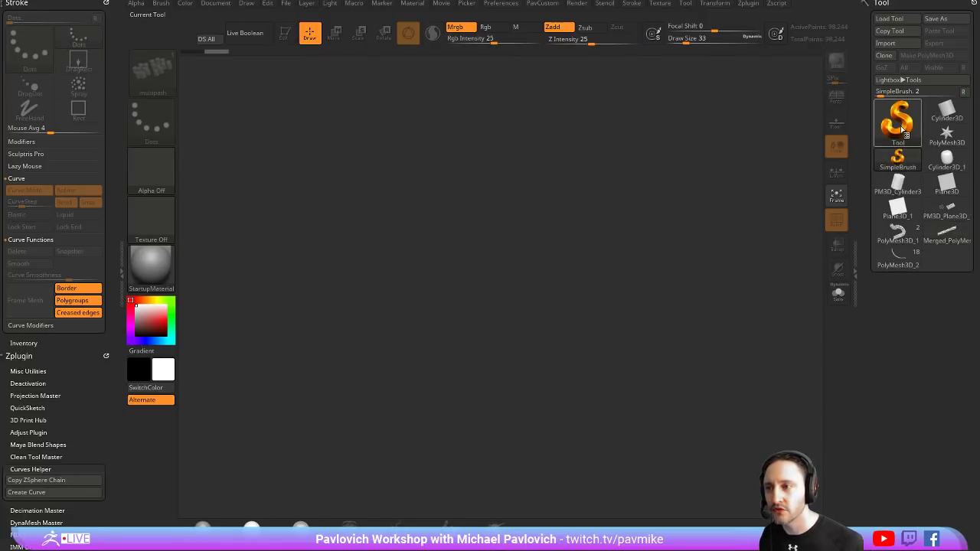
left_click(897, 121)
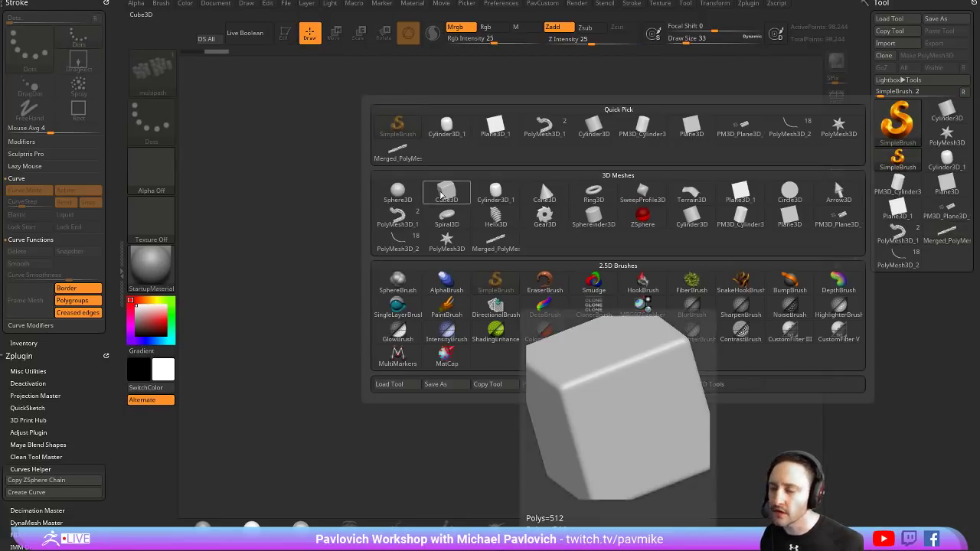
left_click(838, 126)
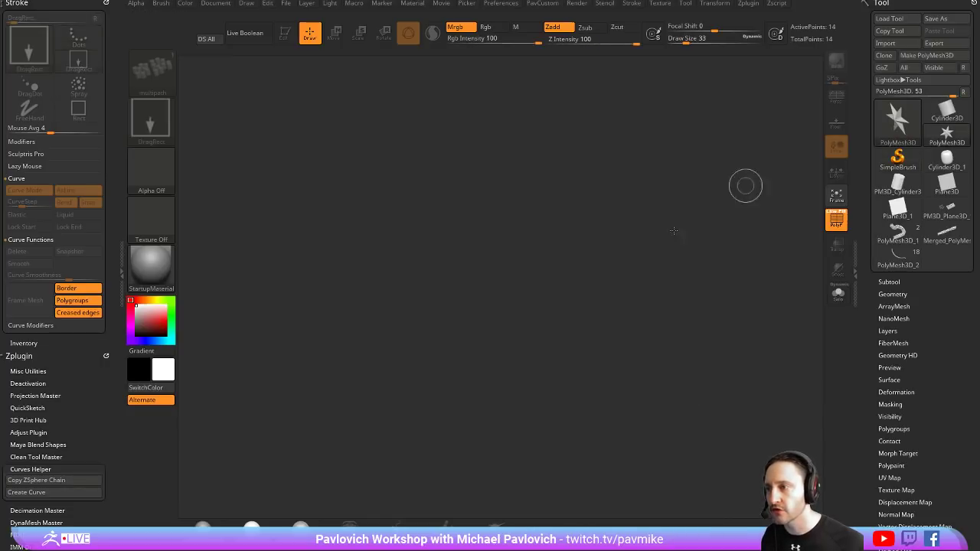
scroll(865, 371, "down", 5)
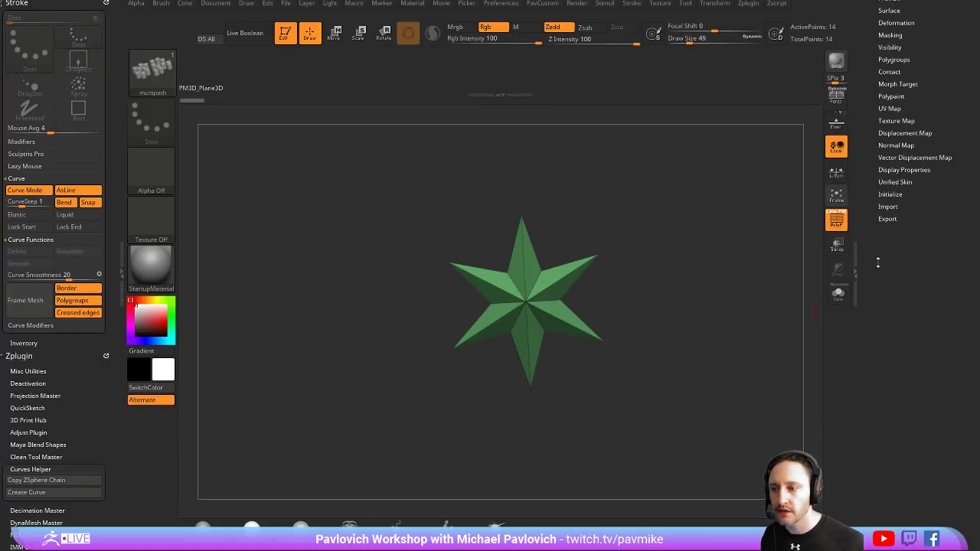
left_click(884, 194)
left_click(885, 205)
Step: Stretch the cube into a tall box and insert multiple edge loops in both halves
key("w")
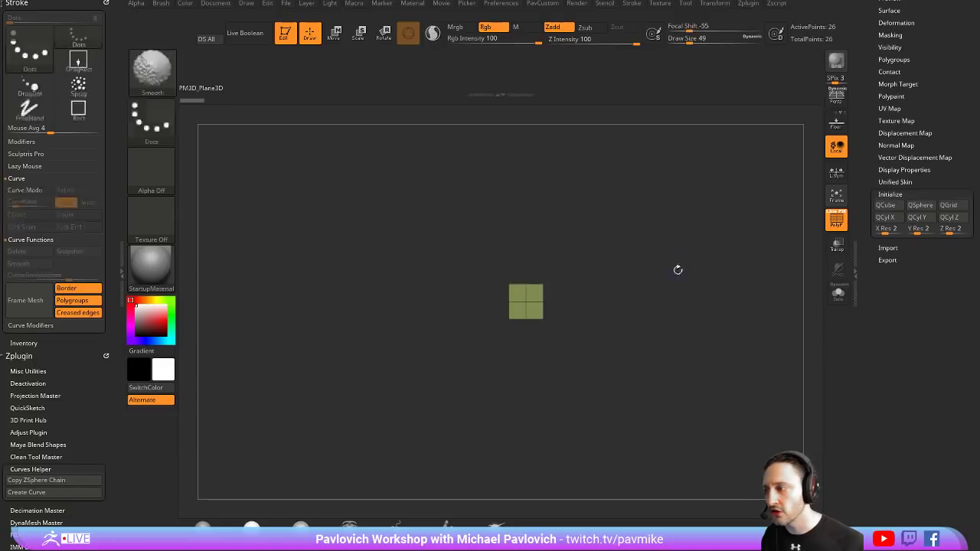
left_click_drag(525, 243, 528, 192)
key("q")
left_click_drag(635, 215, 409, 287)
key("b")
key("z")
key("m")
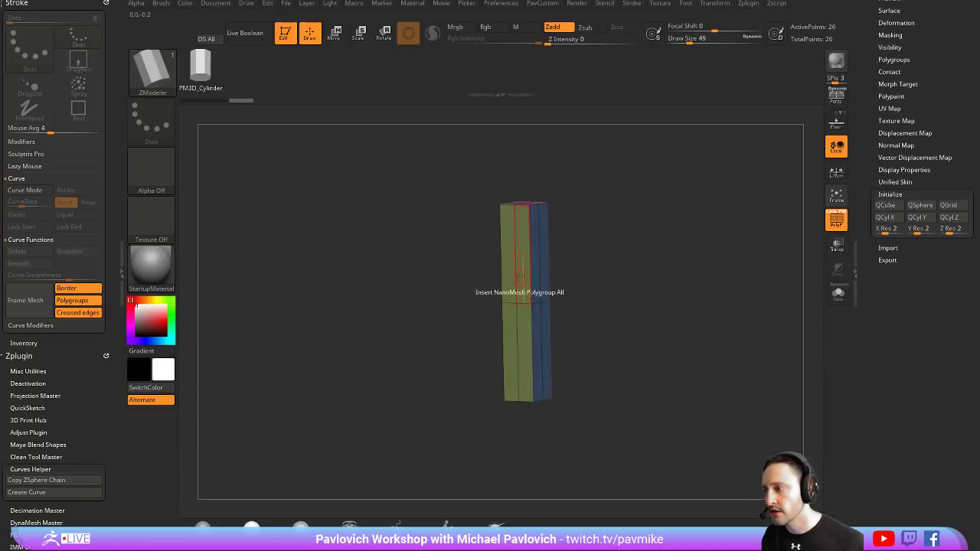
key("space")
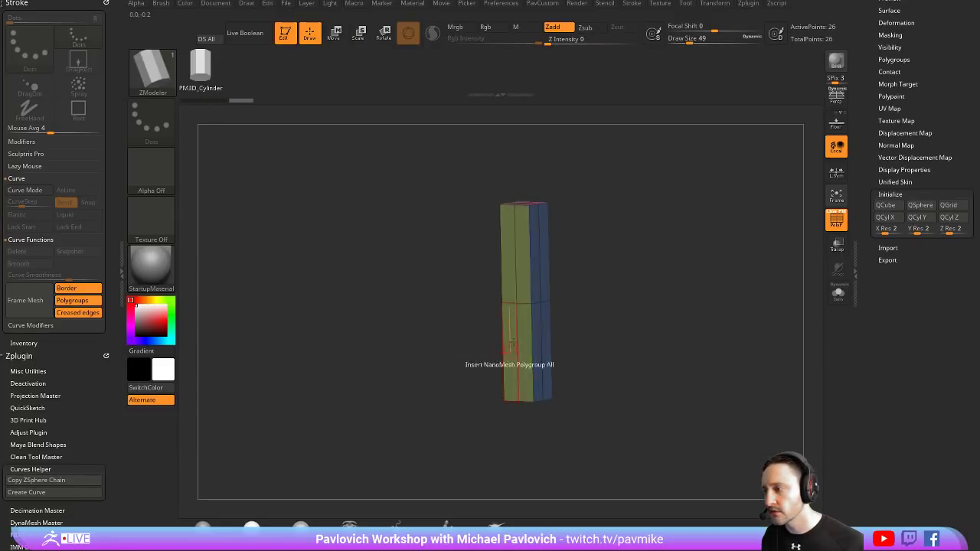
left_click(532, 245)
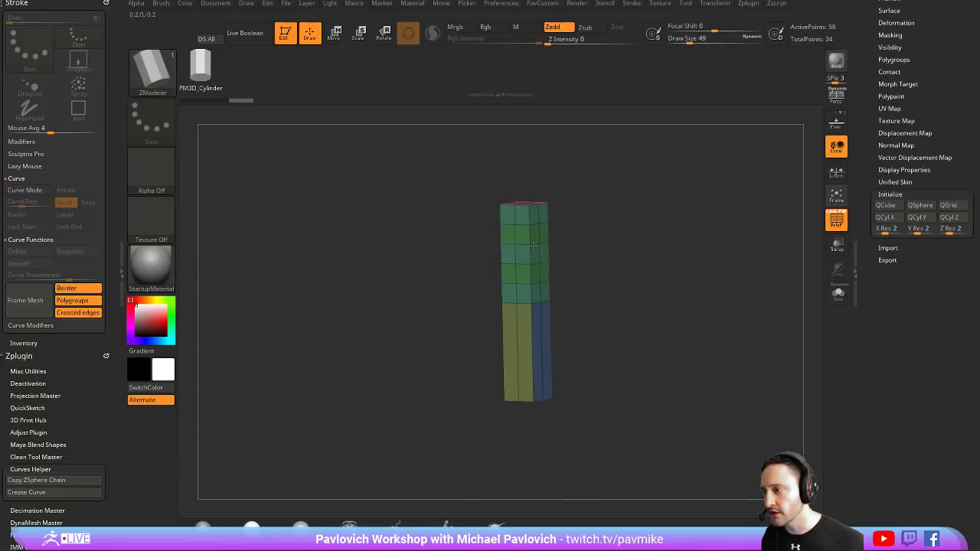
left_click(525, 345)
left_click_drag(650, 302, 677, 305, "shift")
Step: Switch to Move and pick the Bend Curve deformer from the Transpose gear menu
key("w")
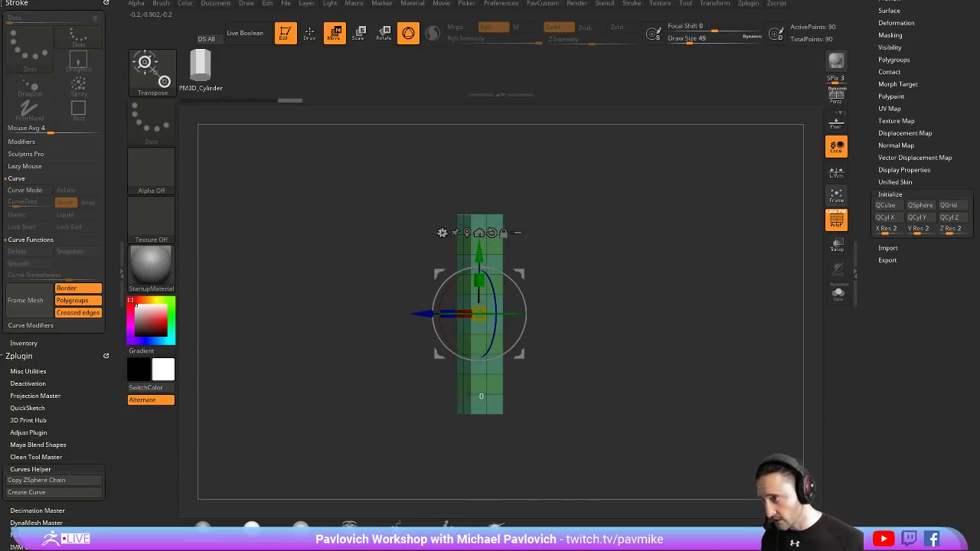
left_click(442, 232)
left_click(438, 264)
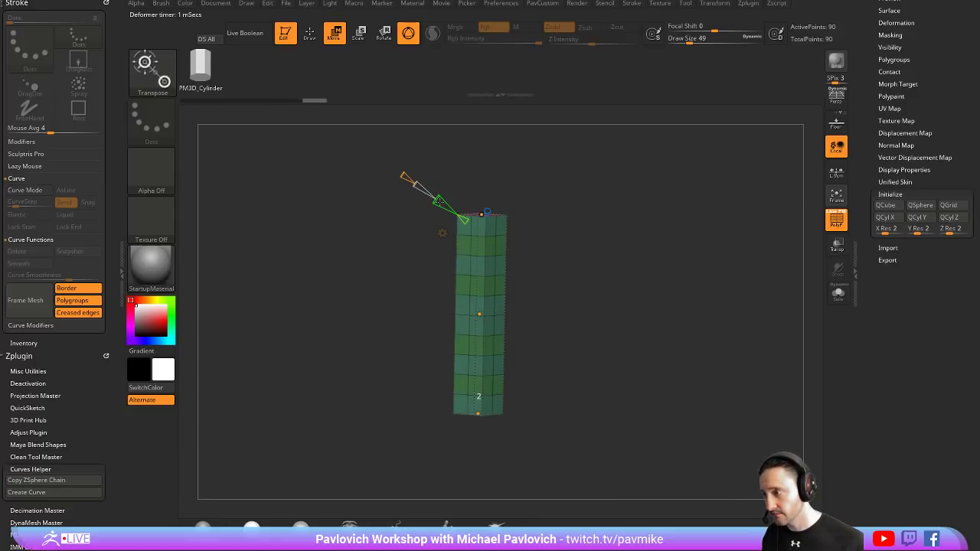
Step: Drag the bend curve handles to kink the column into a zigzag S-shape
mouse_move(405, 177)
left_mouse_down()
mouse_move(401, 169)
mouse_move(419, 170)
left_mouse_up()
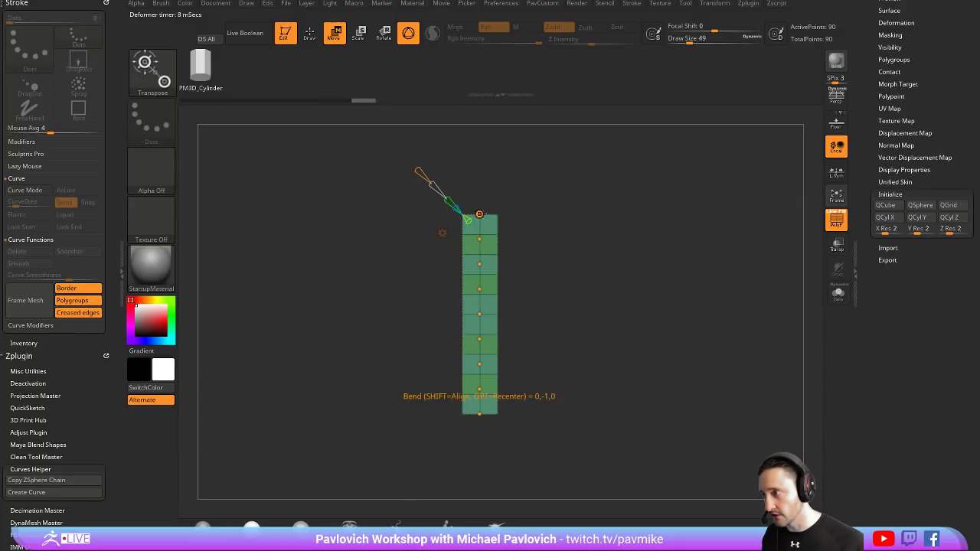
left_click_drag(506, 218, 549, 219)
left_click_drag(477, 290, 475, 267)
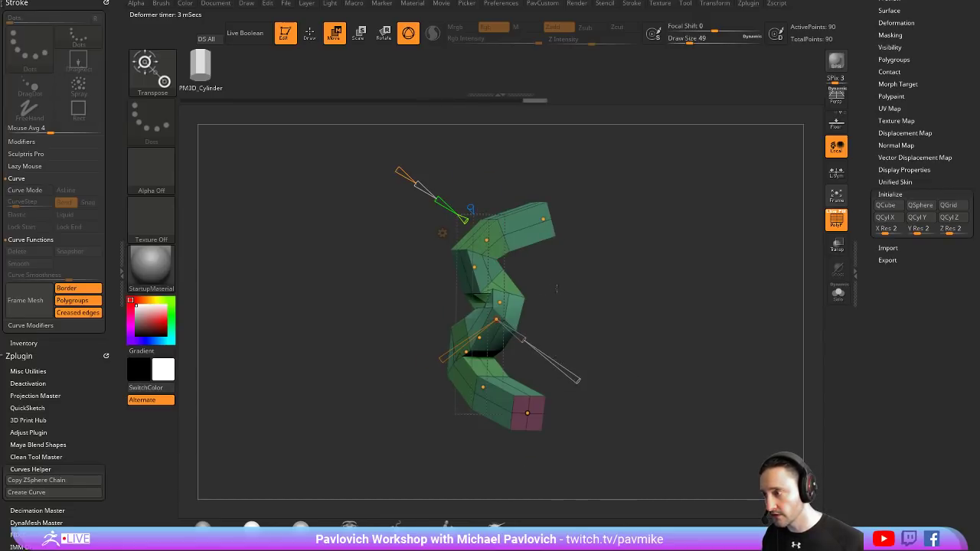
left_click_drag(557, 361, 541, 366)
left_click_drag(437, 176, 442, 184)
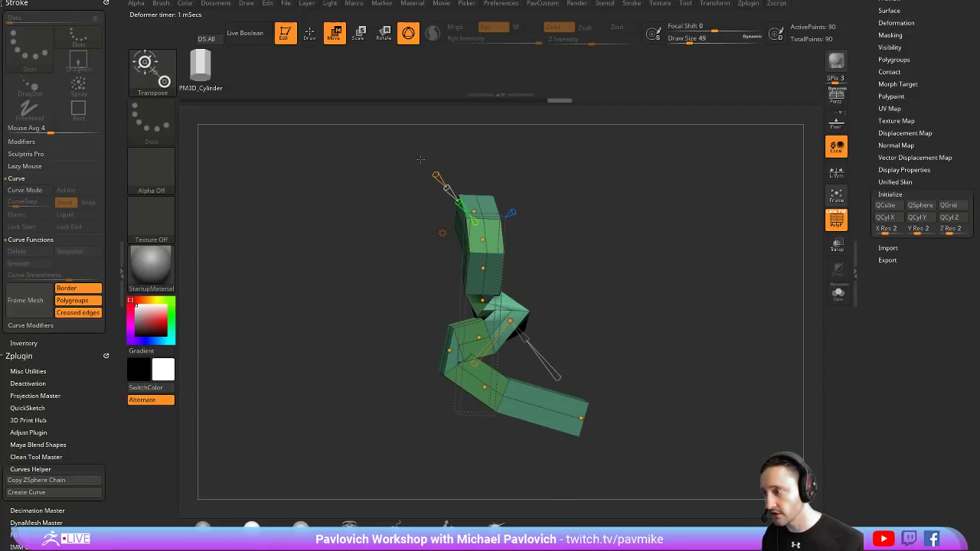
left_click_drag(445, 188, 617, 287)
left_click_drag(485, 265, 445, 337)
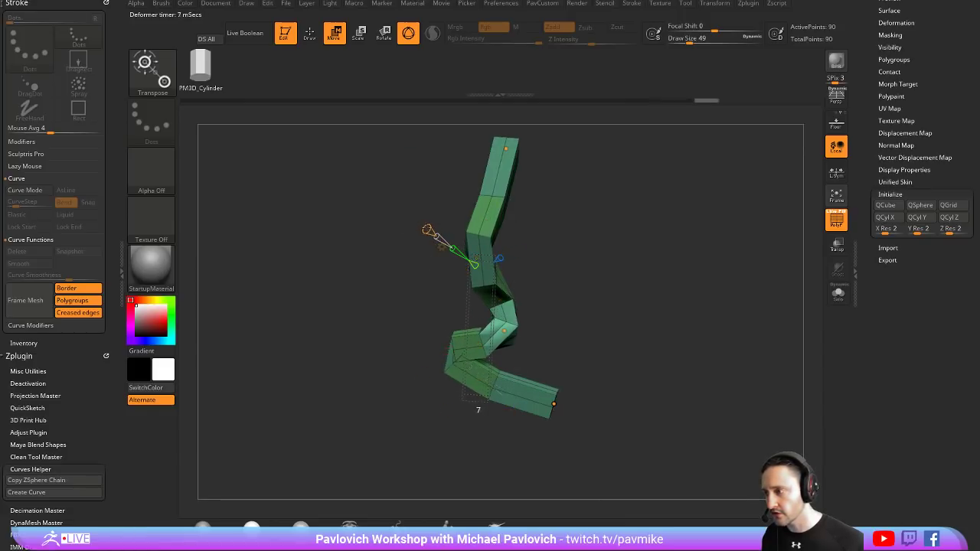
key("ctrl+z")
left_click_drag(467, 258, 480, 404)
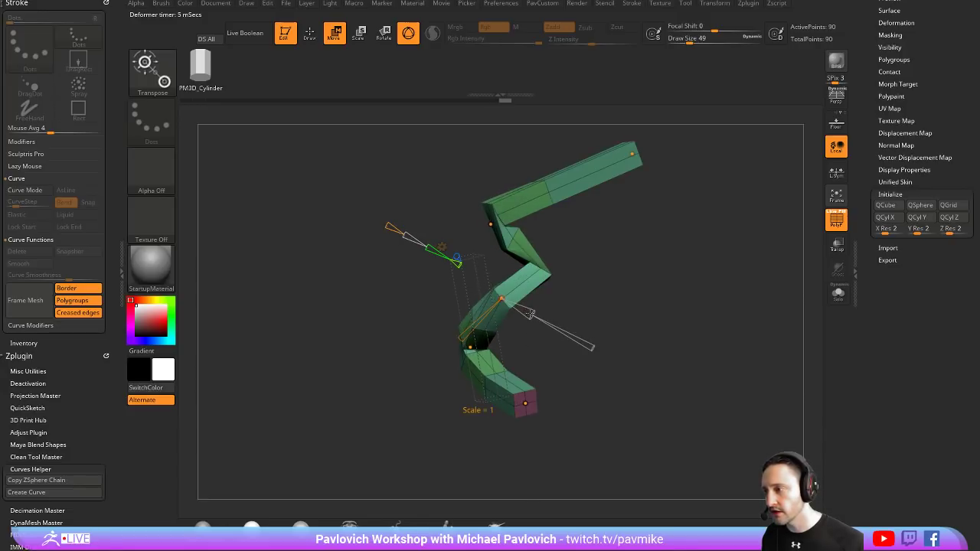
left_click_drag(529, 313, 655, 390)
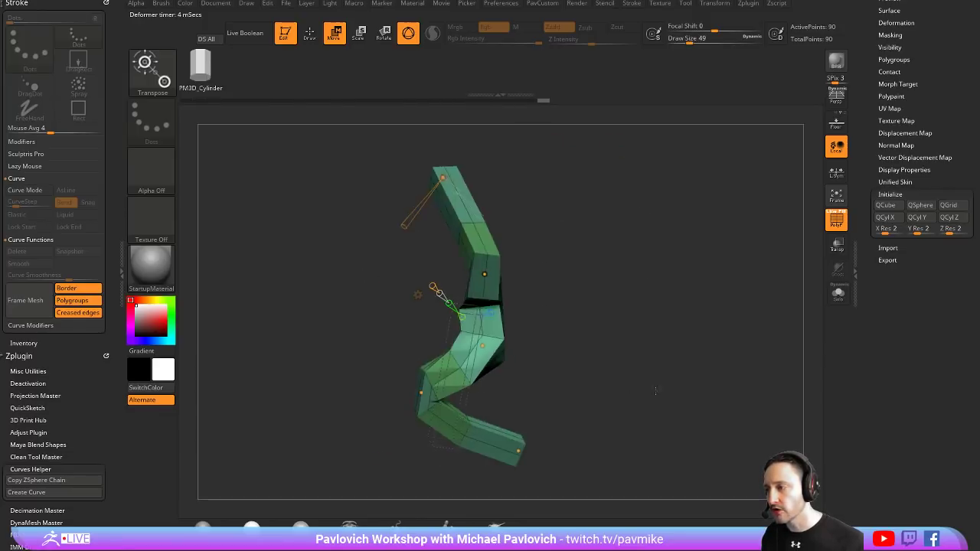
Step: Leave edit mode and clear the bent column from the canvas with a new document
left_click(284, 33)
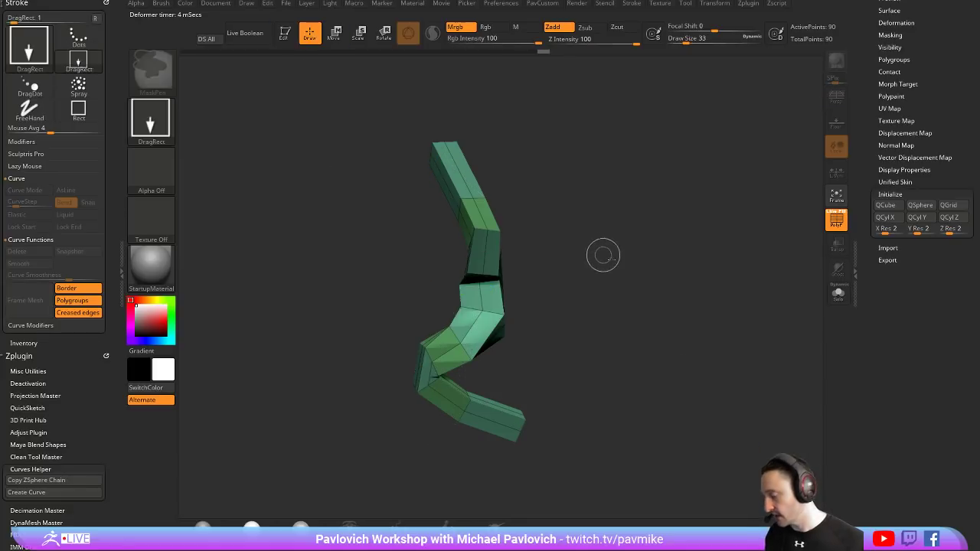
key("ctrl+n")
scroll(919, 153, "up", 5)
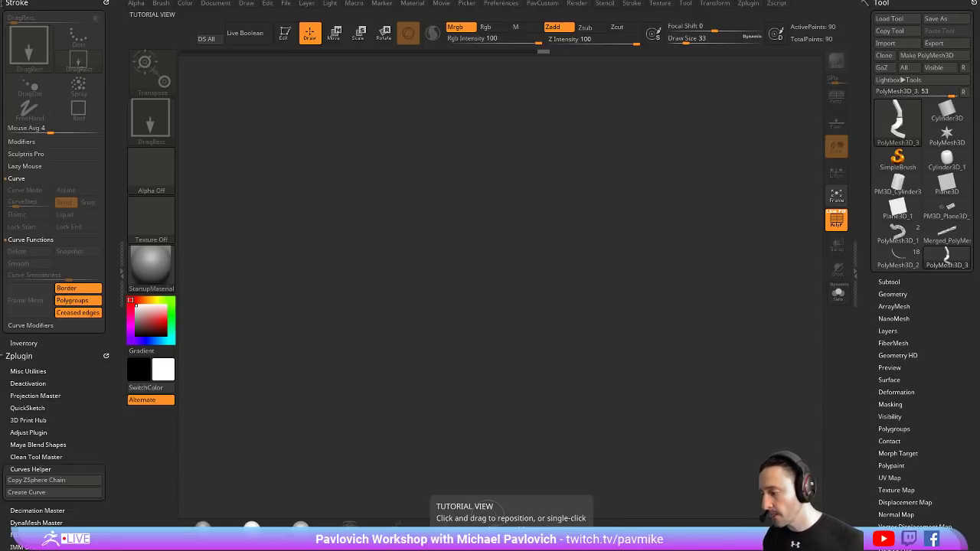
Step: Open Task Manager, move it up-left, and show the CPU performance graphs
key("ctrl+shift+Escape")
left_click_drag(526, 147, 488, 111)
left_click(265, 135)
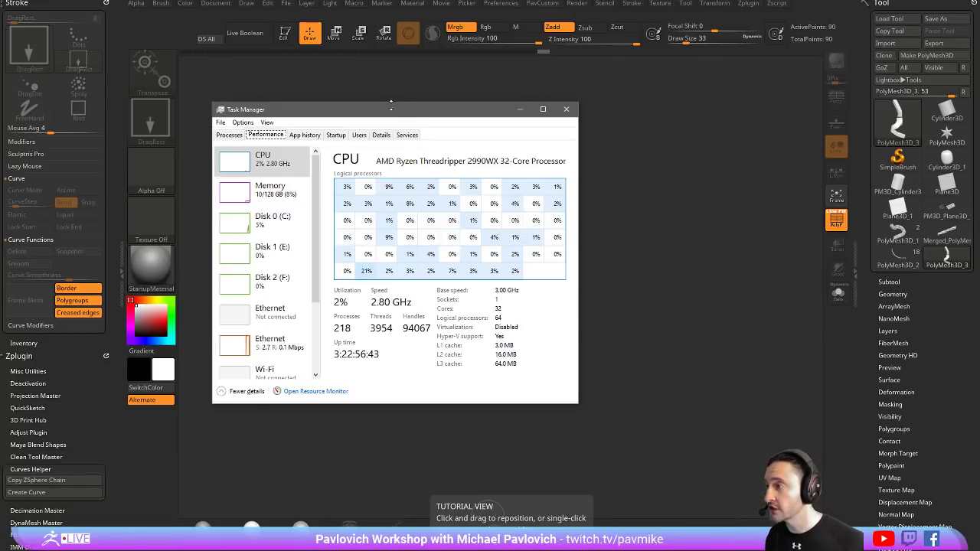
Step: Switch from Task Manager back to ZBrush and save, which triggers an abnormal-termination error
key("alt+Tab")
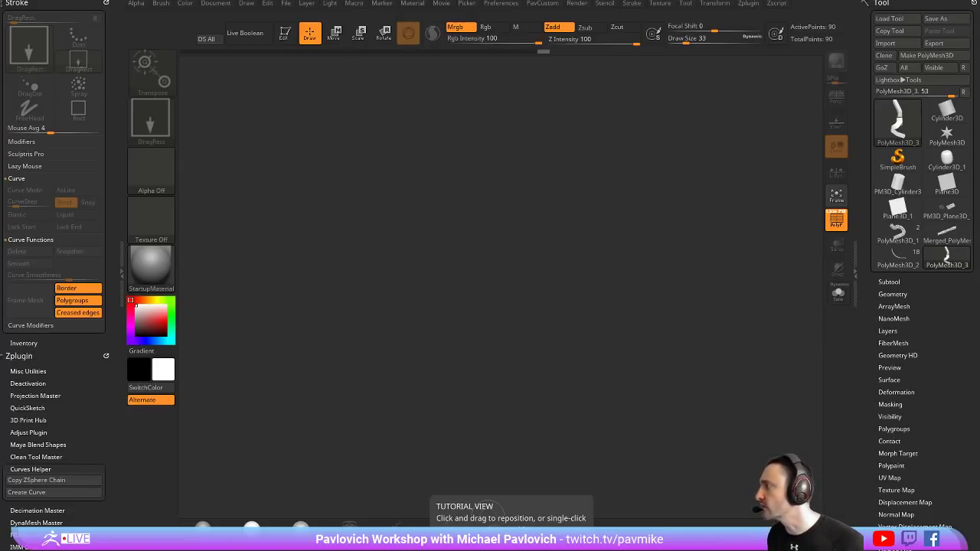
key("ctrl+s")
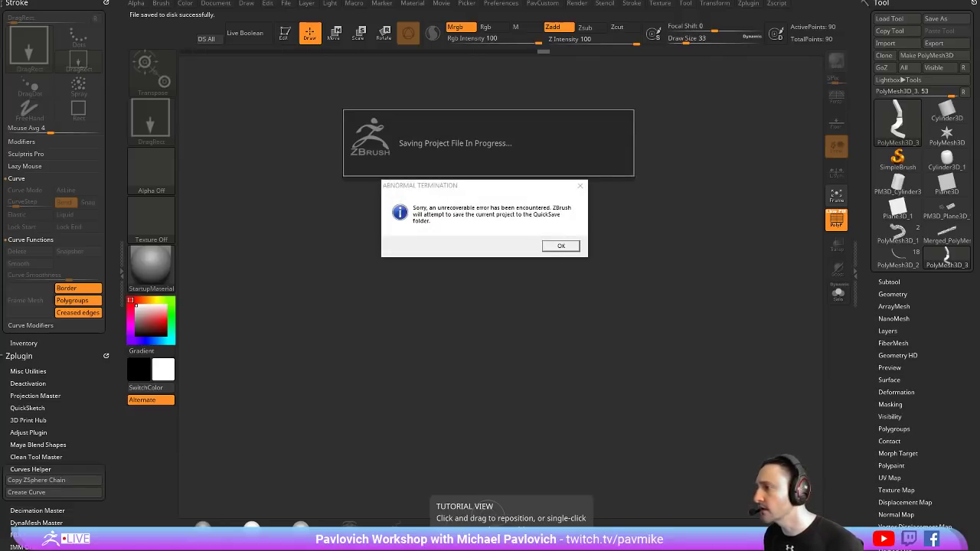
Step: Dismiss the crash error and restart note to list QuickSave files such as QS_3452.ZPR
left_click(555, 250)
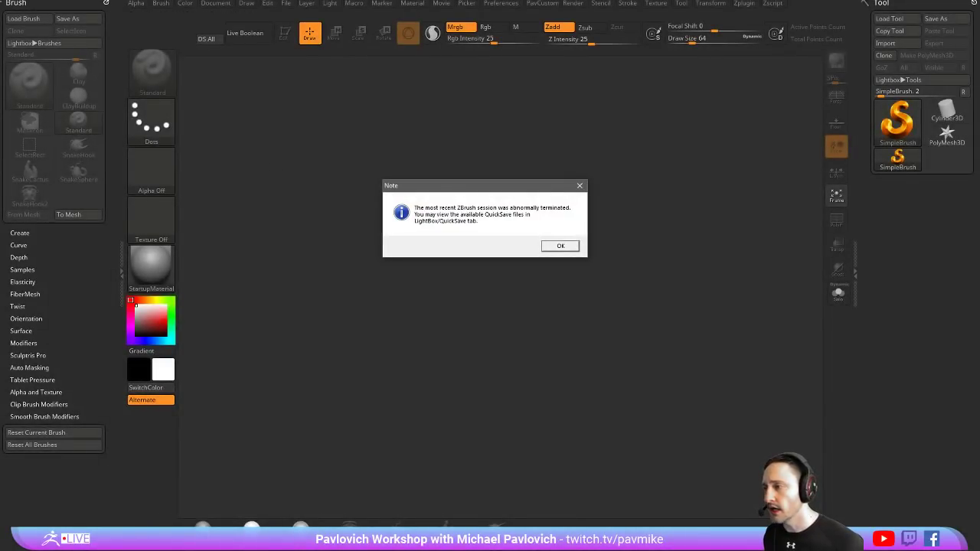
left_click(563, 245)
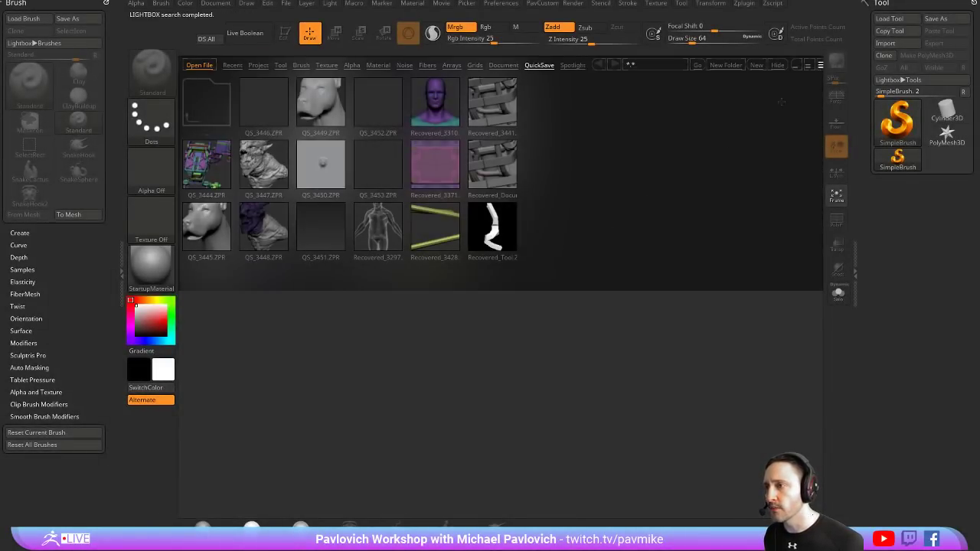
Step: Close the QuickSave Lightbox and set the brush Draw Size to 25
key("comma")
key("s")
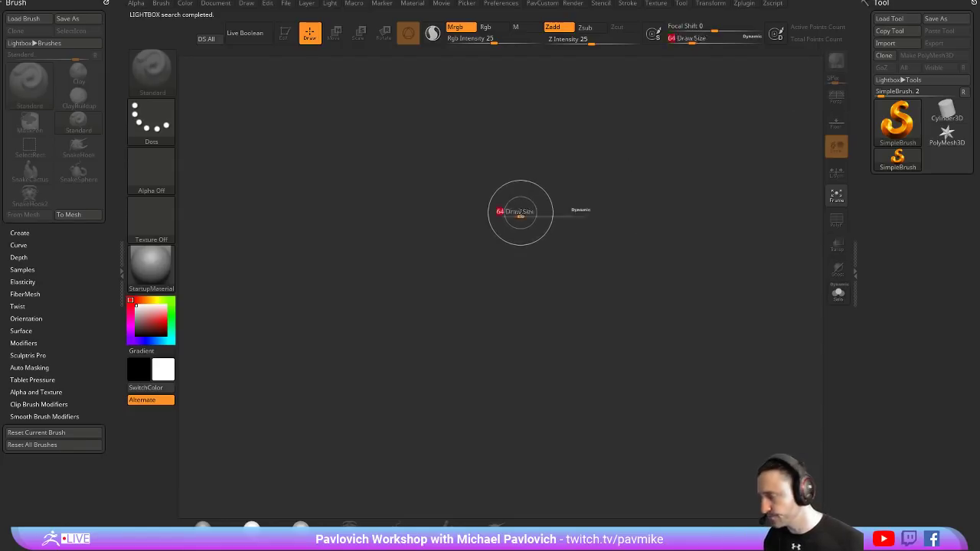
key("Return")
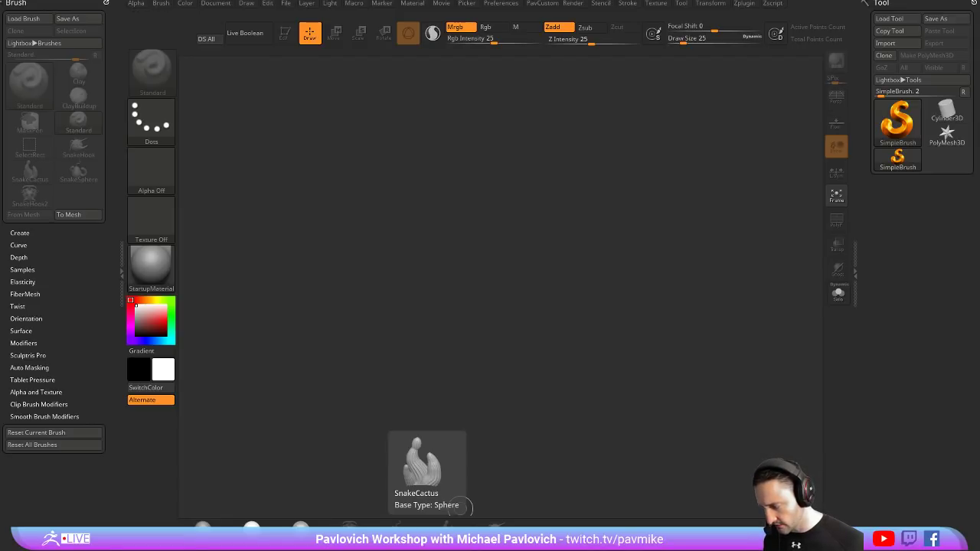
Step: Load ChopsMcGeePolypaint.ZTL from the streaming/OldMan folder via Load Tool
left_click(890, 19)
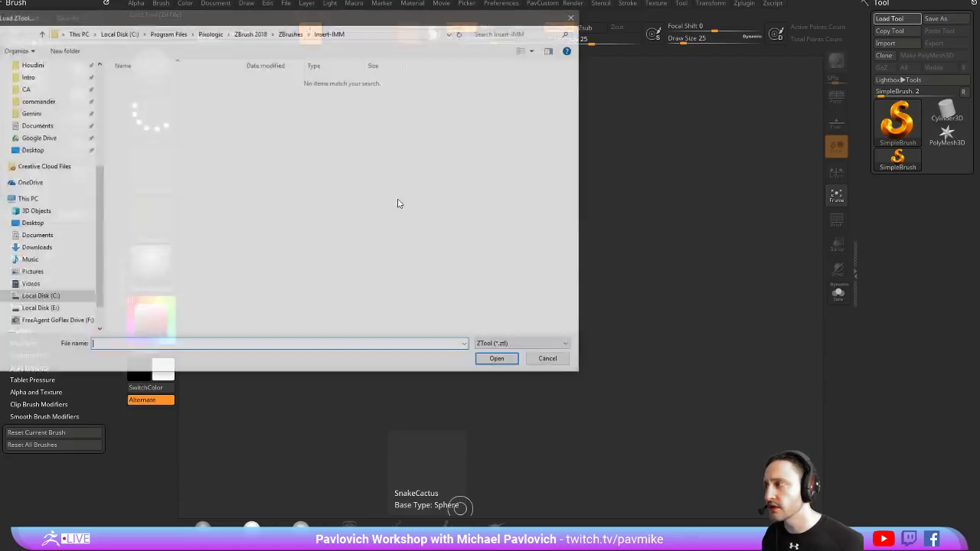
scroll(55, 118, "up", 2)
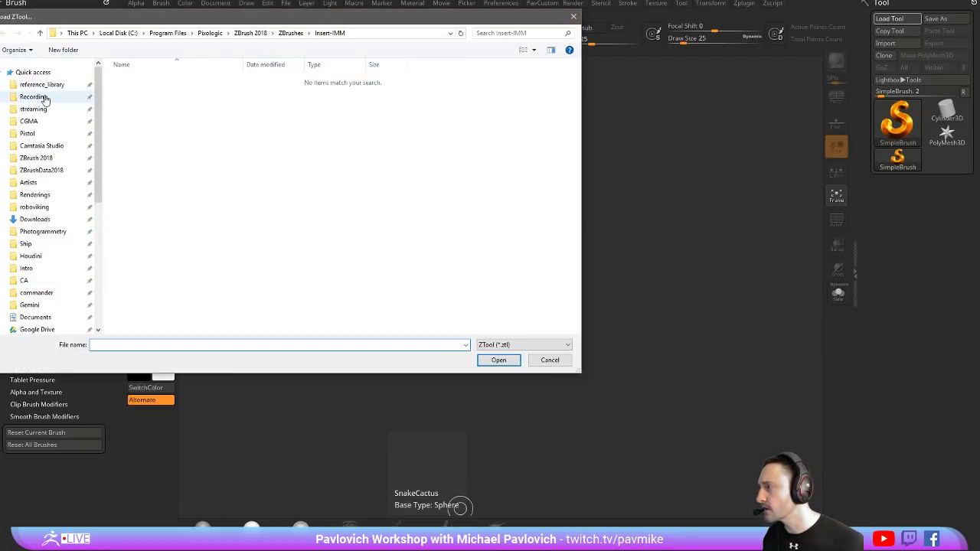
left_click(35, 109)
double_click(168, 164)
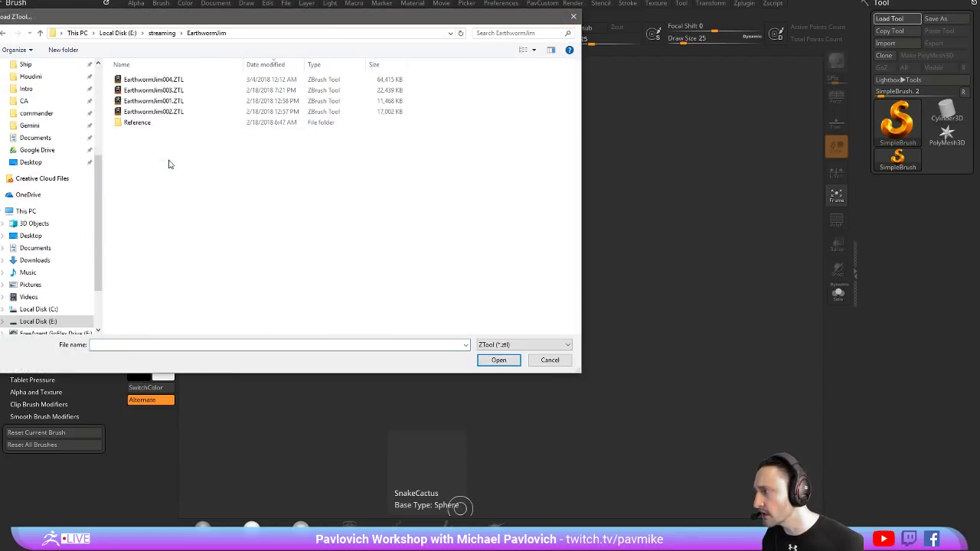
left_click(163, 35)
double_click(157, 163)
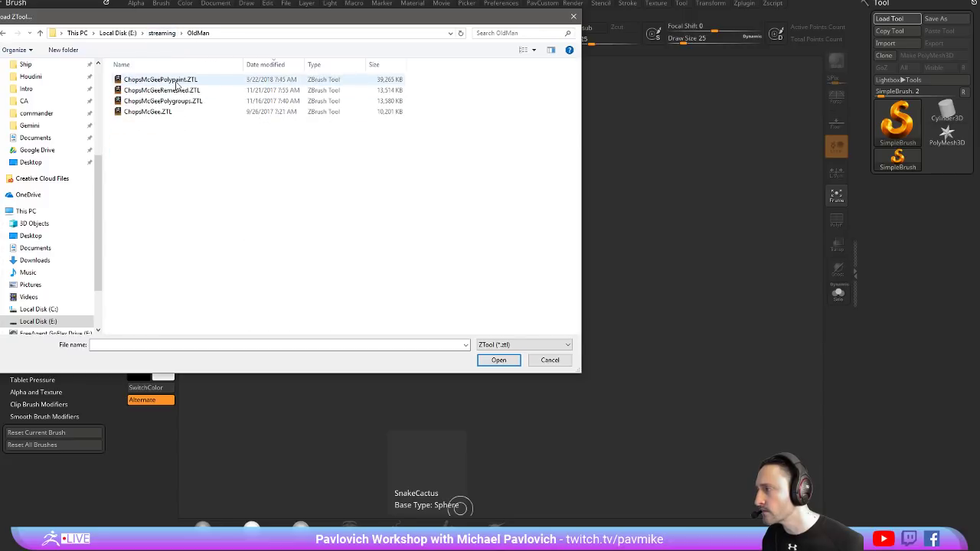
left_click(175, 81)
double_click(174, 81)
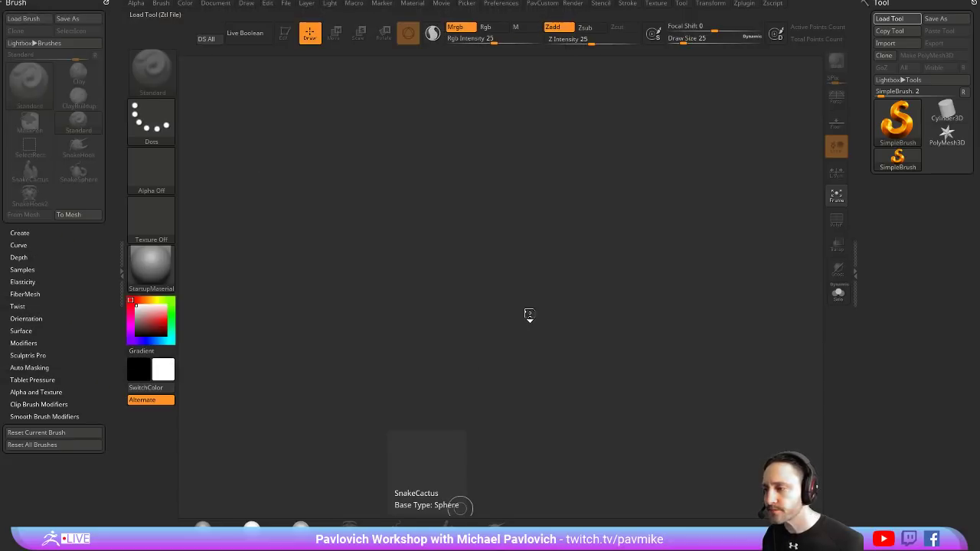
Step: Draw the ChopsMcGee head onto the canvas in Edit mode, expand the subtool list, and face it front
left_click(284, 32)
left_click_drag(497, 214, 816, 184)
key("shift")
left_click(889, 184)
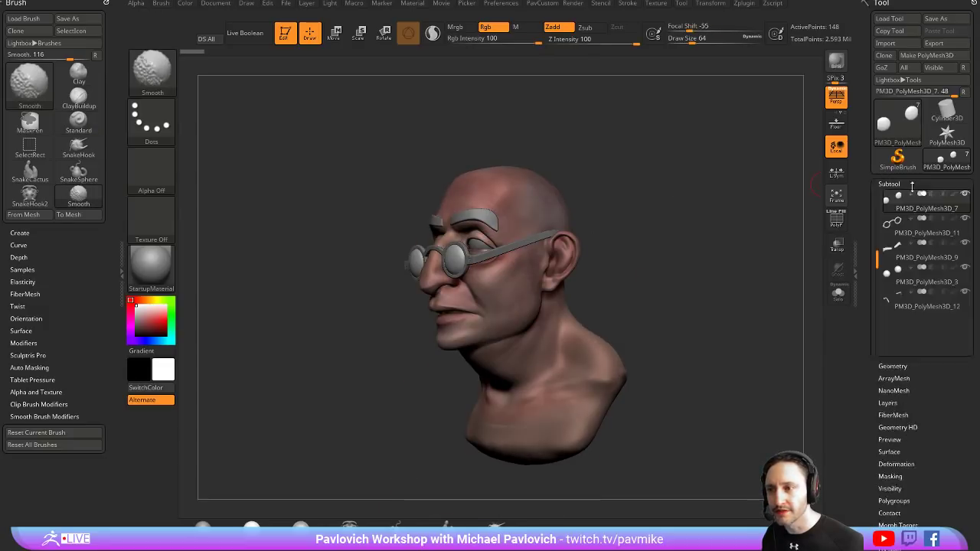
mouse_move(955, 198)
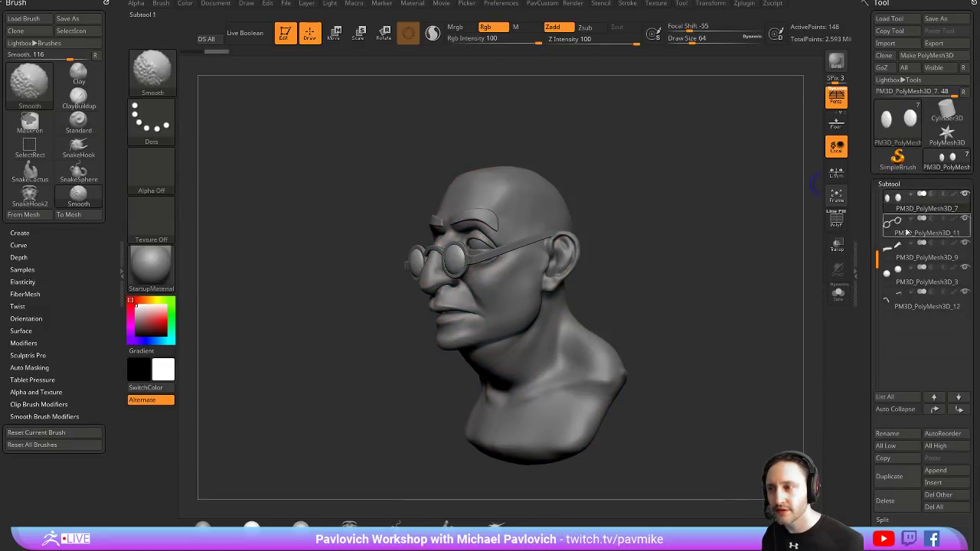
left_click_drag(789, 253, 702, 260)
left_click_drag(545, 202, 658, 205)
Step: Drop the head to subdivision level 1 and enable Solo to hide the glasses
left_click(836, 221)
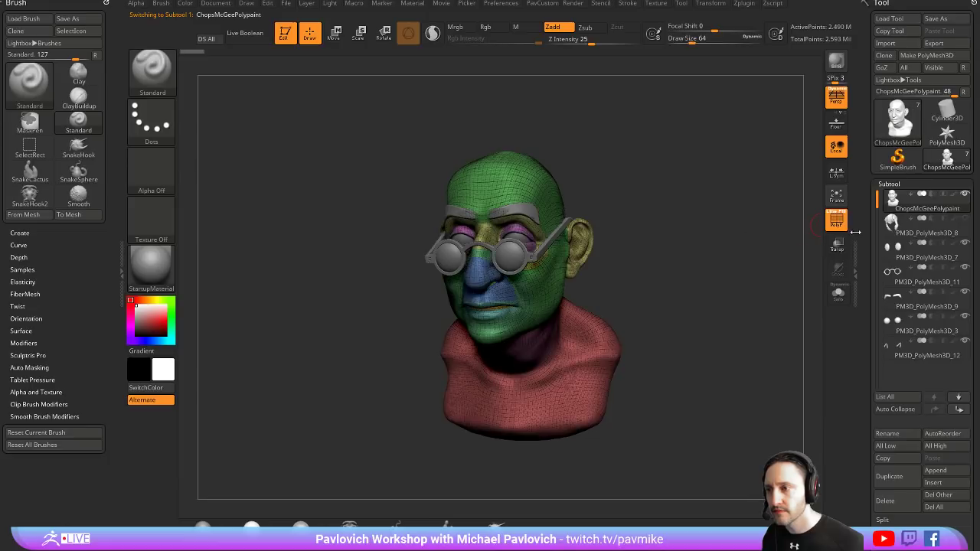
scroll(885, 222, "down", 5)
left_click(893, 321)
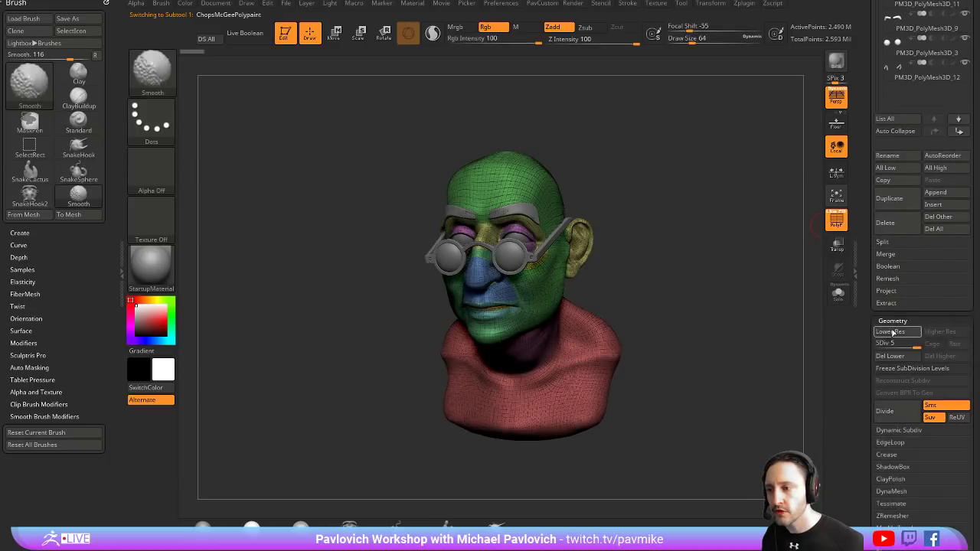
left_click(879, 344)
left_click_drag(797, 299, 671, 278)
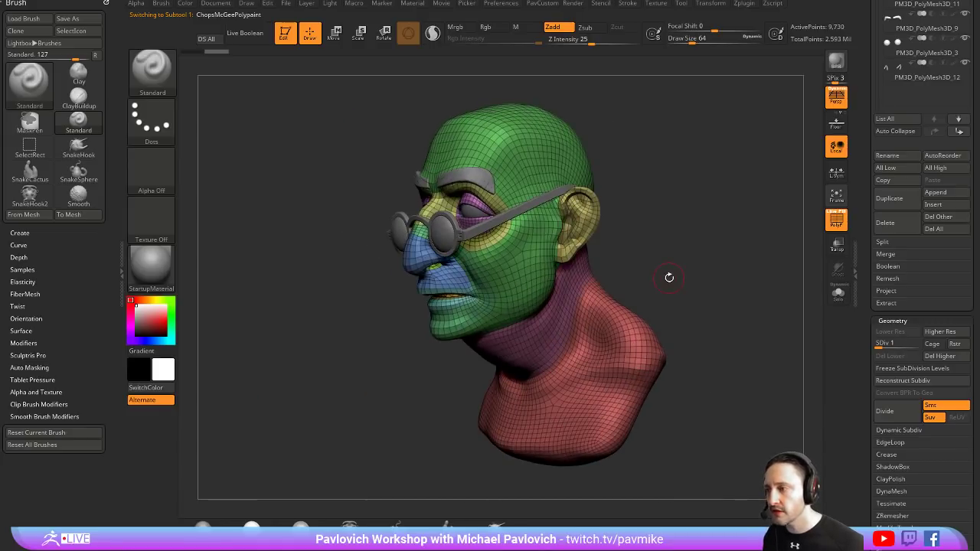
left_click(836, 221)
left_click_drag(688, 167, 655, 184)
left_click(839, 293)
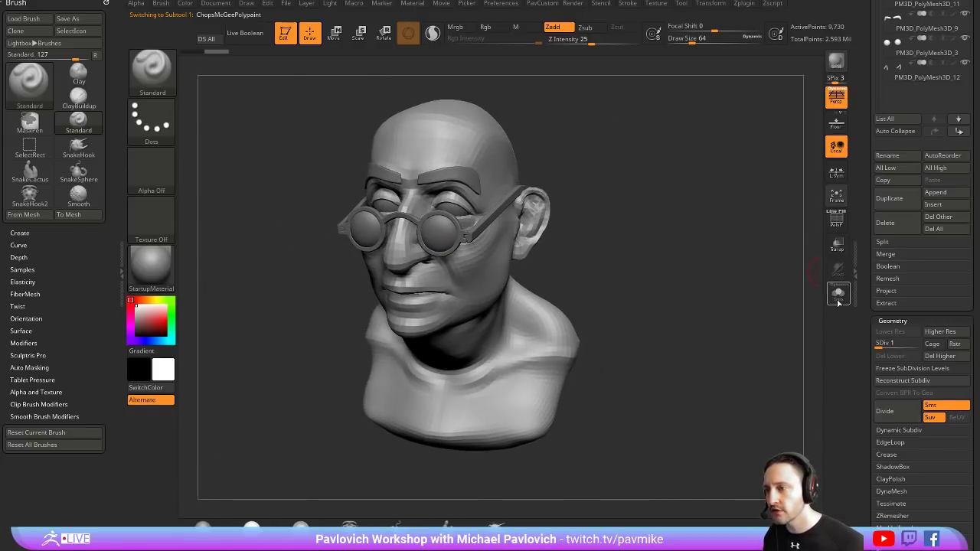
mouse_move(731, 204)
left_mouse_down()
mouse_move(677, 206)
mouse_move(687, 234)
left_mouse_up()
Step: Adjust the draw size, show the polygroup wireframe again, and orbit to inspect the head
key("s")
left_click_drag(687, 233, 454, 179)
left_click_drag(627, 289, 647, 240)
key("shift+f")
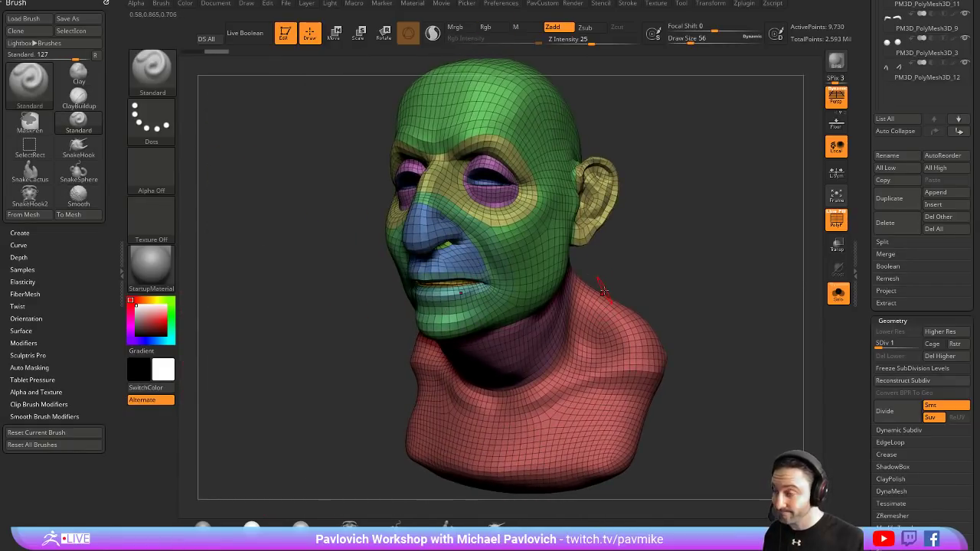
left_click_drag(664, 185, 637, 206)
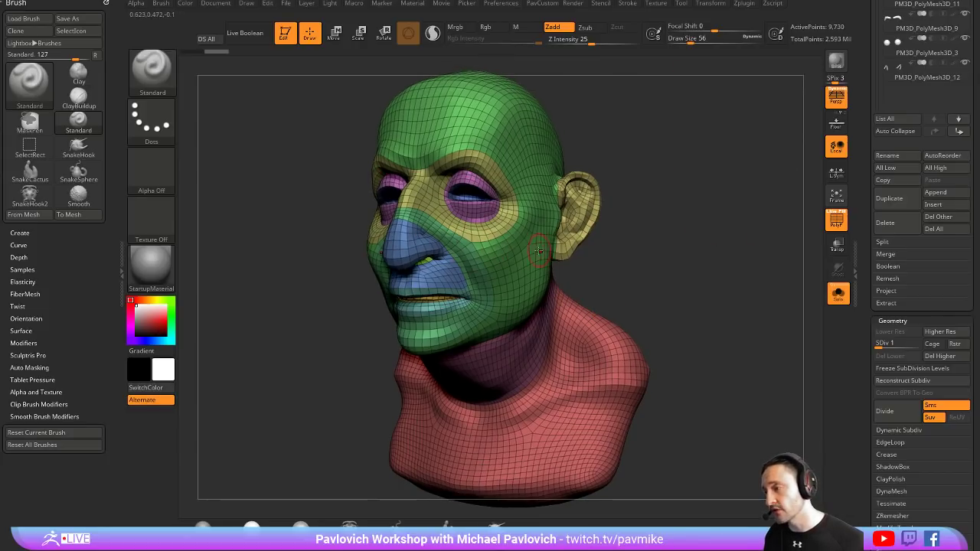
left_click_drag(598, 241, 720, 329)
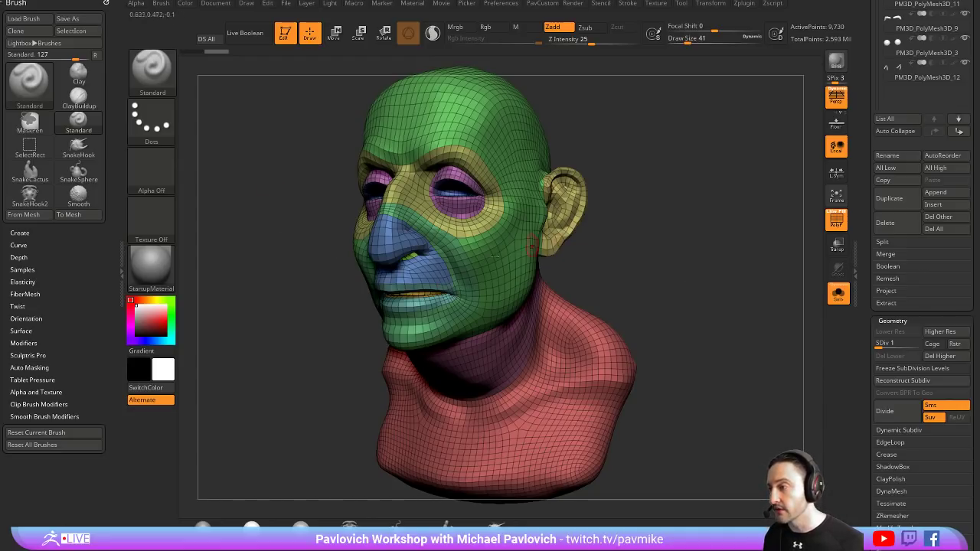
mouse_move(689, 253)
left_mouse_down()
mouse_move(701, 262)
mouse_move(702, 234)
left_mouse_up()
key("s")
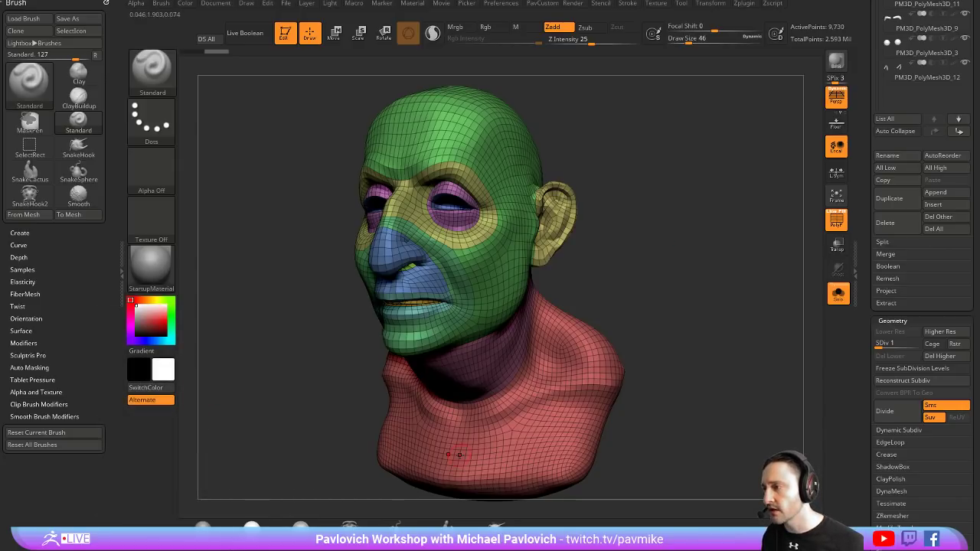
left_click_drag(666, 300, 661, 280)
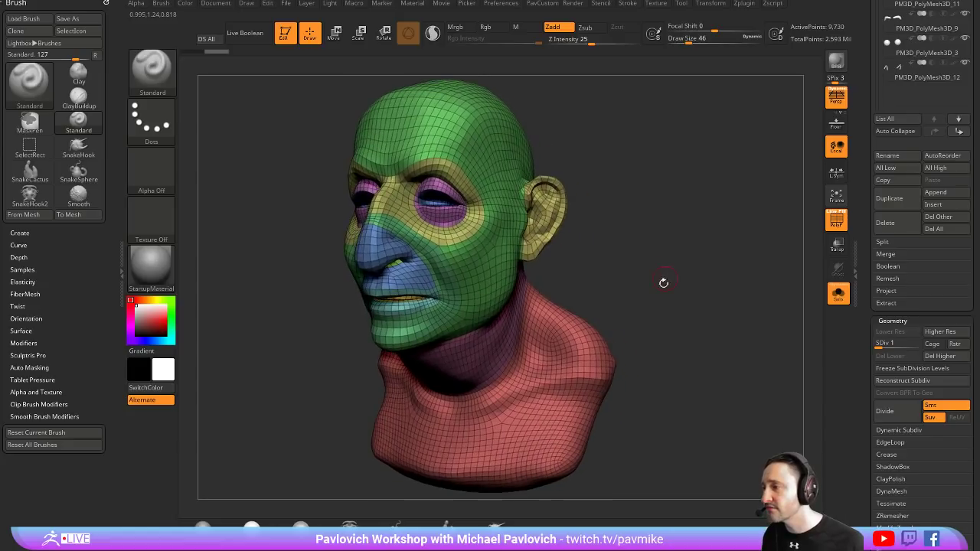
left_click_drag(531, 153, 562, 182)
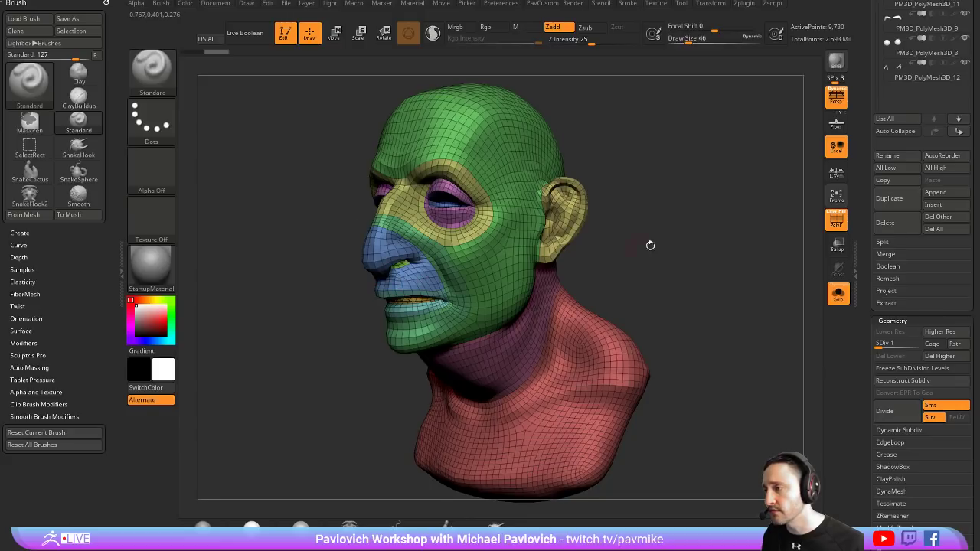
mouse_move(650, 245)
left_mouse_down()
mouse_move(640, 244)
mouse_move(657, 233)
left_mouse_up()
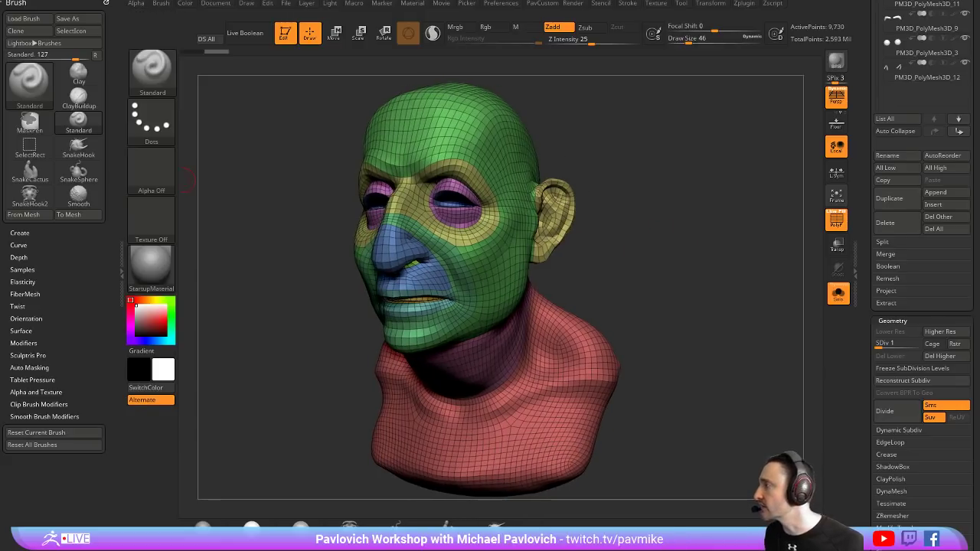
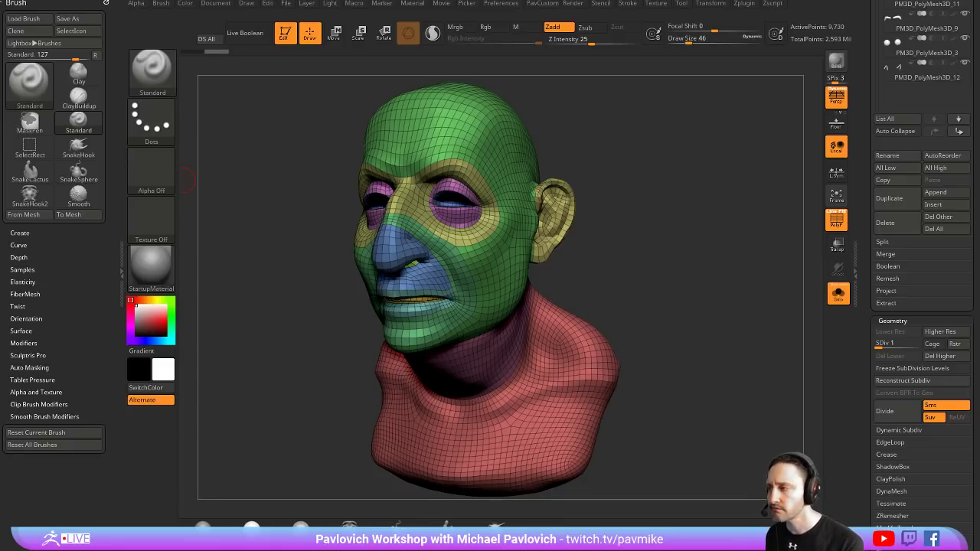
Step: Switch from ZBrush to Chrome and open the ZB4 R8 What's New playlist in a new tab
mouse_move(574, 160)
left_mouse_down()
mouse_move(598, 183)
mouse_move(737, 192)
left_mouse_up()
key("s")
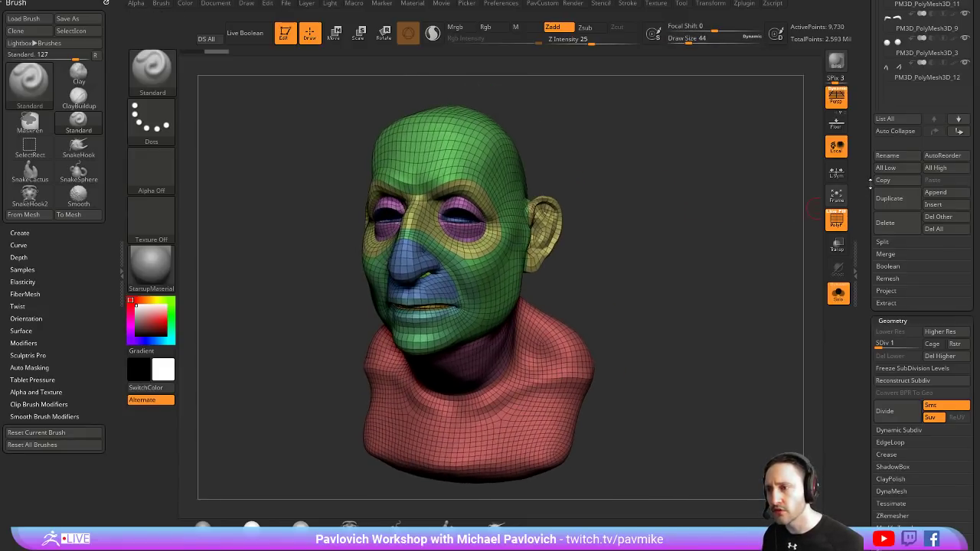
left_click_drag(871, 183, 852, 326)
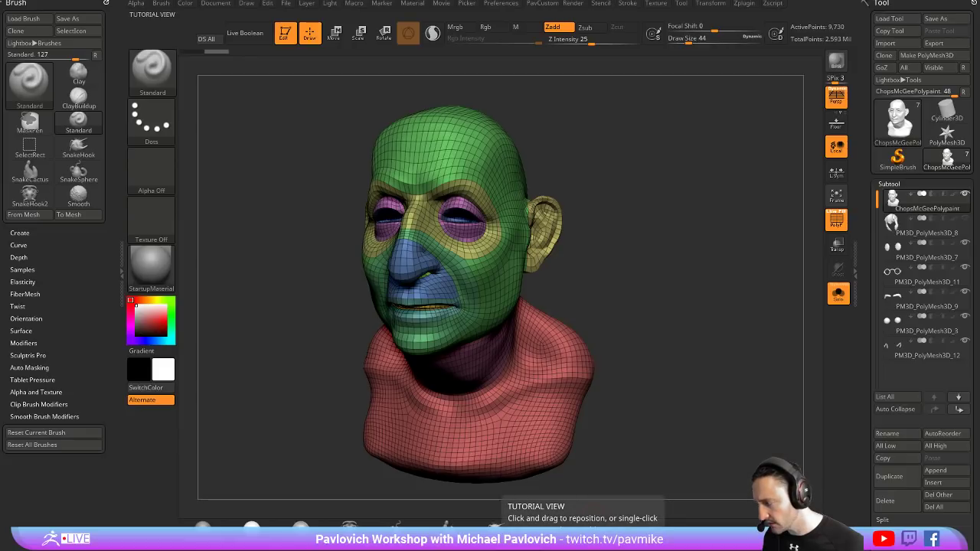
key("alt+Tab")
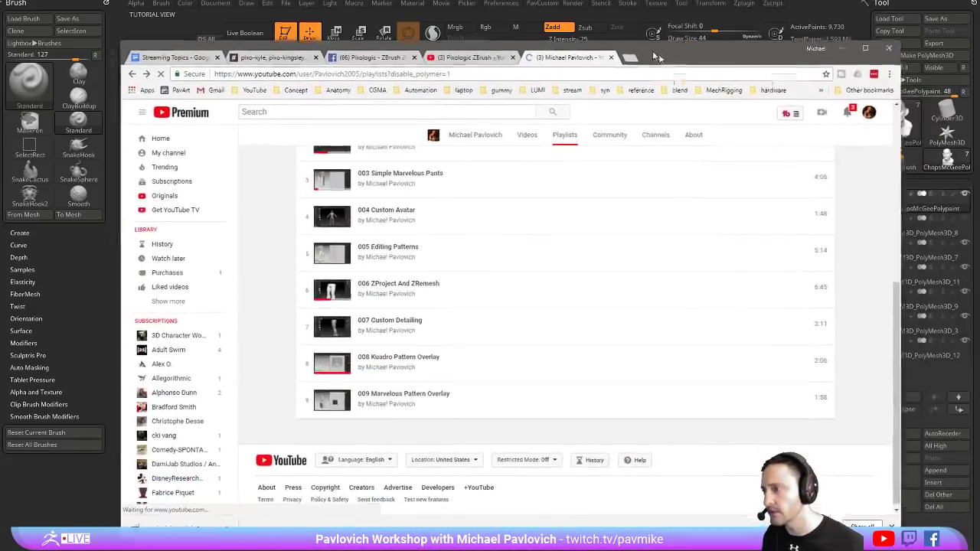
scroll(659, 181, "up", 5)
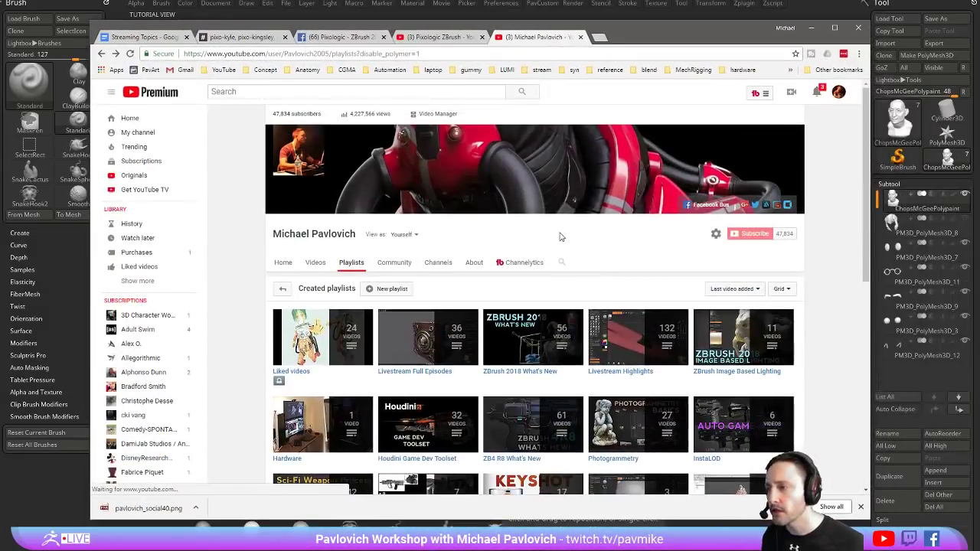
scroll(558, 235, "down", 2)
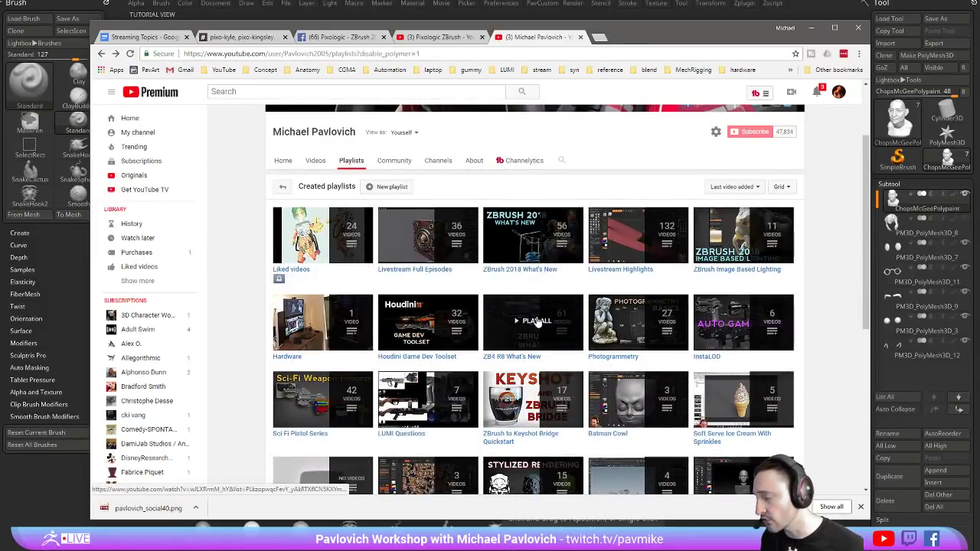
right_click(520, 362)
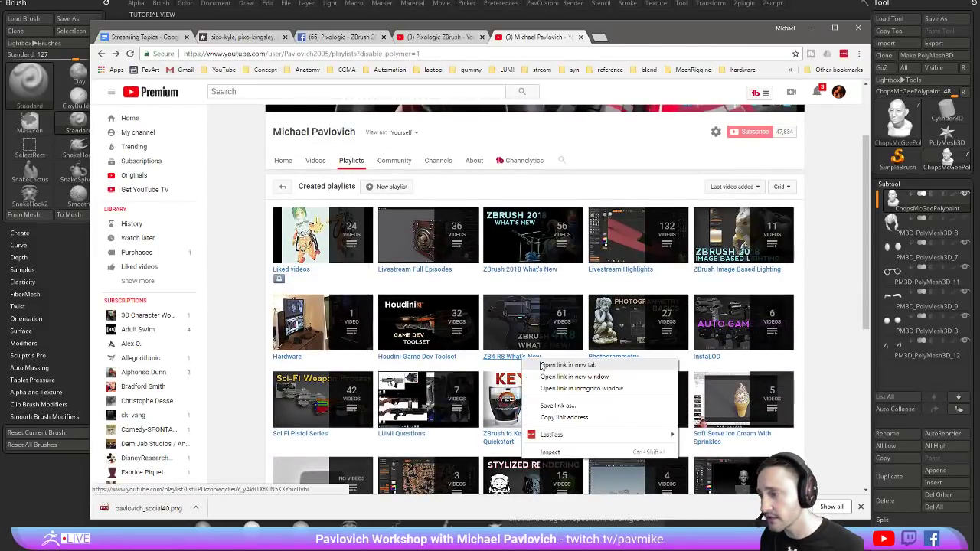
left_click(545, 366)
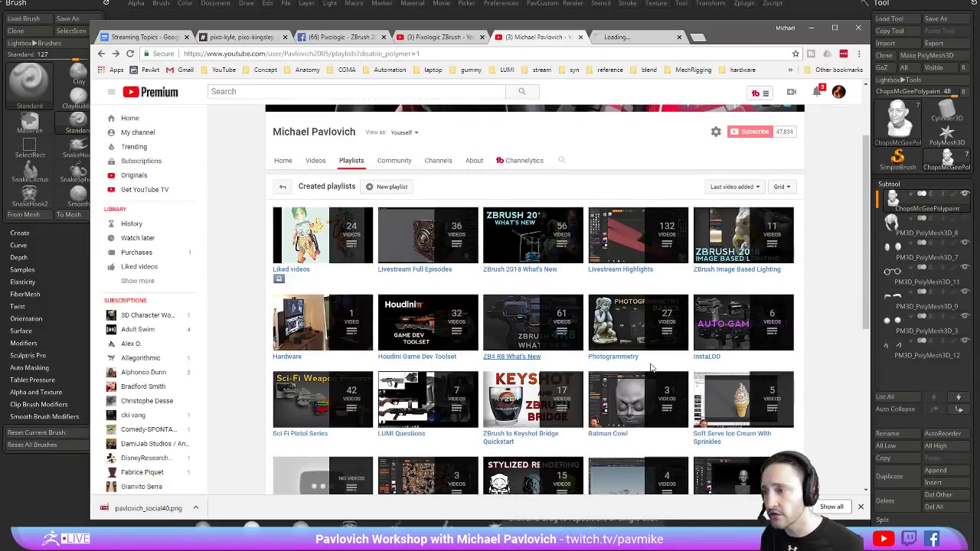
Step: Open the ZBrush 2018 What's New playlist in a new tab and browse it
right_click(536, 270)
left_click(567, 278)
left_click(706, 40)
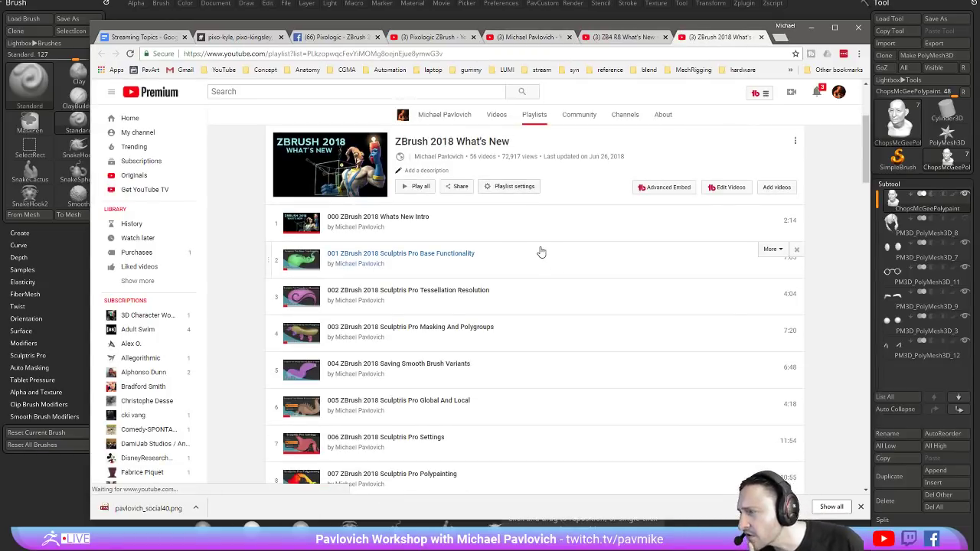
scroll(541, 253, "down", 2)
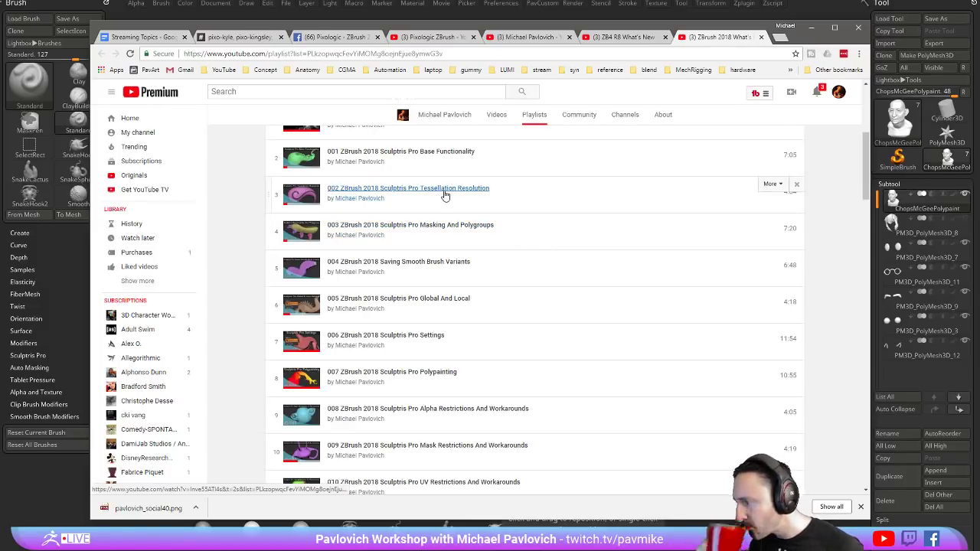
scroll(444, 195, "down", 6)
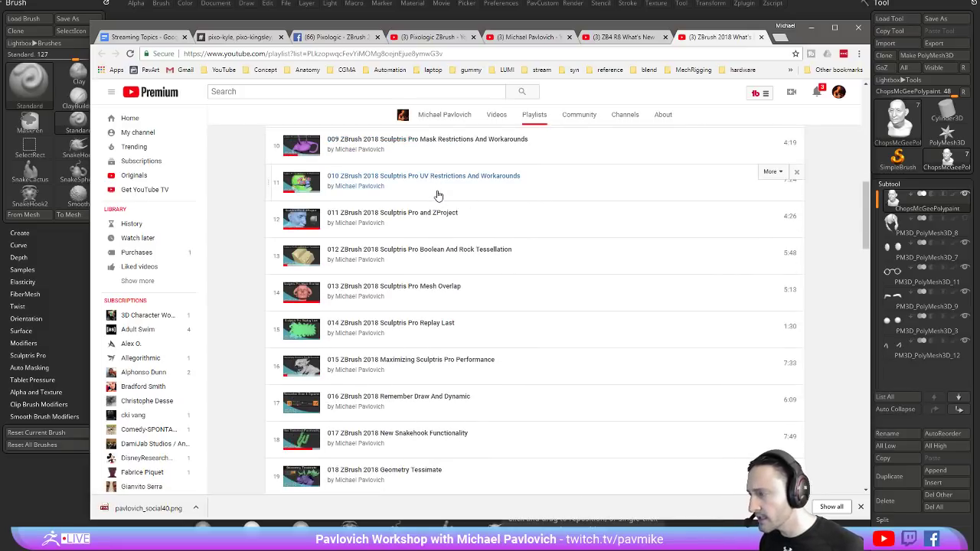
scroll(438, 195, "down", 9)
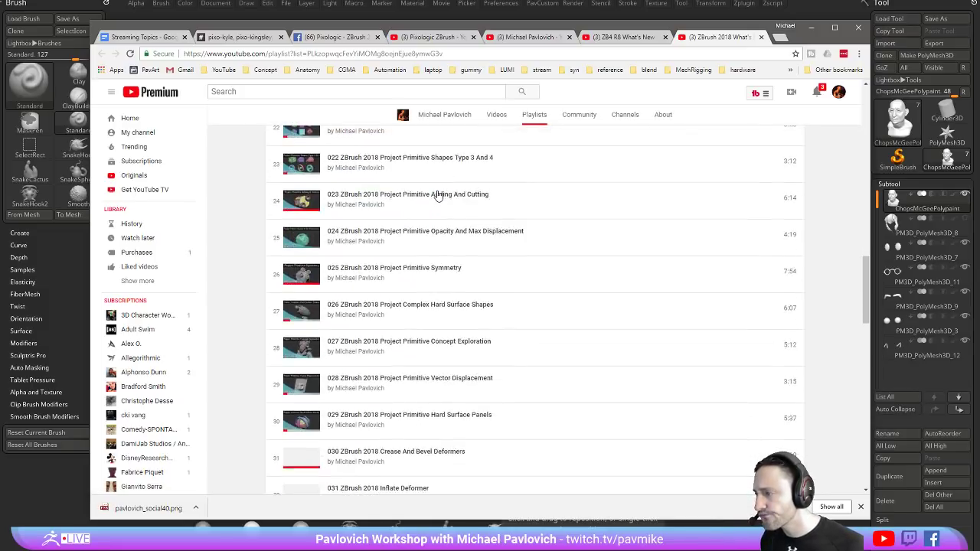
scroll(438, 195, "down", 5)
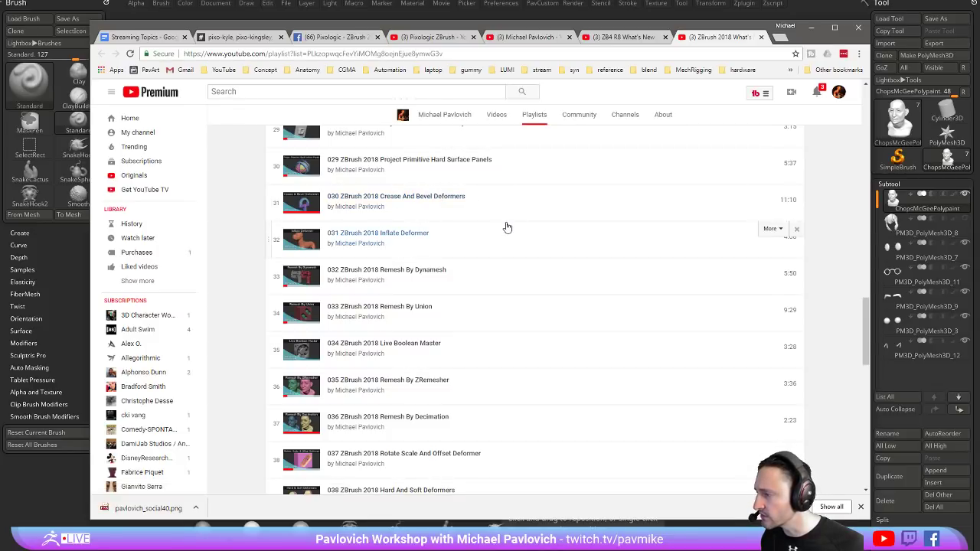
Step: Finish scrolling through the 2018 playlist and return to ZBrush
scroll(475, 214, "up", 1)
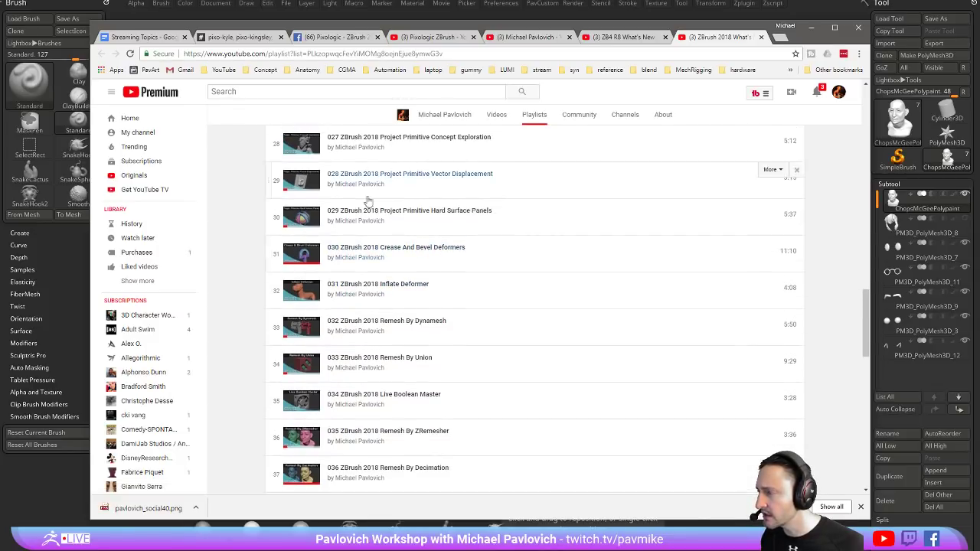
scroll(442, 245, "down", 1)
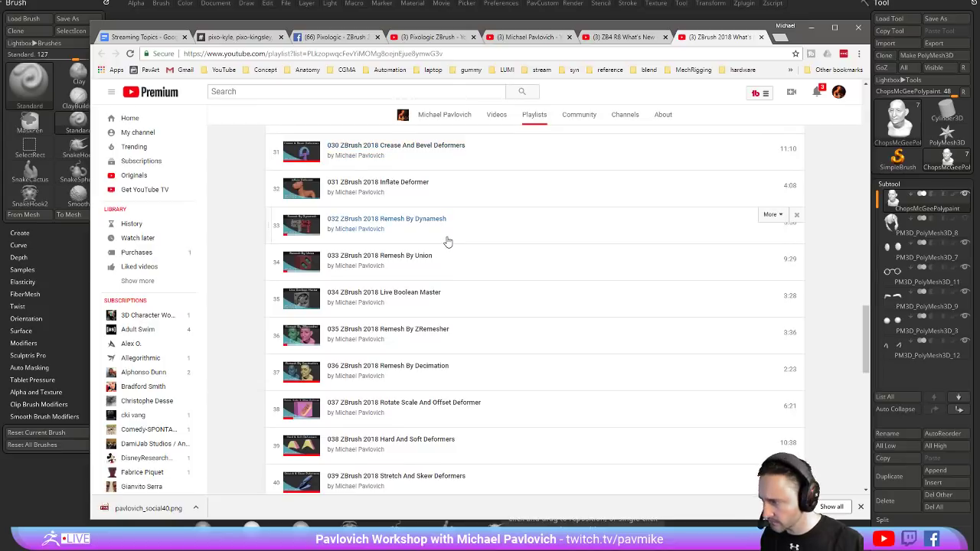
scroll(475, 252, "down", 1)
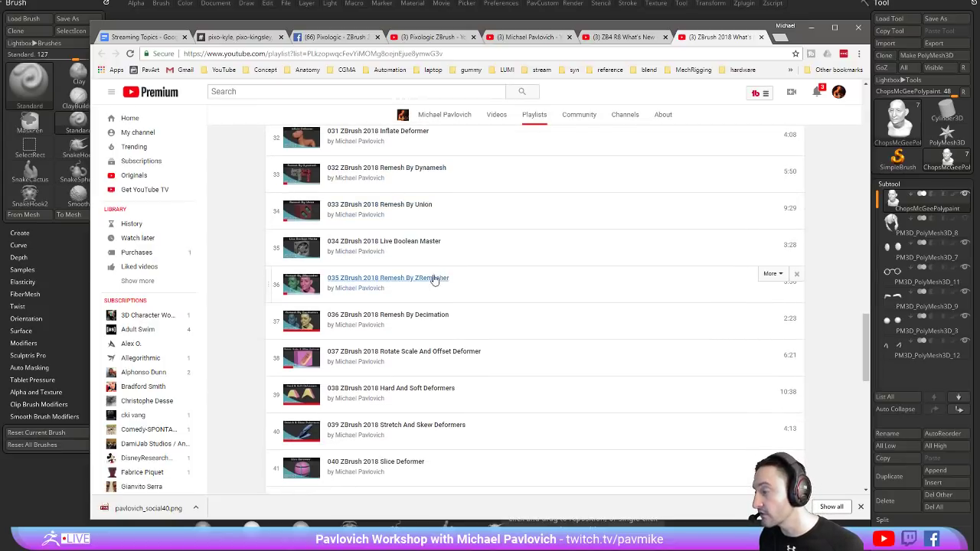
scroll(502, 266, "down", 4)
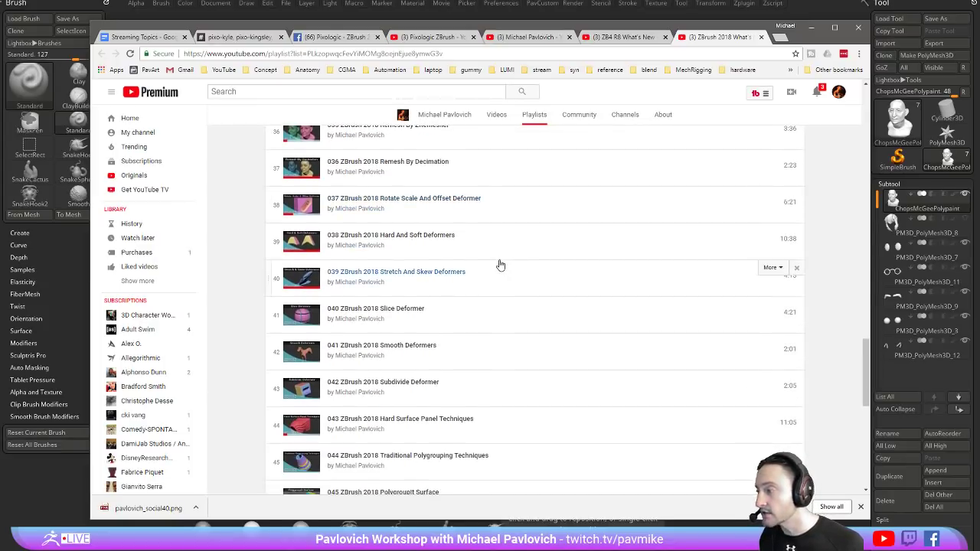
scroll(500, 265, "down", 2)
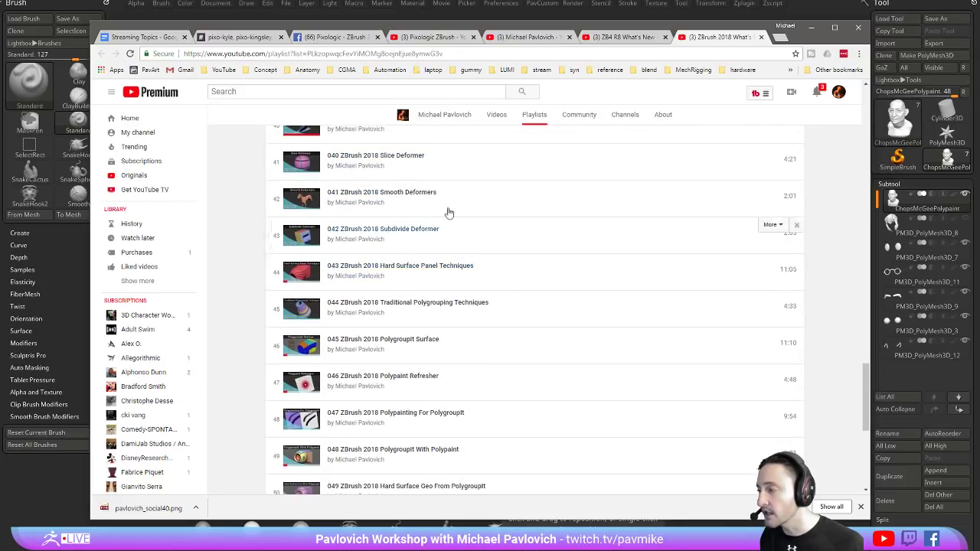
scroll(477, 289, "down", 6)
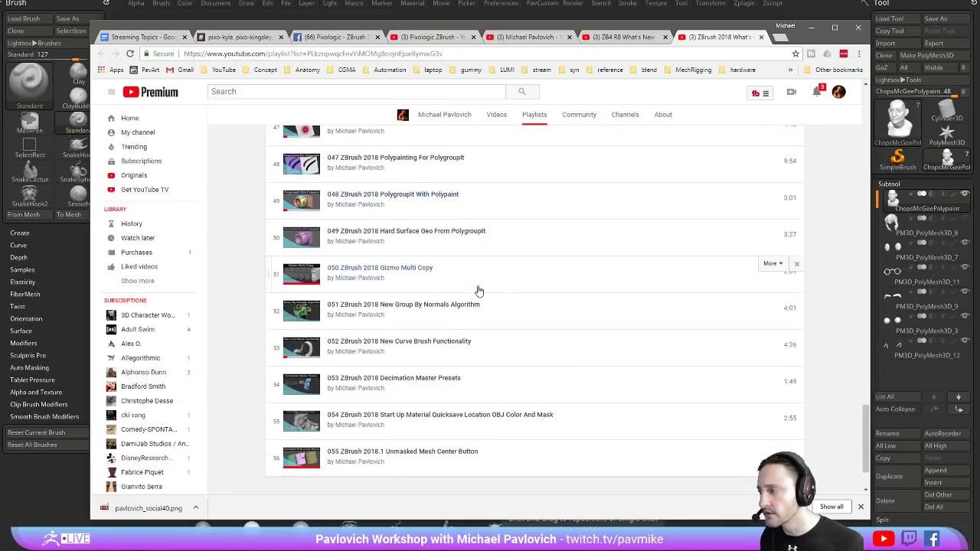
scroll(477, 291, "down", 1)
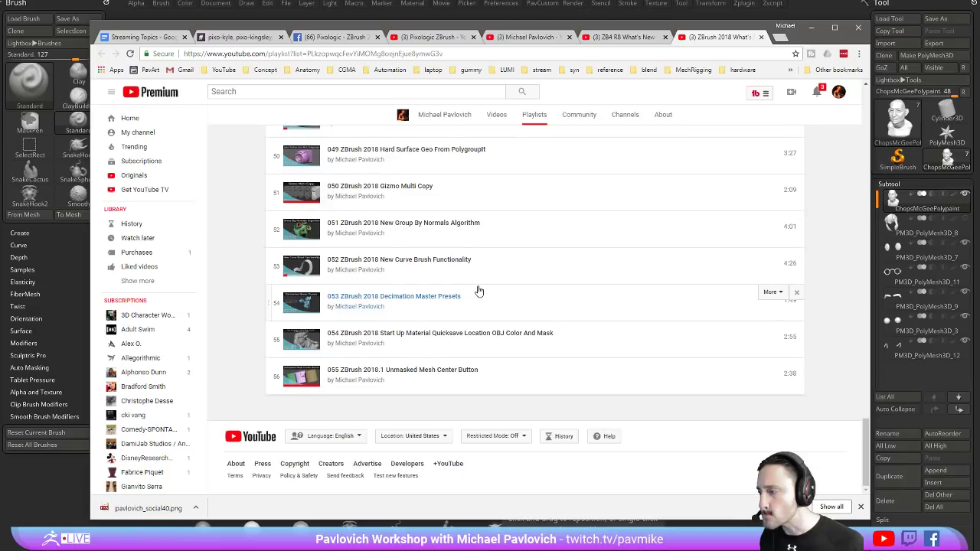
scroll(478, 291, "up", 18)
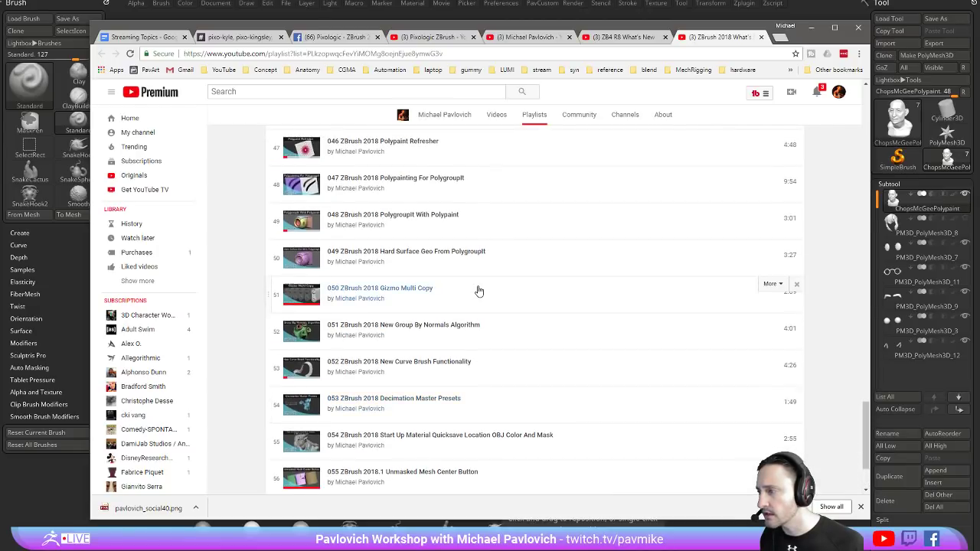
scroll(496, 292, "up", 4)
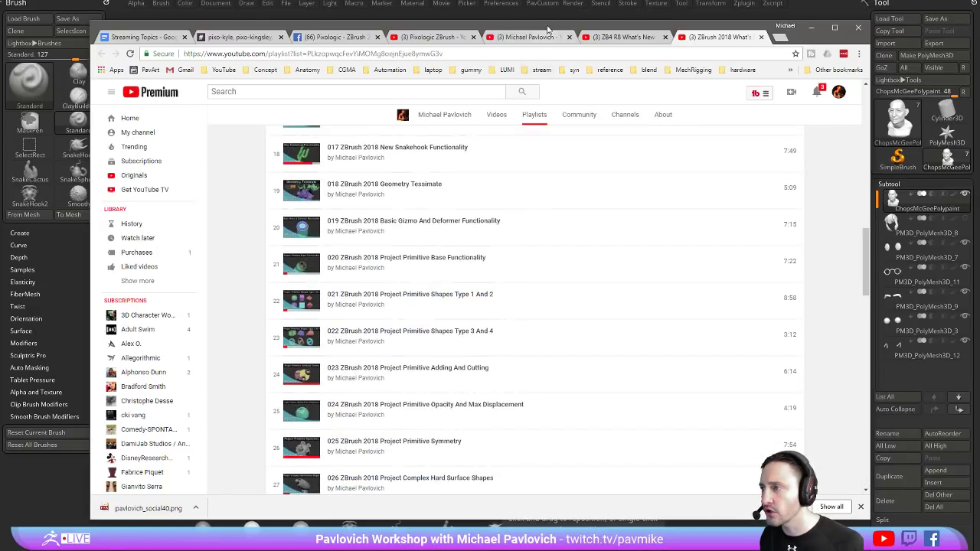
key("alt+Tab")
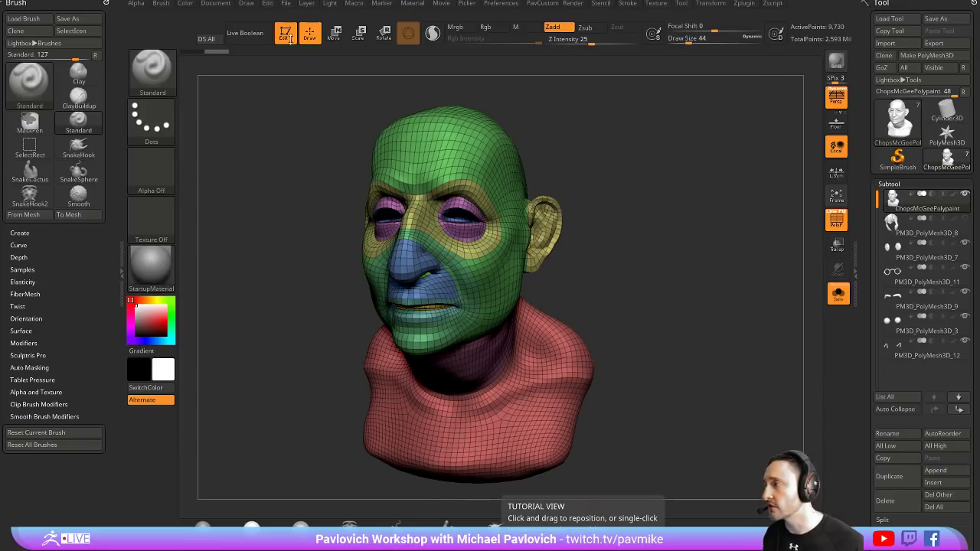
Step: Clear the canvas and load Nickz_humanMaleAverage.ZTL into edit mode
key("t")
key("ctrl+n")
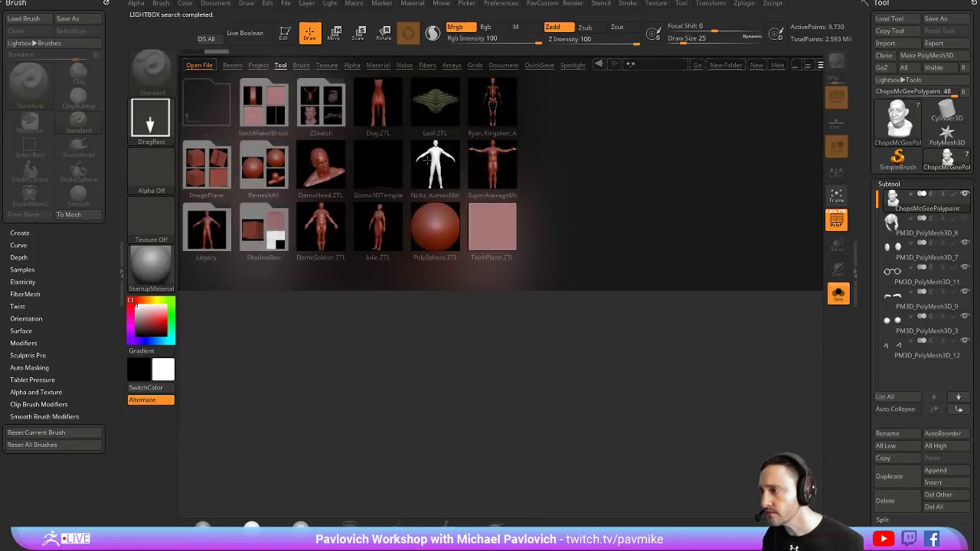
double_click(409, 157)
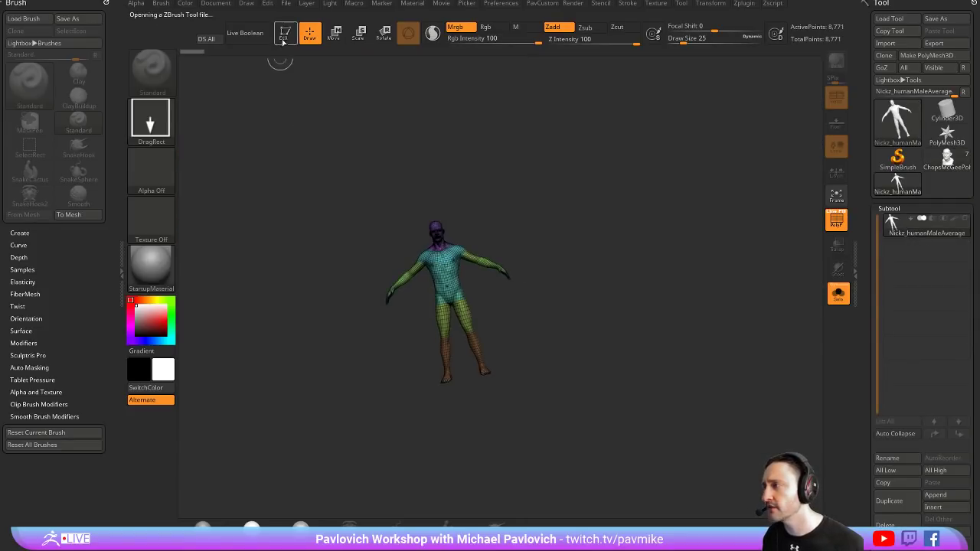
key("f")
Step: Hide the body, Split Hidden to separate the head, and delete the body subtool
left_click_drag(680, 281, 496, 265)
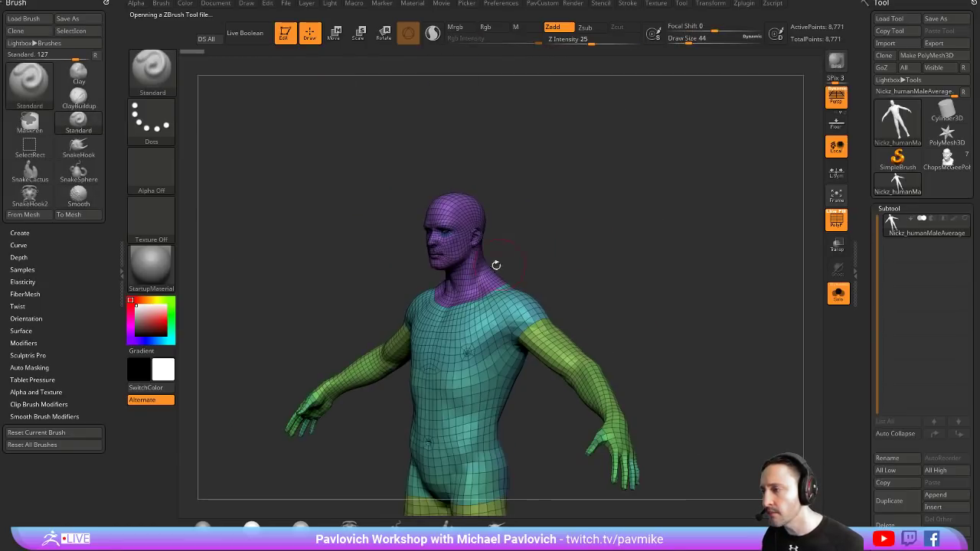
left_click_drag(551, 238, 490, 260)
left_click(490, 271, "ctrl+shift")
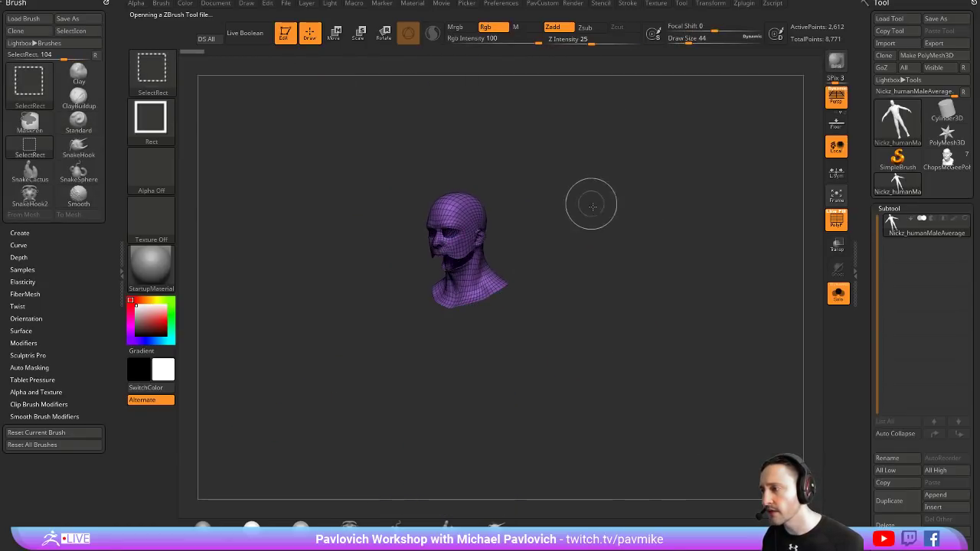
left_click_drag(586, 204, 405, 230, "ctrl+shift")
left_click_drag(359, 205, 517, 341, "ctrl+alt+shift")
key("space")
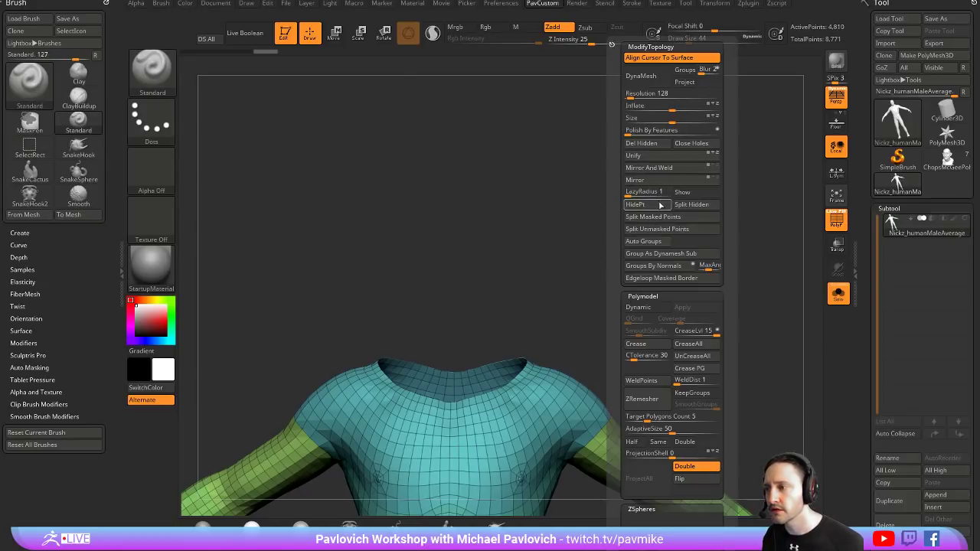
left_click(686, 205)
scroll(896, 414, "down", 2)
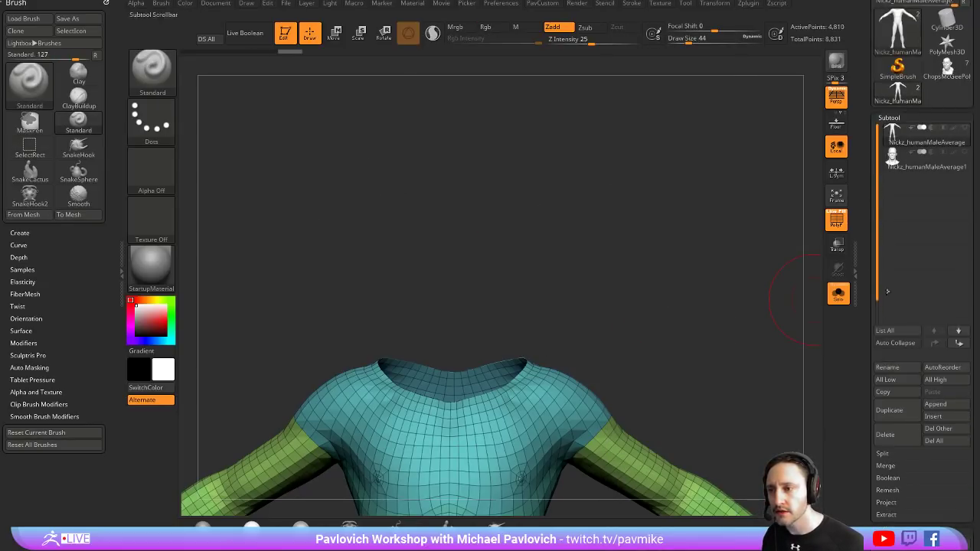
left_click(886, 434)
Step: Confirm deleting the body subtool and set the draw size to 22
left_click(888, 463)
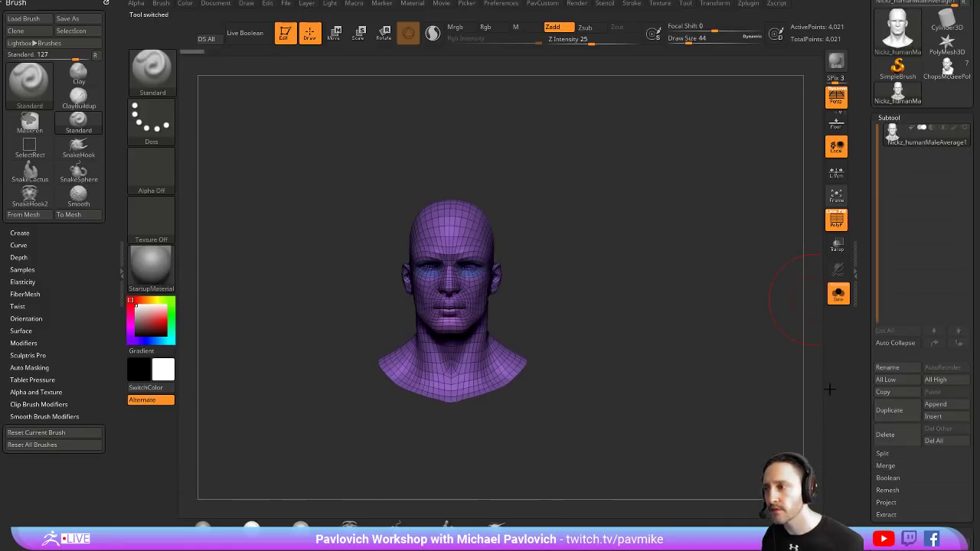
type("s22")
key("Return")
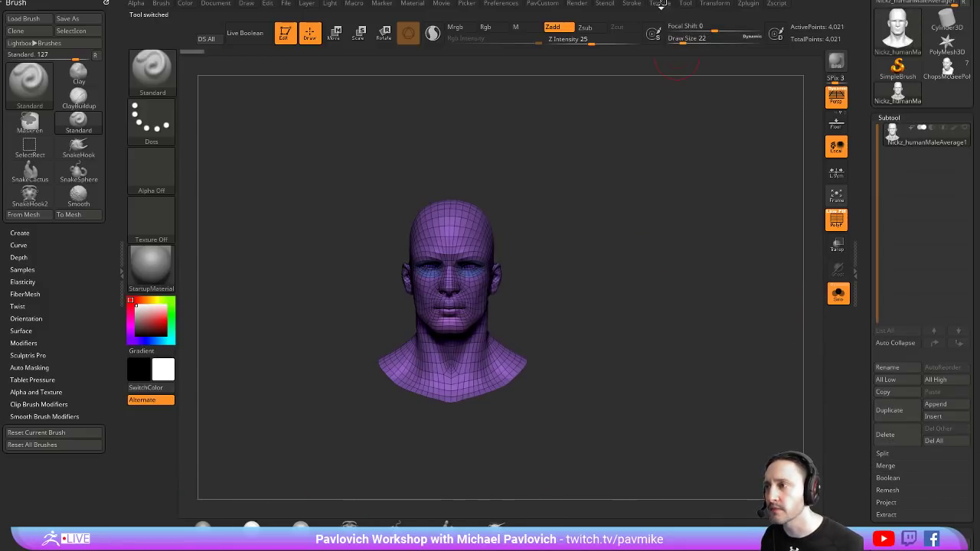
Step: Import Peter_0175.JPG from Desktop > polypainthead as a texture and add it to Spotlight
left_click(660, 3)
left_click(681, 70)
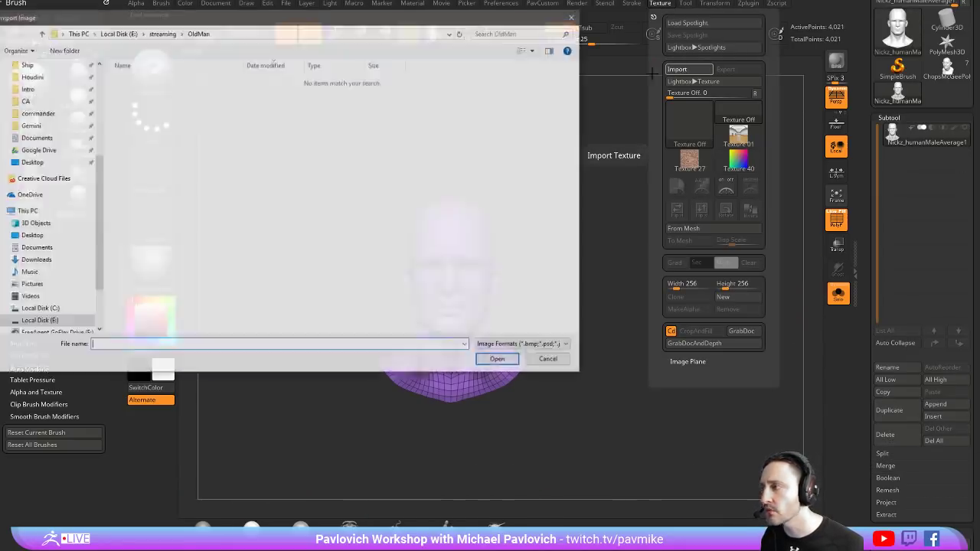
left_click(38, 162)
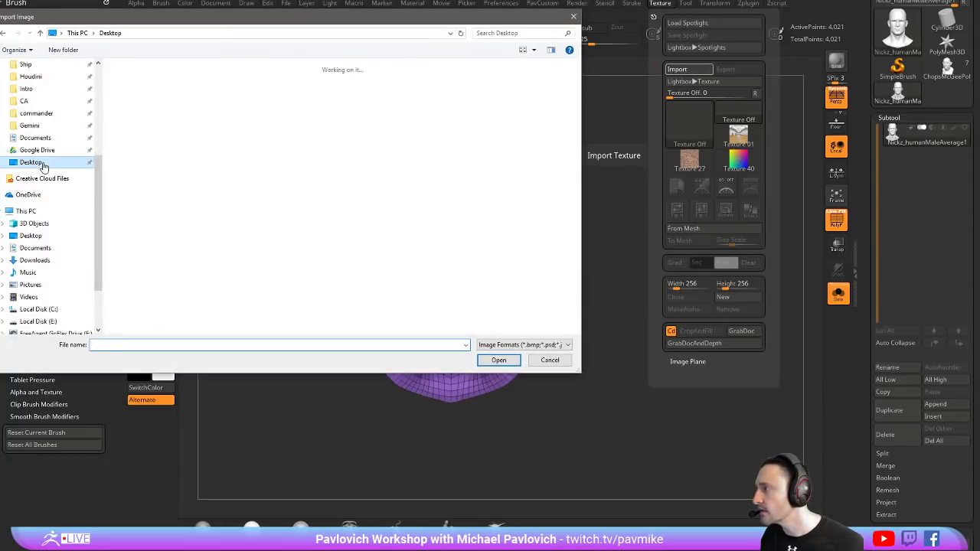
double_click(135, 80)
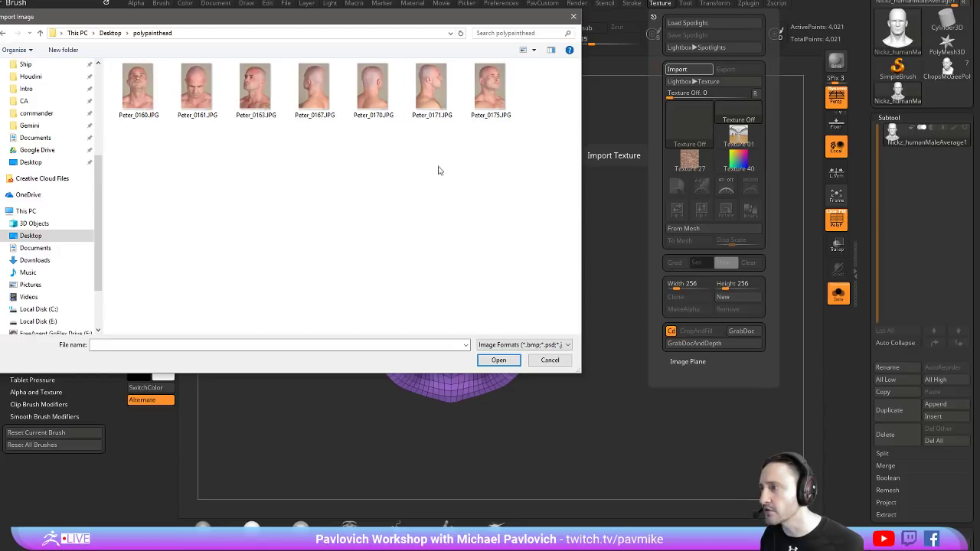
double_click(494, 96)
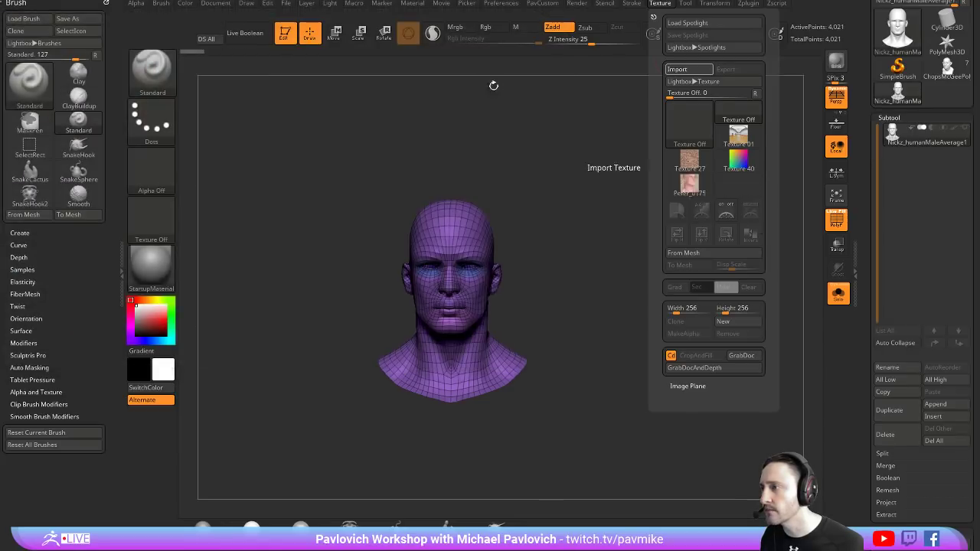
left_click(663, 3)
left_click(690, 128)
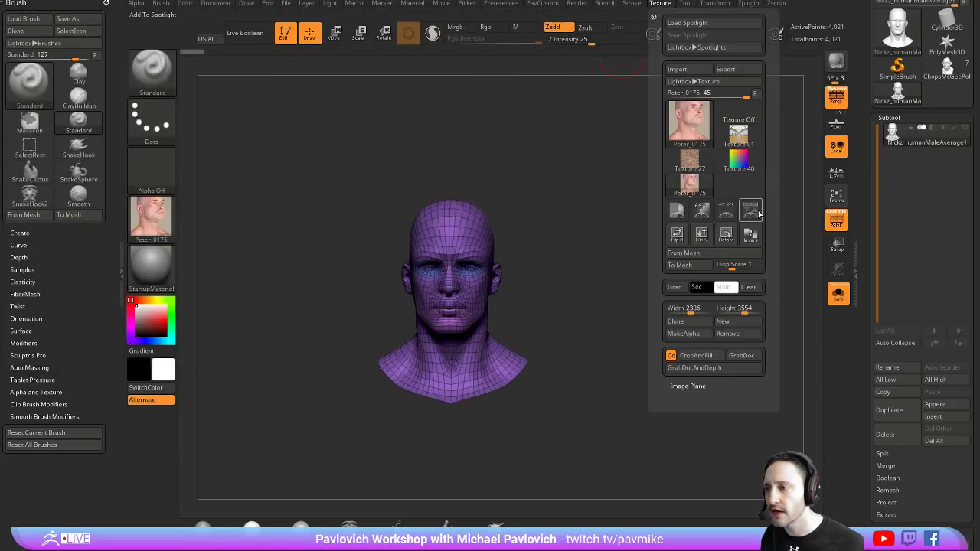
left_click(689, 235)
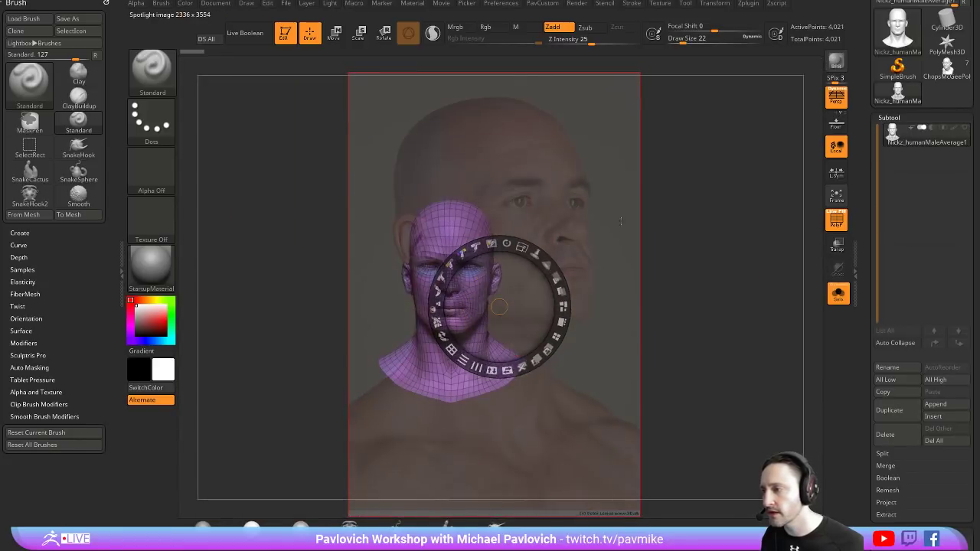
Step: Hide Spotlight, align the camera to the head with Draw > Align To Object, and dock the Movie palette
key("z")
left_click_drag(620, 219, 685, 273)
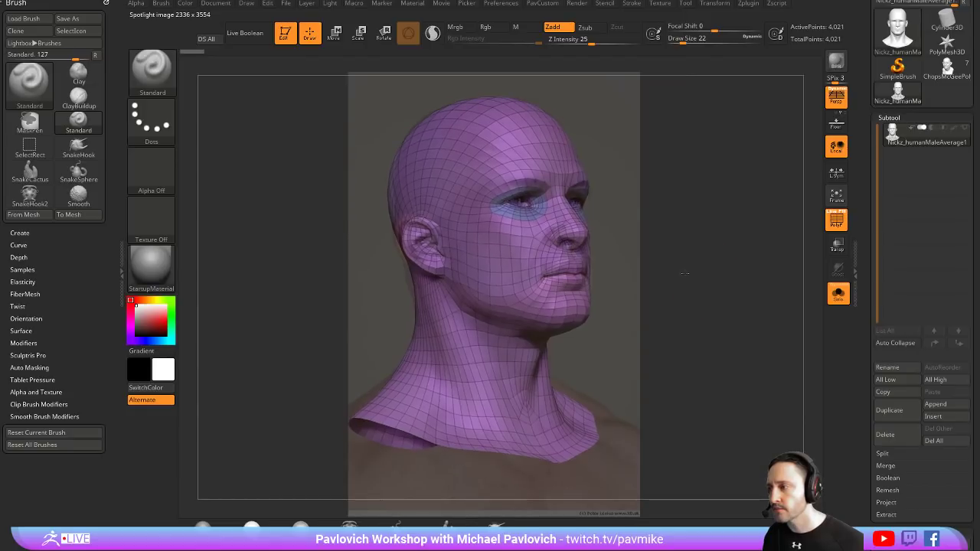
left_click(217, 5)
left_click(246, 5)
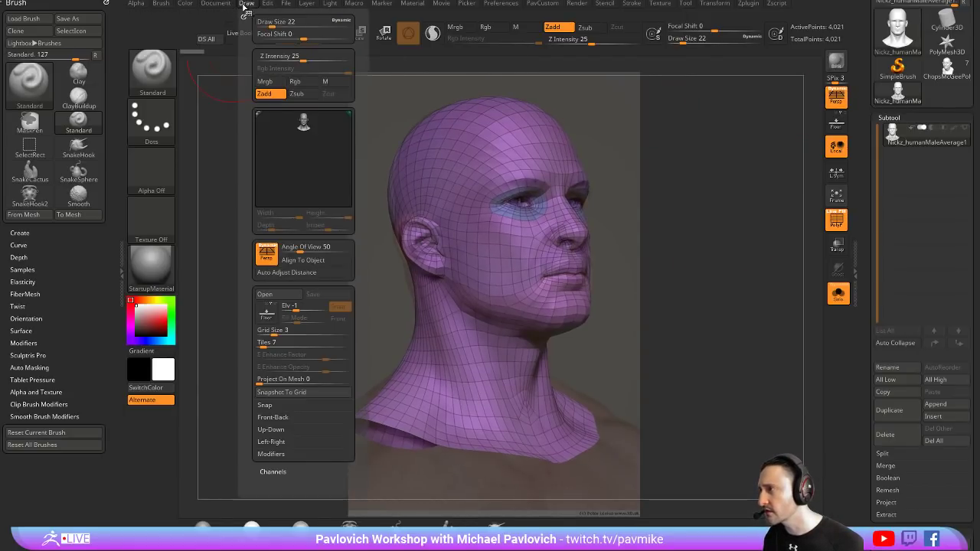
left_click(299, 261)
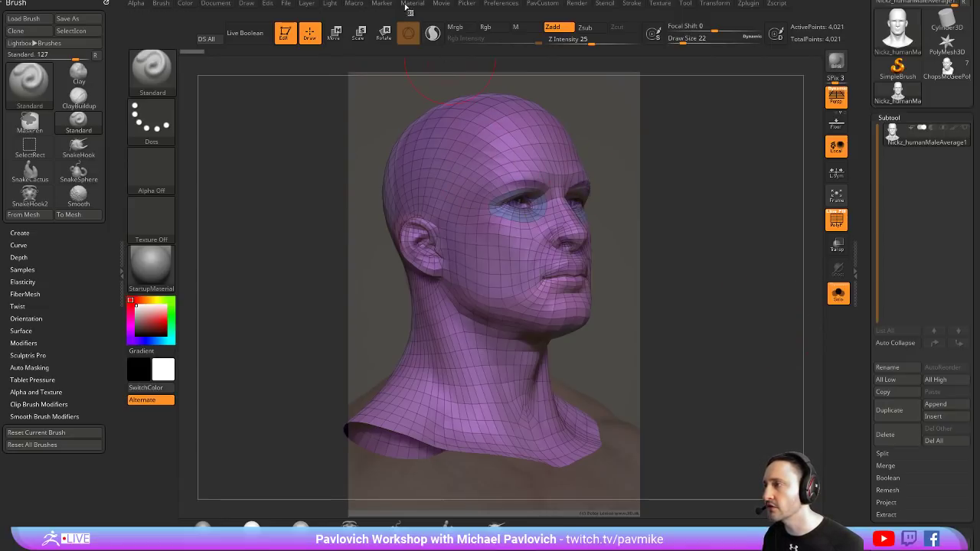
left_click(440, 4)
left_click(436, 16)
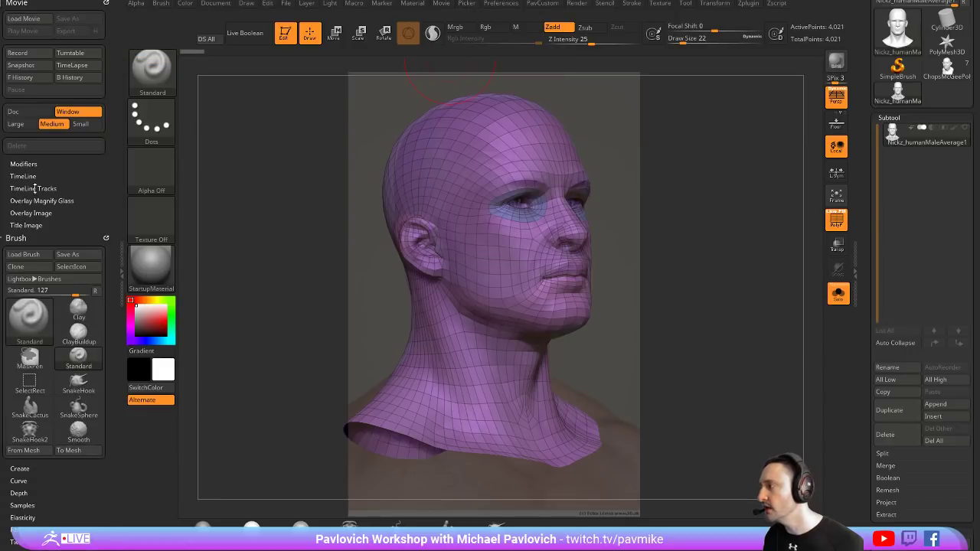
Step: Show the Movie TimeLine and recall the stored camera view matching the photo
left_click(23, 176)
left_click(15, 199)
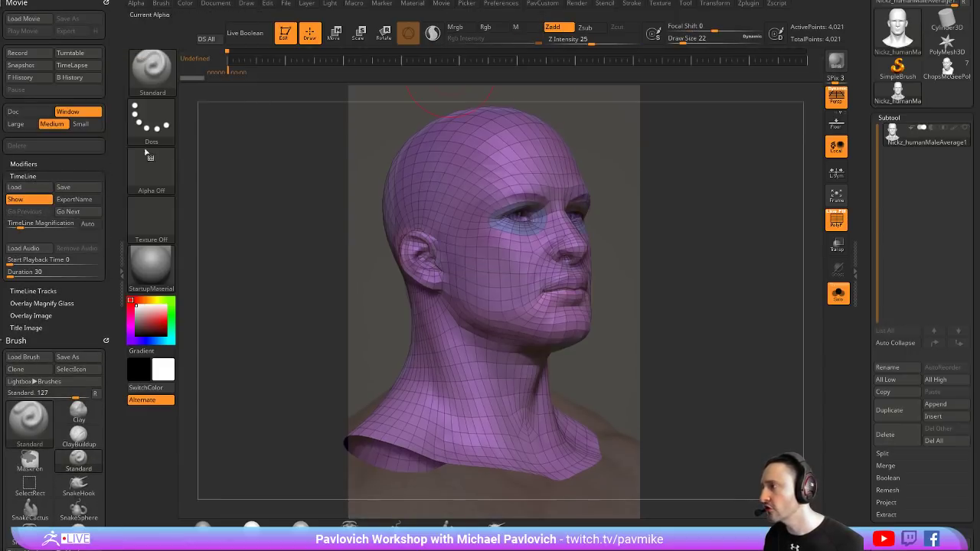
left_click_drag(695, 247, 607, 244)
key("Right")
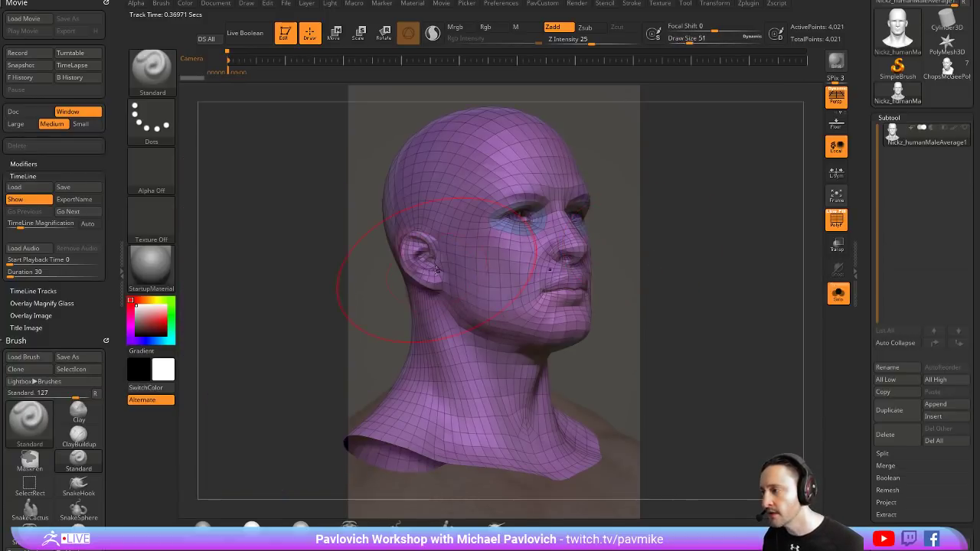
Step: Switch to the Move brush at size 14 and raise the Spotlight photo's opacity
key("b")
key("m")
key("v")
key("space")
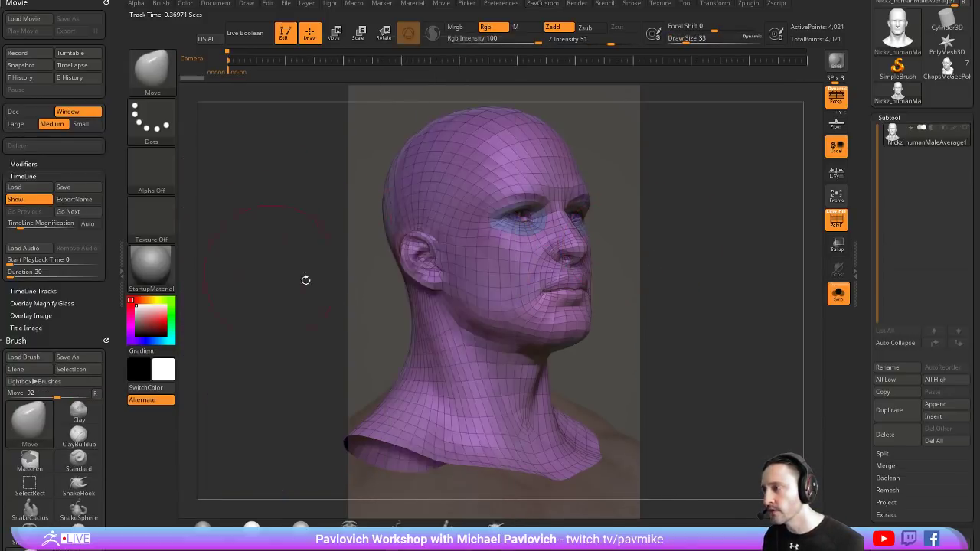
key("s")
left_click_drag(417, 239, 391, 244)
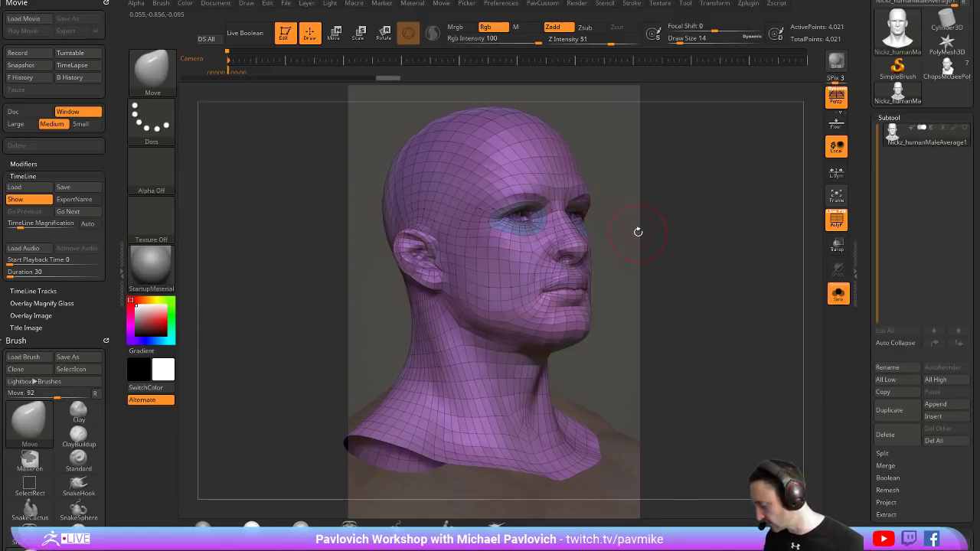
key("shift+z")
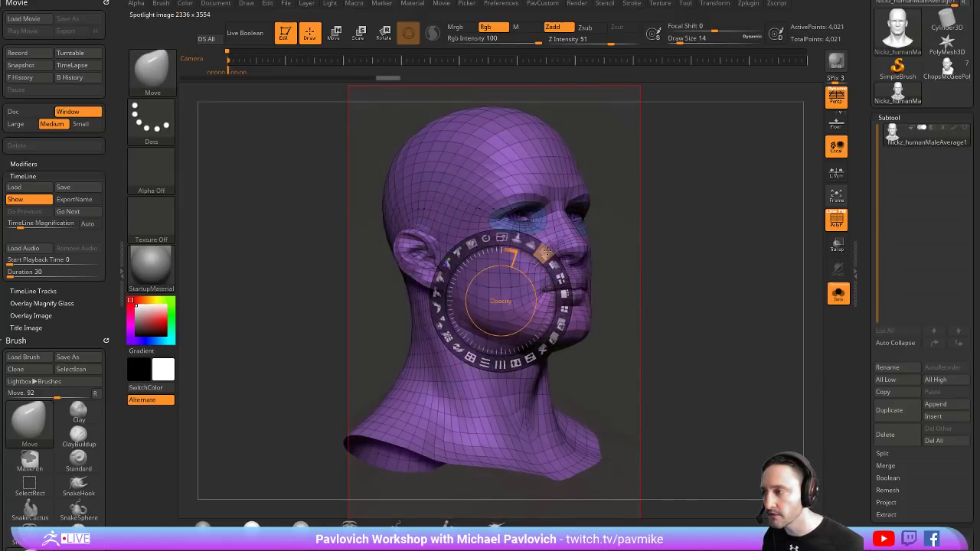
mouse_move(544, 253)
left_mouse_down()
mouse_move(553, 295)
mouse_move(551, 264)
mouse_move(531, 306)
mouse_move(573, 249)
mouse_move(561, 256)
left_mouse_up()
key("z")
Step: Set the Move brush to size 17 and reshape the lips into a closed, neutral mouth
key("s")
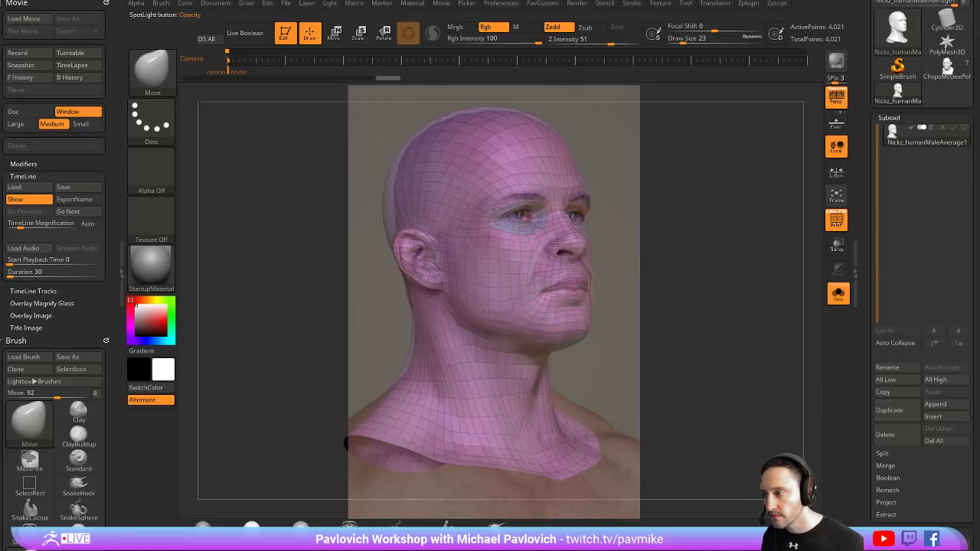
key("bracketleft")
key("bracketleft")
key("bracketleft")
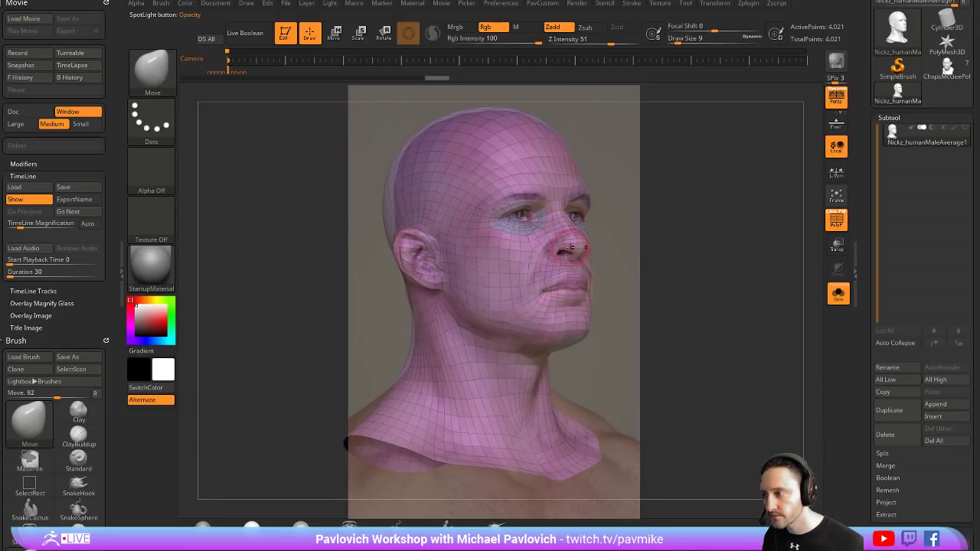
key("bracketright")
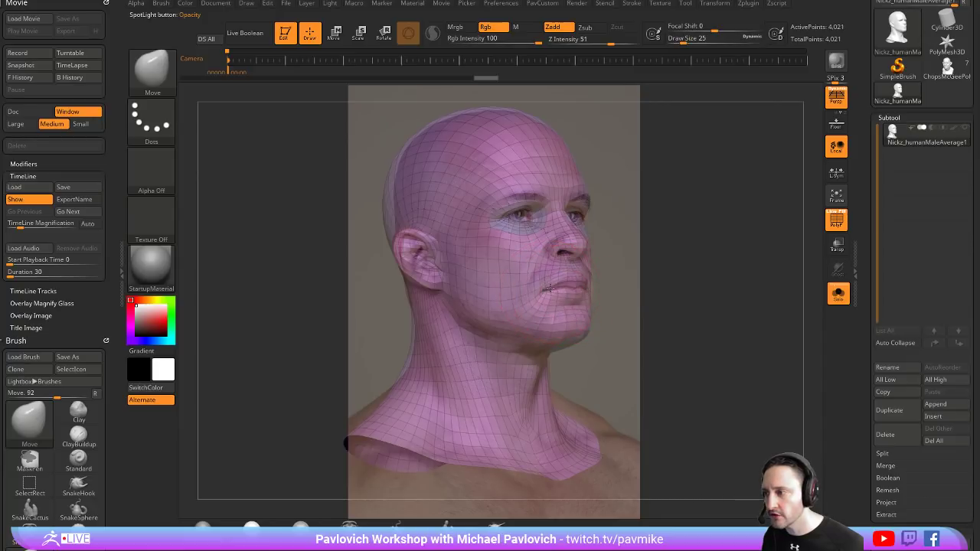
key("bracketright")
left_click_drag(572, 283, 561, 285)
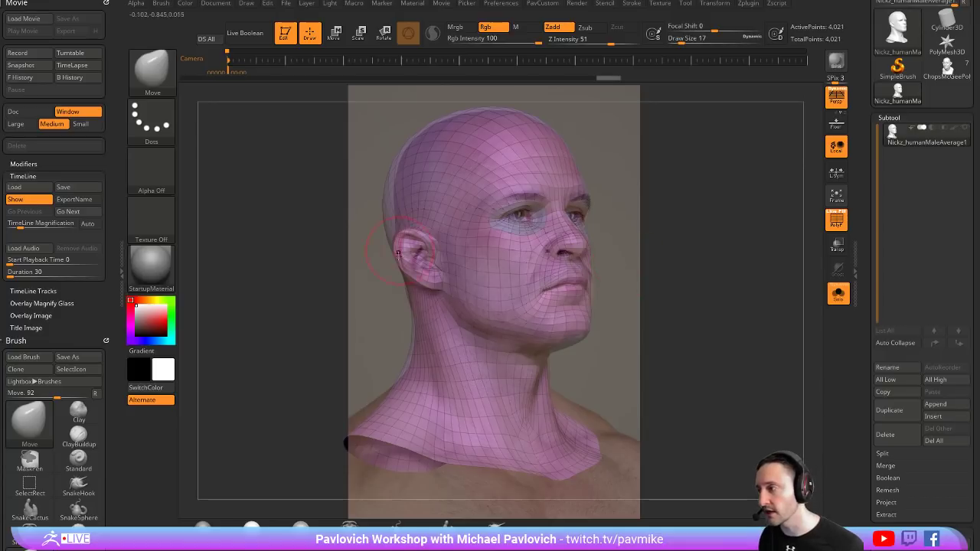
Step: Push the back of the skull in side profile to match the photo's outline
mouse_move(661, 188)
left_mouse_down()
mouse_move(490, 210)
mouse_move(440, 232)
mouse_move(452, 261)
left_mouse_up()
key("bracketright")
key("bracketright")
key("bracketright")
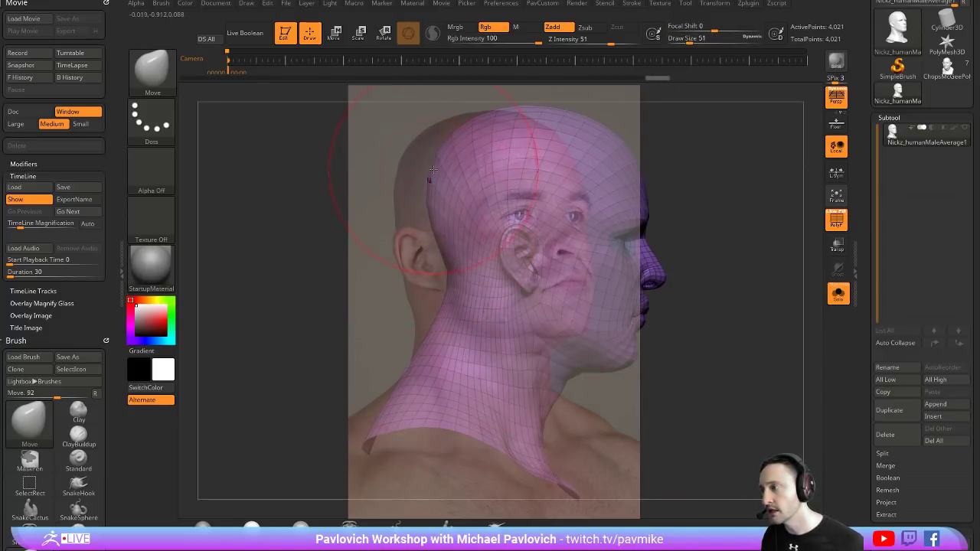
left_click_drag(720, 134, 658, 204)
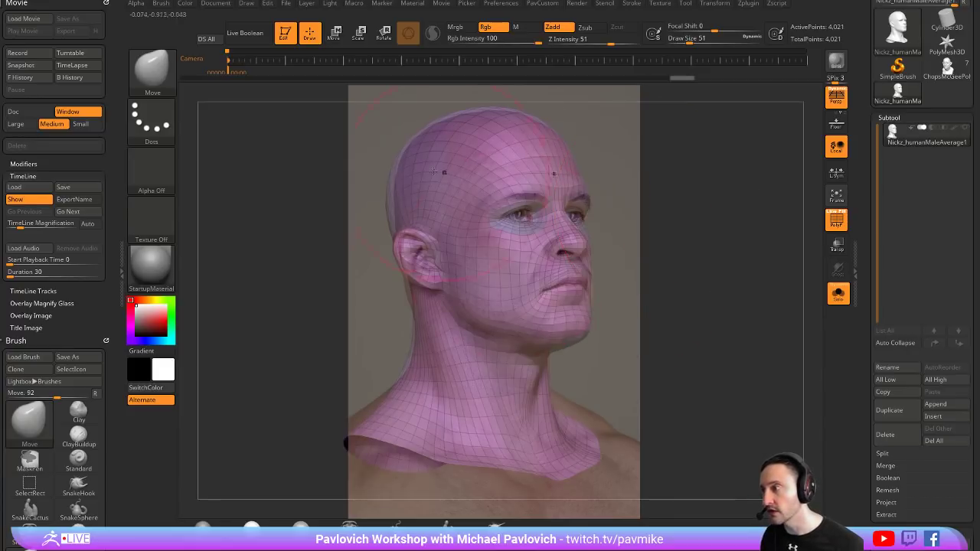
left_click_drag(389, 180, 392, 186)
key("bracketleft")
key("bracketleft")
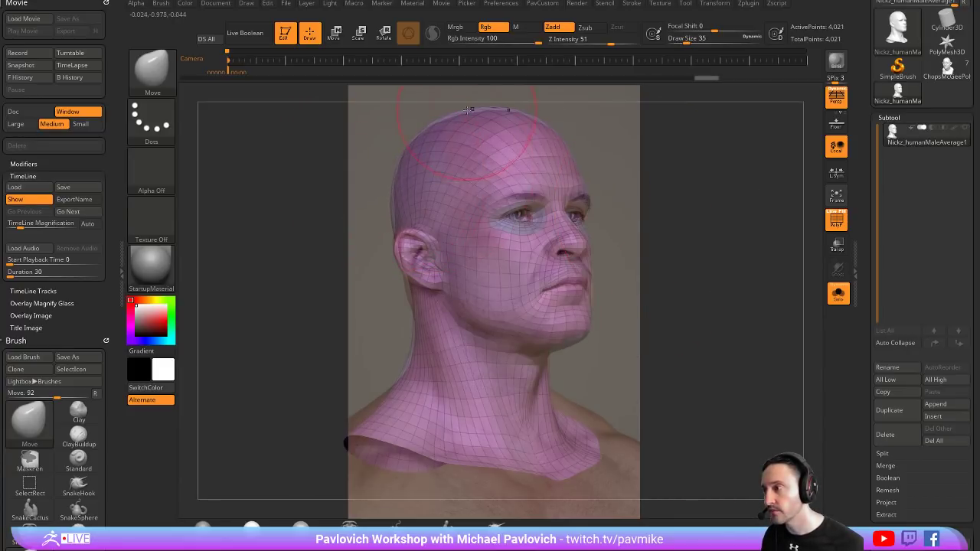
key("bracketleft")
key("bracketleft")
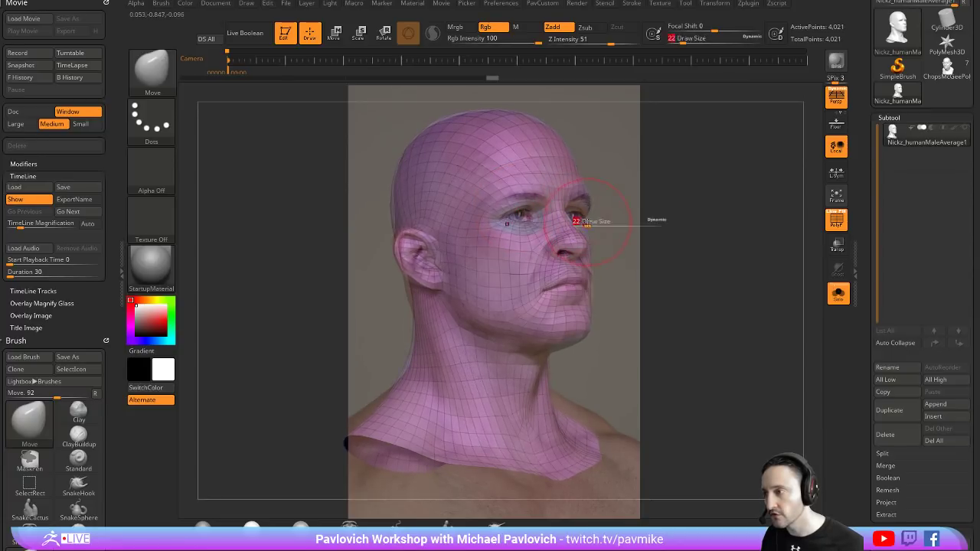
key("bracketleft")
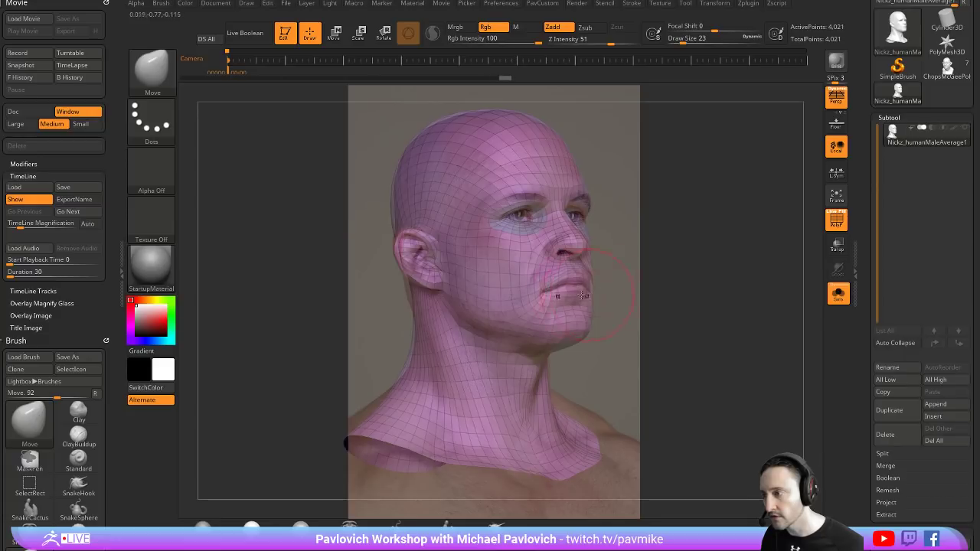
Step: Switch to the Clay brush and hide the reference photo overlay
key("b")
key("c")
key("l")
key("bracketleft")
key("bracketleft")
key("bracketleft")
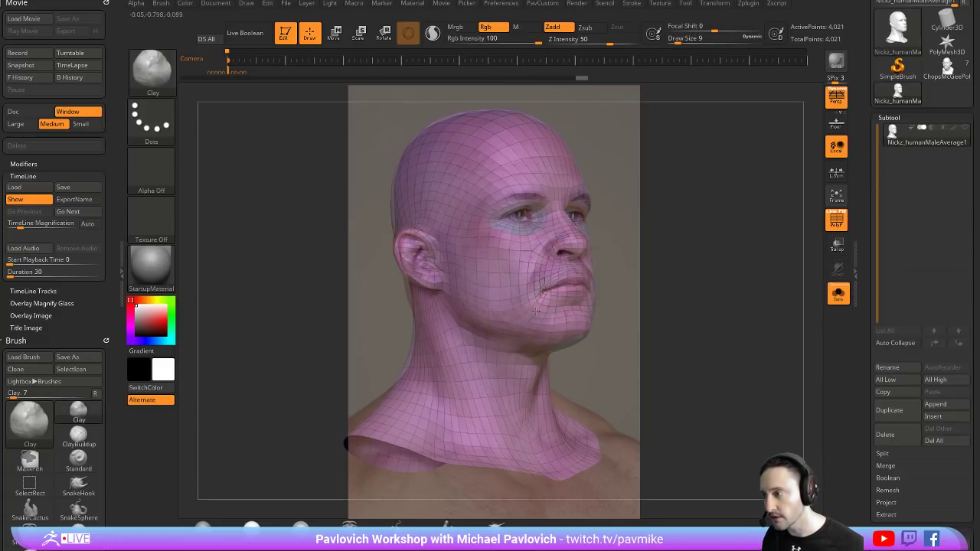
key("shift+z")
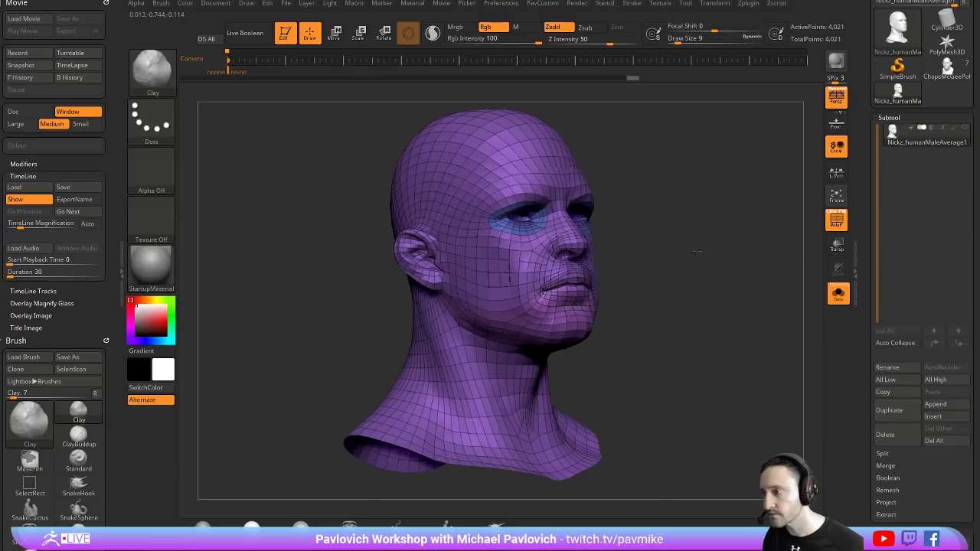
Step: Compare the head against the reference photo from front and side angles
mouse_move(729, 245)
left_mouse_down()
mouse_move(686, 262)
mouse_move(536, 257)
left_mouse_up()
key("shift")
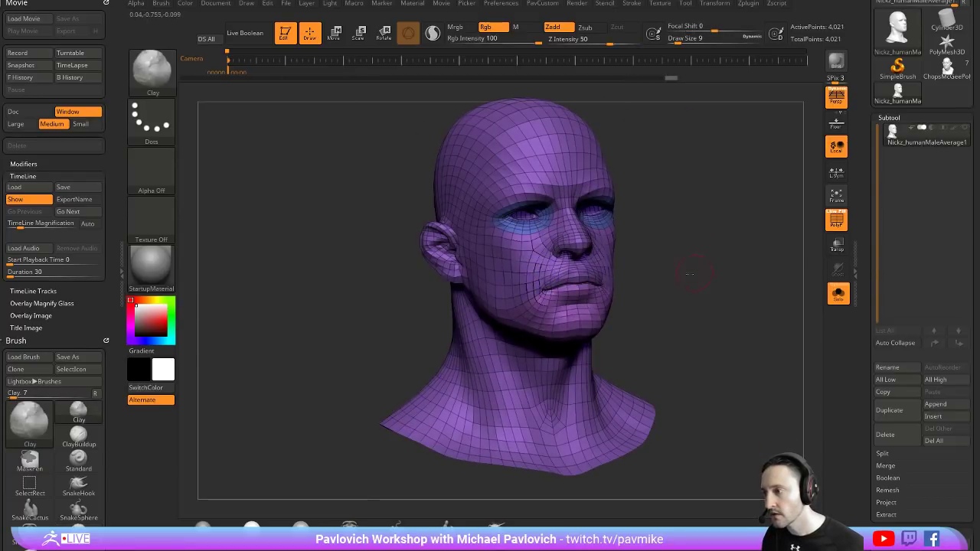
key("shift")
mouse_move(689, 253)
left_mouse_down()
mouse_move(742, 260)
mouse_move(720, 255)
mouse_move(714, 235)
left_mouse_up()
key("shift+z")
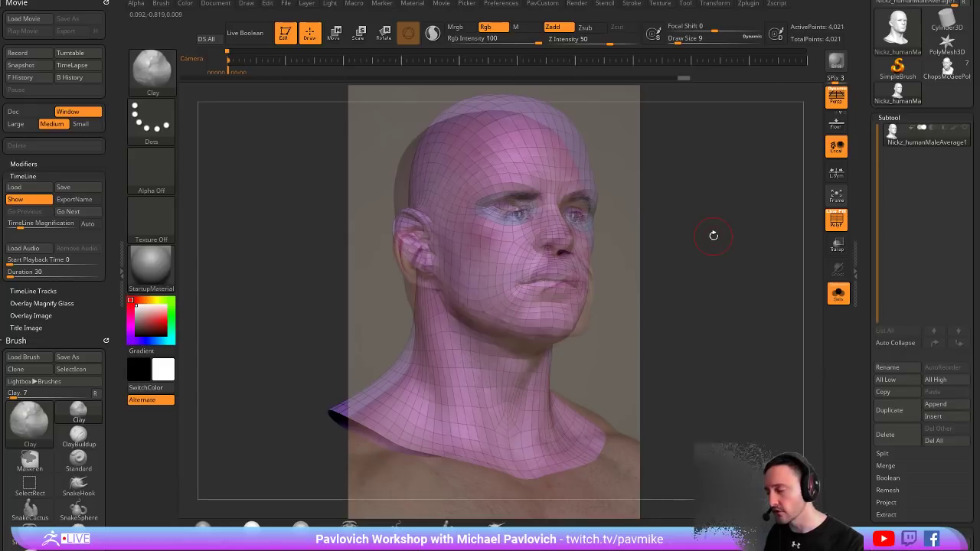
left_click_drag(684, 225, 651, 268)
left_click_drag(725, 262, 591, 252)
key("shift+z")
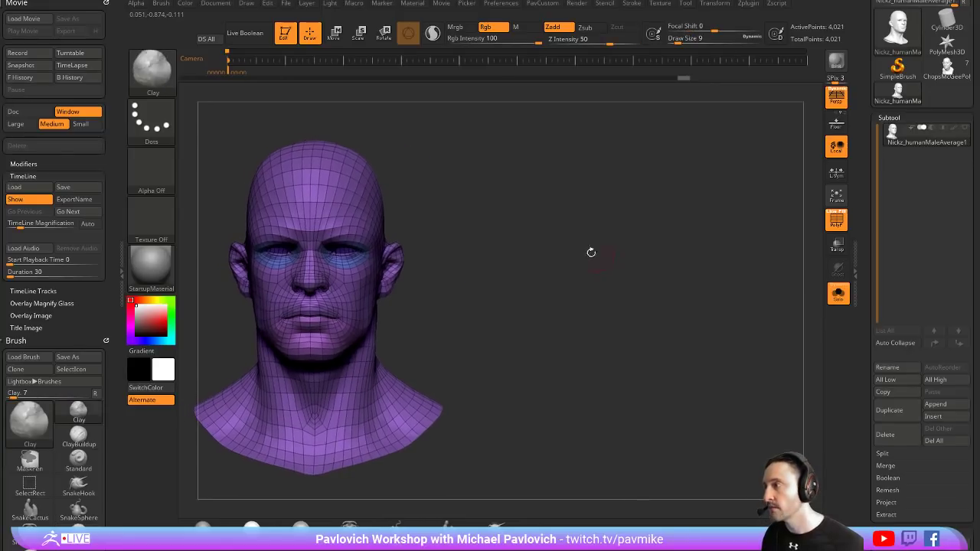
Step: Subdivide the head with Ctrl+D and rotate it to match the photo's three-quarter pose
mouse_move(516, 201)
left_mouse_down()
mouse_move(656, 219)
mouse_move(570, 199)
mouse_move(749, 232)
left_mouse_up()
left_click(247, 62)
left_click(263, 61)
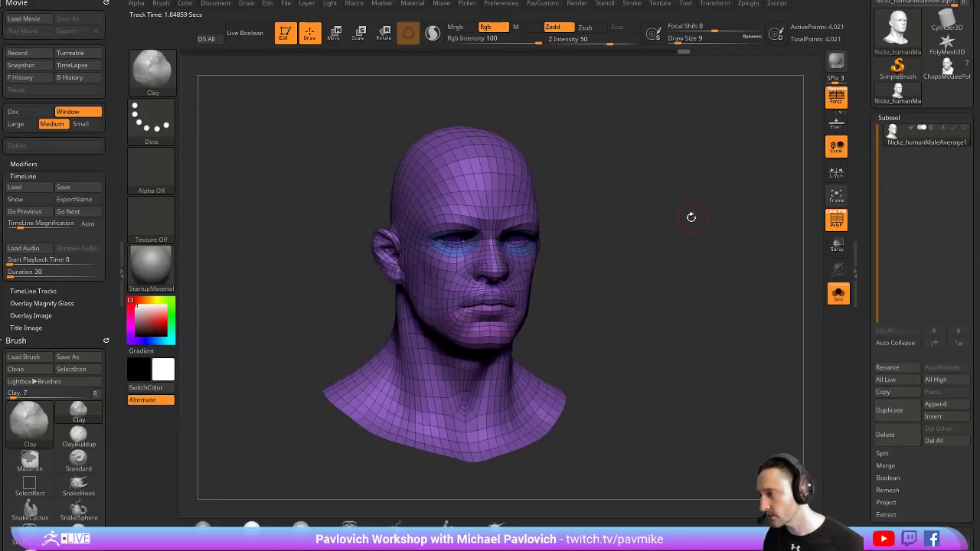
key("ctrl+d")
key("ctrl+d")
key("ctrl+d")
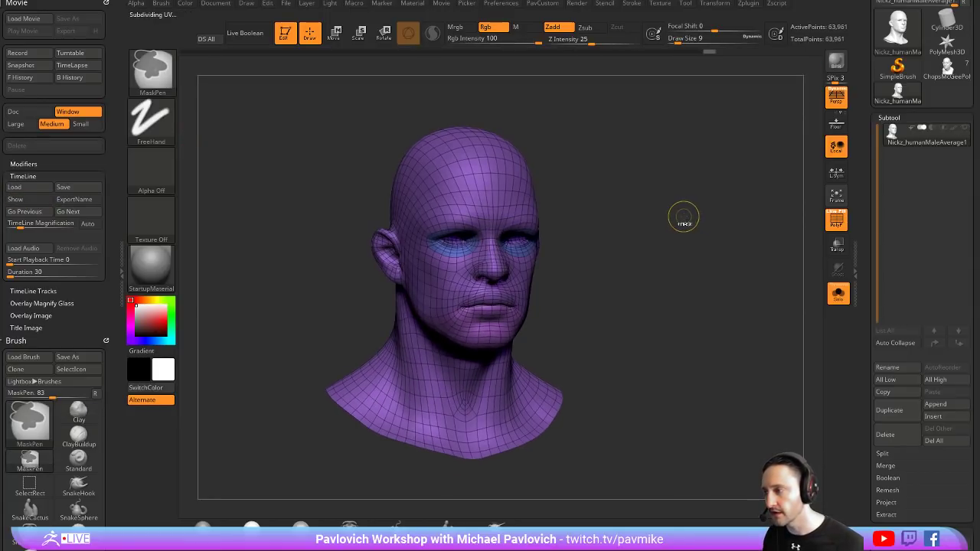
key("shift+z")
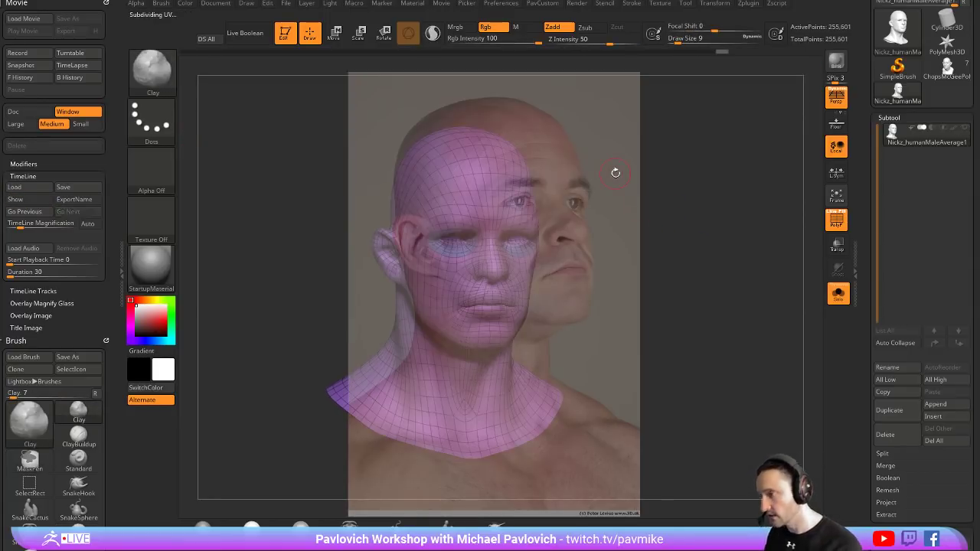
left_click_drag(615, 175, 754, 279)
left_click_drag(756, 277, 754, 270)
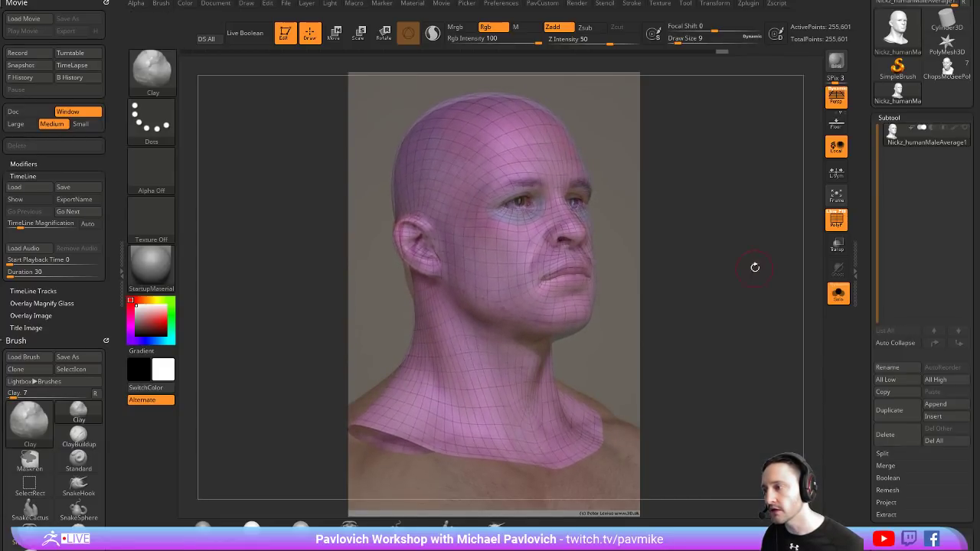
Step: Select the Standard brush and enlarge it to size 37
key("s")
key("b")
key("s")
key("t")
left_click(724, 242)
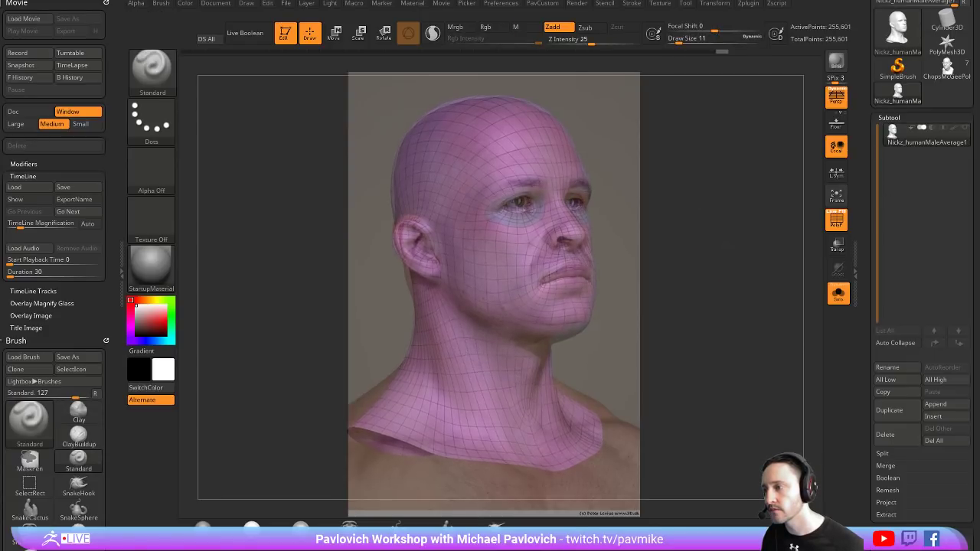
left_click_drag(724, 242, 601, 237)
key("s")
mouse_move(549, 275)
left_mouse_down()
mouse_move(563, 276)
mouse_move(552, 275)
left_mouse_up()
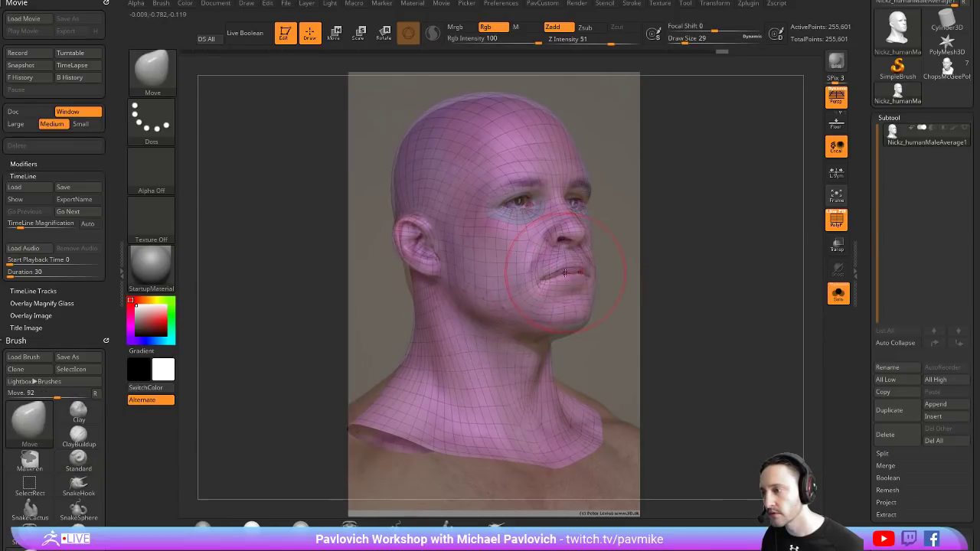
Step: Turn on Rgb and turn off Zadd with the Standard brush at size 23
key("b")
key("m")
key("v")
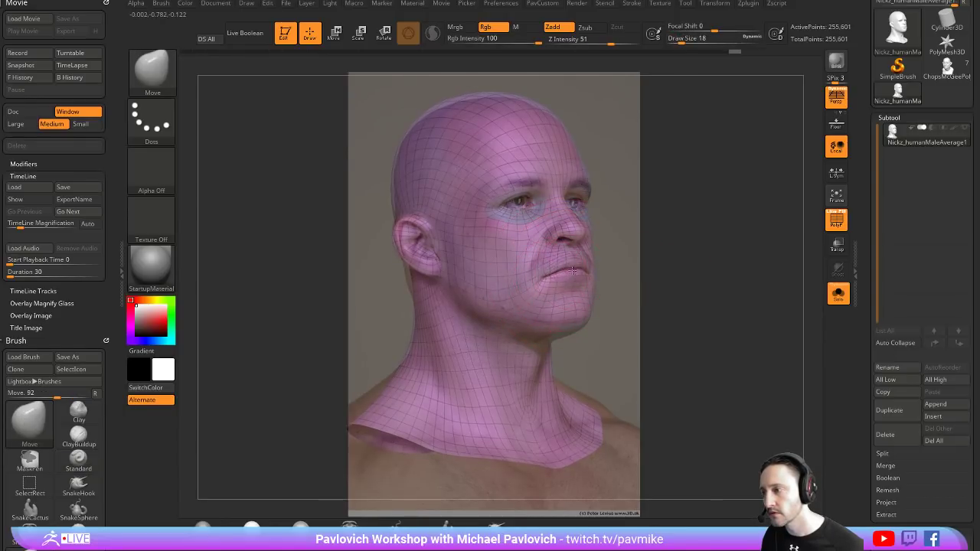
key("b")
key("s")
key("t")
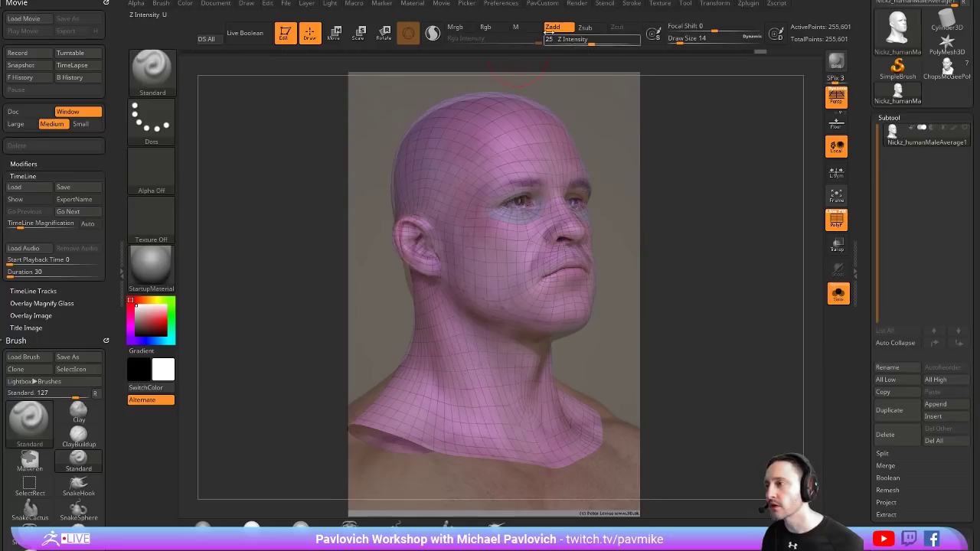
left_click(486, 27)
key("s")
left_click_drag(535, 187, 540, 186)
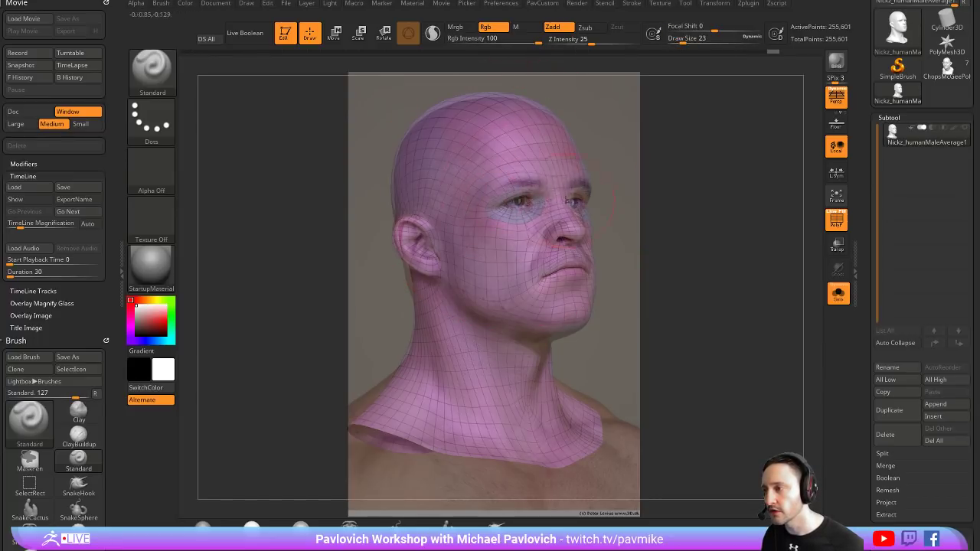
left_click(553, 27)
Step: Polypaint the photo's skin over cheek, forehead, mouth and chin, then hide the reference
mouse_move(548, 212)
left_mouse_down()
mouse_move(529, 265)
mouse_move(505, 153)
mouse_move(467, 108)
mouse_move(421, 146)
left_mouse_up()
key("shift+f")
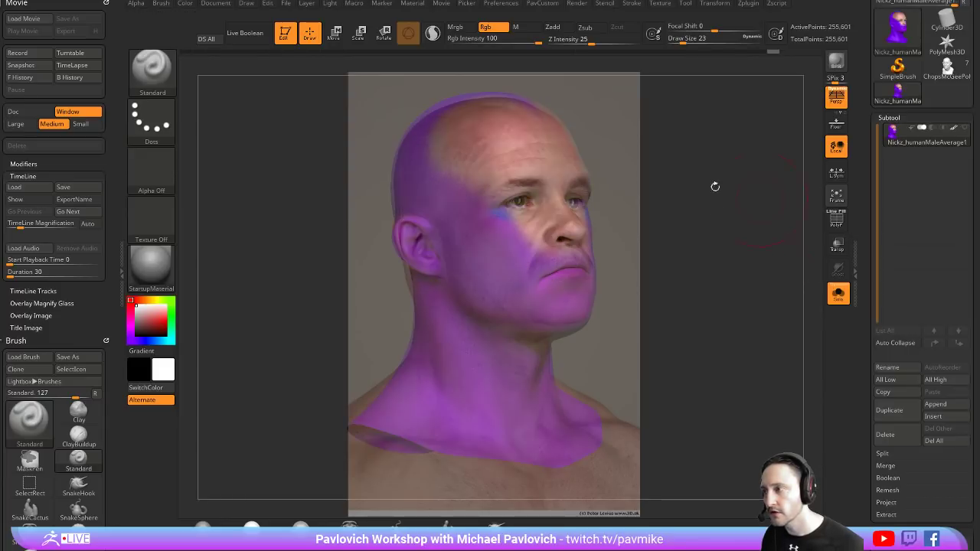
key("ctrl+z")
mouse_move(549, 228)
left_mouse_down()
mouse_move(559, 306)
mouse_move(529, 314)
mouse_move(494, 280)
mouse_move(449, 184)
mouse_move(406, 165)
mouse_move(433, 272)
mouse_move(548, 383)
mouse_move(552, 421)
left_mouse_up()
key("shift+z")
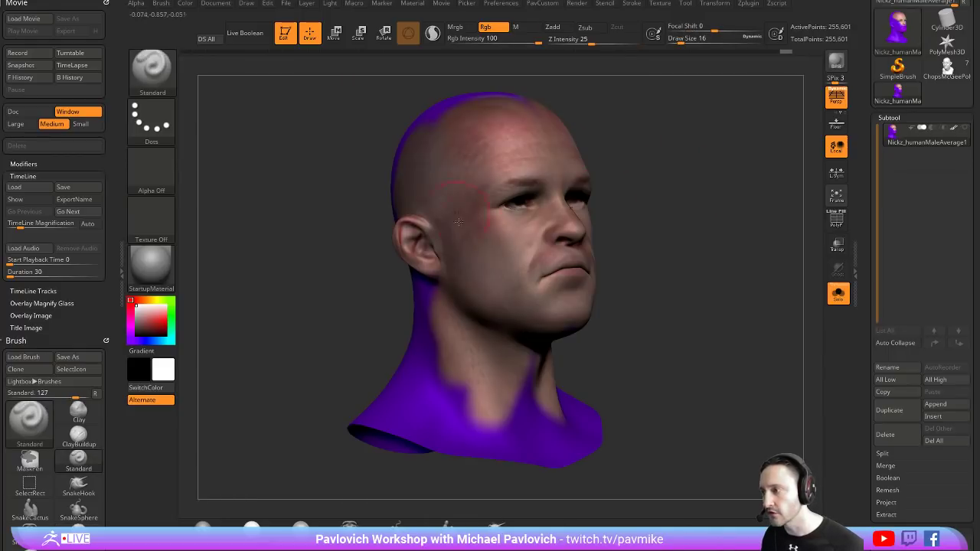
left_click_drag(670, 207, 804, 241)
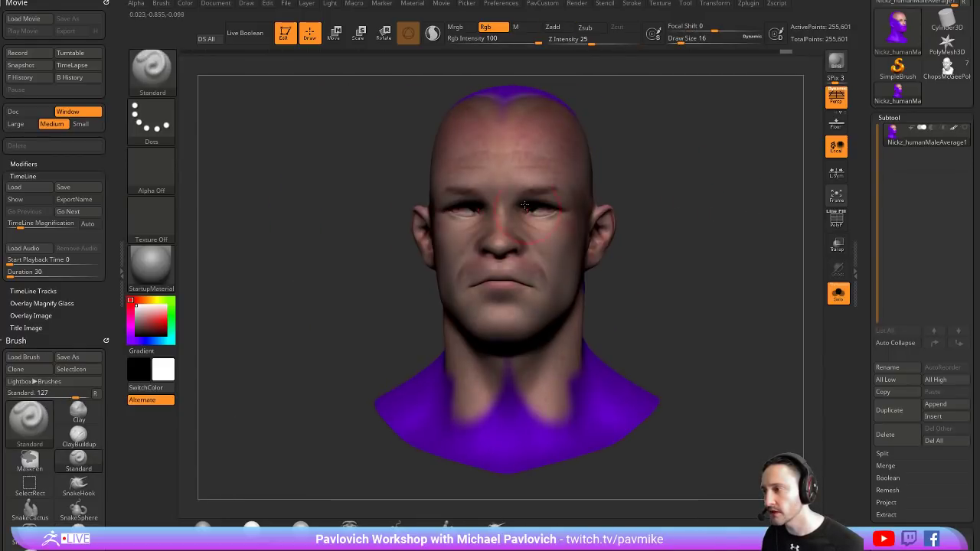
Step: Hide the head's polypaint and drop it to subdivision level 2
left_click(954, 127)
key("s")
left_click_drag(627, 230, 456, 195)
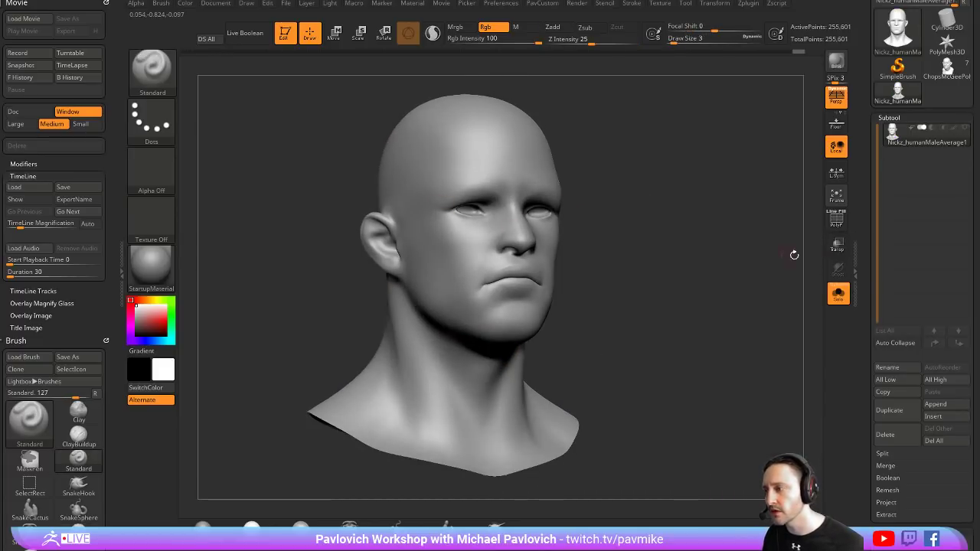
scroll(892, 345, "down", 3)
left_click_drag(906, 409, 887, 409)
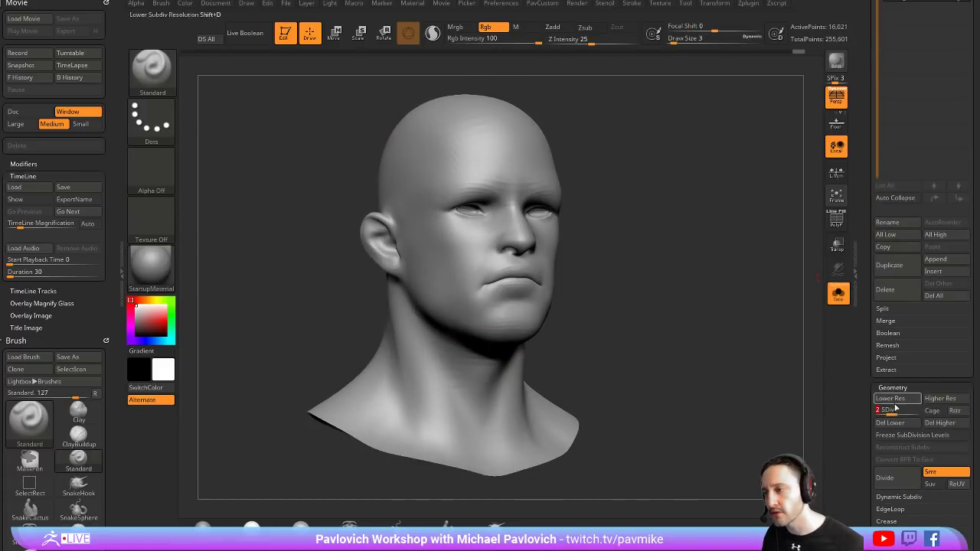
Step: Sculpt the lips with the Clay brush, then DamStandard at brush size 7
key("b")
key("c")
key("l")
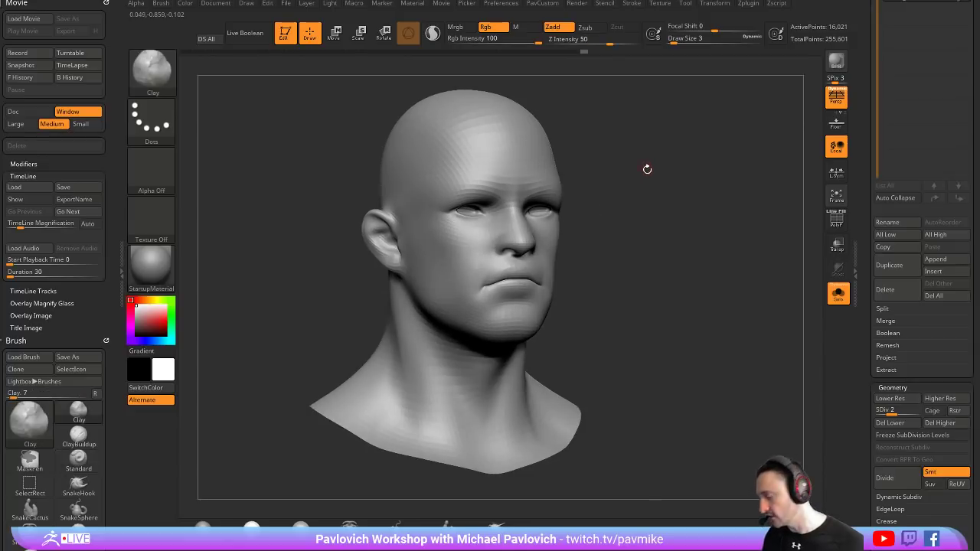
left_click_drag(648, 163, 637, 202)
mouse_move(630, 300)
left_mouse_down()
mouse_move(655, 268)
mouse_move(503, 269)
left_mouse_up()
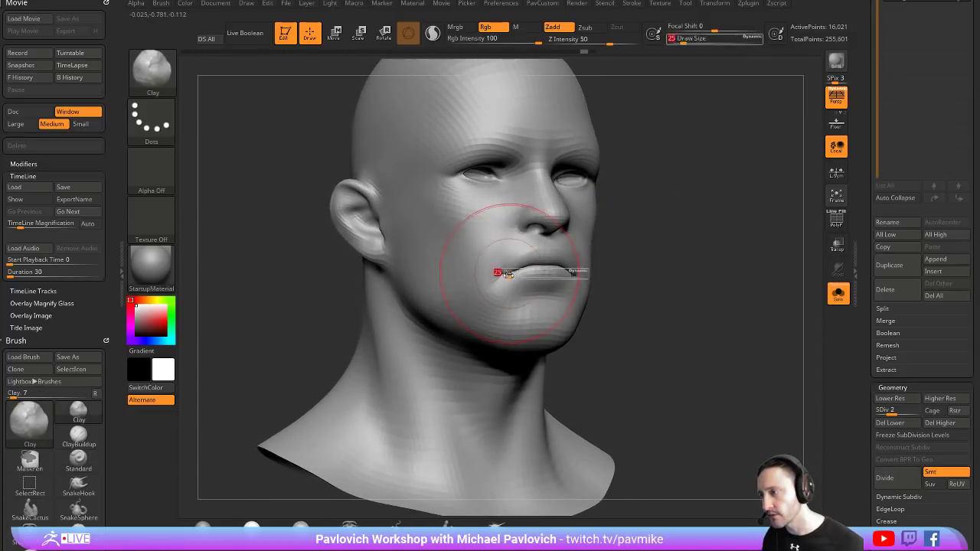
key("bracketleft")
key("bracketleft")
key("bracketleft")
key("b")
key("d")
key("s")
left_click_drag(674, 275, 661, 227)
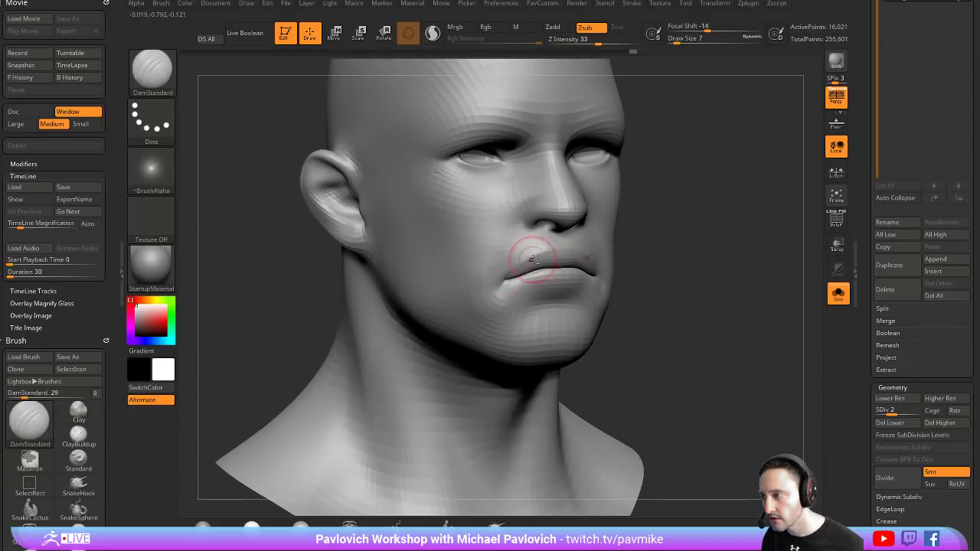
left_click_drag(605, 254, 570, 255)
Step: Push the mouth corners with the Move brush and recut them with DamStandard
key("b")
key("m")
key("v")
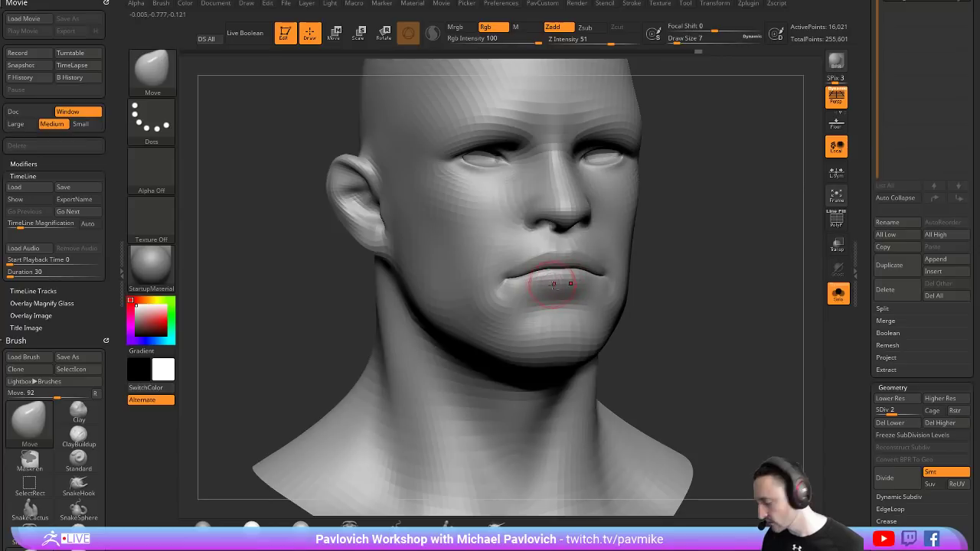
key("b")
key("d")
key("s")
mouse_move(511, 281)
left_mouse_down()
mouse_move(460, 285)
mouse_move(542, 280)
left_mouse_up()
left_click_drag(442, 291, 528, 280)
Step: Refine the nose from both profiles with Move and DamStandard at brush size 7
key("s")
key("b")
key("m")
key("v")
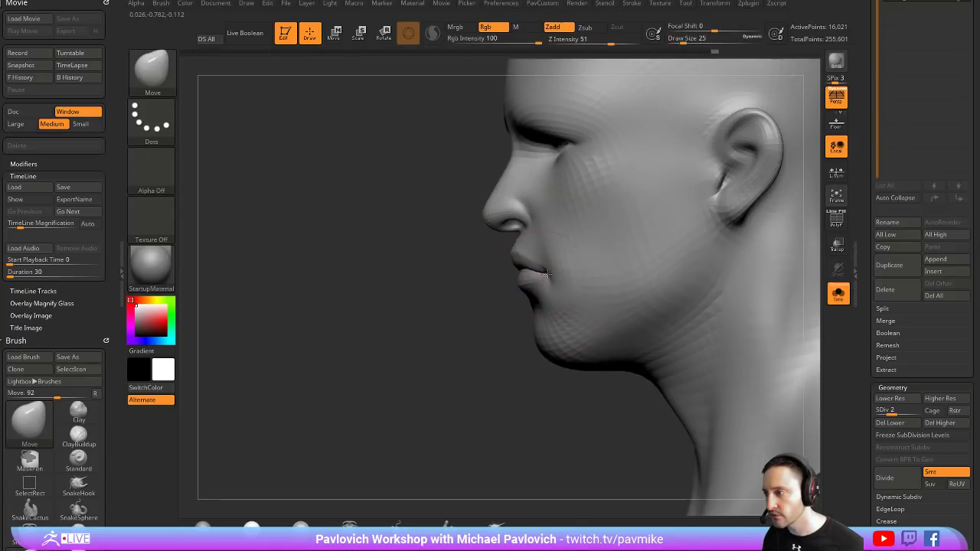
left_click_drag(468, 288, 589, 273)
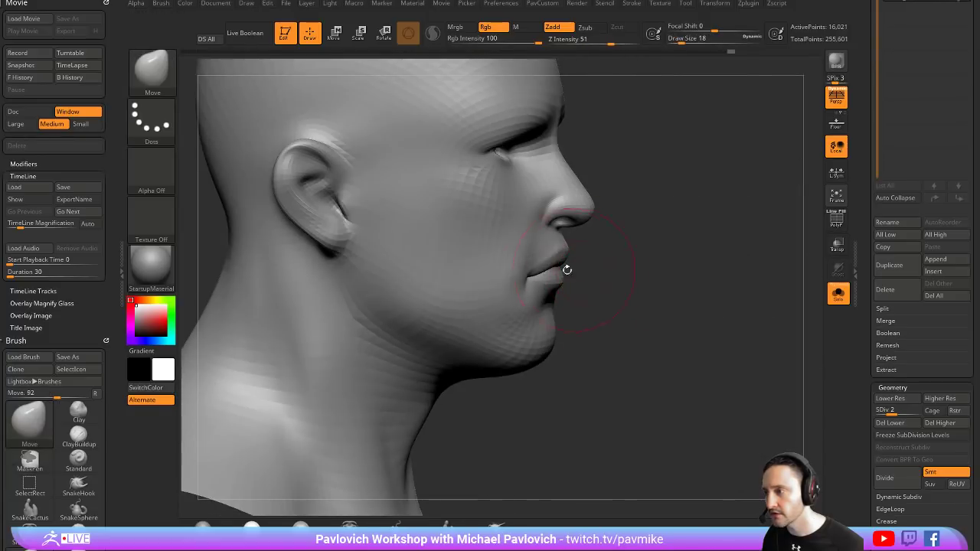
key("s")
left_click_drag(557, 213, 552, 213)
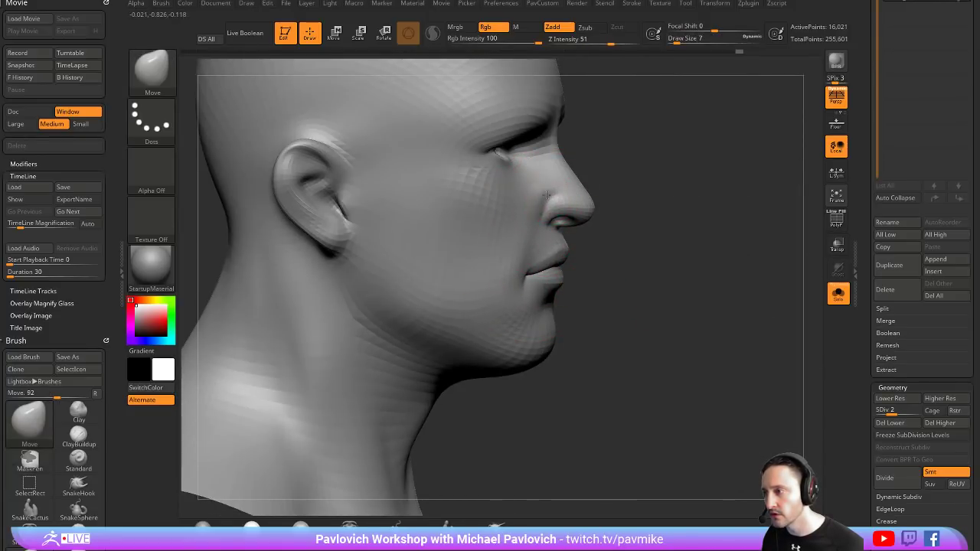
left_click_drag(663, 204, 570, 226)
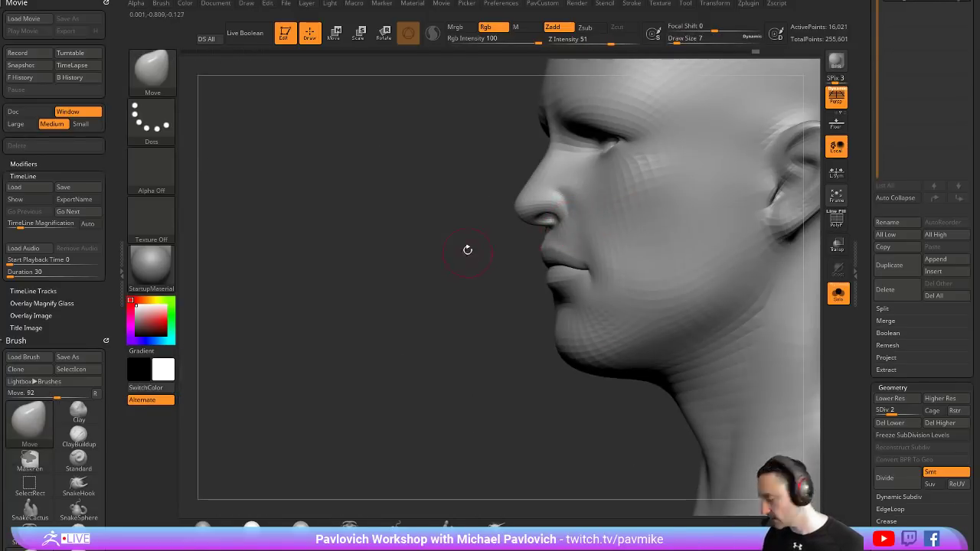
key("b")
key("d")
key("s")
left_click_drag(433, 275, 512, 224)
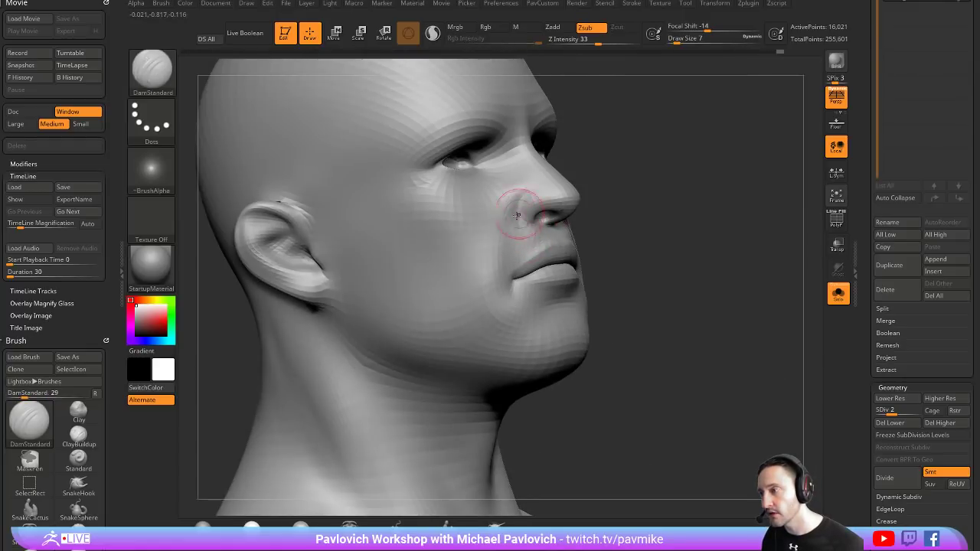
mouse_move(578, 224)
left_mouse_down()
mouse_move(536, 224)
mouse_move(733, 221)
left_mouse_up()
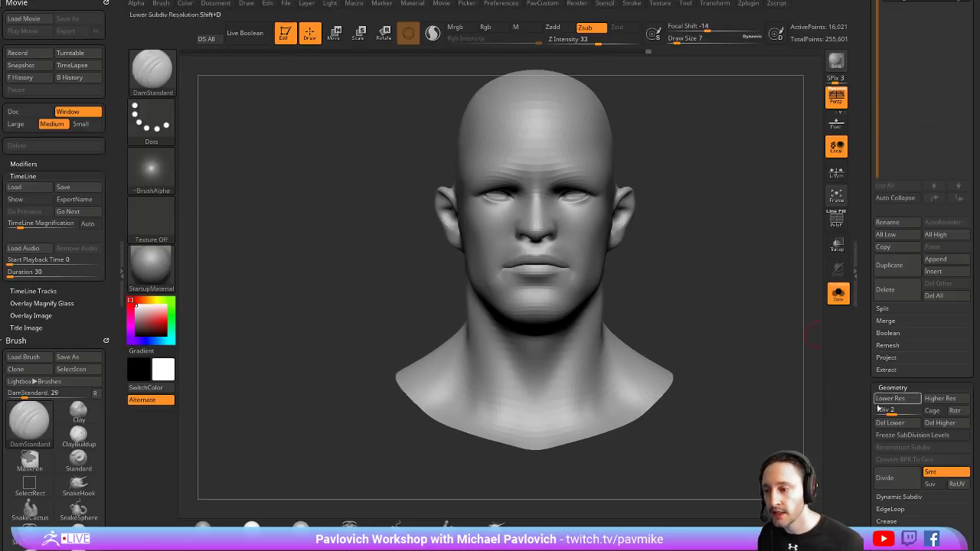
Step: Step the head to SDiv 1 and back to 2, then subdivide to SDiv 5 (1.021M points)
key("shift+d")
left_click_drag(796, 337, 737, 314)
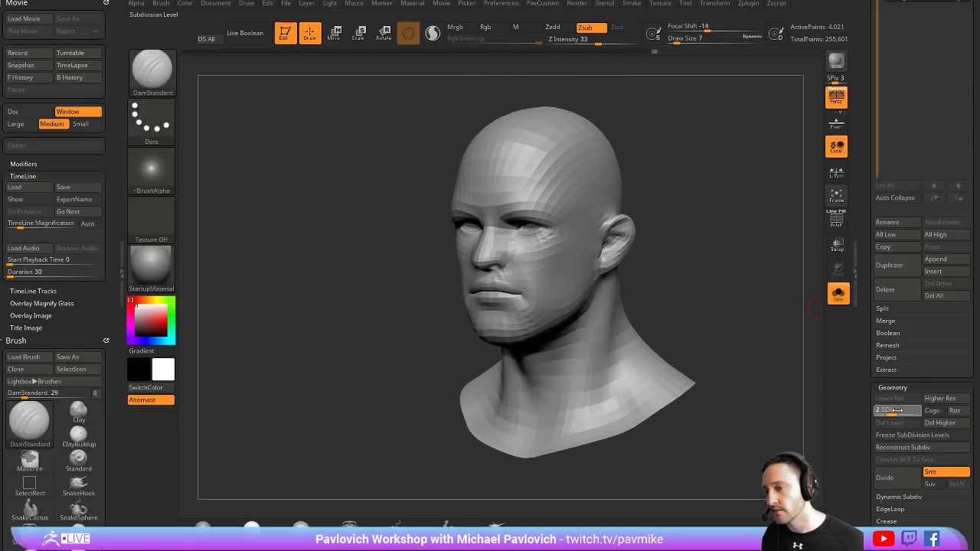
left_click_drag(897, 410, 942, 417)
key("ctrl+d")
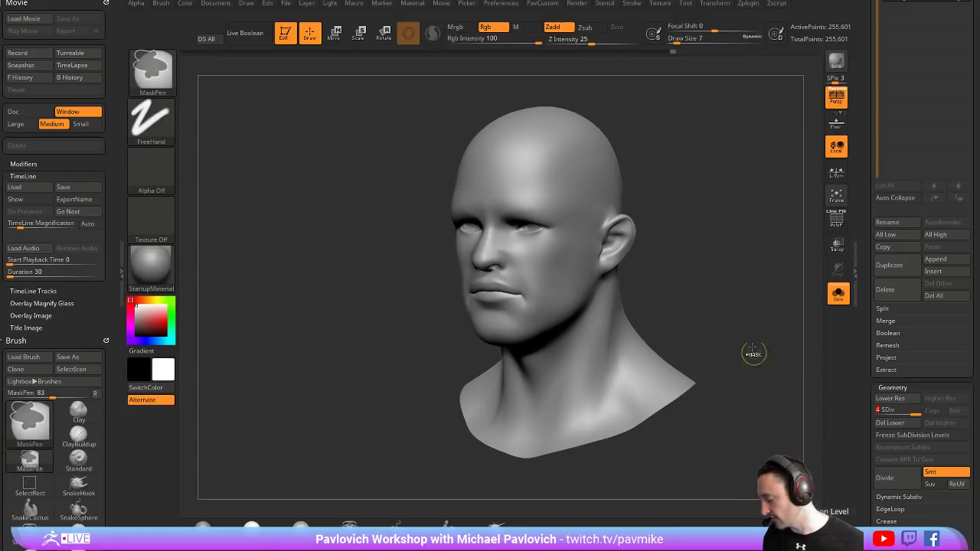
left_click_drag(667, 378, 696, 273)
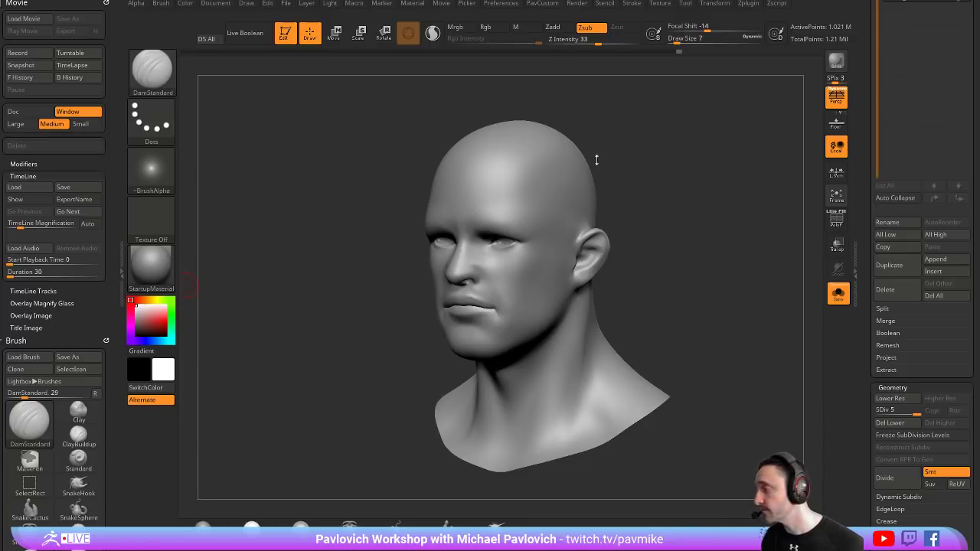
left_click_drag(661, 208, 673, 203, "shift")
left_click(284, 32)
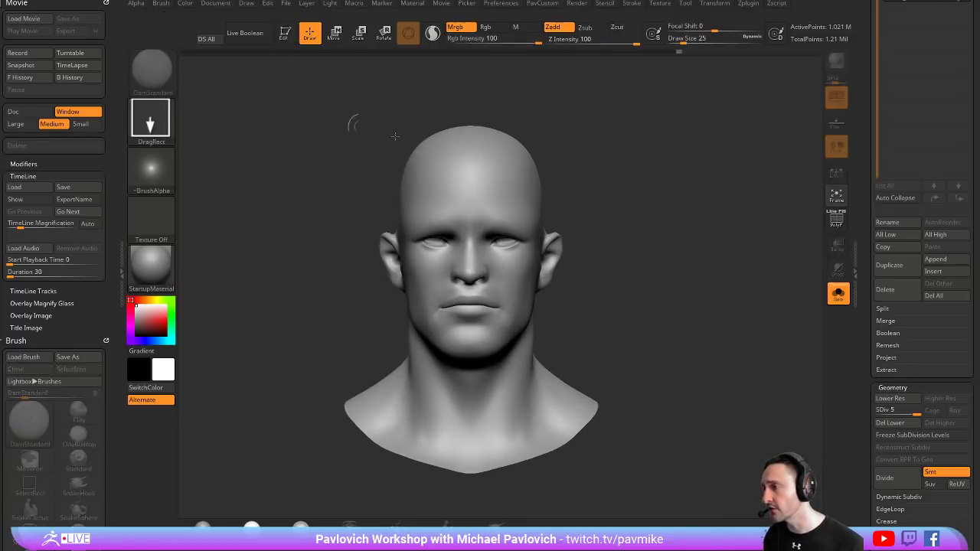
key("ctrl+n")
key("s")
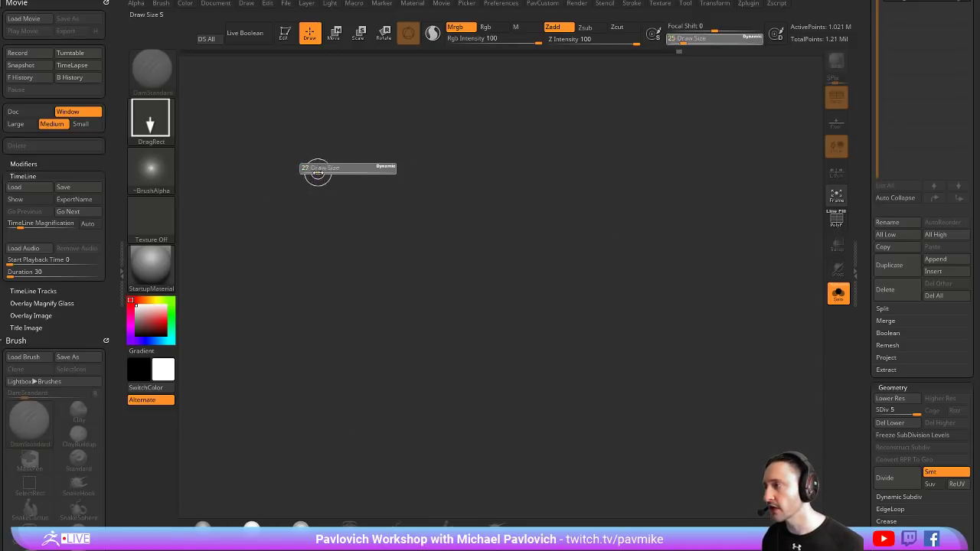
left_click_drag(318, 173, 320, 172)
left_click(746, 6)
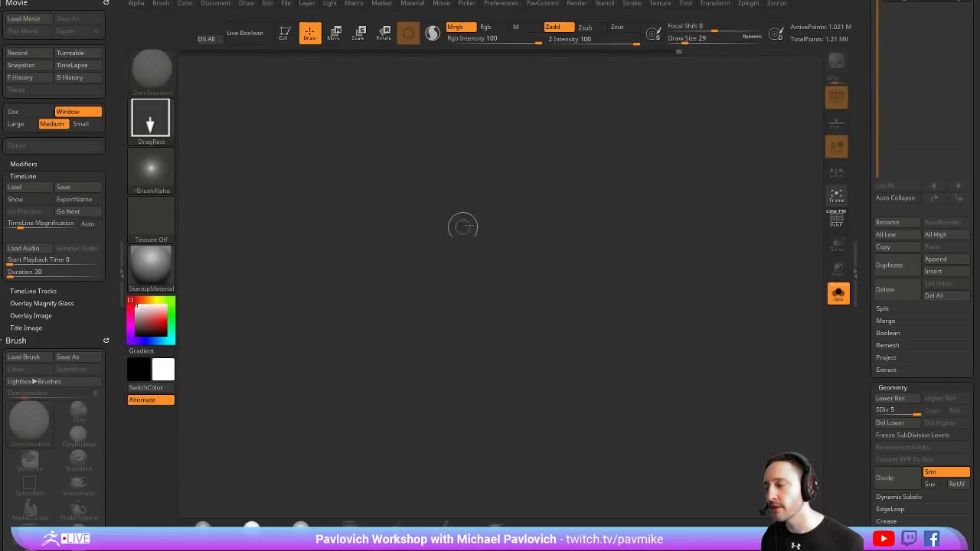
key("s")
left_click_drag(567, 197, 572, 197)
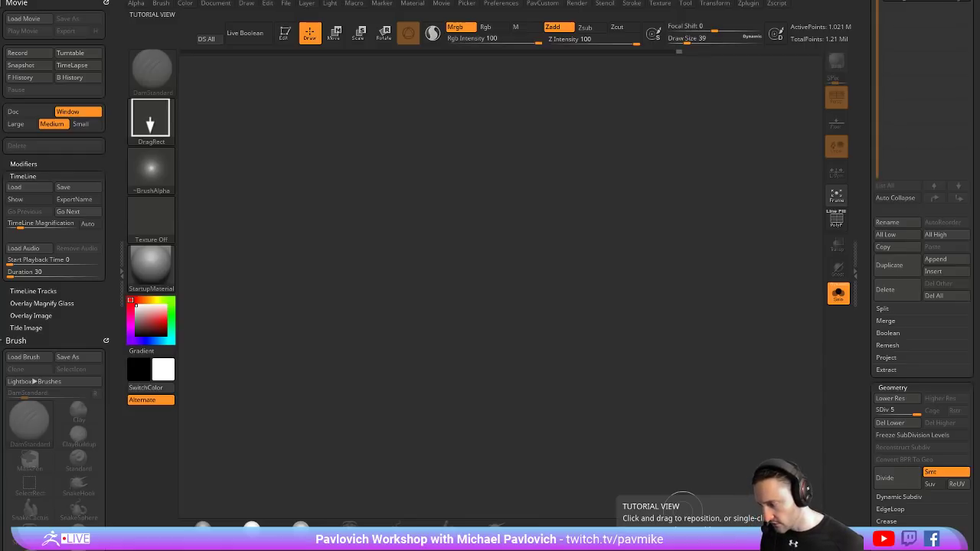
Step: In Chrome, download Kuadro for Windows (kuadro-0.9.5.exe) from the Kuadro page
key("alt+Tab")
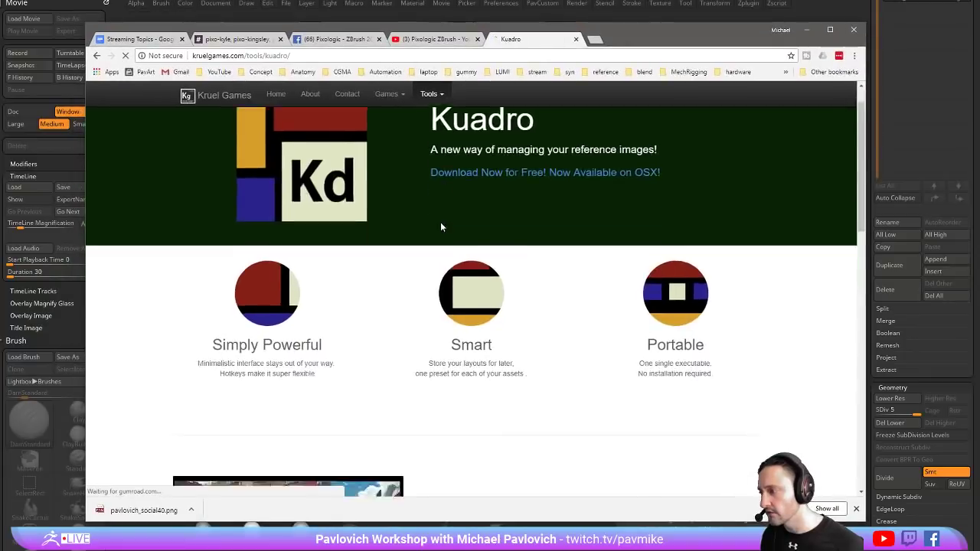
scroll(460, 258, "down", 8)
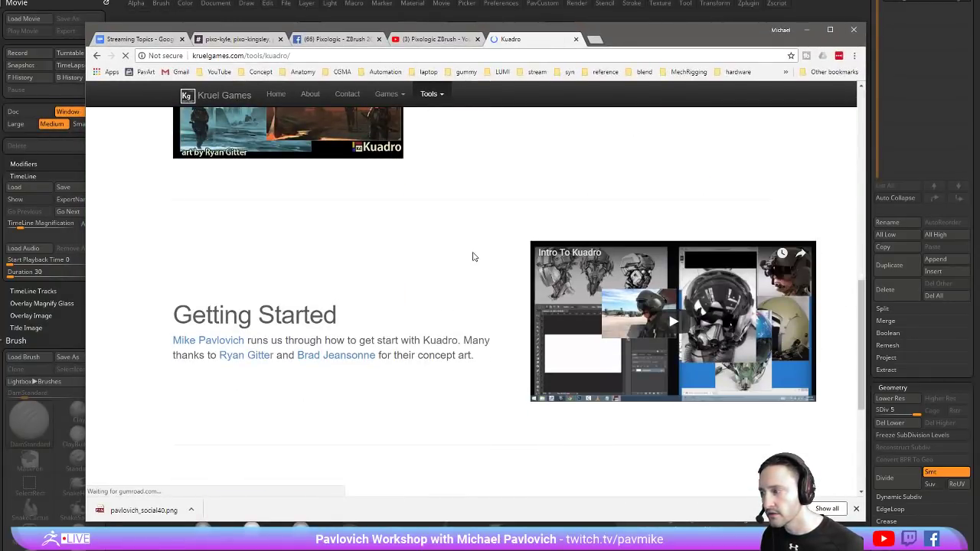
scroll(472, 256, "down", 6)
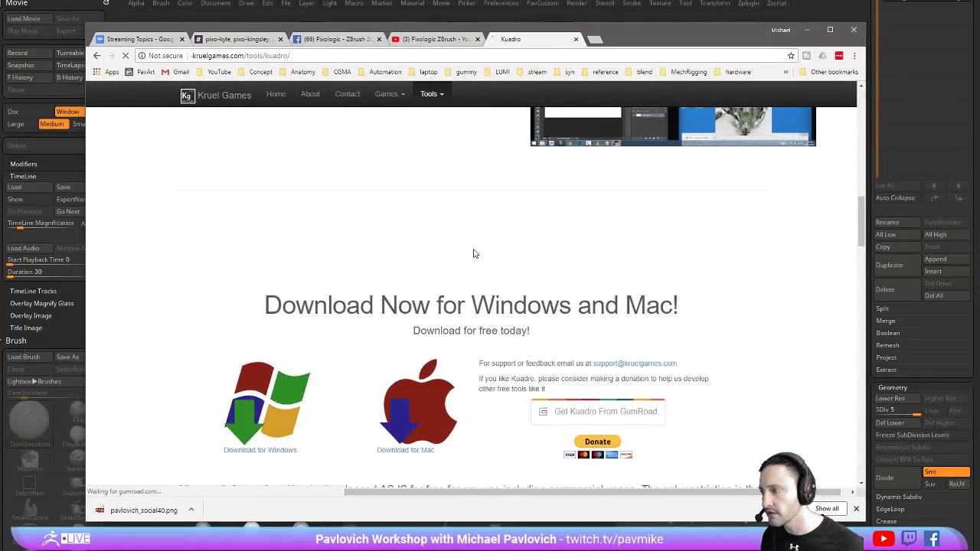
scroll(267, 310, "up", 2)
left_click(268, 310)
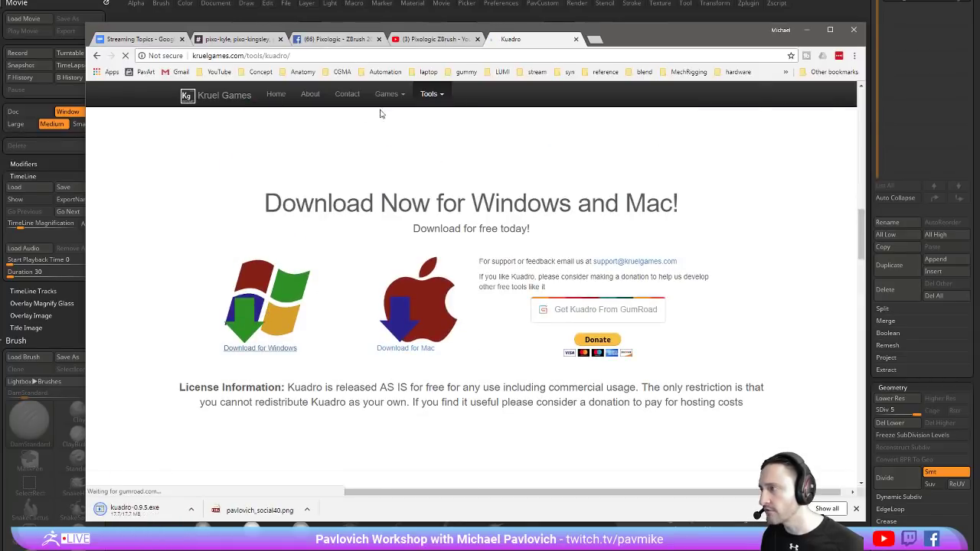
Step: Close the Kuadro page and return to ZBrush
key("ctrl+l")
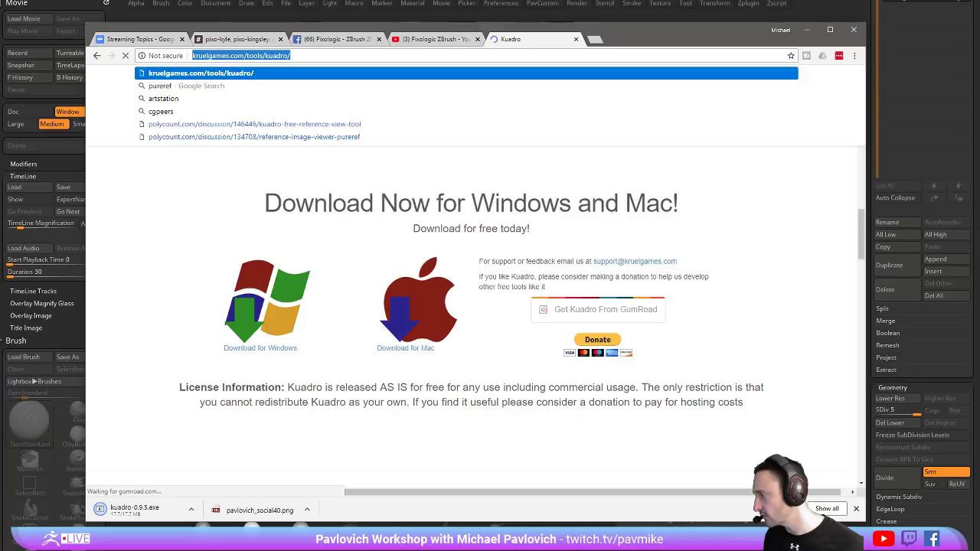
left_click(332, 241)
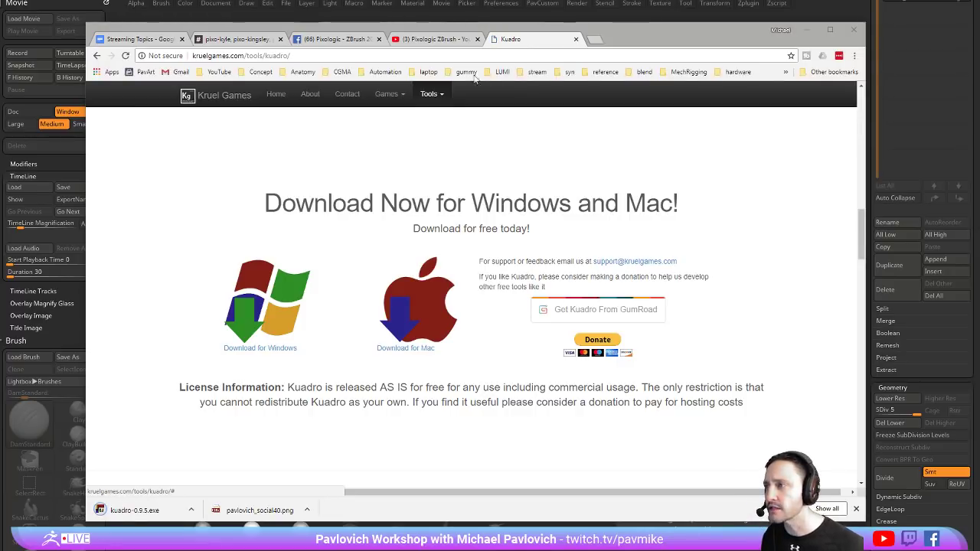
left_click(576, 39)
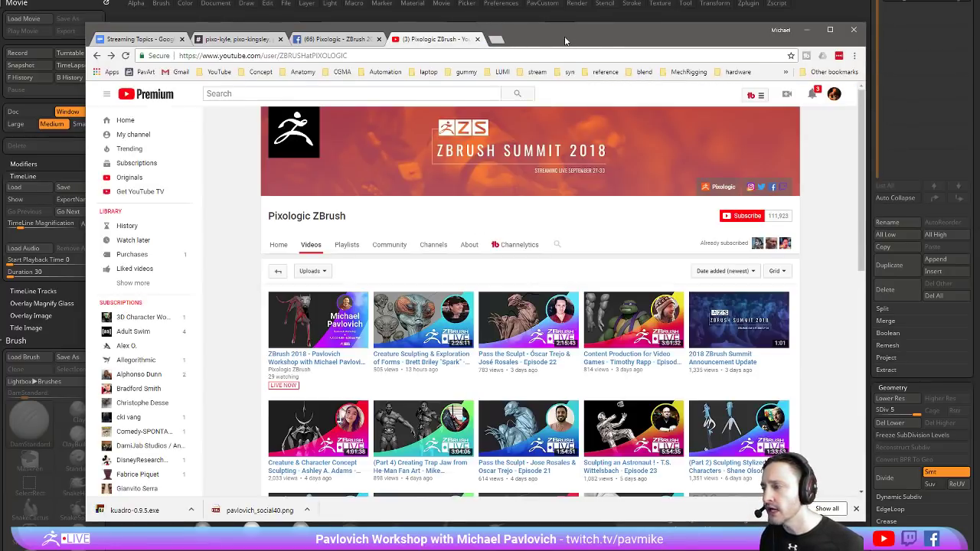
key("alt+Tab")
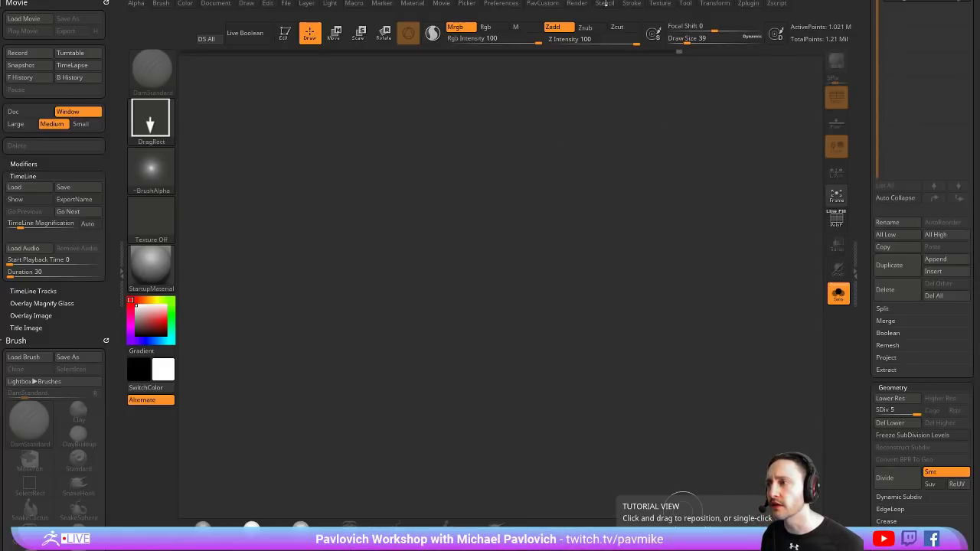
Step: Select the Peter_0175 photo as texture and draw an editable Plane3D on the canvas
left_click(660, 3)
left_click(689, 185)
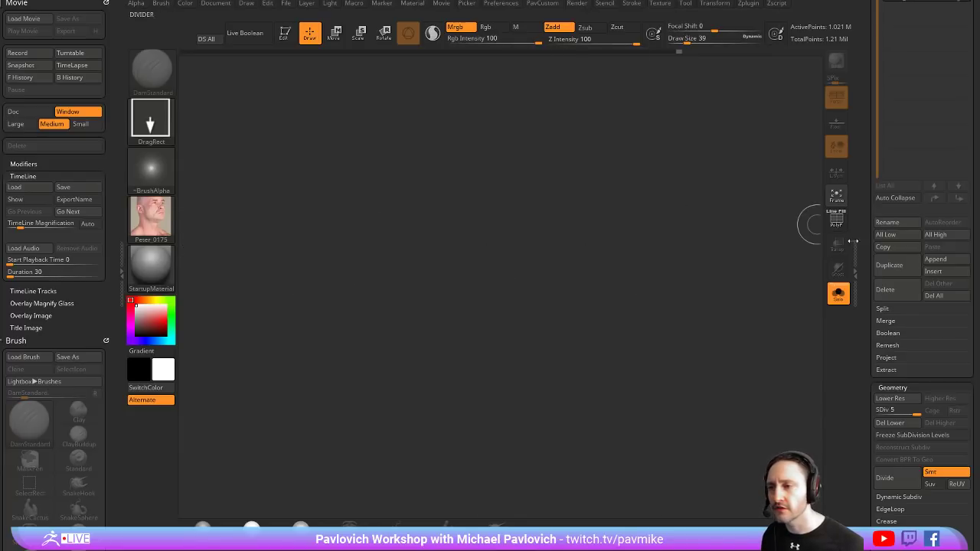
left_click(852, 241)
left_click(946, 115)
left_click(897, 123)
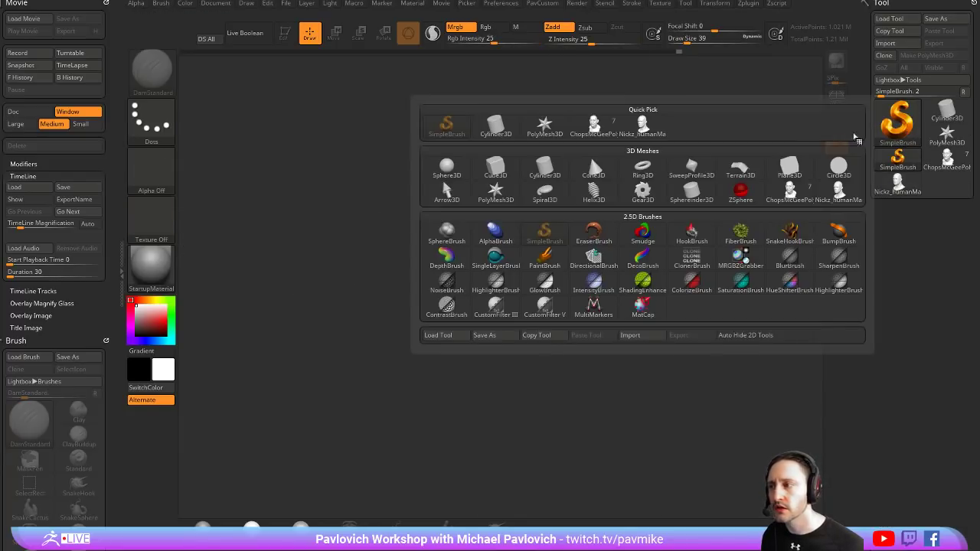
left_click(789, 169)
left_click_drag(474, 307, 536, 360)
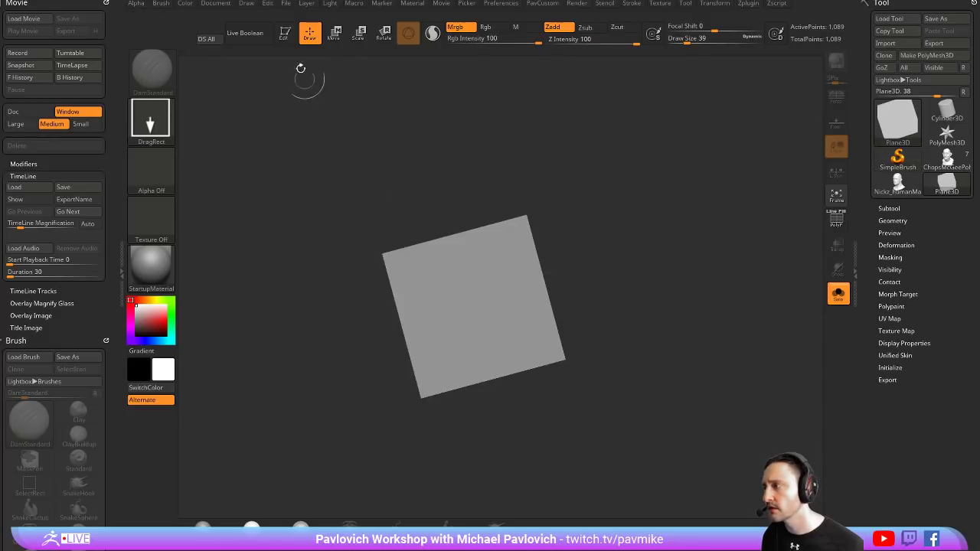
key("t")
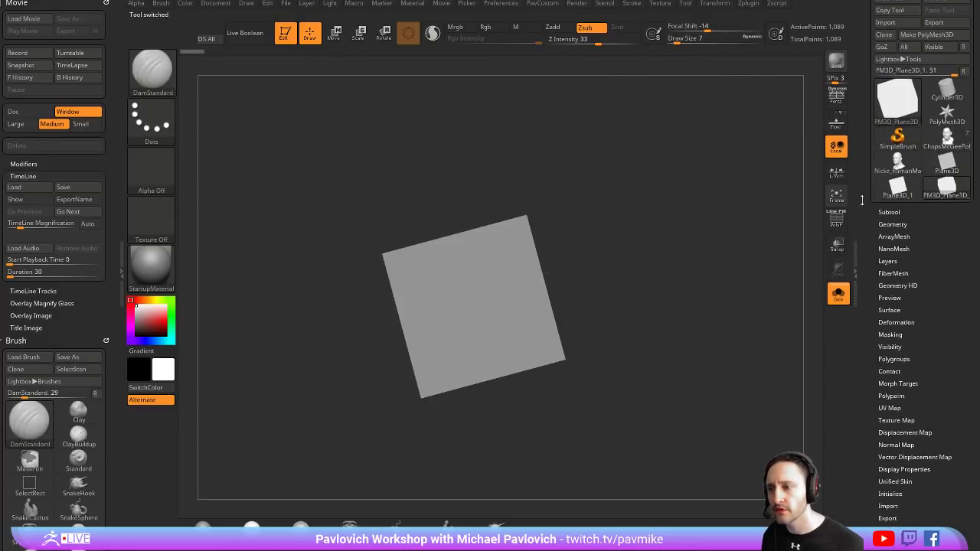
Step: Apply Peter_0175 as the plane's texture map and bake it into polypaint
scroll(901, 147, "down", 5)
left_click_drag(724, 209, 796, 184, "shift")
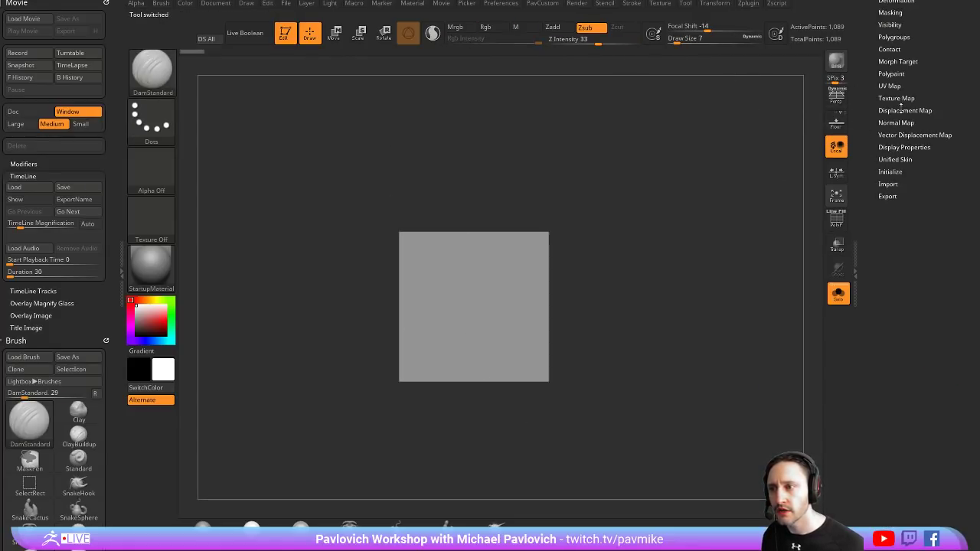
left_click(895, 98)
left_click(897, 124)
left_click(598, 128)
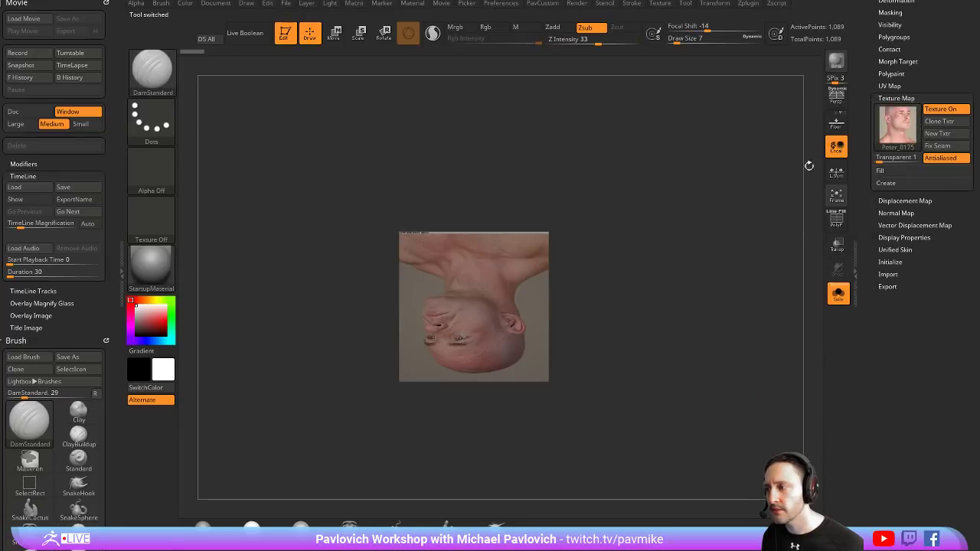
key("shift")
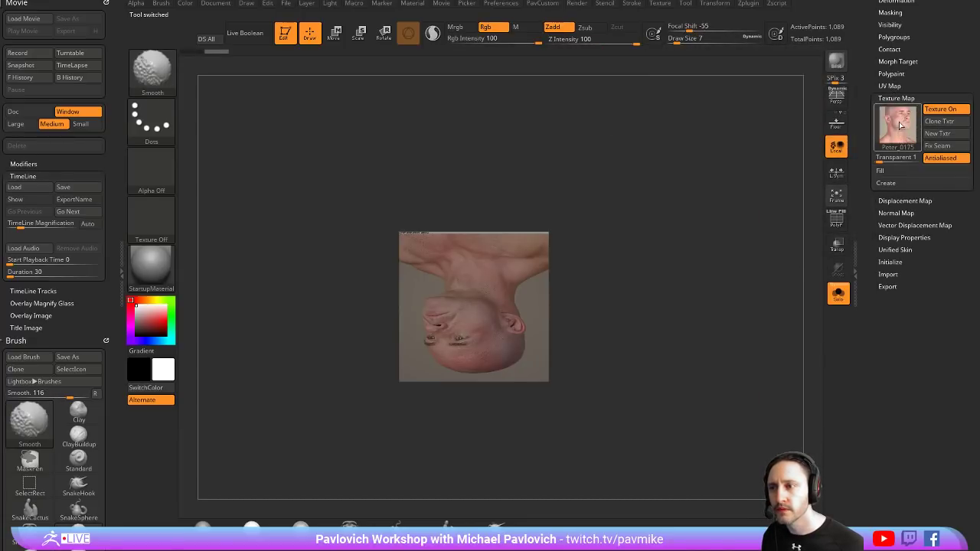
left_click(893, 74)
left_click(911, 96)
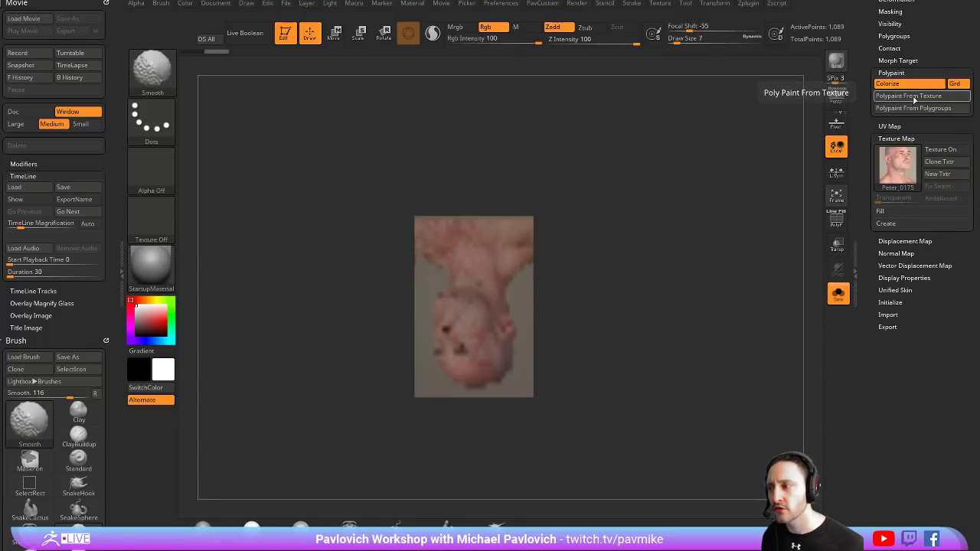
Step: Turn the plane upright and switch on its sharp photo texture
left_click_drag(566, 215, 496, 291)
scroll(496, 290, "up", 3)
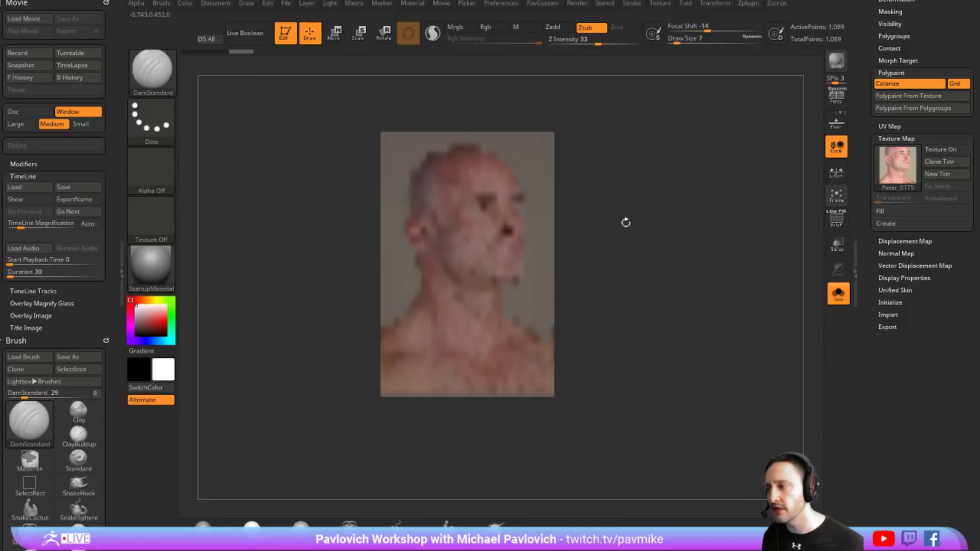
left_click(940, 149)
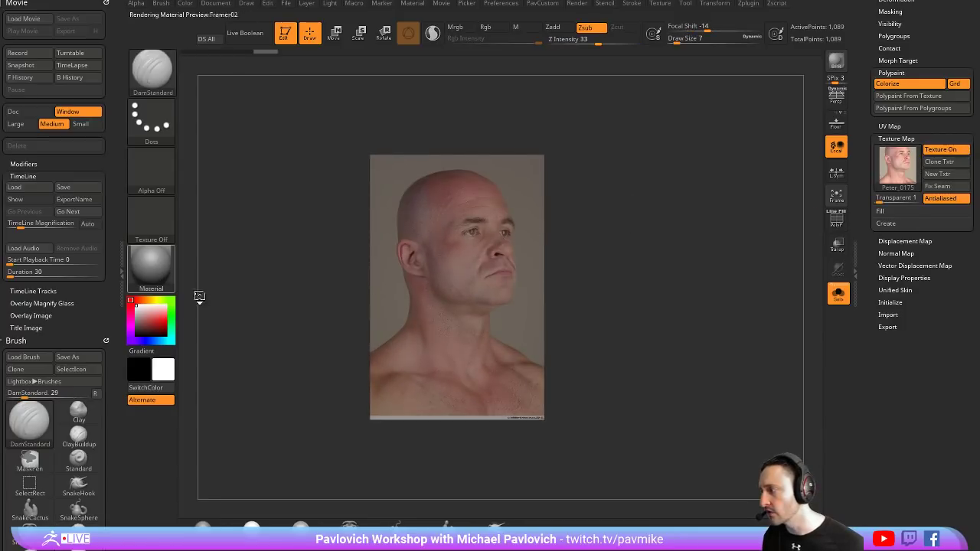
left_click(150, 268)
Step: Give the photo plane Flat Color, move it top-left and snapshot copies into a 2x2 grid
left_click(214, 400)
left_click_drag(679, 278, 632, 331)
left_click_drag(806, 269, 441, 139, "alt")
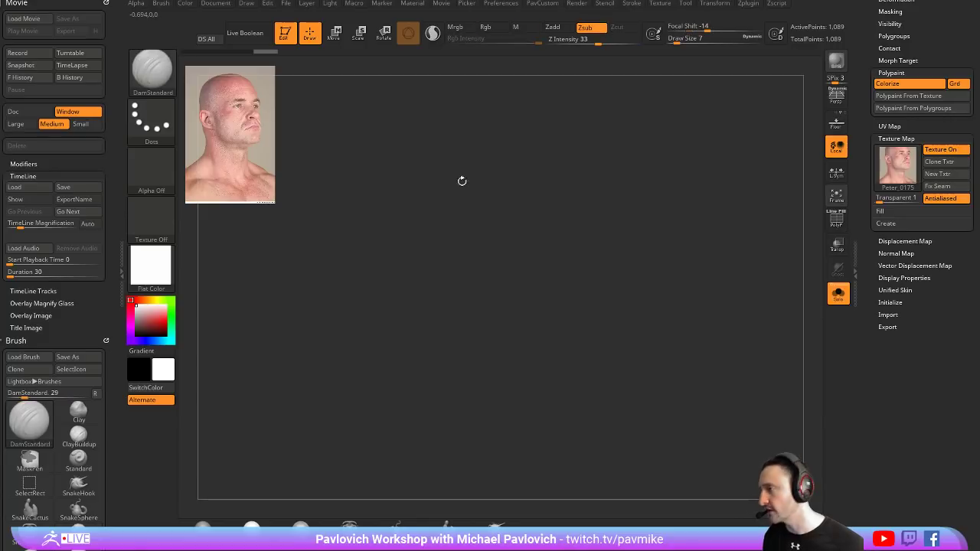
key("shift+s")
left_click_drag(462, 181, 501, 242, "alt")
key("shift+s")
key("shift+s")
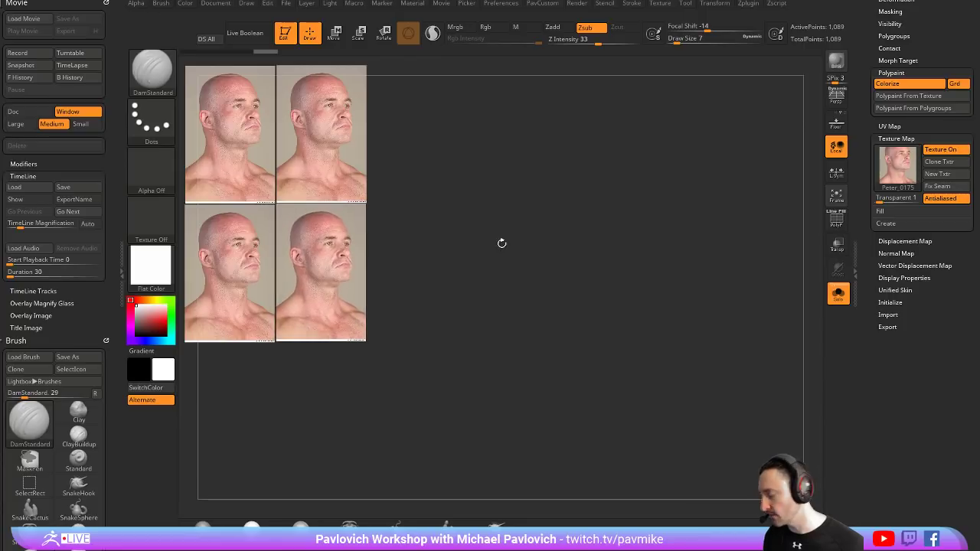
key("t")
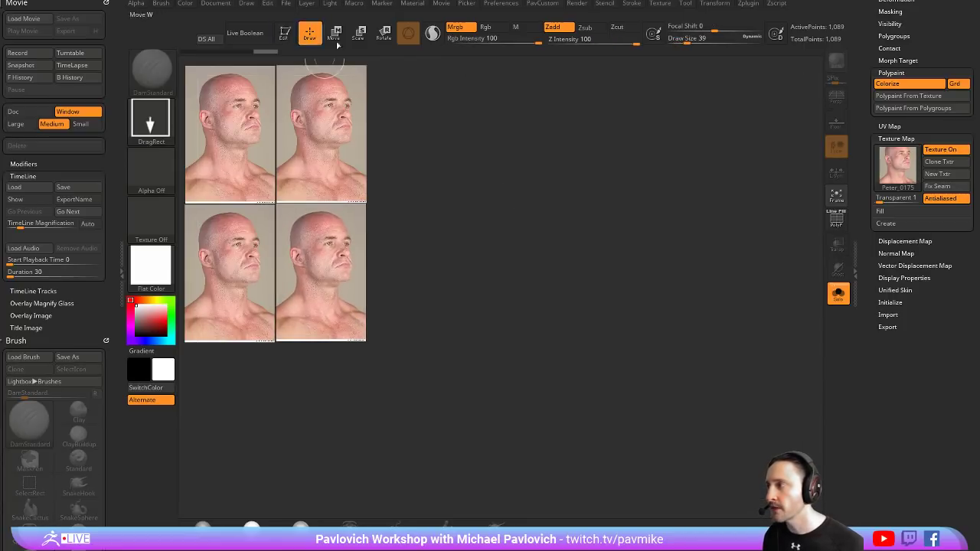
left_click(856, 260)
scroll(932, 175, "up", 10)
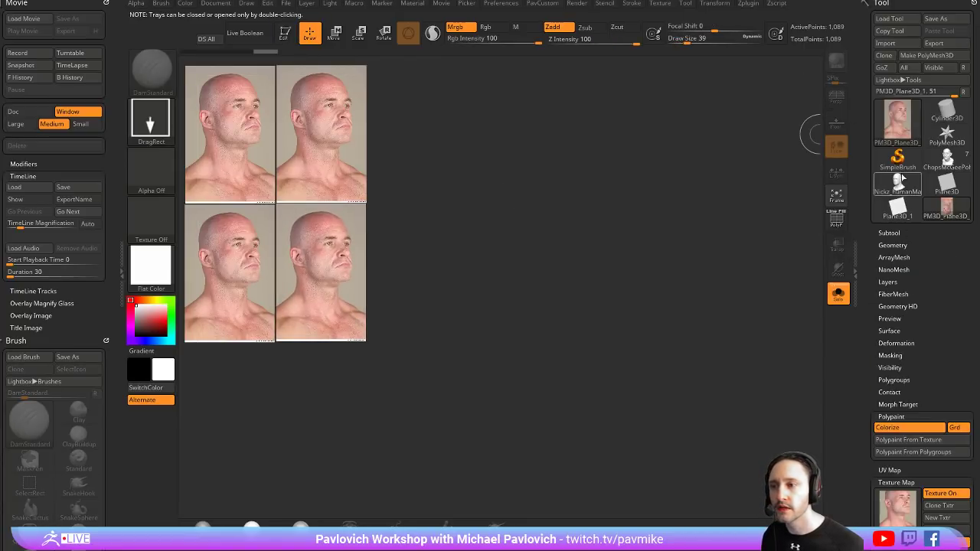
Step: Bring the Nickz_humanMale head back onto the canvas in Edit mode, framed in three-quarter view
left_click(897, 182)
left_click_drag(509, 250, 514, 260)
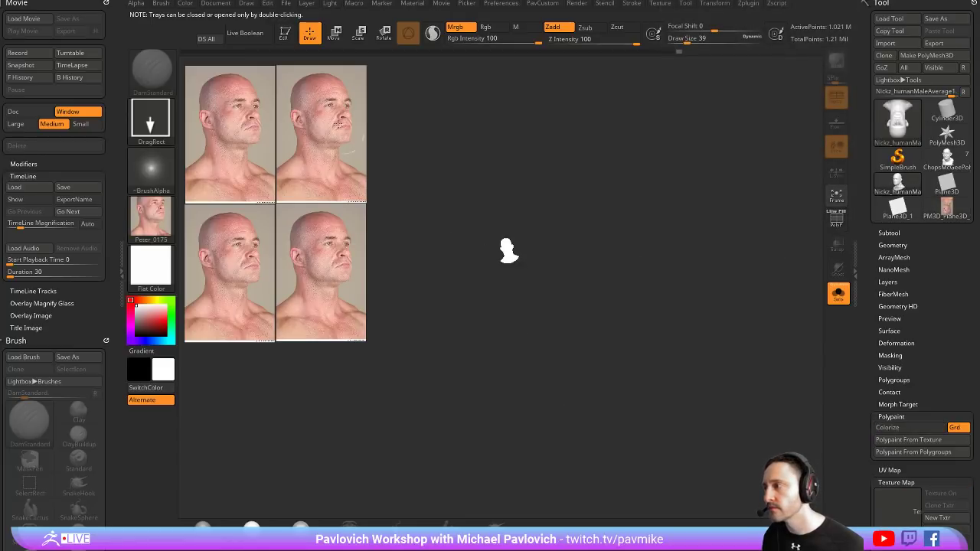
key("t")
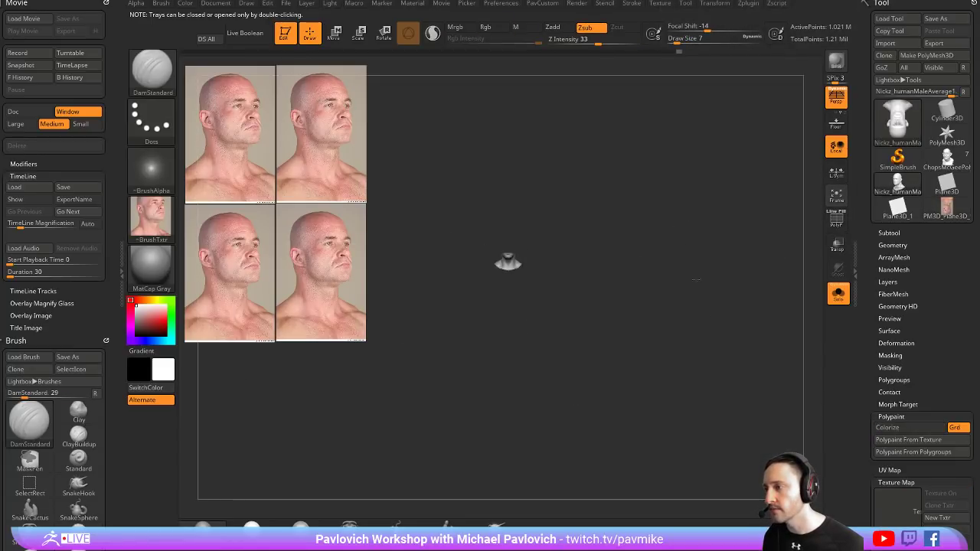
key("f")
right_click_drag(721, 344, 692, 219, "ctrl")
mouse_move(695, 234)
left_mouse_down()
mouse_move(666, 234)
mouse_move(687, 219)
mouse_move(652, 191)
left_mouse_up()
Step: Sample skin tones from the reference photo and fill the head with a pink tone
key("b")
key("s")
key("t")
key("s")
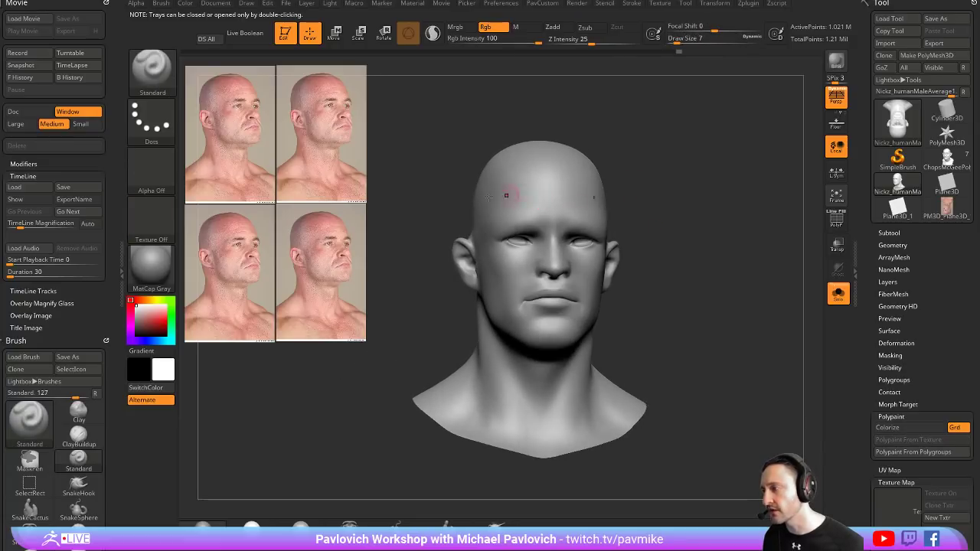
key("c")
key("ctrl+f")
key("c")
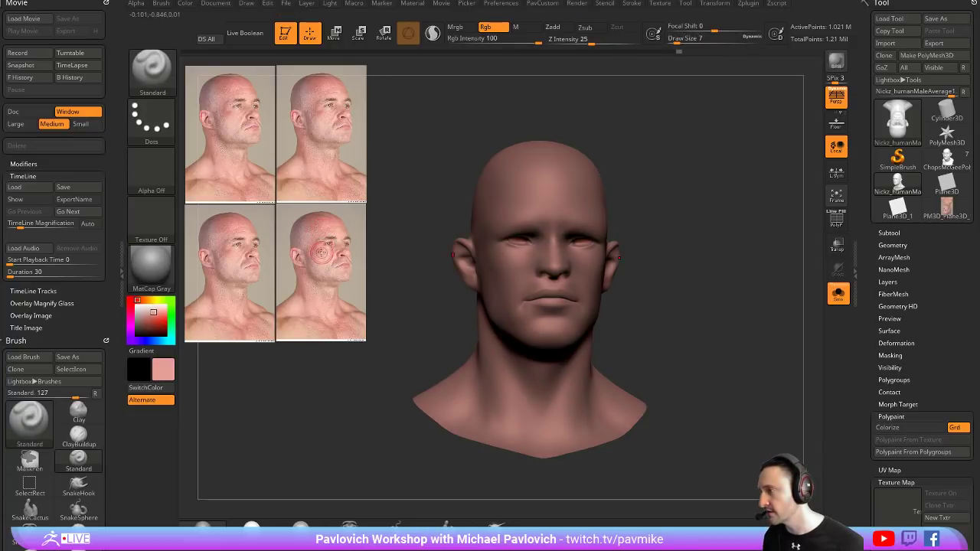
key("ctrl+f")
key("c")
key("ctrl+f")
key("c")
key("ctrl+f")
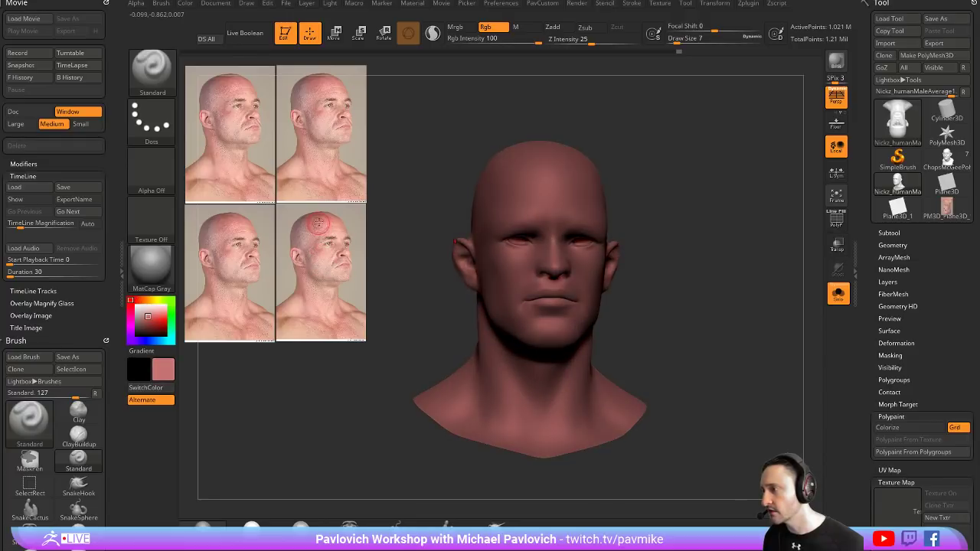
Step: Enable colour painting, sample a lighter skin tone, set Draw Size 16 and intensity 50
left_click_drag(521, 127, 561, 124)
left_click(184, 3)
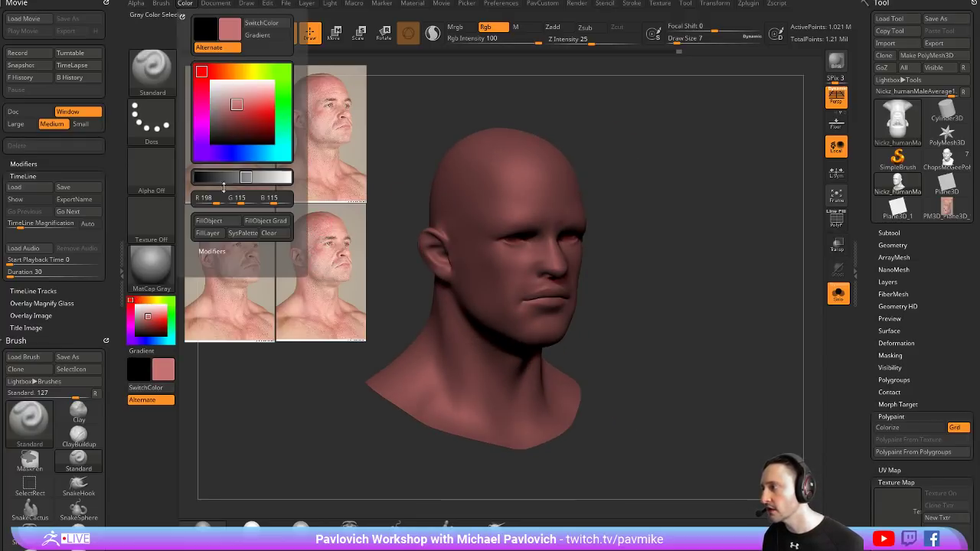
left_click(216, 221)
left_click_drag(688, 213, 276, 253)
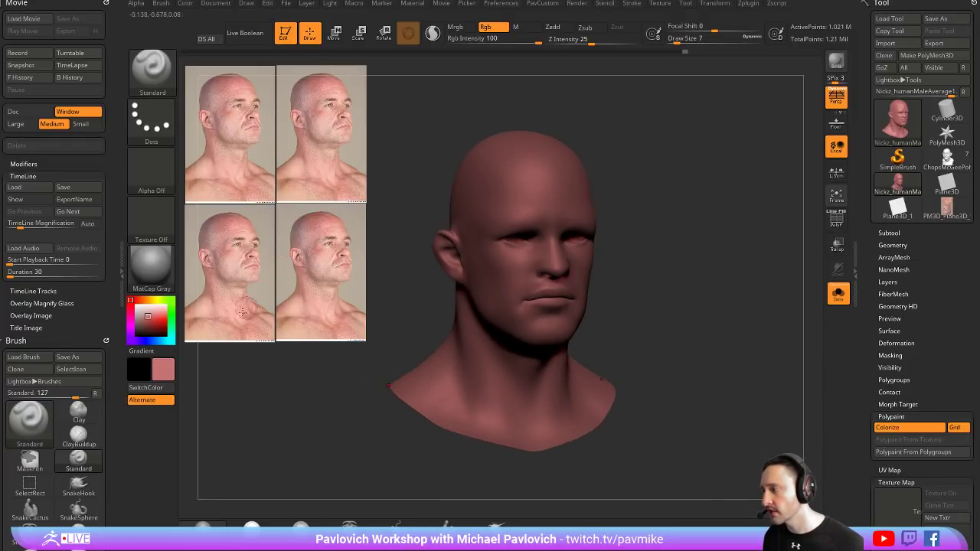
key("f")
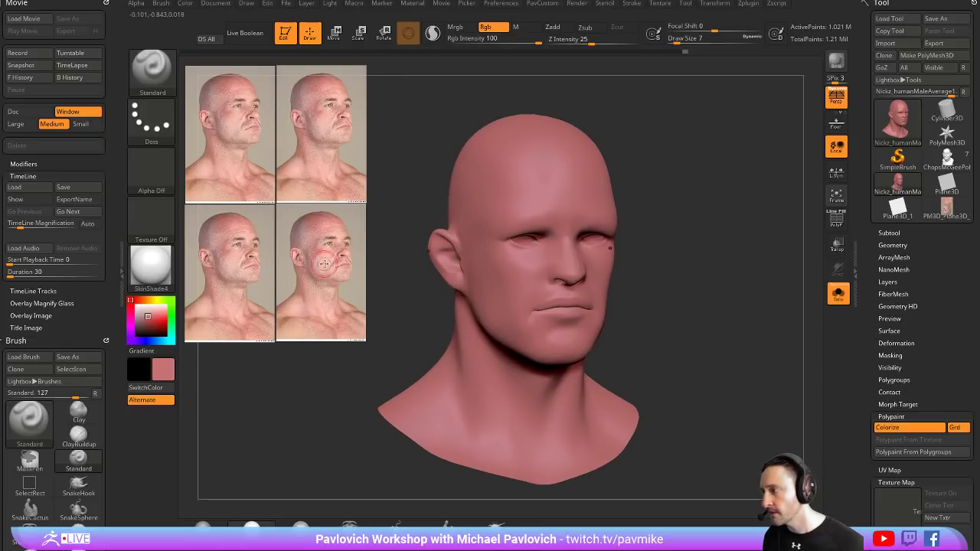
key("c")
key("s")
left_click(536, 215)
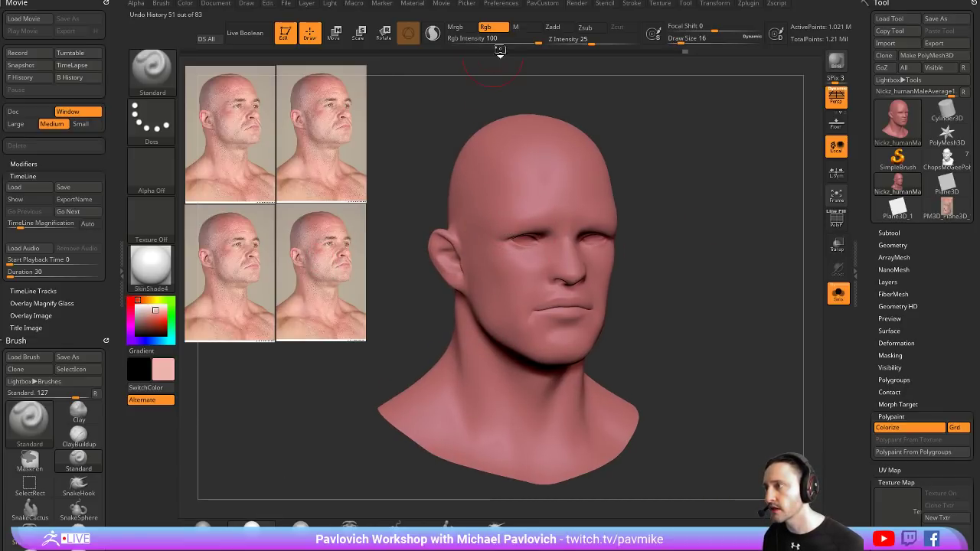
left_click(494, 38)
Step: Polypaint the lighter skin over the forehead, brow and cheeks, then switch to Chrome
mouse_move(523, 96)
left_mouse_down()
mouse_move(524, 203)
mouse_move(590, 192)
mouse_move(486, 214)
mouse_move(571, 264)
mouse_move(525, 208)
mouse_move(502, 203)
mouse_move(563, 168)
mouse_move(500, 275)
left_mouse_up()
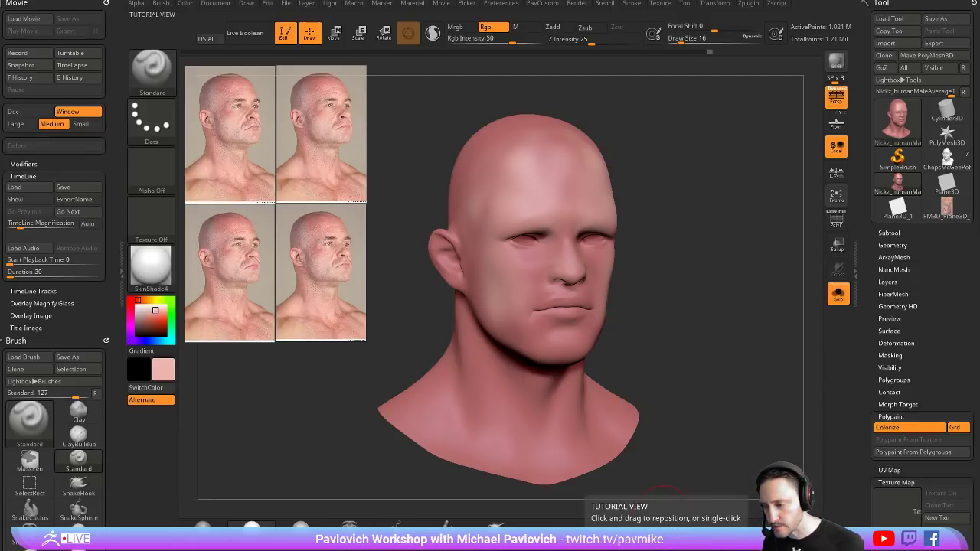
key("alt+Tab")
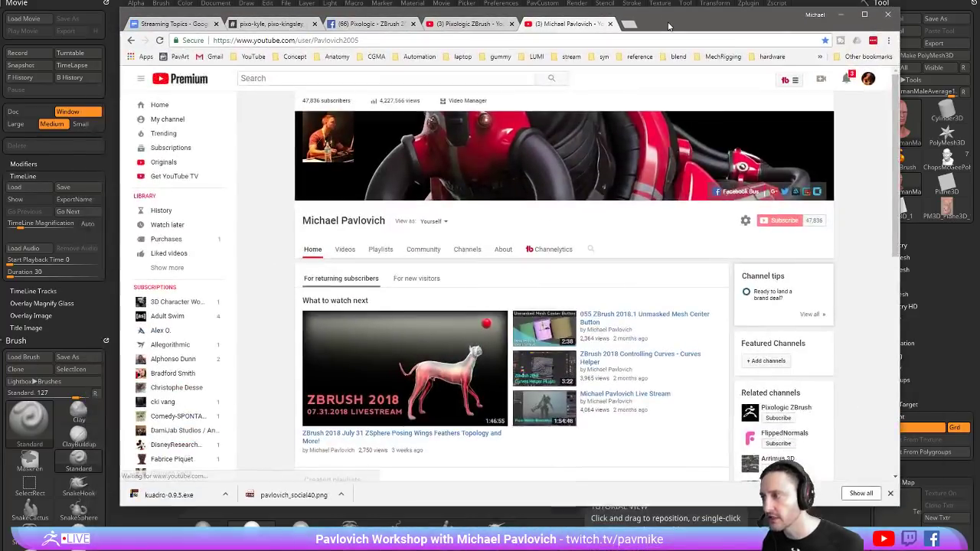
Step: View the YouTube channel's Playlists page, then return to ZBrush
left_click(381, 249)
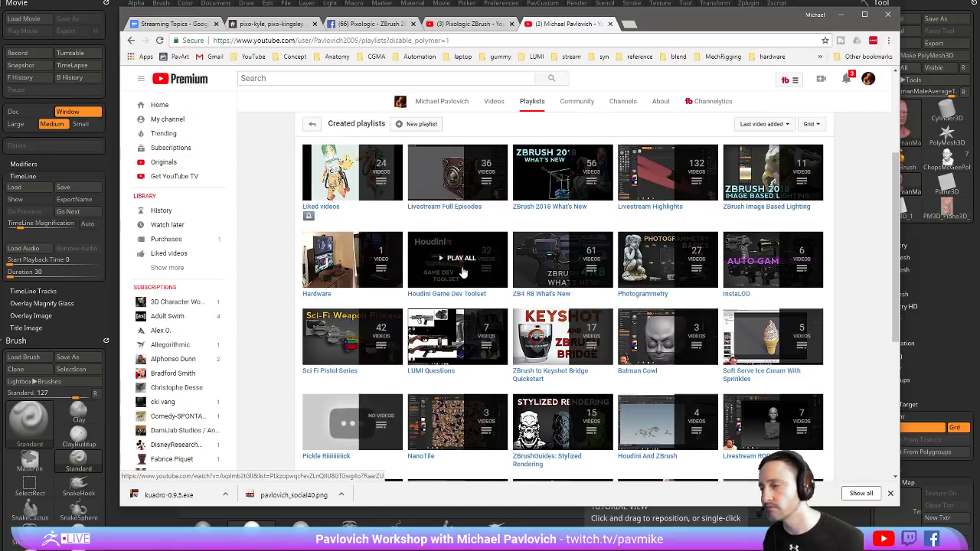
key("alt+Tab")
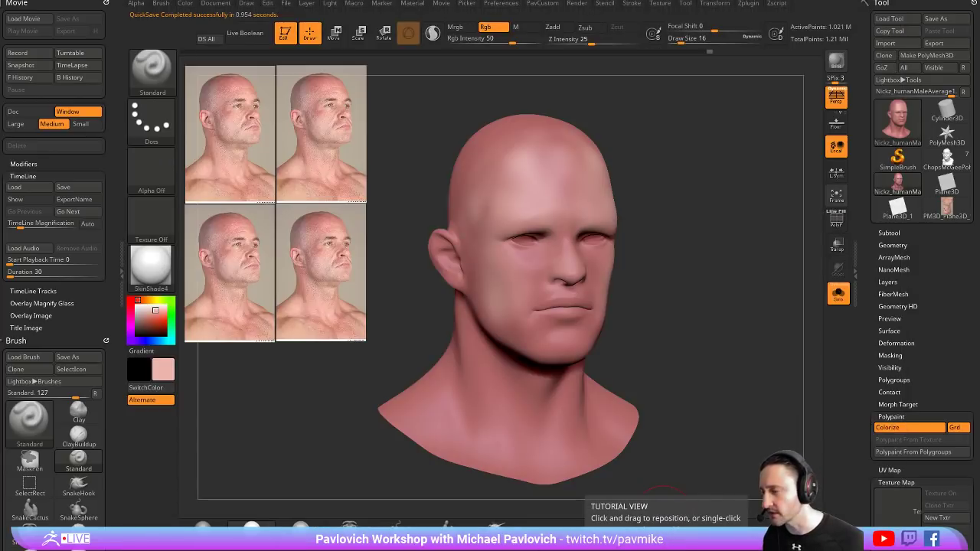
Step: Set the brush Draw Size to 12 while turning the head to a front view
left_click_drag(789, 314, 729, 276)
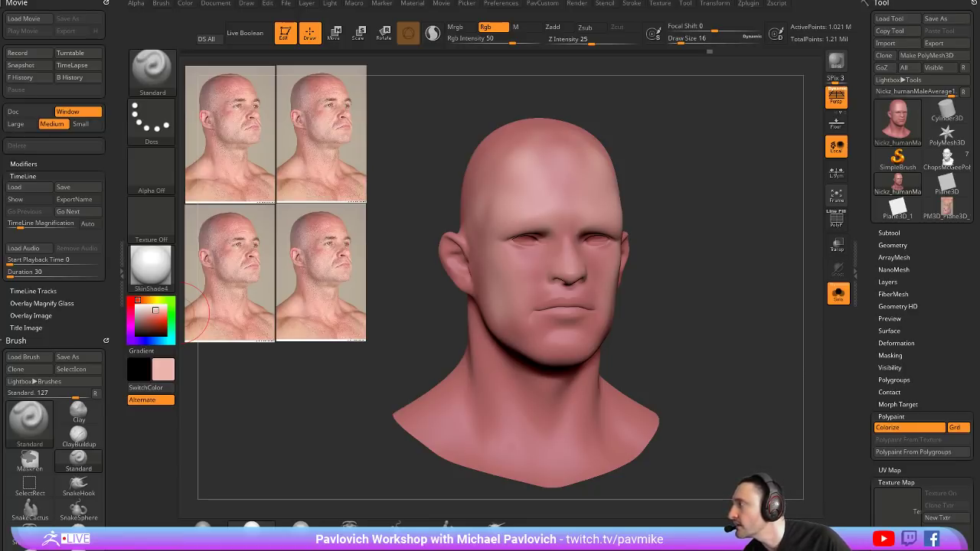
left_click_drag(670, 138, 712, 147)
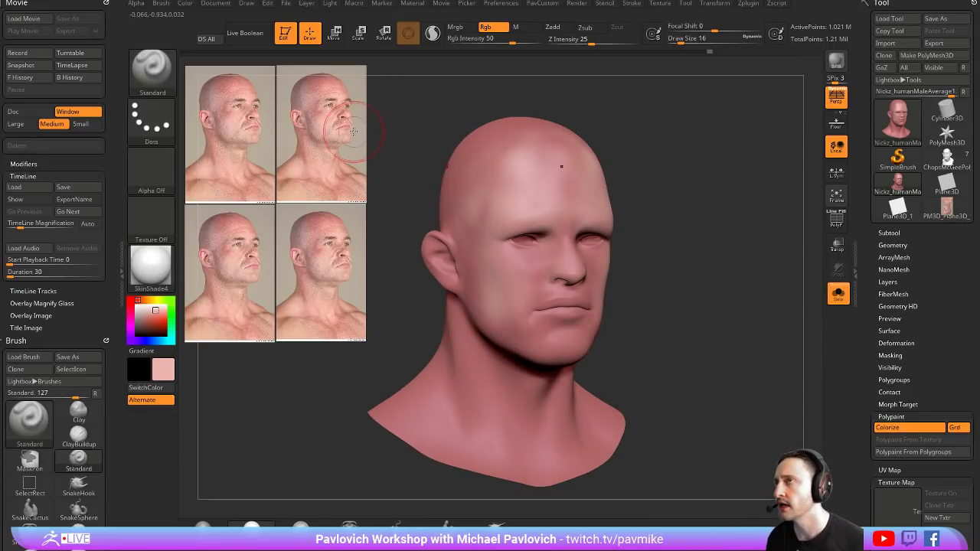
type("s12")
key("Return")
mouse_move(679, 142)
left_mouse_down()
mouse_move(695, 138)
mouse_move(678, 133)
mouse_move(695, 149)
left_mouse_up()
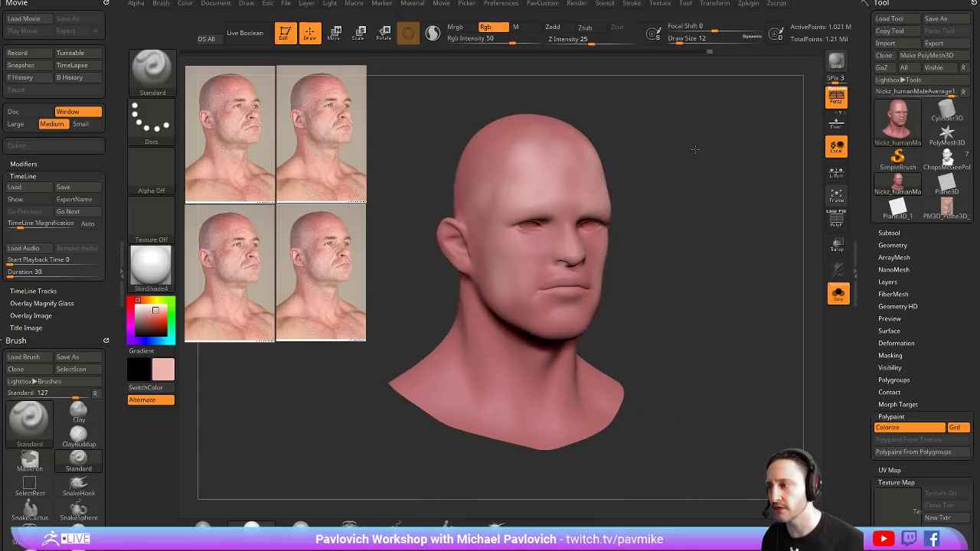
Step: Load Reptile_Creature.ZTL from the Intro > _SampleFiles folder
left_click(890, 19)
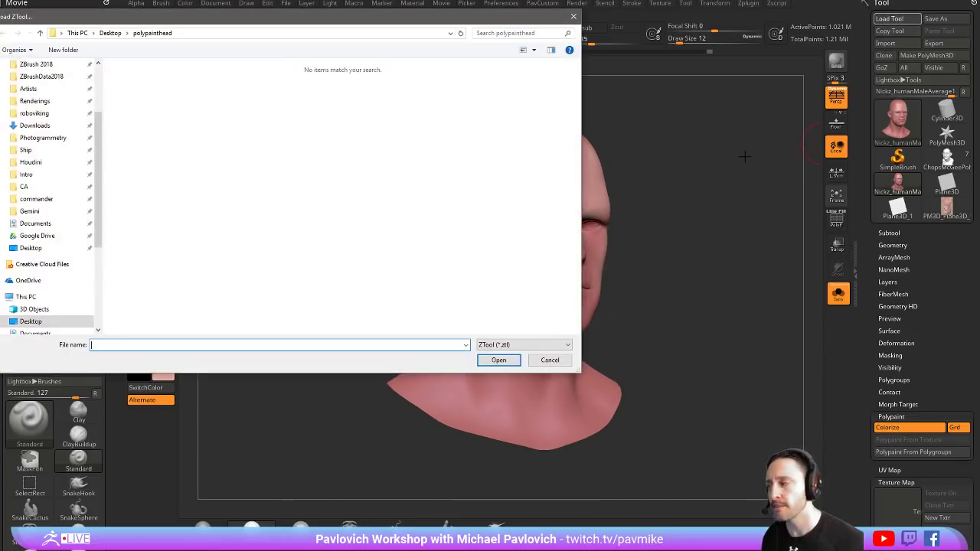
scroll(46, 192, "up", 3)
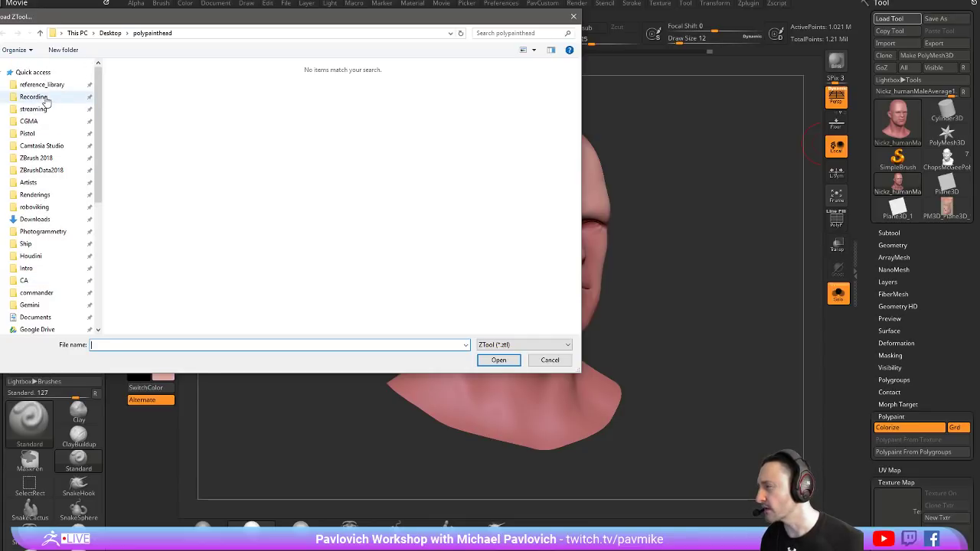
left_click(31, 268)
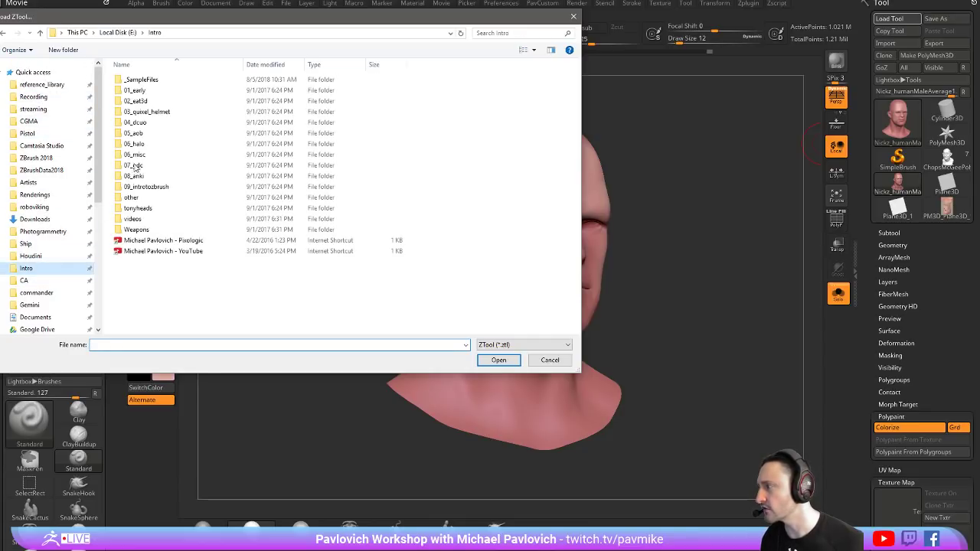
double_click(142, 80)
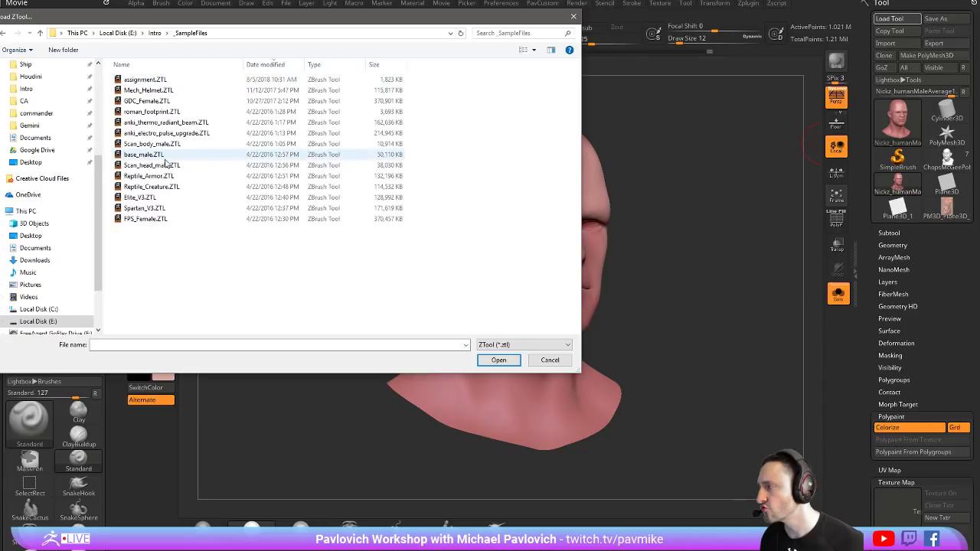
double_click(151, 186)
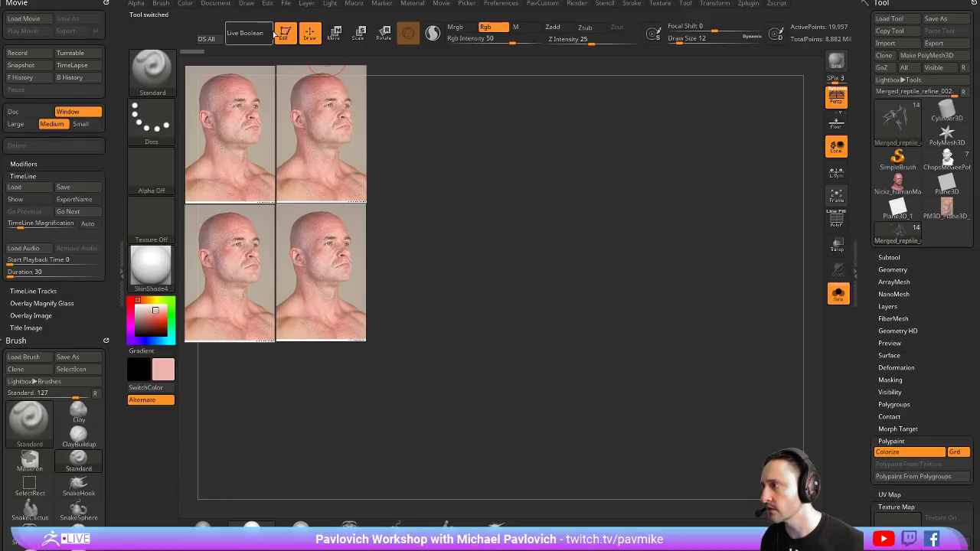
Step: Clear the canvas with Ctrl+N and draw the reptile bust in Edit mode
left_click(284, 32)
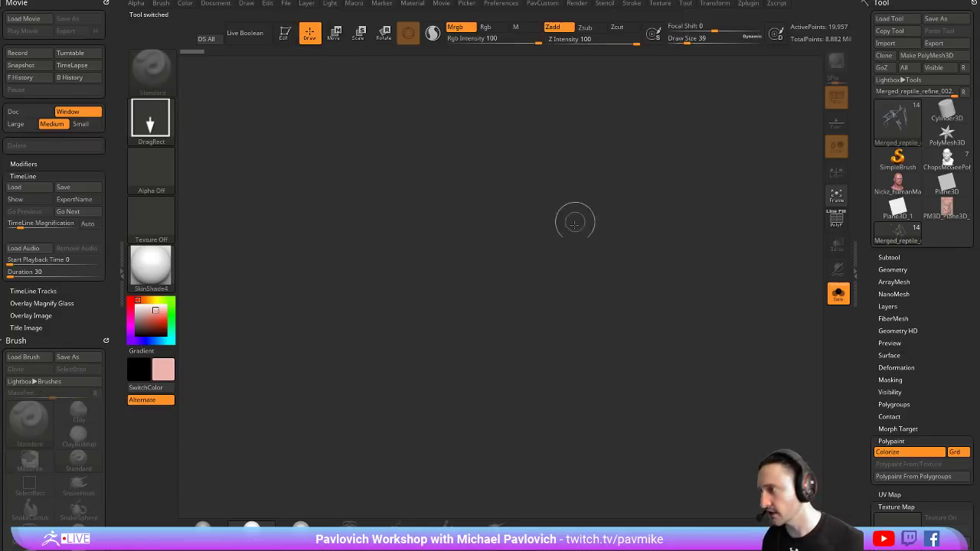
left_click(284, 33)
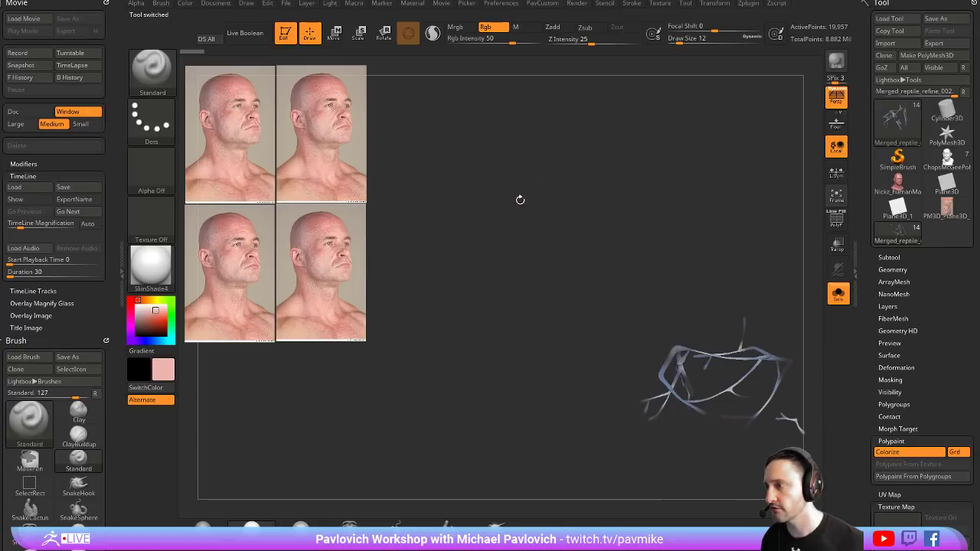
left_click(284, 40)
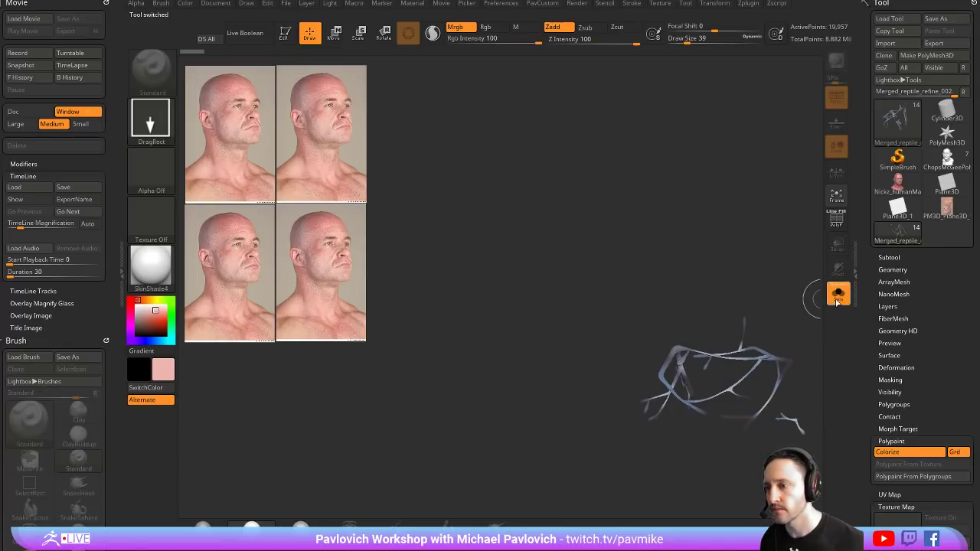
key("ctrl+n")
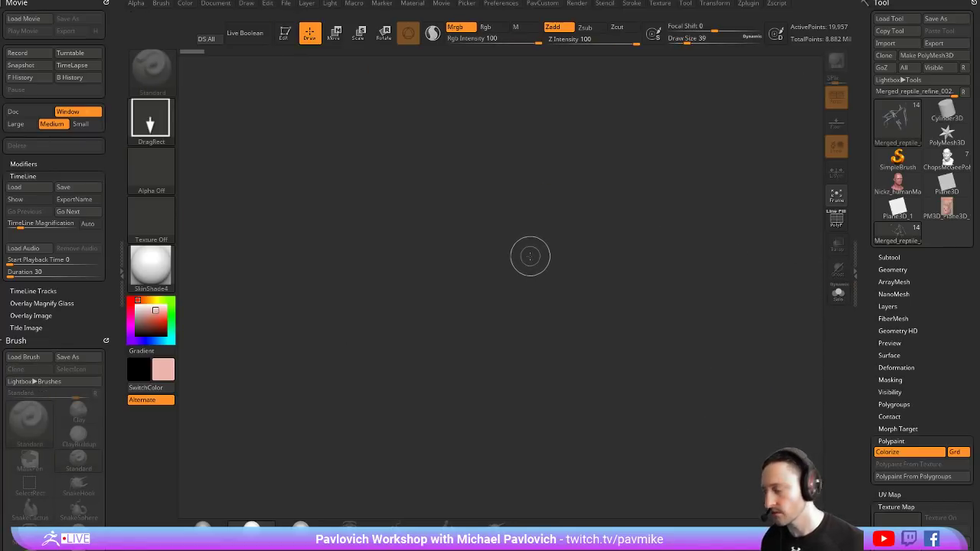
left_click_drag(511, 301, 509, 320)
left_click(284, 33)
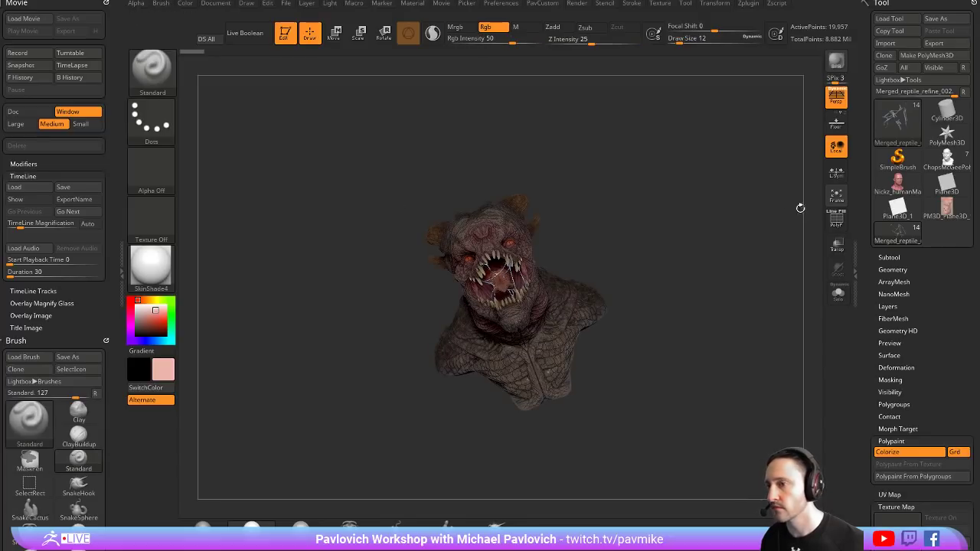
Step: Make Merged_reptile_refine_003 the active subtool and inspect the bust from all sides
left_click(886, 258)
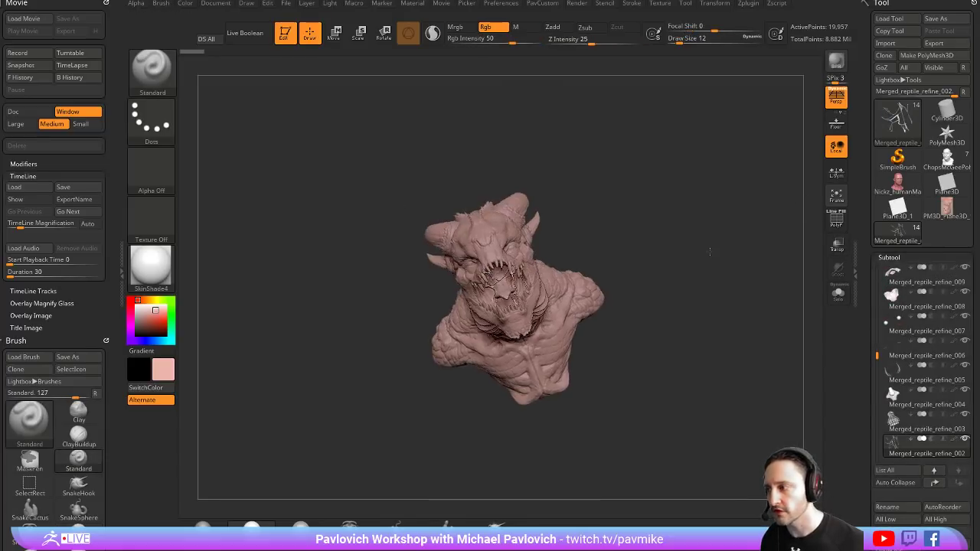
left_click_drag(819, 237, 716, 222)
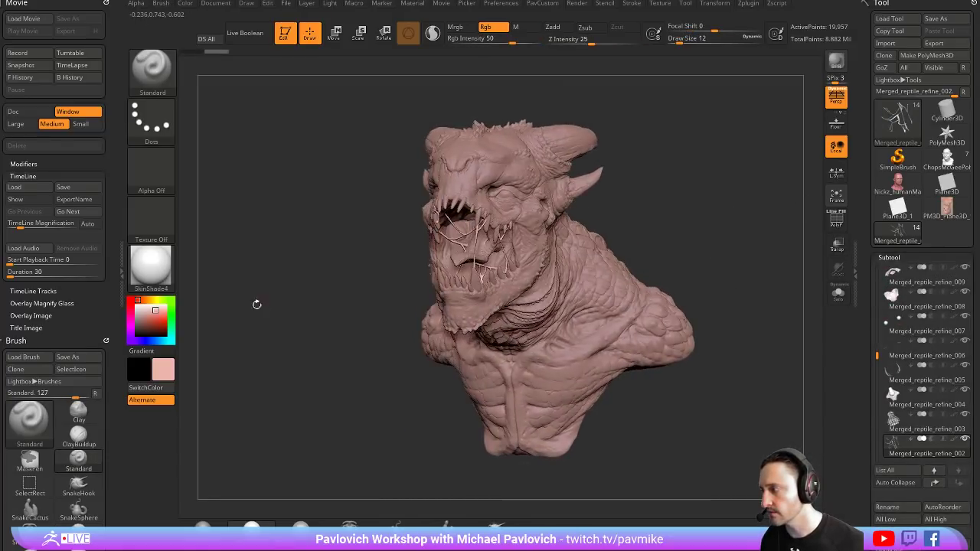
left_click_drag(617, 192, 468, 270, "alt")
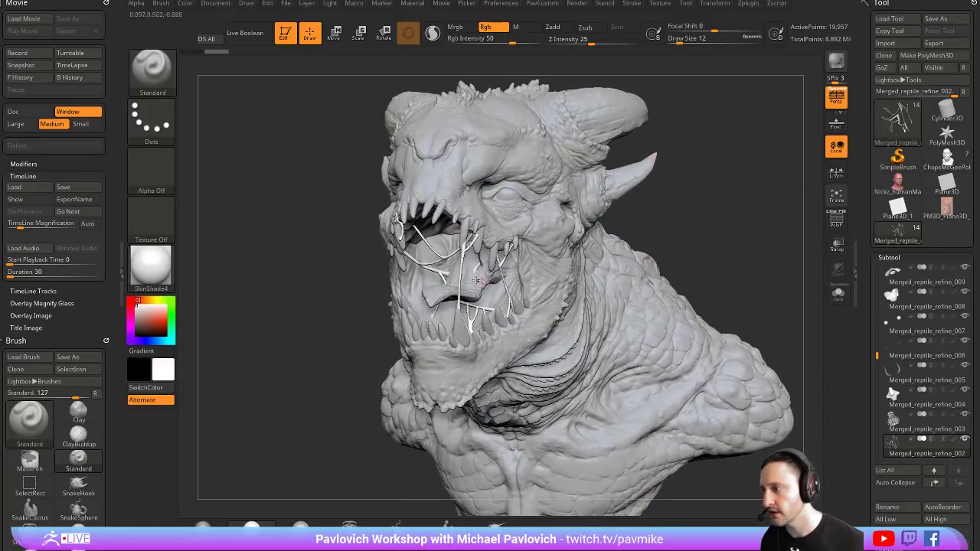
left_click(926, 425)
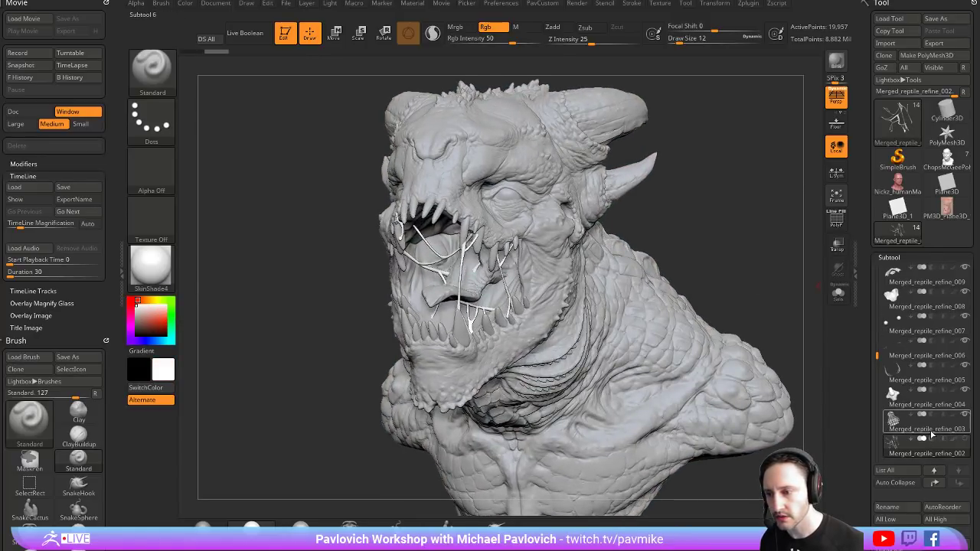
left_click_drag(737, 253, 712, 233)
mouse_move(690, 228)
left_mouse_down()
mouse_move(582, 234)
mouse_move(699, 247)
mouse_move(684, 250)
left_mouse_up()
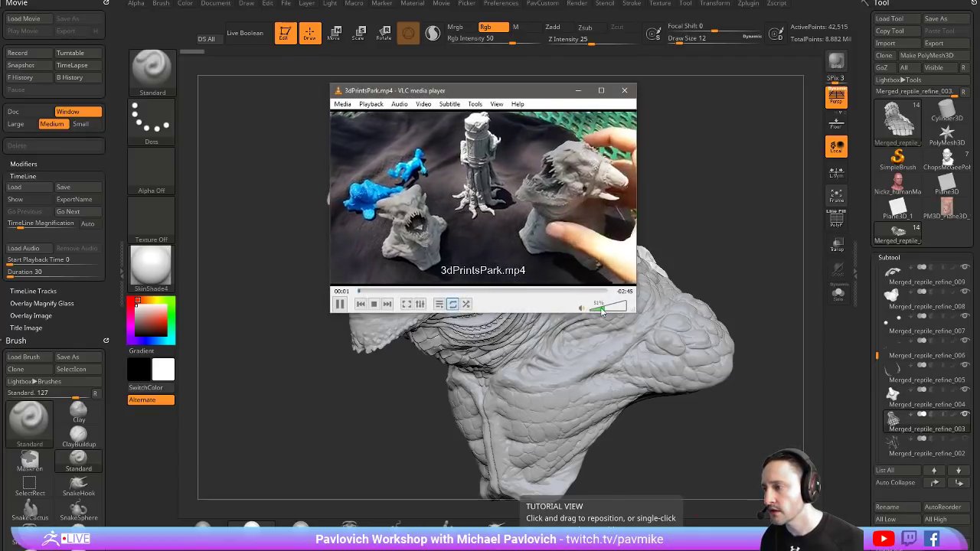
Step: Lower the volume and enlarge the VLC window, moving it toward the top-left
scroll(614, 309, "down", 8)
left_click_drag(635, 312, 880, 478)
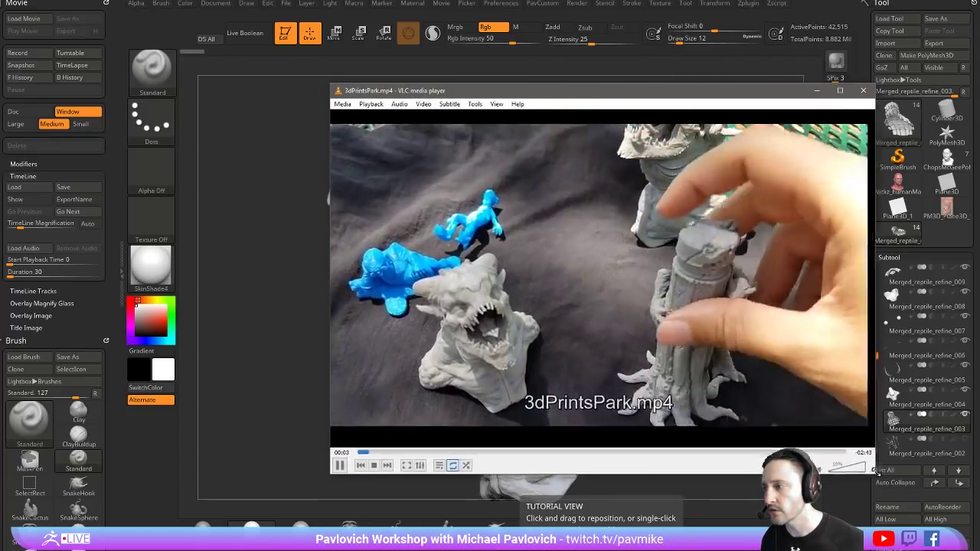
left_click_drag(550, 92, 469, 95)
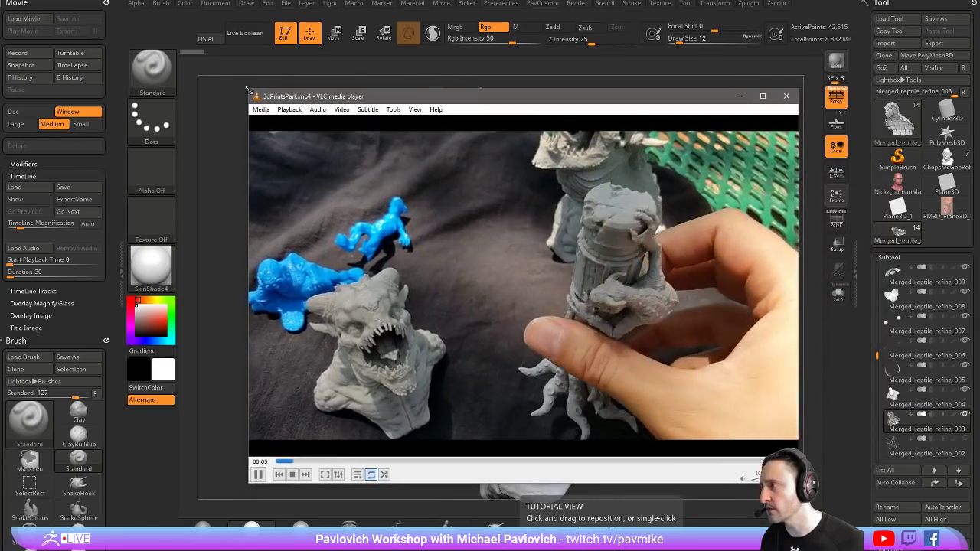
left_click_drag(250, 90, 84, 27)
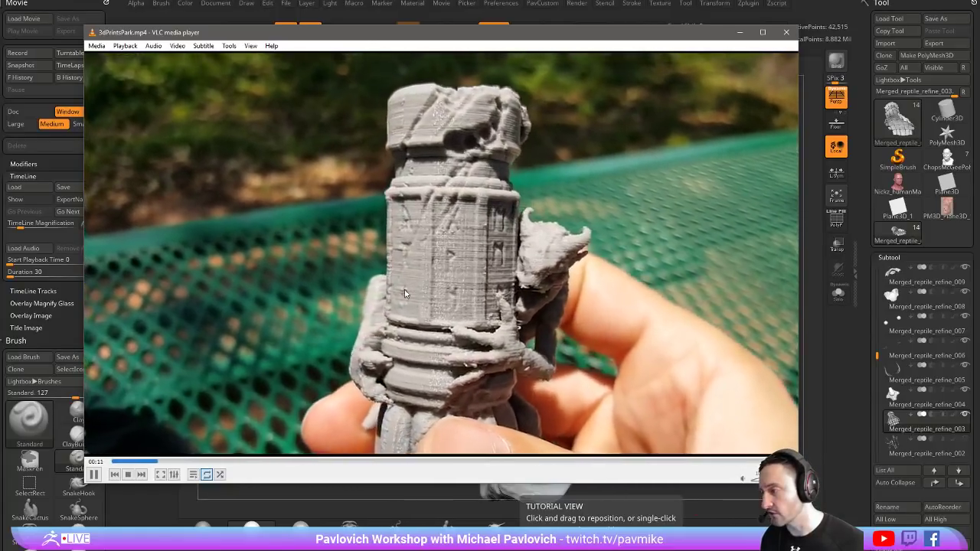
Step: Seek 3dPrintsPark.mp4 to 00:25 on the two dragon busts, pause it, and bring the browser forward
left_click(183, 461)
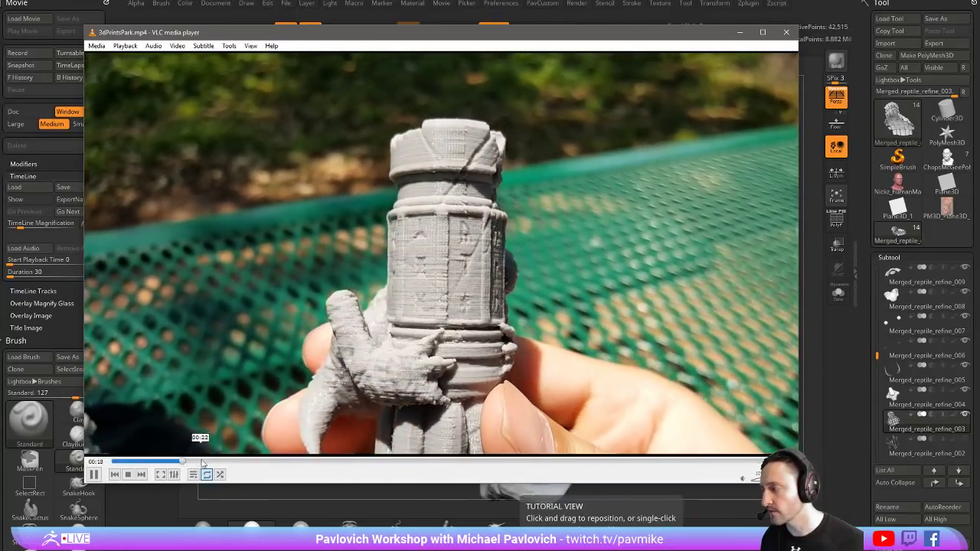
left_click(205, 462)
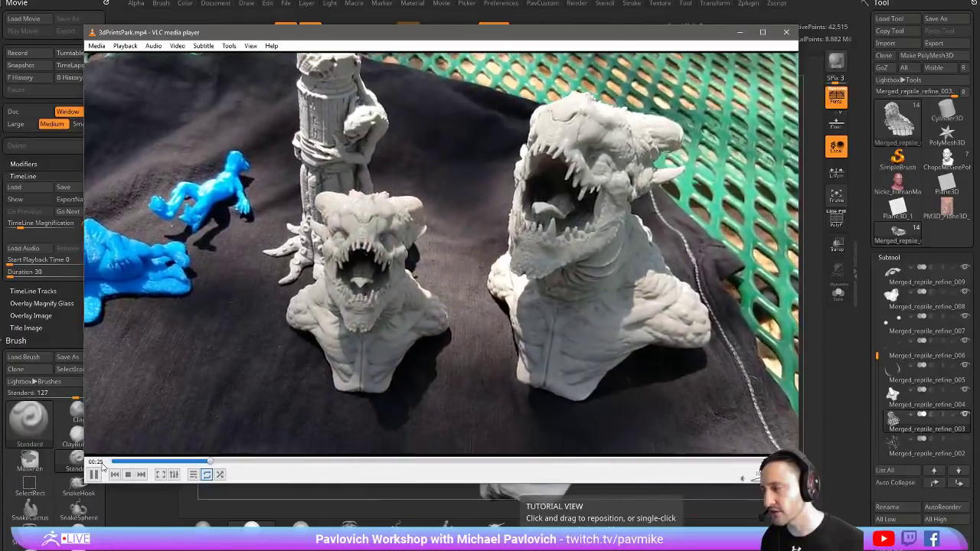
left_click(94, 474)
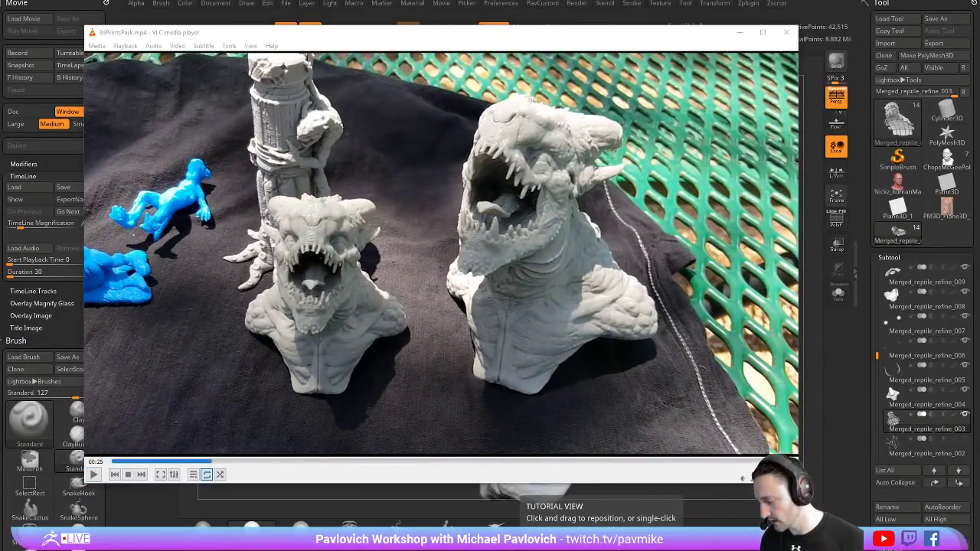
key("alt+Tab")
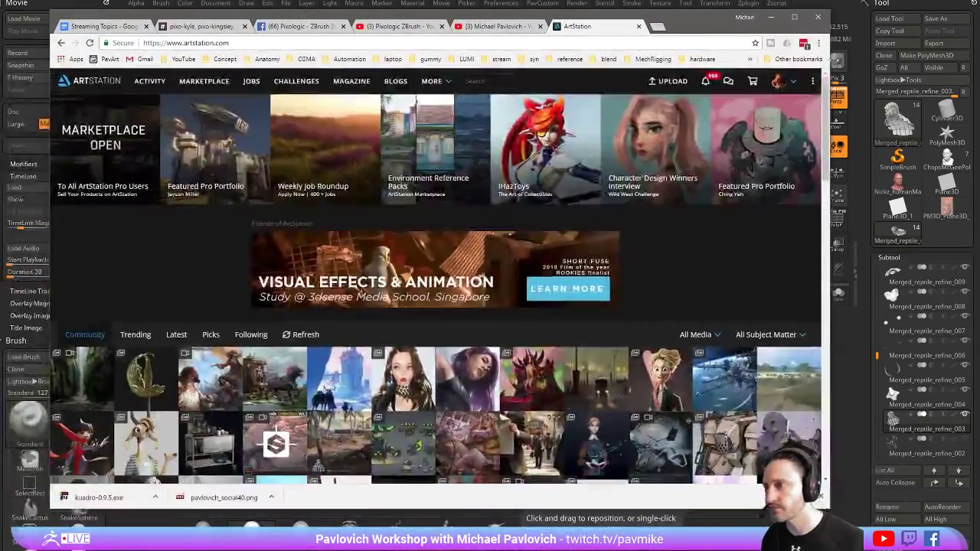
Step: Open the 3D Print Cleanup-ish project from your ArtStation profile portfolio
left_click(794, 84)
left_click(754, 117)
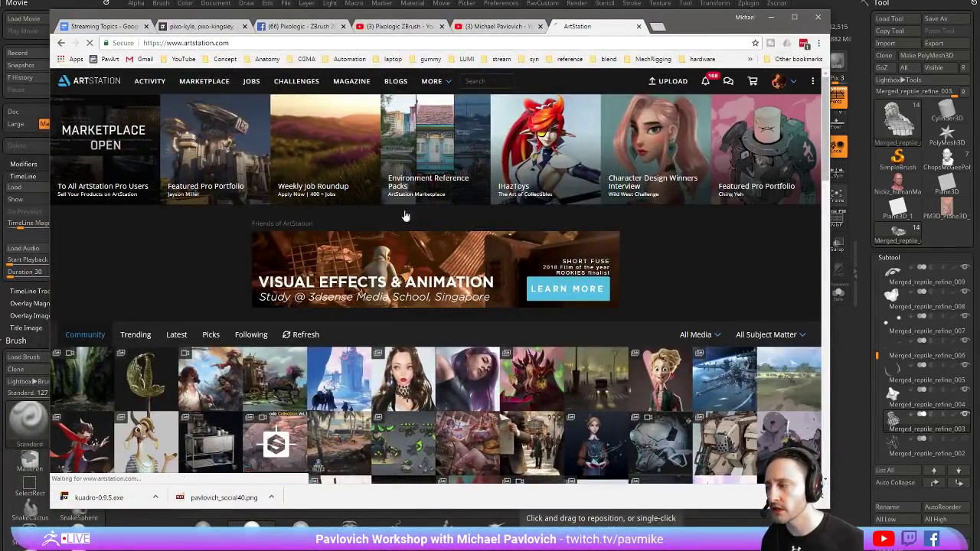
scroll(202, 305, "down", 5)
scroll(202, 306, "down", 10)
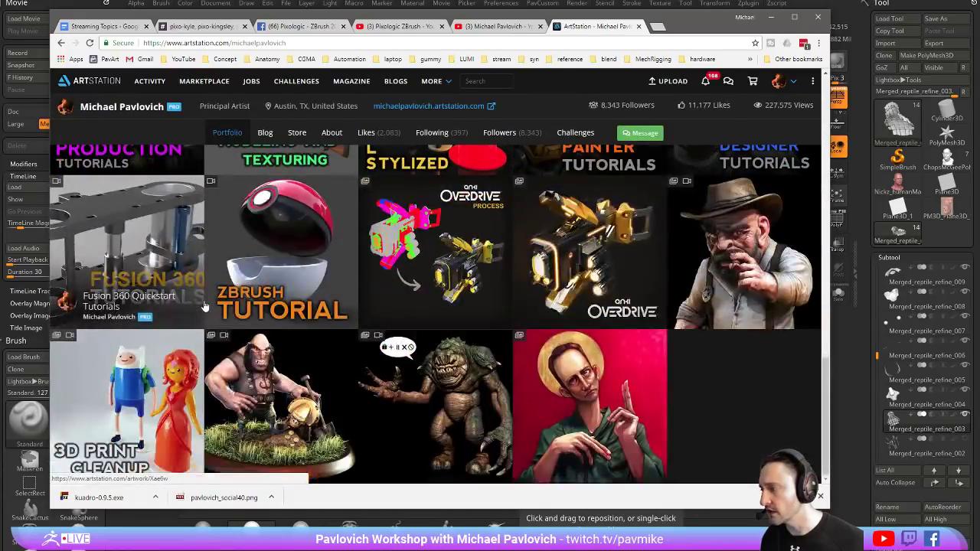
left_click(148, 375)
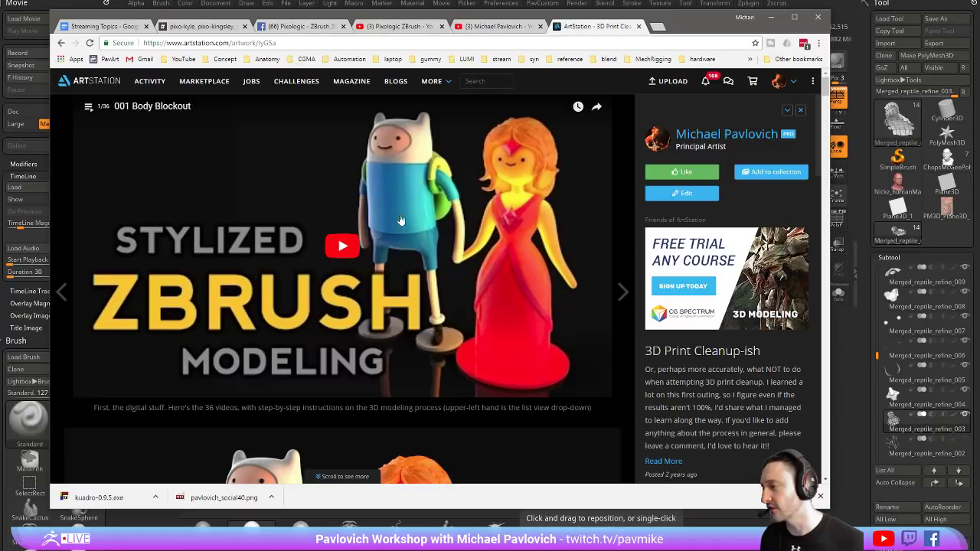
left_click(62, 44)
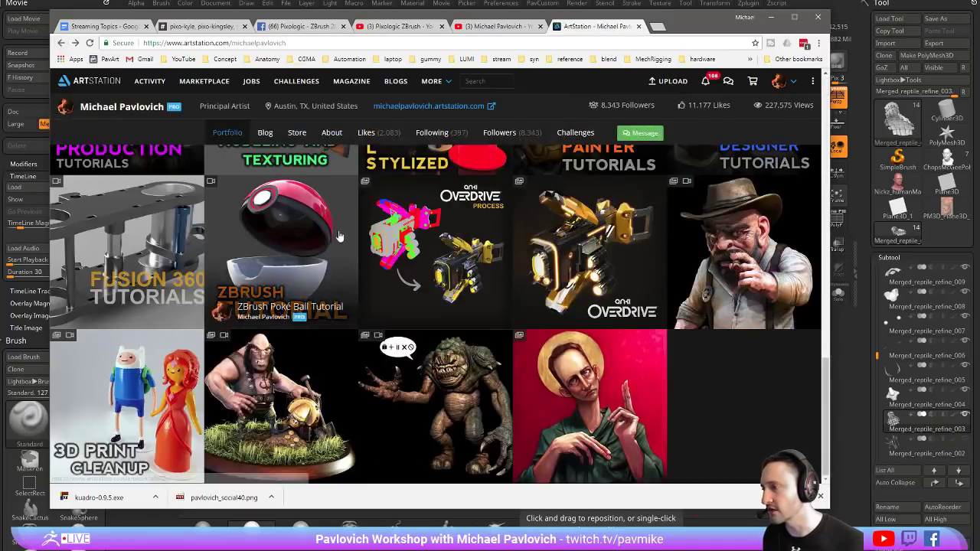
scroll(429, 360, "down", 3)
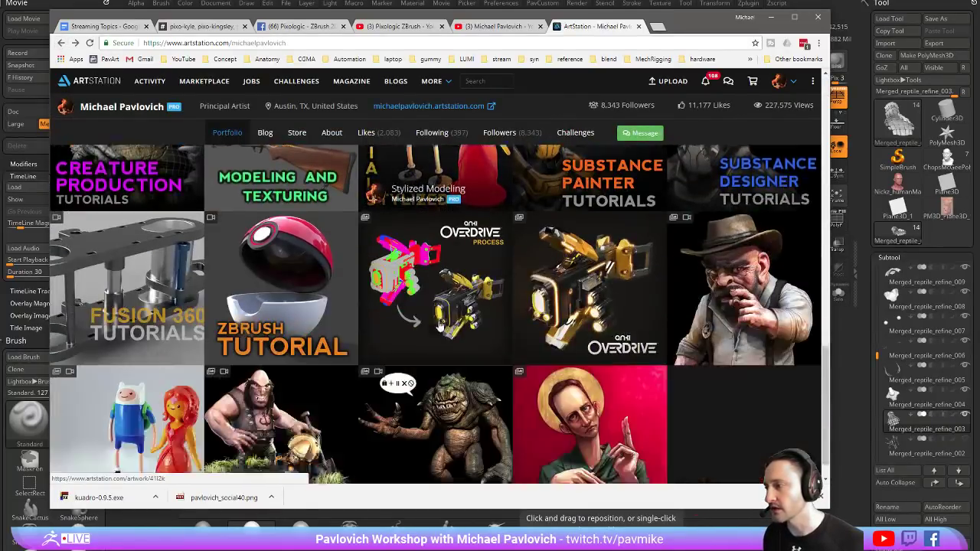
left_click(132, 373)
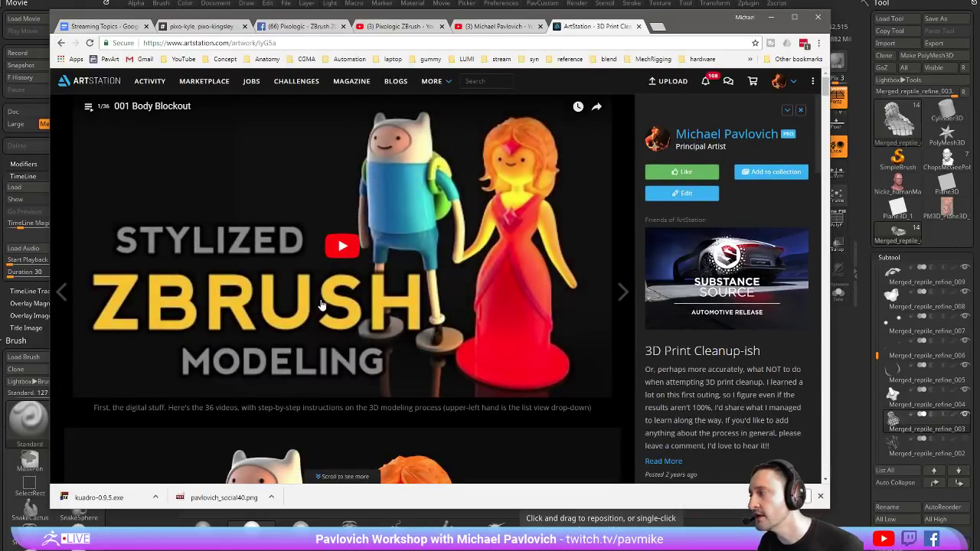
Step: Scroll up and down through the project's print and cleanup photos
scroll(463, 257, "down", 10)
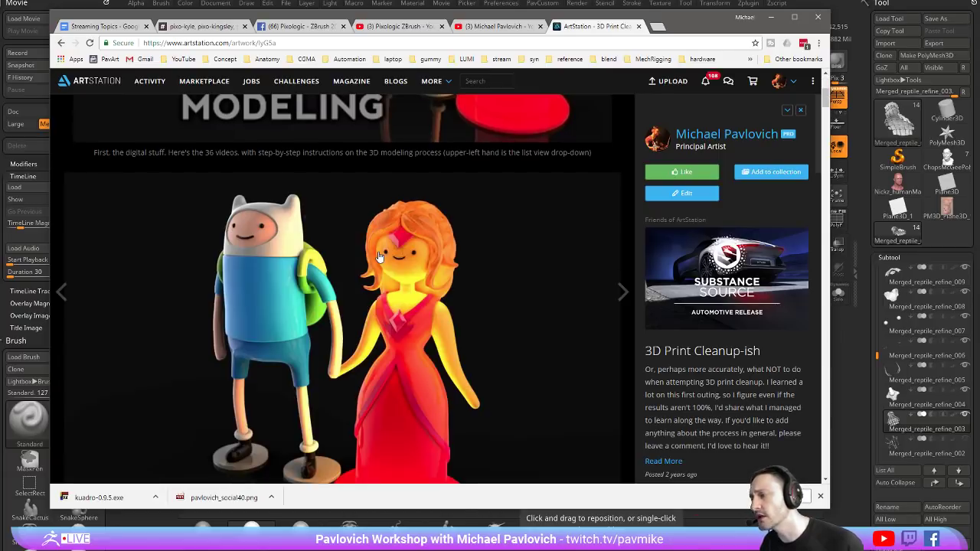
scroll(385, 249, "up", 1)
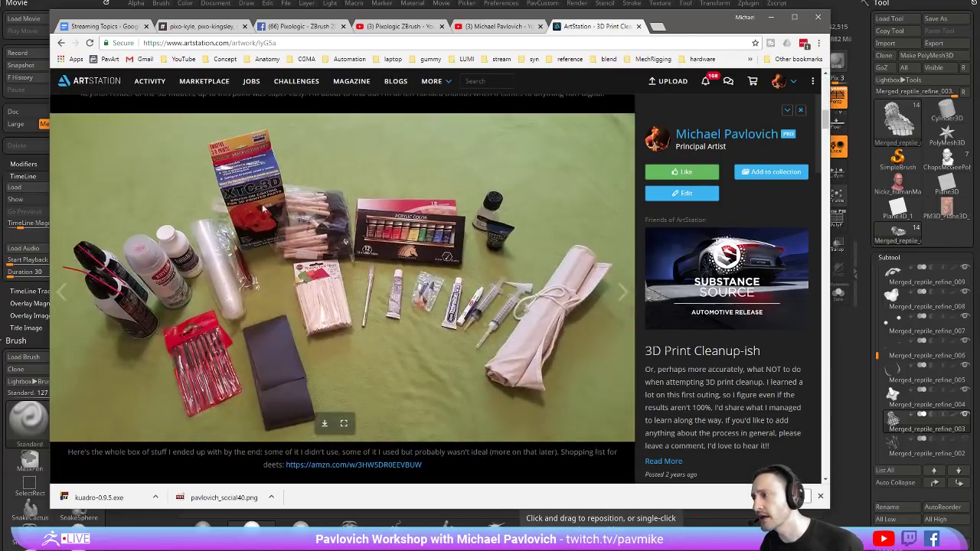
scroll(389, 310, "up", 7)
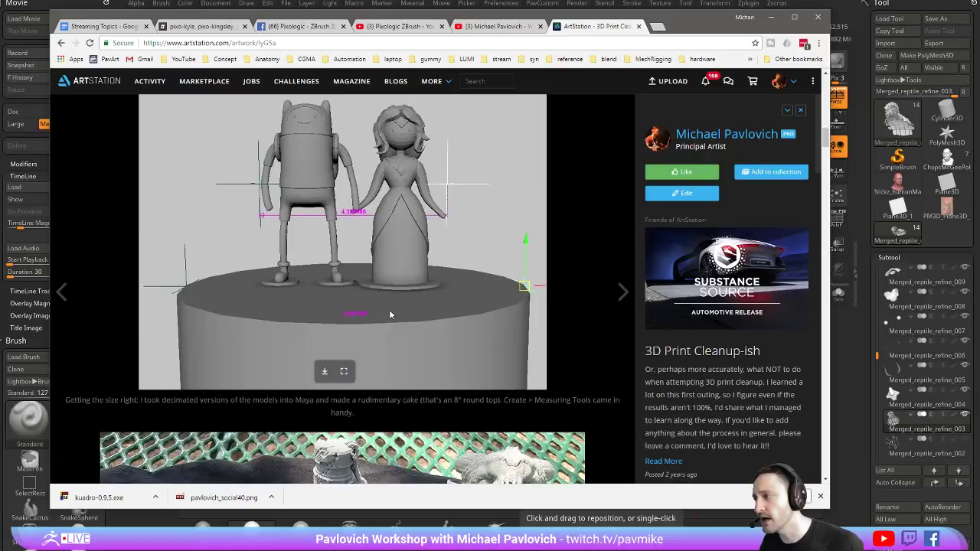
scroll(389, 310, "down", 3)
scroll(355, 300, "up", 5)
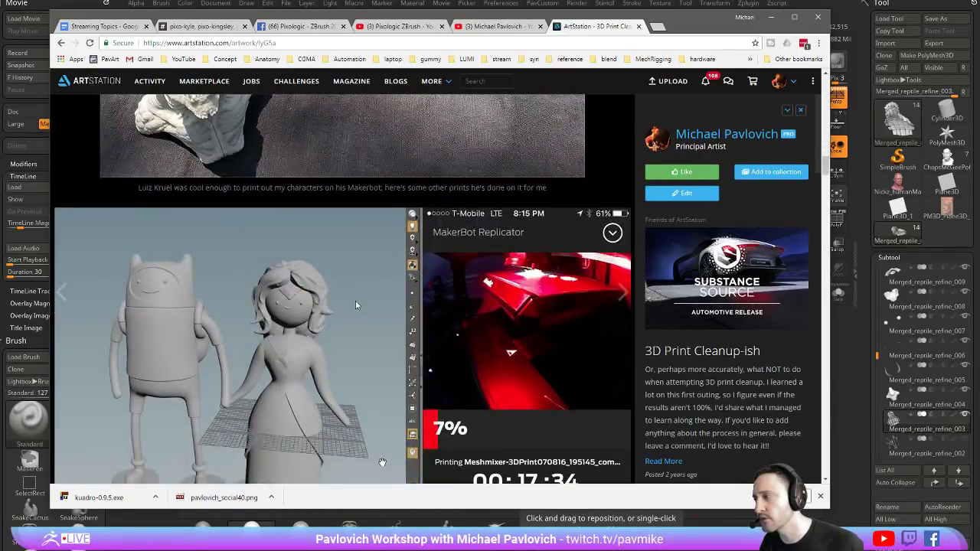
scroll(355, 300, "down", 3)
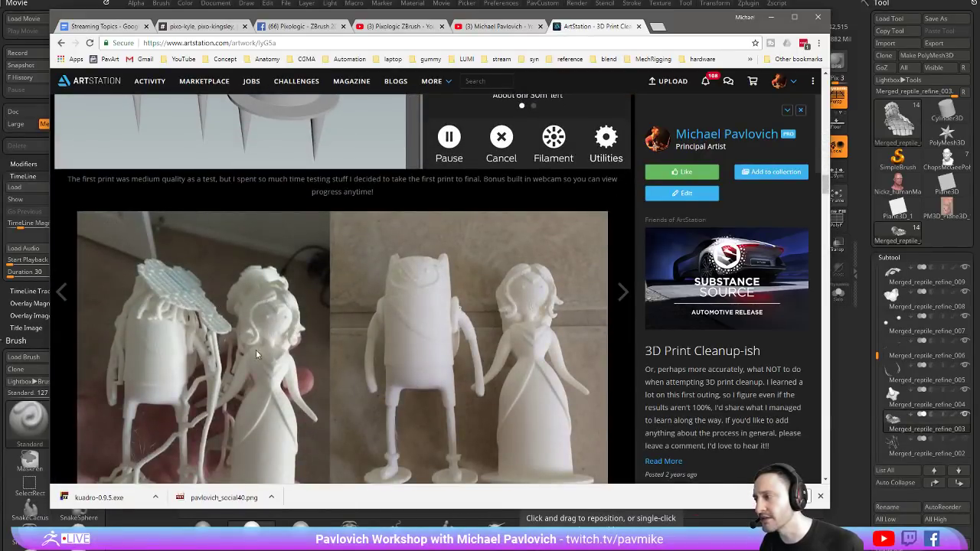
scroll(266, 336, "down", 1)
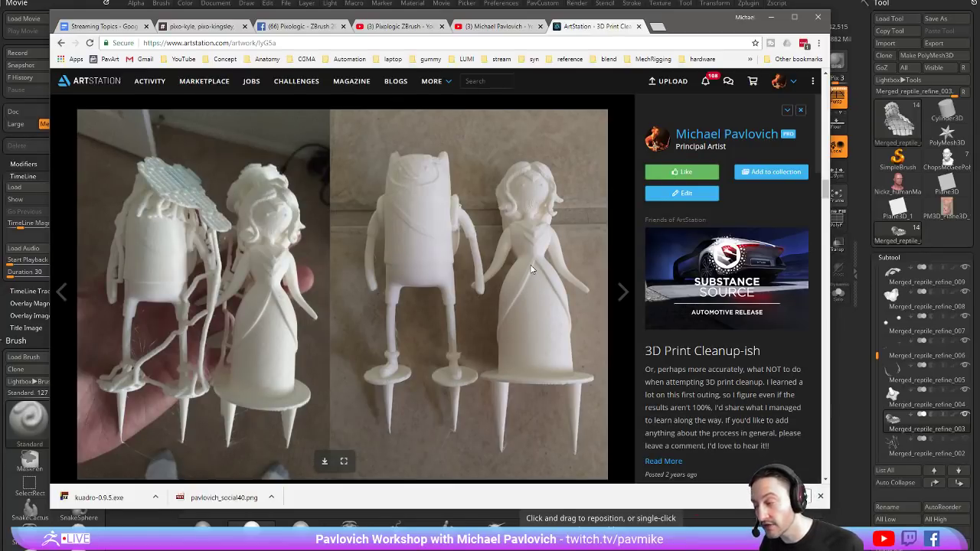
scroll(449, 242, "down", 8)
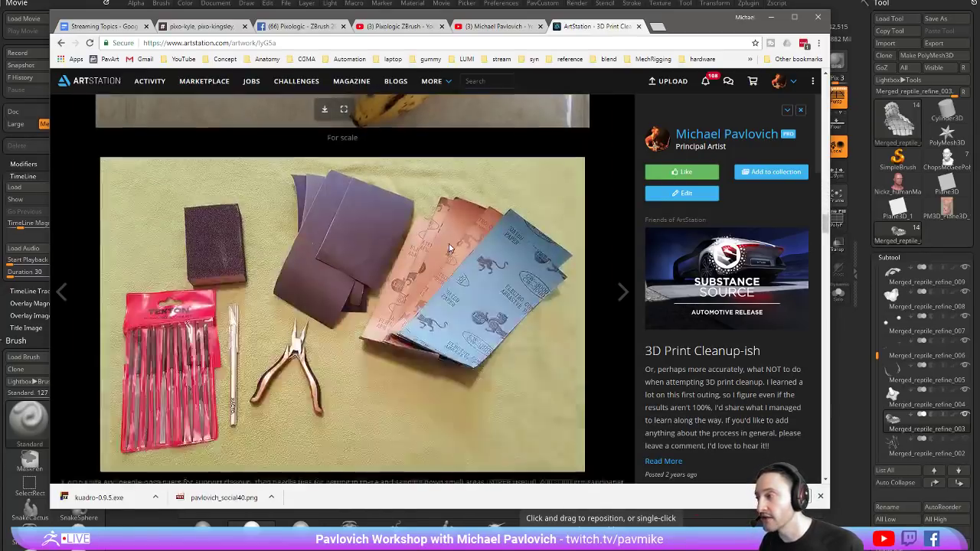
scroll(449, 243, "down", 15)
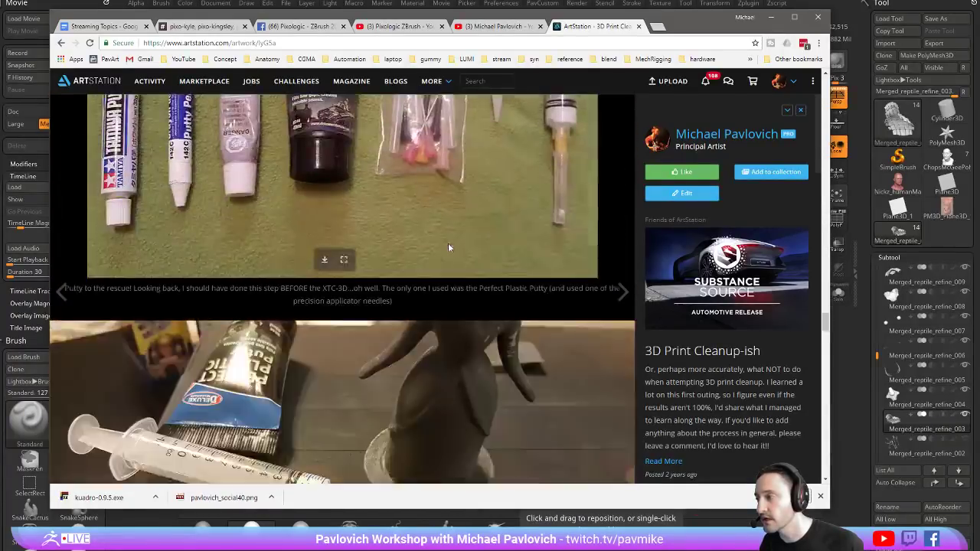
scroll(451, 242, "up", 10)
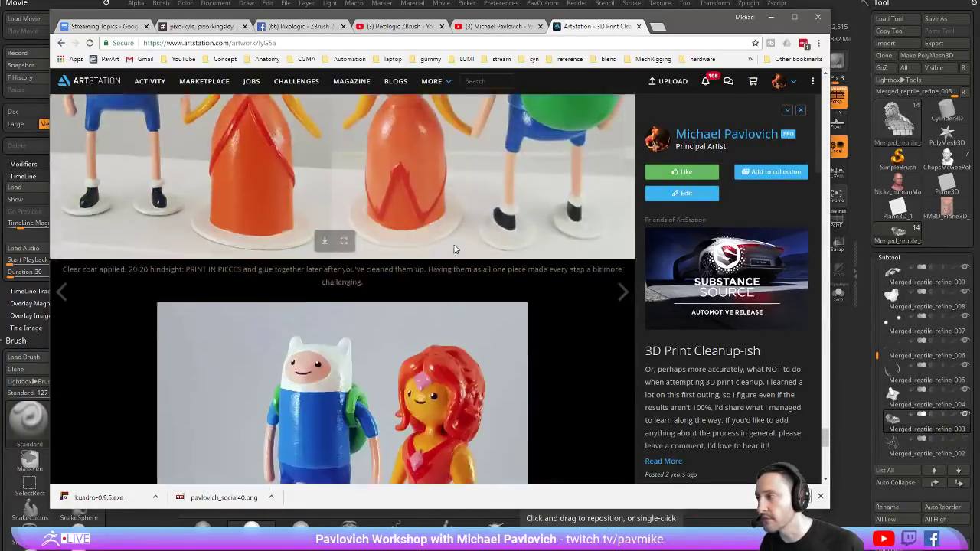
scroll(454, 250, "down", 2)
Step: Switch to VLC and close the 3D prints video to get back to ZBrush
key("alt+Tab")
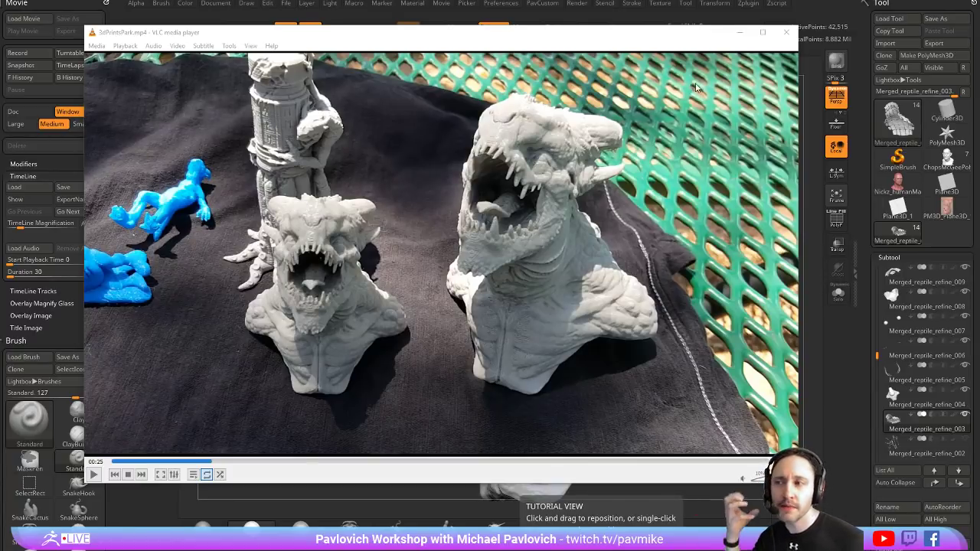
left_click(787, 32)
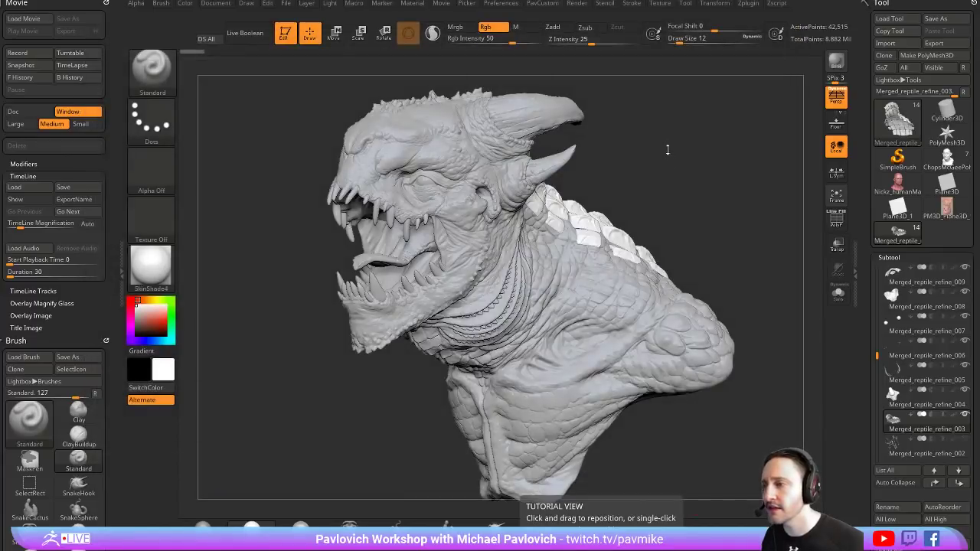
Step: Make the ChopsMcGeePolypaint head active and raise Geometry SDiv to 5
left_click(940, 161)
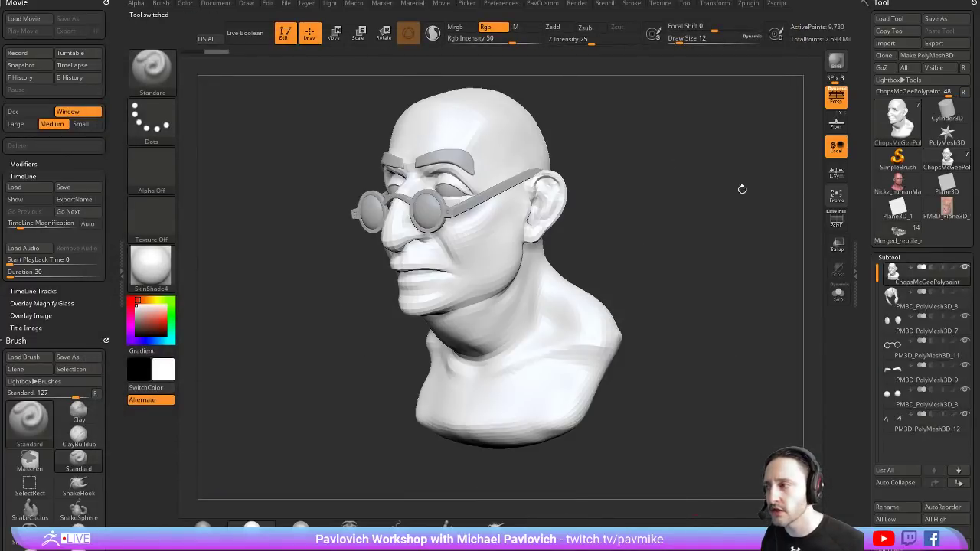
mouse_move(744, 188)
left_mouse_down()
mouse_move(678, 191)
mouse_move(738, 199)
left_mouse_up()
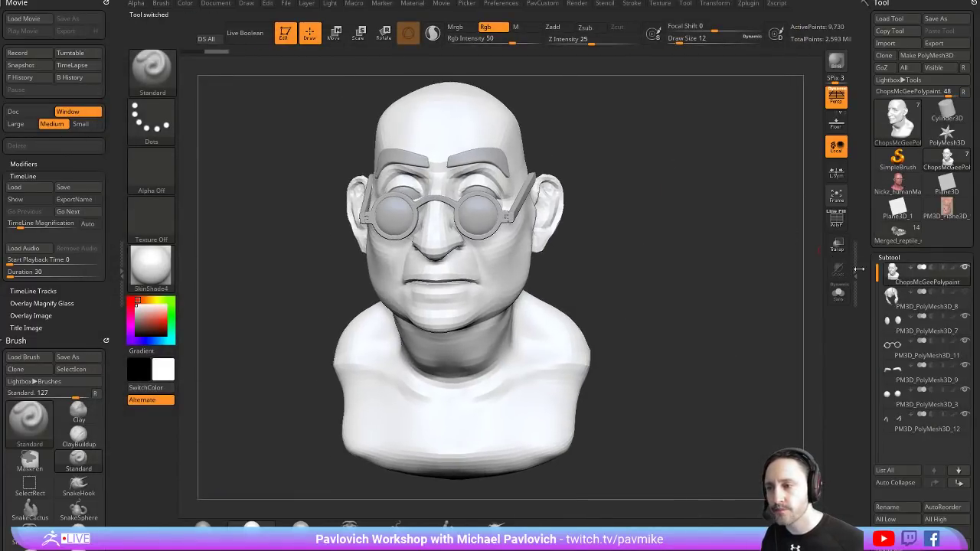
scroll(864, 302, "down", 10)
left_click(893, 326)
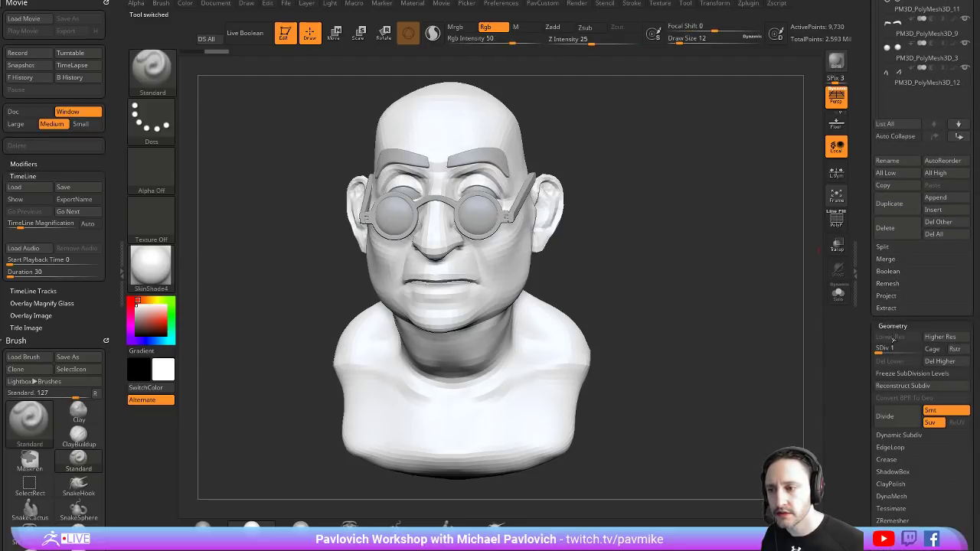
left_click_drag(904, 349, 884, 348)
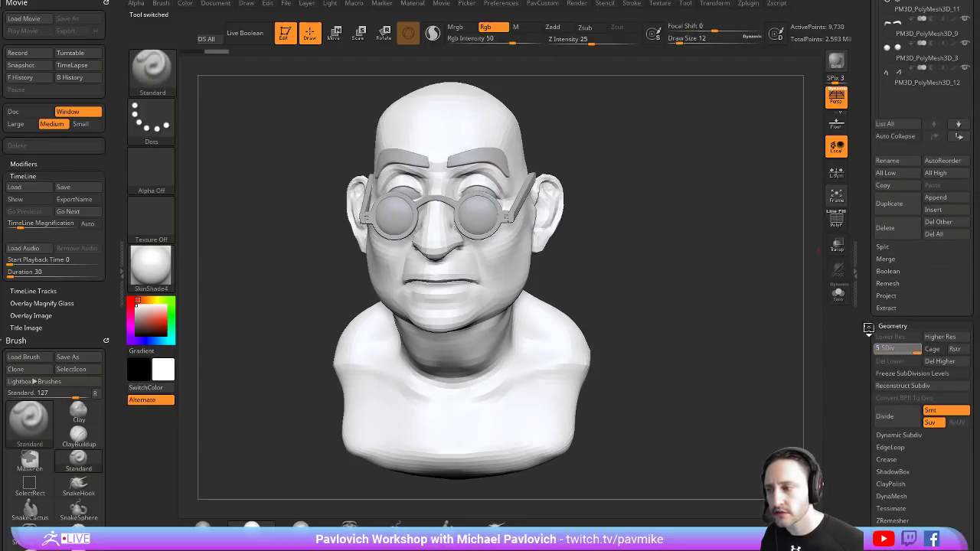
Step: Toggle PolyF on and off to check the bust's polygroups, then enlarge it in view
key("space")
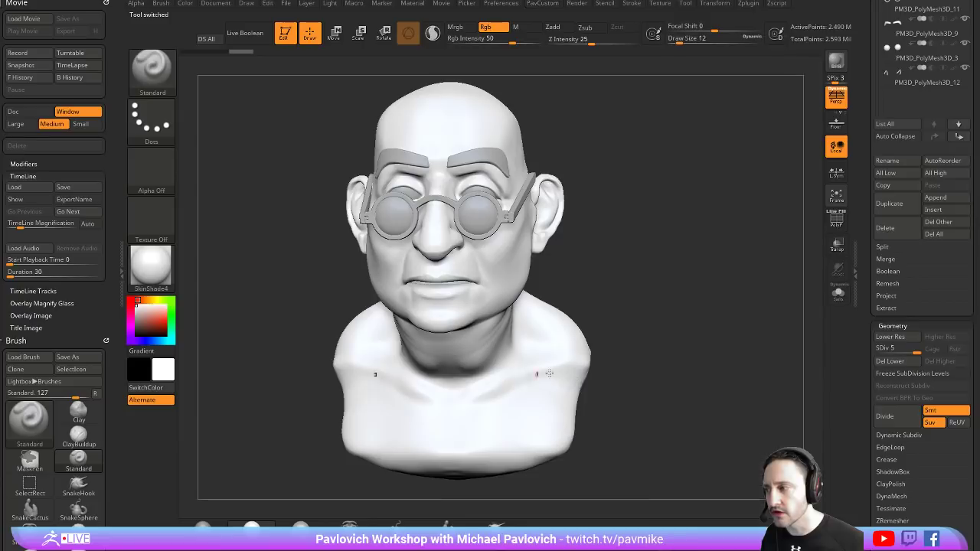
left_click_drag(722, 273, 734, 288)
left_click(831, 224)
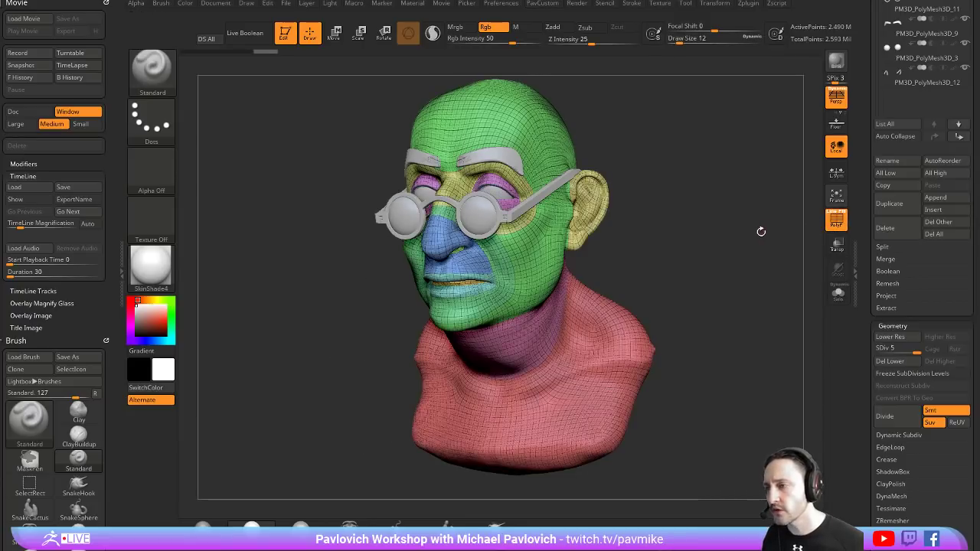
left_click(841, 220)
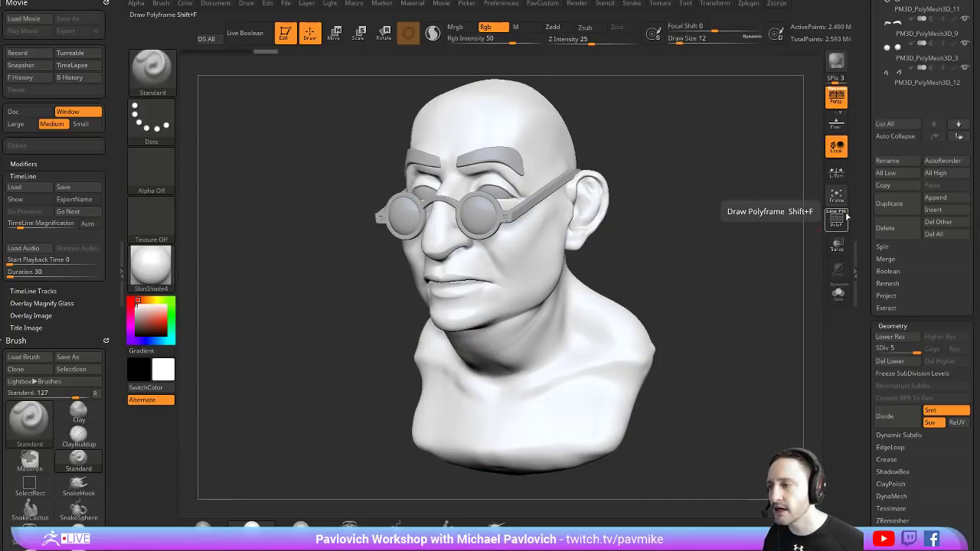
left_click_drag(636, 157, 651, 161)
scroll(866, 165, "down", 10)
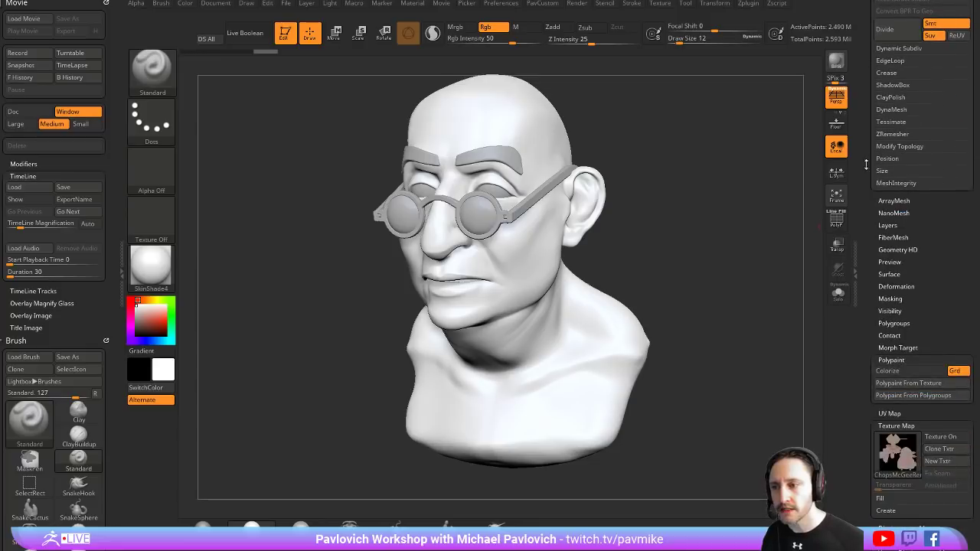
scroll(873, 268, "down", 2)
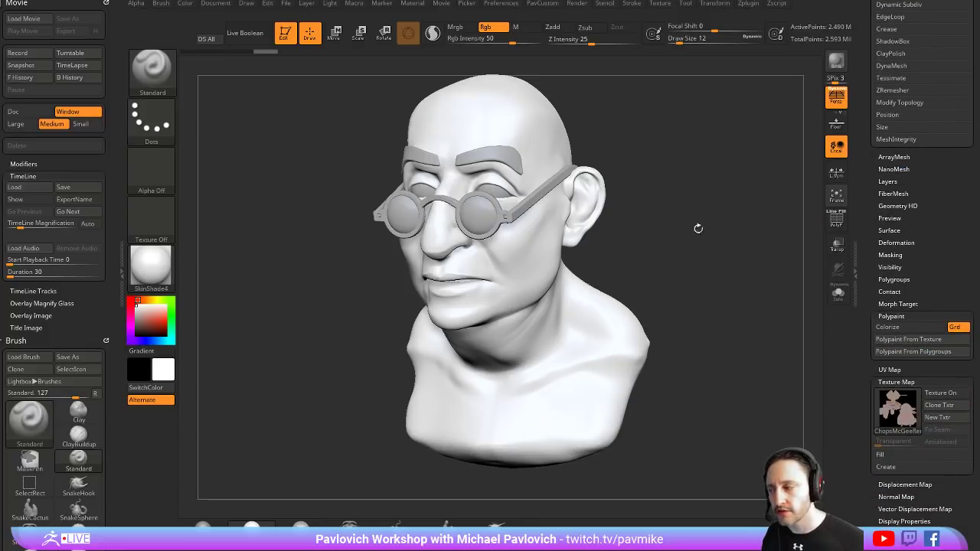
left_click_drag(518, 265, 712, 230)
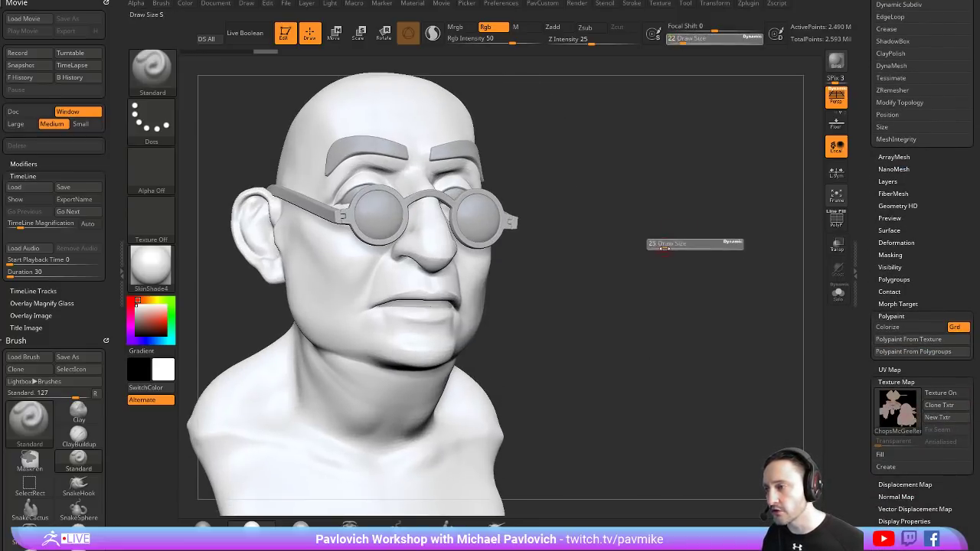
Step: Isolate the head mesh and mask the ear and lips using a smaller brush
left_click(836, 292)
mouse_move(673, 321)
left_mouse_down()
mouse_move(444, 324)
mouse_move(498, 204)
left_mouse_up()
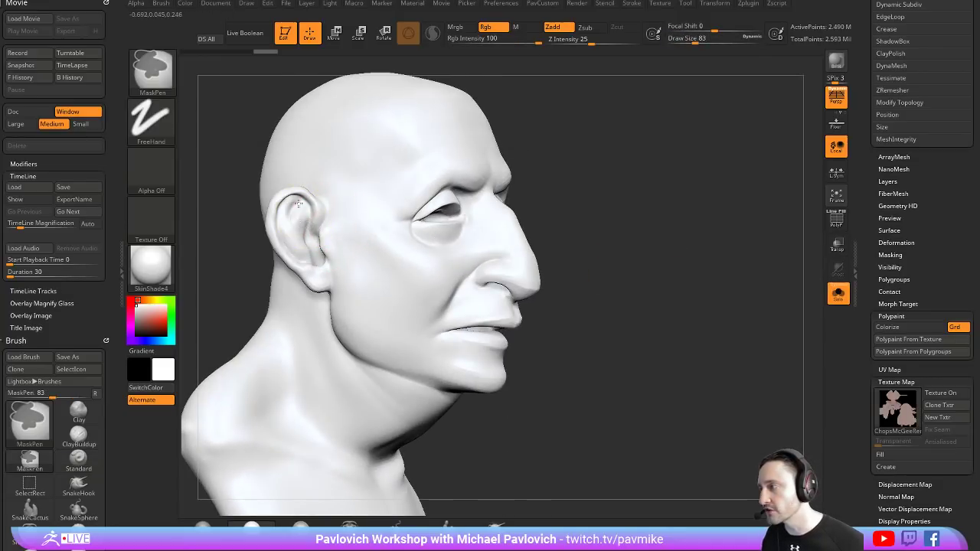
mouse_move(302, 199)
left_mouse_down("ctrl")
mouse_move(316, 273)
mouse_move(321, 249)
left_mouse_up("ctrl")
mouse_move(214, 191)
left_mouse_down()
mouse_move(300, 207)
mouse_move(305, 270)
left_mouse_up()
left_click_drag(508, 204, 581, 131)
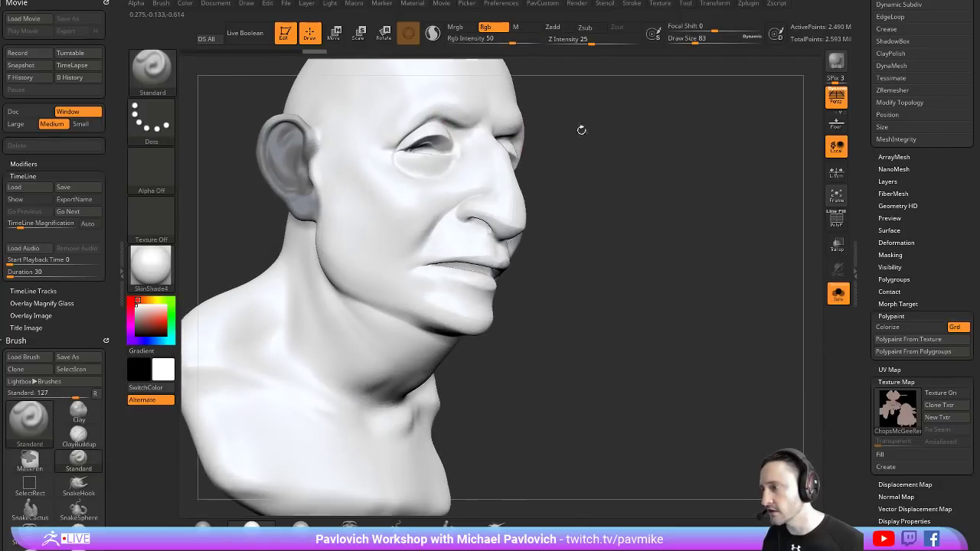
key("s")
left_click(441, 264)
key("ctrl")
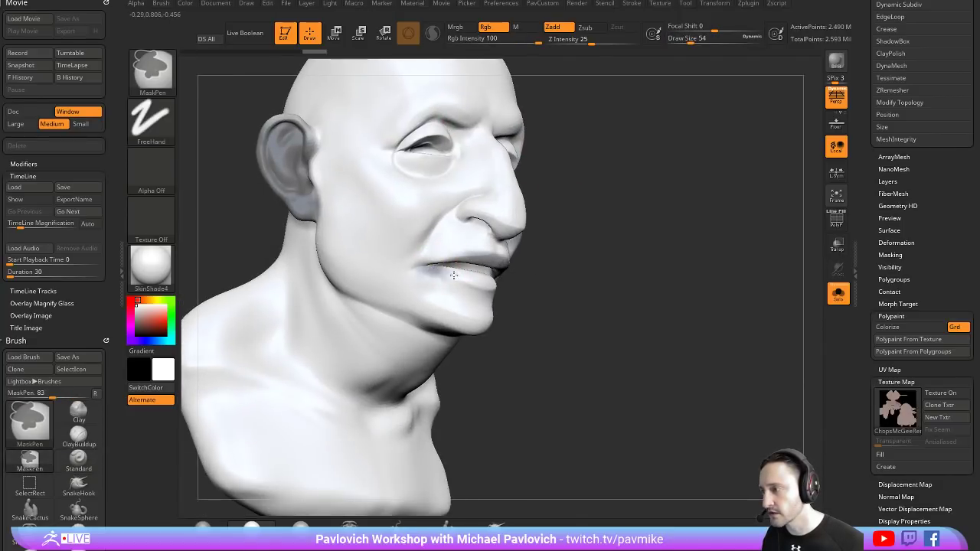
mouse_move(454, 274)
left_mouse_down("ctrl")
mouse_move(474, 281)
mouse_move(441, 277)
mouse_move(460, 264)
mouse_move(428, 257)
left_mouse_up("ctrl")
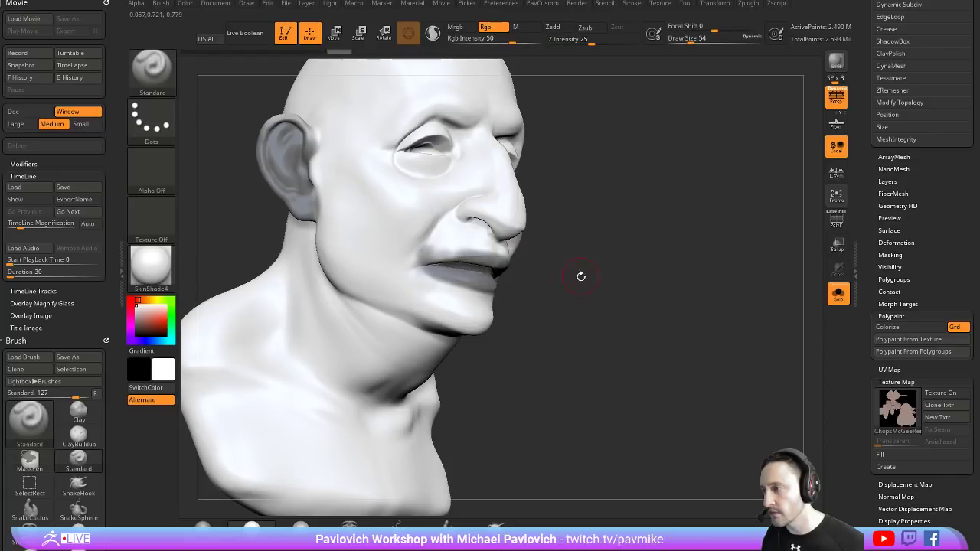
Step: Turn the lip mask into its own polygroup and verify it with PolyFrame
key("ctrl+w")
key("shift+f")
left_click(471, 270, "ctrl+shift")
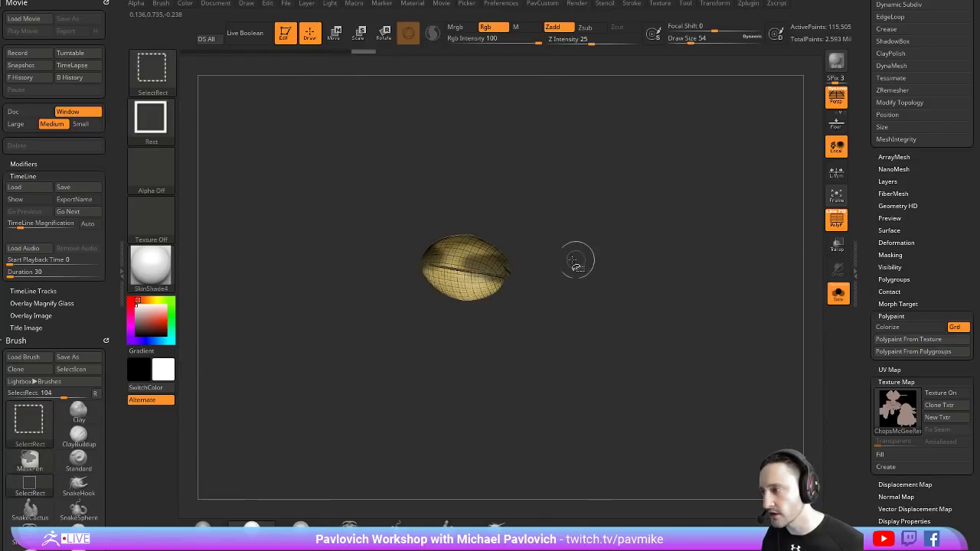
left_click(601, 255, "ctrl")
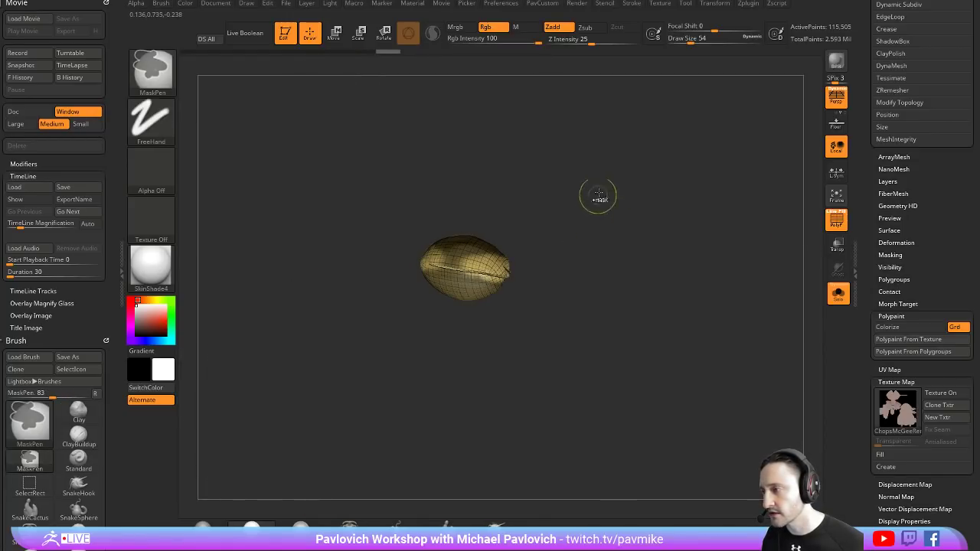
left_click(633, 269, "ctrl")
left_click(713, 219, "ctrl+shift")
Step: Paint a mask band across the top and back of the skull
mouse_move(713, 219)
left_mouse_down()
mouse_move(506, 229)
mouse_move(521, 220)
mouse_move(505, 197)
mouse_move(487, 205)
left_mouse_up()
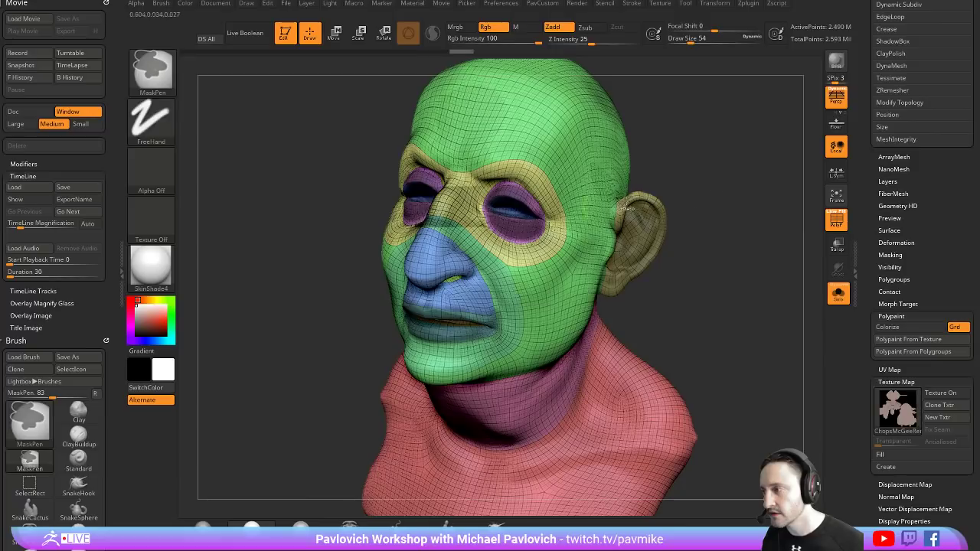
mouse_move(627, 208)
left_mouse_down()
mouse_move(719, 222)
mouse_move(630, 224)
left_mouse_up()
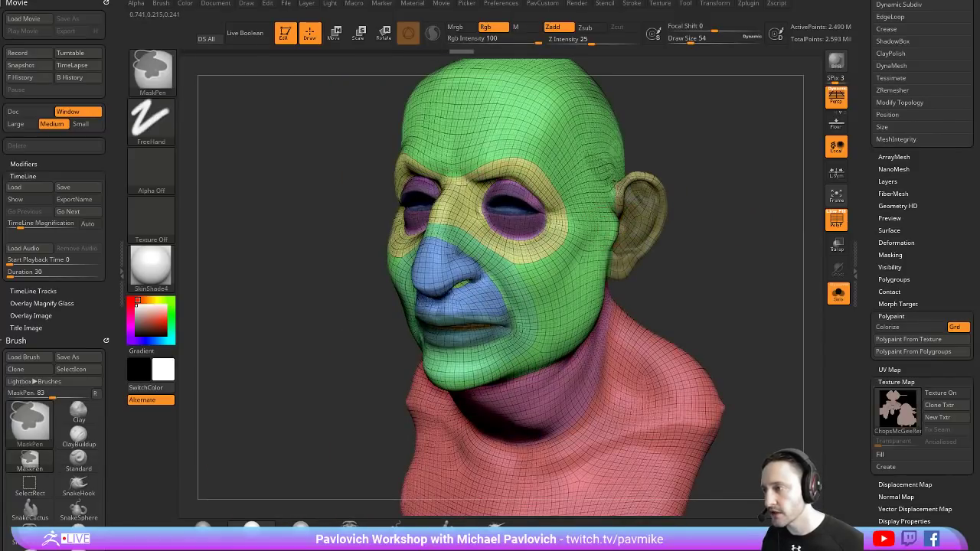
mouse_move(754, 187)
left_mouse_down()
mouse_move(741, 224)
mouse_move(746, 252)
left_mouse_up()
mouse_move(505, 183)
left_mouse_down("ctrl")
mouse_move(551, 153)
mouse_move(658, 210)
left_mouse_up("ctrl")
mouse_move(750, 222)
left_mouse_down()
mouse_move(680, 195)
mouse_move(612, 222)
mouse_move(722, 171)
left_mouse_up()
mouse_move(635, 230)
left_mouse_down("ctrl")
mouse_move(673, 253)
mouse_move(739, 205)
mouse_move(689, 192)
mouse_move(712, 222)
mouse_move(674, 176)
mouse_move(731, 229)
mouse_move(798, 127)
left_mouse_up("ctrl")
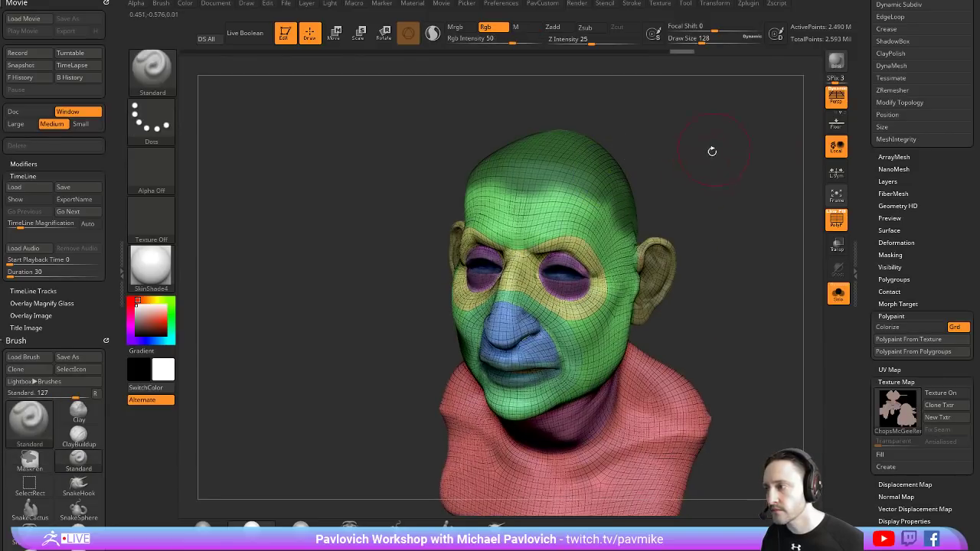
left_click_drag(712, 151, 866, 296)
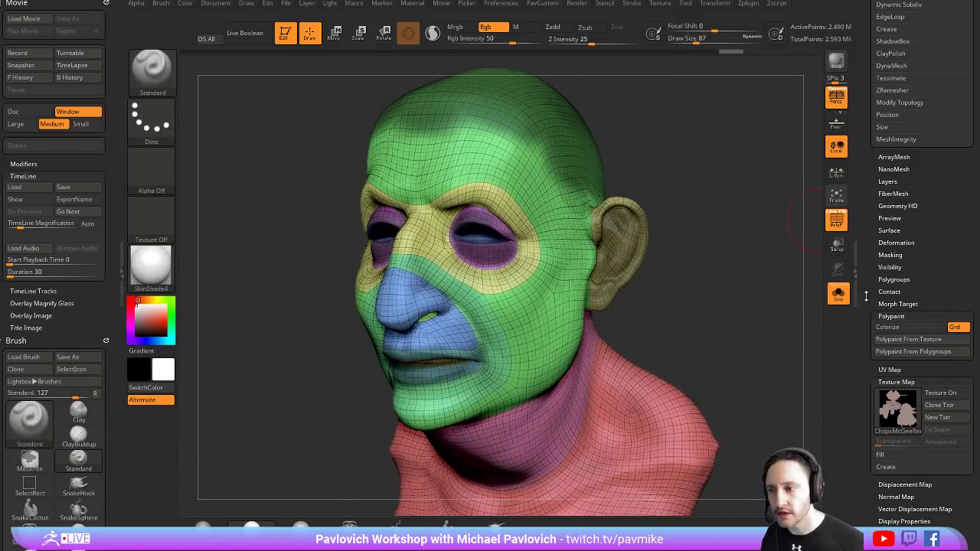
scroll(866, 296, "down", 5)
Step: Invert the mask to free the face, with brush size reduced to 62
left_click(732, 237, "ctrl")
key("s")
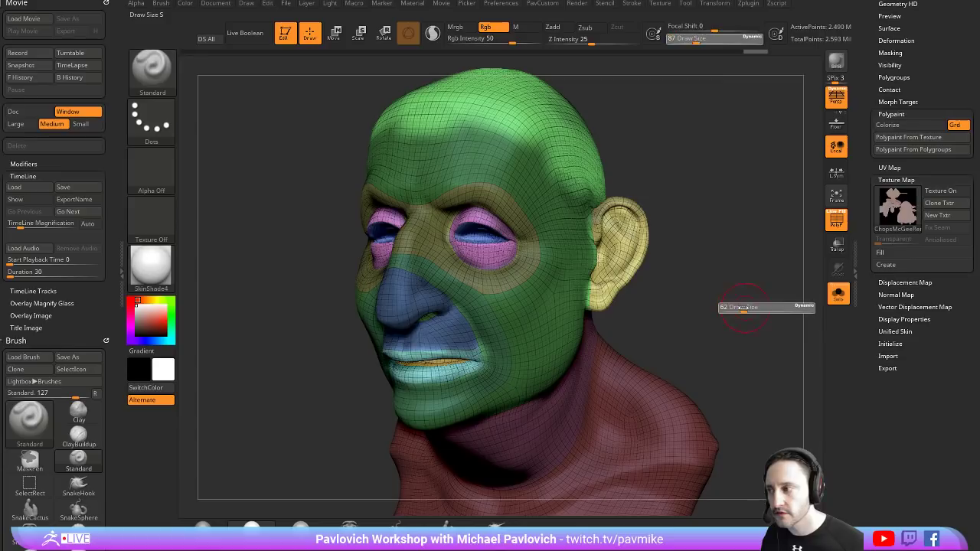
left_click(748, 307)
left_click(757, 299, "ctrl")
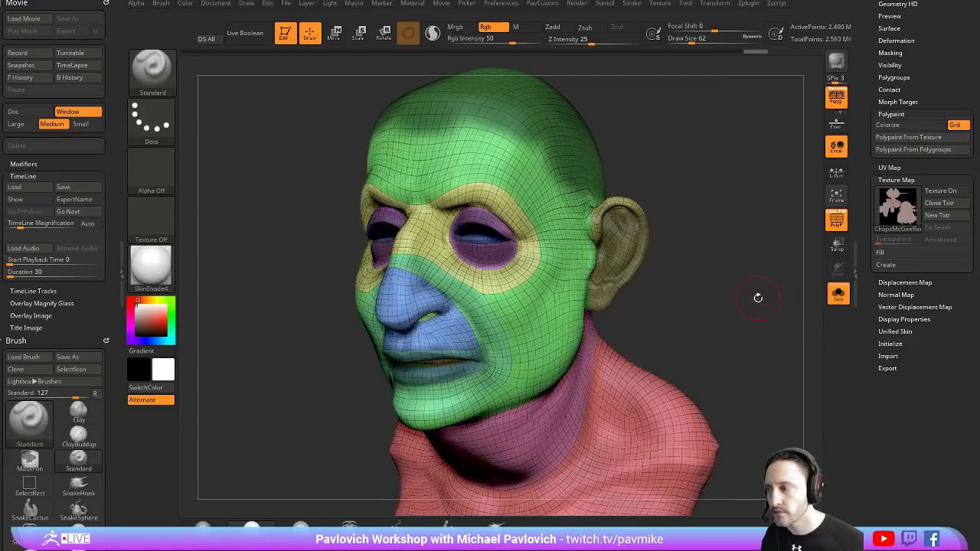
left_click(758, 298, "ctrl")
Step: Preview FiberMesh fibers growing on the unmasked parts of the head
left_click(891, 115)
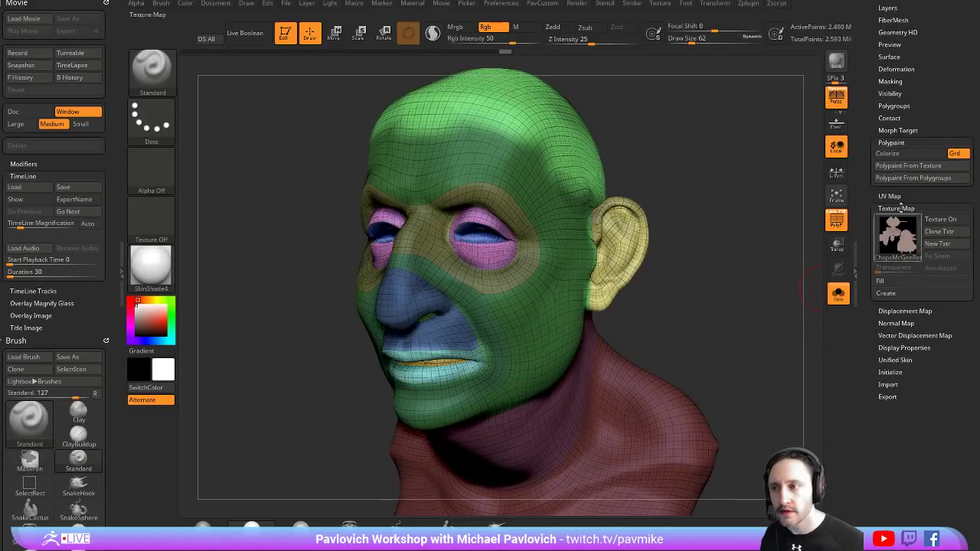
left_click(891, 155, "shift")
left_click(891, 155)
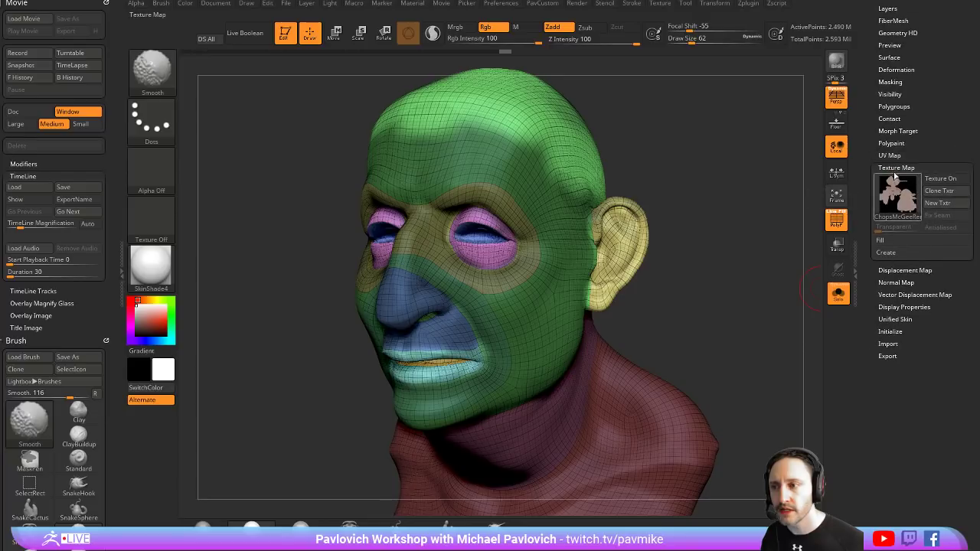
left_click(896, 167)
key("shift")
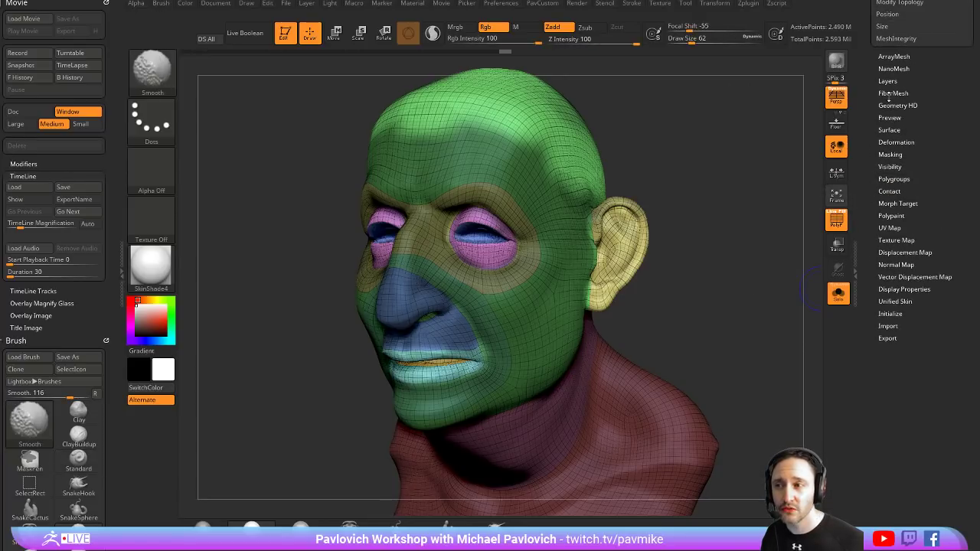
left_click(890, 93)
left_click(886, 139)
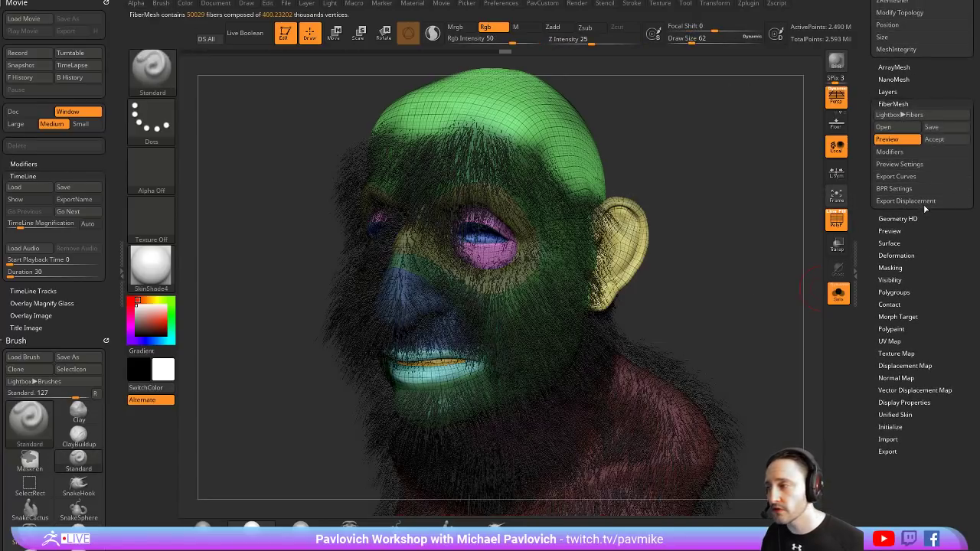
Step: Set fiber Length to 4.53614 and Coverage to 0.56758 in FiberMesh Modifiers
left_click(833, 224)
left_click_drag(748, 219, 722, 156)
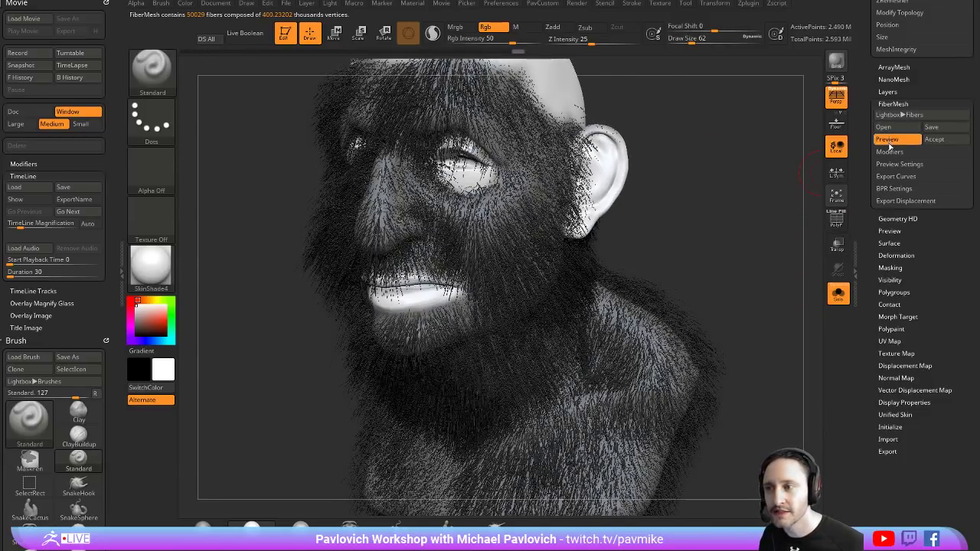
left_click(890, 152)
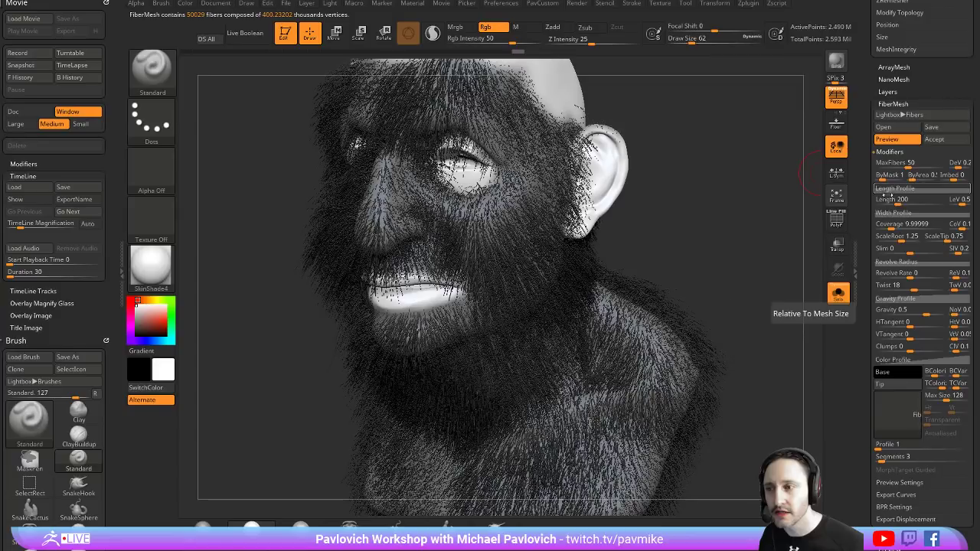
left_click(881, 200)
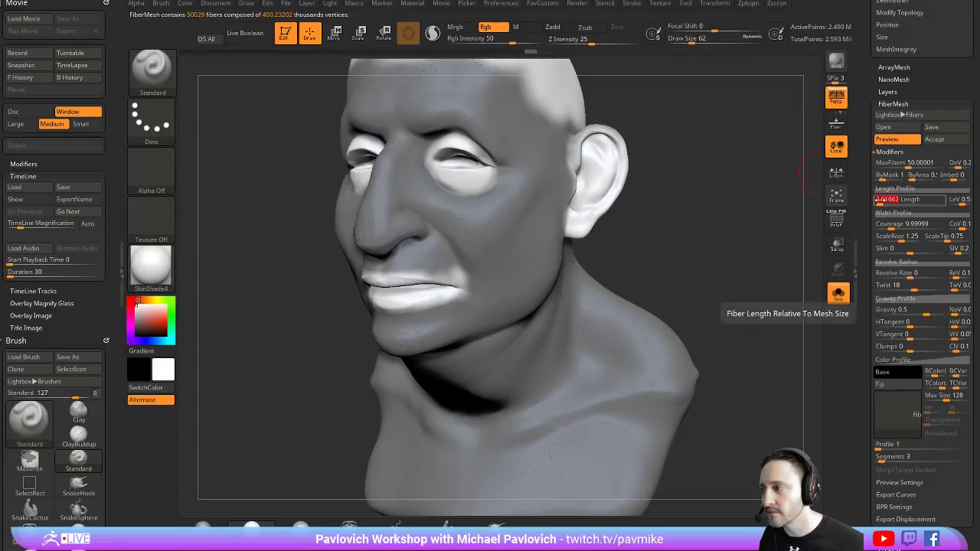
left_click_drag(741, 192, 749, 232)
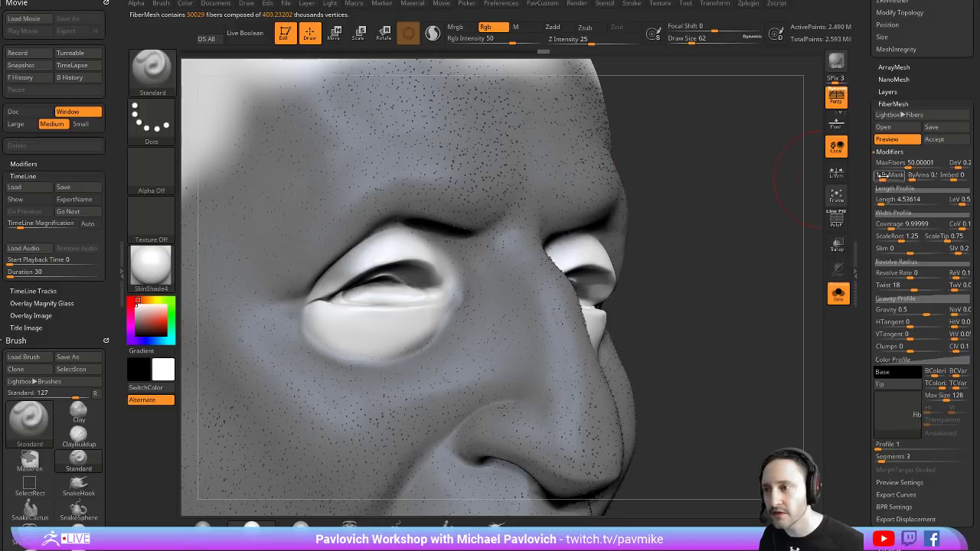
left_click(880, 225)
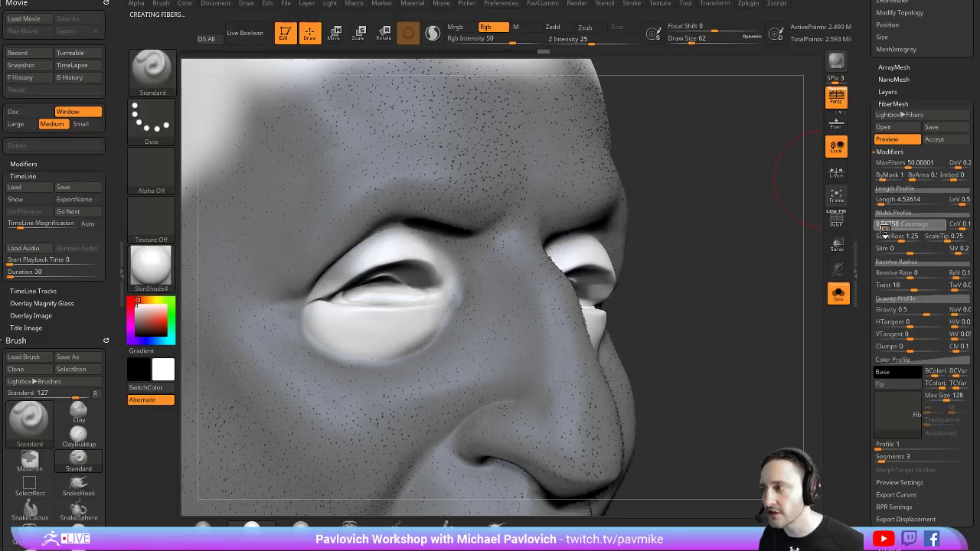
Step: Turn off the mask display and render a BPR preview of the stubble
left_click_drag(773, 229, 678, 192)
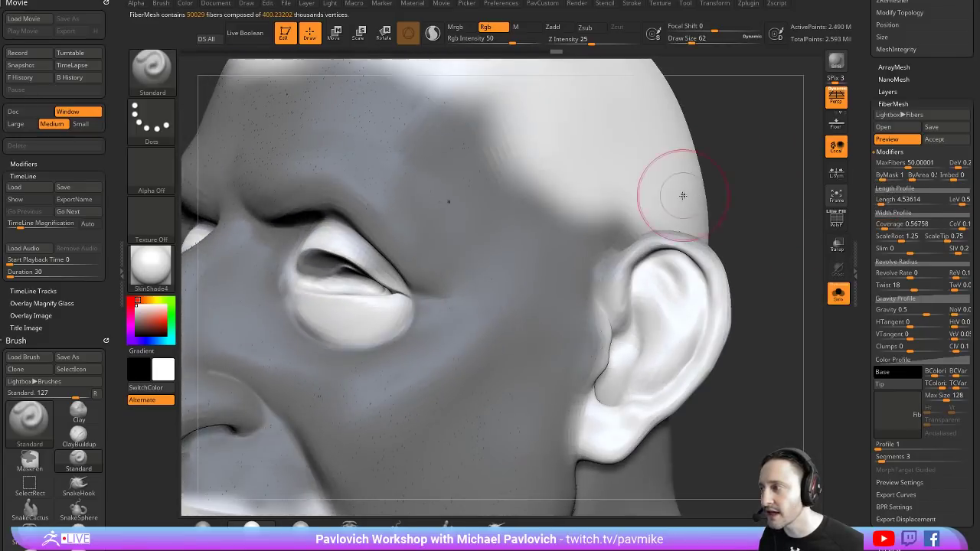
left_click_drag(755, 137, 835, 153, "alt")
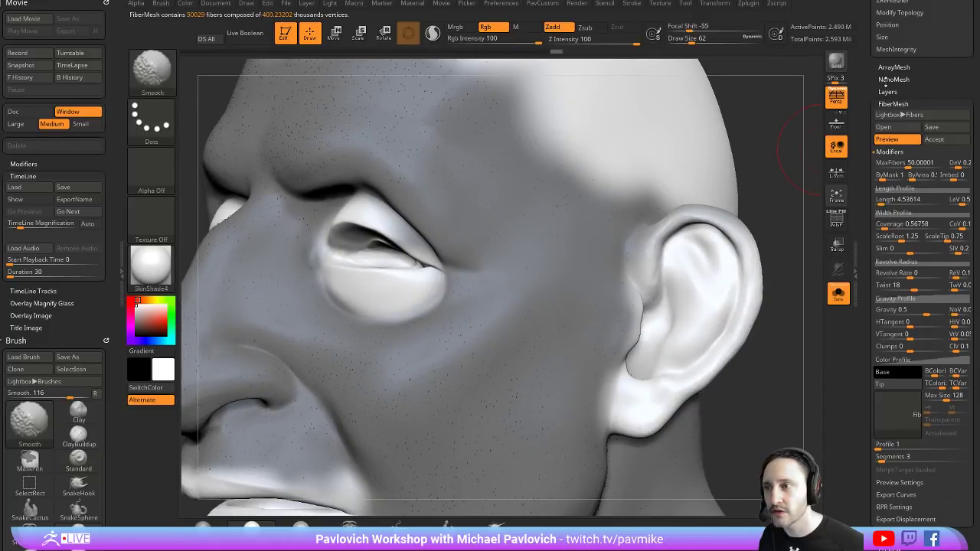
scroll(884, 97, "down", 5)
key("shift")
left_click(890, 229)
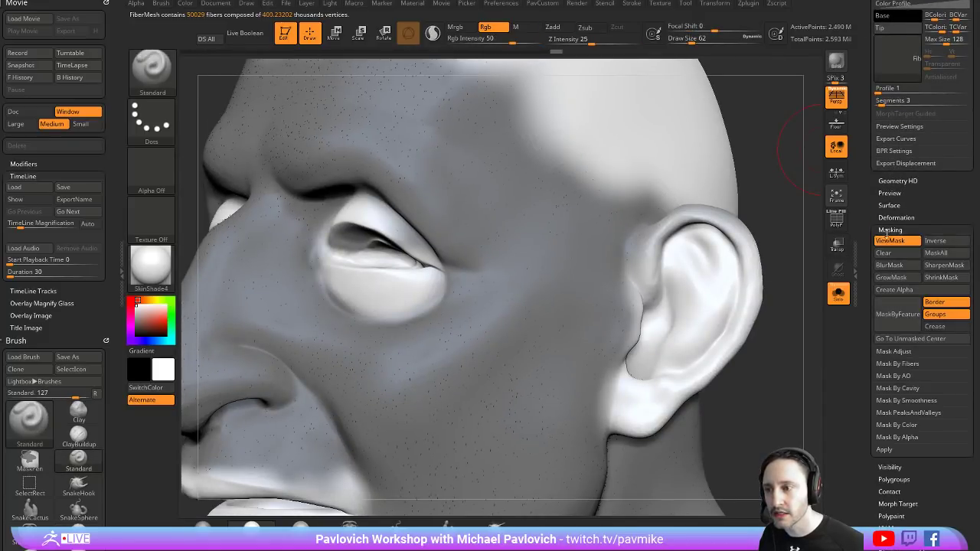
left_click(892, 242)
scroll(892, 242, "up", 5)
left_click_drag(761, 120, 760, 140)
left_click(834, 66)
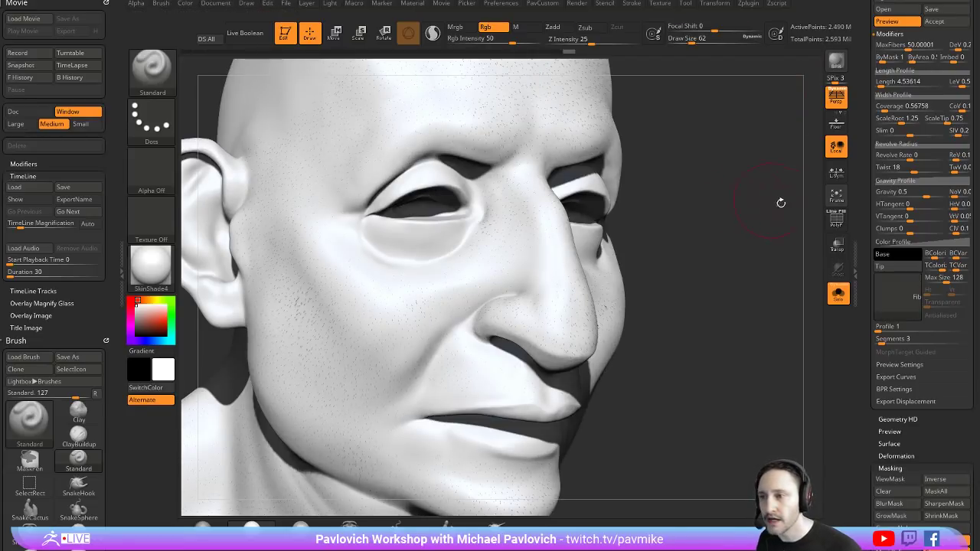
Step: Set fiber Gravity to 0.25619, raise MaxFibers to about 90, and render again
left_click_drag(888, 192, 911, 193)
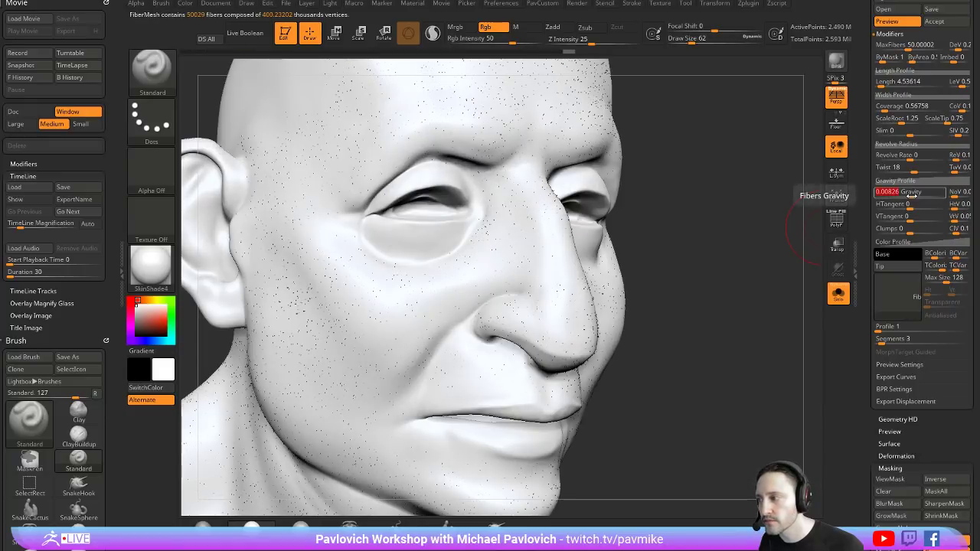
left_click_drag(911, 195, 921, 196)
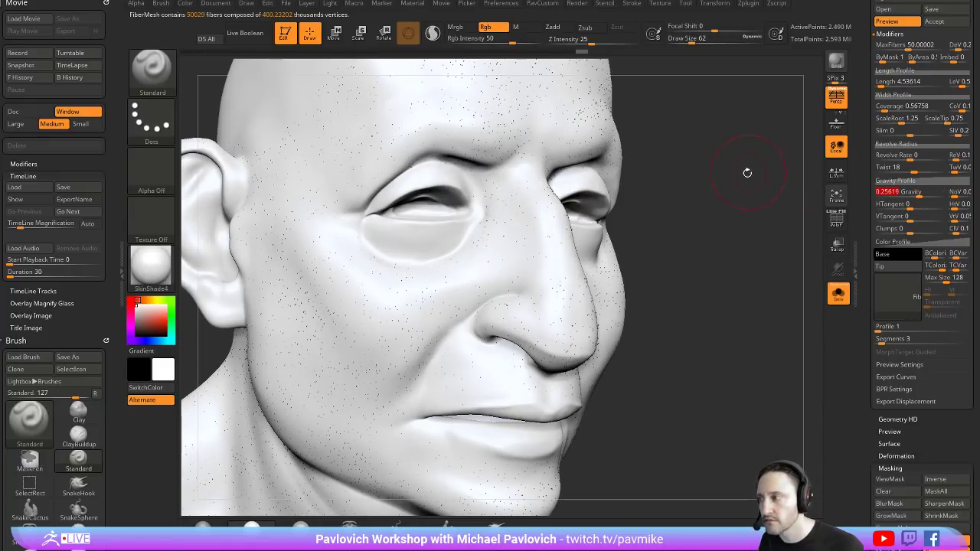
left_click_drag(745, 168, 741, 201, "shift")
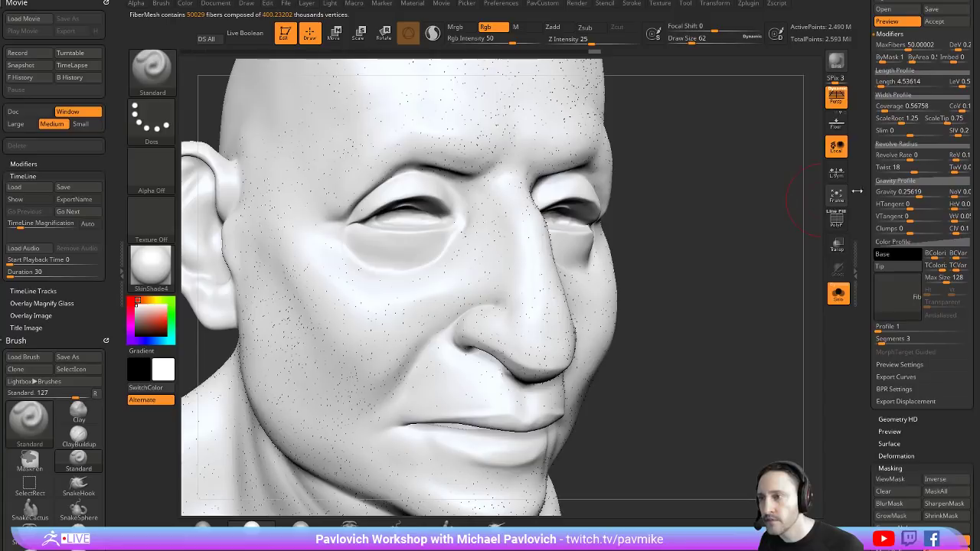
scroll(880, 87, "up", 2)
left_click_drag(928, 69, 912, 69)
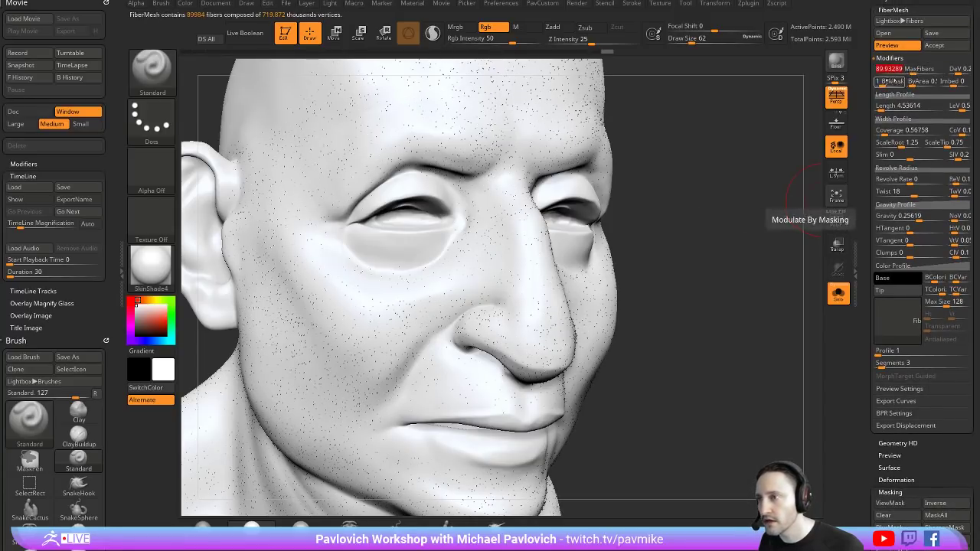
left_click(836, 61)
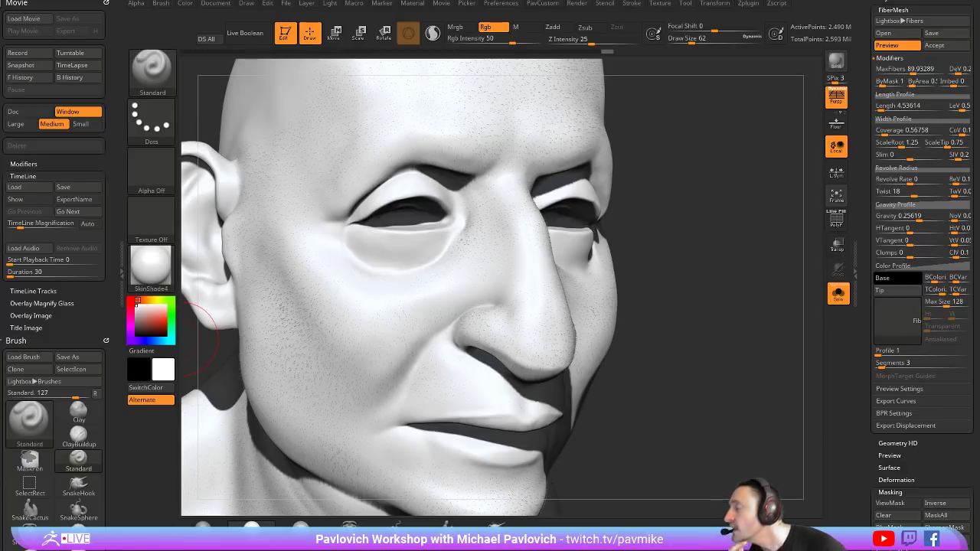
Step: Clear the head from the canvas and load DemoSoldier.ZTL from the Lightbox Tool library
left_click(285, 32)
key("ctrl+n")
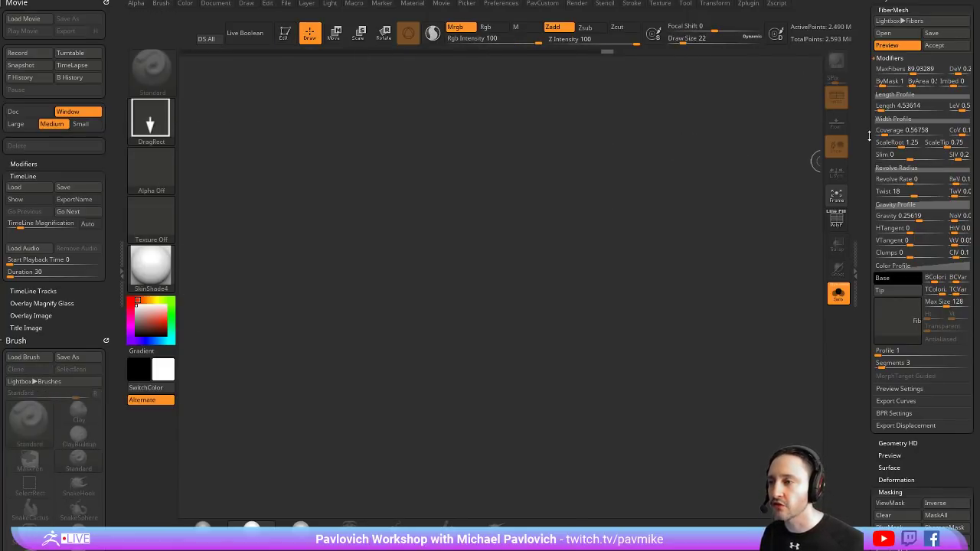
scroll(881, 343, "up", 10)
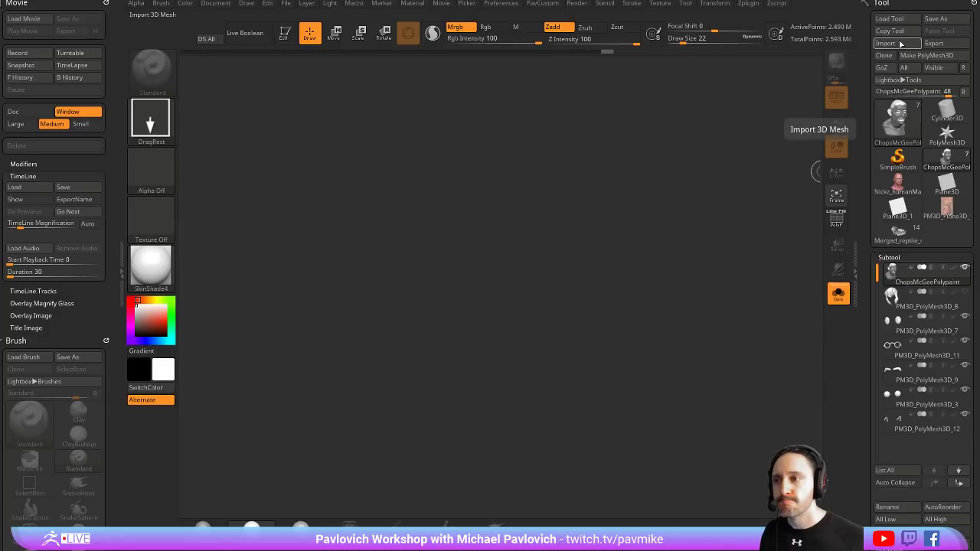
left_click(890, 18)
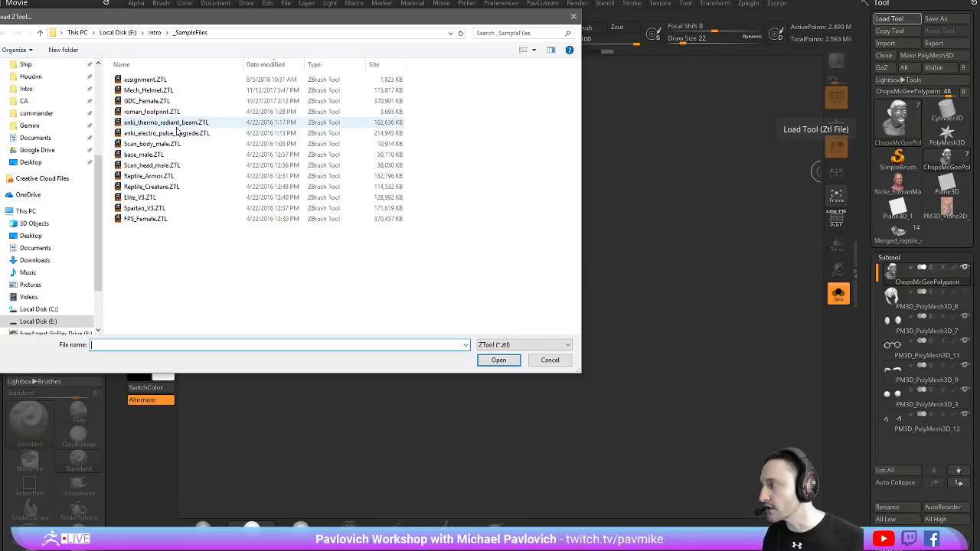
left_click(550, 360)
key("comma")
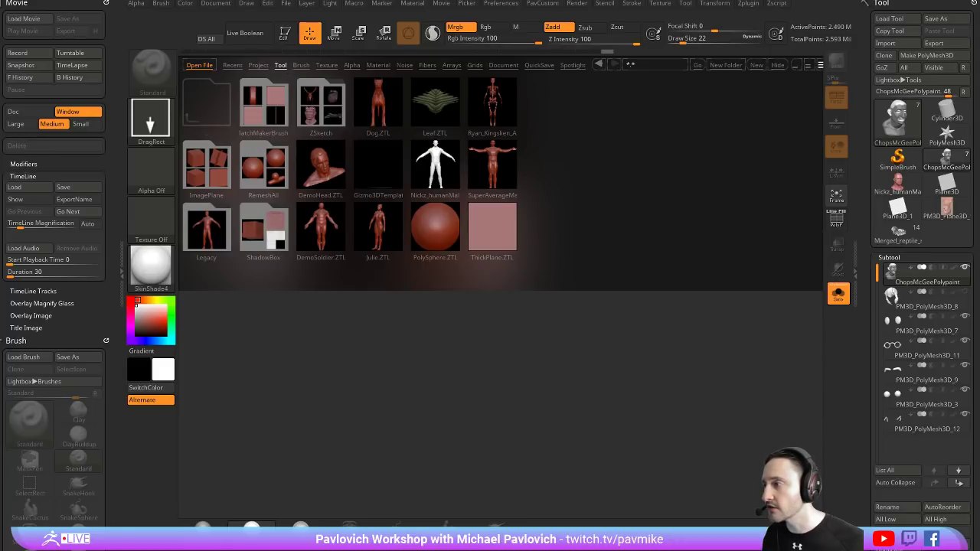
double_click(321, 226)
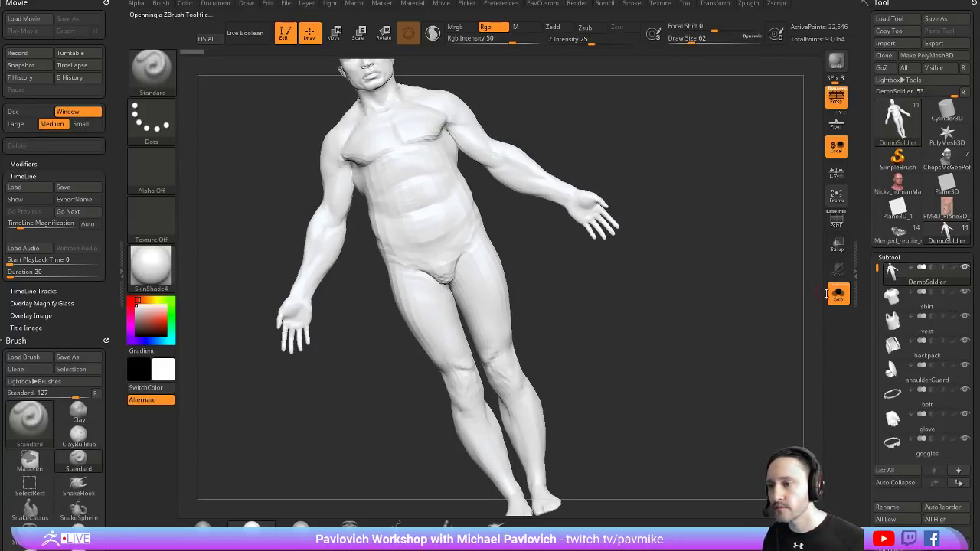
Step: Merge the visible DemoSoldier subtools and fuse them with the gizmo's Remesh By Union
left_click_drag(735, 261, 699, 292)
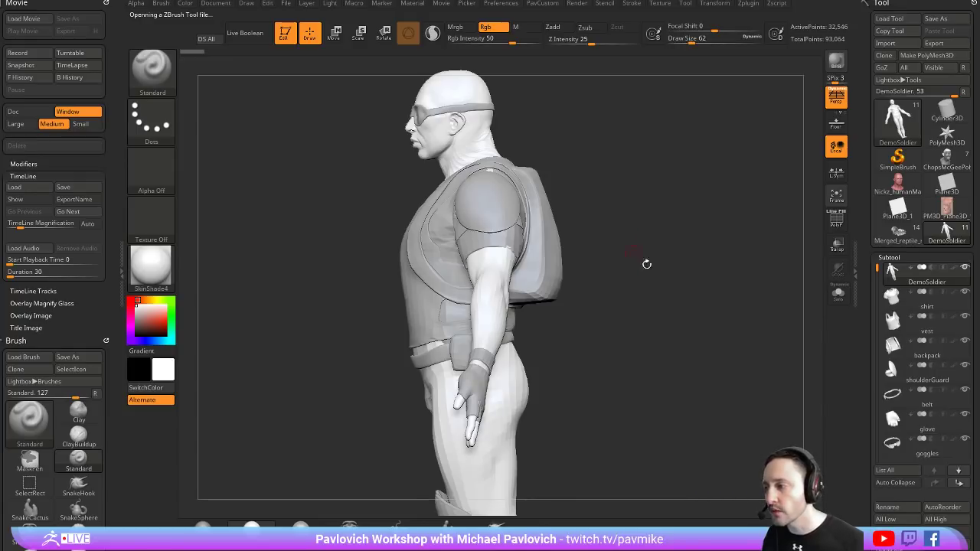
left_click_drag(647, 264, 696, 277, "shift")
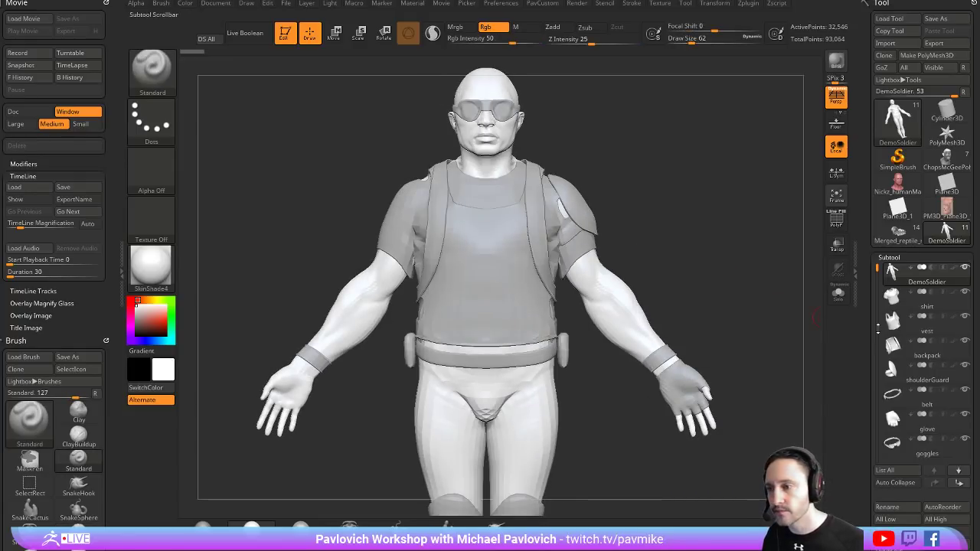
scroll(877, 328, "down", 5)
key("shift")
scroll(878, 283, "up", 5)
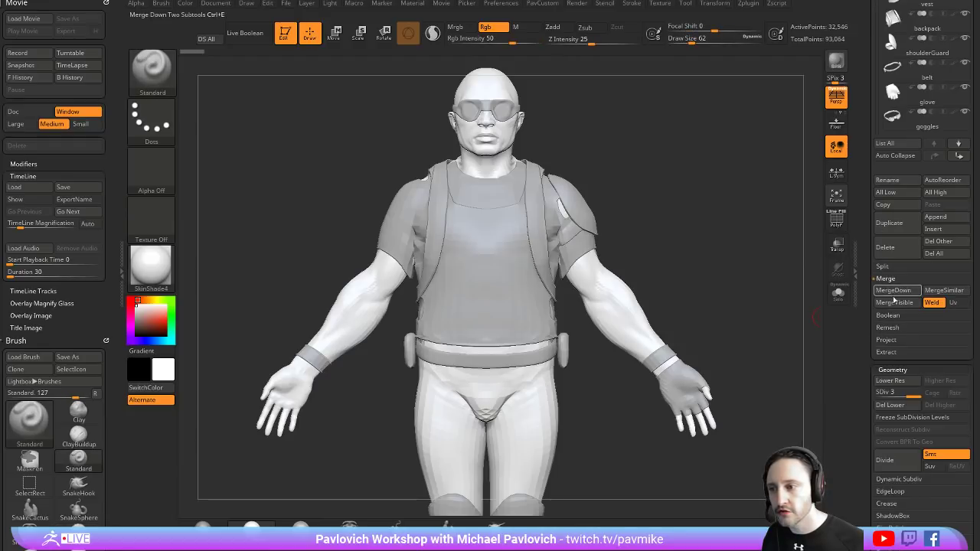
left_click(947, 123)
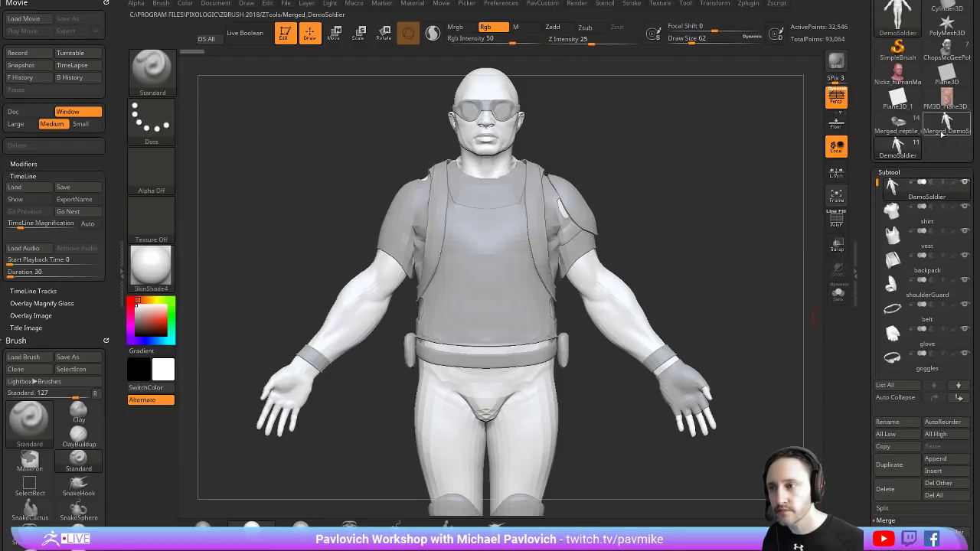
key("w")
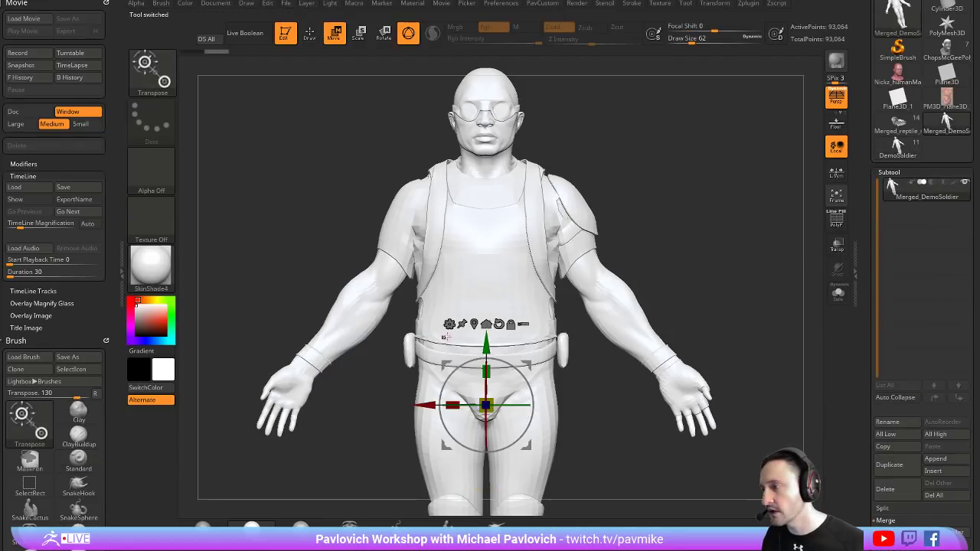
left_click(449, 324)
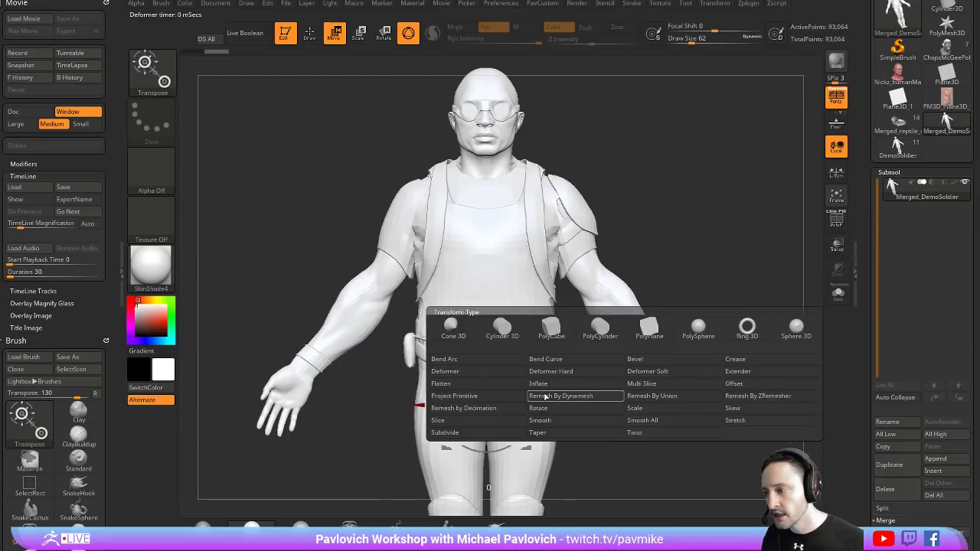
left_click(652, 396)
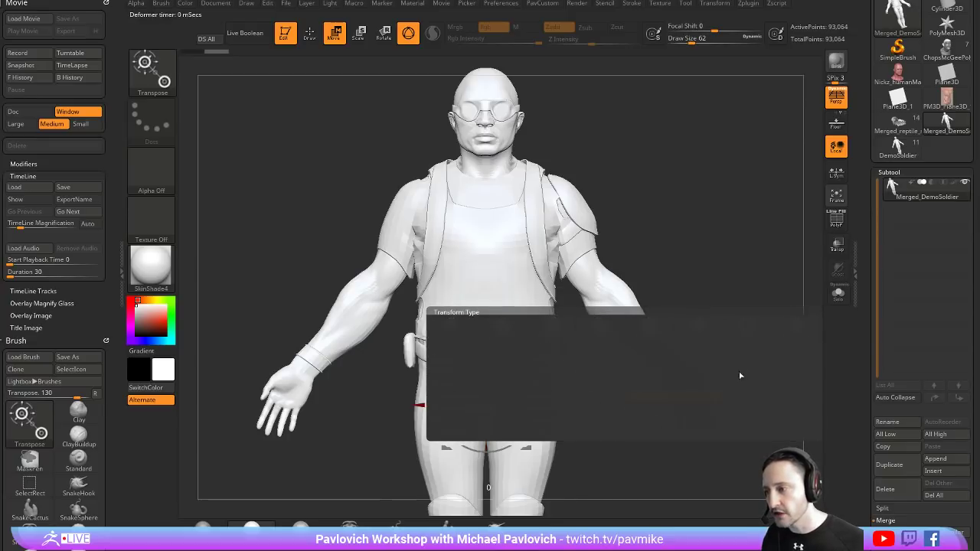
Step: Compare against the original DemoSoldier, then reselect the Merged_DemoSoldier tool
left_click(897, 147)
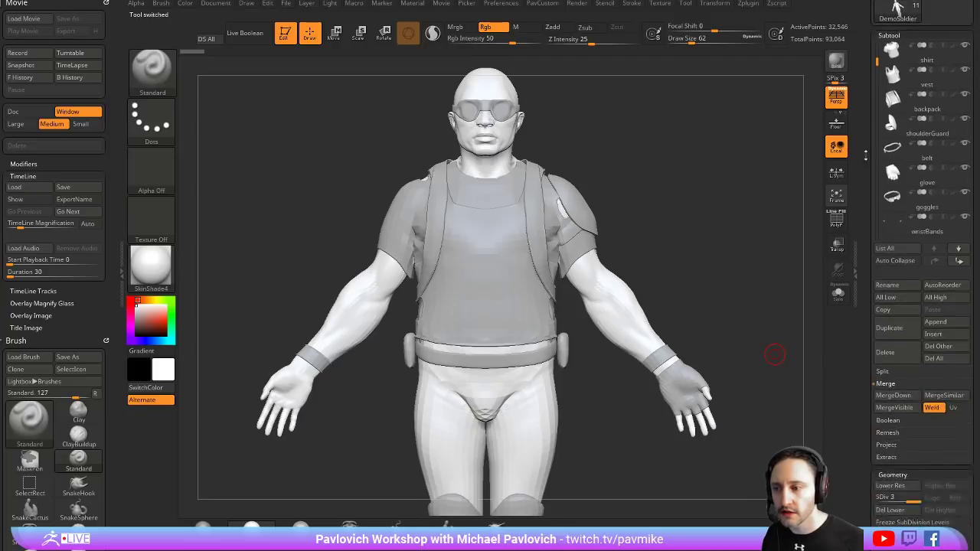
scroll(889, 230, "down", 5)
key("shift")
left_click(888, 101)
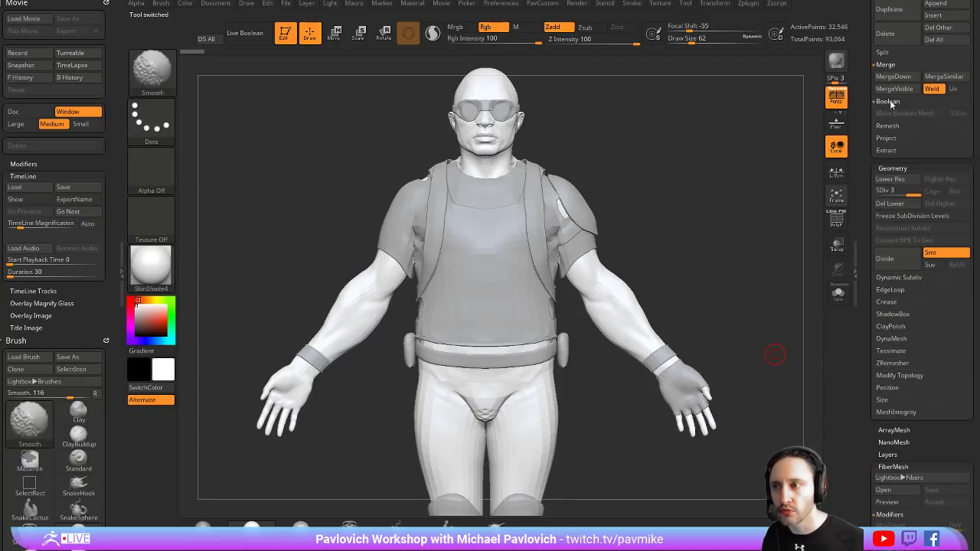
left_click(894, 89)
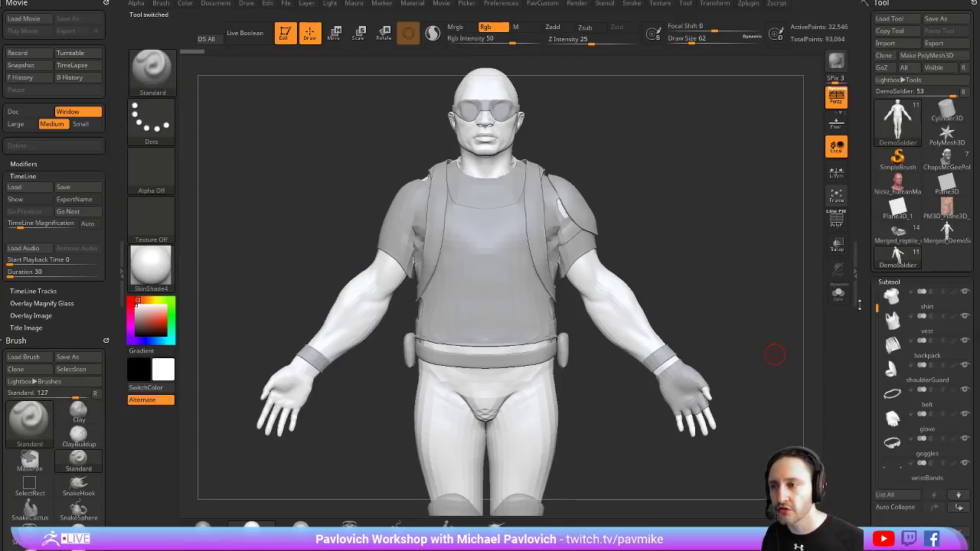
left_click(946, 231)
left_click_drag(651, 212, 679, 197)
Step: Inspect the merged mesh's polygroups with PolyFrame, temporarily hiding its front portion
key("shift+f")
left_click_drag(385, 105, 470, 470, "ctrl+shift")
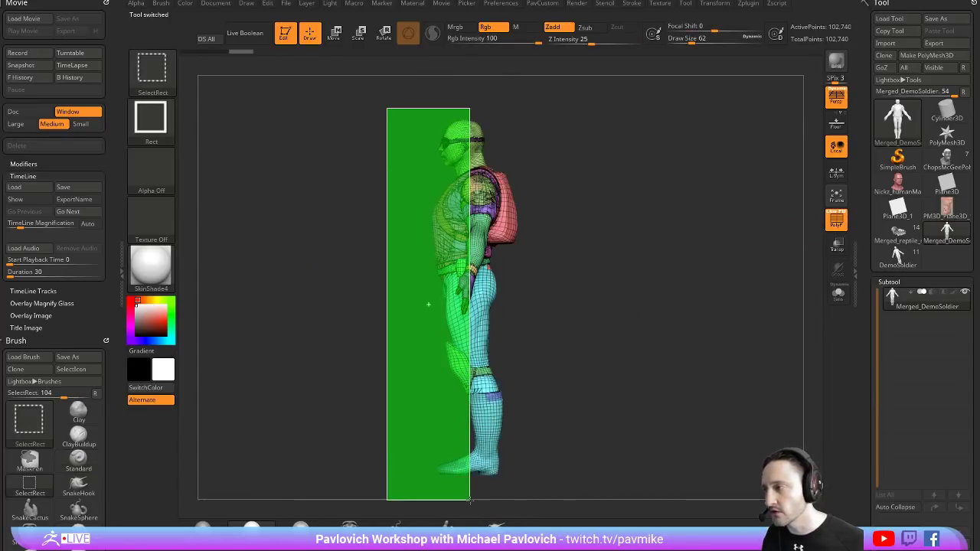
left_click_drag(490, 353, 578, 354)
left_click(646, 192, "ctrl+shift")
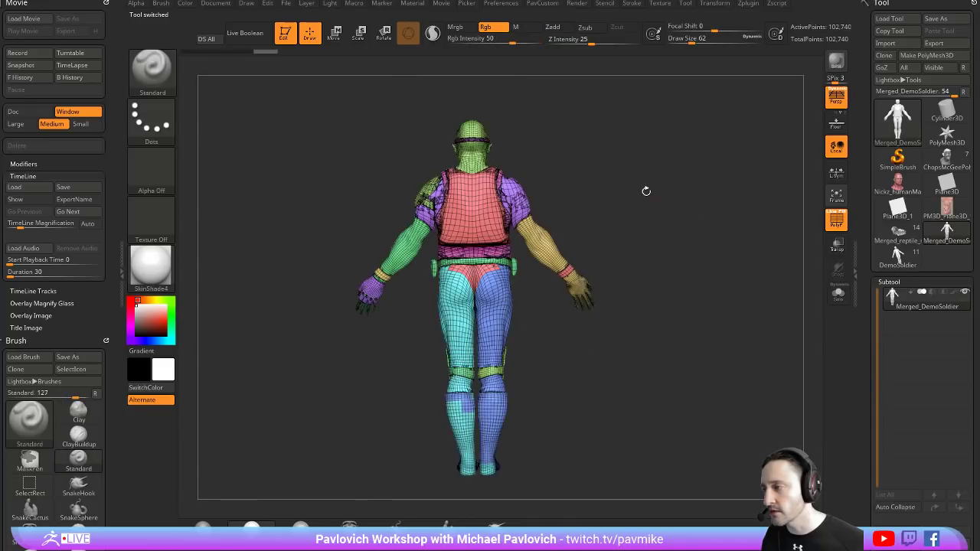
mouse_move(645, 193)
left_mouse_down("alt")
mouse_move(671, 185)
mouse_move(741, 320)
mouse_move(597, 277)
mouse_move(605, 229)
left_mouse_up("alt")
key("shift")
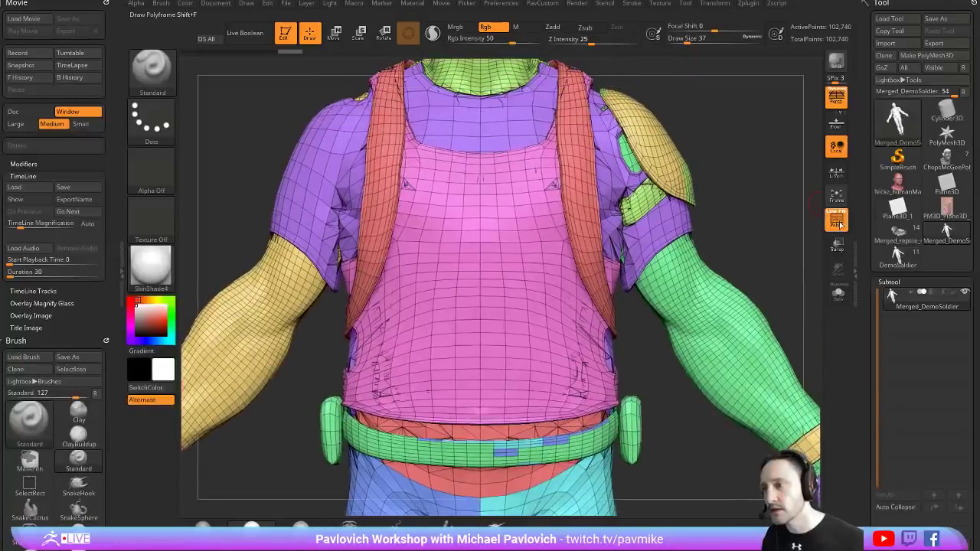
left_click(836, 220)
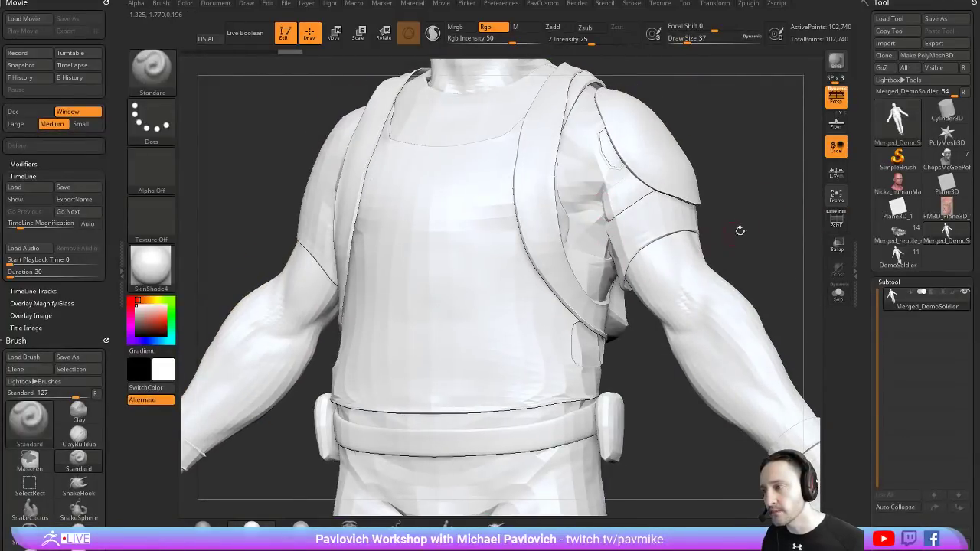
left_click_drag(742, 227, 627, 239)
left_click_drag(670, 291, 707, 263)
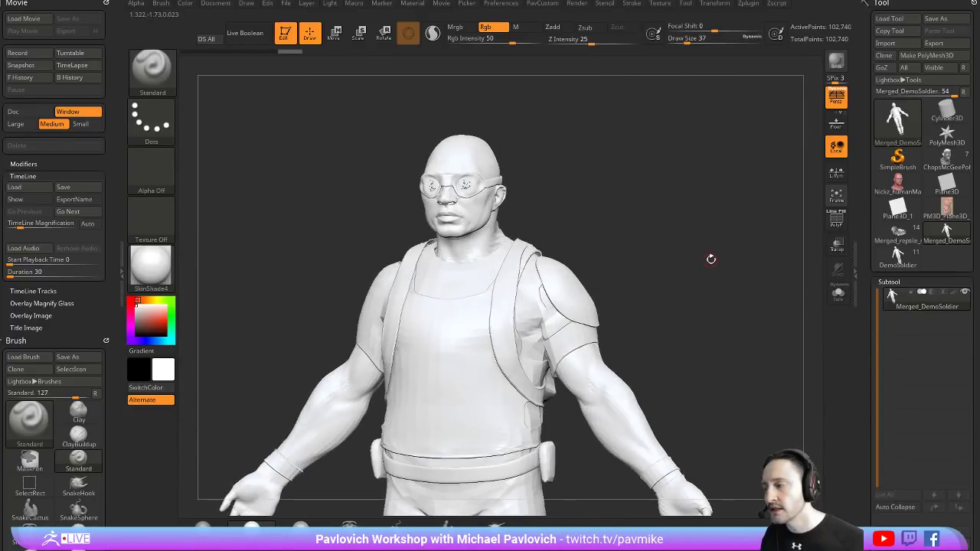
scroll(867, 342, "down", 3)
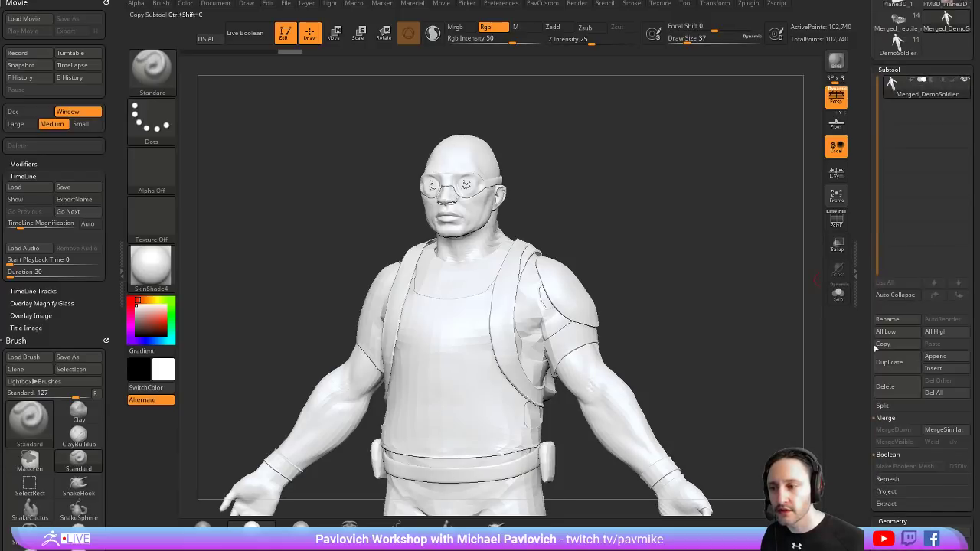
Step: Delete all soldier subtools, select Merged_reptile, enable Live Boolean and run Make Boolean Mesh
left_click(939, 393)
left_click(880, 419)
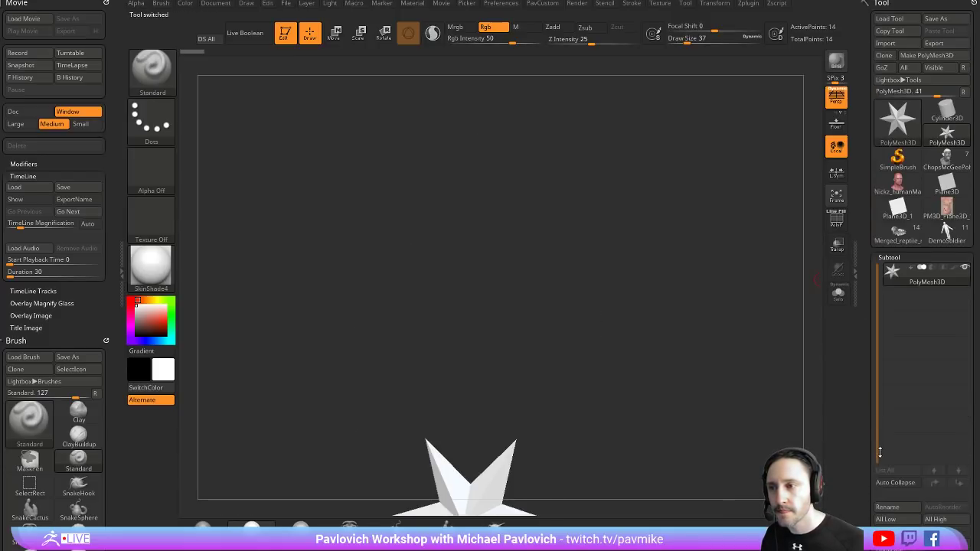
left_click(897, 231)
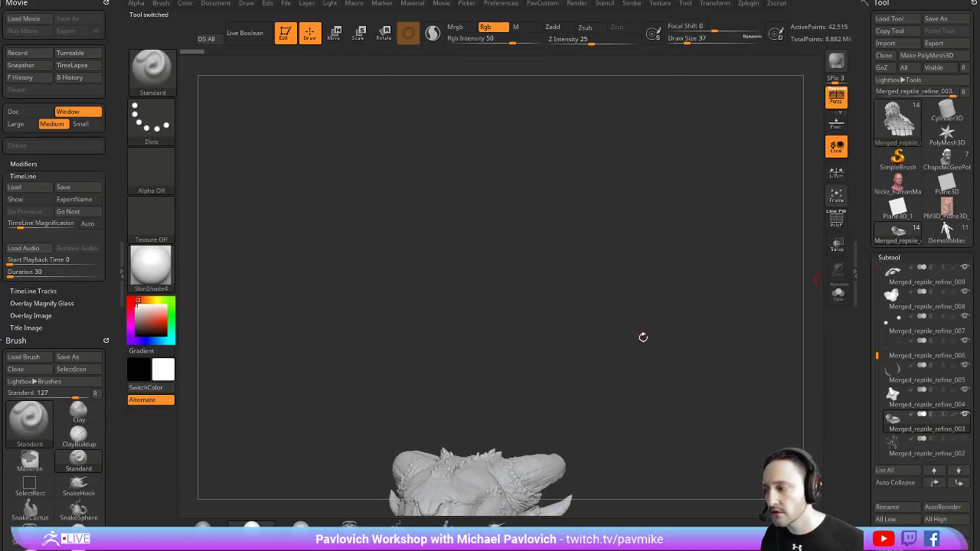
left_click_drag(643, 336, 722, 216)
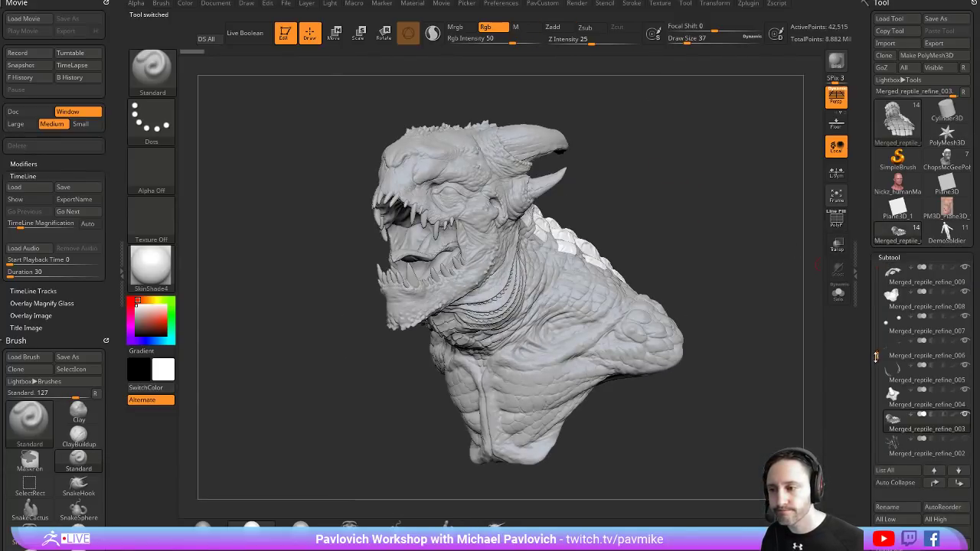
left_click_drag(878, 356, 868, 243)
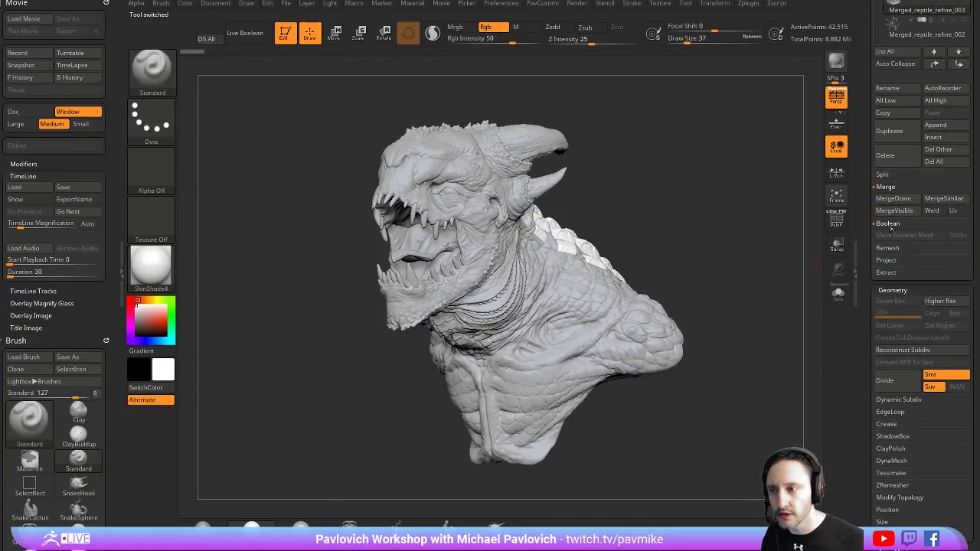
left_click(245, 33)
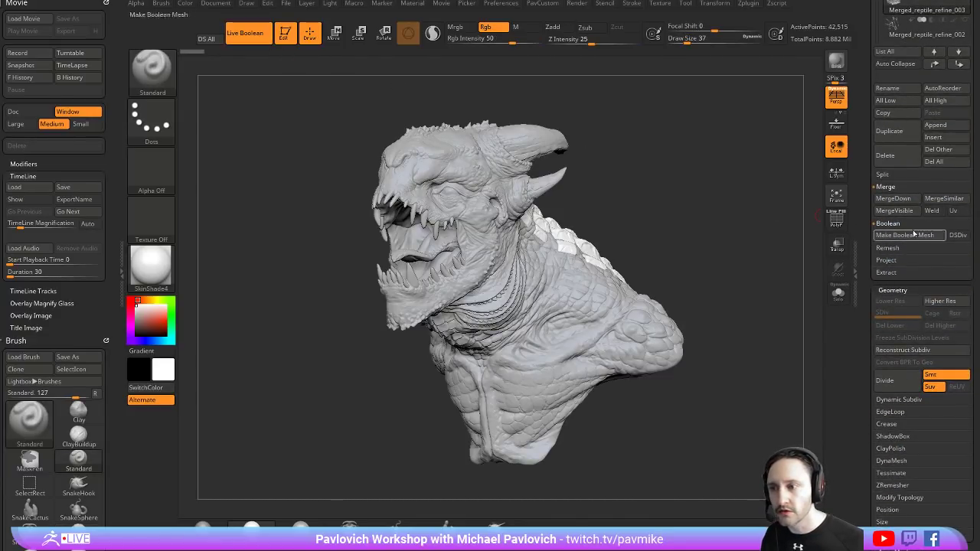
left_click(911, 236)
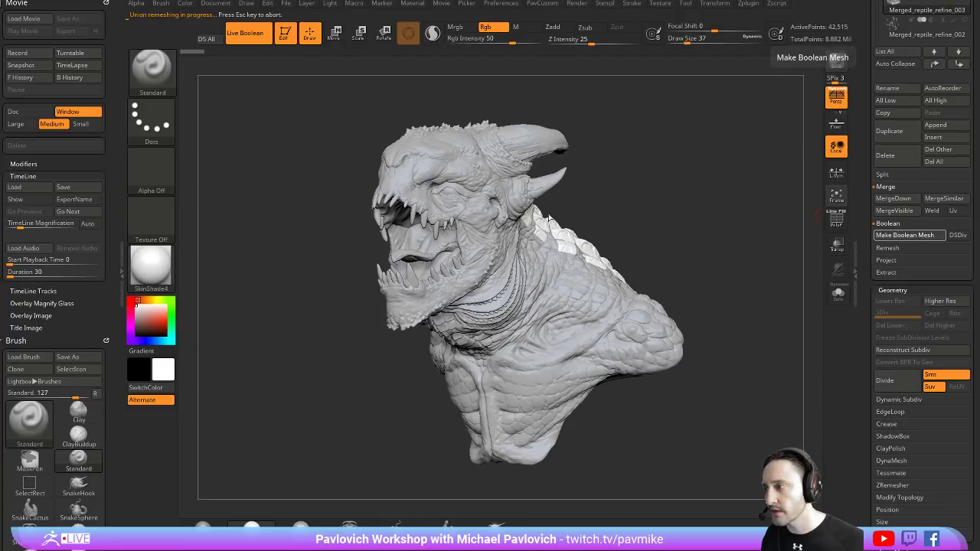
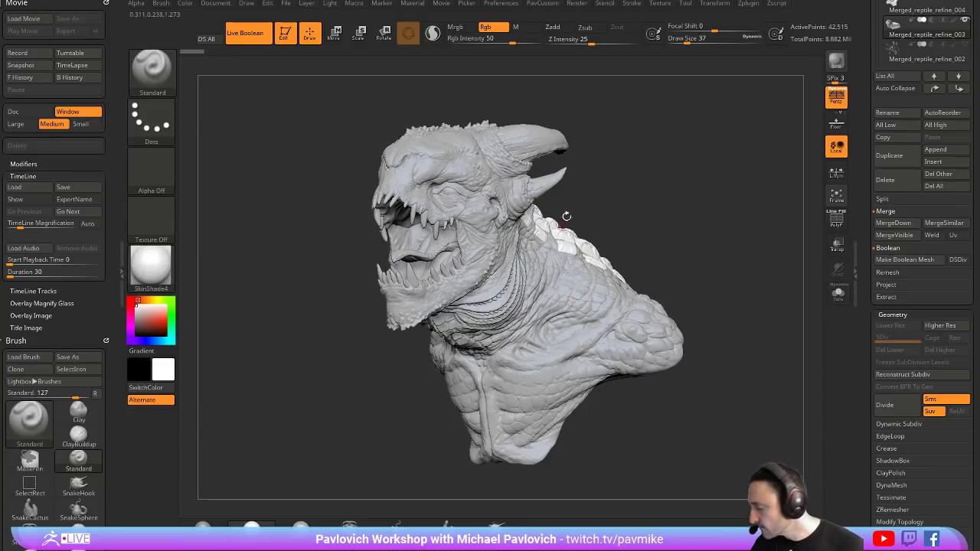
Step: Rotate to the back plates and switch to the merged UMesh_Reptile_Creature mesh
left_click_drag(682, 201, 723, 203)
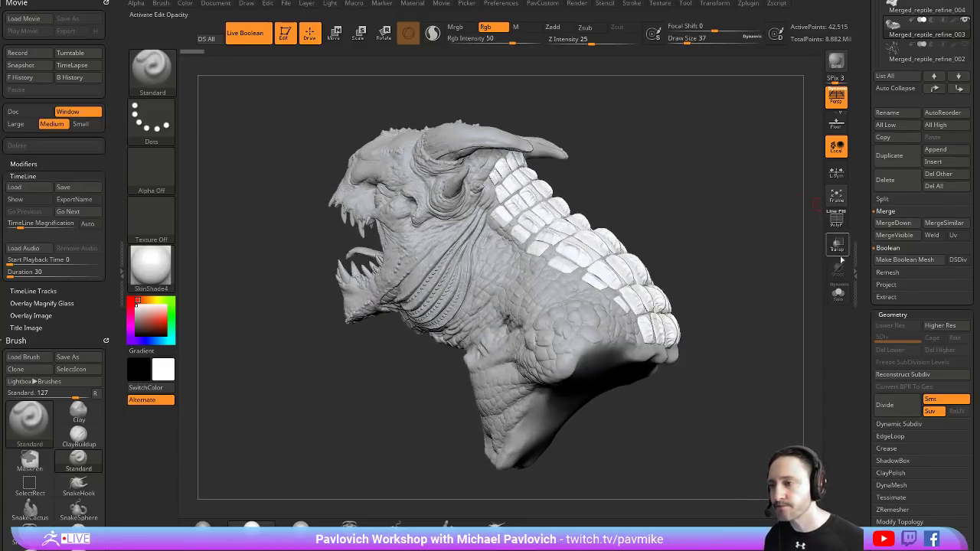
left_click_drag(739, 245, 766, 253)
scroll(864, 329, "up", 10)
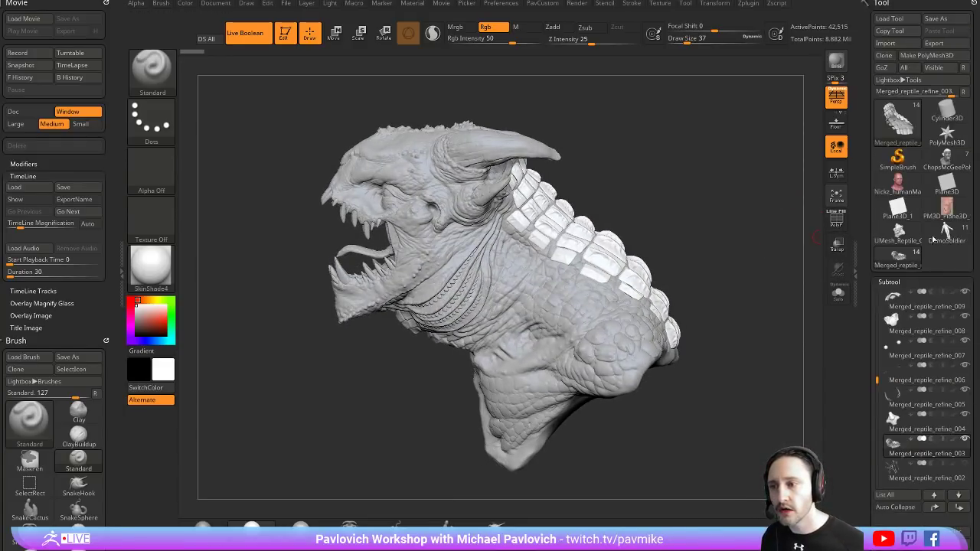
left_click(898, 232)
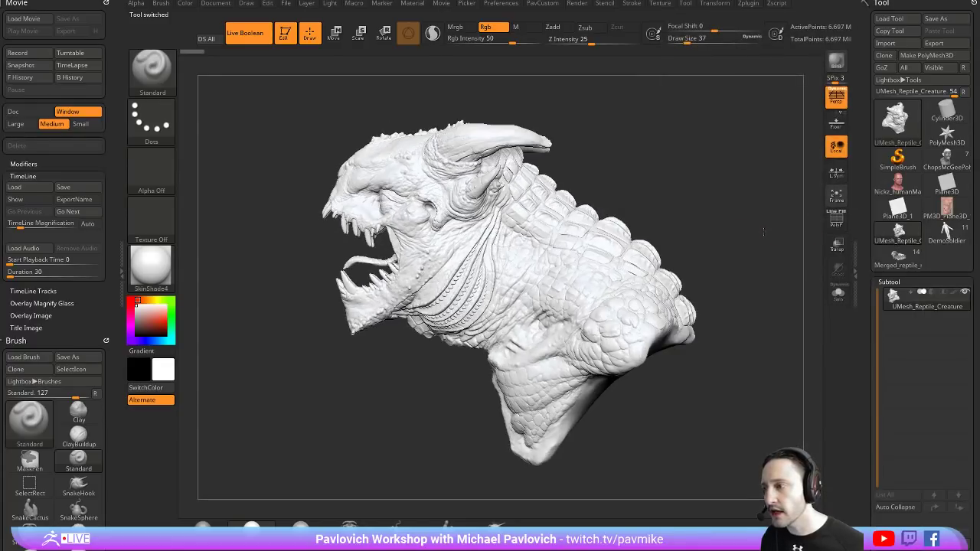
Step: With the SelectLasso brush, hide part of the creature, then unhide all parts
key("ctrl+shift")
left_click(151, 69, "ctrl+shift")
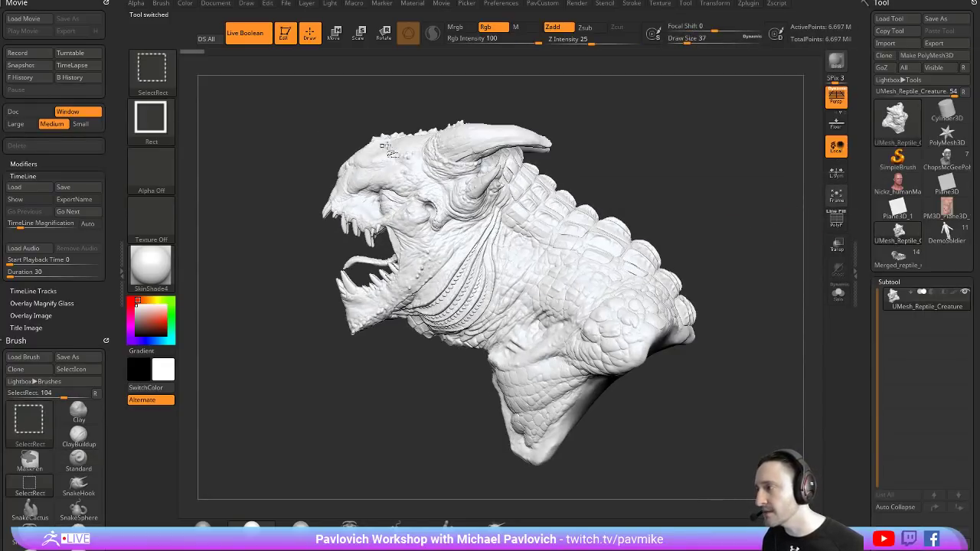
left_click(164, 77, "ctrl+shift")
left_click(408, 126)
mouse_move(367, 86)
left_mouse_down("ctrl+shift")
mouse_move(582, 368)
mouse_move(673, 172)
mouse_move(733, 218)
left_mouse_up("ctrl+shift")
left_click(744, 191, "ctrl+shift")
mouse_move(746, 175)
left_mouse_down()
mouse_move(662, 210)
mouse_move(657, 262)
left_mouse_up()
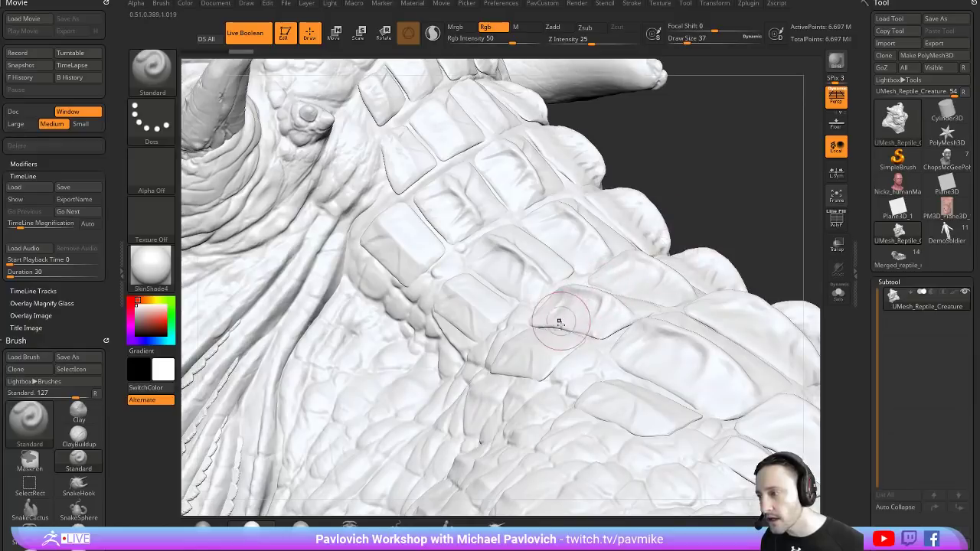
mouse_move(735, 184)
left_mouse_down()
mouse_move(761, 212)
mouse_move(673, 171)
left_mouse_up()
Step: Inflate the creature's back scales with the Inflat brush and reframe the whole bust
key("b")
key("i")
key("n")
left_click_drag(543, 311, 516, 311)
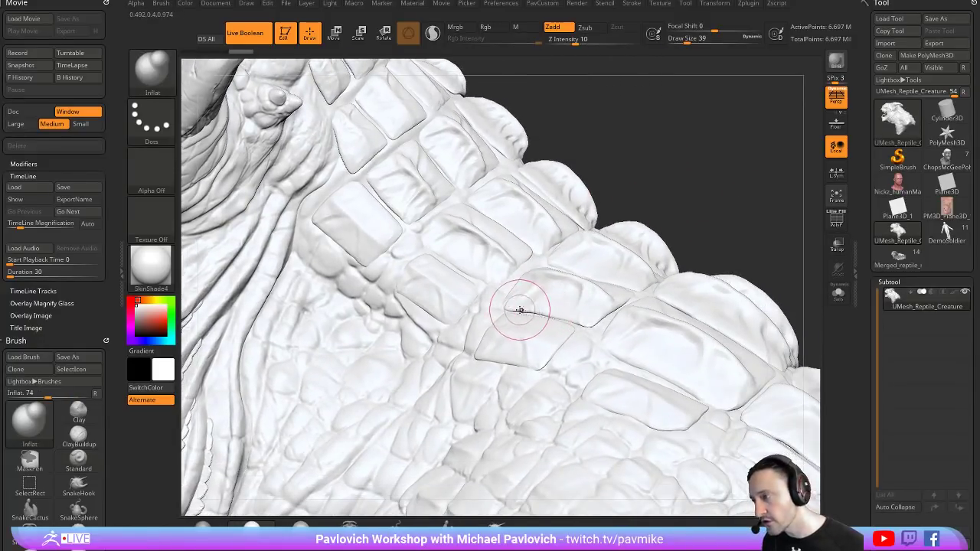
left_click_drag(616, 288, 655, 252)
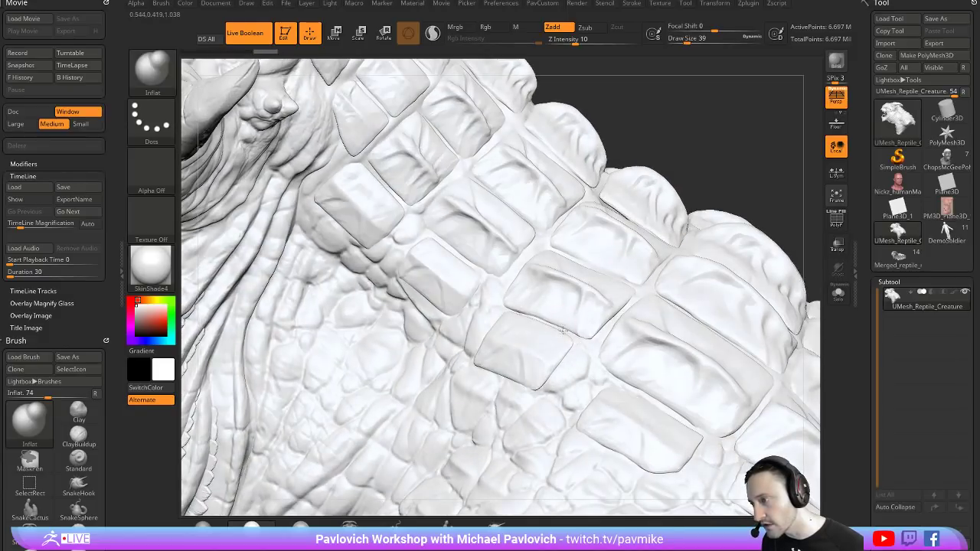
left_click_drag(689, 170, 472, 182)
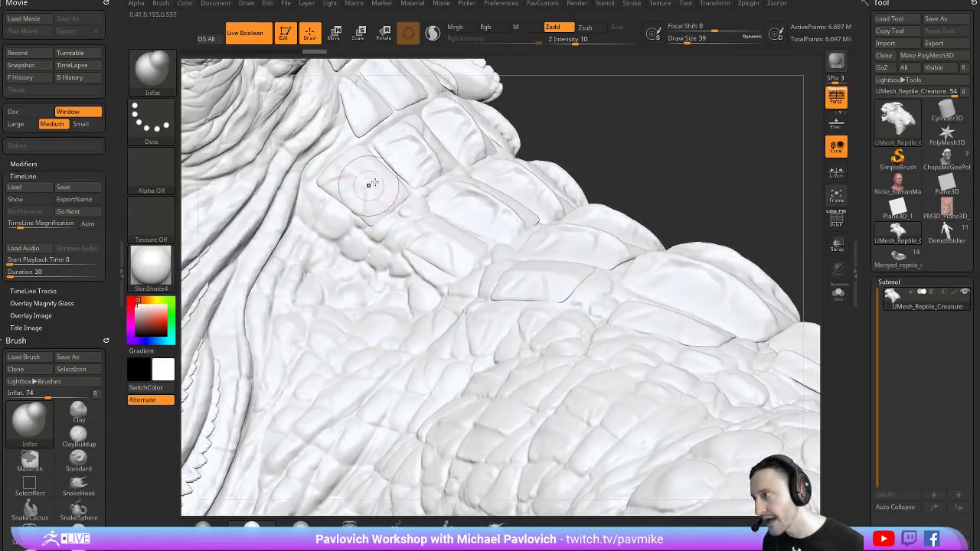
mouse_move(612, 176)
left_mouse_down()
mouse_move(630, 146)
mouse_move(647, 164)
mouse_move(677, 150)
mouse_move(726, 191)
left_mouse_up()
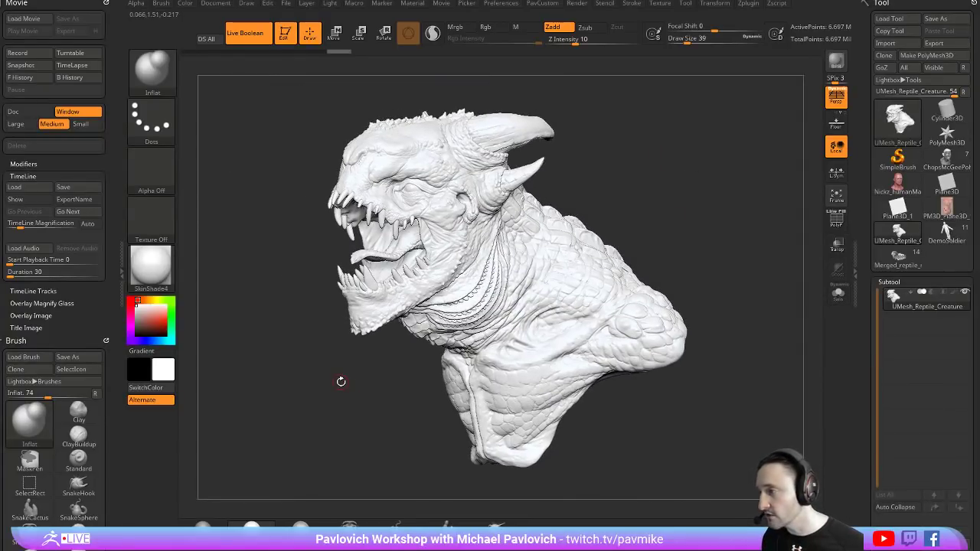
left_click_drag(742, 190, 705, 217)
Step: DynaMesh the reptile creature from the PavCustom popup, down to about 2.3 million points
key("space")
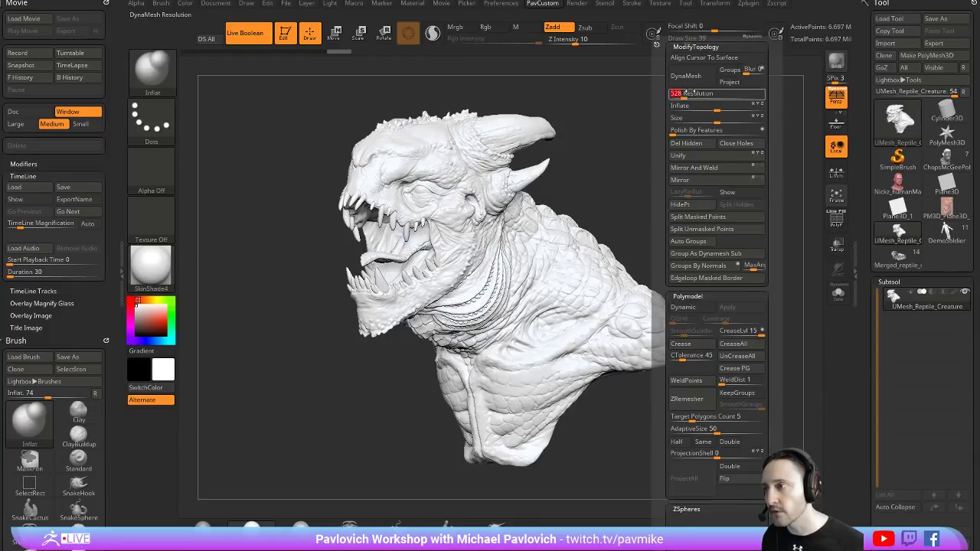
left_click(685, 75)
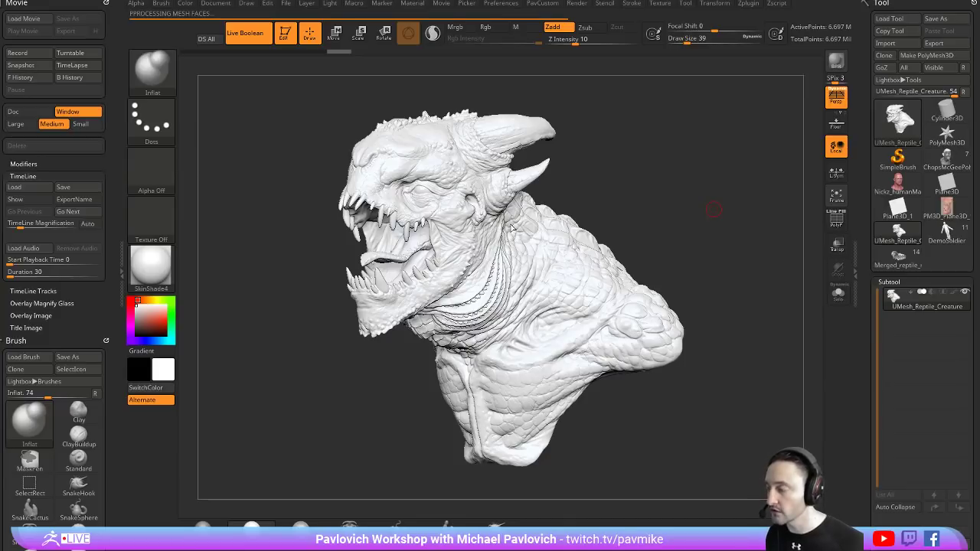
mouse_move(569, 194)
left_mouse_down()
mouse_move(669, 186)
mouse_move(756, 139)
mouse_move(694, 174)
mouse_move(645, 219)
mouse_move(703, 159)
mouse_move(738, 256)
left_mouse_up()
left_click(715, 3)
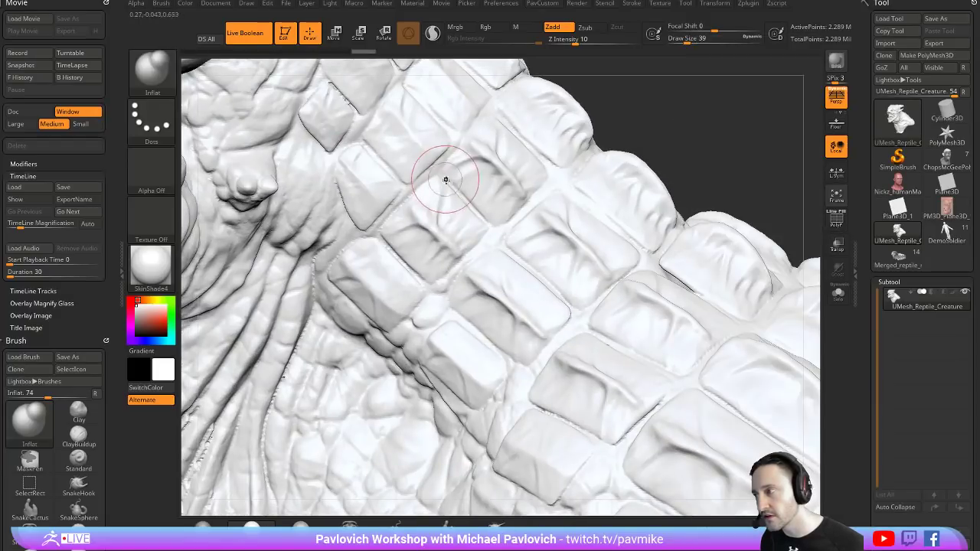
left_click(542, 3)
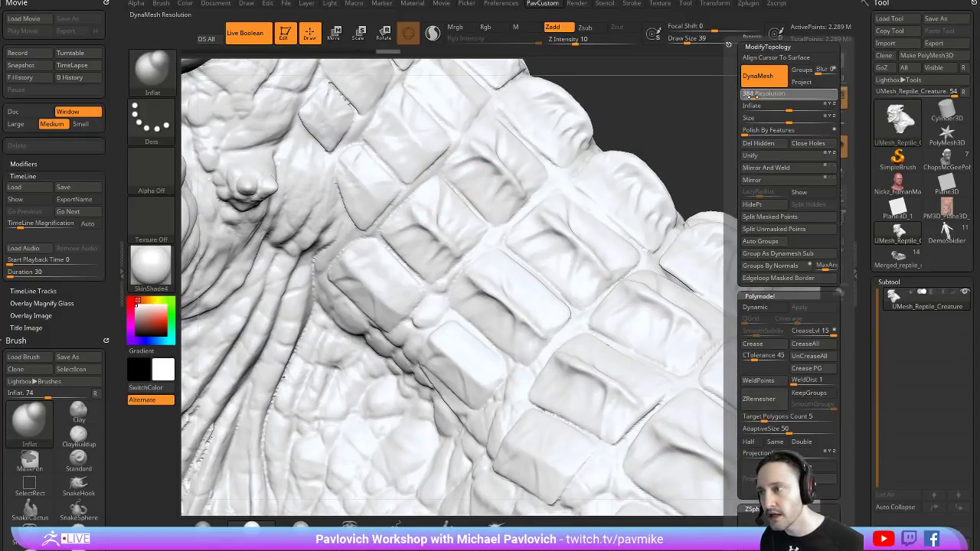
Step: Step the creature down one subdivision level and back up again
key("ctrl")
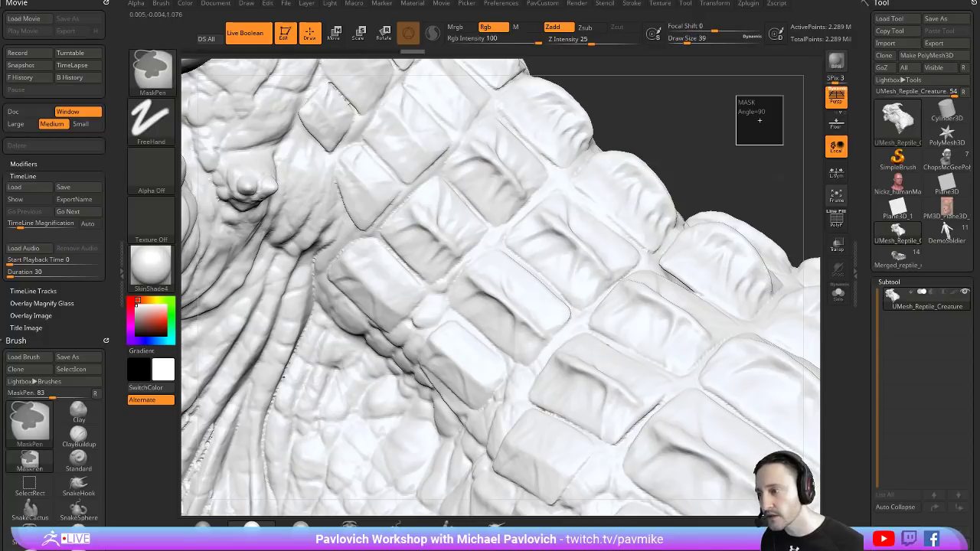
key("shift+d")
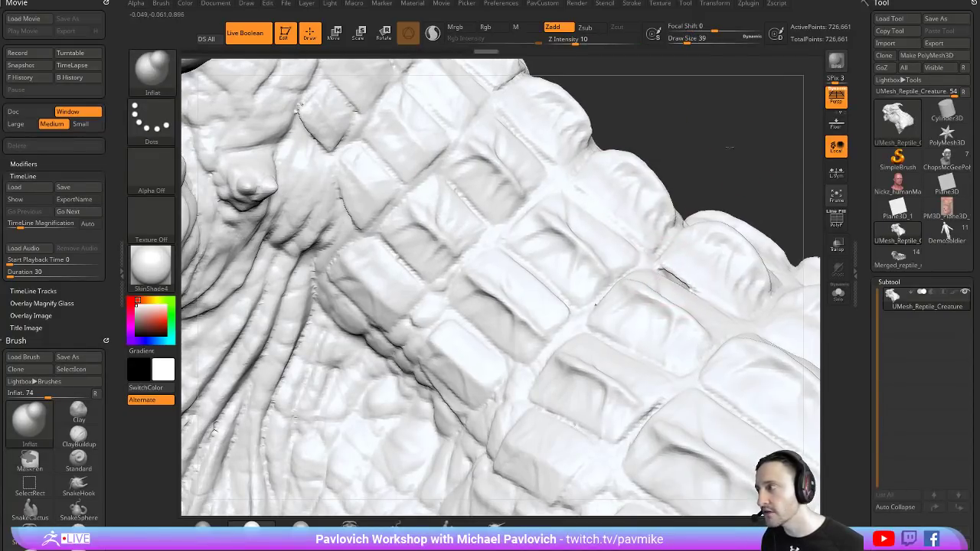
left_click_drag(712, 169, 448, 203)
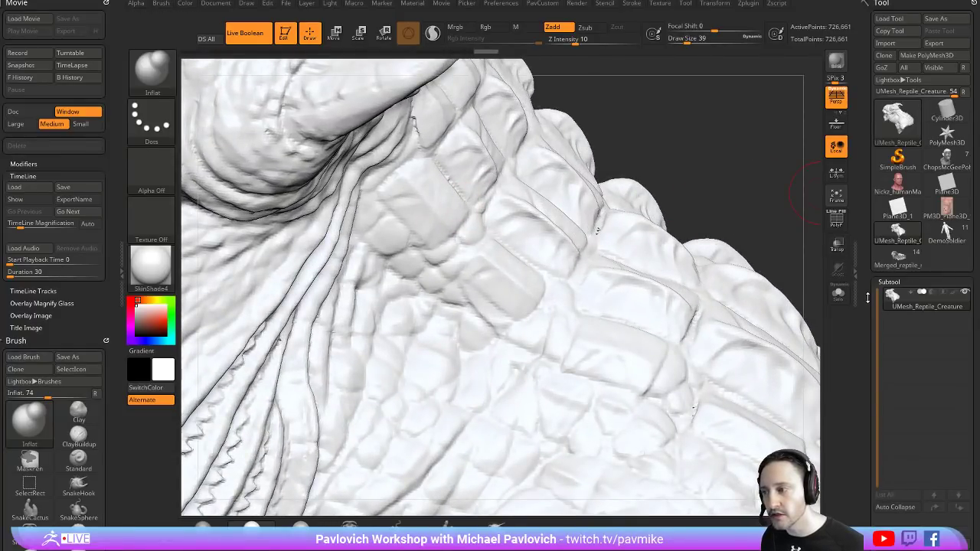
key("d")
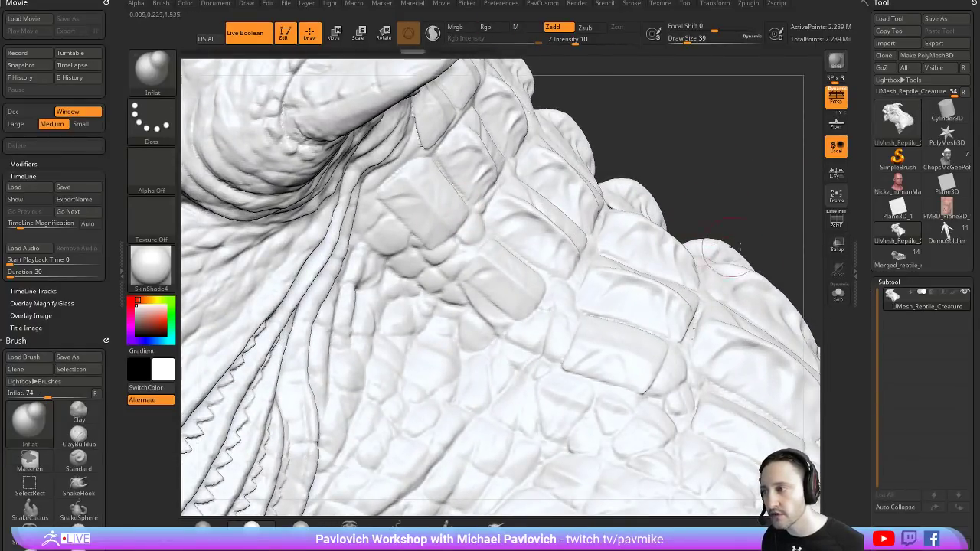
left_click(888, 281)
Step: Duplicate the creature as UMesh_Reptile_Creature1 and cover it with a mottled mask
left_click(889, 346)
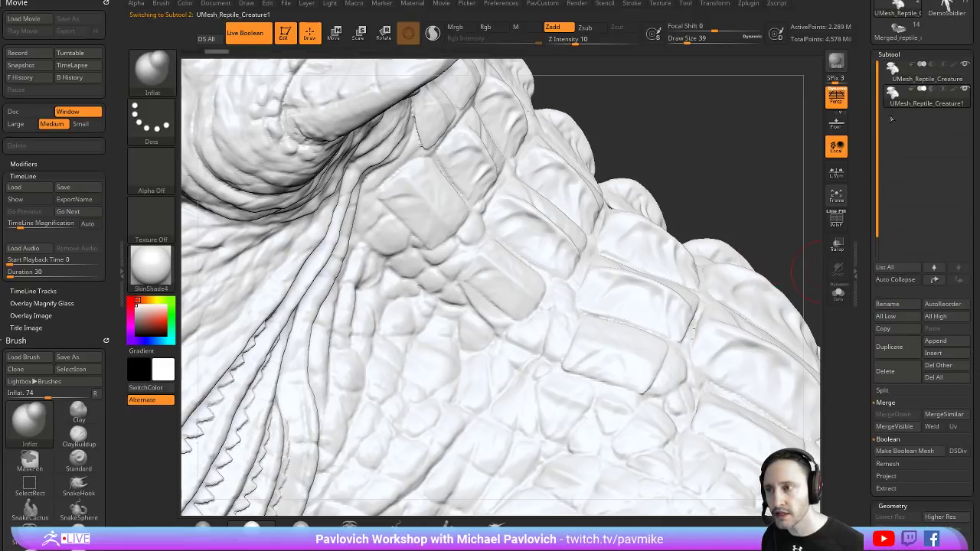
key("space")
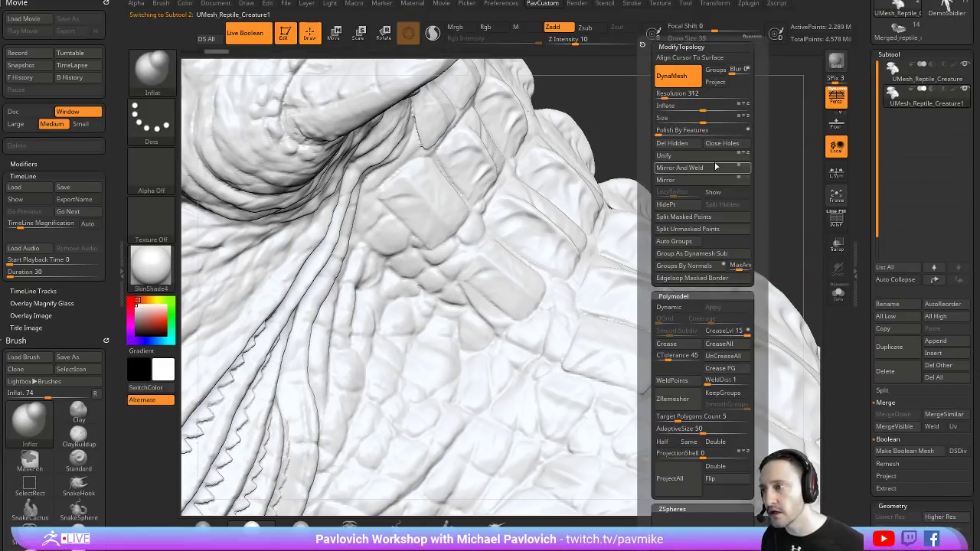
key("ctrl")
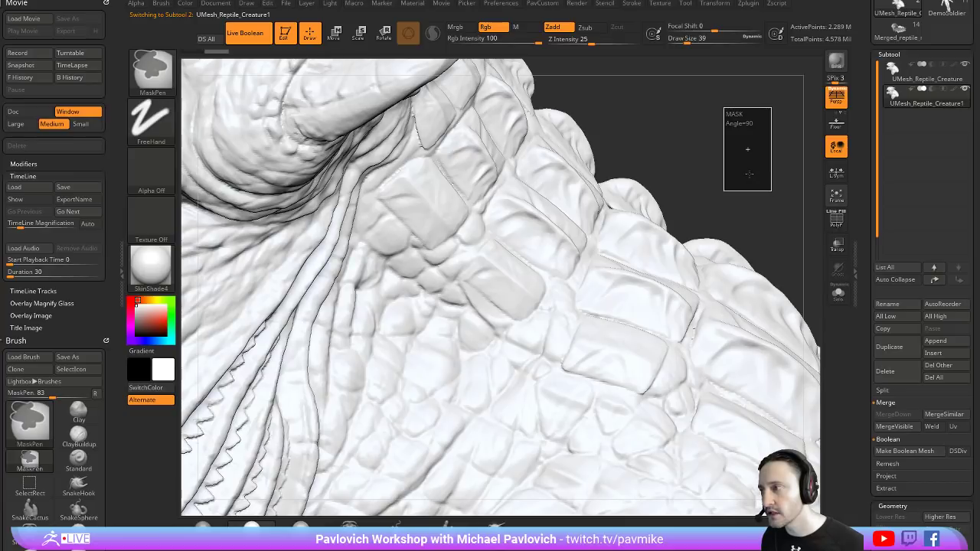
left_click(749, 175, "ctrl")
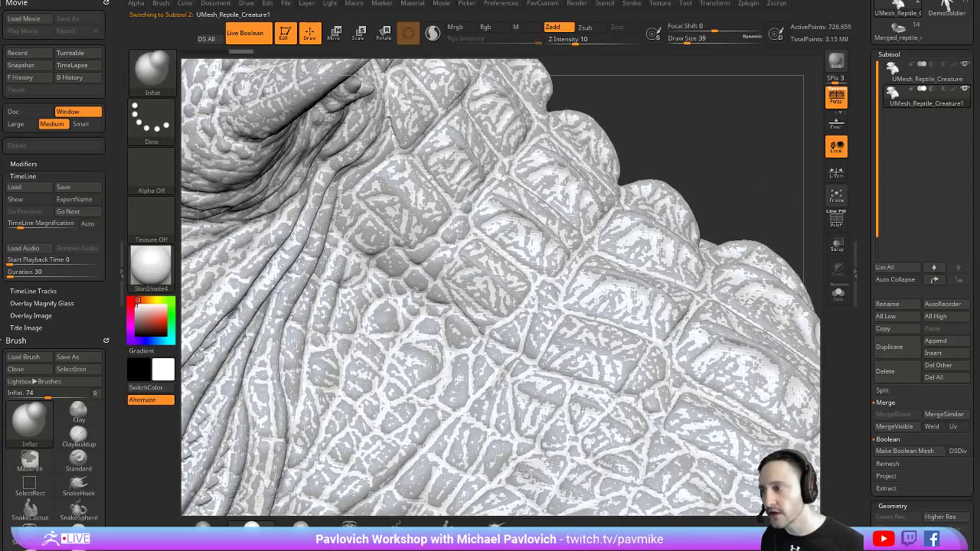
left_click_drag(761, 187, 916, 213)
Step: Select the original reptile subtool and rotate to a side view showing the horn
left_click(926, 77)
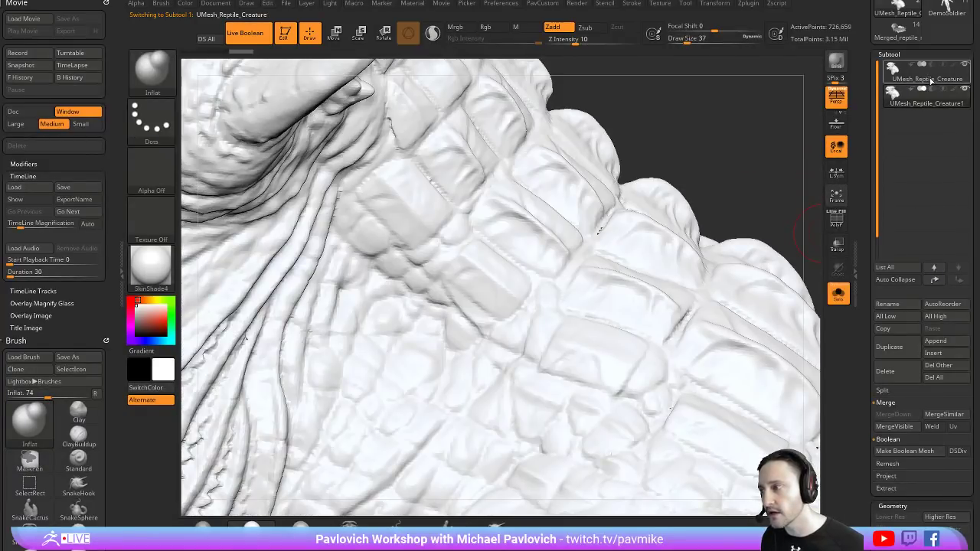
left_click_drag(706, 183, 663, 137)
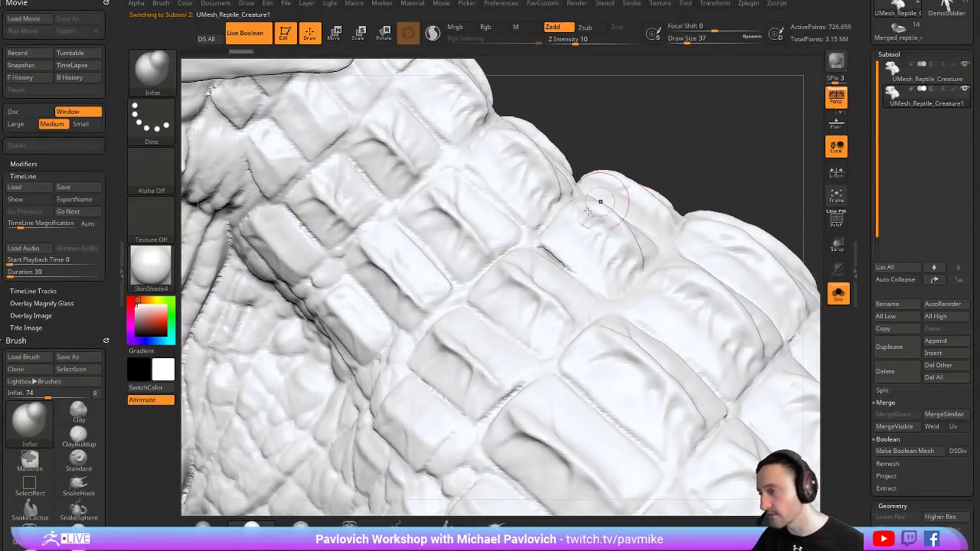
key("ctrl")
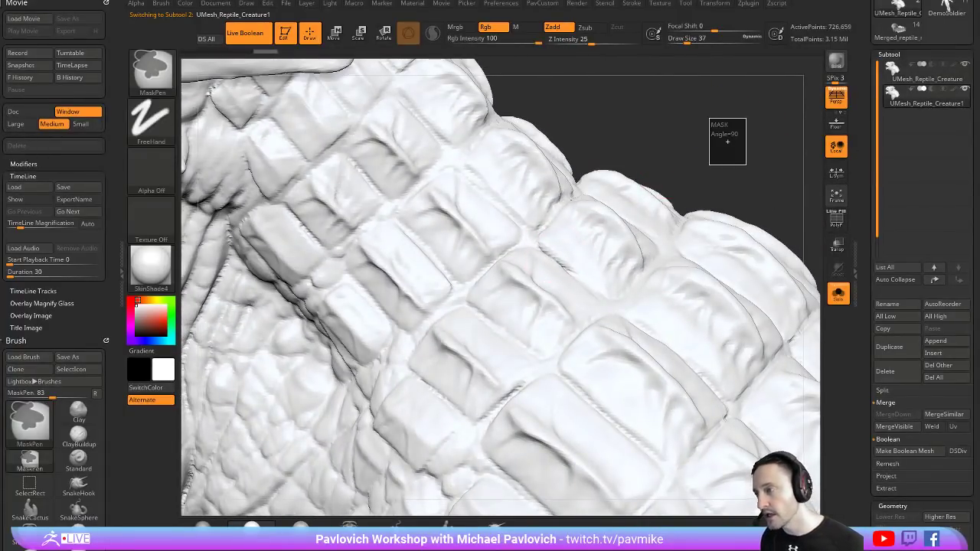
left_click_drag(722, 148, 737, 135)
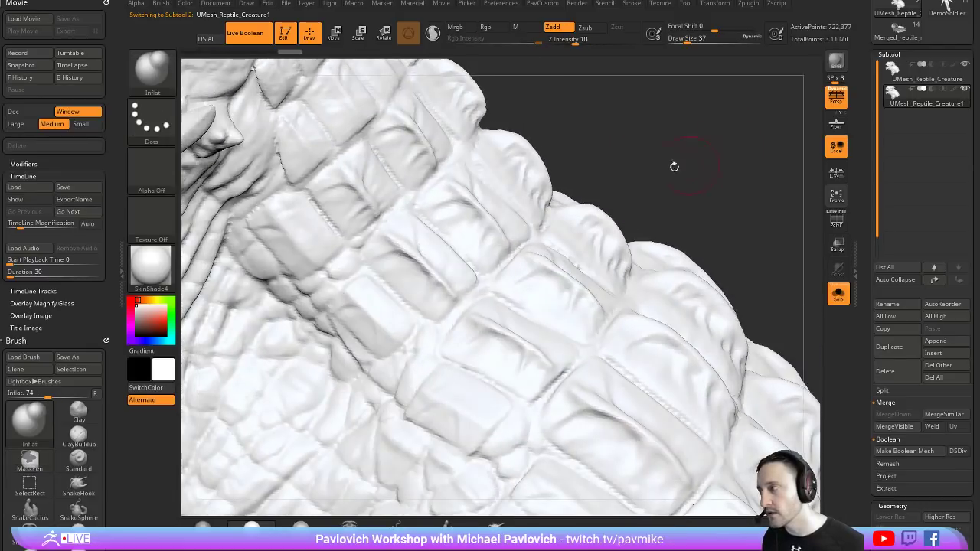
left_click_drag(717, 190, 333, 120)
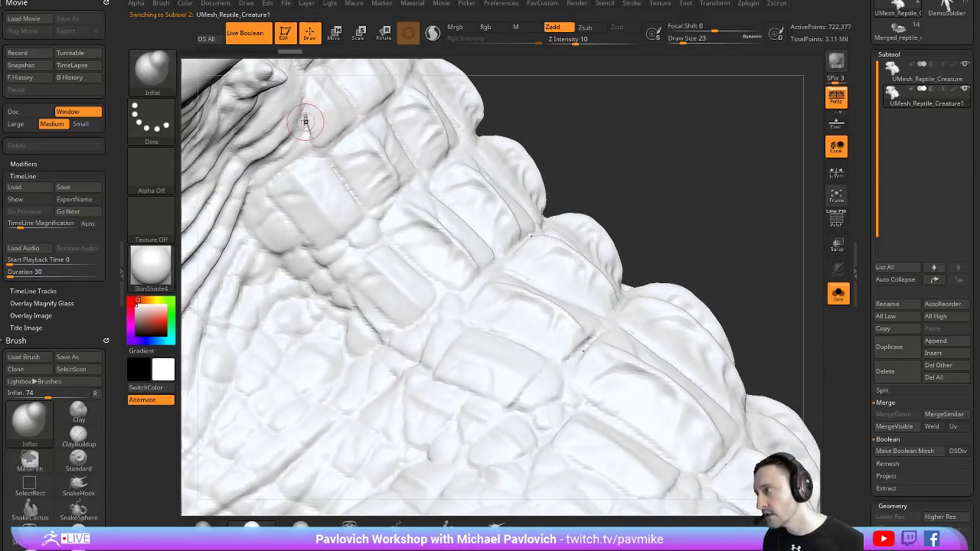
mouse_move(521, 149)
left_mouse_down()
mouse_move(728, 196)
mouse_move(716, 161)
mouse_move(733, 103)
mouse_move(734, 127)
mouse_move(704, 124)
mouse_move(705, 181)
left_mouse_up()
key("ctrl")
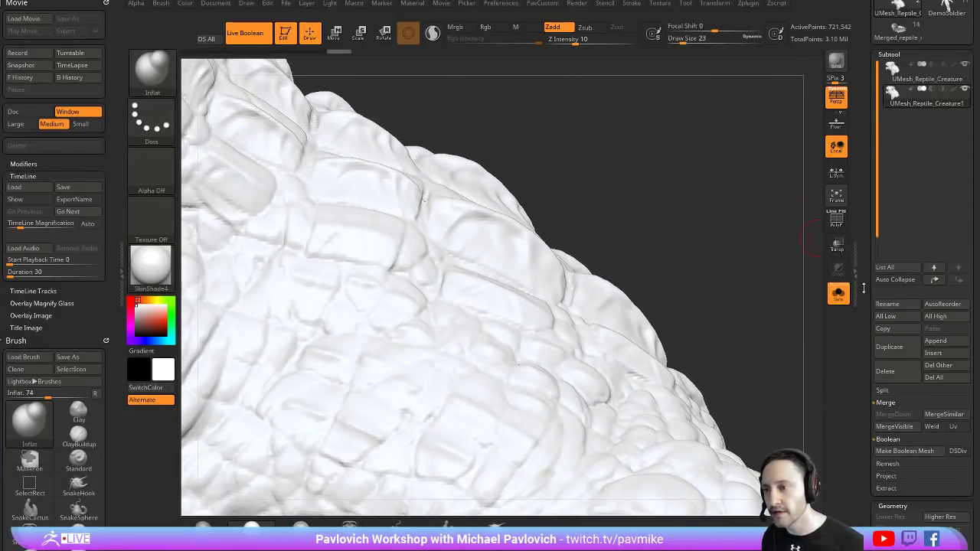
Step: Subdivide the creature mesh to level 2 with Geometry > Divide
scroll(863, 288, "down", 5)
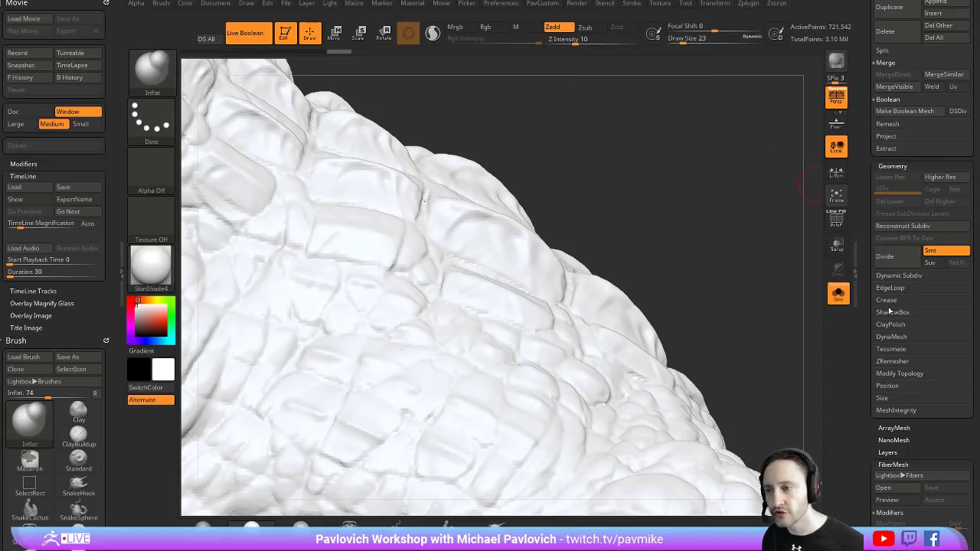
scroll(889, 310, "down", 2)
key("shift")
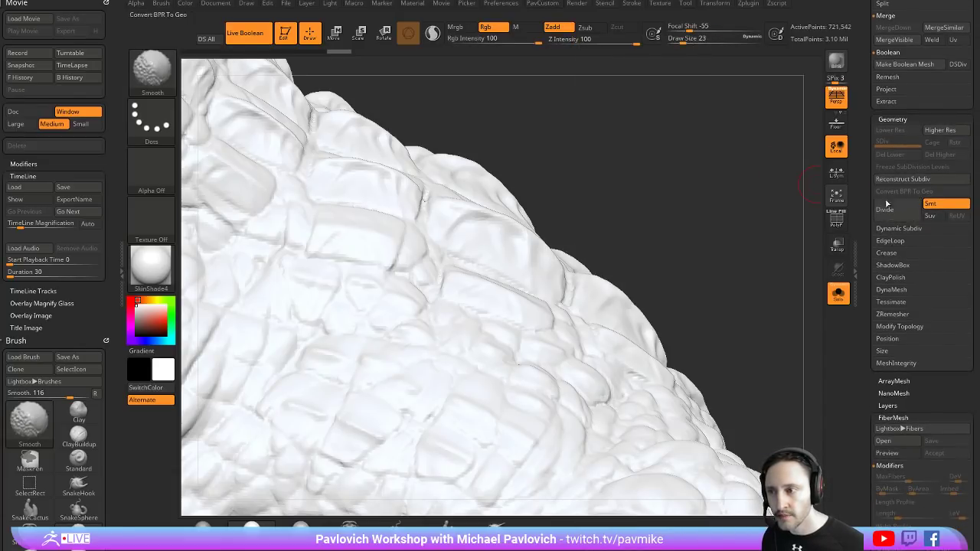
left_click(888, 208)
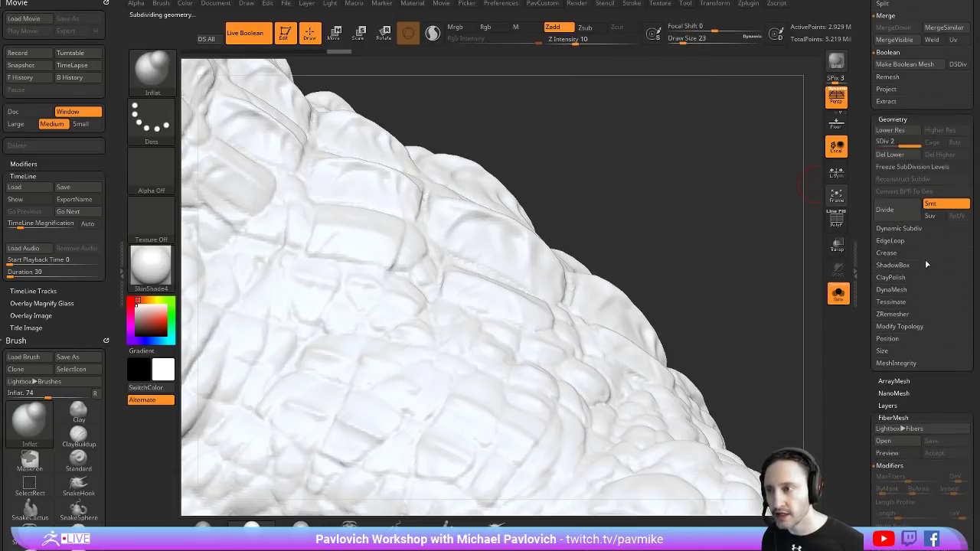
Step: Project the other subtool's detail onto the mesh with Subtool > Project > ProjectAll
scroll(858, 189, "up", 5)
scroll(858, 189, "up", 1)
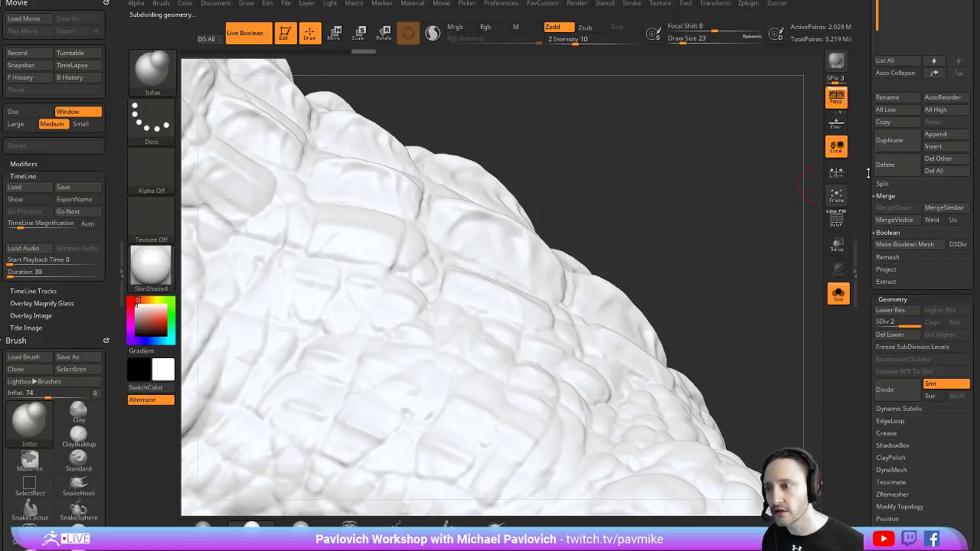
key("shift")
left_click(885, 271)
left_click(889, 295)
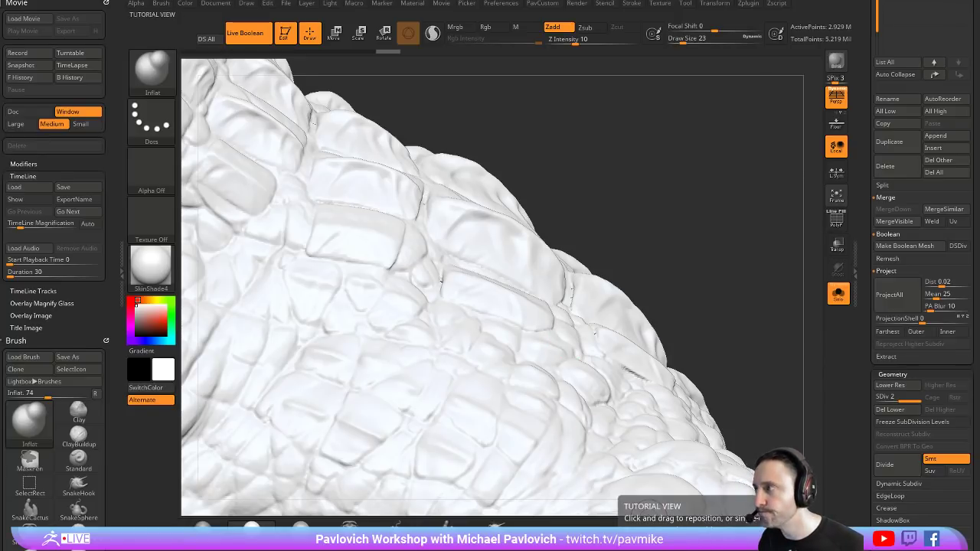
left_click_drag(629, 111, 787, 294)
scroll(922, 307, "up", 10)
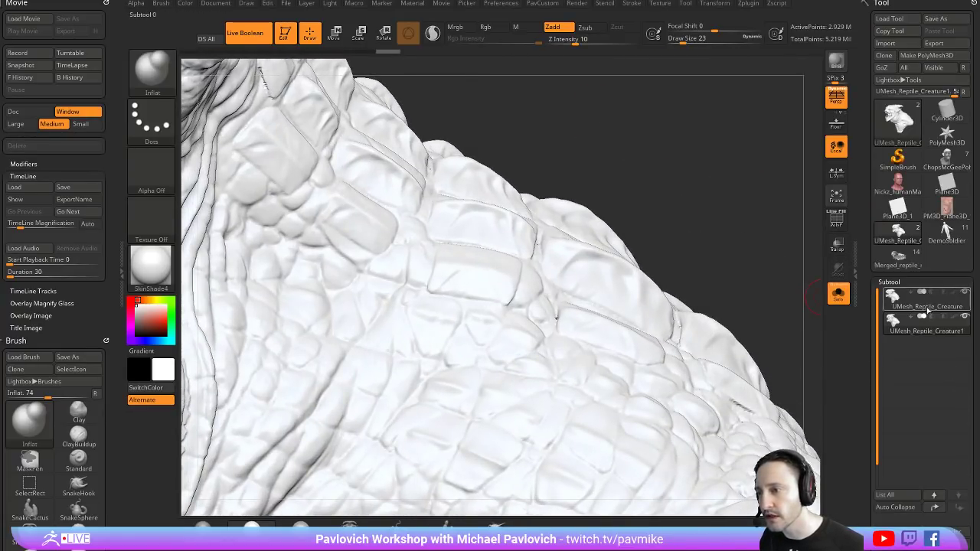
Step: Select UMesh_Reptile_Creature1, hide its neck piece, then unhide all parts
left_click(929, 310)
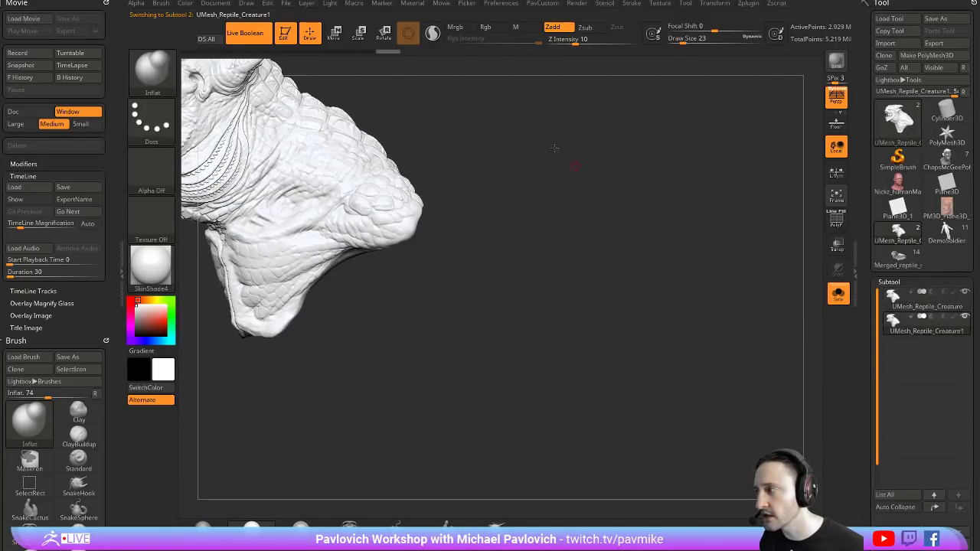
left_click(554, 147, "ctrl+shift")
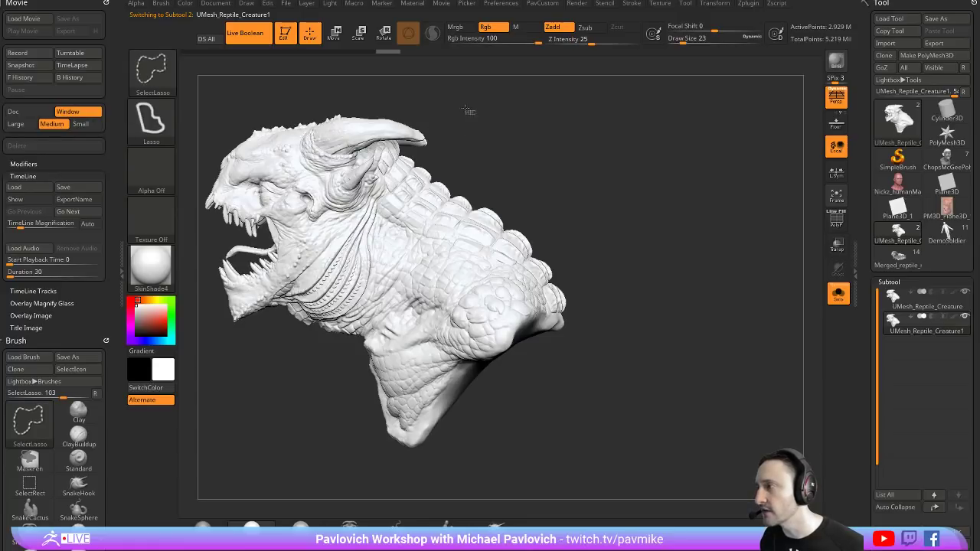
mouse_move(467, 111)
left_mouse_down("ctrl+shift")
mouse_move(467, 339)
mouse_move(677, 455)
mouse_move(649, 221)
mouse_move(674, 219)
mouse_move(663, 227)
mouse_move(662, 262)
mouse_move(312, 204)
mouse_move(612, 204)
mouse_move(605, 232)
left_mouse_up("ctrl+shift")
left_click(613, 252, "ctrl+shift")
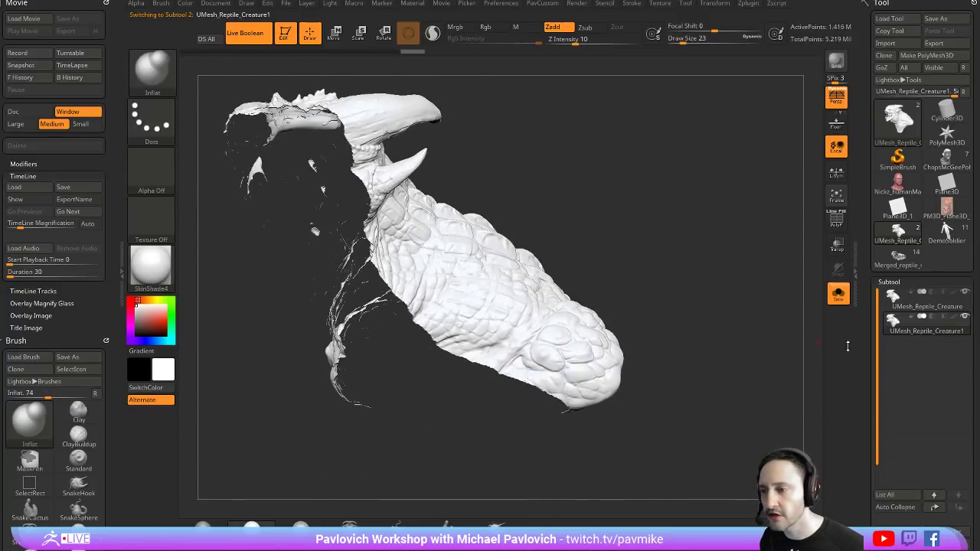
scroll(863, 301, "down", 3)
left_click(627, 189, "ctrl+shift")
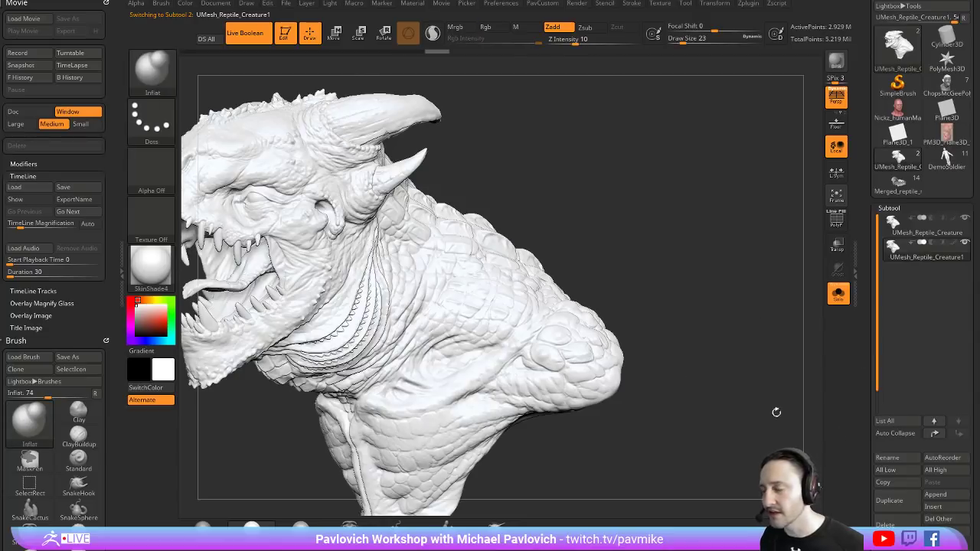
Step: Delete UMesh_Reptile_Creature1 and Mirror And Weld the creature from the front view
scroll(865, 463, "down", 1)
left_click(885, 507)
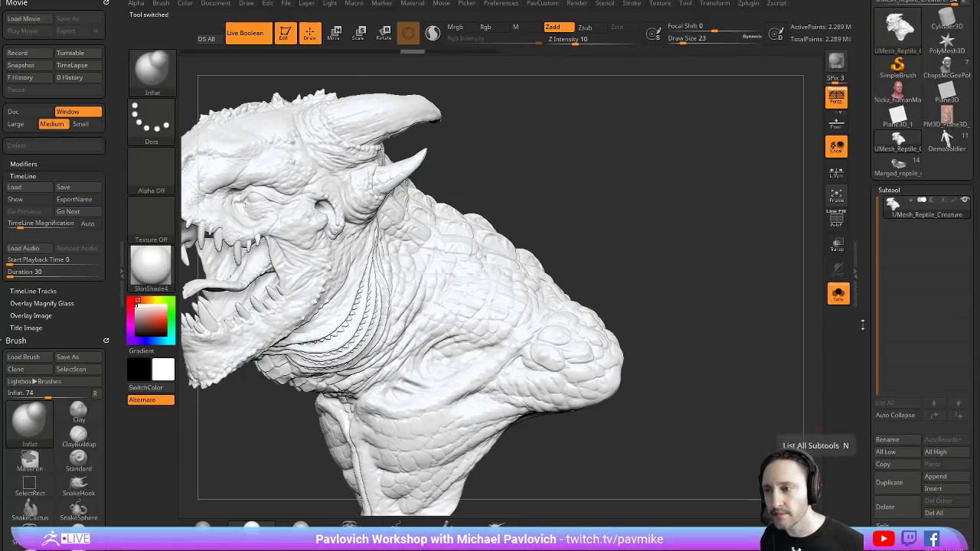
left_click_drag(655, 242, 704, 230)
key("space")
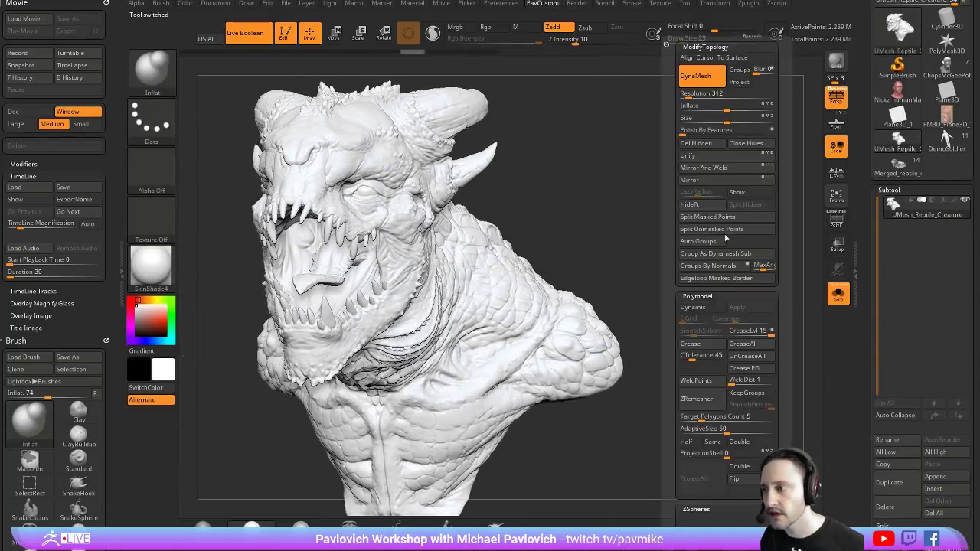
left_click(722, 169)
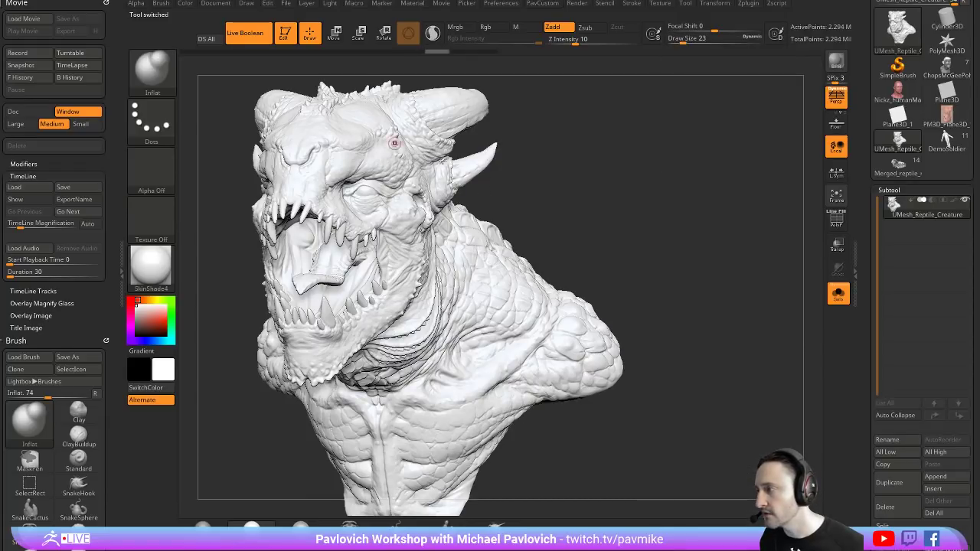
Step: Duplicate the creature subtool, turn Solo off, then delete the duplicate again
left_click(889, 482)
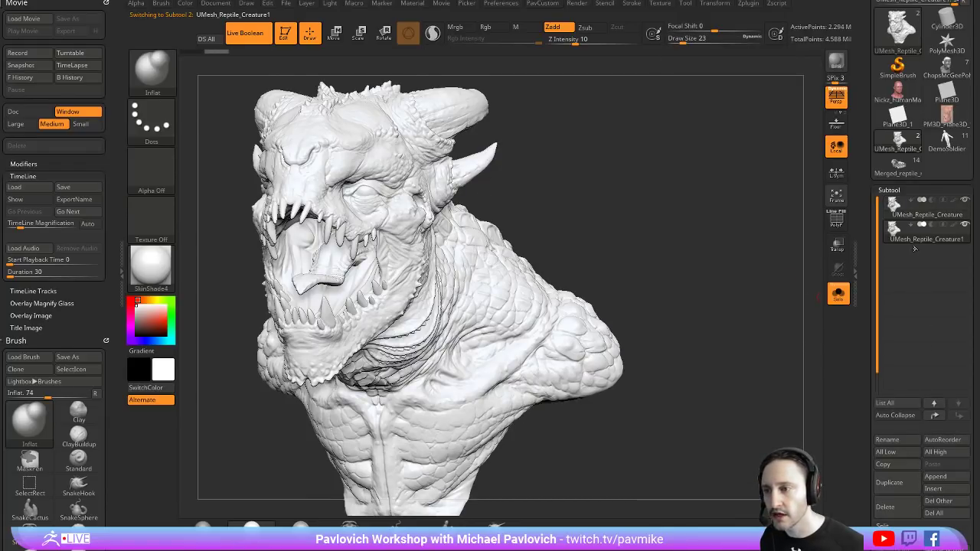
left_click_drag(702, 239, 782, 269)
left_click(845, 298)
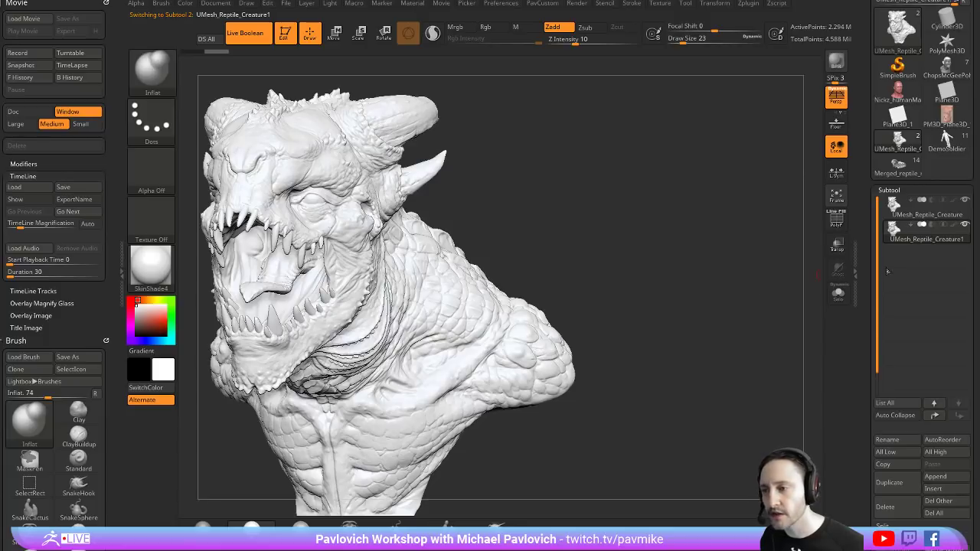
scroll(901, 285, "down", 1)
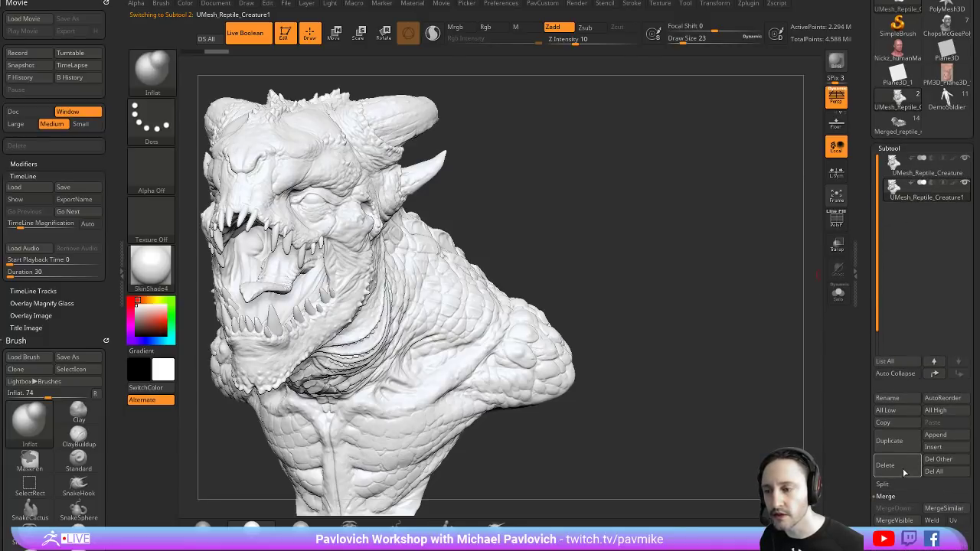
left_click(886, 465)
scroll(864, 230, "down", 6)
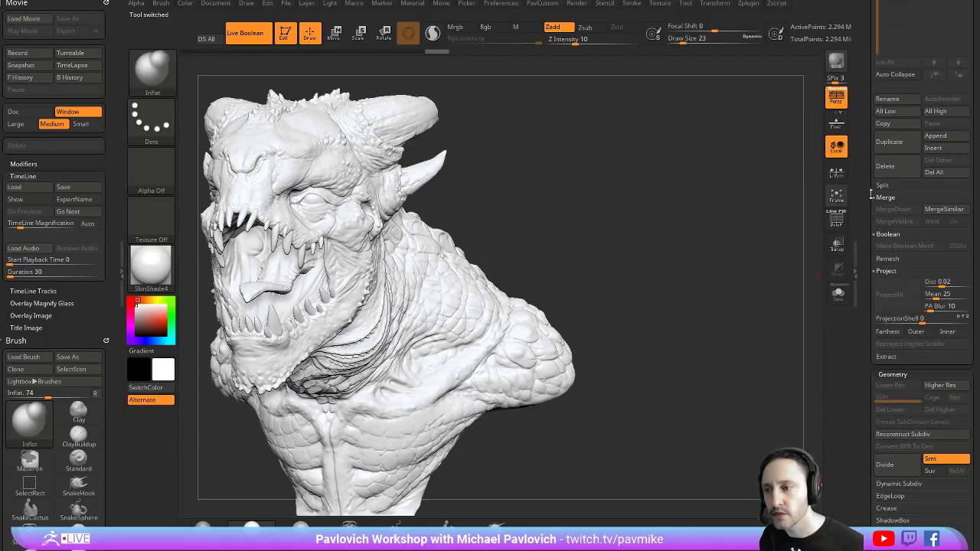
key("shift")
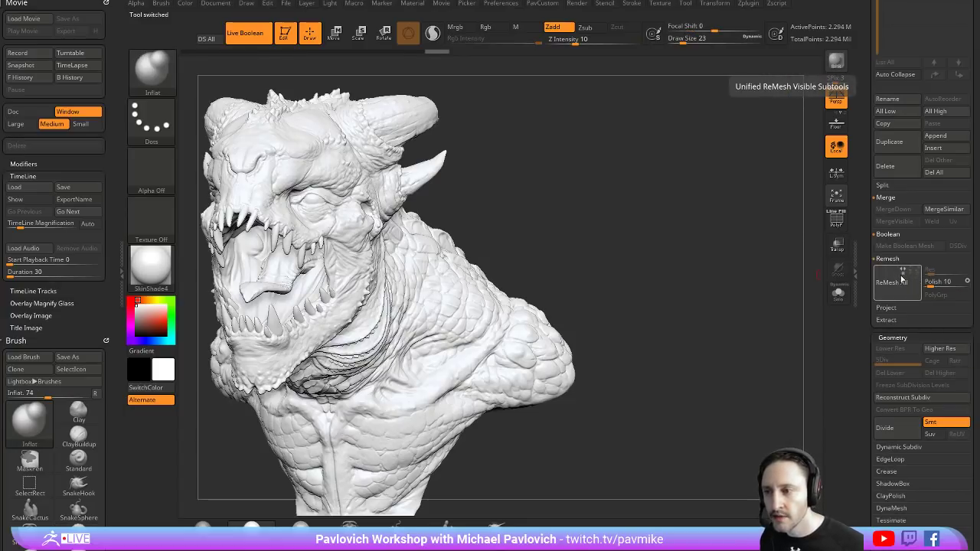
scroll(876, 332, "up", 9)
scroll(876, 331, "down", 8)
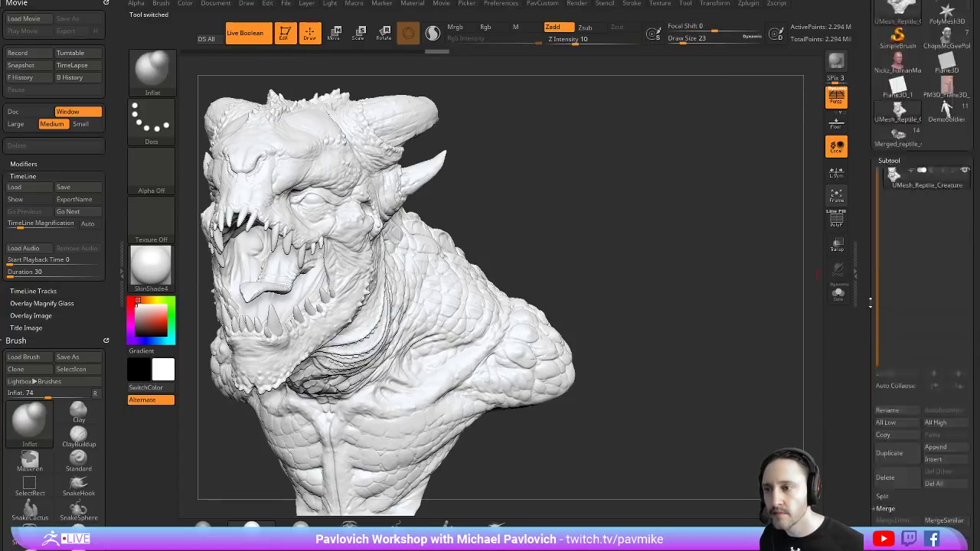
key("ctrl")
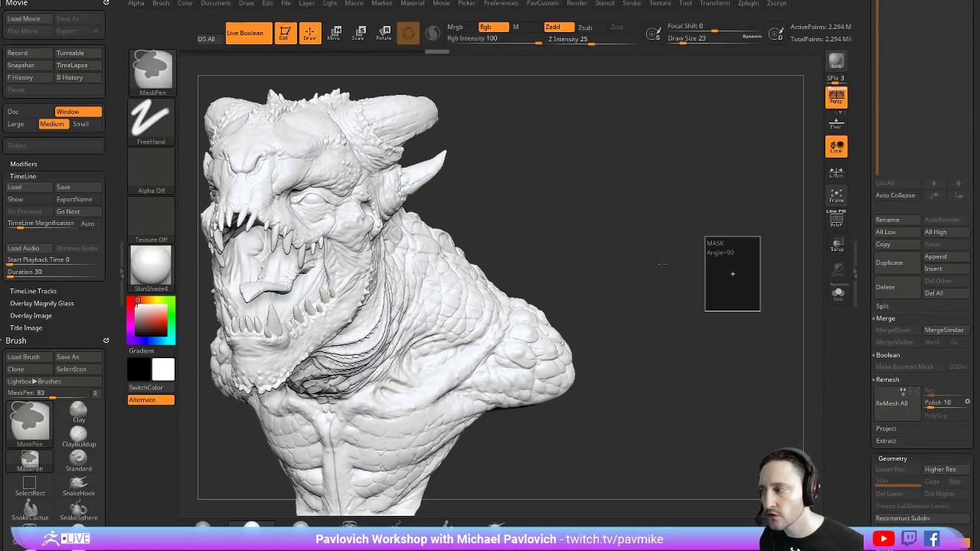
key("space")
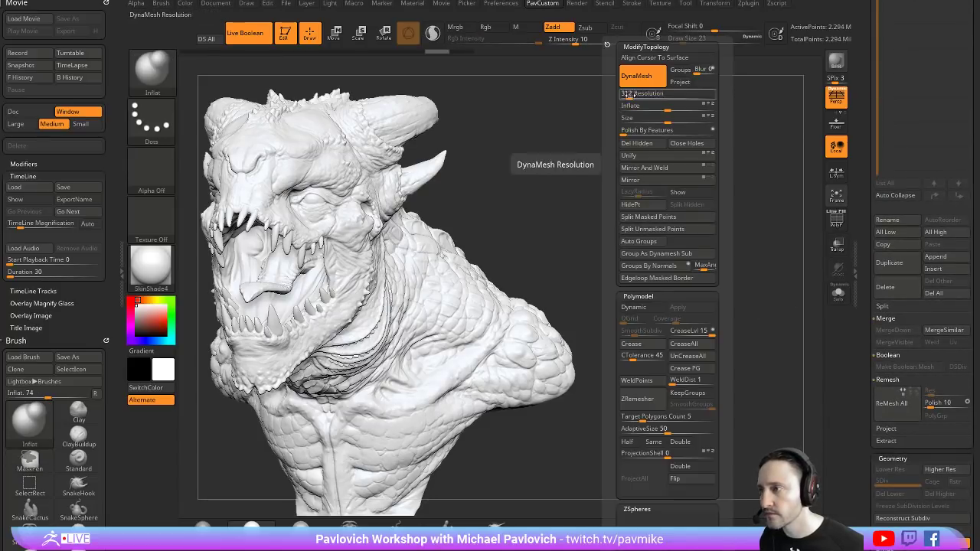
left_click_drag(865, 359, 872, 385)
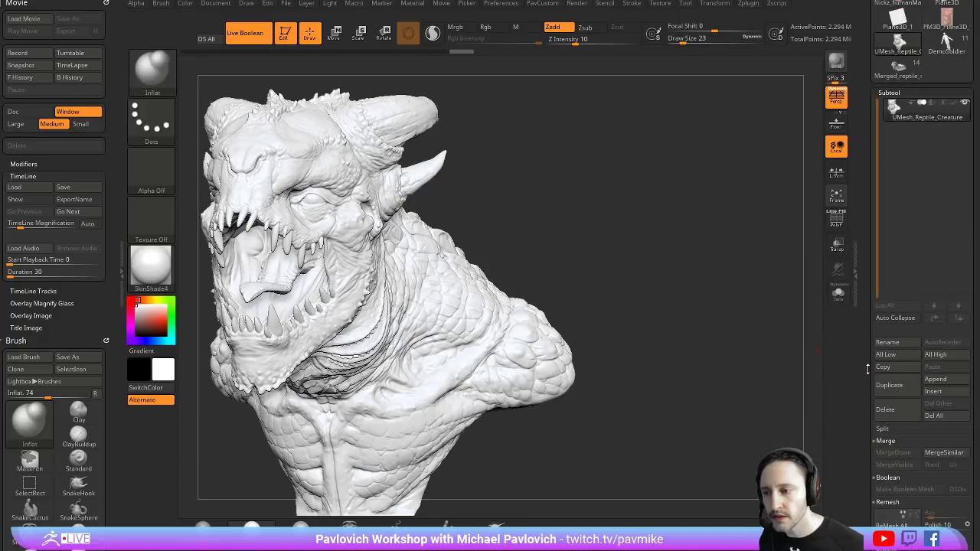
Step: Duplicate the creature subtool and clone it into a separate new tool
left_click(889, 310)
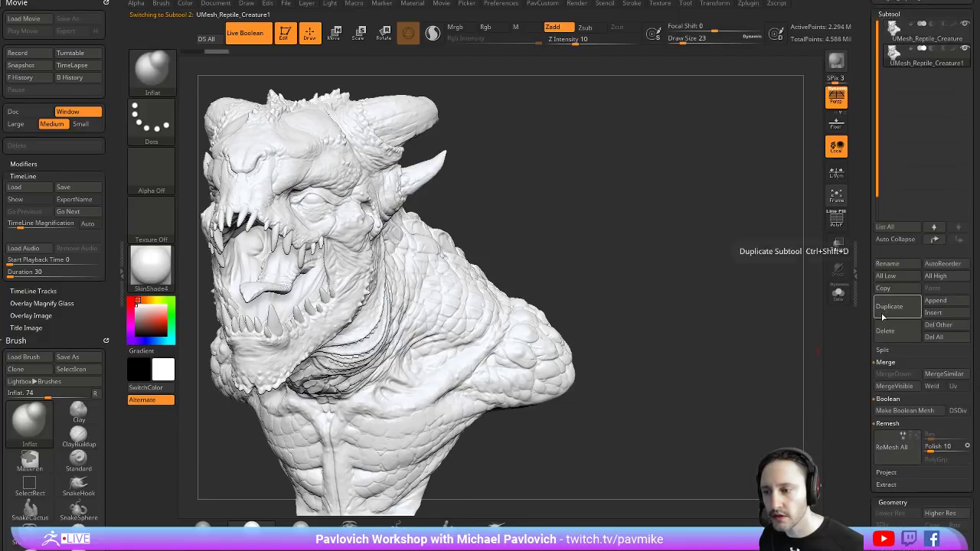
scroll(880, 222, "up", 5)
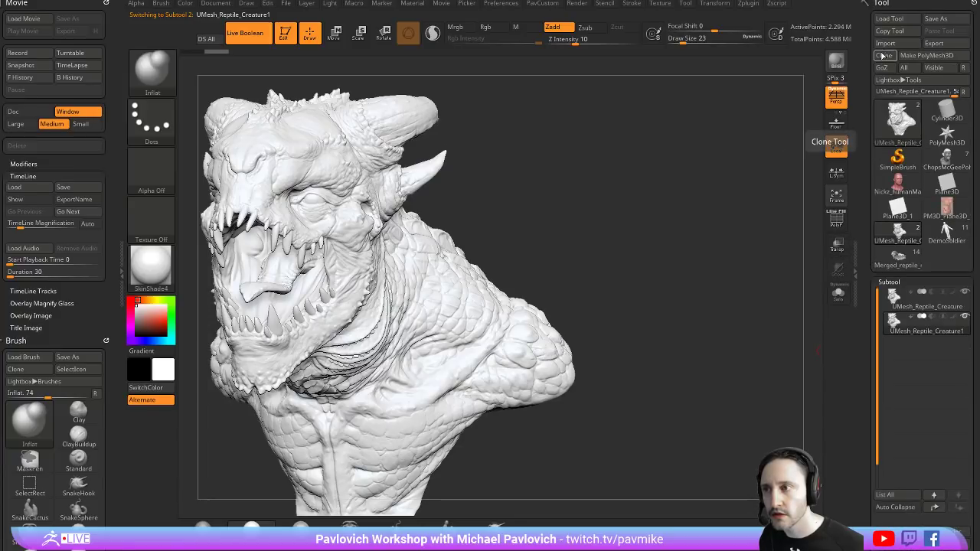
left_click(885, 56)
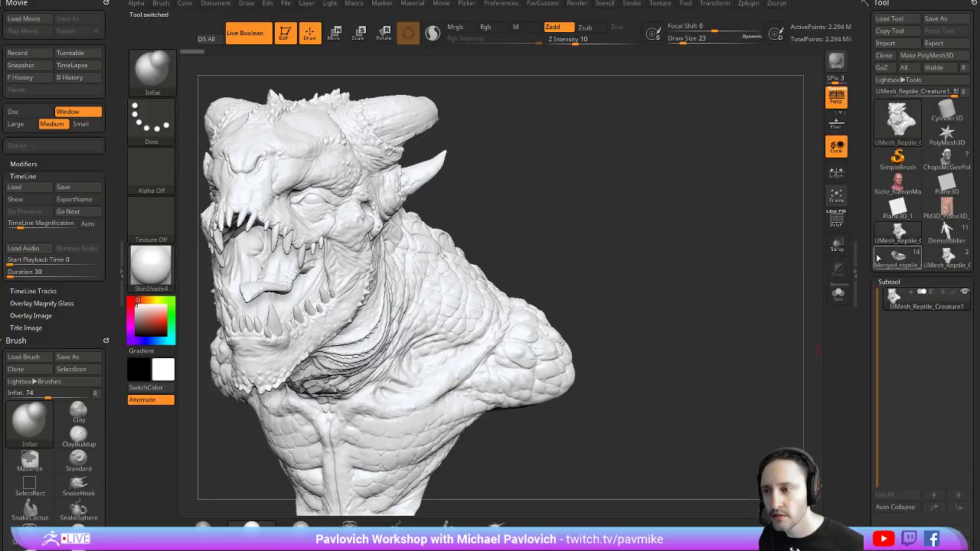
Step: Run Remesh > ReMesh All, then Unify the creature from the PavCustom popup
mouse_move(936, 263)
mouse_move(898, 240)
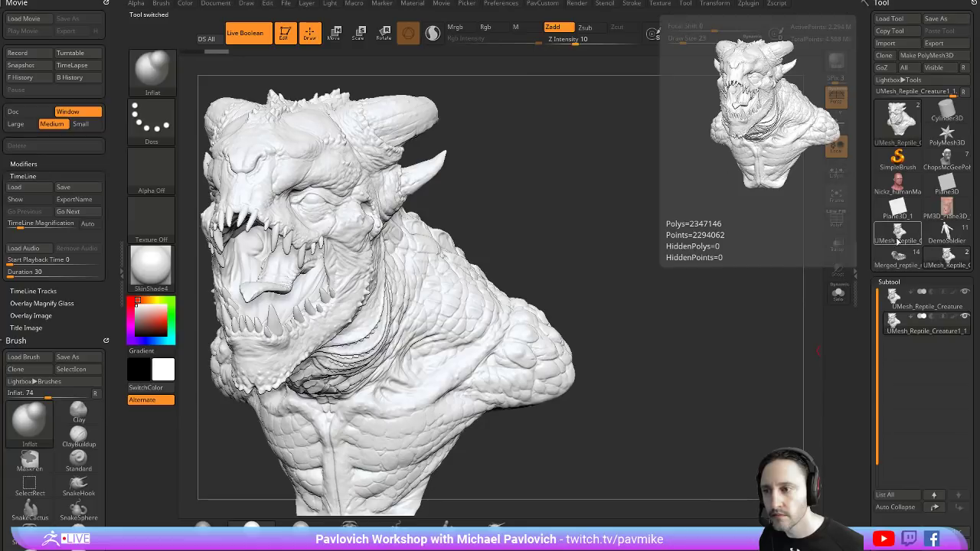
scroll(922, 306, "down", 5)
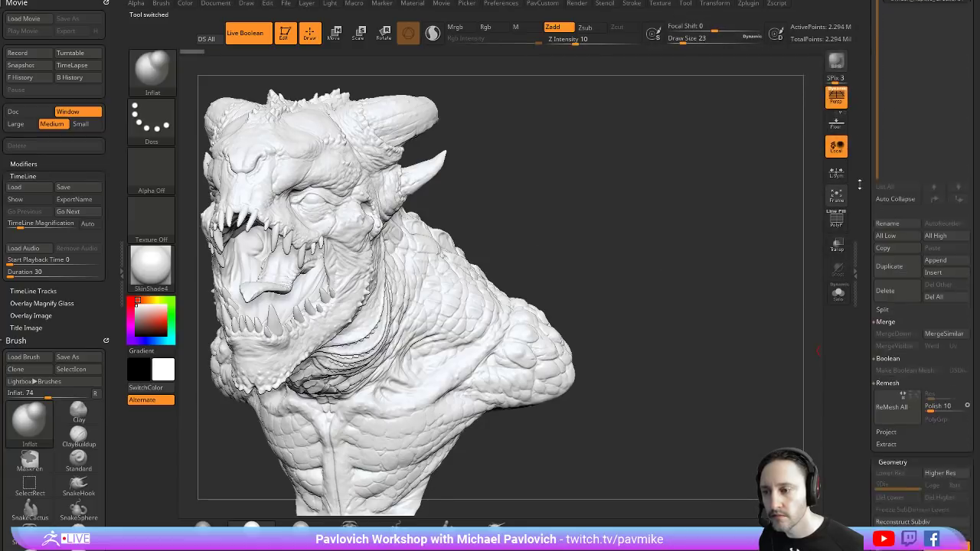
left_click(902, 356)
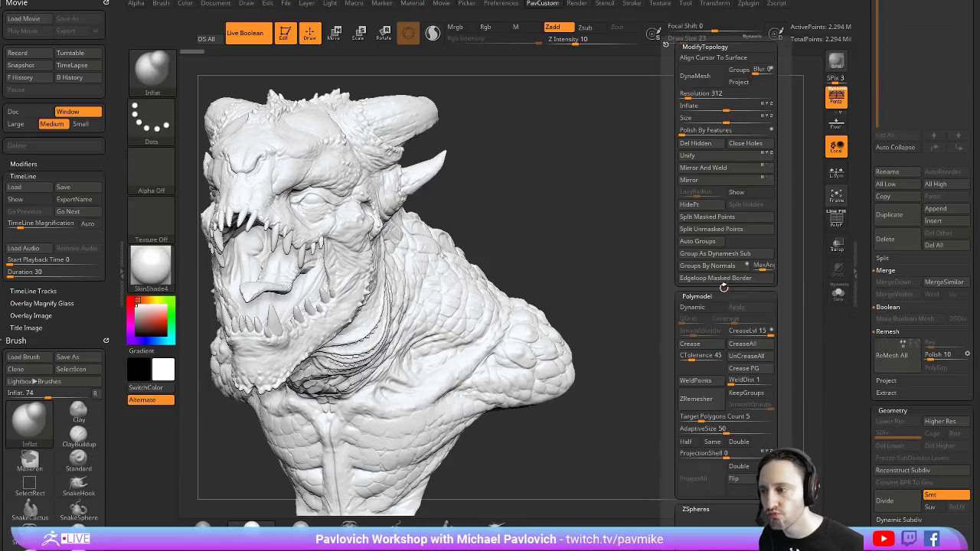
key("space")
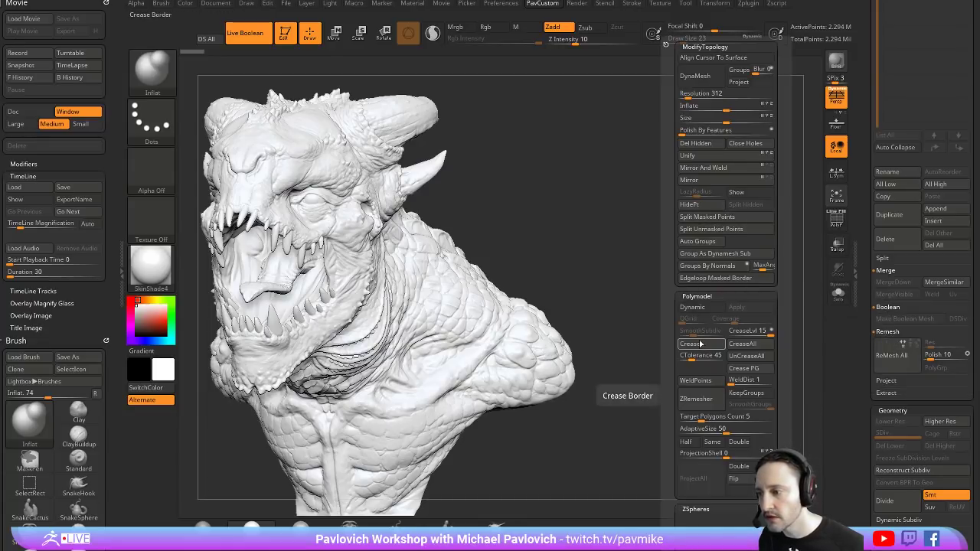
left_click(701, 156)
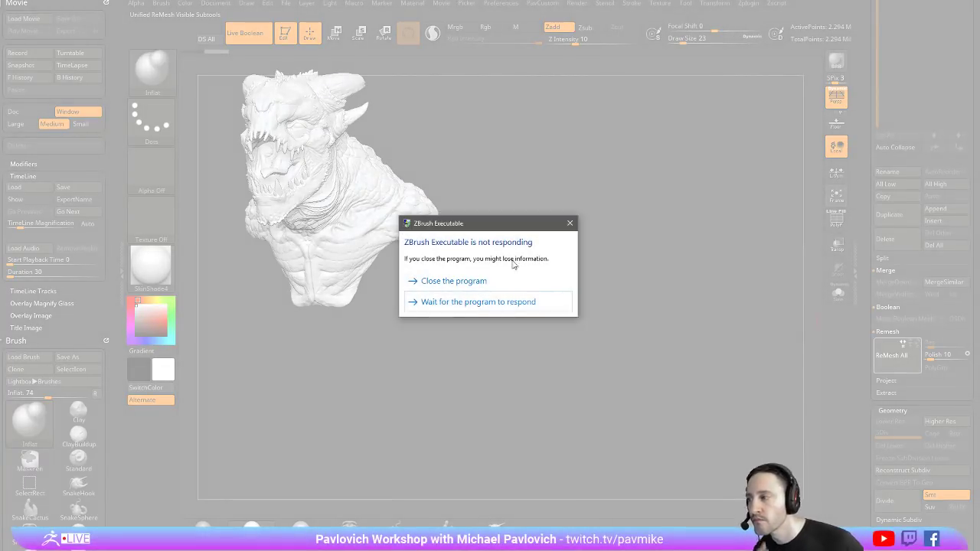
Step: Close the frozen ZBrush and cancel the error report
left_click(494, 281)
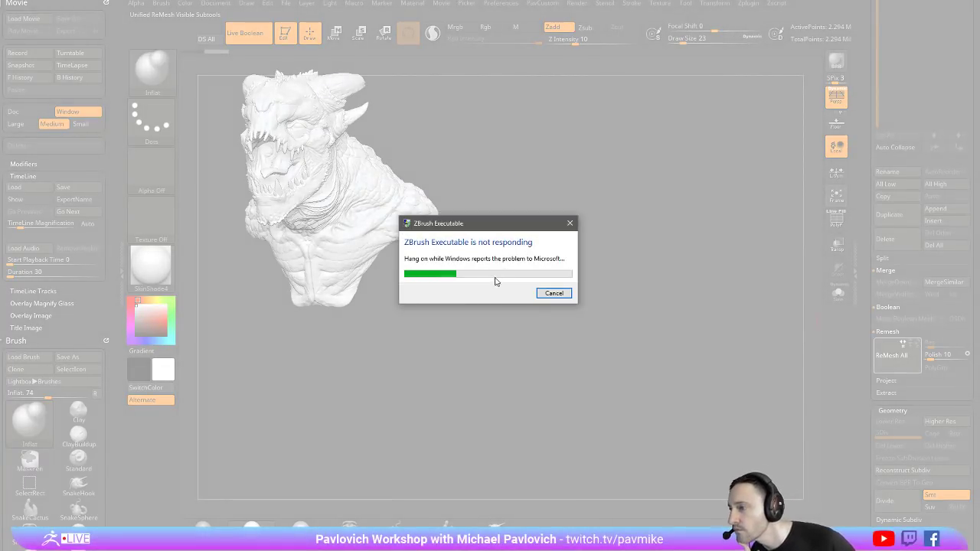
left_click(563, 294)
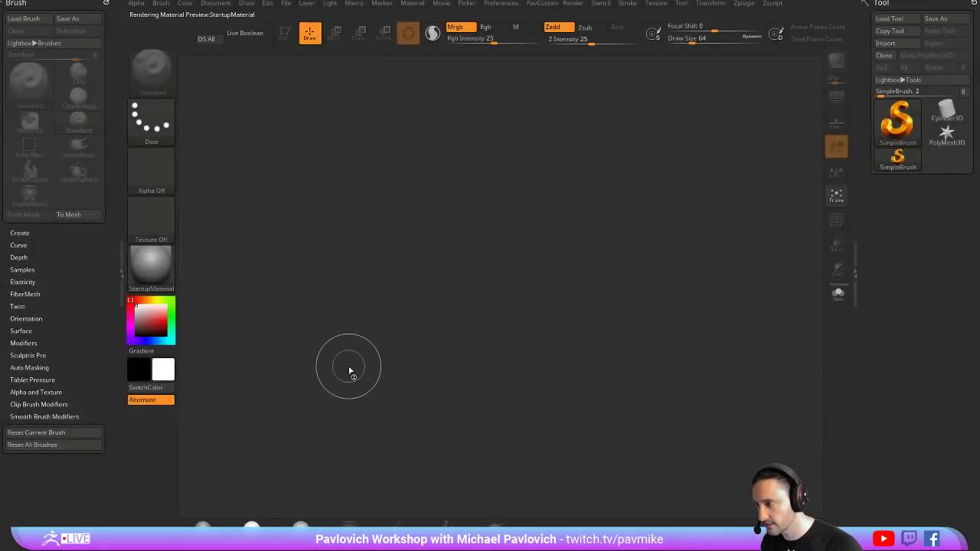
Step: Dismiss the crash notice, hide LightBox, and browse Load Tool to Intro > _SampleFiles
left_click(559, 245)
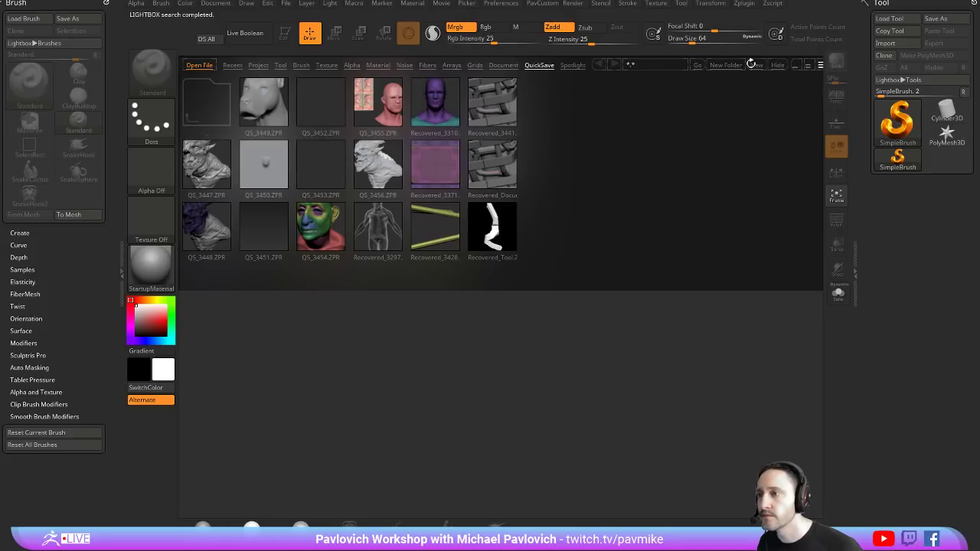
left_click(777, 65)
left_click(889, 19)
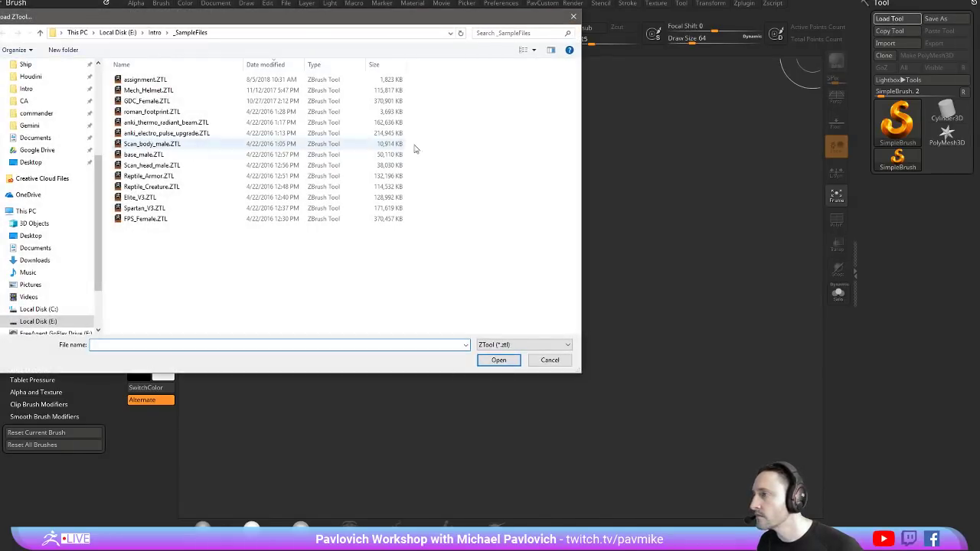
scroll(45, 127, "up", 5)
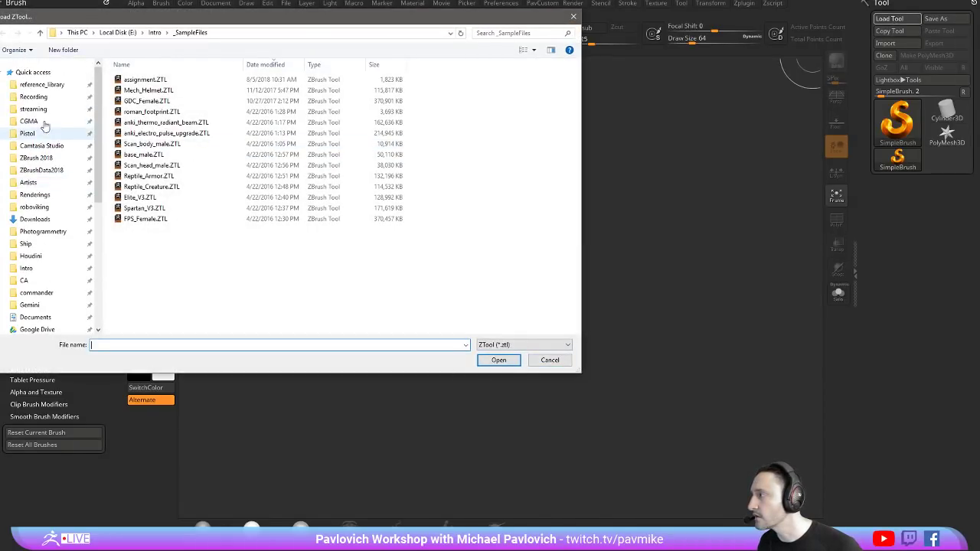
left_click(38, 268)
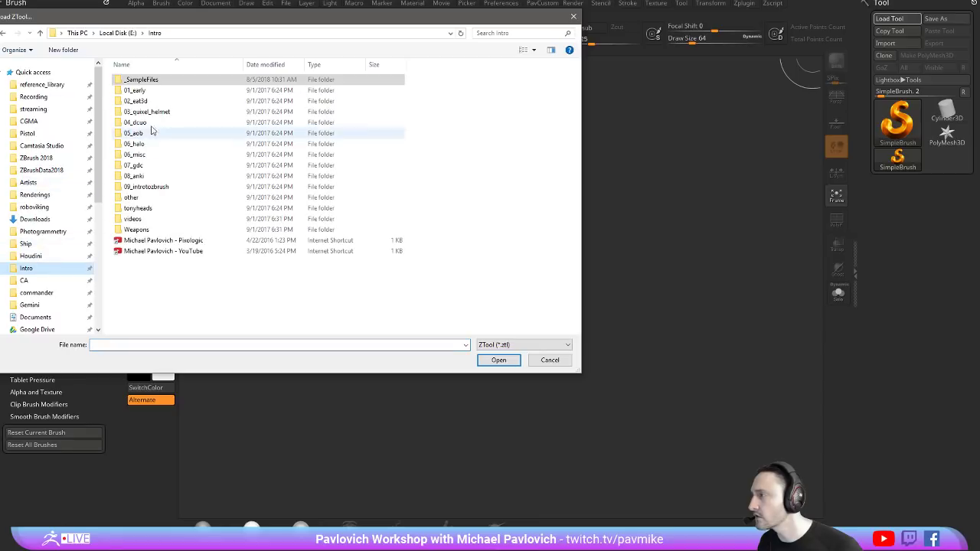
double_click(153, 81)
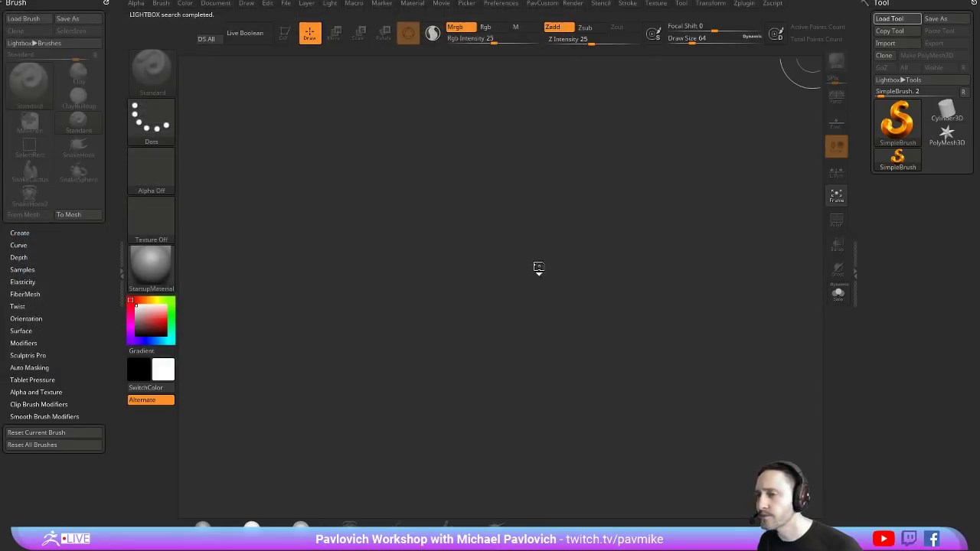
Step: Draw the reptile bust in Edit mode and make Merged_reptile_refine_003 the active subtool
left_click_drag(474, 359, 526, 221)
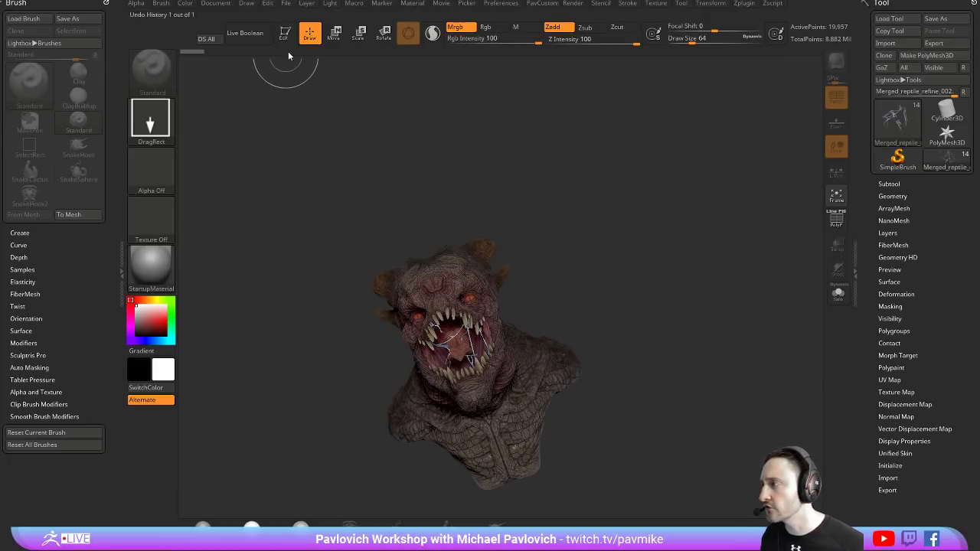
key("t")
left_click(888, 184)
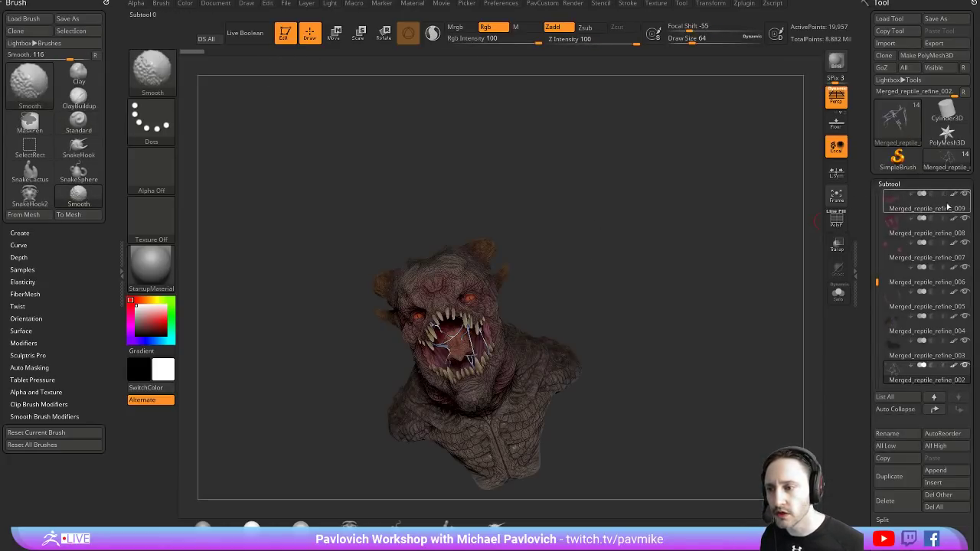
left_click(923, 352)
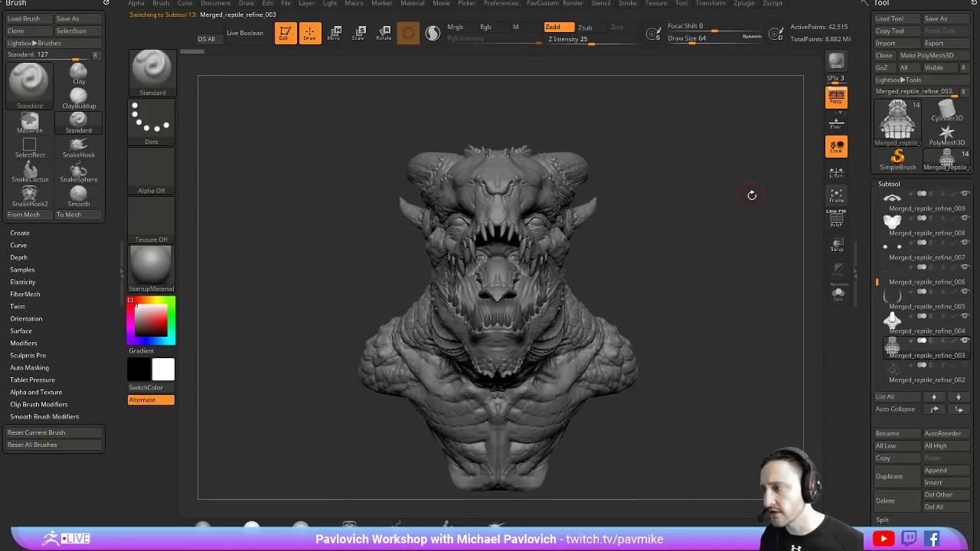
left_click_drag(753, 192, 727, 203)
Step: MergeVisible the subtools into a new tool, then Del All the original's subtools
left_click_drag(873, 239, 873, 47)
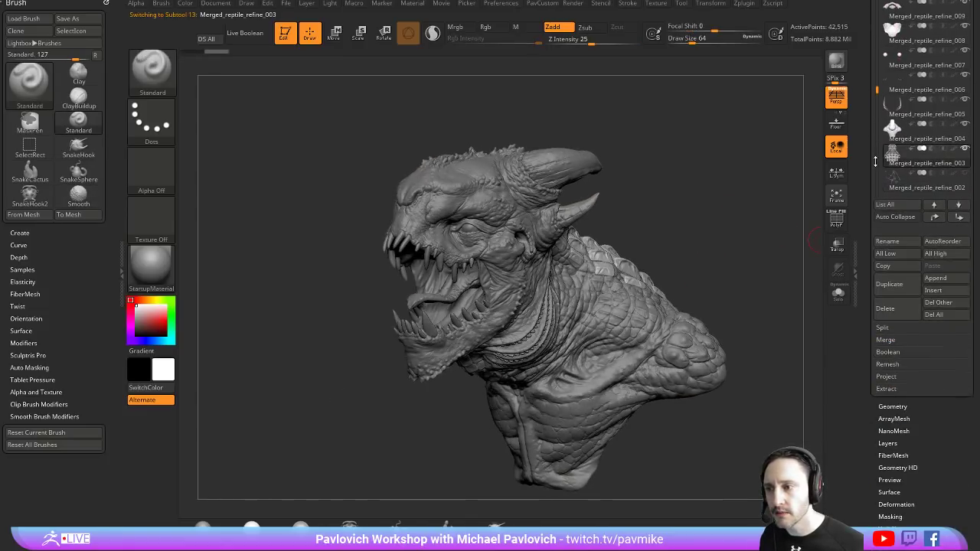
left_click(895, 364)
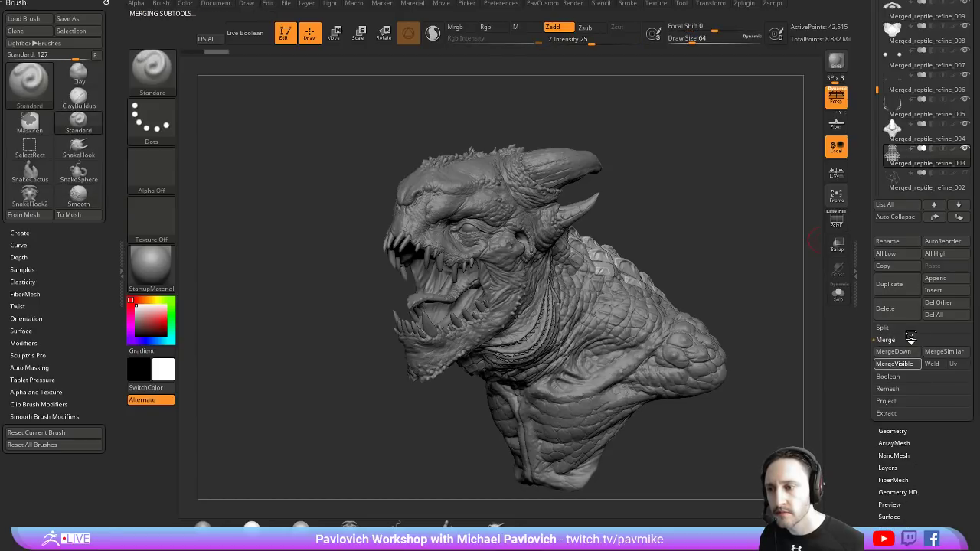
left_click(937, 340)
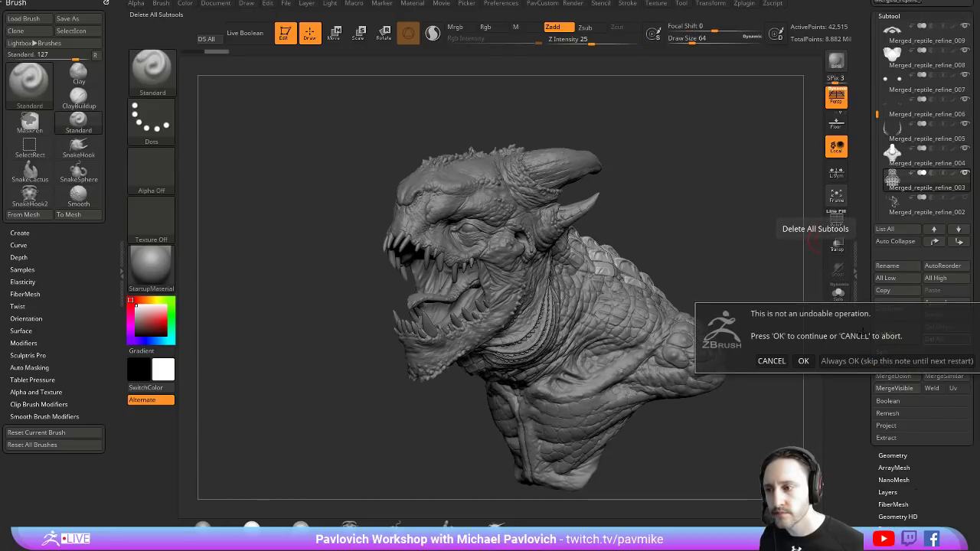
left_click(853, 361)
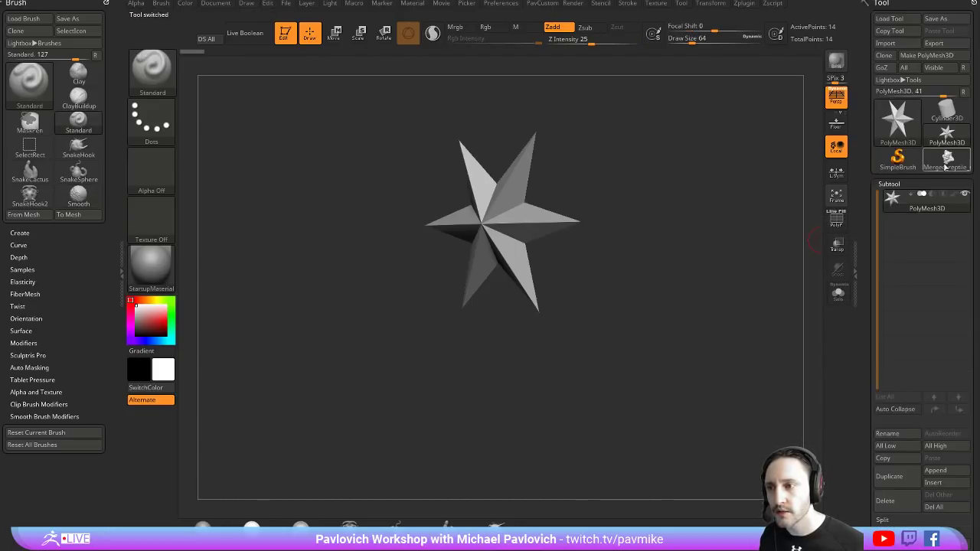
Step: DynaMesh Merged_reptile_refine_004 to about 3.145 million points, then test hiding and unhiding the head
left_click(947, 157)
key("m")
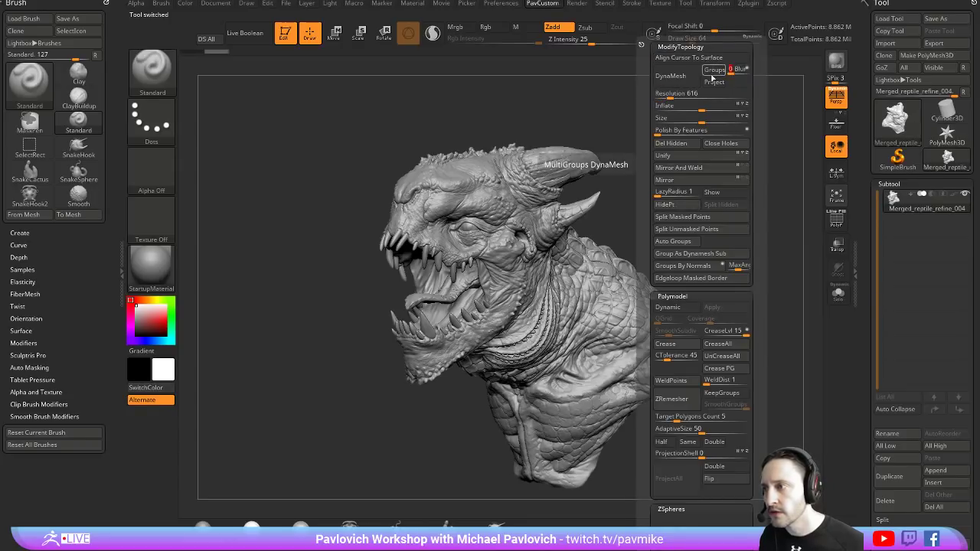
left_click(671, 75)
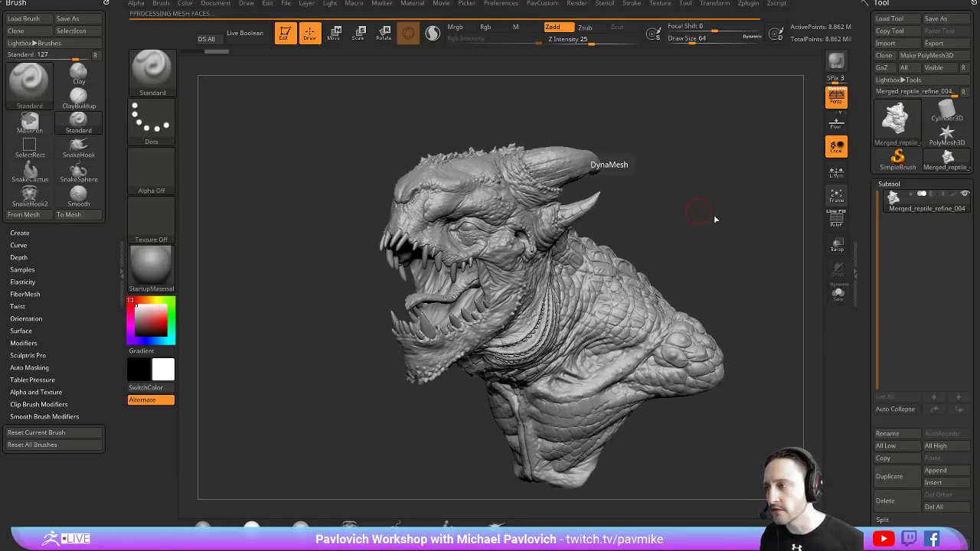
mouse_move(679, 168)
left_mouse_down()
mouse_move(732, 160)
mouse_move(452, 110)
left_mouse_up()
left_click(737, 87, "ctrl+shift")
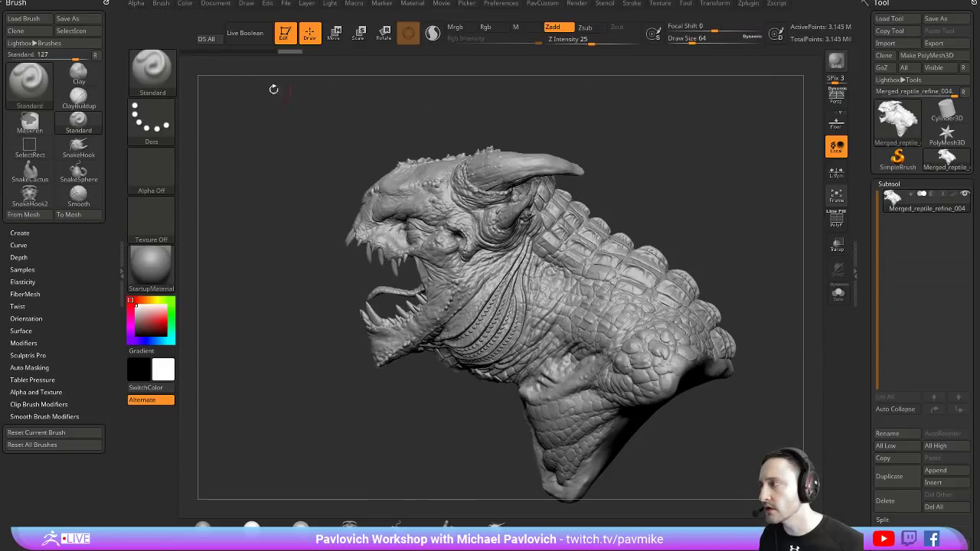
Step: Hide part of the reptile with a freehand SelectLasso, then unhide the whole mesh
left_click(152, 71)
left_click(383, 130)
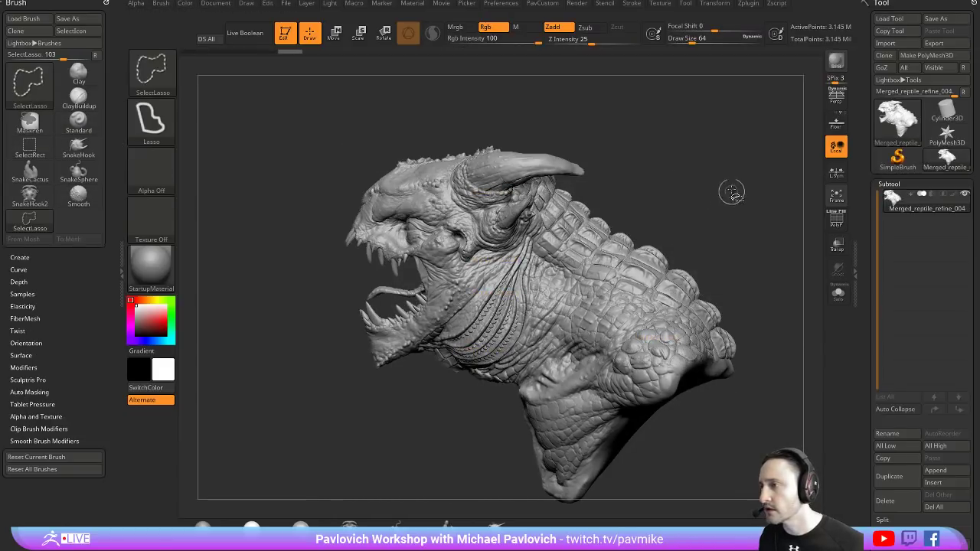
left_click_drag(387, 100, 722, 463, "ctrl+shift")
mouse_move(651, 212)
left_mouse_down()
mouse_move(684, 183)
mouse_move(781, 195)
left_mouse_up()
left_click(700, 189, "ctrl+shift")
Step: ReMesh All the reptile at resolution 432 into a smoother new skin subtool
left_click_drag(870, 528, 870, 201)
key("shift")
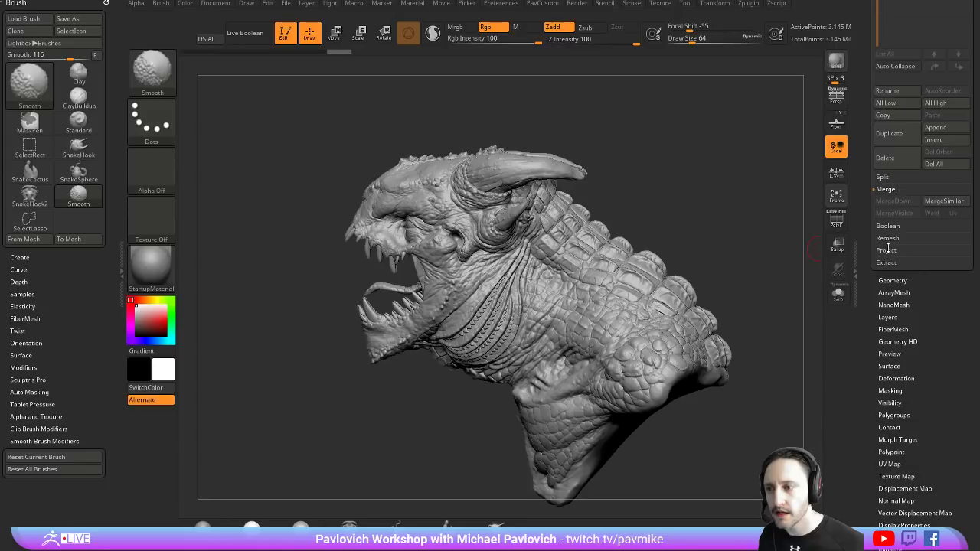
left_click(887, 239)
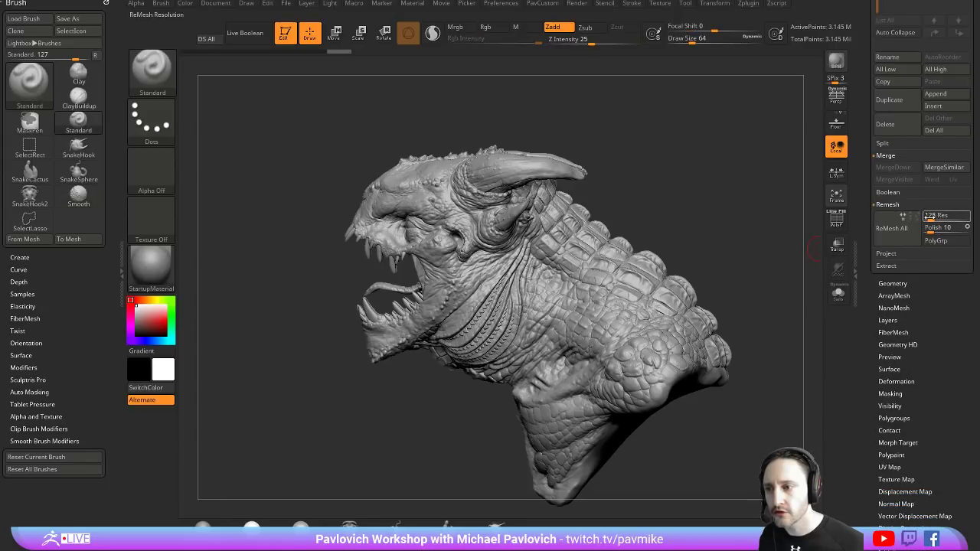
left_click_drag(930, 218, 943, 218)
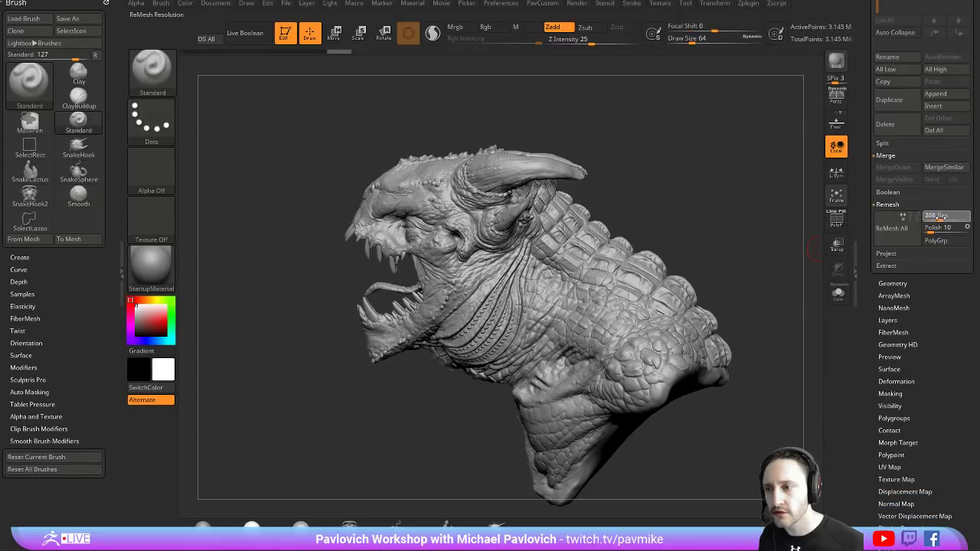
left_click(903, 229)
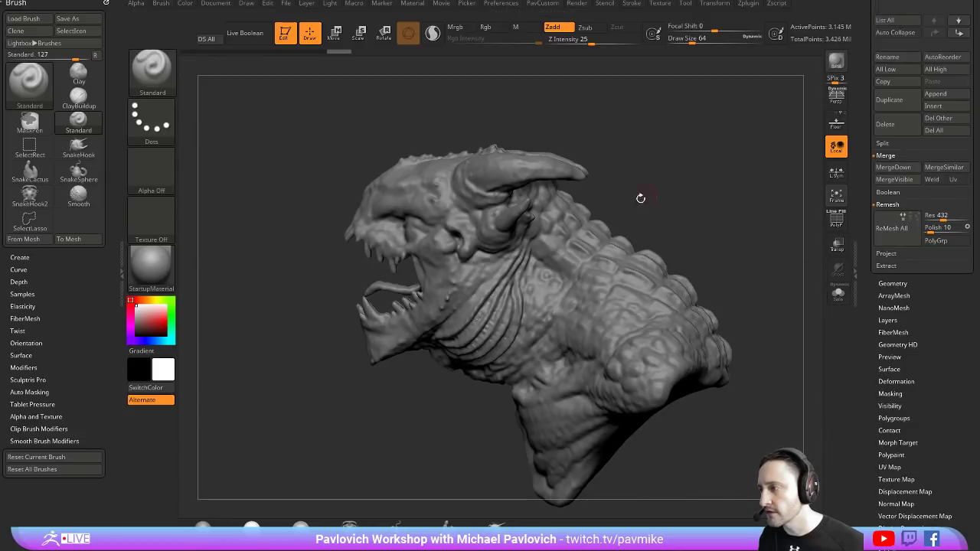
left_click_drag(641, 198, 676, 184)
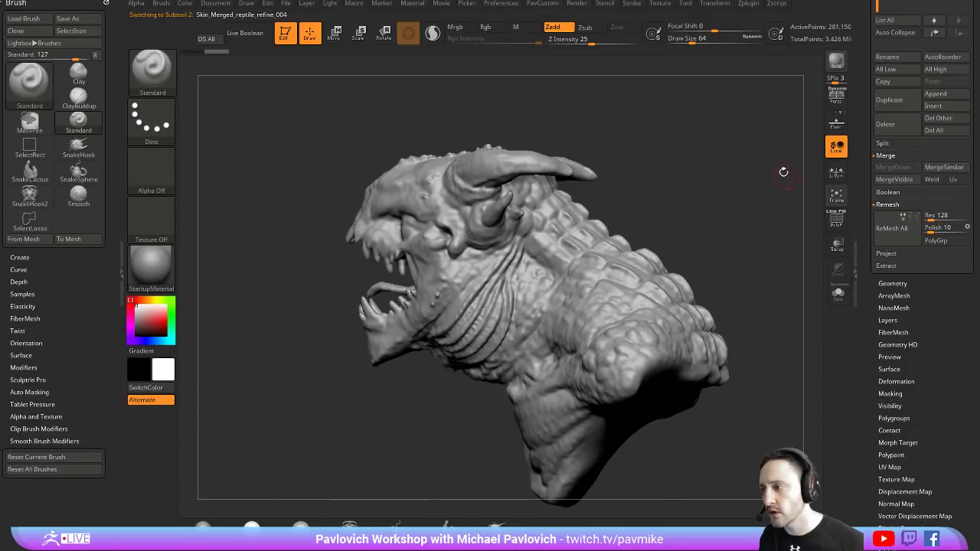
left_click_drag(784, 172, 709, 173)
left_click(839, 293)
mouse_move(656, 84)
left_mouse_down("ctrl+shift")
mouse_move(416, 164)
mouse_move(373, 100)
left_mouse_up("ctrl+shift")
mouse_move(673, 253)
left_mouse_down()
mouse_move(630, 274)
mouse_move(657, 297)
left_mouse_up()
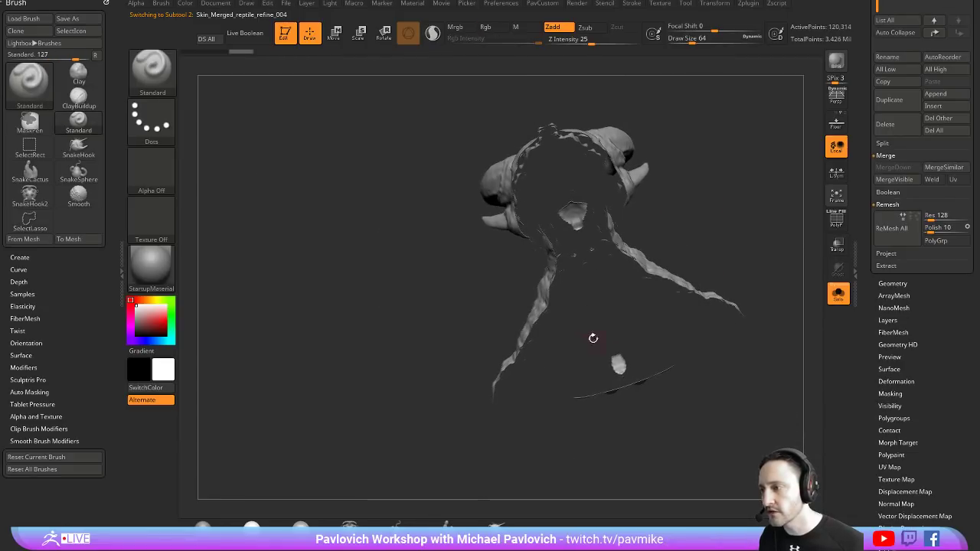
left_click_drag(592, 338, 619, 343)
left_click(710, 227, "ctrl+shift")
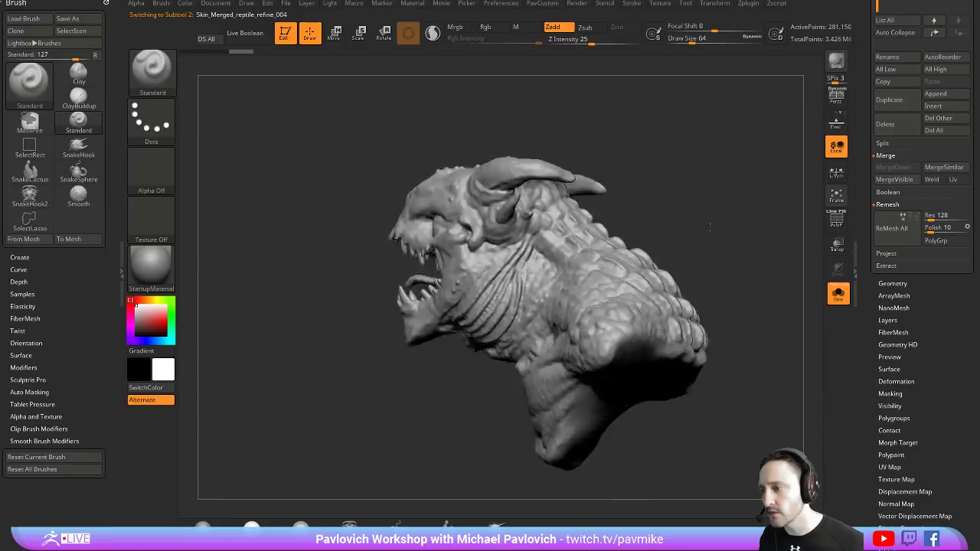
left_click_drag(710, 227, 766, 239)
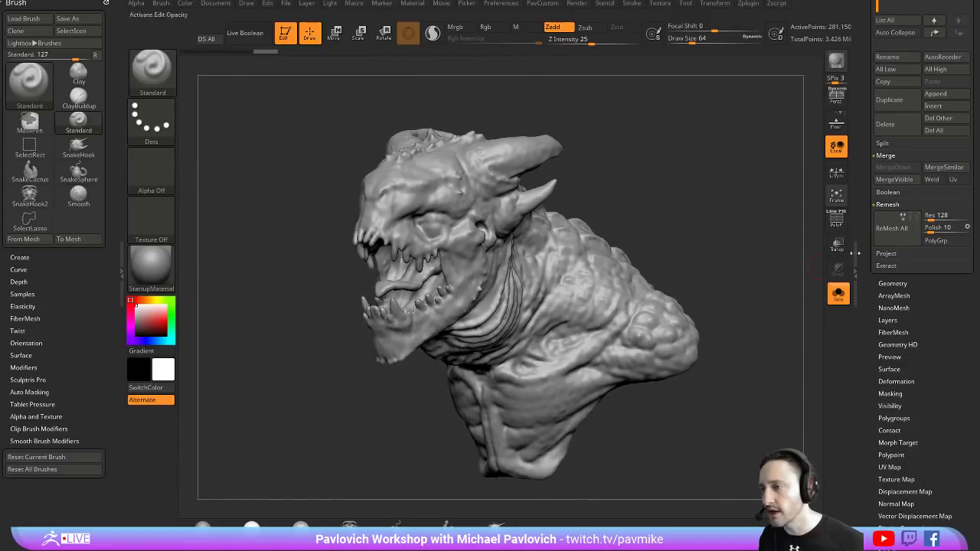
scroll(858, 207, "up", 10)
left_click_drag(640, 211, 637, 183)
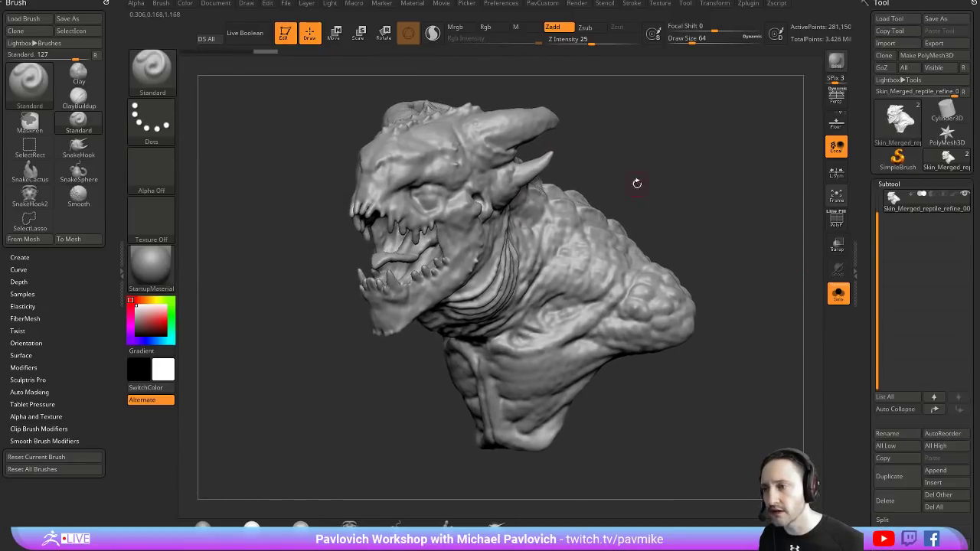
scroll(868, 229, "up", 1)
Step: Show the original reptile with the skin and run ProjectAll to transfer its surface detail
left_click(838, 293)
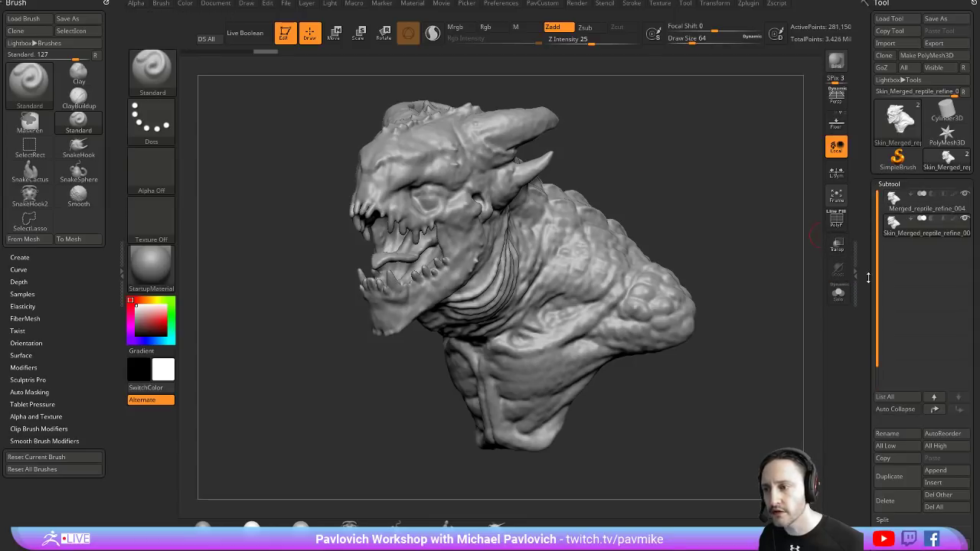
scroll(865, 227, "down", 3)
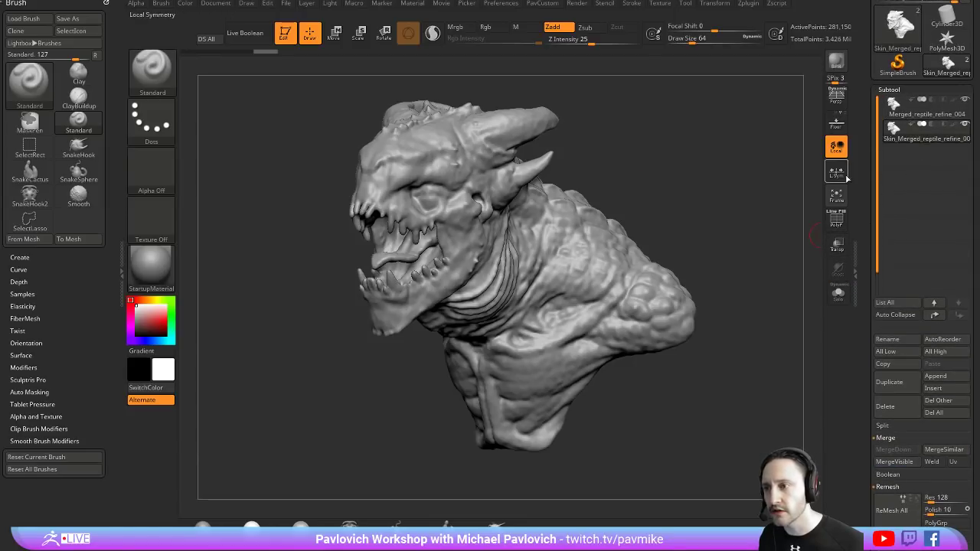
scroll(867, 125, "down", 5)
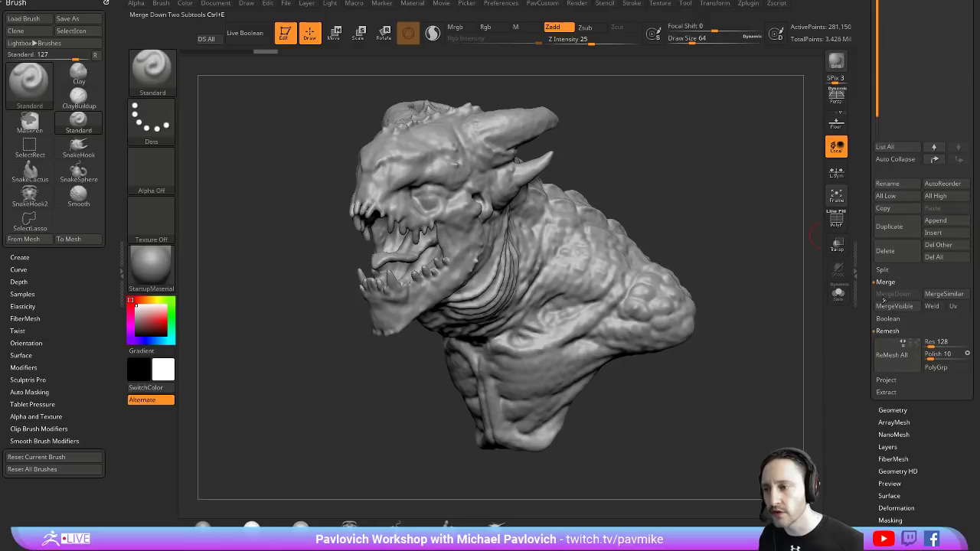
left_click(886, 379)
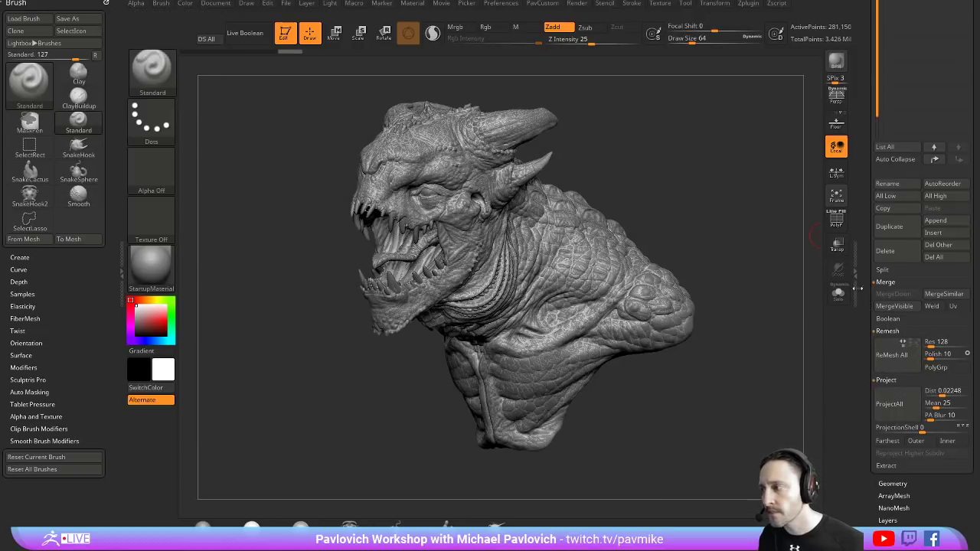
left_click(839, 222)
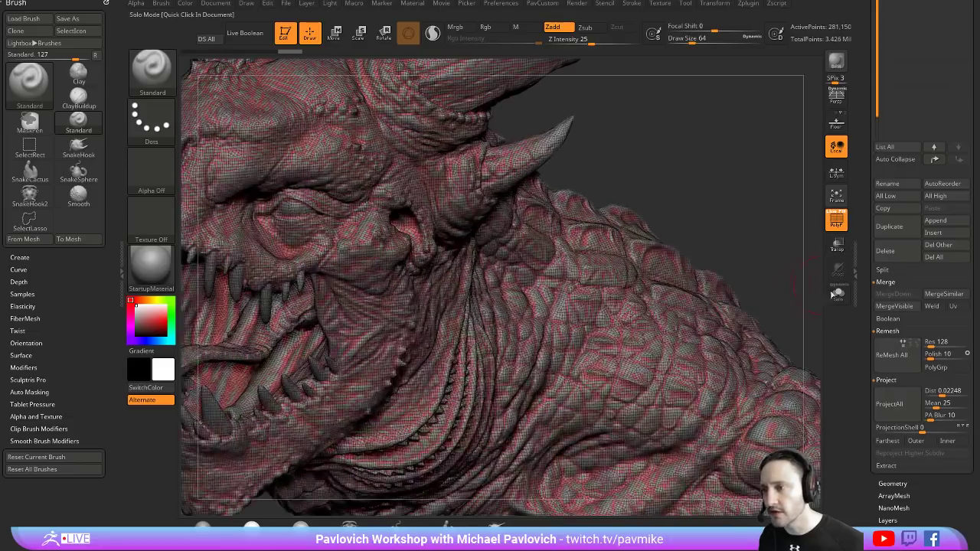
left_click(839, 222)
left_click_drag(766, 230, 727, 221)
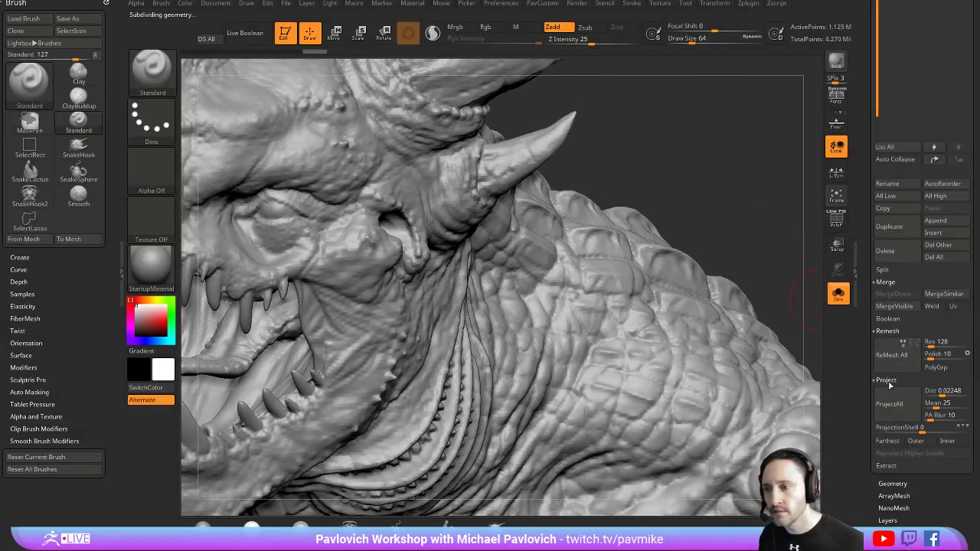
left_click(890, 403)
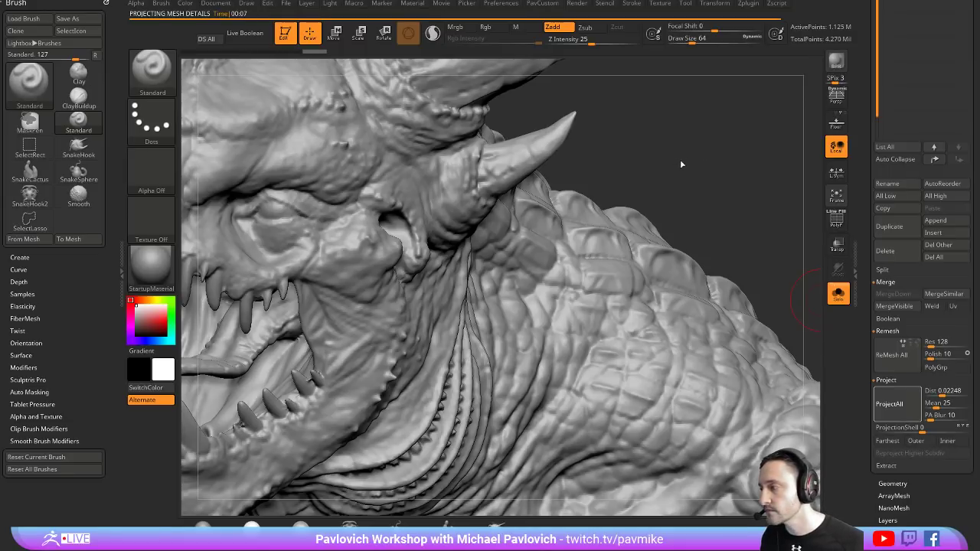
Step: Frame and rotate the dragon bust, isolating and restoring the neck to check the projection
key("f")
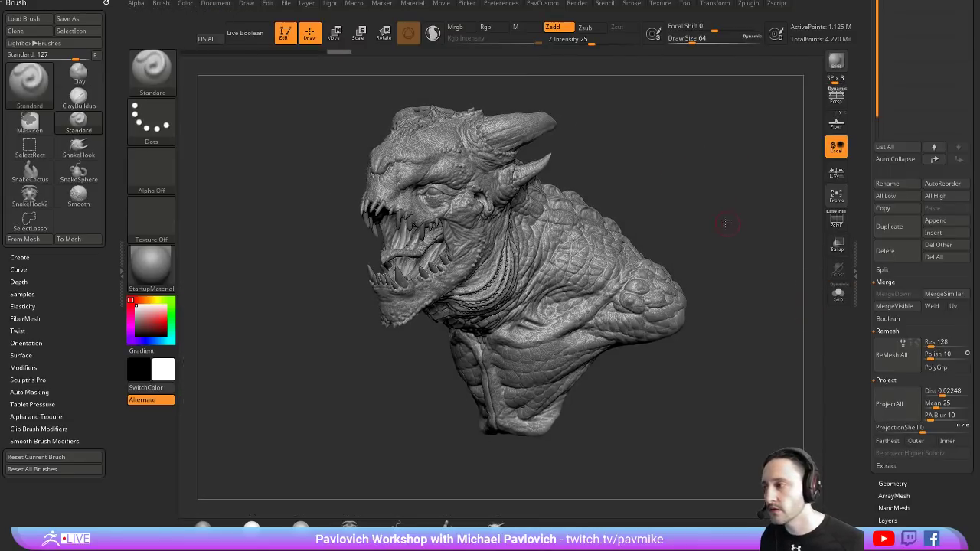
left_click_drag(722, 222, 807, 321)
mouse_move(494, 84)
left_mouse_down("ctrl+shift")
mouse_move(579, 121)
mouse_move(551, 429)
mouse_move(490, 88)
left_mouse_up("ctrl+shift")
mouse_move(689, 383)
left_mouse_down()
mouse_move(762, 185)
mouse_move(732, 223)
left_mouse_up()
left_click(733, 223, "ctrl+shift")
mouse_move(836, 301)
left_mouse_down()
mouse_move(722, 204)
mouse_move(709, 207)
mouse_move(775, 236)
mouse_move(804, 230)
left_mouse_up()
Step: Replace the Brush palette in the left tray with the Zplugin palette
left_click(836, 220)
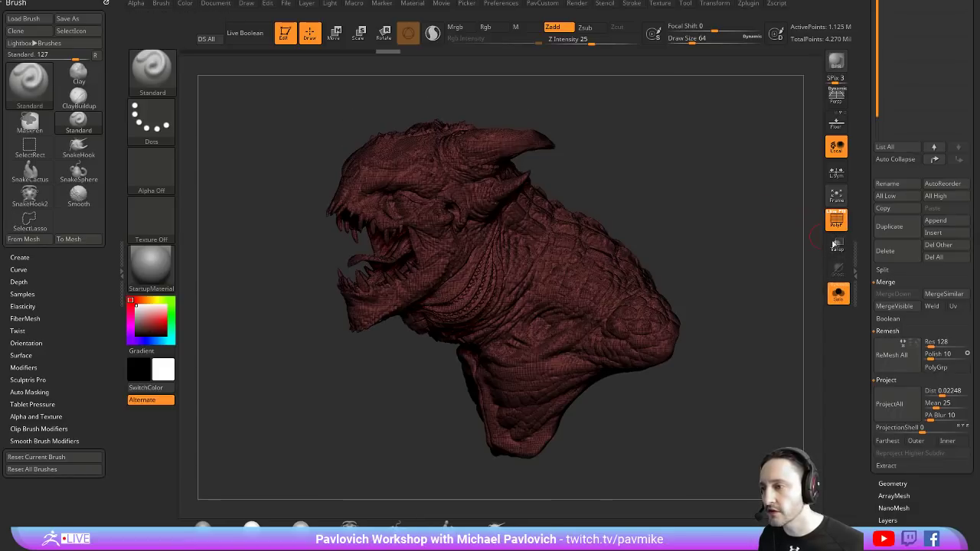
left_click(836, 220)
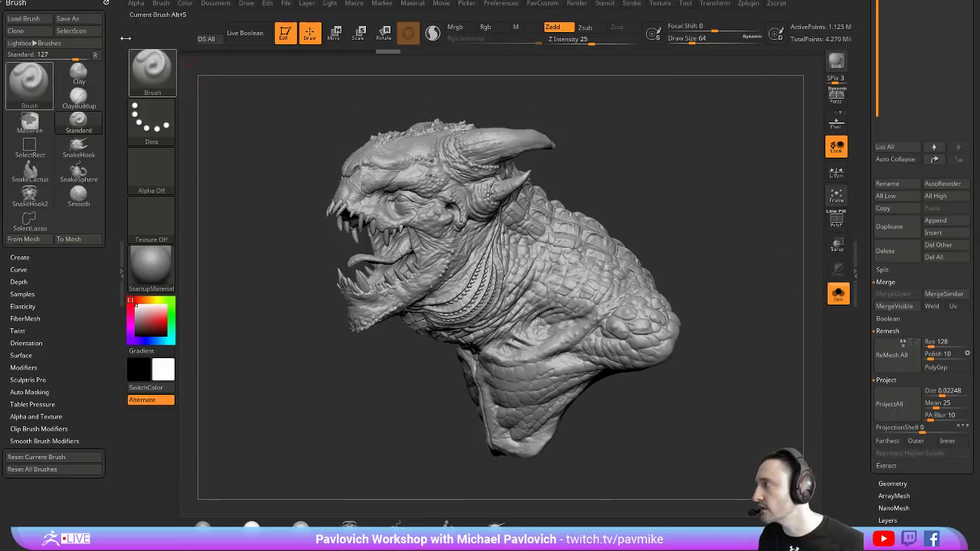
left_click(107, 3)
left_click(748, 3)
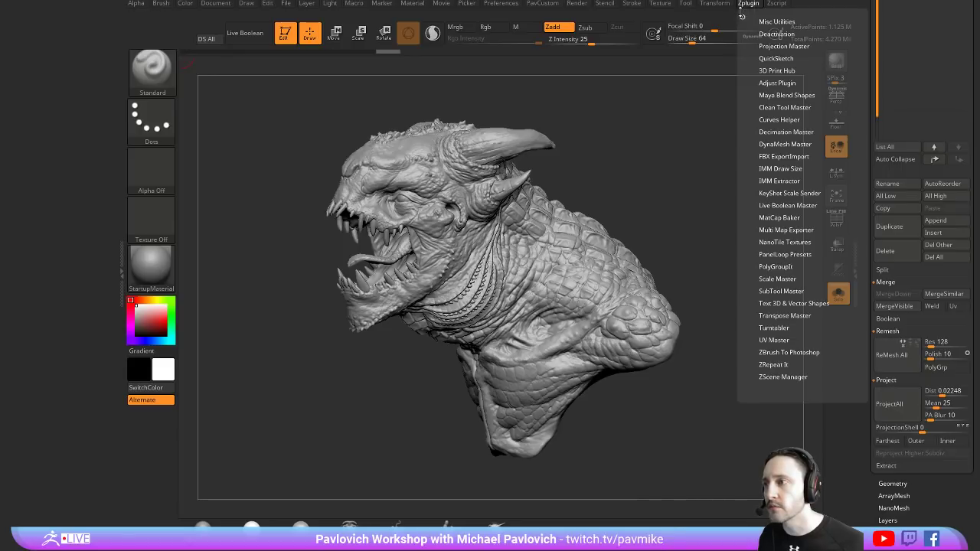
left_click(741, 13)
key("shift")
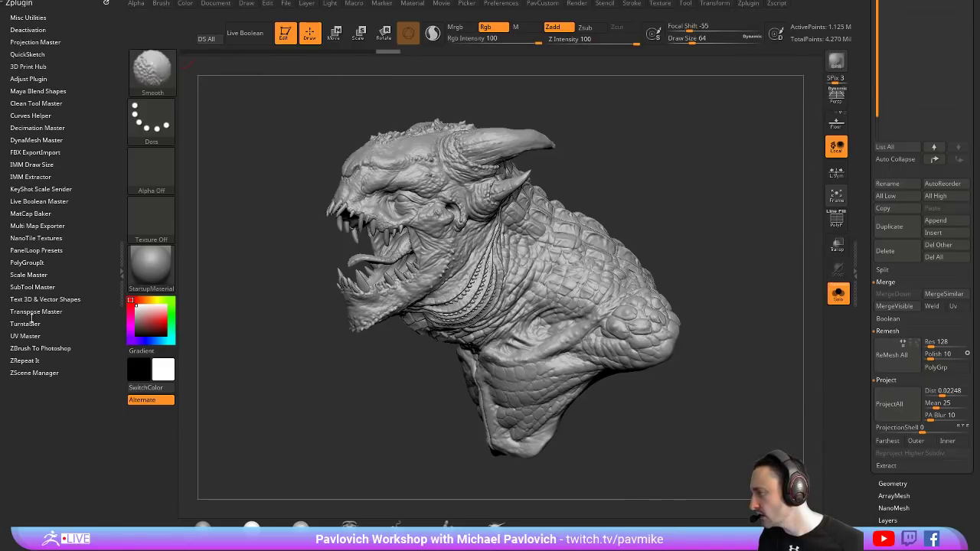
Step: Run Decimation Master's Pre-process Current on the dragon bust, then switch to the browser
left_click(23, 128)
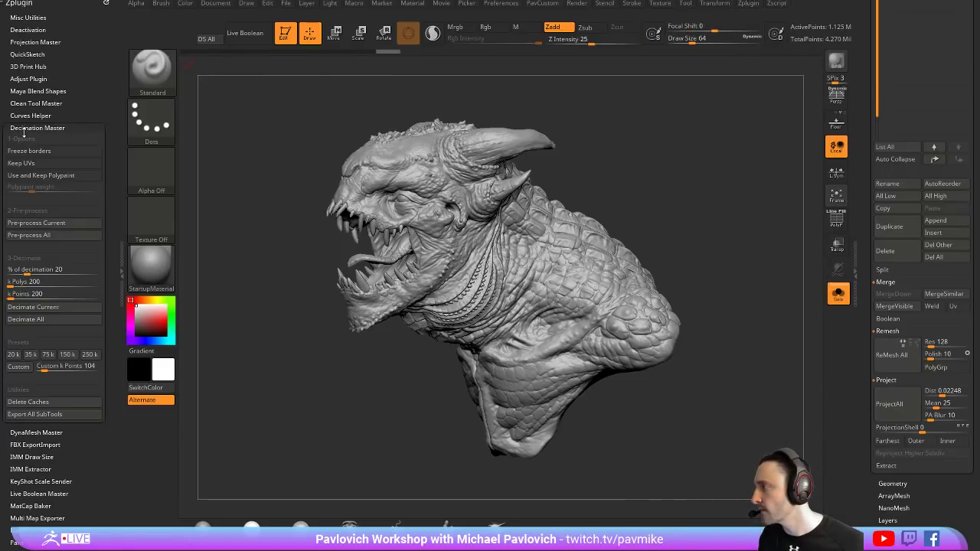
left_click(36, 223)
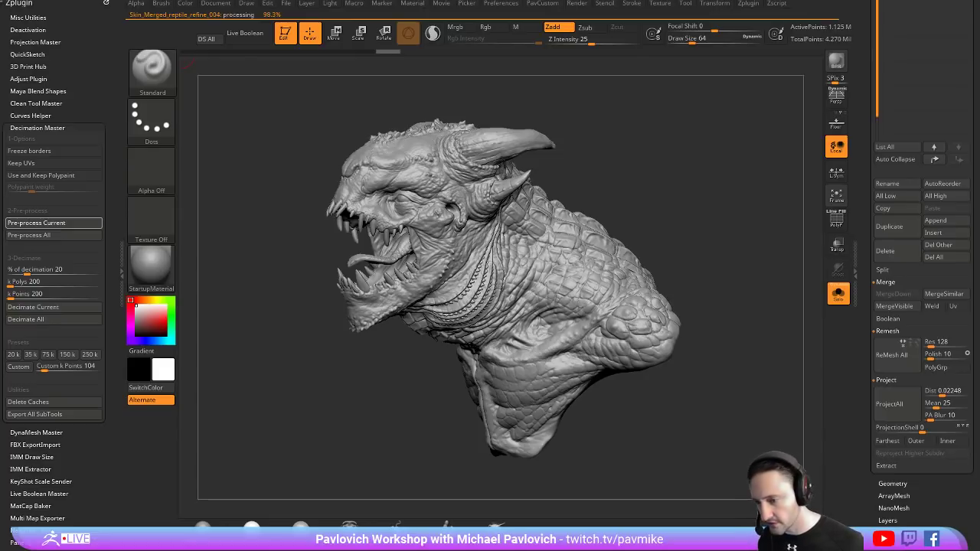
key("alt+Tab")
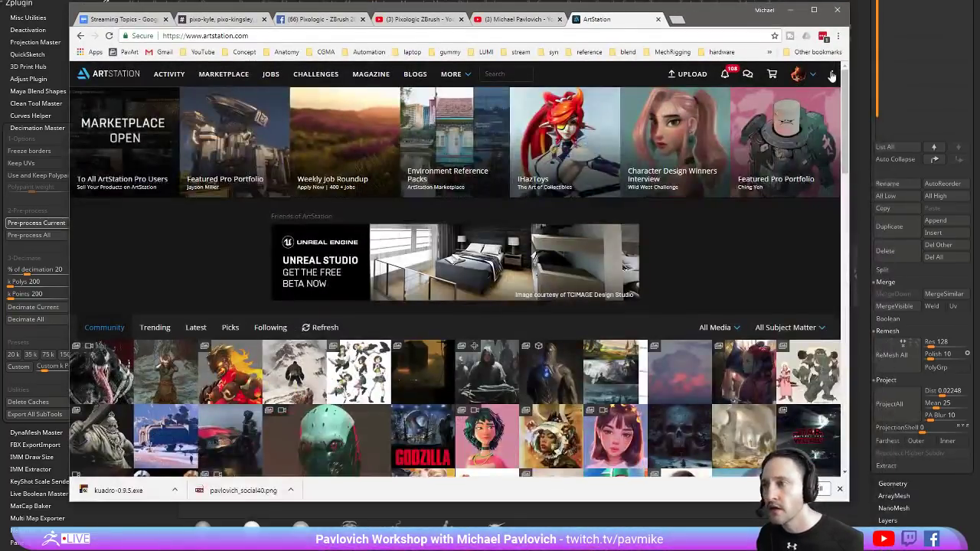
Step: Open your ArtStation profile from the avatar menu and scroll through the portfolio
left_click(814, 75)
left_click(767, 109)
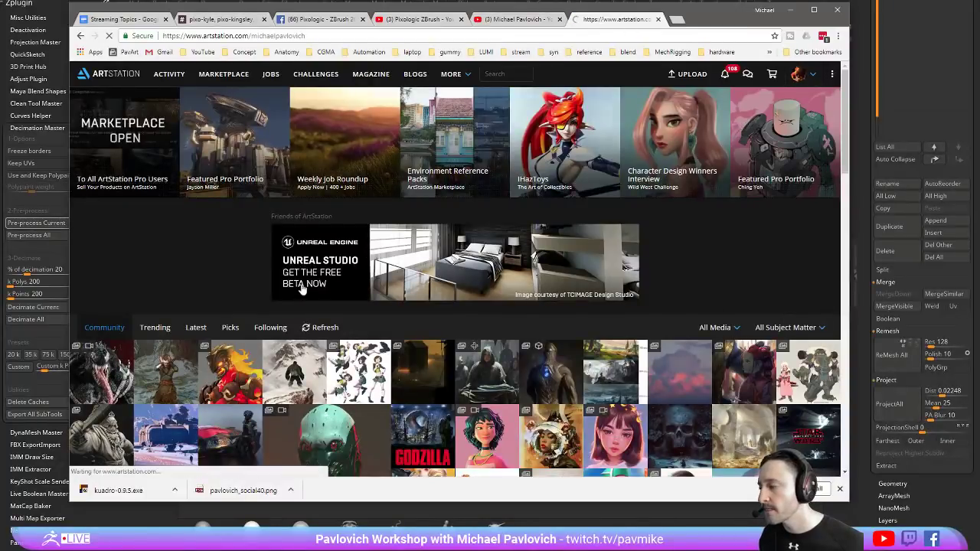
scroll(321, 270, "down", 3)
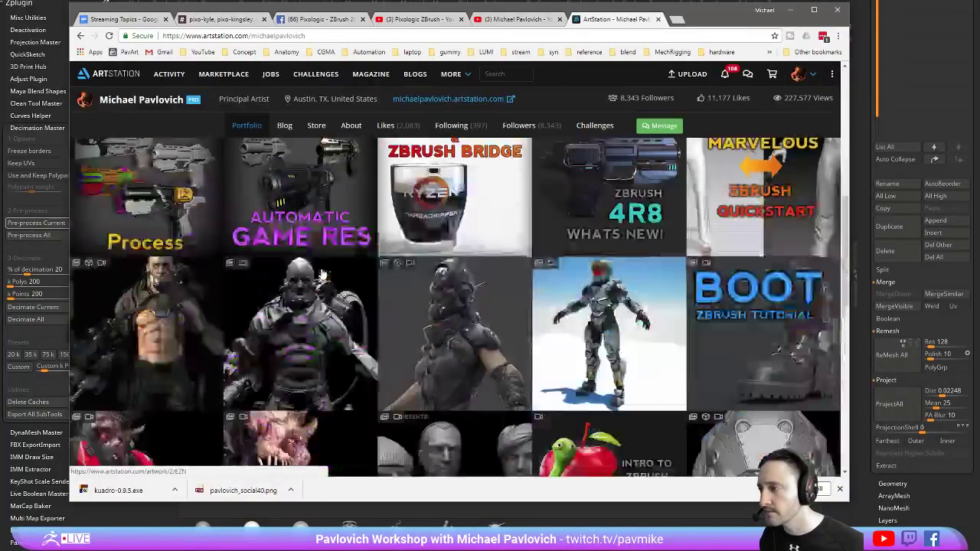
scroll(322, 273, "down", 5)
scroll(322, 274, "down", 3)
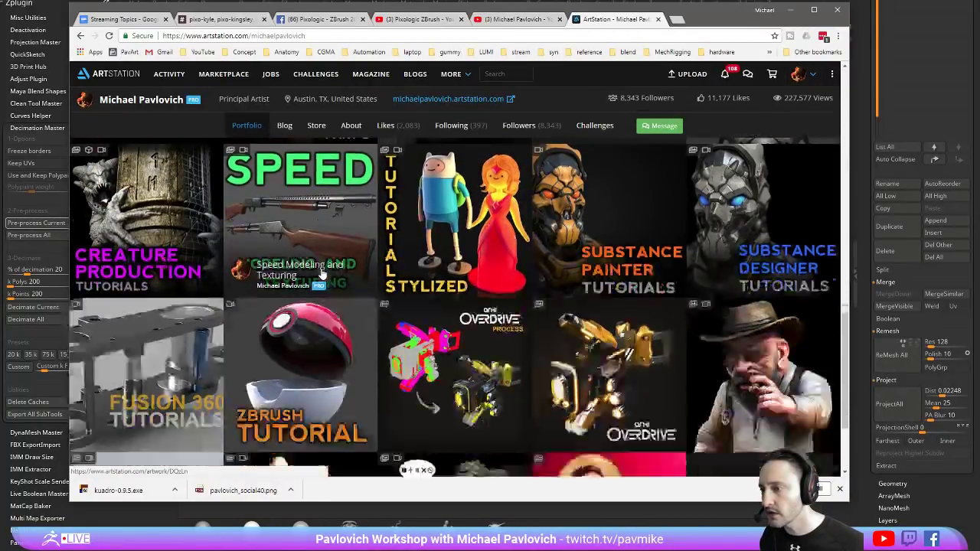
Step: View the Eat3D cowboy artwork's grey and painted renders, then minimise Chrome
left_click(754, 230)
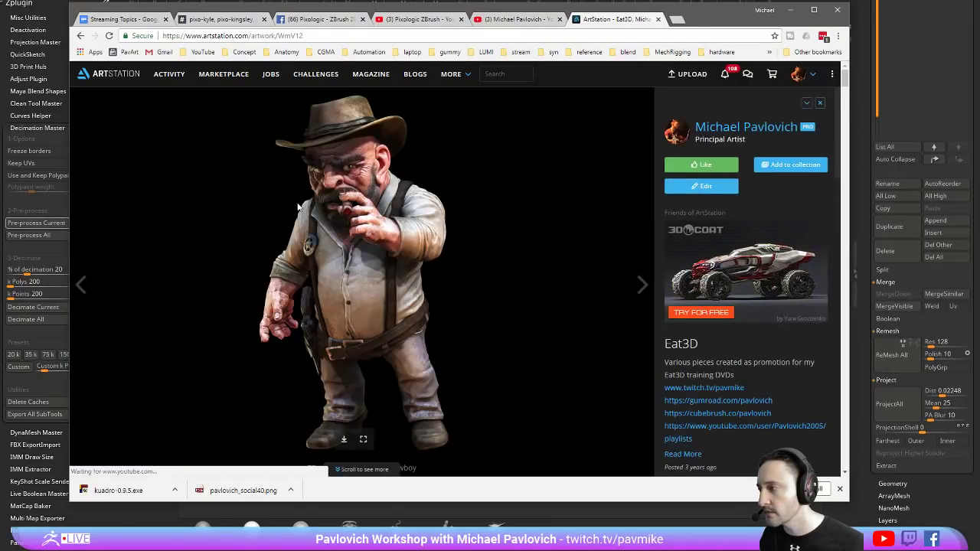
scroll(244, 227, "down", 10)
scroll(244, 228, "up", 1)
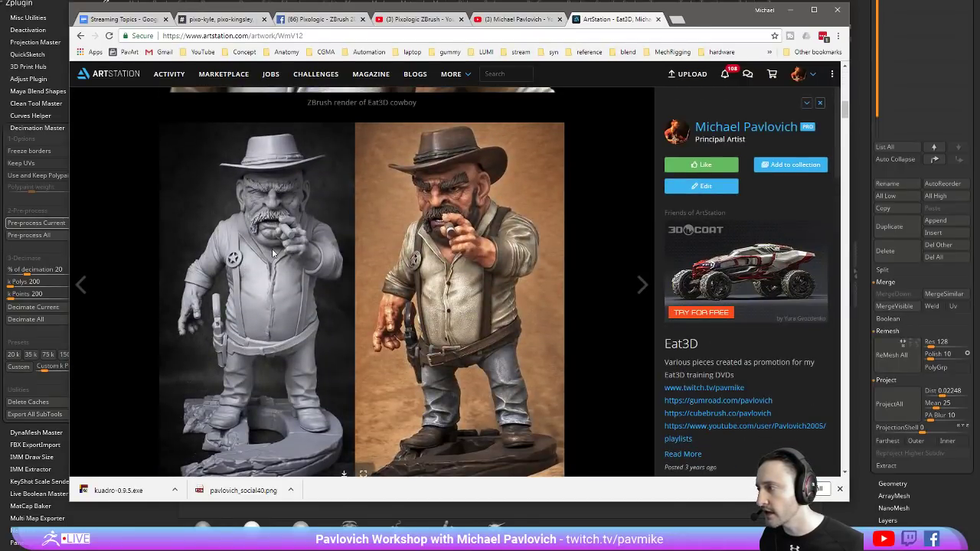
scroll(273, 247, "down", 2)
scroll(283, 247, "up", 2)
scroll(274, 236, "down", 1)
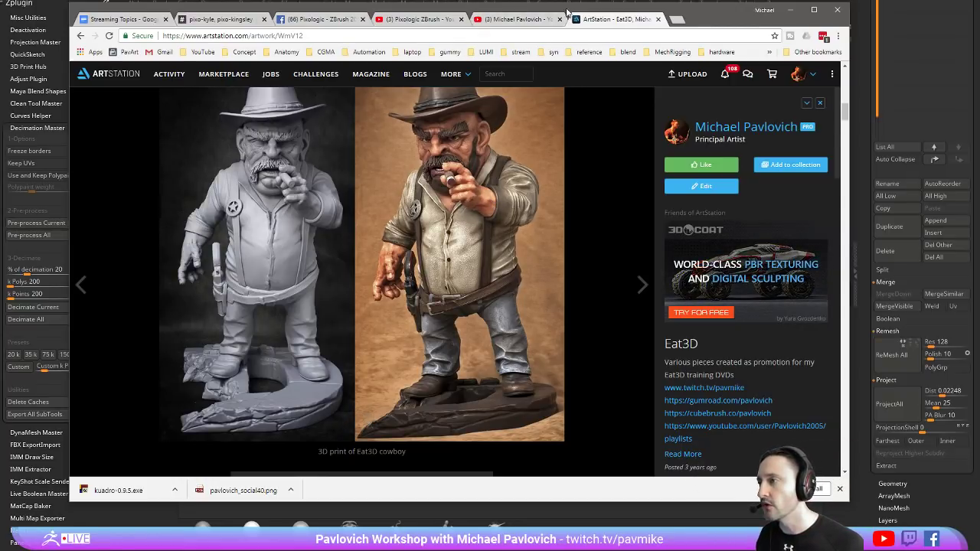
left_click(790, 9)
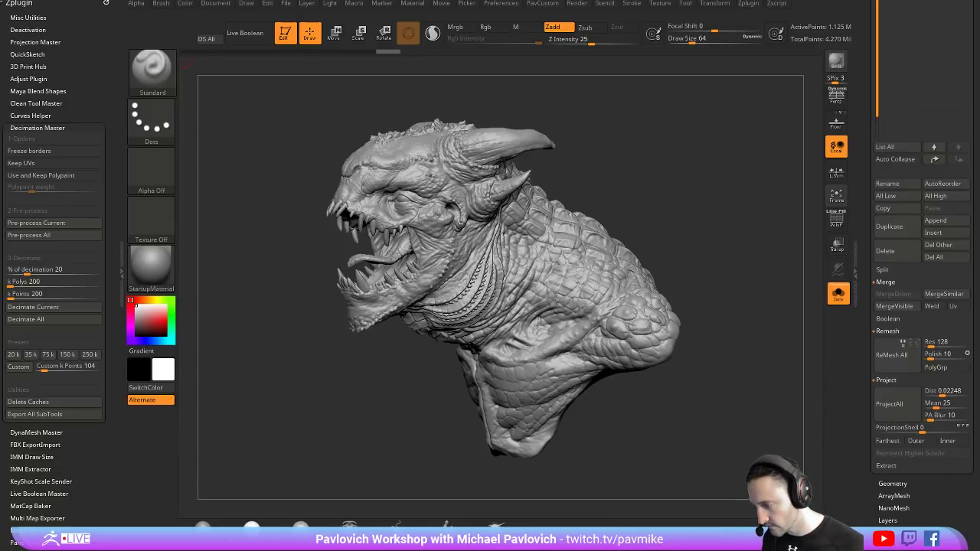
Step: Preview the Boomer, Amazon and Dom Santiago platinum statues in the Gears of War image results
key("alt+Tab")
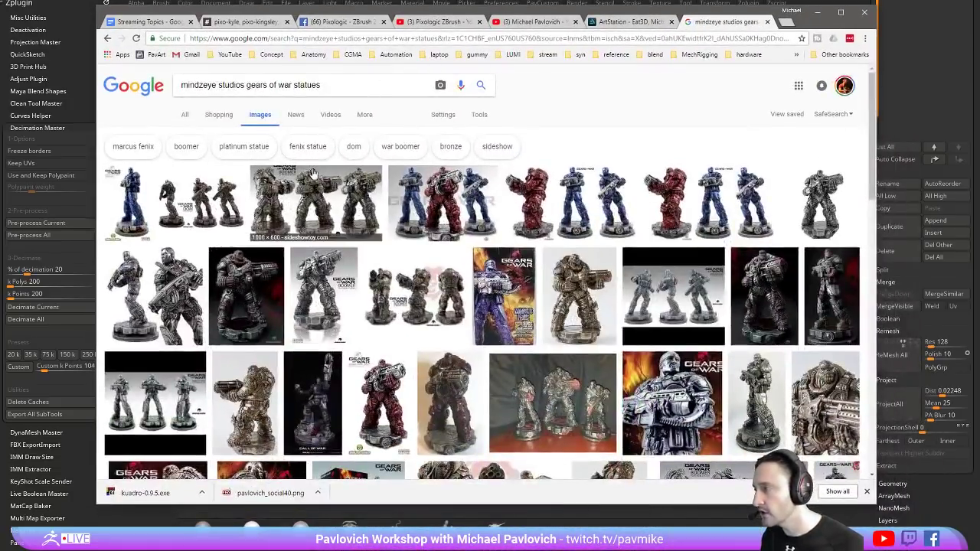
left_click(313, 193)
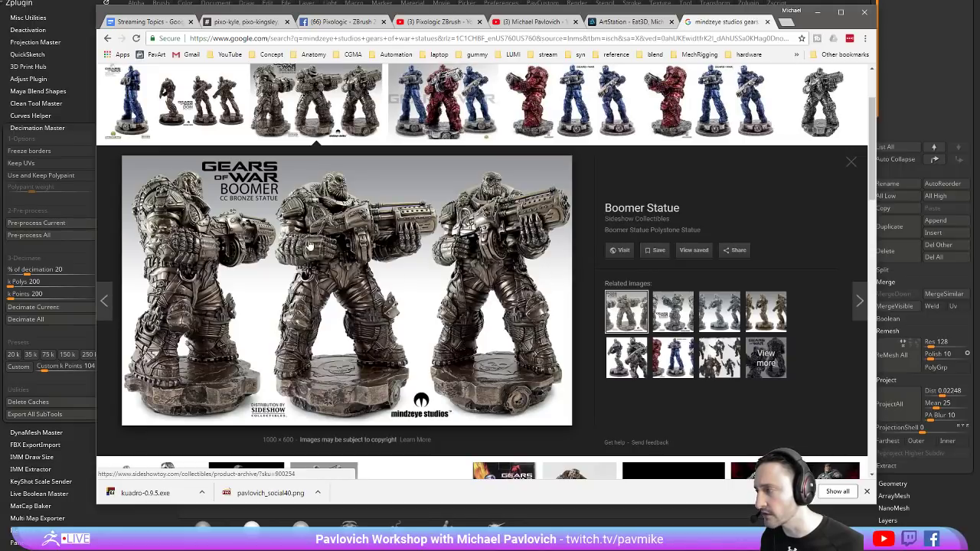
scroll(424, 224, "down", 3)
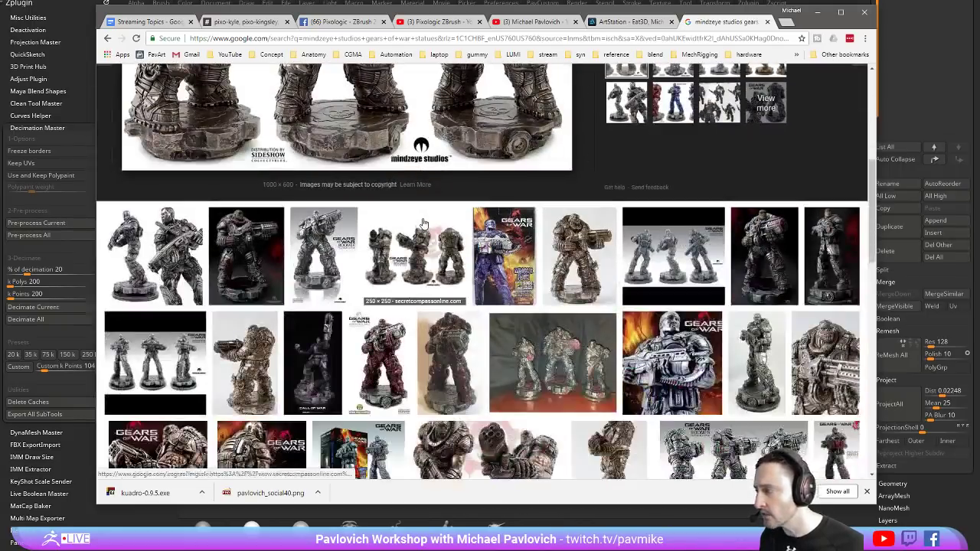
left_click(189, 242)
scroll(551, 258, "up", 2)
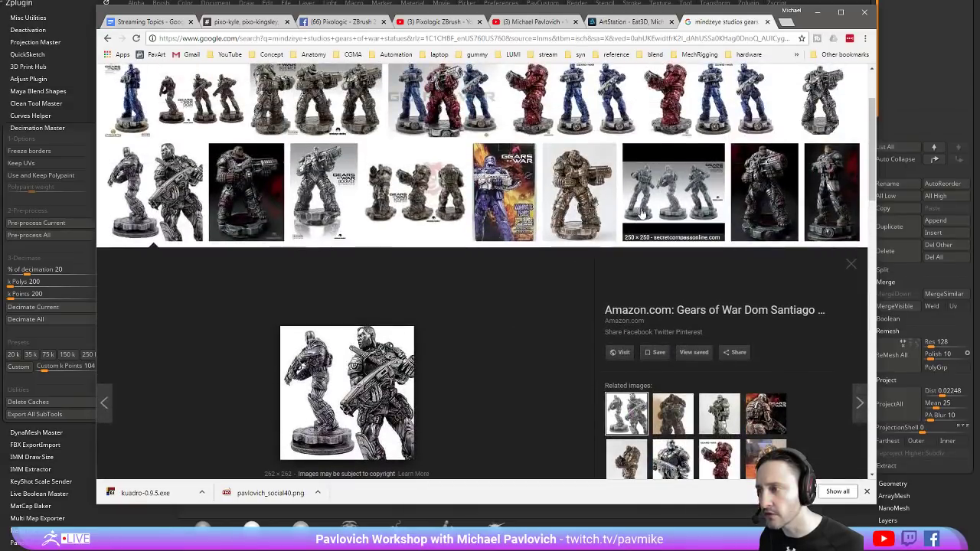
left_click(644, 200)
scroll(516, 237, "up", 3)
left_click(318, 202)
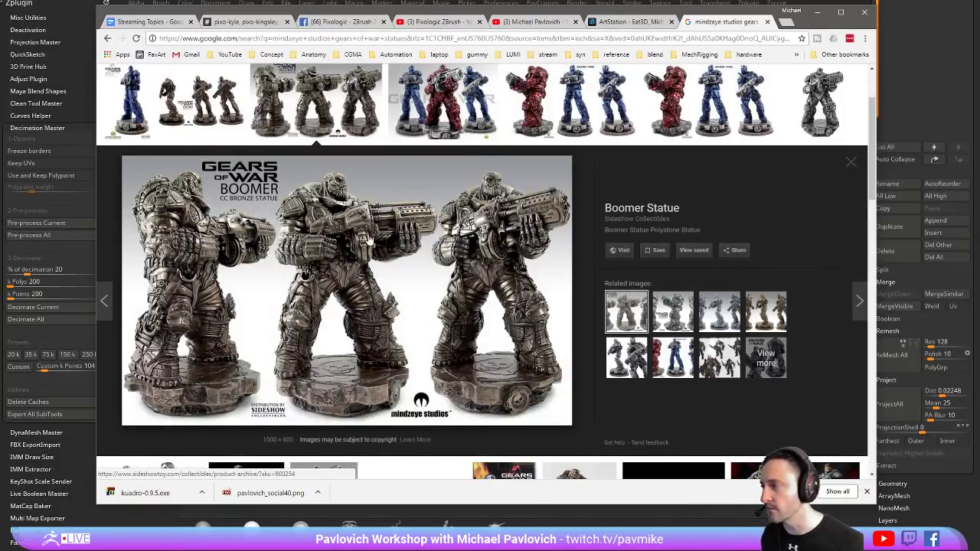
Step: Decimate the dragon bust with Decimation Master at a 350 k poly target
key("alt+Tab")
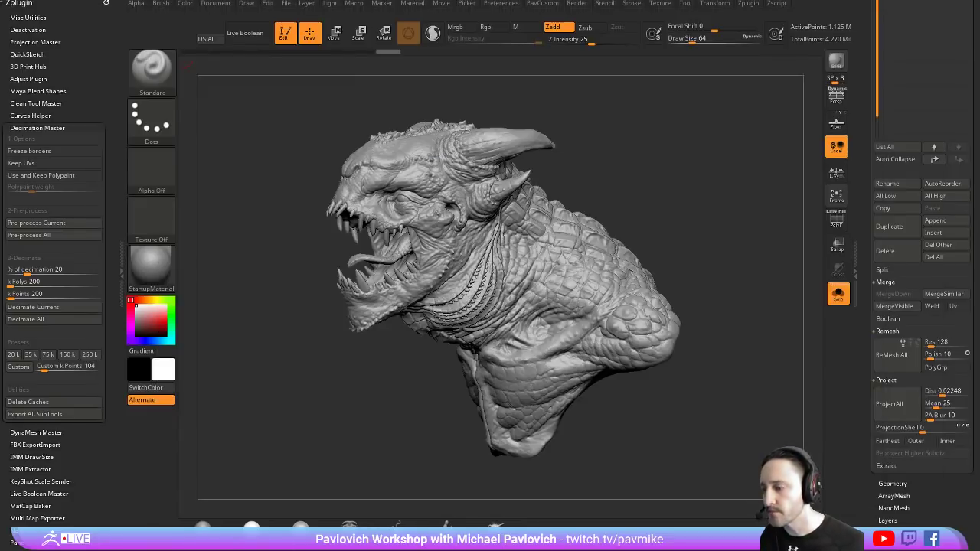
left_click_drag(696, 193, 719, 188)
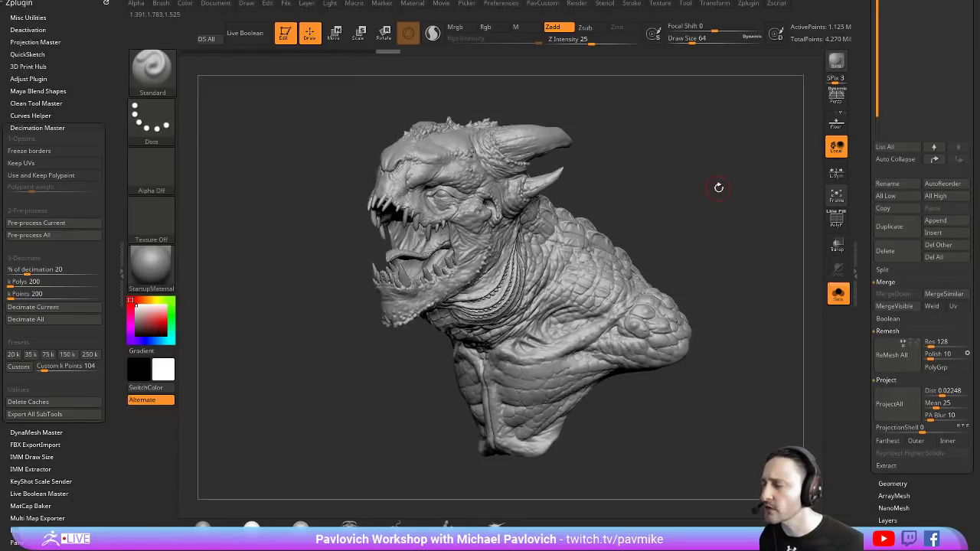
left_click(43, 281)
type("0")
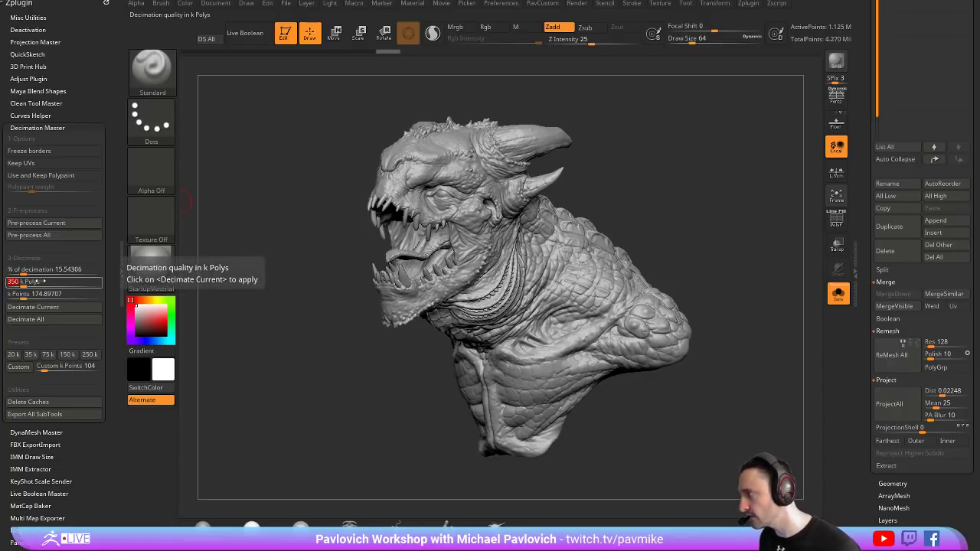
left_click(33, 307)
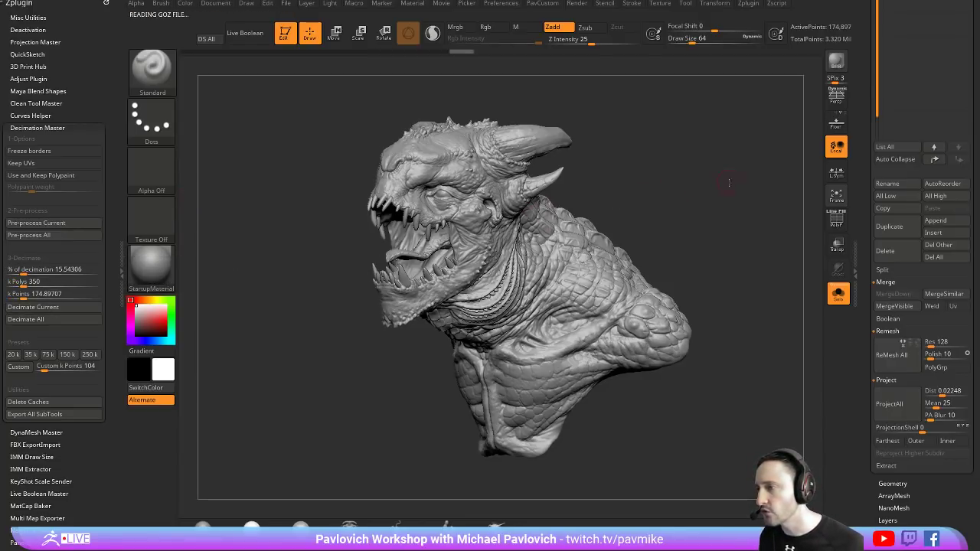
Step: Inspect the decimated topology with PolyF from close and front views, ending with brush size 25
left_click(838, 221)
left_click_drag(811, 214, 786, 282, "alt")
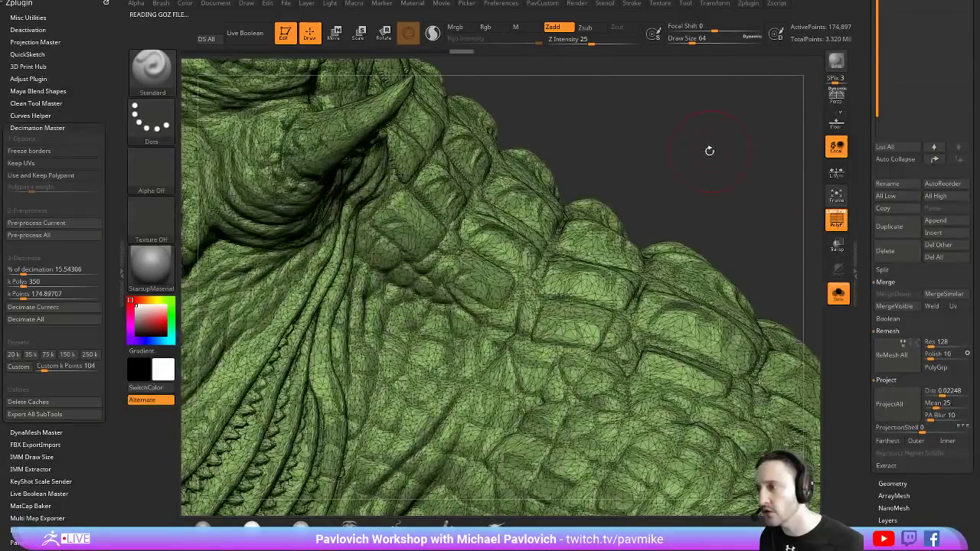
left_click_drag(710, 150, 702, 150)
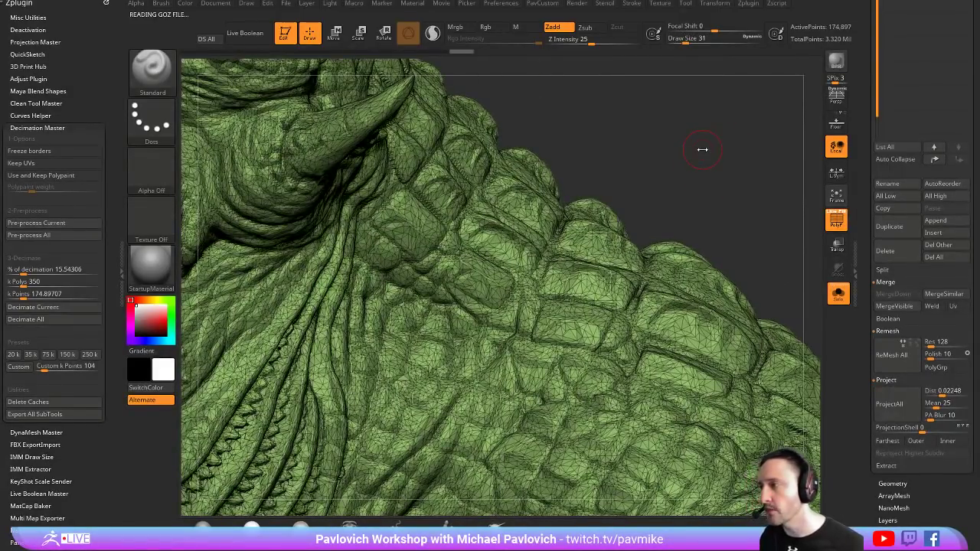
key("f")
mouse_move(630, 138)
left_mouse_down()
mouse_move(700, 219)
mouse_move(668, 215)
mouse_move(754, 192)
mouse_move(444, 267)
mouse_move(702, 178)
mouse_move(470, 280)
left_mouse_up()
key("shift+f")
key("s")
key("s")
Step: Set intensity to 44 and try a crease stroke across the cheek, then undo it
left_click_drag(555, 39, 565, 33)
key("space")
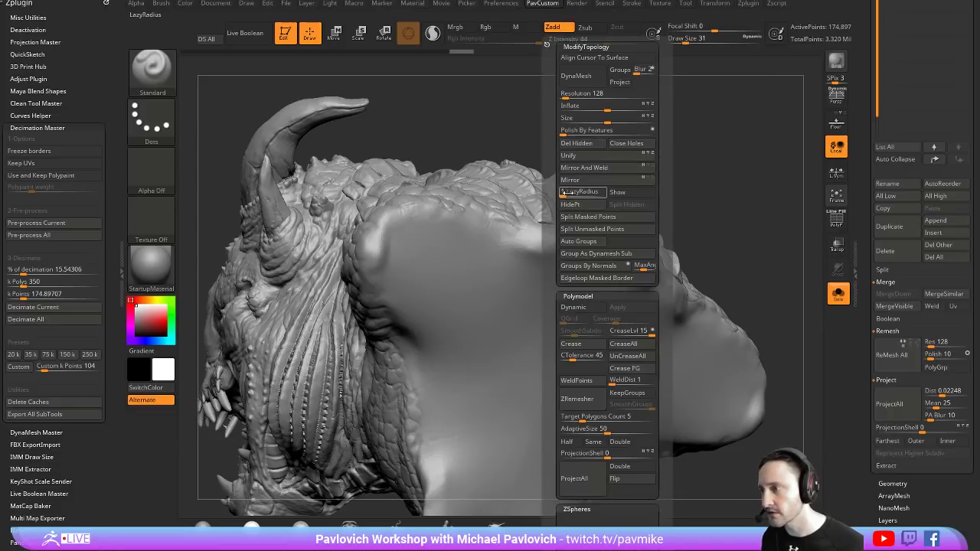
mouse_move(708, 181)
left_mouse_down()
mouse_move(724, 206)
mouse_move(516, 284)
mouse_move(551, 318)
mouse_move(609, 320)
left_mouse_up()
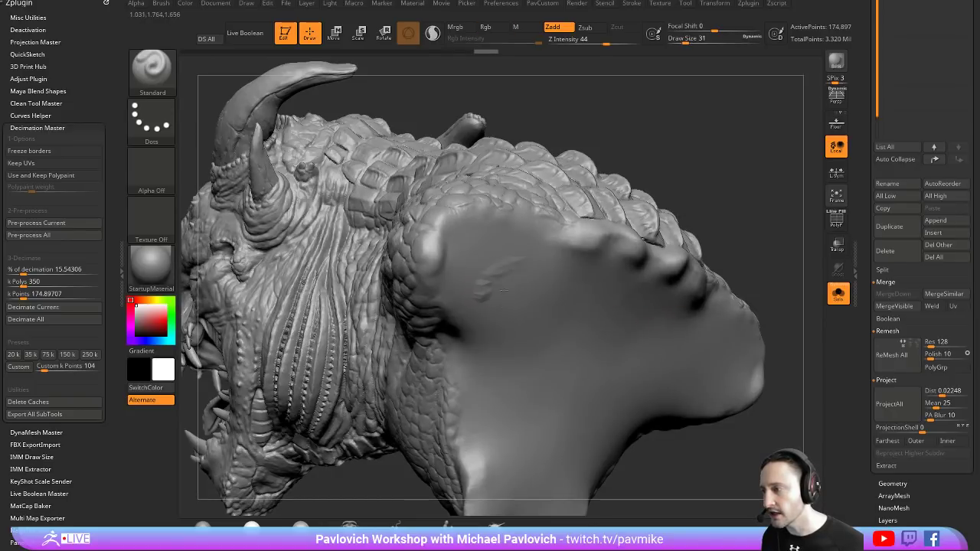
mouse_move(482, 299)
left_mouse_down()
mouse_move(562, 310)
mouse_move(754, 325)
left_mouse_up()
key("ctrl+z")
key("ctrl+z")
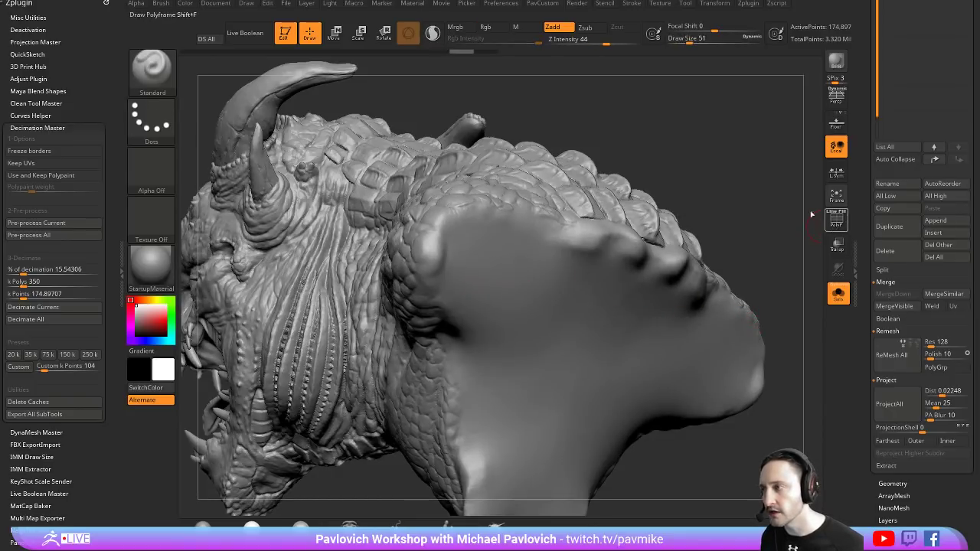
Step: Smooth a cheek patch and sculpt a small 'Hey!' mark there at Draw Size 22
key("shift+f")
left_click(432, 32)
mouse_move(493, 268)
left_mouse_down("shift")
mouse_move(497, 314)
mouse_move(554, 284)
mouse_move(538, 323)
mouse_move(596, 306)
mouse_move(596, 329)
mouse_move(620, 329)
left_mouse_up("shift")
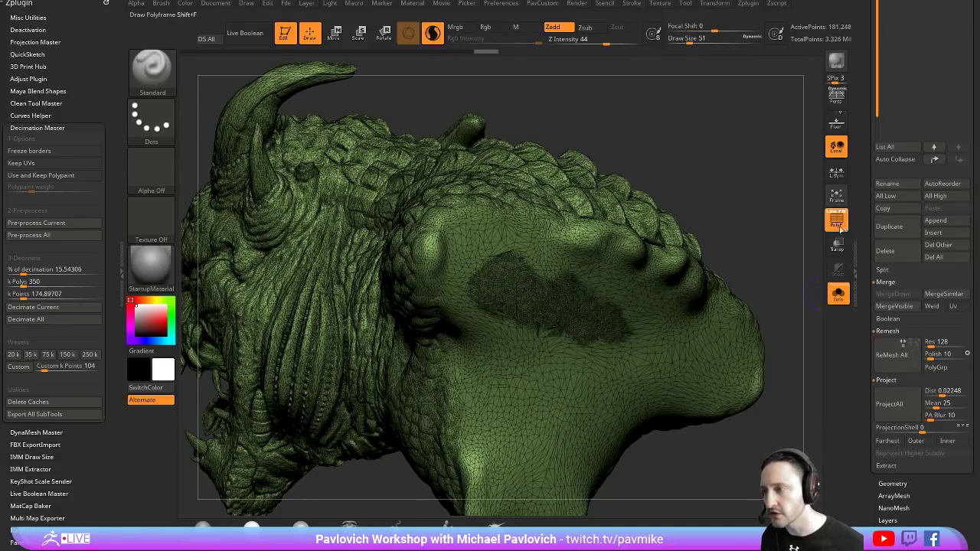
key("shift+f")
key("bracketleft")
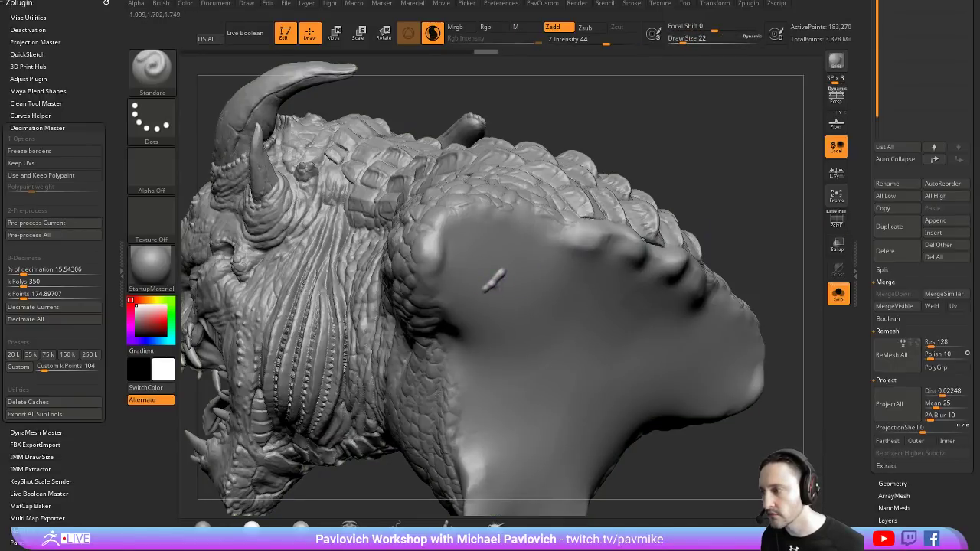
left_click_drag(508, 294, 526, 279)
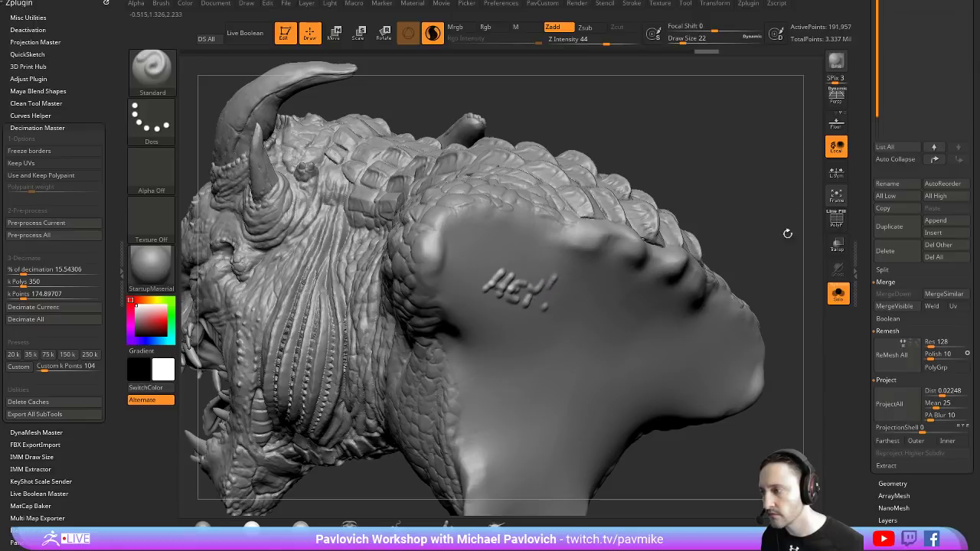
Step: Rotate the bust to front and three-quarter views, toggling PolyF to check the wireframe
mouse_move(700, 150)
left_mouse_down()
mouse_move(709, 145)
mouse_move(699, 153)
mouse_move(703, 183)
left_mouse_up()
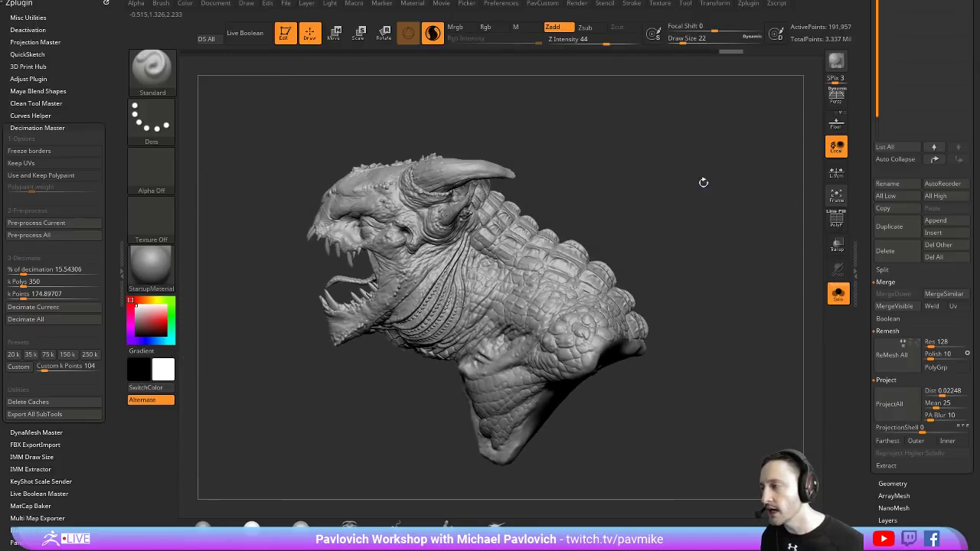
left_click(836, 220)
left_click_drag(767, 227, 712, 222)
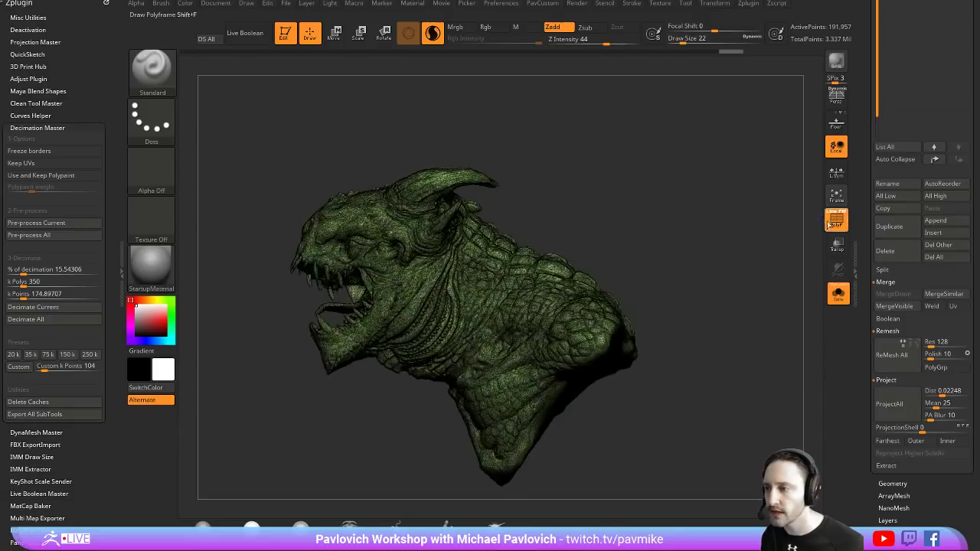
left_click(836, 220)
left_click_drag(708, 173, 720, 221)
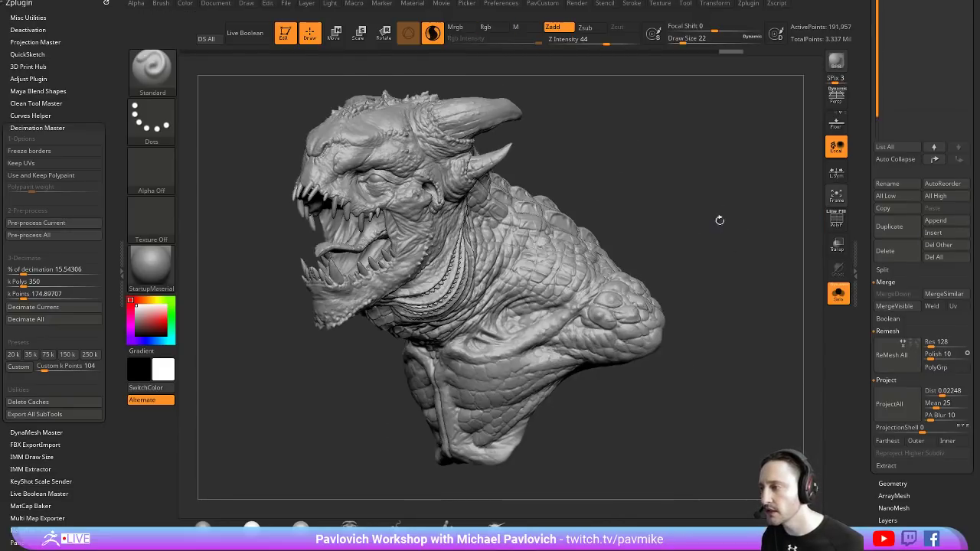
Step: Expand the 3D Print Hub and Scale Master plugins and glance at Scale Master's help
left_click(28, 67)
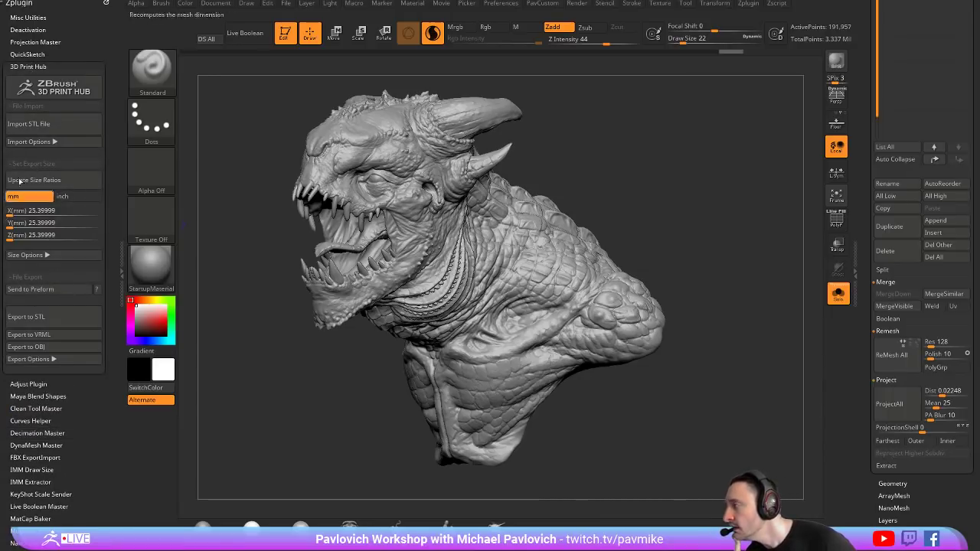
scroll(40, 321, "down", 4)
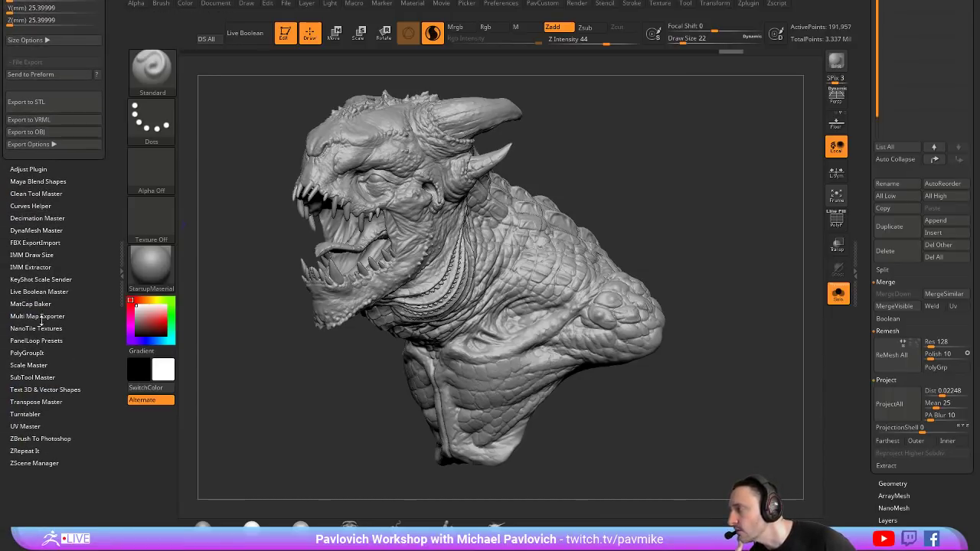
left_click(29, 365)
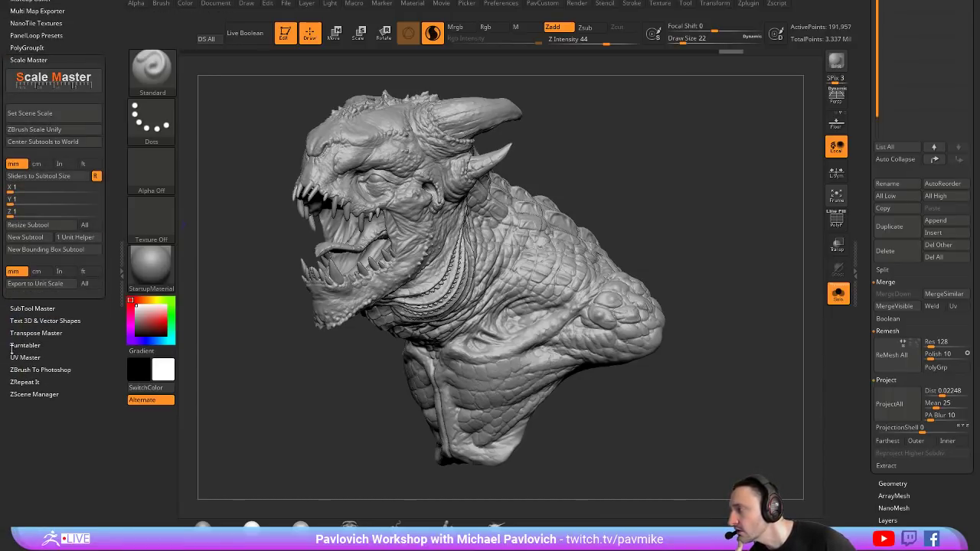
left_click(54, 80)
left_click(604, 215)
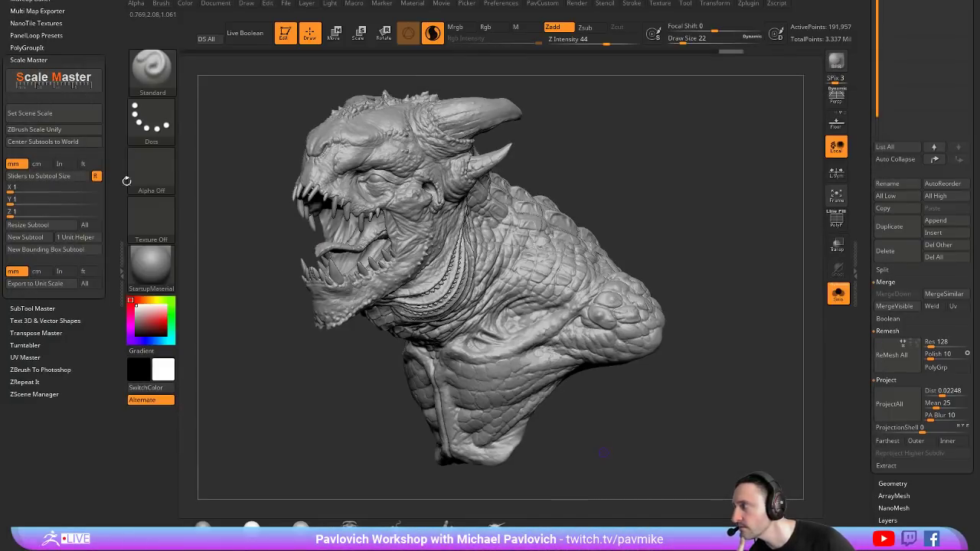
Step: Page through Scale Master's About help to the Extended Functionality page, then close it
left_click(60, 84)
left_click(513, 423)
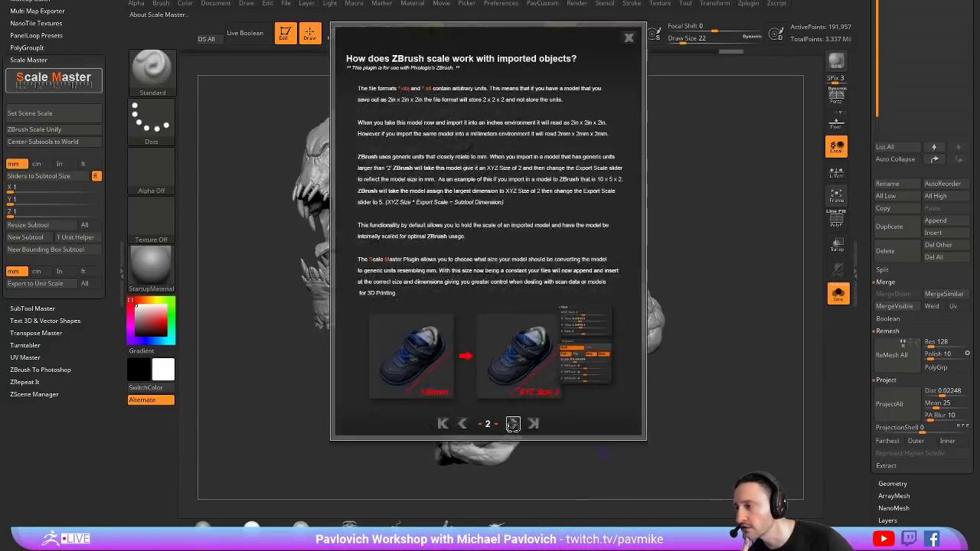
left_click(513, 423)
left_click(513, 425)
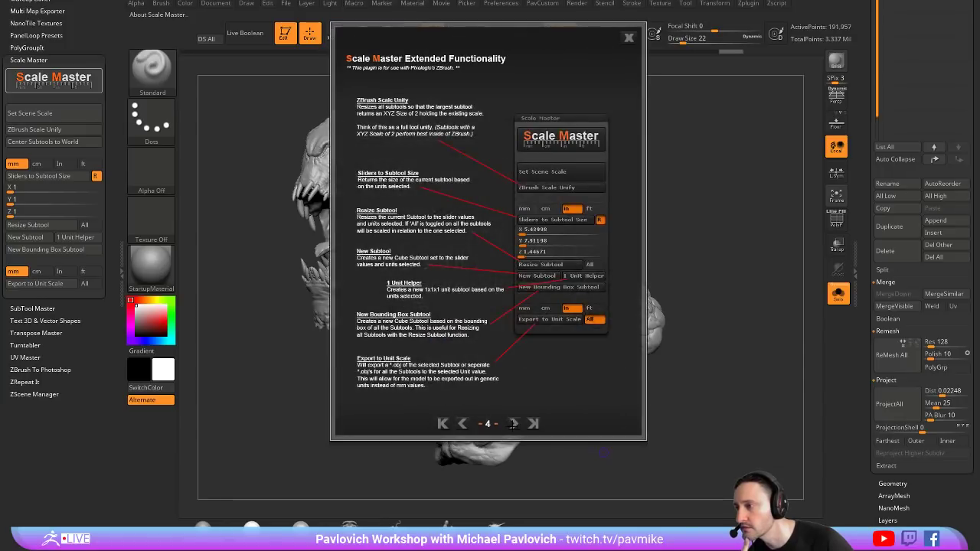
left_click(605, 453)
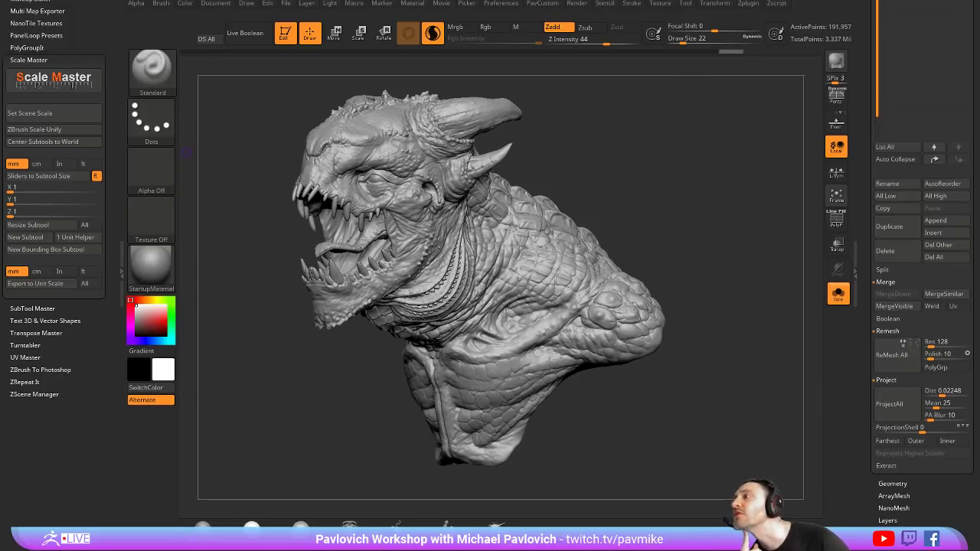
Step: Expand the Maya Blend Shapes plugin options in Zplugin
scroll(864, 57, "up", 5)
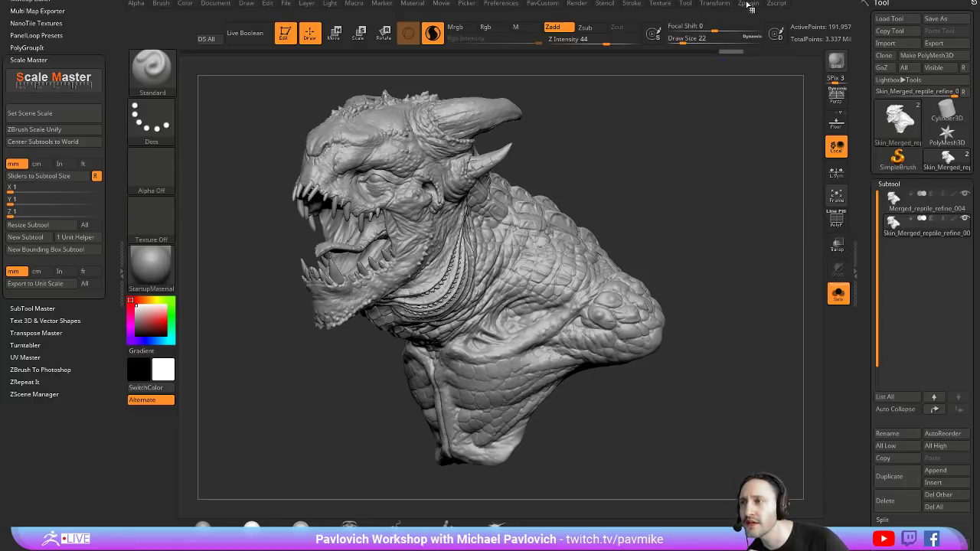
scroll(84, 28, "up", 1)
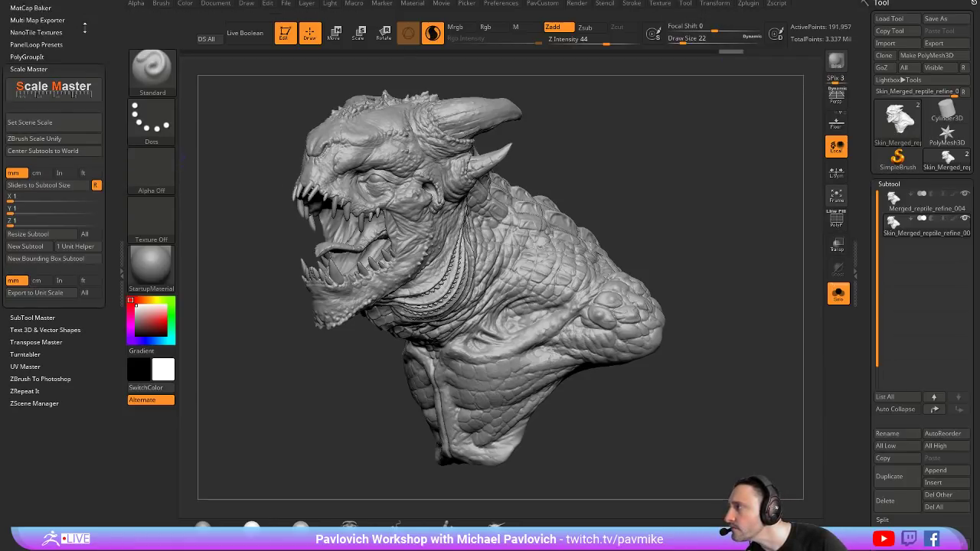
scroll(80, 77, "up", 5)
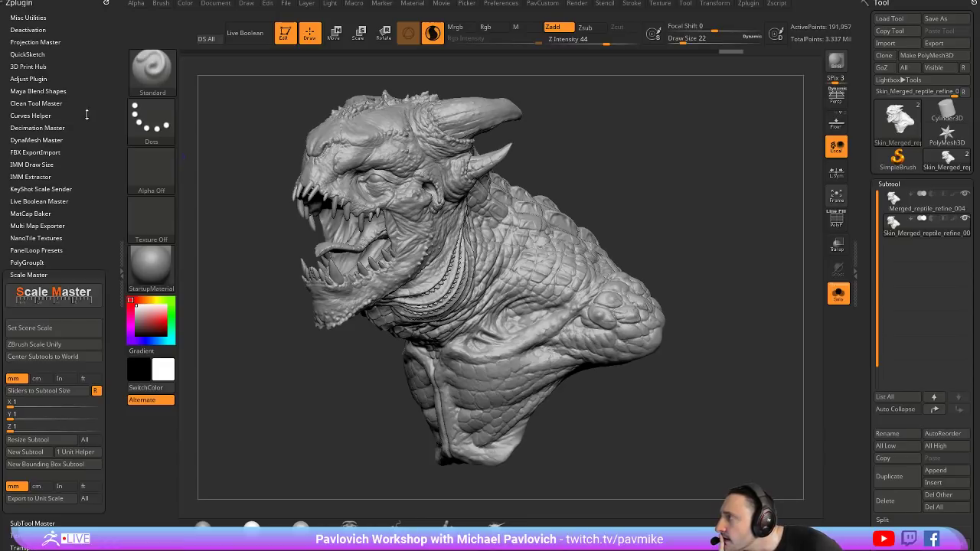
left_click(52, 91)
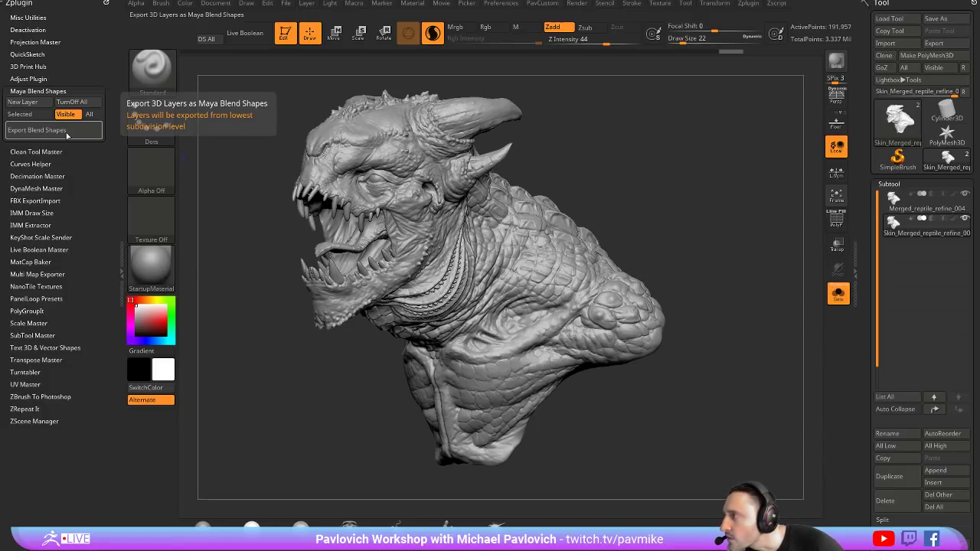
Step: Load ChopsMcGeePolypaint.ZTL from the streaming > OldMan folder as the current tool
left_click(896, 19)
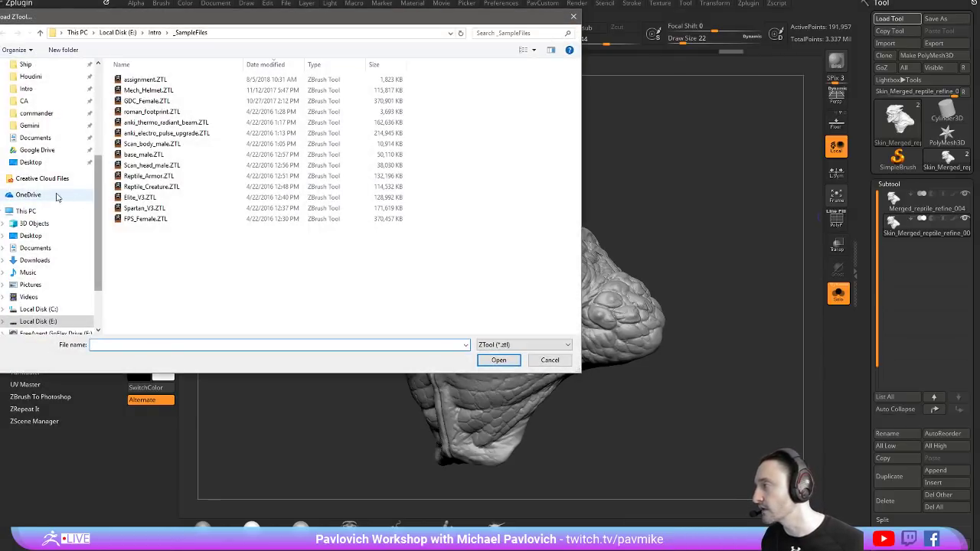
scroll(56, 196, "up", 5)
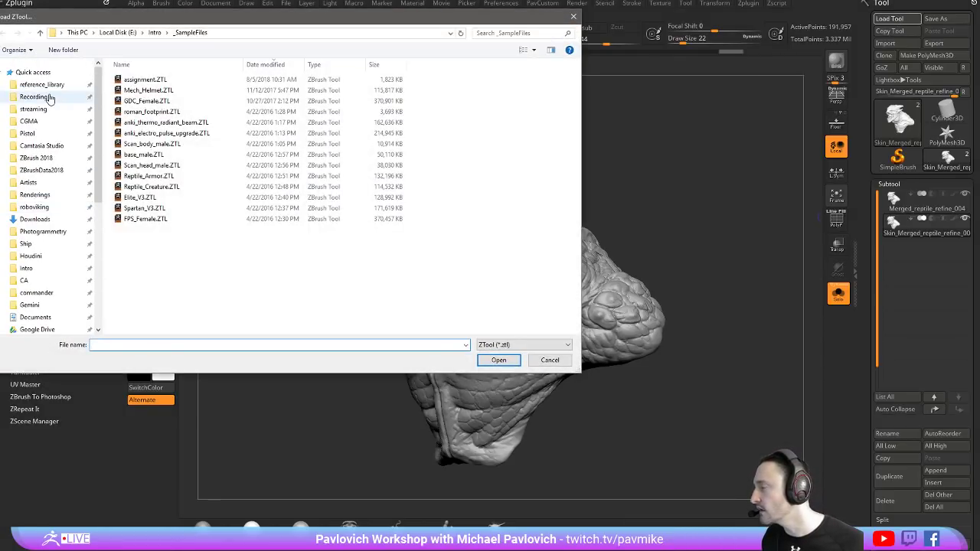
left_click(47, 97)
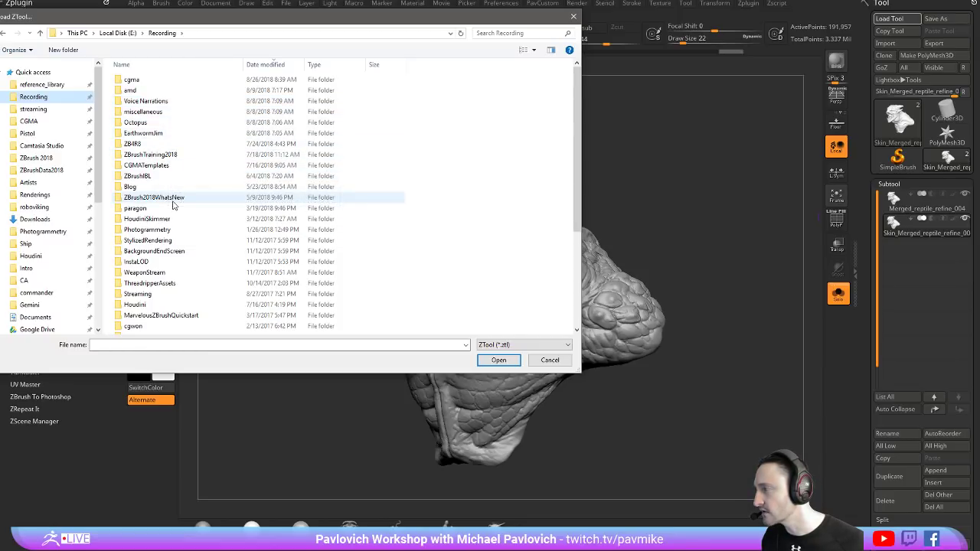
scroll(182, 214, "down", 2)
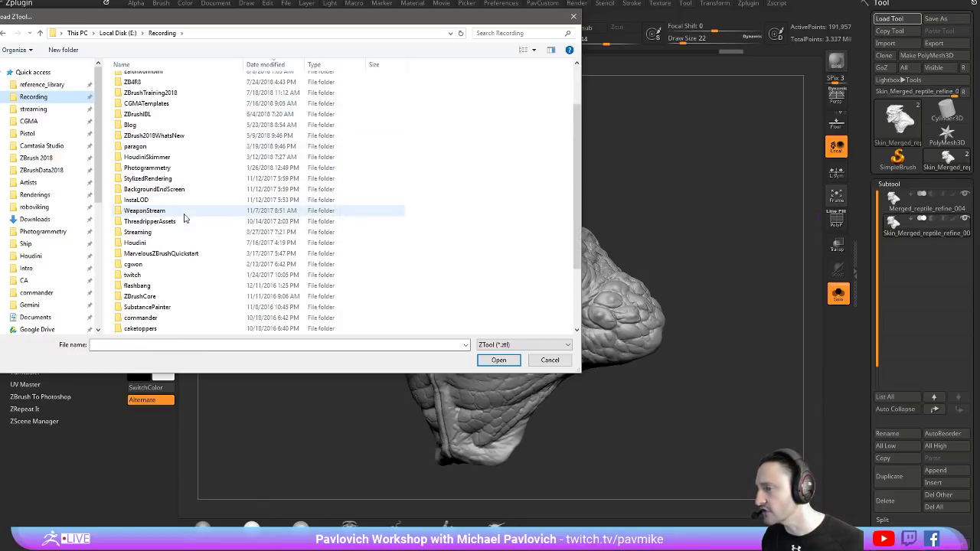
scroll(172, 153, "up", 2)
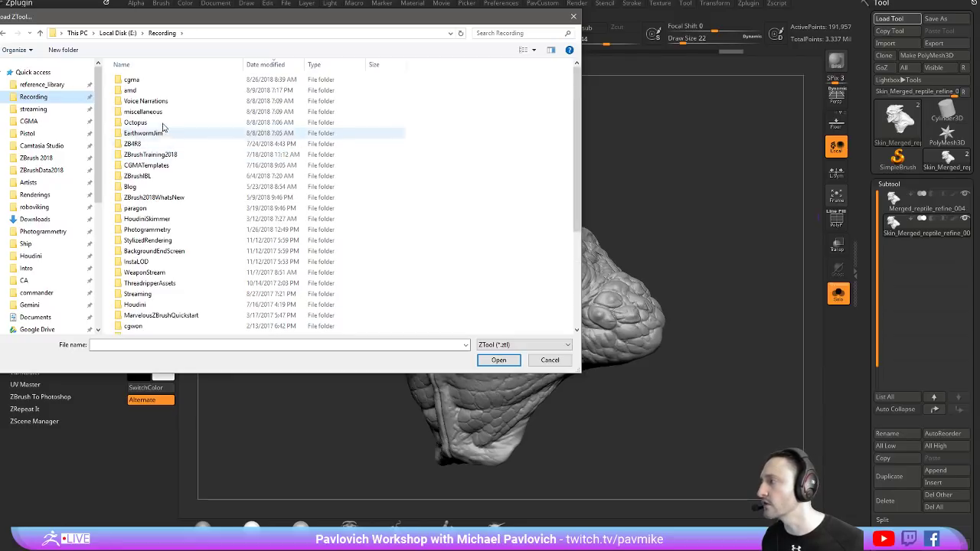
left_click(44, 110)
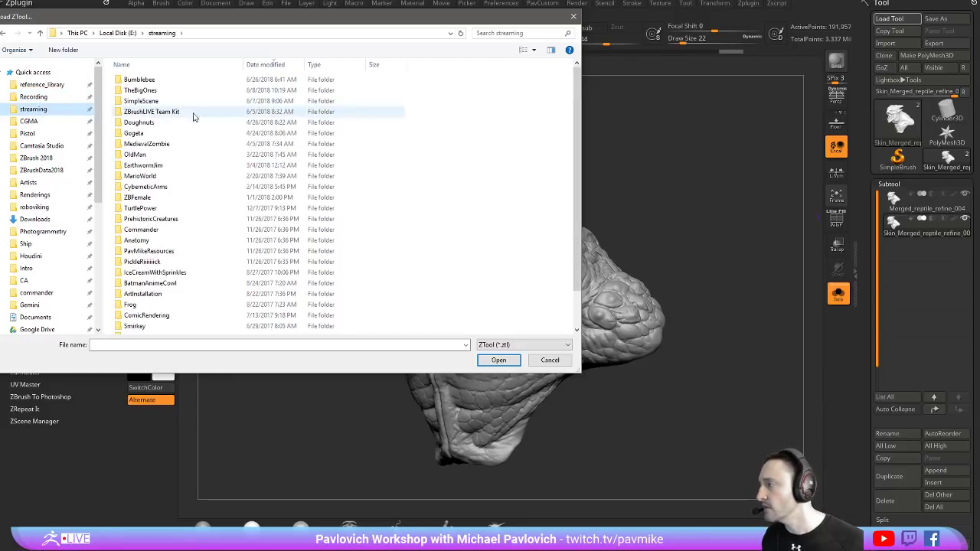
double_click(157, 154)
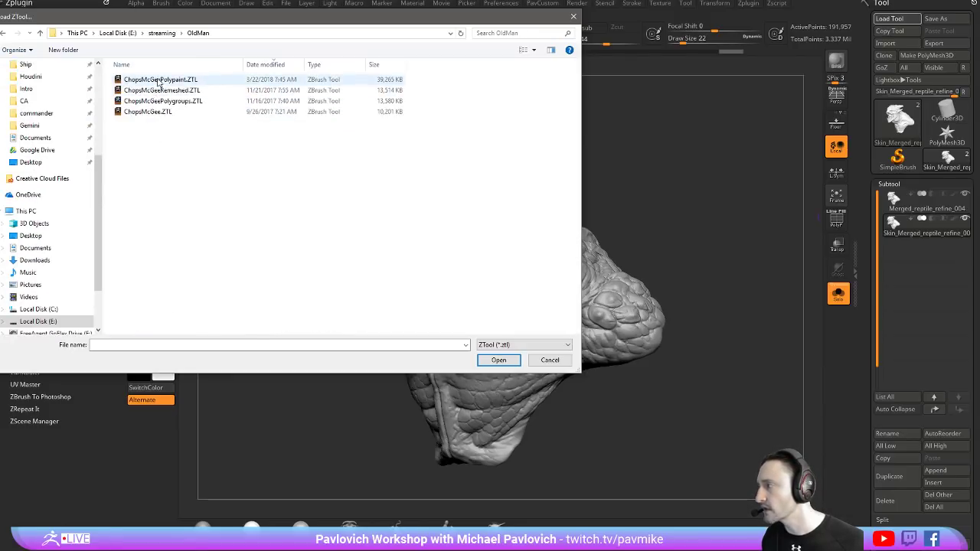
double_click(160, 81)
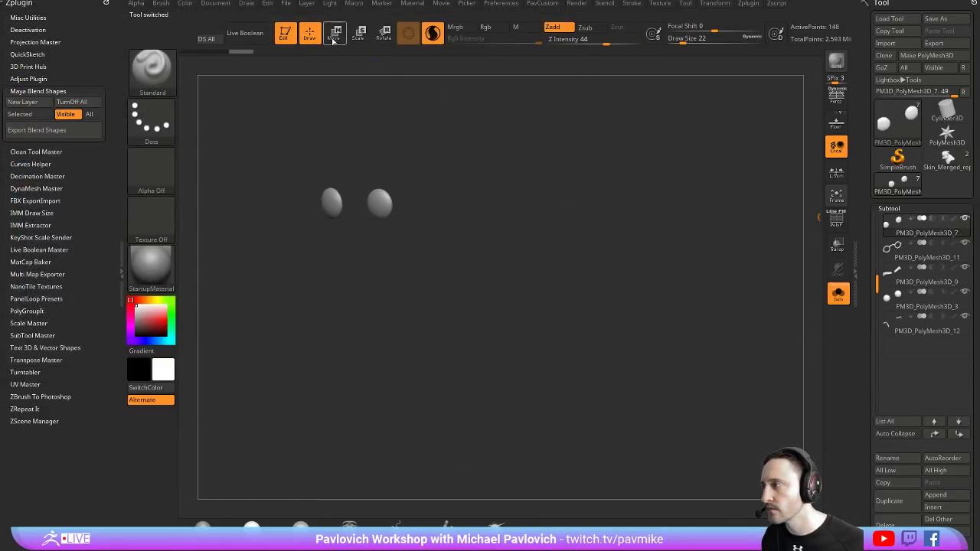
Step: Isolate the old-man head subtool and drop it to its lowest subdivision level
left_click(838, 296)
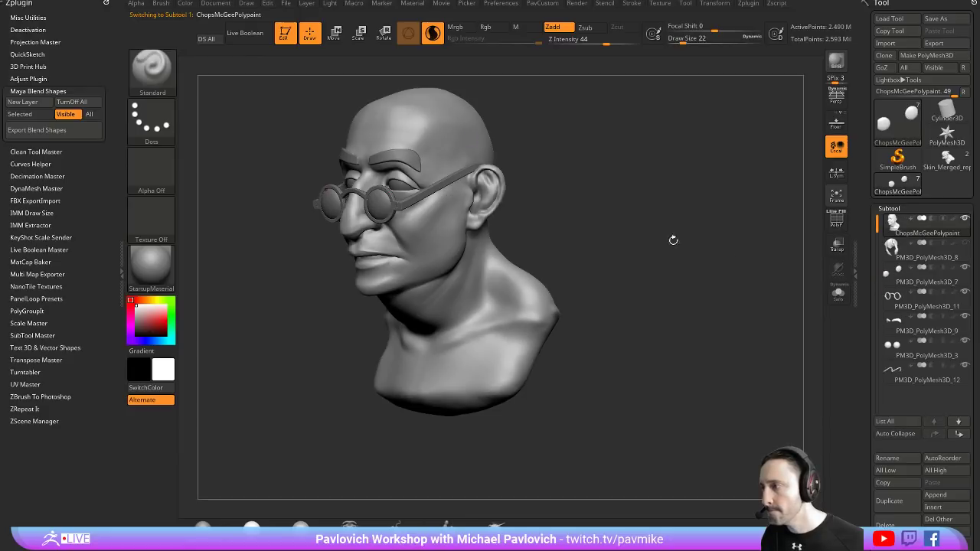
left_click(839, 295)
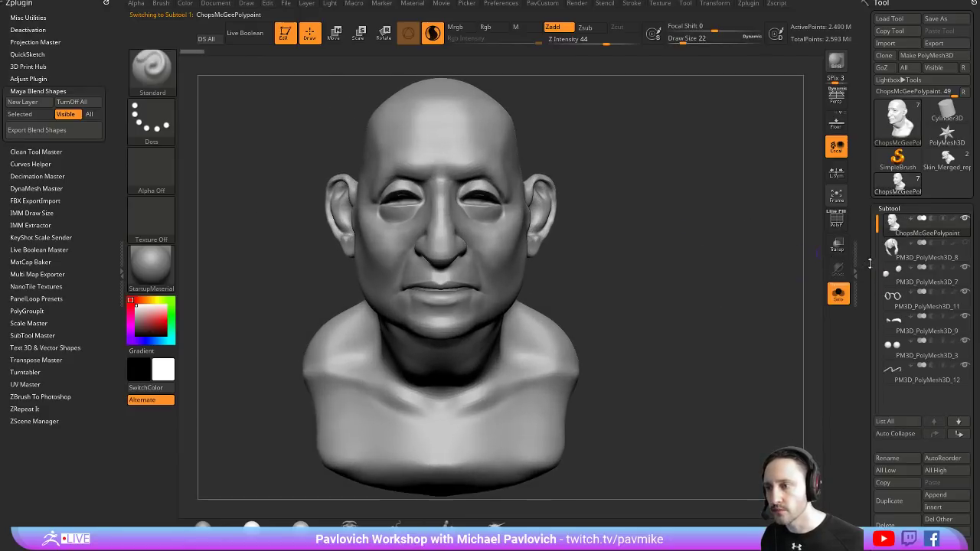
scroll(883, 145, "down", 5)
scroll(883, 146, "down", 2)
left_click(890, 280)
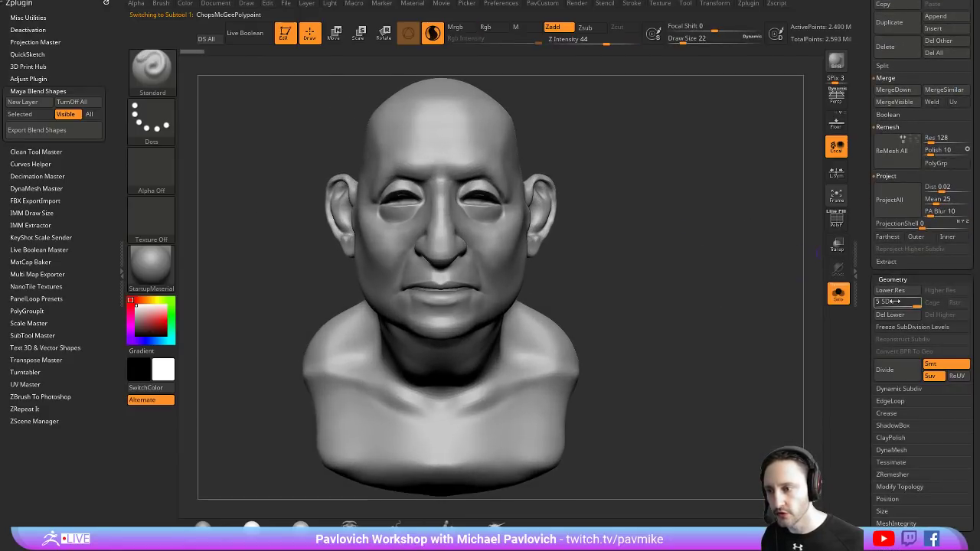
left_click(879, 302)
mouse_move(660, 271)
left_mouse_down()
mouse_move(683, 276)
mouse_move(621, 283)
mouse_move(652, 276)
left_mouse_up()
Step: Show polygroups, set brush size 116, and raise the head back to SDiv 5
left_click(837, 219)
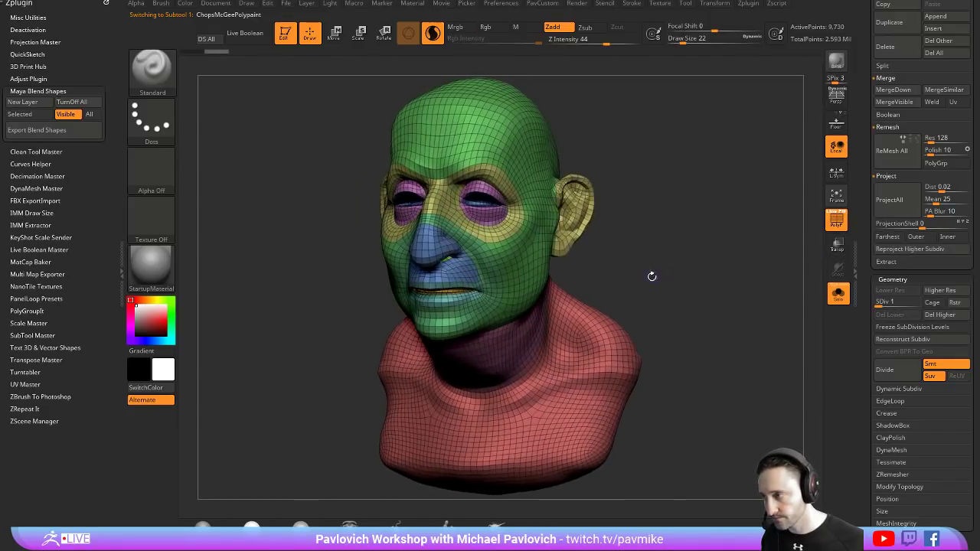
type("s116")
key("Return")
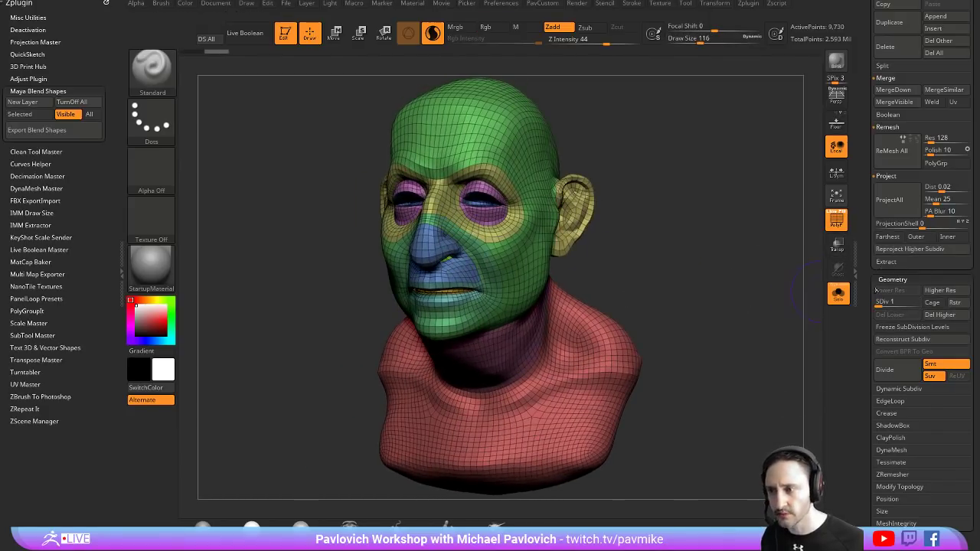
left_click_drag(881, 302, 925, 302)
left_click_drag(870, 275, 868, 191)
Step: Drop the bust to subdivision level 1, mask it and invert the mask
left_click(888, 316)
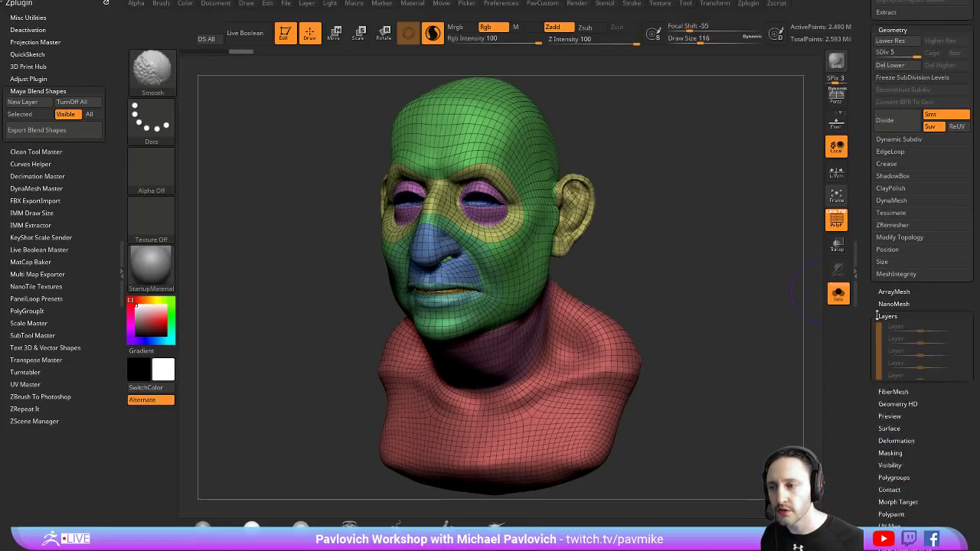
left_click_drag(872, 353, 868, 390)
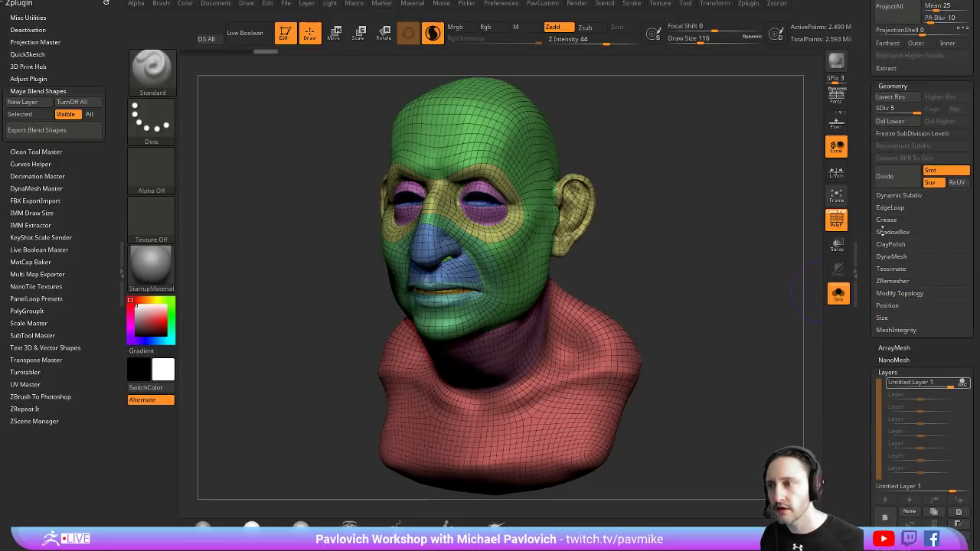
left_click(876, 108)
left_click_drag(788, 153, 700, 148)
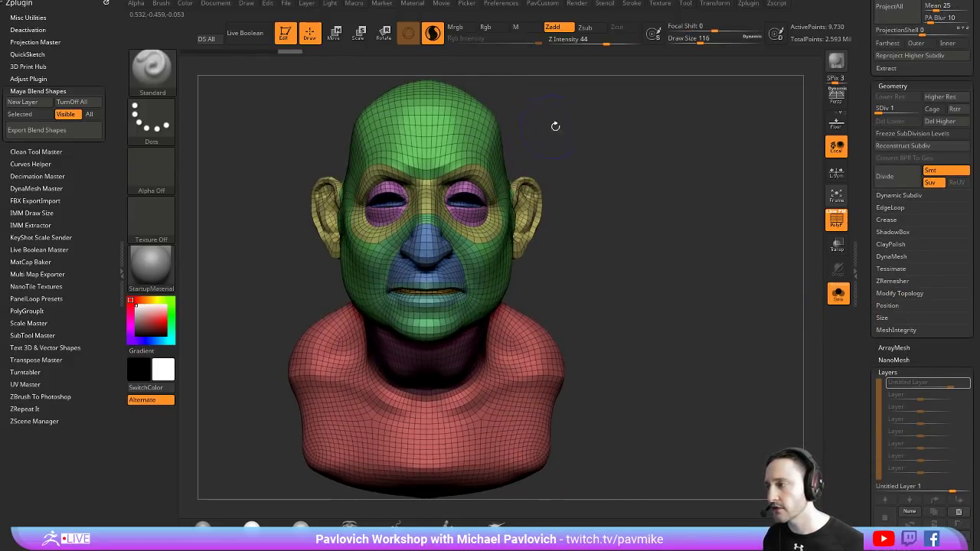
left_click_drag(554, 125, 517, 231, "alt")
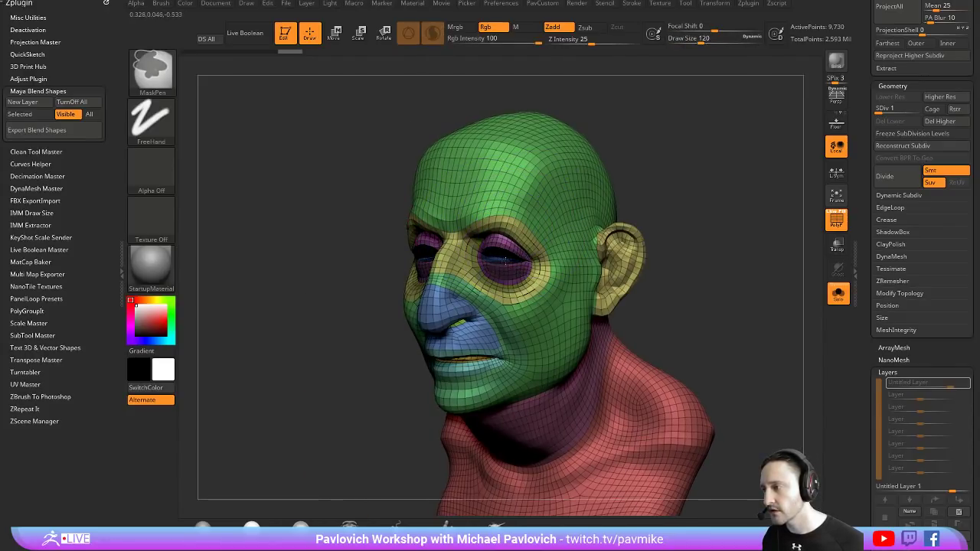
left_click(635, 157, "ctrl")
left_click(635, 157, "ctrl")
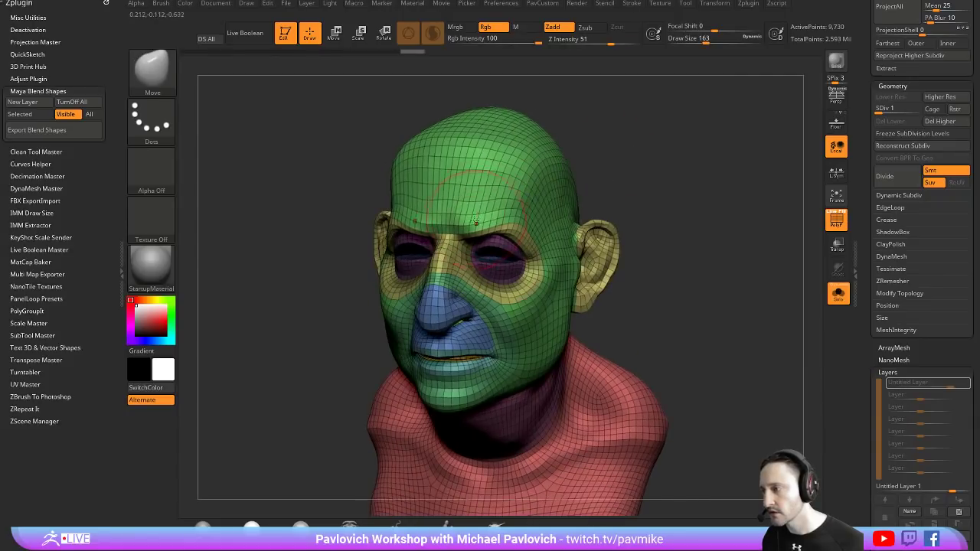
Step: Raise the bust back to subdivision level 5 and test the layer intensity slider
mouse_move(459, 215)
left_mouse_down("shift")
mouse_move(518, 203)
mouse_move(582, 230)
mouse_move(688, 235)
left_mouse_up("shift")
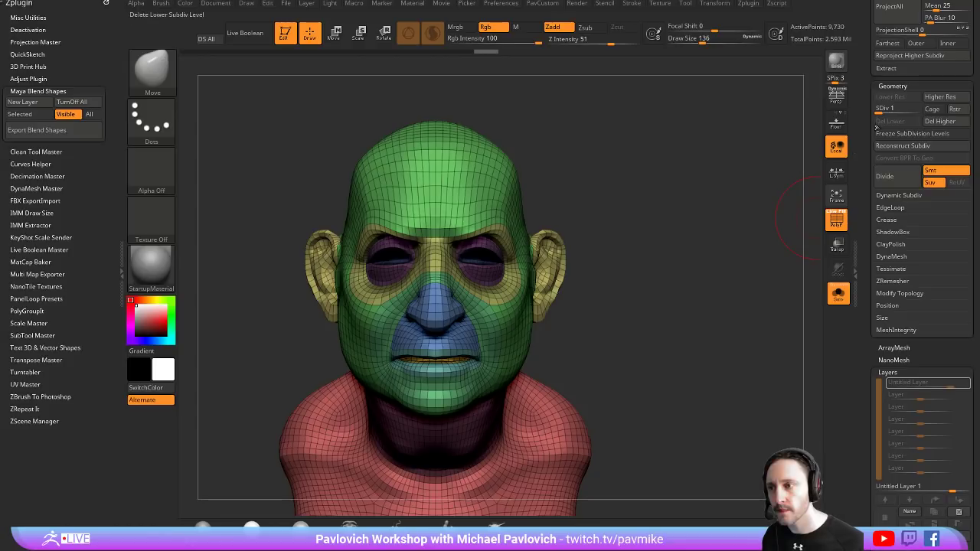
scroll(919, 230, "down", 3)
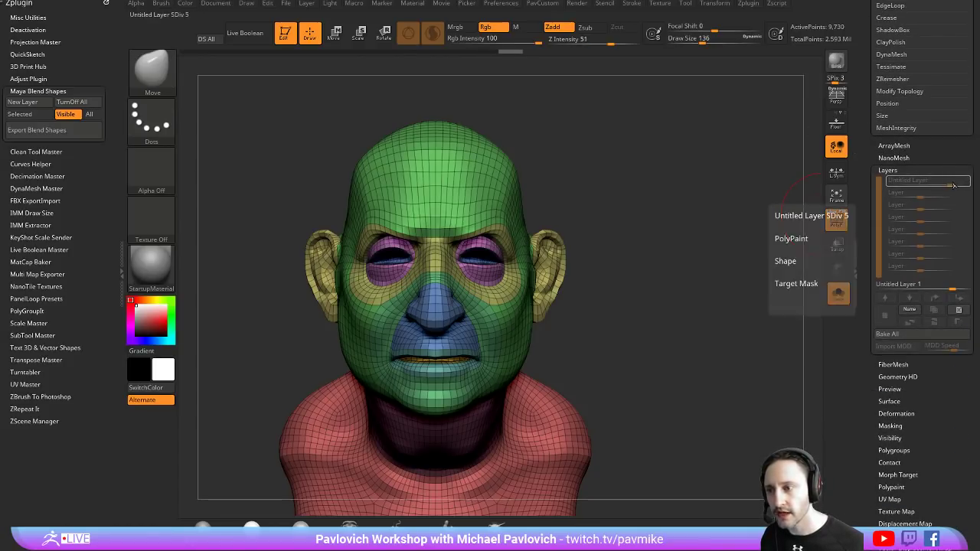
scroll(870, 267, "up", 2)
scroll(870, 268, "down", 1)
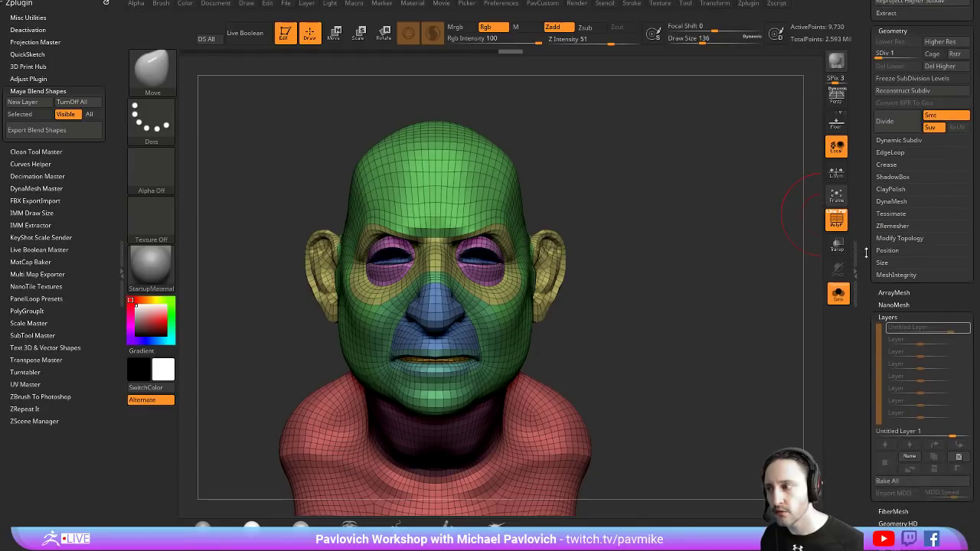
left_click_drag(899, 47, 927, 47)
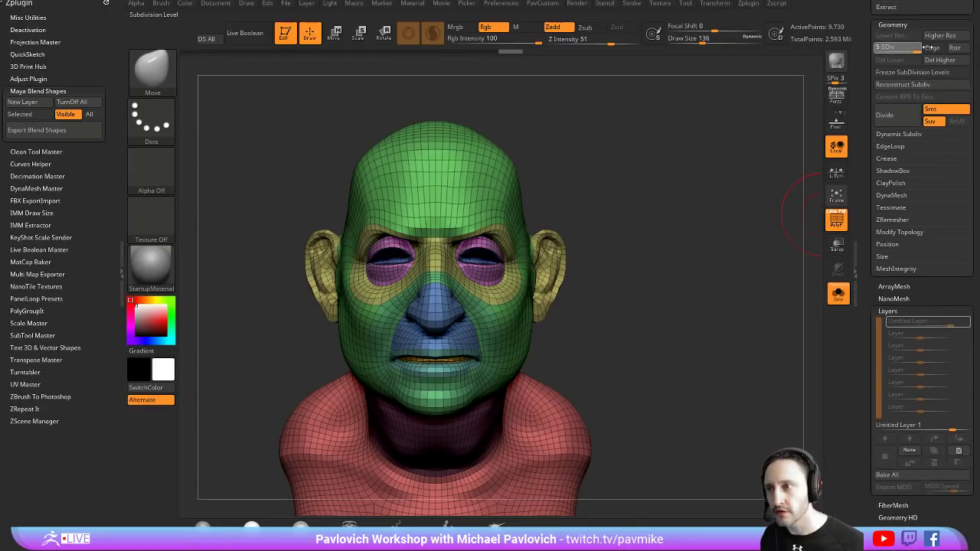
left_click(862, 127)
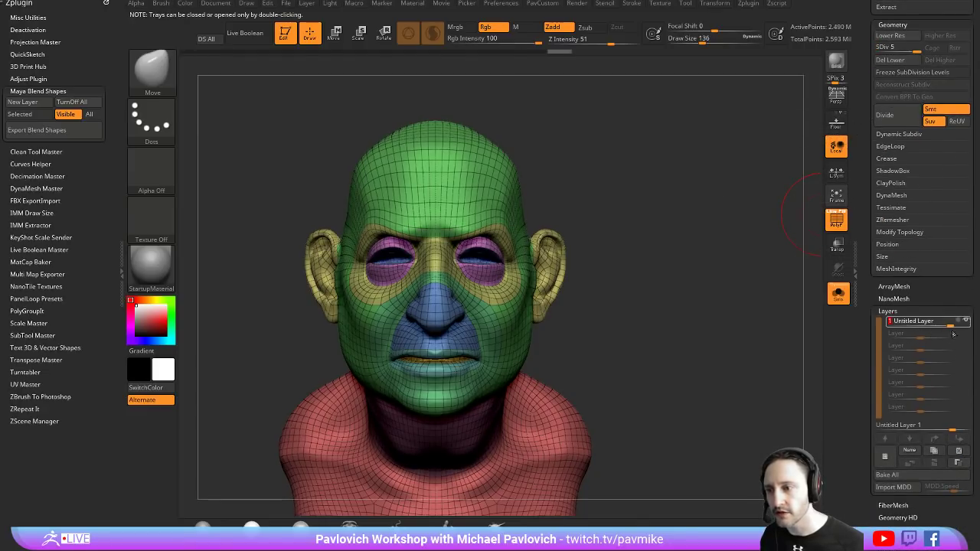
mouse_move(956, 329)
mouse_move(950, 325)
left_mouse_down()
mouse_move(927, 326)
mouse_move(962, 333)
left_mouse_up()
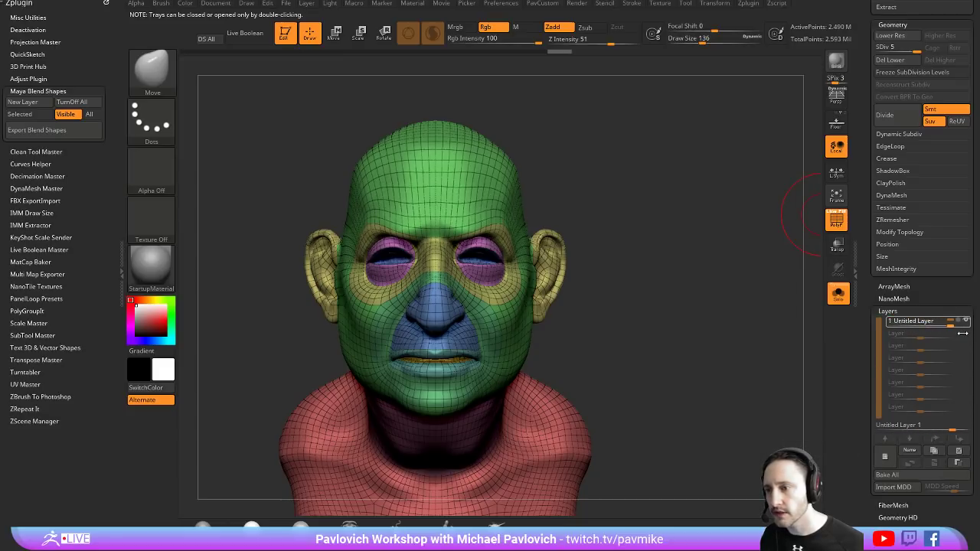
Step: Add a second sculpting layer above Untitled Layer 1 and make it active
left_click(884, 457)
left_click(919, 321)
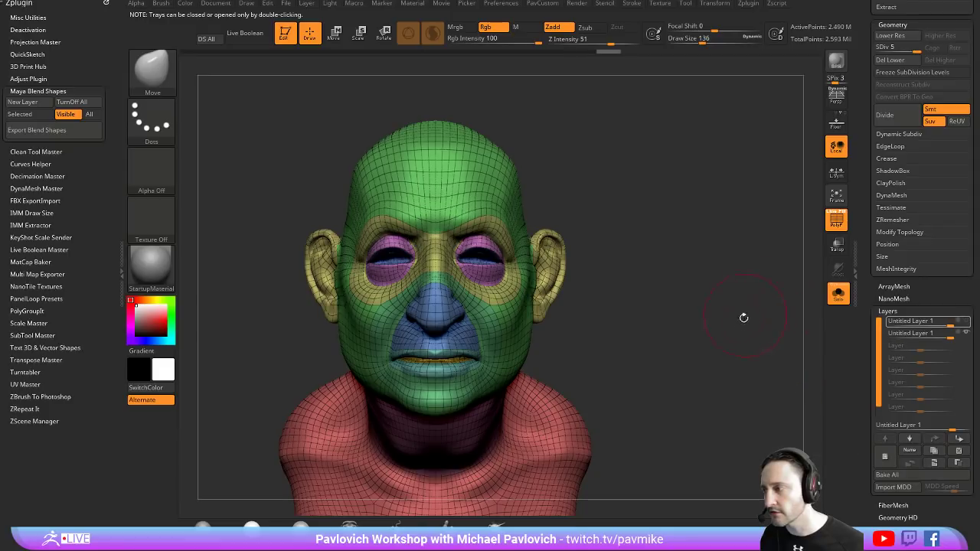
left_click_drag(744, 317, 739, 270, "alt")
left_click_drag(692, 248, 716, 239)
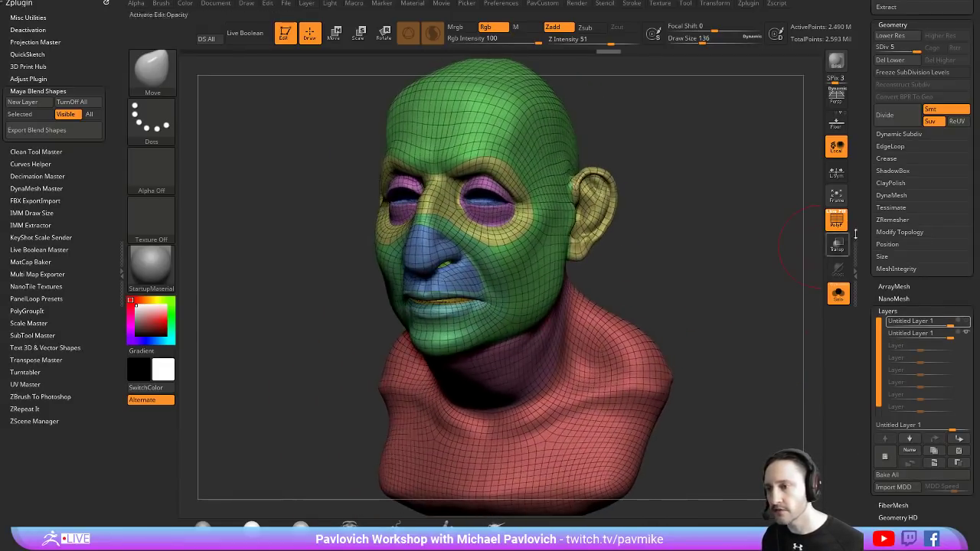
Step: Dismiss the abnormal termination note so LightBox lists the QuickSave files
left_click_drag(873, 196, 869, 222)
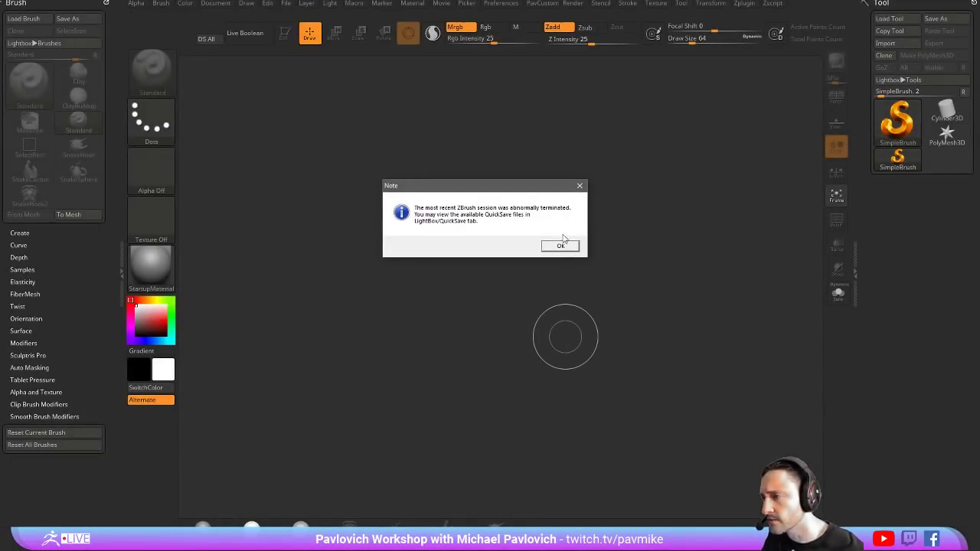
left_click(561, 243)
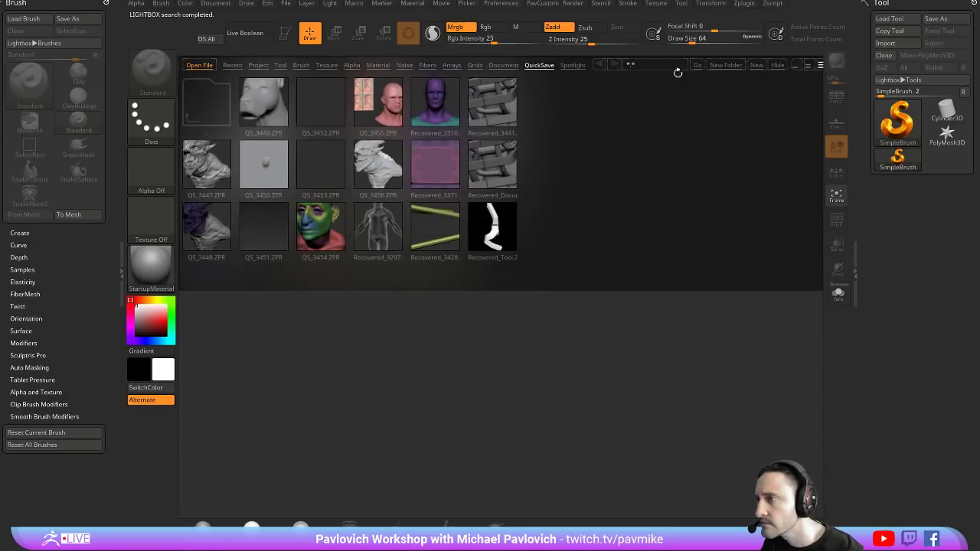
Step: Load the old-man ZTL from the OldMan folder and draw it onto the canvas
key("comma")
left_click(889, 18)
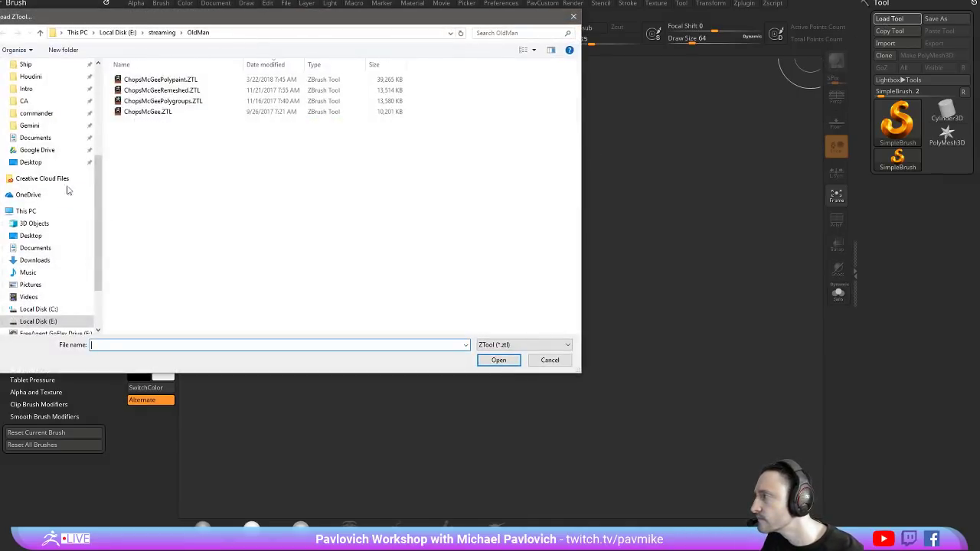
double_click(177, 89)
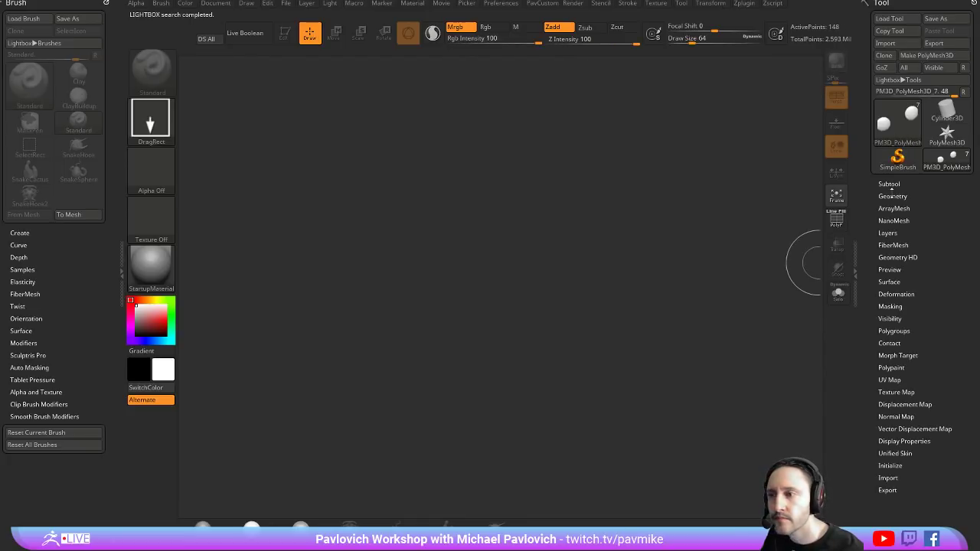
left_click(890, 185)
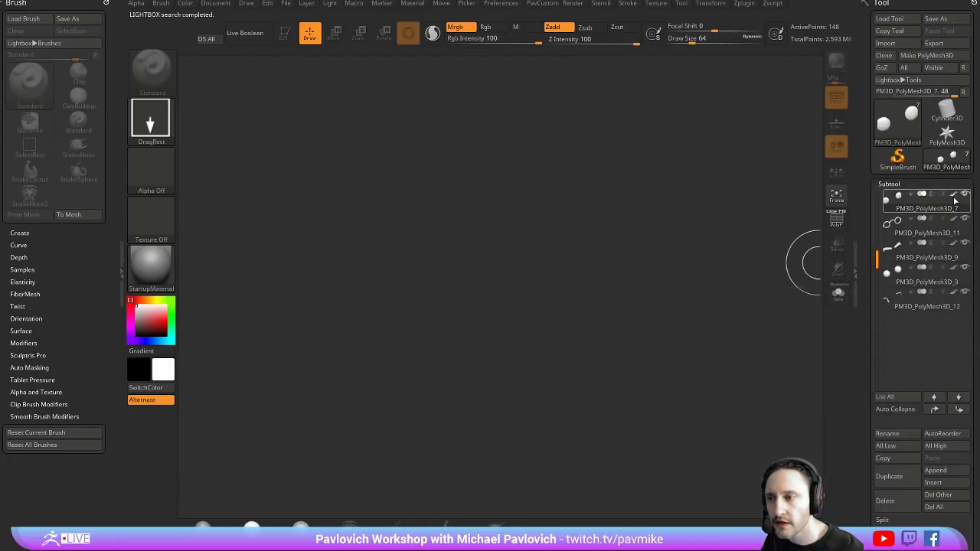
left_click_drag(459, 337, 284, 72)
Step: Enter Edit mode and make ChopsMcGeePolypaint the active subtool in a framed front view
left_click(284, 33)
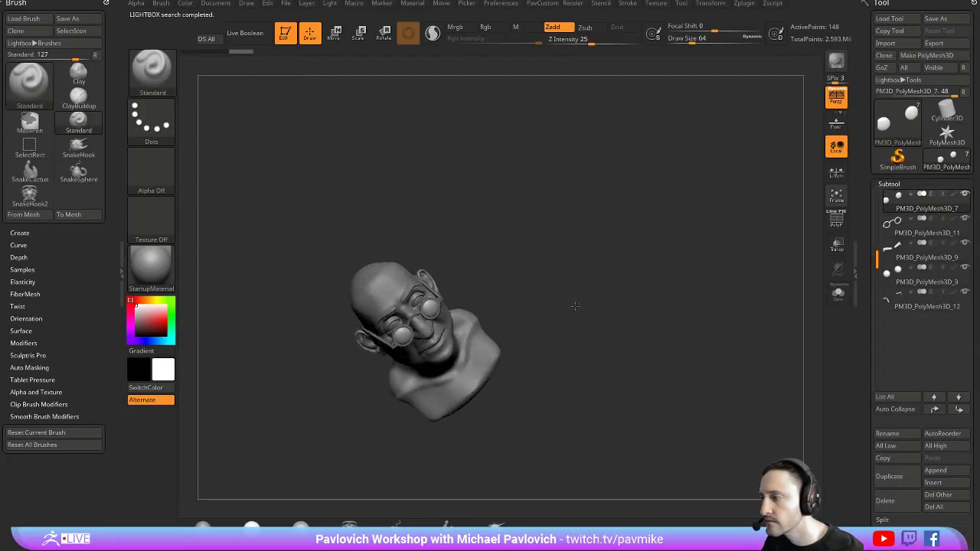
key("f")
left_click(496, 310, "alt")
mouse_move(686, 203)
left_mouse_down("shift")
mouse_move(722, 103)
mouse_move(728, 267)
left_mouse_up("shift")
key("f")
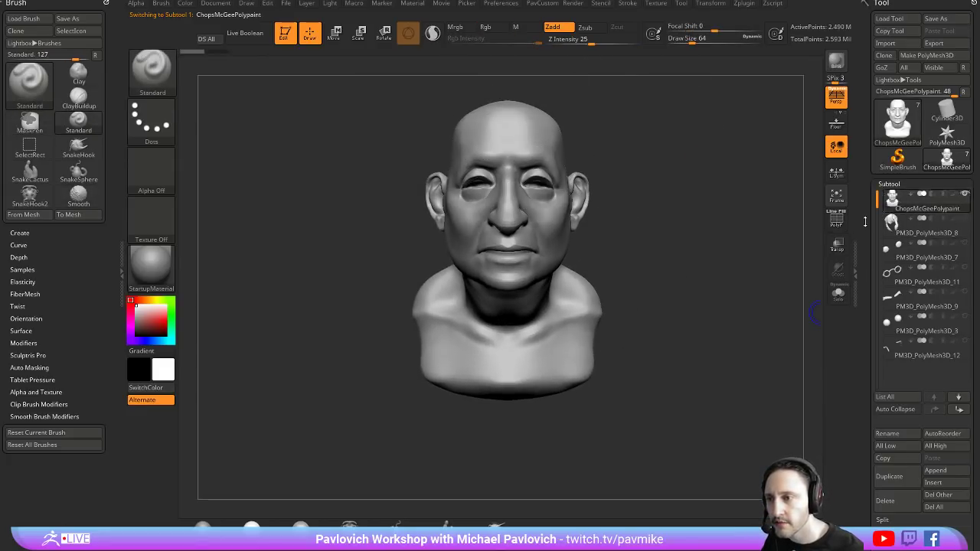
Step: Add a new sculpting layer to the bust in the Layers panel
scroll(873, 222, "down", 10)
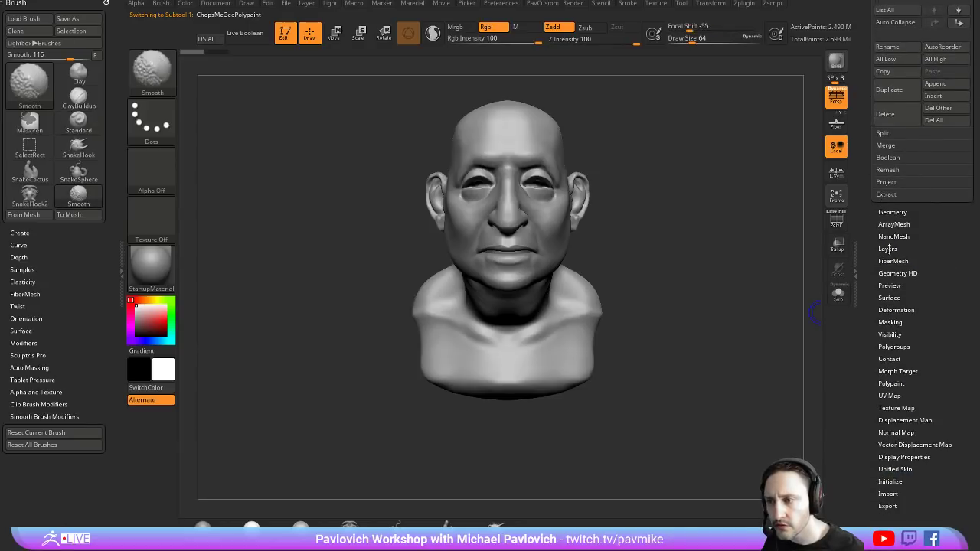
left_click(887, 249)
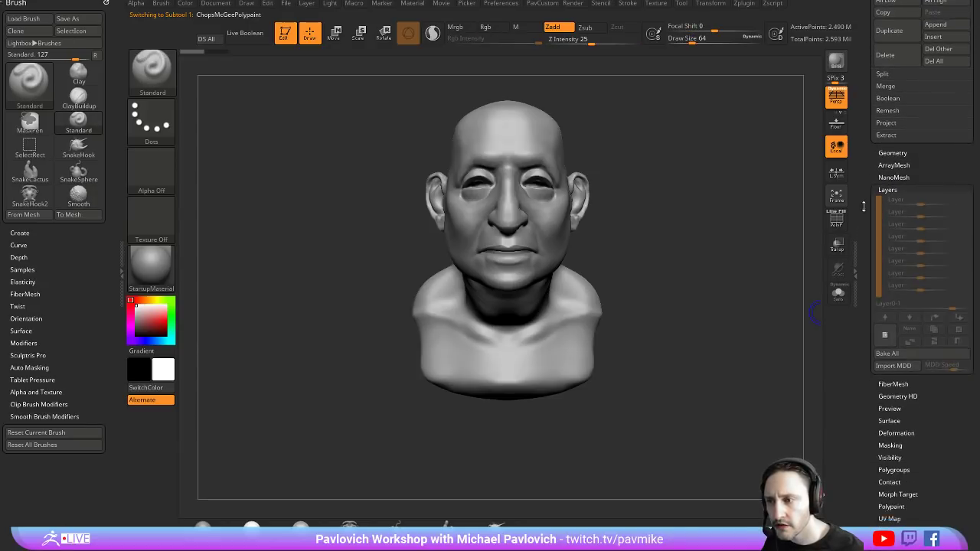
left_click(884, 331)
left_click_drag(740, 216, 750, 296, "alt")
Step: At the lowest subdivision level, mask the eye sockets and reshape around the eyes with Move
left_click(878, 146)
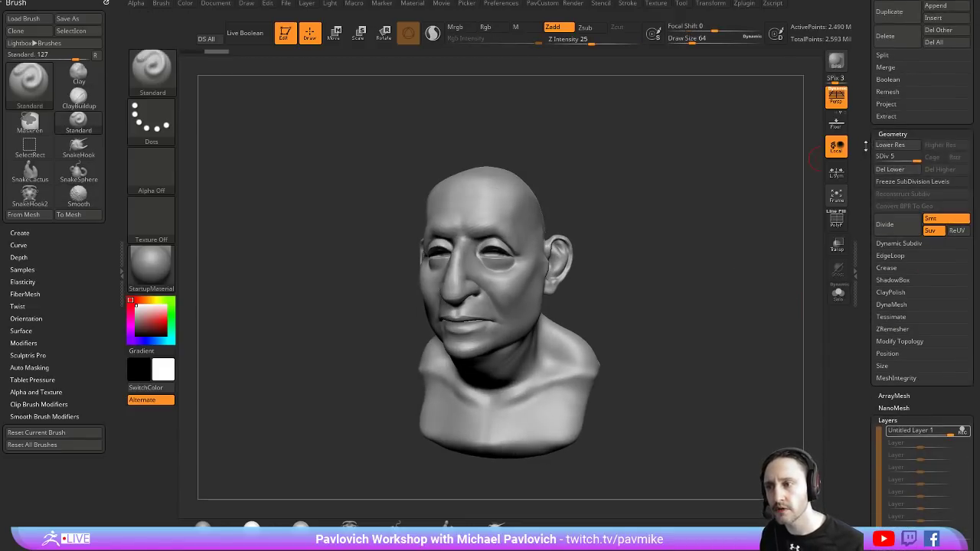
key("shift+d")
left_click_drag(735, 199, 576, 184, "shift")
left_click(542, 3)
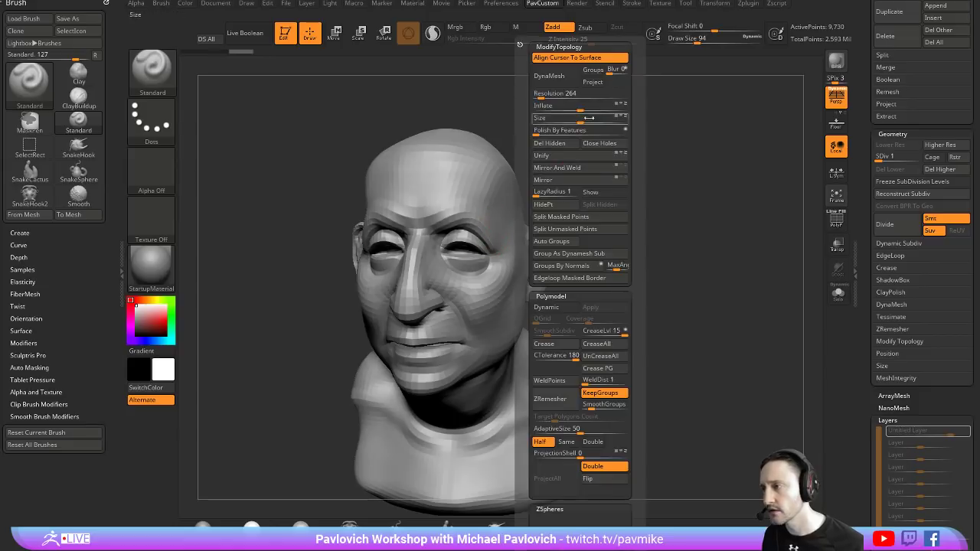
left_click(578, 61)
left_click_drag(361, 226, 386, 276, "ctrl")
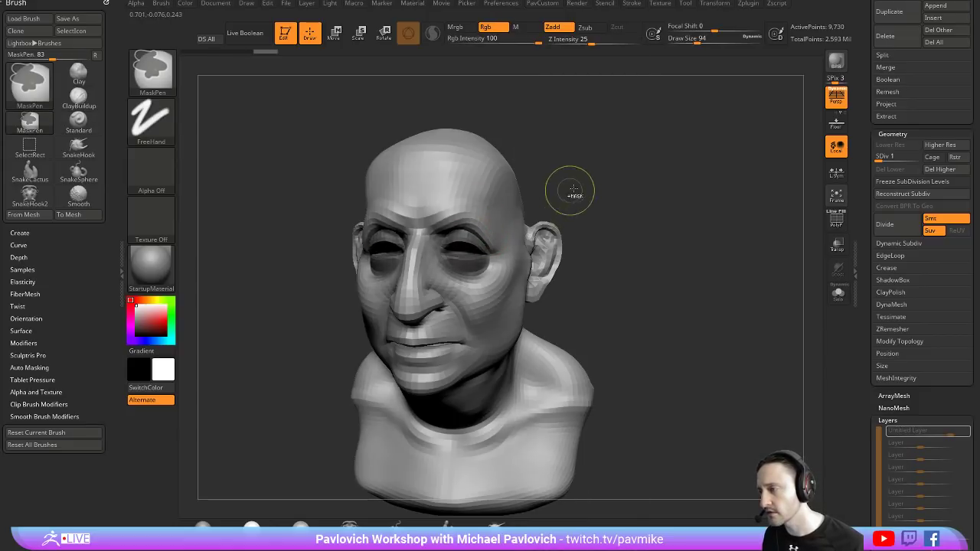
key("b")
key("m")
key("v")
mouse_move(574, 189)
left_mouse_down()
mouse_move(428, 215)
mouse_move(448, 229)
left_mouse_up()
mouse_move(536, 214)
left_mouse_down("shift")
mouse_move(677, 170)
mouse_move(702, 152)
mouse_move(710, 208)
left_mouse_up("shift")
scroll(865, 216, "down", 5)
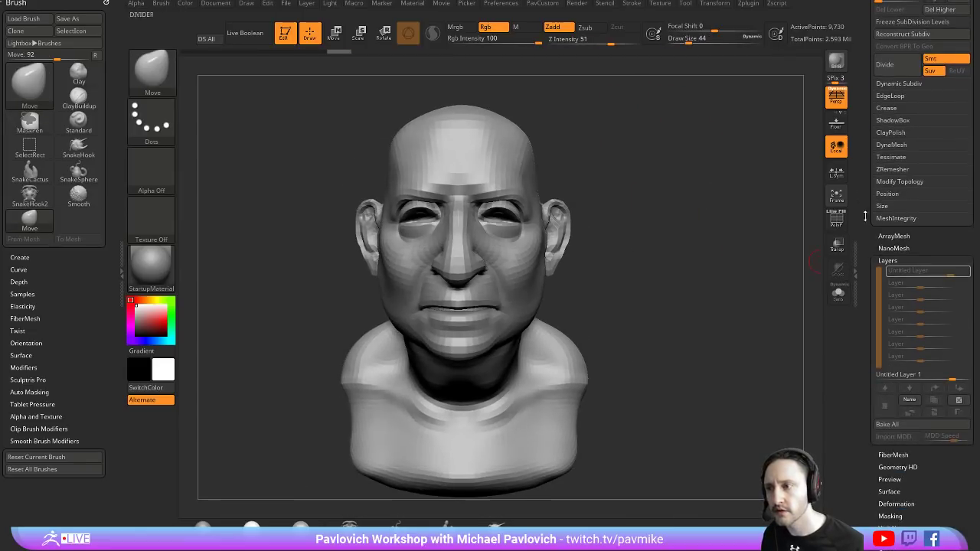
Step: Jump back to the highest subdivision level and add a second sculpting layer
key("d")
key("d")
key("d")
key("d")
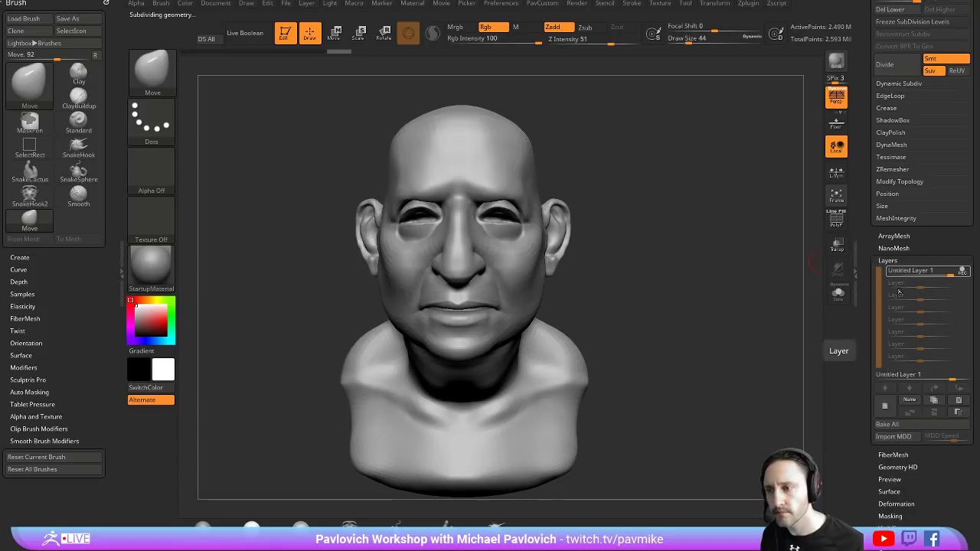
mouse_move(938, 265)
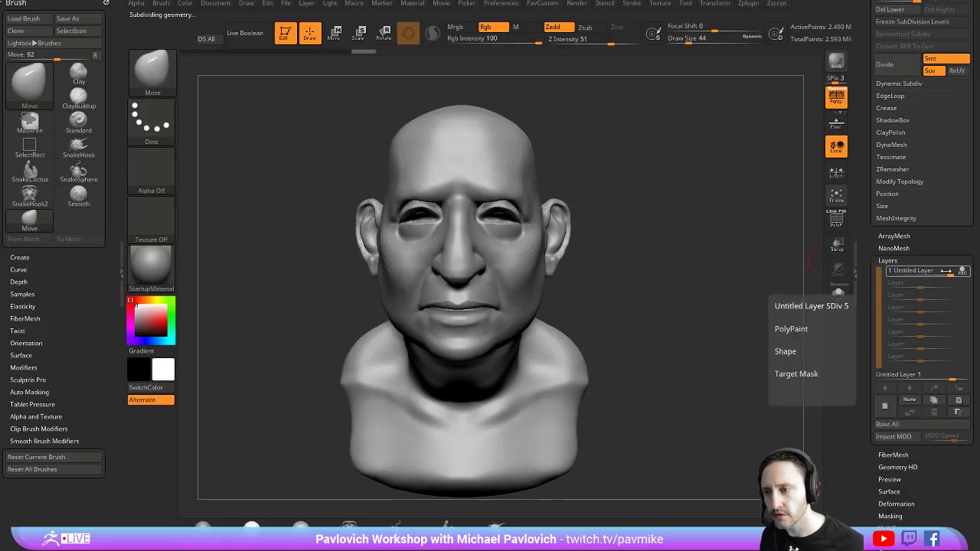
left_click(887, 408)
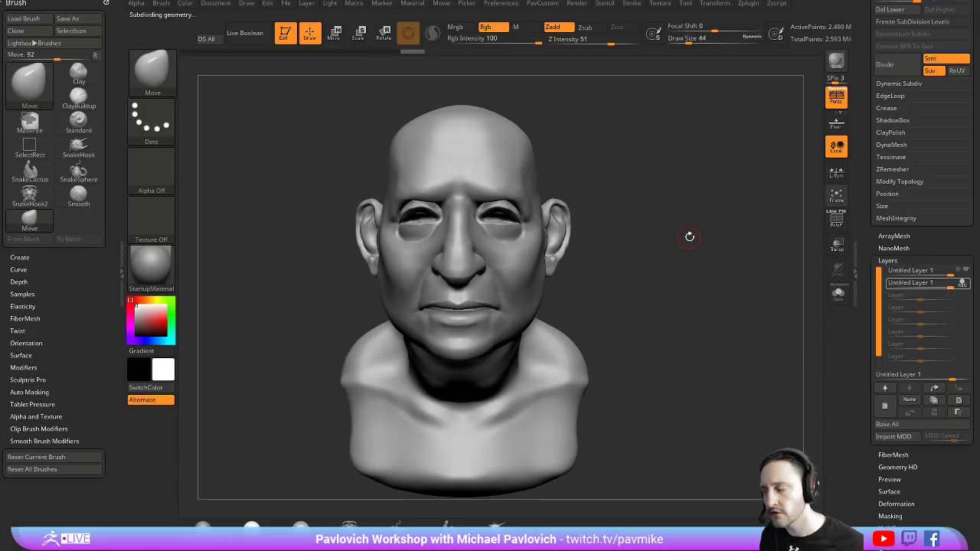
left_click_drag(868, 129, 868, 64)
Step: At the lowest level, shrink the Move brush to about 124 and lift the mouth corner and cheek
key("shift+d")
key("shift+d")
key("shift+d")
key("shift+d")
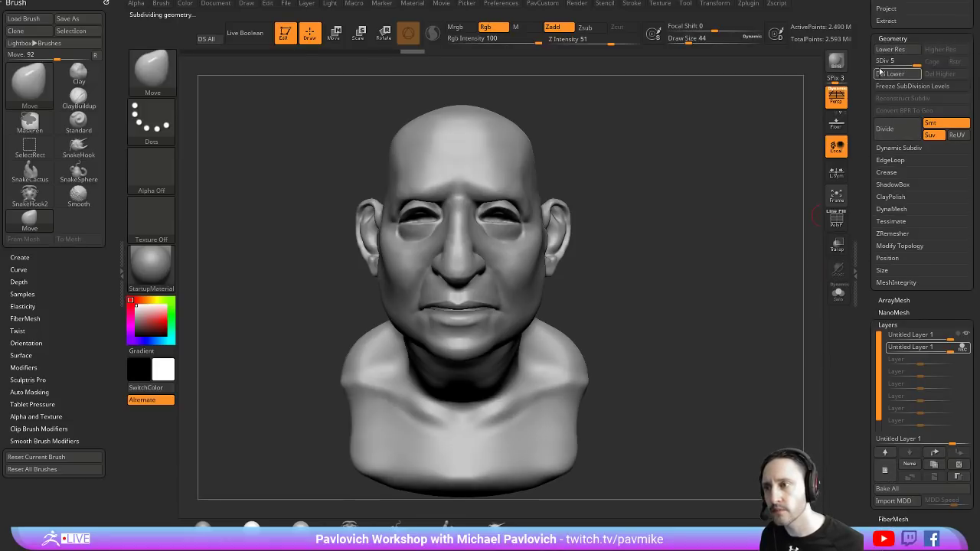
mouse_move(638, 201)
left_mouse_down()
mouse_move(539, 302)
mouse_move(566, 304)
left_mouse_up()
key("s")
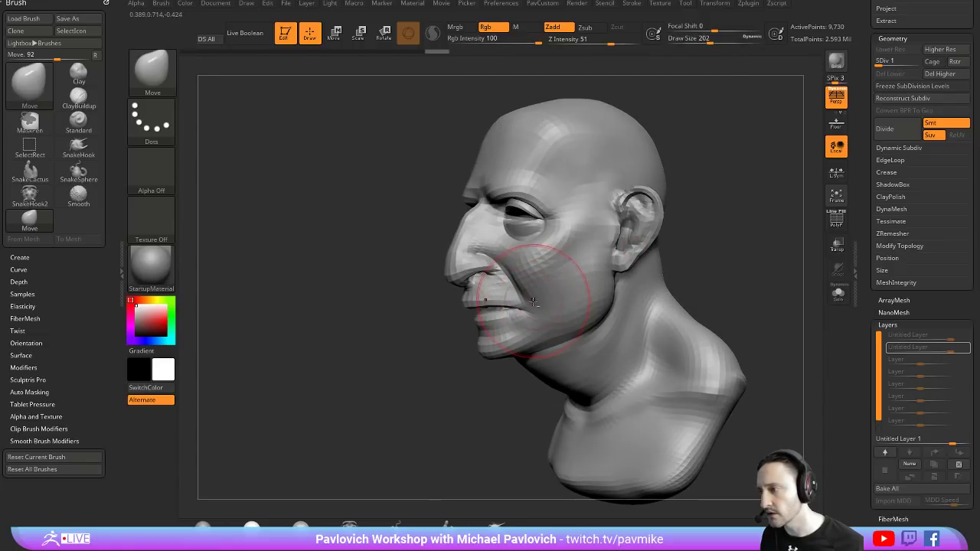
left_click_drag(449, 334, 441, 330, "shift")
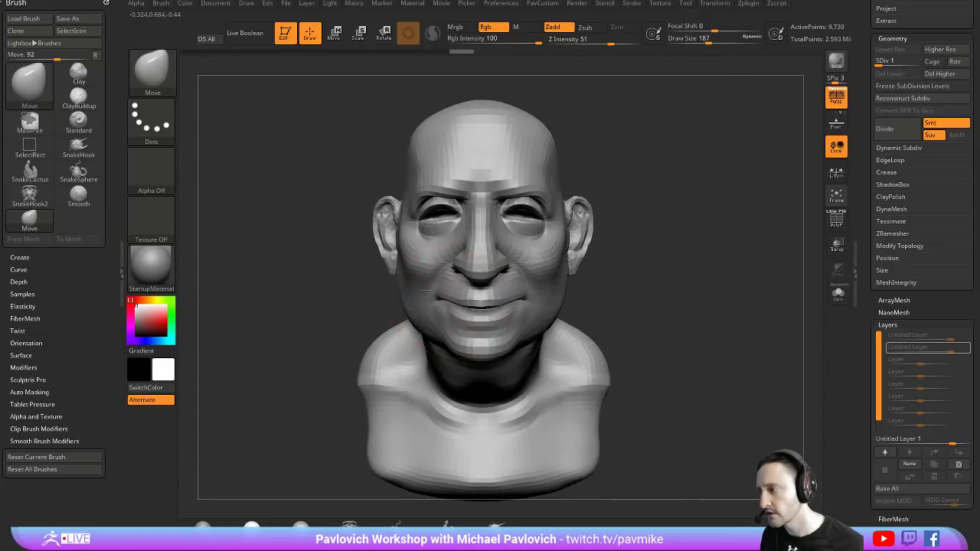
key("s")
left_click_drag(434, 296, 423, 295)
left_click_drag(658, 306, 500, 307, "shift")
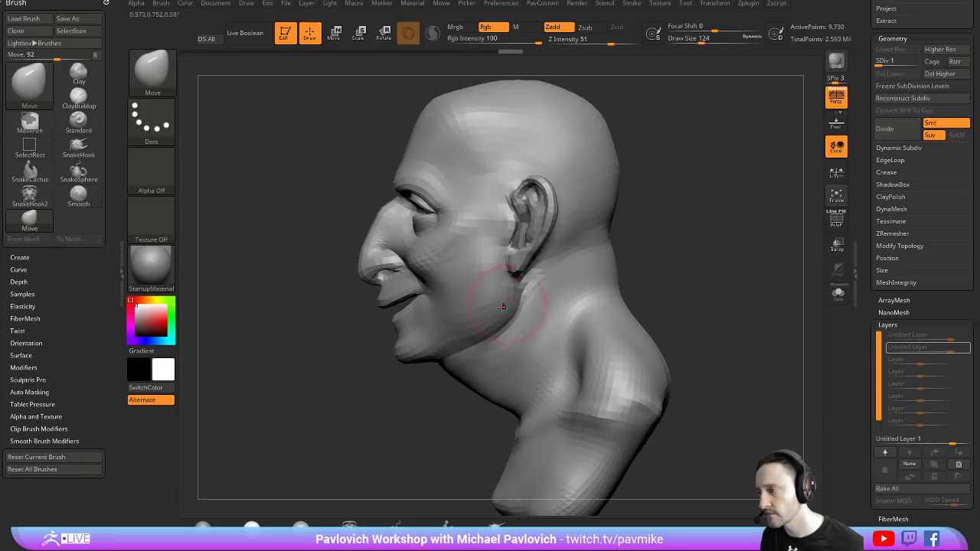
left_click_drag(421, 293, 426, 278)
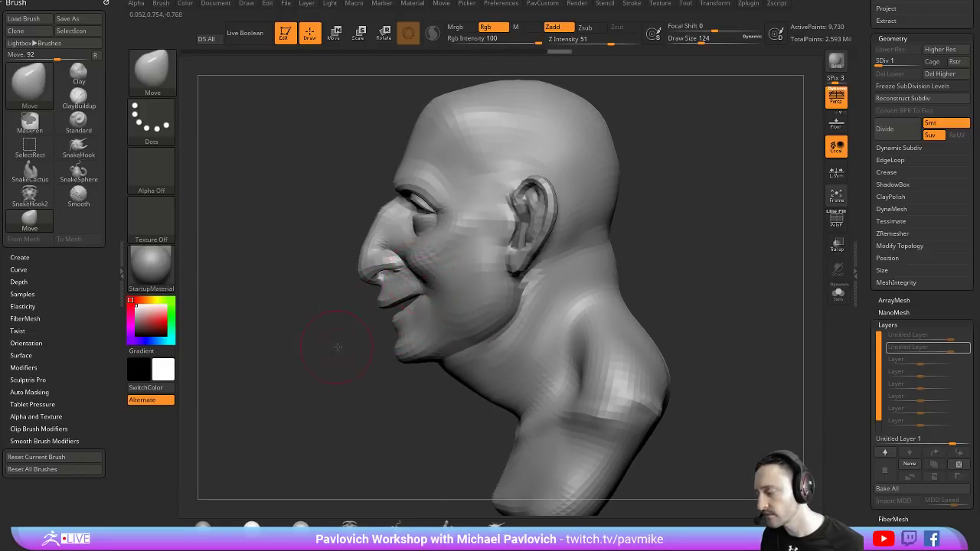
left_click_drag(338, 347, 449, 252)
Step: Soften the cheek below the eye with Inflat, then return to the Move brush at size 116
key("b")
key("i")
key("n")
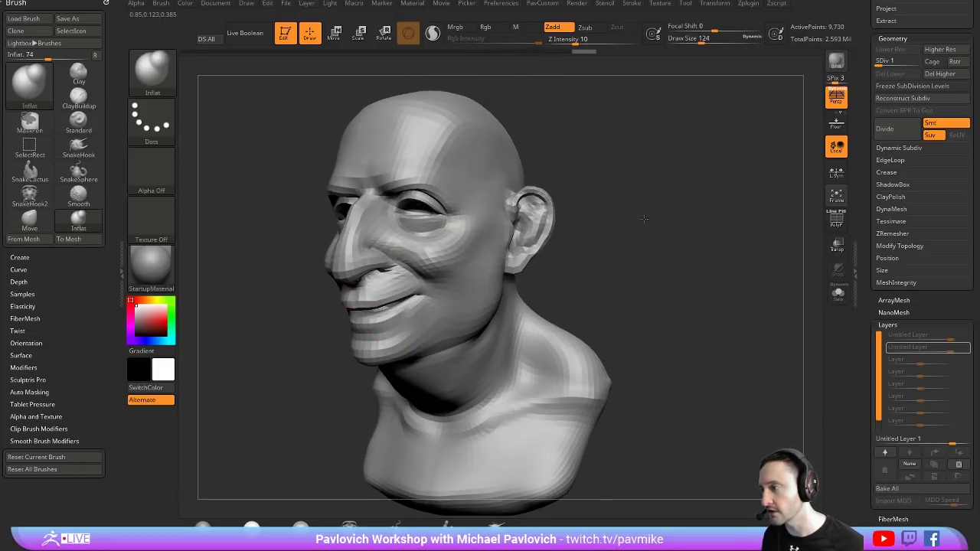
left_click_drag(644, 219, 693, 224)
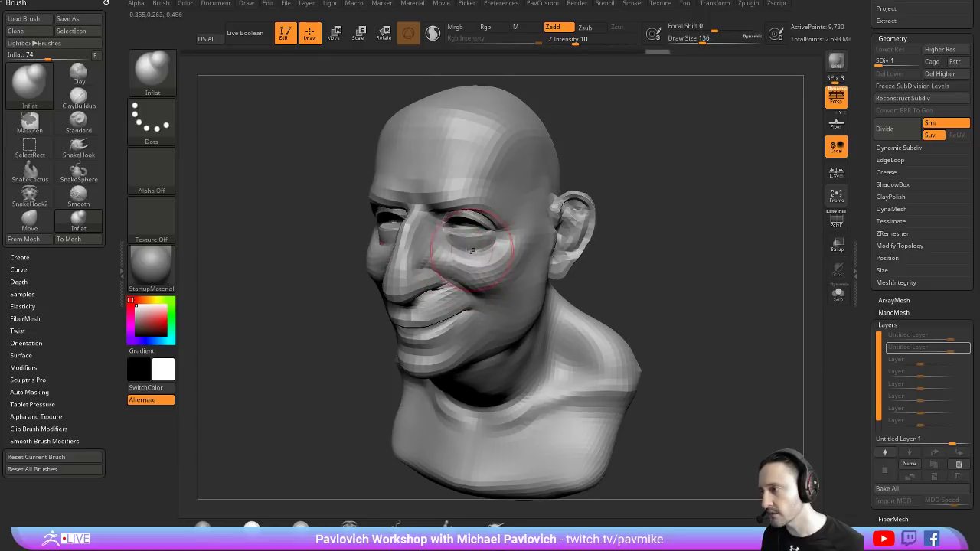
left_click_drag(689, 321, 735, 306)
mouse_move(490, 253)
left_mouse_down("shift")
mouse_move(459, 276)
mouse_move(467, 278)
mouse_move(372, 267)
left_mouse_up("shift")
key("b")
key("m")
key("v")
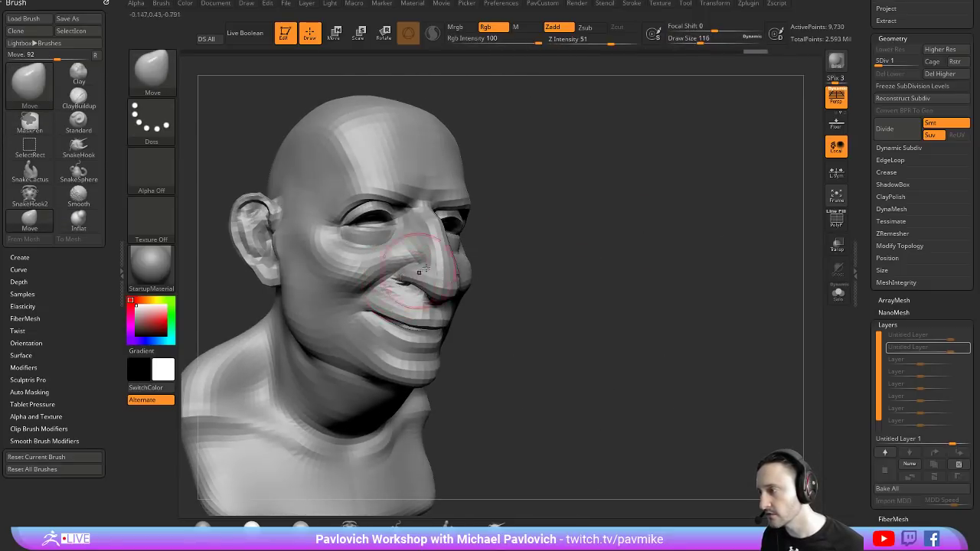
left_click_drag(565, 257, 505, 253)
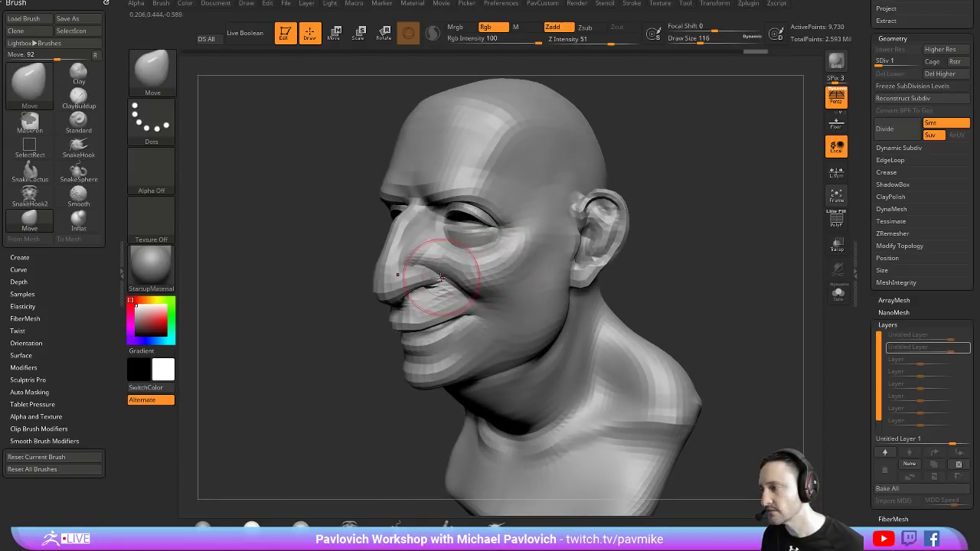
mouse_move(651, 322)
left_mouse_down()
mouse_move(689, 314)
mouse_move(582, 307)
mouse_move(604, 303)
mouse_move(506, 259)
left_mouse_up()
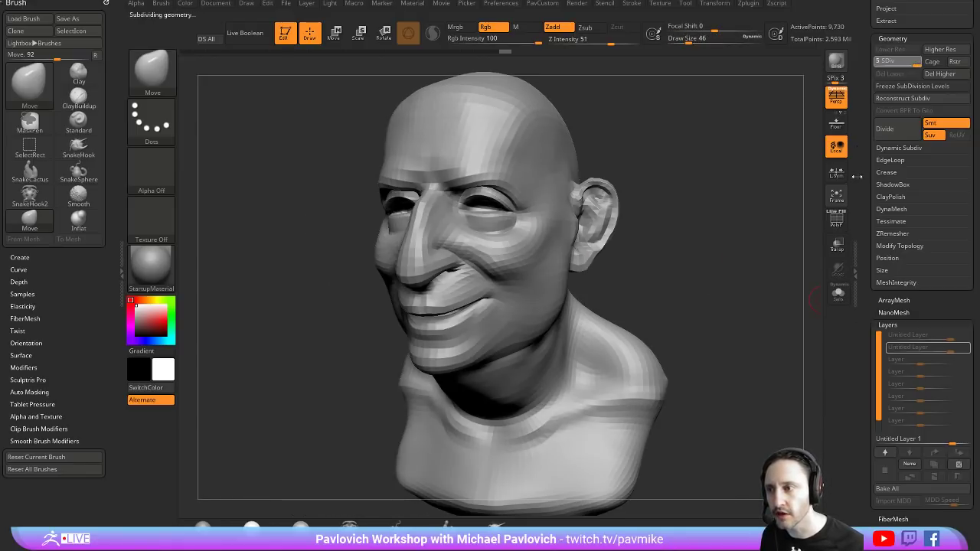
Step: Return the head to its highest subdivision level, stop recording the second layer and weaken it
key("d")
scroll(903, 320, "down", 3)
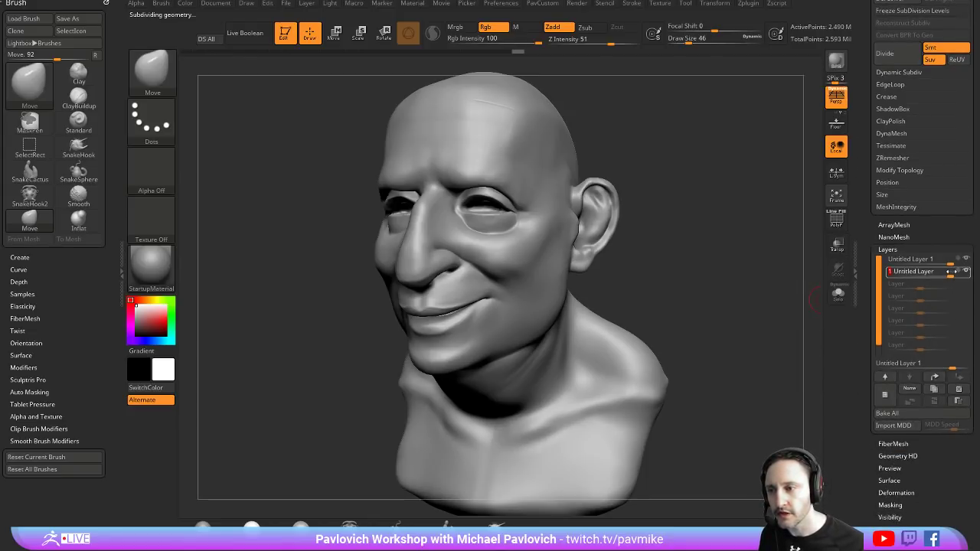
left_click(962, 272)
mouse_move(949, 274)
left_mouse_down()
mouse_move(940, 273)
mouse_move(959, 273)
left_mouse_up()
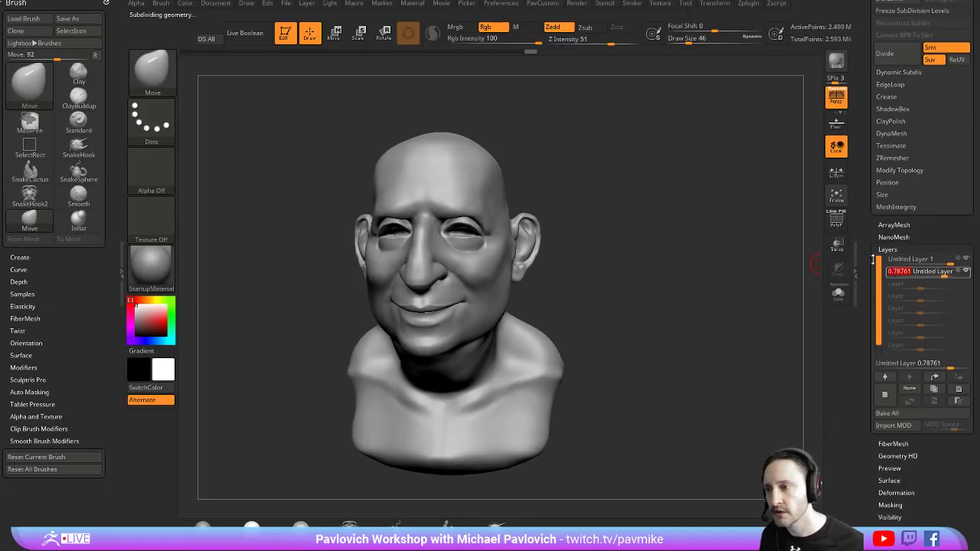
scroll(918, 268, "up", 5)
scroll(896, 50, "up", 3)
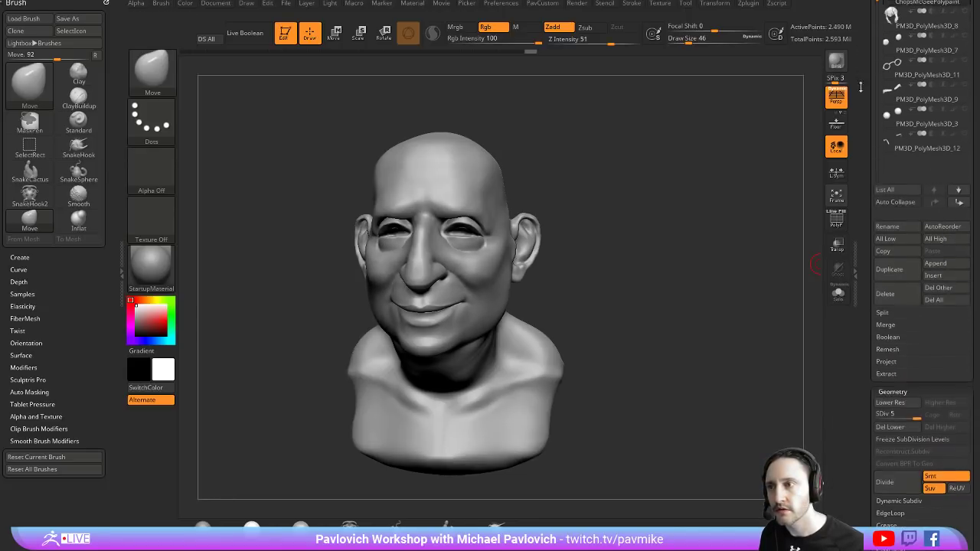
Step: Select the ChopsMcGeePolypaint head and apply the SkinShade4 material
left_click(904, 47)
left_click_drag(735, 184, 678, 186)
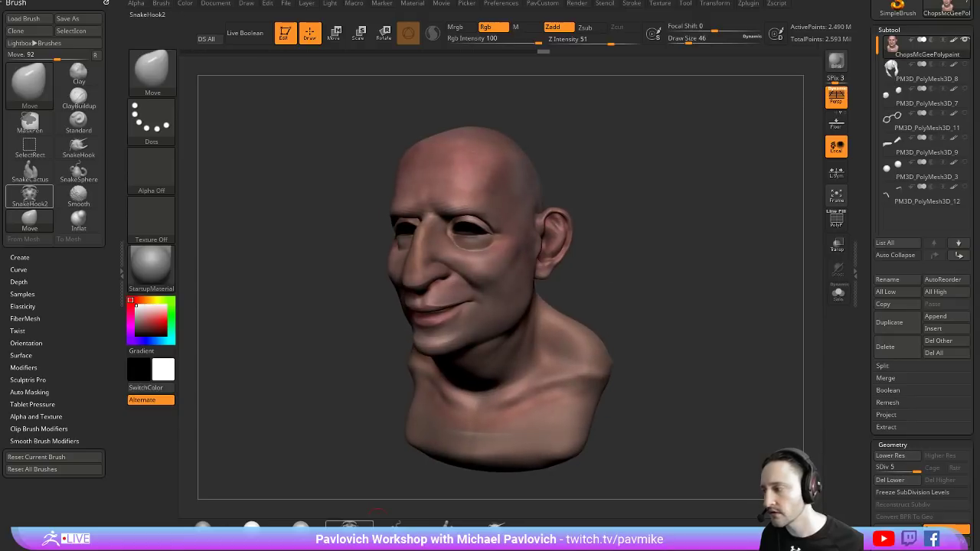
key("m")
Step: Set the two sculpt layer strengths to about 0.82 and 0.75
scroll(869, 315, "down", 10)
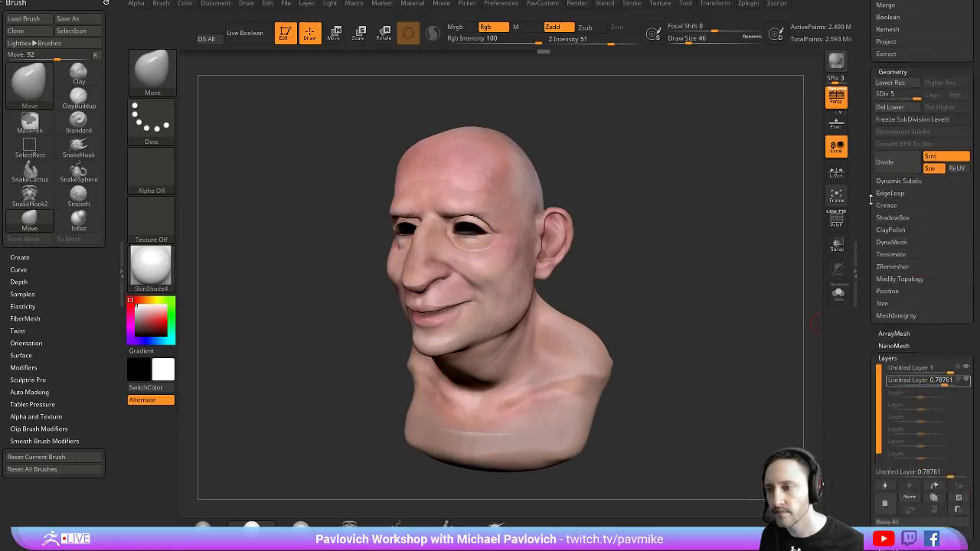
left_click_drag(942, 176, 939, 176)
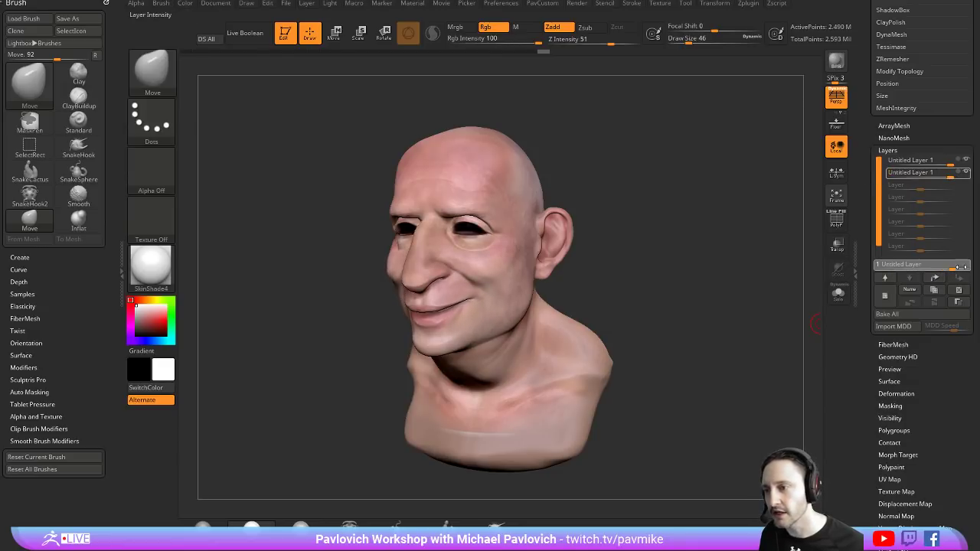
left_click_drag(949, 267, 869, 267)
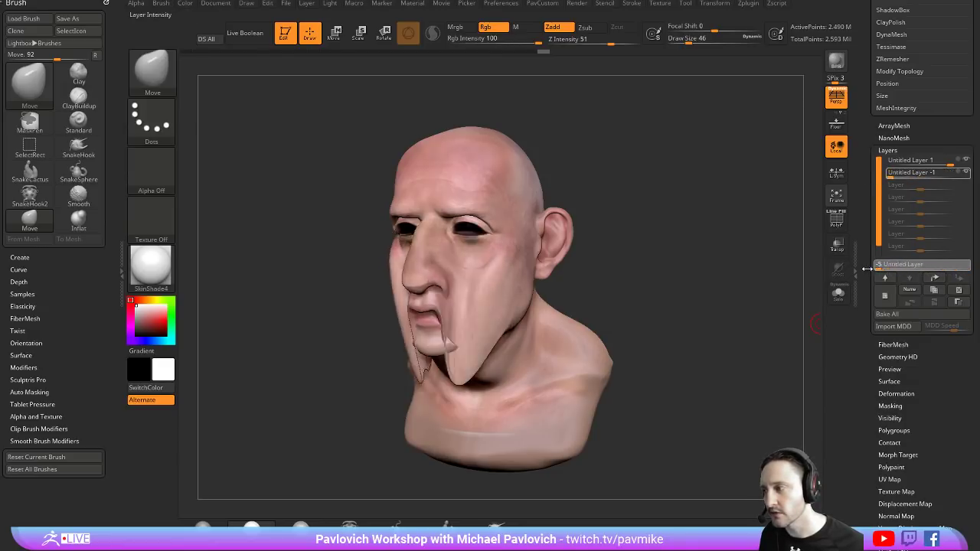
left_click_drag(919, 173, 945, 162)
mouse_move(719, 191)
left_mouse_down()
mouse_move(793, 190)
mouse_move(758, 229)
mouse_move(719, 307)
left_mouse_up()
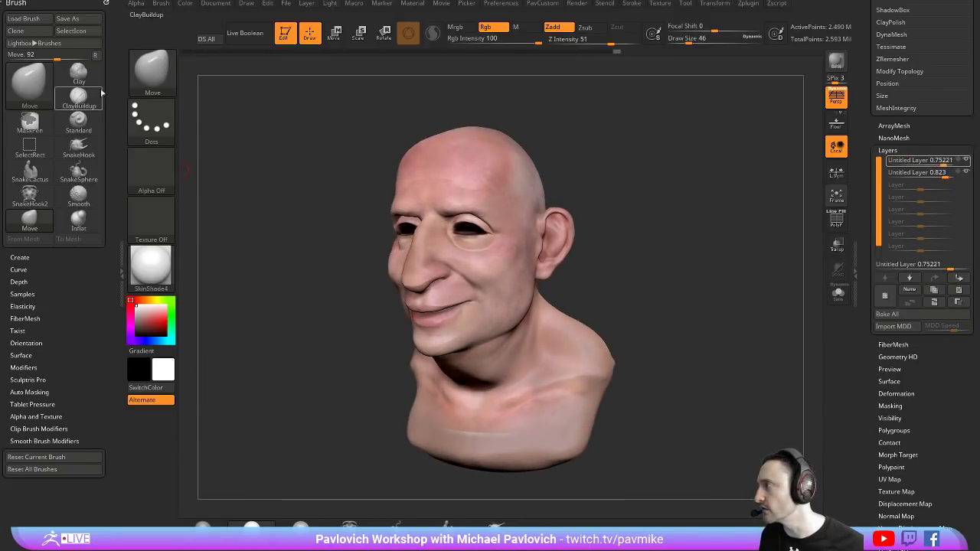
left_click(747, 6)
Step: Dock the Zplugin palette in the left tray and expand Maya Blend Shapes
left_click_drag(741, 13, 53, 114)
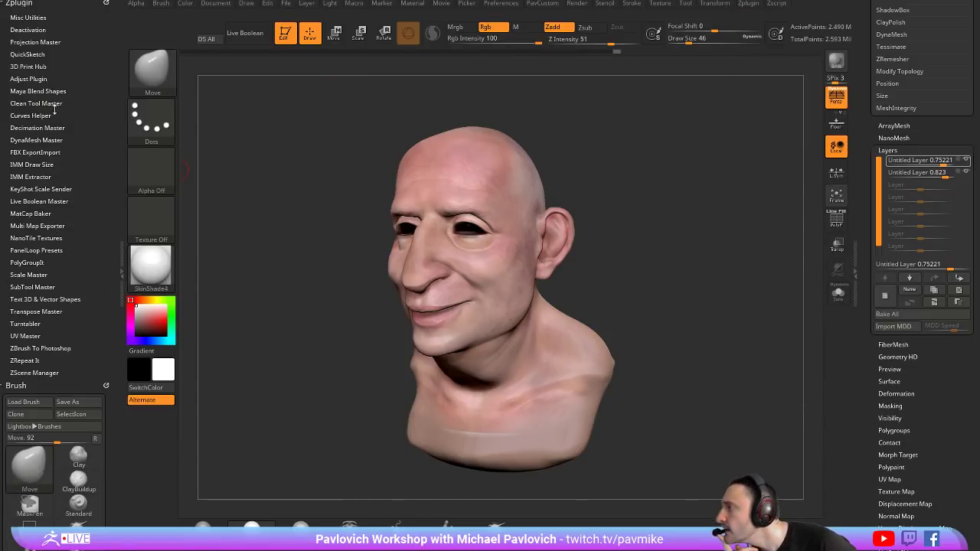
left_click(47, 91)
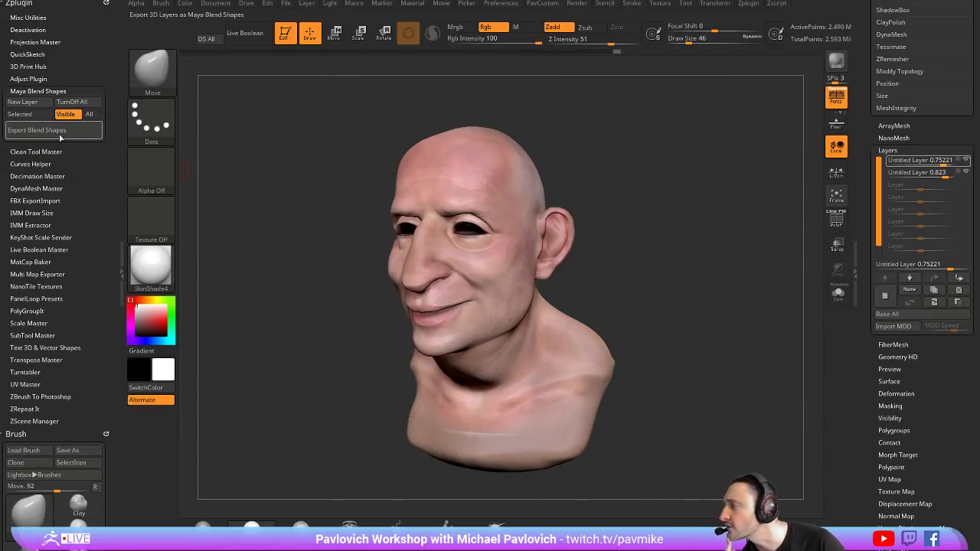
scroll(877, 330, "up", 5)
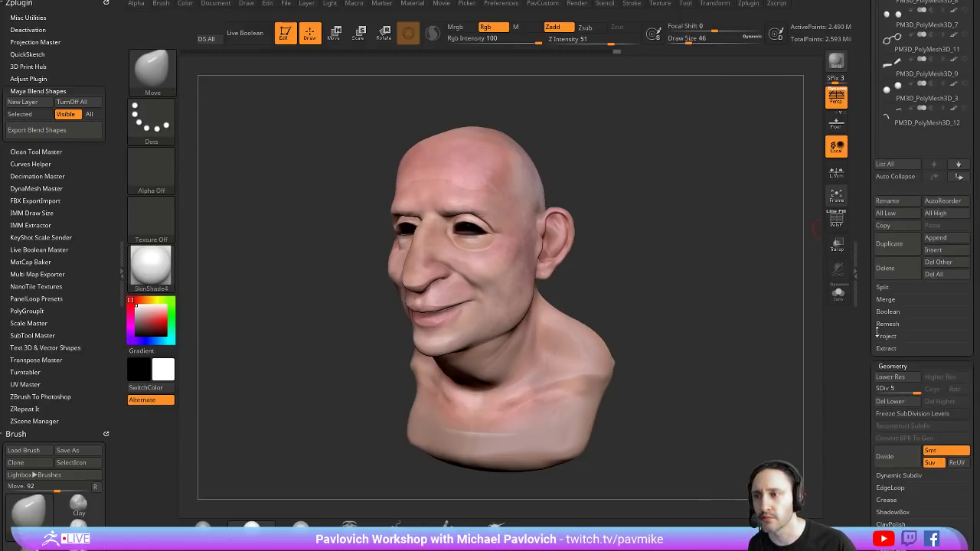
Step: Lower the head to subdivision level 1 and show the full SubTool list
left_click_drag(915, 389, 864, 392)
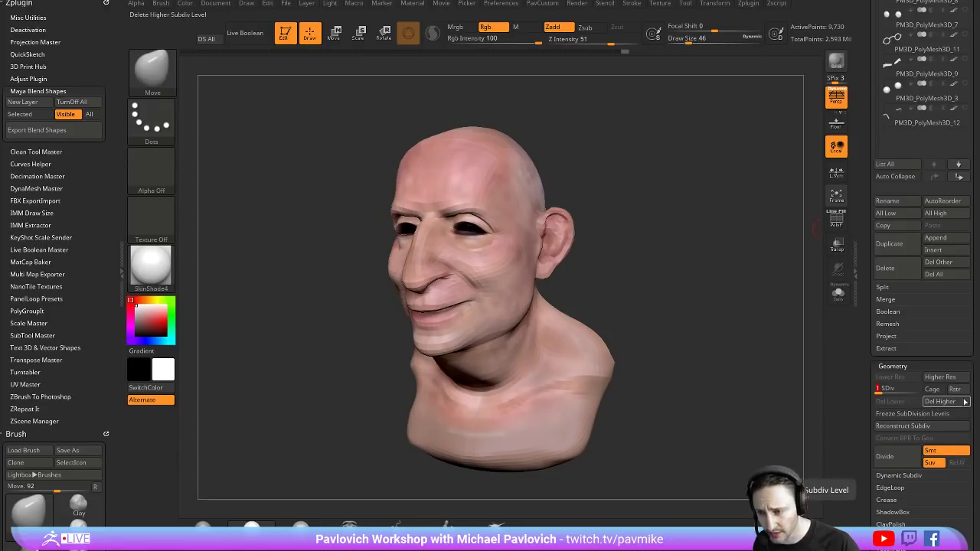
scroll(870, 383, "down", 3)
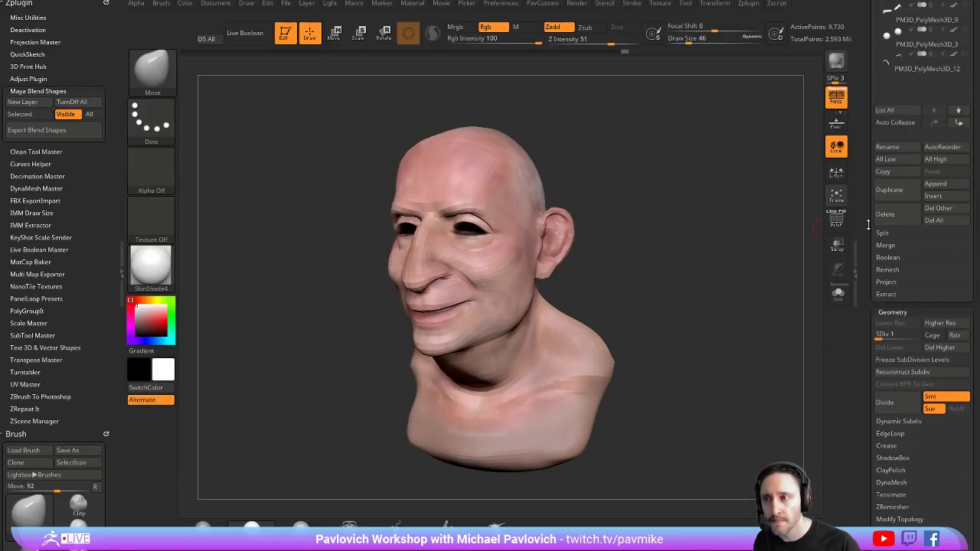
left_click(894, 198)
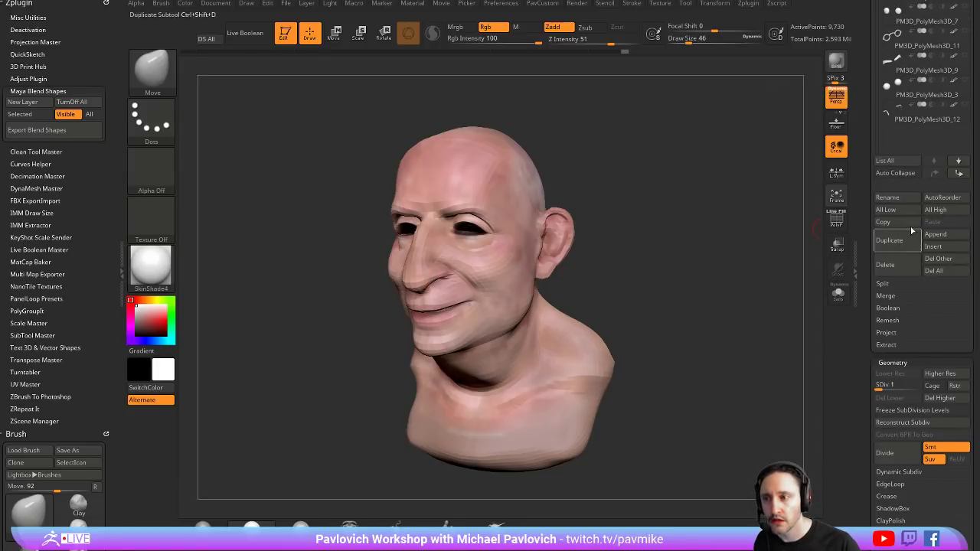
scroll(896, 199, "up", 4)
key("shift")
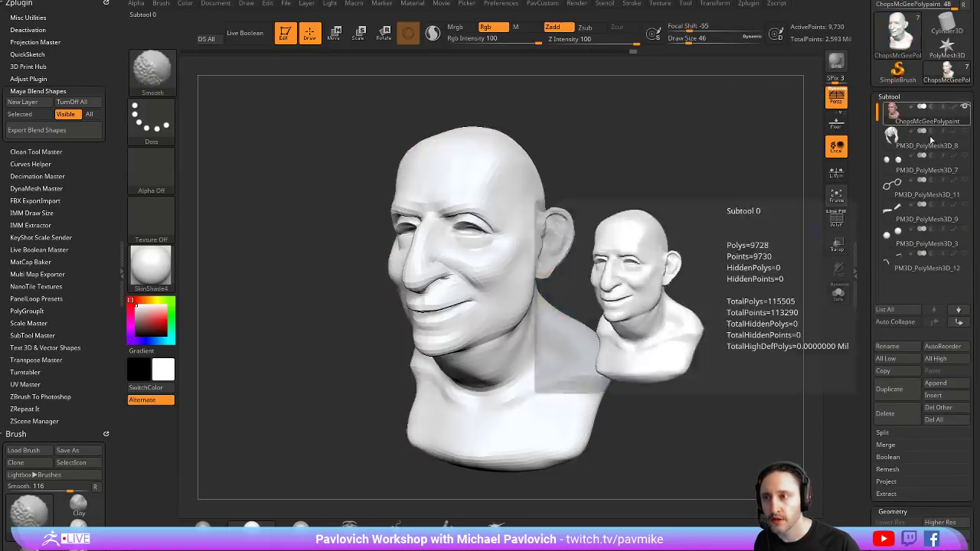
Step: Make all subtools visible, revealing glasses, brows and hair, and orbit to inspect them
left_click(838, 293)
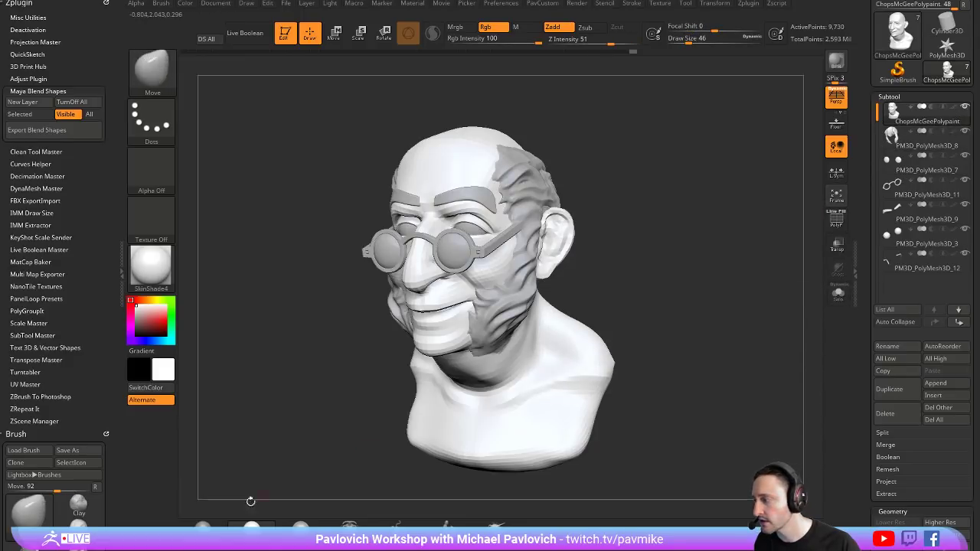
mouse_move(642, 294)
left_mouse_down()
mouse_move(689, 299)
mouse_move(632, 299)
left_mouse_up()
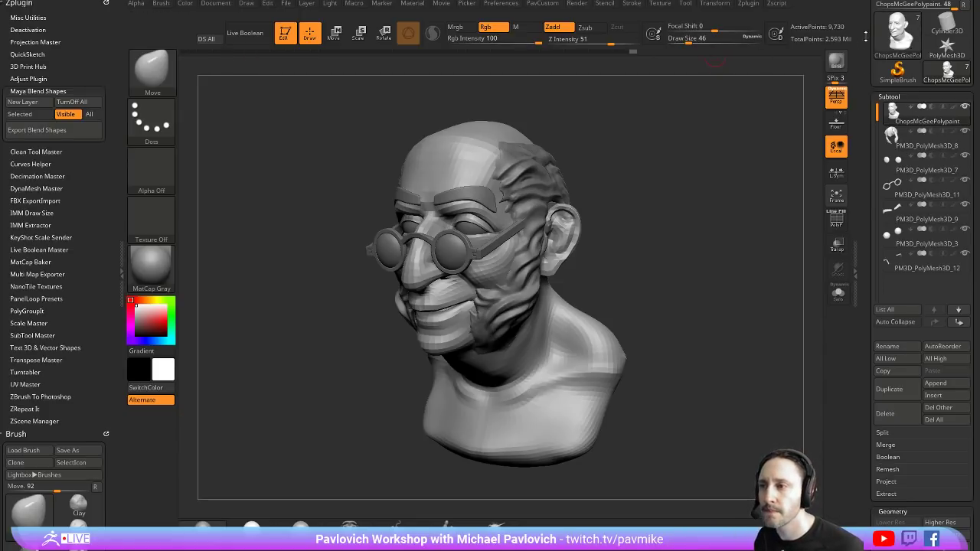
scroll(919, 114, "up", 3)
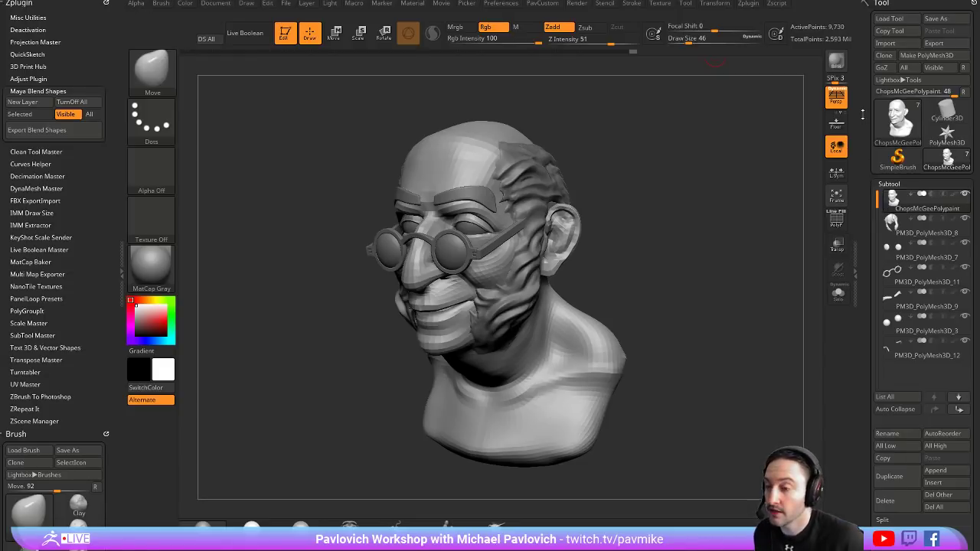
Step: Browse to E:\nameless\source\assets\environments\columns and load columns001.ZTL
left_click(890, 18)
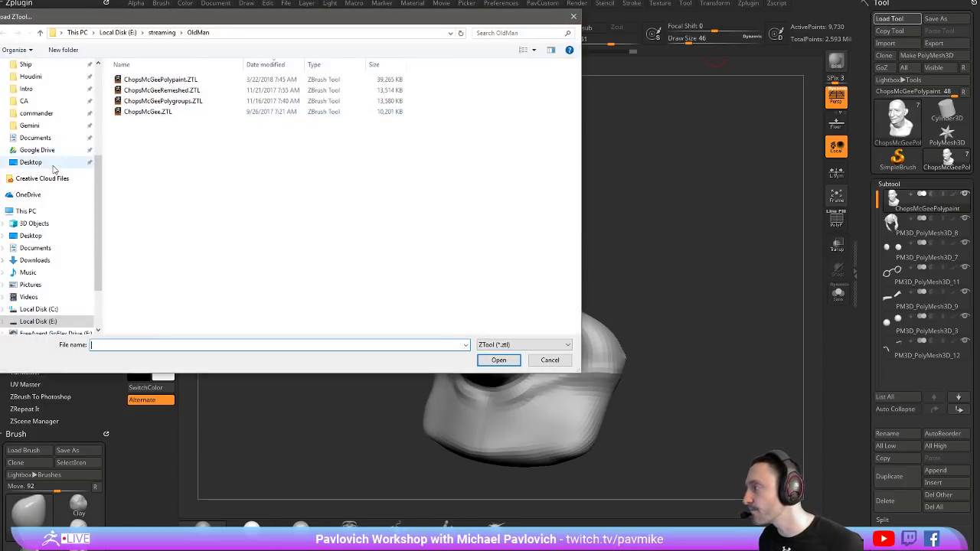
scroll(53, 169, "up", 5)
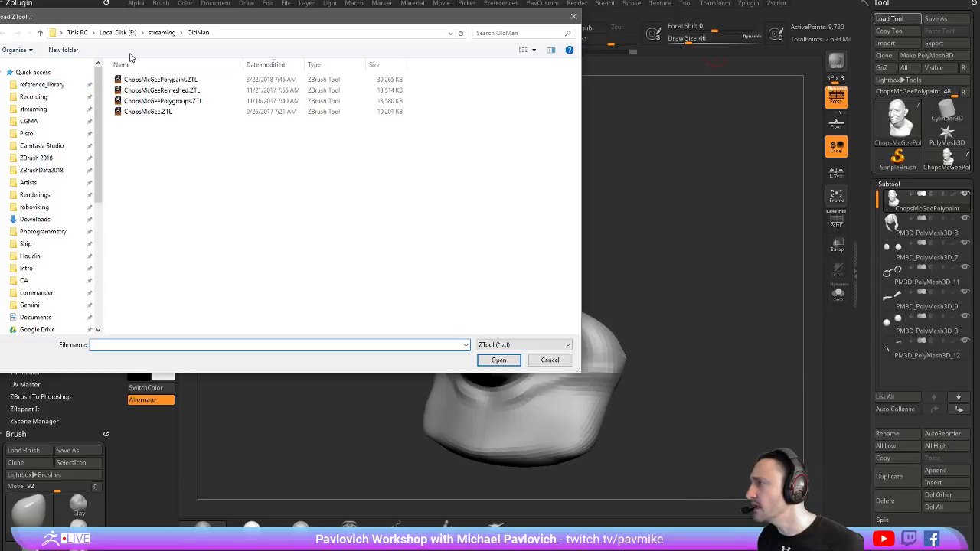
left_click(118, 32)
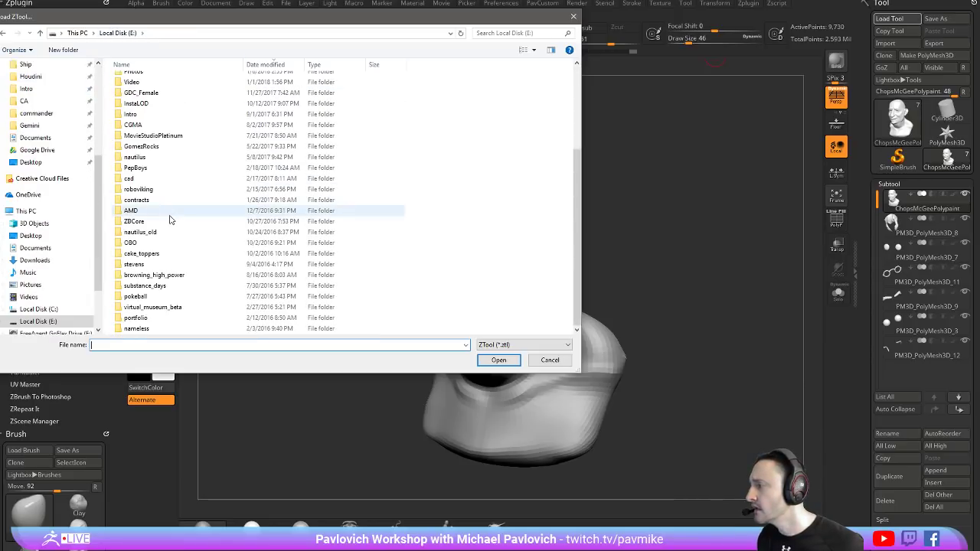
double_click(137, 328)
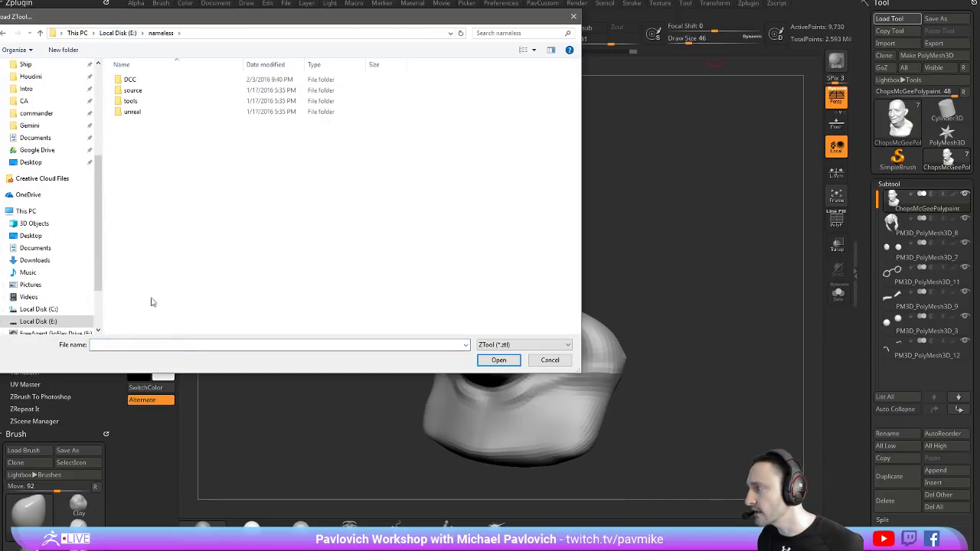
double_click(144, 91)
double_click(149, 105)
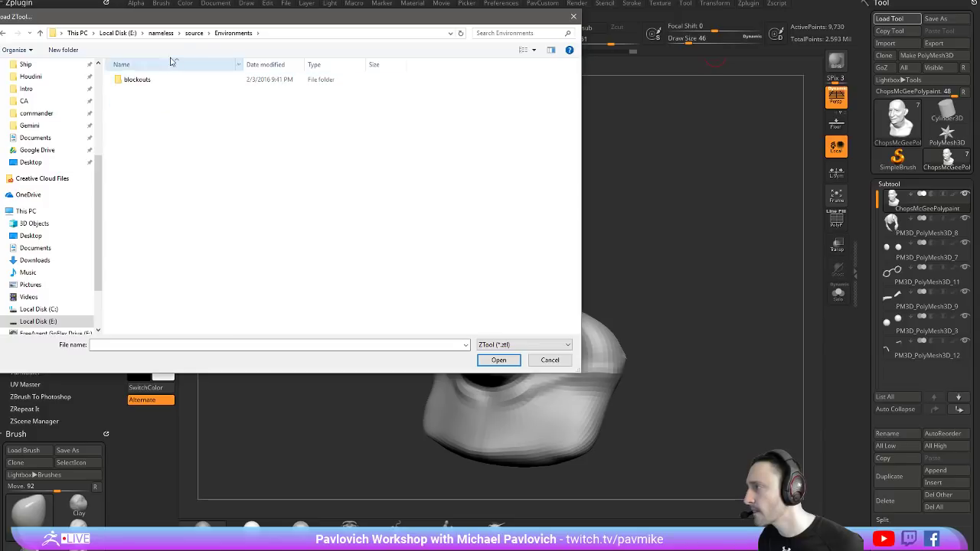
left_click(193, 33)
double_click(154, 80)
double_click(149, 90)
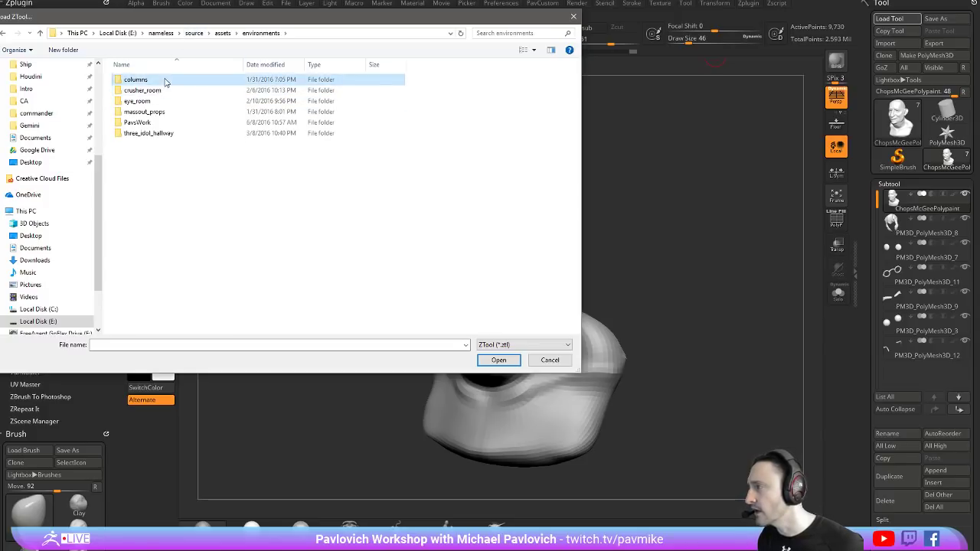
double_click(159, 80)
left_click(153, 81)
double_click(153, 81)
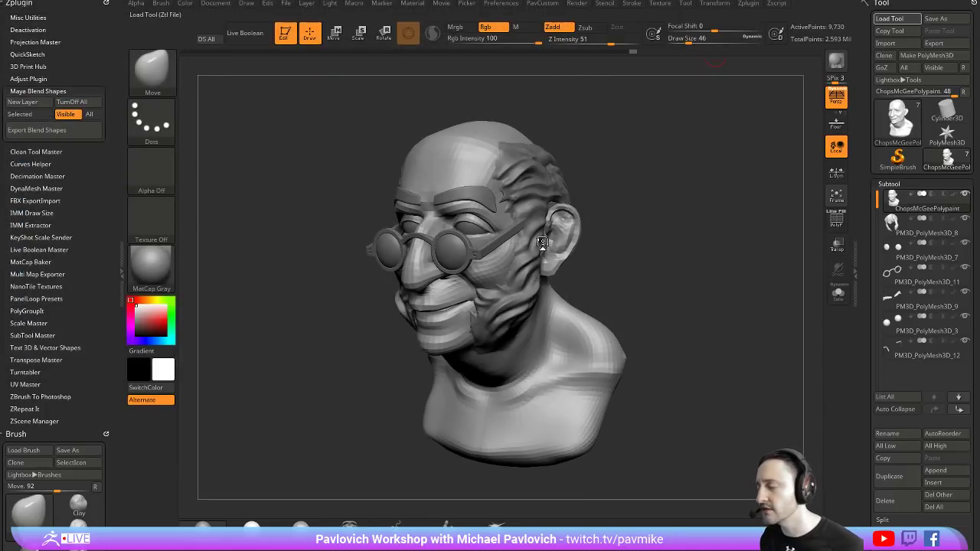
left_click_drag(583, 245, 658, 191, "alt")
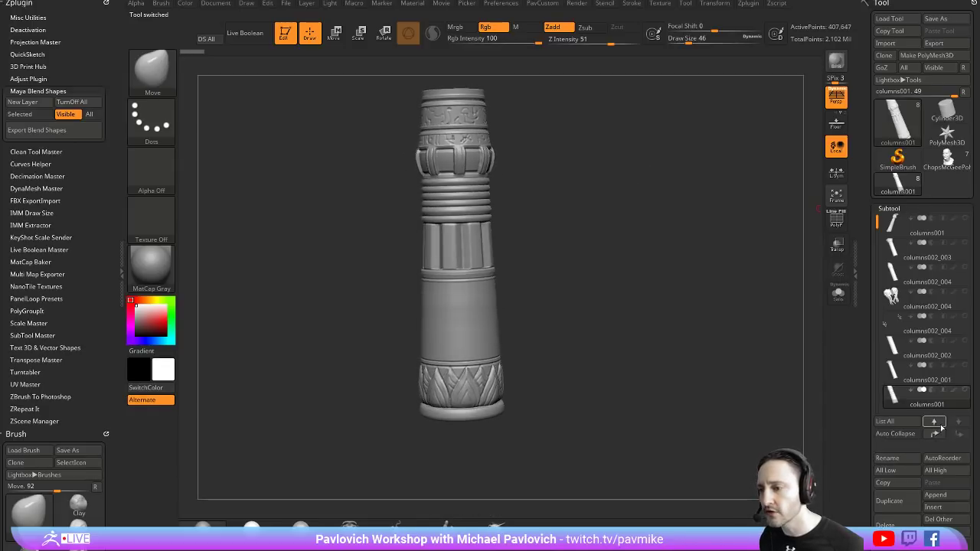
Step: Step up through the column's subtools to columns001 and tilt it to inspect
left_click(936, 423)
left_click(935, 423)
left_click(935, 424)
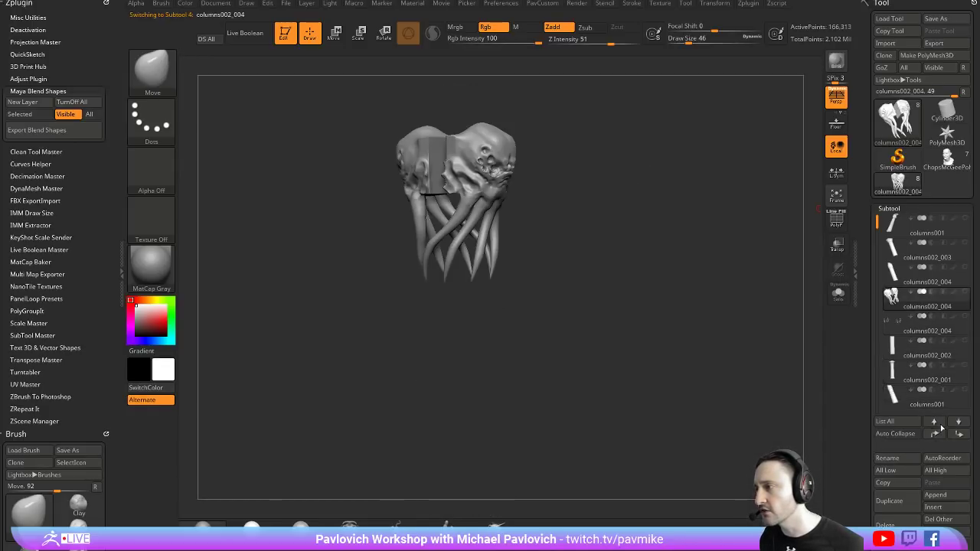
left_click(934, 422)
left_click(934, 421)
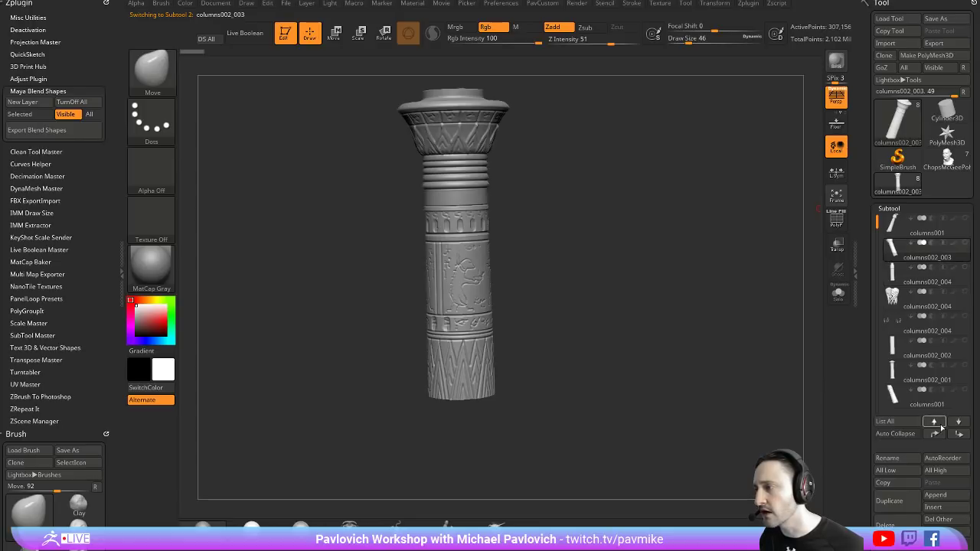
left_click(934, 422)
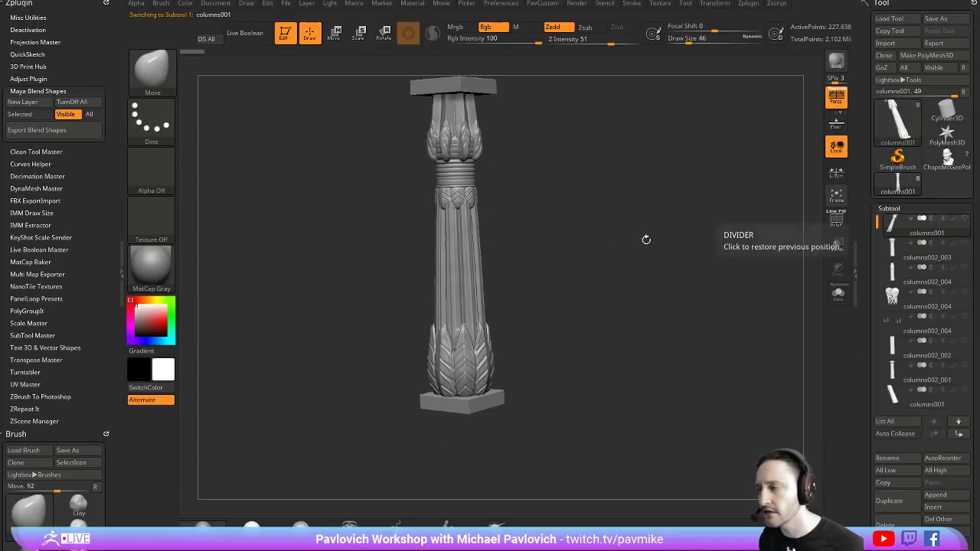
mouse_move(646, 240)
left_mouse_down()
mouse_move(556, 260)
mouse_move(648, 264)
mouse_move(682, 298)
mouse_move(685, 289)
left_mouse_up()
key("shift")
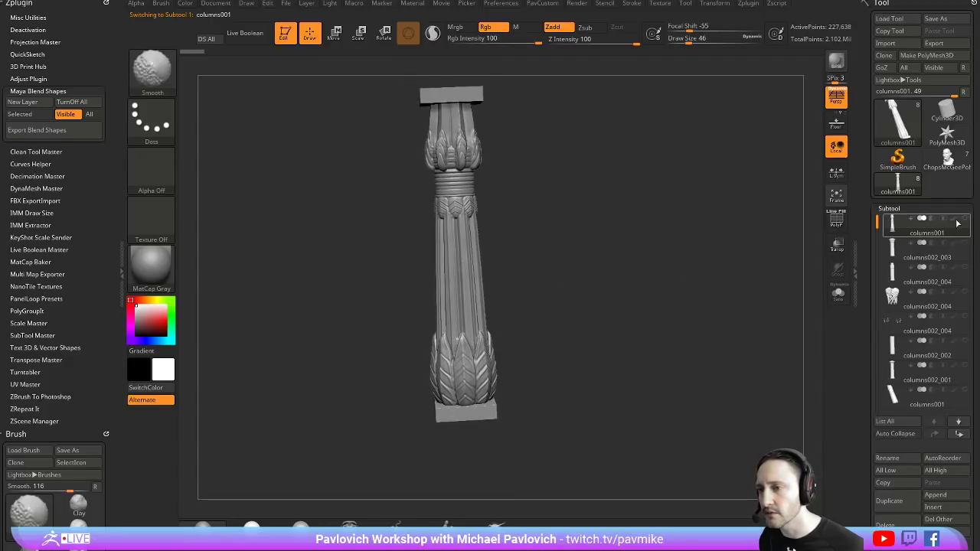
Step: Inspect the skull-topped columns002_004 part, then switch to the PolyMesh3D star tool
left_click(930, 325)
left_click_drag(735, 230, 696, 235)
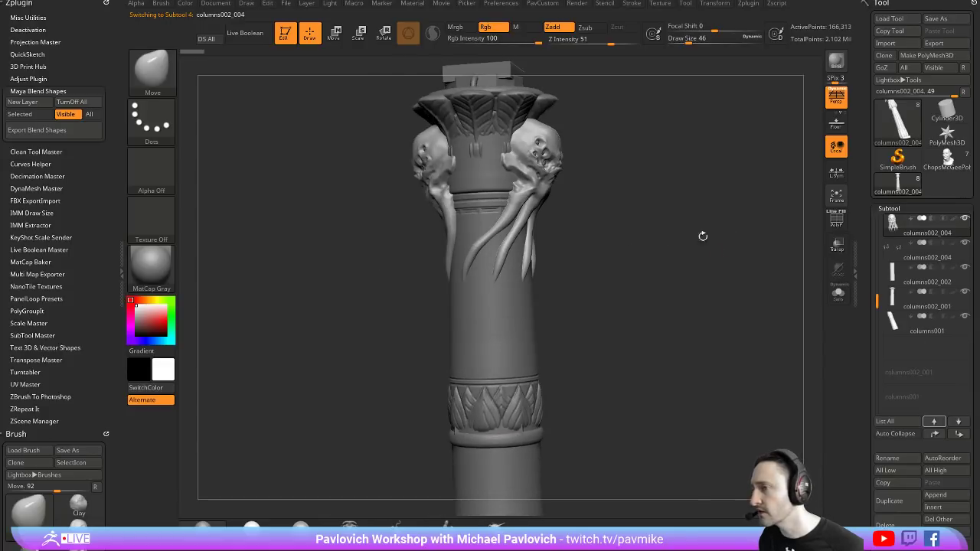
left_click(934, 531)
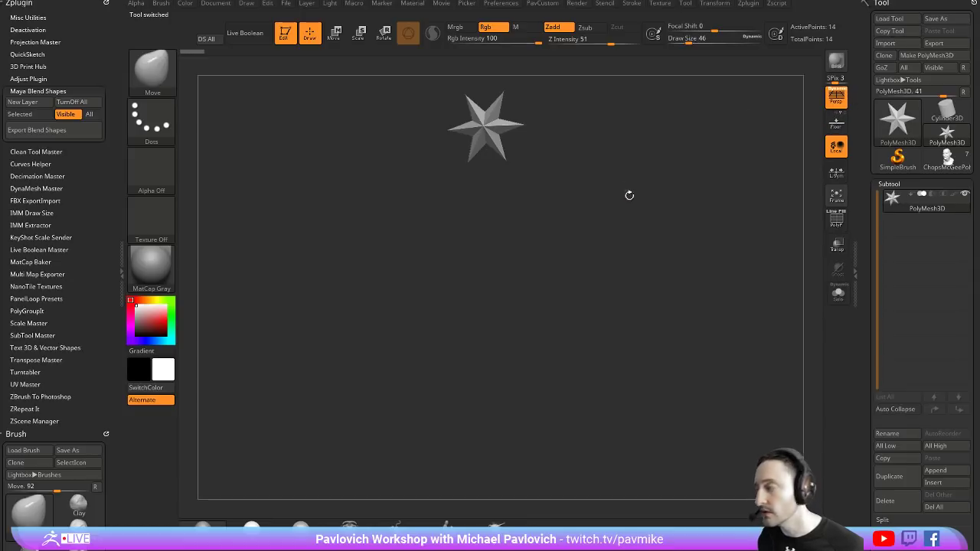
Step: Load the eye_room ZTL from the environments\eye_room folder
key("comma")
key("comma")
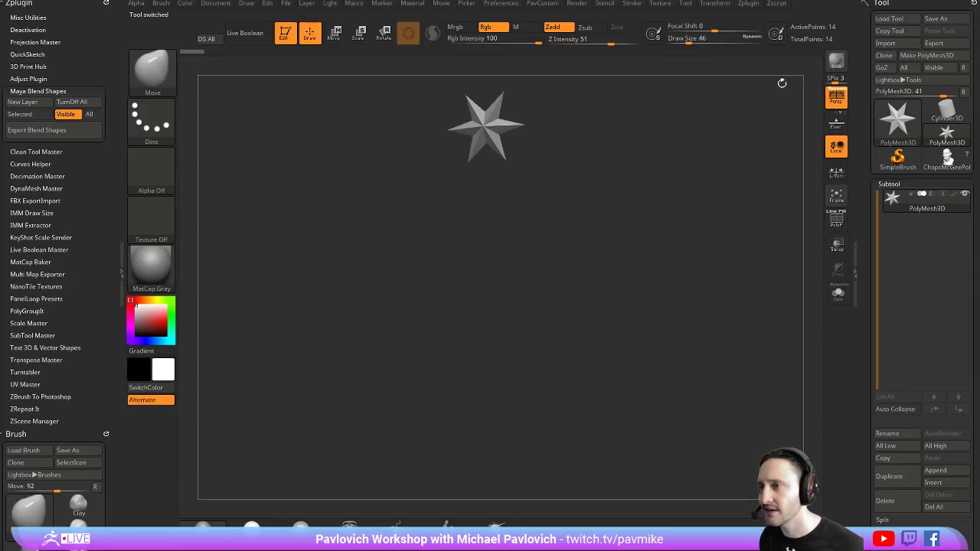
left_click(888, 19)
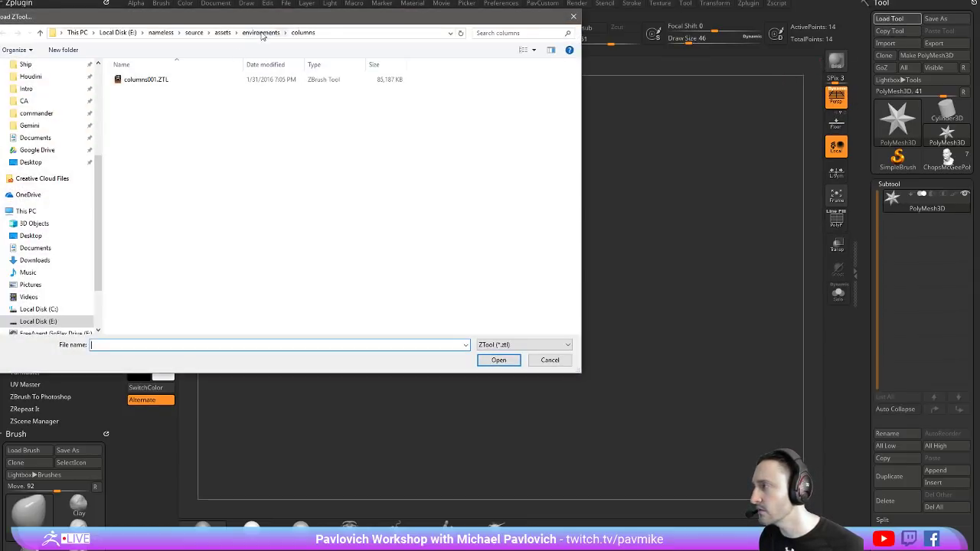
left_click(261, 33)
double_click(172, 90)
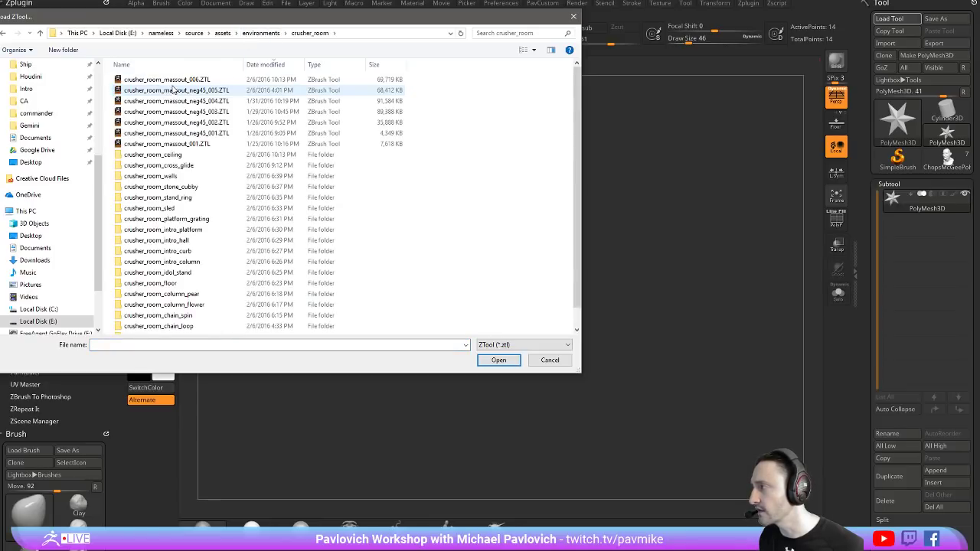
left_click(261, 33)
double_click(165, 101)
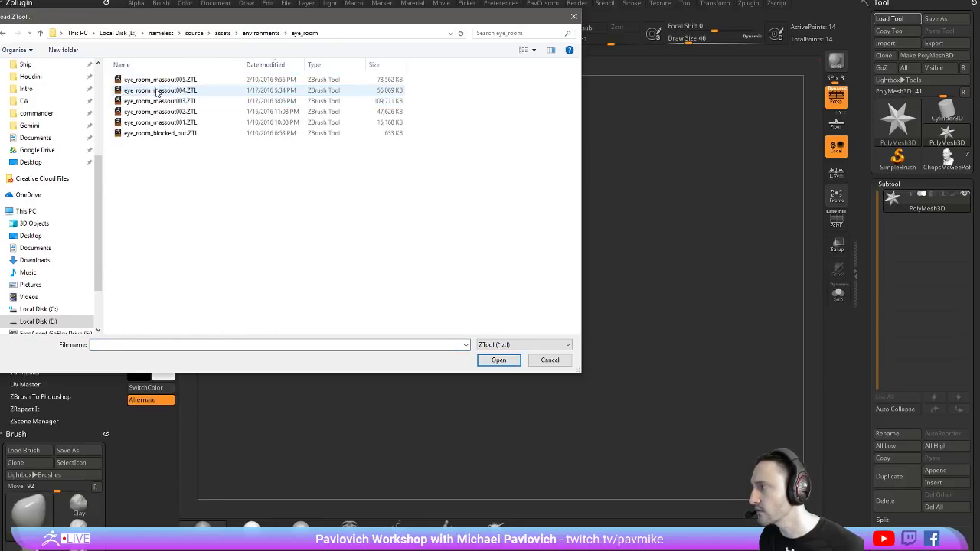
double_click(157, 80)
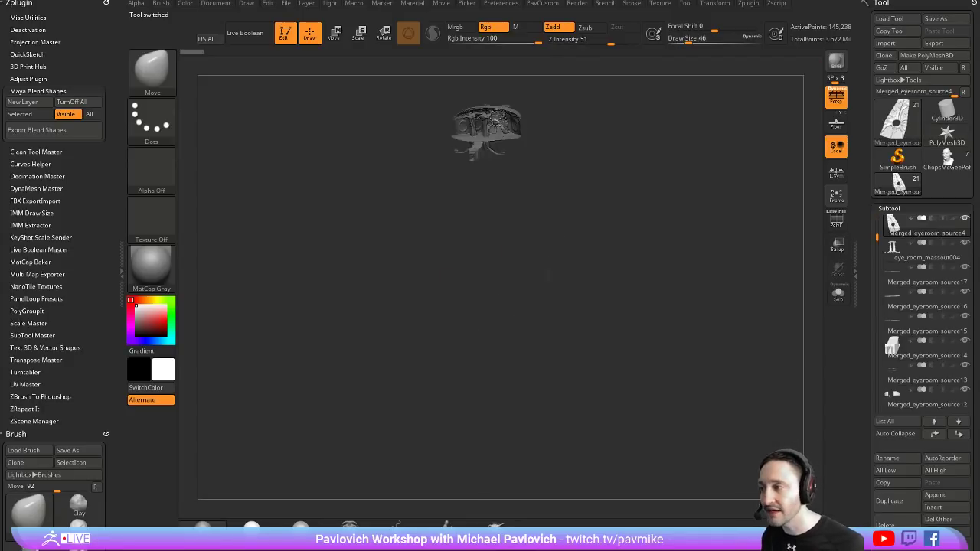
Step: Set draw size to 11, then select and frame the box subtool and view it from below
mouse_move(556, 238)
left_mouse_down()
mouse_move(672, 309)
mouse_move(689, 295)
left_mouse_up()
key("s")
left_click(693, 289)
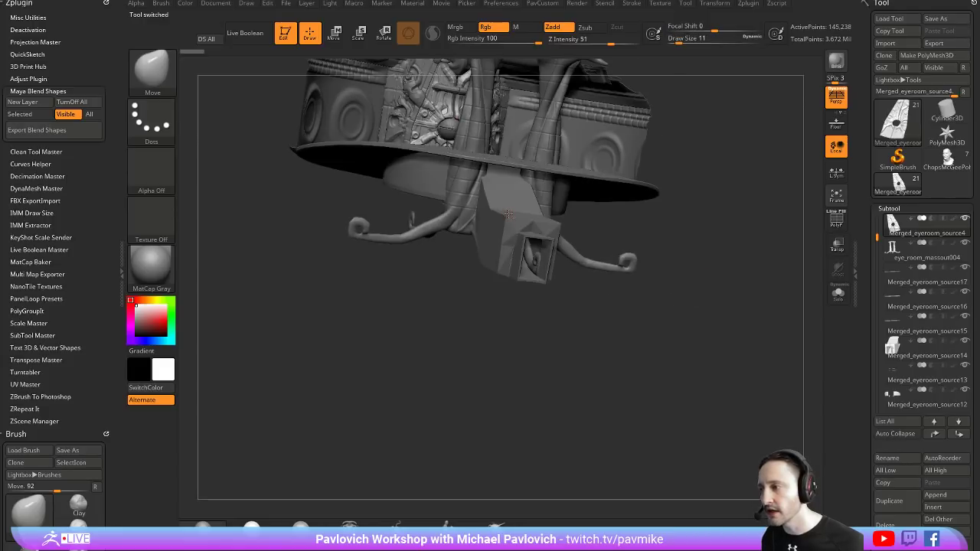
left_click(508, 215, "alt")
key("f")
left_click_drag(445, 423, 485, 408)
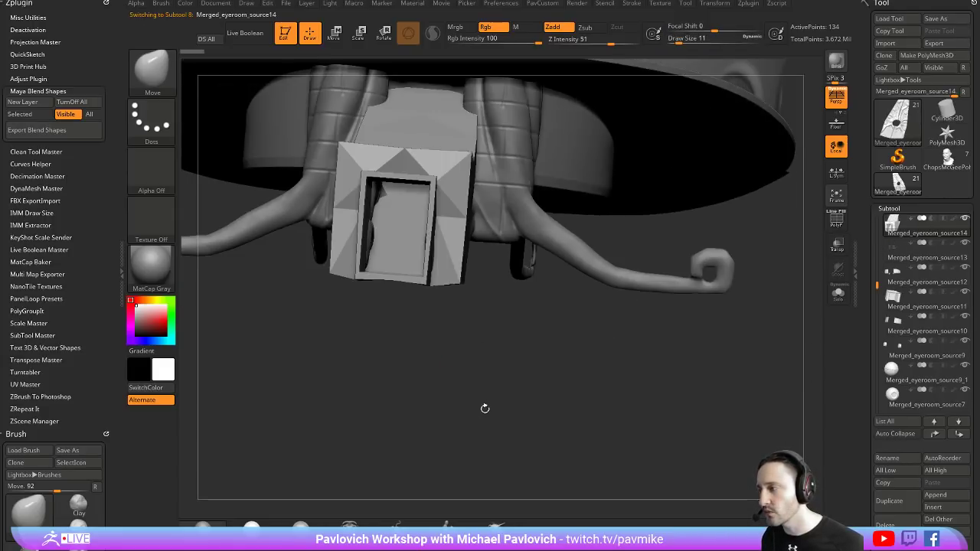
Step: Switch to the Standard brush and inspect eye_room_massout004, Merged_eyeroom_source13 and Merged_eyeroom_source10
left_click(383, 192, "alt")
key("b")
key("s")
key("t")
mouse_move(336, 298)
left_mouse_down()
mouse_move(308, 312)
mouse_move(397, 350)
mouse_move(378, 356)
mouse_move(526, 367)
mouse_move(383, 370)
mouse_move(444, 322)
mouse_move(485, 270)
left_mouse_up()
left_click(484, 270, "alt")
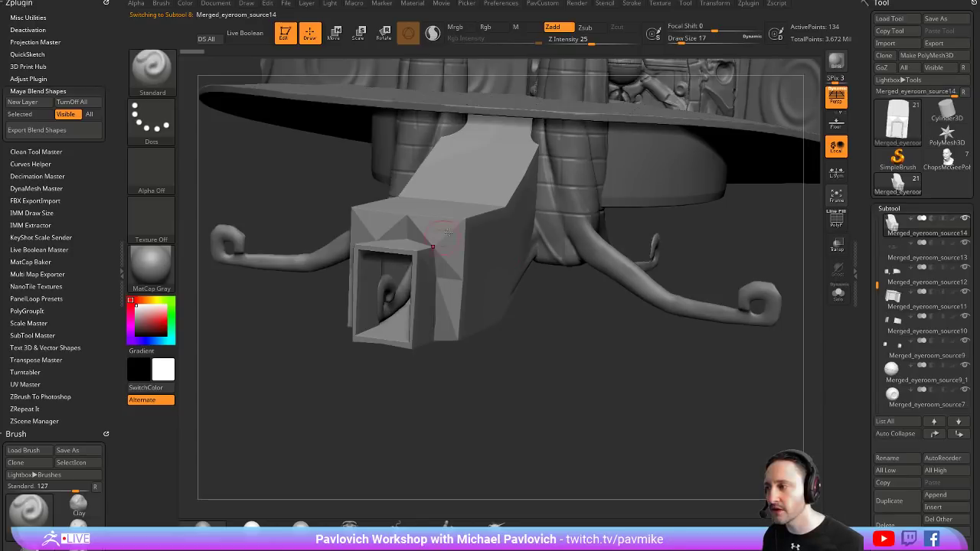
left_click_drag(495, 369, 368, 141)
left_click(581, 352, "alt")
left_click(775, 247, "alt")
left_click_drag(306, 114, 590, 388, "ctrl+shift")
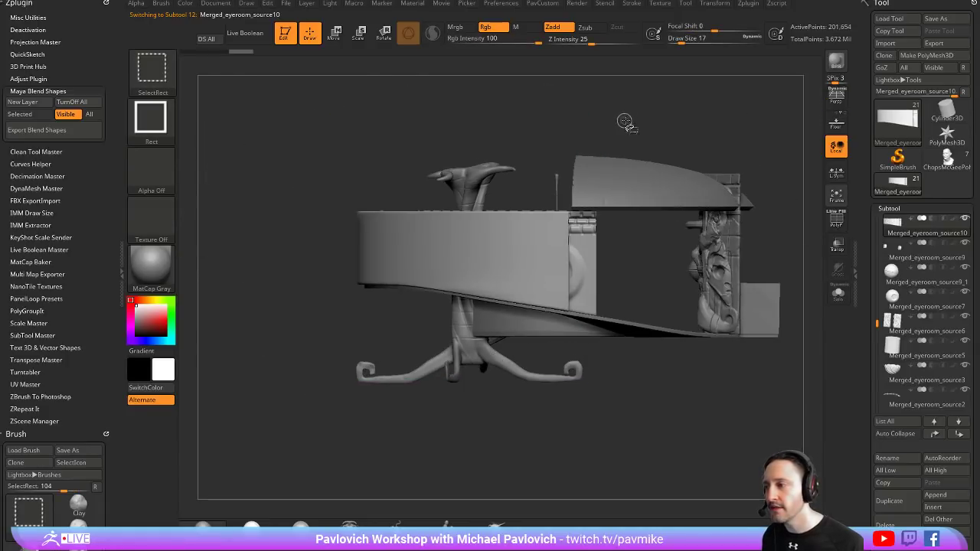
left_click(291, 146, "ctrl+shift")
left_click_drag(301, 124, 570, 388, "ctrl+alt+shift")
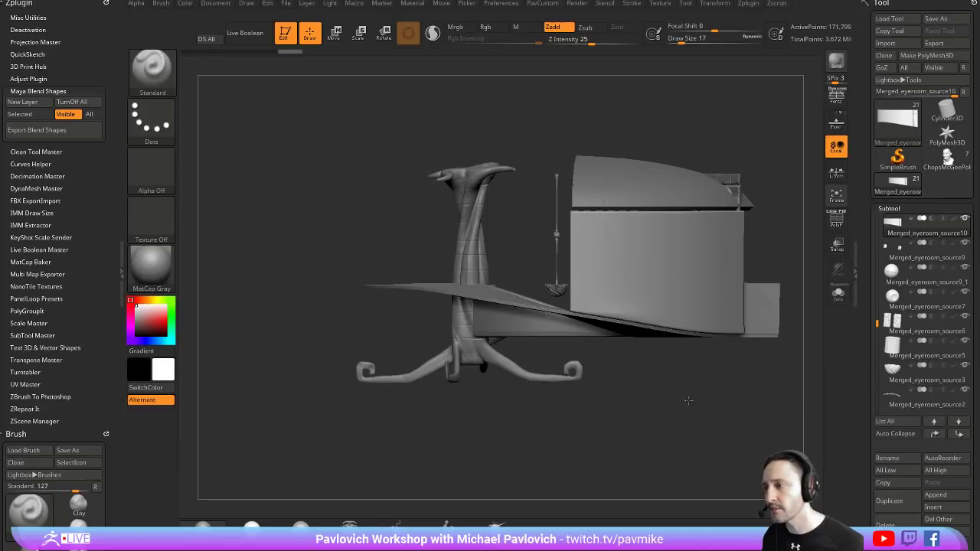
left_click(669, 353, "ctrl+shift")
left_click(691, 196, "alt")
mouse_move(713, 222)
left_mouse_down()
mouse_move(807, 270)
mouse_move(745, 334)
mouse_move(761, 299)
left_mouse_up()
left_click(838, 293)
left_click_drag(755, 210, 788, 246)
left_click_drag(679, 256, 692, 363)
left_click_drag(495, 387, 403, 394)
left_click(390, 438, "alt")
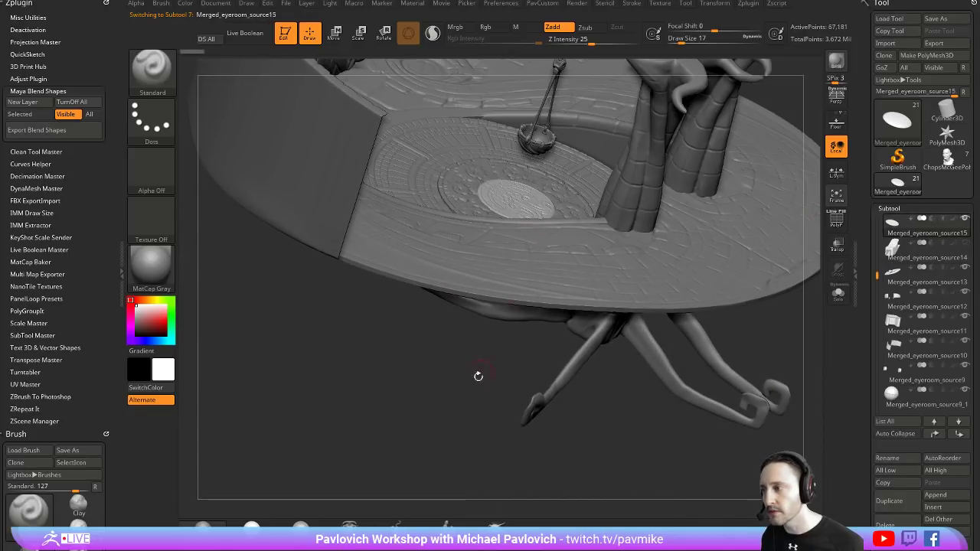
left_click_drag(477, 375, 314, 412)
left_click_drag(413, 328, 556, 261)
left_click_drag(603, 163, 476, 206)
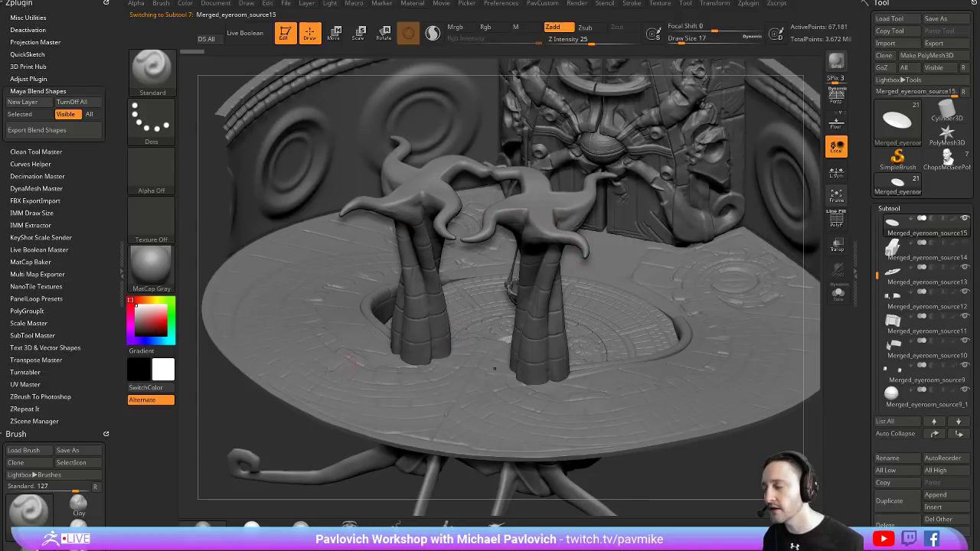
left_click_drag(328, 371, 431, 328)
left_click_drag(693, 125, 534, 310)
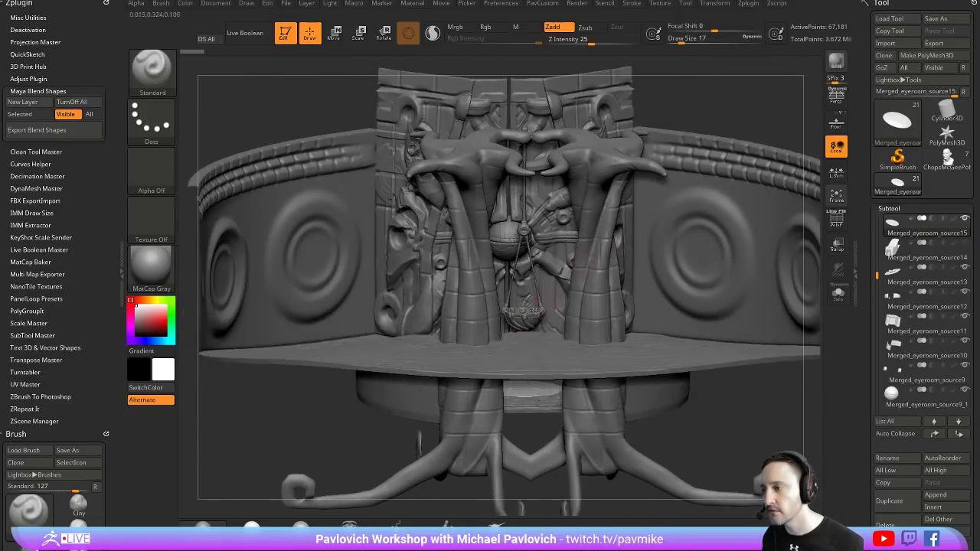
left_click_drag(811, 321, 859, 271, "alt")
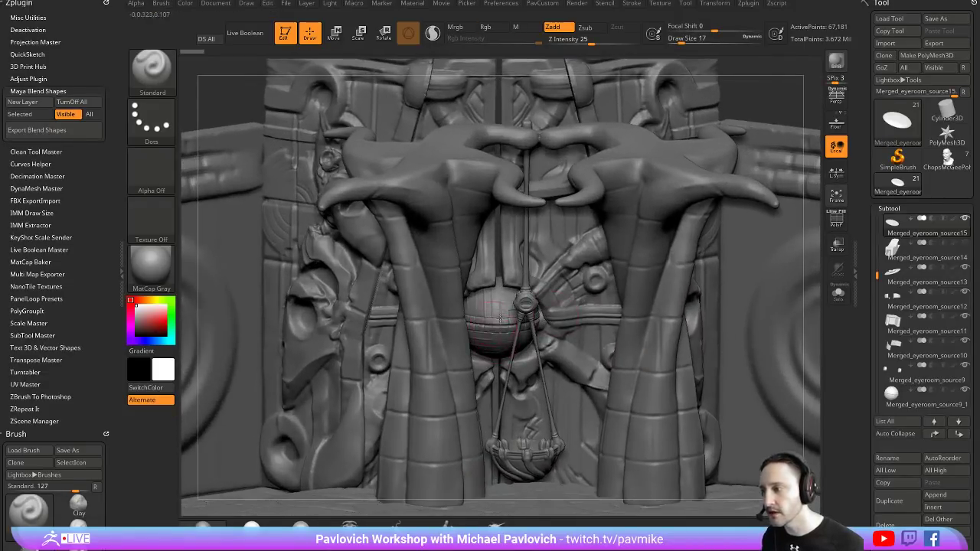
left_click(915, 253)
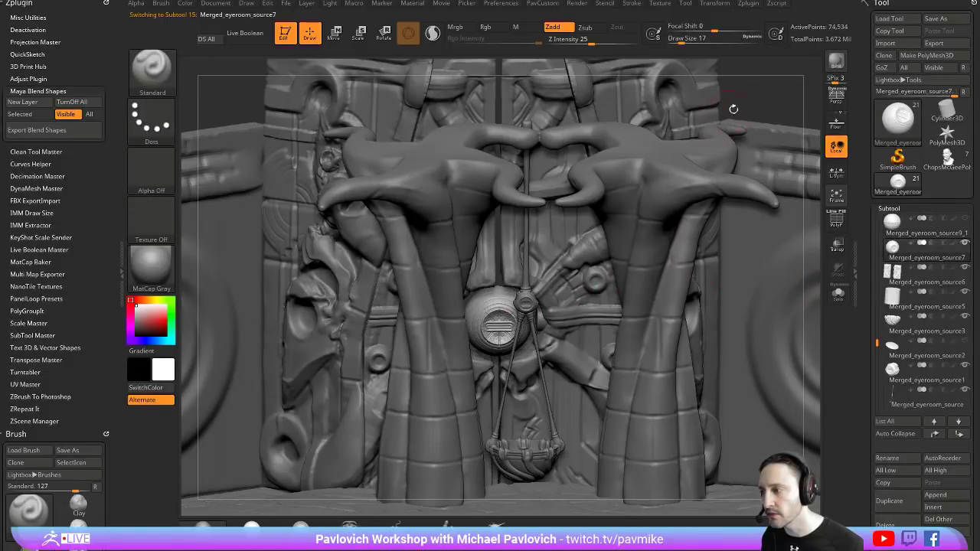
left_click_drag(757, 101, 731, 153, "alt")
Step: Solo the carved door panels subtool and frame it in the view
key("w")
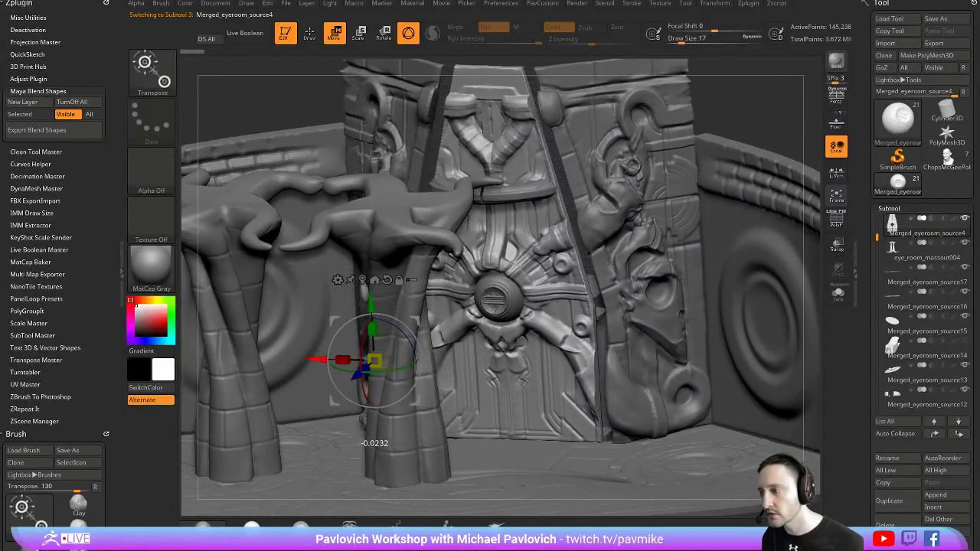
left_click_drag(771, 99, 627, 261)
key("q")
left_click(546, 347, "alt")
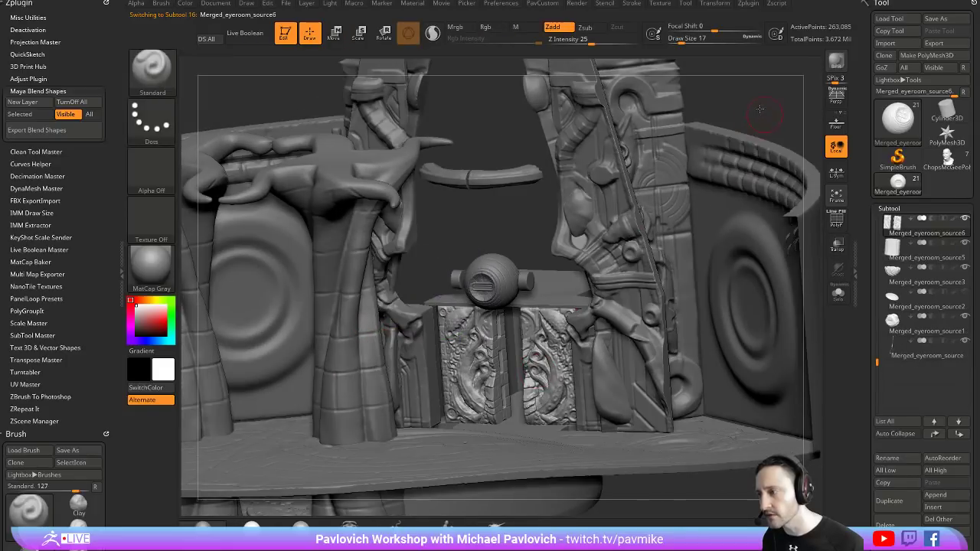
left_click_drag(546, 347, 749, 294)
key("ctrl+shift+s")
key("f")
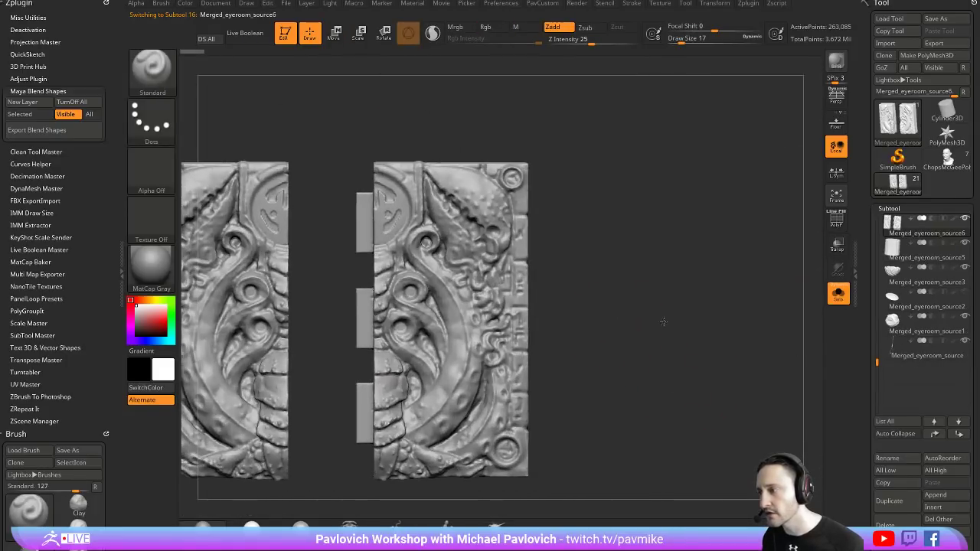
Step: Slide the mirrored panels together along X with Transpose, then turn Solo off and orbit out
key("w")
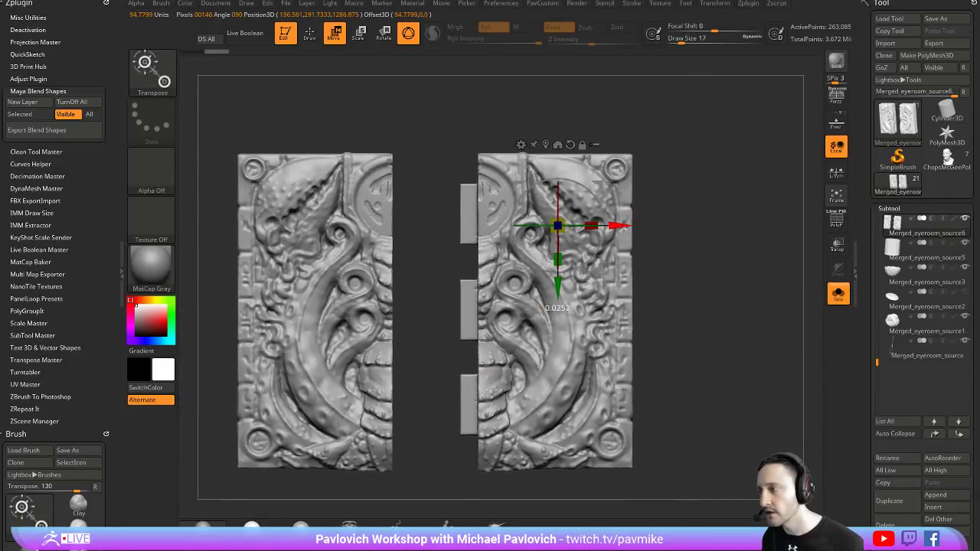
left_click_drag(647, 226, 626, 226)
mouse_move(712, 198)
left_mouse_down()
mouse_move(666, 207)
mouse_move(758, 207)
mouse_move(716, 201)
left_mouse_up()
mouse_move(637, 226)
left_mouse_down()
mouse_move(613, 225)
mouse_move(648, 226)
mouse_move(623, 226)
left_mouse_up()
left_click(838, 293)
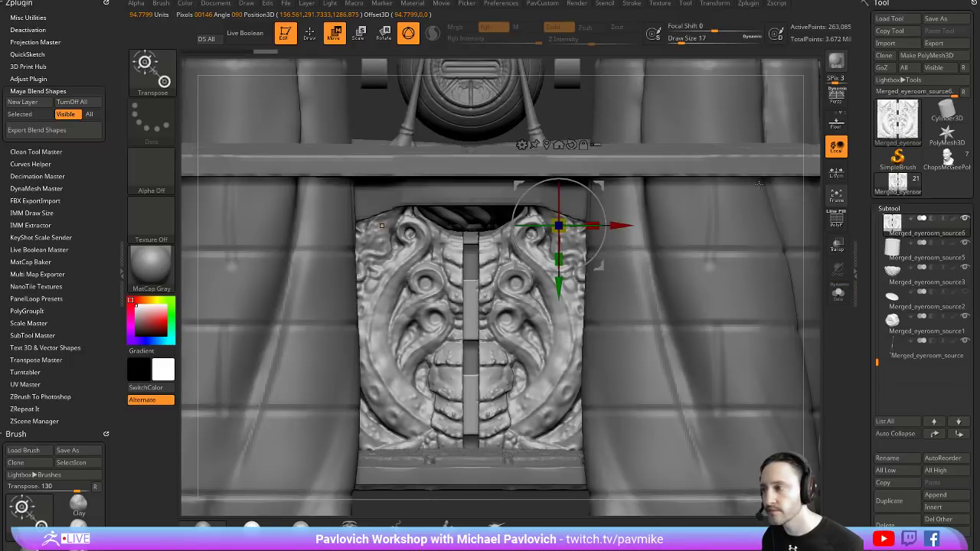
left_click_drag(808, 189, 742, 317, "alt")
key("q")
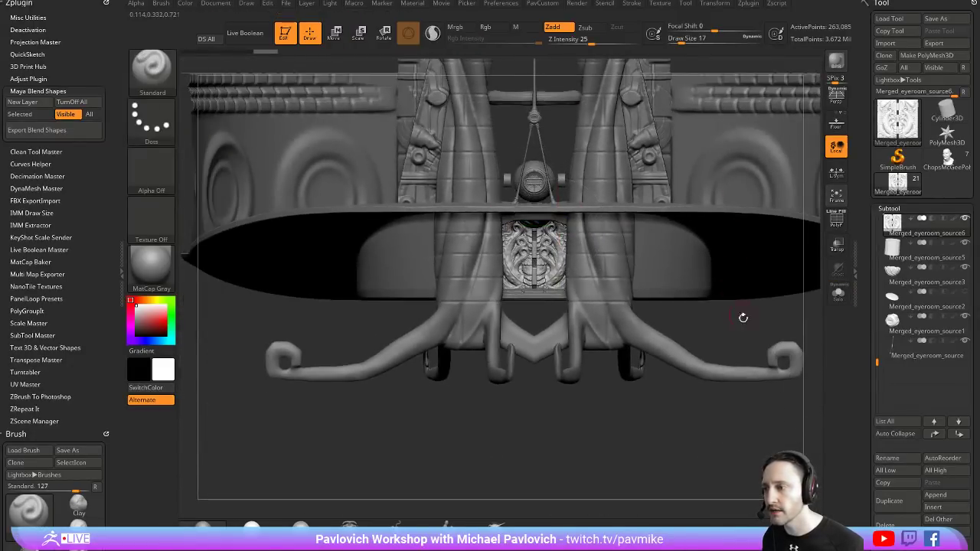
left_click_drag(744, 250, 781, 200)
Step: Load crusher_room_massout_006.ZTL from the environments\crusher_room folder
left_click(890, 18)
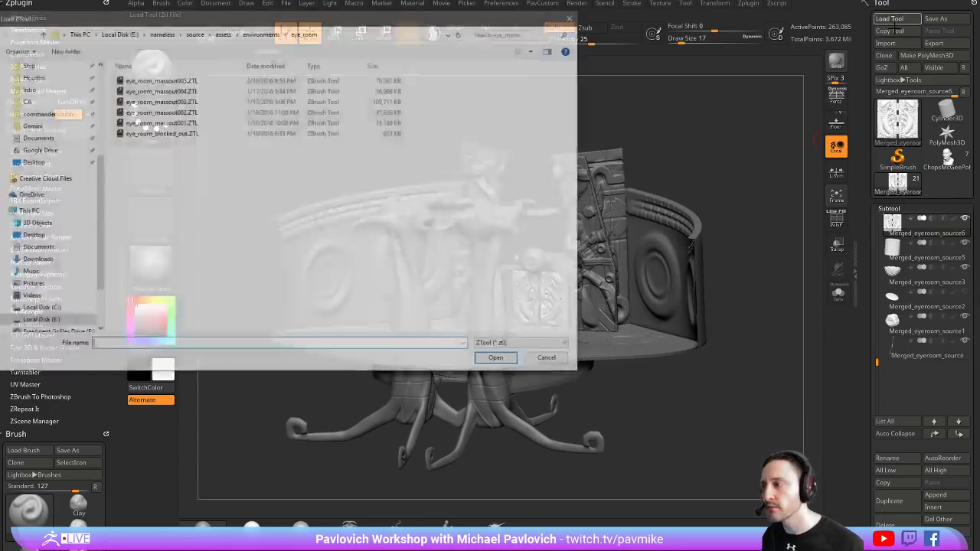
left_click(259, 33)
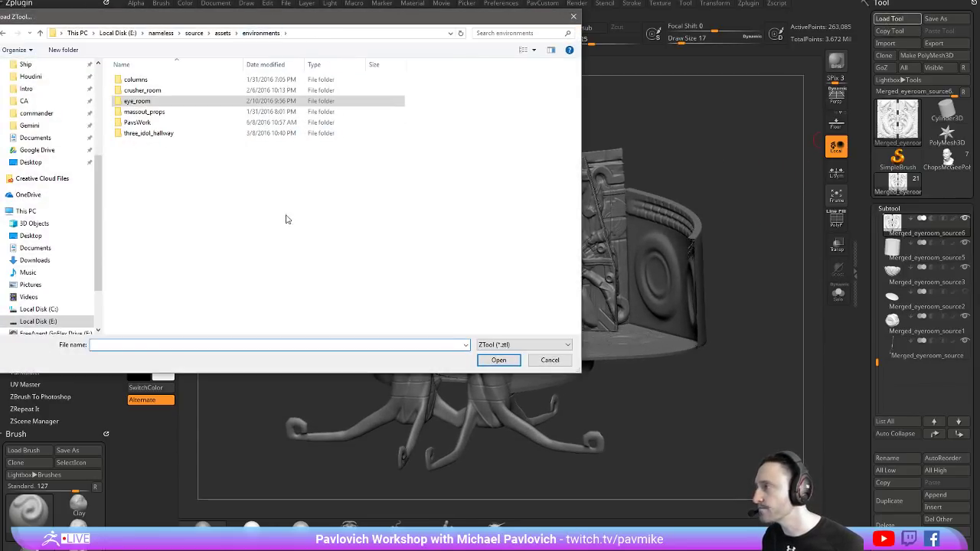
double_click(163, 91)
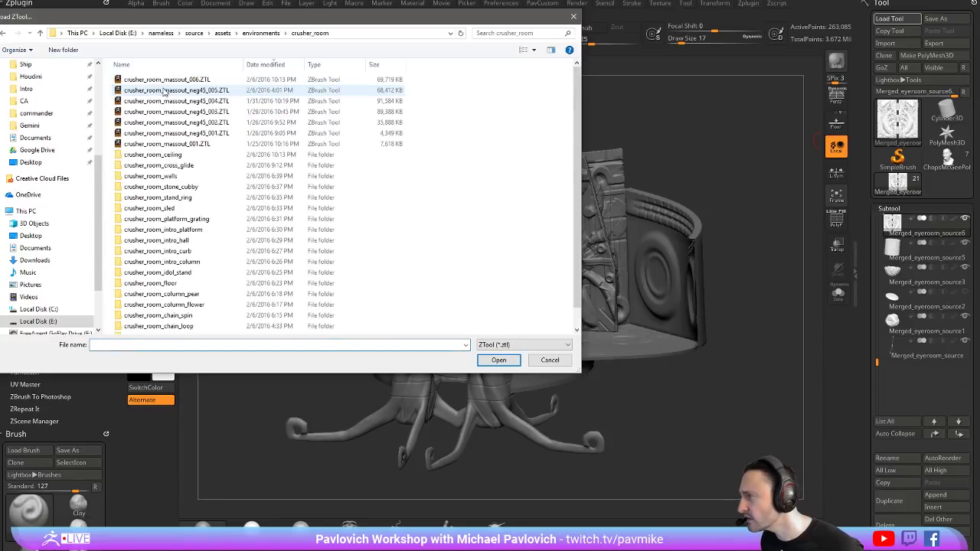
double_click(163, 90)
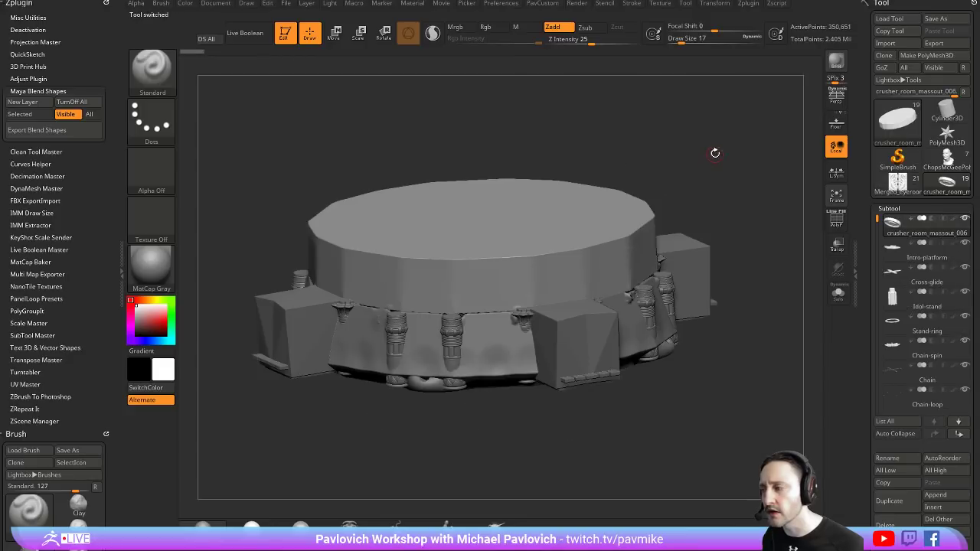
Step: Select the Intro-platform subtool, turn Solo off and orbit to a tilted top view of the platform
left_click(838, 294)
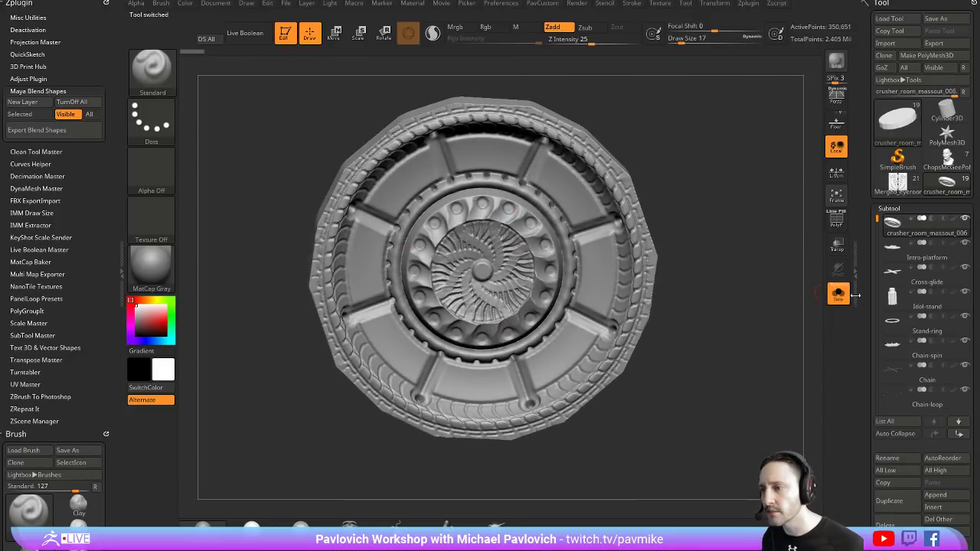
left_click(927, 251)
left_click_drag(761, 237, 741, 317)
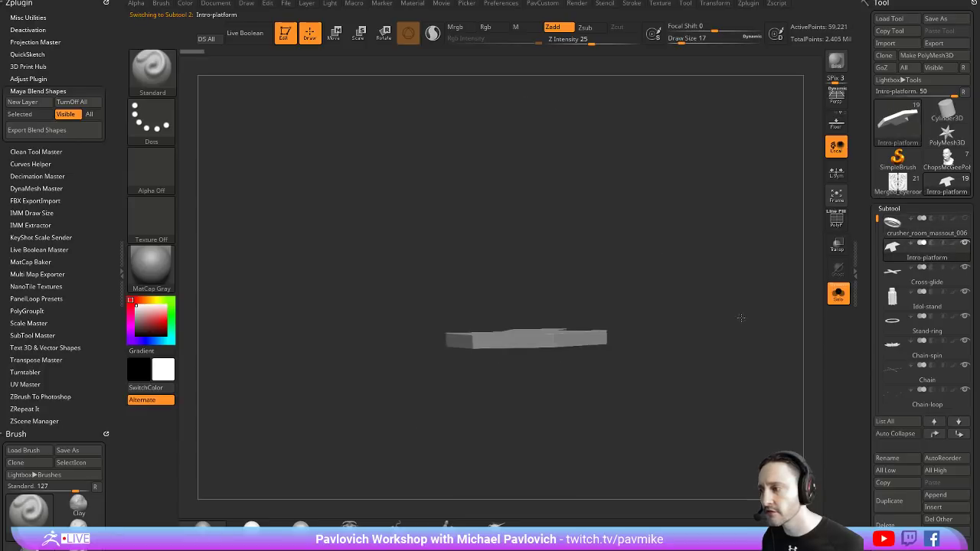
left_click(838, 294)
mouse_move(747, 267)
left_mouse_down()
mouse_move(733, 301)
mouse_move(748, 320)
mouse_move(774, 274)
mouse_move(755, 279)
mouse_move(734, 317)
left_mouse_up()
key("s")
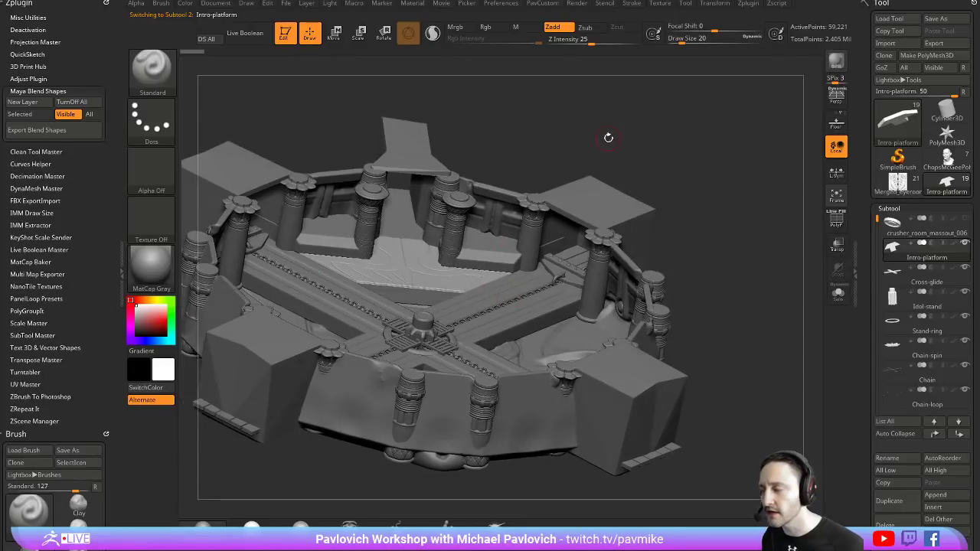
left_click_drag(608, 137, 658, 143)
key("s")
left_click(653, 144)
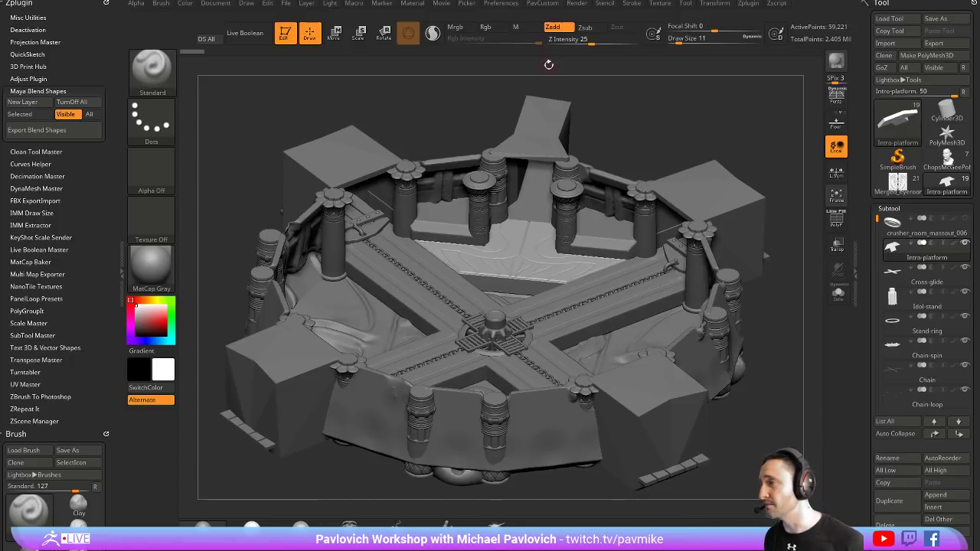
left_click_drag(918, 447, 918, 355)
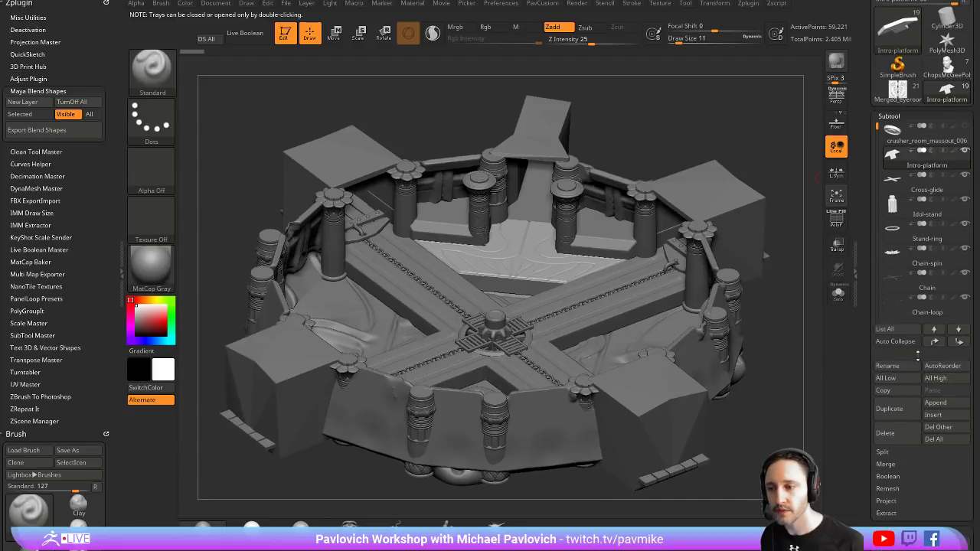
Step: Delete all crusher-room subtools and switch back to the ChopsMcGeePolypaint bust
left_click(948, 441)
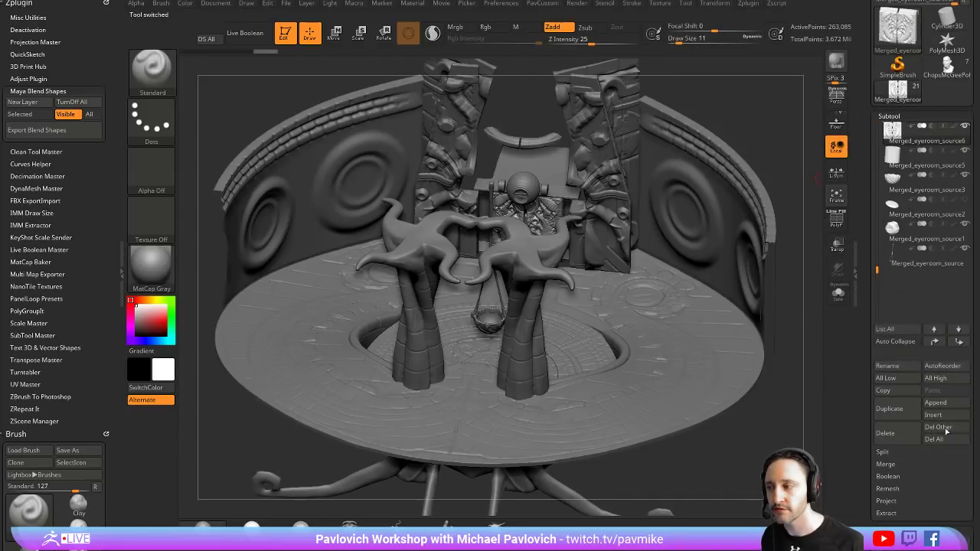
left_click(948, 441)
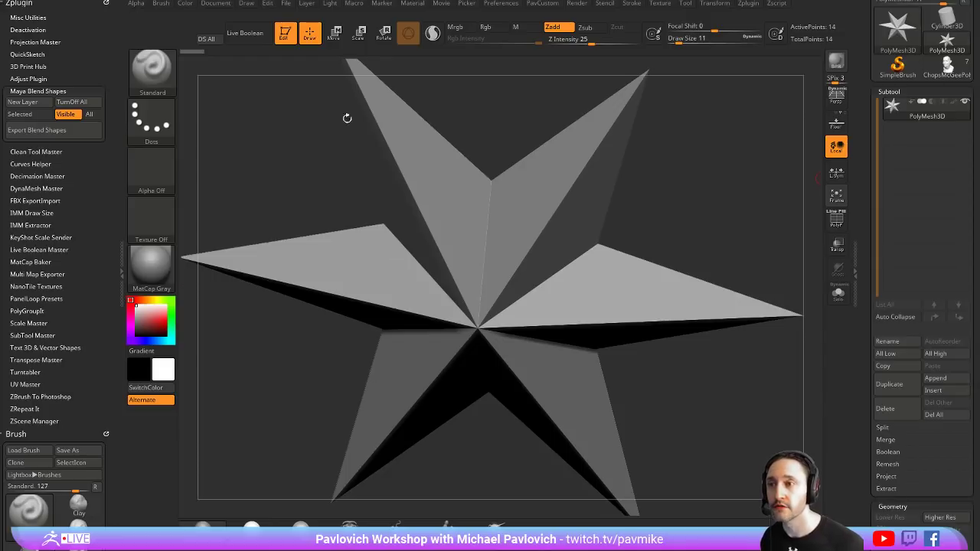
left_click(947, 67)
left_click_drag(763, 164, 761, 157)
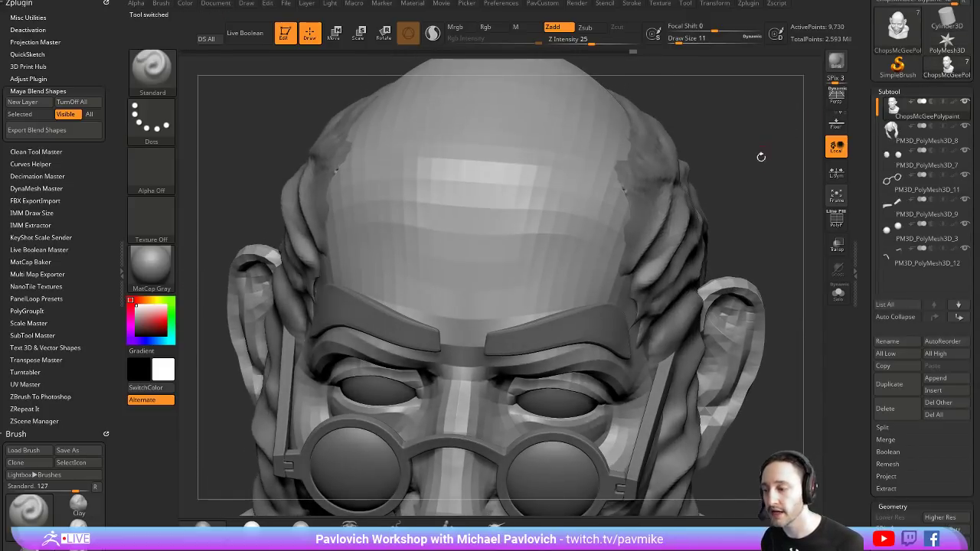
Step: Scroll through the Eat3D cowboy renders and 3D-print images on ArtStation, then return to ZBrush
key("alt+Tab")
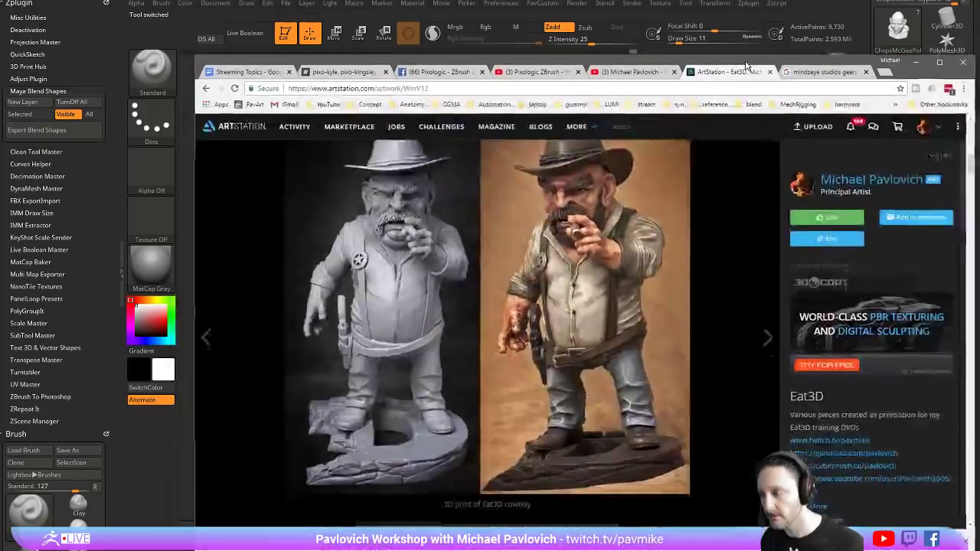
scroll(547, 208, "down", 5)
scroll(496, 253, "up", 4)
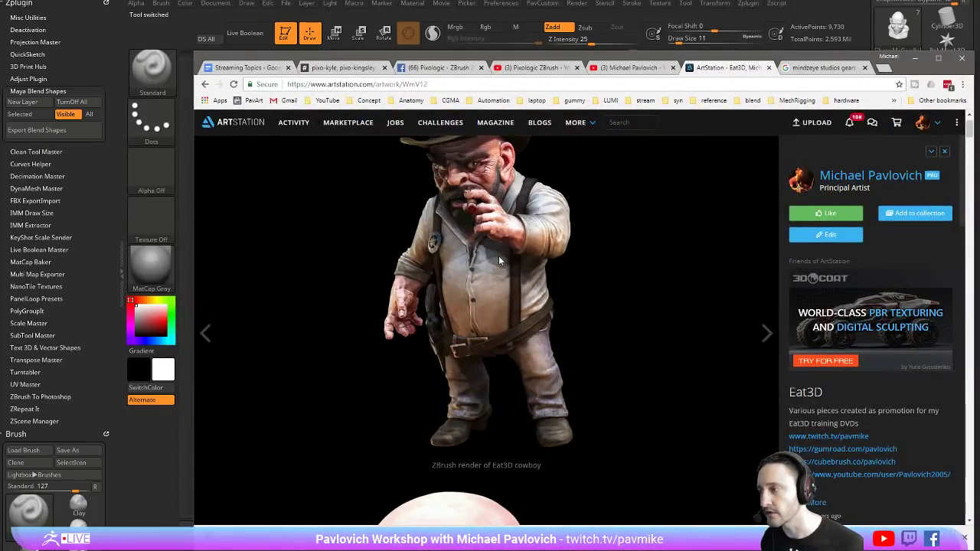
scroll(498, 250, "down", 4)
scroll(437, 346, "up", 2)
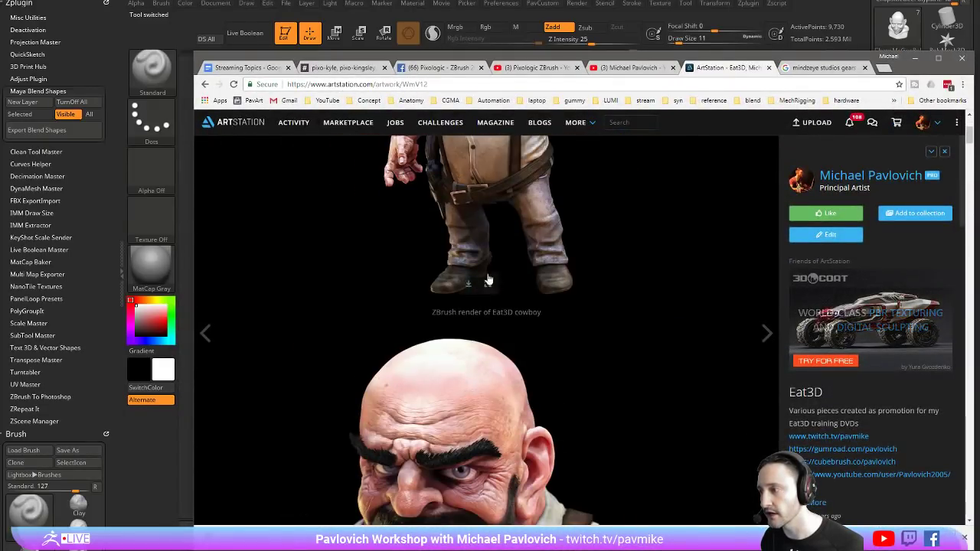
scroll(377, 317, "down", 3)
scroll(483, 338, "down", 4)
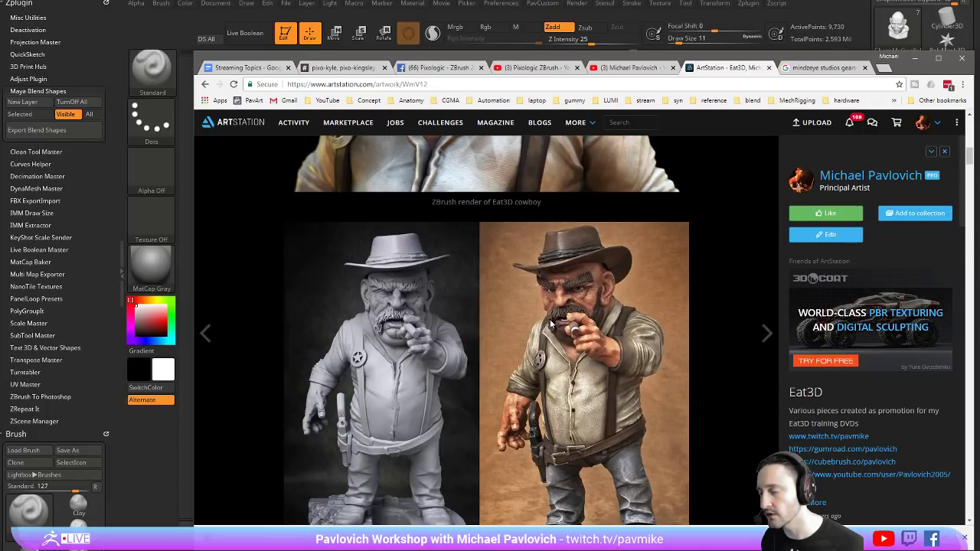
scroll(552, 325, "down", 8)
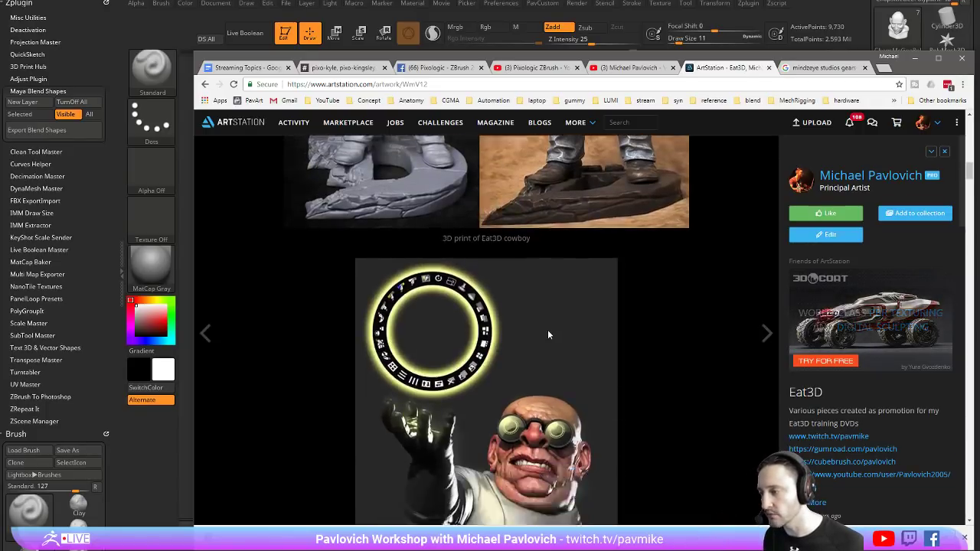
scroll(553, 329, "up", 8)
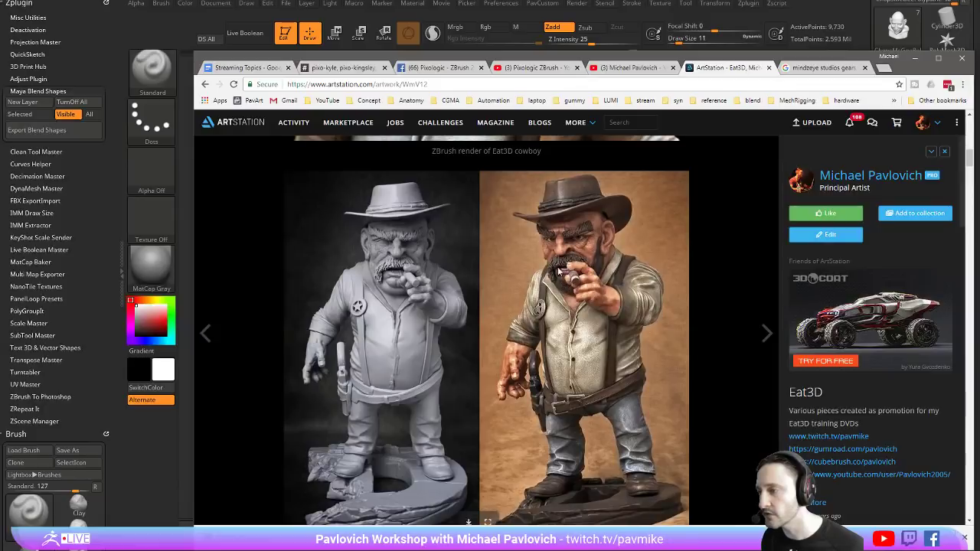
key("alt+Tab")
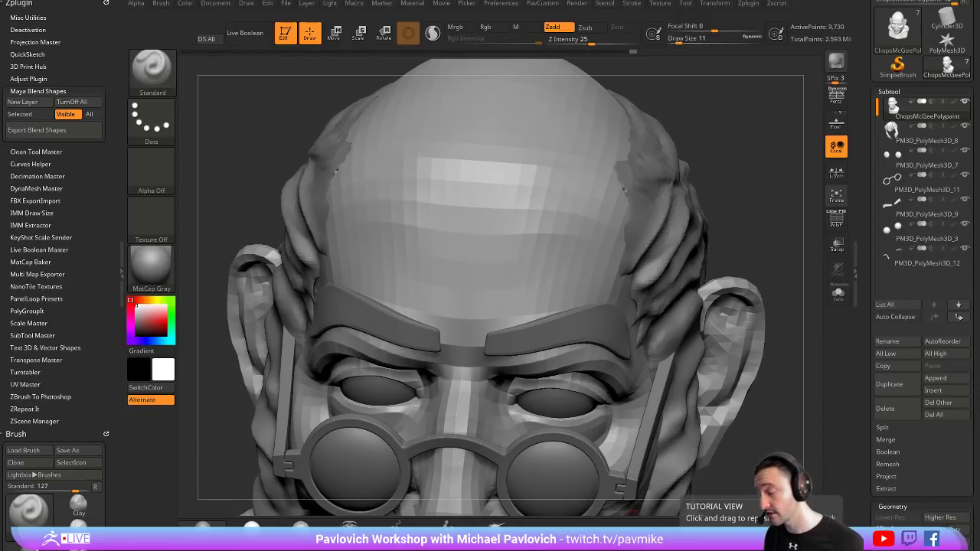
key("alt+Tab")
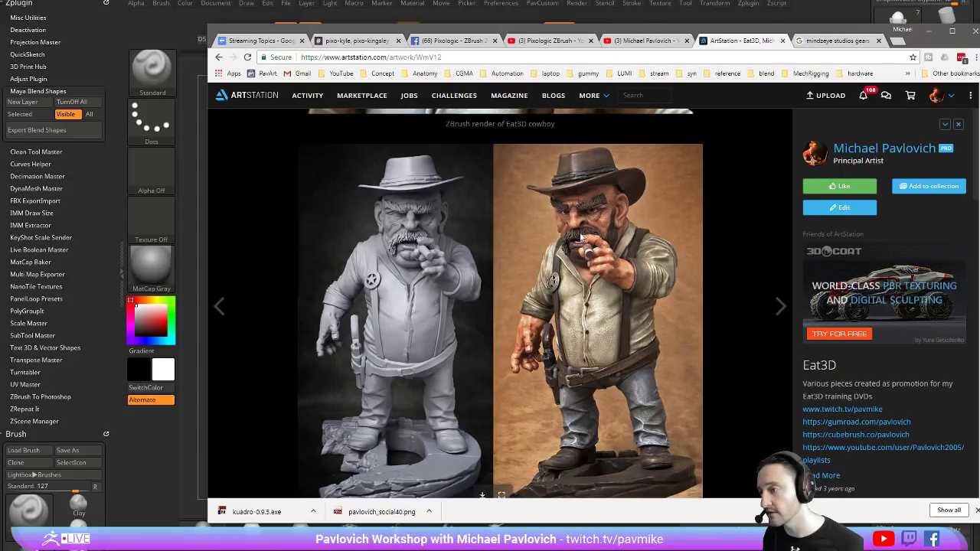
key("alt+Tab")
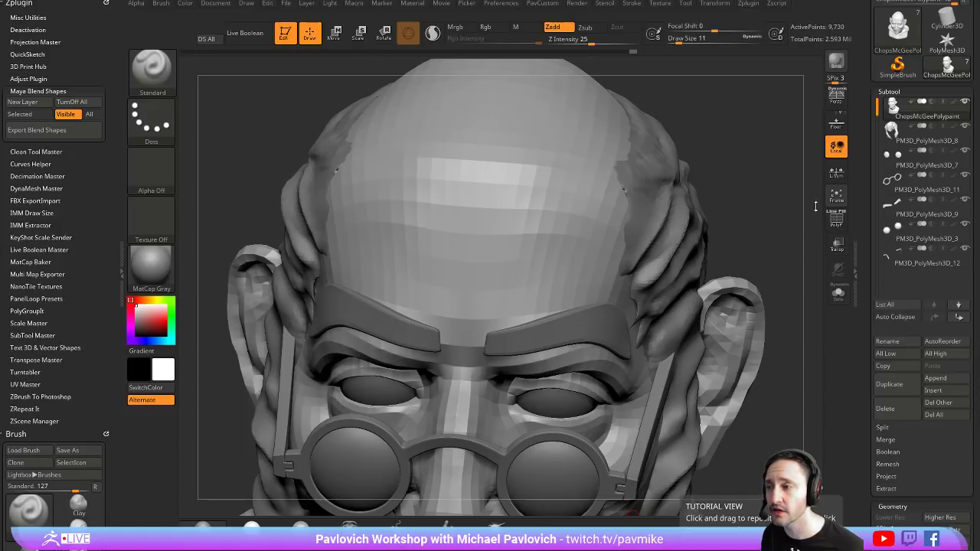
Step: Frame the bust, orbit to a three-quarter view, and raise draw size to 56
left_click_drag(789, 190, 784, 192)
key("f")
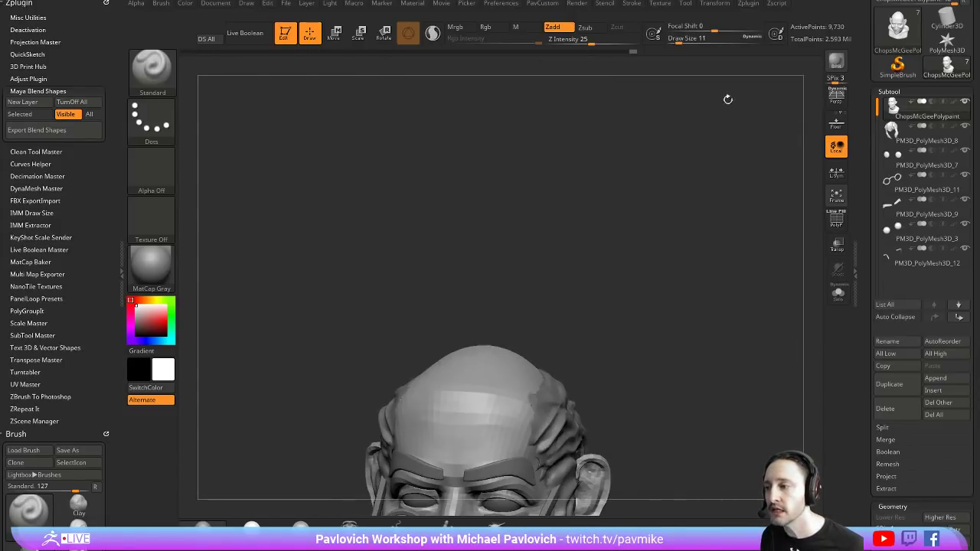
key("s")
left_click_drag(707, 167, 728, 145)
key("s")
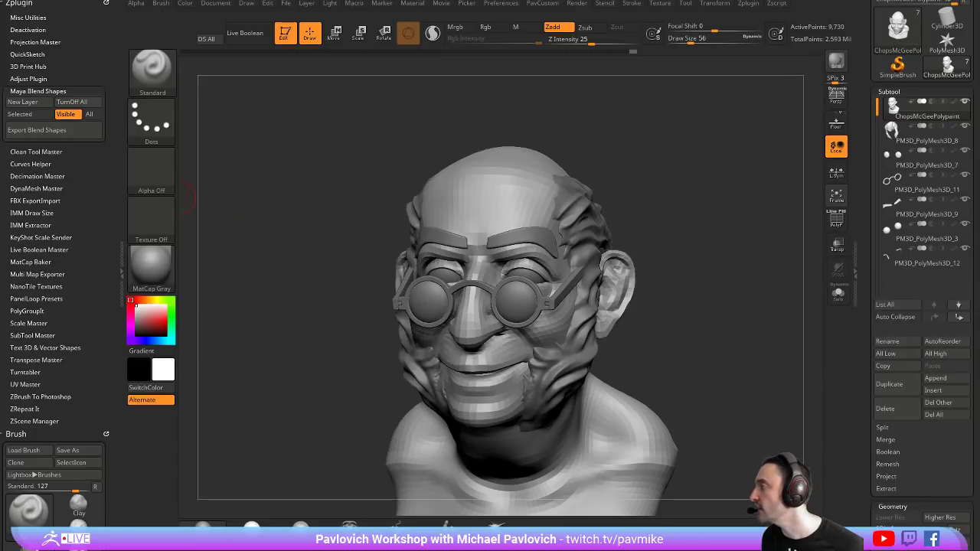
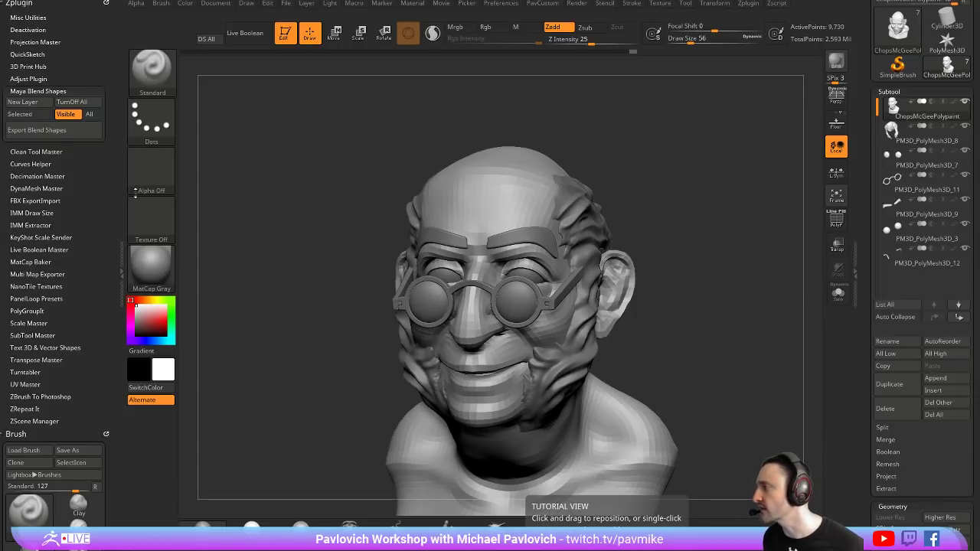
Step: Expand the IMM Draw Size plugin, cut brush Draw Size from 56 to 49, and exit Edit mode
left_click(48, 91)
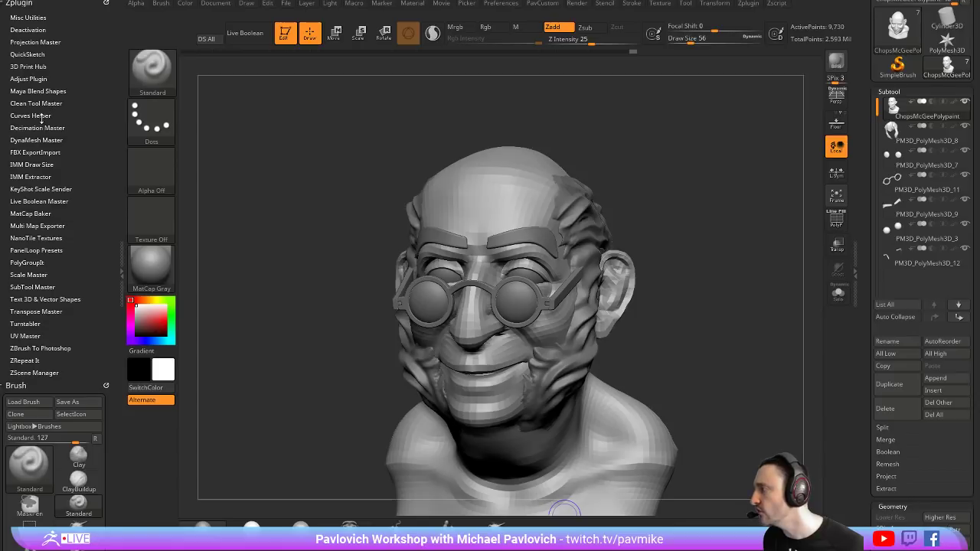
left_click(35, 164, "shift")
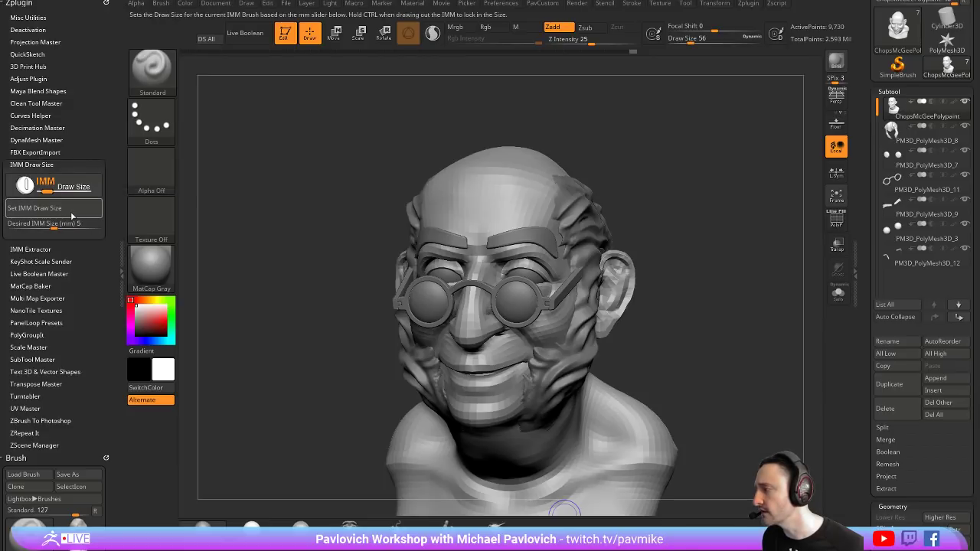
key("s")
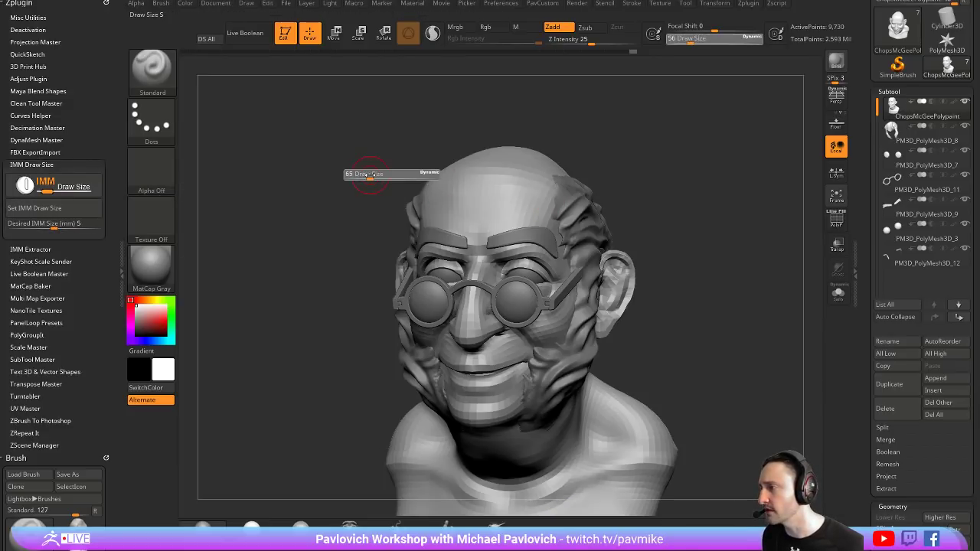
mouse_move(369, 175)
left_mouse_down()
mouse_move(330, 176)
mouse_move(518, 151)
left_mouse_up()
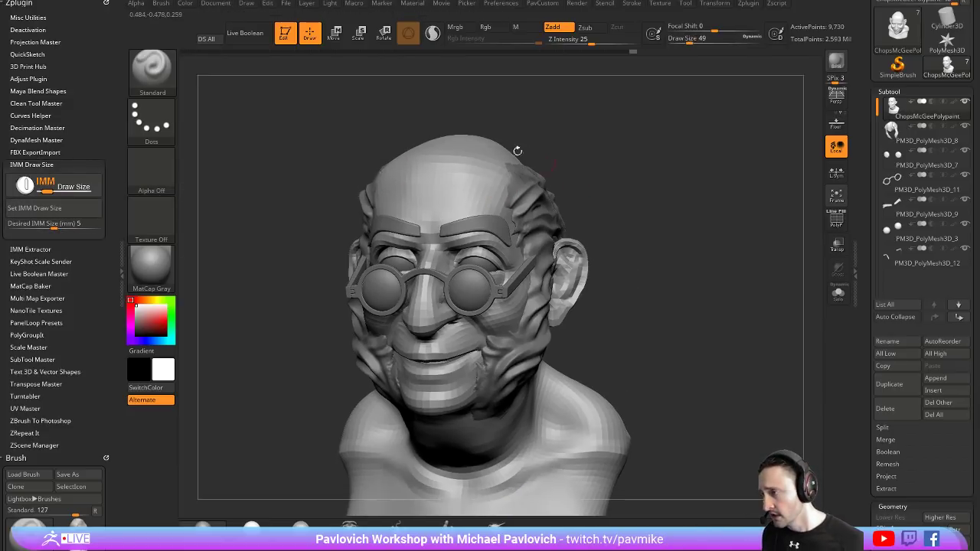
left_click(285, 32)
Step: Clear the canvas and shrink the brush Draw Size from 35 down to 17
key("ctrl+n")
key("s")
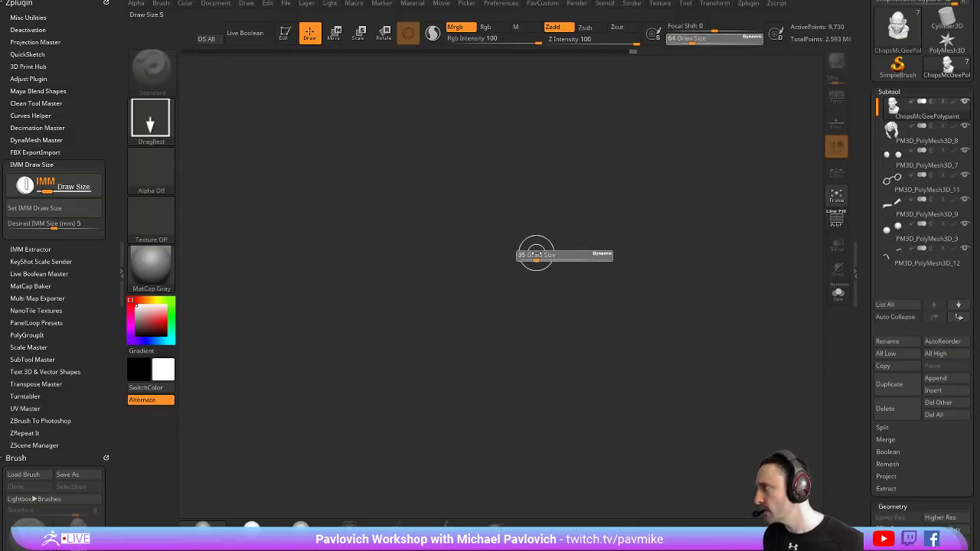
left_click_drag(536, 256, 528, 255)
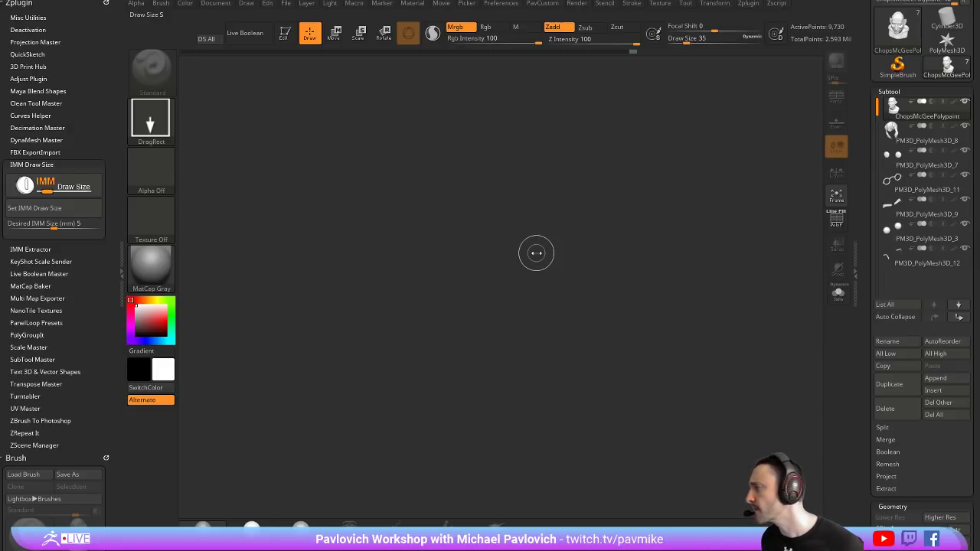
key("s")
left_click_drag(525, 246, 523, 243)
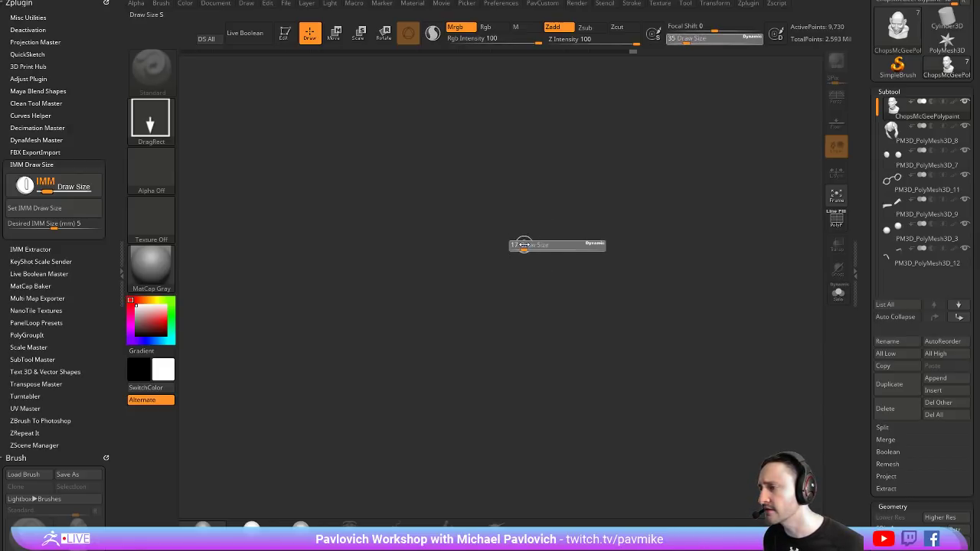
Step: Collapse IMM Draw Size, expand Scale Master, and view then close its About window
left_click(35, 208)
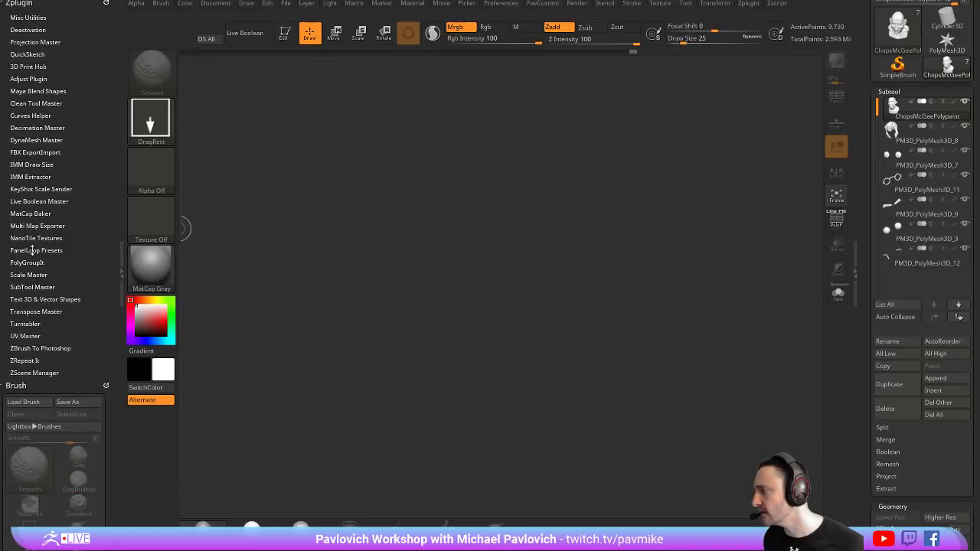
left_click(28, 275)
left_click(53, 292)
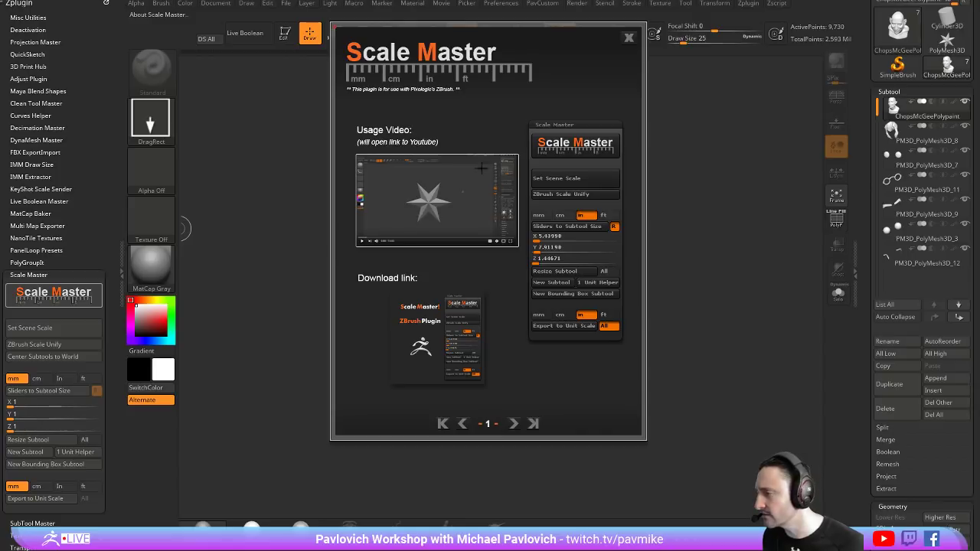
left_click(628, 37)
Step: Check the overall XYZ Size value in Tool > Geometry
scroll(883, 131, "down", 5)
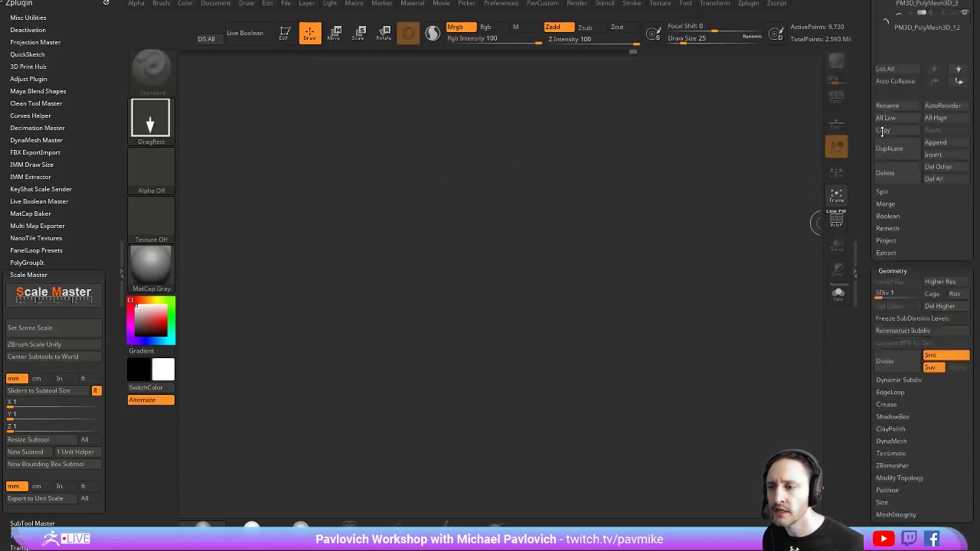
scroll(883, 132, "down", 5)
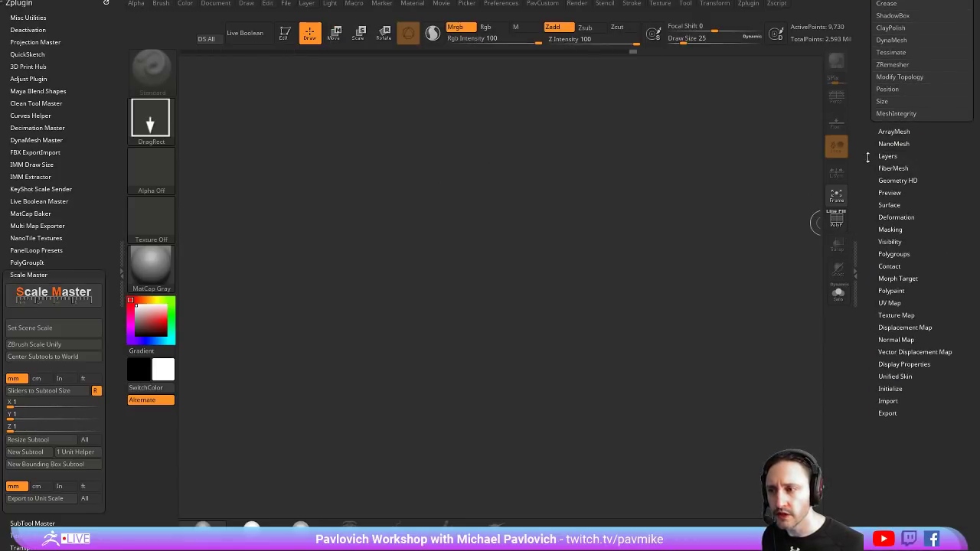
scroll(867, 157, "down", 1)
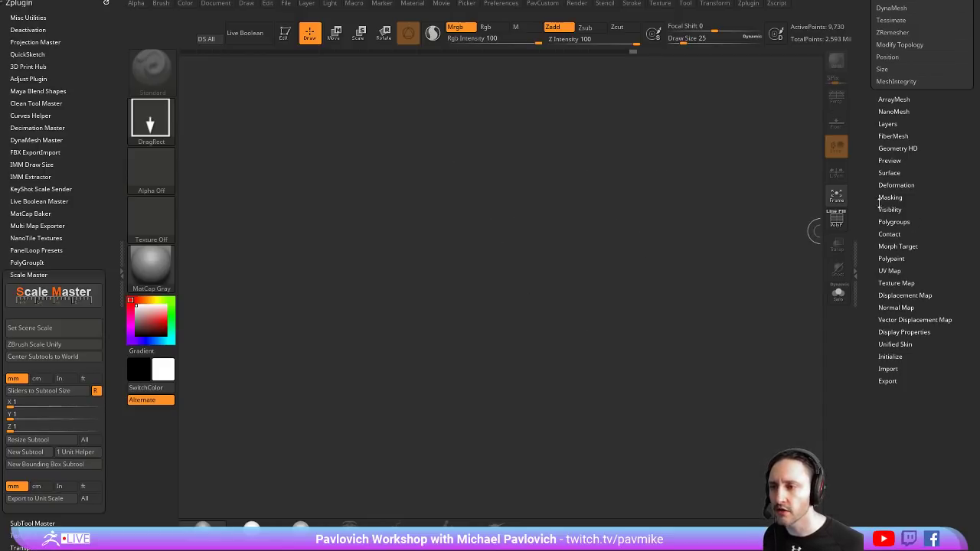
scroll(890, 132, "up", 3, "shift")
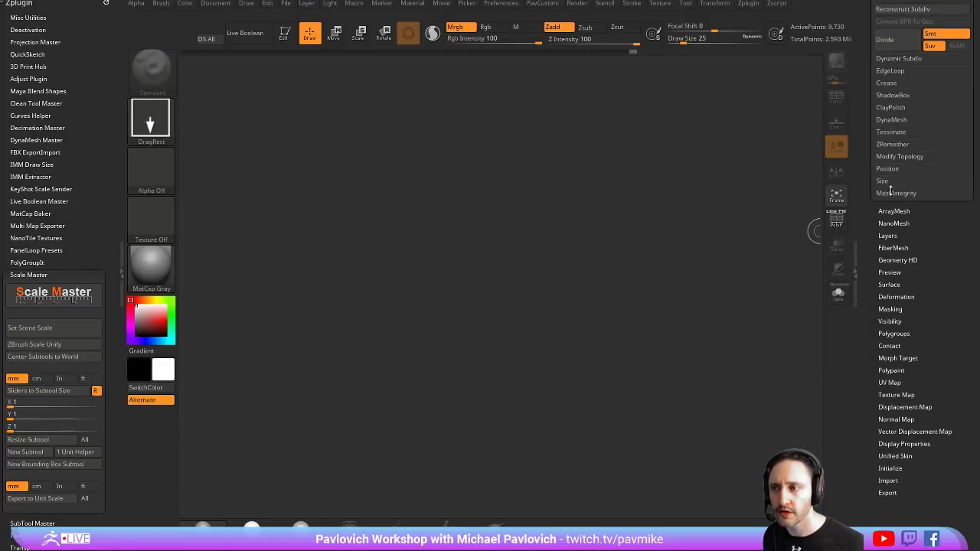
left_click_drag(869, 189, 869, 341)
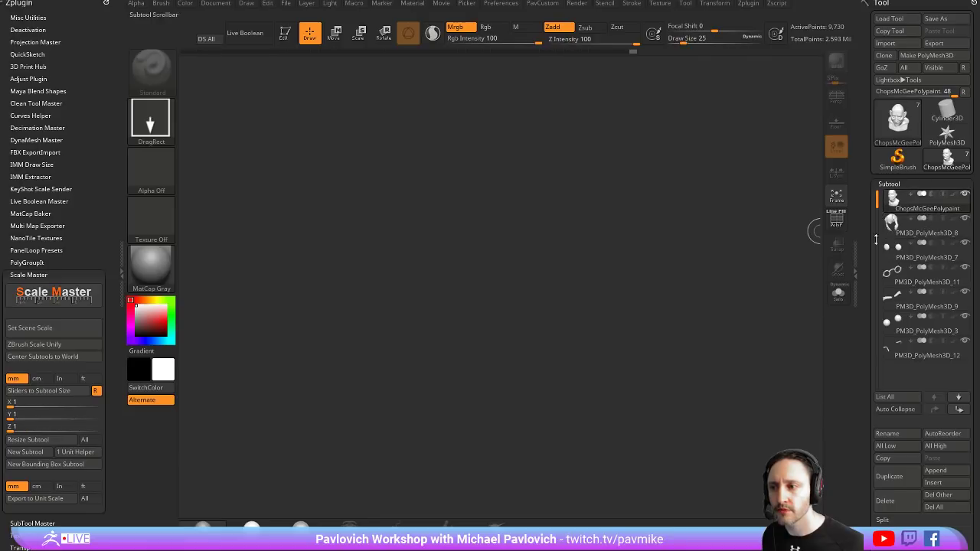
left_click_drag(869, 230, 850, 125)
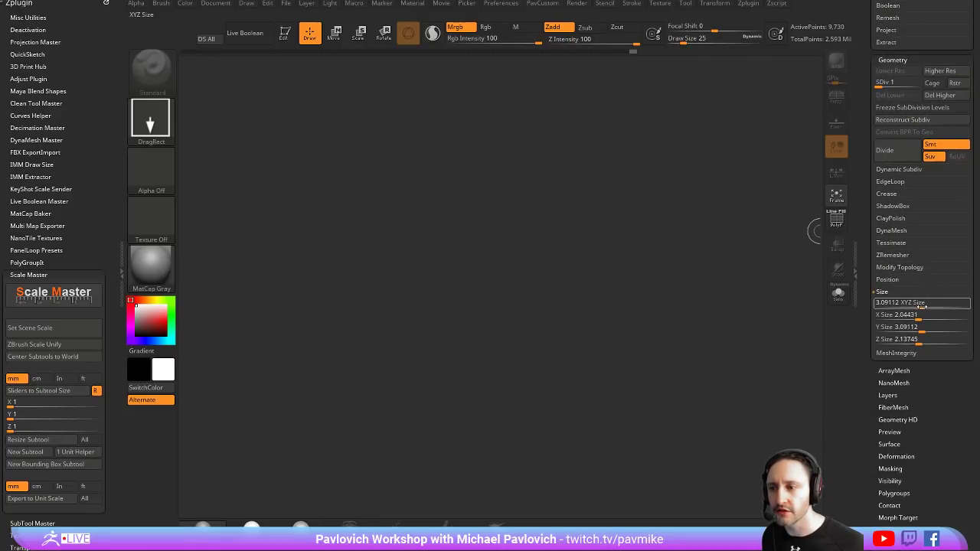
left_click(936, 305)
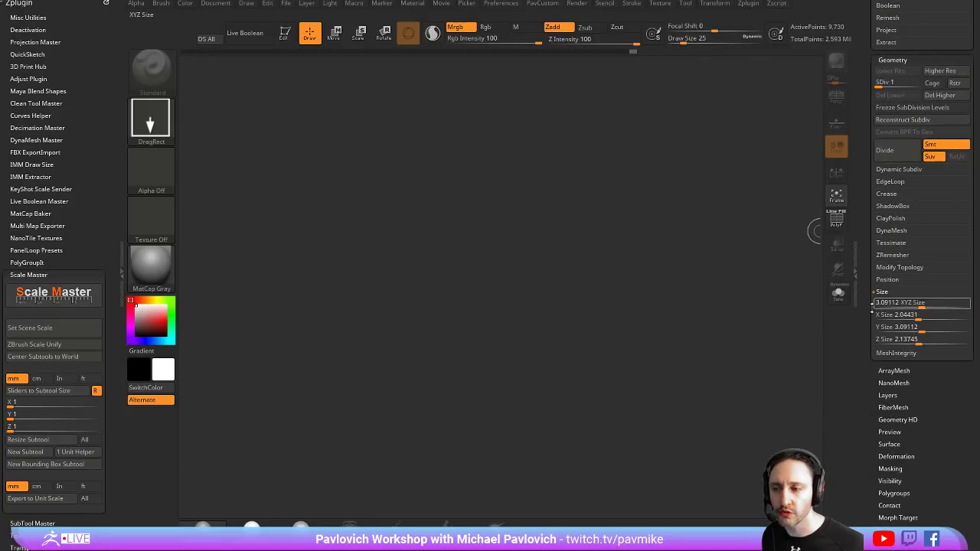
Step: Expand Tool > Export to show Scale 1 with zero X, Y and Z offsets
scroll(873, 307, "down", 5)
left_click(887, 348)
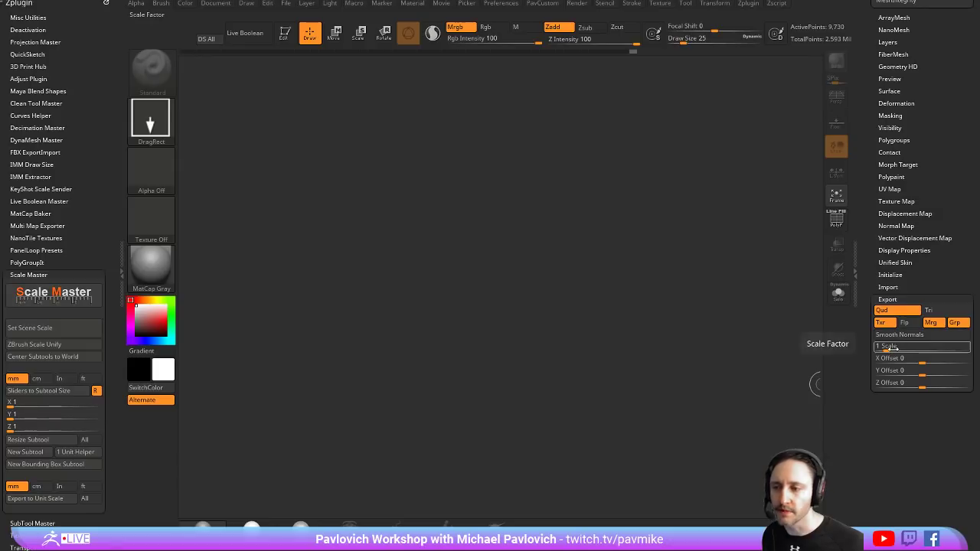
scroll(884, 368, "up", 5)
scroll(880, 402, "down", 3)
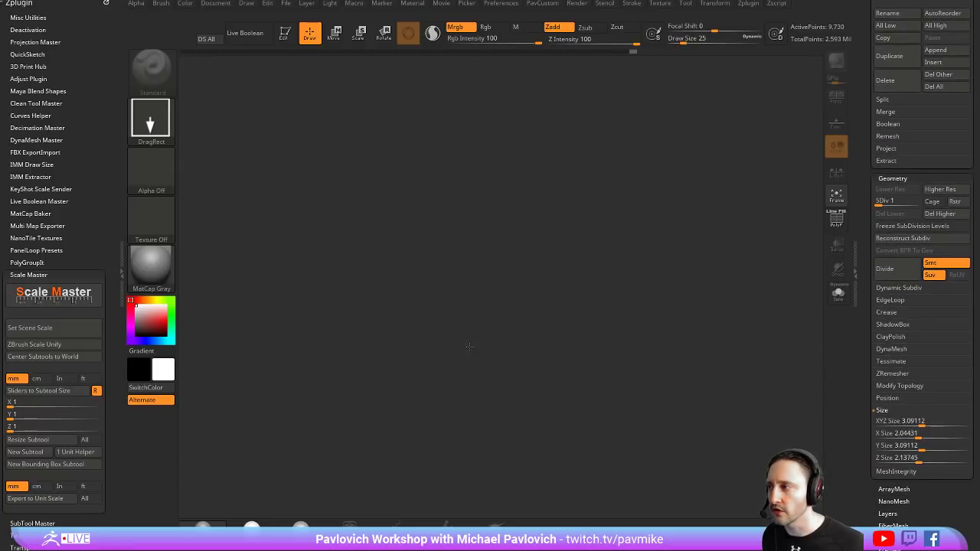
scroll(915, 222, "down", 10)
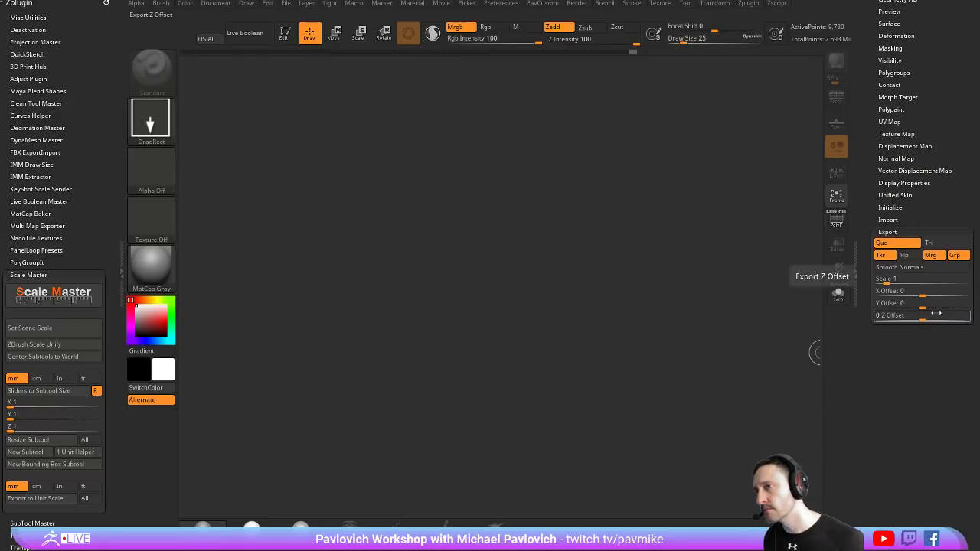
scroll(907, 291, "up", 1)
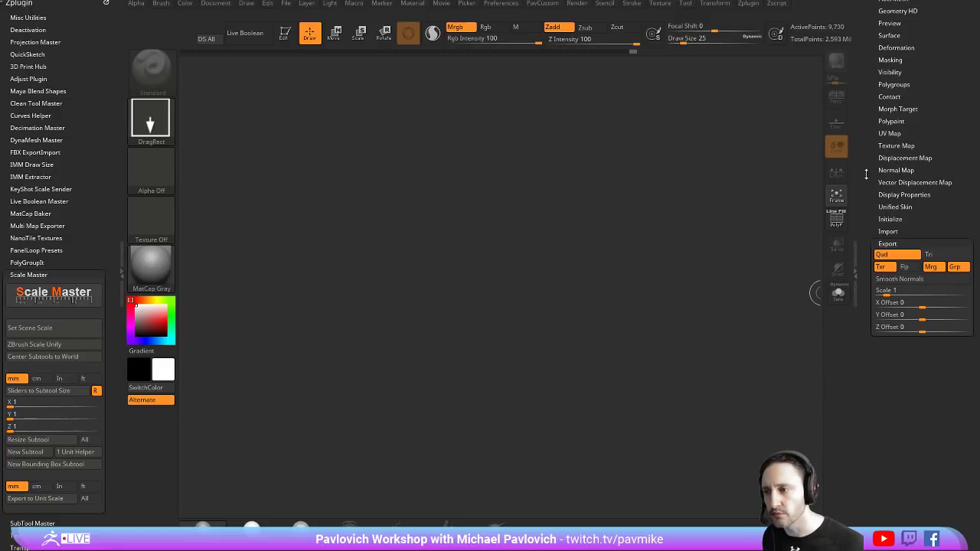
scroll(896, 77, "up", 15)
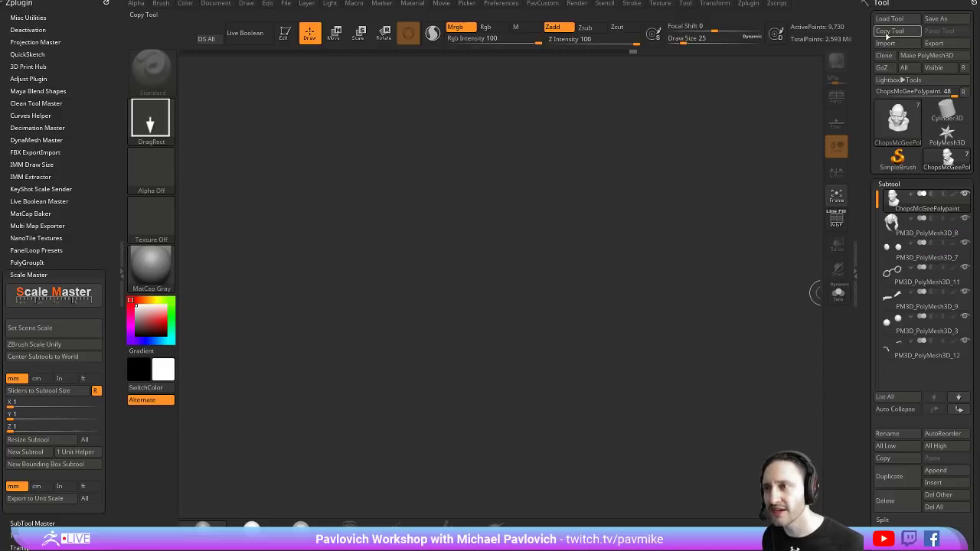
Step: Import test.stl from the Desktop through 3D Print Hub onto the PolyMesh3D tool
left_click(35, 66)
left_click(35, 124)
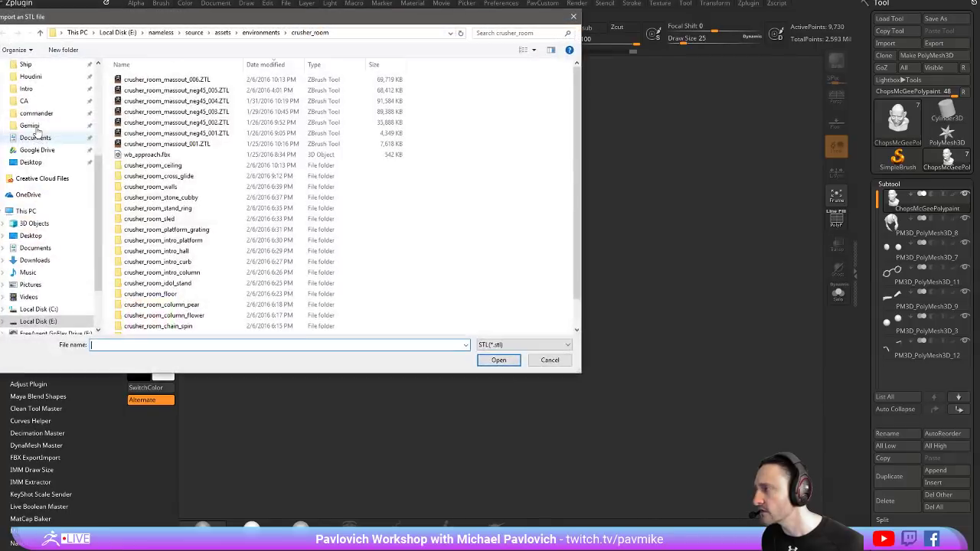
left_click(32, 162)
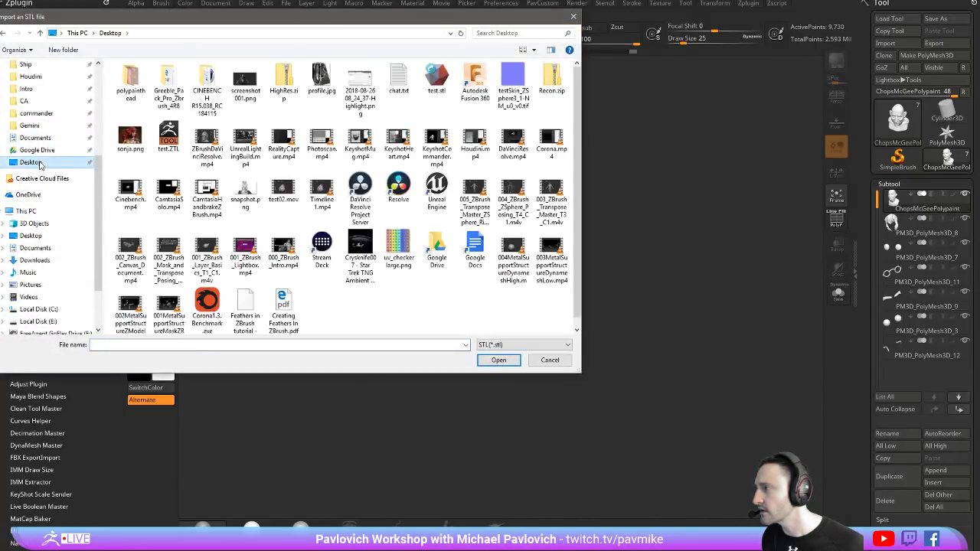
double_click(436, 78)
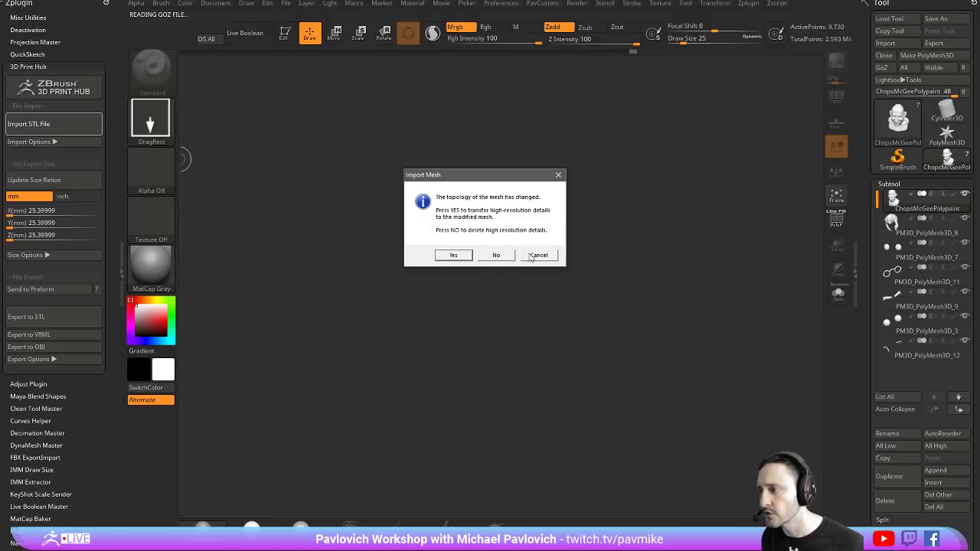
left_click(532, 257)
left_click(936, 137)
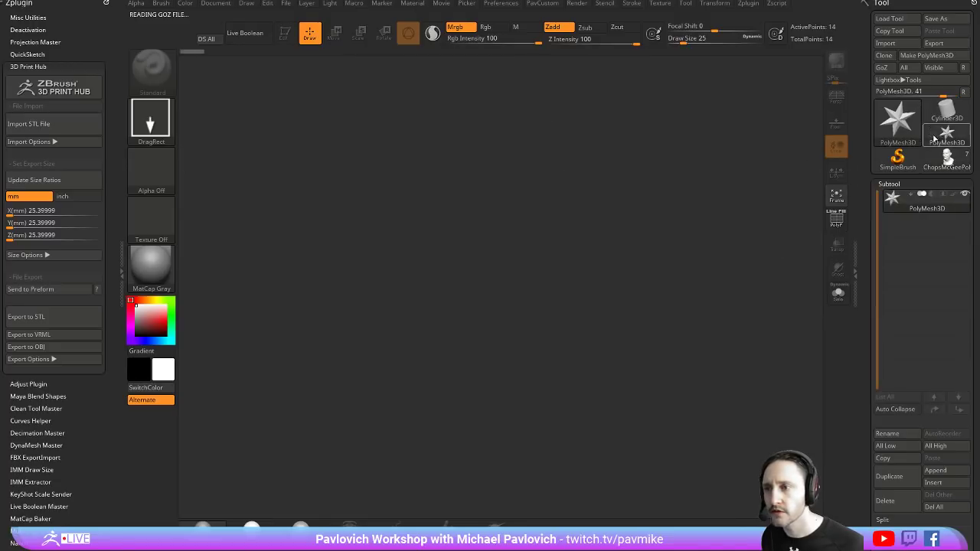
left_click(46, 123)
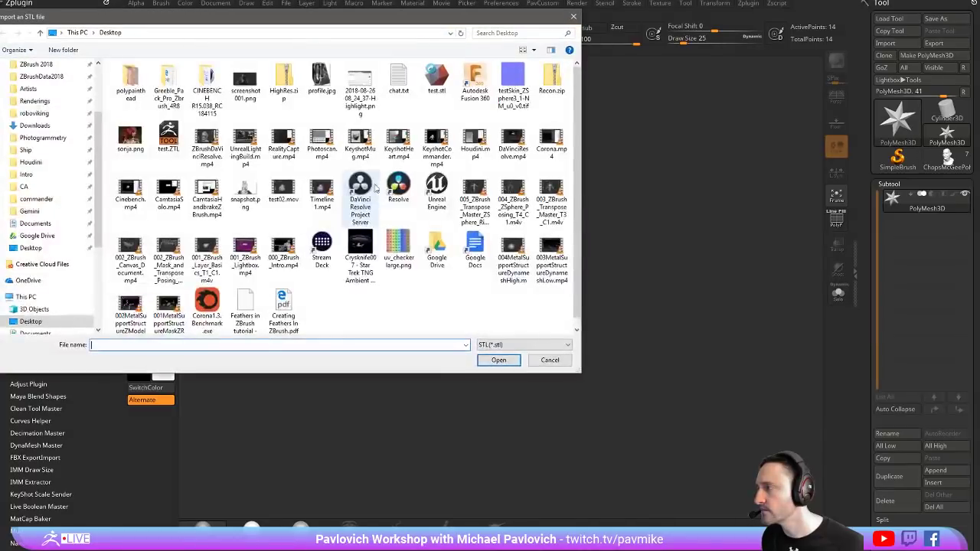
double_click(437, 79)
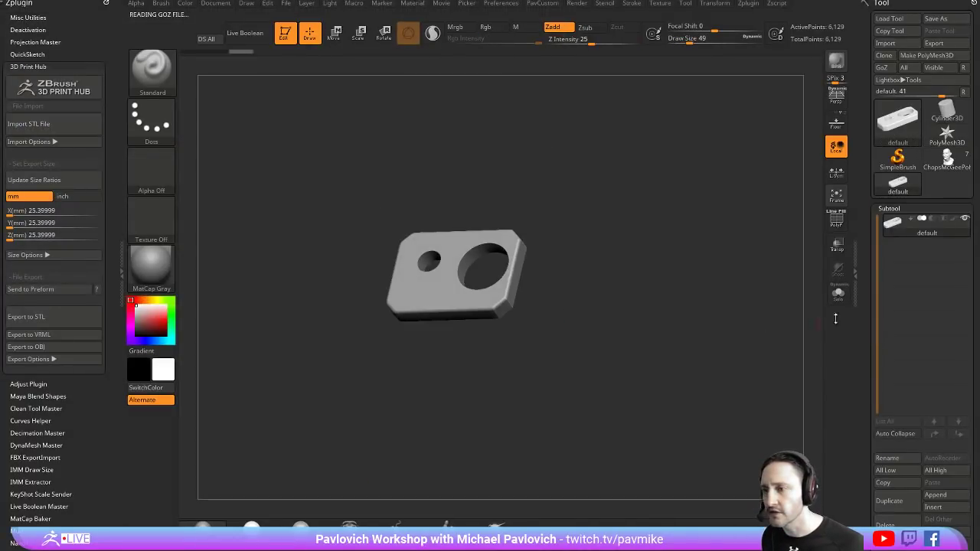
Step: Inspect the plate's export scale and overall XYZ Size values, leaving them unchanged
left_click_drag(871, 304, 872, 125)
scroll(884, 85, "up", 5)
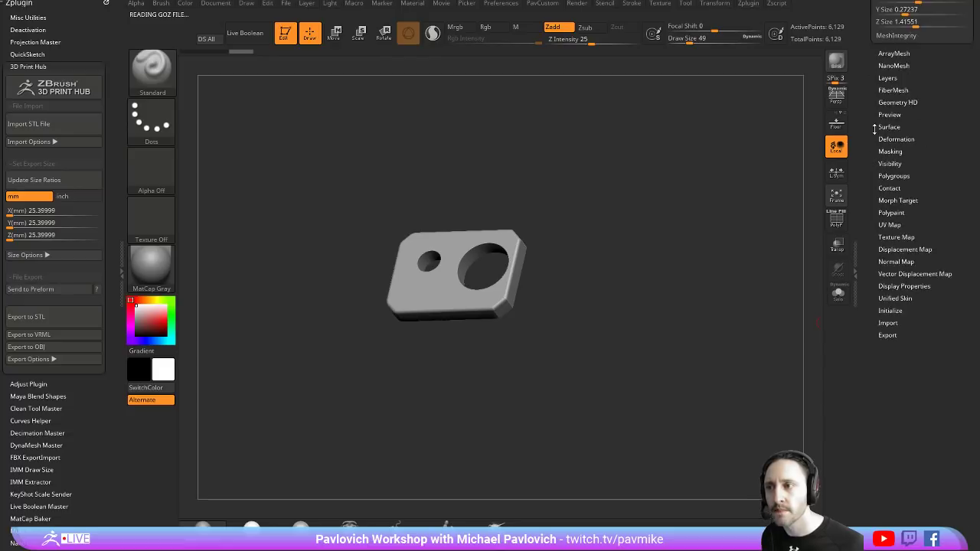
scroll(863, 68, "up", 1)
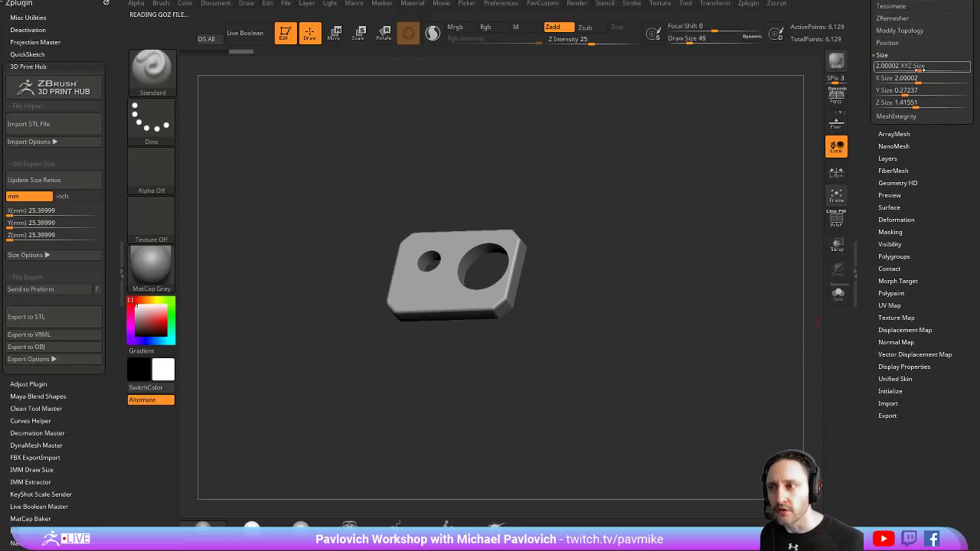
key("shift")
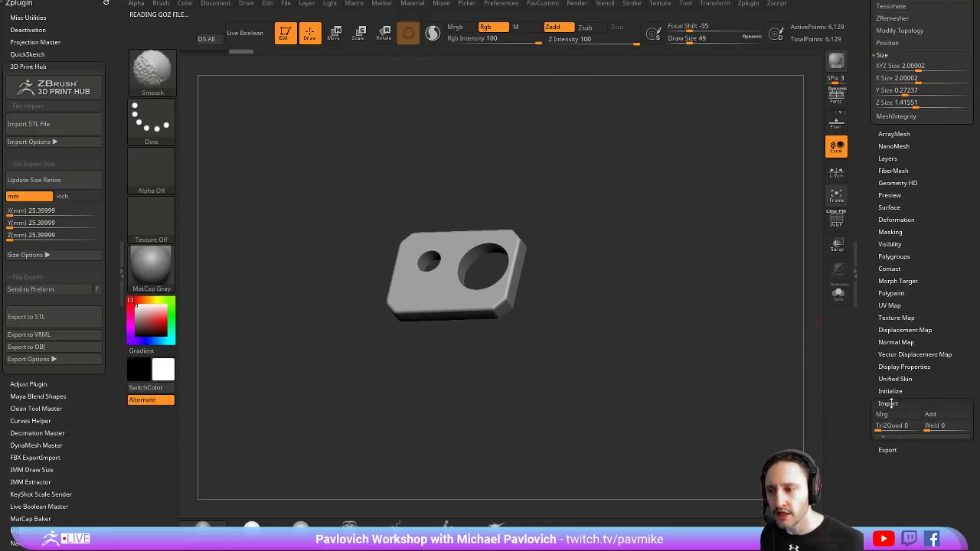
left_click(887, 416)
left_click_drag(866, 400, 871, 356)
left_click(902, 397)
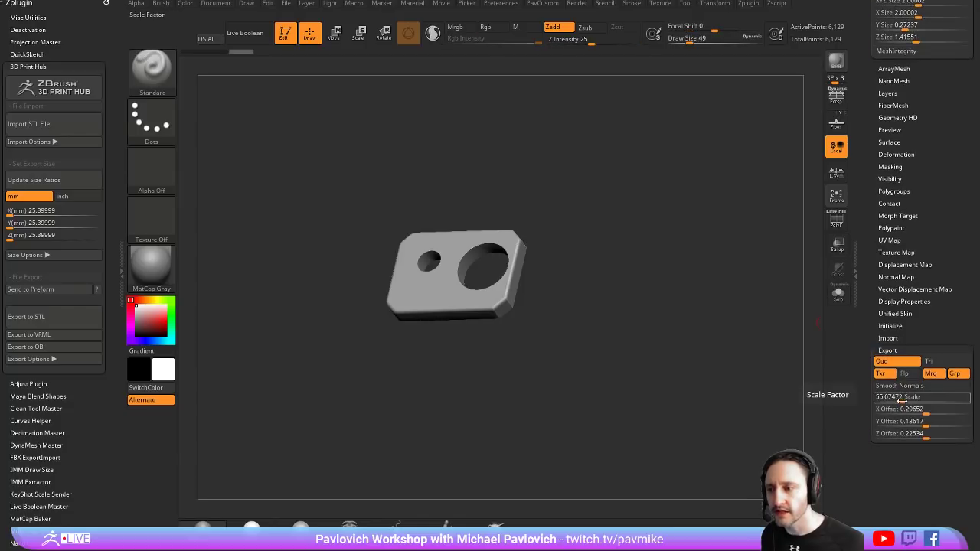
scroll(911, 230, "up", 4)
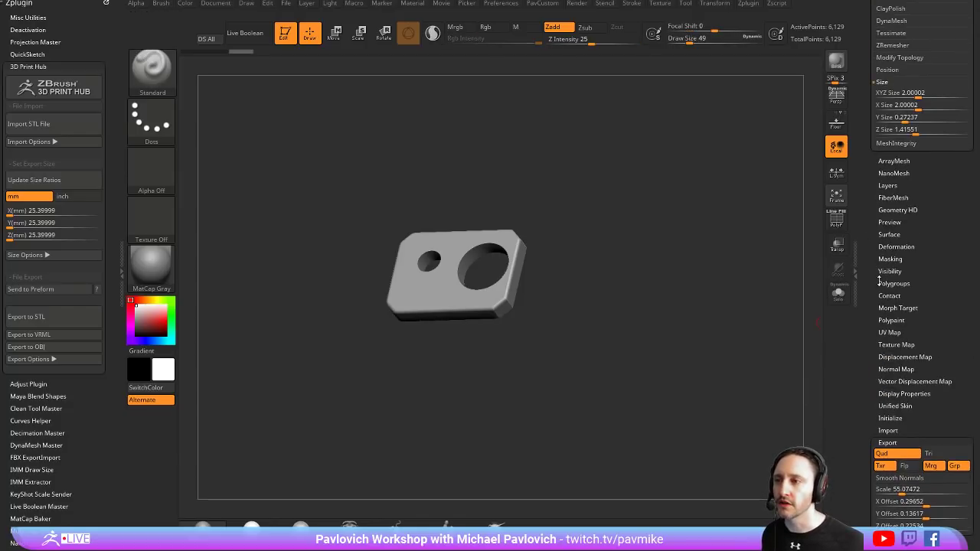
left_click(906, 92)
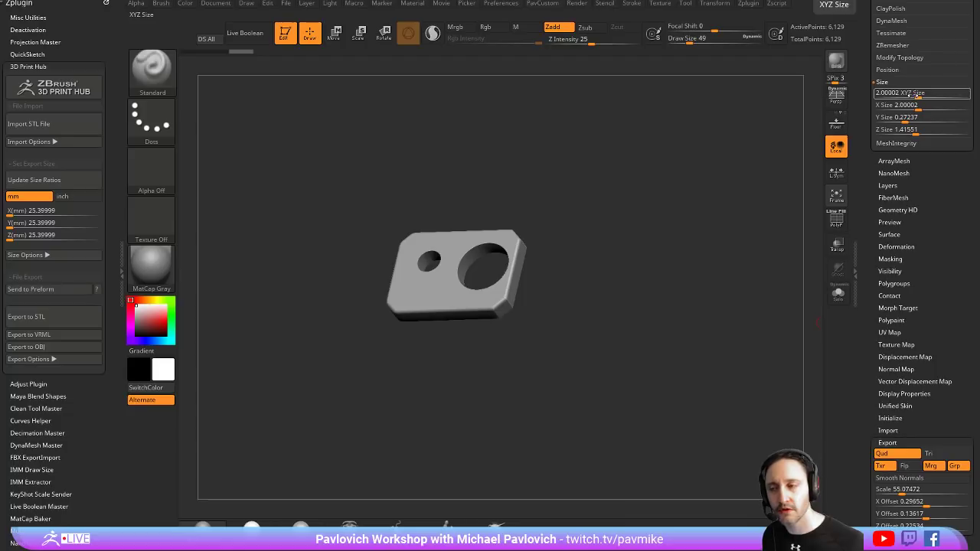
left_click(837, 219)
Step: Toggle the PolyF wireframe, frame the plate, and rotate it to an angled view
left_click(837, 219)
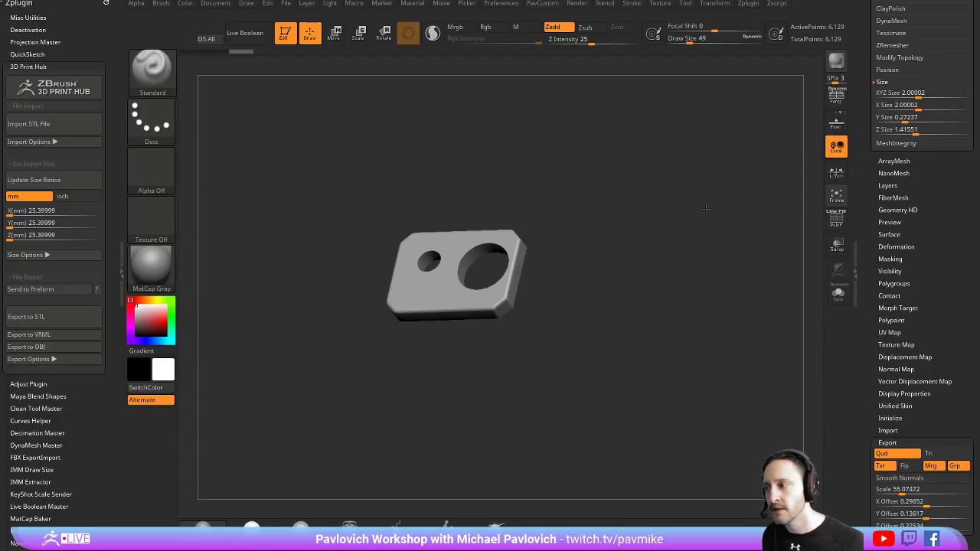
key("f")
left_click(837, 219)
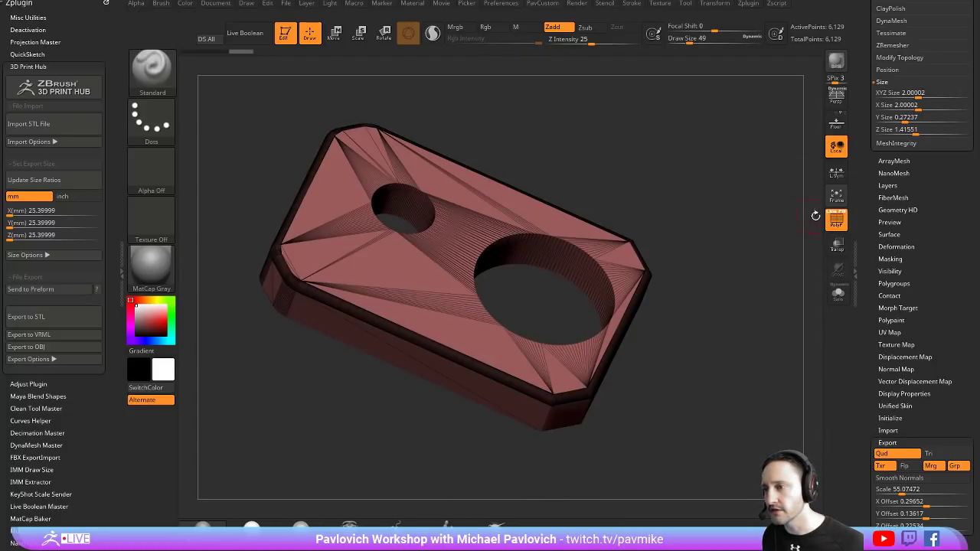
left_click(837, 219)
left_click_drag(811, 222, 614, 248)
left_click_drag(704, 184, 696, 185)
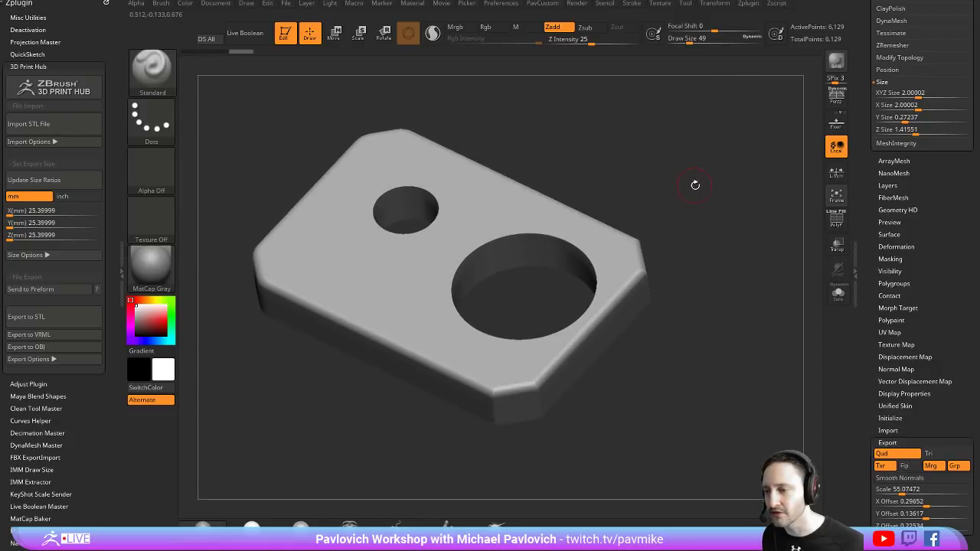
scroll(879, 390, "down", 3)
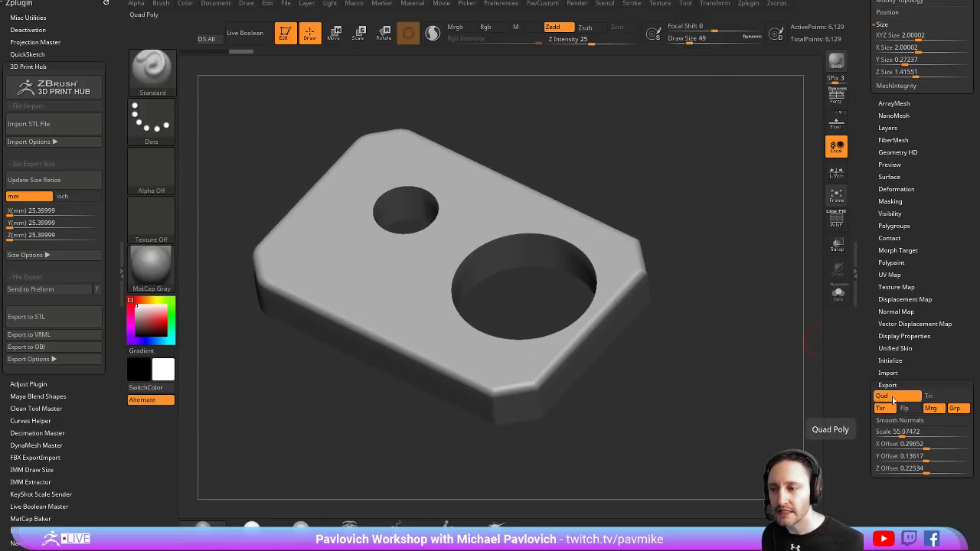
left_click(904, 432)
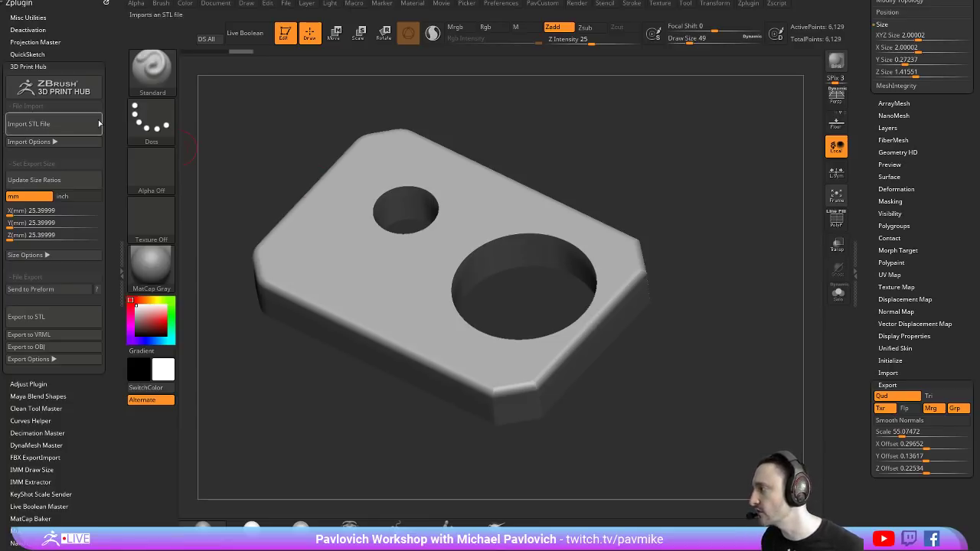
Step: Collapse the 3D Print Hub settings and pick the IMM Ind. Parts insert brush
left_click(76, 68, "shift")
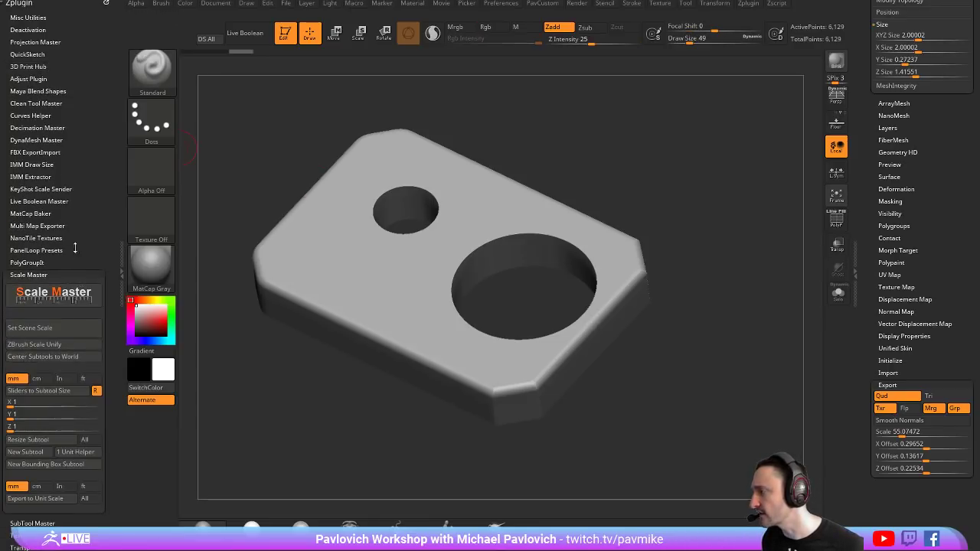
scroll(64, 219, "down", 3)
mouse_move(590, 154)
left_mouse_down()
mouse_move(566, 165)
mouse_move(594, 163)
left_mouse_up()
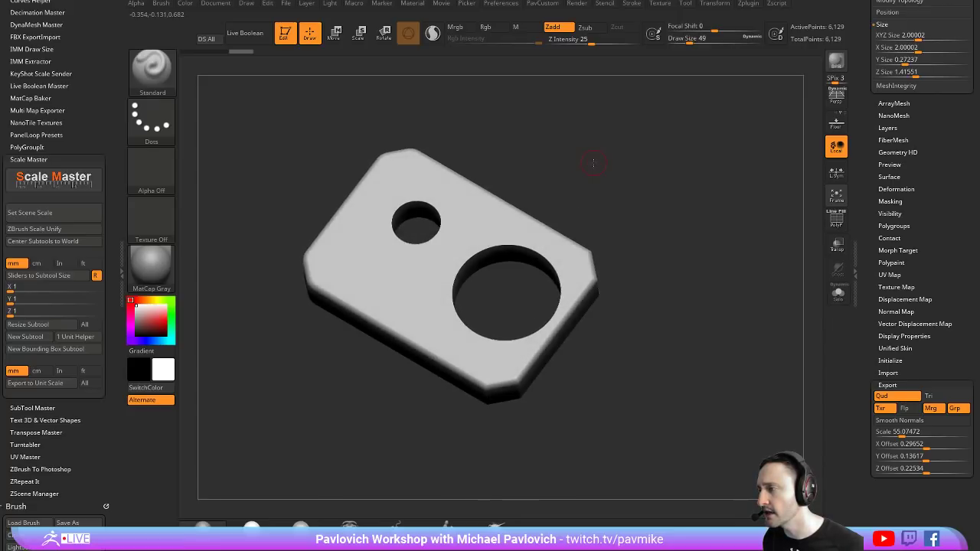
key("b")
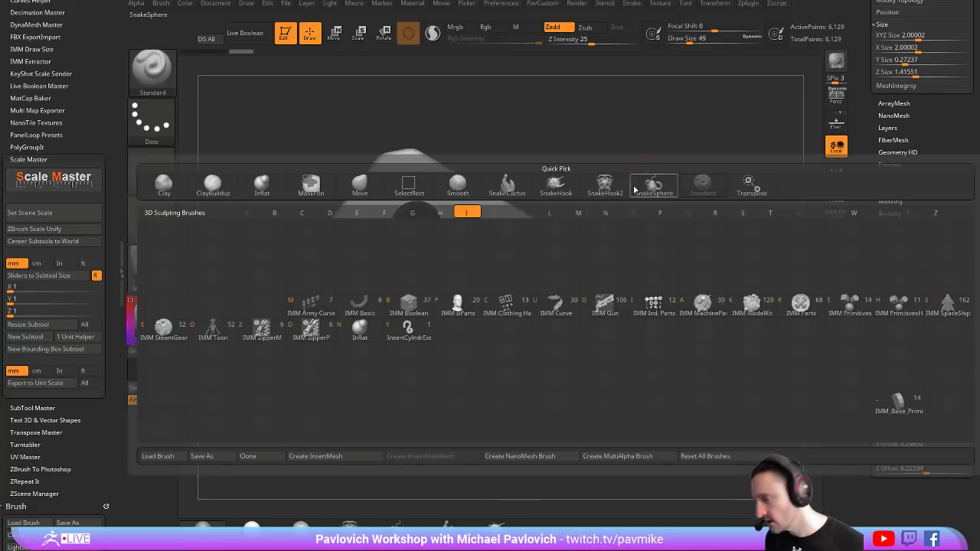
left_click(663, 308)
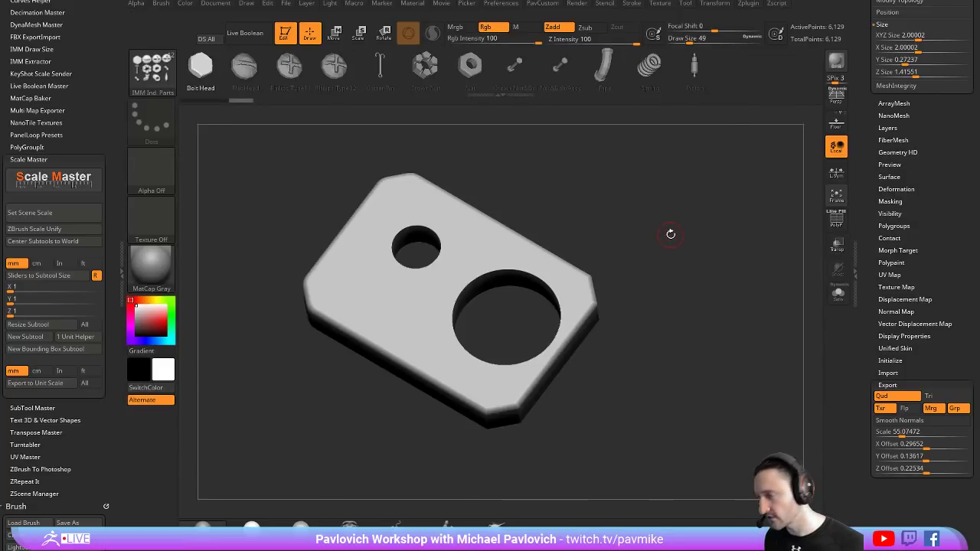
Step: Choose the Philips Type01 part and apply Set IMM Draw Size
key("m")
left_click(594, 264)
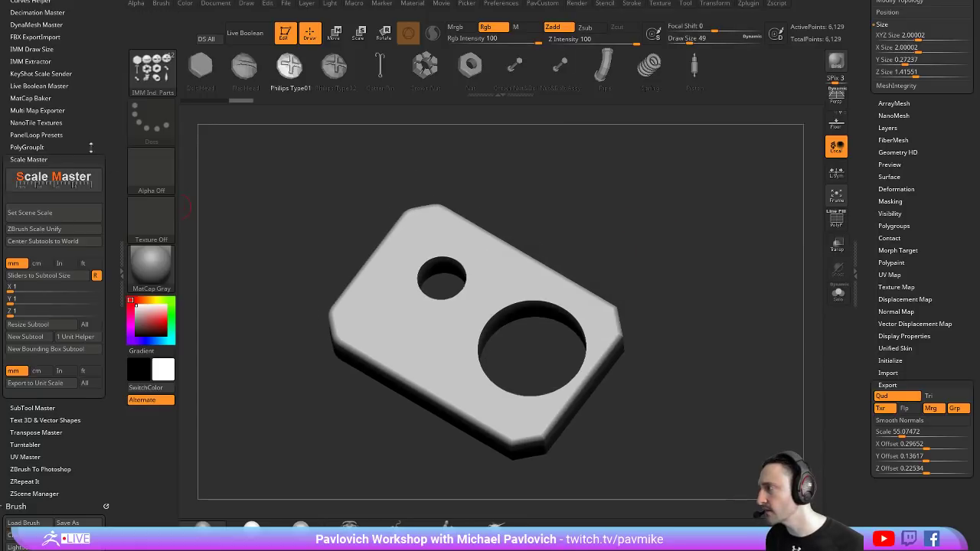
key("shift")
left_click(28, 159)
scroll(43, 84, "up", 2)
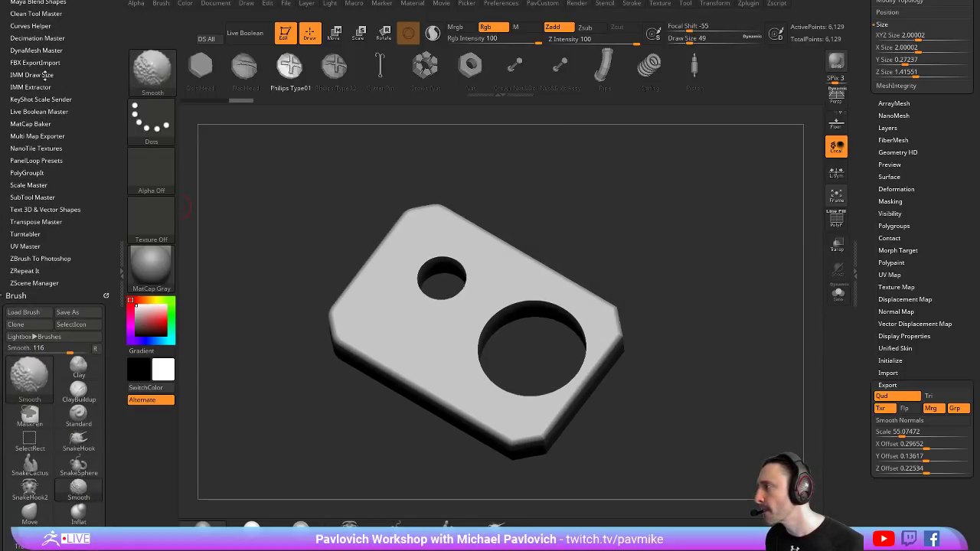
left_click(43, 75)
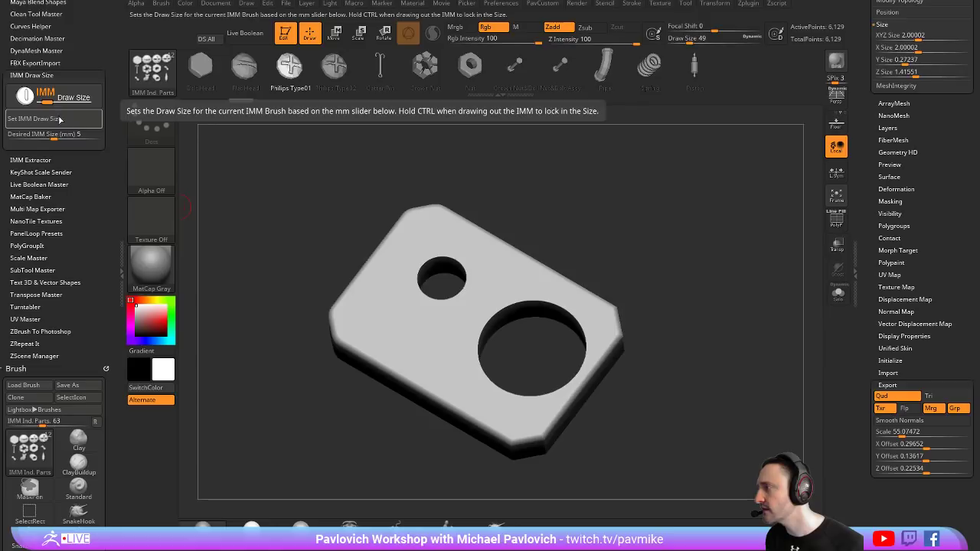
left_click(62, 120)
Step: Insert Philips screws near the plate's upper left edge, replacing the oversized first one
left_click_drag(443, 172, 560, 223, "shift")
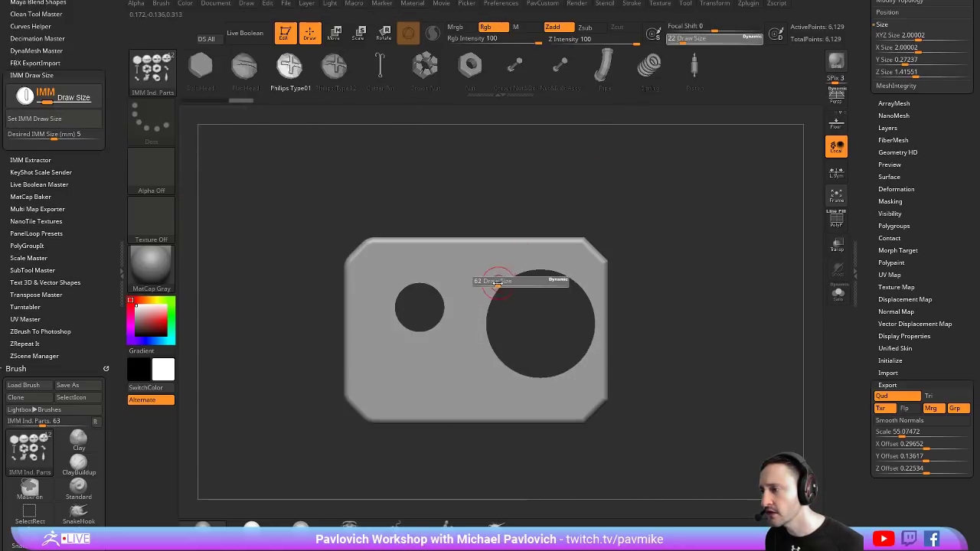
left_click_drag(468, 273, 482, 278)
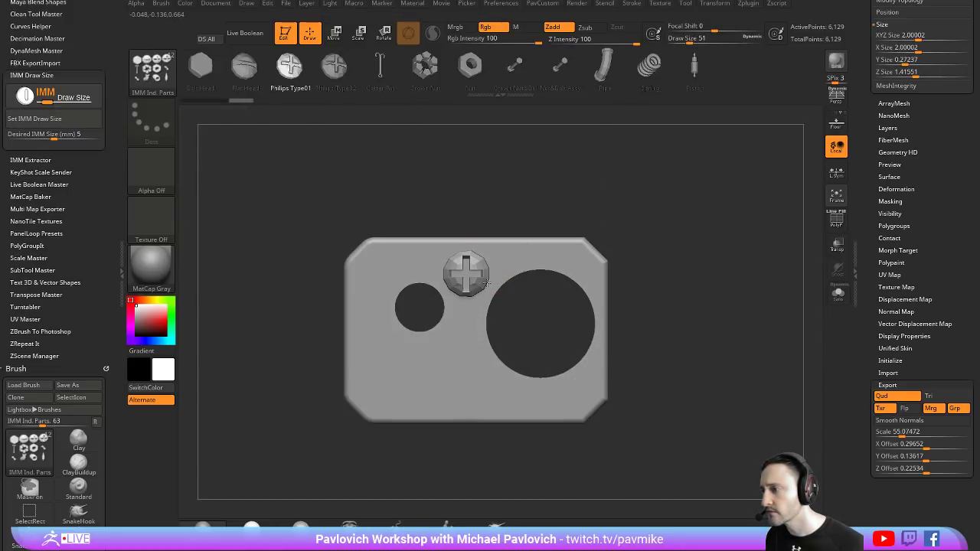
key("ctrl+z")
left_click(61, 120)
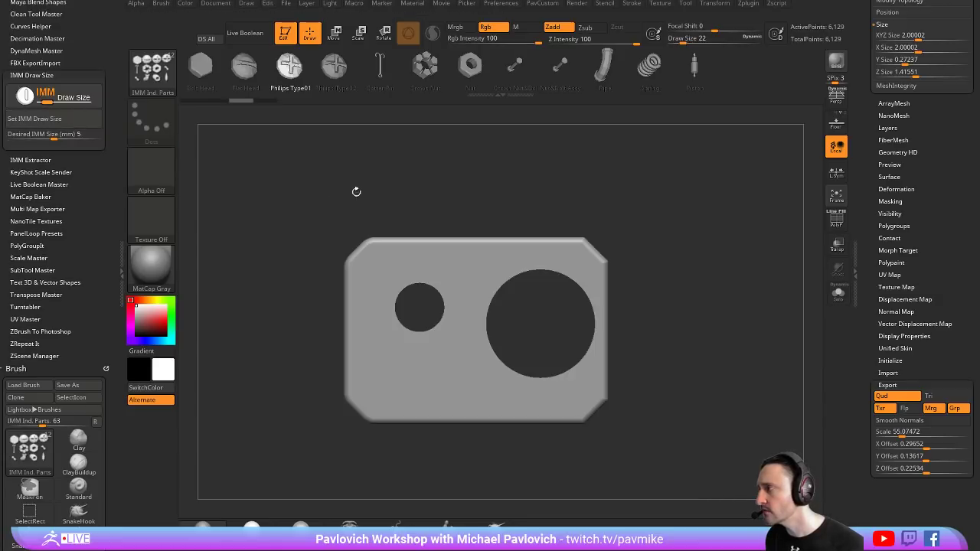
left_click(456, 262)
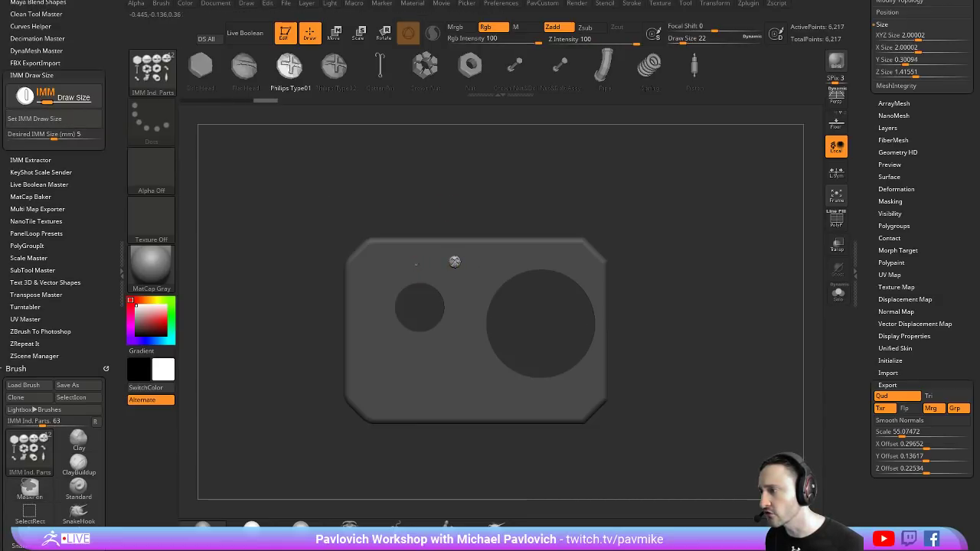
left_click(383, 285)
scroll(868, 370, "up", 5)
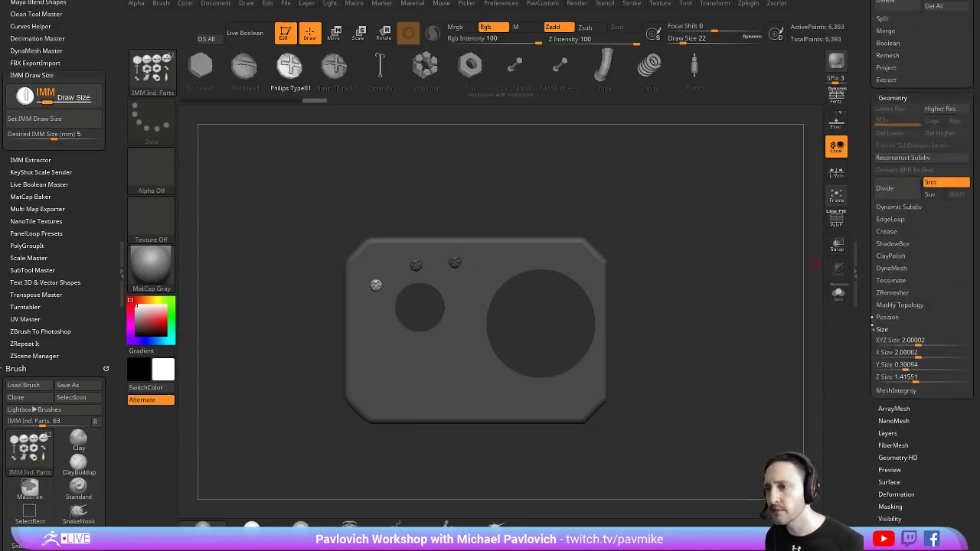
left_click(947, 61)
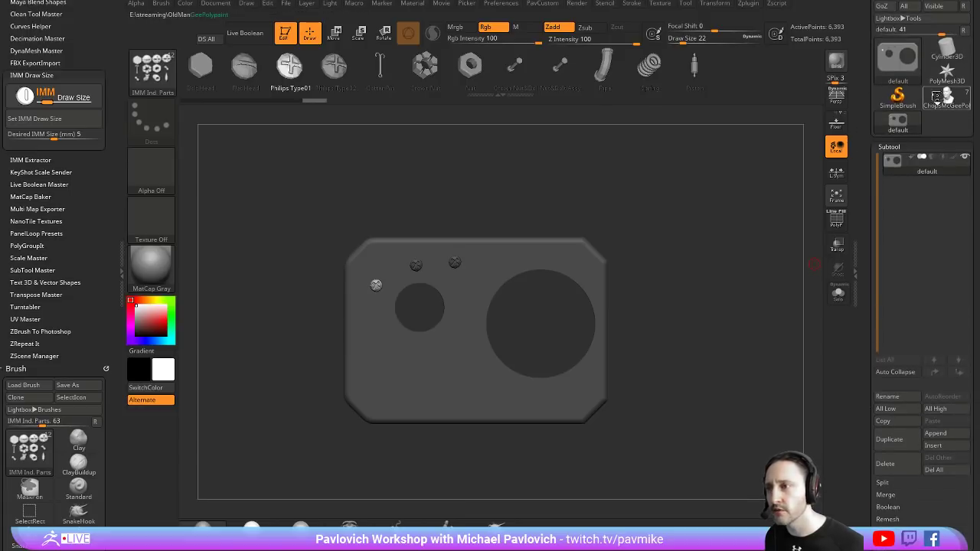
Step: Select the glasses subtool and insert four Philips screws from the hinge along the arm
left_click_drag(712, 289, 731, 245)
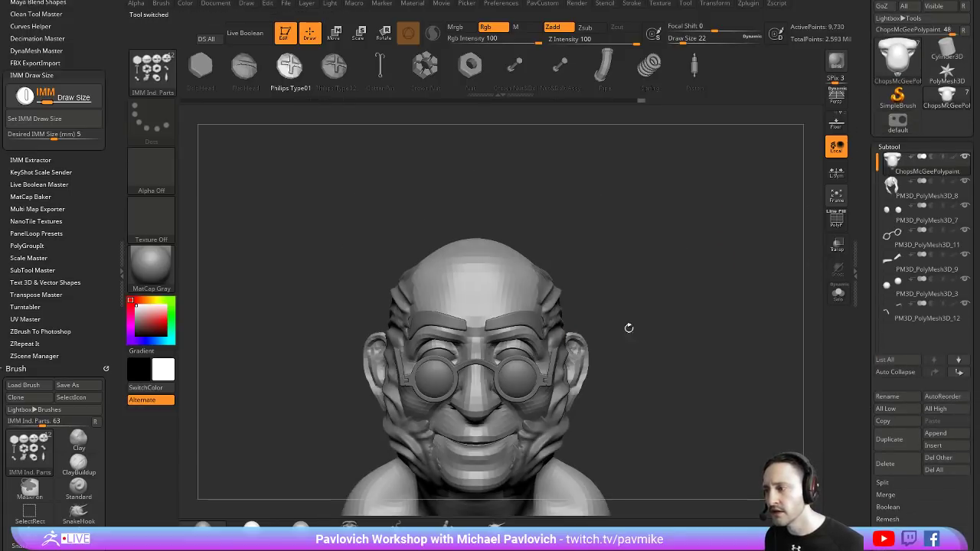
left_click(923, 241)
left_click_drag(711, 320, 516, 258, "alt")
left_click(525, 247)
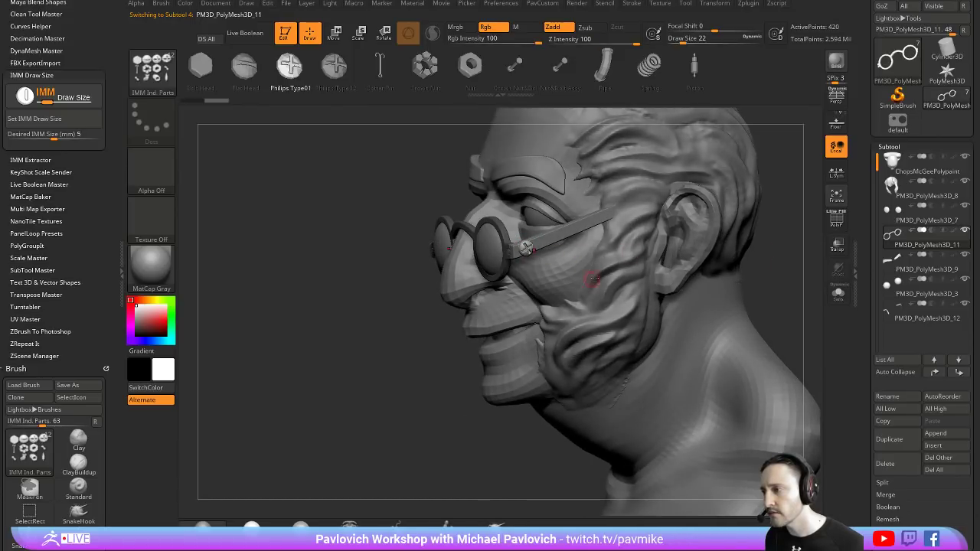
left_click(546, 241)
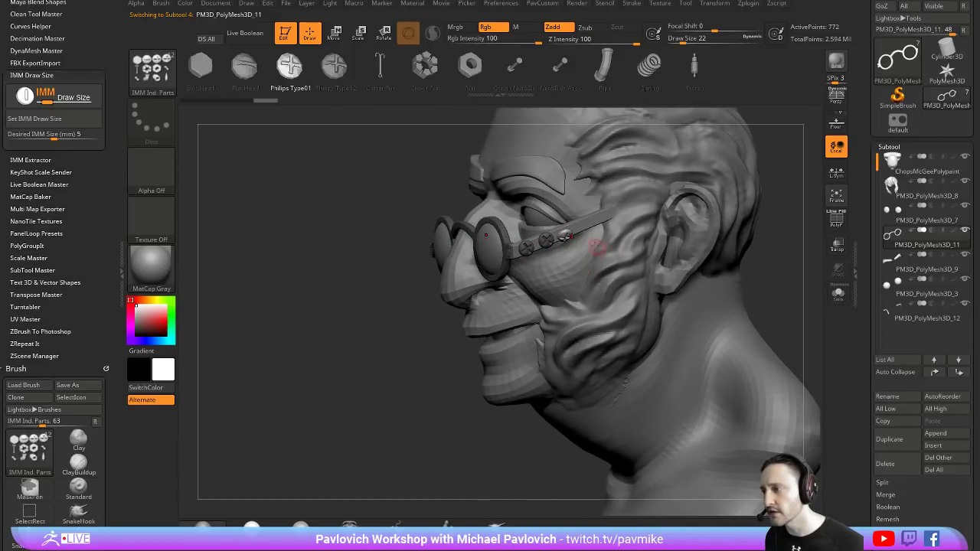
left_click(567, 232)
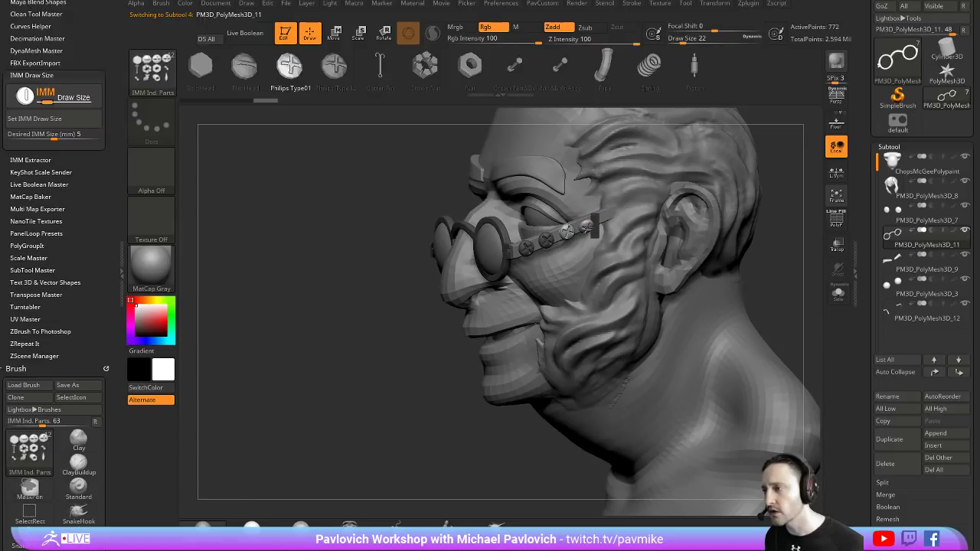
key("ctrl")
left_click(587, 223)
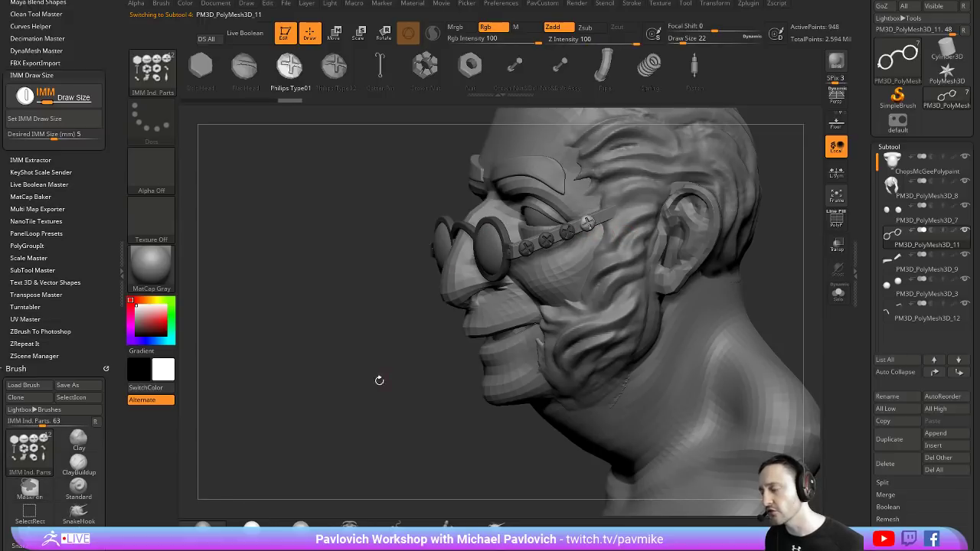
left_click_drag(379, 381, 689, 199)
Step: Switch to the Cylinder3D tool and convert it to a PolyMesh3D
left_click(947, 51)
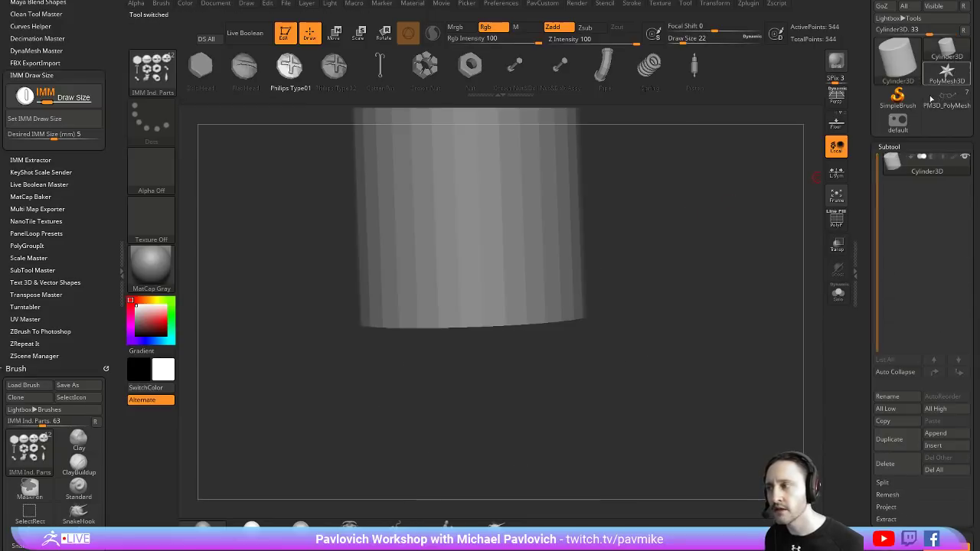
left_click_drag(864, 24, 866, 116)
left_click(923, 55)
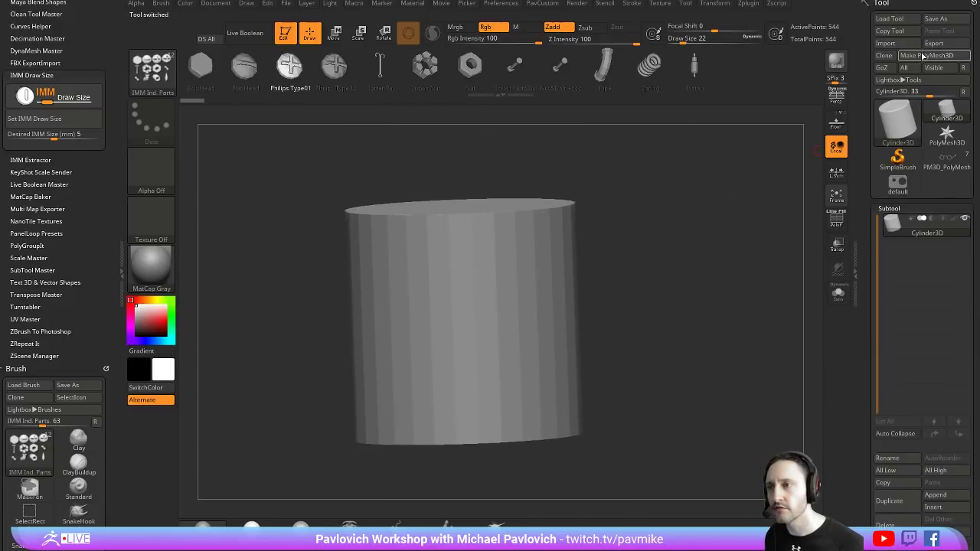
left_click_drag(680, 197, 490, 278)
Step: Insert four Philips screw heads on the side of the cylinder
left_click(496, 276)
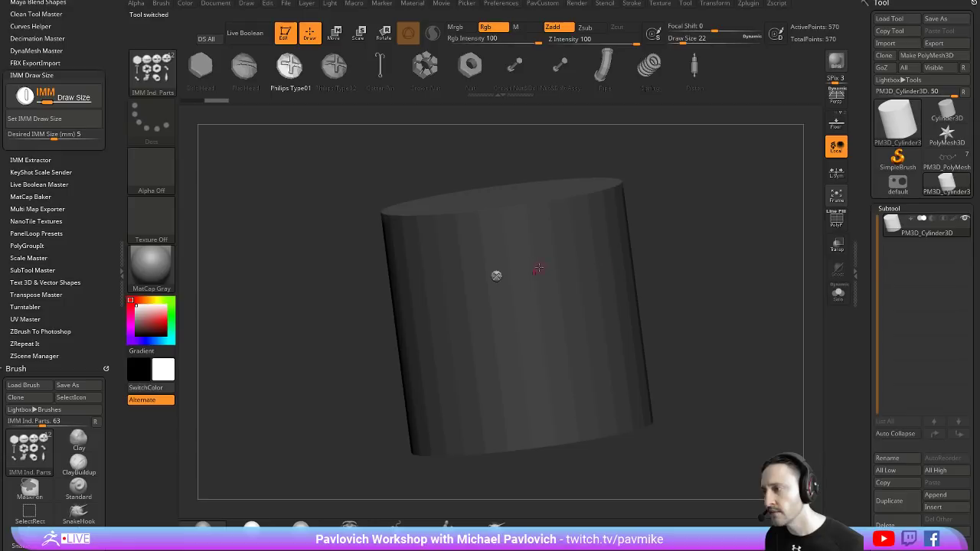
left_click(539, 267)
left_click(571, 265)
left_click(518, 293)
left_click_drag(658, 253, 701, 248)
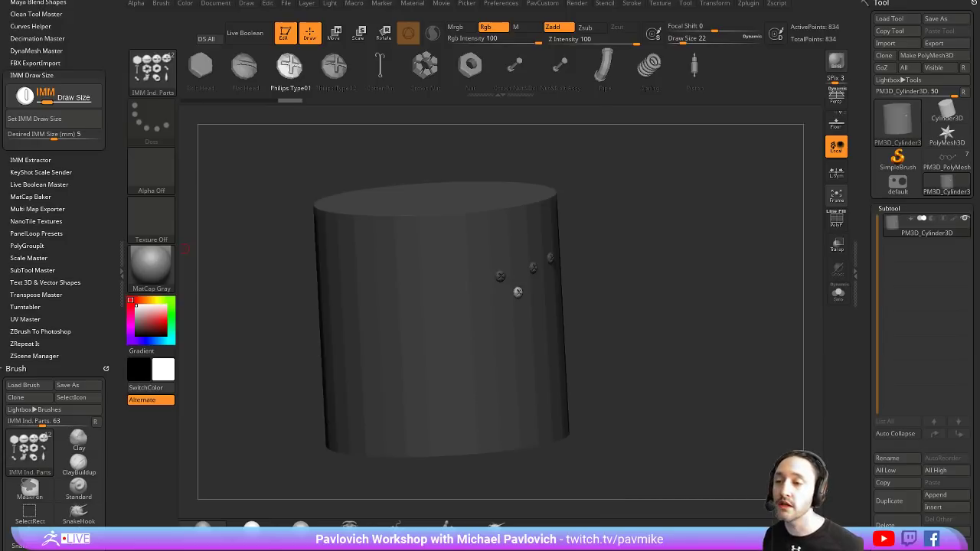
Step: Clear the canvas and draw a new Cylinder3D in Edit mode
left_click(284, 32)
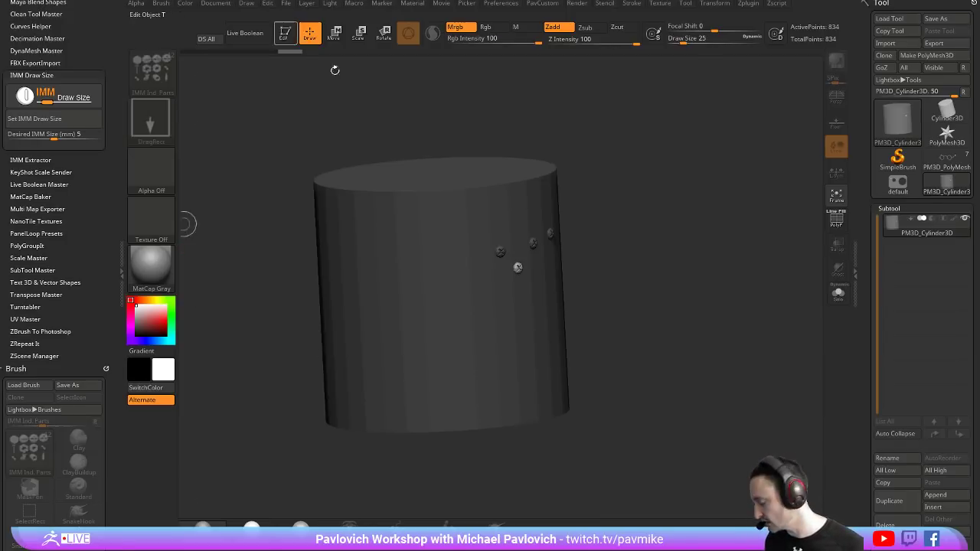
key("ctrl+n")
left_click(911, 167)
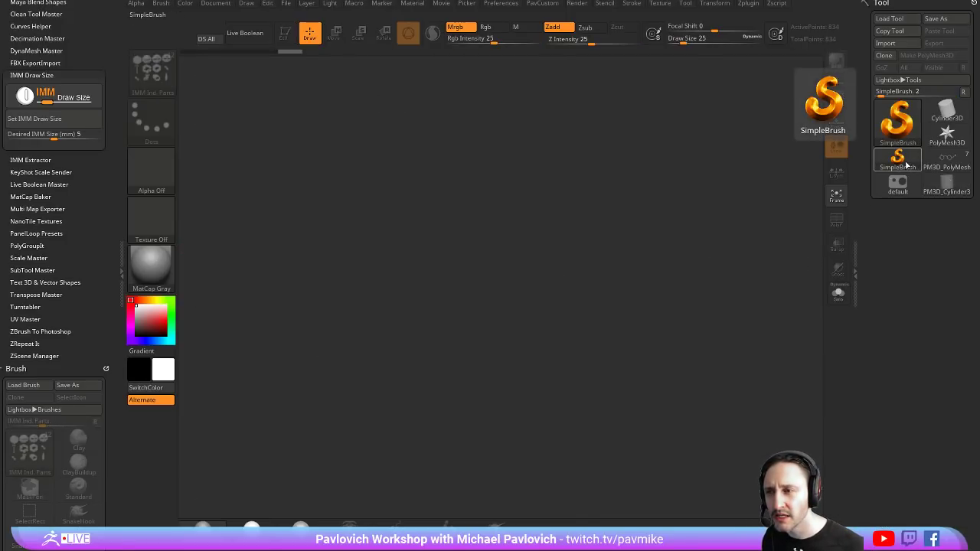
left_click(897, 118)
left_click(796, 76)
left_click_drag(558, 224, 658, 131)
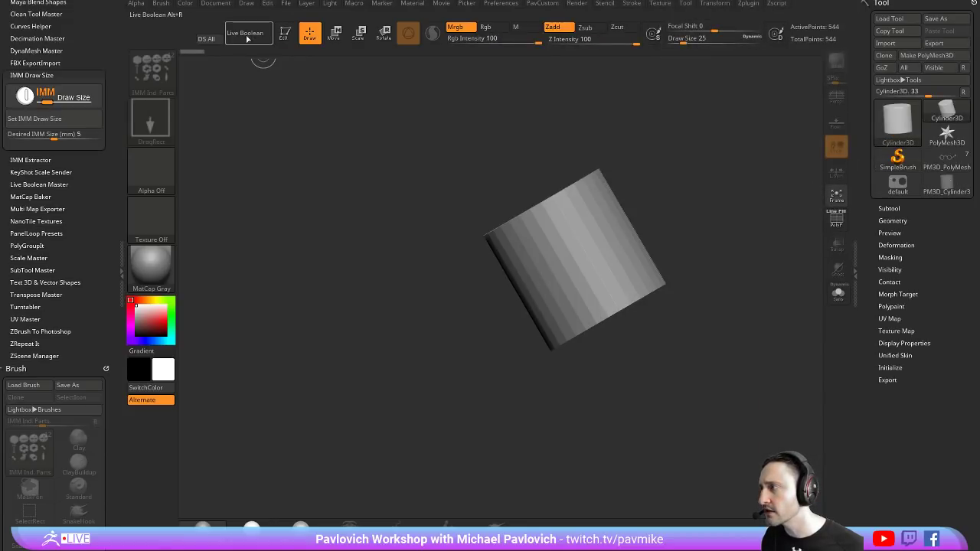
left_click(284, 32)
Step: Convert the cylinder to a PolyMesh3D, crease its edges, and subdivide to level 4
left_click_drag(676, 177, 651, 211)
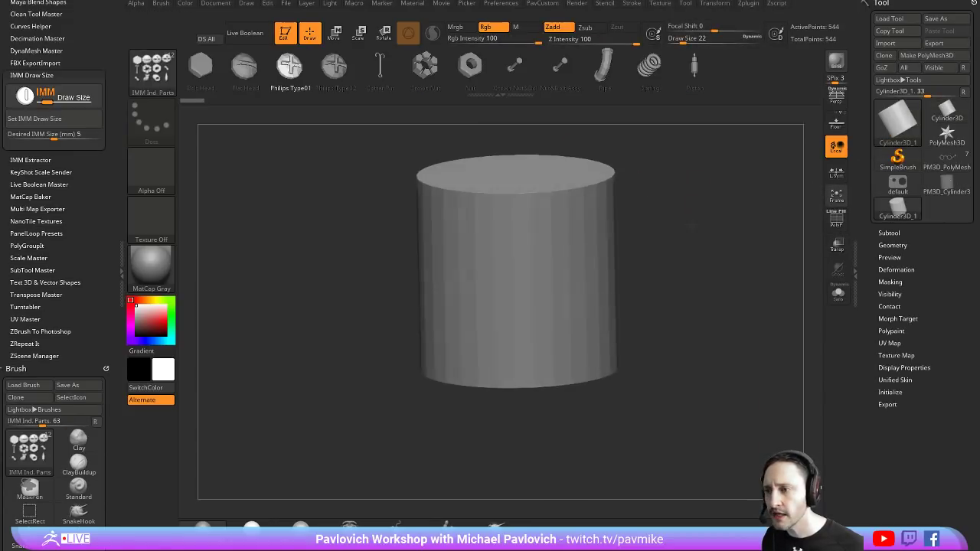
left_click(893, 245)
left_click(926, 55)
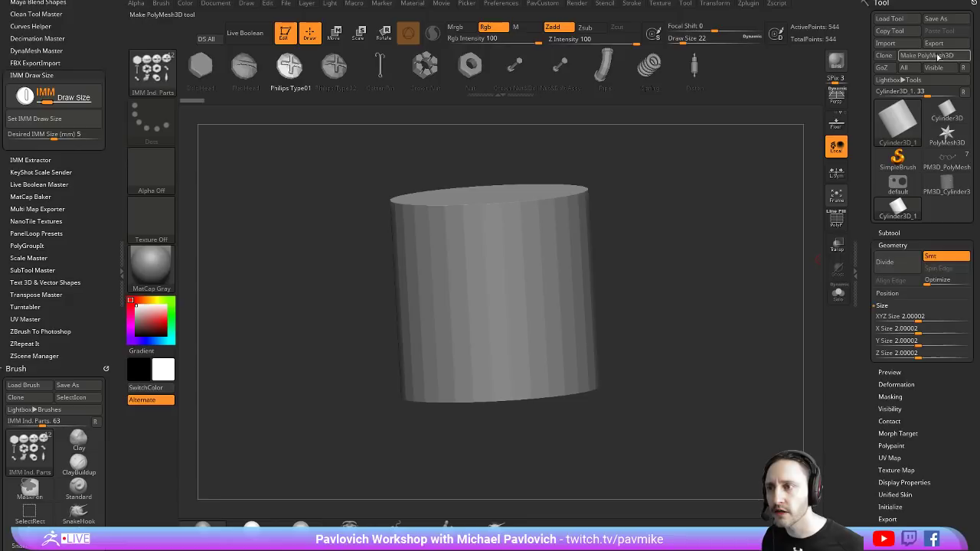
key("m")
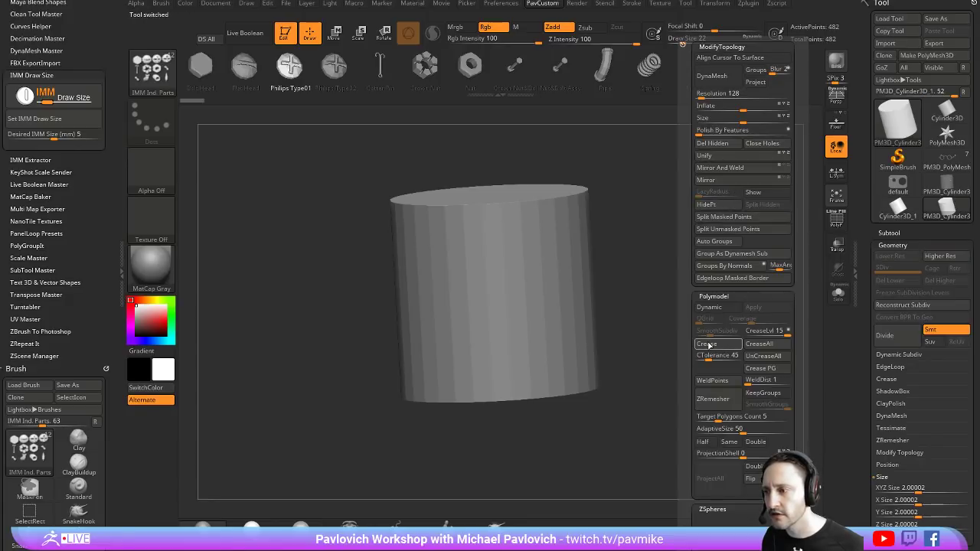
left_click(709, 344)
key("ctrl+d")
key("ctrl+d")
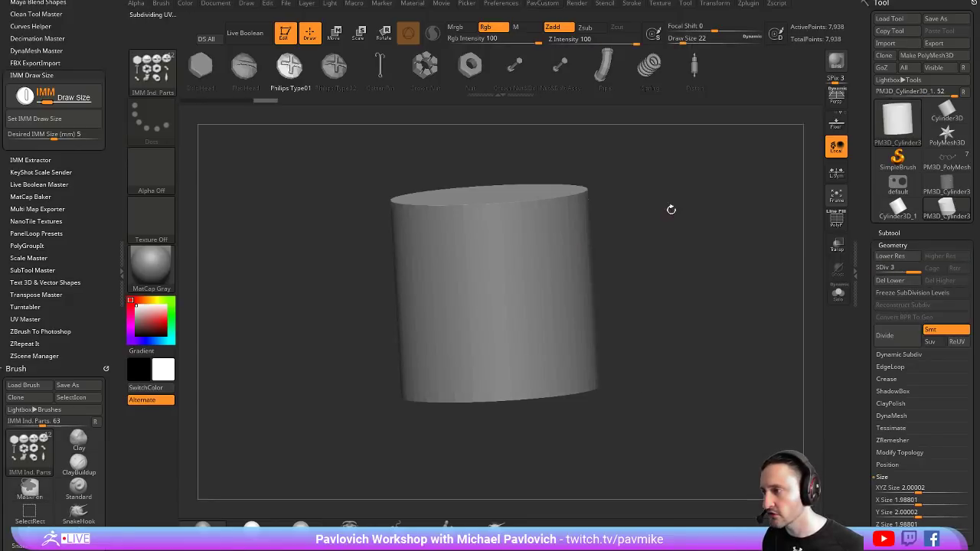
key("m")
left_click(709, 346)
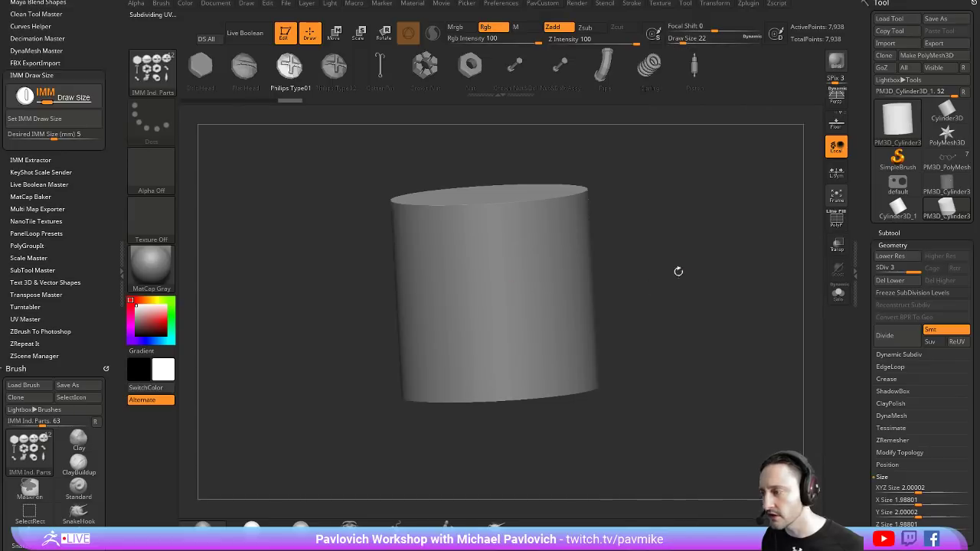
key("ctrl+d")
Step: Show the polygroup wireframe and step through subdivision levels back to the lowest
left_click_drag(604, 278, 693, 263)
key("shift+d")
key("shift+d")
key("shift+d")
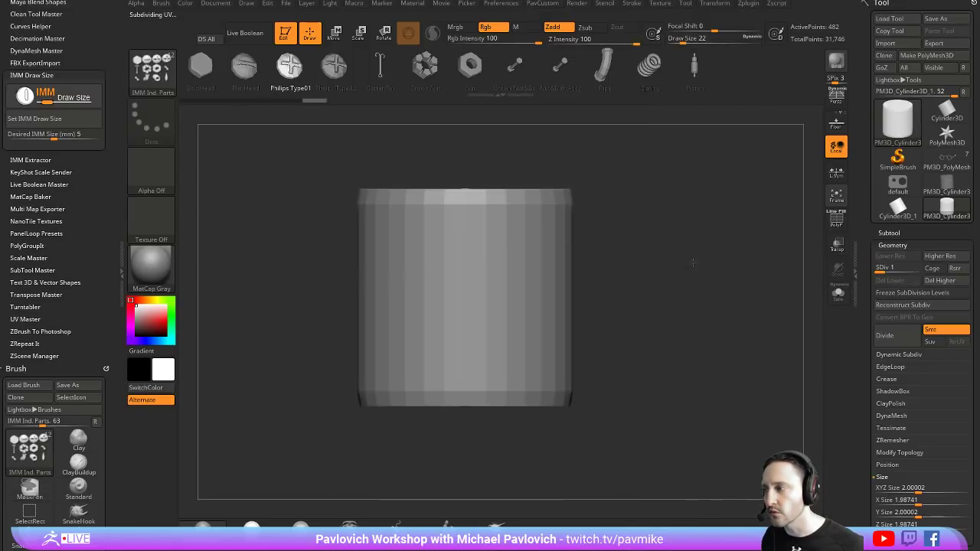
left_click(836, 220)
left_click_drag(599, 201, 658, 219)
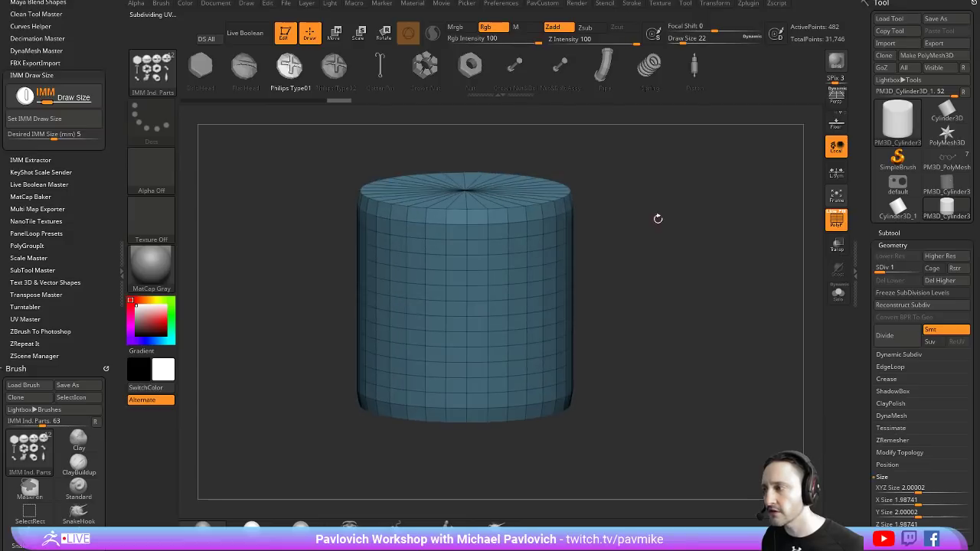
key("d")
key("d")
key("d")
key("ctrl")
key("shift+d")
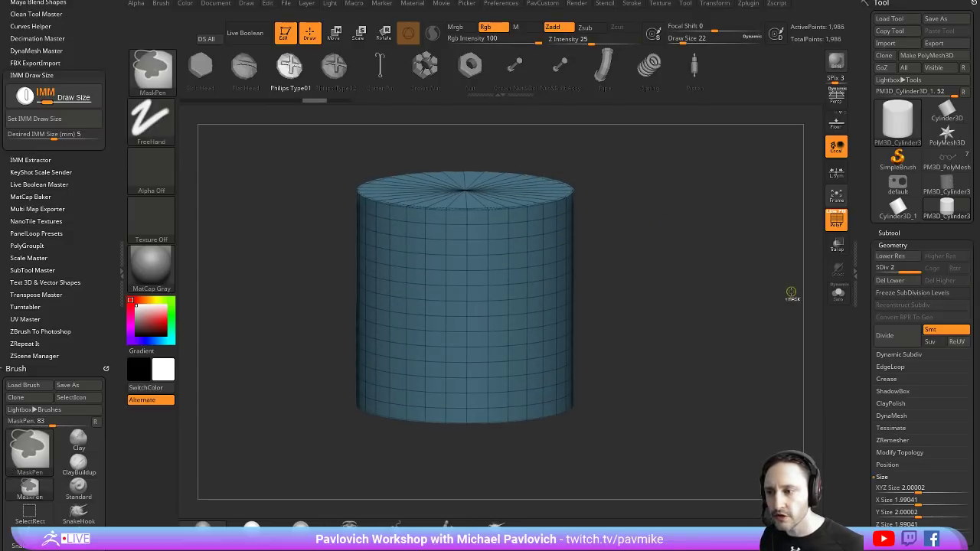
key("shift+d")
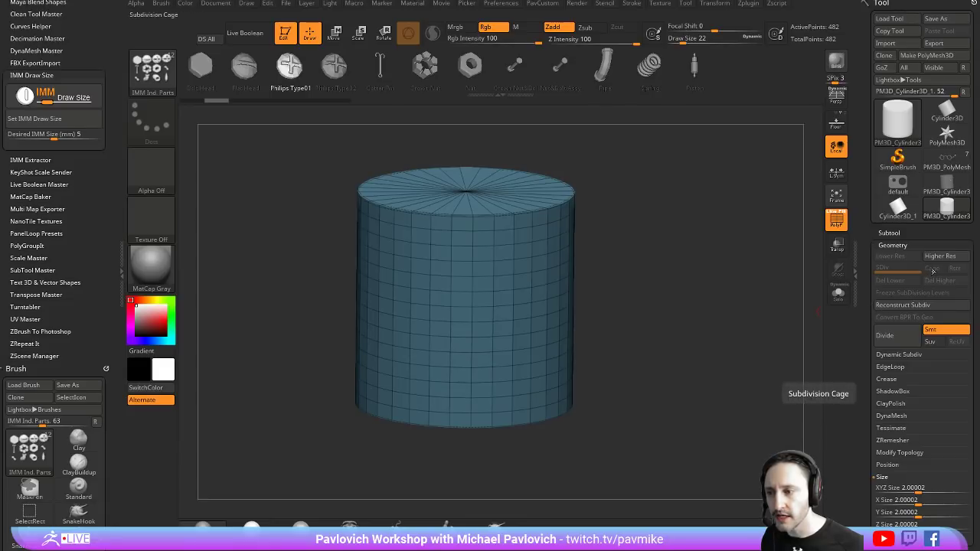
key("ctrl")
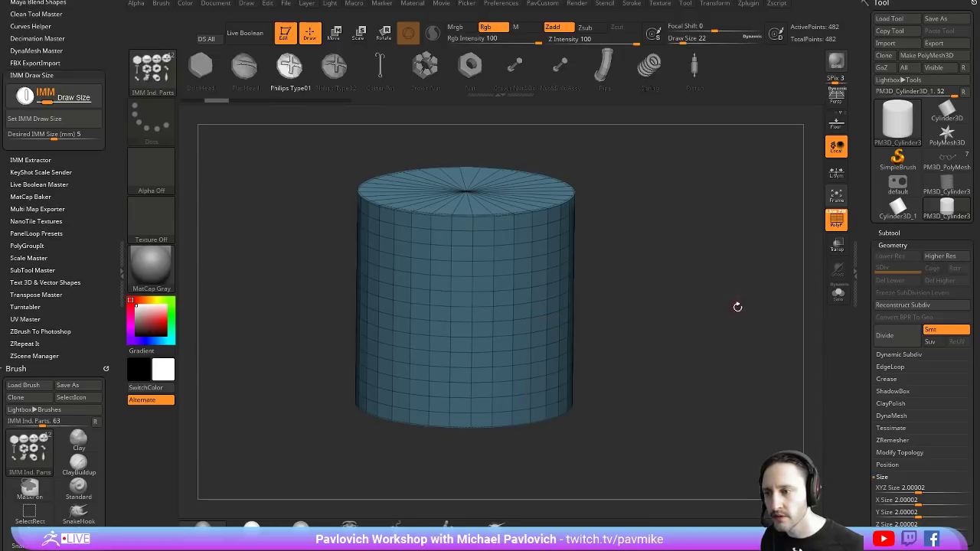
Step: Crease the cylinder's edges again, test one subdivision, and undo it
key("space")
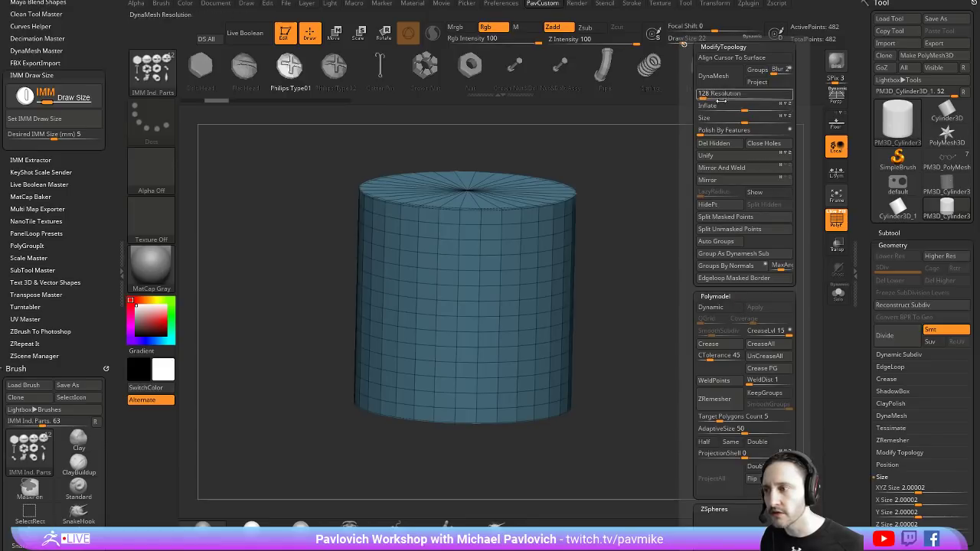
left_click(709, 345)
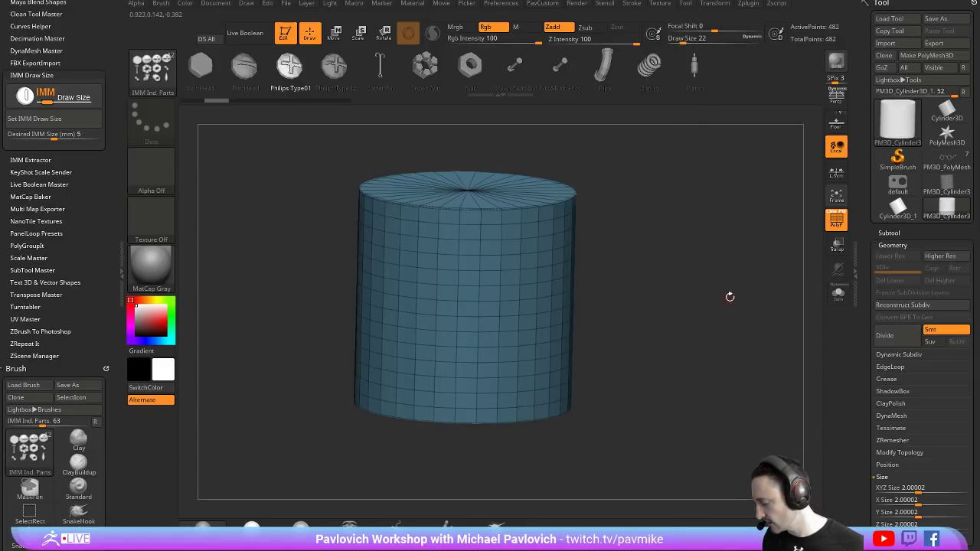
key("ctrl")
key("ctrl+d")
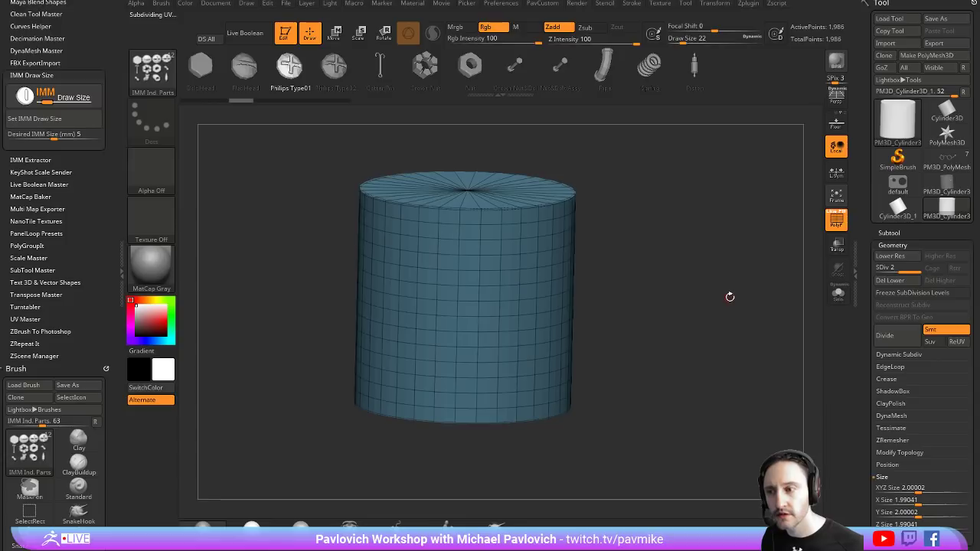
key("ctrl+z")
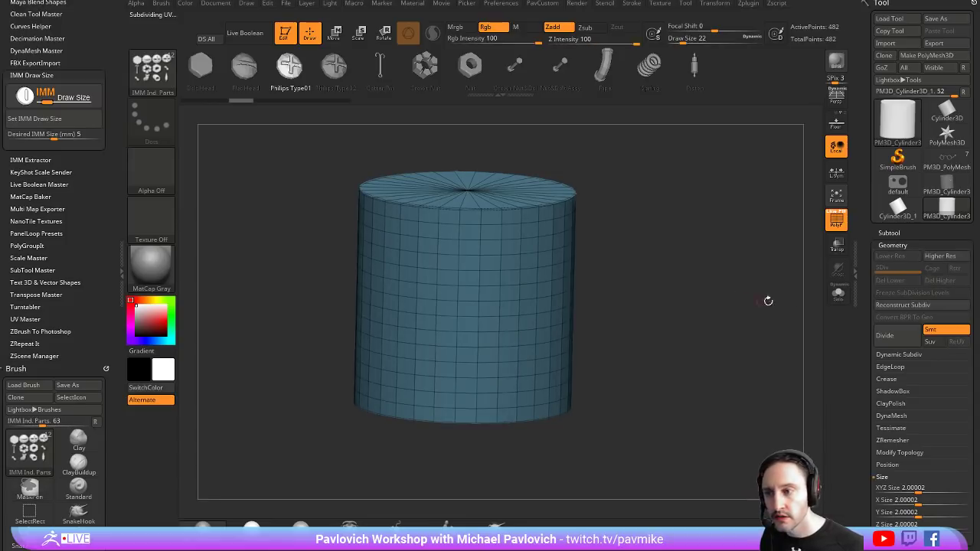
Step: Make a new PolyMesh3D copy, check Morph Target, and subdivide the copy to level 3
left_click(924, 55)
left_click_drag(860, 271, 865, 198)
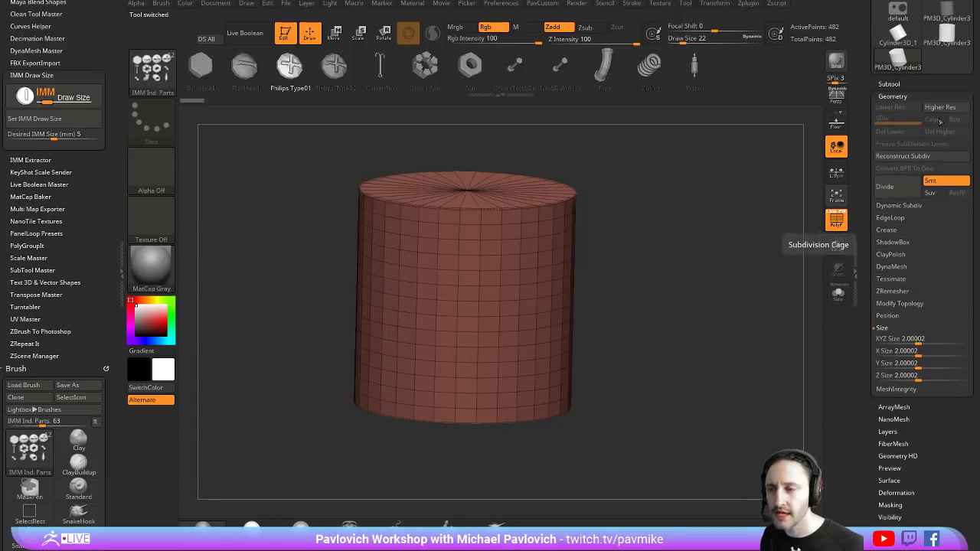
key("ctrl")
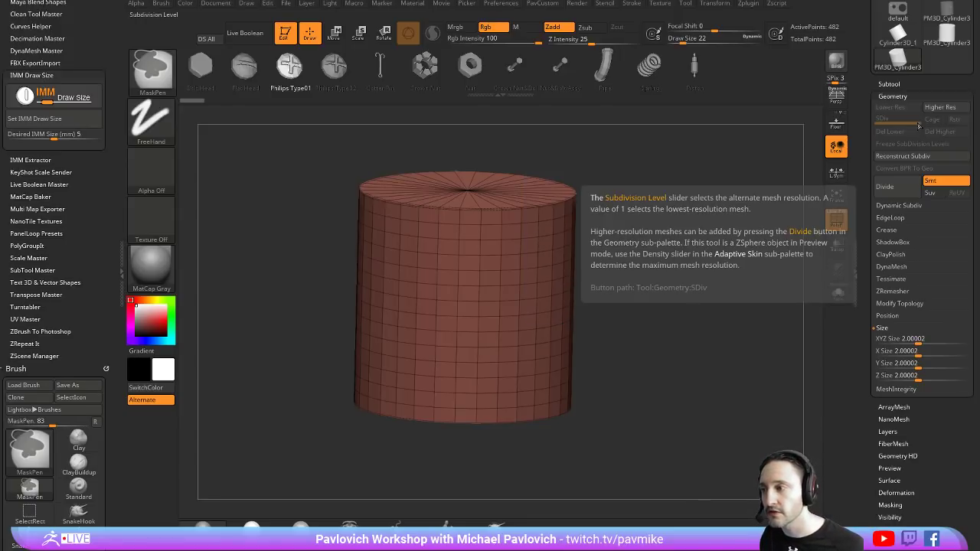
scroll(881, 153, "down", 5)
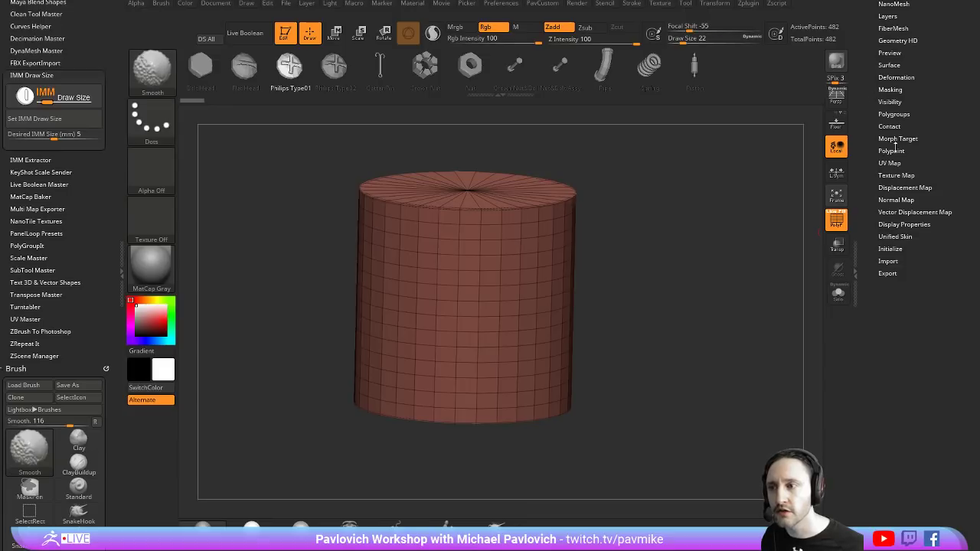
left_click(896, 138)
scroll(881, 229, "up", 5)
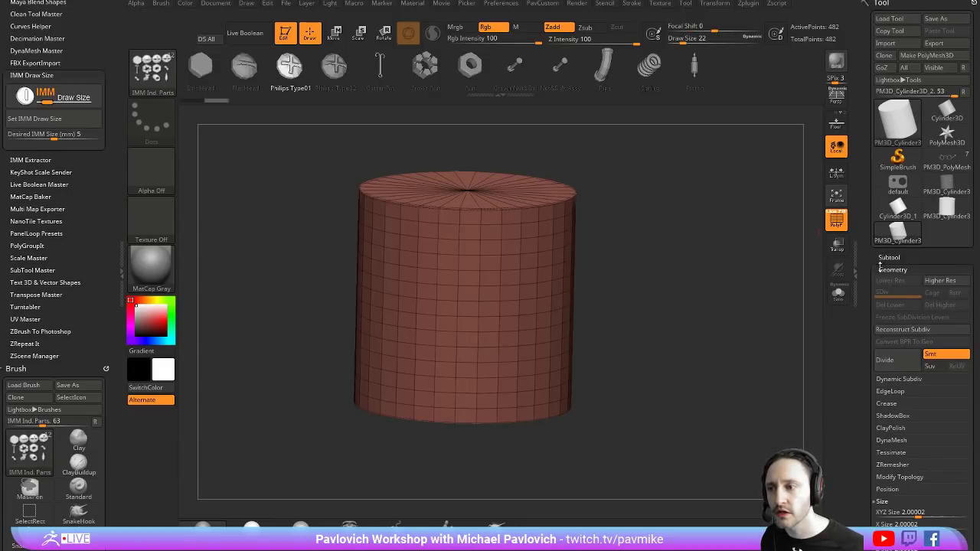
scroll(881, 264, "down", 3)
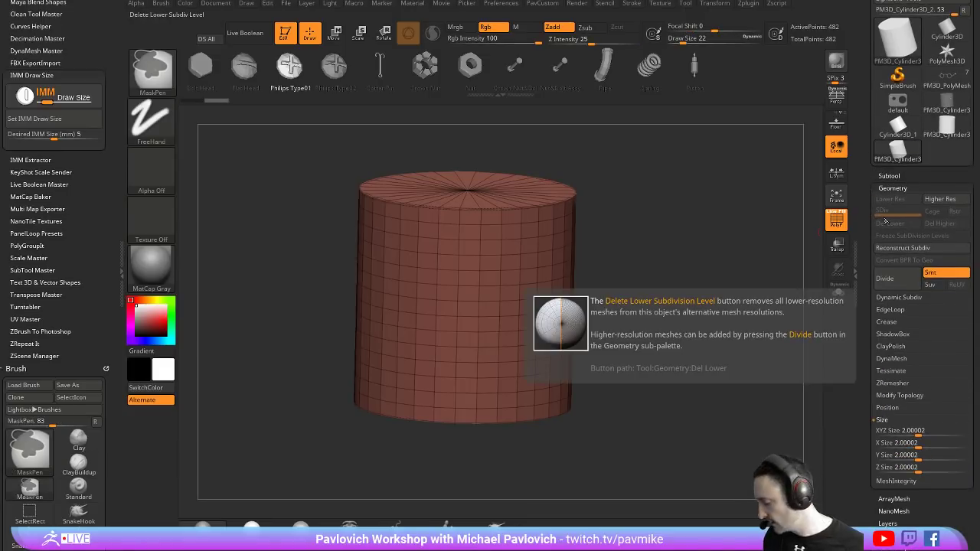
key("ctrl+d")
key("ctrl+d")
key("space")
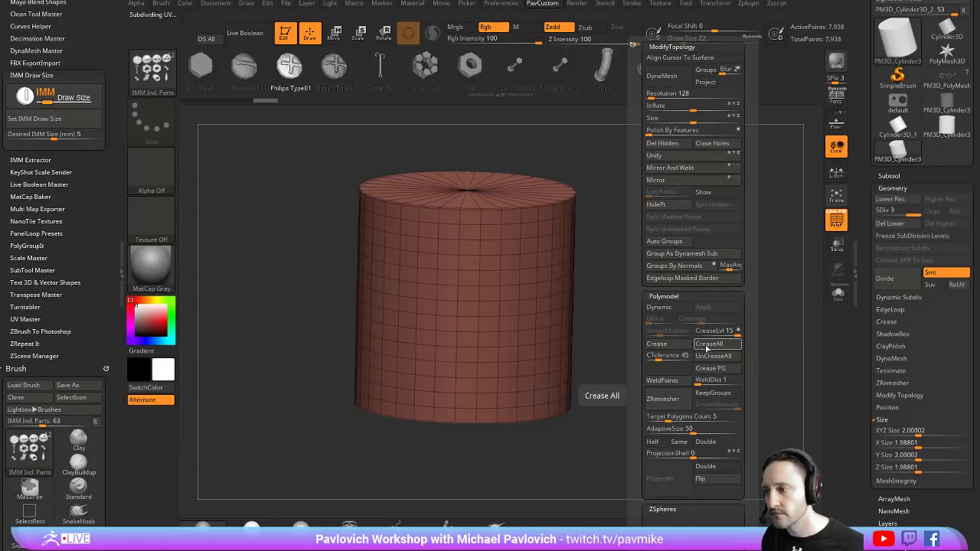
key("ctrl")
Step: Subdivide the old cylinder up to level 5 and swap in its stored morph target
key("ctrl+d")
key("ctrl+d")
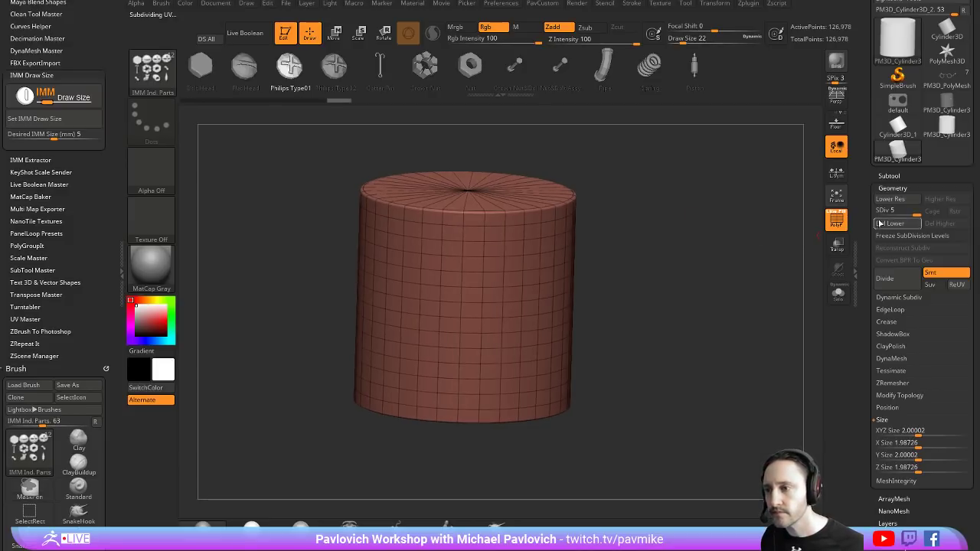
left_click_drag(885, 210, 860, 77)
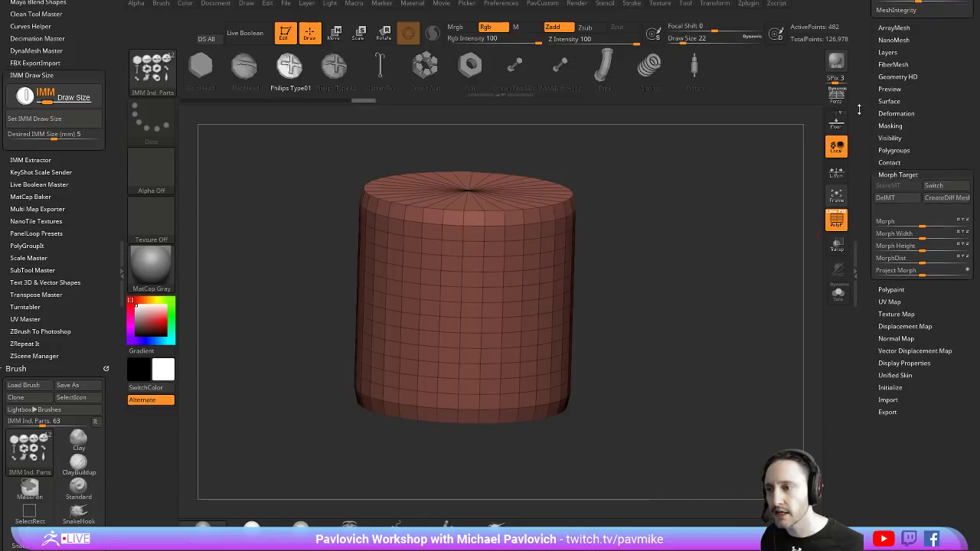
left_click(936, 187)
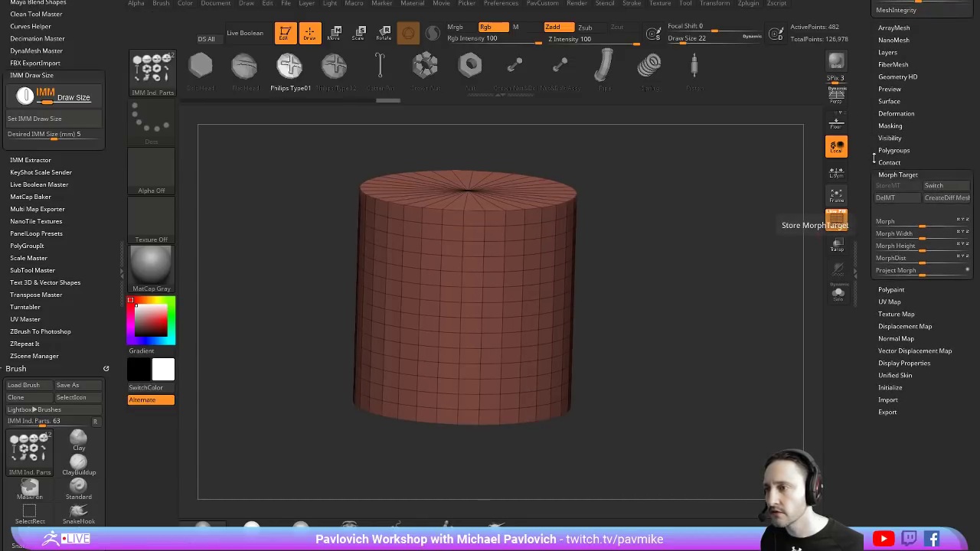
scroll(911, 230, "up", 5)
left_click_drag(907, 240, 916, 237)
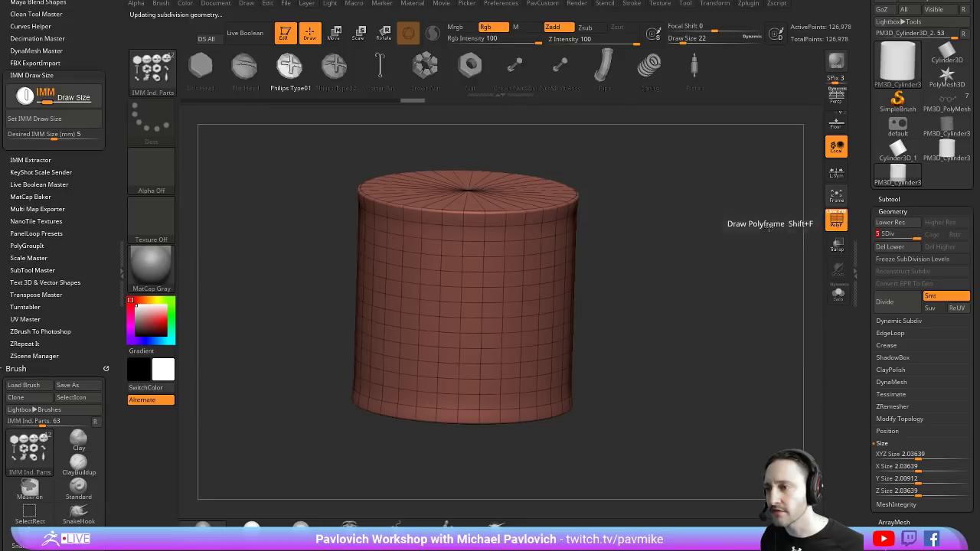
Step: Drop the cylinder to SDiv 1, preview its subdivision cage, then exit Edit and clear the canvas
key("shift+d")
key("d")
key("d")
key("d")
key("d")
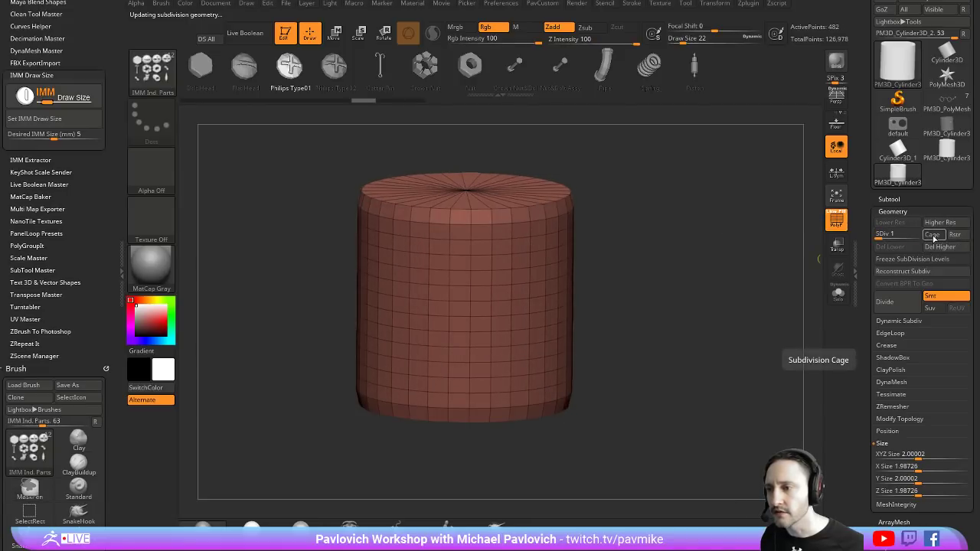
key("shift+d")
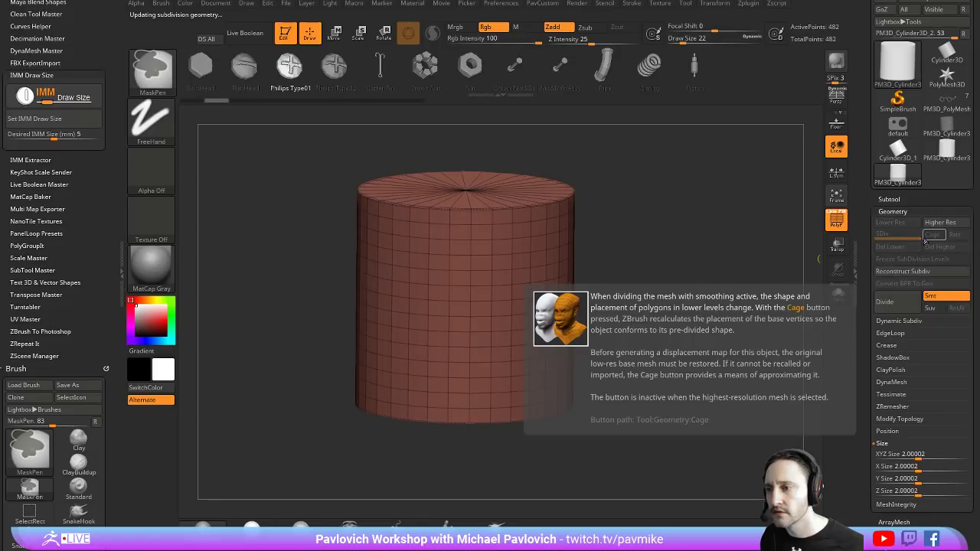
key("ctrl+d")
key("ctrl+d")
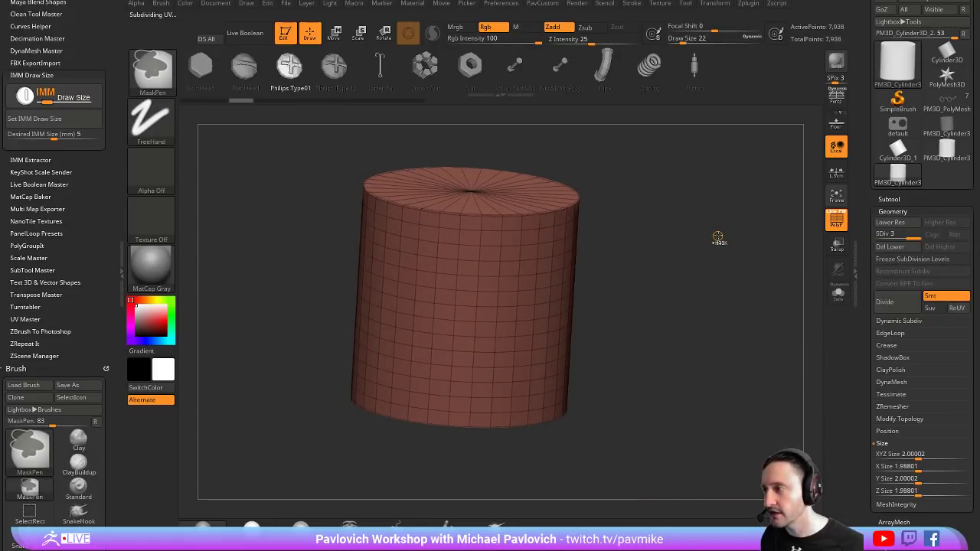
key("shift+d")
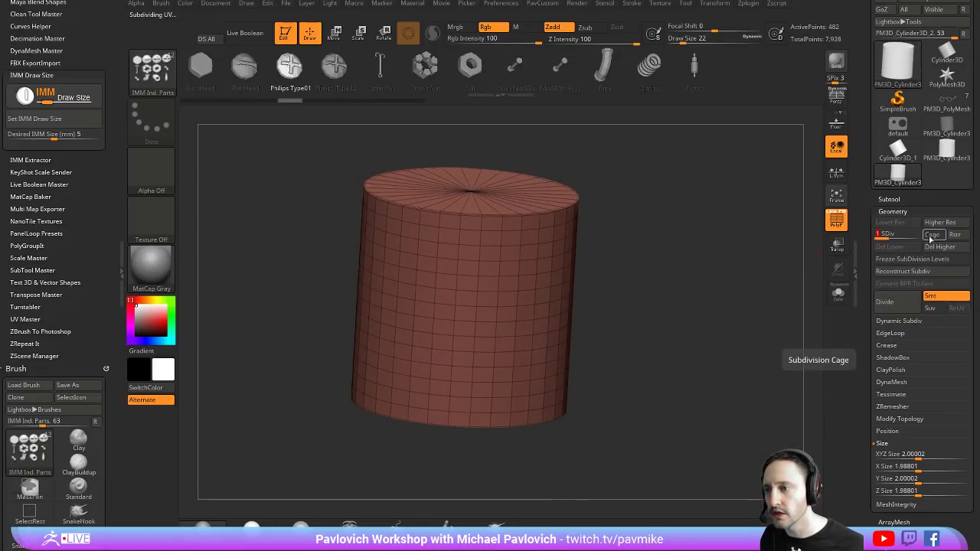
left_click(932, 236)
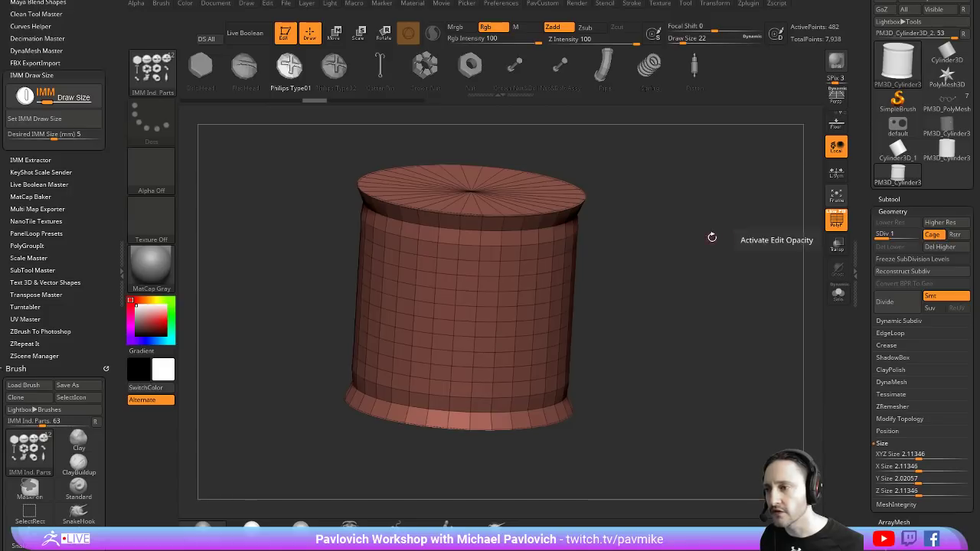
scroll(873, 211, "up", 3)
key("t")
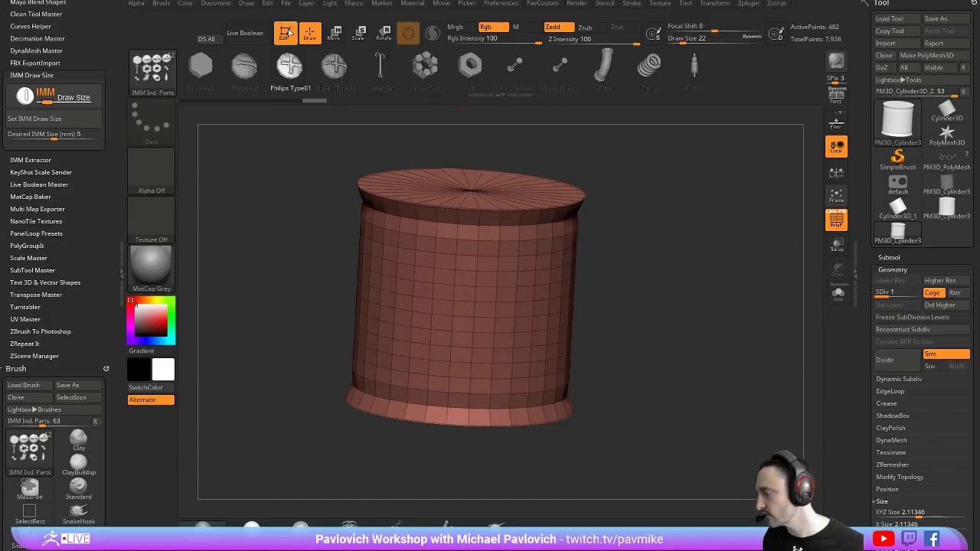
key("ctrl+n")
Step: Draw a new Cylinder3D at an angle and convert it into an editable polymesh
left_click(897, 119)
left_click_drag(561, 241, 643, 357)
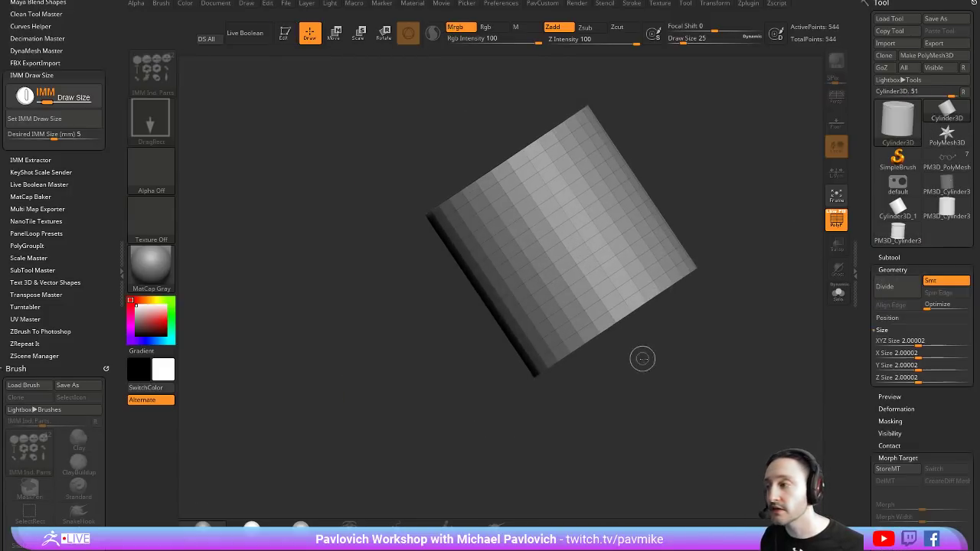
left_click(284, 32)
left_click(928, 55)
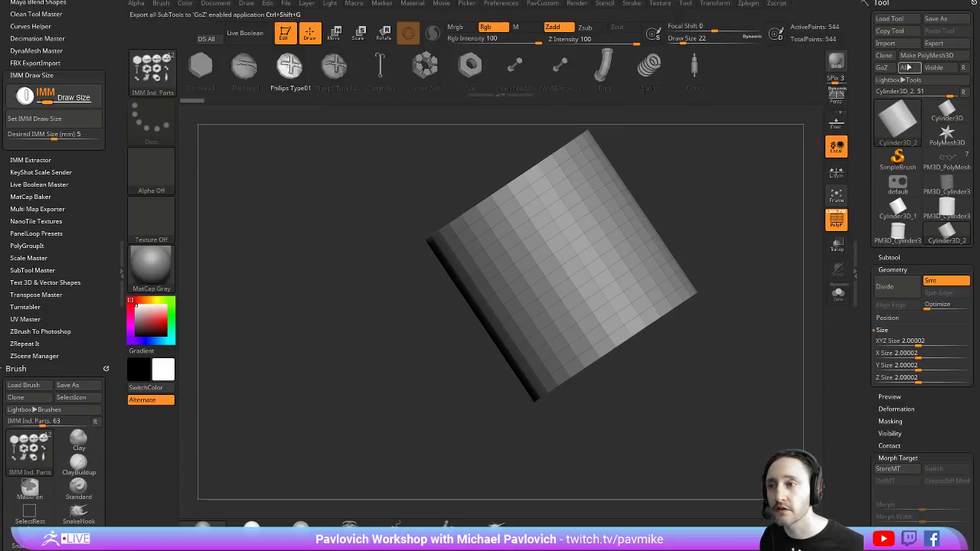
left_click_drag(750, 196, 681, 237)
Step: Crease the cylinder's borders, subdivide once, and preview then undo its flared cage
key("m")
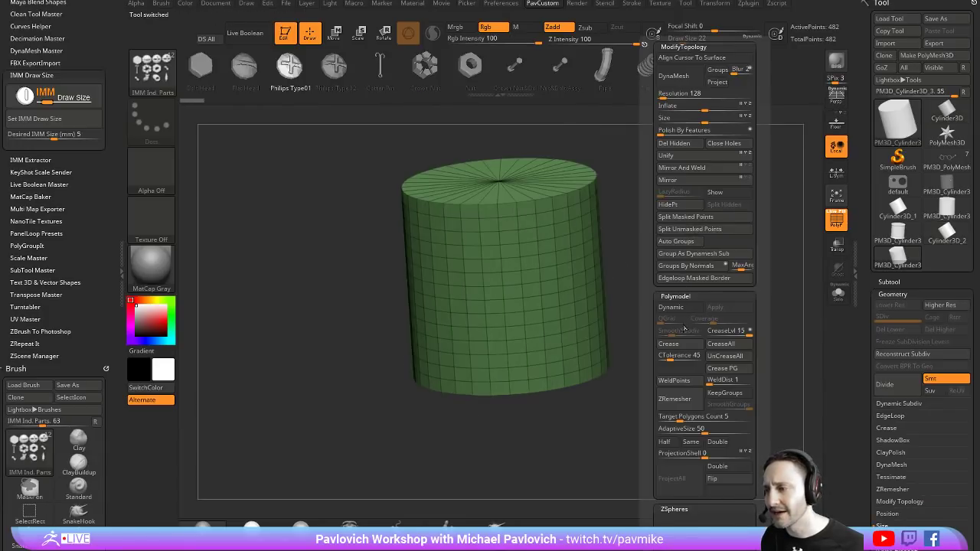
left_click(678, 346)
left_click_drag(678, 347, 630, 230)
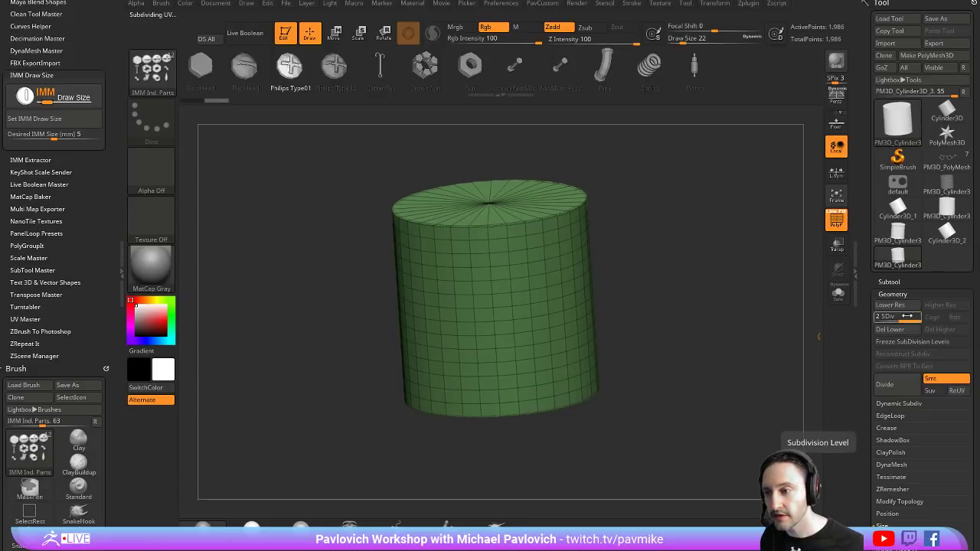
key("ctrl+d")
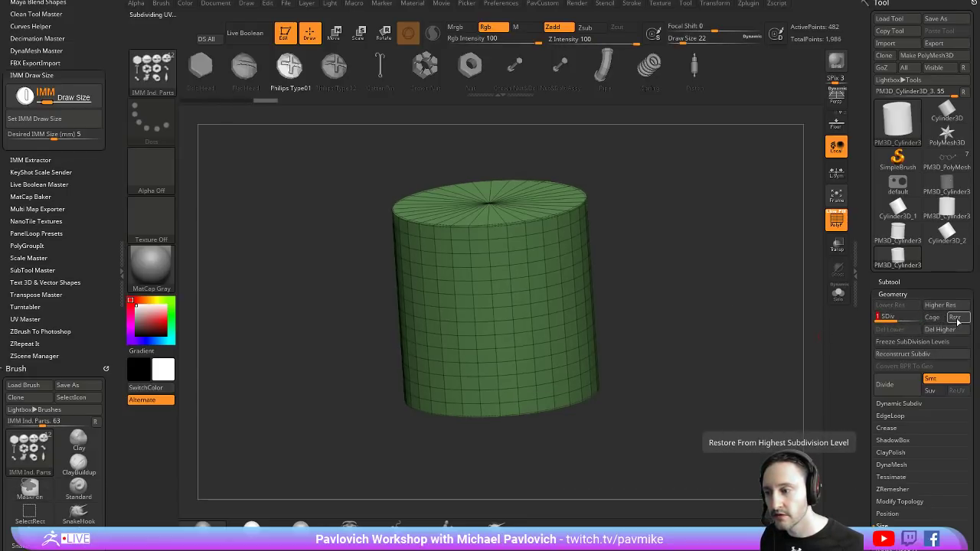
left_click(933, 317)
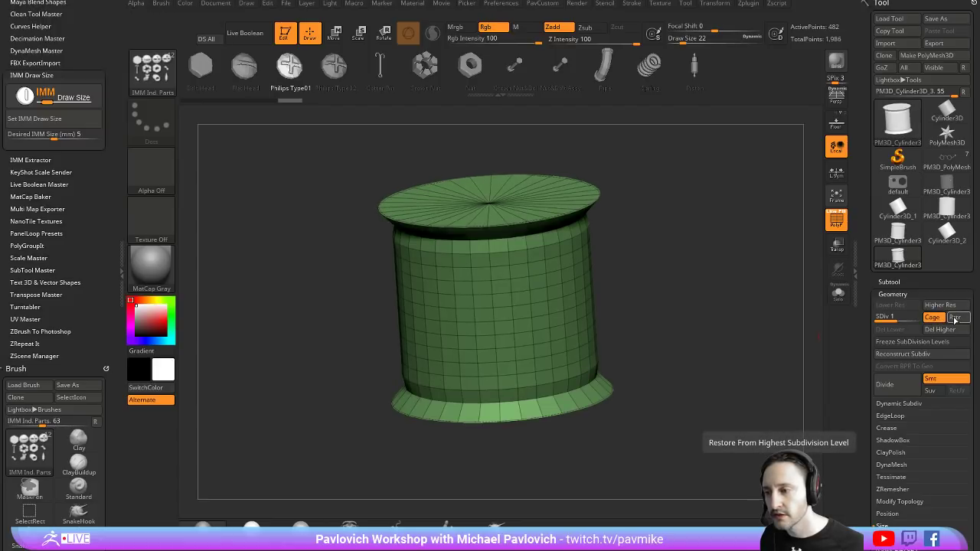
key("ctrl")
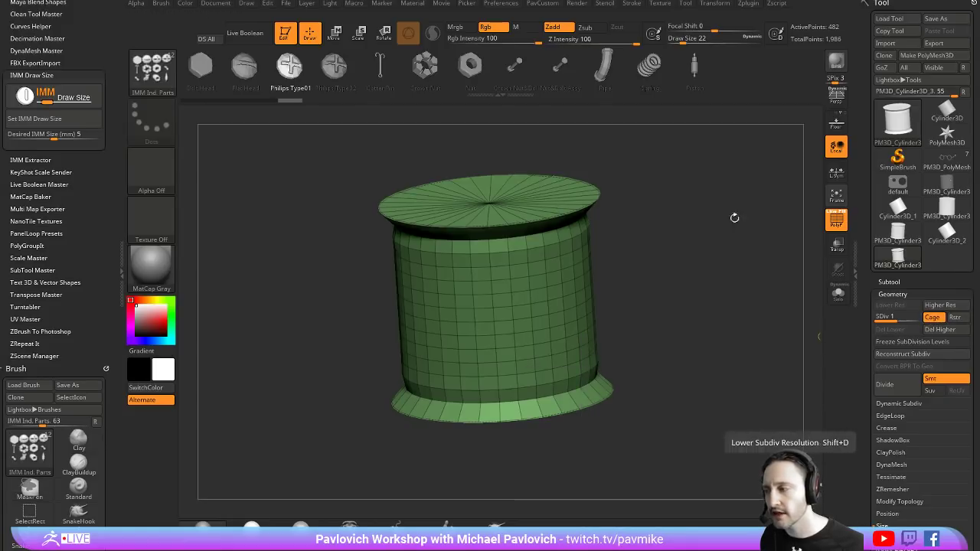
key("ctrl+z")
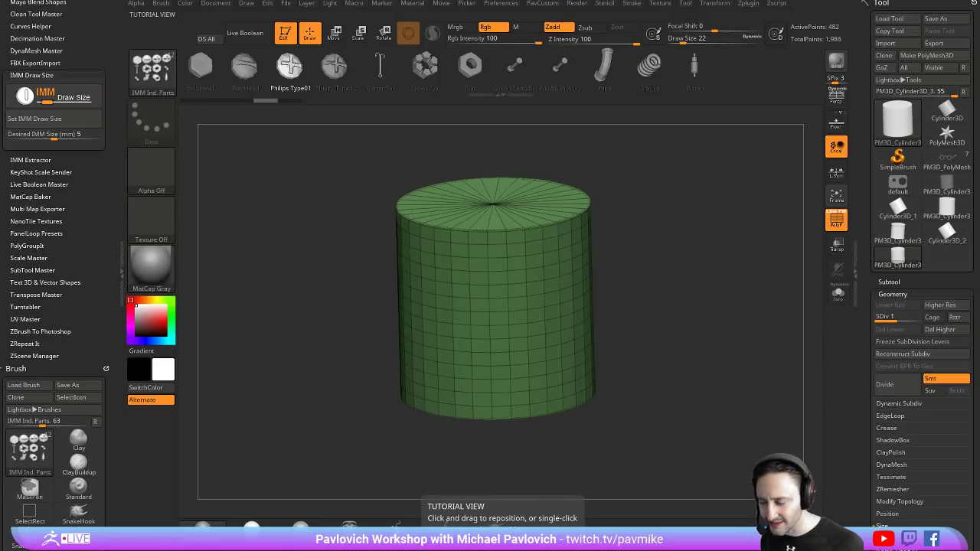
Step: Switch to the ZBrush Training 2018 Video List sheet, move the YouTube window aside, and scroll through it
key("alt+Tab")
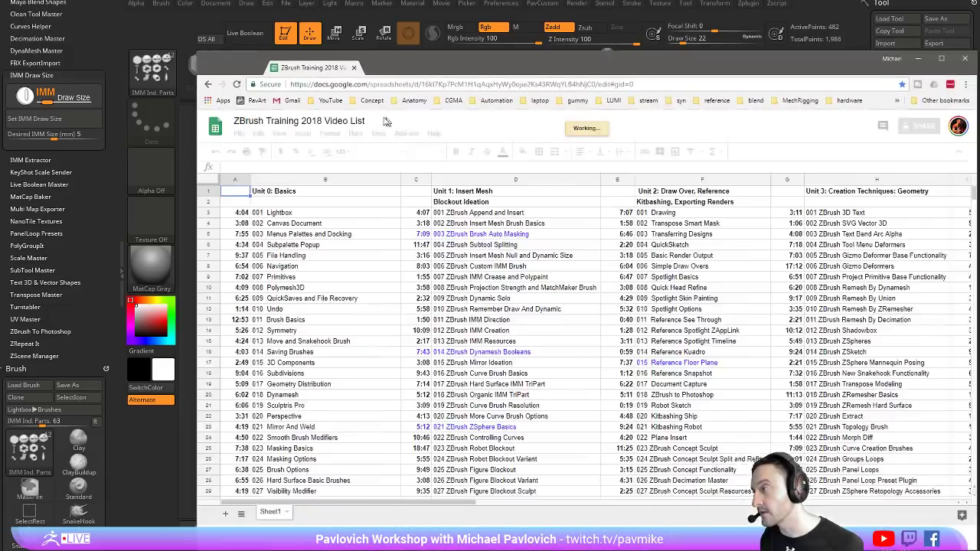
scroll(176, 345, "down", 2)
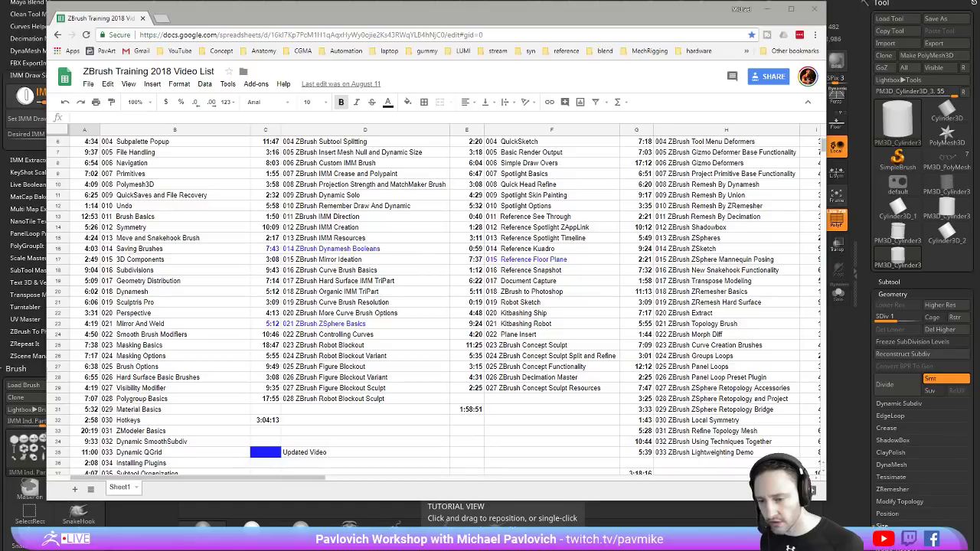
key("alt+Tab")
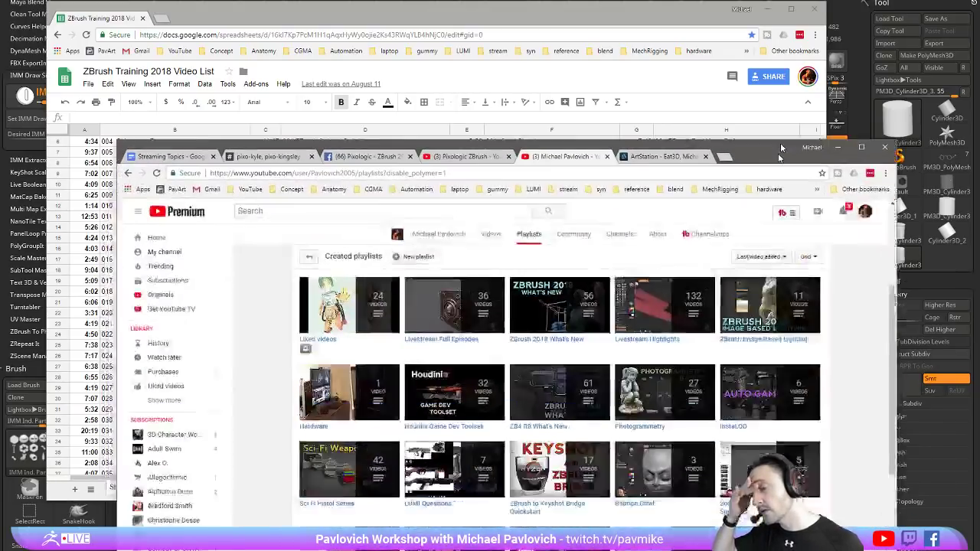
scroll(510, 418, "down", 2)
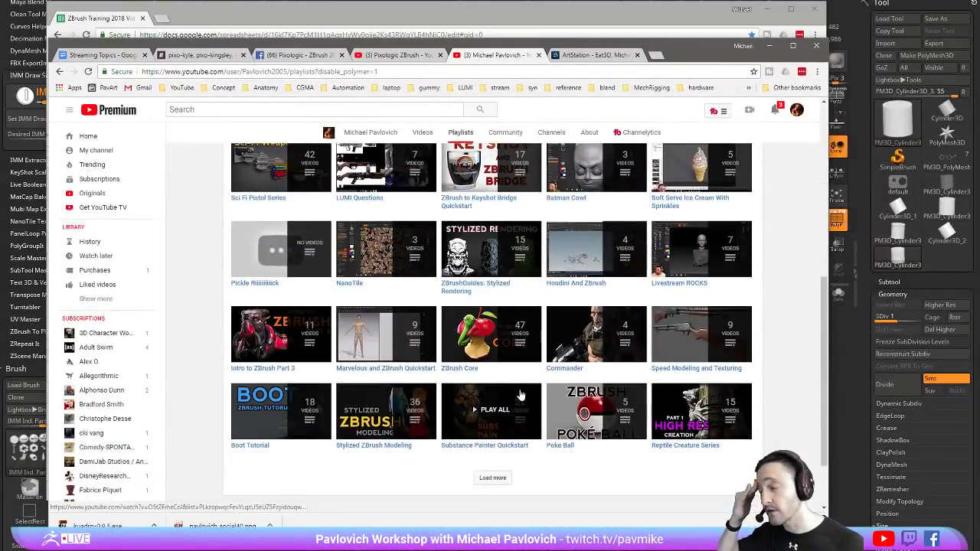
scroll(509, 417, "up", 3)
left_click_drag(677, 62, 979, 115)
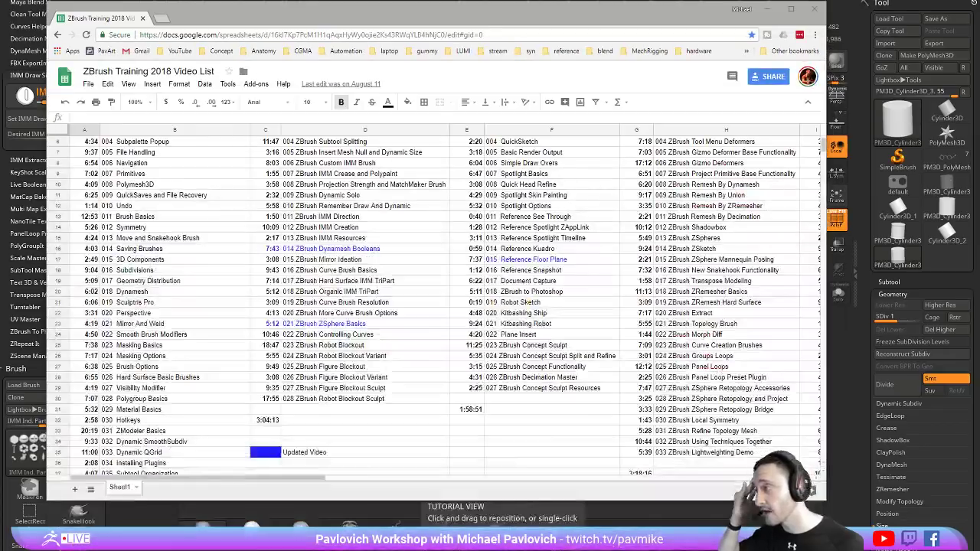
scroll(151, 262, "down", 8)
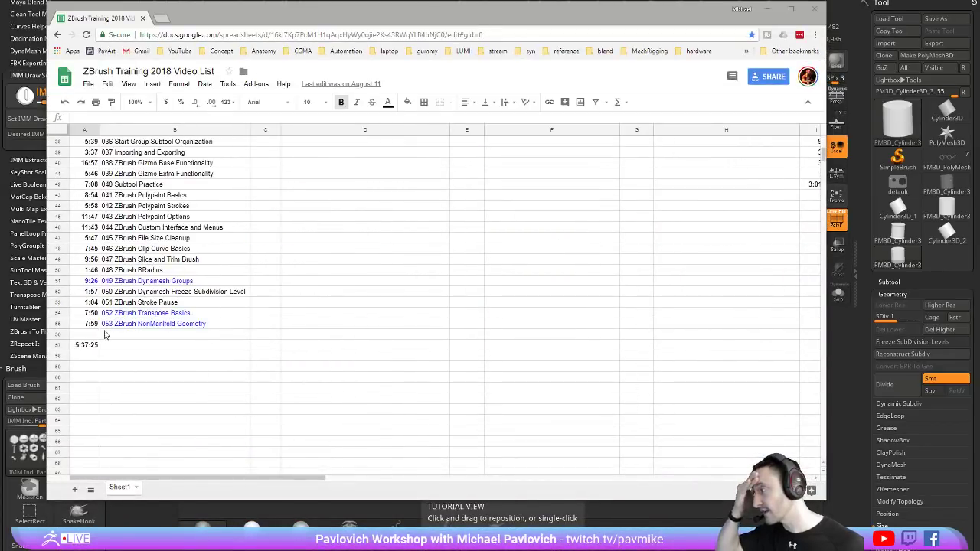
scroll(120, 330, "up", 5)
scroll(147, 174, "down", 10)
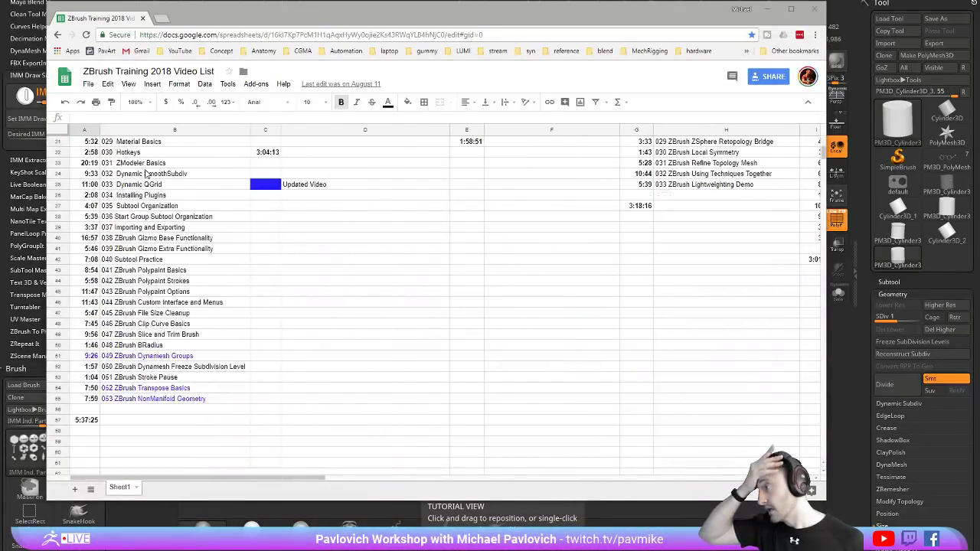
scroll(144, 177, "up", 6)
scroll(146, 178, "up", 6)
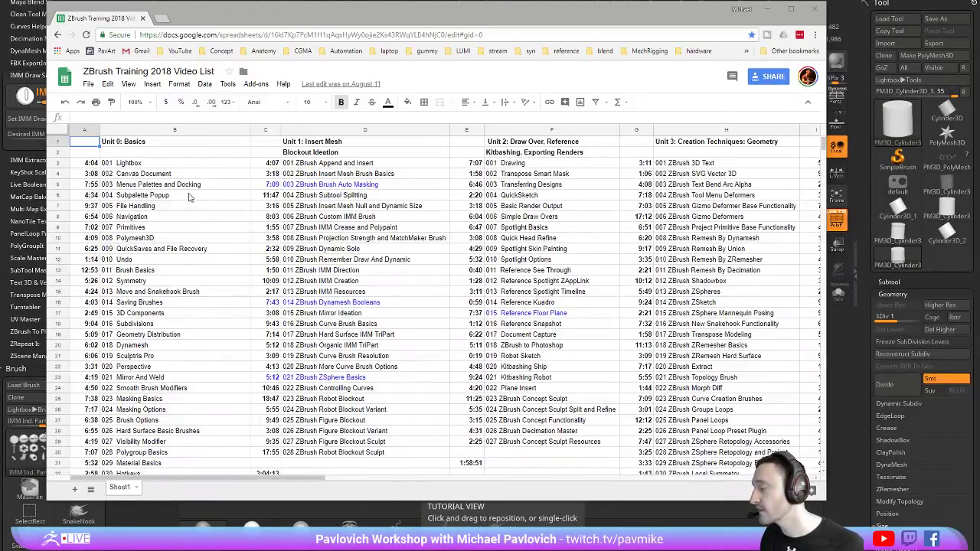
scroll(174, 188, "down", 3)
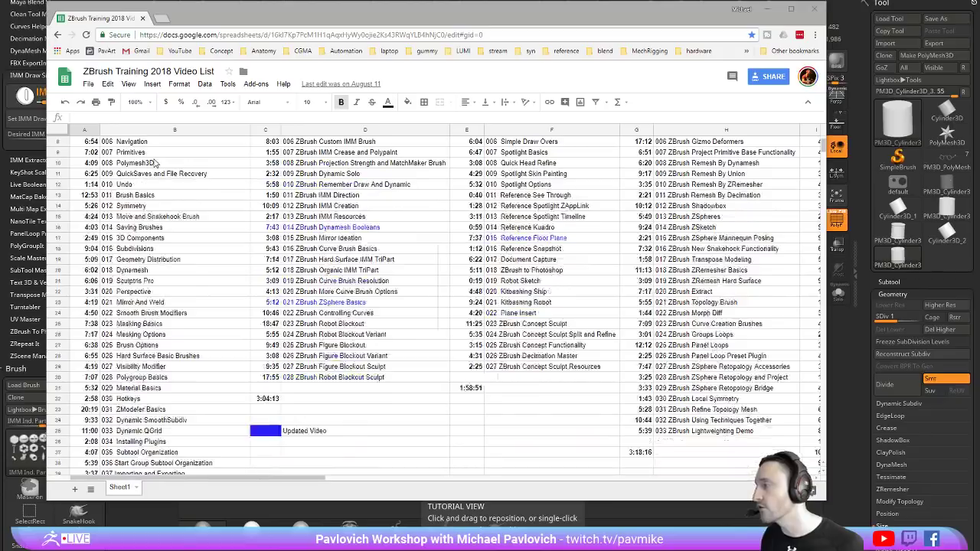
scroll(163, 220, "up", 2)
scroll(163, 220, "down", 3)
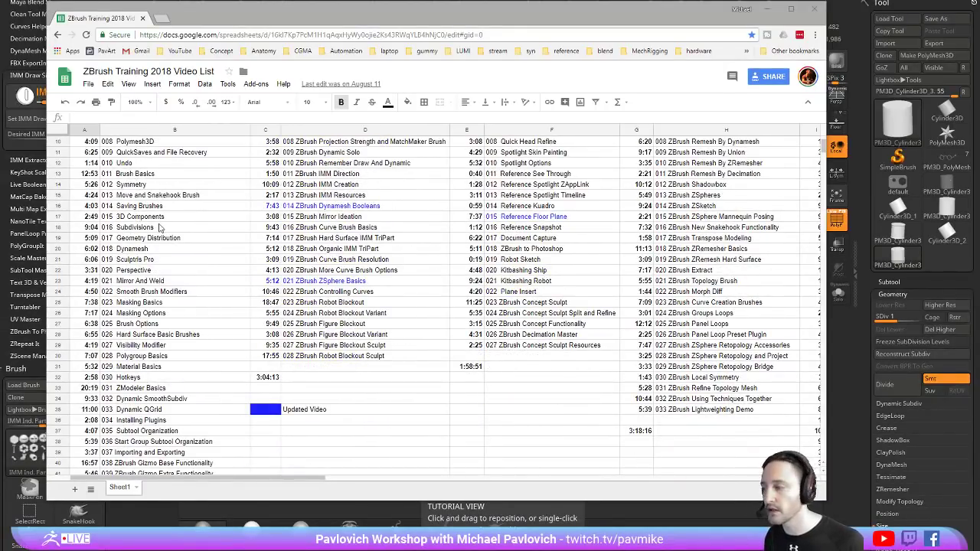
scroll(160, 227, "down", 3)
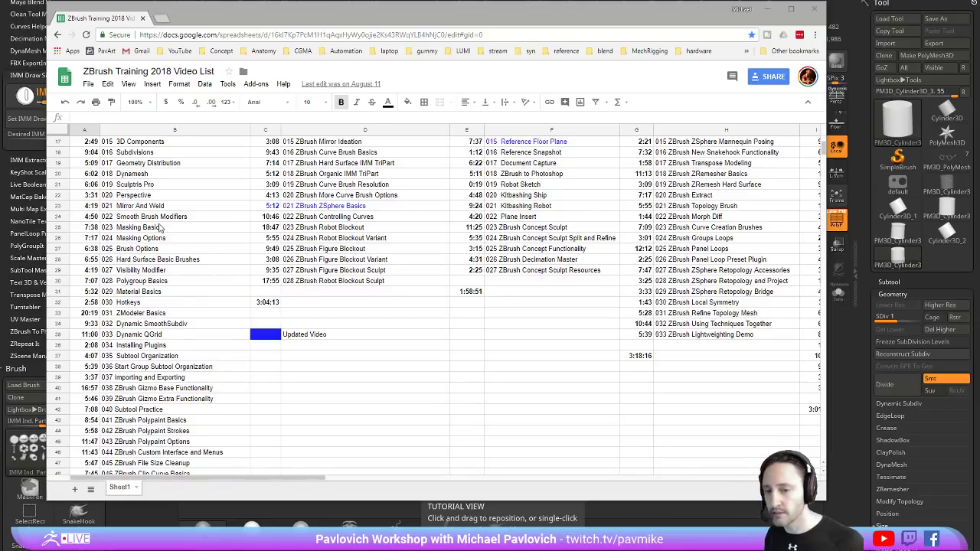
scroll(160, 228, "down", 6)
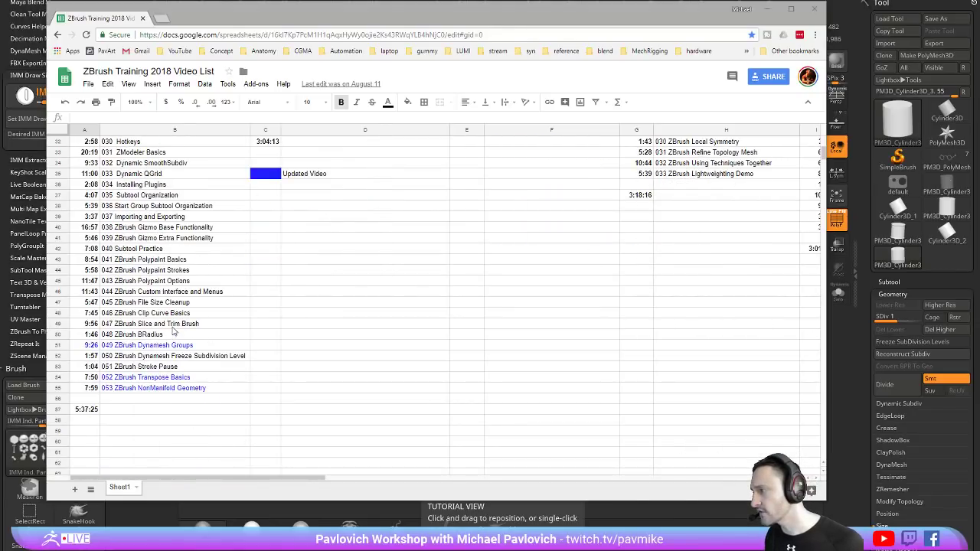
scroll(149, 259, "up", 10)
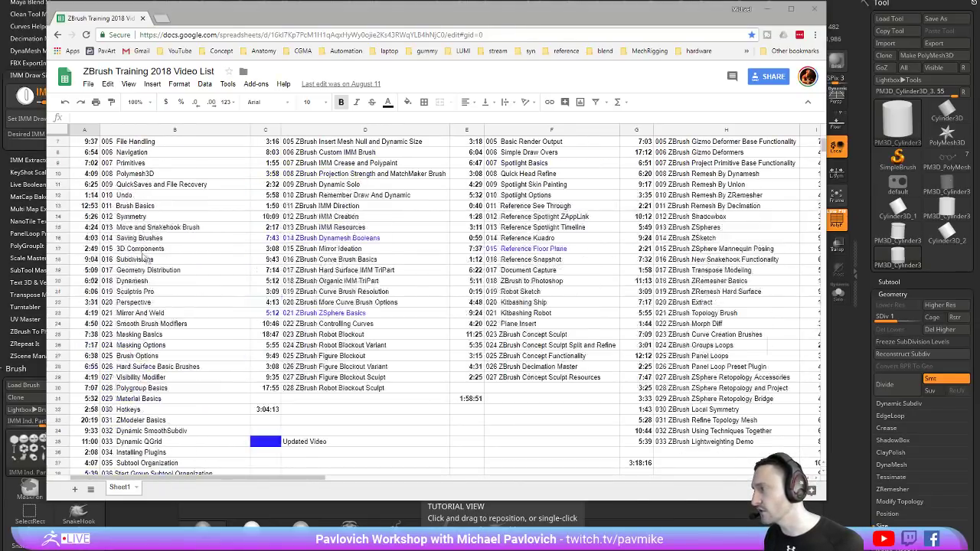
scroll(163, 274, "up", 2)
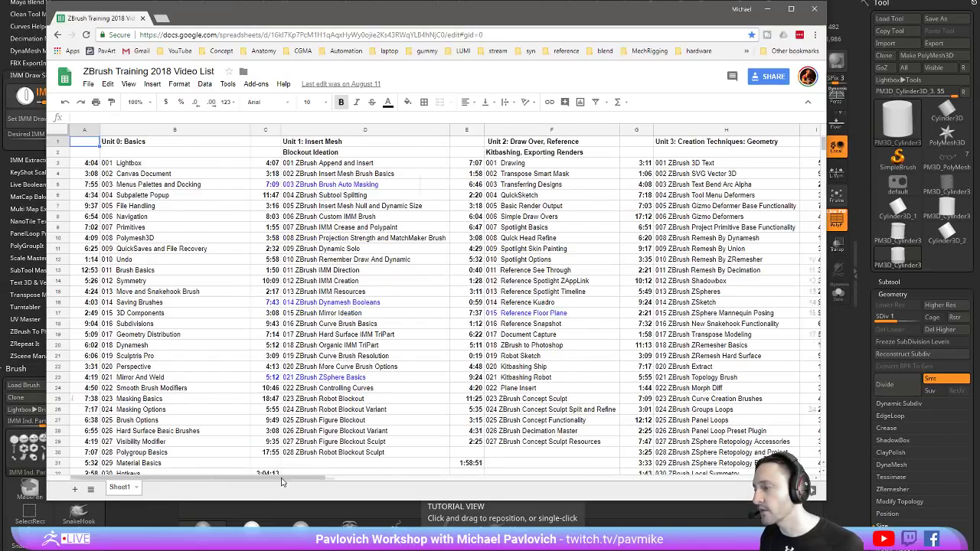
left_click_drag(282, 480, 254, 484)
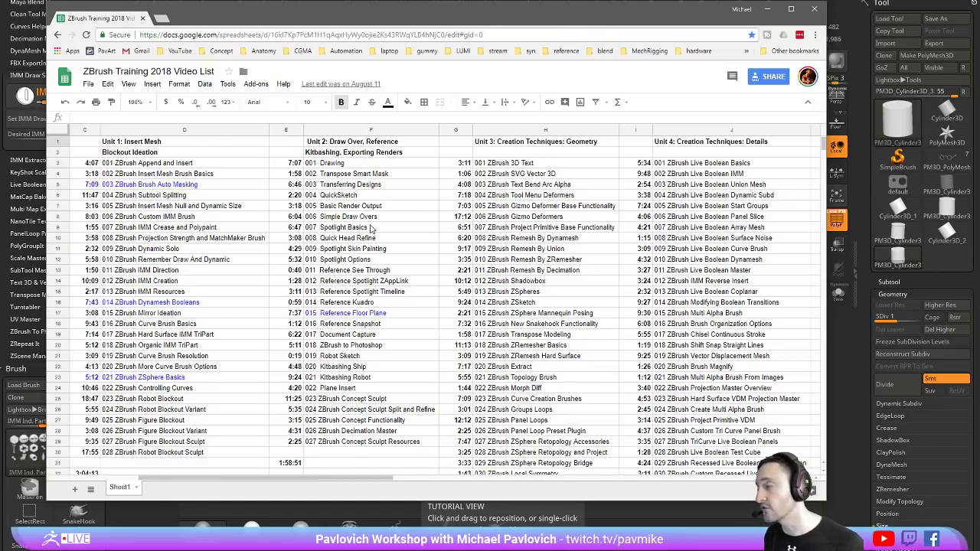
Step: Scroll through the units' video durations, then minimize Chrome to return to the ZBrush cylinder
left_click_drag(346, 479, 412, 478)
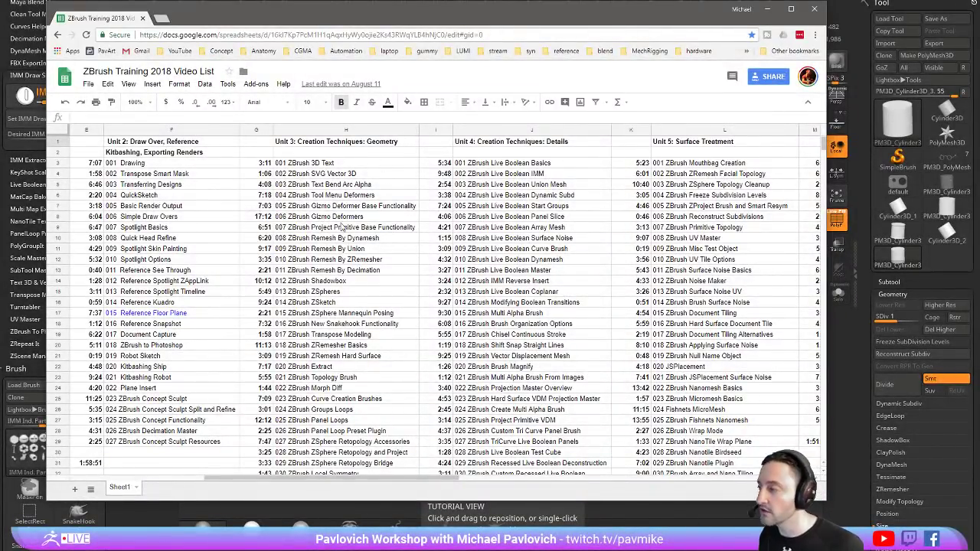
scroll(352, 154, "down", 5)
scroll(351, 152, "up", 5)
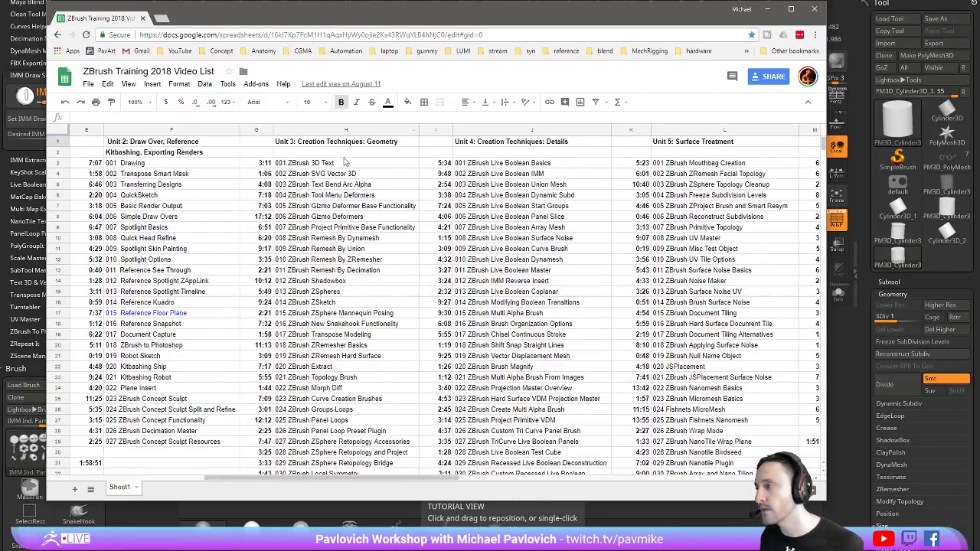
left_click_drag(415, 479, 473, 480)
scroll(347, 190, "down", 5)
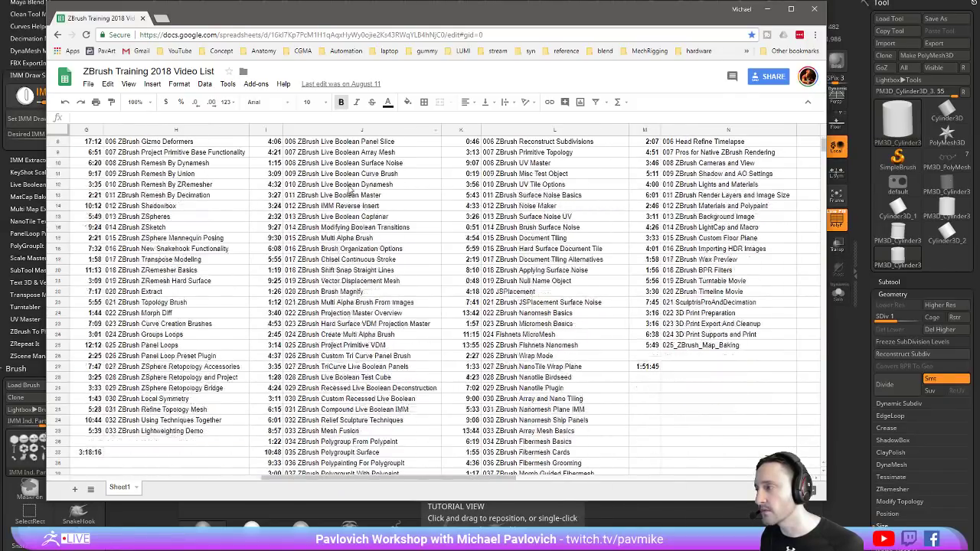
scroll(343, 309, "up", 2)
scroll(330, 207, "up", 3)
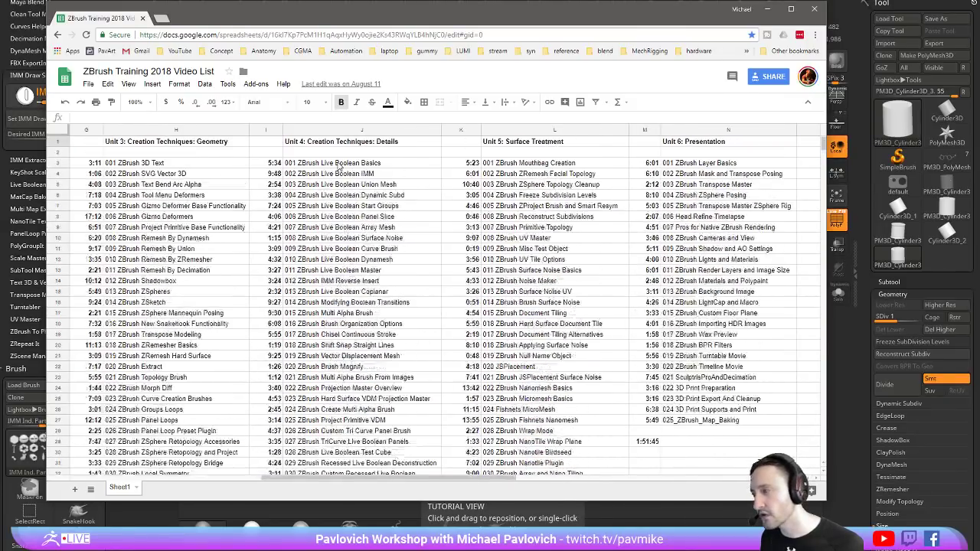
scroll(341, 165, "down", 2)
scroll(374, 328, "down", 3)
scroll(374, 327, "up", 3)
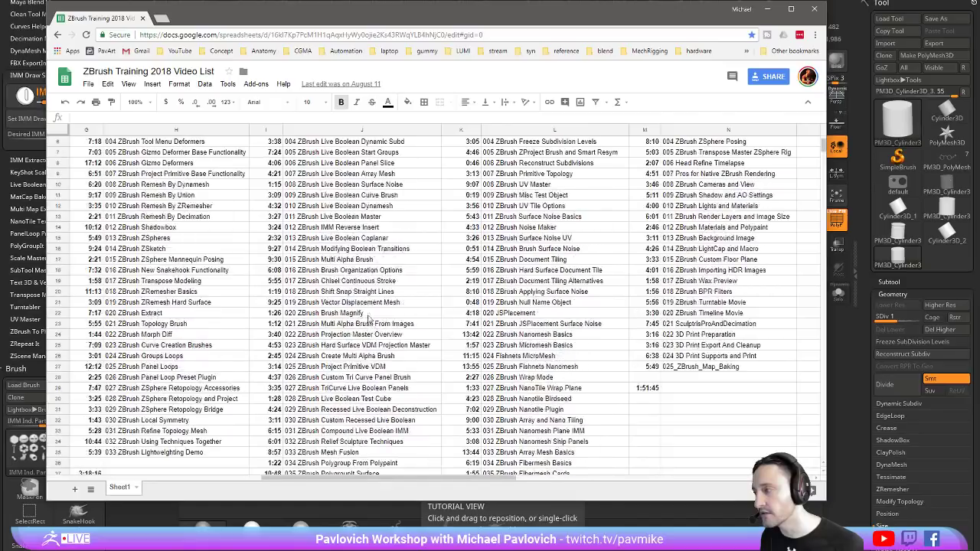
scroll(398, 428, "up", 2)
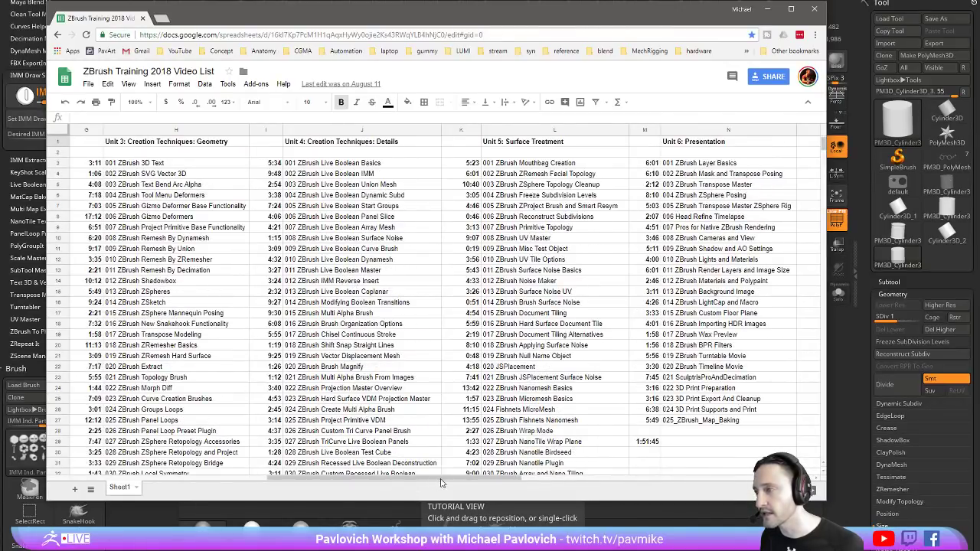
scroll(437, 482, "right", 3)
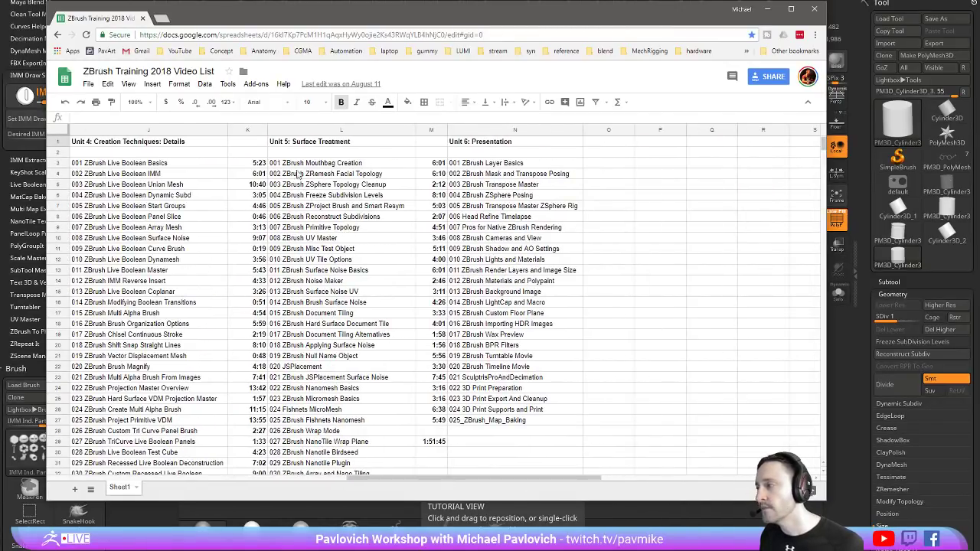
scroll(364, 203, "down", 4)
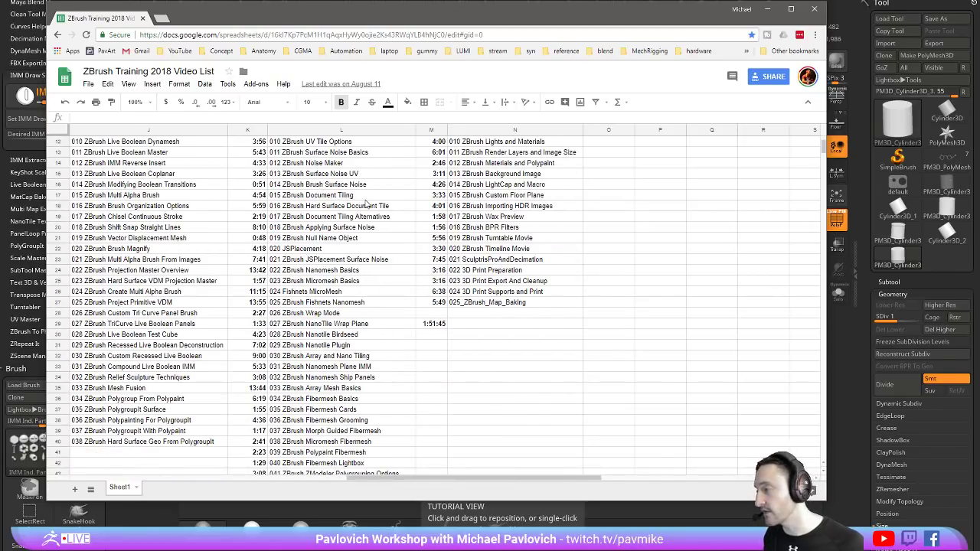
scroll(366, 203, "down", 2)
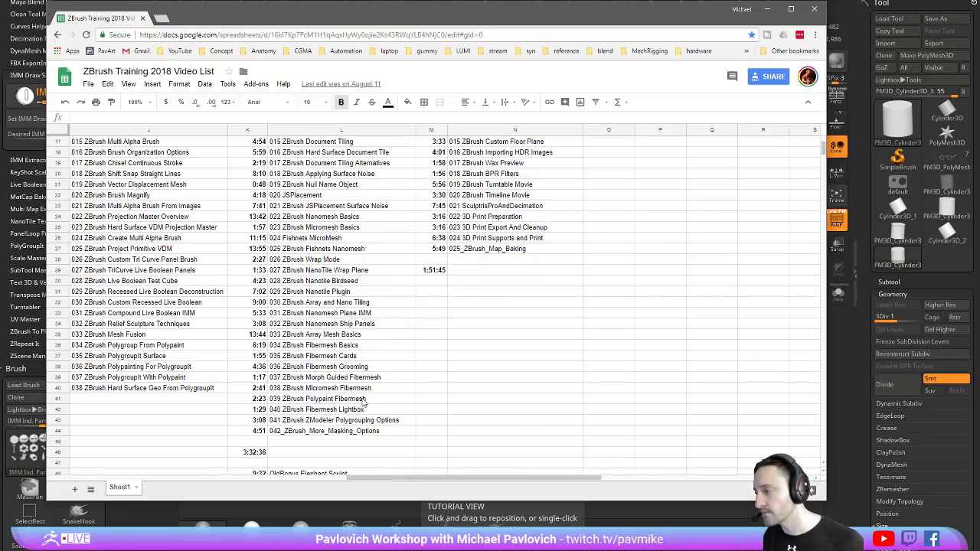
scroll(363, 402, "up", 5)
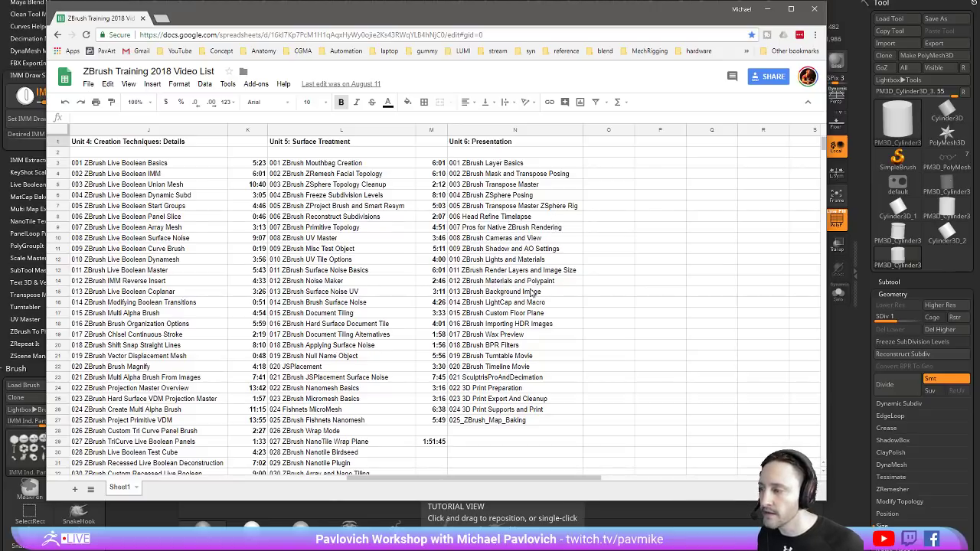
key("super+Down")
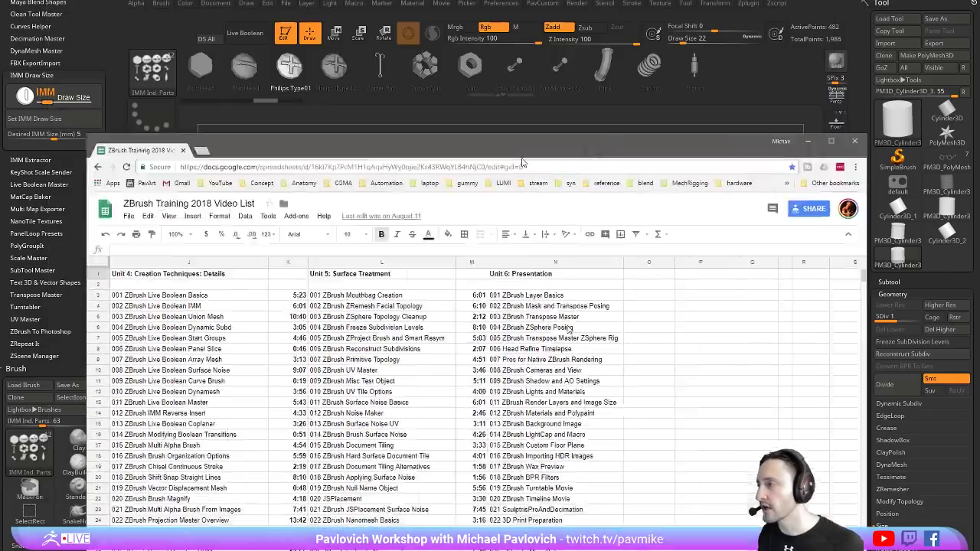
left_click_drag(670, 320, 676, 317)
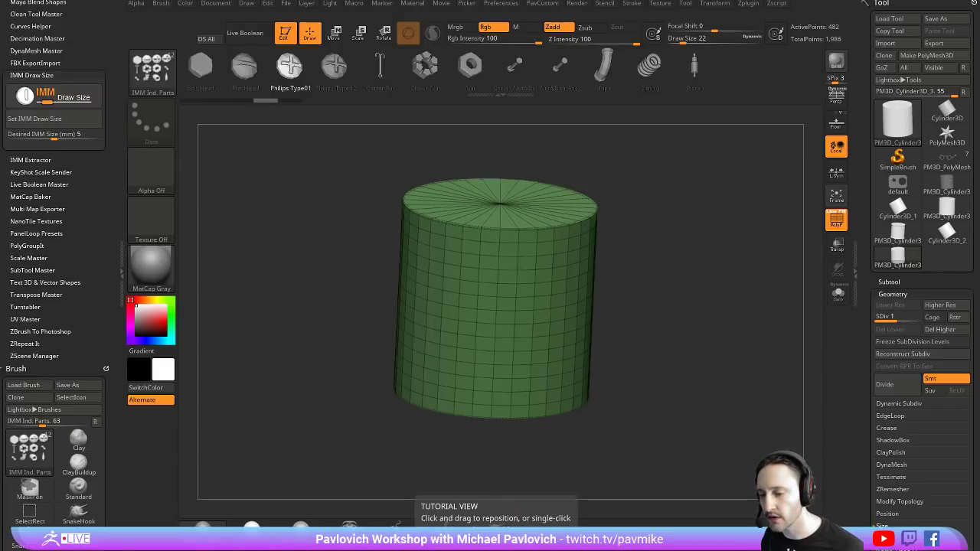
Step: Browse the ZB4 R8 What's New playlist's videos, go back to Playlists, and return to ZBrush
key("alt+Tab")
scroll(429, 409, "down", 1)
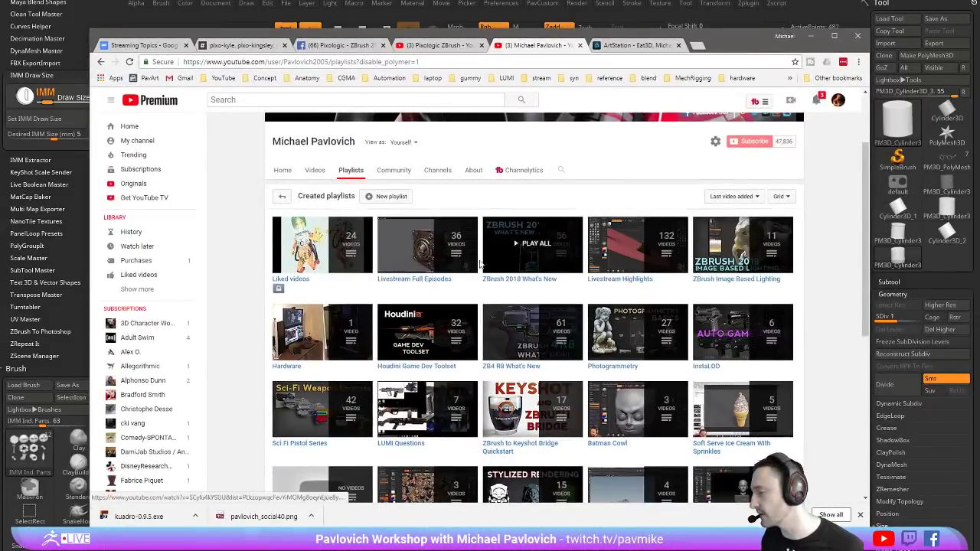
key("alt+Tab")
key("alt+Tab")
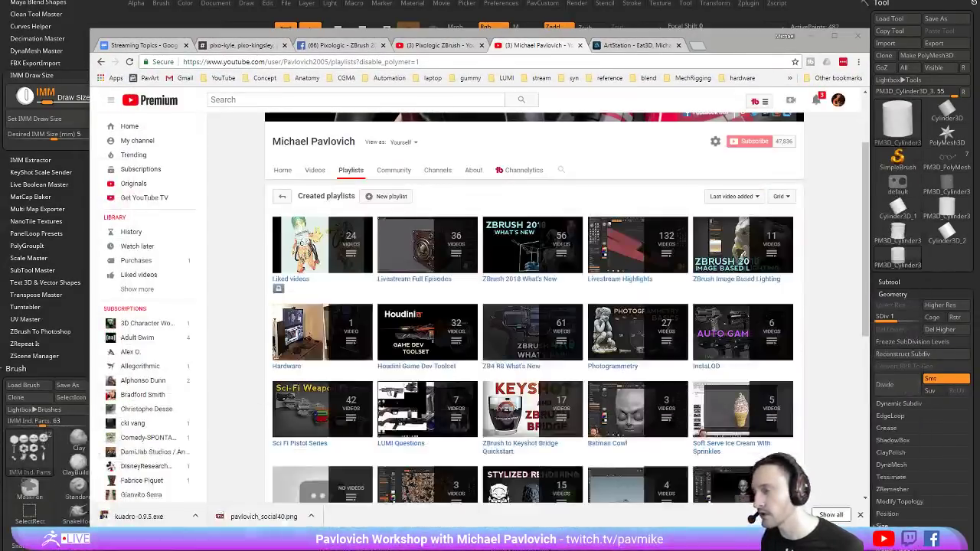
scroll(505, 346, "down", 3)
scroll(505, 346, "up", 4)
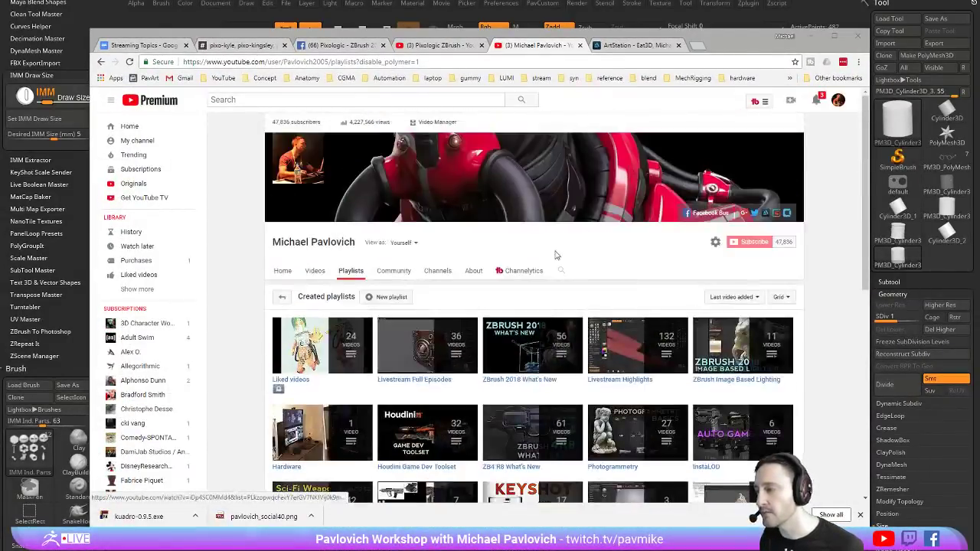
scroll(567, 284, "down", 1)
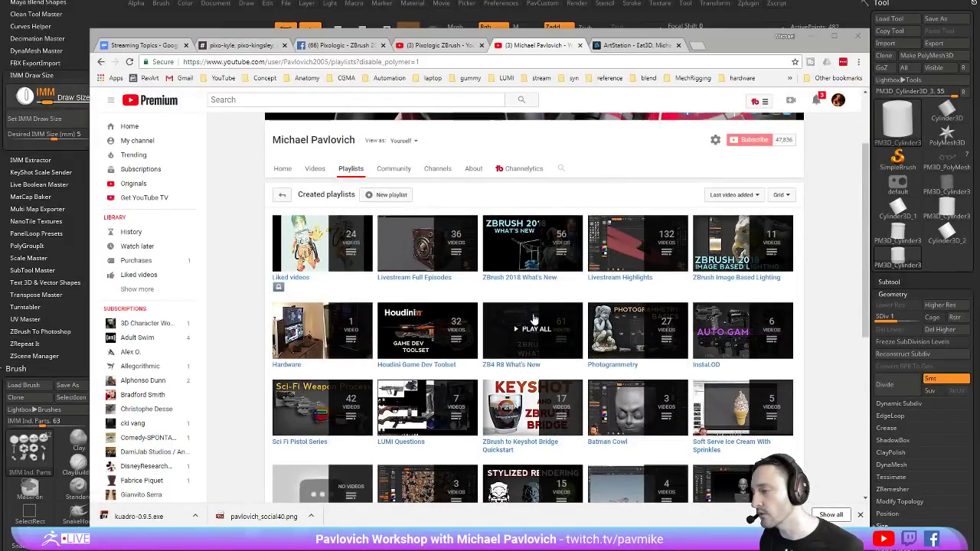
left_click(534, 319)
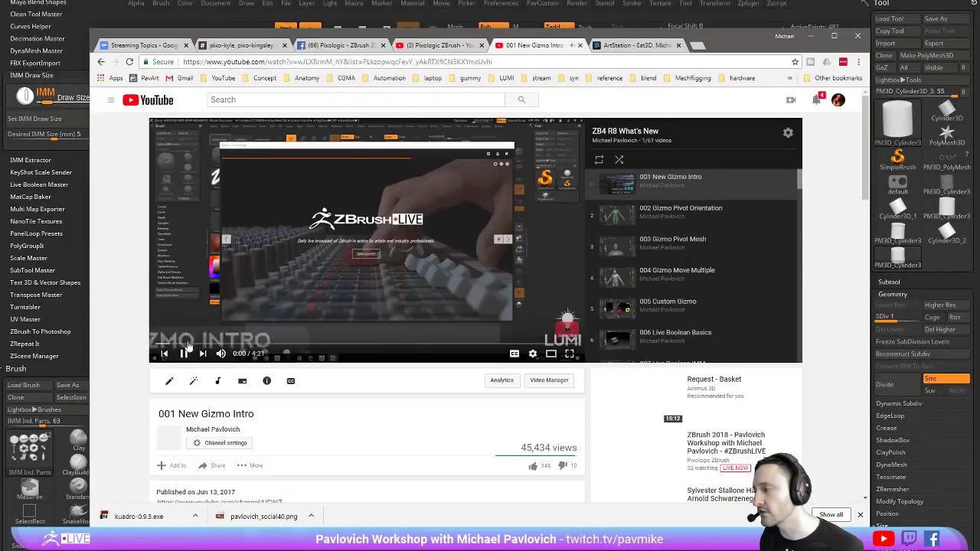
scroll(687, 211, "down", 7)
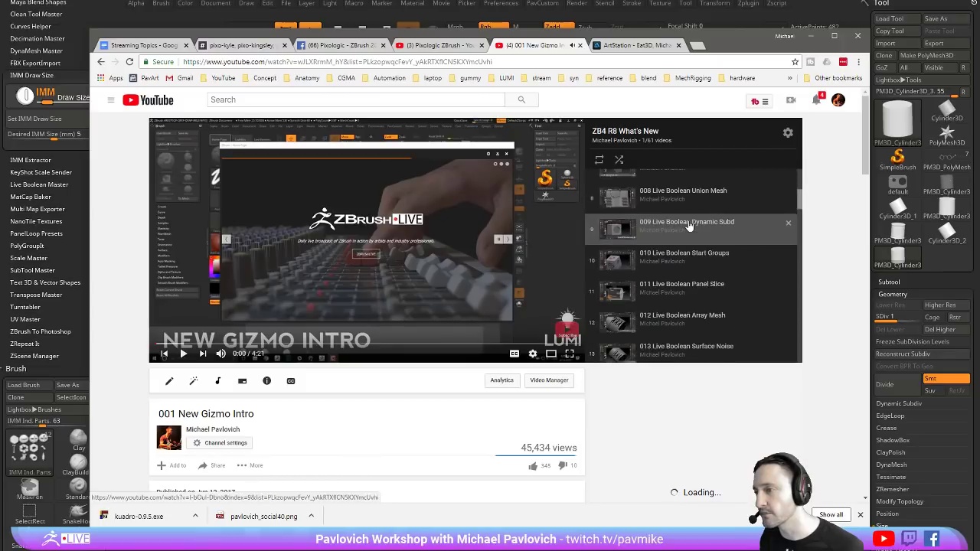
scroll(688, 226, "up", 2)
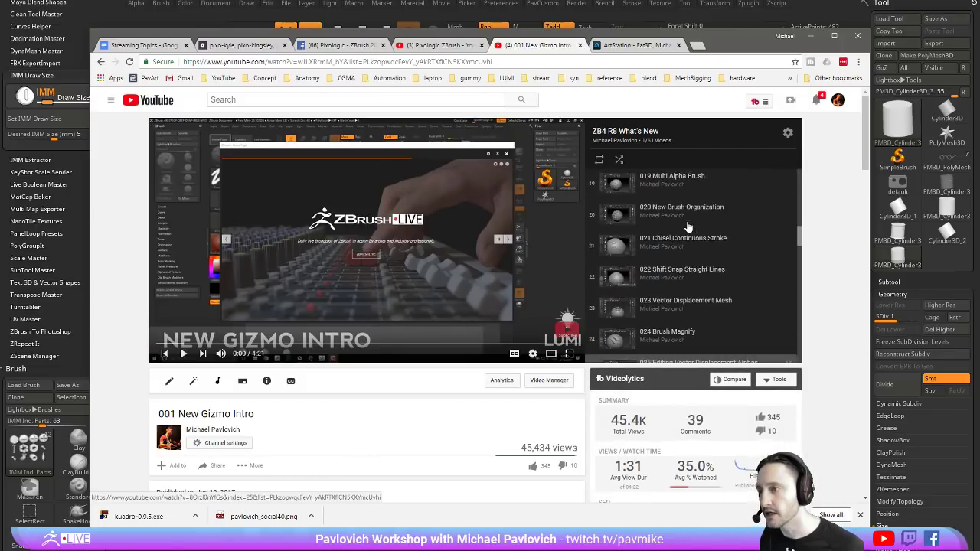
left_click(101, 61)
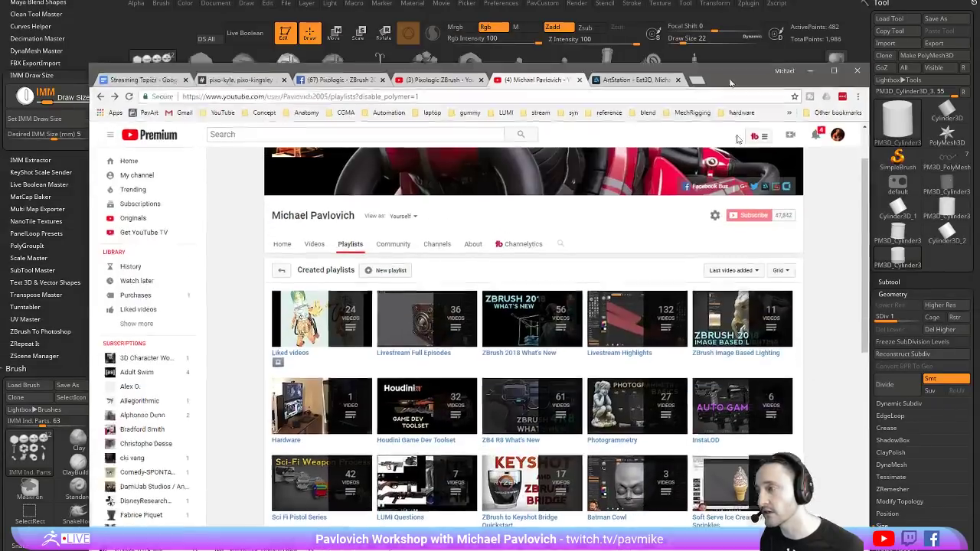
left_click(445, 536)
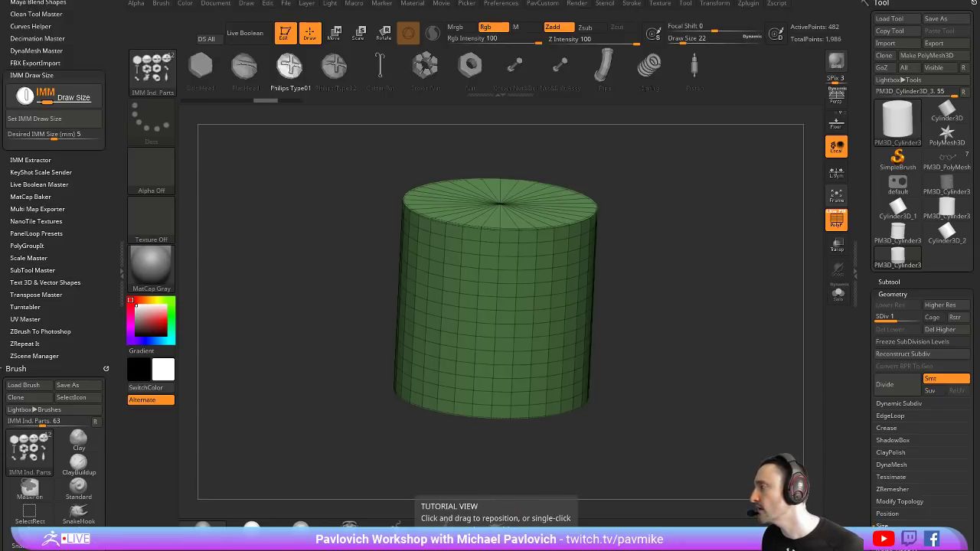
Step: Bring YouTube back and browse the channel's Videos tab
key("alt+Tab")
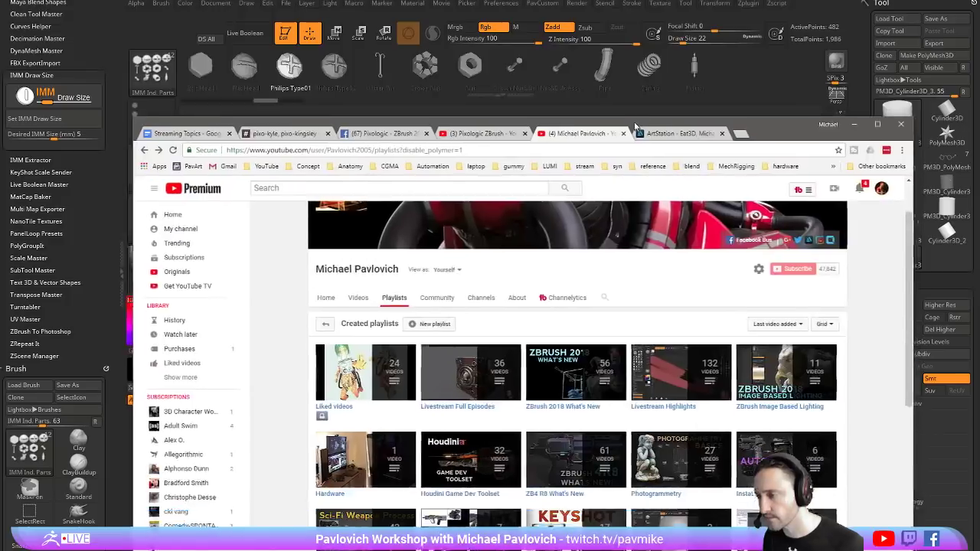
scroll(450, 305, "down", 2)
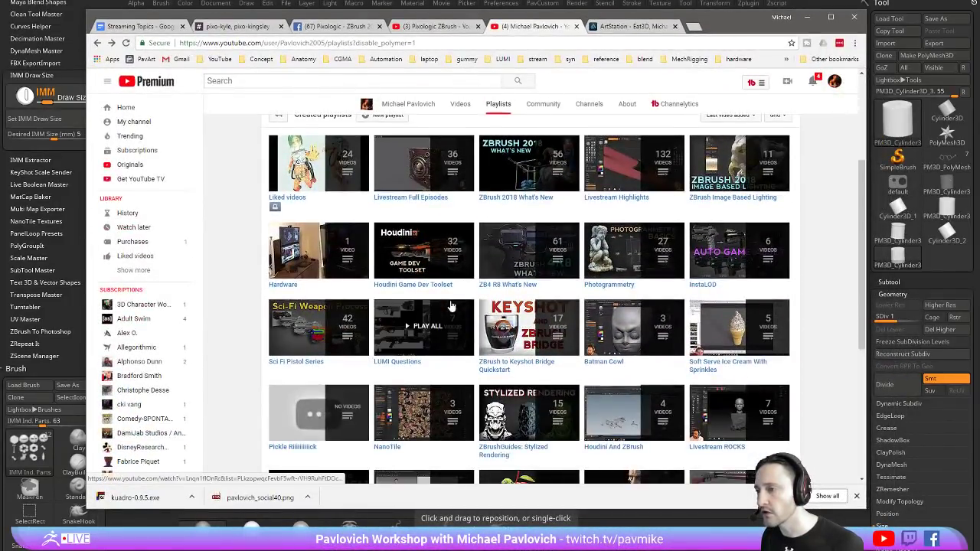
scroll(450, 305, "down", 5)
scroll(451, 305, "up", 6)
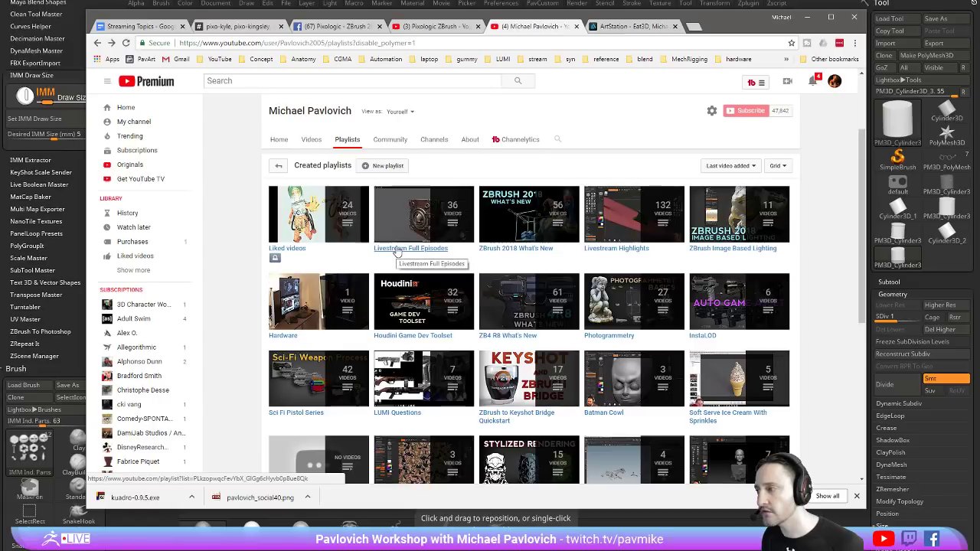
left_click(319, 145)
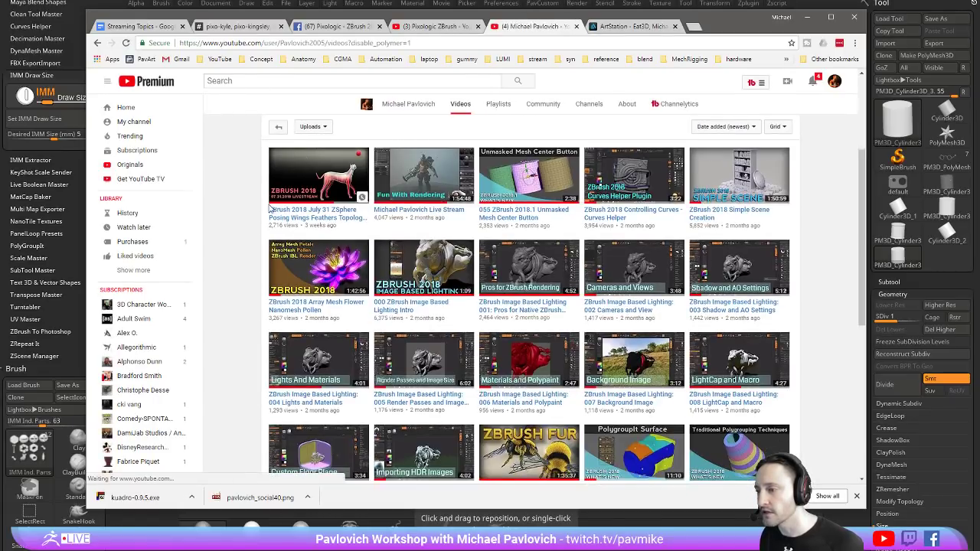
scroll(268, 268, "down", 5)
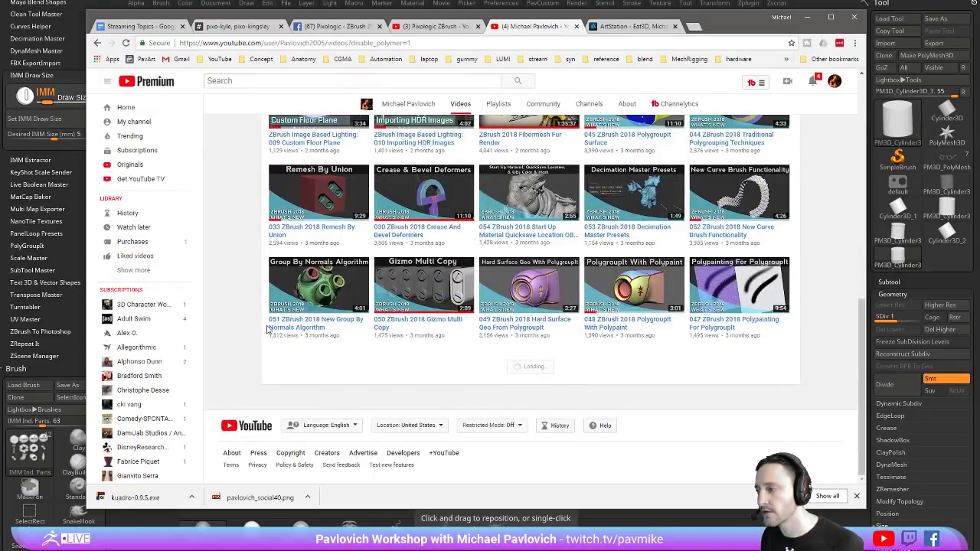
scroll(255, 326, "down", 8)
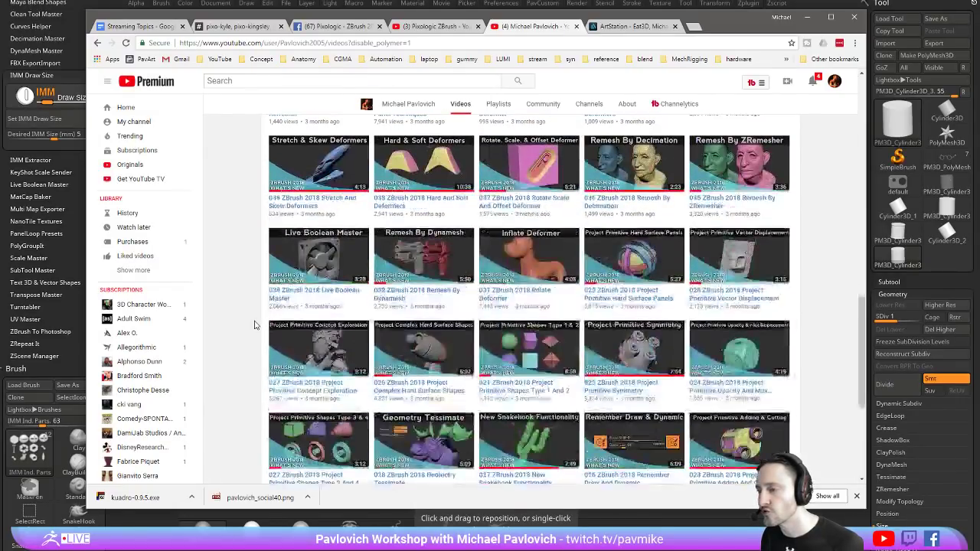
scroll(255, 325, "up", 15)
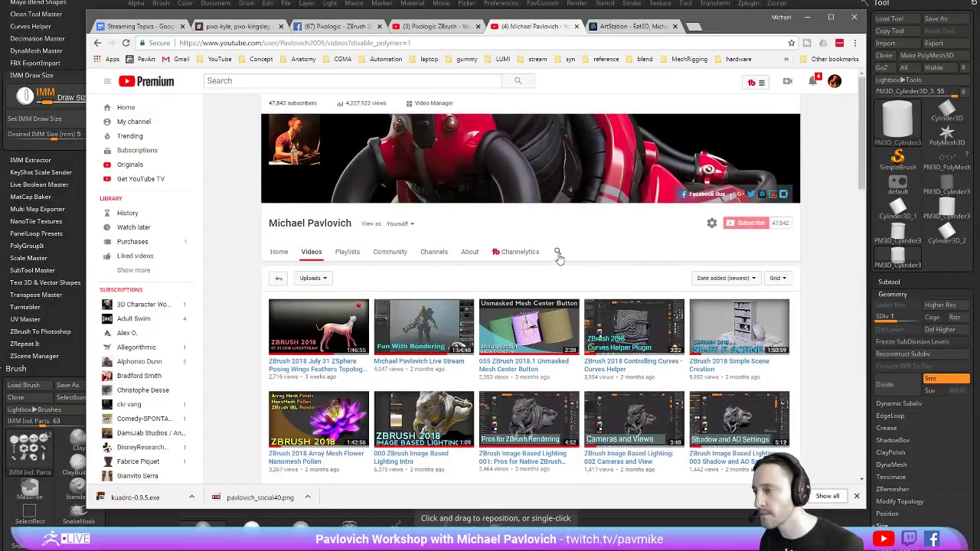
Step: Search the channel for dragonball, open Dragon Ball Z Hair Creation, and copy its URL
left_click(558, 254)
type("dragonball")
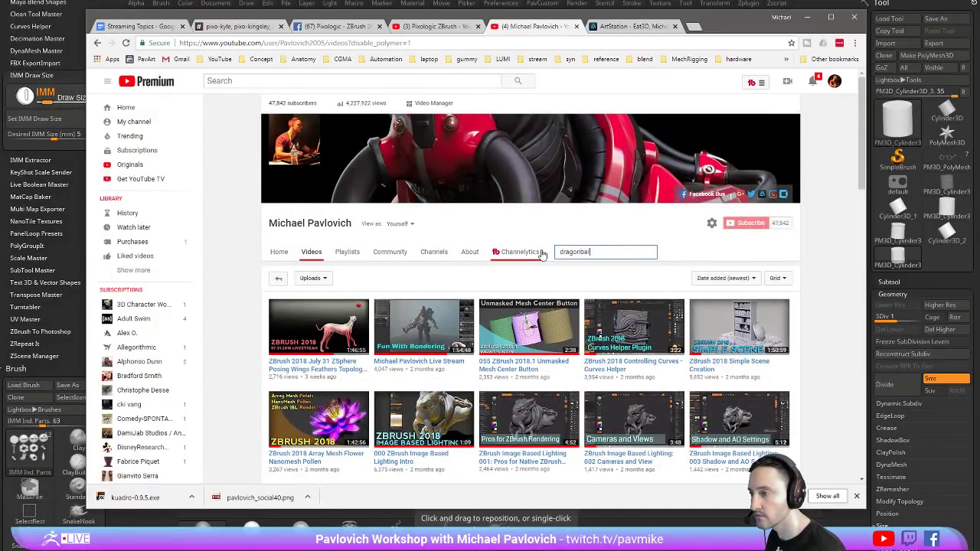
key("Return")
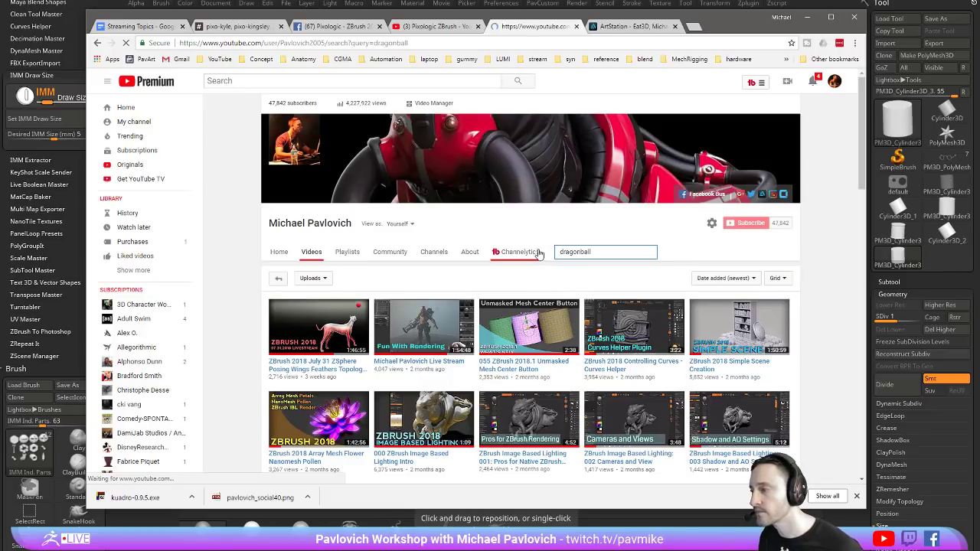
left_click(424, 128)
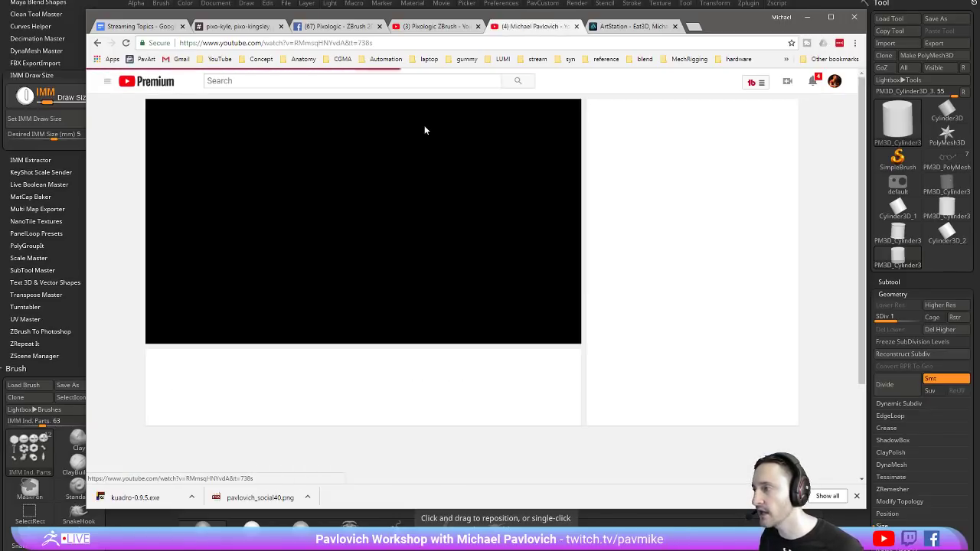
left_click(394, 42)
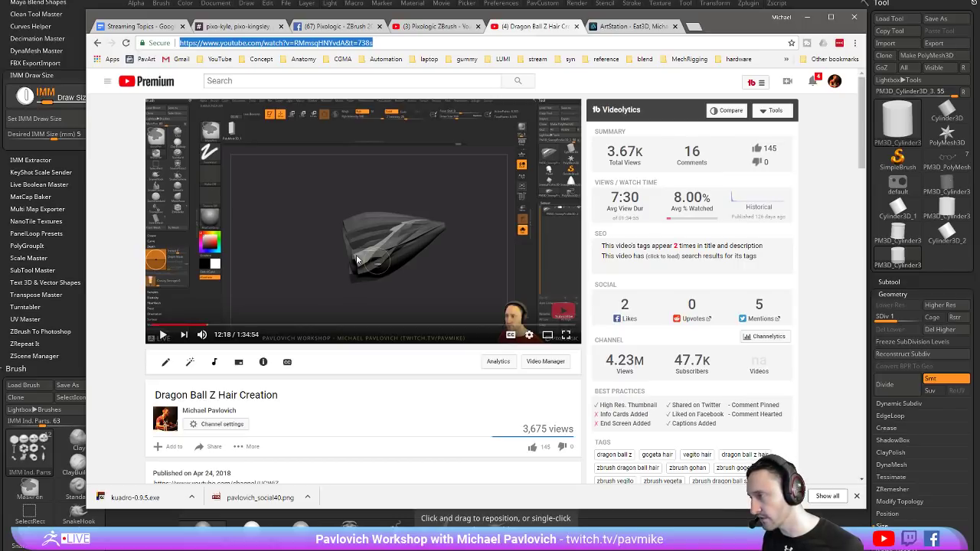
key("alt+Tab")
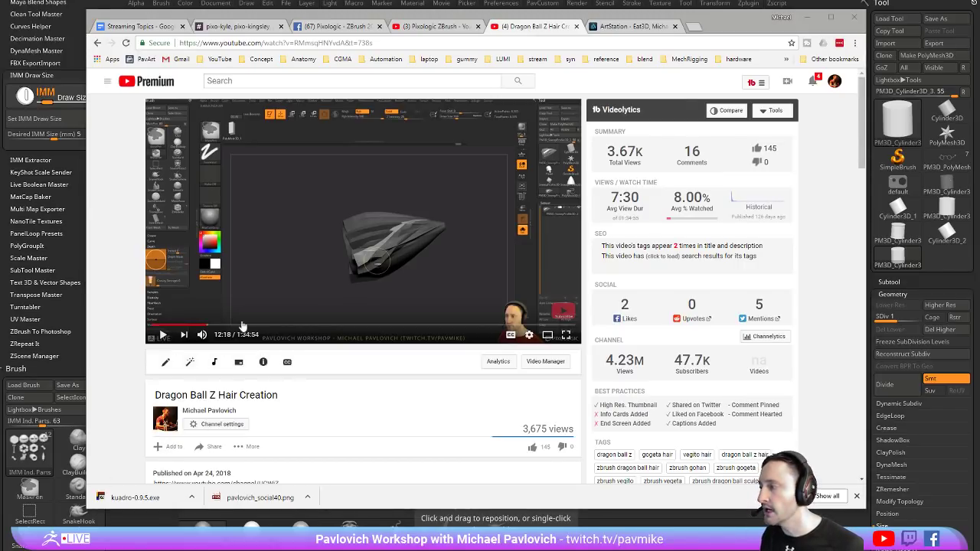
Step: Open Level9000.ZPR from LightBox's Project tab without saving the current scene
key("alt+Tab")
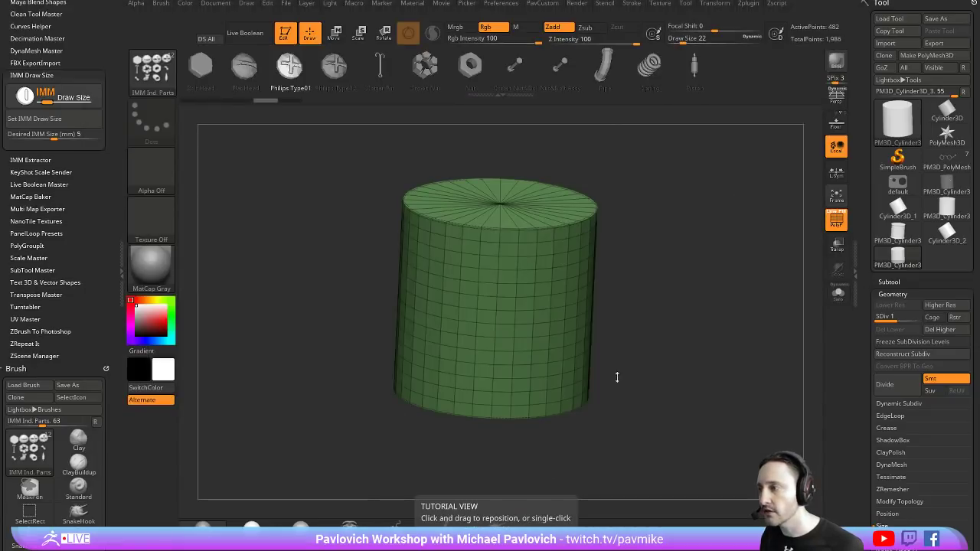
key("comma")
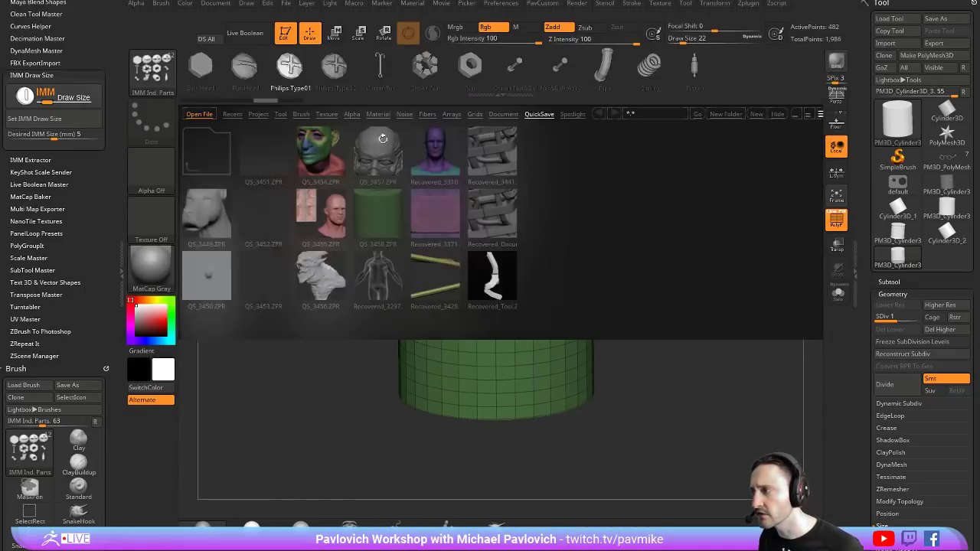
left_click(281, 114)
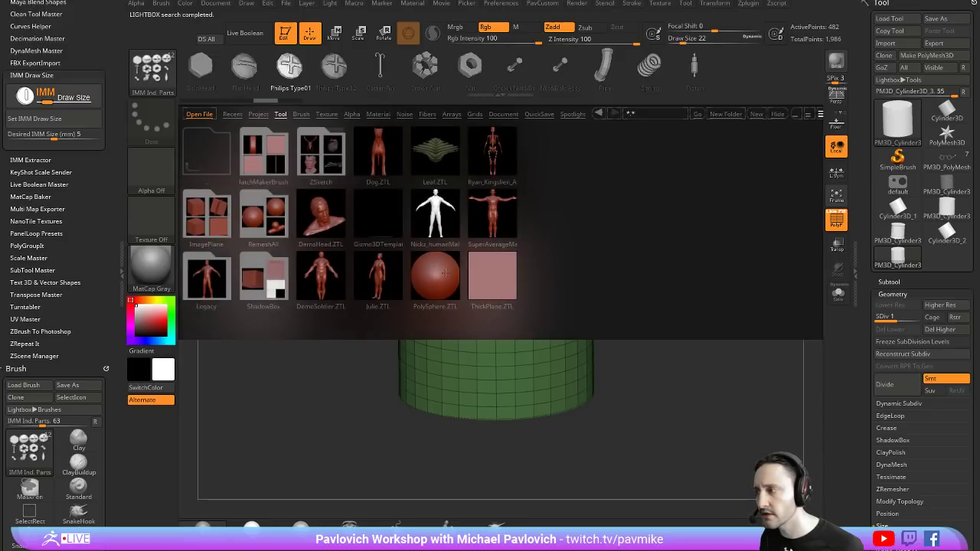
left_click(260, 115)
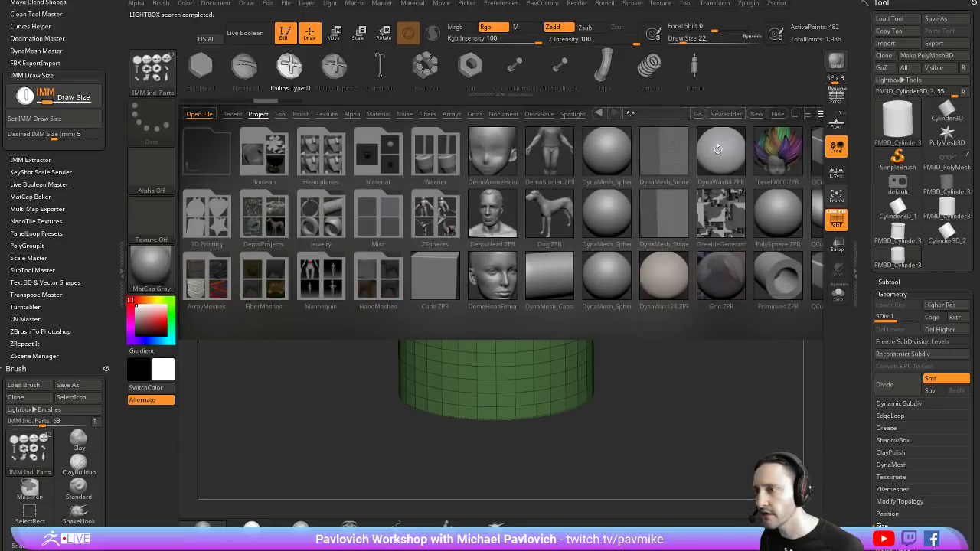
double_click(778, 153)
left_click(520, 247)
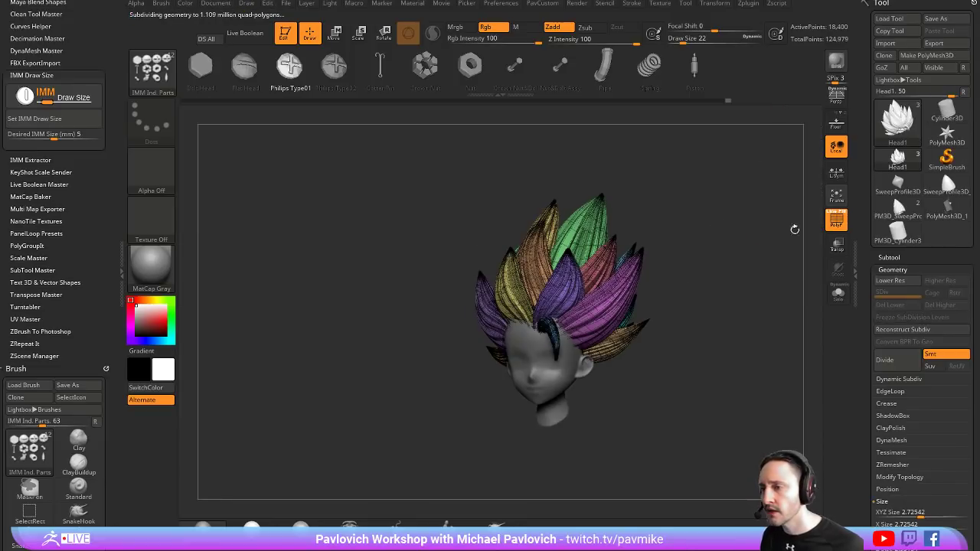
Step: Turn off PolyF, orbit the spiky-haired head, exit Edit, clear the canvas and open the Tool picker
left_click(836, 220)
mouse_move(761, 237)
left_mouse_down()
mouse_move(687, 248)
mouse_move(731, 253)
mouse_move(669, 281)
mouse_move(727, 285)
mouse_move(707, 274)
mouse_move(697, 306)
mouse_move(706, 303)
mouse_move(391, 175)
left_mouse_up()
key("s")
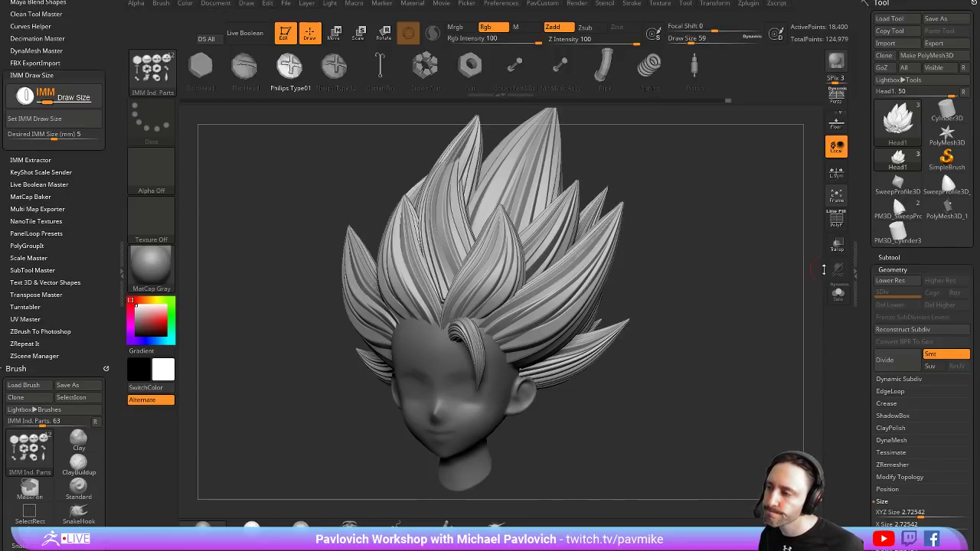
left_click_drag(387, 167, 708, 291)
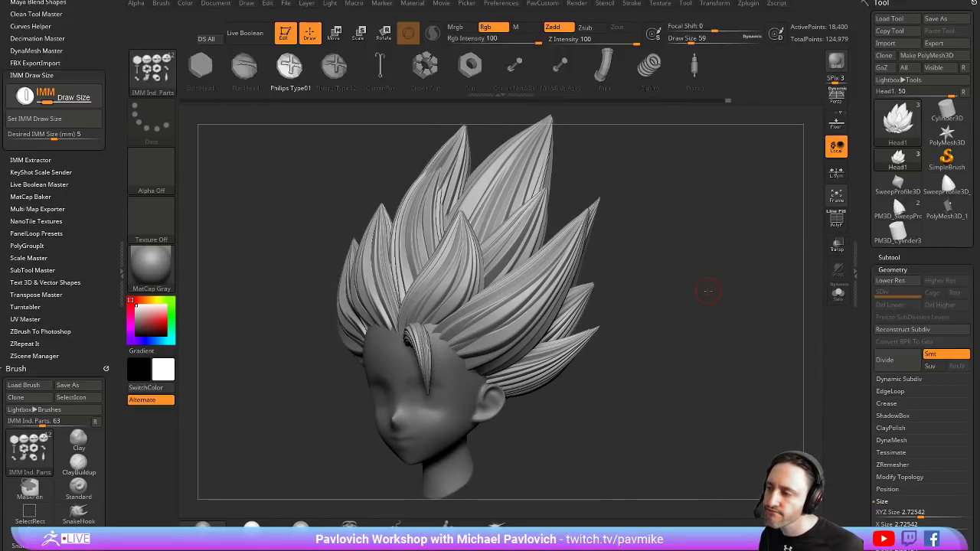
left_click(285, 34)
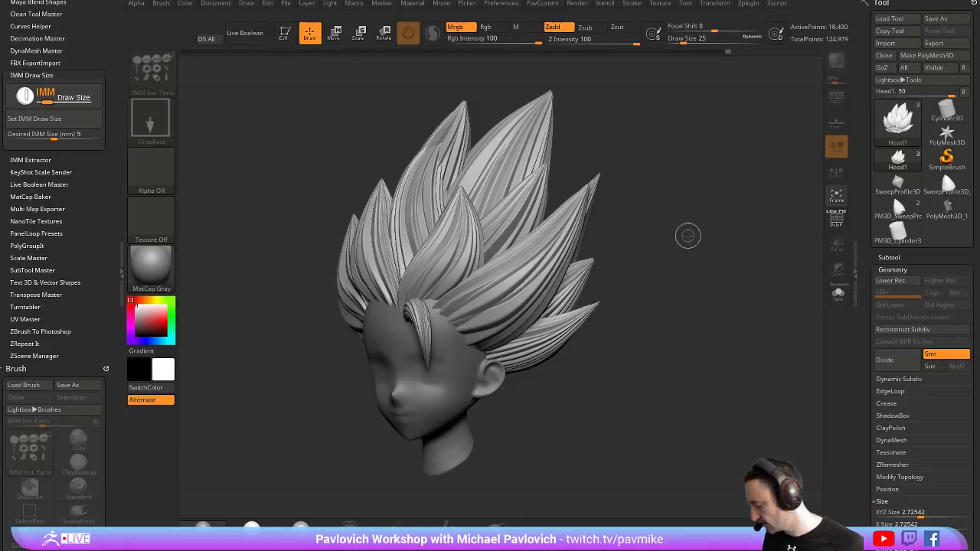
key("ctrl+n")
left_click(965, 138)
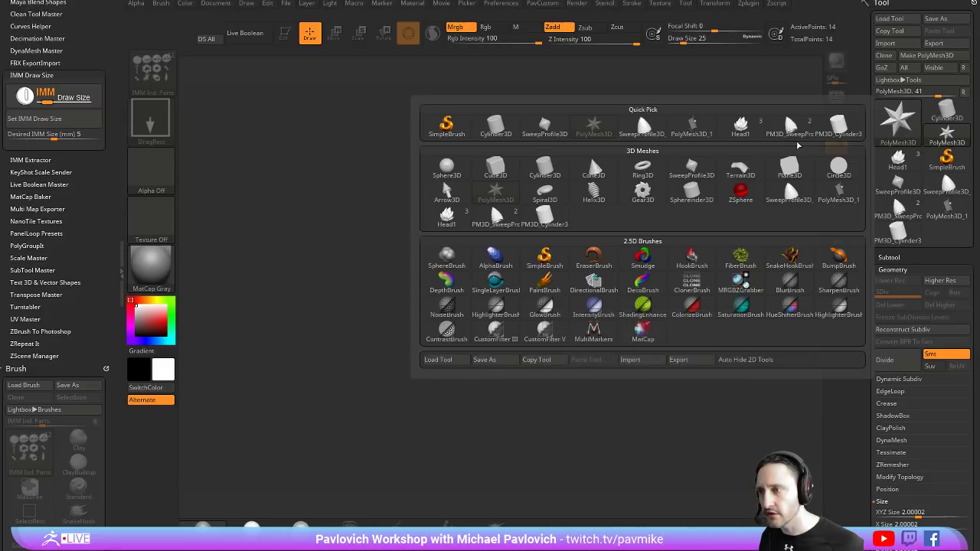
Step: Draw the PolyMesh3D star and initialize it as a QCube with polygroups shown
left_click_drag(381, 301, 527, 388)
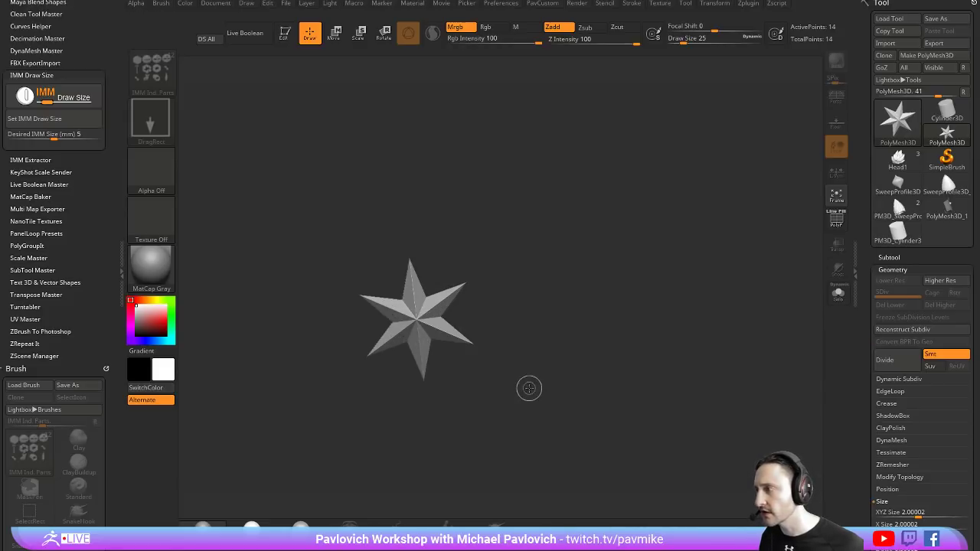
key("t")
key("f")
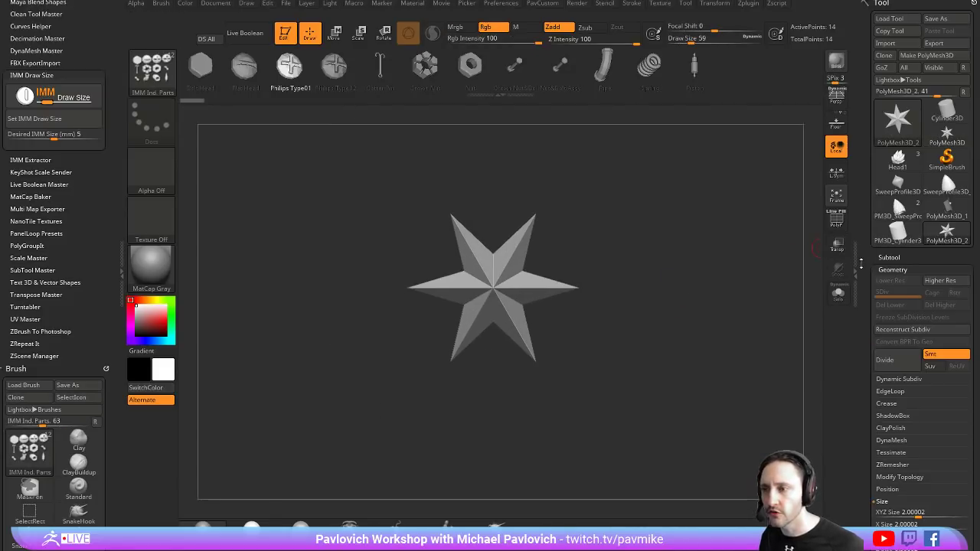
scroll(918, 252, "down", 10)
left_click(890, 351, "shift")
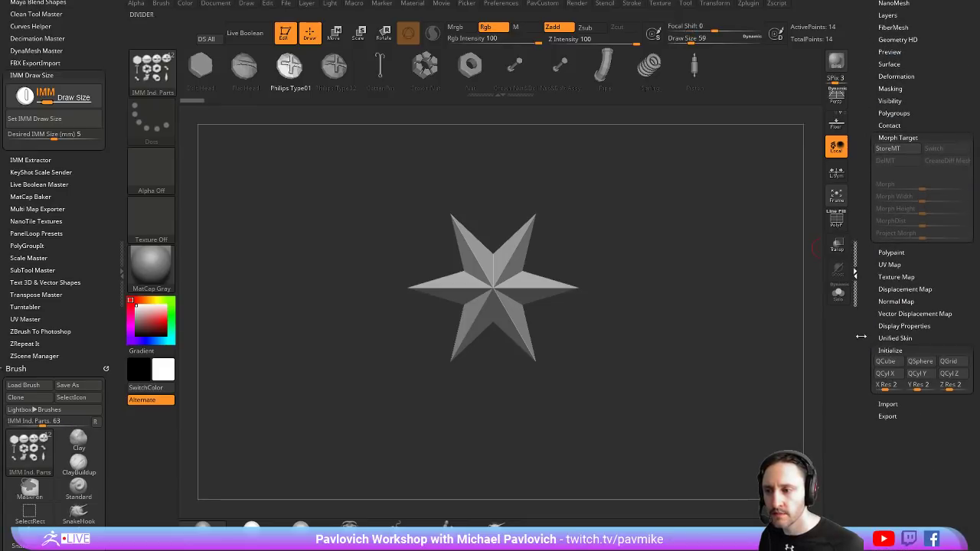
left_click(885, 360)
left_click(836, 219)
scroll(716, 343, "up", 2)
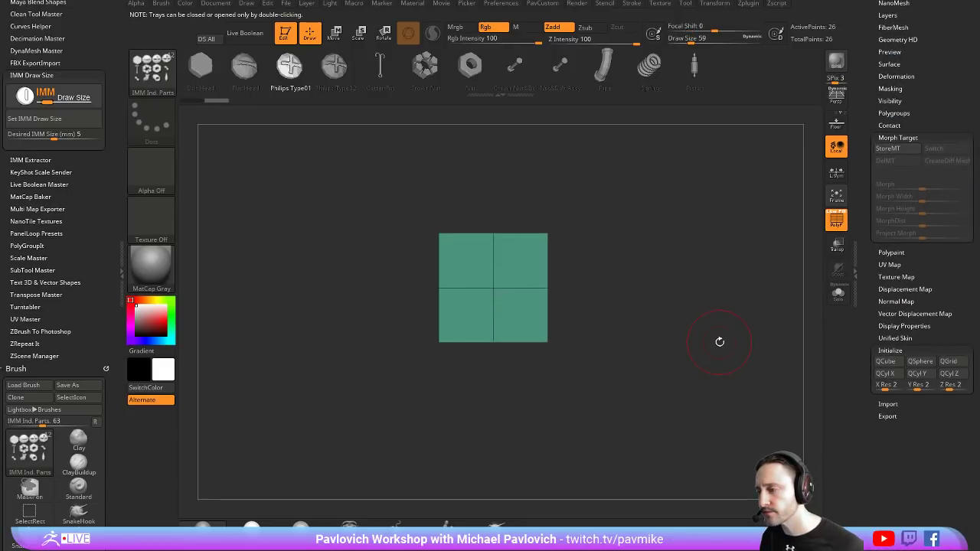
left_click_drag(626, 206, 600, 219)
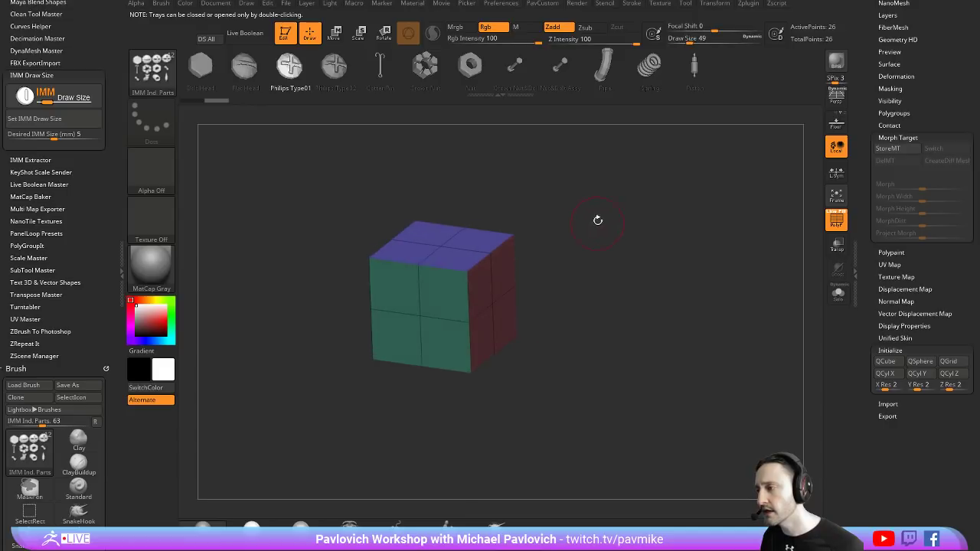
Step: Stretch the cube into a tall box with Transpose
key("w")
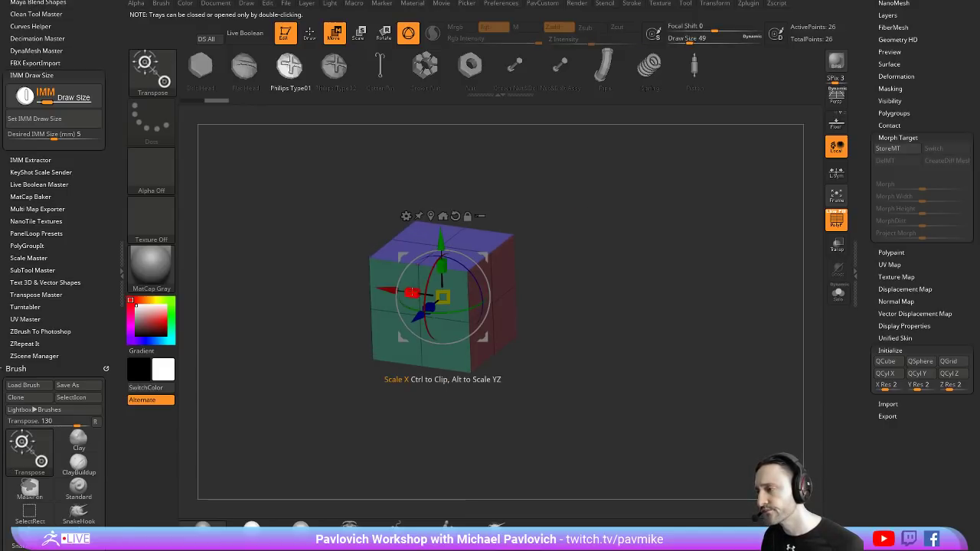
left_click_drag(441, 265, 441, 222)
key("q")
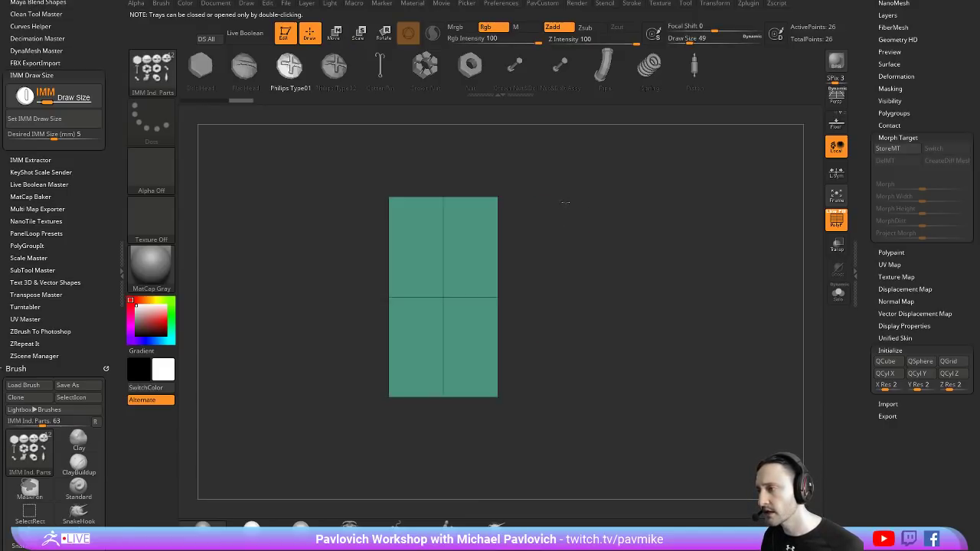
left_click_drag(579, 217, 544, 237)
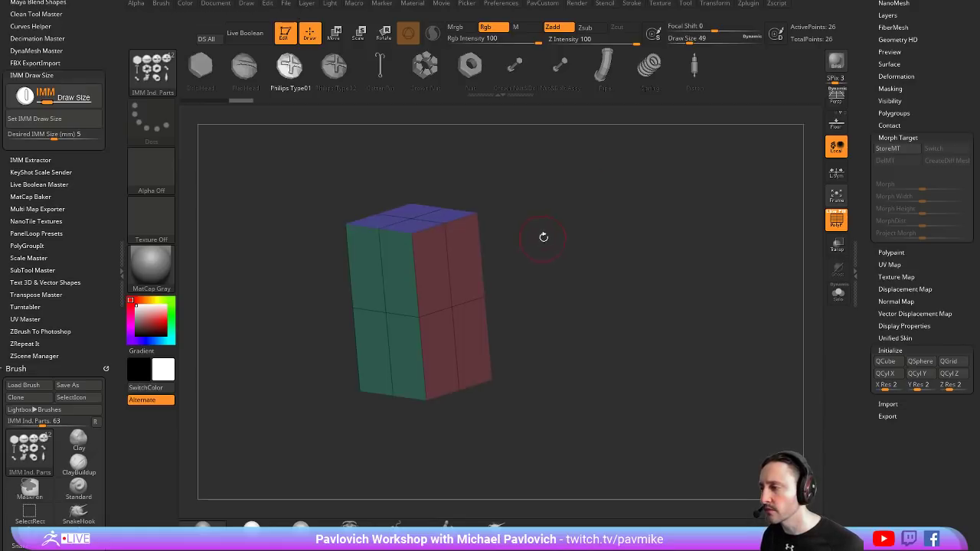
Step: Bevel the box's middle edge loop into a band with ZModeler
key("b")
key("z")
key("m")
key("space")
left_click(357, 266)
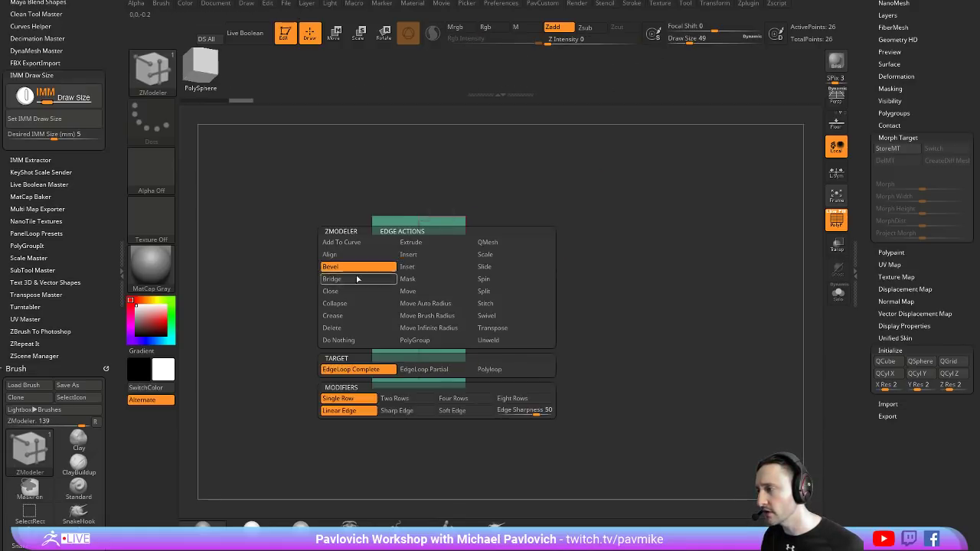
left_click_drag(467, 314, 473, 297)
Step: Give the top and lower bands their own polygroups
left_click_drag(306, 170, 548, 278, "ctrl+shift")
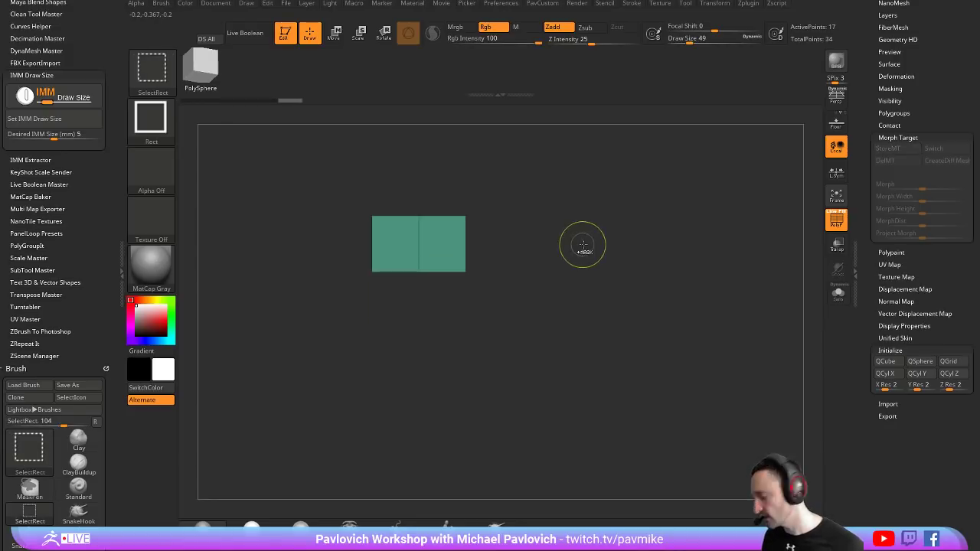
key("ctrl+w")
left_click(573, 247, "ctrl+shift")
left_click_drag(528, 457, 280, 311, "ctrl+shift")
key("ctrl+w")
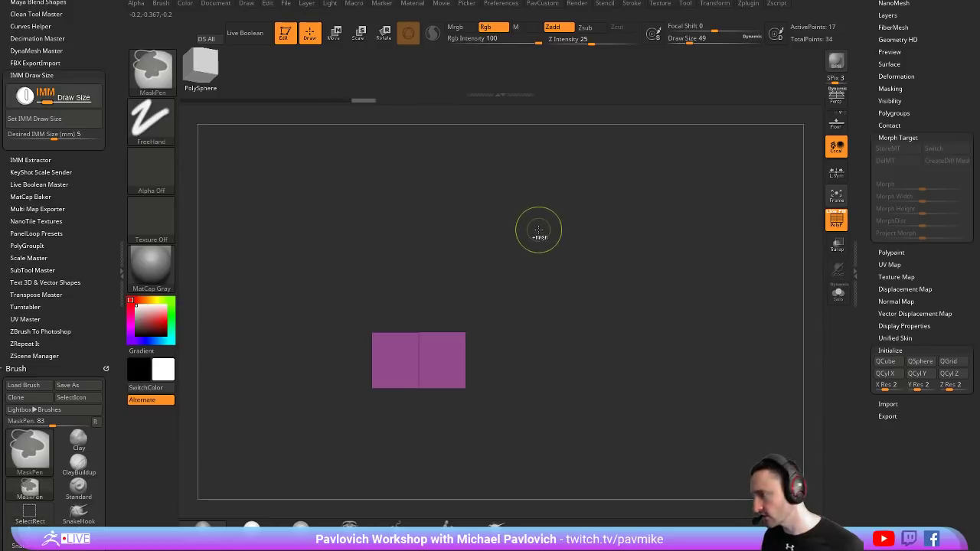
left_click(538, 229, "ctrl+shift")
Step: Create a new InsertMesh brush from the purple-green-purple banded box
key("w")
left_click_drag(560, 202, 455, 337)
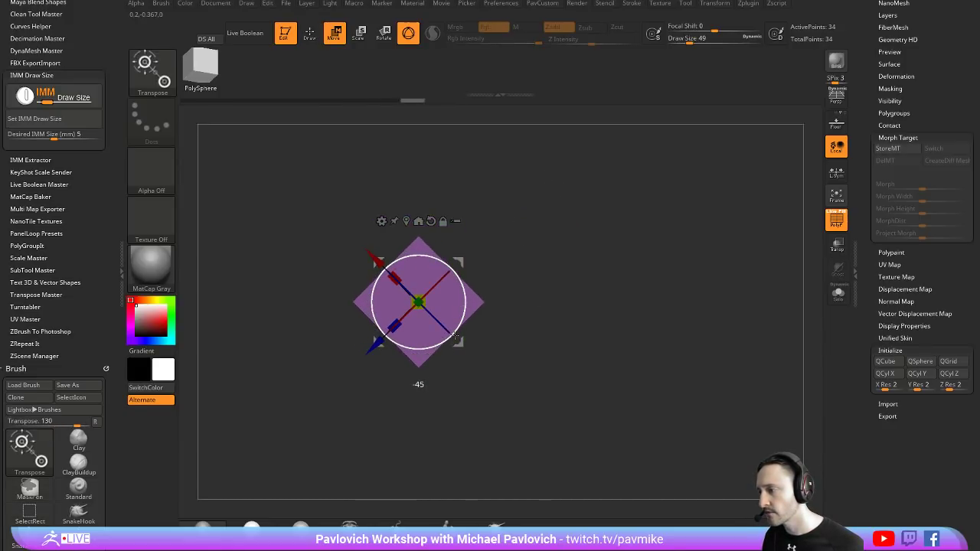
key("ctrl+z")
key("q")
key("b")
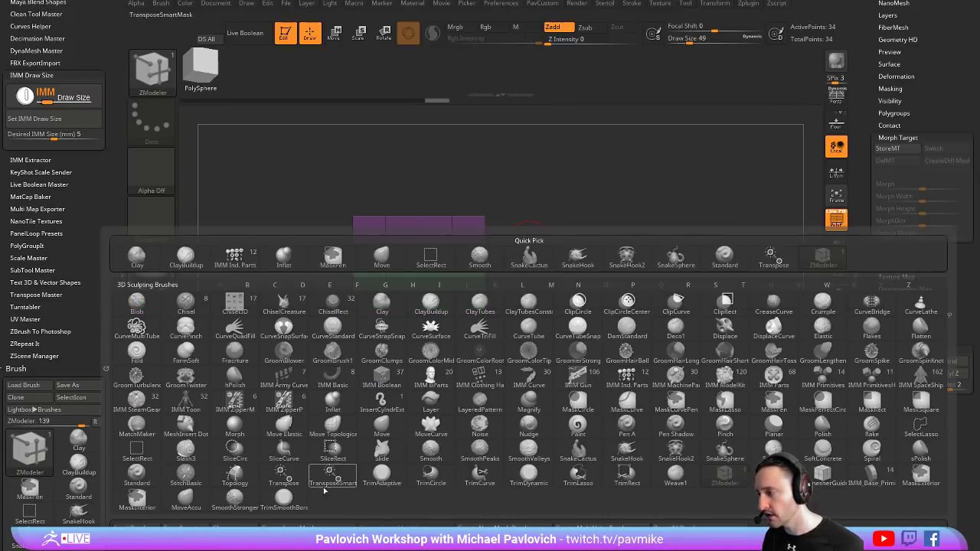
key("ctrl+shift+m")
left_click(434, 177)
left_click(631, 4)
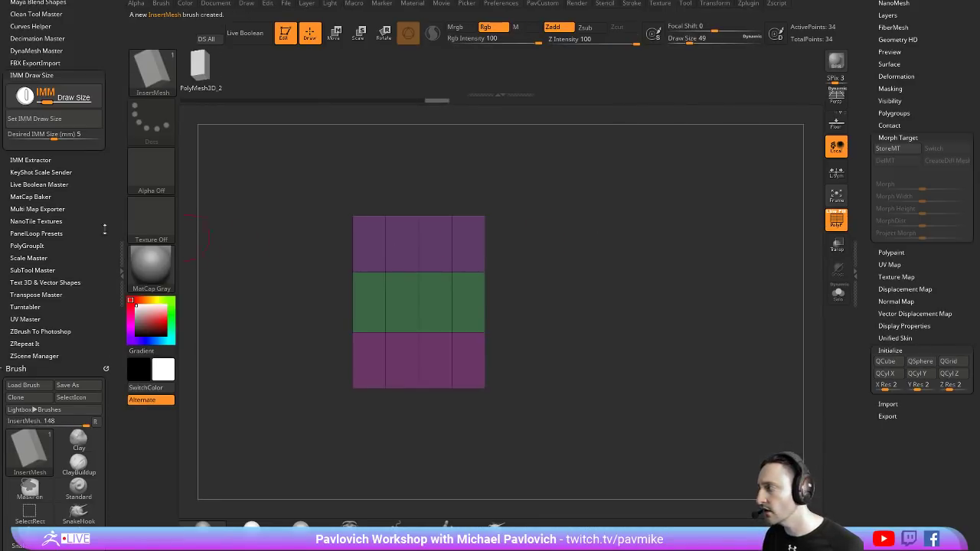
mouse_move(79, 229)
left_mouse_down()
mouse_move(90, 180)
mouse_move(84, 31)
left_mouse_up()
Step: Enable Constant Tilt, Weld Points and Stretch in Brush Modifiers and set Curve Res to 3
left_click(23, 249)
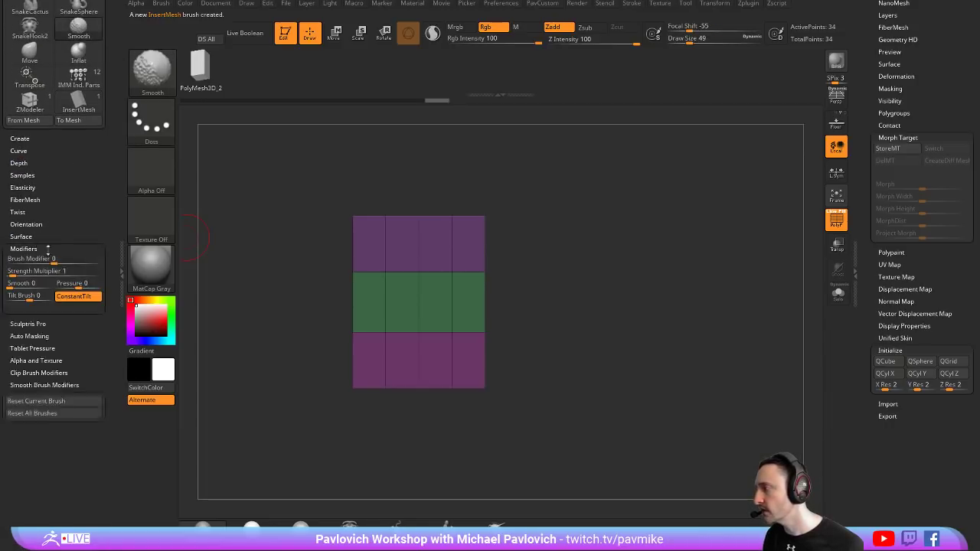
left_click(77, 296)
left_click(73, 370)
left_click(18, 382)
left_click(30, 394)
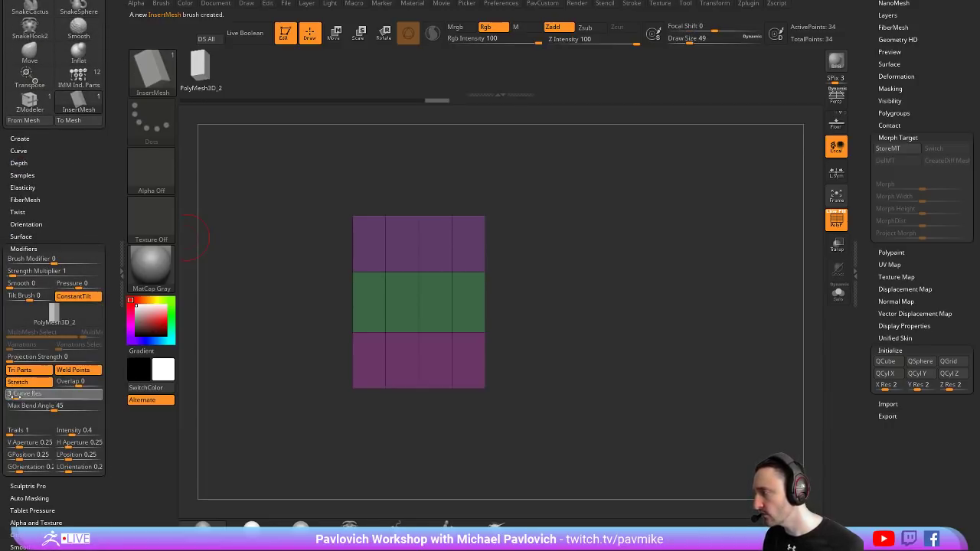
type("3")
Step: Draw a bent InsertMesh strip arcing up and right from the box, then orbit to inspect it
left_click_drag(463, 318, 692, 167)
key("s")
left_click_drag(699, 295, 657, 304)
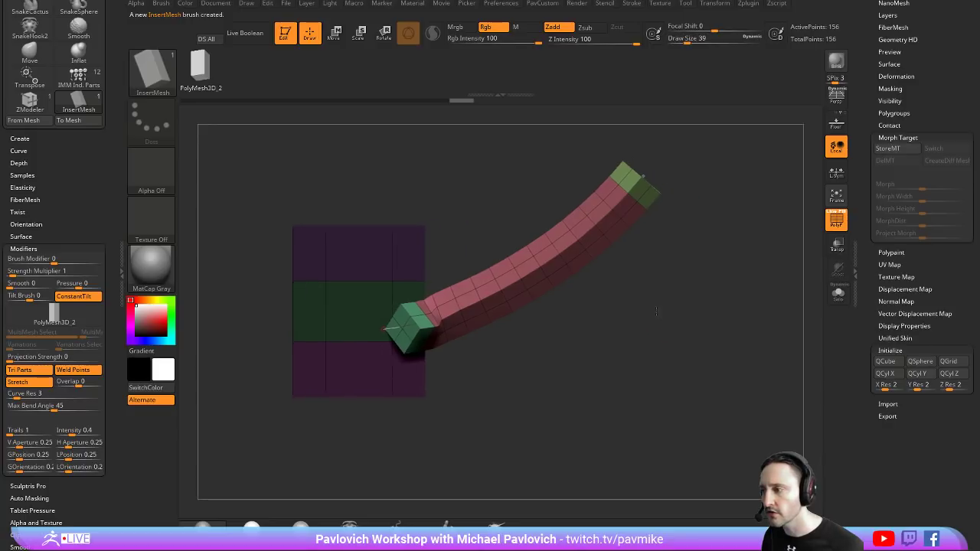
left_click_drag(574, 325, 584, 326)
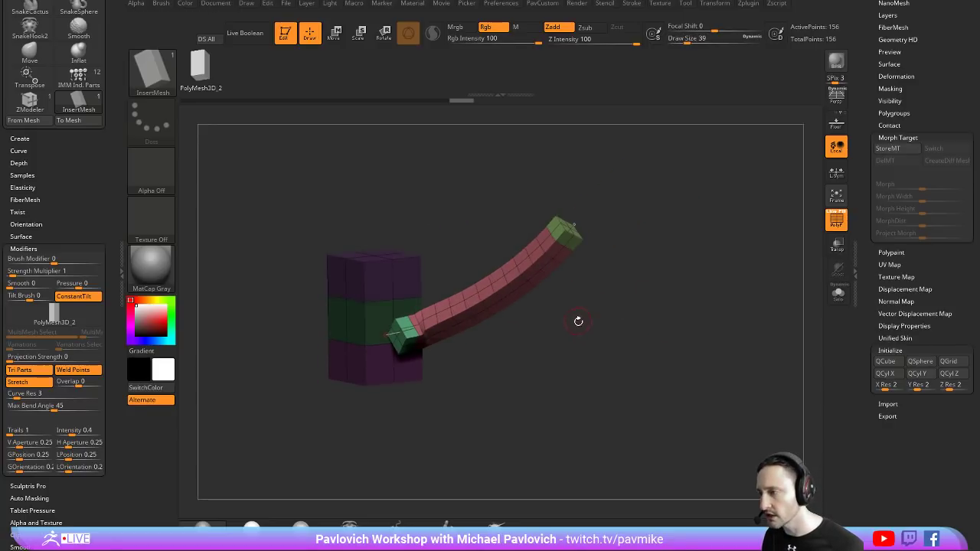
left_click_drag(578, 320, 593, 269)
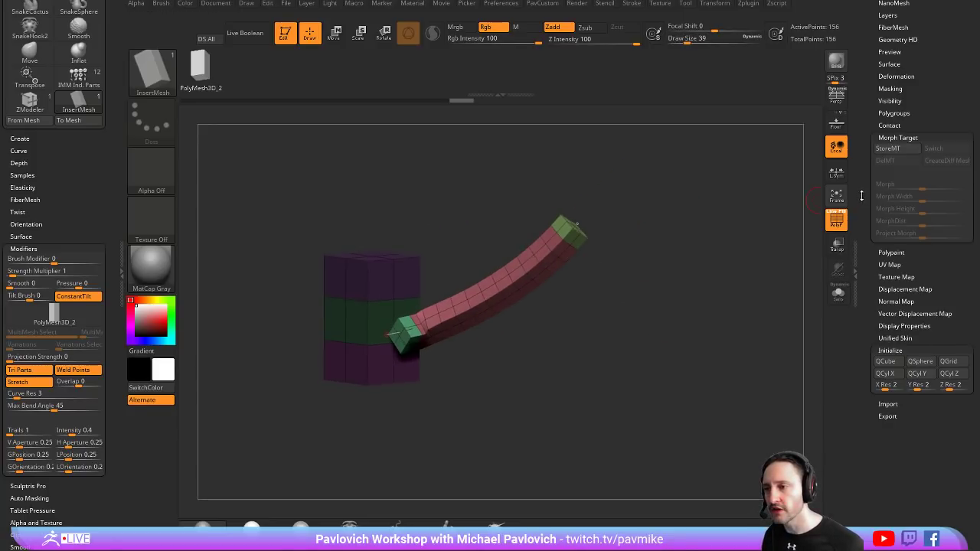
scroll(861, 196, "up", 10)
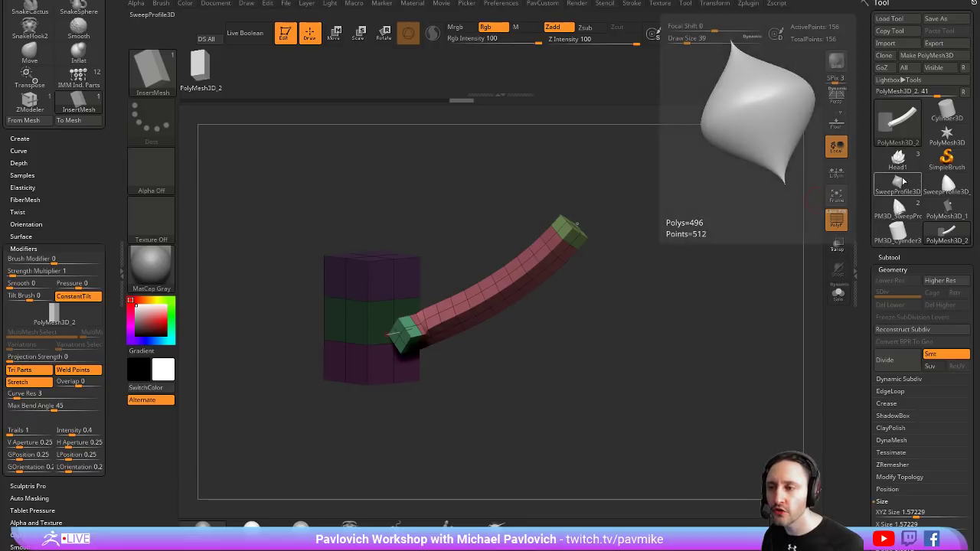
Step: Load the Head1 hair model, solo the head and rotate it to a three-quarter view
left_click(901, 163)
left_click_drag(642, 193, 509, 165)
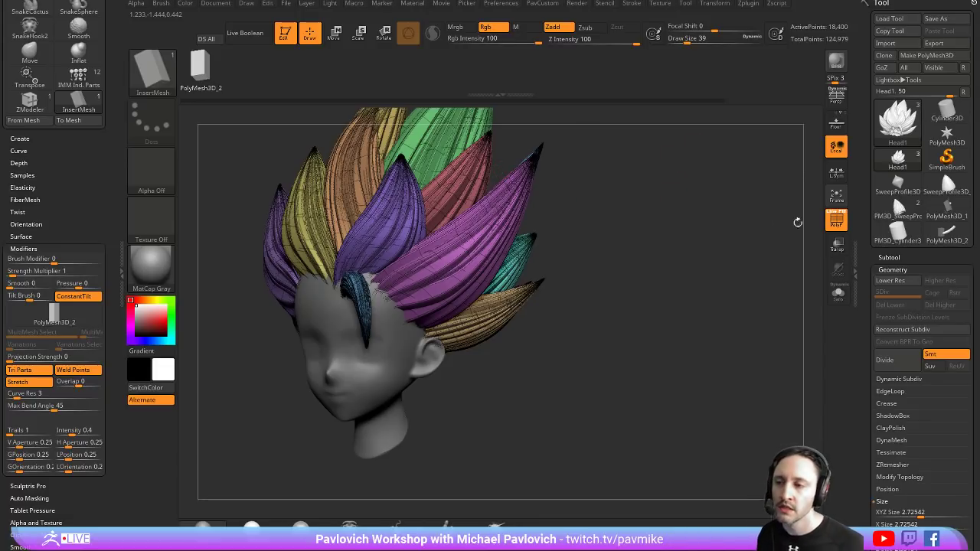
left_click(328, 380, "alt")
left_click(838, 293)
left_click_drag(632, 290, 621, 287)
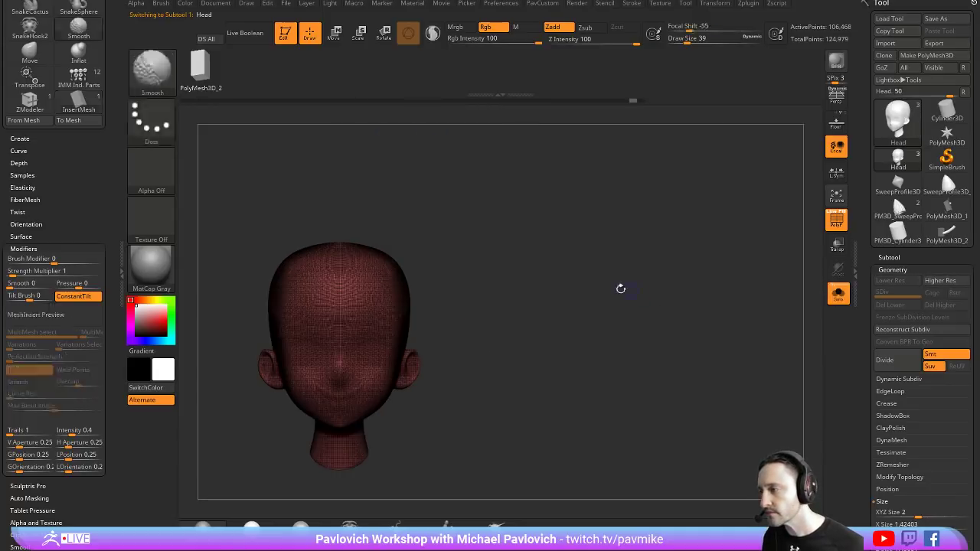
left_click_drag(459, 243, 565, 222)
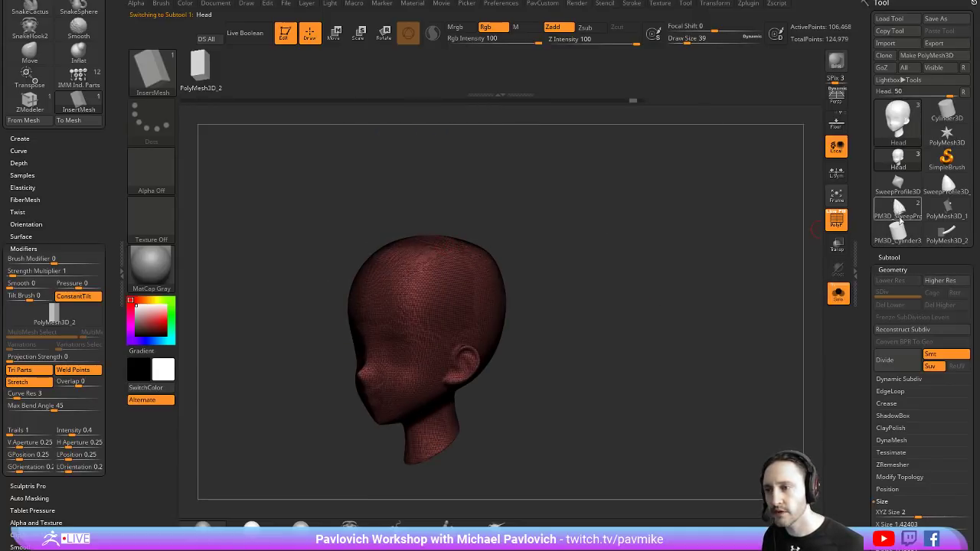
Step: Switch through the sweep-profile hair model to the PolyMesh3D_1 tool
left_click(898, 209)
left_click_drag(792, 285, 758, 280)
left_click(945, 214)
Step: Frame the PolyMesh3D_1 strips and dock the Stroke palette in the side tray
key("f")
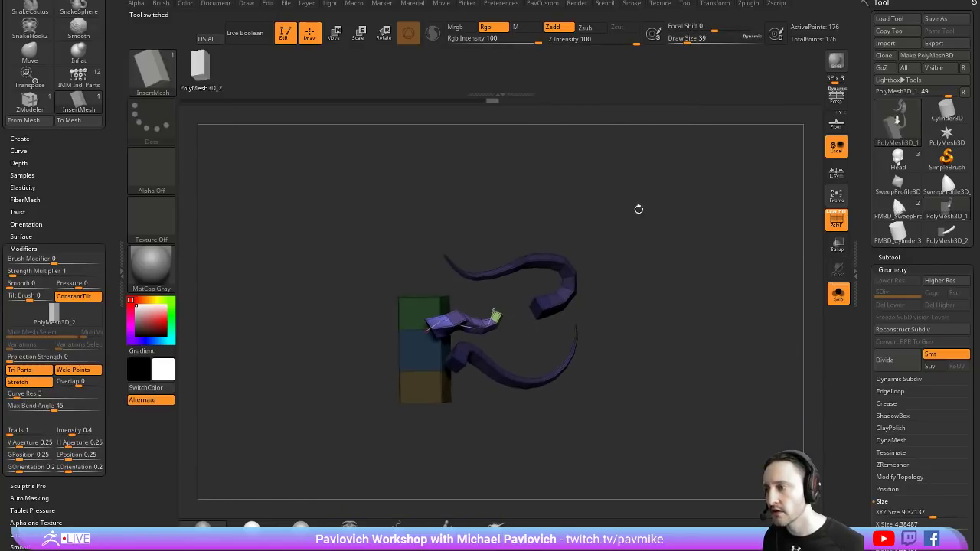
left_click_drag(551, 270, 645, 268, "alt")
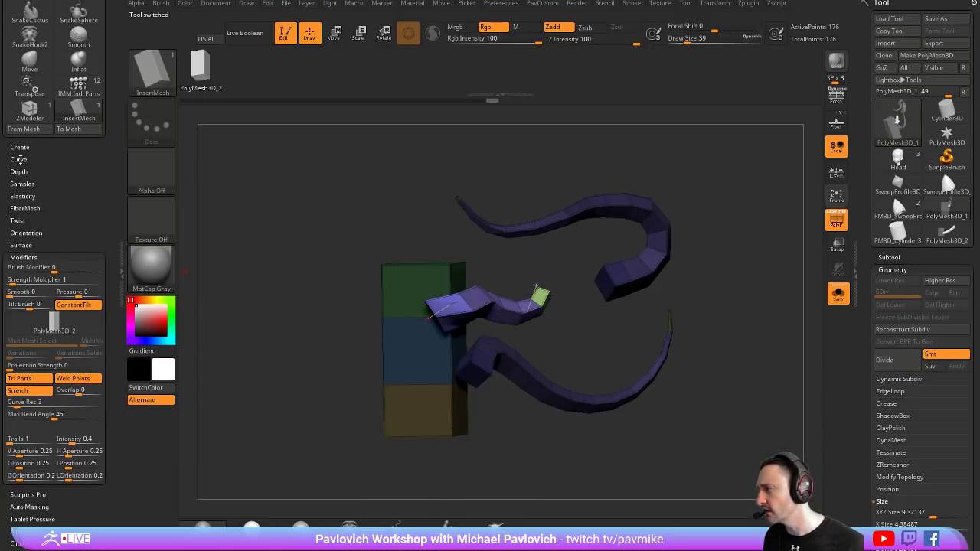
scroll(18, 158, "up", 10)
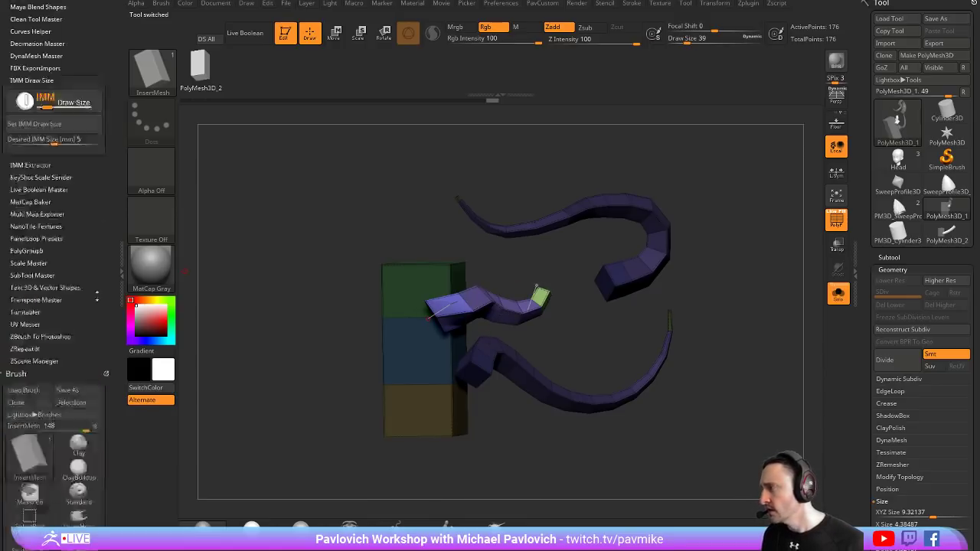
scroll(54, 275, "down", 10)
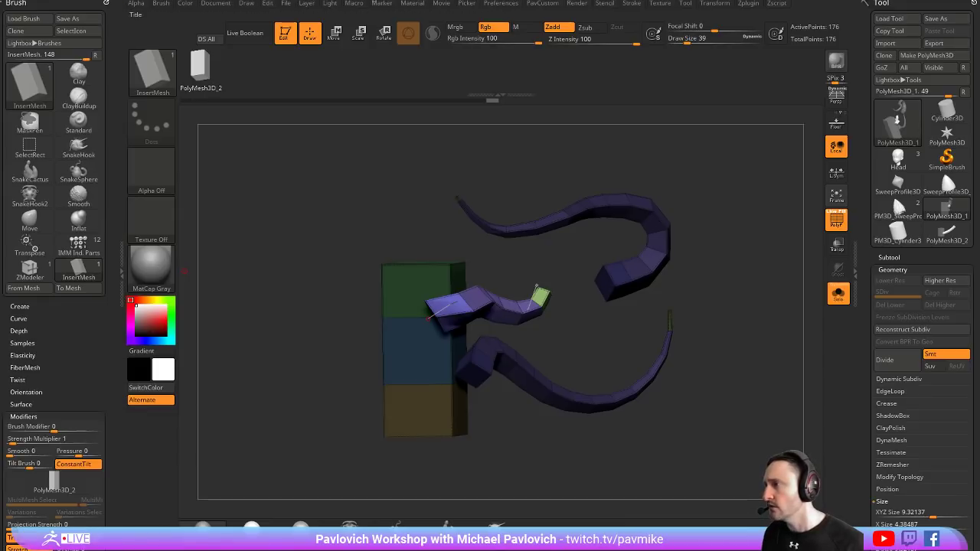
left_click(628, 4)
left_click_drag(292, 91, 44, 82)
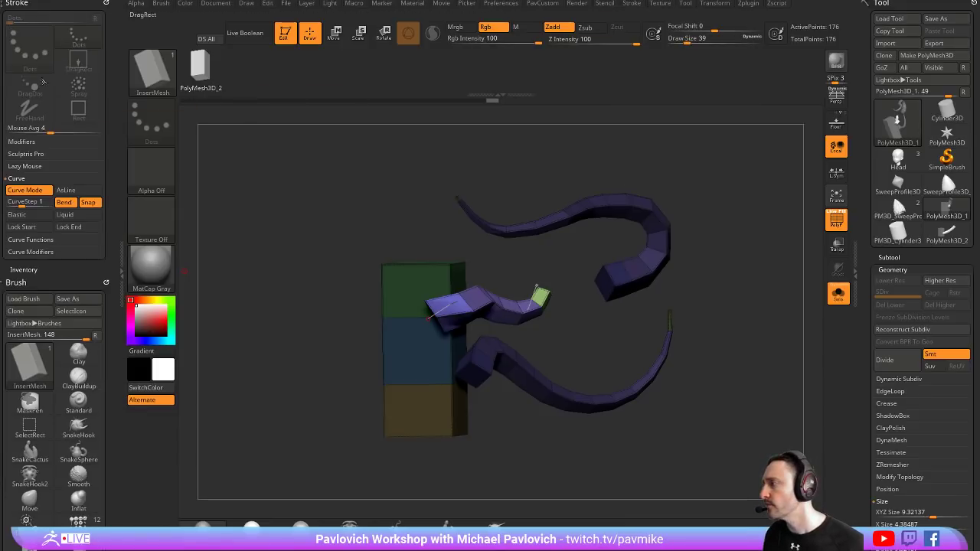
key("shift")
Step: Enable the Intensity and Size curve modifiers, reshape Curve Falloff, and reselect the Head tool
left_click(34, 241, "shift")
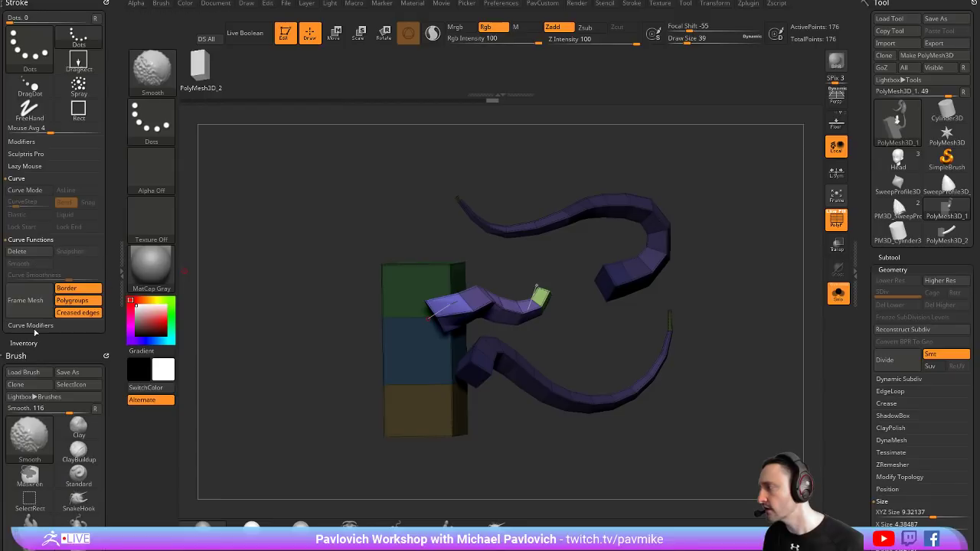
left_click(40, 325, "shift")
left_click(35, 350)
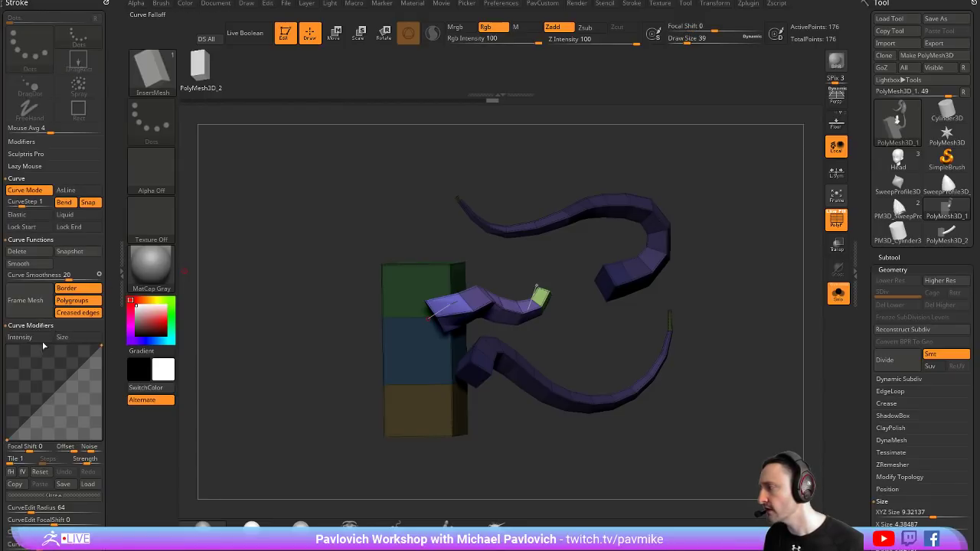
left_click(31, 337)
left_click(91, 337)
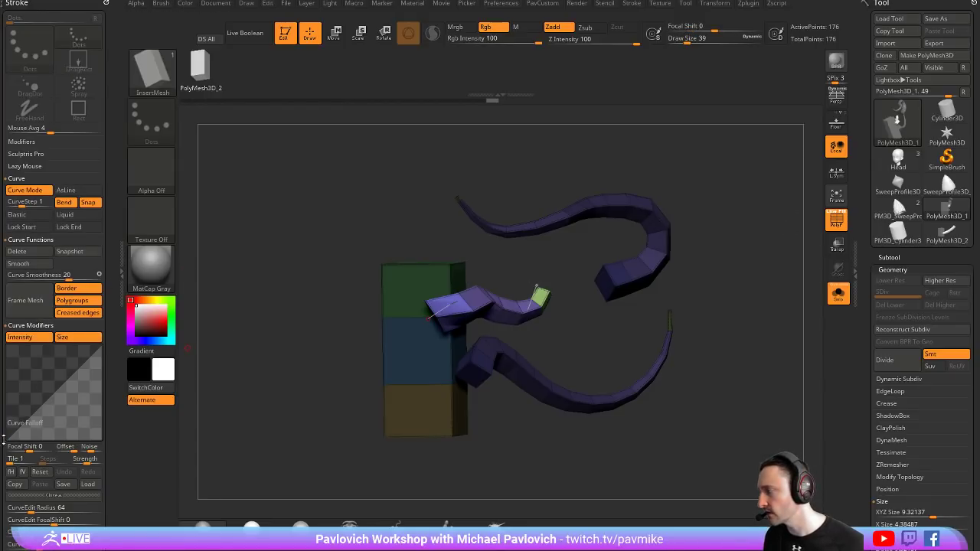
left_click_drag(3, 438, 115, 344)
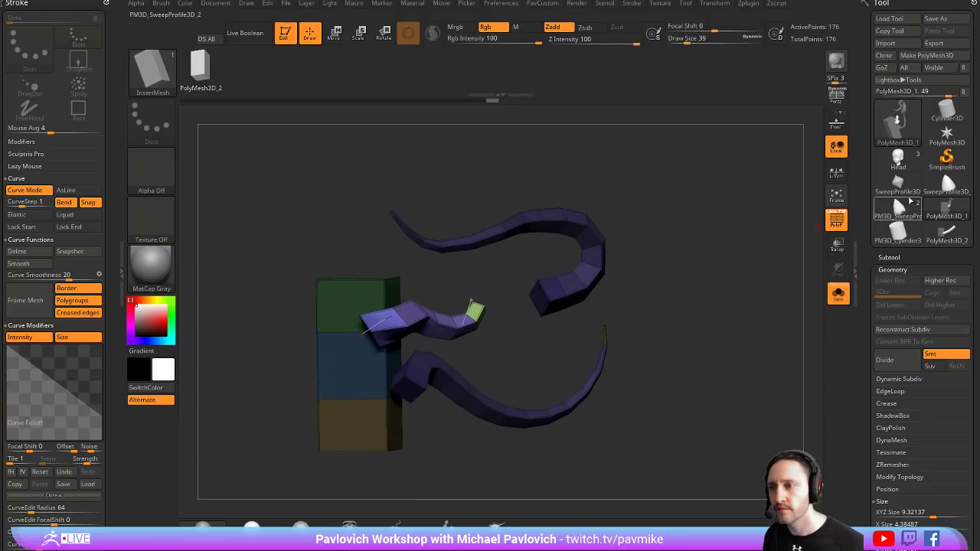
left_click(899, 164)
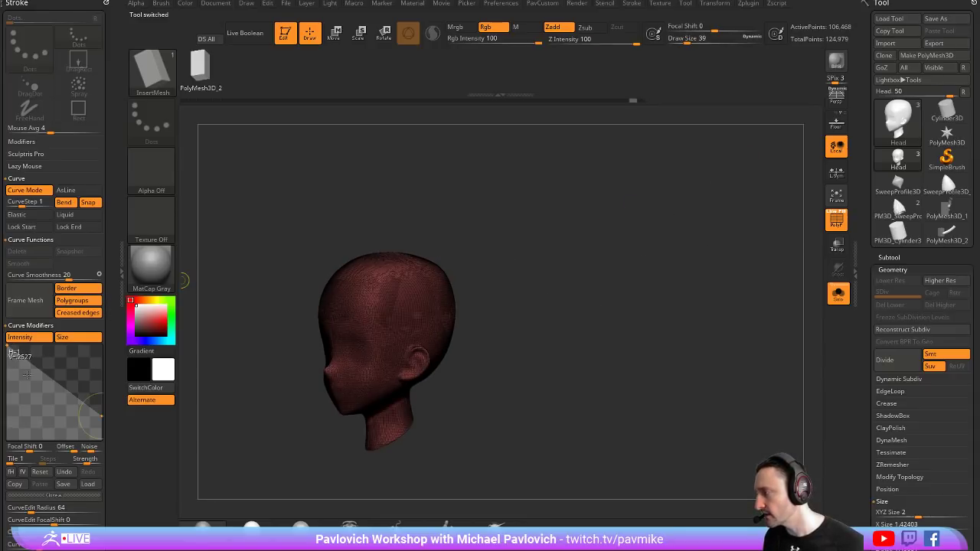
Step: Reset Curve Falloff to a straight ramp and turn off the Intensity and Size modifiers
left_click(40, 472)
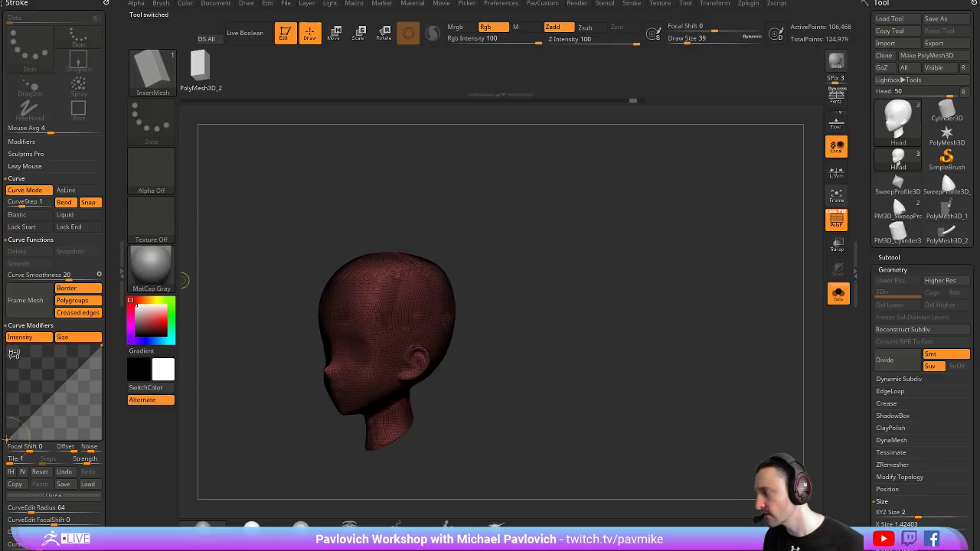
left_click(23, 337)
left_click(65, 337)
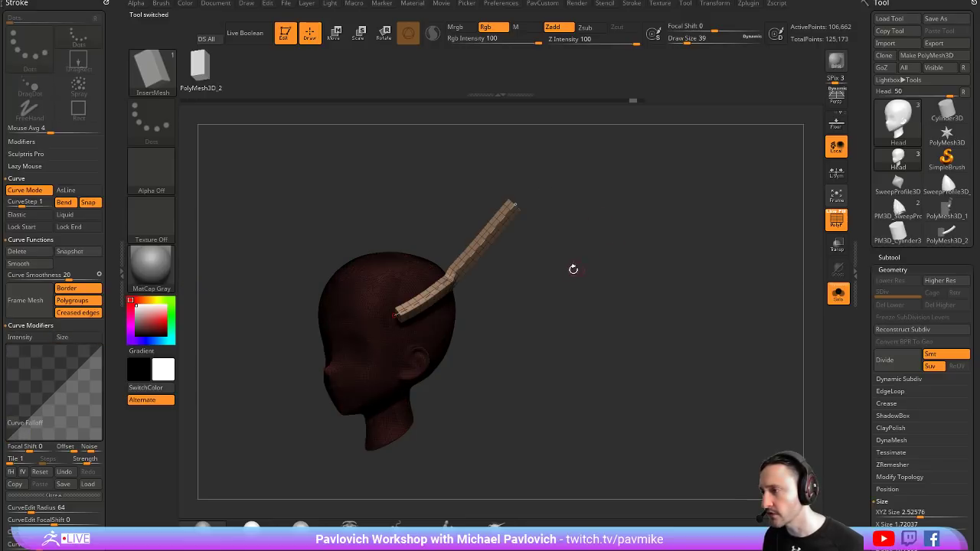
Step: Undo the test strip on the head and reselect the Head tool
left_click_drag(571, 271, 549, 275)
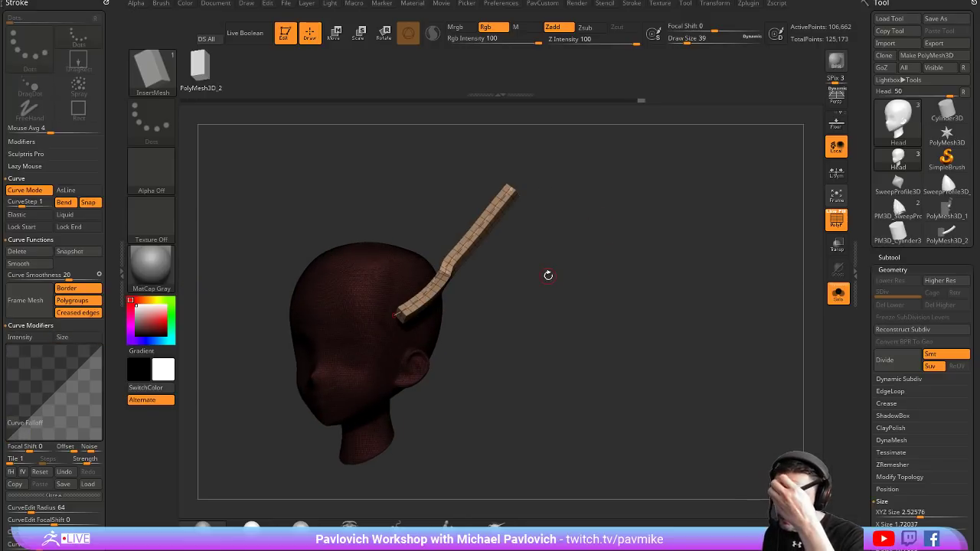
key("ctrl+z")
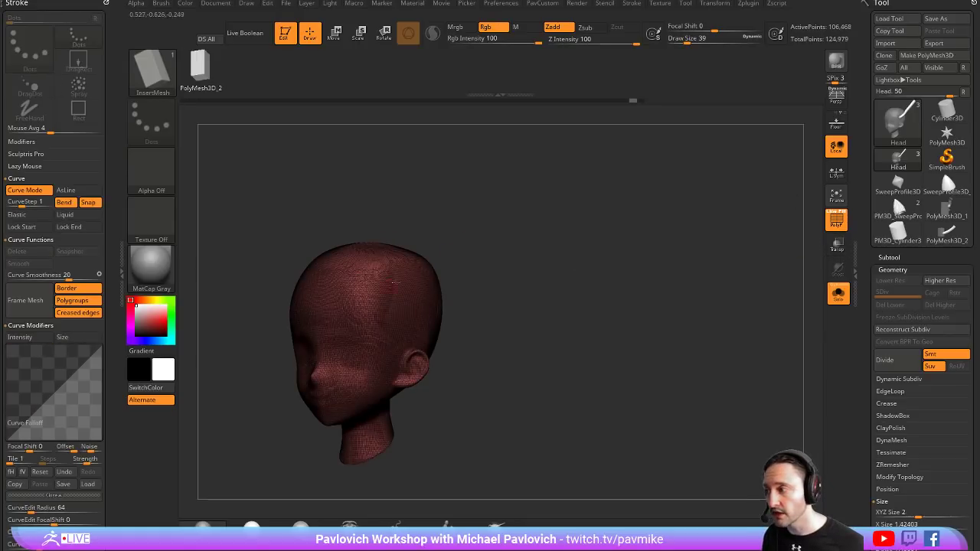
left_click(897, 208)
left_click(898, 164)
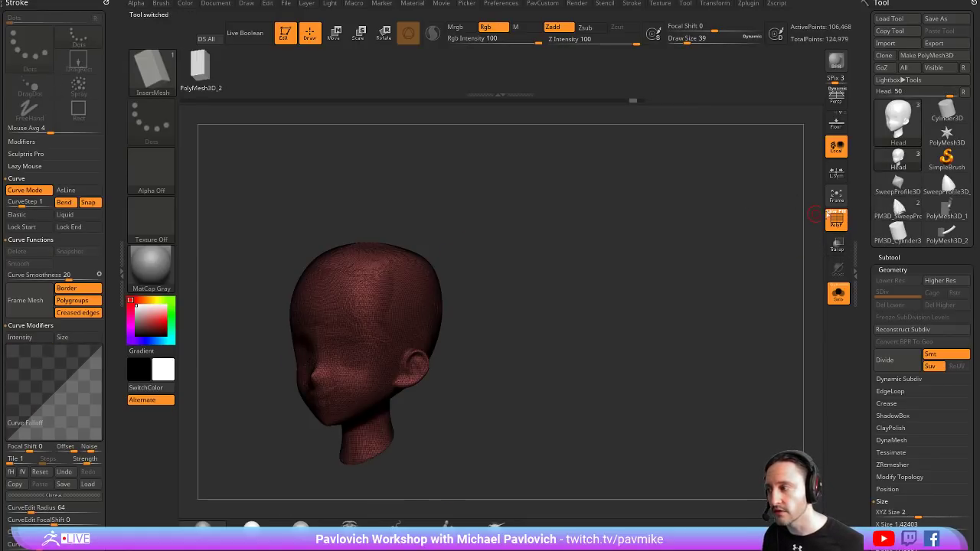
Step: Draw trial strips along a hair spike with surface snapping off, then undo them
left_click_drag(622, 267, 392, 291)
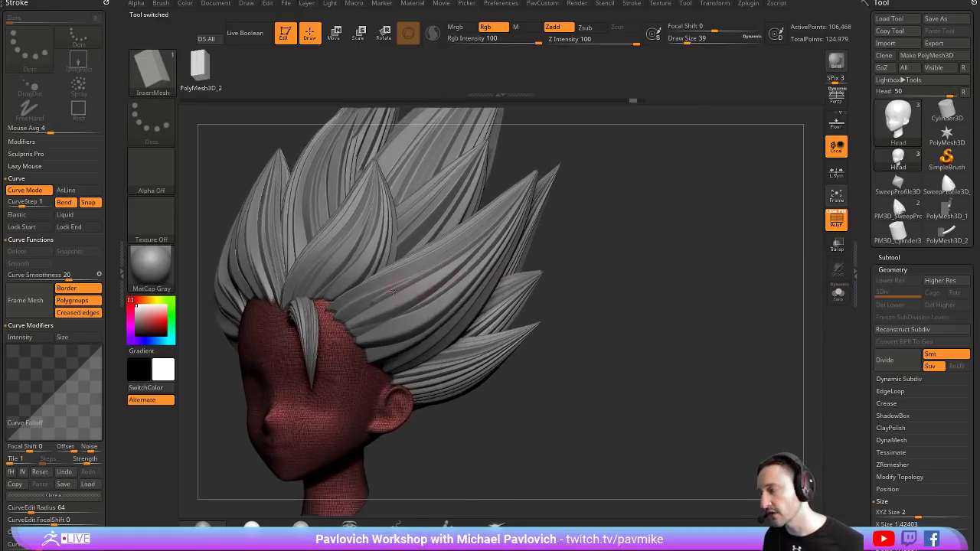
left_click_drag(439, 266, 535, 171)
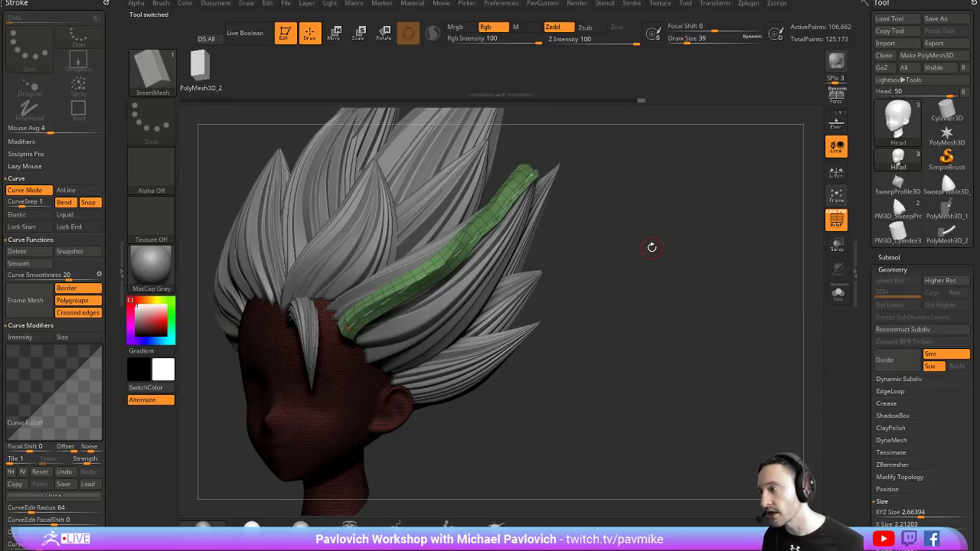
left_click_drag(651, 247, 620, 248)
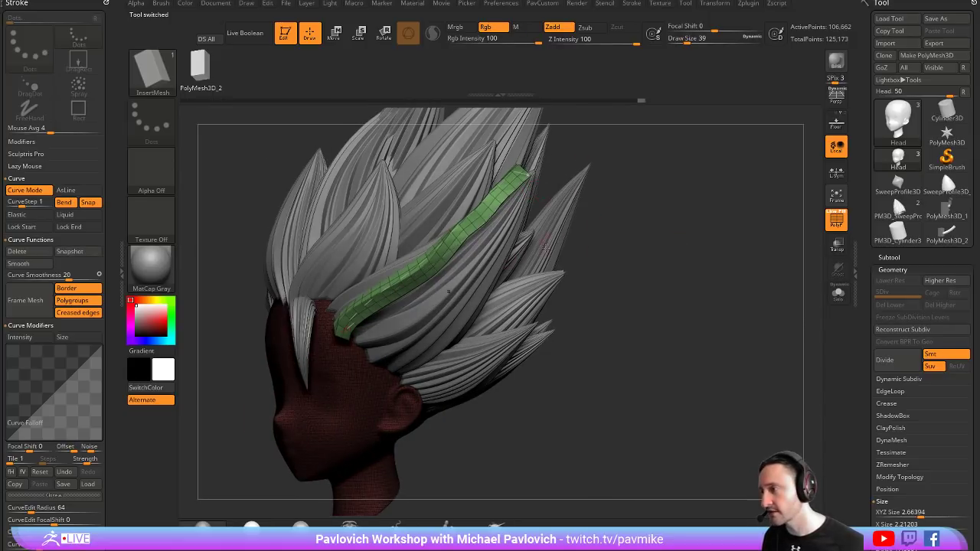
left_click_drag(624, 244, 619, 220)
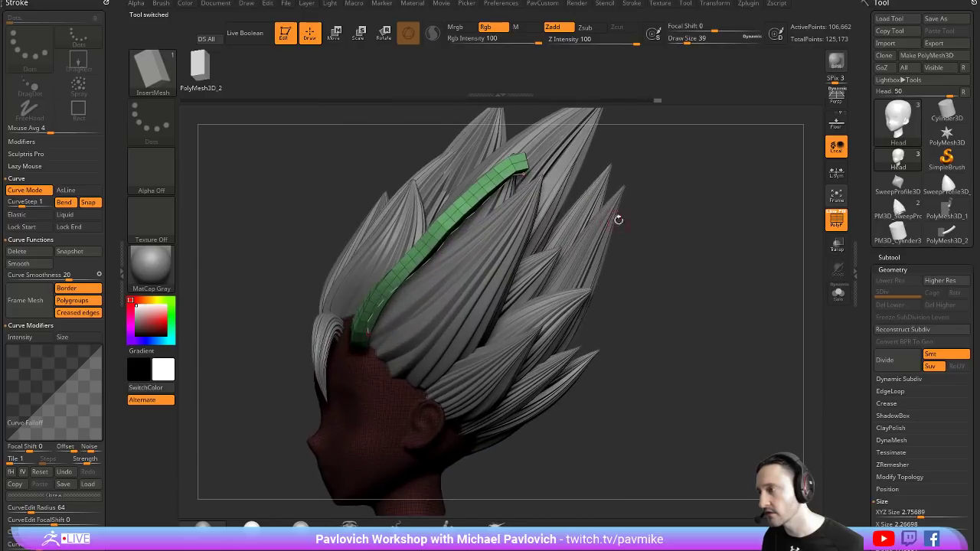
left_click(88, 202)
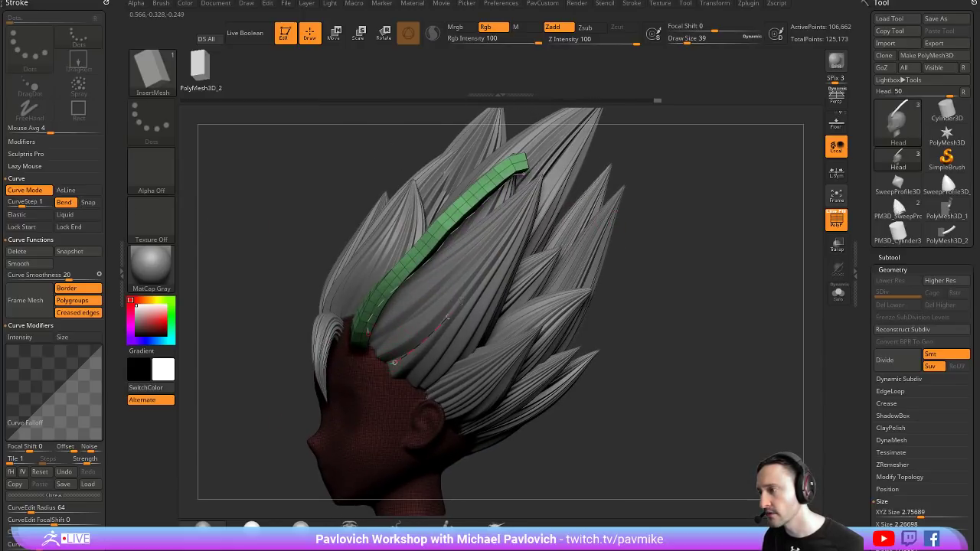
left_click_drag(448, 316, 474, 260)
left_click_drag(689, 250, 684, 219)
key("ctrl+z")
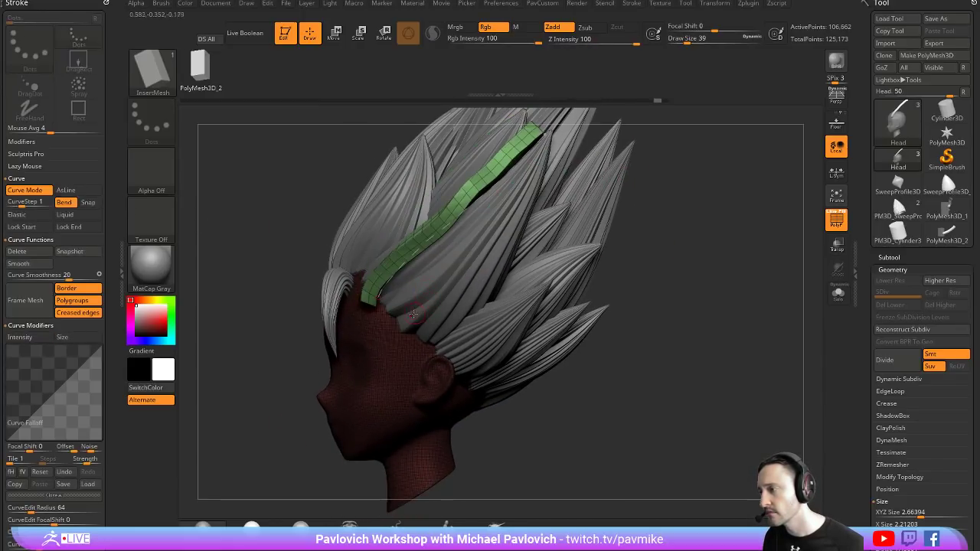
key("ctrl+z")
Step: Draw a new banded strip along the hair spike and rebuild it along its curve
left_click_drag(485, 234, 492, 199)
left_click_drag(742, 175, 674, 176)
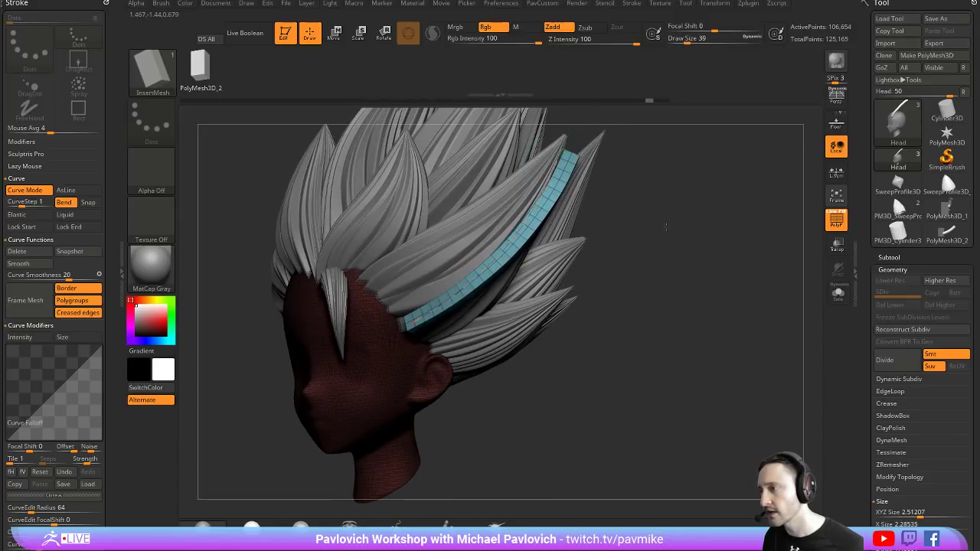
left_click_drag(687, 230, 574, 243)
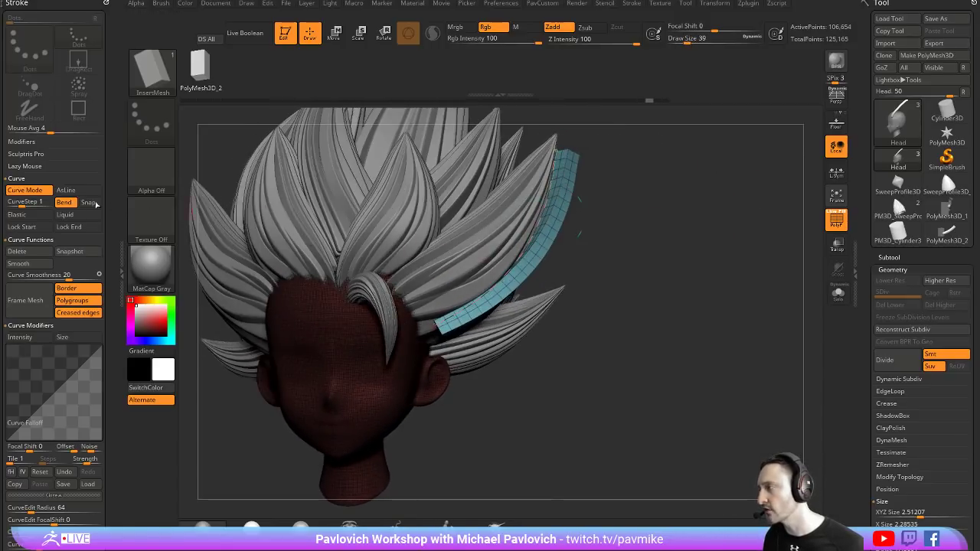
scroll(100, 157, "up", 10)
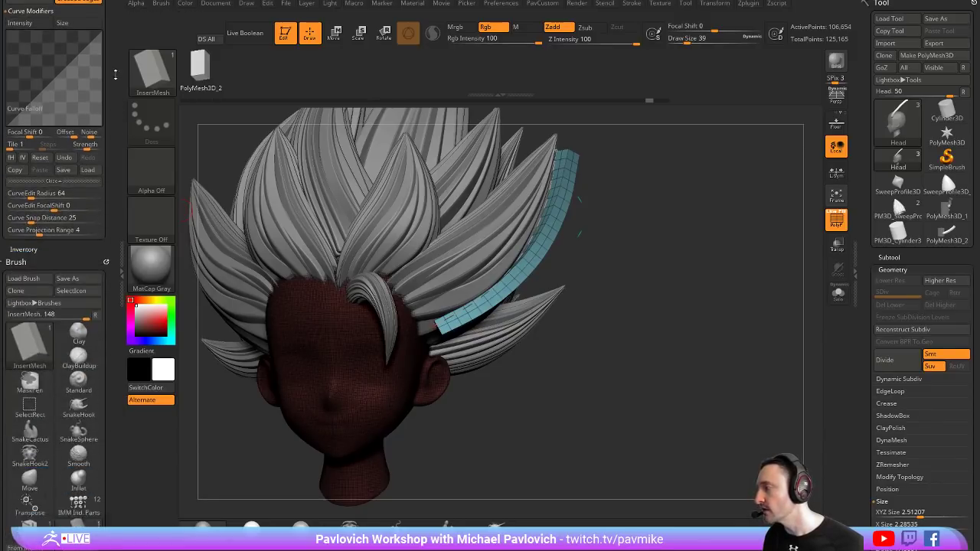
left_click(19, 294)
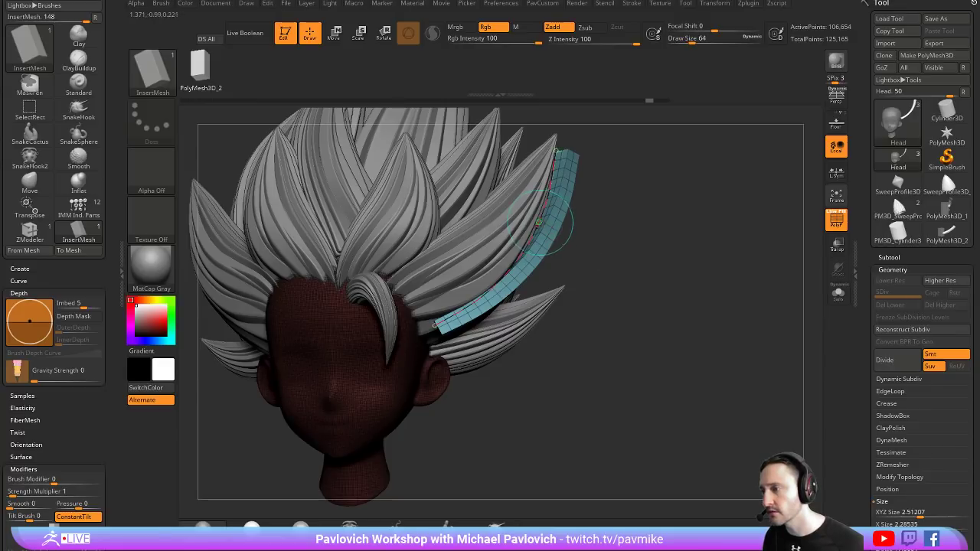
left_click_drag(656, 245, 476, 258)
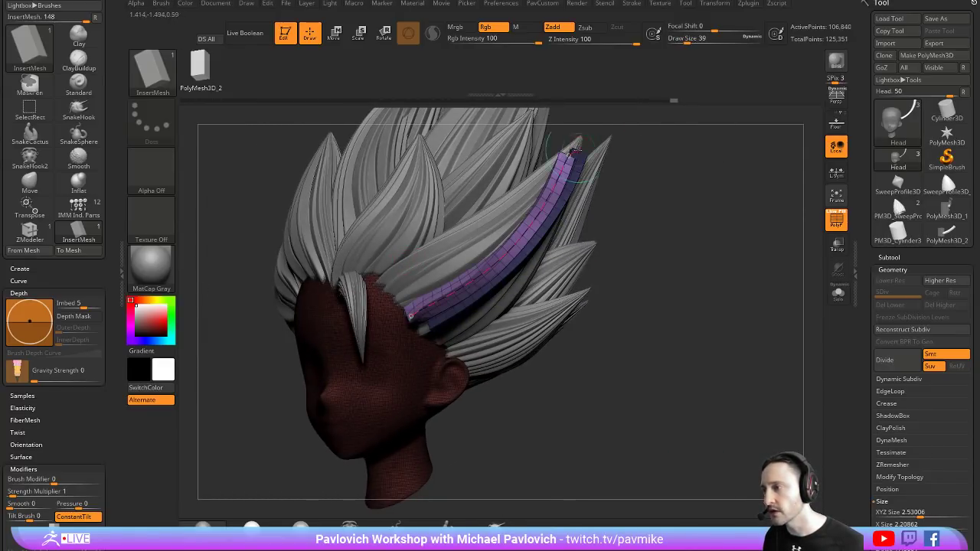
left_click(477, 227)
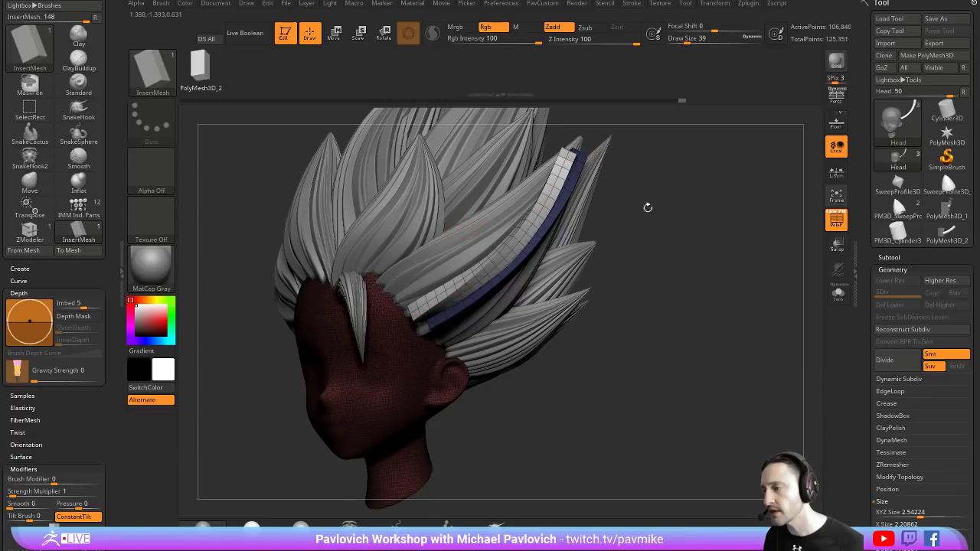
key("w")
mouse_move(647, 207)
left_mouse_down()
mouse_move(604, 115)
mouse_move(490, 253)
left_mouse_up()
key("q")
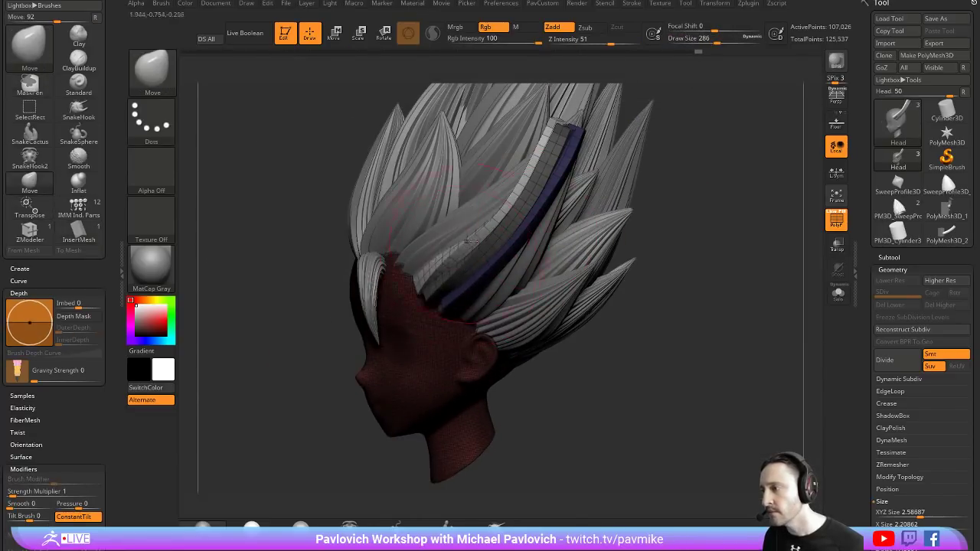
mouse_move(669, 187)
left_mouse_down()
mouse_move(709, 175)
mouse_move(656, 248)
mouse_move(652, 228)
left_mouse_up()
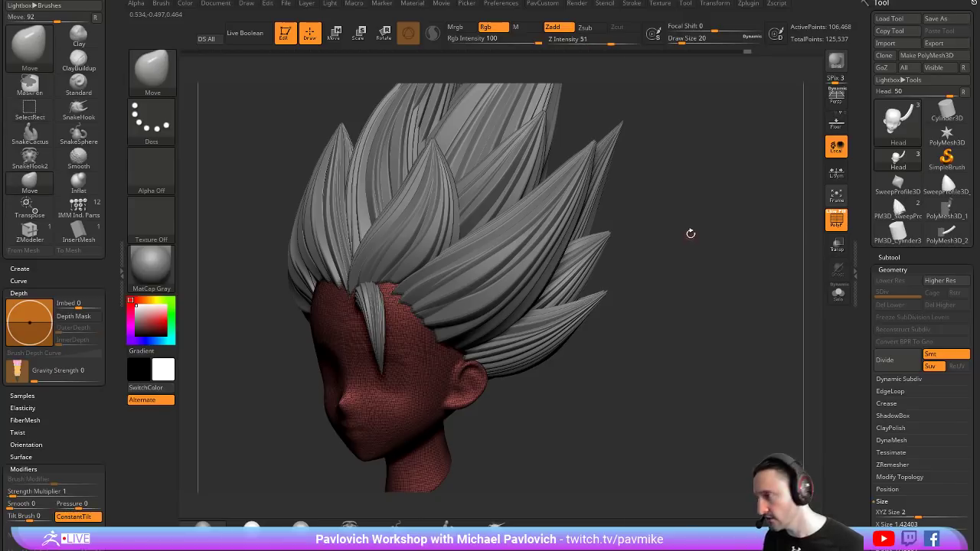
Step: Toggle Solo off and select the Head1_1 strip as the active subtool
left_click(693, 213)
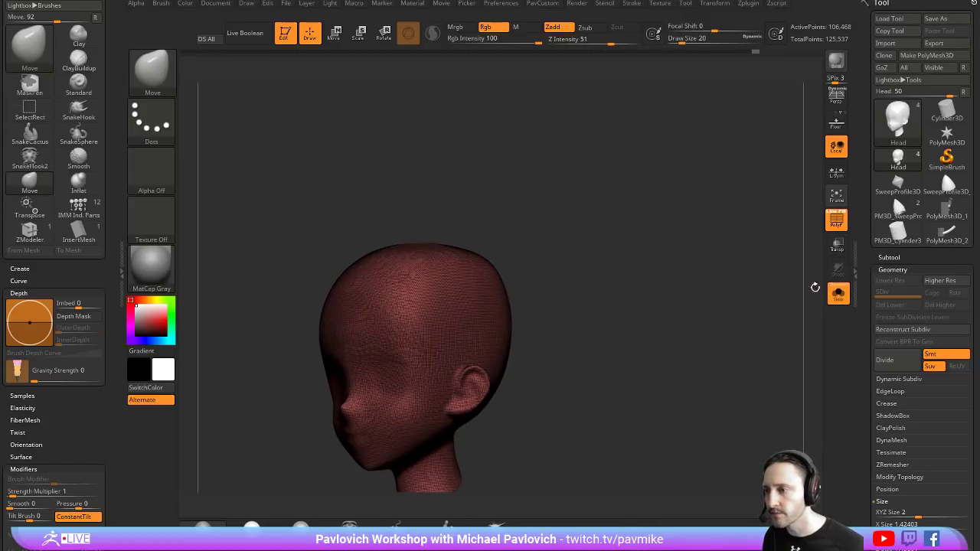
left_click(838, 293)
left_click(574, 184, "alt")
Step: Solo the Head1_1 strip, split it into polygroups by normals, and check each group
left_click(576, 184, "alt")
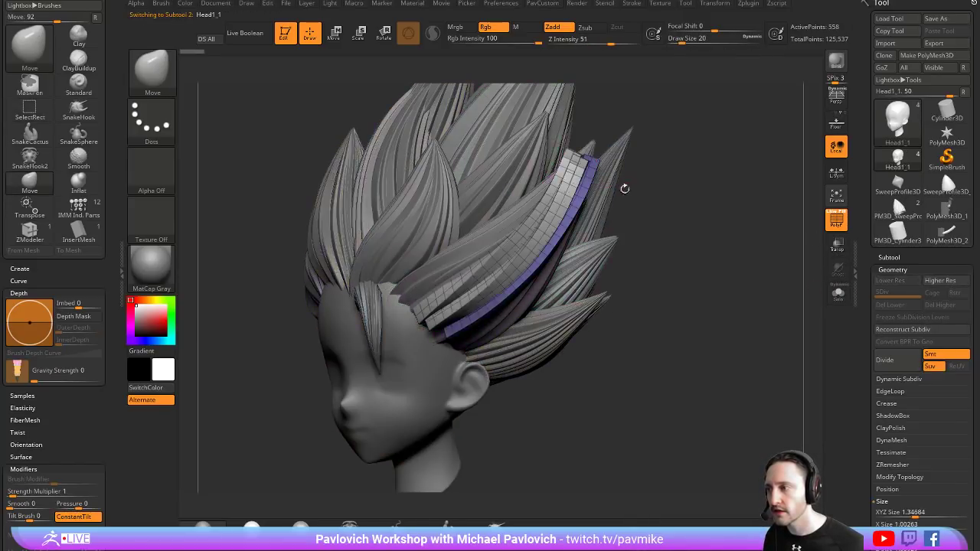
left_click(838, 293)
left_click_drag(761, 281, 731, 231)
key("shift+t")
left_click(731, 268)
left_click_drag(578, 273, 636, 246)
left_click(619, 200, "ctrl+shift")
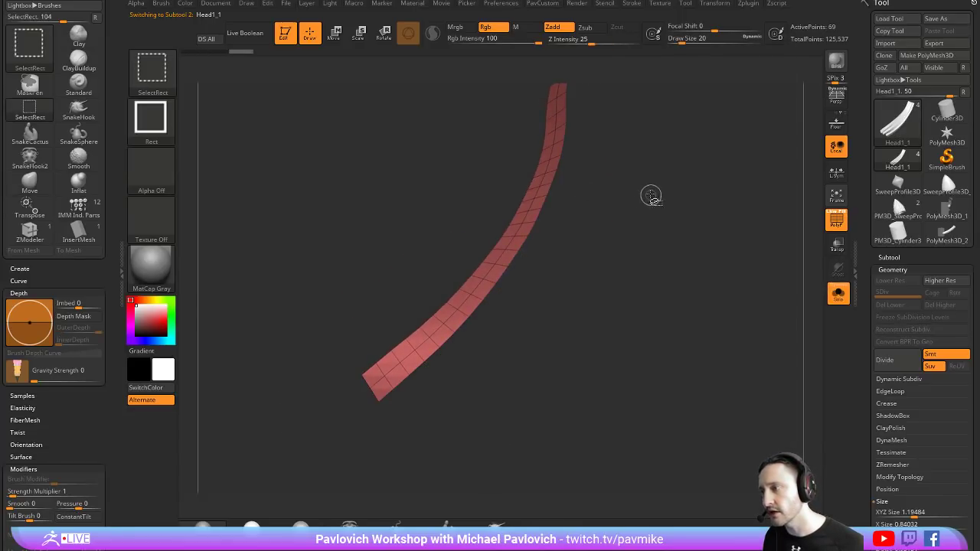
left_click(650, 196, "ctrl+shift")
left_click(556, 192, "ctrl+shift")
left_click(743, 273, "ctrl+shift")
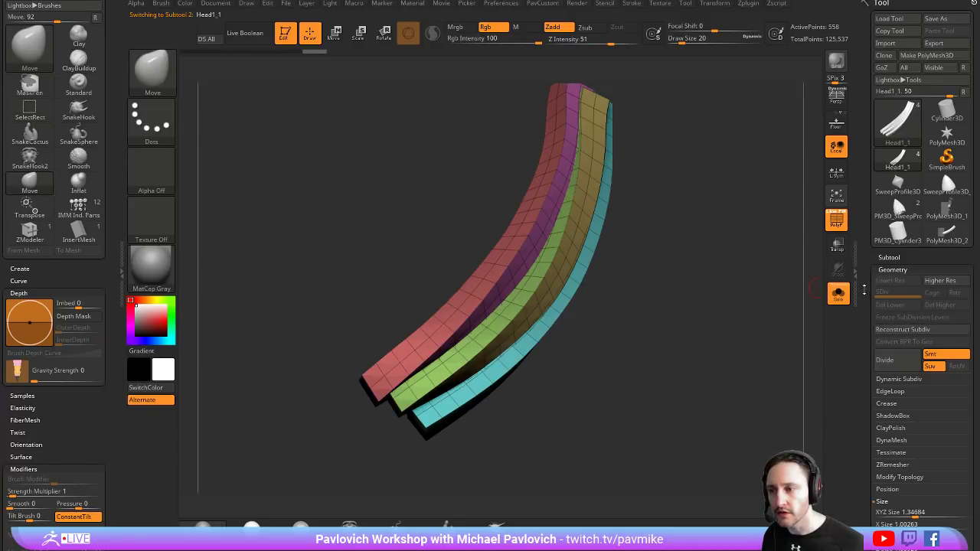
Step: Unweld the strip along its polygroup borders with Modify Topology > Unweld Groups Border
left_click(900, 477)
left_click_drag(870, 291, 869, 178)
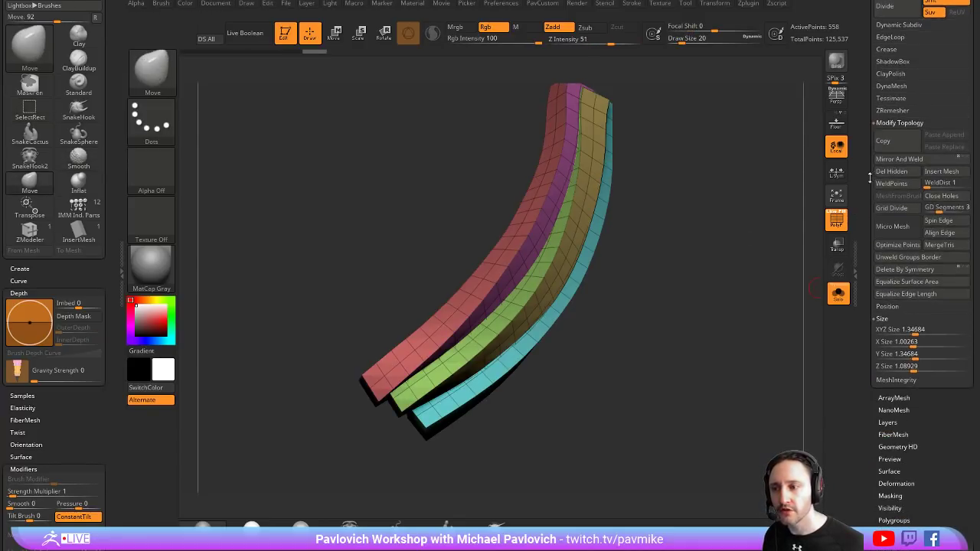
left_click(915, 258)
left_click_drag(773, 253, 743, 229)
Step: Switch to ZModeler and QMesh the strip's end polygon to extrude it slightly
key("b")
key("z")
key("m")
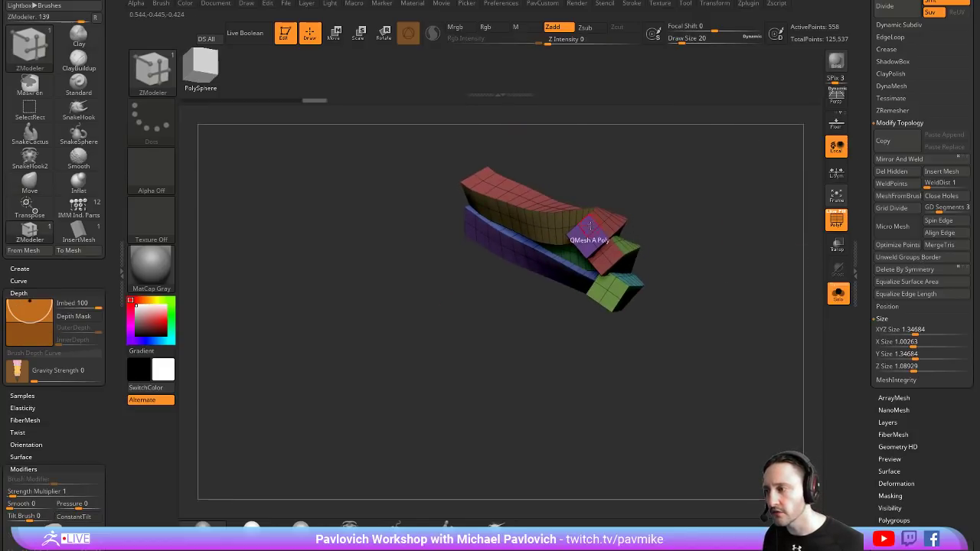
key("space")
left_click(590, 228)
left_click_drag(671, 227, 629, 247)
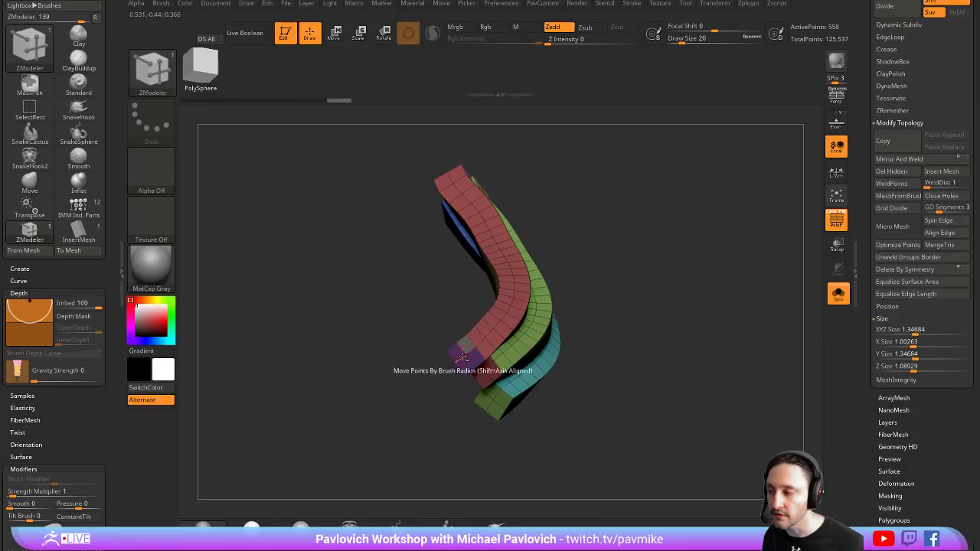
left_click_drag(463, 349, 473, 356)
key("ctrl")
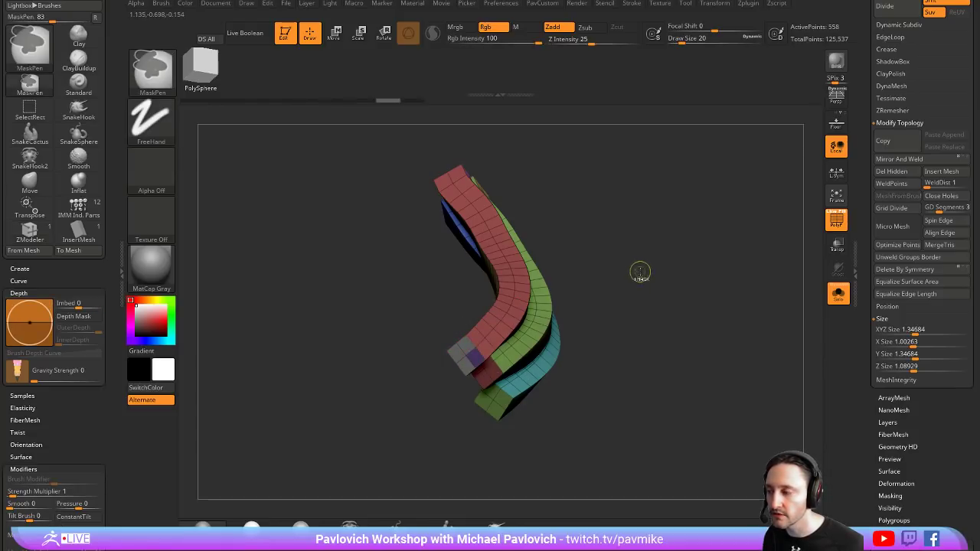
mouse_move(689, 239)
left_mouse_down()
mouse_move(704, 280)
mouse_move(667, 264)
left_mouse_up()
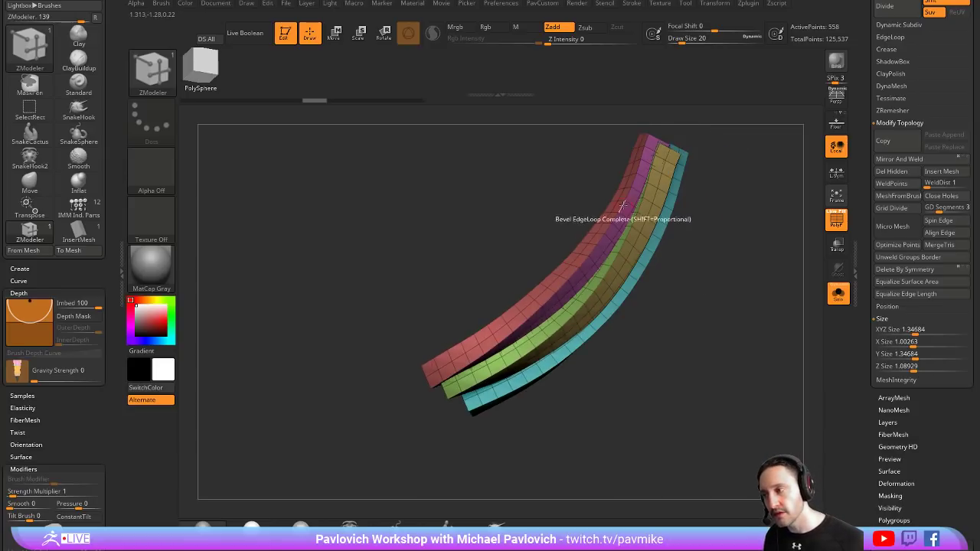
Step: Rebuild the strip symmetrically and test an Inflate of 15, then undo it
left_click_drag(789, 260, 751, 277)
left_click(902, 270)
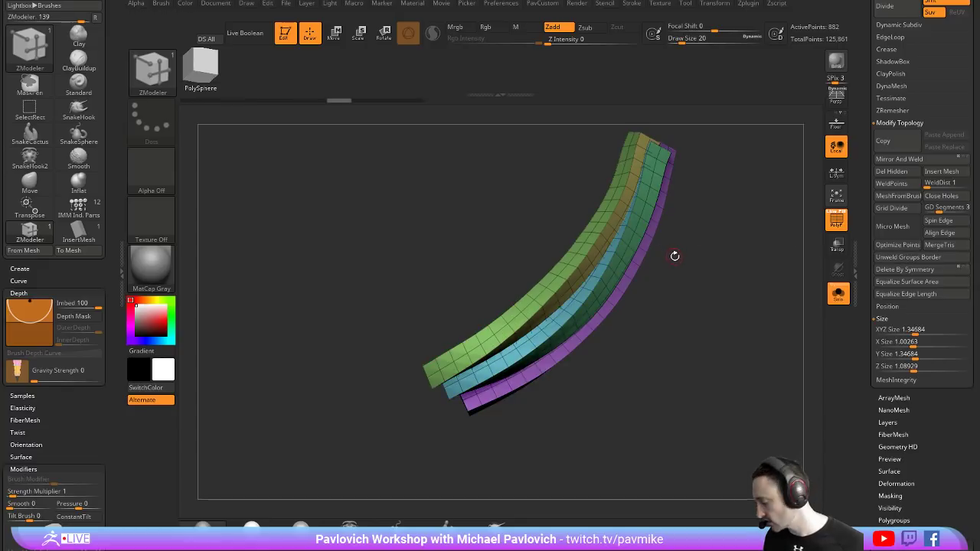
key("space")
left_click_drag(722, 106, 732, 110)
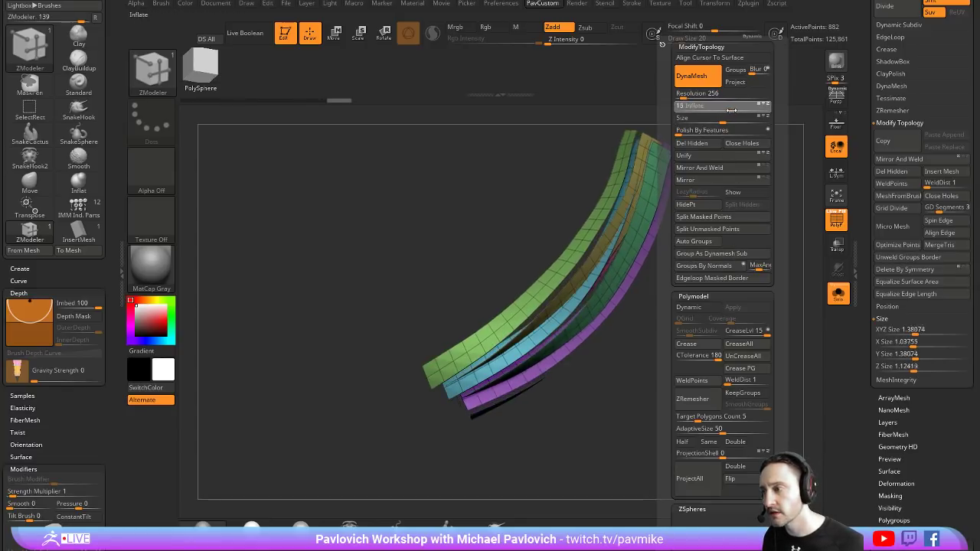
key("ctrl+z")
key("ctrl+shift+z")
key("ctrl+z")
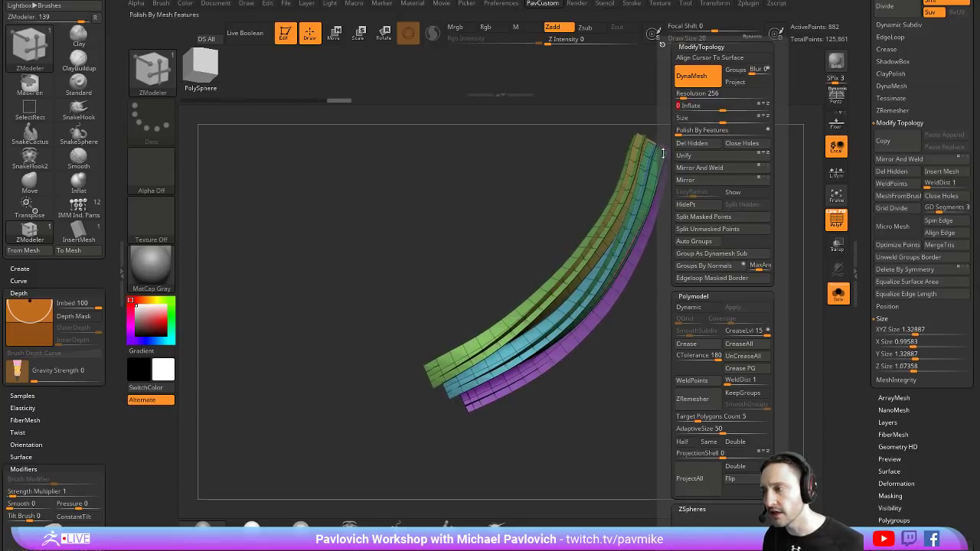
mouse_move(663, 153)
left_mouse_down()
mouse_move(636, 314)
mouse_move(689, 253)
mouse_move(681, 272)
mouse_move(595, 256)
mouse_move(573, 195)
mouse_move(667, 227)
mouse_move(571, 184)
mouse_move(612, 215)
left_mouse_up()
Step: Switch to the Move brush and adjust its draw size while viewing the strip
key("b")
key("m")
key("v")
mouse_move(694, 223)
left_mouse_down()
mouse_move(713, 171)
mouse_move(680, 229)
mouse_move(683, 249)
mouse_move(627, 222)
mouse_move(709, 246)
mouse_move(691, 245)
mouse_move(690, 256)
mouse_move(660, 214)
left_mouse_up()
key("s")
key("s")
key("space")
key("b")
Step: Delete the strip's end-cap polygroups with ZModeler Delete using the Polygroup All target
key("z")
key("m")
key("space")
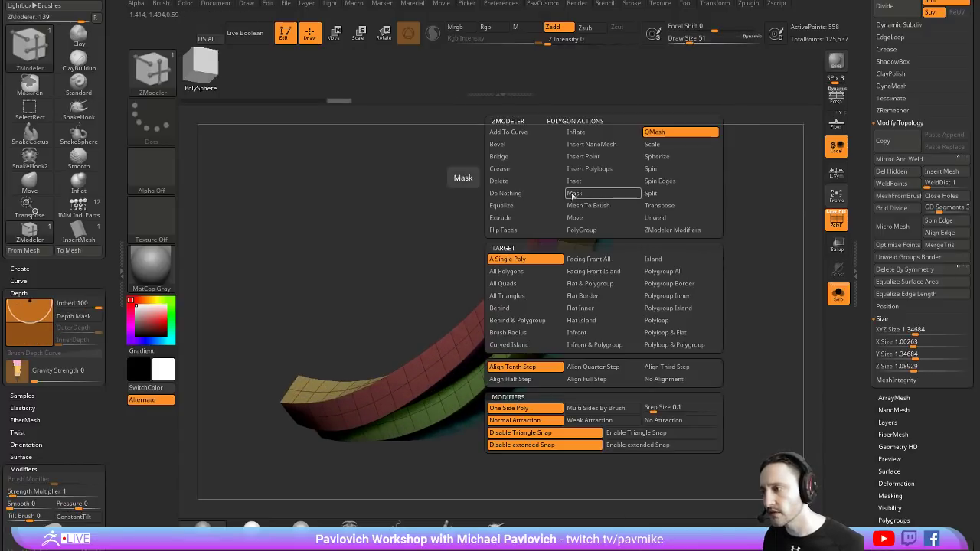
left_click(527, 181)
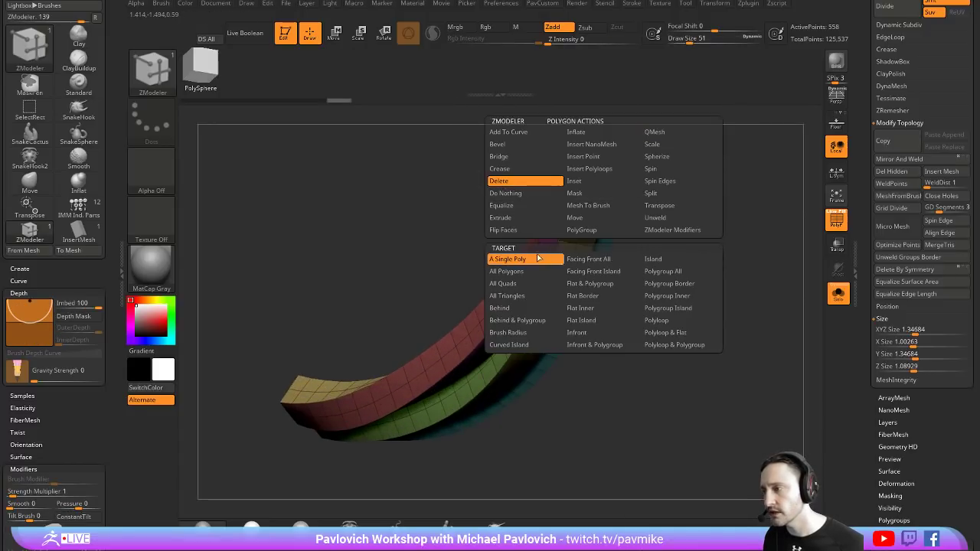
left_click(663, 271)
left_click(558, 200)
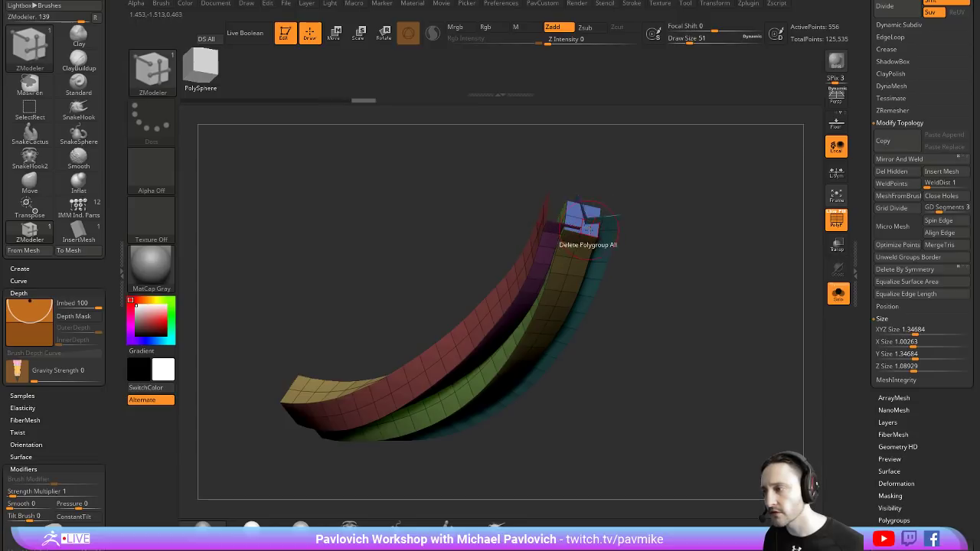
left_click_drag(725, 243, 363, 283)
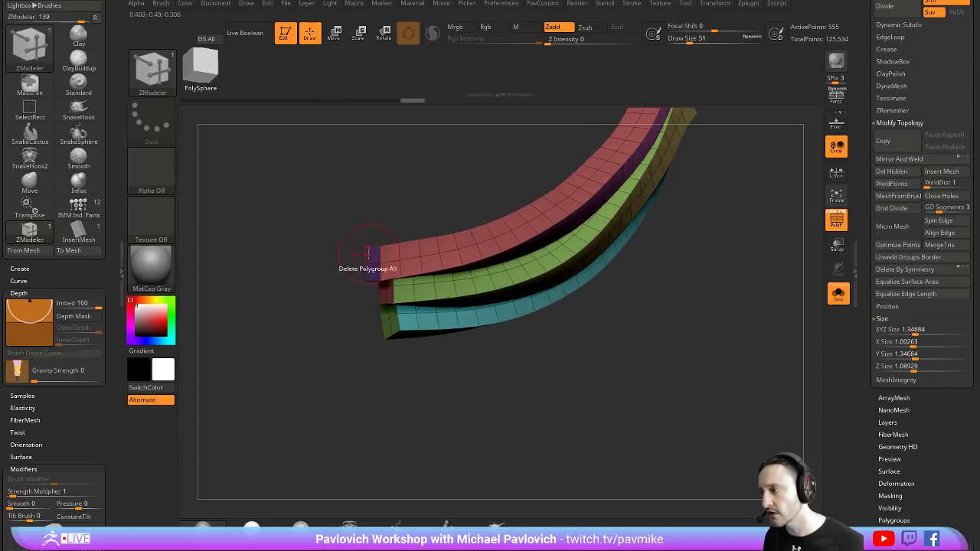
left_click_drag(730, 324, 668, 224)
Step: Set Stroke > Frame Mesh to trace Polygroups only, disabling Border and Creases
key("alt+s")
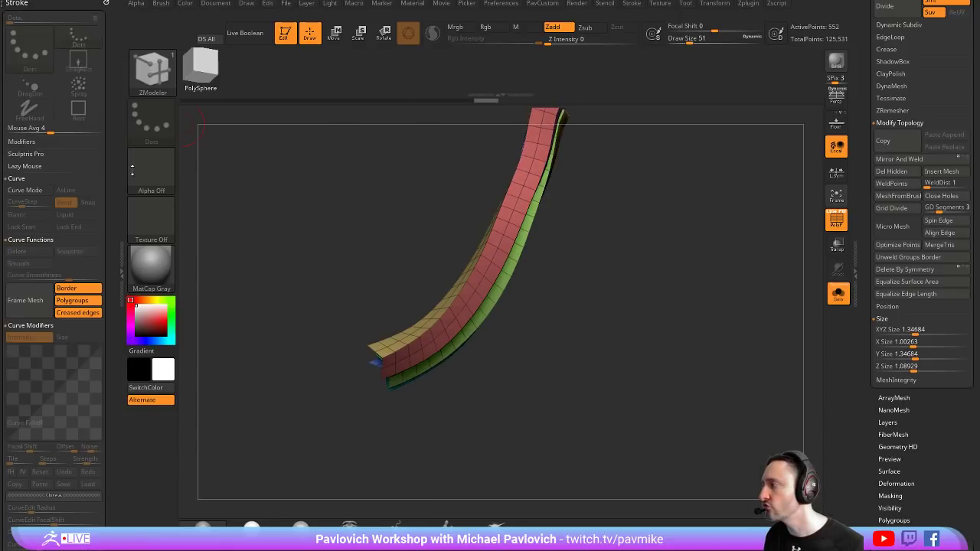
scroll(115, 205, "down", 2)
left_click(66, 232)
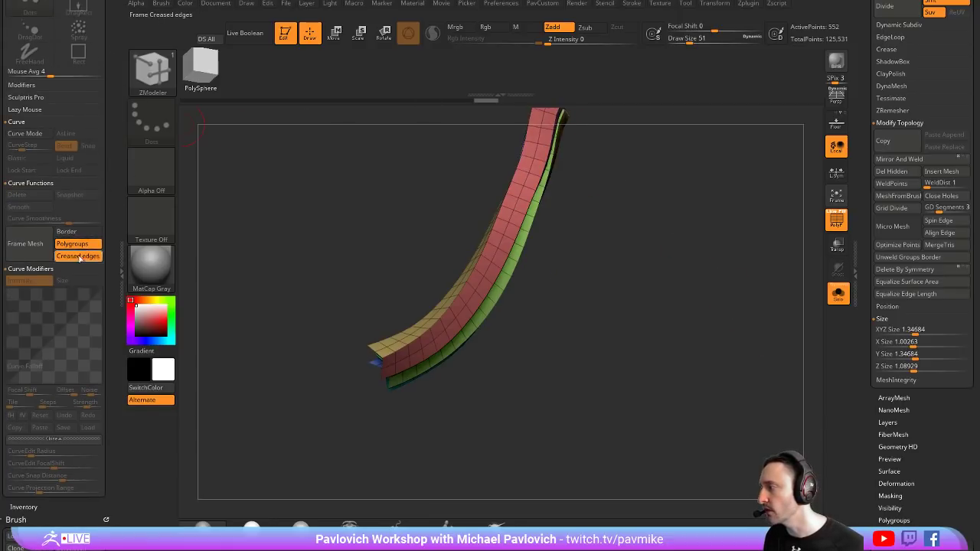
left_click(77, 256)
left_click(26, 244)
left_click_drag(661, 257, 668, 286)
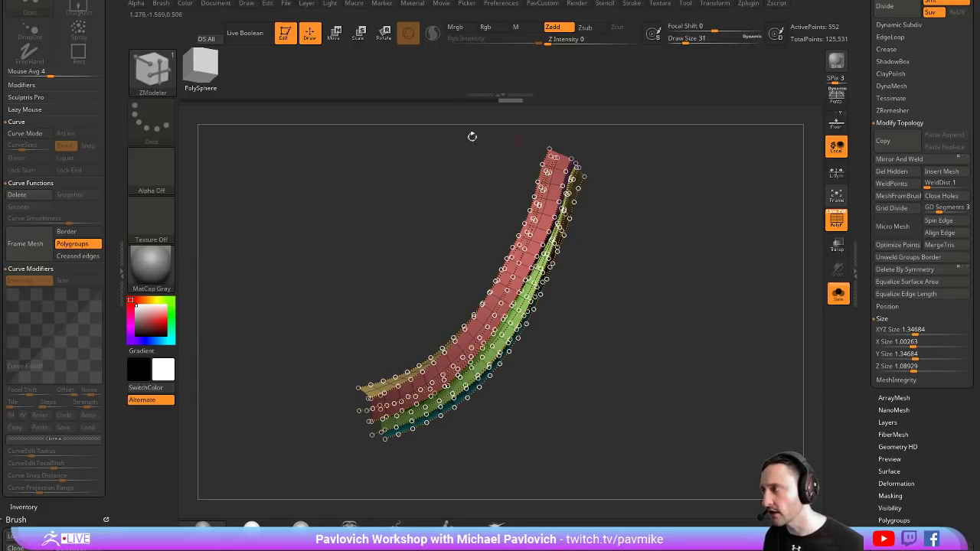
Step: Exit Edit mode and clear the canvas
left_click(285, 34)
key("ctrl+n")
scroll(903, 229, "up", 10)
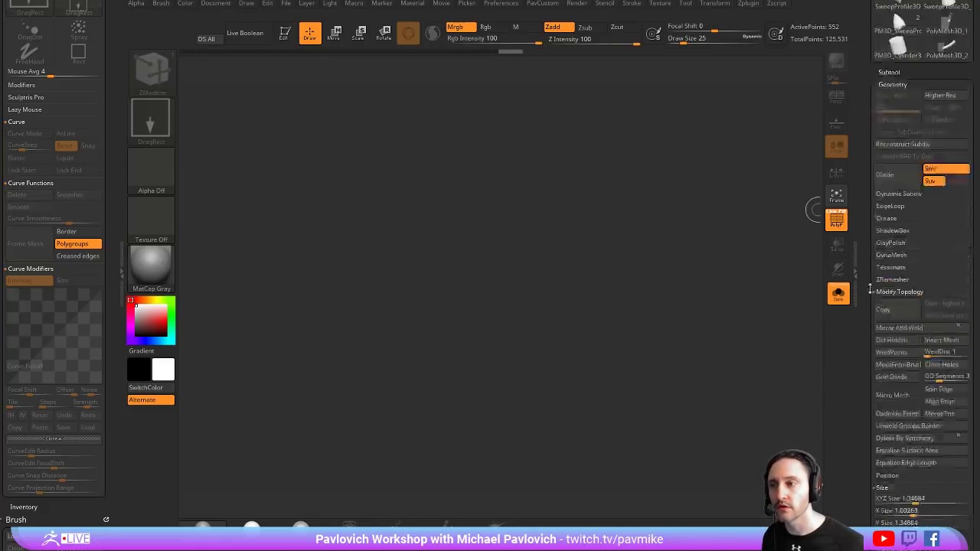
Step: Draw a PolyMesh3D star on the canvas and enter Edit mode
left_click(946, 134)
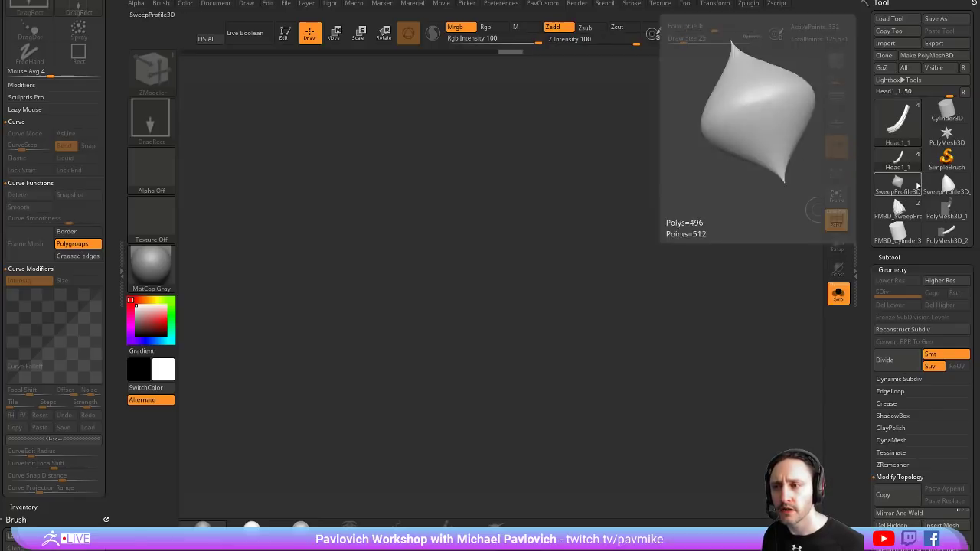
left_click(897, 119)
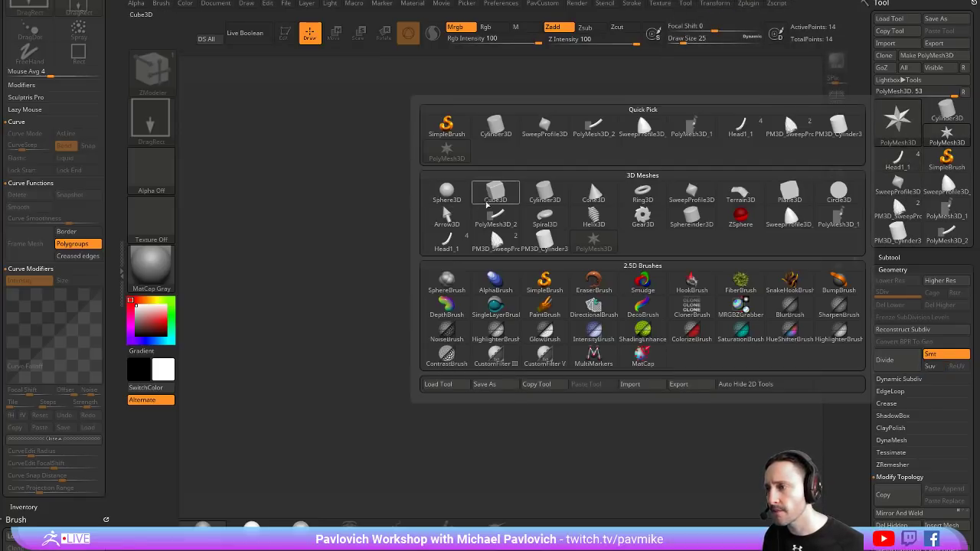
left_click_drag(430, 290, 384, 185)
key("t")
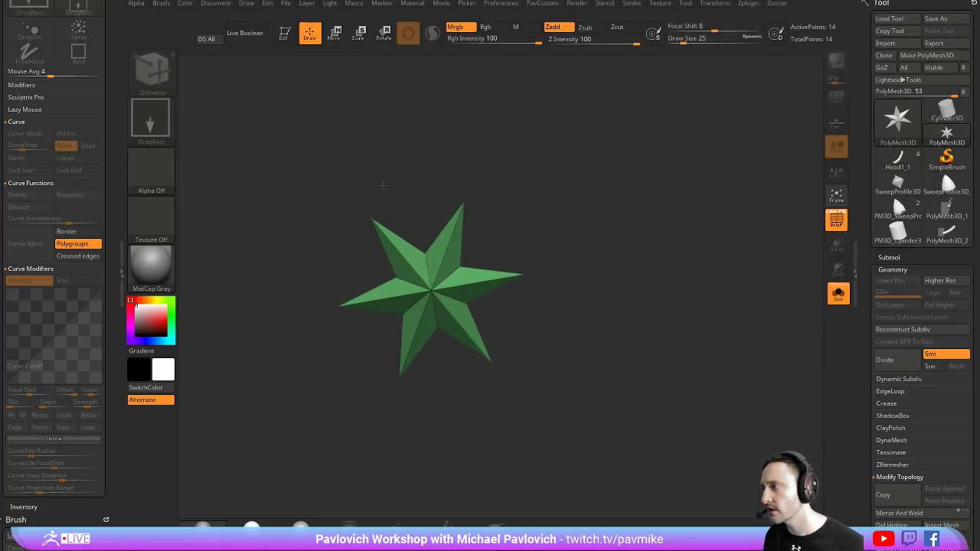
left_click(285, 33)
scroll(901, 224, "down", 5)
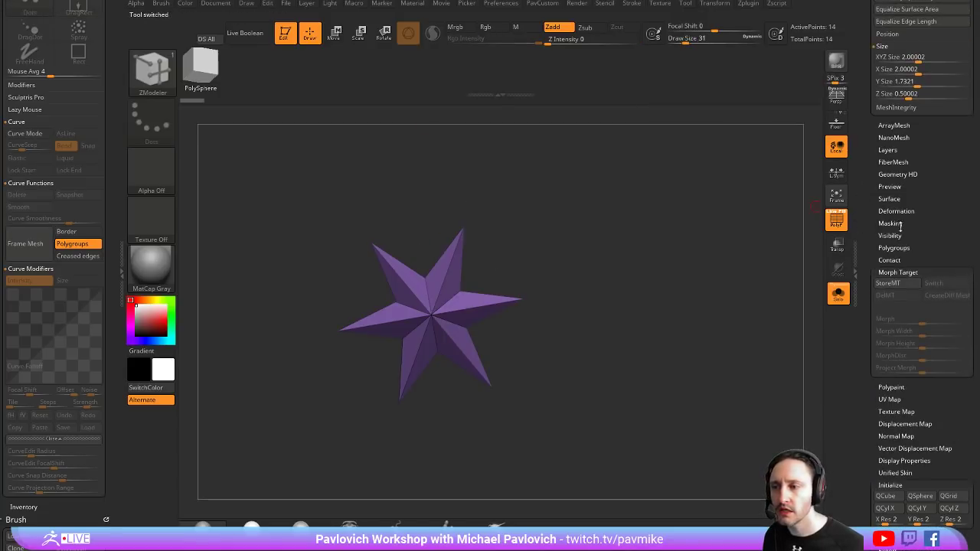
scroll(901, 224, "down", 8)
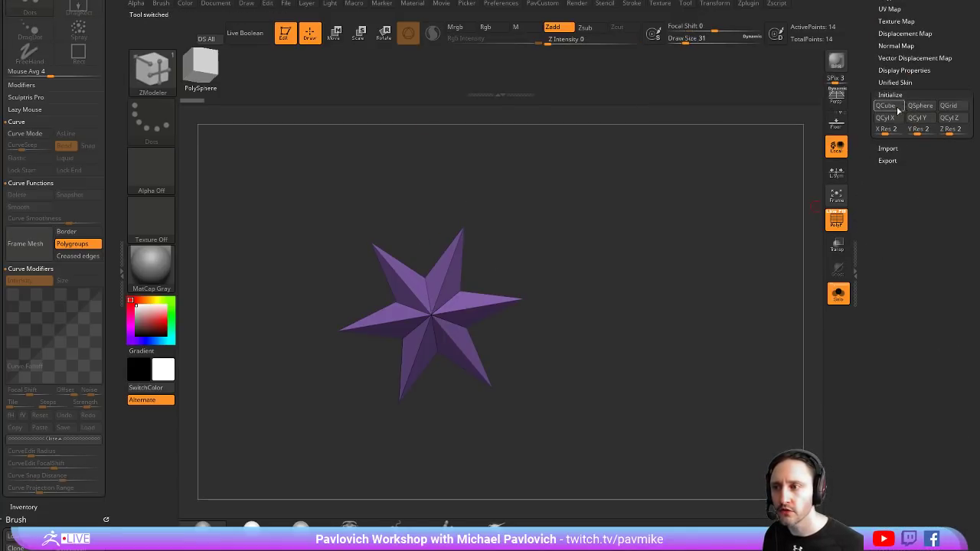
Step: Reduce a quad cube to a three-polygroup grid plane and make it a new InsertMesh brush
left_click(898, 111)
key("w")
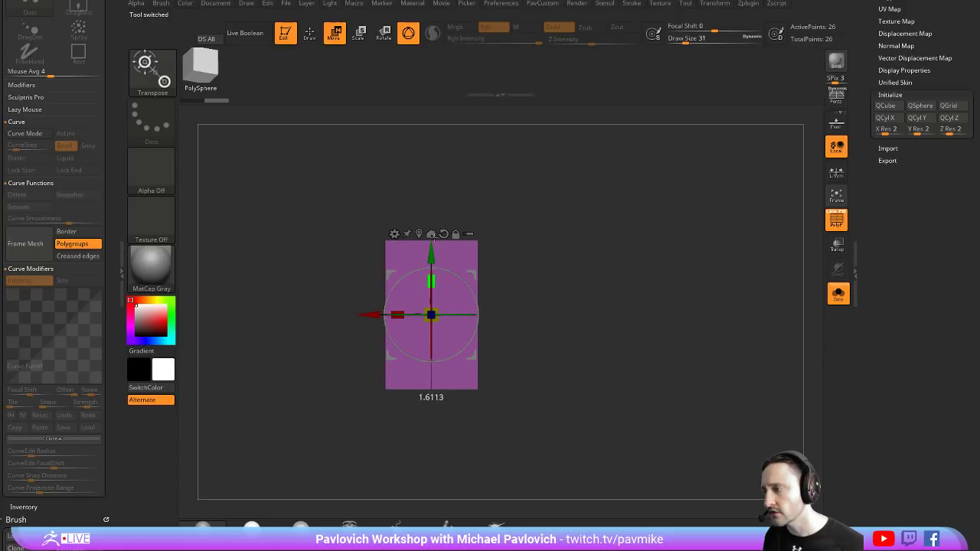
key("q")
key("space")
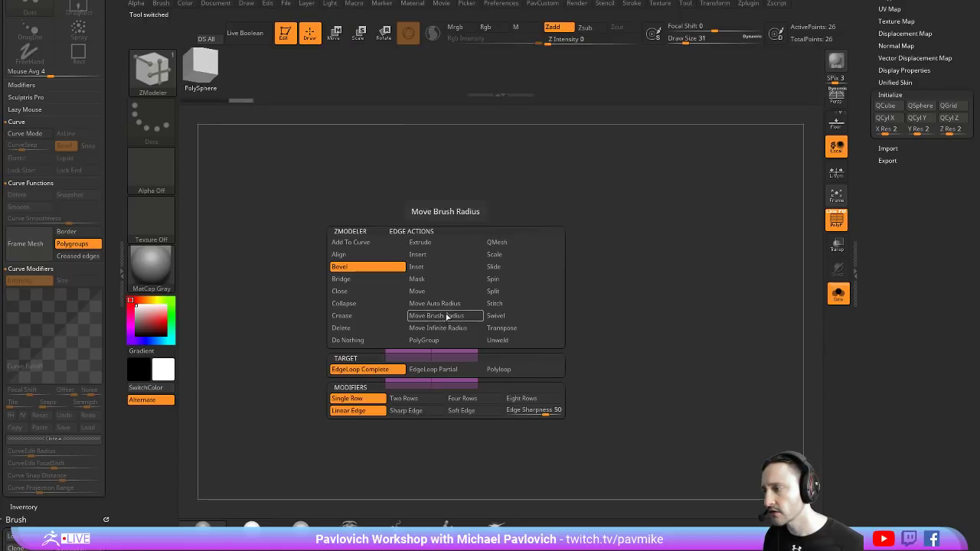
left_click(376, 268)
left_click(473, 309)
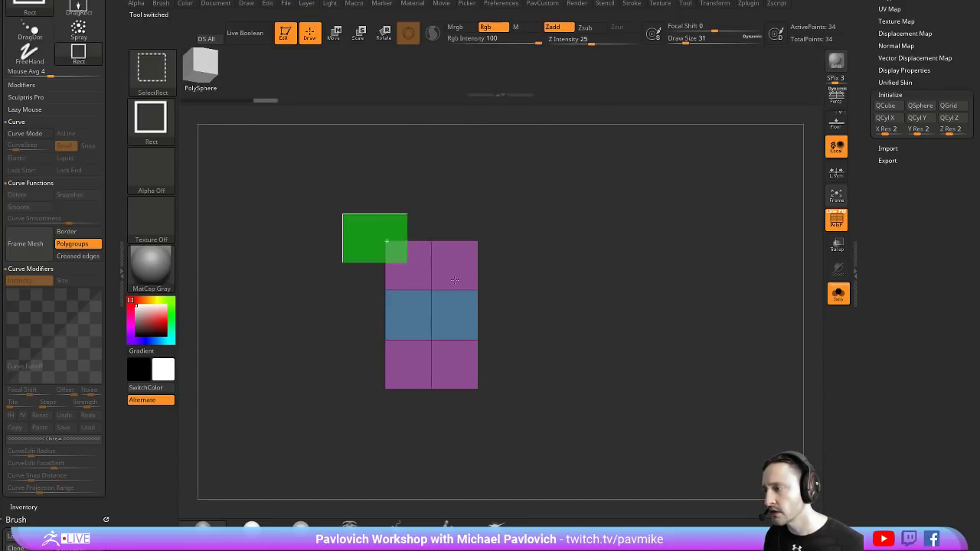
left_click_drag(545, 287, 589, 274)
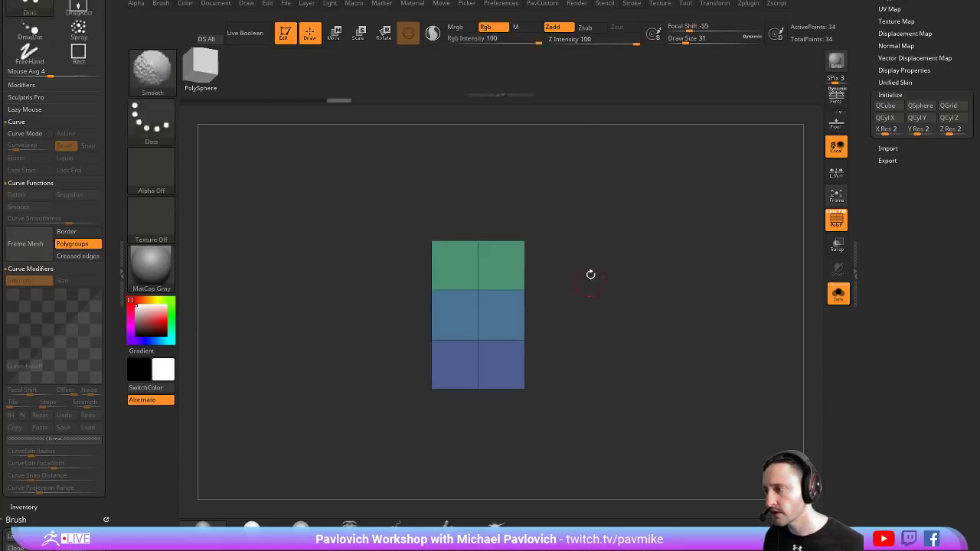
left_click_drag(588, 188, 430, 426, "ctrl+alt+shift")
left_click(587, 150)
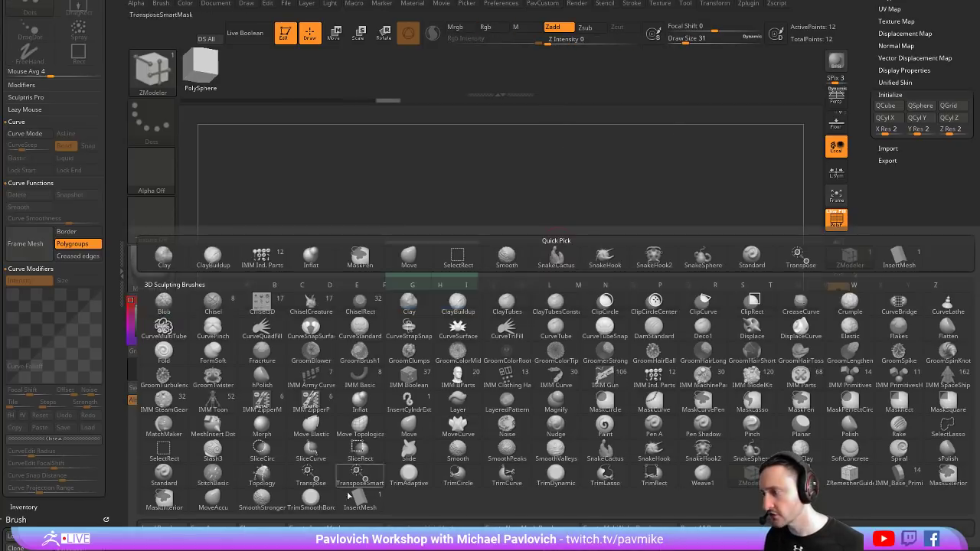
left_click(415, 175)
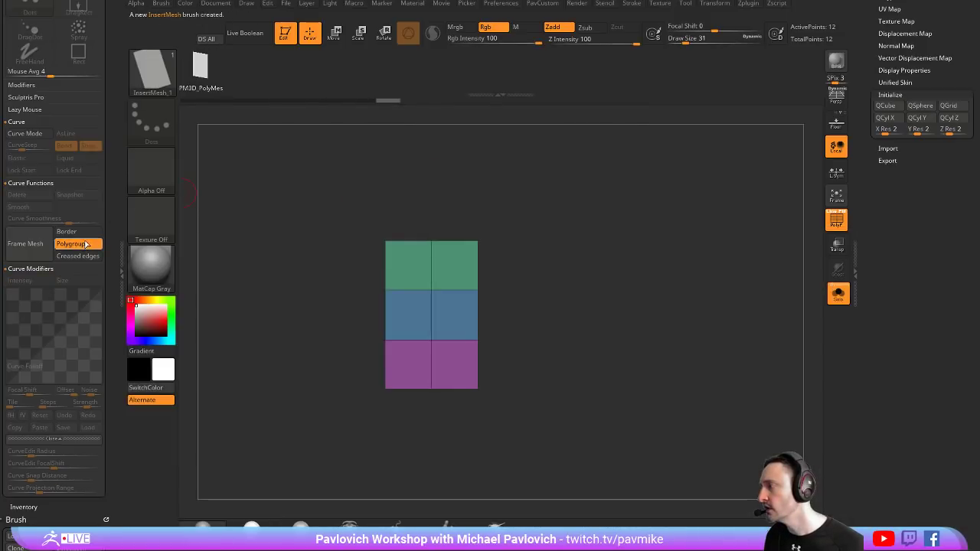
Step: Enable Weld Points and draw a curved InsertMesh_1 strip at Curve Res 3, totalling 60 points
scroll(111, 291, "up", 2)
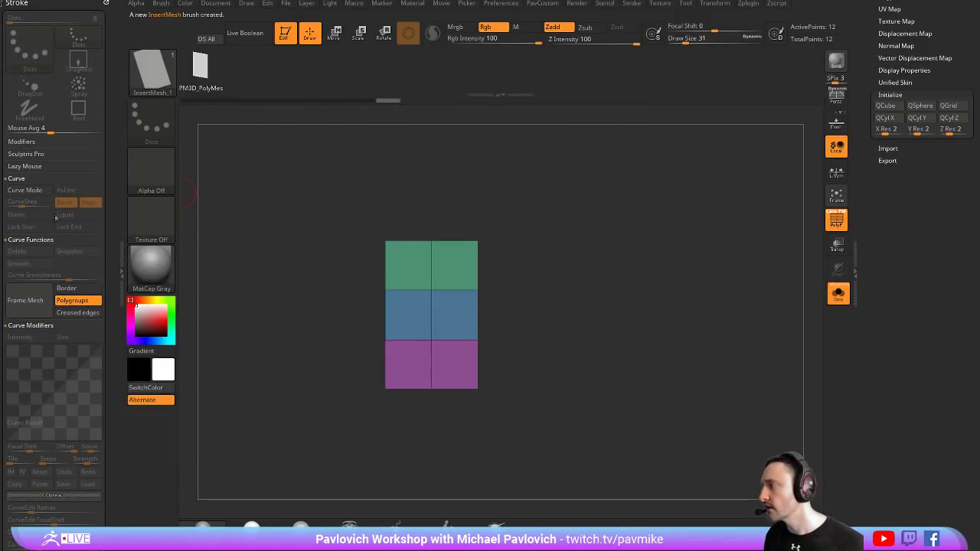
scroll(106, 88, "down", 10)
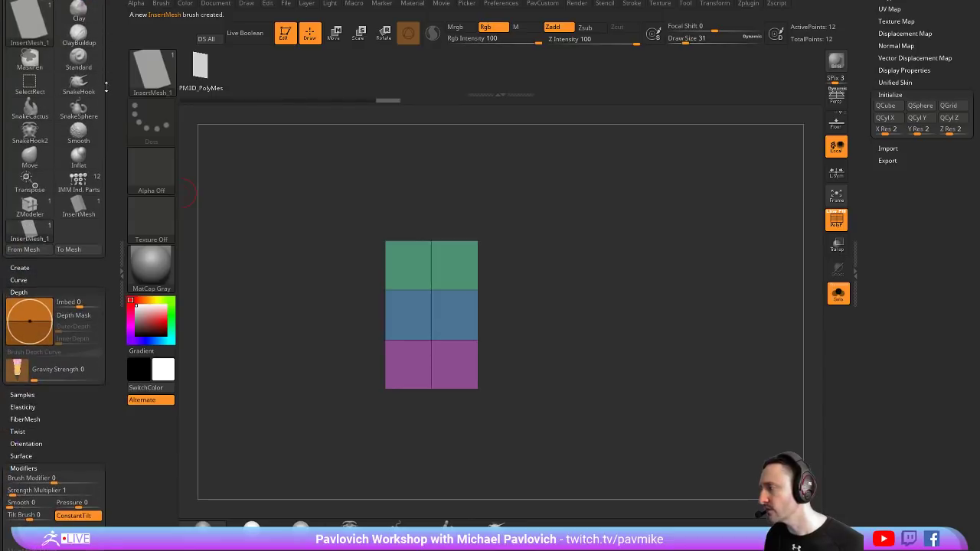
scroll(111, 300, "down", 5)
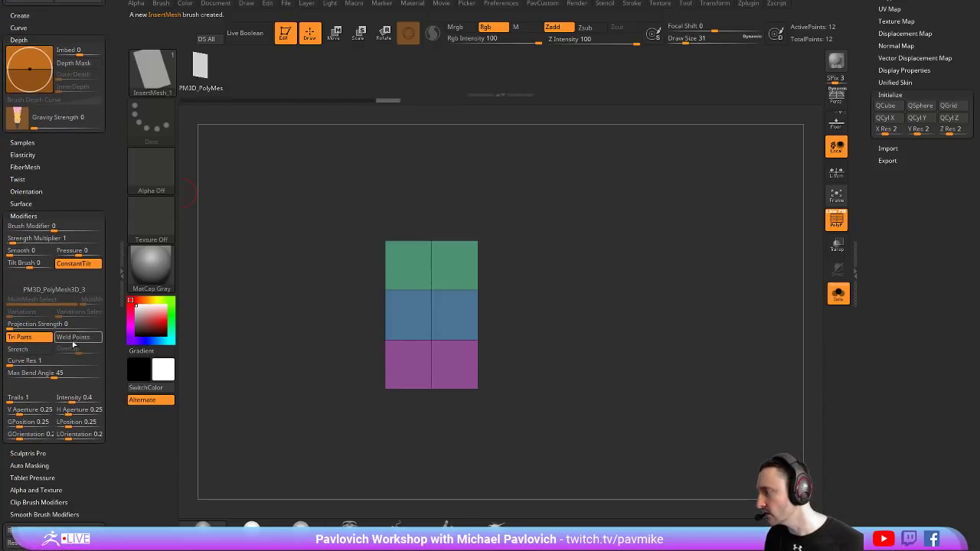
left_click(74, 339)
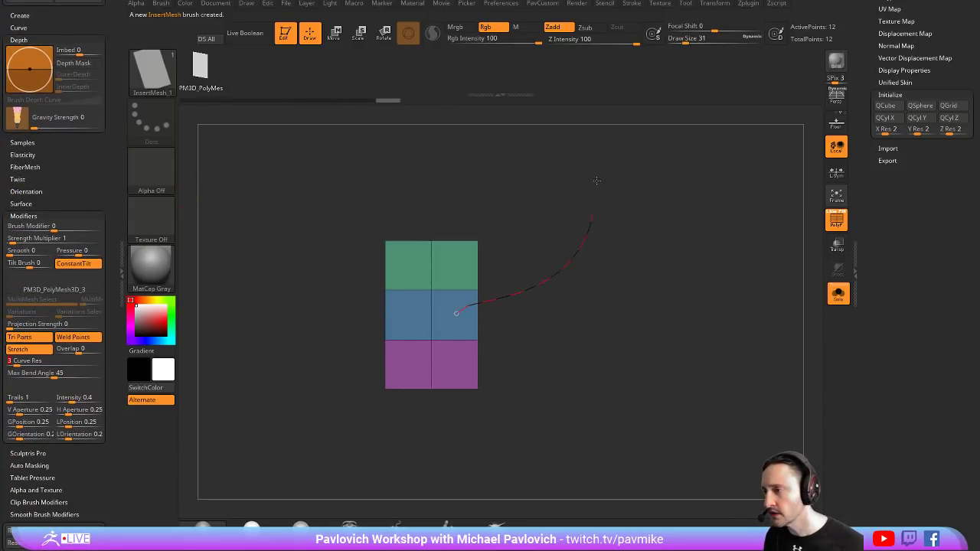
left_click_drag(597, 180, 597, 184)
left_click_drag(725, 245, 708, 259)
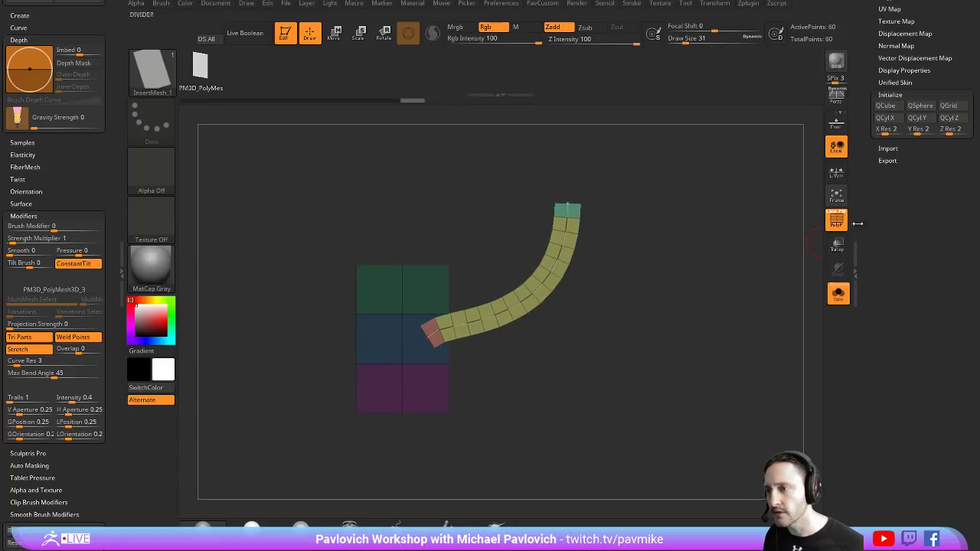
left_click(893, 98)
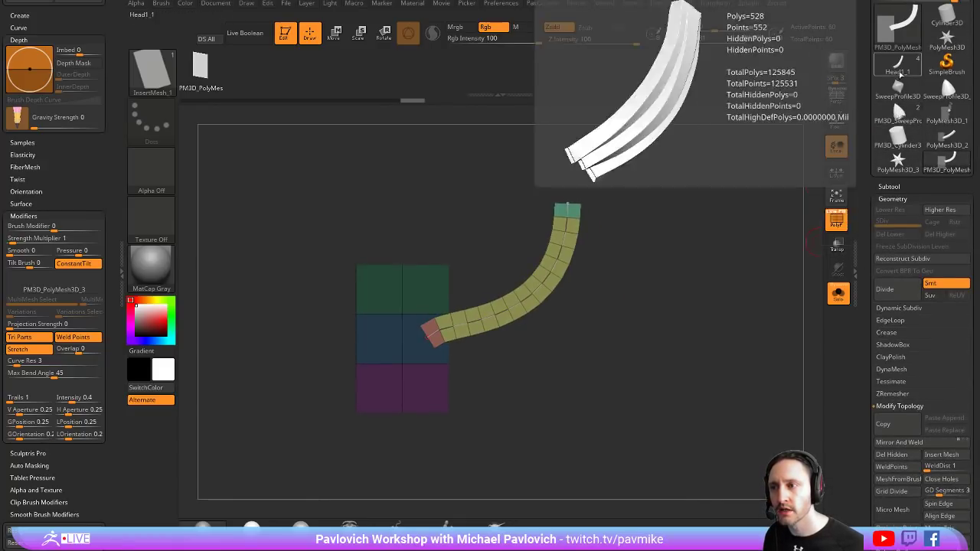
Step: Select the three-strip hair tool and insert grid ribbons along its curves
left_click(897, 89)
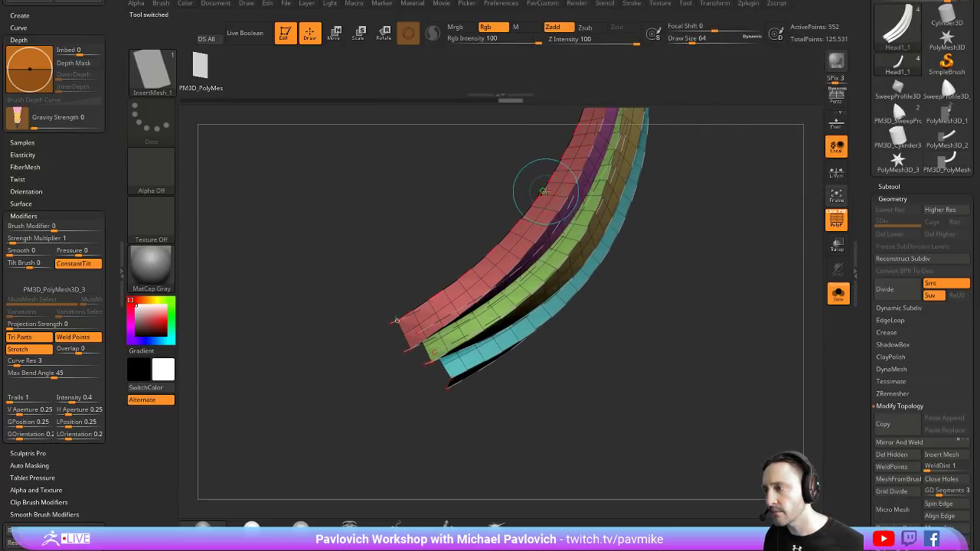
left_click(536, 186)
left_click_drag(728, 263, 730, 234)
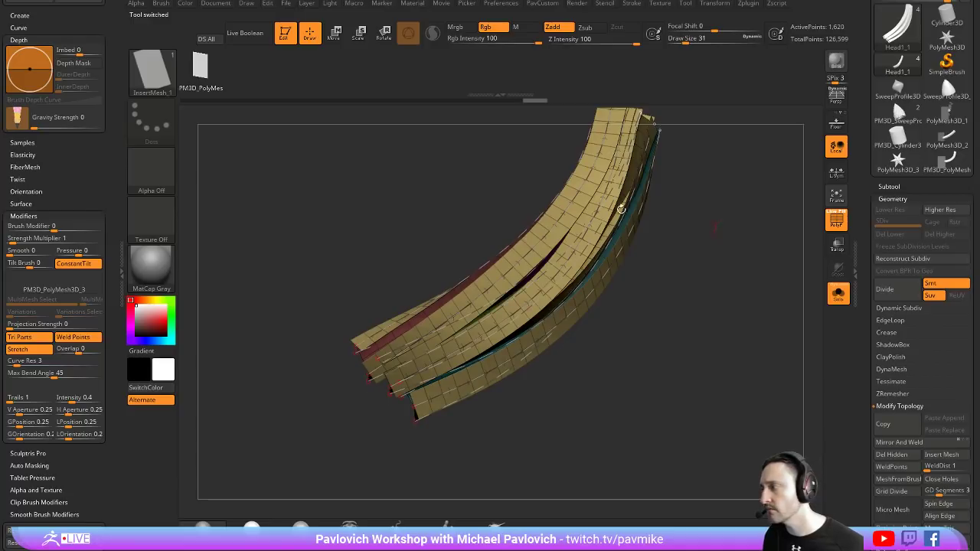
scroll(54, 230, "up", 10)
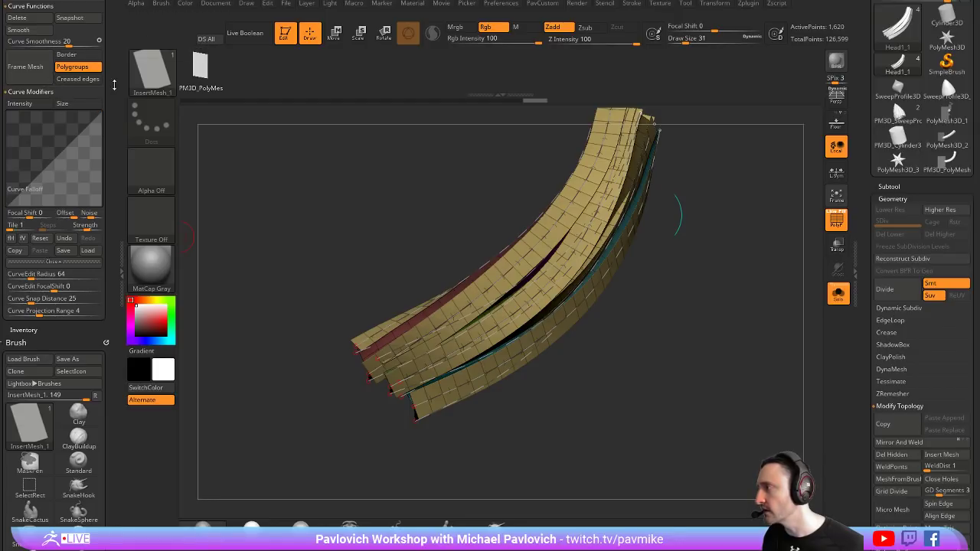
scroll(80, 126, "up", 3)
Step: Delete the curve, split off the original strips and set Inflate to -40 on the ribbons
left_click(16, 115)
key("space")
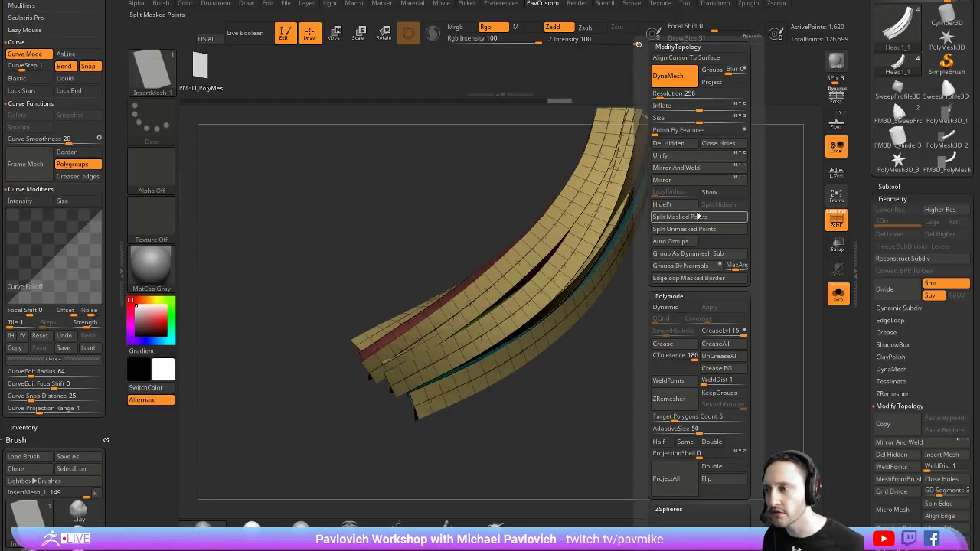
left_click(684, 229)
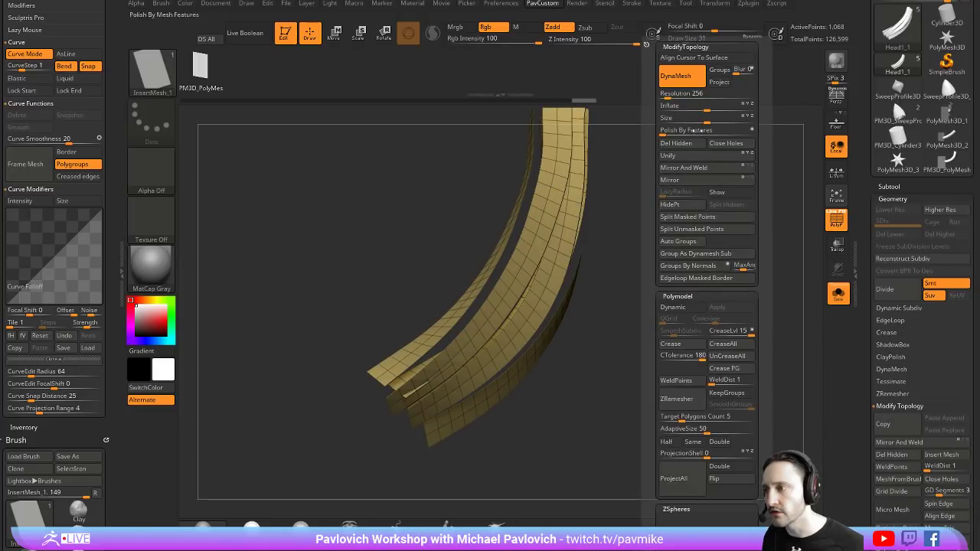
left_click_drag(707, 110, 686, 122)
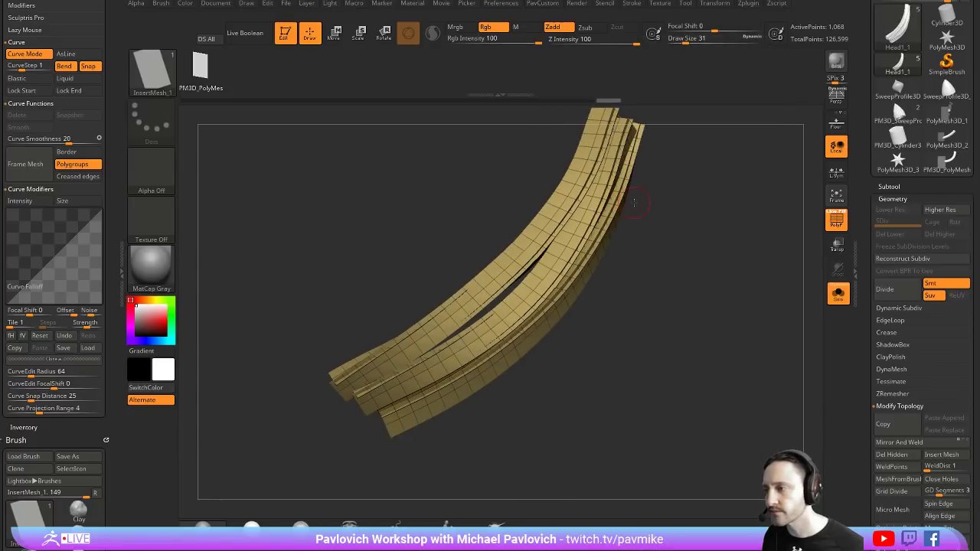
left_click_drag(634, 201, 685, 234)
key("w")
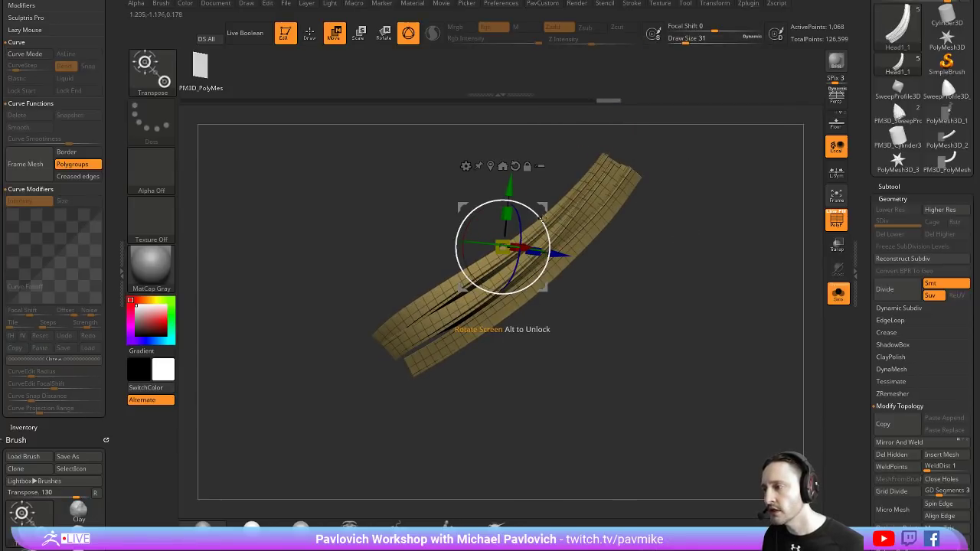
Step: Apply a deformer from the gizmo's gear menu and turn the strips around their vertical axis
left_click(465, 167)
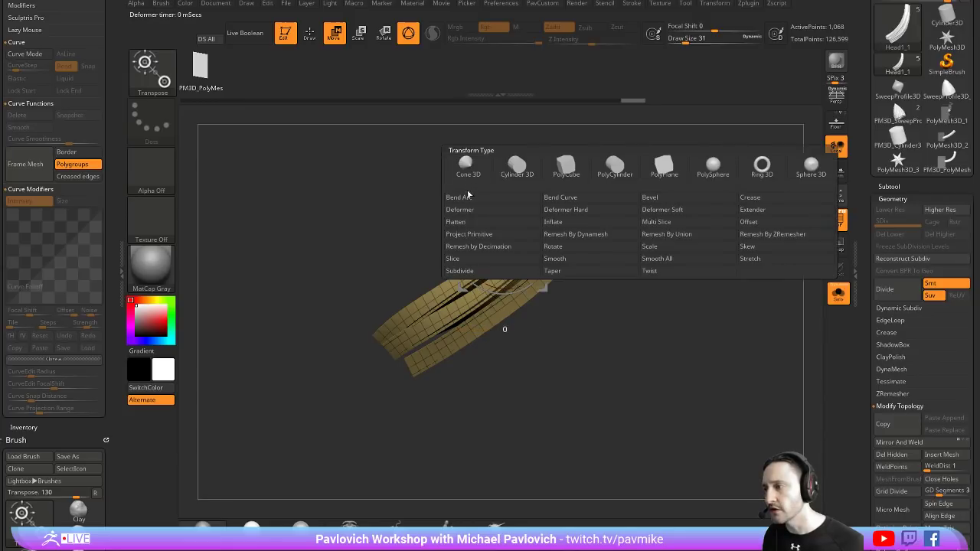
left_click(459, 210)
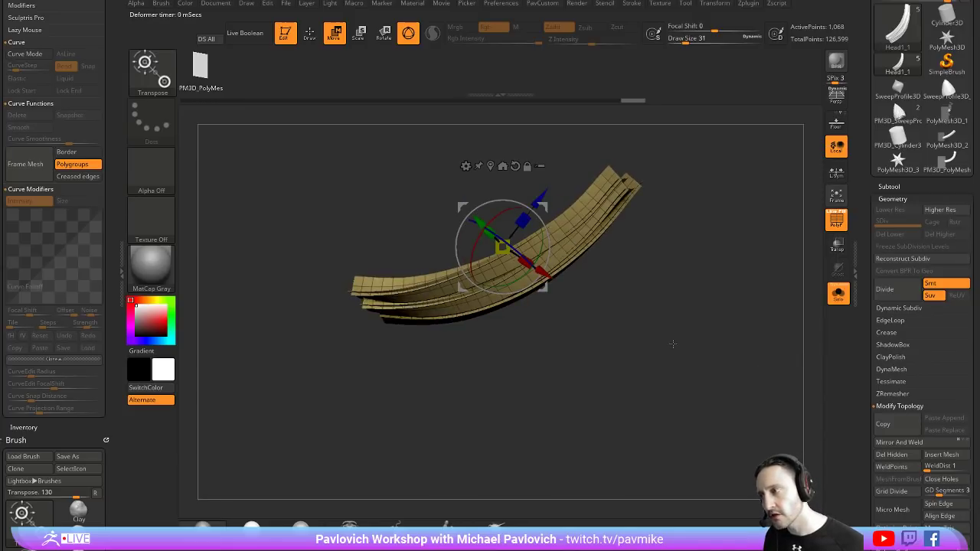
left_click_drag(478, 226, 467, 199)
Step: Bend the strips into a flowing arc, then leave Edit mode and clear the canvas
left_click(465, 165)
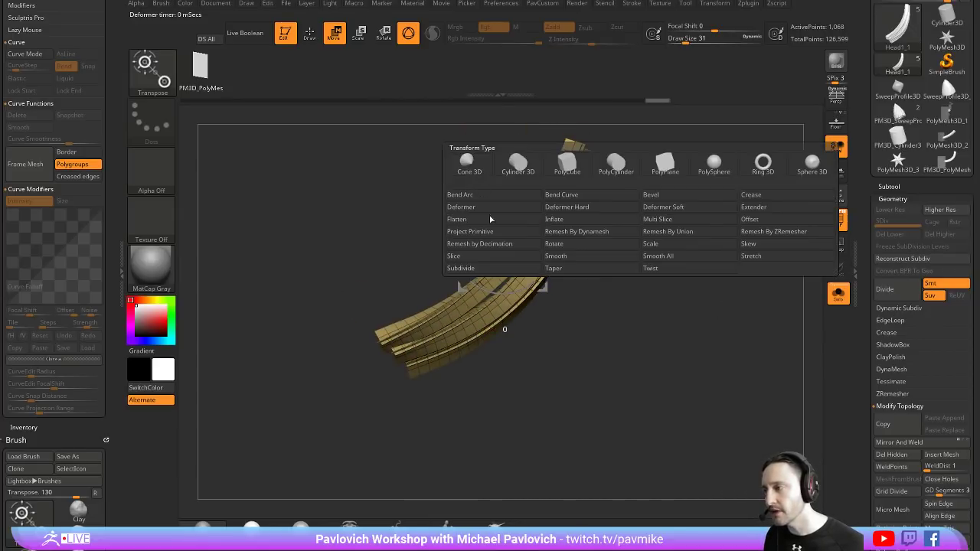
left_click(523, 207)
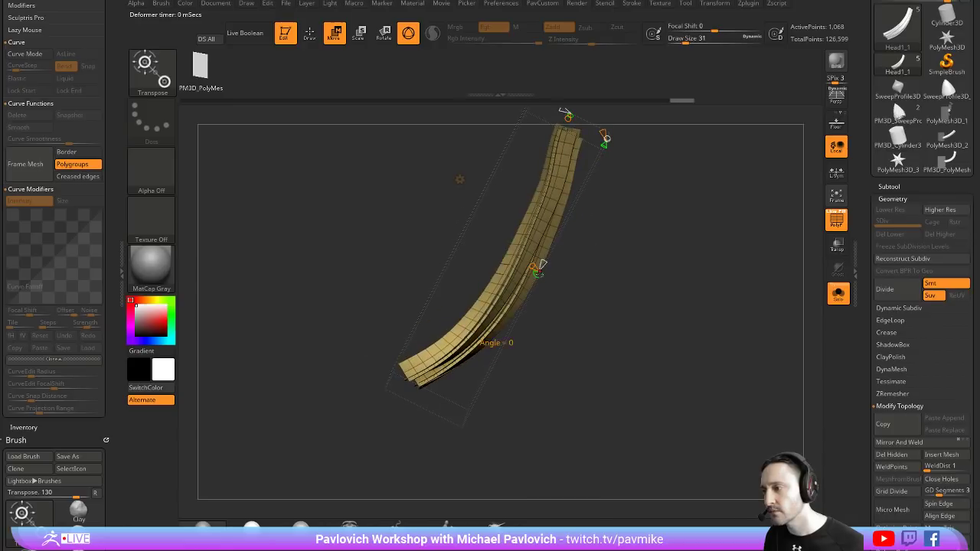
mouse_move(509, 259)
left_mouse_down()
mouse_move(567, 229)
mouse_move(605, 184)
mouse_move(605, 140)
mouse_move(660, 114)
mouse_move(677, 219)
mouse_move(666, 233)
mouse_move(633, 239)
mouse_move(597, 225)
mouse_move(636, 243)
mouse_move(606, 255)
left_mouse_up()
key("q")
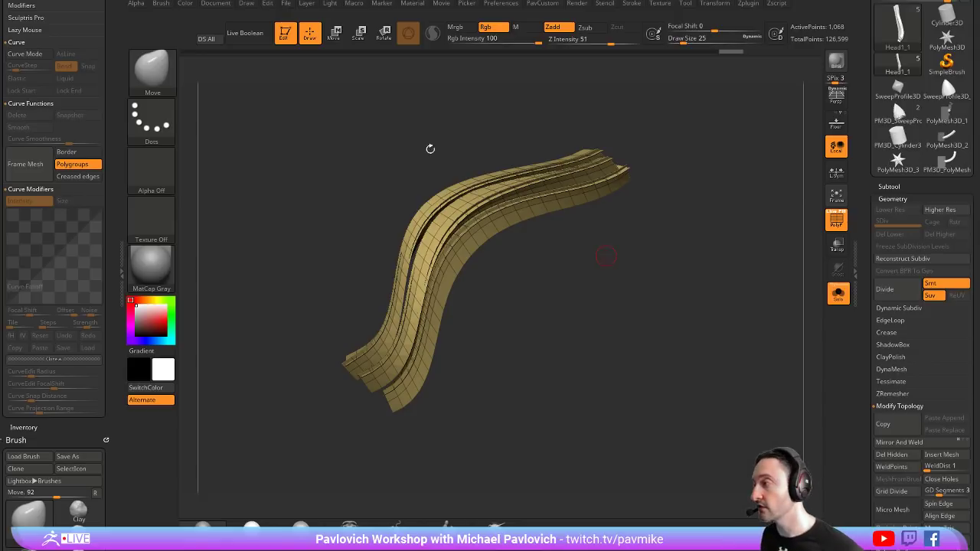
key("t")
key("ctrl+n")
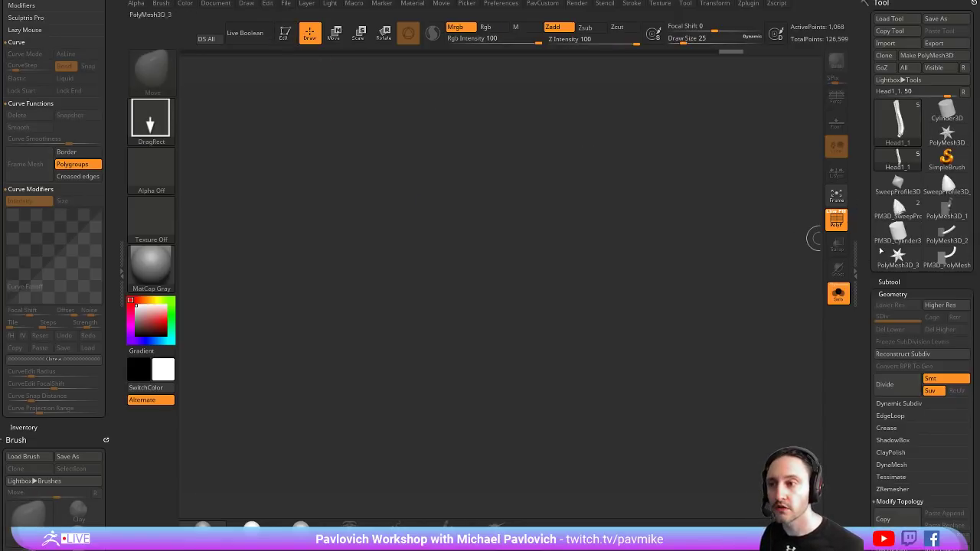
Step: Pick ZSphere as the tool, place it on the canvas and enter Edit mode
left_click(948, 157)
left_click(897, 120)
left_click(598, 219)
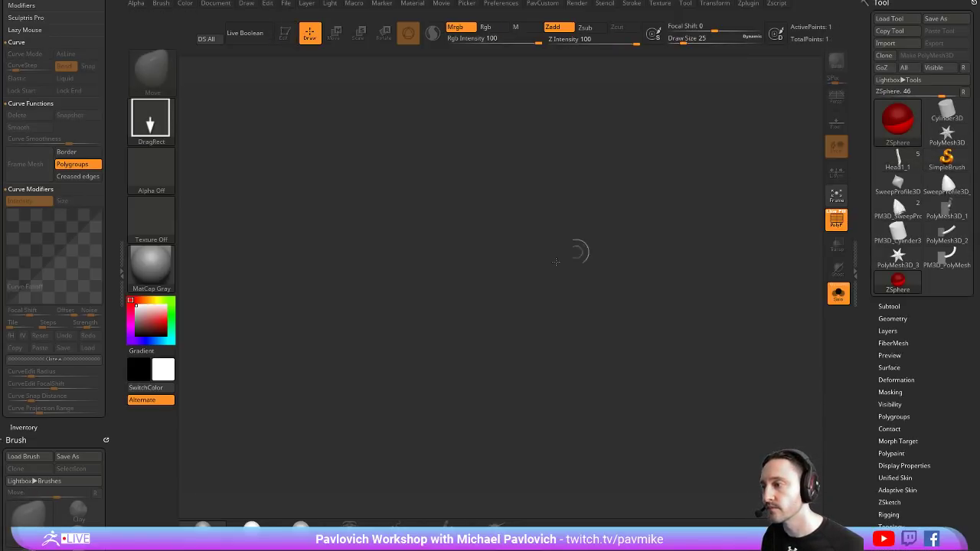
mouse_move(424, 322)
left_mouse_down()
mouse_move(443, 337)
mouse_move(433, 299)
left_mouse_up()
key("t")
key("w")
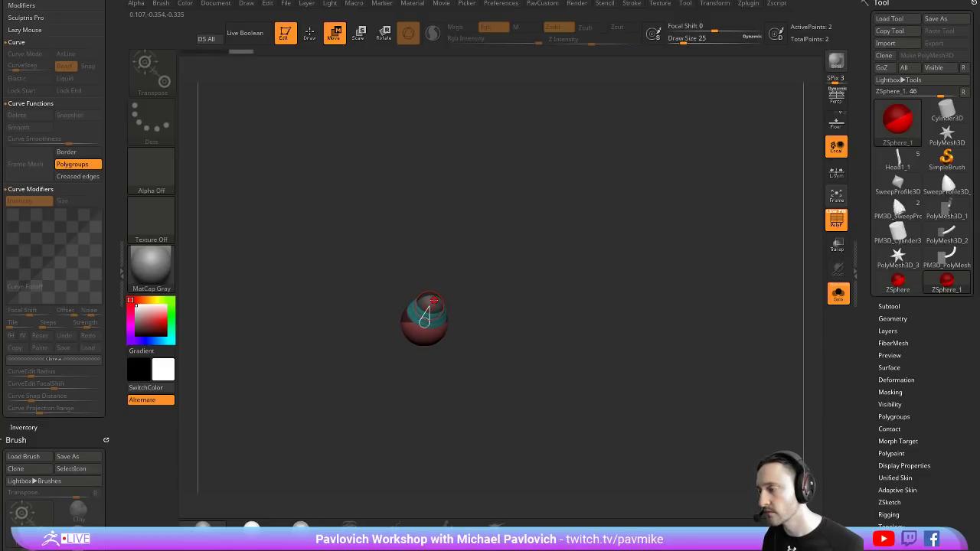
Step: Stretch a child ZSphere up-right and insert four ZSpheres along the chain
key("ctrl+z")
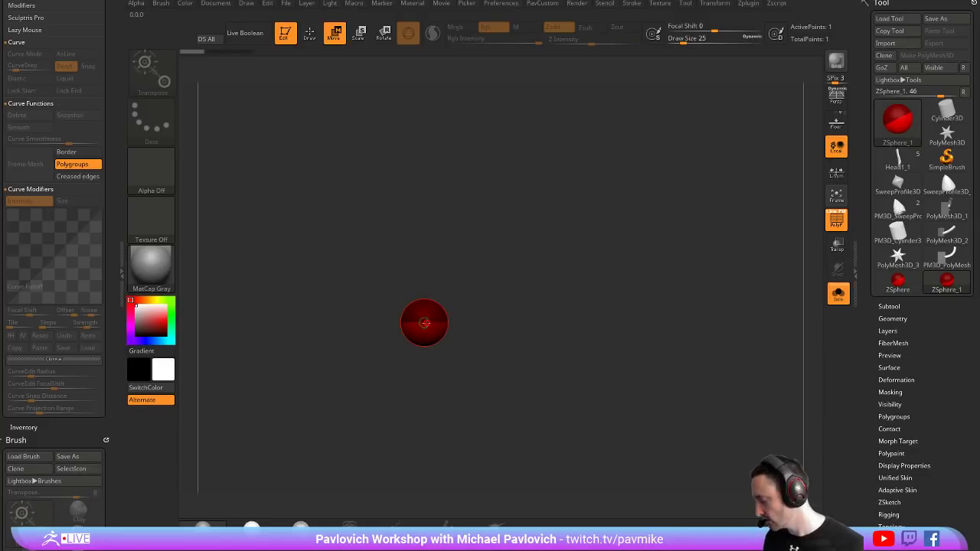
key("q")
key("ctrl+shift+z")
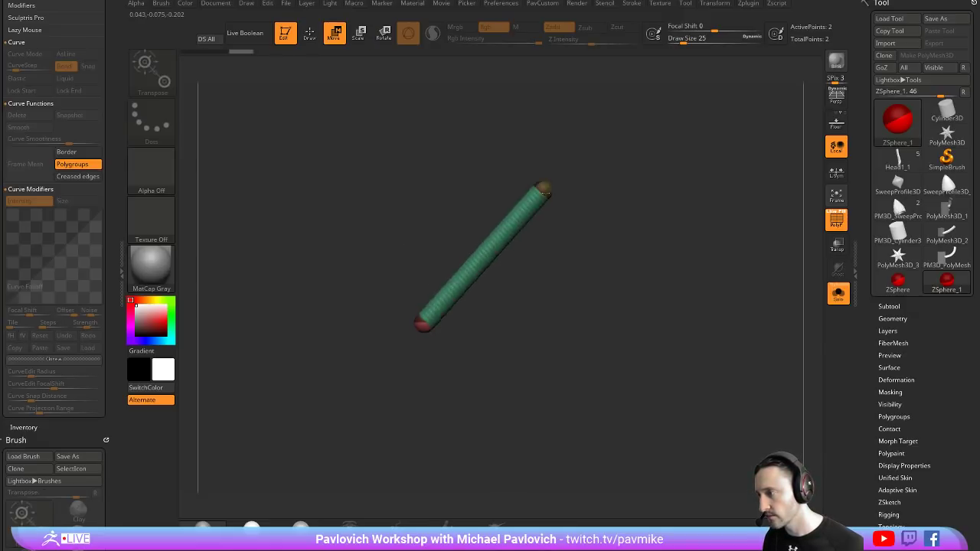
left_click_drag(542, 187, 727, 112)
left_click(476, 284)
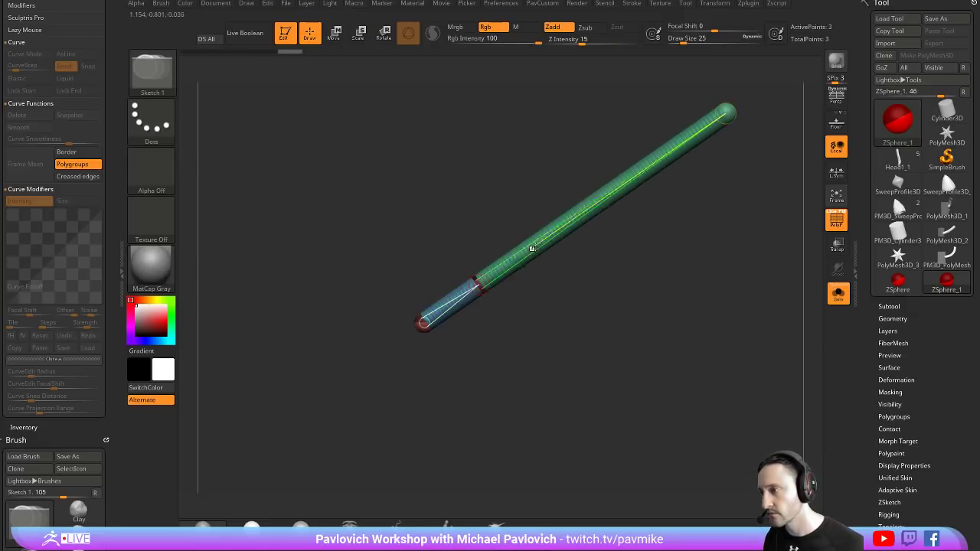
left_click(555, 225)
left_click(627, 177)
left_click(674, 149)
Step: Drag the chain's joints into a bent zig-zag shape
left_click_drag(672, 159, 689, 192)
left_click_drag(628, 177, 587, 131)
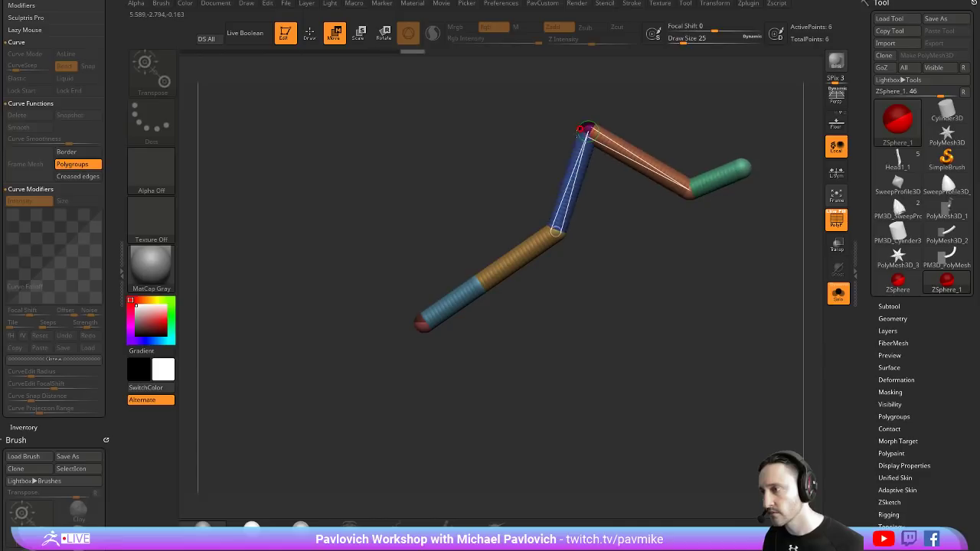
left_click_drag(556, 226, 454, 211)
left_click_drag(480, 285, 406, 266)
key("q")
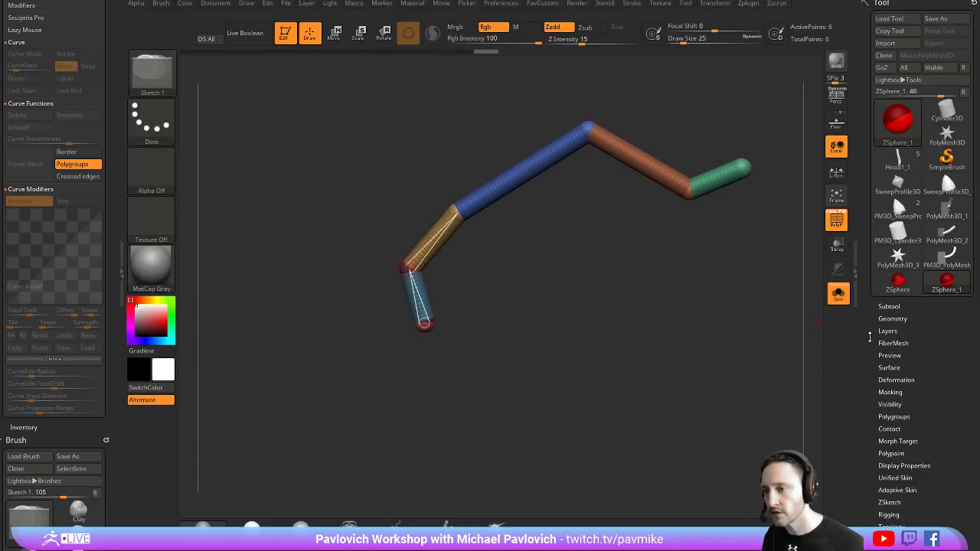
Step: Set Adaptive Skin DynaMesh Resolution to 0, make the adaptive skin and select Skin_ZSphere_1
scroll(869, 337, "down", 5)
left_click(892, 143)
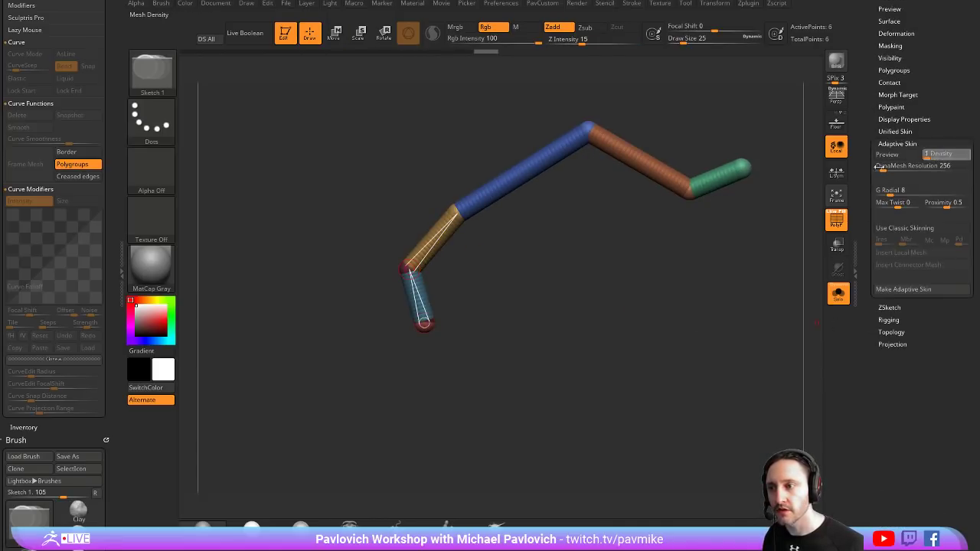
left_click(878, 165)
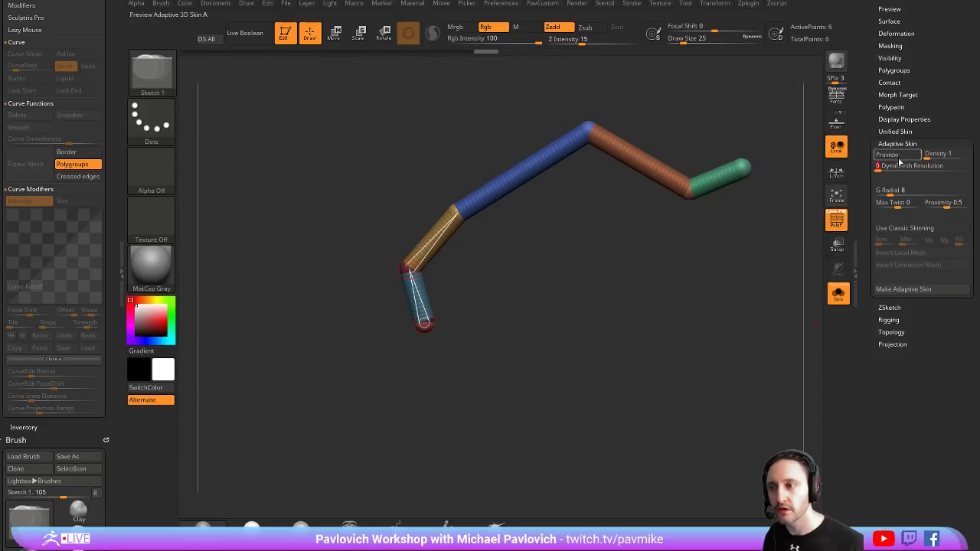
left_click(899, 157)
left_click(882, 288)
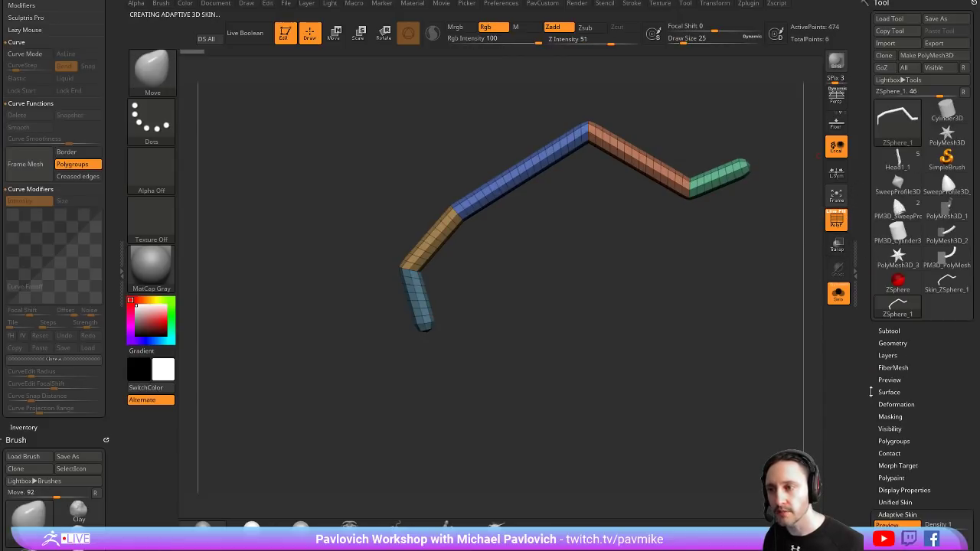
left_click(947, 285)
Step: Frame the skin mesh and hide its unwanted lower segment with a lasso selection
key("f")
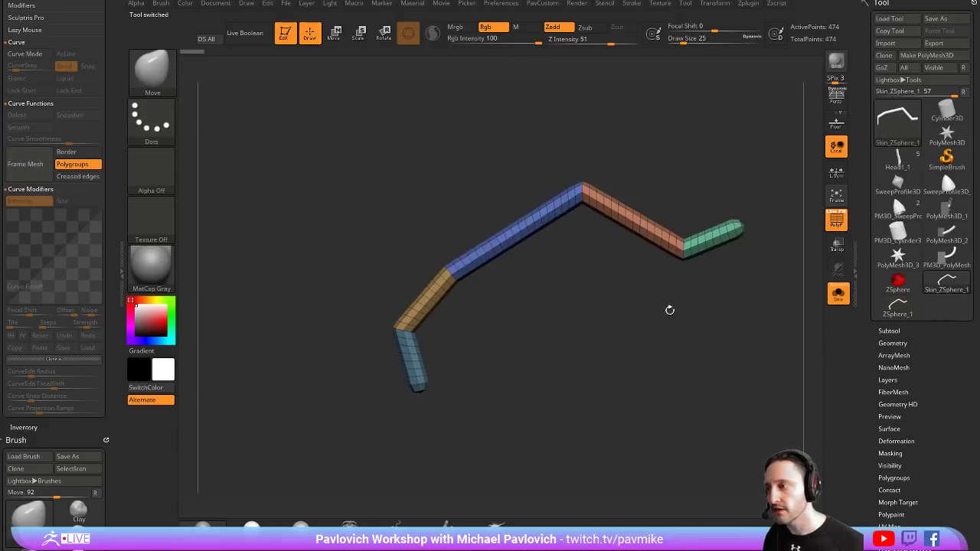
mouse_move(718, 176)
left_mouse_down("ctrl+shift")
mouse_move(705, 234)
mouse_move(715, 212)
left_mouse_up("ctrl+shift")
key("b")
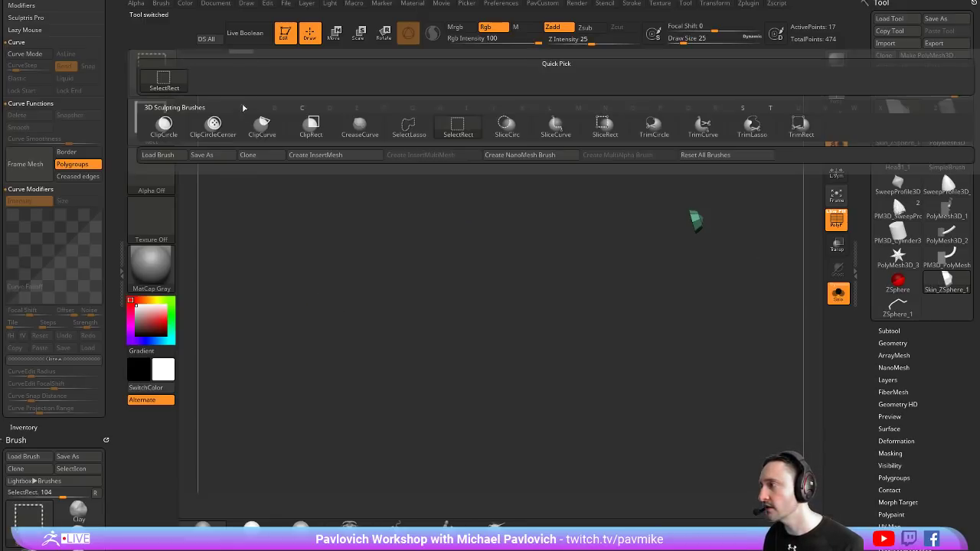
left_click(405, 128)
left_click(739, 255, "ctrl+shift")
mouse_move(689, 197)
left_mouse_down()
mouse_move(581, 276)
mouse_move(387, 387)
mouse_move(306, 383)
mouse_move(406, 394)
left_mouse_up()
Step: Merge the visible mesh into a single polygroup with Ctrl+W and frame it
key("space")
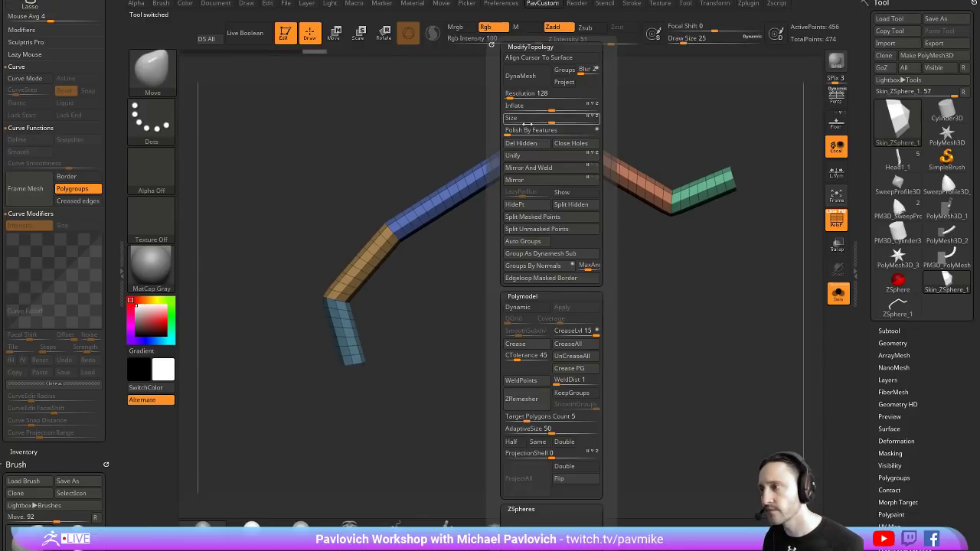
key("ctrl+w")
left_click_drag(526, 306, 430, 350, "alt")
key("f")
Step: Regroup lengthwise polyloops with ZModeler, then run Frame Mesh with Polygroups to trace border curves
key("b")
key("z")
key("m")
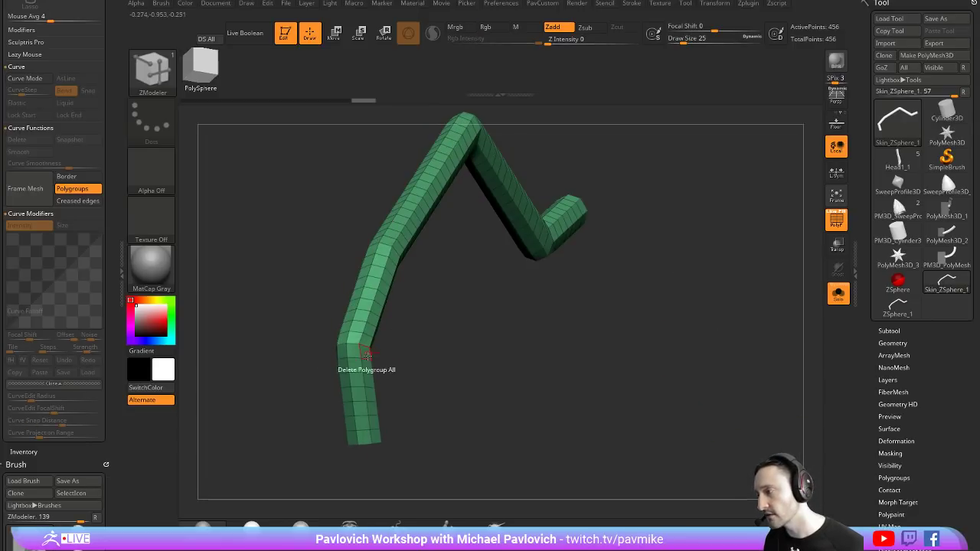
key("space")
left_click(352, 339)
left_click(291, 396)
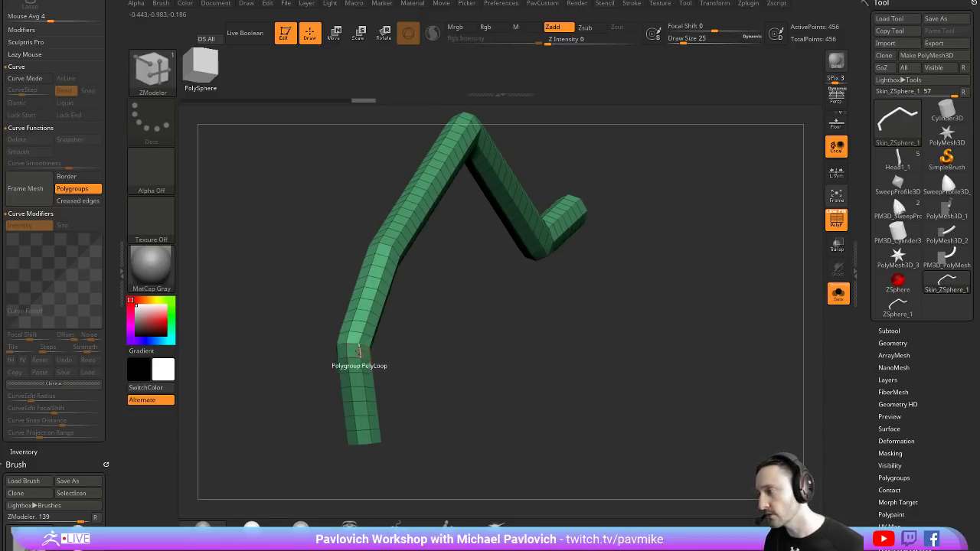
left_click(351, 342)
left_click(362, 346)
right_click_drag(363, 347, 394, 360)
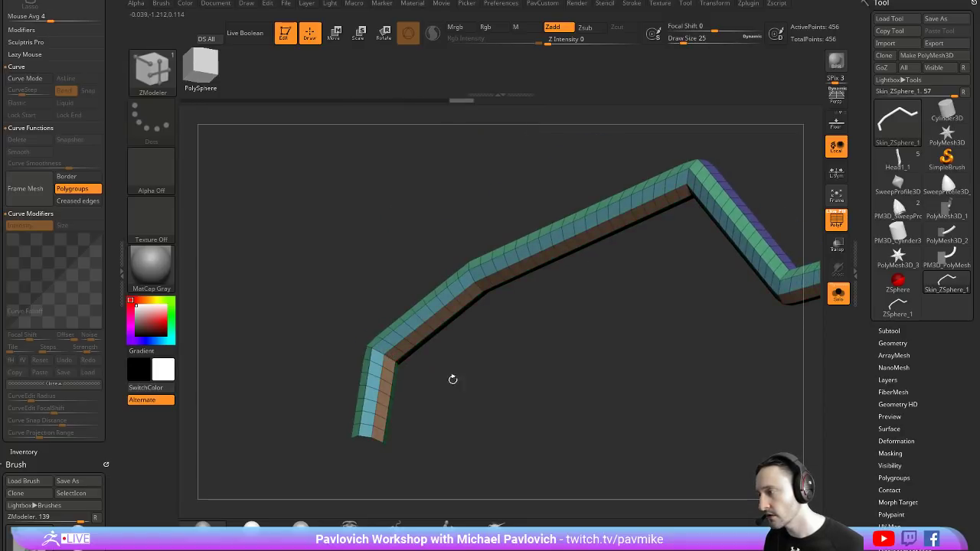
right_click_drag(453, 378, 262, 287)
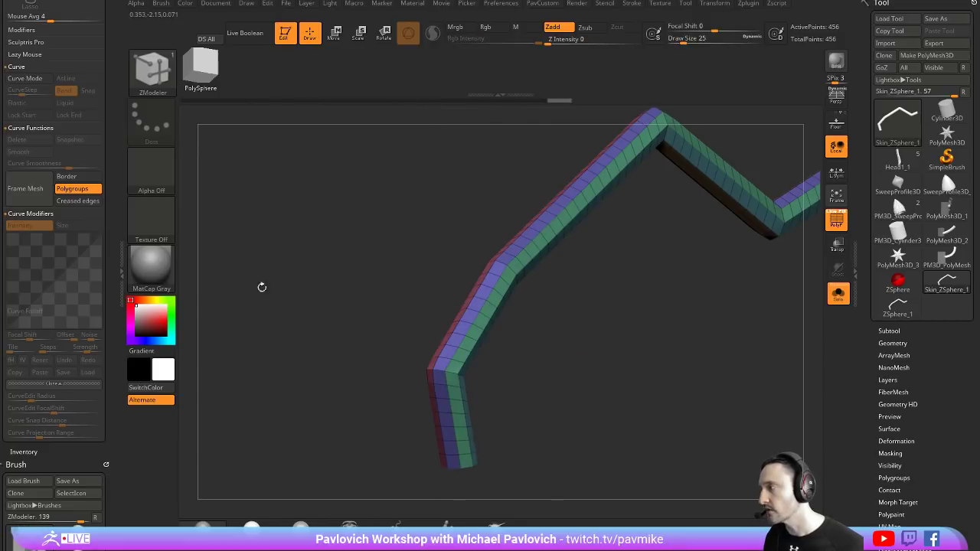
left_click(90, 192)
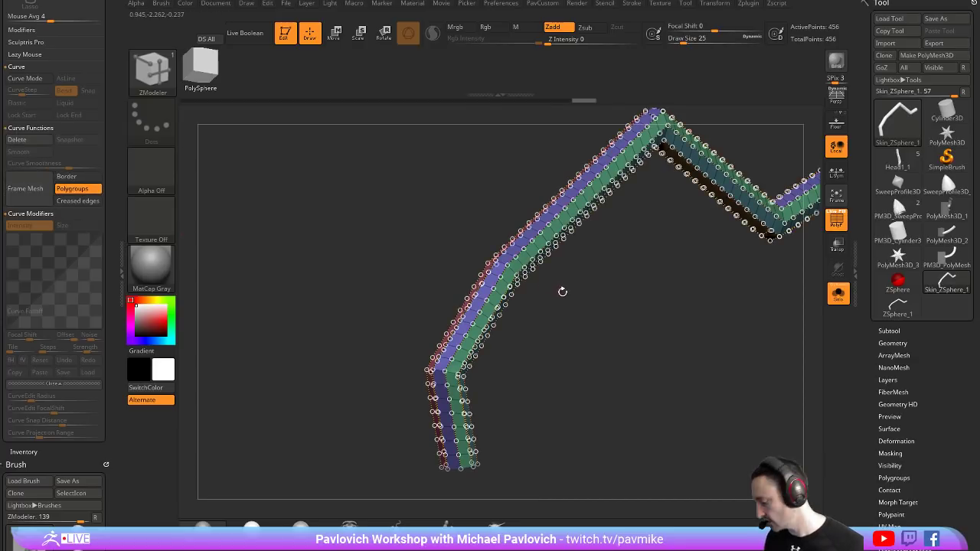
Step: Lay an InsertMesh curve brush mesh along the border curves and enlarge its Draw Size
key("b")
key("i")
left_click(532, 229)
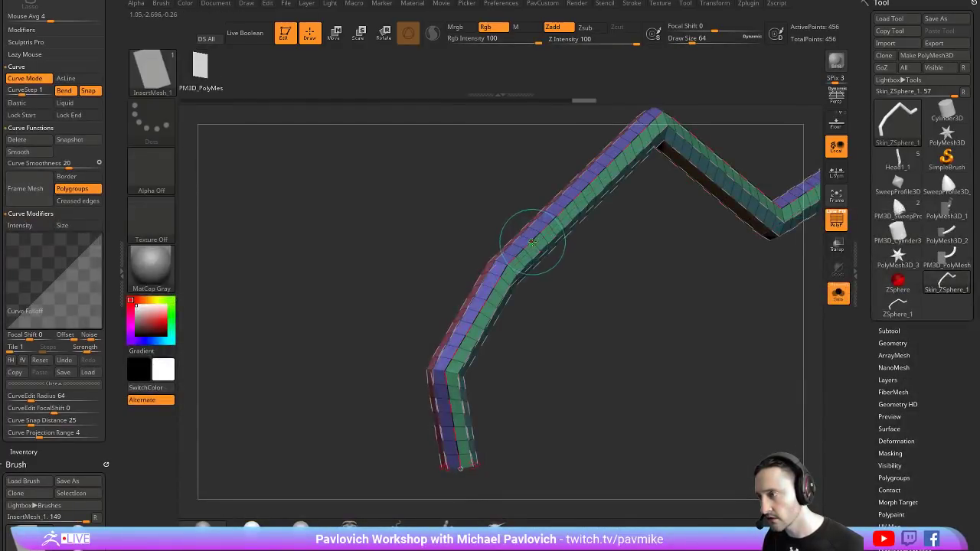
left_click(532, 241)
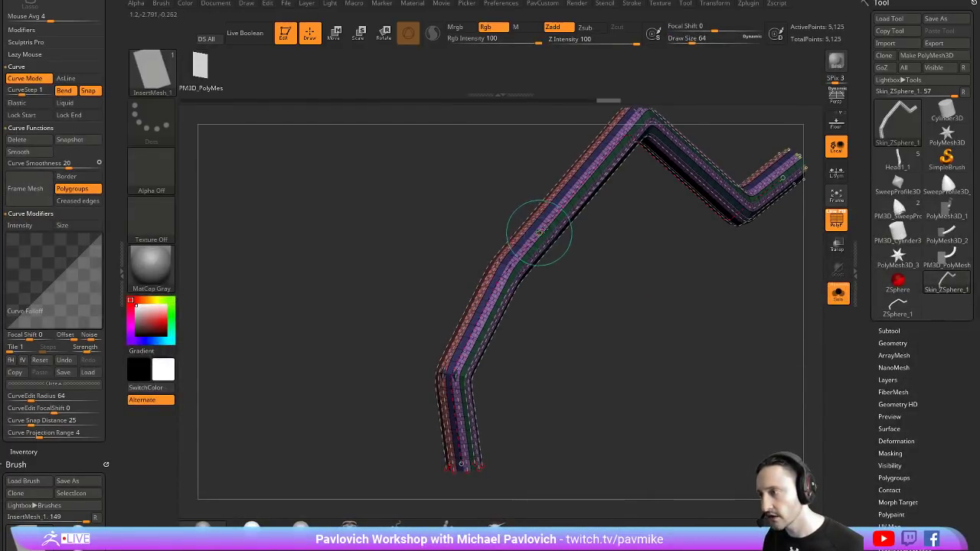
key("s")
mouse_move(597, 256)
left_mouse_down()
mouse_move(618, 264)
mouse_move(635, 306)
left_mouse_up()
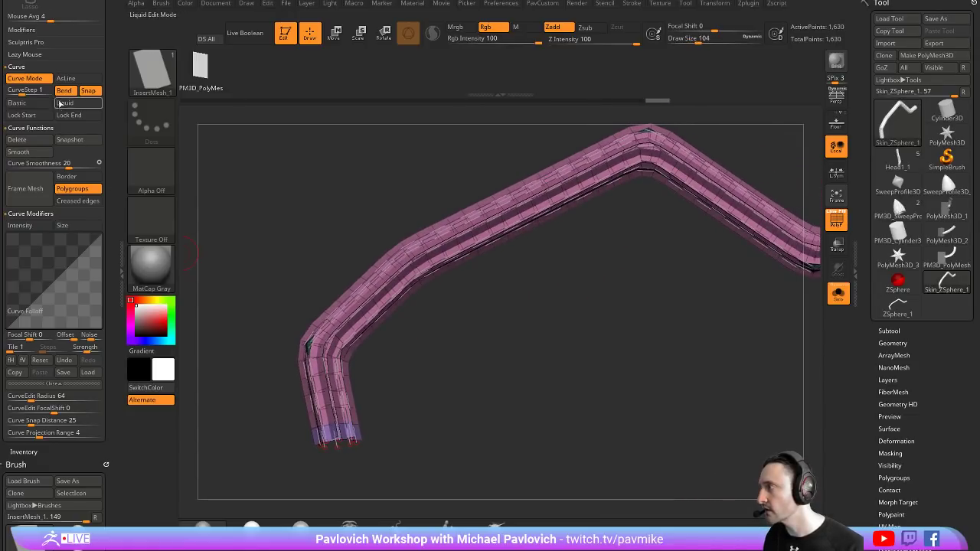
Step: Delete the guide curves and split the masked pink ribbons into subtool Skin_ZSphere_2
left_click(36, 139)
left_click_drag(579, 284, 552, 230)
left_click(542, 3)
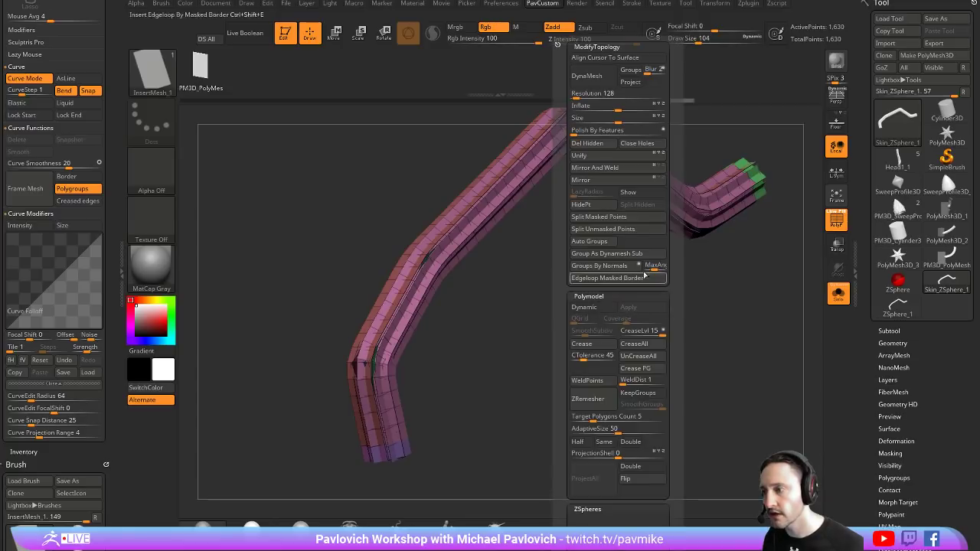
left_click(626, 218)
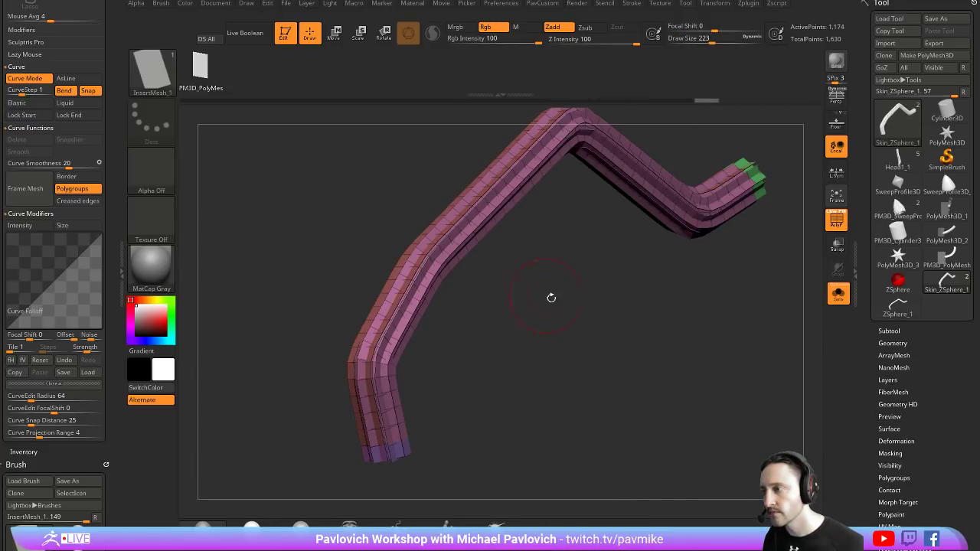
left_click_drag(551, 297, 534, 290)
Step: Return to the skin strip tool and show its subtool list
left_click(897, 308)
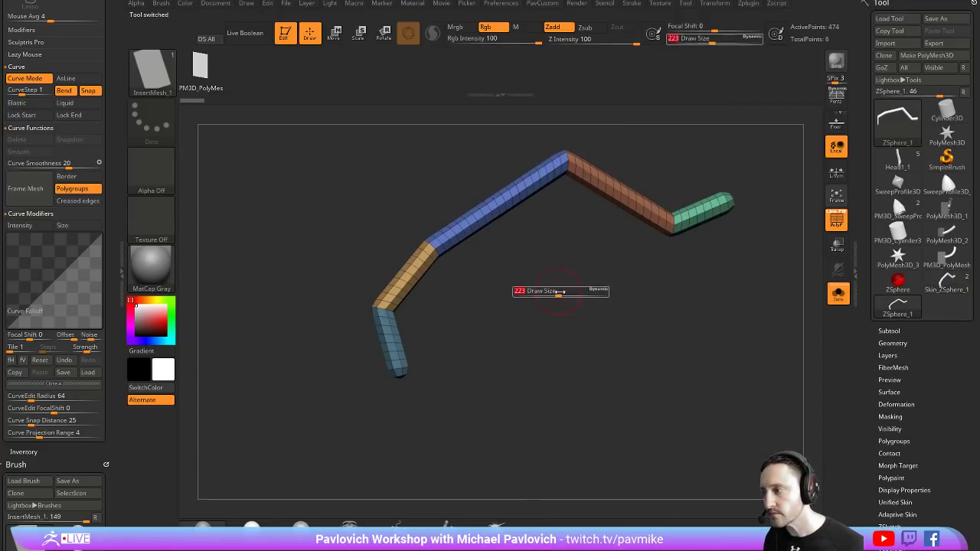
left_click_drag(567, 337, 798, 297, "alt")
left_click(946, 282)
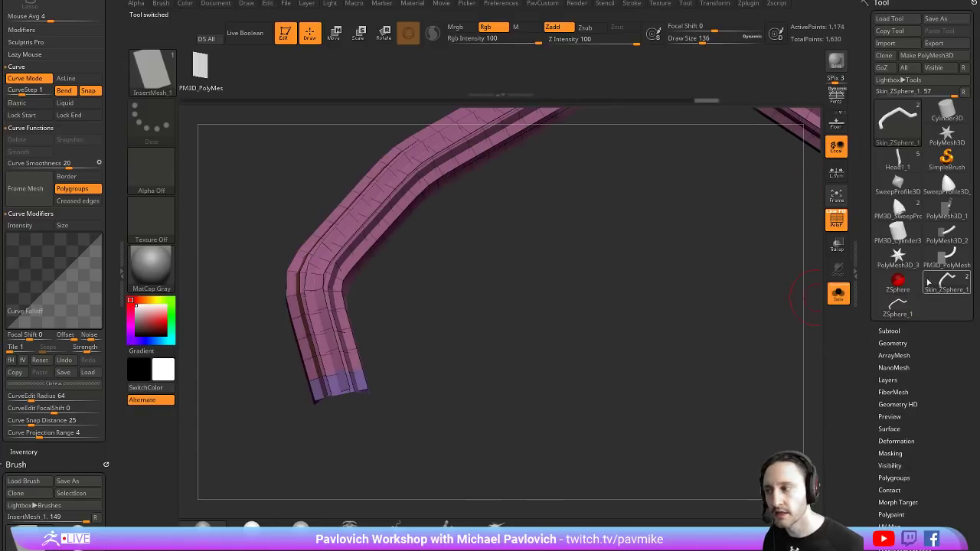
left_click(889, 331)
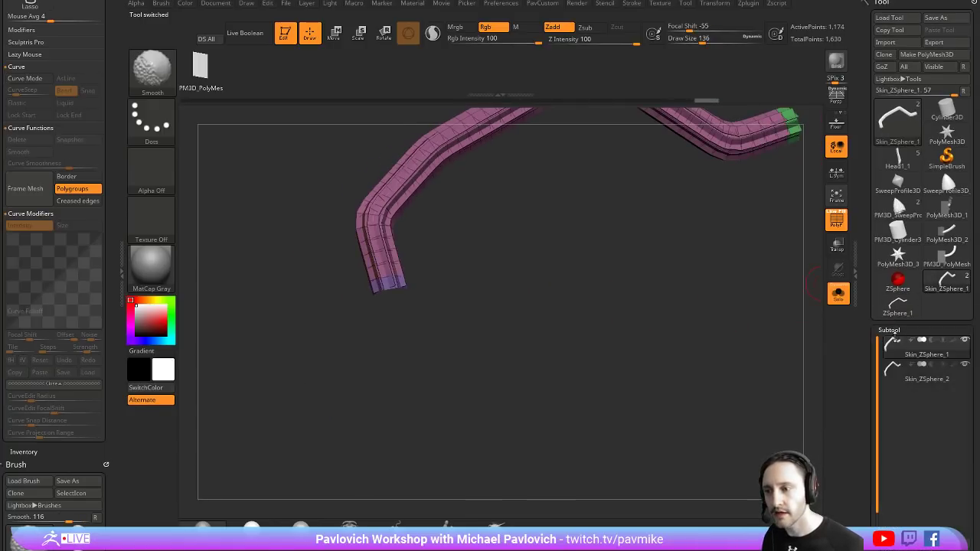
Step: Select Skin_ZSphere_2 and delete its unwanted polygroups with ZModeler, leaving one flat strip
left_click(927, 379)
mouse_move(686, 276)
left_mouse_down()
mouse_move(708, 328)
mouse_move(572, 339)
mouse_move(680, 259)
left_mouse_up()
key("b")
key("z")
key("m")
key("space")
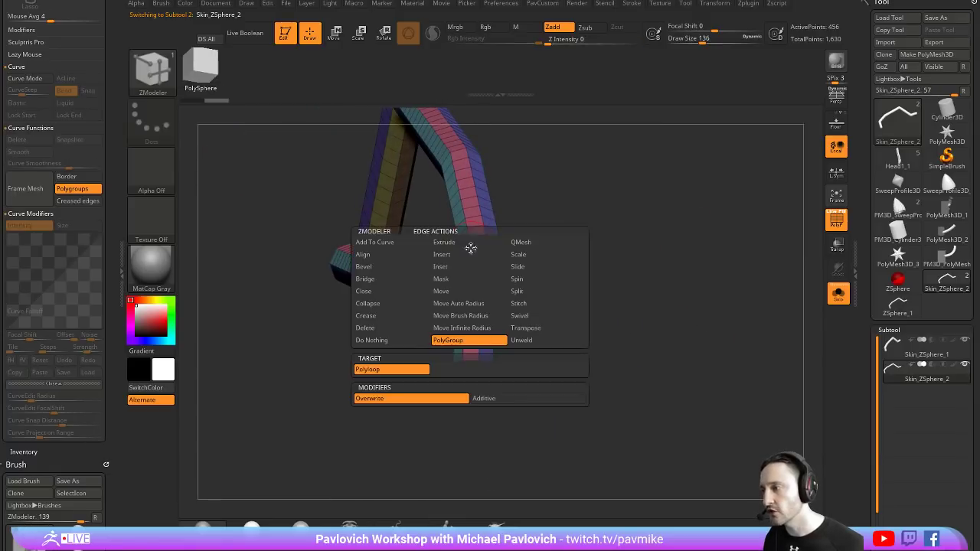
left_click(450, 255)
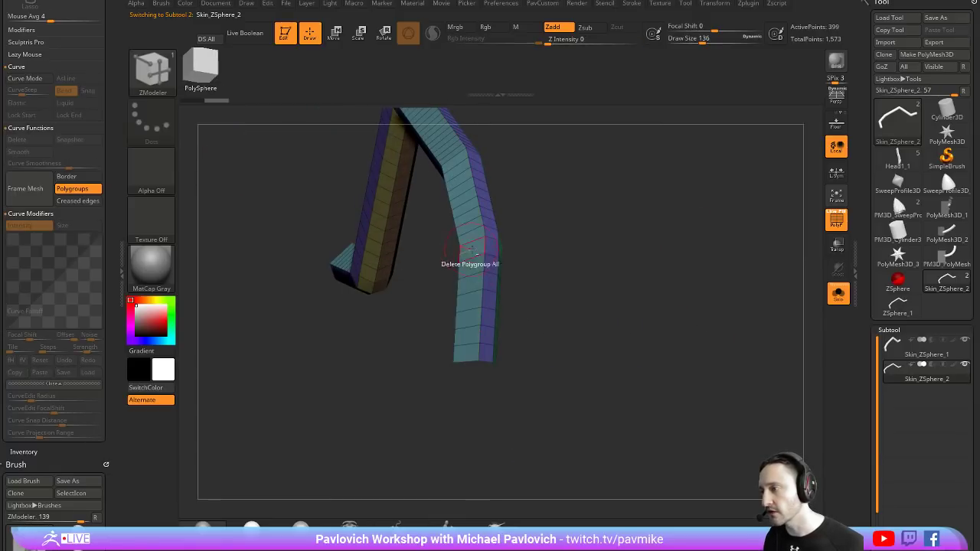
left_click_drag(485, 246, 703, 354)
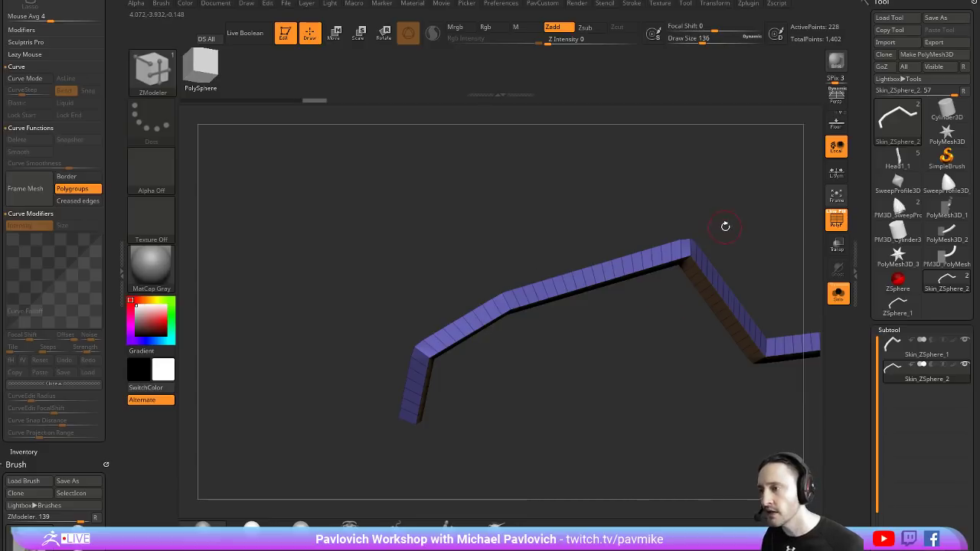
Step: Apply Polish By Features to smooth the ribbon's sharp bends, keeping 228 points
key("space")
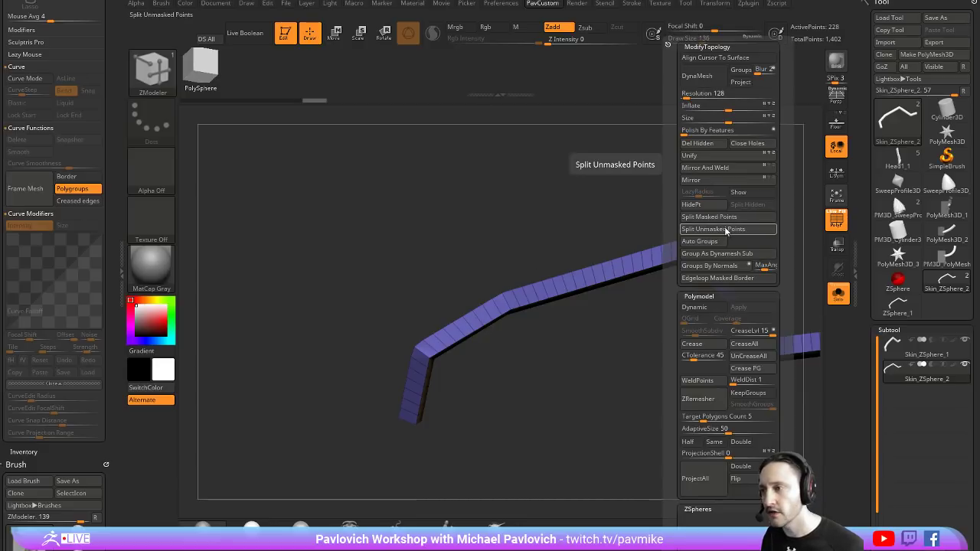
left_click(688, 130)
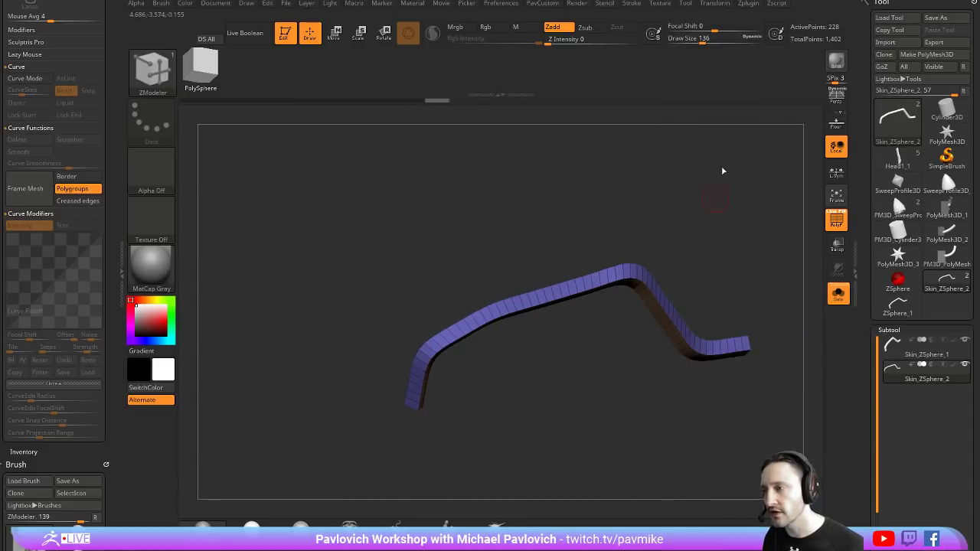
key("space")
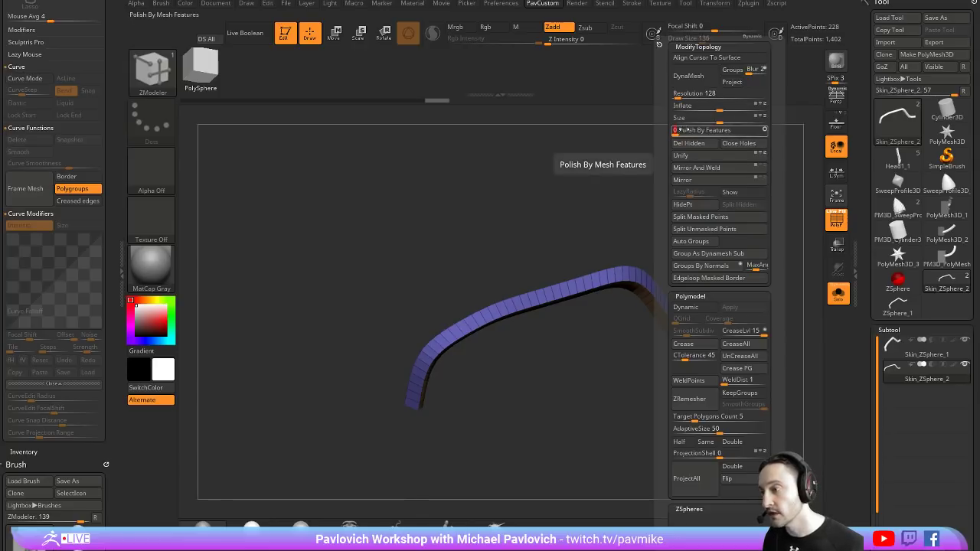
left_click_drag(612, 184, 663, 320)
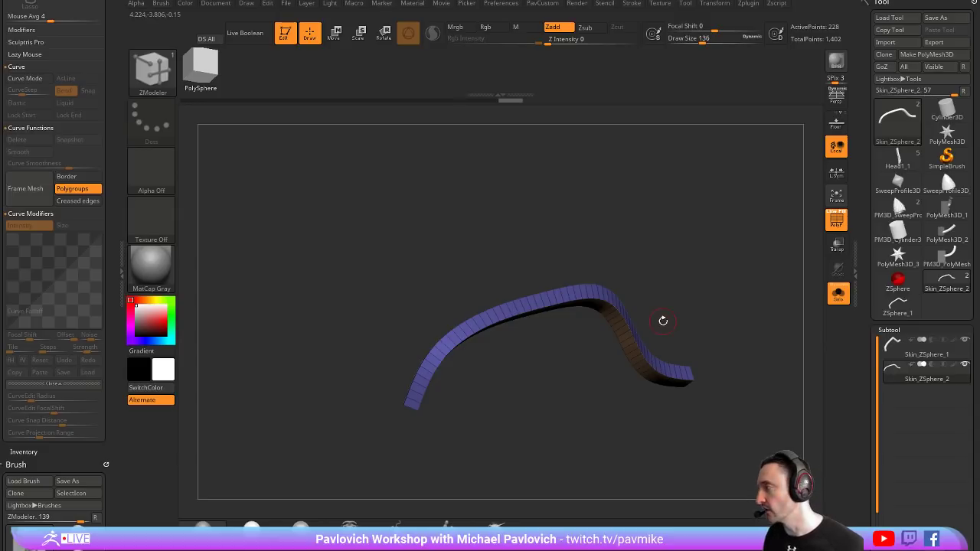
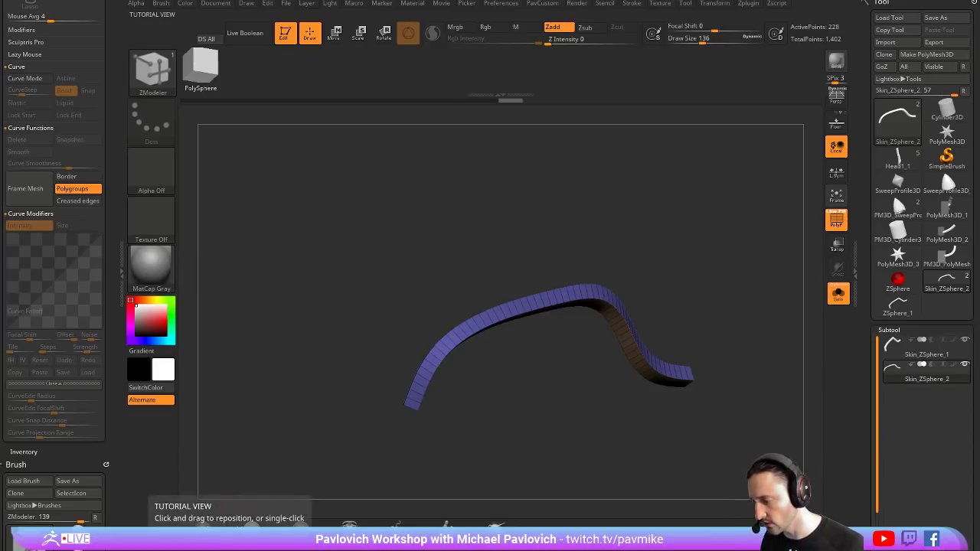
Step: Close the Brush tray and rotate the curved skinned model to a new view
scroll(112, 35, "up", 3)
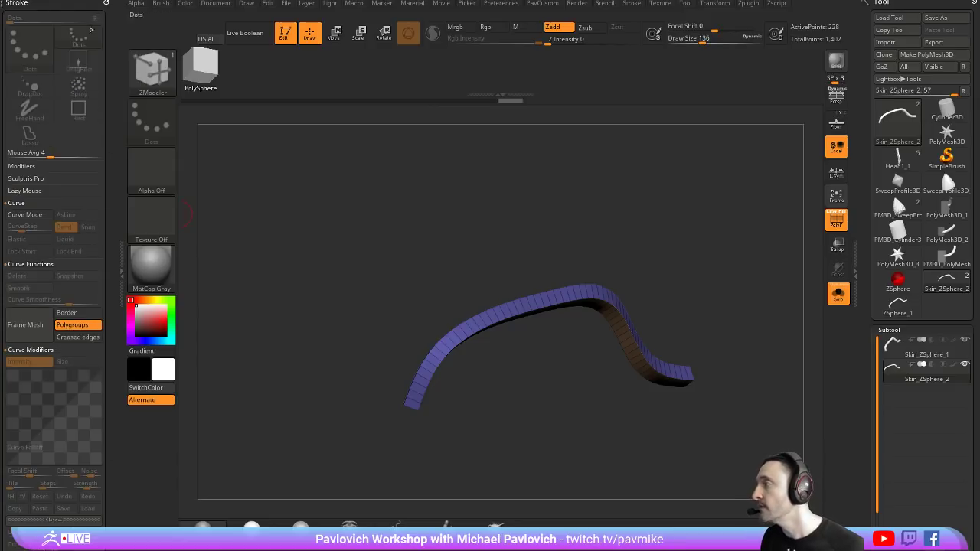
scroll(108, 4, "up", 5)
left_click(107, 4)
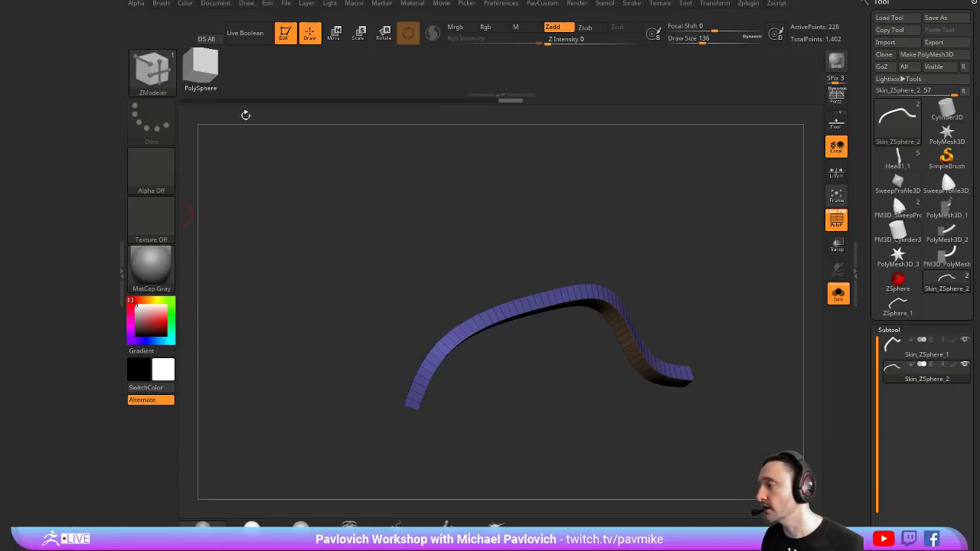
left_click(247, 4)
mouse_move(429, 271)
left_mouse_down()
mouse_move(490, 253)
mouse_move(424, 191)
mouse_move(218, 140)
left_mouse_up()
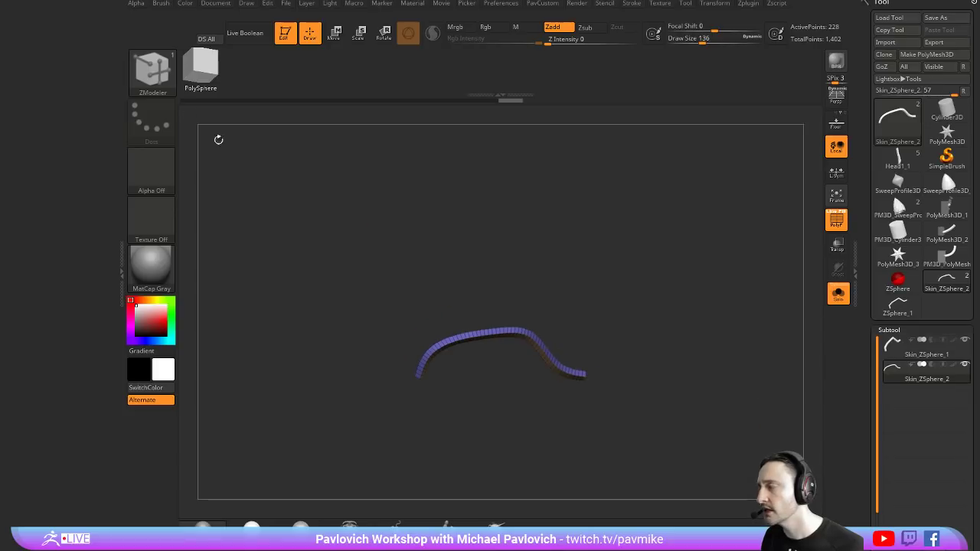
Step: Dock the Zplugin menu in the left tray, collapse IMM Draw Size and expand NanoTile Textures
left_click(216, 4)
left_click(748, 4)
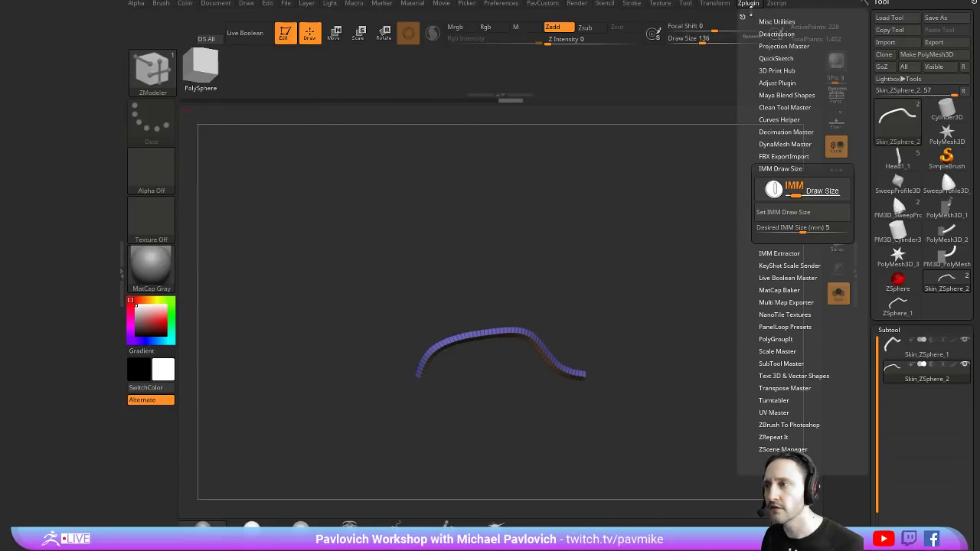
left_click(742, 15)
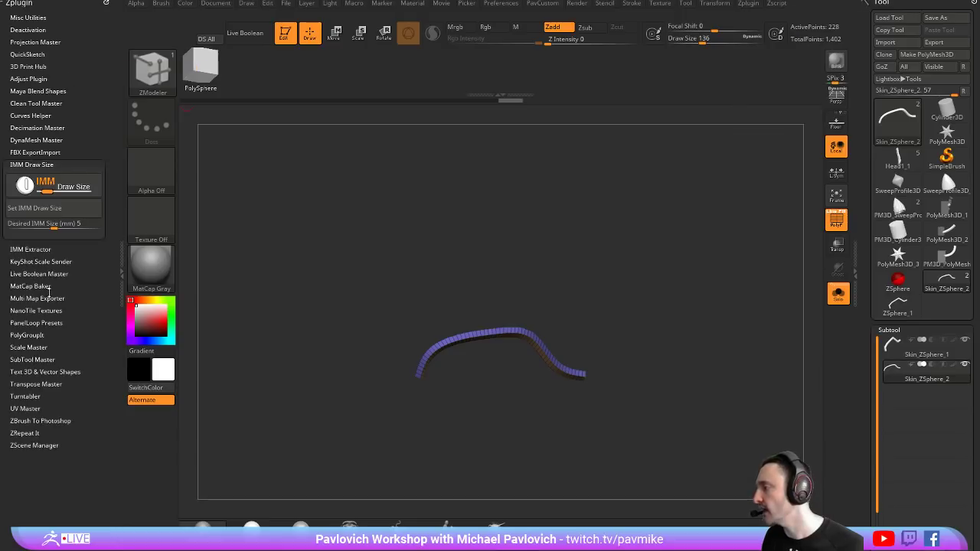
left_click(32, 164)
left_click(27, 238)
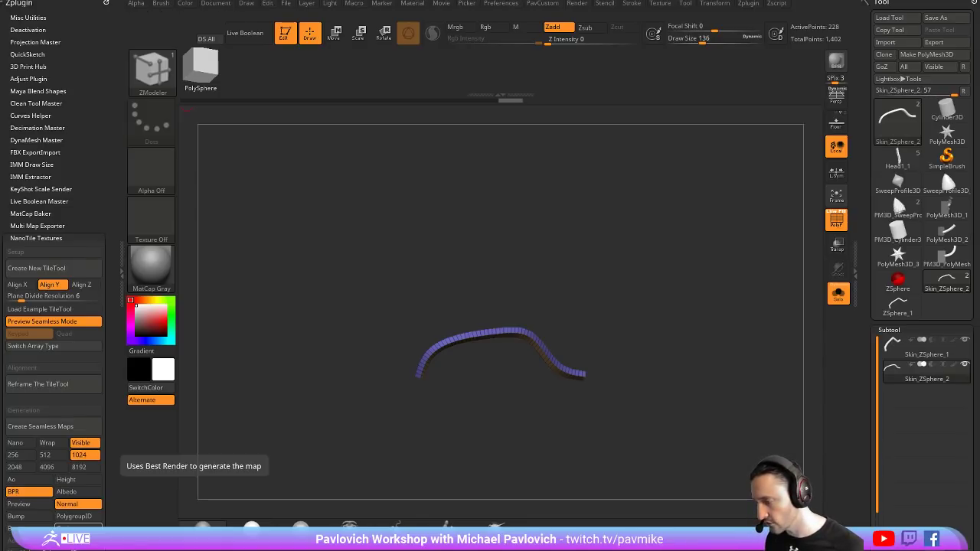
key("alt+Tab")
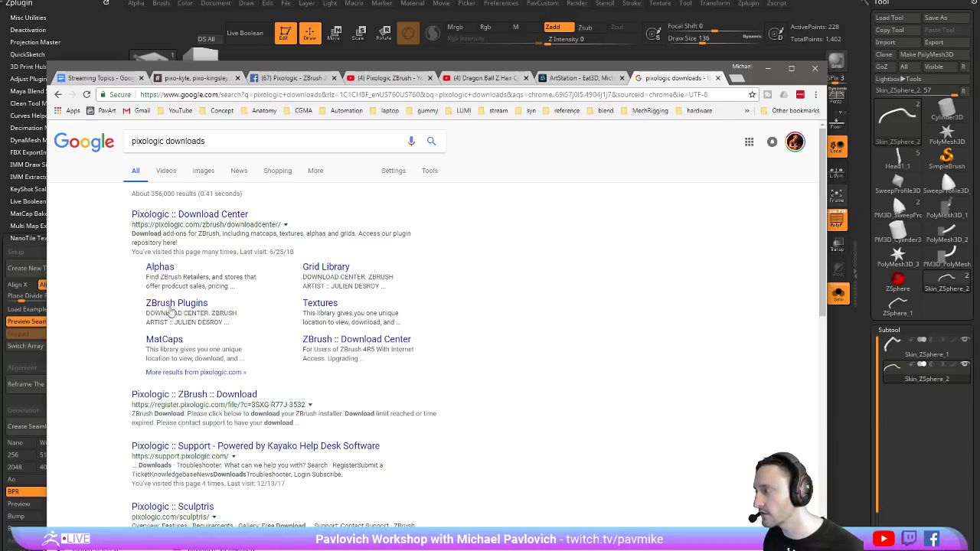
Step: Find the NanoTile Textures card on Pixologic's ZBrush Plugins page, then minimize Chrome back to ZBrush
left_click(173, 304)
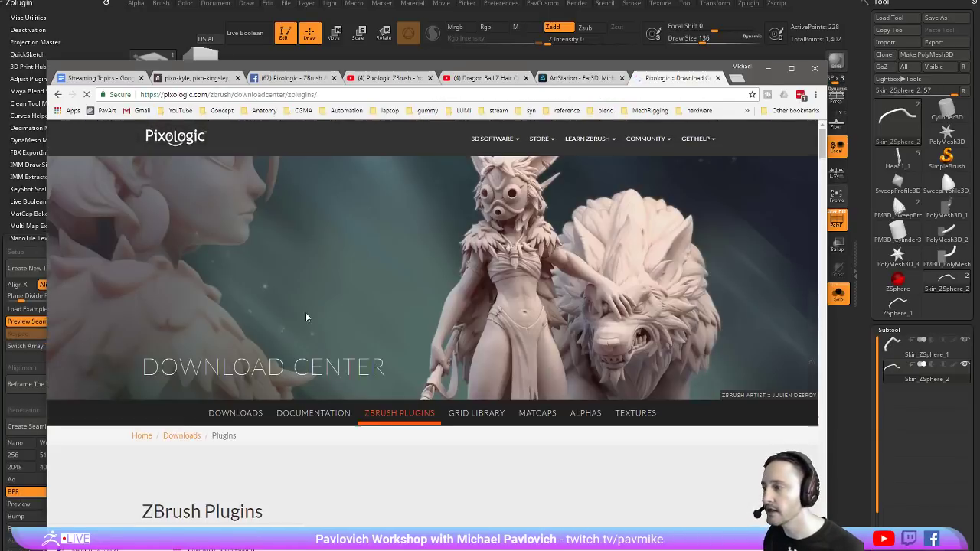
scroll(305, 312, "down", 5)
scroll(305, 315, "down", 15)
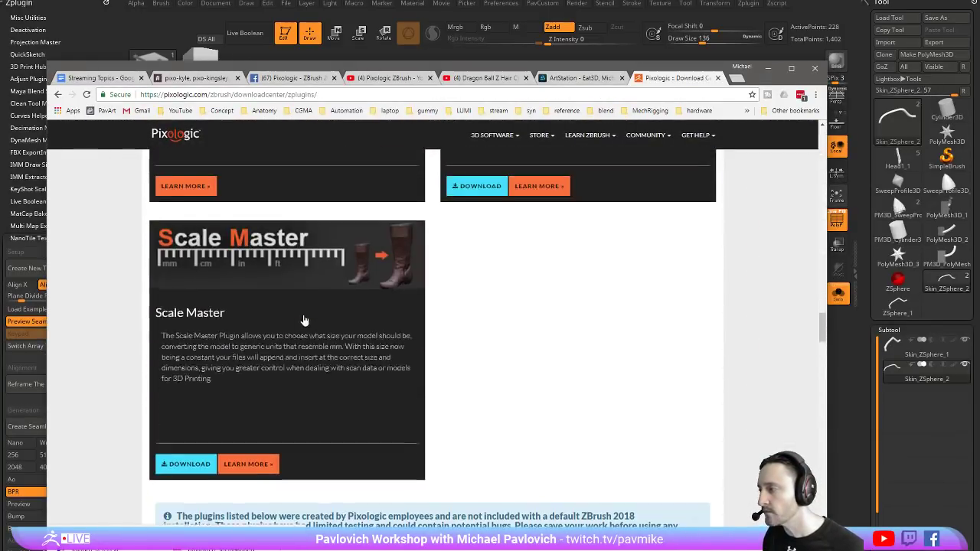
scroll(307, 316, "down", 2)
scroll(528, 230, "down", 3)
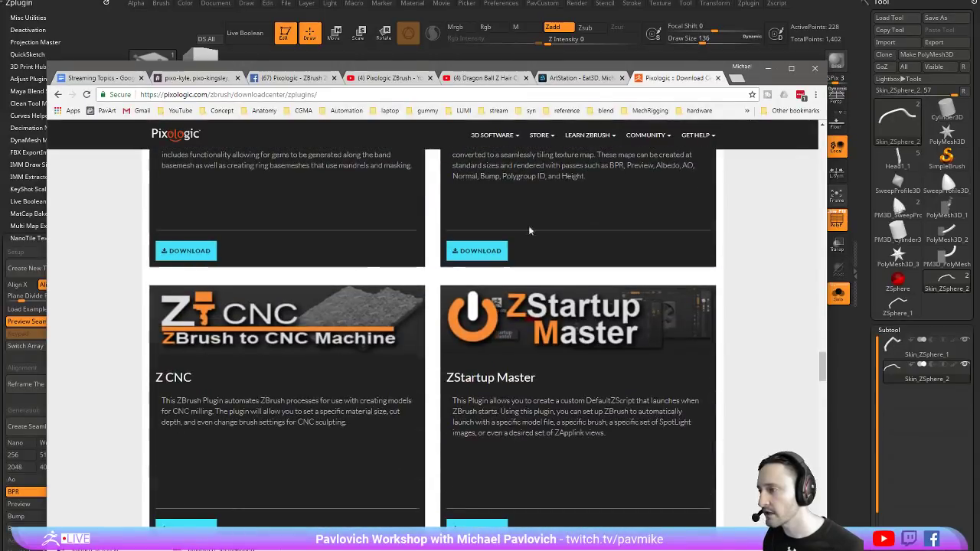
scroll(473, 359, "up", 2)
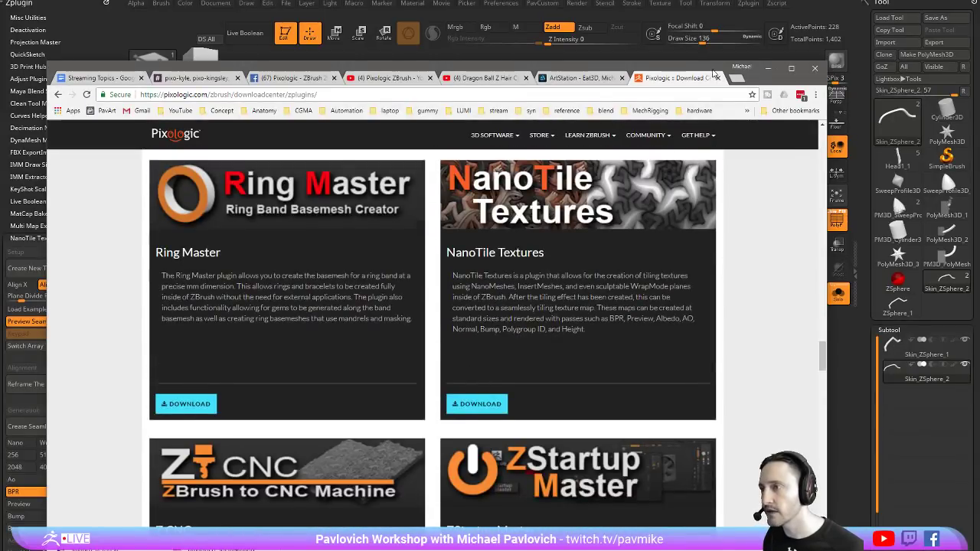
key("super+Down")
key("alt+Tab")
key("super+Down")
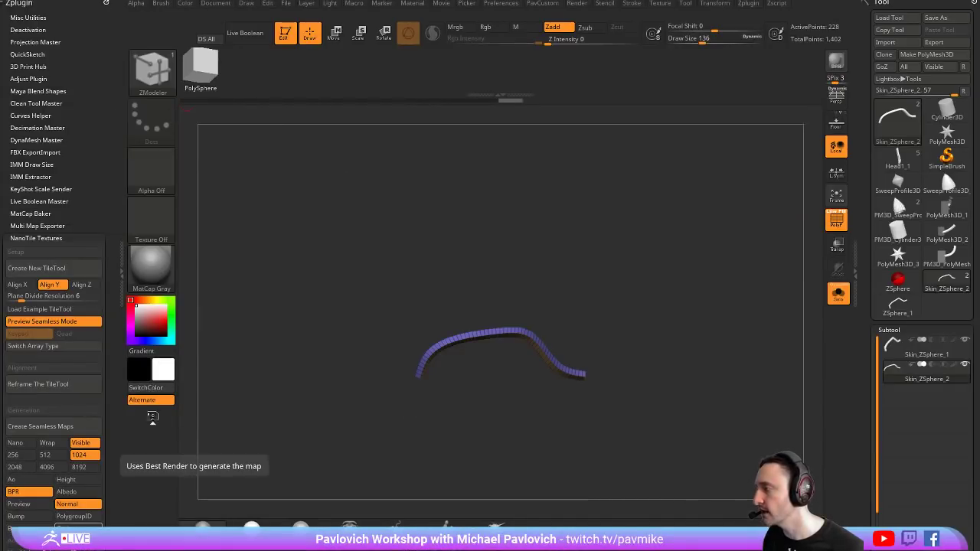
Step: Check ZBrush 2018's ZStartup/ZPlugs64 folder for NanoTileTextures_4R8, then close Explorer
key("super+e")
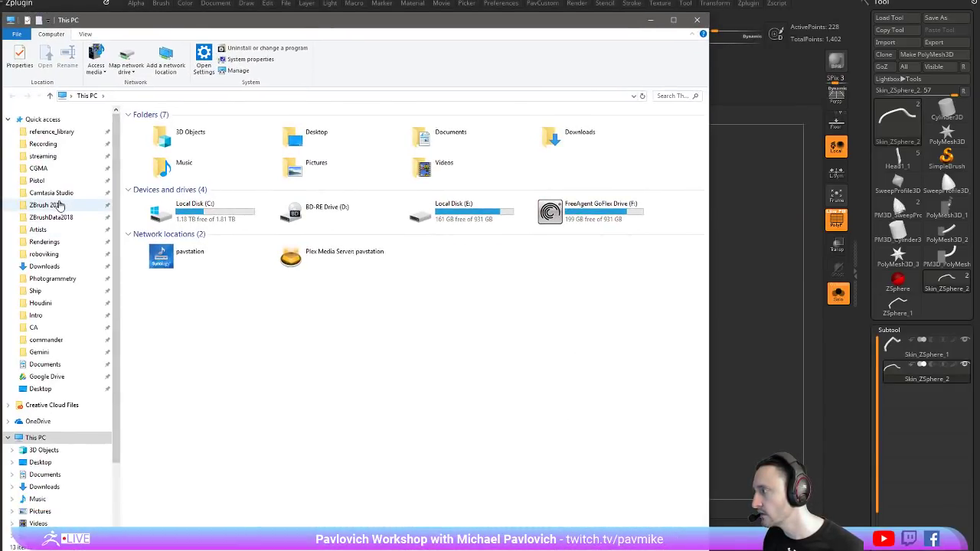
left_click(46, 205)
double_click(153, 330)
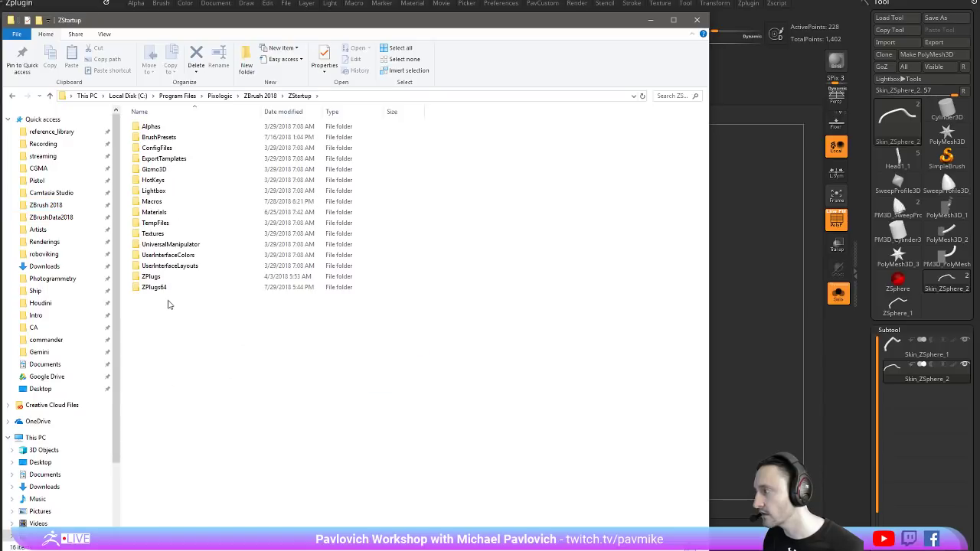
double_click(156, 287)
scroll(184, 191, "down", 5)
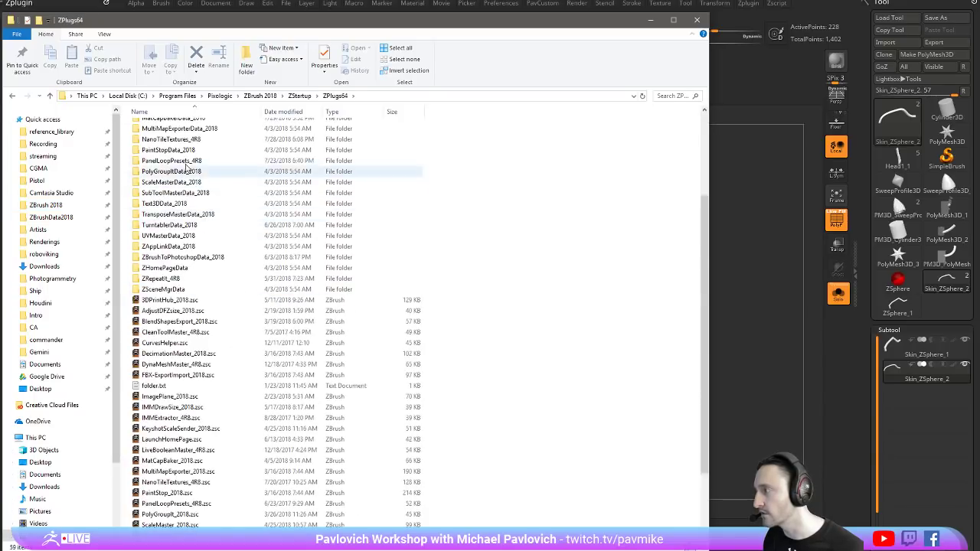
left_click(178, 352)
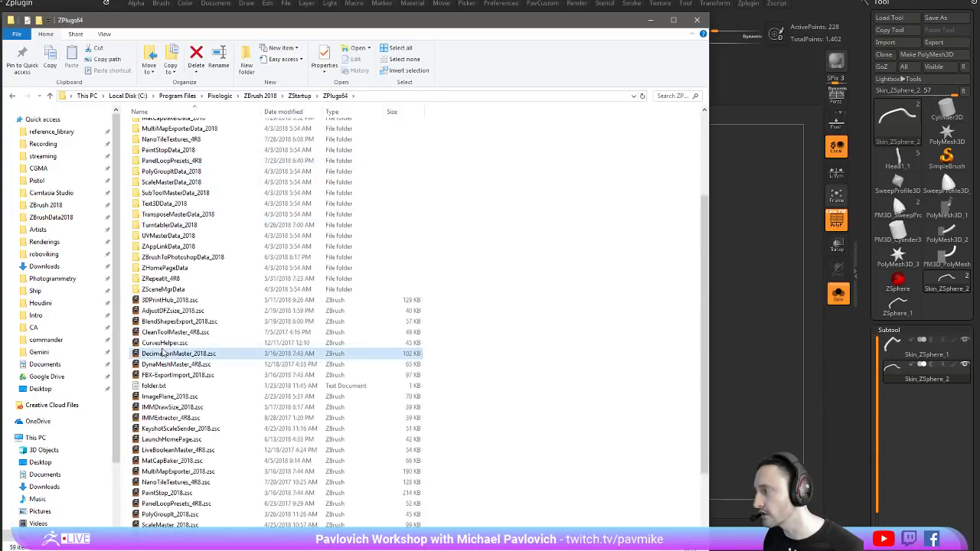
left_click(693, 22)
left_click(30, 239)
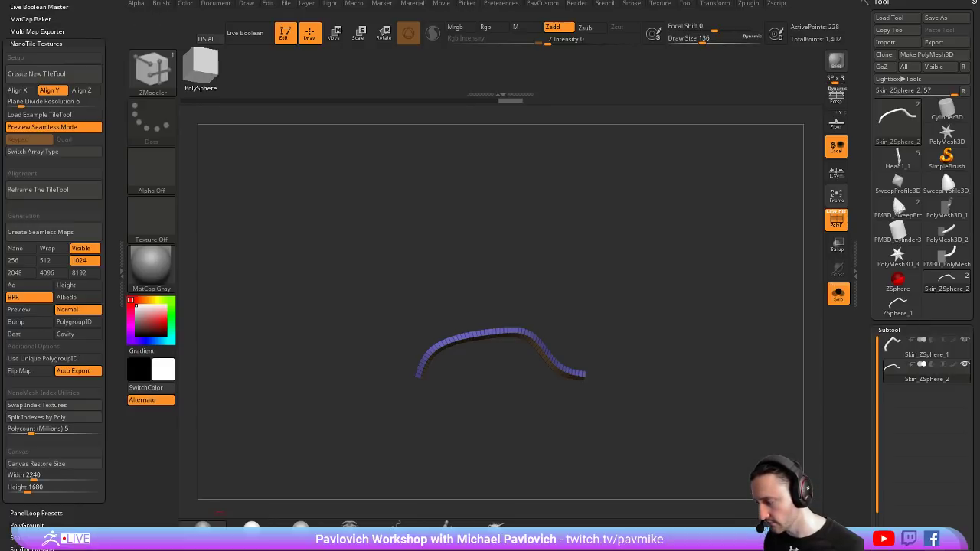
Step: Search the YouTube channel for 'nanotile' and open the NanoTile playlist
key("alt+Tab")
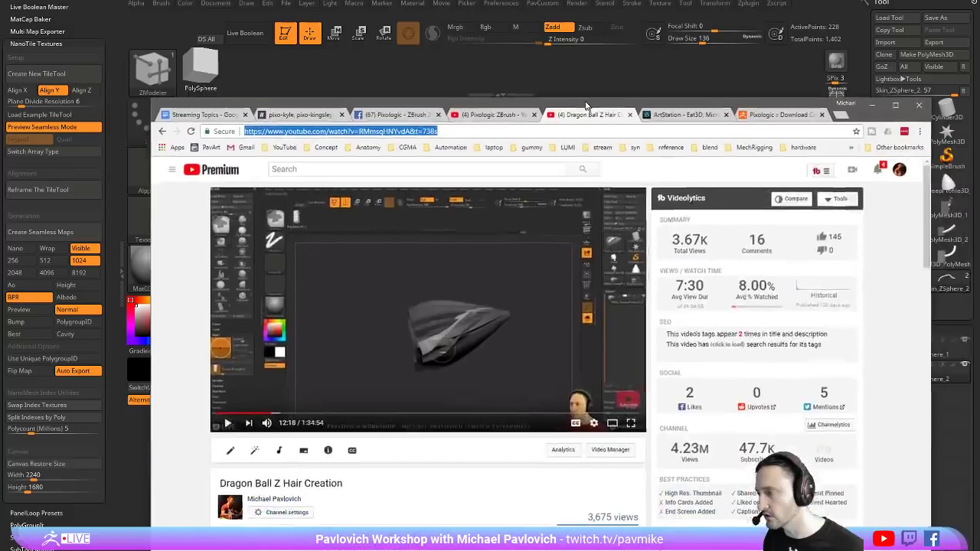
left_click(94, 48)
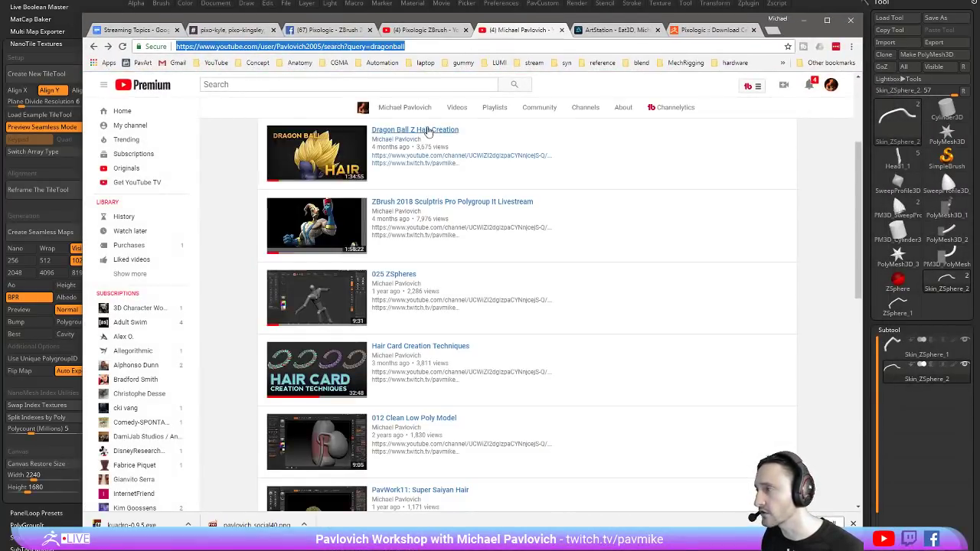
scroll(578, 173, "up", 2)
double_click(588, 255)
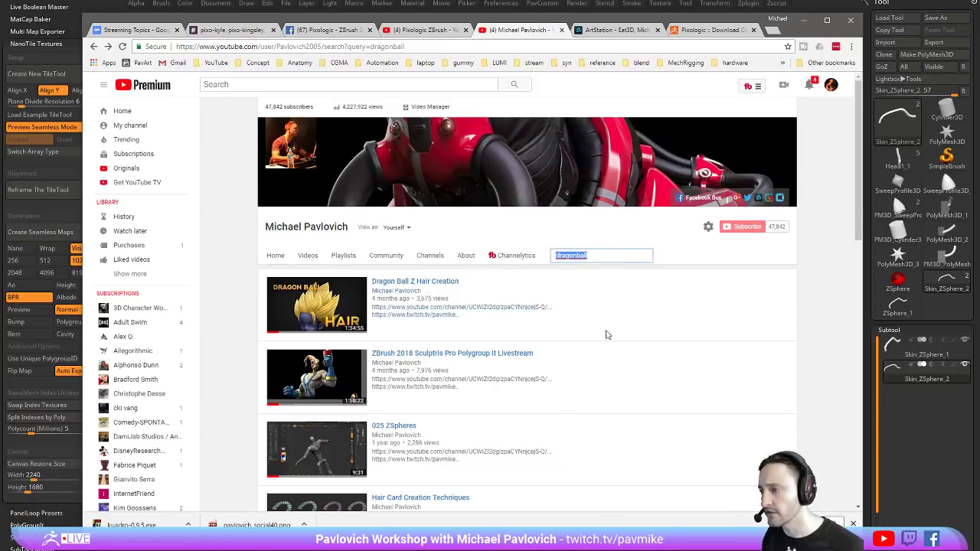
type("nano")
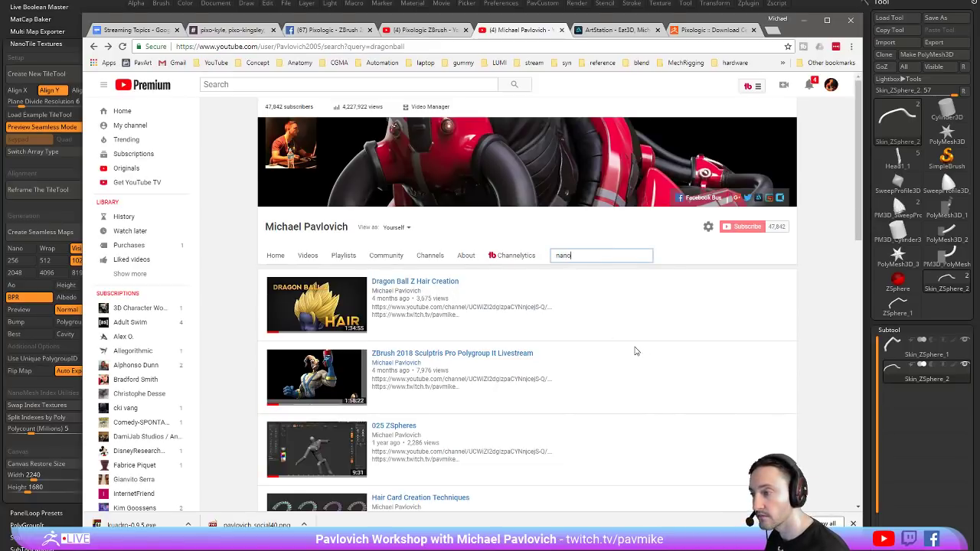
type("tile")
key("Return")
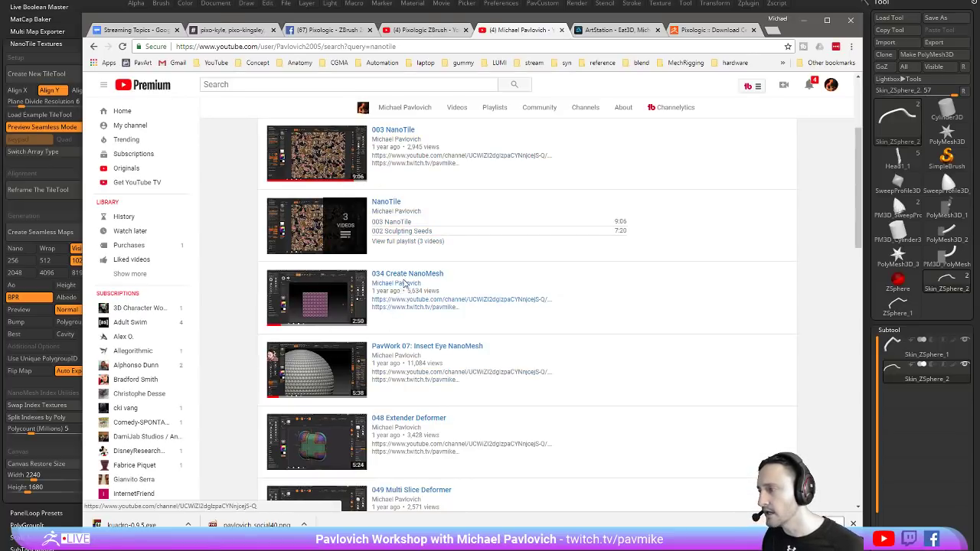
left_click(396, 203)
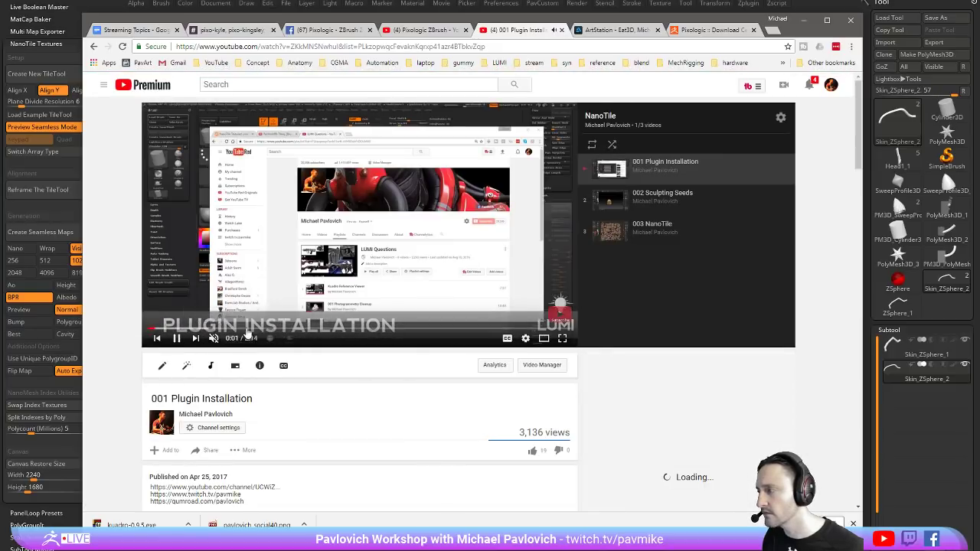
Step: Play the 003 NanoTile video, skip ahead to about 8:14, then return to ZBrush
left_click(663, 196)
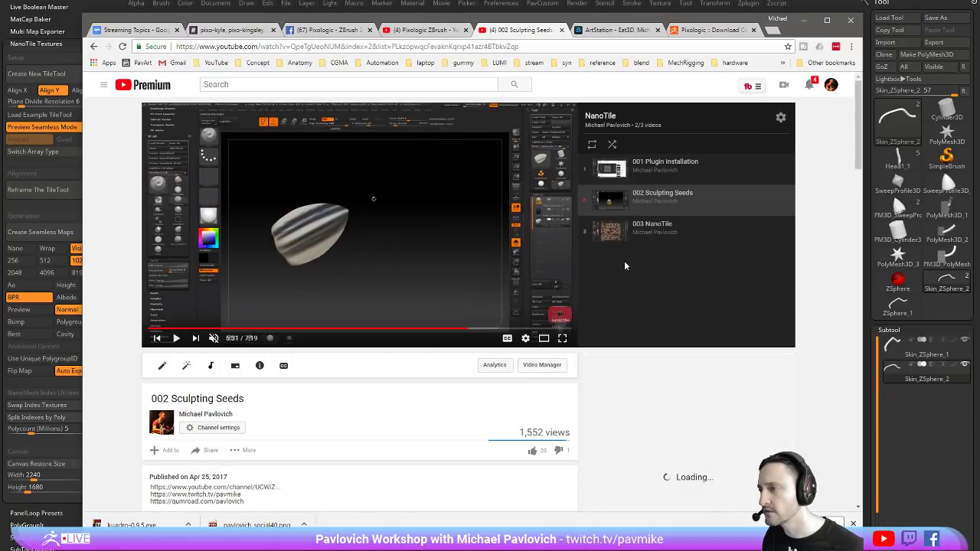
left_click(650, 228)
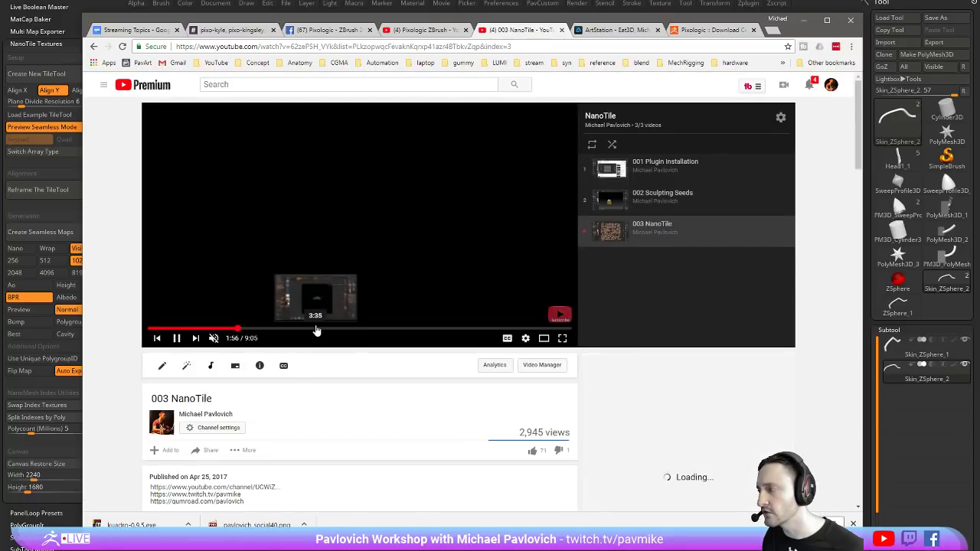
left_click(317, 329)
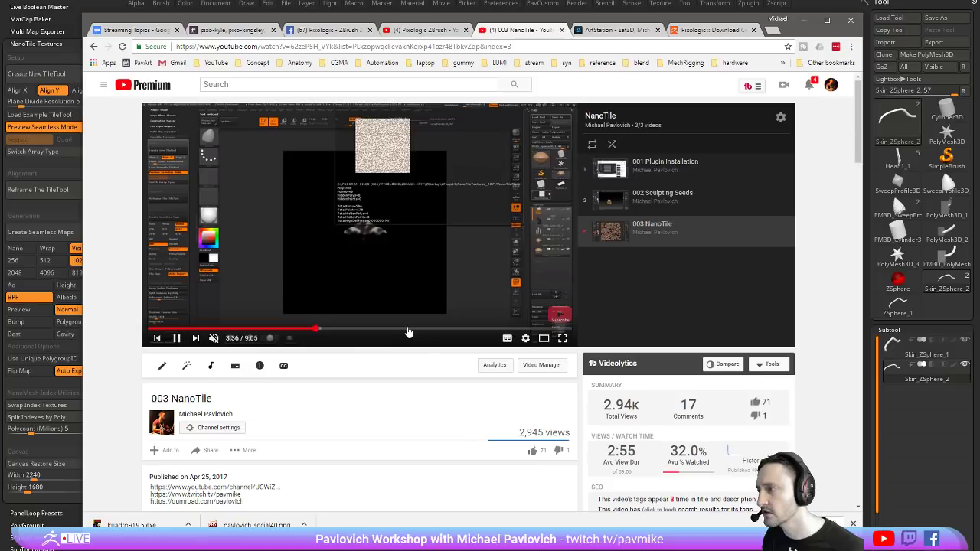
left_click_drag(408, 331, 534, 331)
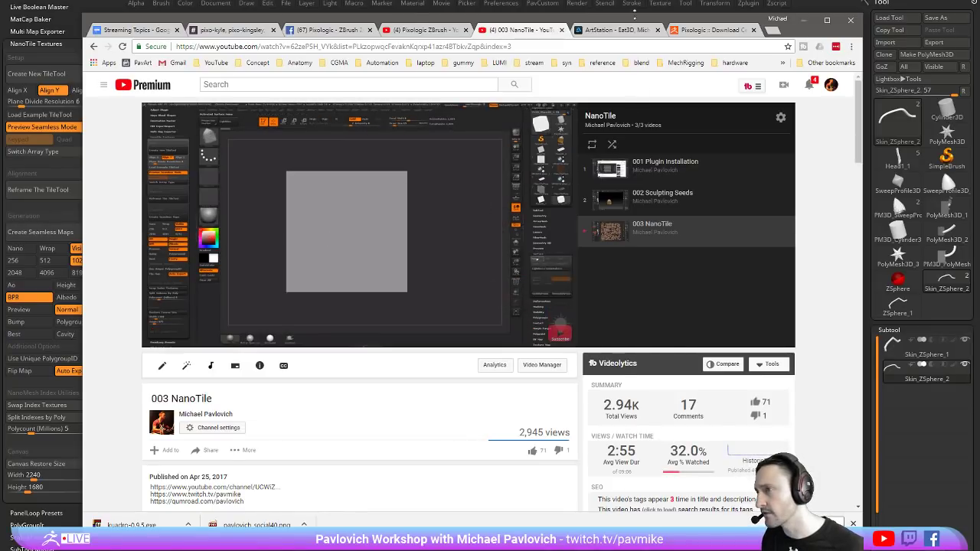
key("alt+Tab")
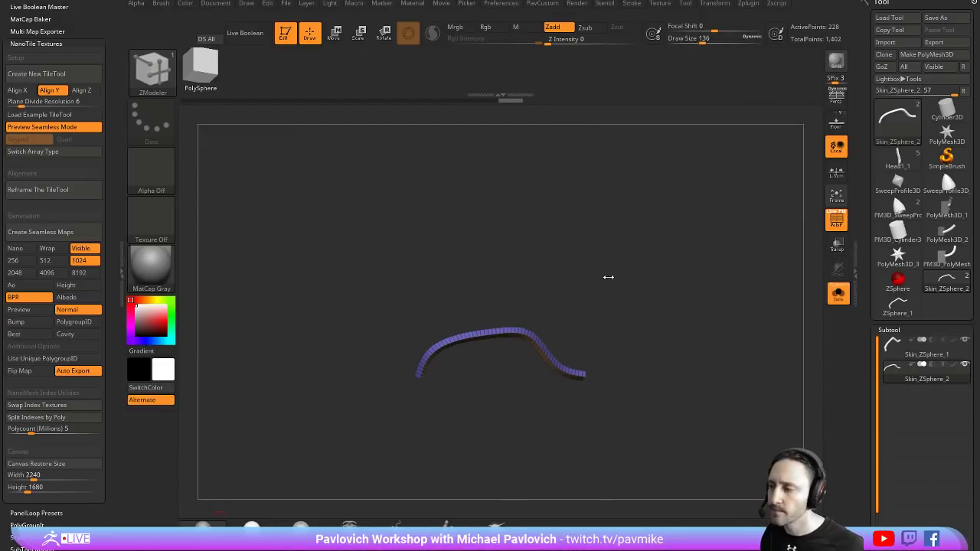
Step: Clear the curved model and resize the document to 1024 × 1024
left_click_drag(608, 277, 592, 285)
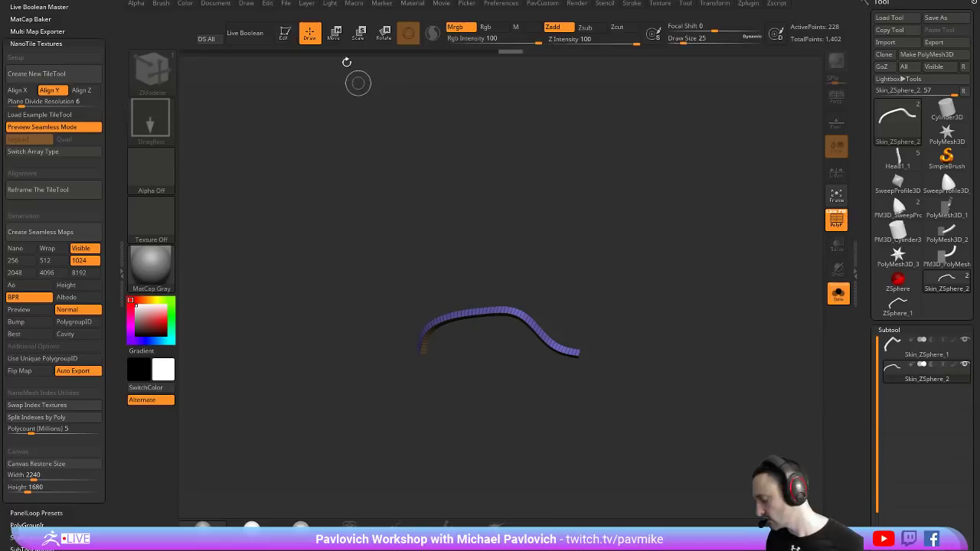
key("ctrl+n")
left_click(215, 3)
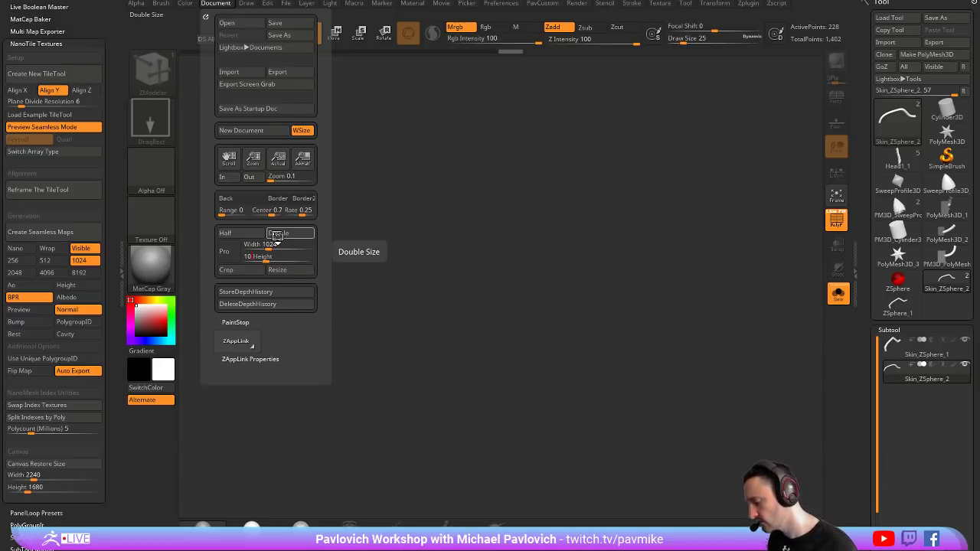
left_click(278, 270)
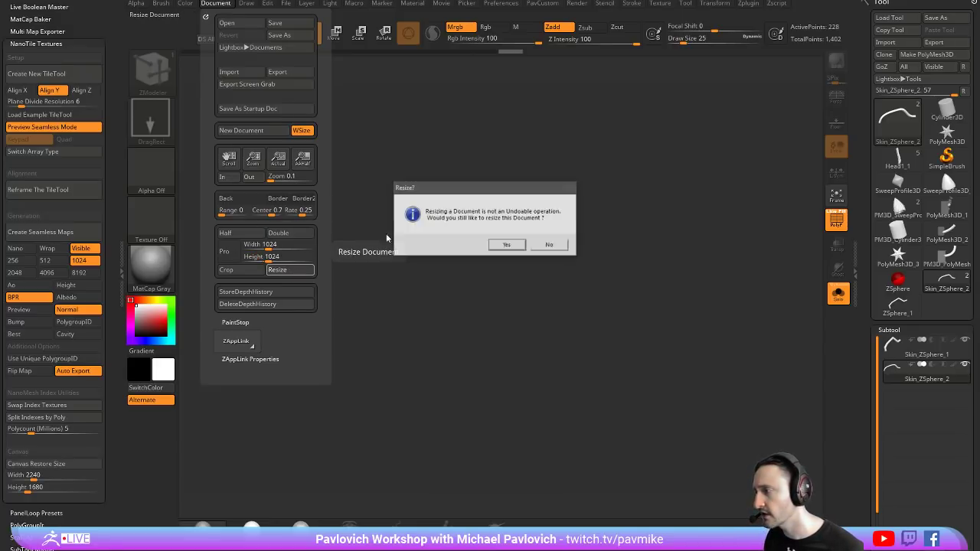
left_click(505, 245)
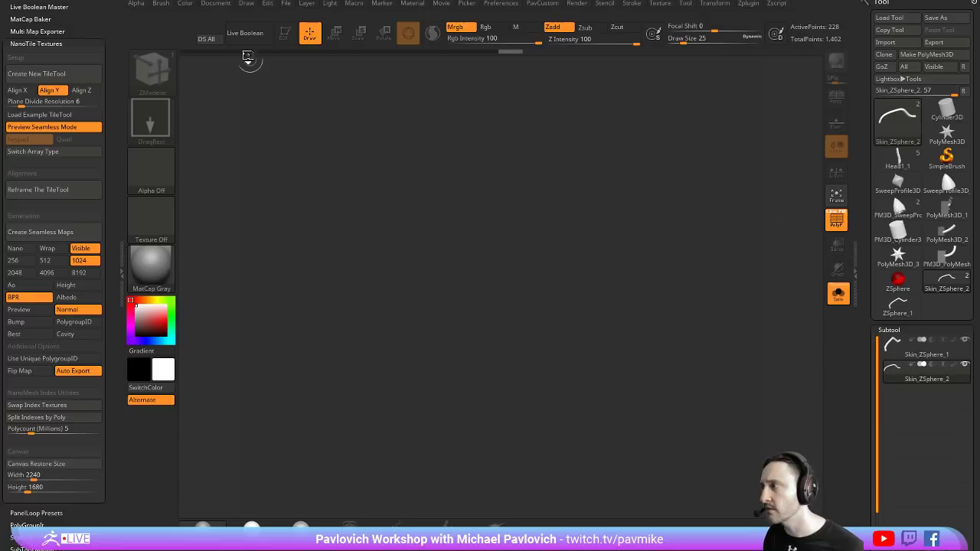
Step: Lighten the document background grey with the Document Back swatch
left_click(225, 6)
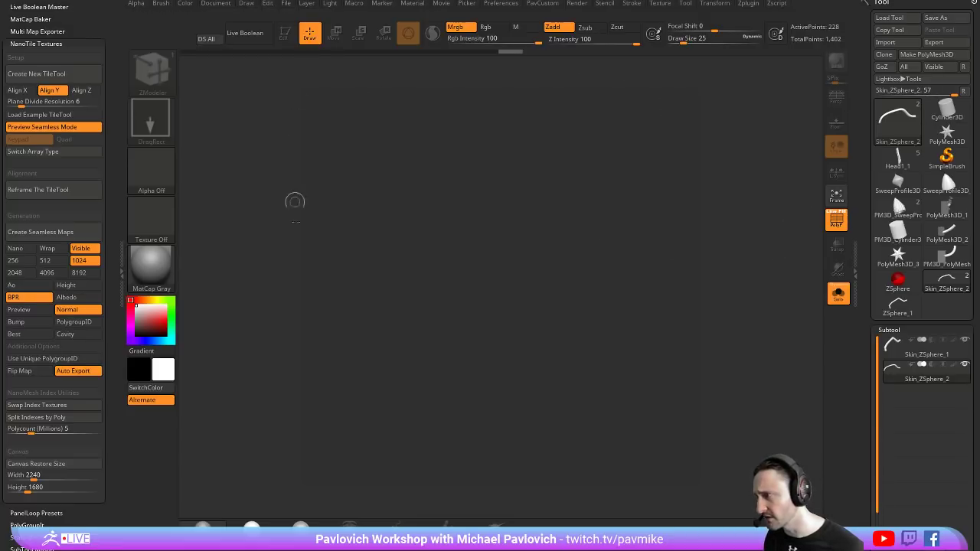
left_click(161, 3)
left_click(216, 3)
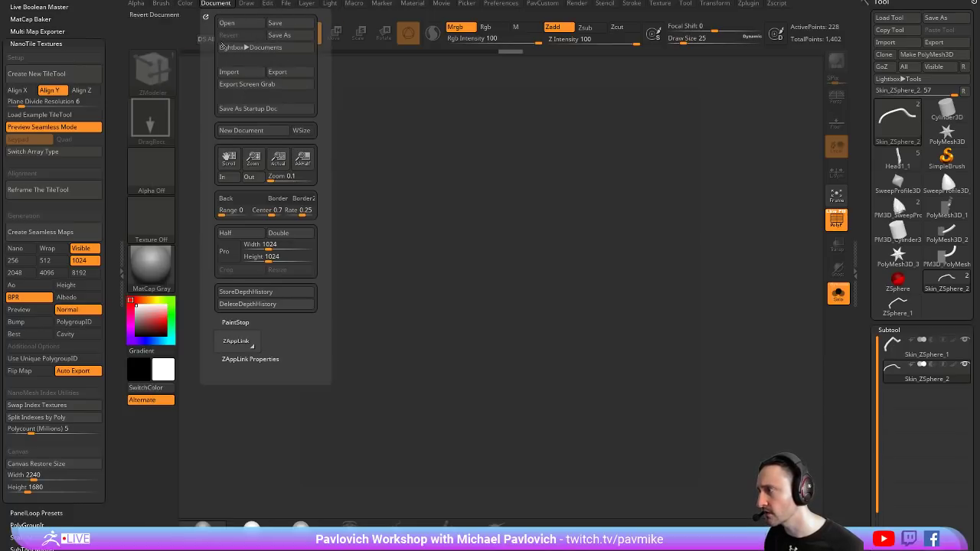
left_click(220, 200)
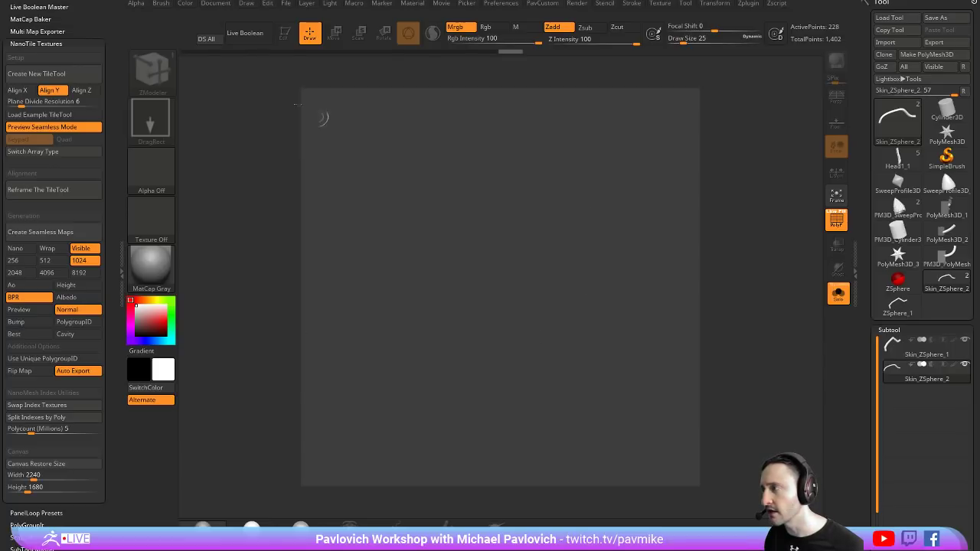
Step: Fit the whole square document in view using Actual and Zoom
left_click(216, 3)
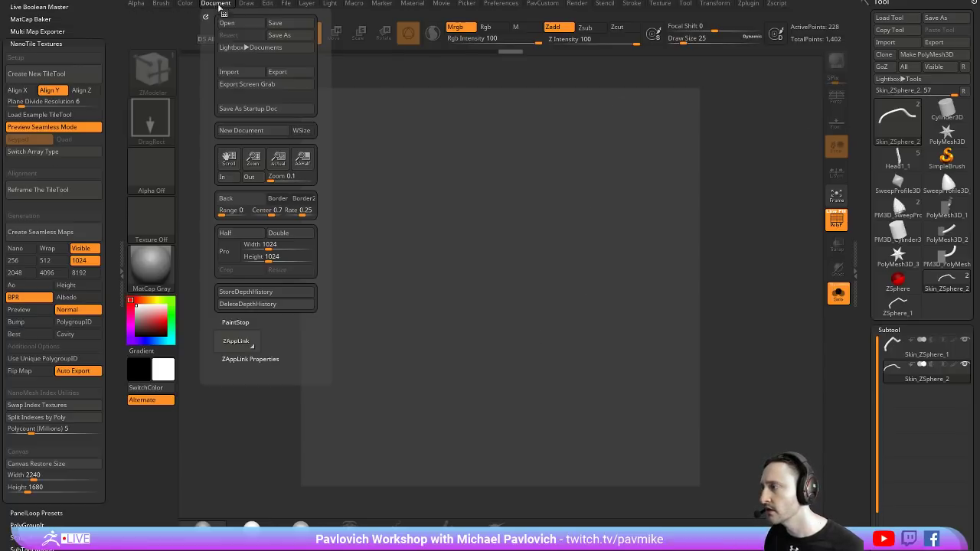
left_click(286, 163)
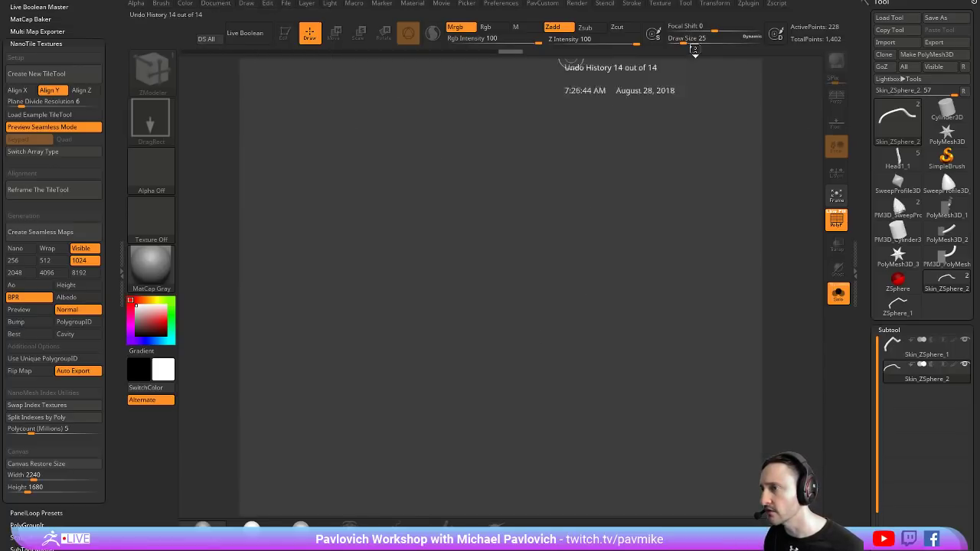
left_click(214, 3)
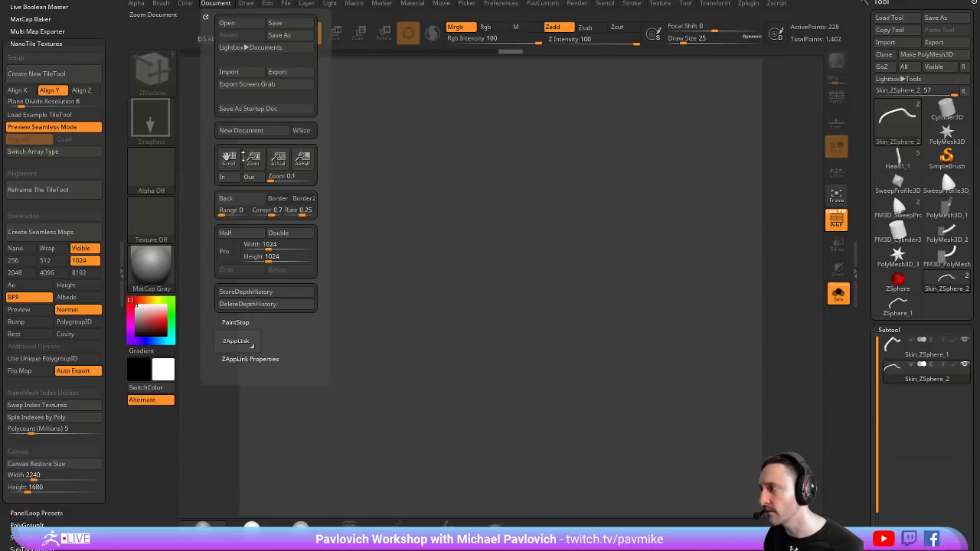
left_click(216, 3)
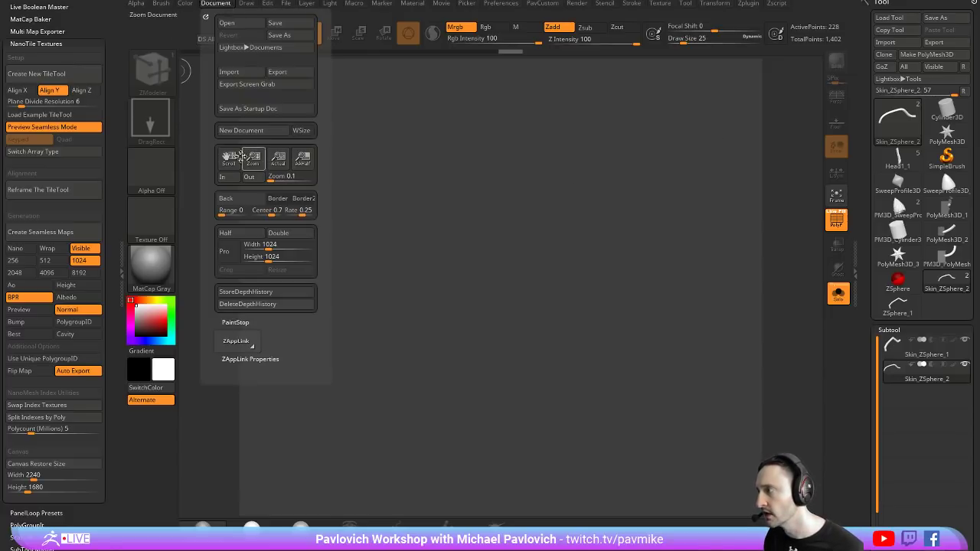
left_click(249, 159)
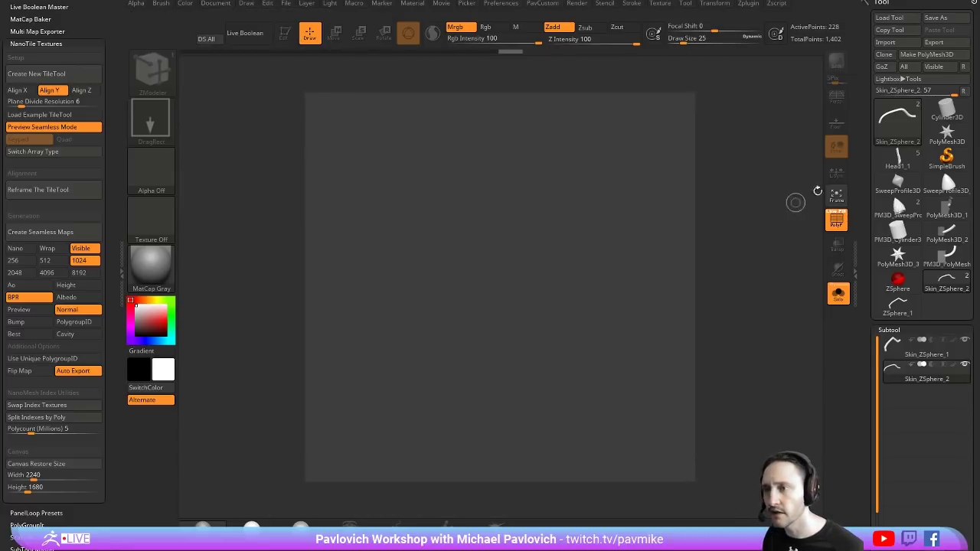
mouse_move(904, 206)
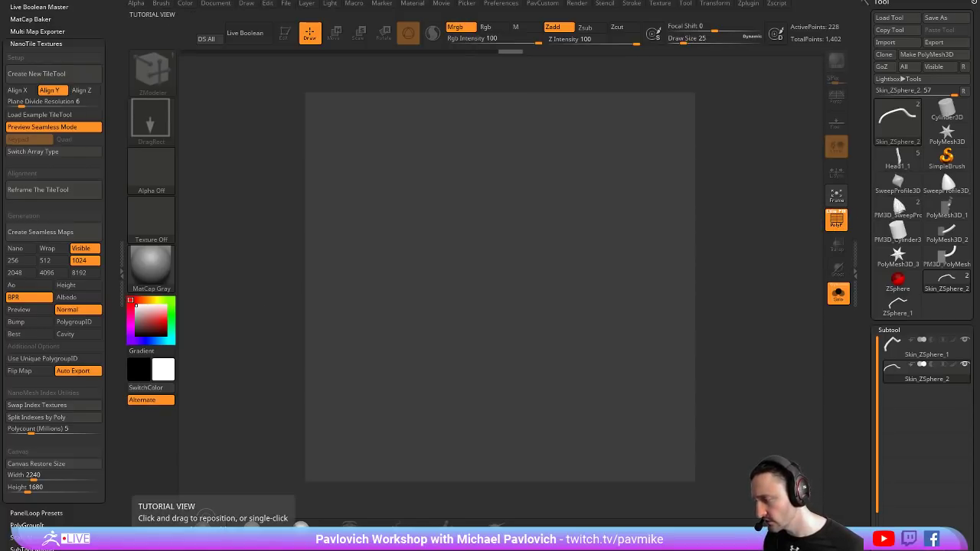
Step: Draw a Ring3D torus, rotate it to face the viewer and hide its polyframes
left_click(946, 158)
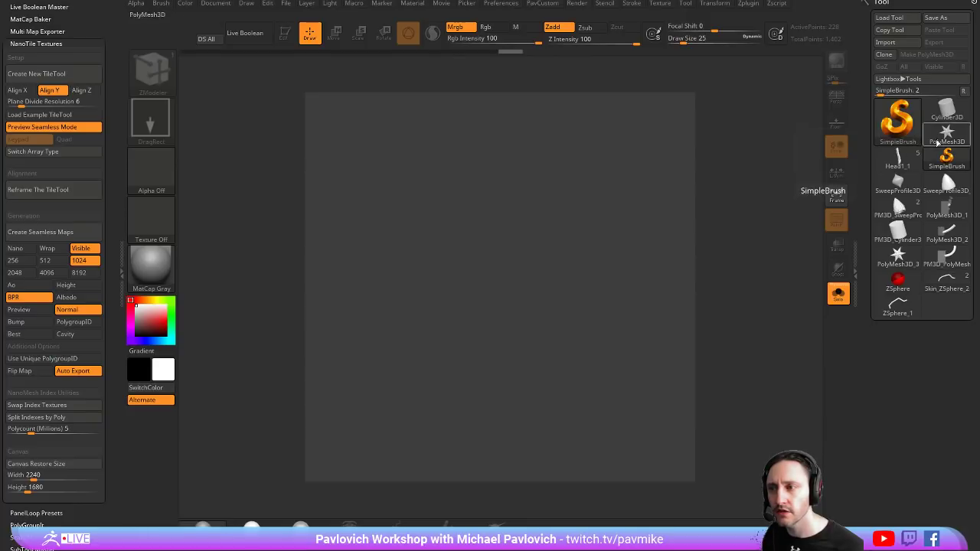
left_click(897, 121)
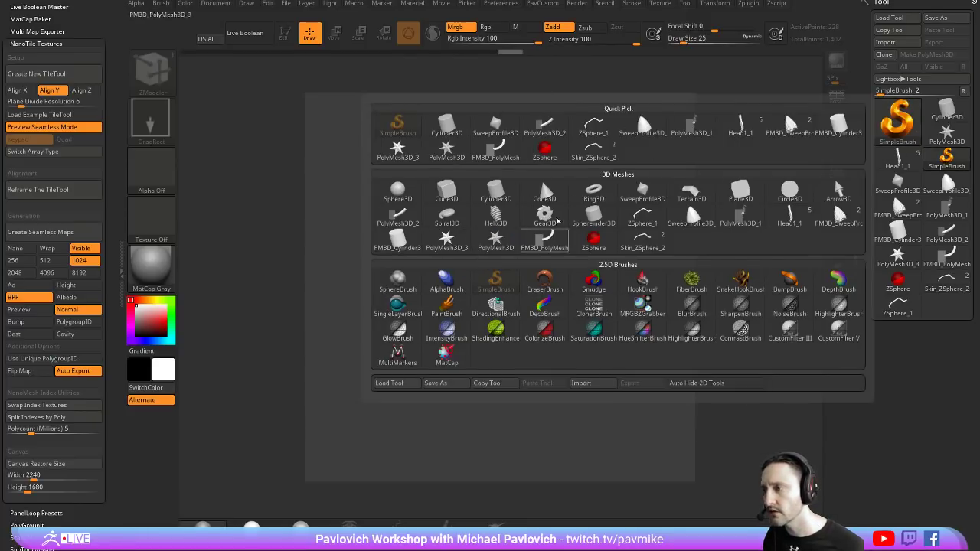
left_click(593, 191)
left_click_drag(427, 255, 375, 187)
left_click(283, 35)
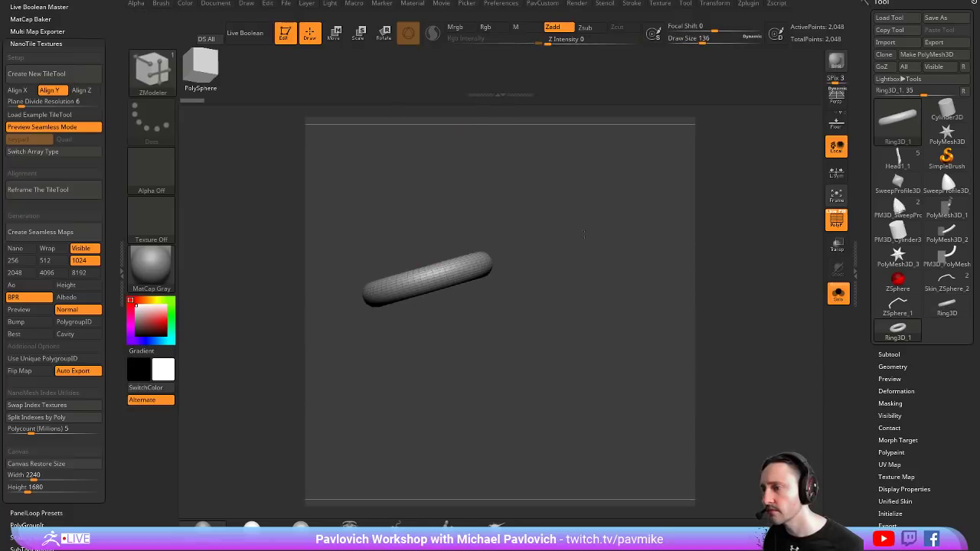
left_click_drag(440, 130, 575, 225, "shift")
left_click(837, 220)
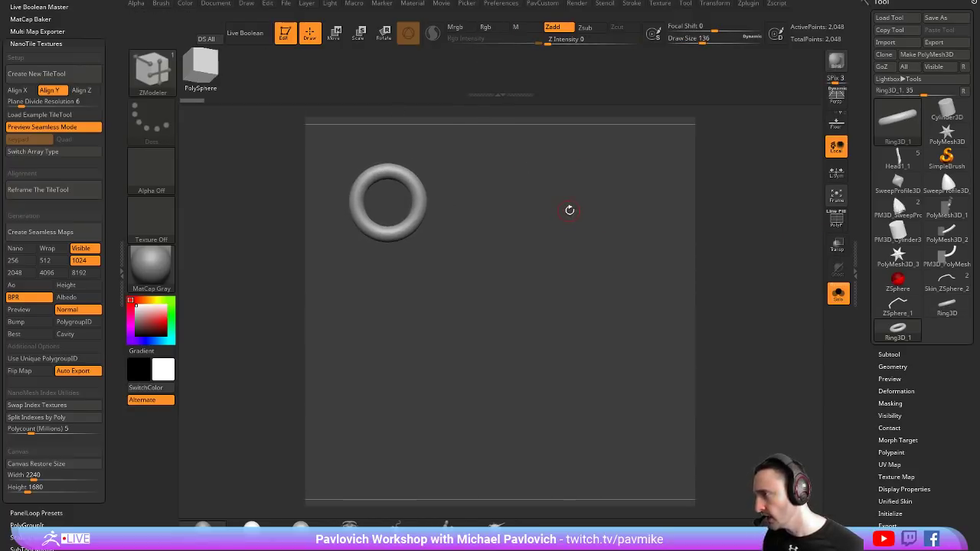
Step: Duplicate the ring into a two-by-two grid using Shift+S snapshots and the Move gizmo
key("shift+s")
left_click_drag(546, 212, 542, 345, "alt")
key("shift+s")
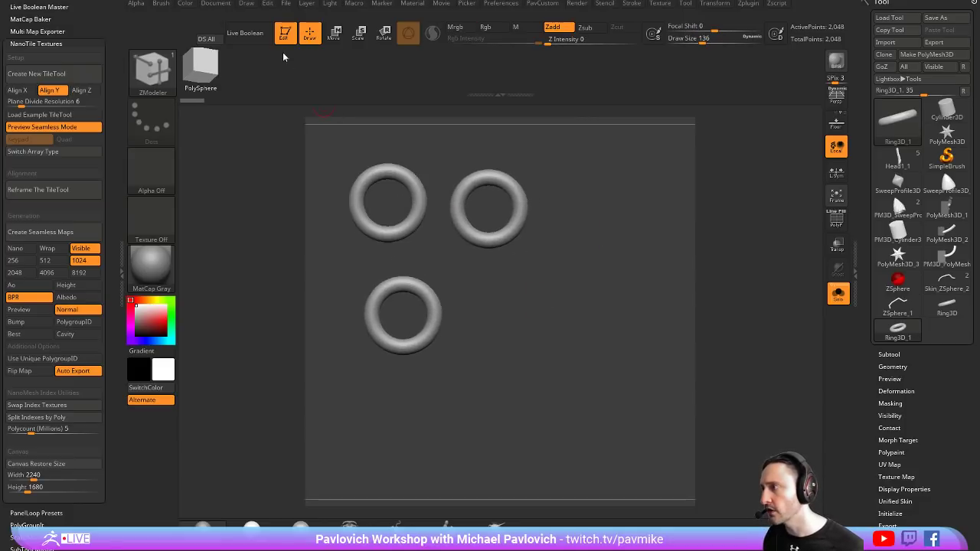
left_click(283, 34)
key("w")
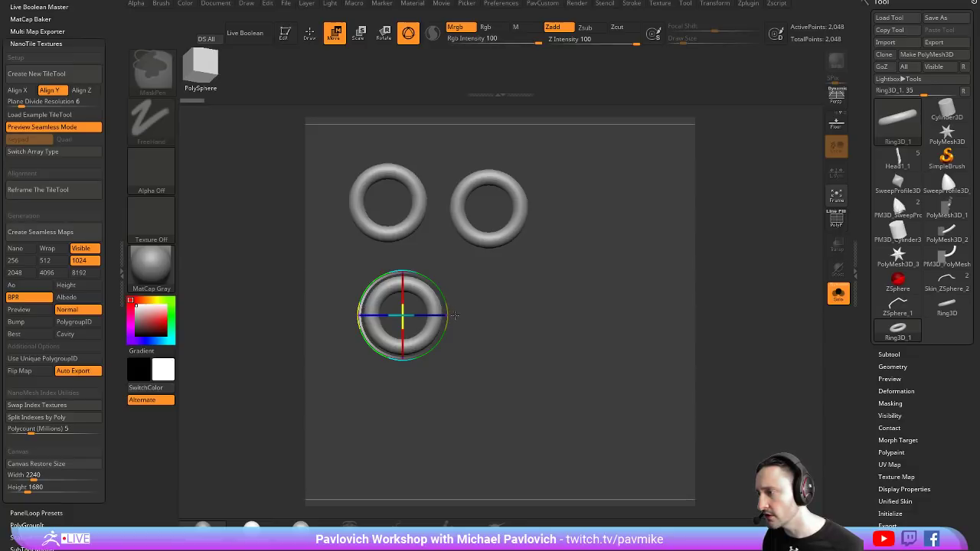
key("shift")
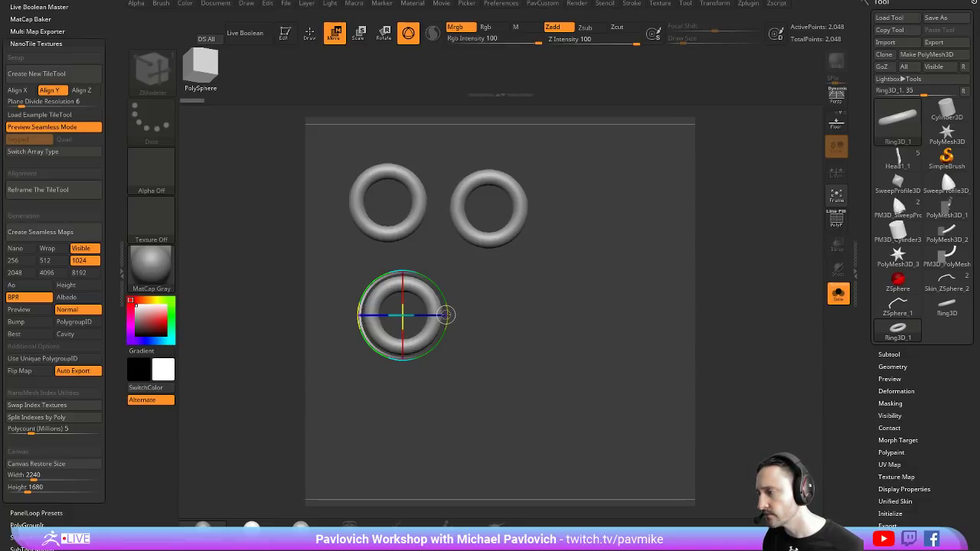
key("shift")
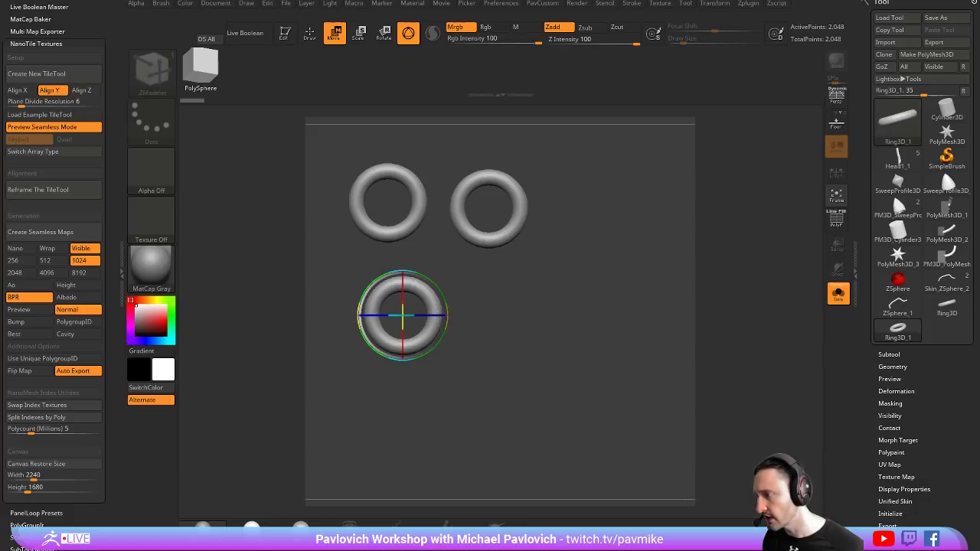
mouse_move(414, 315)
left_mouse_down()
mouse_move(394, 307)
mouse_move(403, 304)
left_mouse_up()
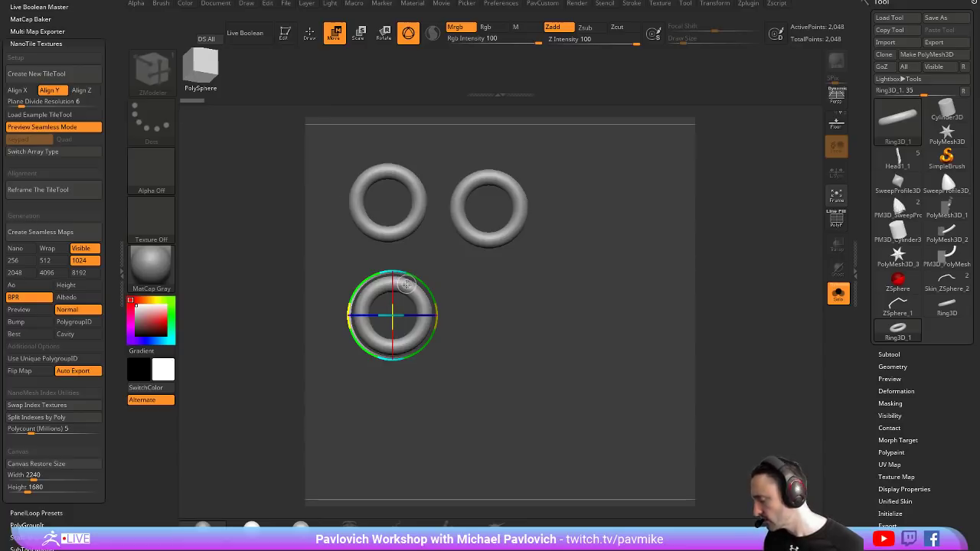
left_click_drag(404, 315, 484, 314, "ctrl")
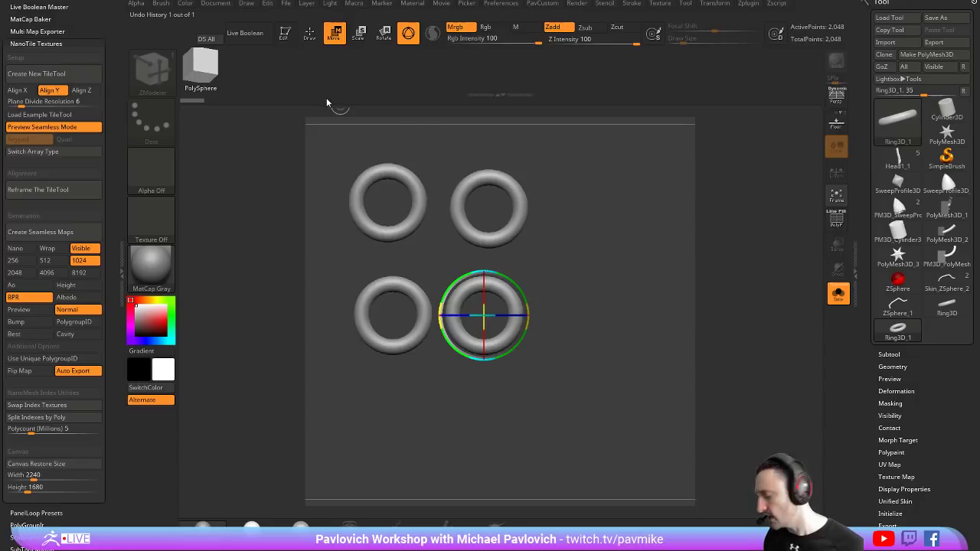
key("q")
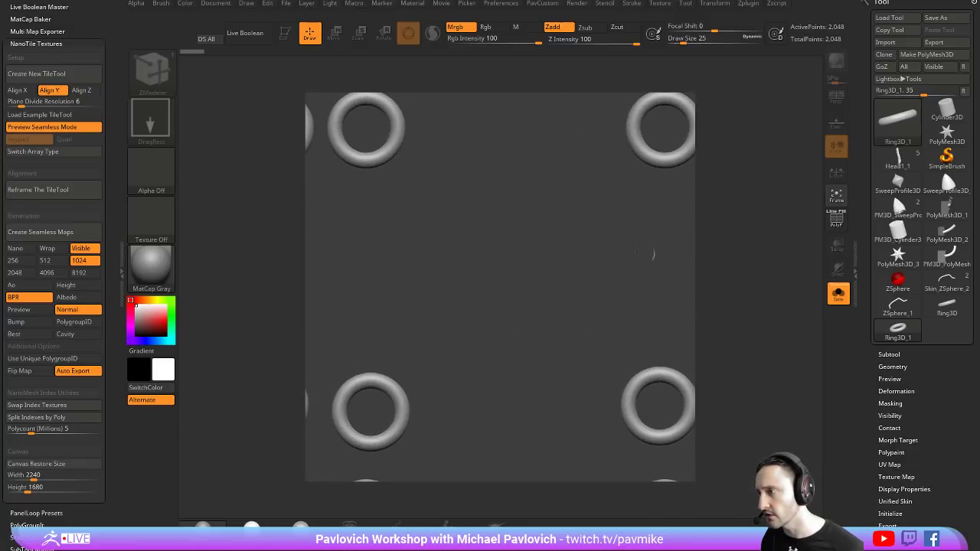
Step: Add PolyMesh3D stars between the rings and offset the tile so the pattern wraps
left_click_drag(480, 285, 536, 245)
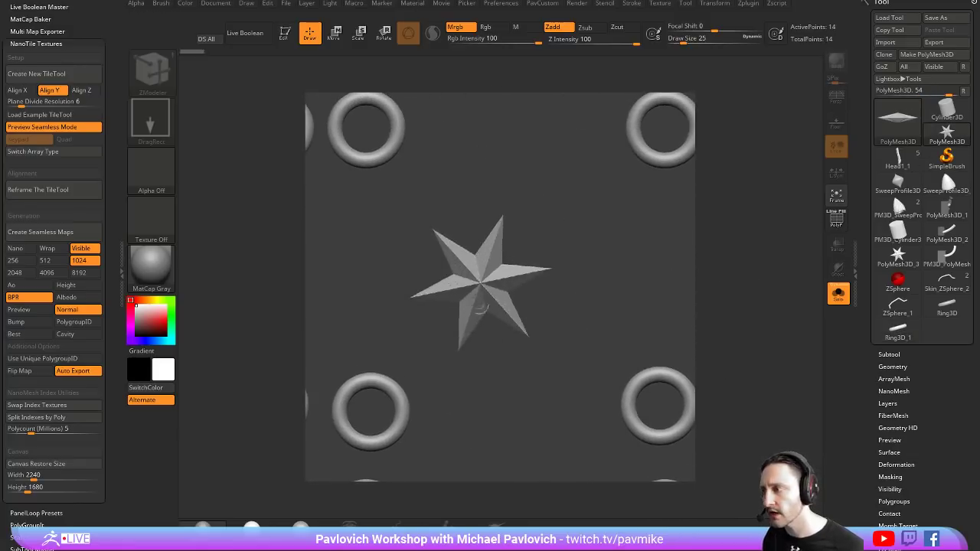
key("t")
left_click_drag(595, 266, 575, 181, "alt")
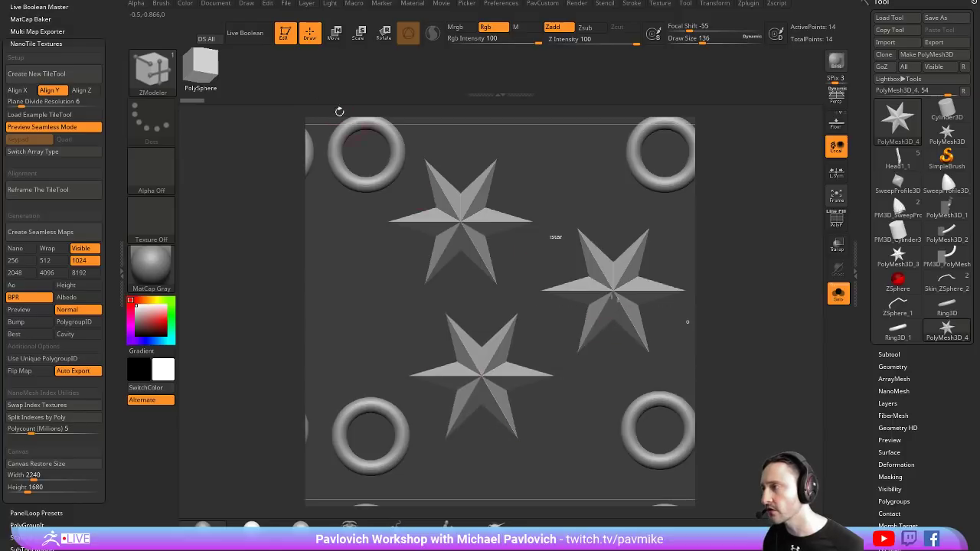
left_click(283, 40)
left_click_drag(432, 196, 568, 222)
left_click(151, 170)
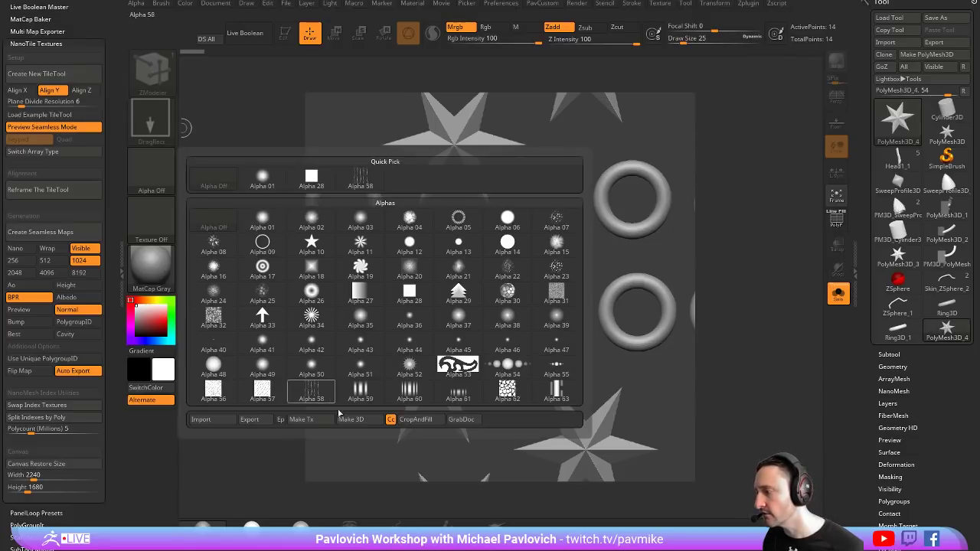
Step: Grab the star-and-ring tile as an alpha with GrabDoc, then start a new document without saving
left_click(462, 420)
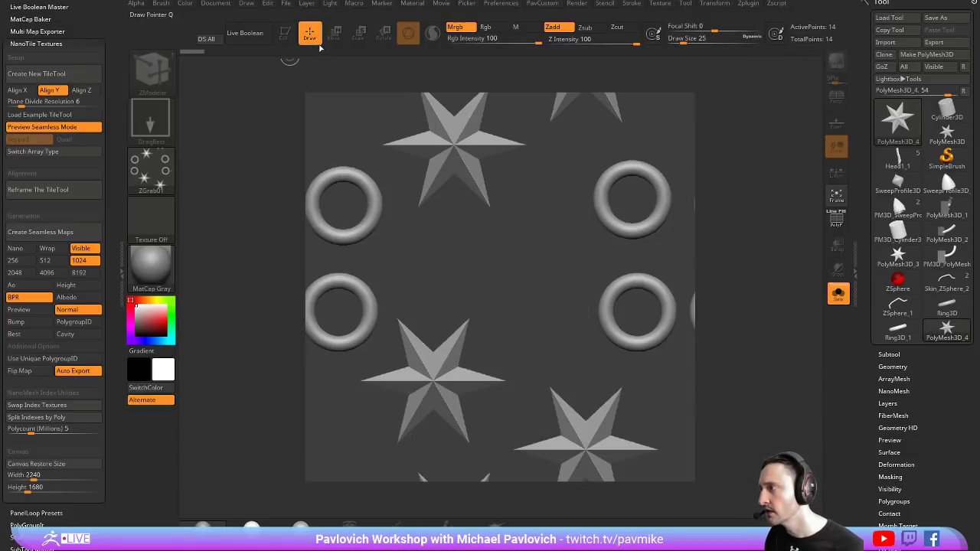
key("ctrl+n")
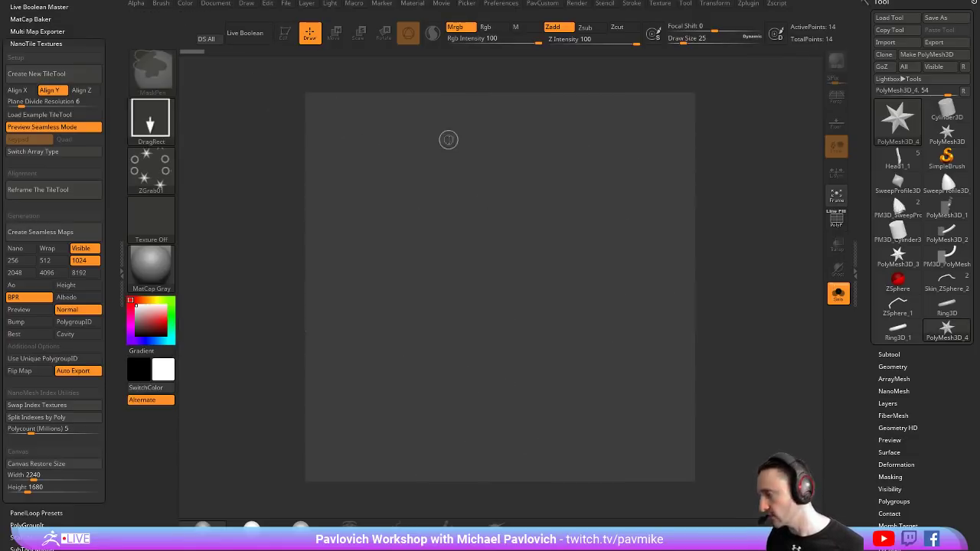
left_click(215, 4)
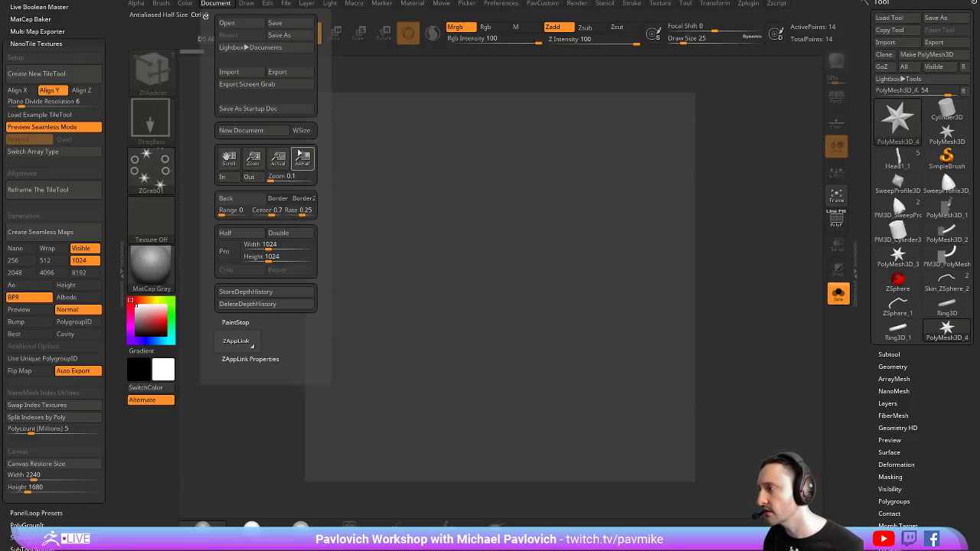
left_click(241, 130)
left_click(511, 245)
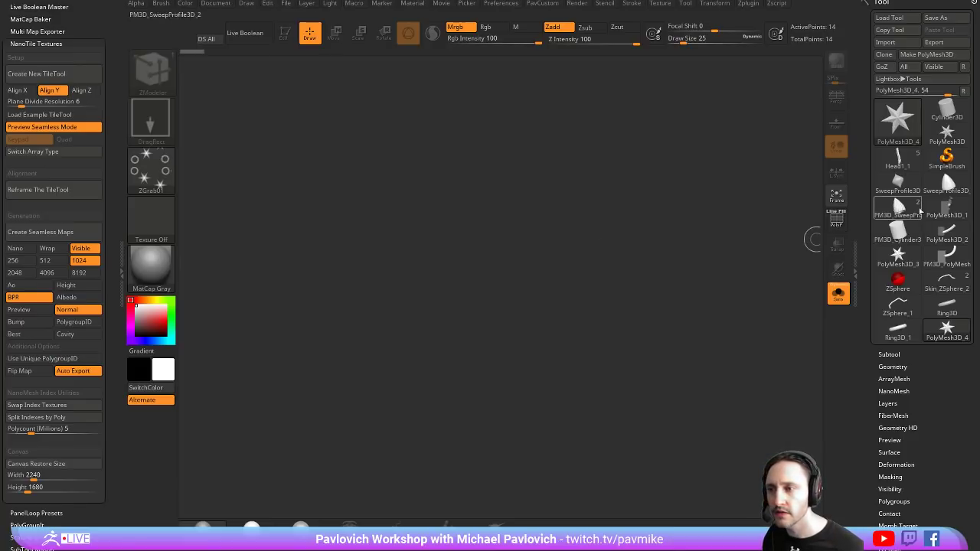
left_click(899, 118)
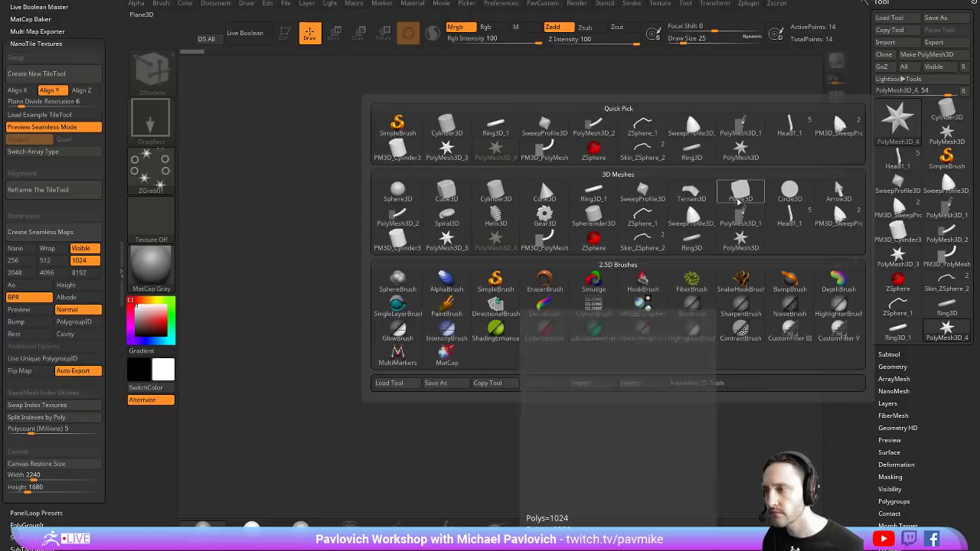
Step: Draw a plane mesh, make it a PolyMesh3D, tilt it and show its polyframes
left_click(741, 191)
left_click(284, 32)
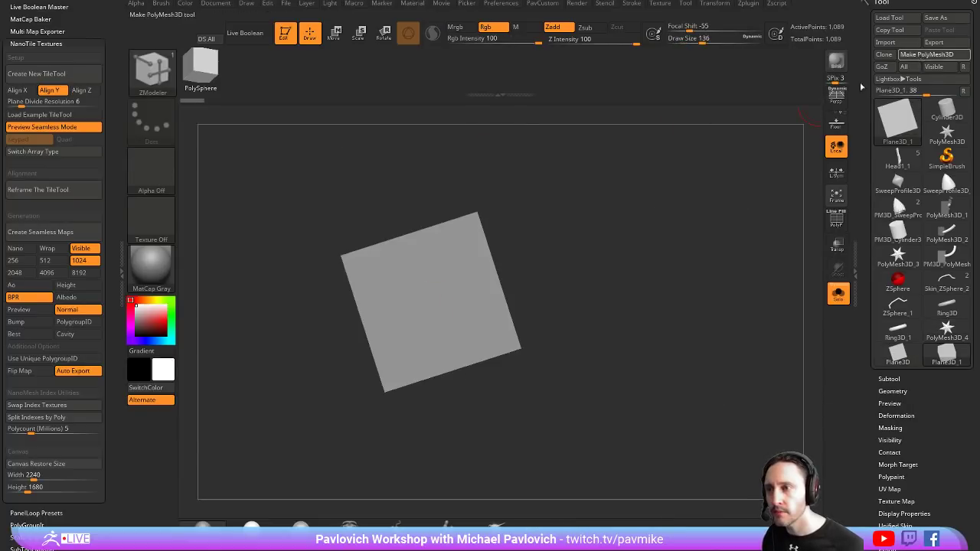
left_click(926, 54)
left_click_drag(658, 230, 682, 269)
left_click(837, 220)
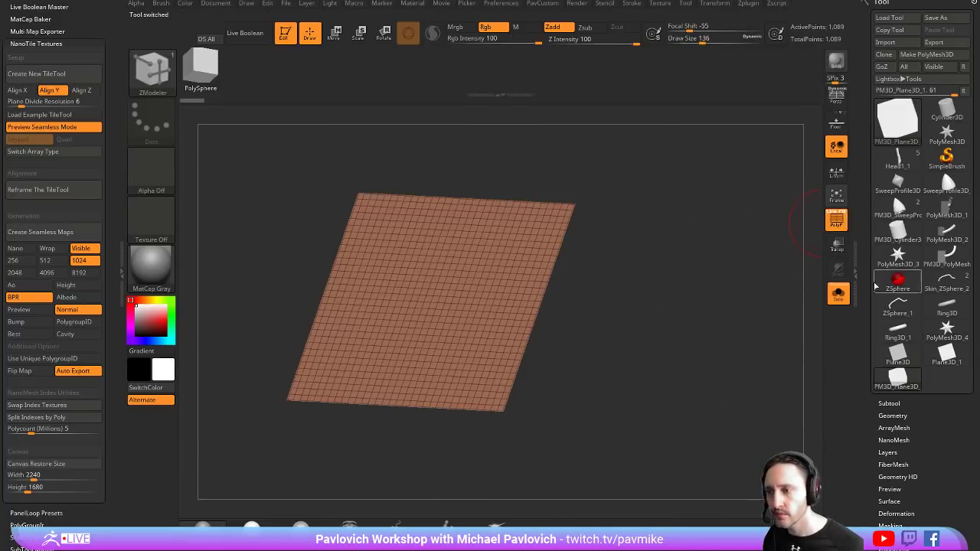
left_click_drag(866, 286, 864, 244)
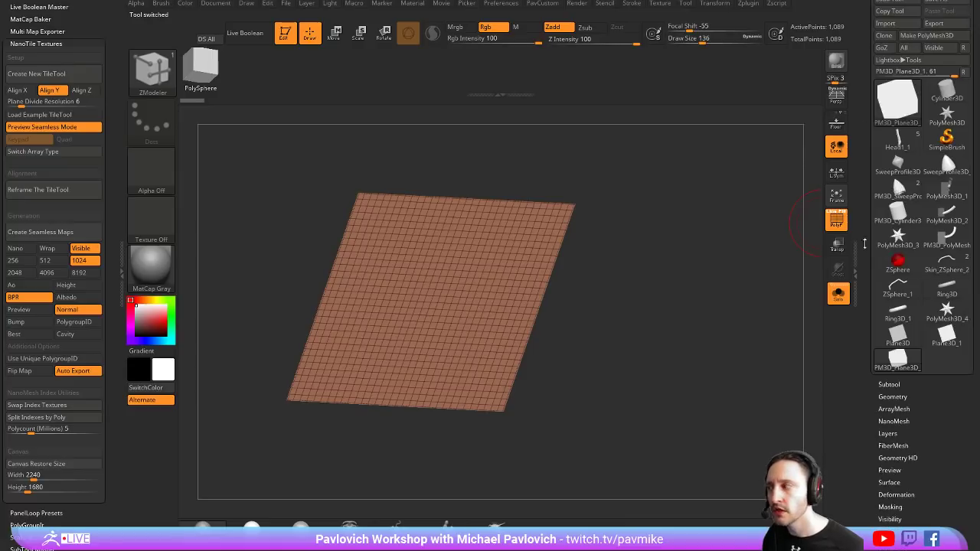
Step: Select the ZGrab01 alpha and export it as test.psd to the Desktop
left_click(162, 171)
left_click(409, 179)
left_click(157, 173)
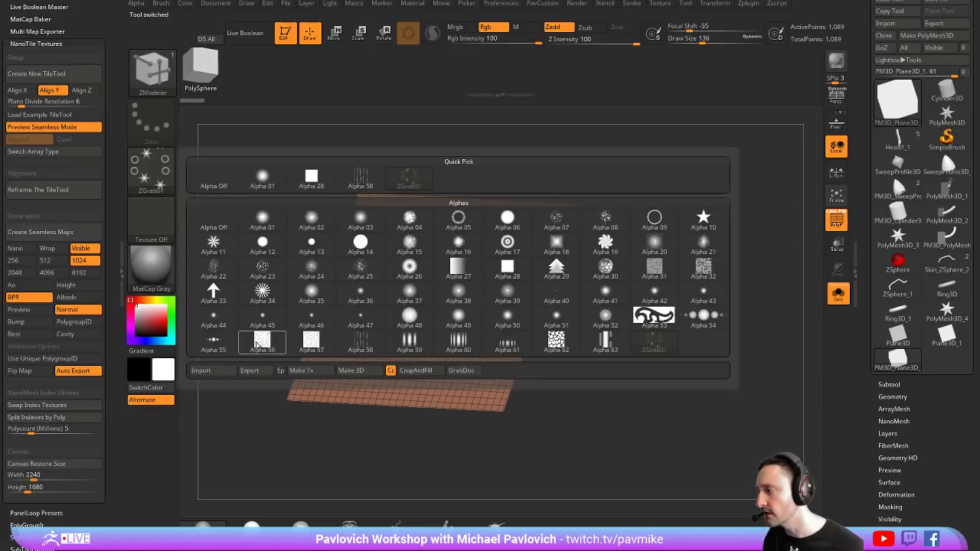
left_click(268, 372)
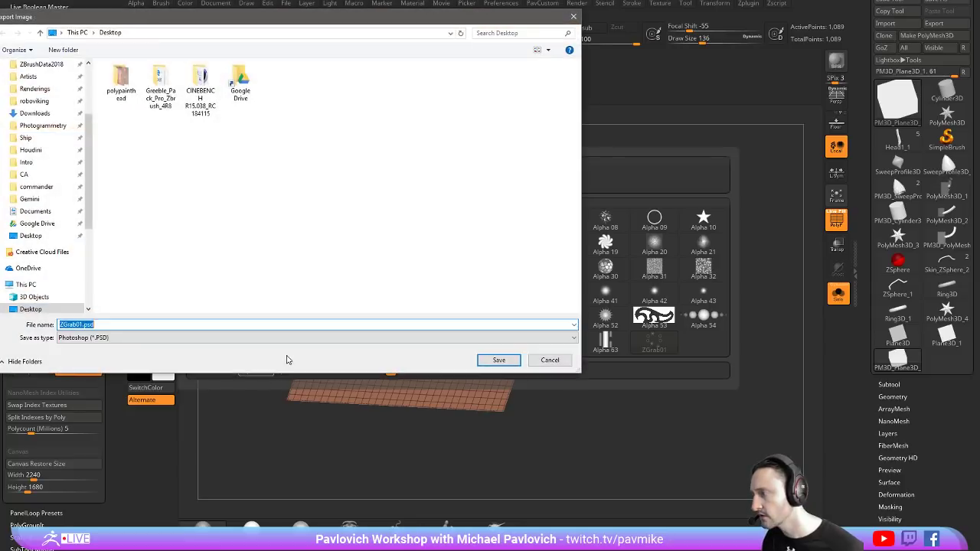
type("test")
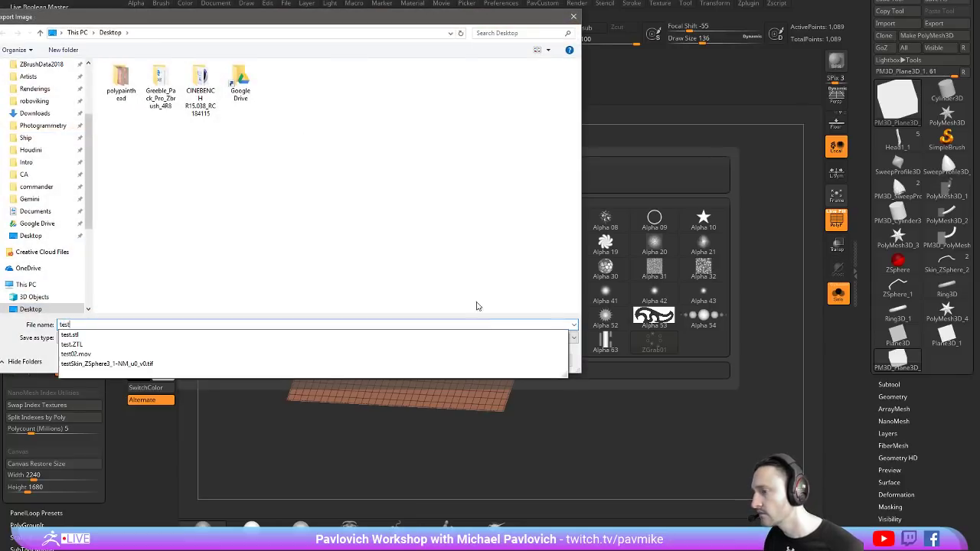
key("Escape")
left_click(556, 359)
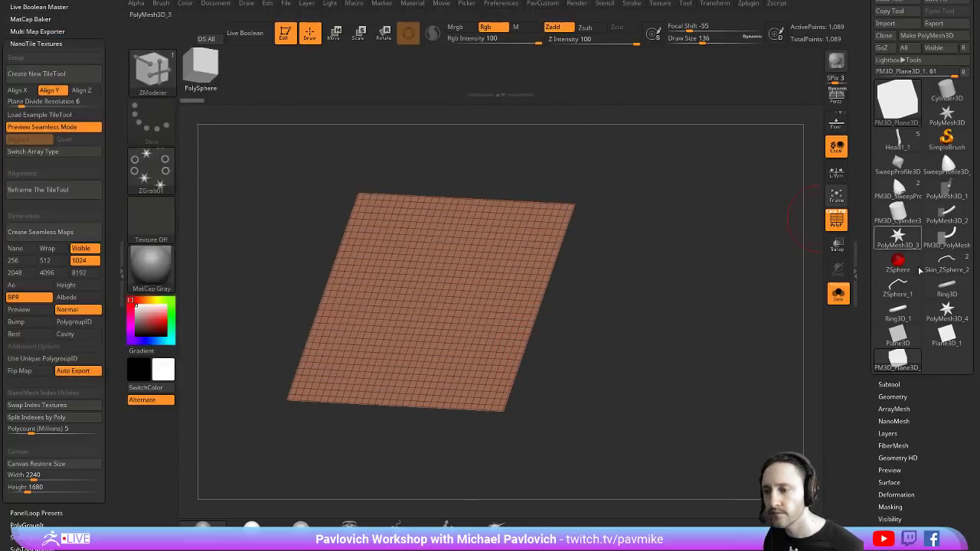
scroll(899, 306, "down", 3)
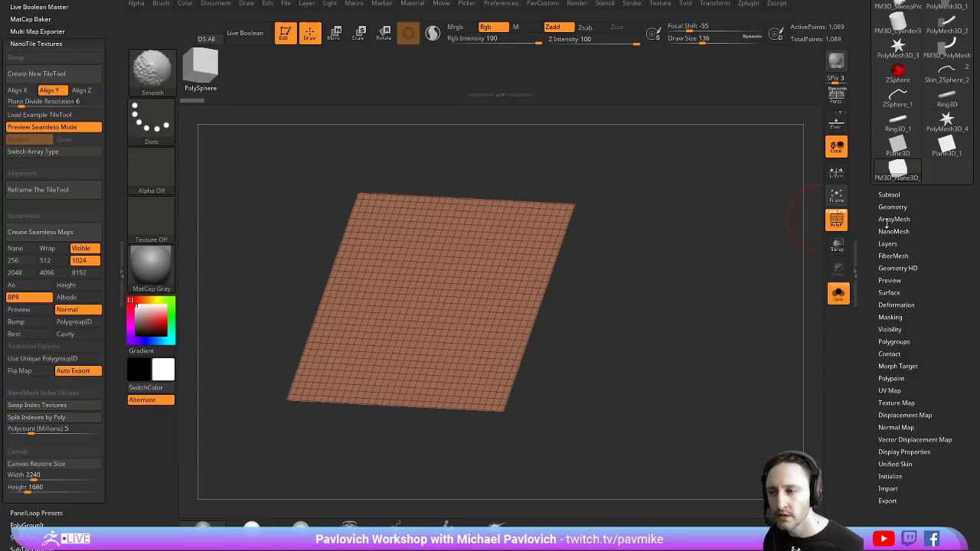
scroll(894, 205, "up", 3)
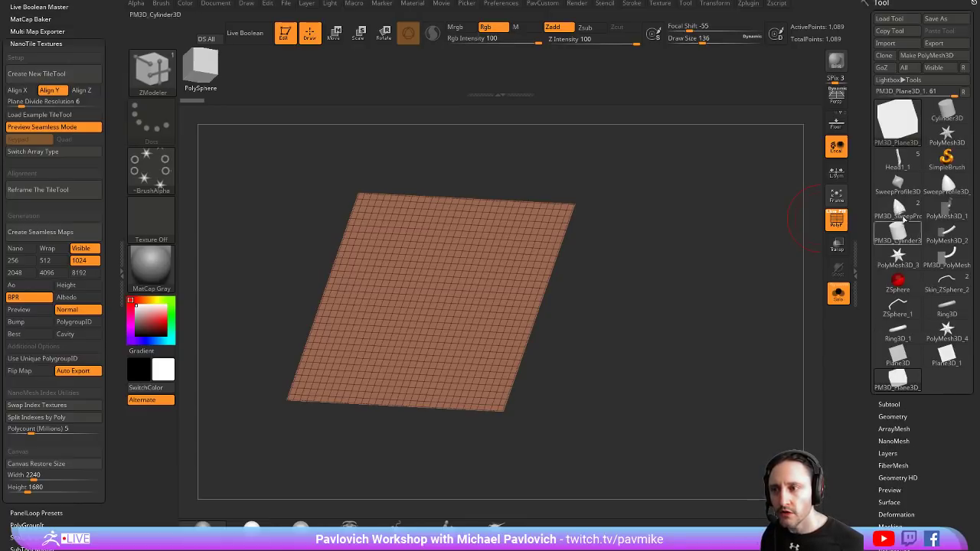
Step: Clear the canvas and draw a Cube3D primitive in Edit mode
key("ctrl+n")
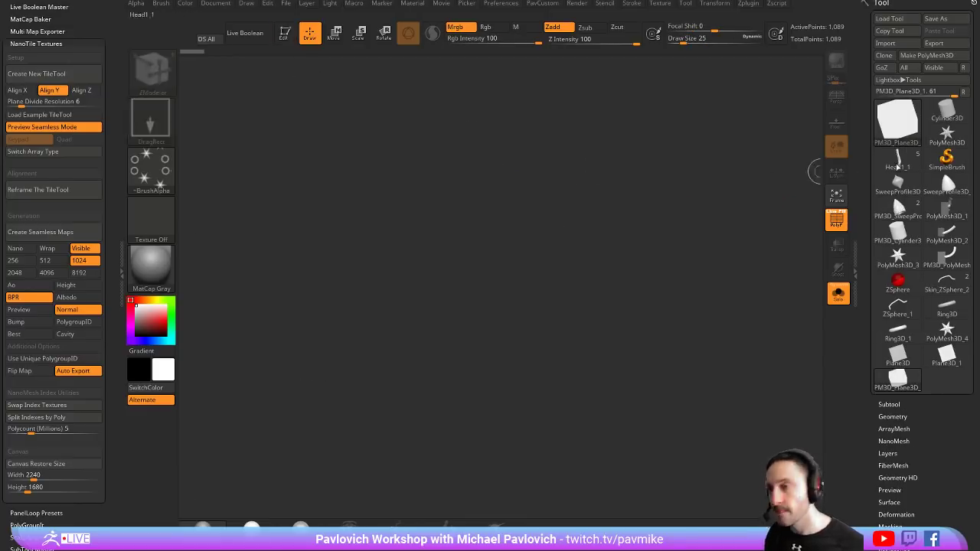
left_click(900, 121)
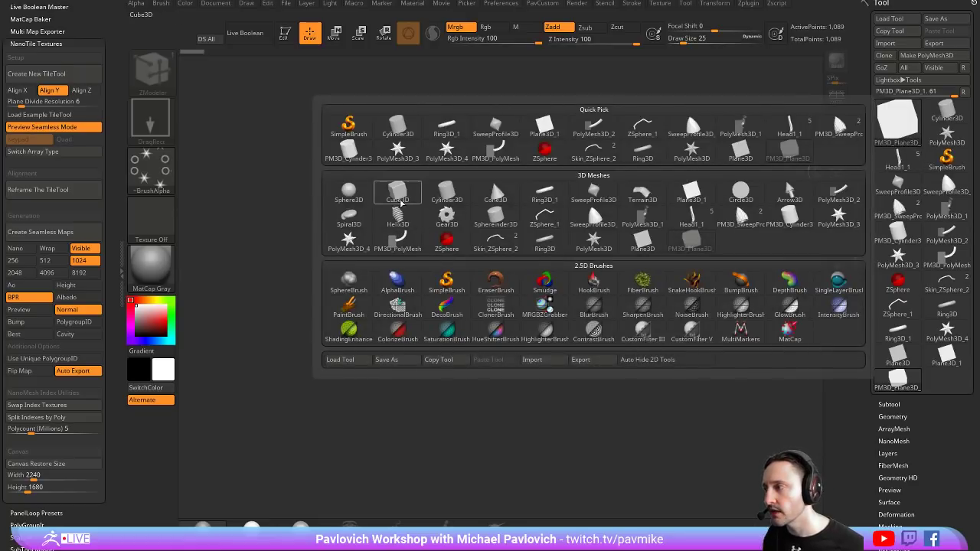
left_click(398, 191)
left_click_drag(465, 302, 427, 191)
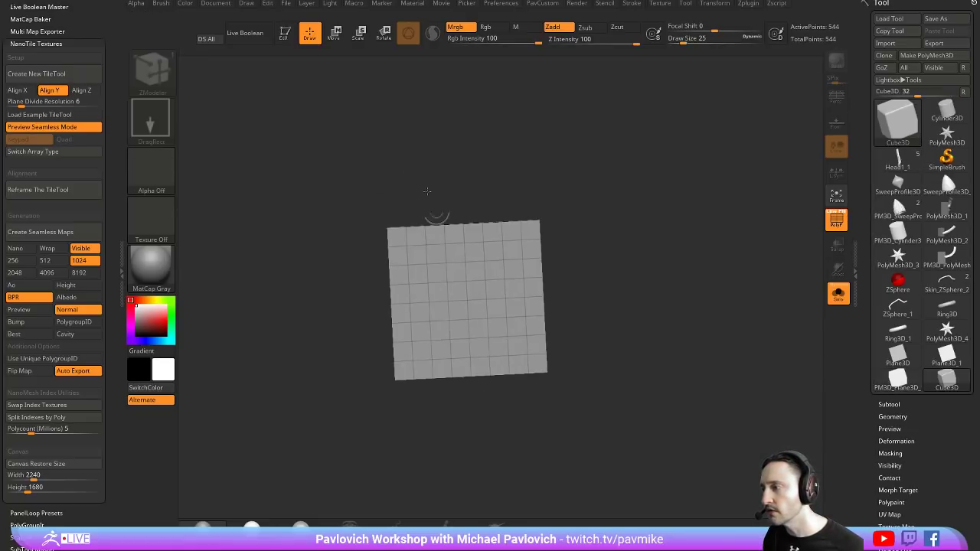
left_click(284, 35)
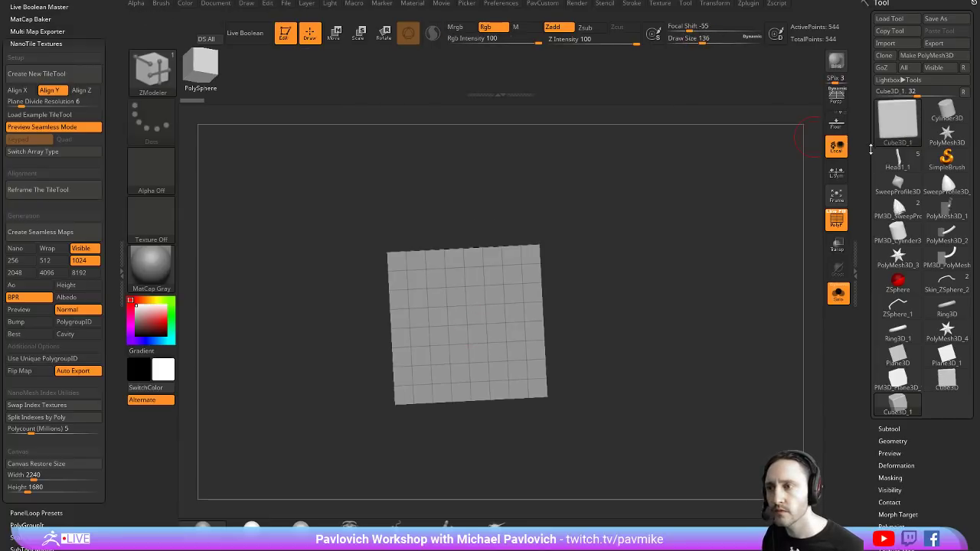
scroll(870, 150, "down", 5)
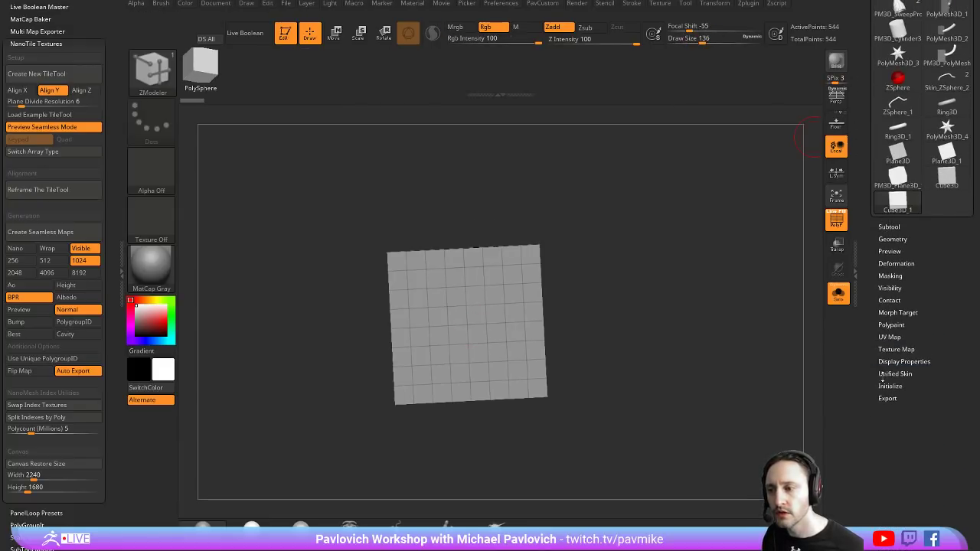
scroll(881, 375, "up", 5)
Step: Initialize the mesh as a QCube and frame it in a three-quarter view
left_click(897, 123)
scroll(866, 156, "down", 6)
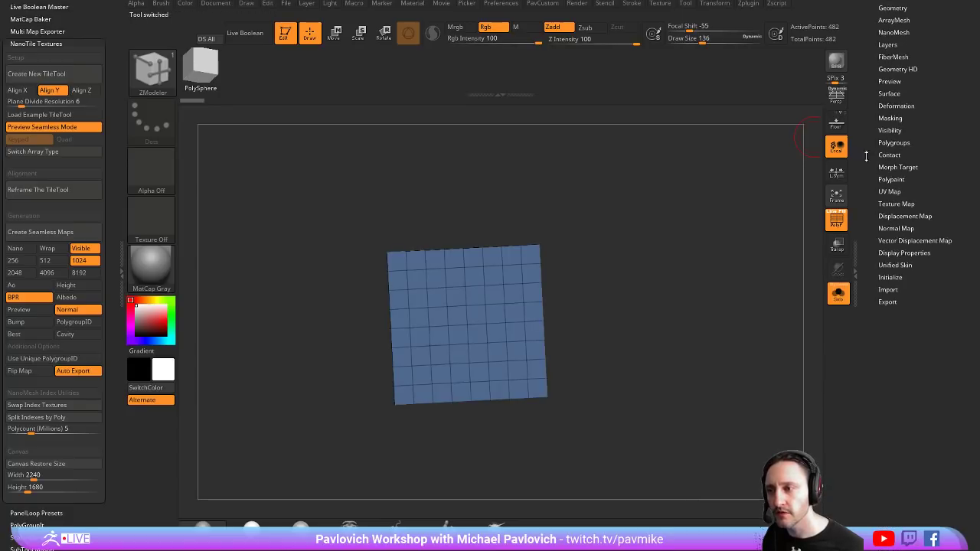
left_click(889, 277)
left_click(886, 289)
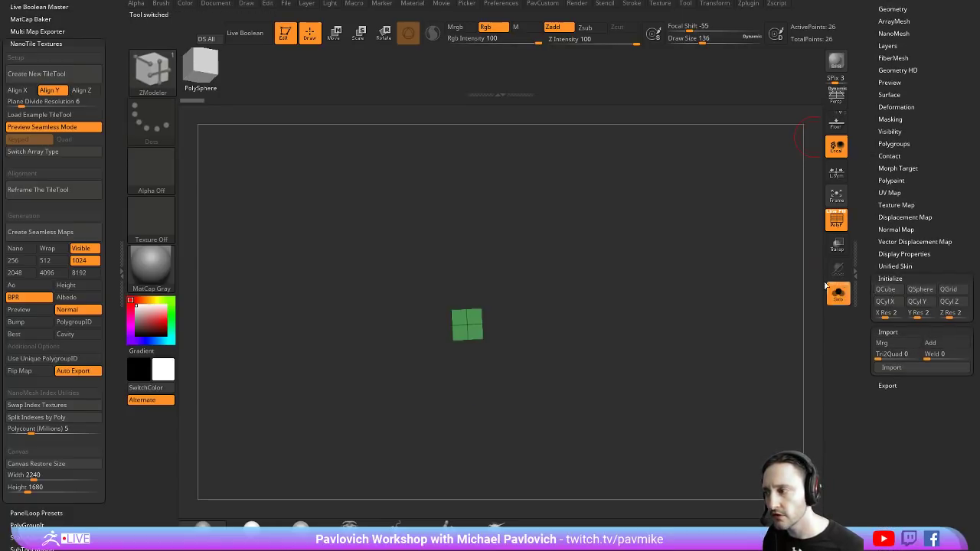
key("t")
left_click(665, 167)
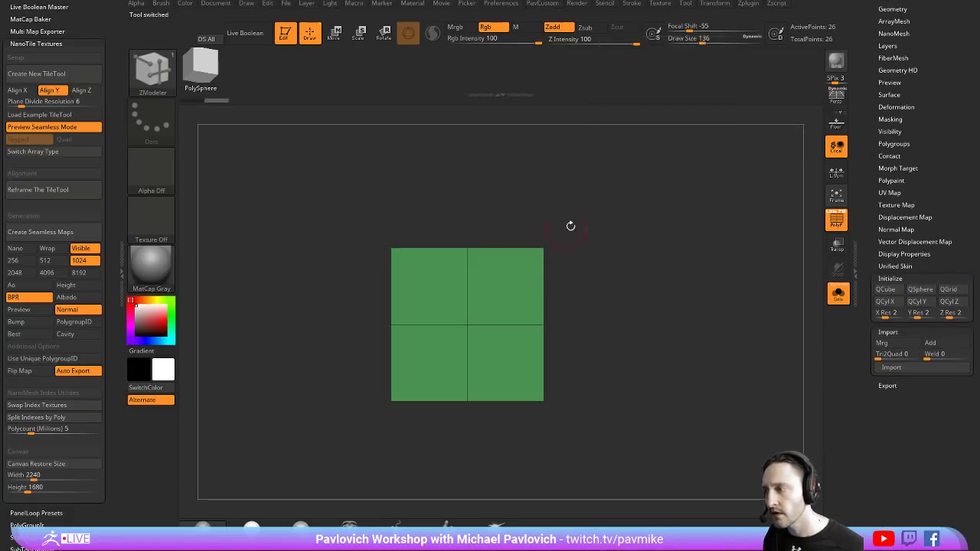
left_click_drag(570, 226, 707, 258)
left_click(837, 195)
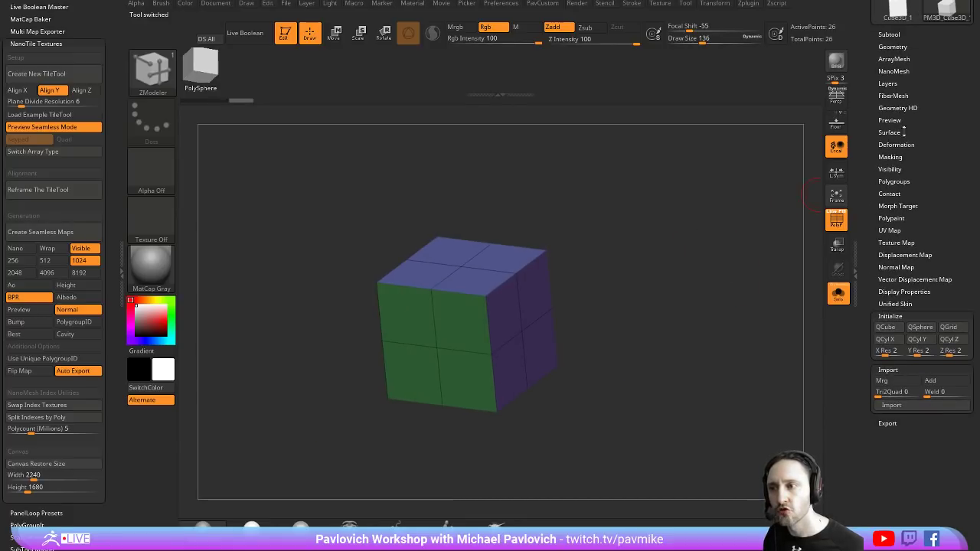
key("shift")
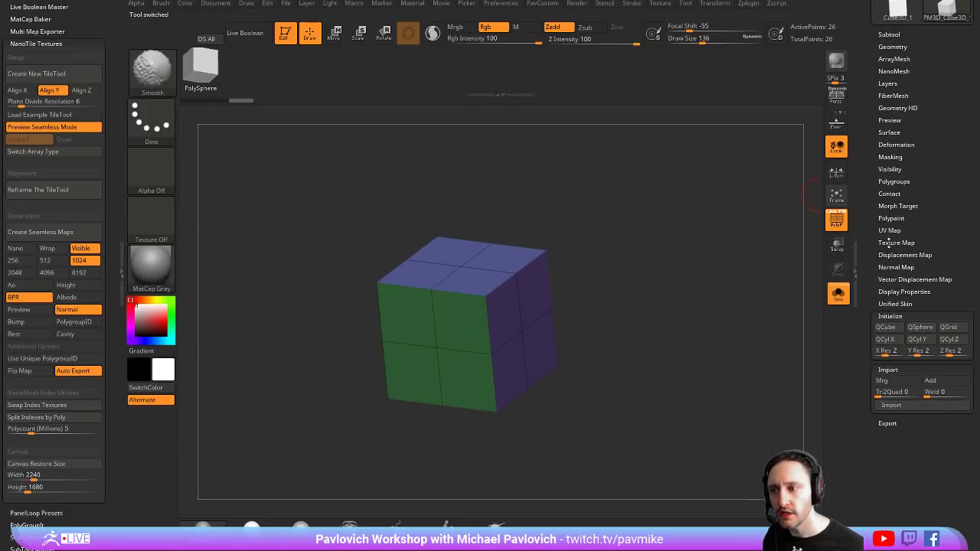
Step: Apply AUVTiles to the cube and preview its unfolded layout with Morph UV
left_click(889, 230)
scroll(877, 264, "down", 1)
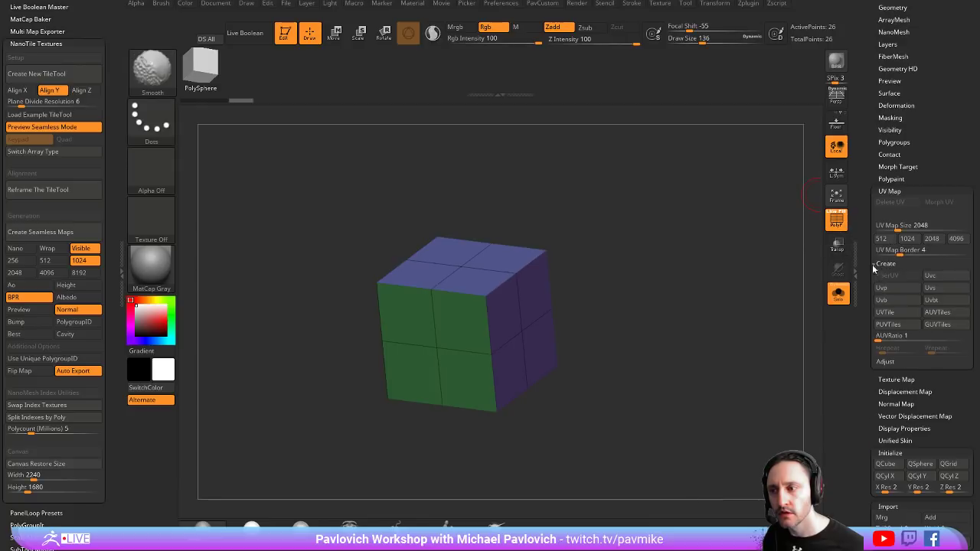
scroll(874, 268, "down", 1)
key("ctrl")
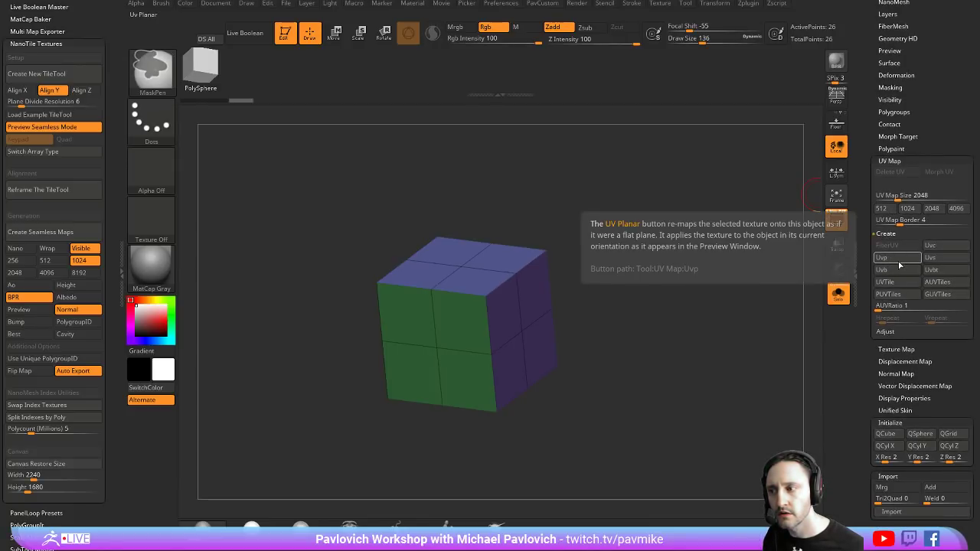
left_click(938, 284)
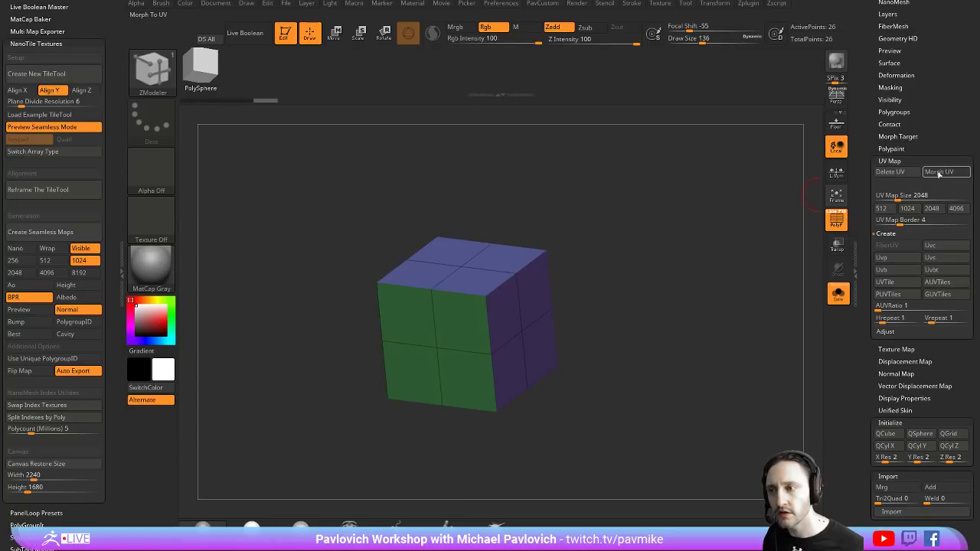
left_click(945, 173)
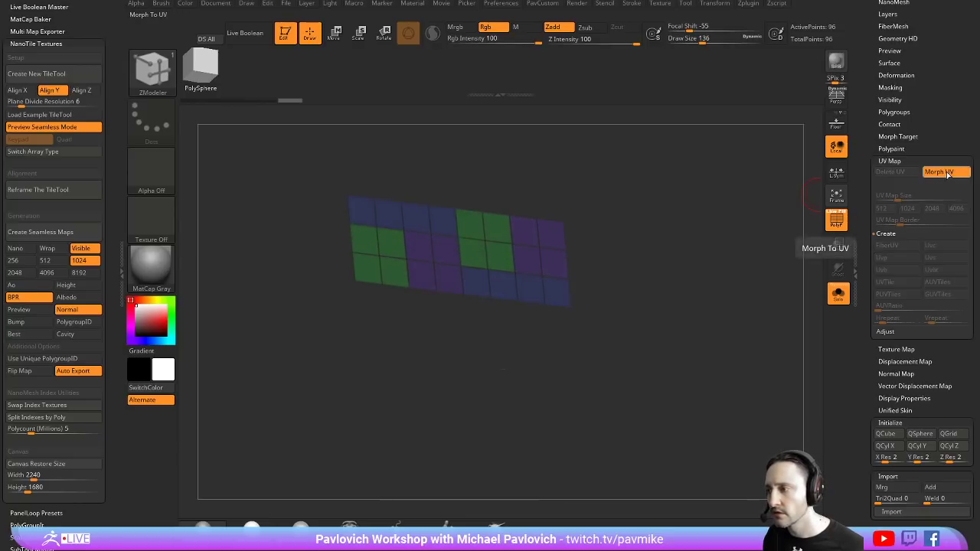
key("ctrl+z")
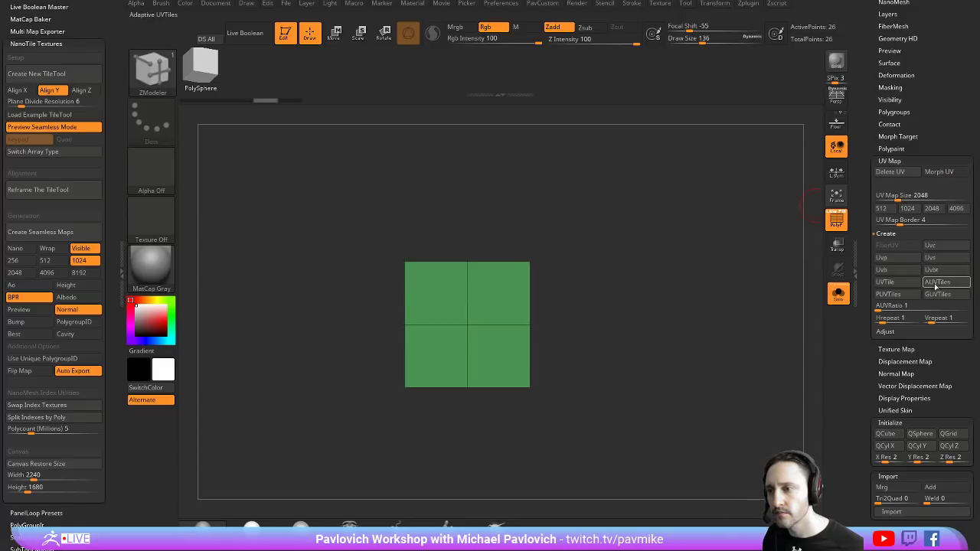
left_click(925, 172)
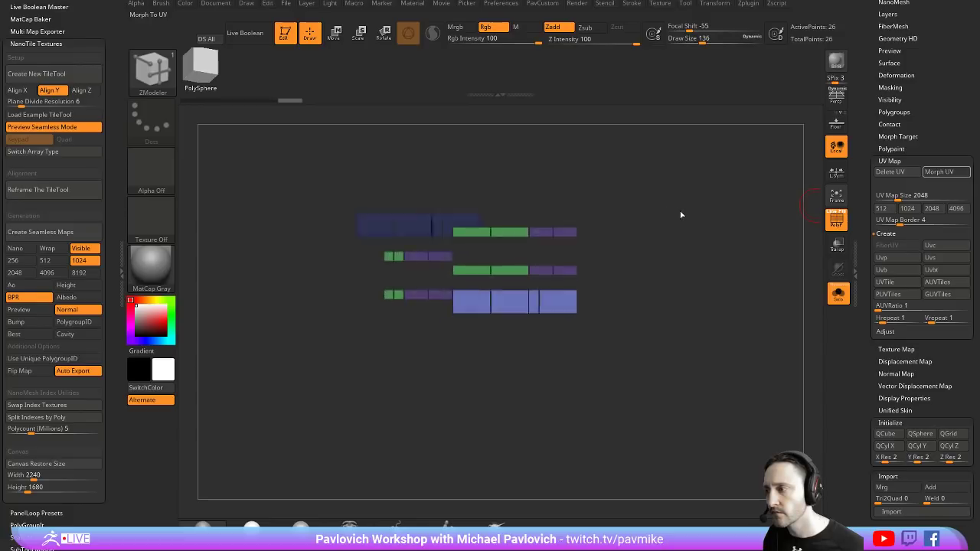
left_click(943, 174)
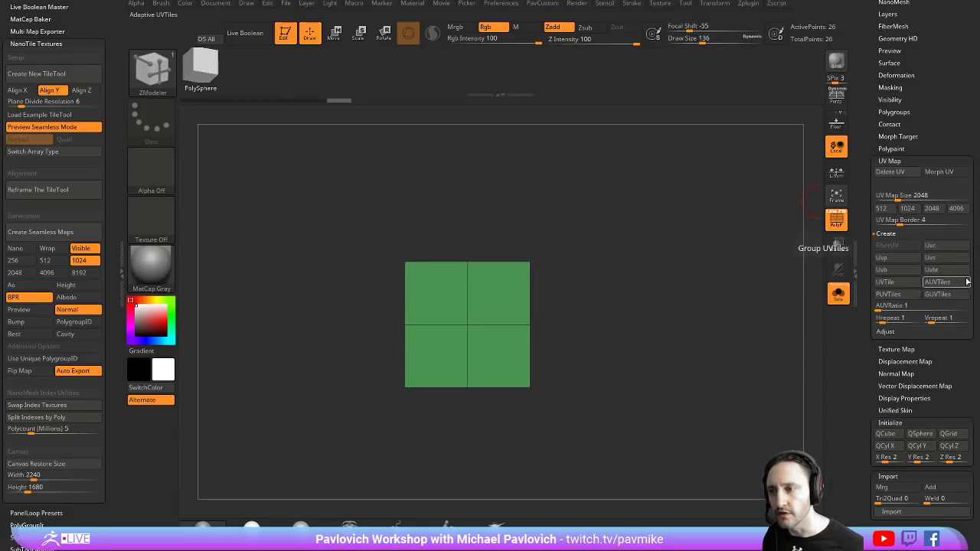
Step: Switch to GUVTiles, check the grouped UV layout, then collapse the tool panels
left_click(944, 173)
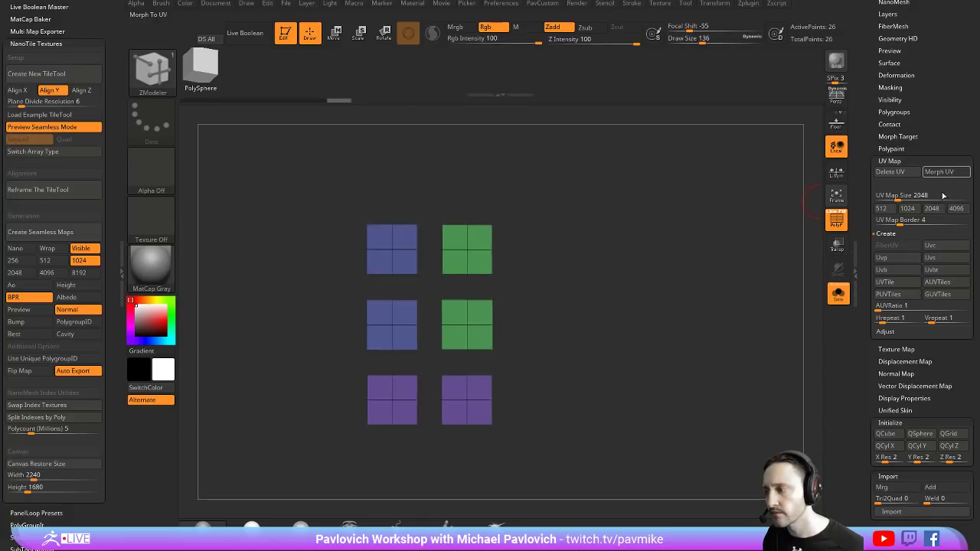
left_click(947, 172)
left_click(948, 172)
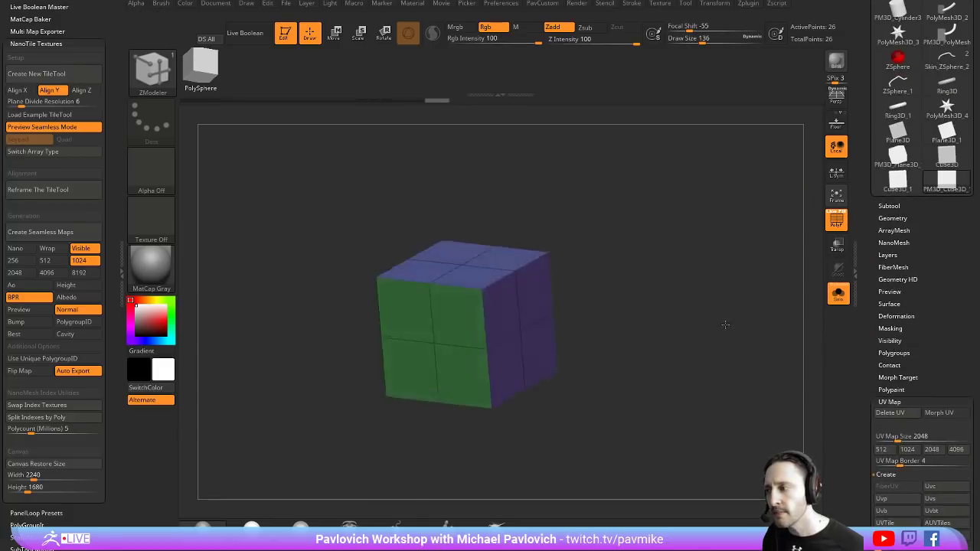
scroll(896, 153, "down", 1)
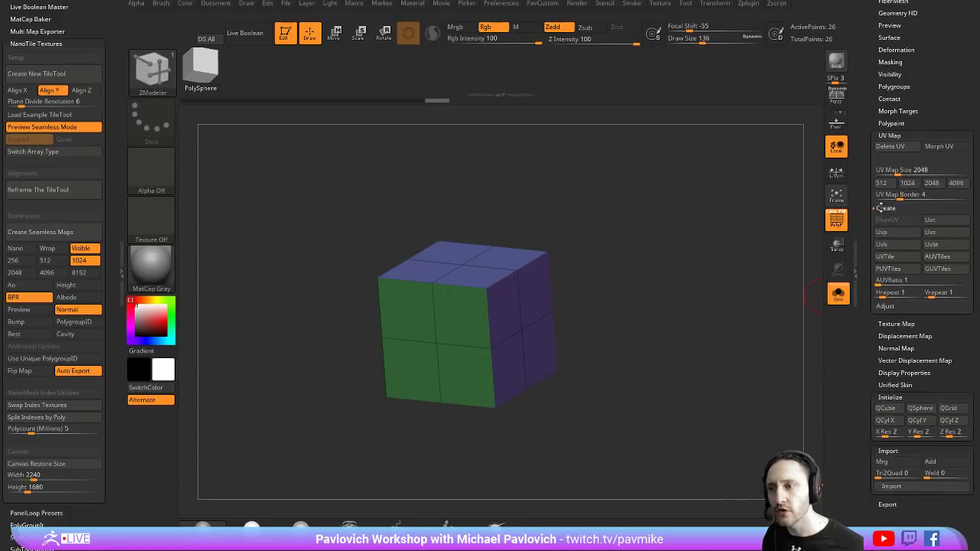
left_click(890, 134)
left_click(891, 219)
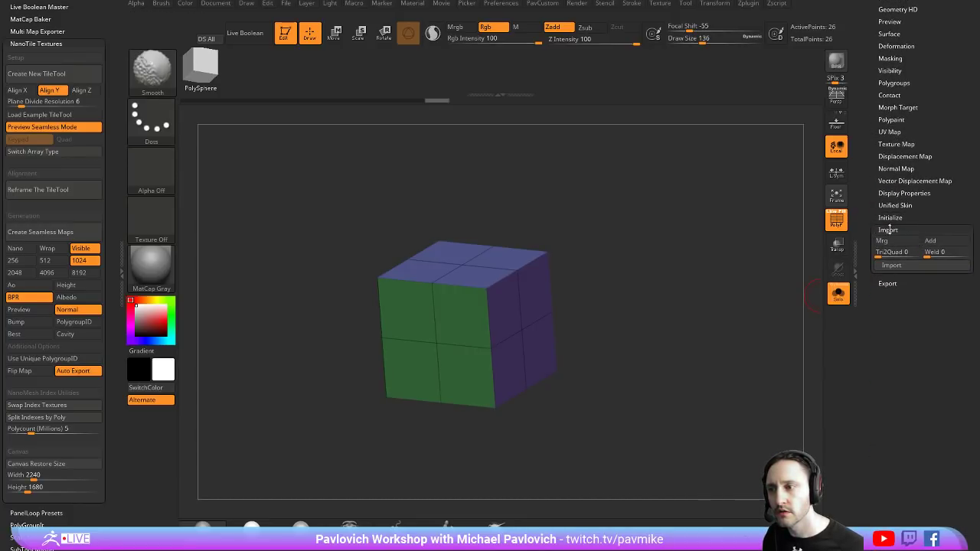
left_click(888, 231)
scroll(894, 199, "up", 7)
Step: Load test.PSD as the NoiseMaker alpha with Mix Basic Noise 0, adjusted strength and flipped curve
left_click(895, 203)
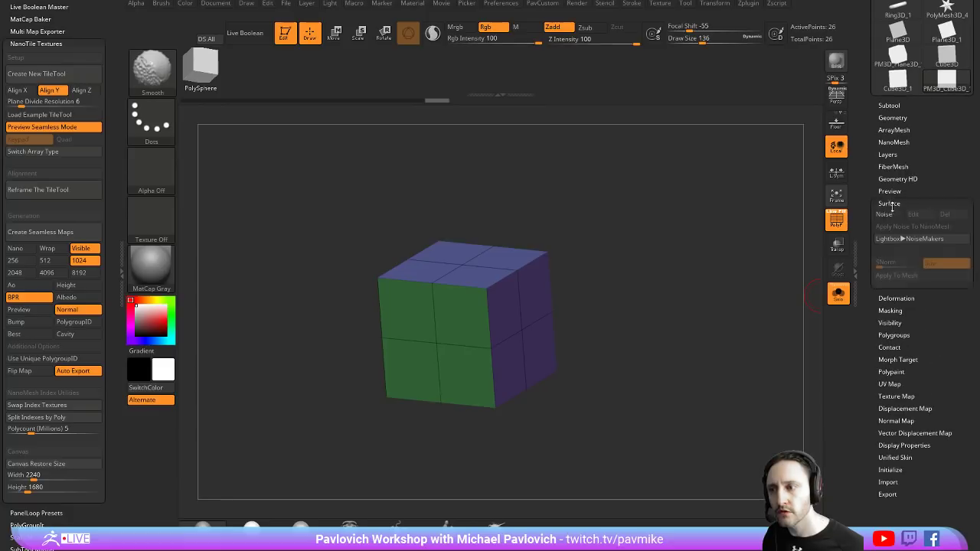
left_click(889, 214)
left_click(536, 456)
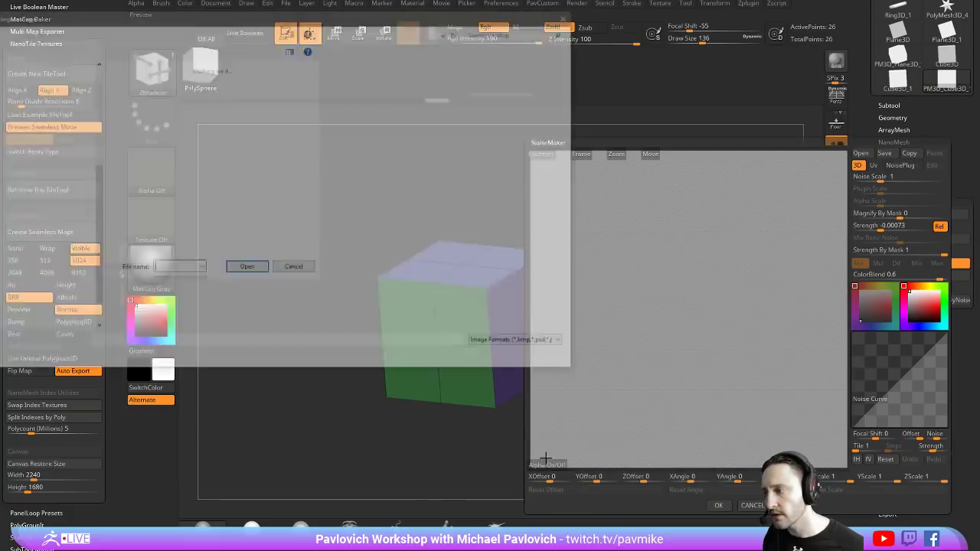
double_click(256, 84)
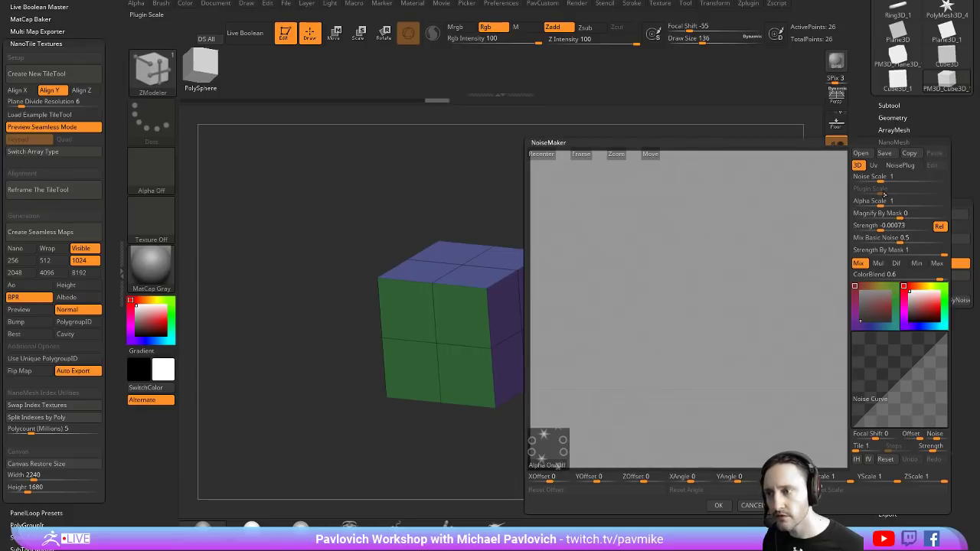
left_click_drag(892, 238, 840, 240)
left_click_drag(896, 226, 929, 228)
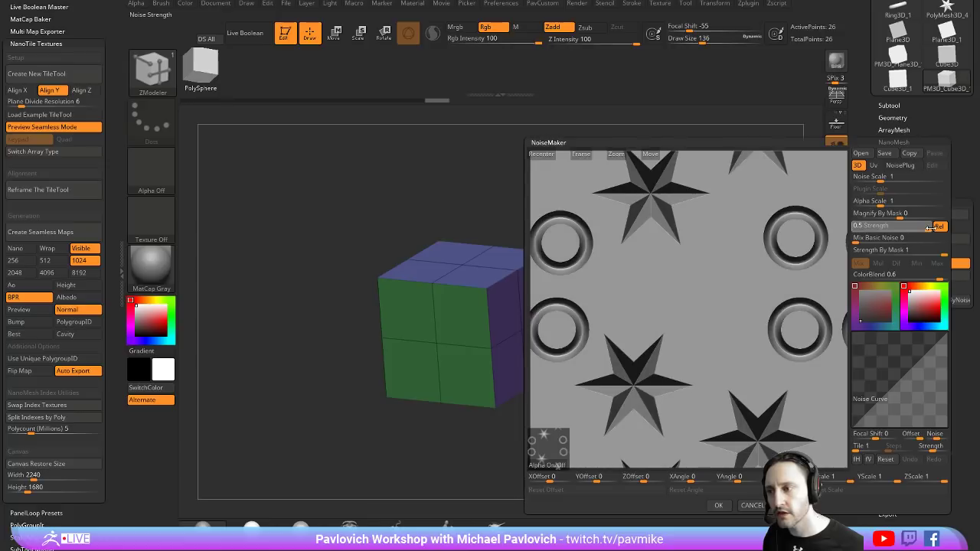
left_click(858, 460)
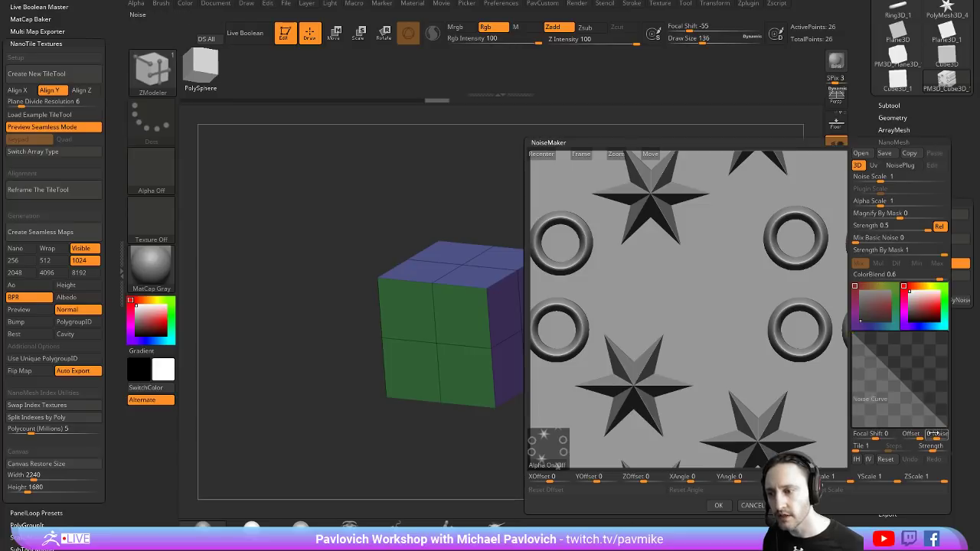
Step: Shrink the noise scale for a denser star-and-ring pattern and apply it
left_click_drag(779, 318, 813, 189)
left_click_drag(881, 176, 868, 201)
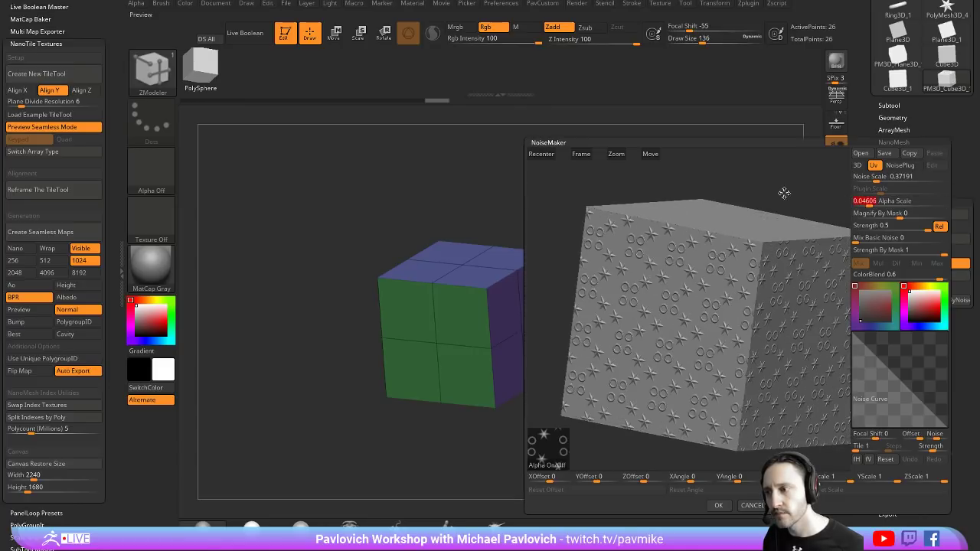
left_click_drag(785, 229, 872, 202)
left_click_drag(812, 179, 818, 186)
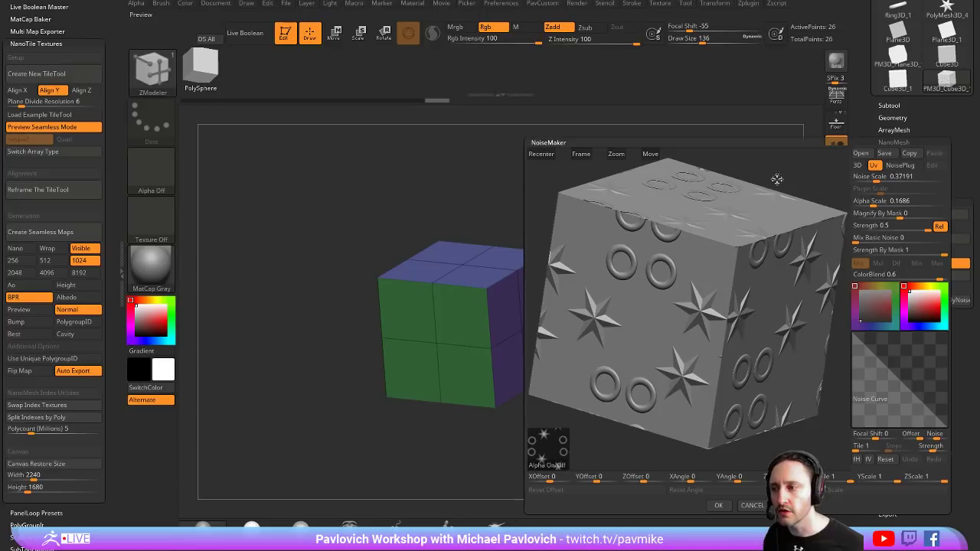
left_click(719, 505)
Step: BPR render the cube, then adjust the noise Focal Shift and reapply it
left_click_drag(625, 235, 705, 298)
key("shift+f")
key("shift+r")
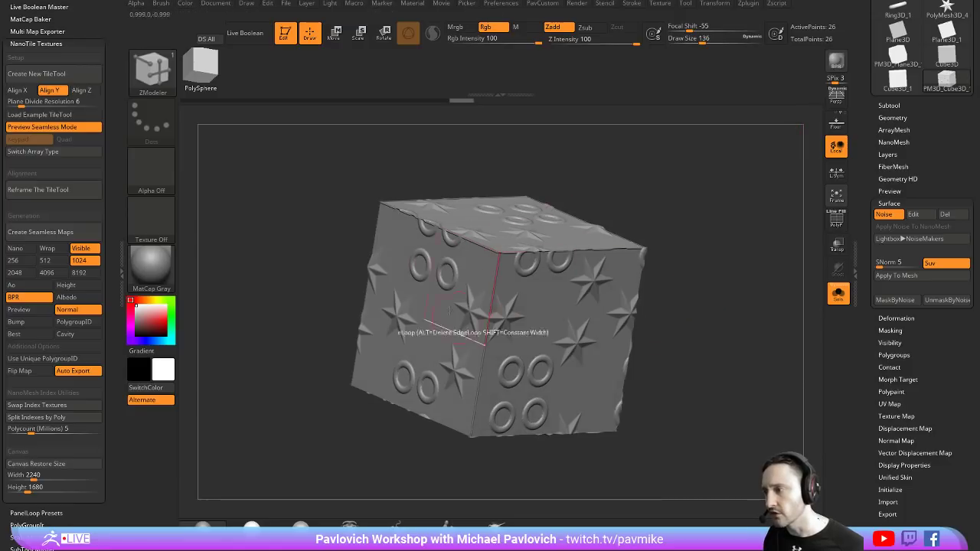
left_click(913, 213)
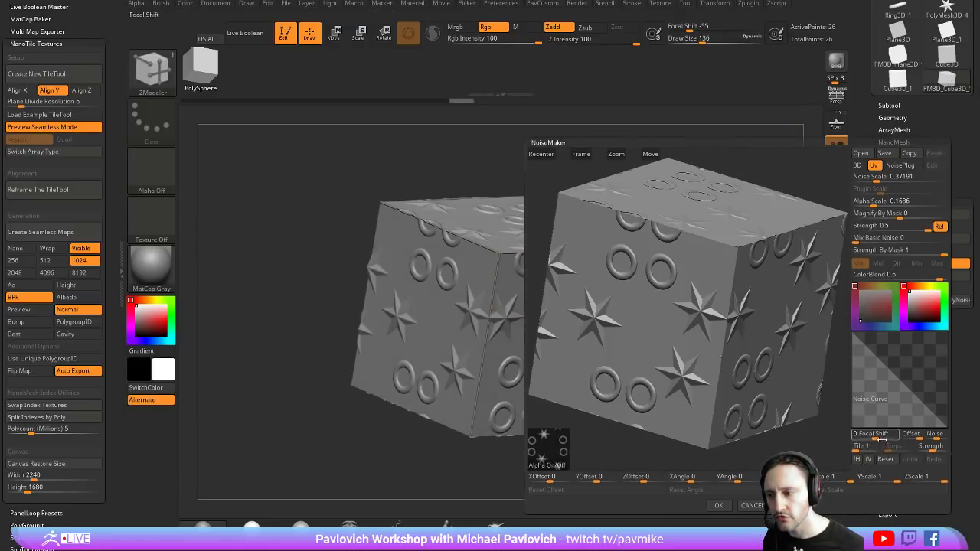
left_click_drag(869, 435, 914, 435)
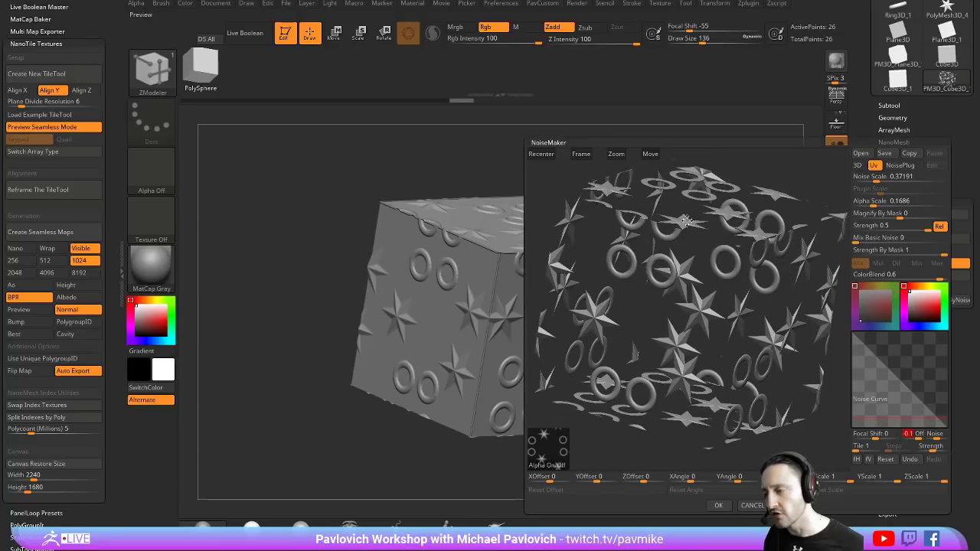
left_click(719, 505)
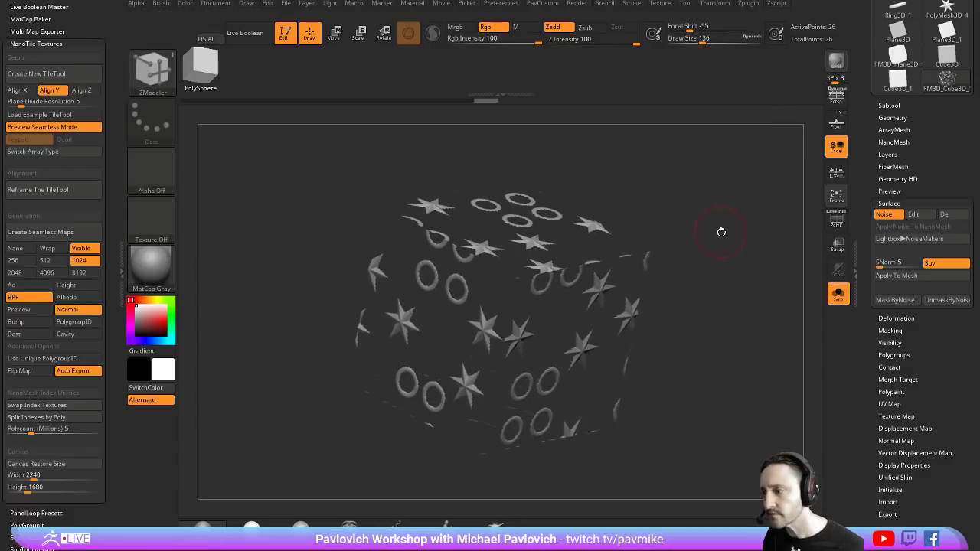
Step: Convert the BPR noise into 42,182-point geometry, then select the Move brush at draw size 56
left_click(891, 119)
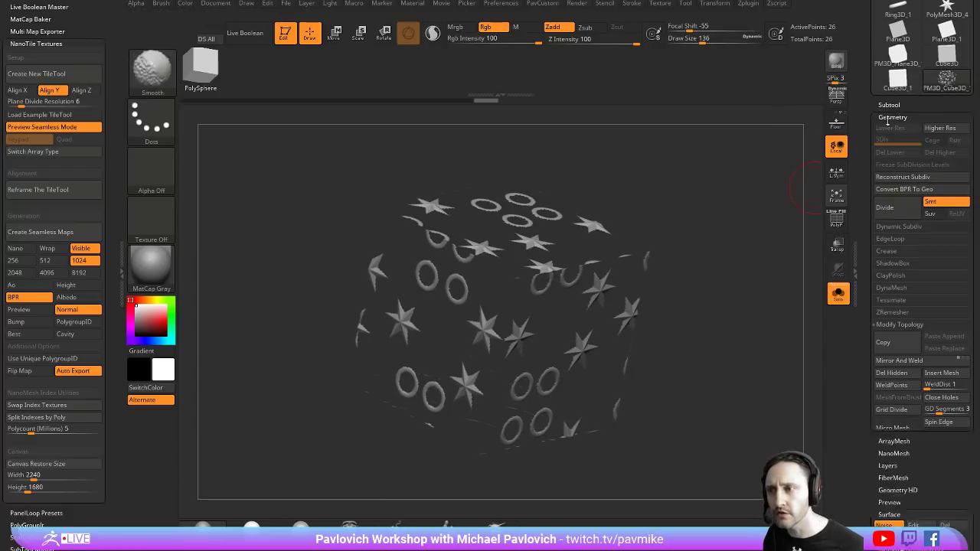
left_click(901, 189)
mouse_move(755, 313)
left_mouse_down()
mouse_move(644, 246)
mouse_move(689, 264)
mouse_move(632, 263)
left_mouse_up()
key("b")
key("m")
key("v")
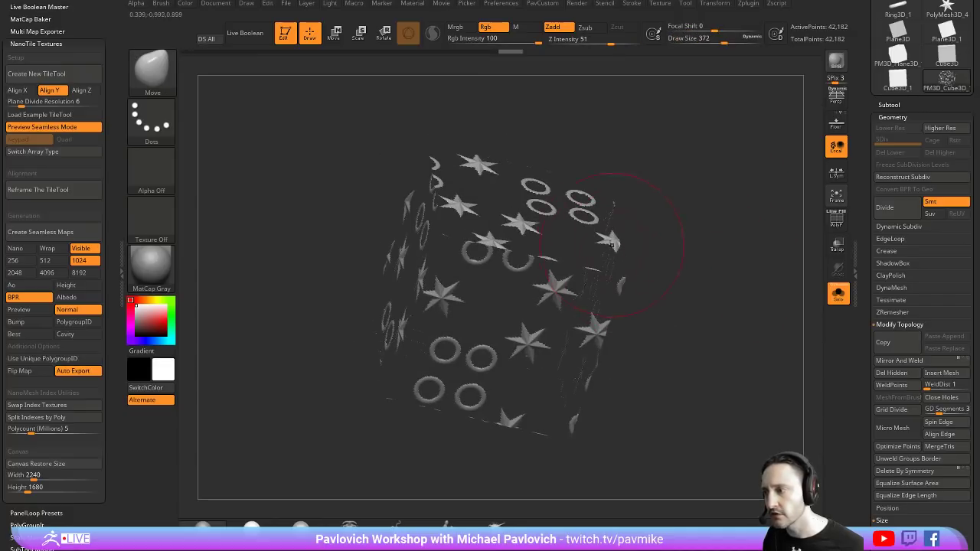
left_click_drag(732, 207, 748, 221)
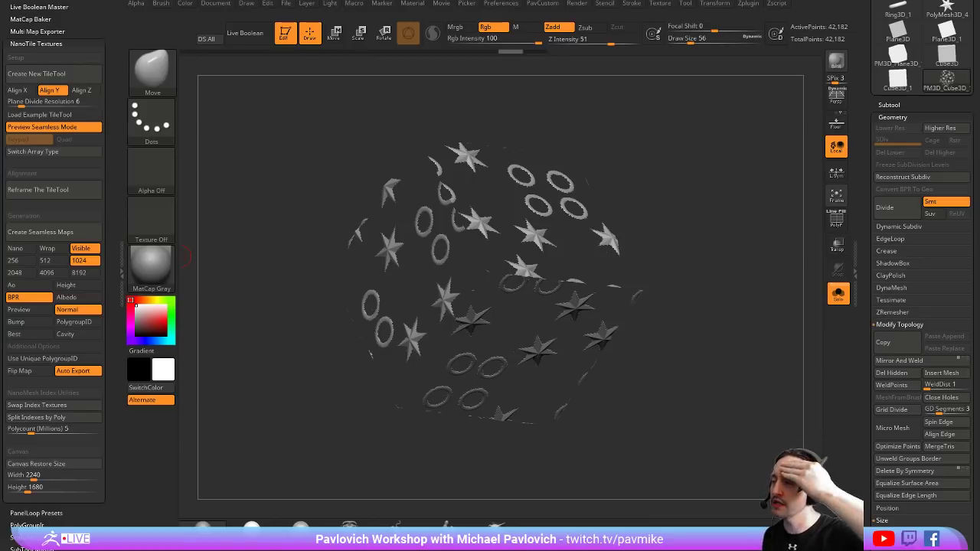
Step: Switch to a ZSphere and load the 8HeadFemale mannequin from LightBox Projects, discarding changes
key("shift+z")
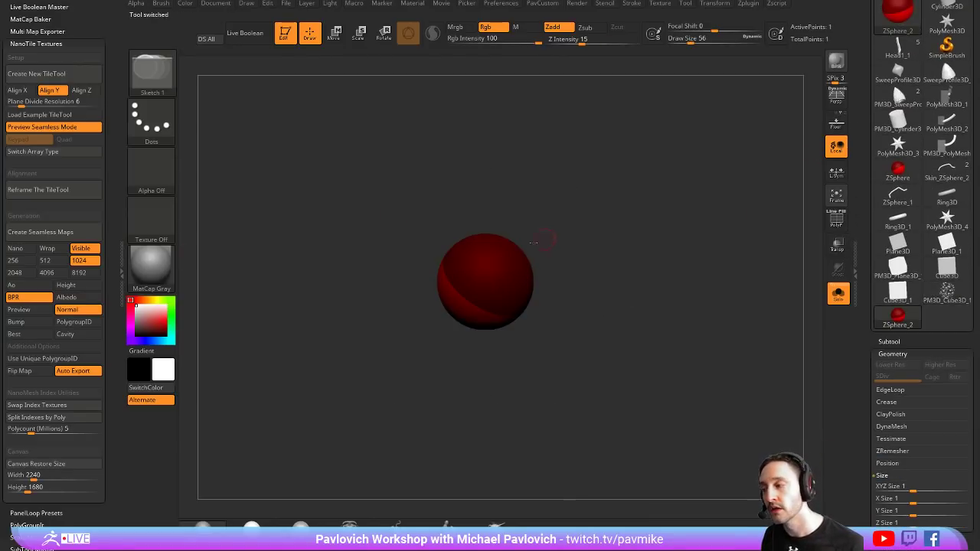
key("w")
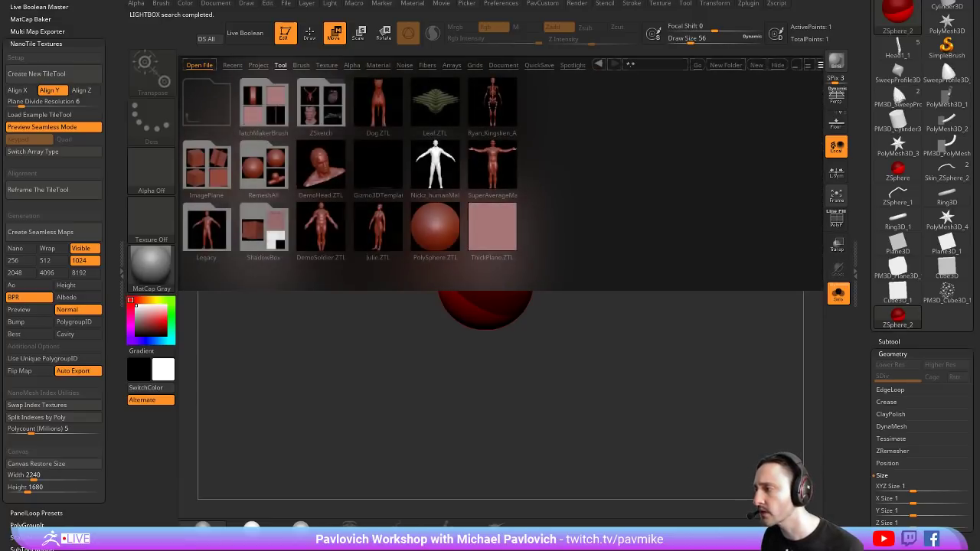
left_click(258, 65)
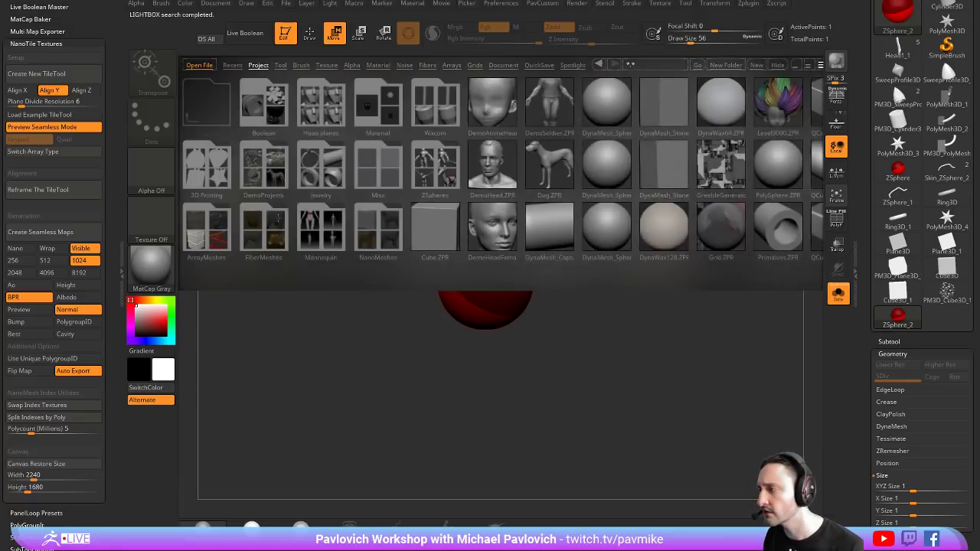
double_click(205, 163)
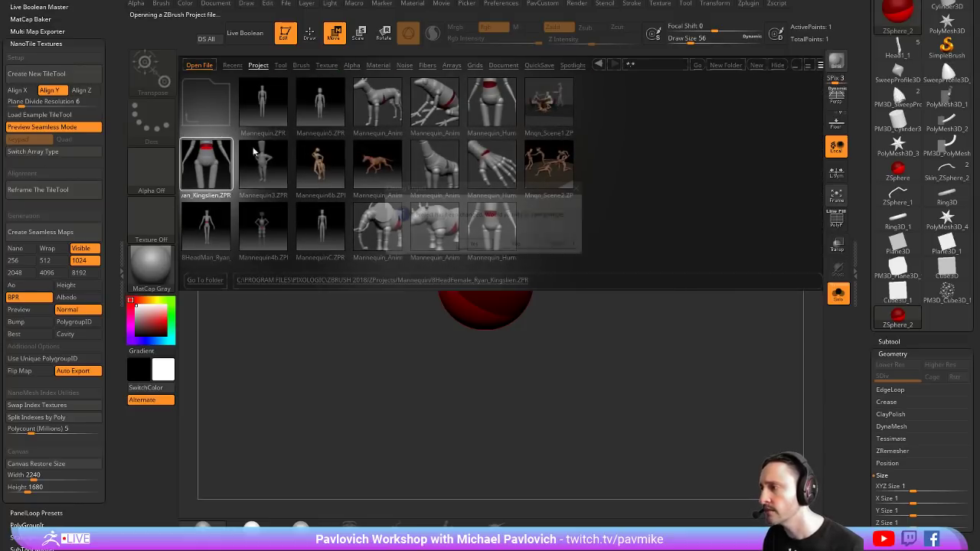
left_click(516, 245)
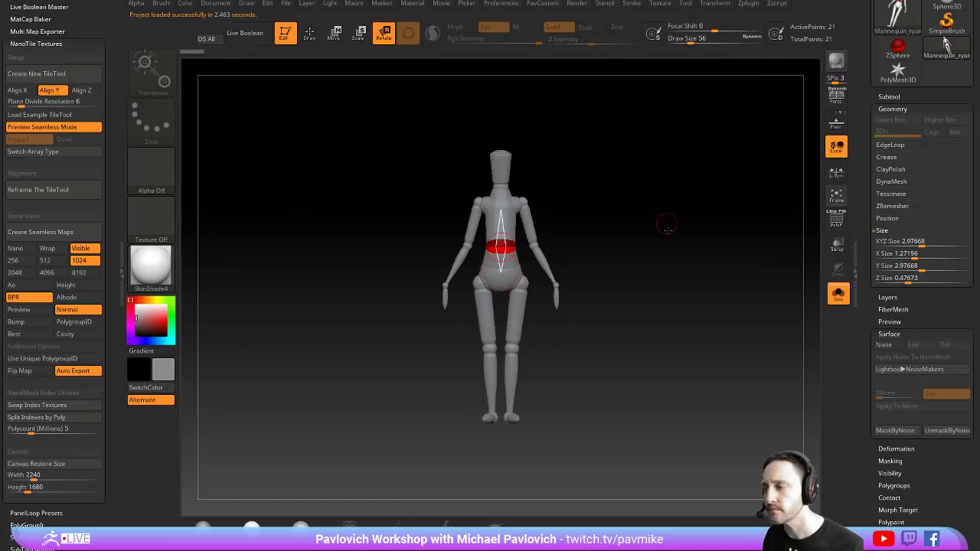
Step: Lower the Document Range slider so the background becomes flat grey
left_click_drag(667, 227, 711, 228)
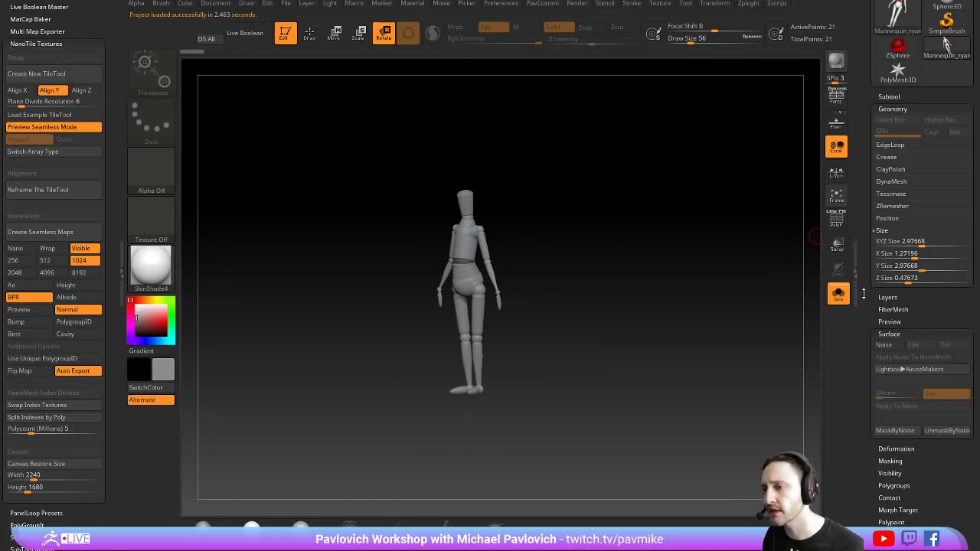
left_click_drag(863, 294, 863, 153)
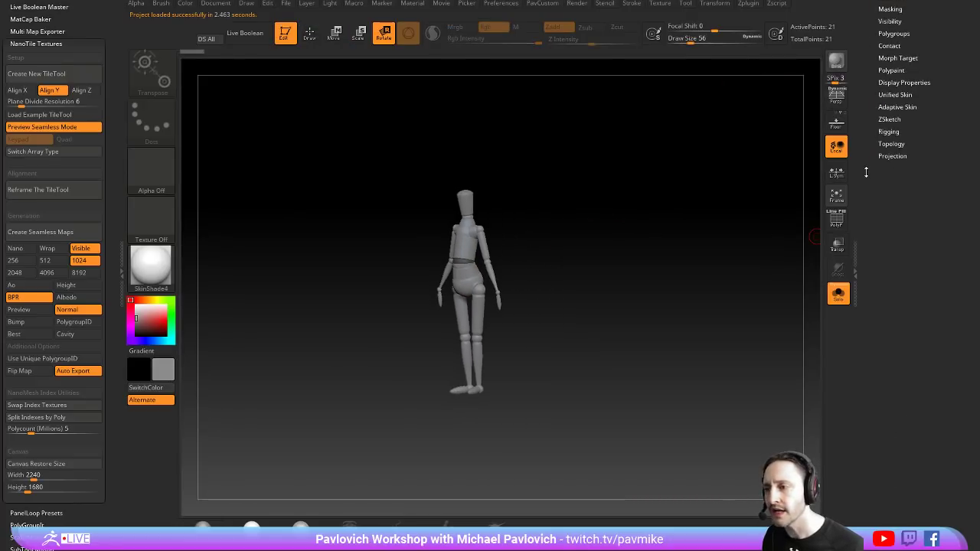
left_click(216, 4)
left_click_drag(232, 210, 205, 211)
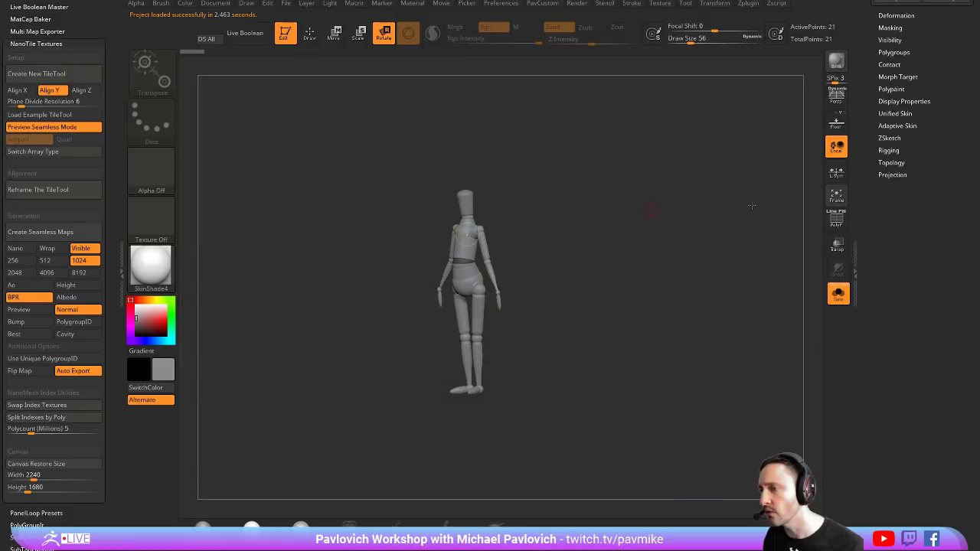
left_click_drag(899, 228, 899, 260)
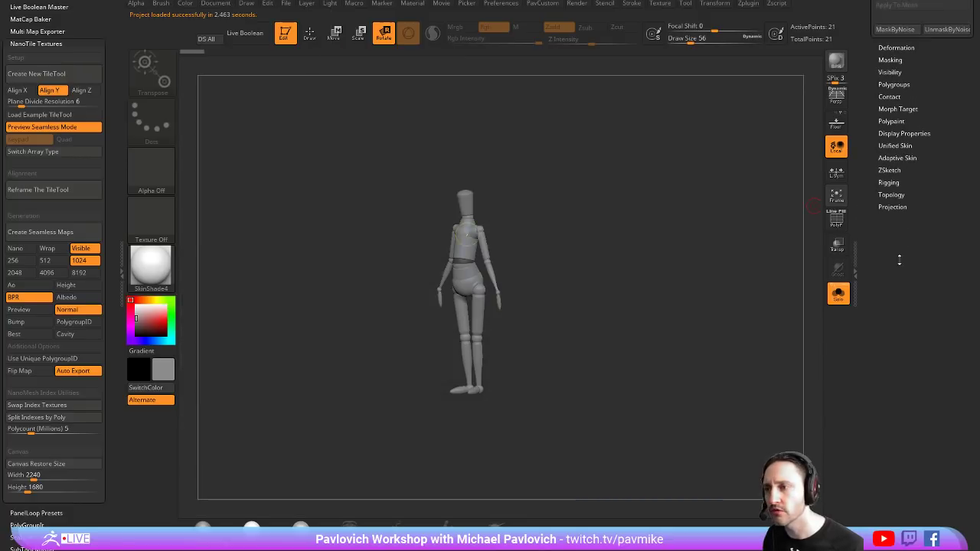
Step: Test the Deformation Offset slider on the mannequin
left_click(895, 48)
left_click_drag(911, 193, 878, 198)
mouse_move(709, 263)
left_mouse_down()
mouse_move(738, 273)
mouse_move(691, 261)
left_mouse_up()
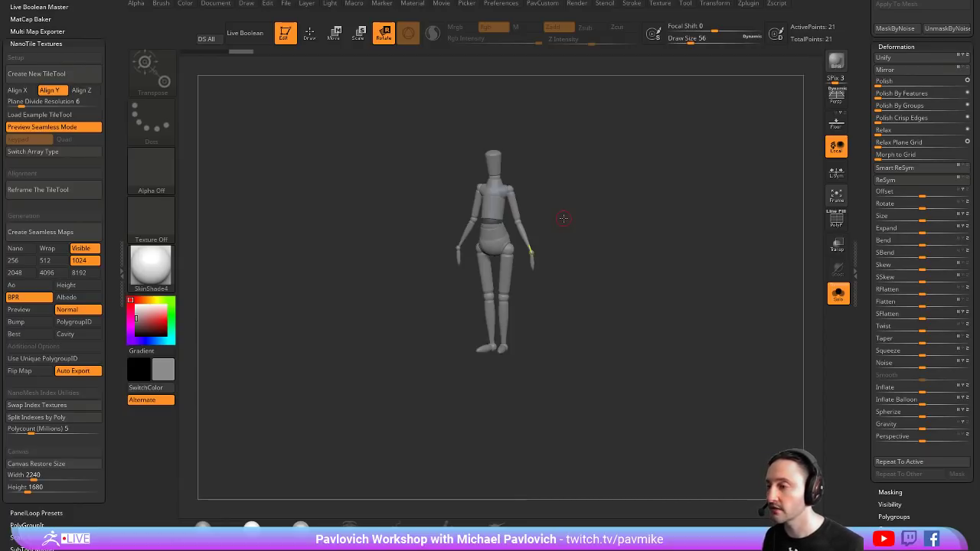
left_click_drag(599, 256, 633, 228, "alt")
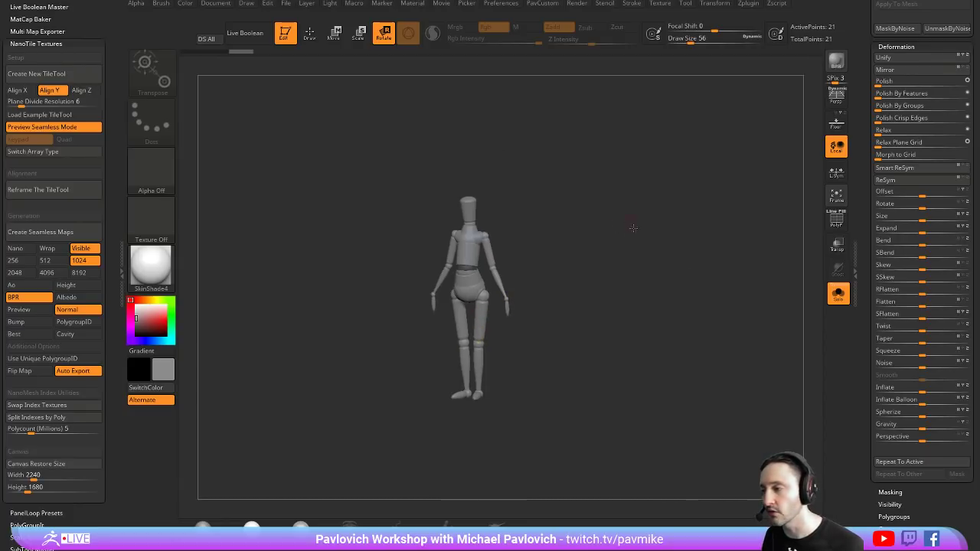
Step: Set brush size to 80 and orbit the mannequin from side to back views
type("s80")
key("Return")
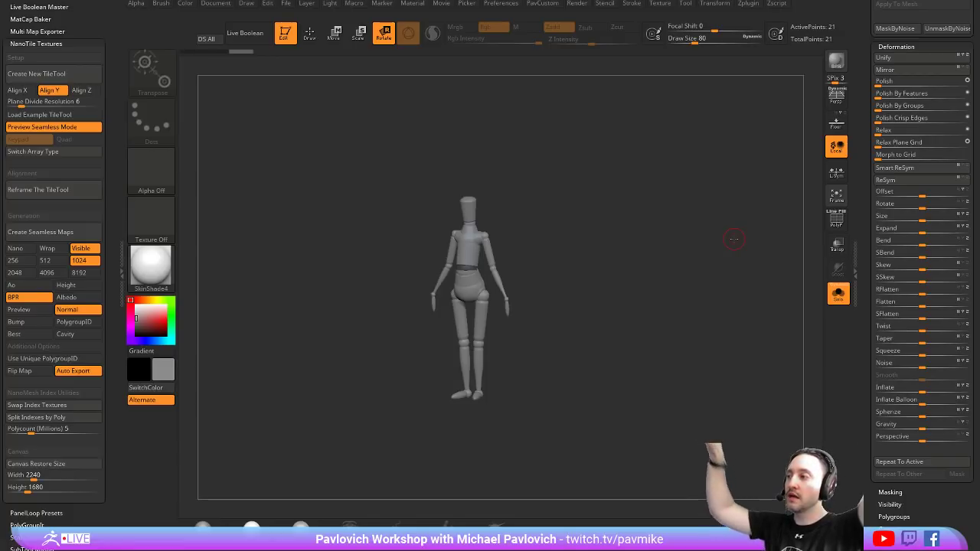
left_click_drag(682, 249, 532, 223)
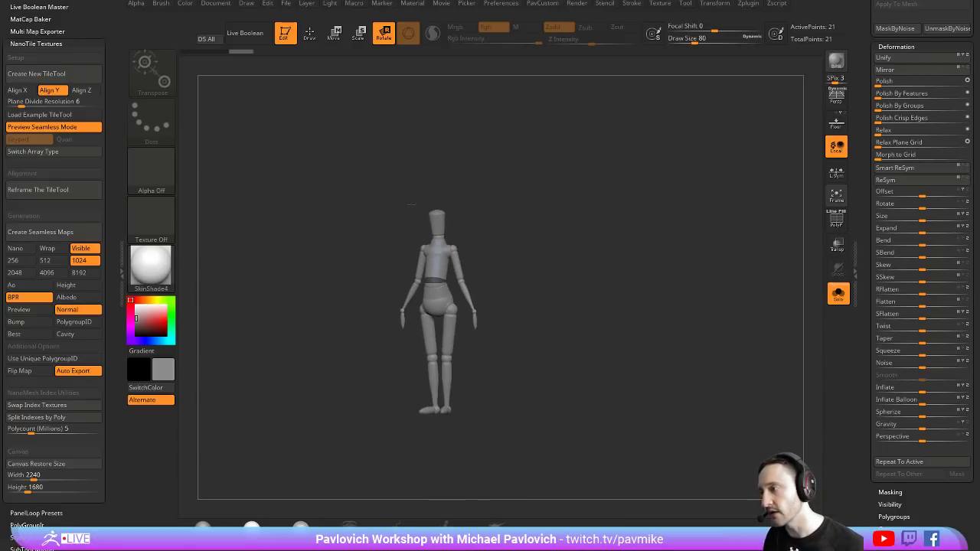
left_click_drag(411, 205, 442, 184)
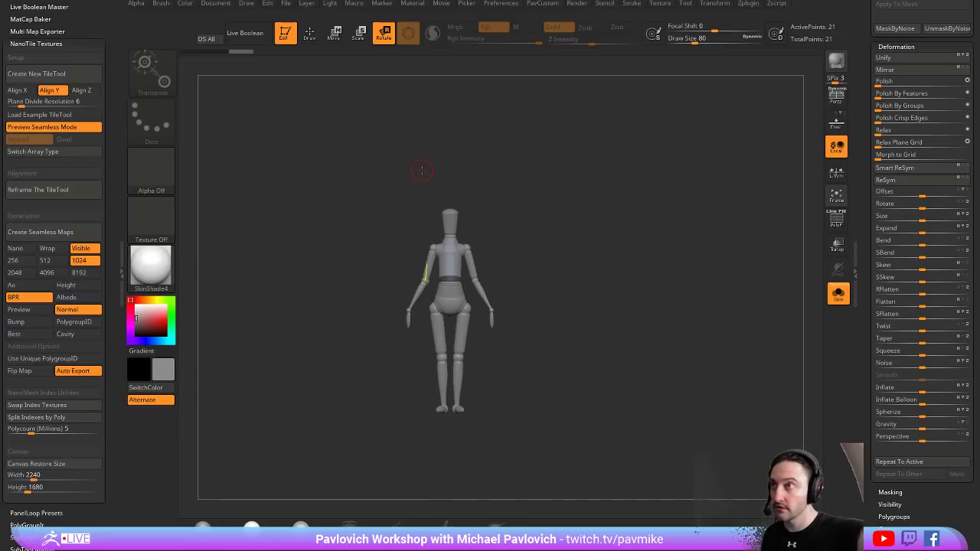
mouse_move(729, 204)
left_mouse_down()
mouse_move(576, 226)
mouse_move(586, 232)
left_mouse_up()
key("s")
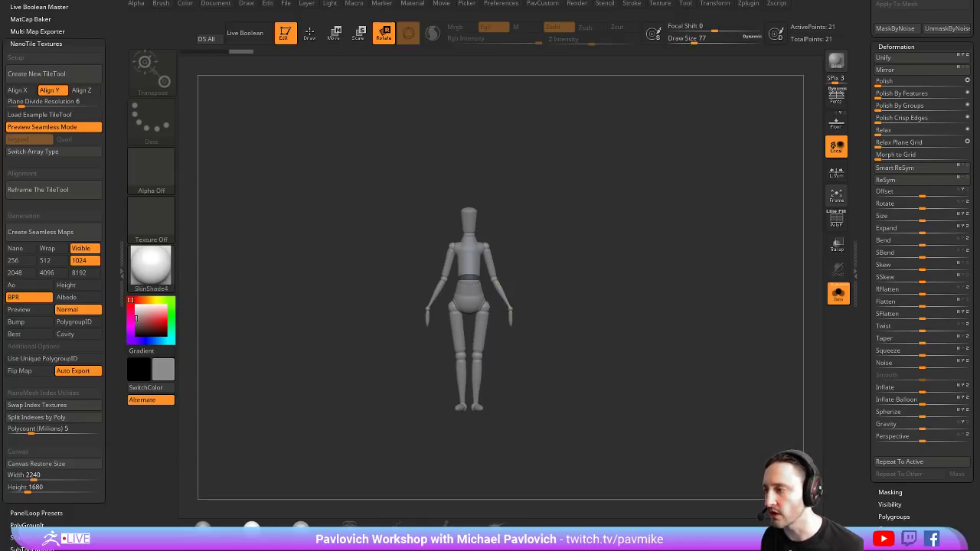
left_click_drag(586, 232, 609, 212)
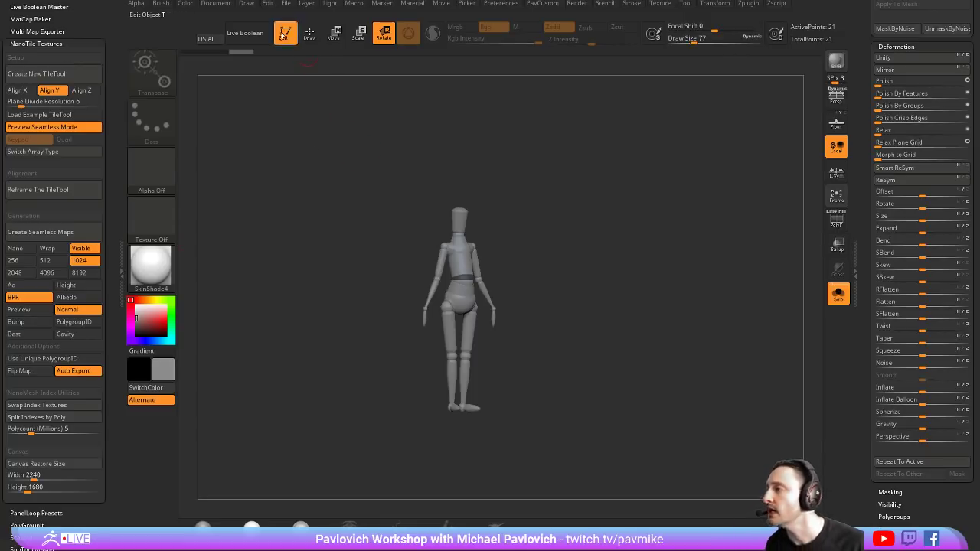
Step: Replace the mannequin with a new Sphere3D drawn on the canvas in Edit mode
left_click(284, 32)
key("ctrl+n")
scroll(873, 115, "up", 5)
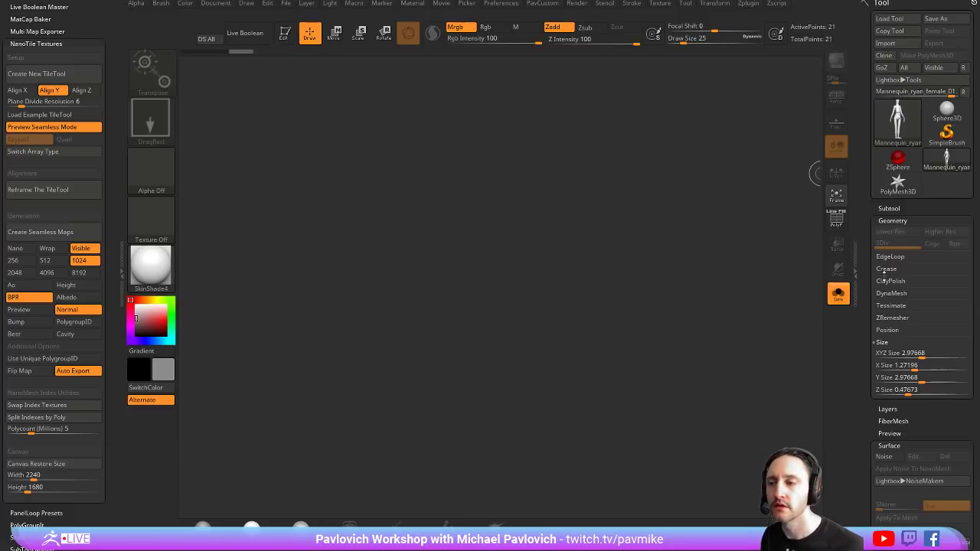
left_click(891, 126)
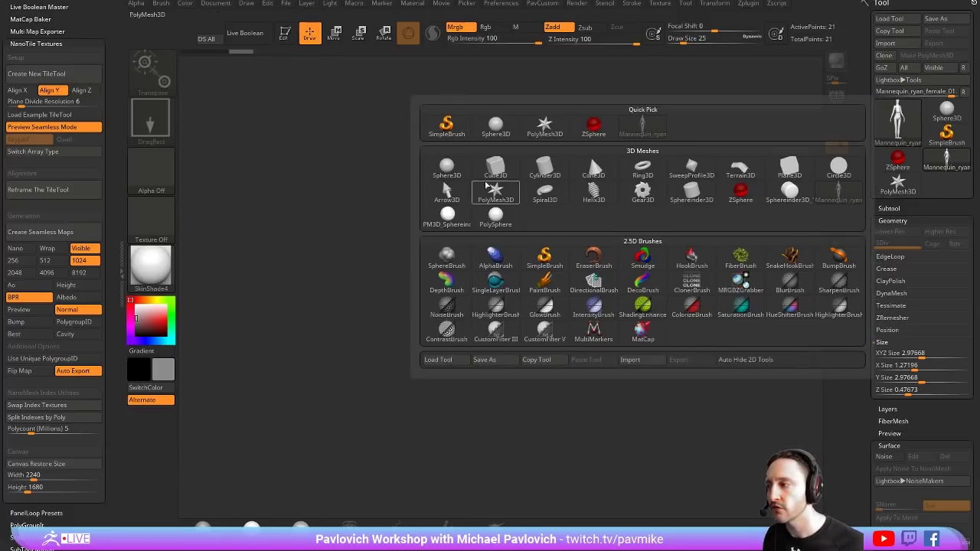
left_click(446, 165)
left_click_drag(398, 285, 471, 214)
left_click(283, 32)
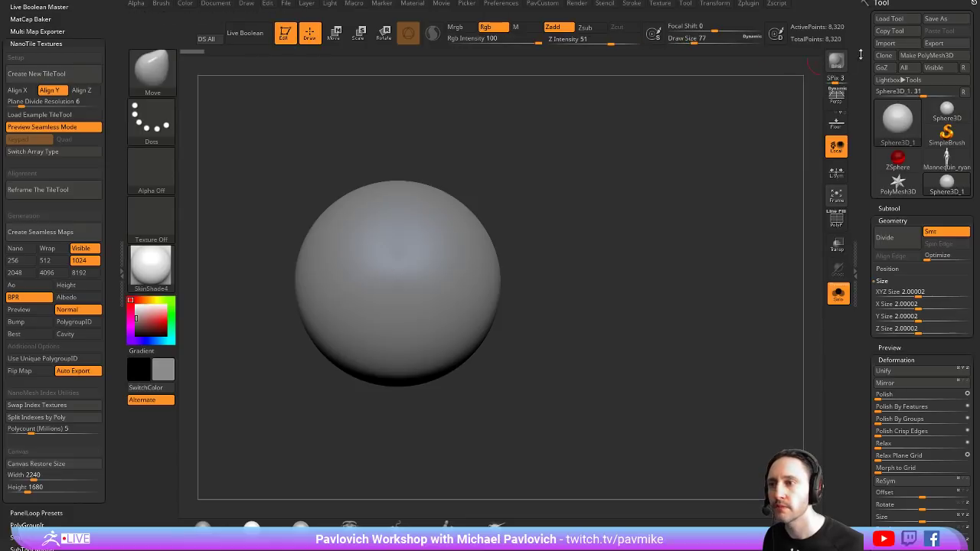
Step: Make the sphere a PolyMesh3D, turn on PolyF, and bring up the brush picker
left_click(925, 55)
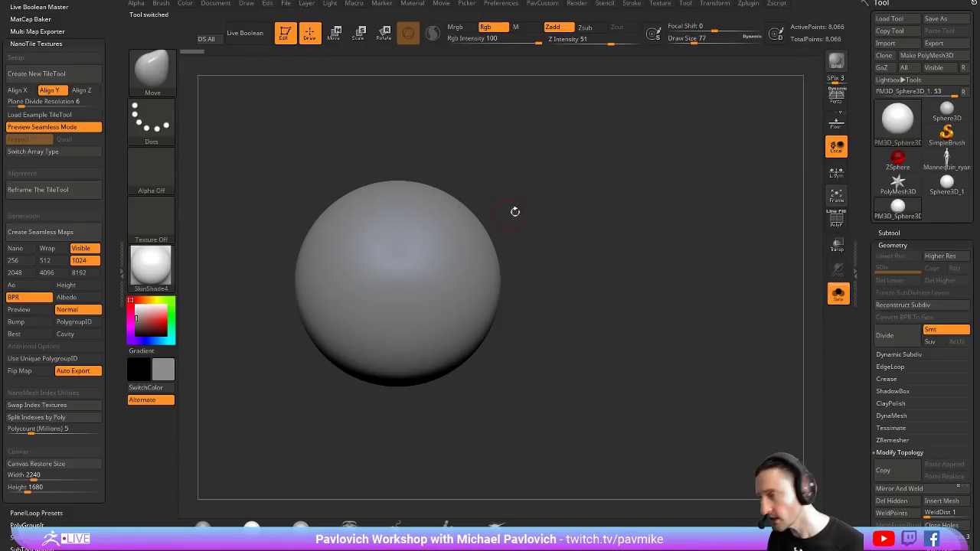
left_click(836, 220)
left_click_drag(635, 230, 666, 247)
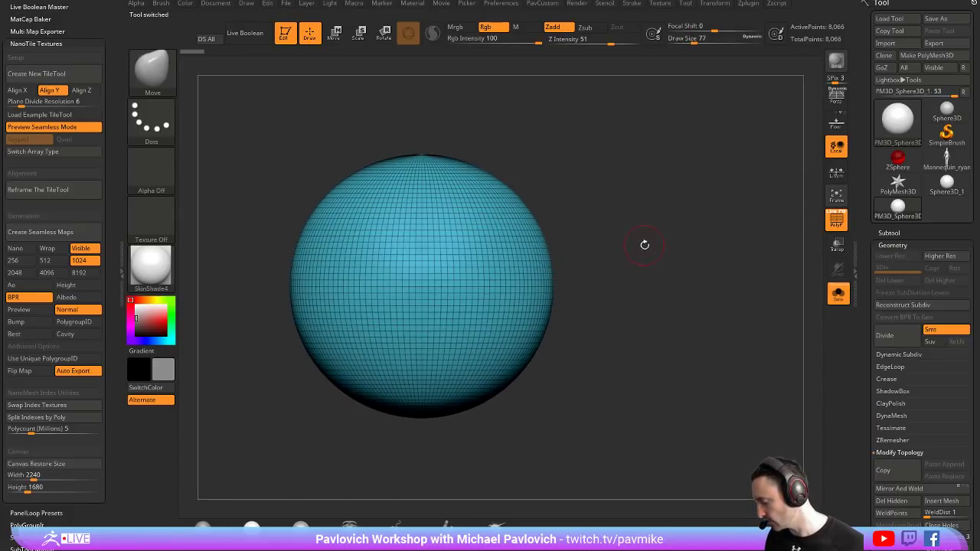
key("b")
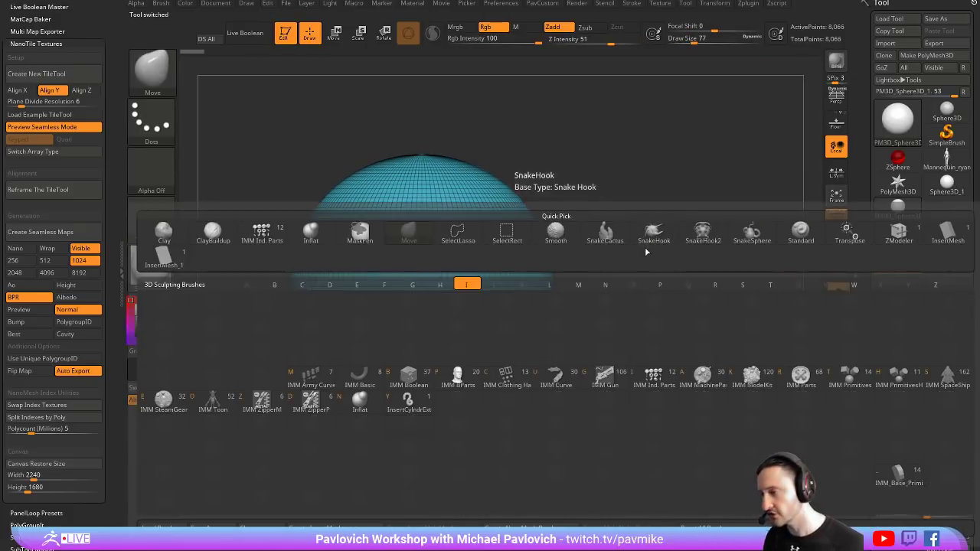
Step: Select the IMM ModelKit brush with a striped Plates insert and test it on the sphere
left_click(750, 379)
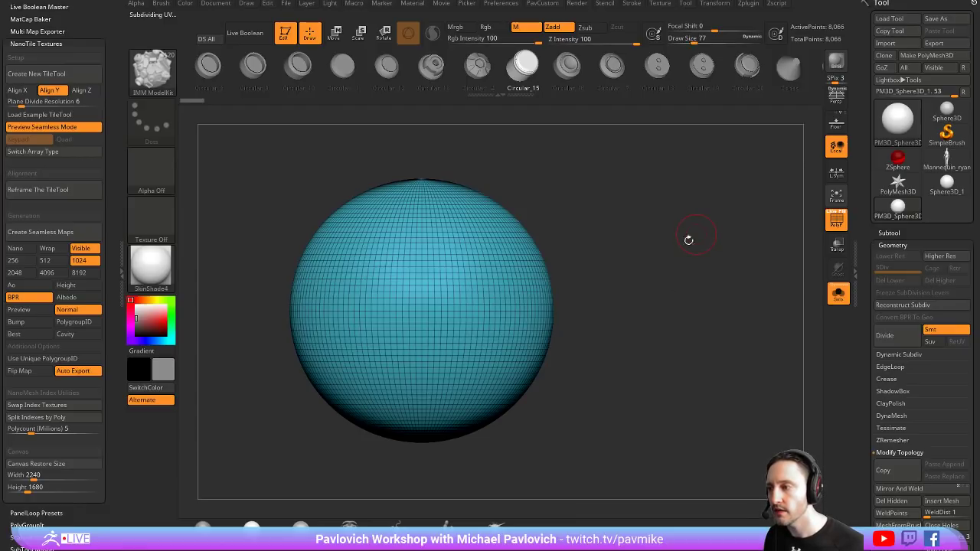
key("m")
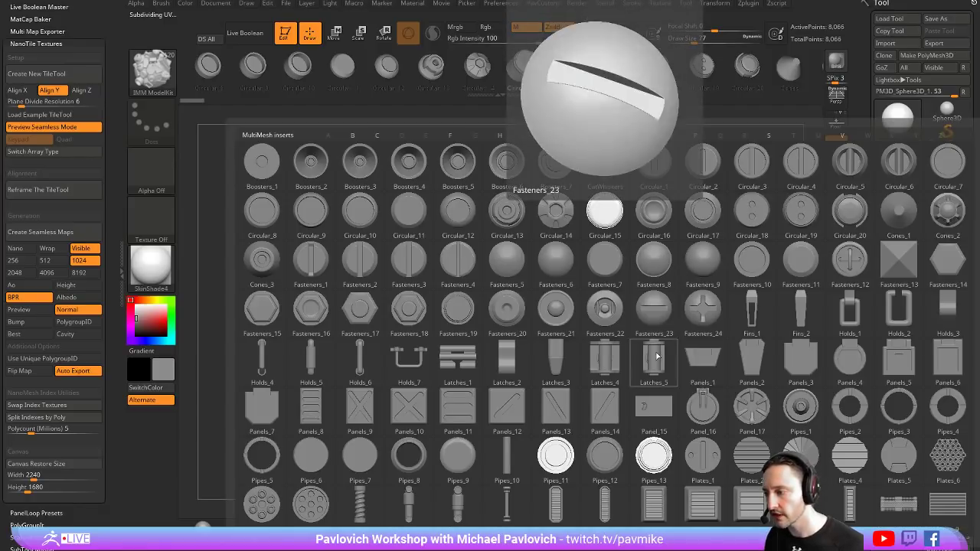
left_click(750, 460)
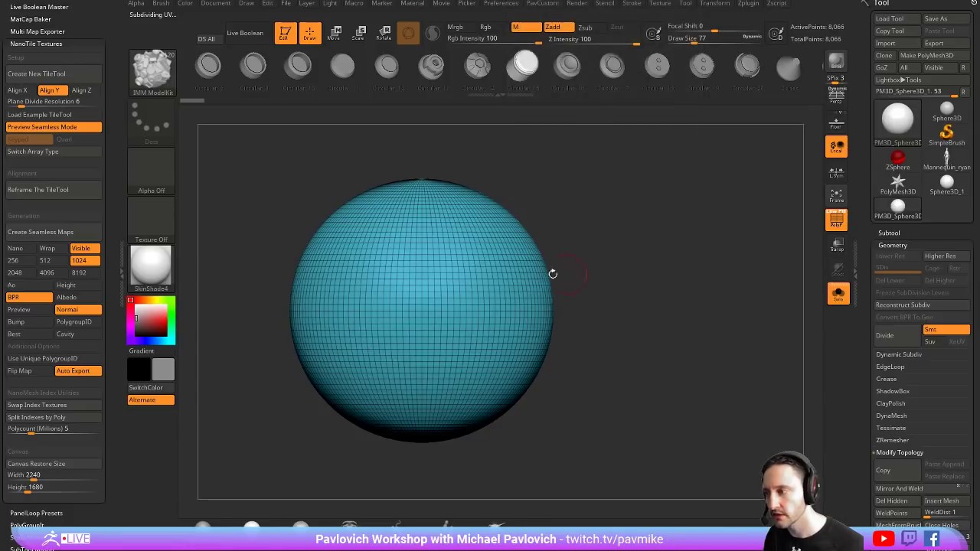
left_click_drag(459, 265, 521, 261)
left_click_drag(627, 252, 637, 251, "alt")
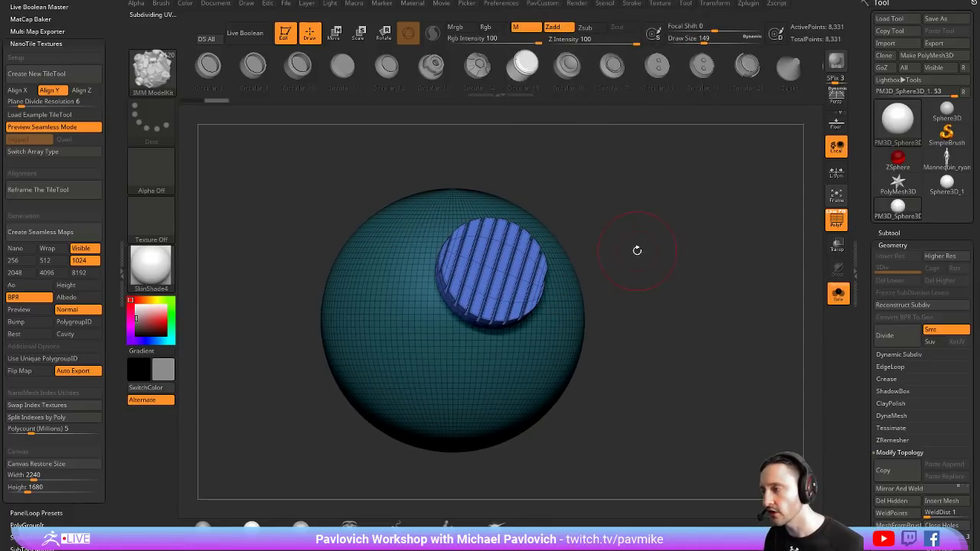
Step: Undo and redo the plate insertion to restore the original sphere
key("ctrl+z")
key("ctrl+z")
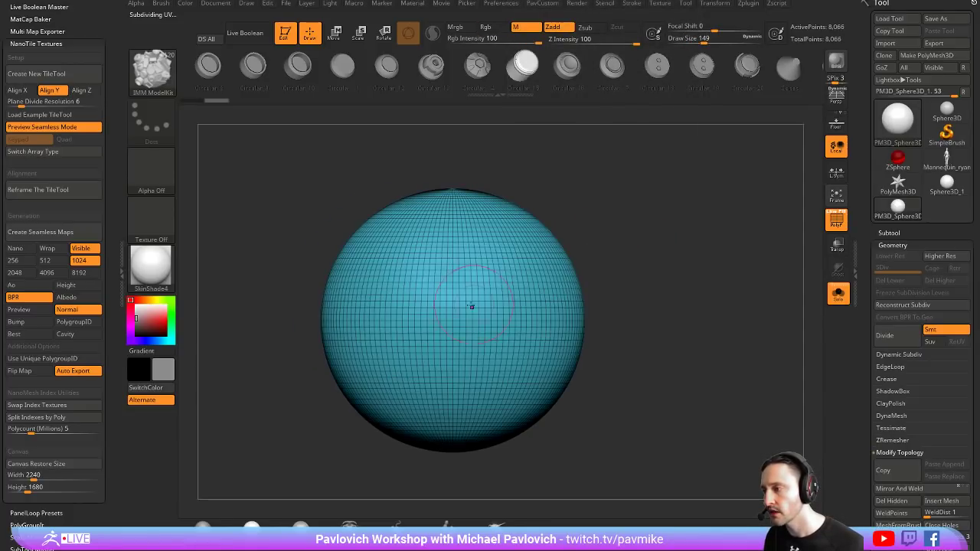
key("ctrl+shift+z")
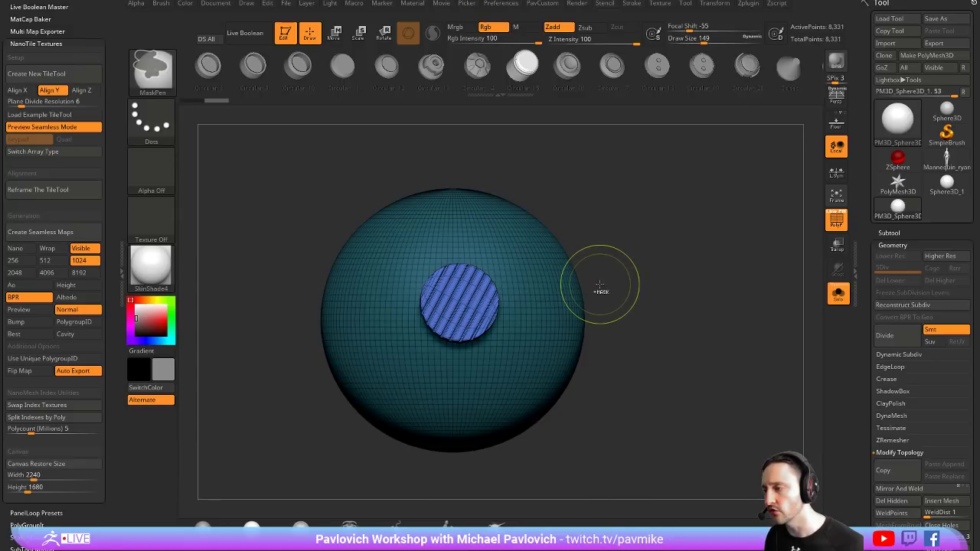
key("ctrl+z")
key("ctrl+z")
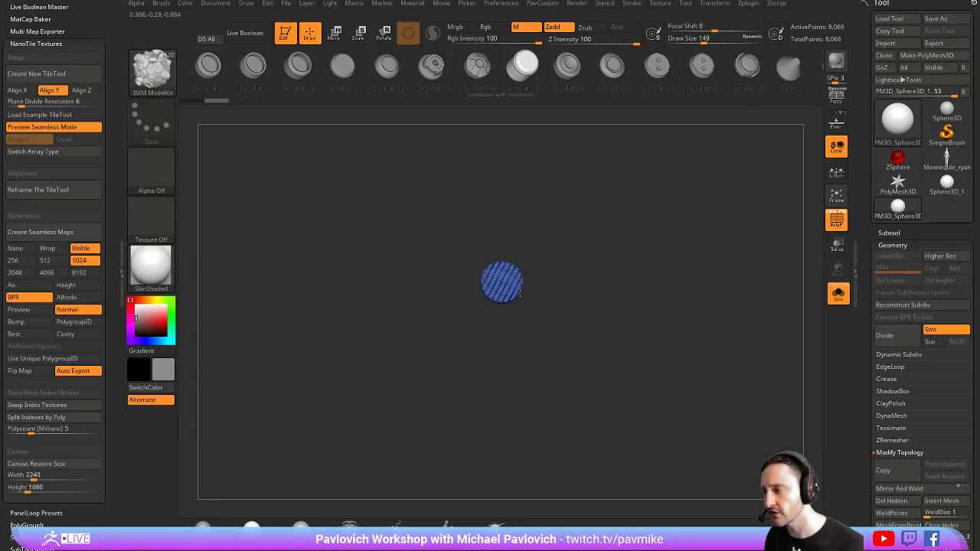
key("ctrl+shift+z")
left_click_drag(650, 267, 663, 395)
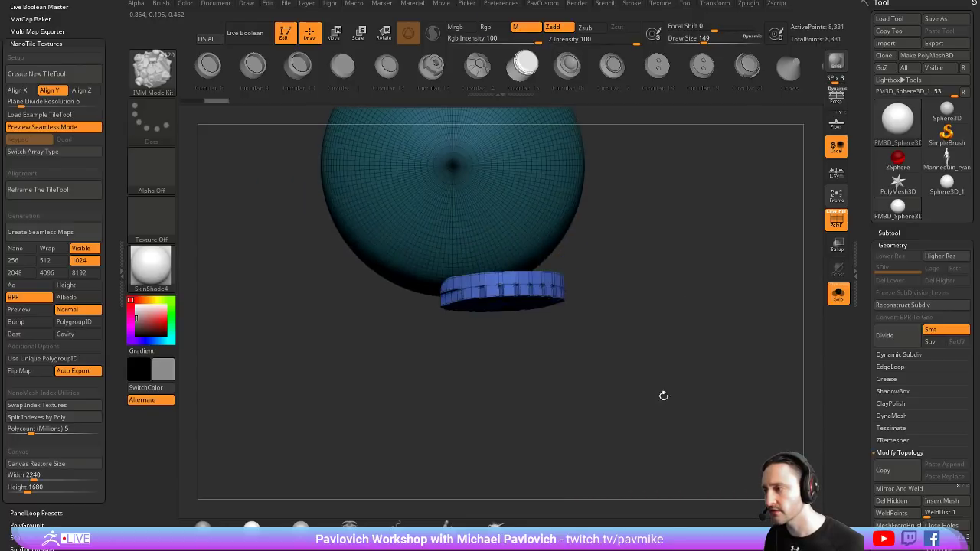
key("ctrl+z")
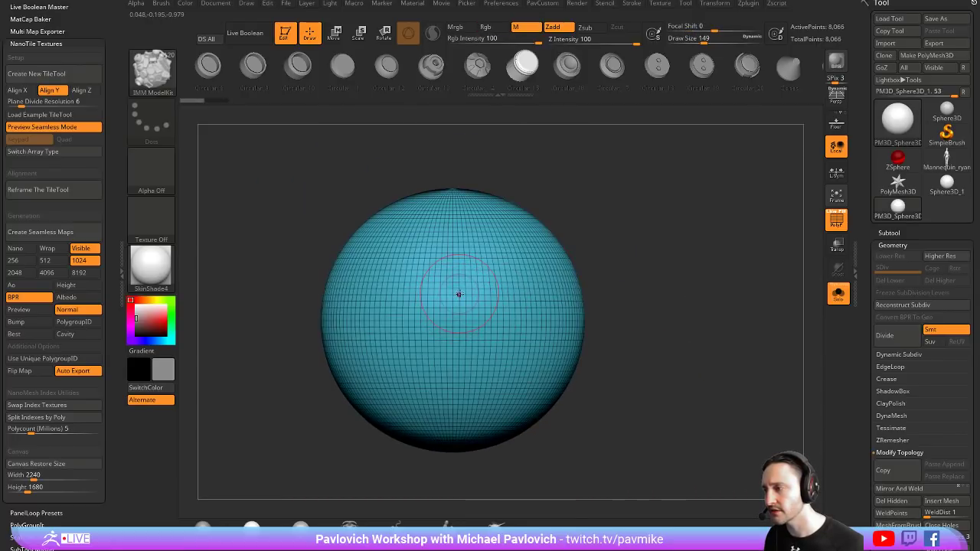
key("ctrl+z")
key("ctrl+shift+z")
key("ctrl+shift+z")
key("ctrl+z")
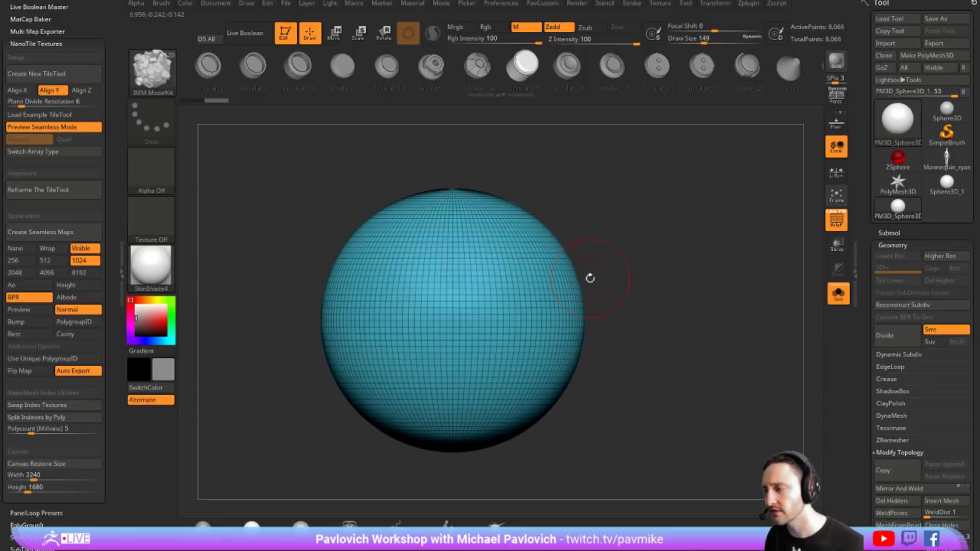
Step: Try tilting the insert with the transform gizmo, undoing each attempt
key("w")
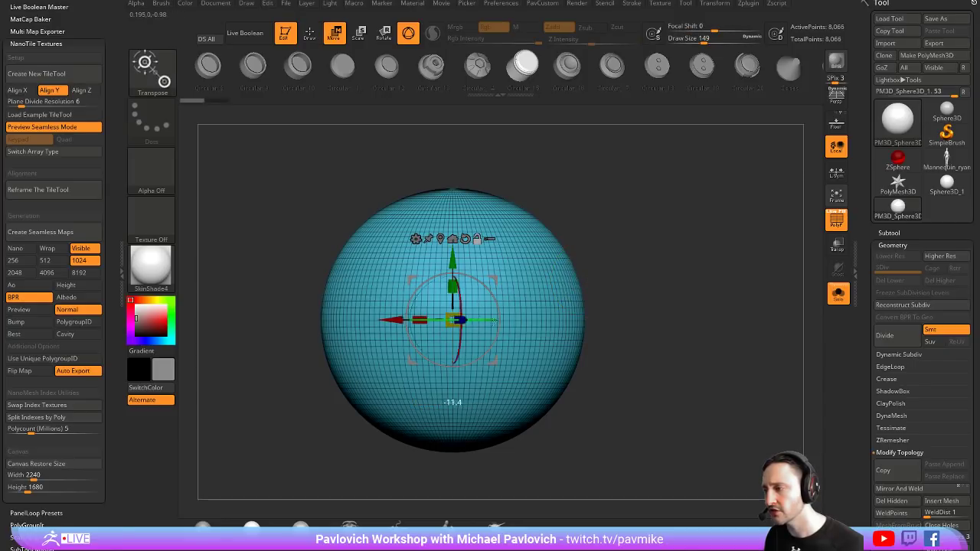
left_click_drag(494, 321, 522, 283)
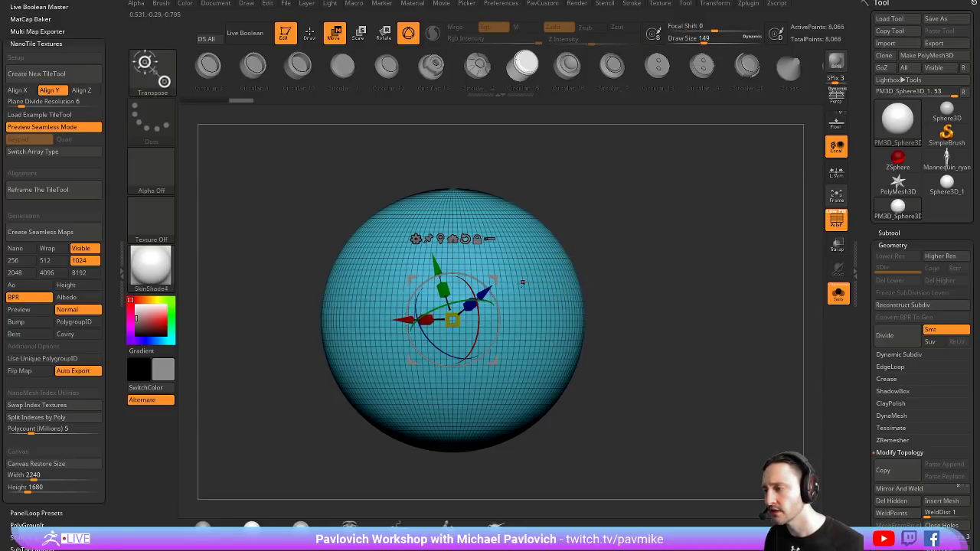
key("q")
key("ctrl+z")
key("ctrl+shift+z")
key("ctrl+shift+z")
key("ctrl+z")
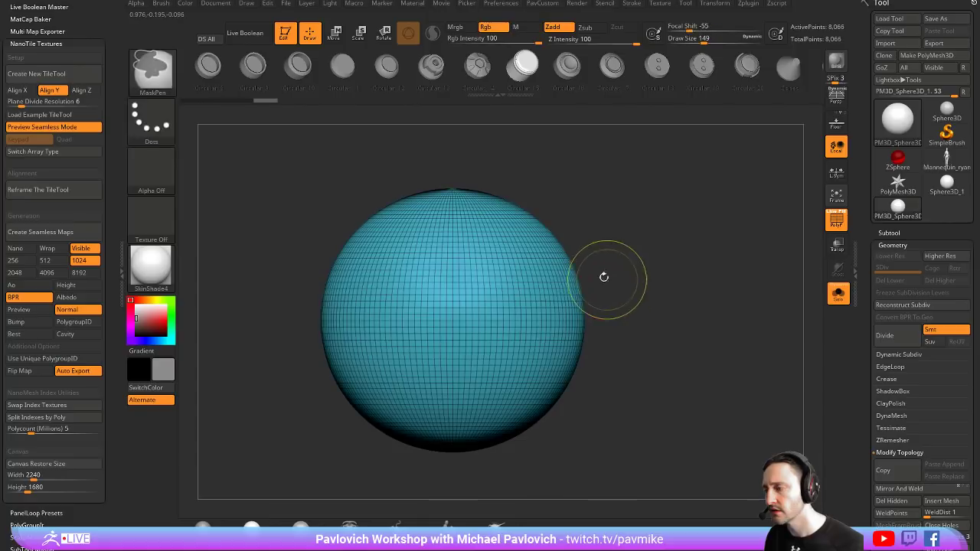
key("w")
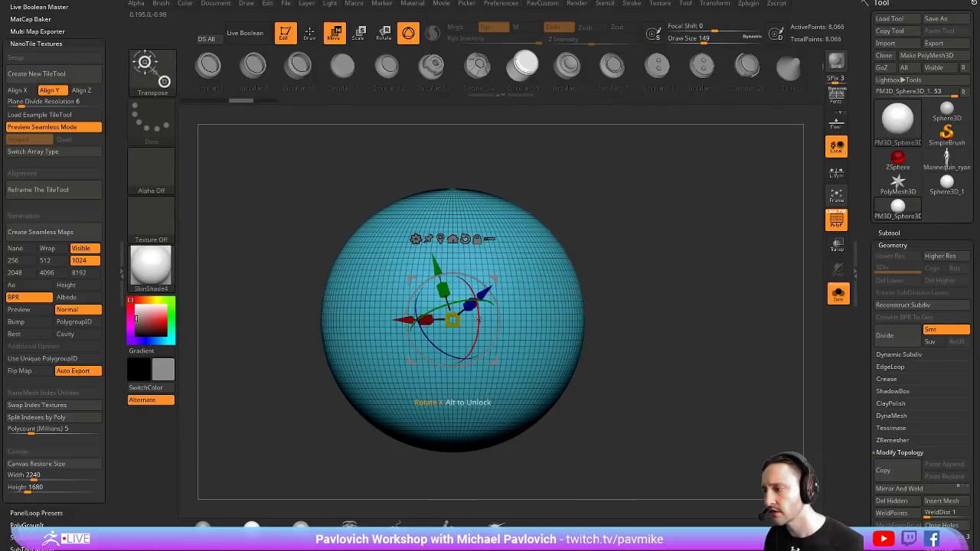
left_click_drag(478, 319, 462, 259)
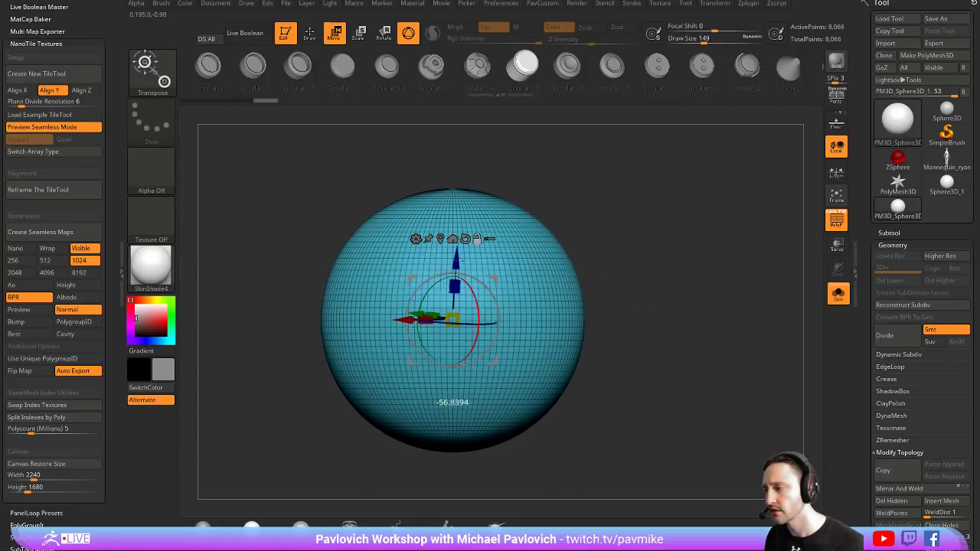
key("q")
Step: Drag out a striped disc, undo it, and set Draw Size to 132
left_click_drag(525, 273, 547, 287)
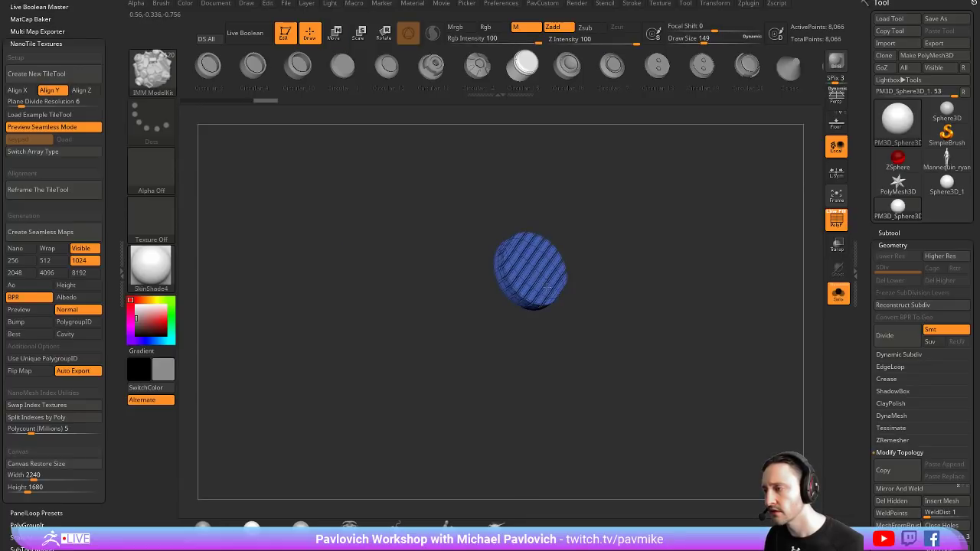
key("ctrl+z")
key("ctrl+z")
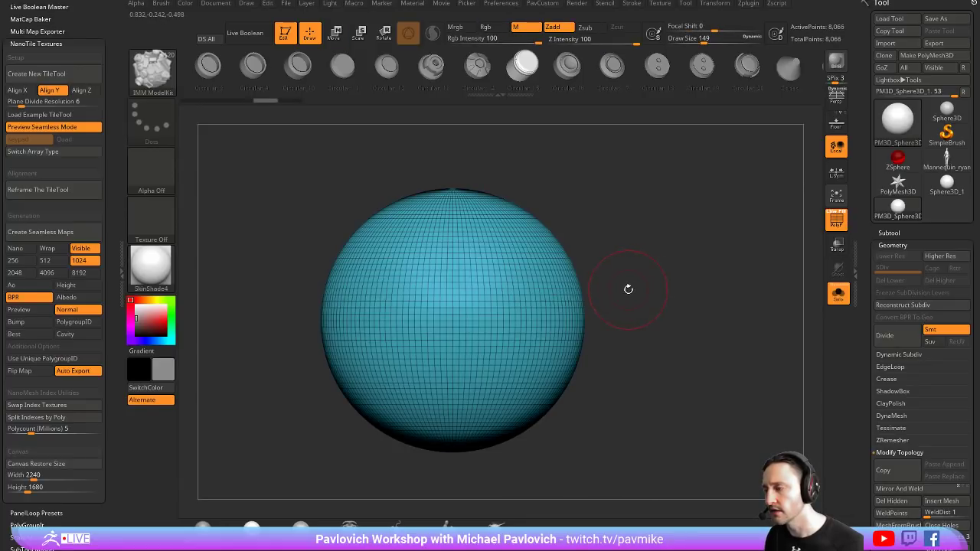
type("s132")
key("Return")
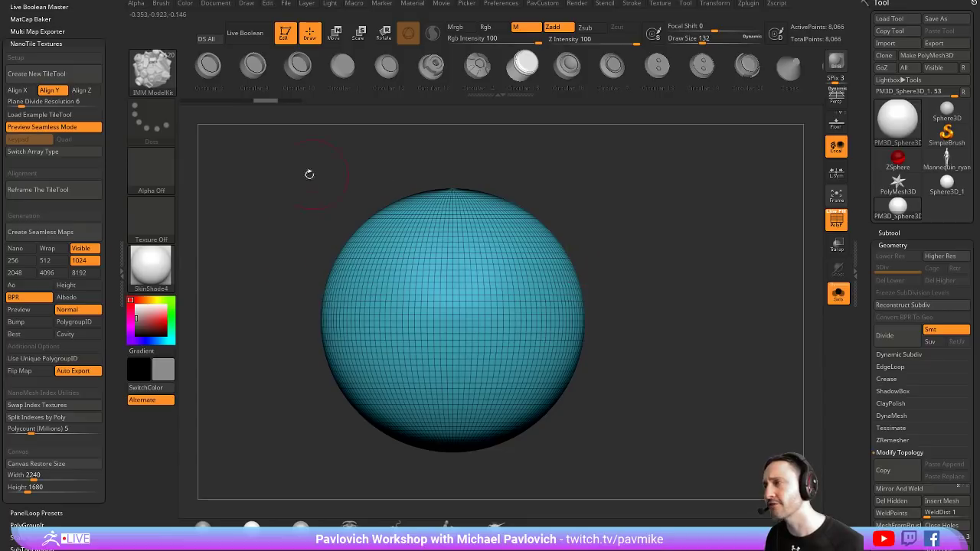
Step: In Picker, expand Orientation and turn off Cont Ori
left_click(466, 4)
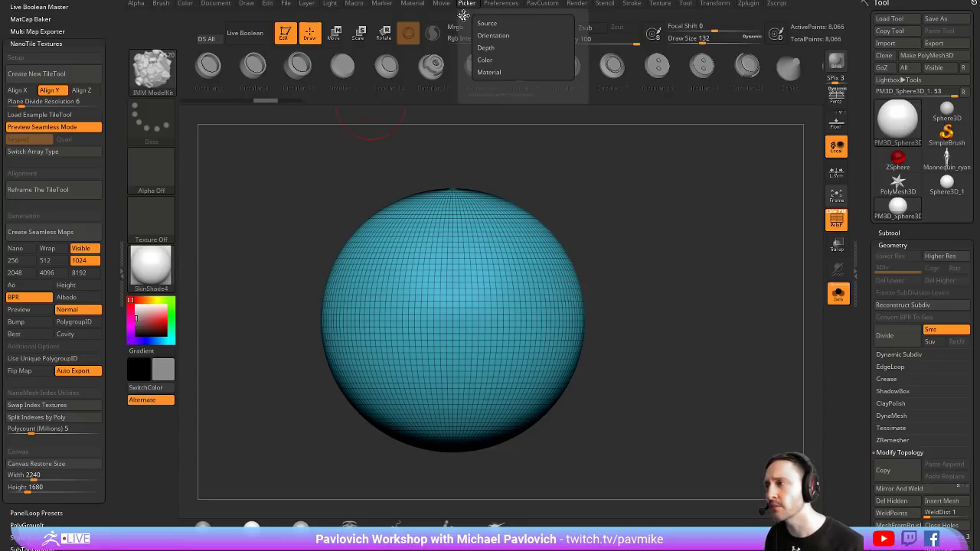
scroll(72, 58, "up", 3)
scroll(91, 45, "up", 5)
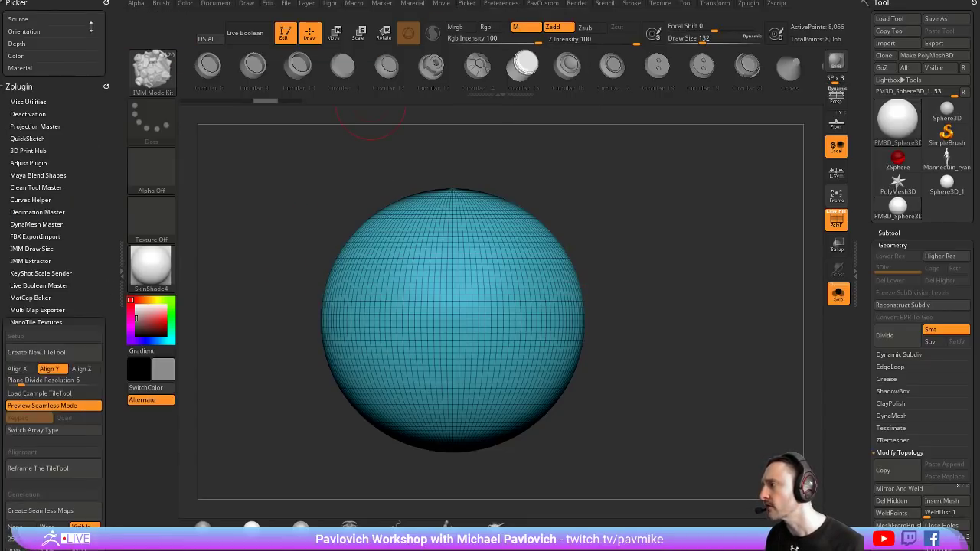
left_click(18, 19)
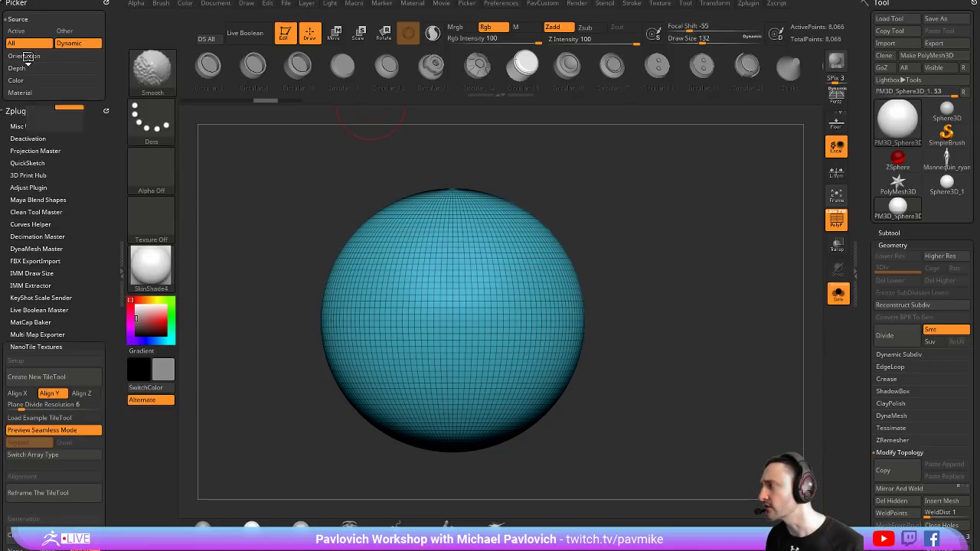
left_click(24, 56)
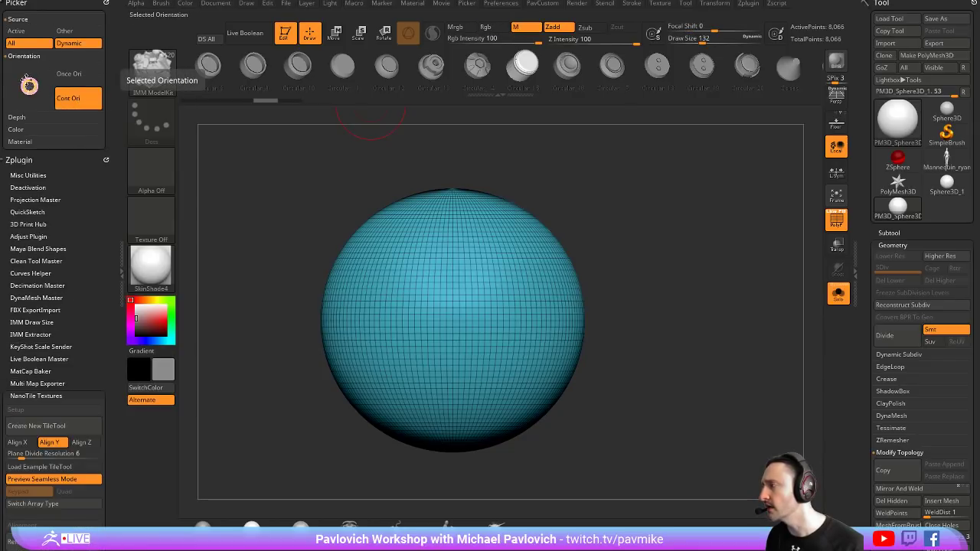
left_click(29, 87)
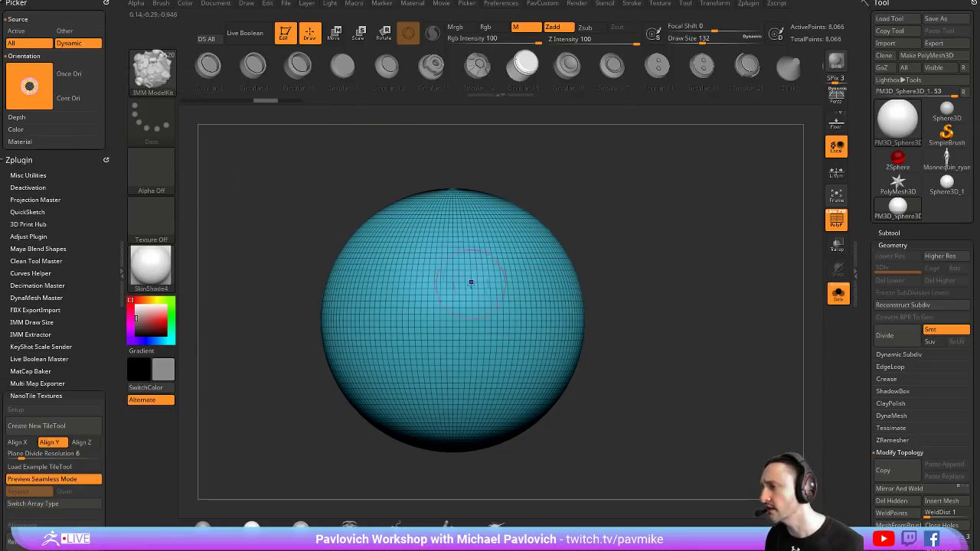
Step: Place six striped plate inserts around the sphere, re-enabling Cont Ori midway
left_click(480, 203)
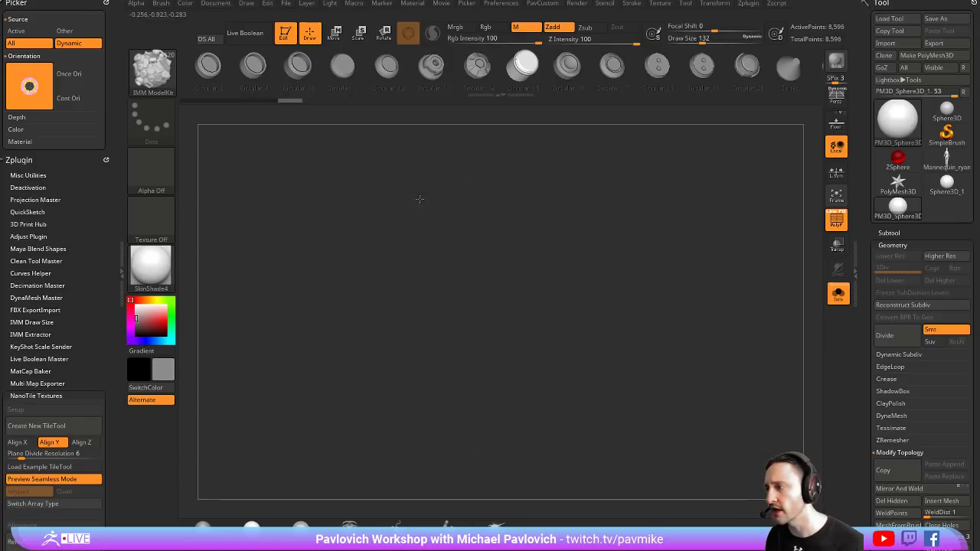
left_click(420, 191)
left_click(378, 257)
left_click(570, 349)
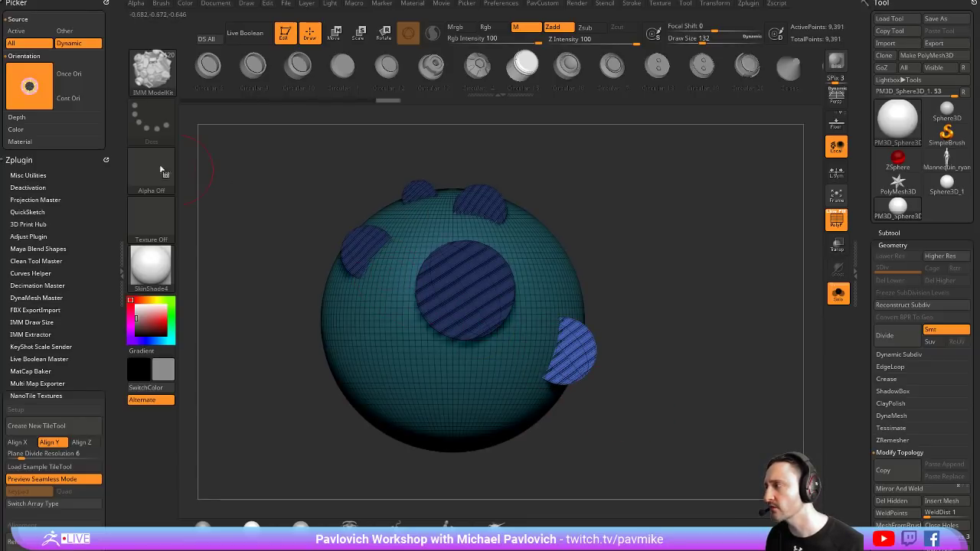
left_click(29, 87)
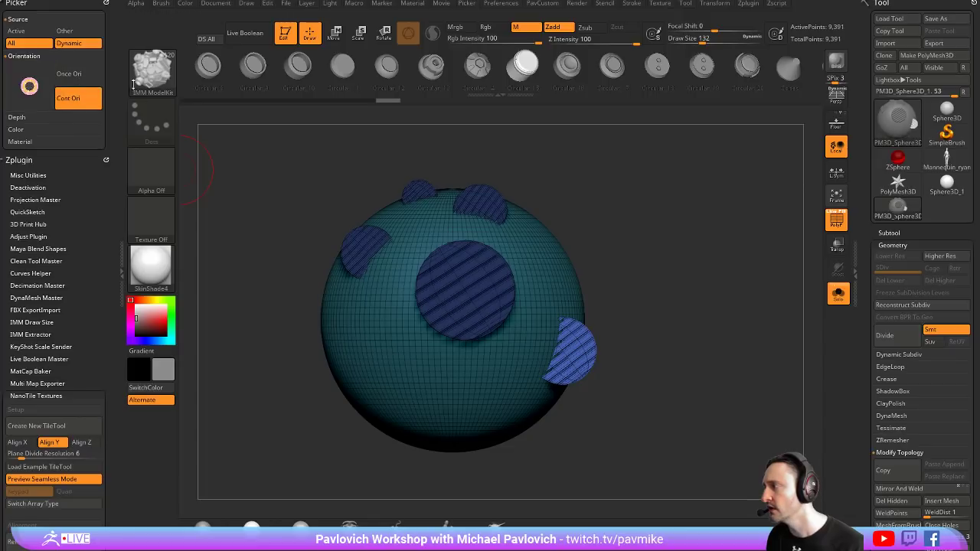
left_click(373, 353)
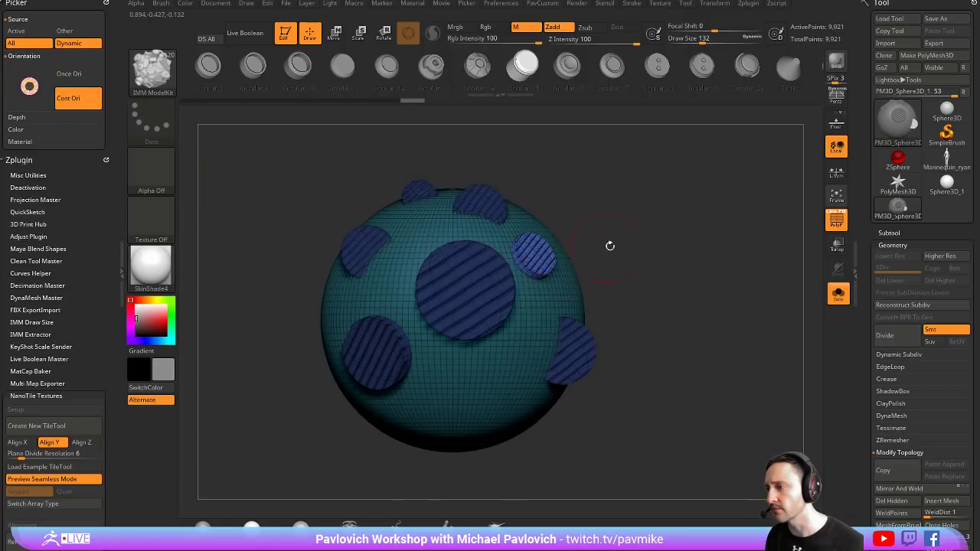
left_click_drag(595, 235, 599, 234)
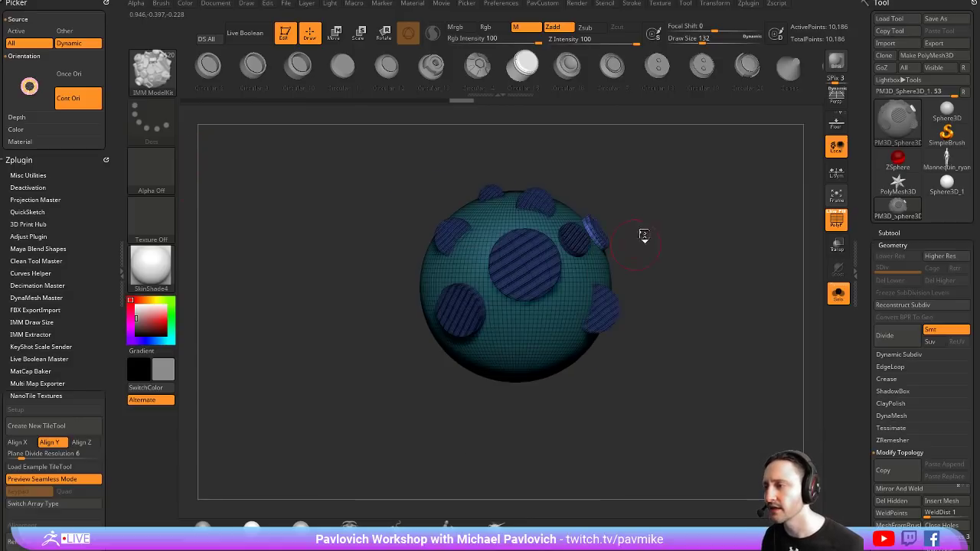
Step: With the gizmo on a disc, insert a Ring 3D shape, then swap it for Sphere 3D
key("w")
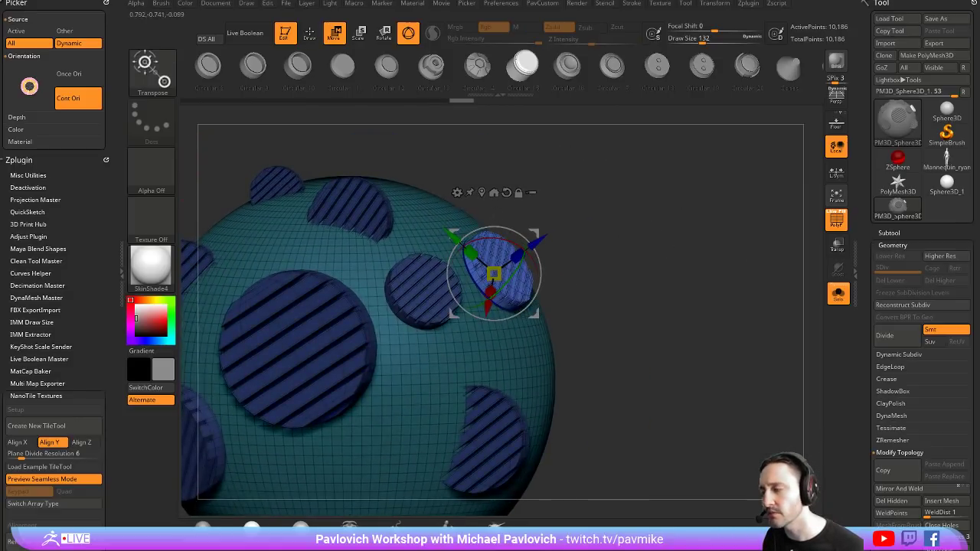
left_click(457, 192)
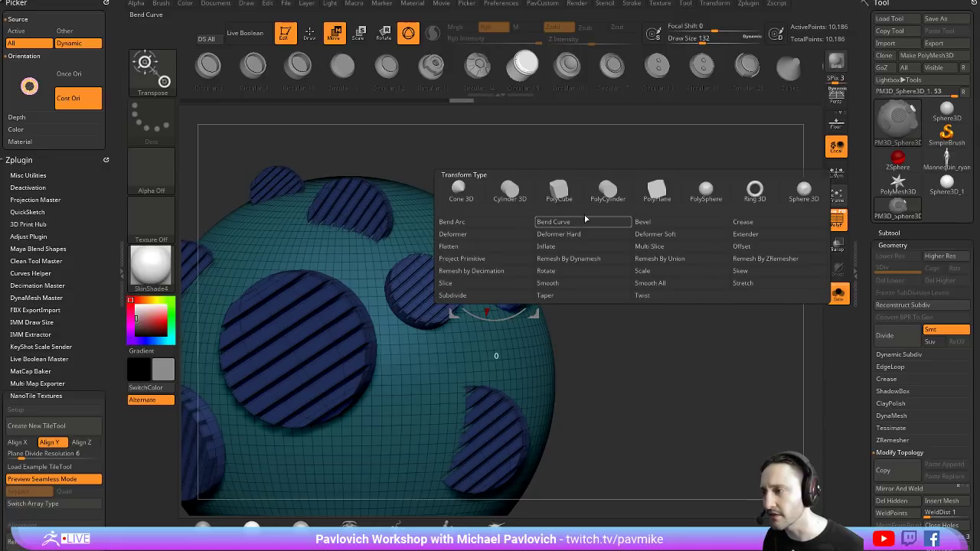
left_click(755, 190)
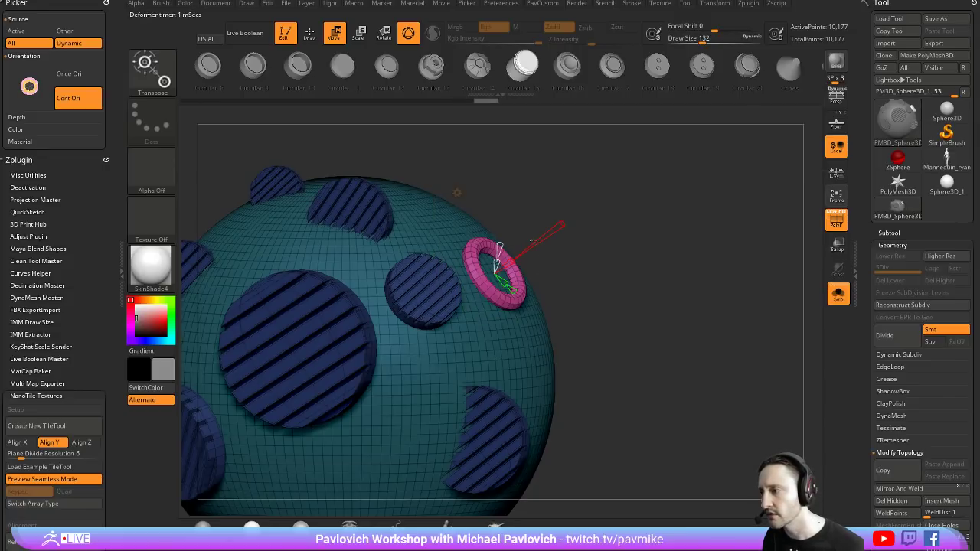
left_click(458, 192)
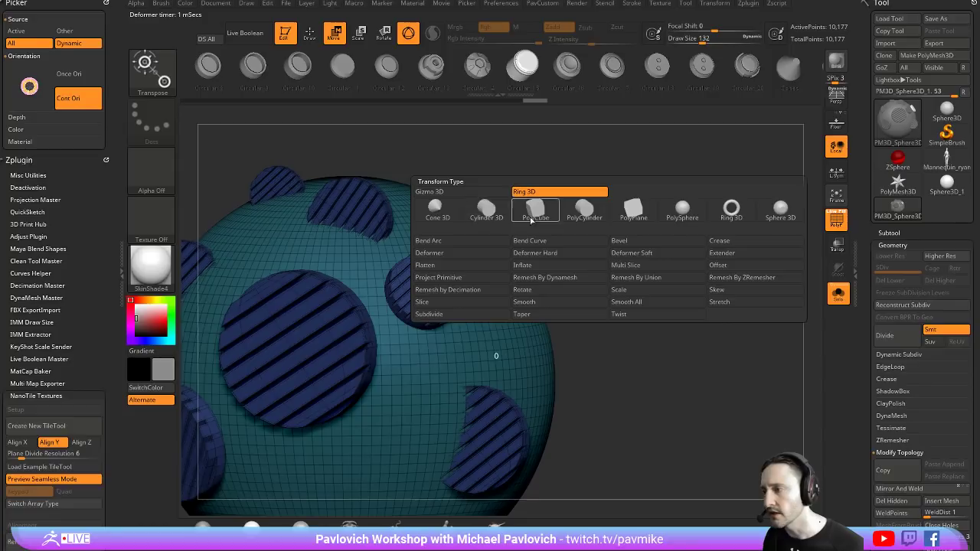
left_click(781, 211)
Step: Level the sphere dome's rim, pull it out into a cone and rotate it on the sphere
left_click_drag(655, 247, 495, 352)
left_click_drag(503, 304, 476, 295)
left_click_drag(534, 243, 520, 179)
left_click(501, 160)
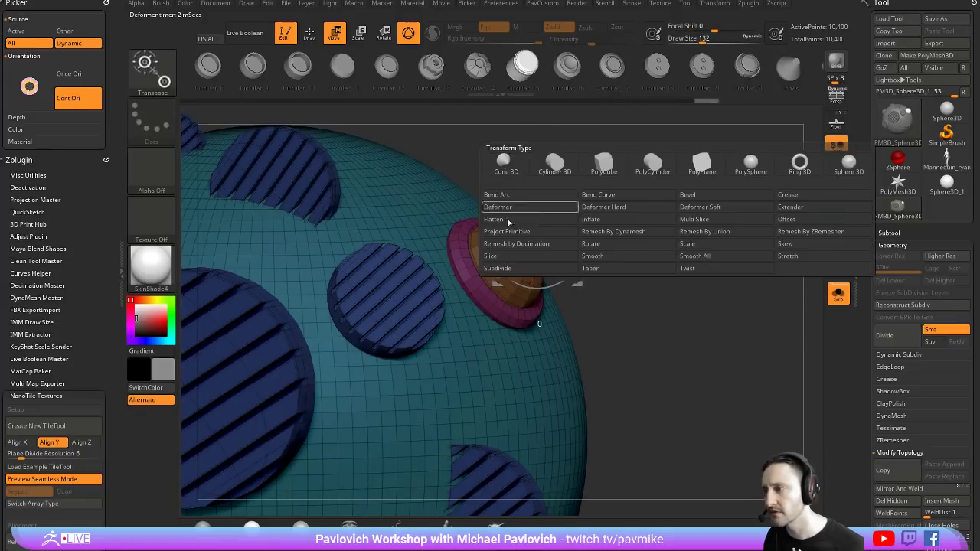
left_click_drag(573, 216, 590, 230)
Step: Swap the cone for a PolyCylinder shape and return to Draw mode
left_click(500, 160)
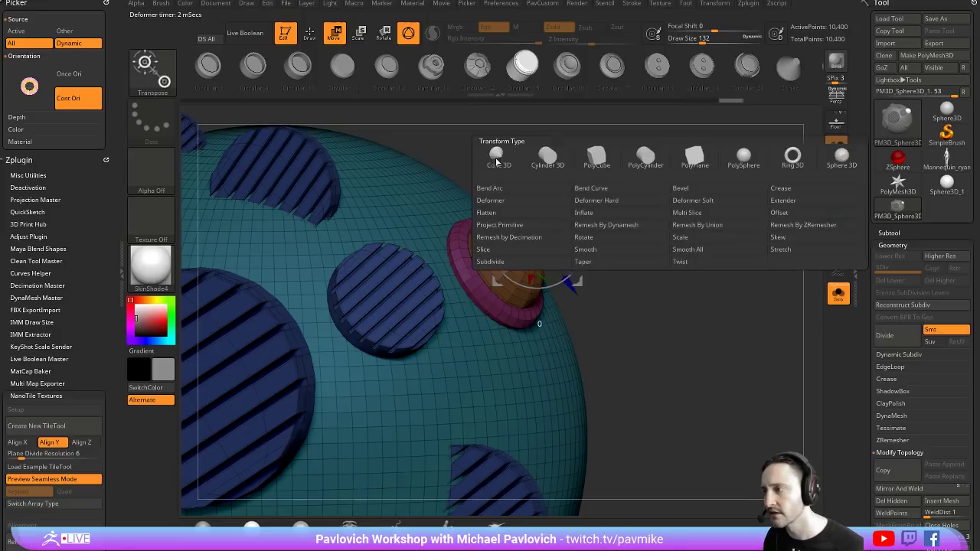
left_click(645, 157)
mouse_move(689, 253)
left_mouse_down()
mouse_move(698, 287)
mouse_move(703, 232)
mouse_move(685, 254)
mouse_move(654, 234)
left_mouse_up()
key("q")
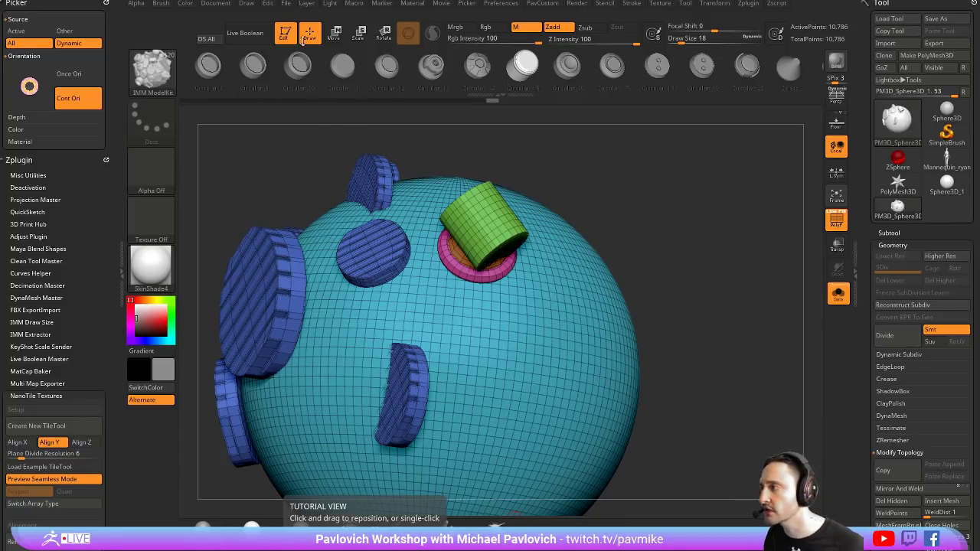
Step: Clear the canvas, select ZSphere then the Sphere3D primitive, and draw it
key("t")
key("ctrl+n")
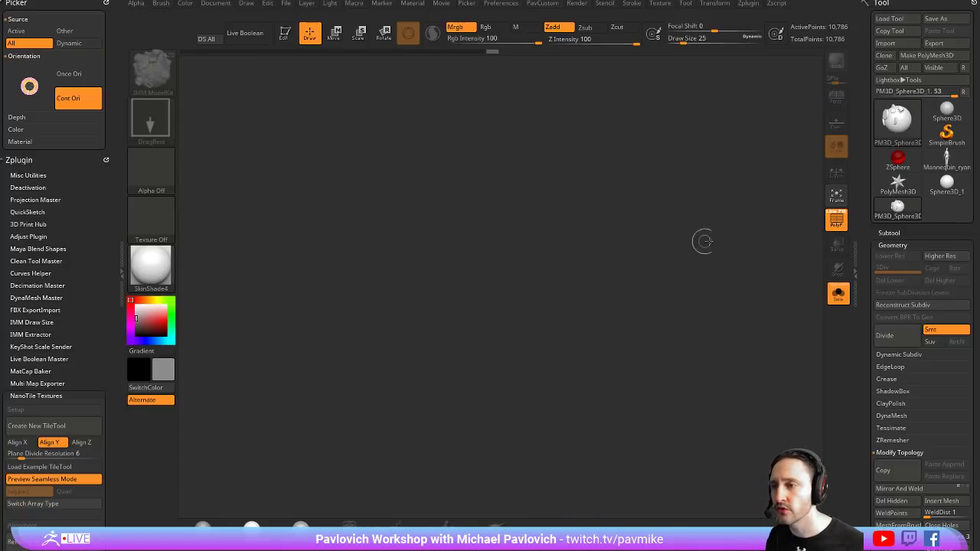
key("s")
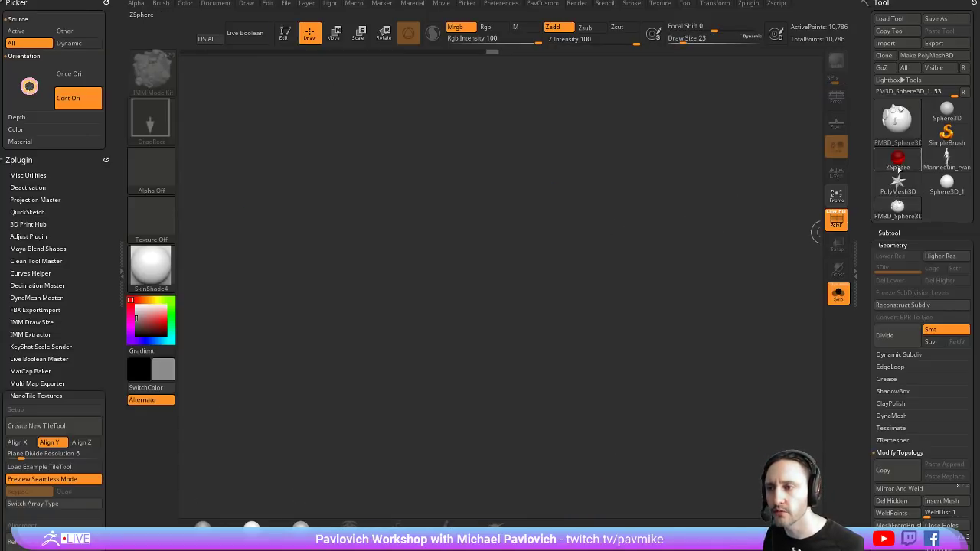
left_click(898, 162)
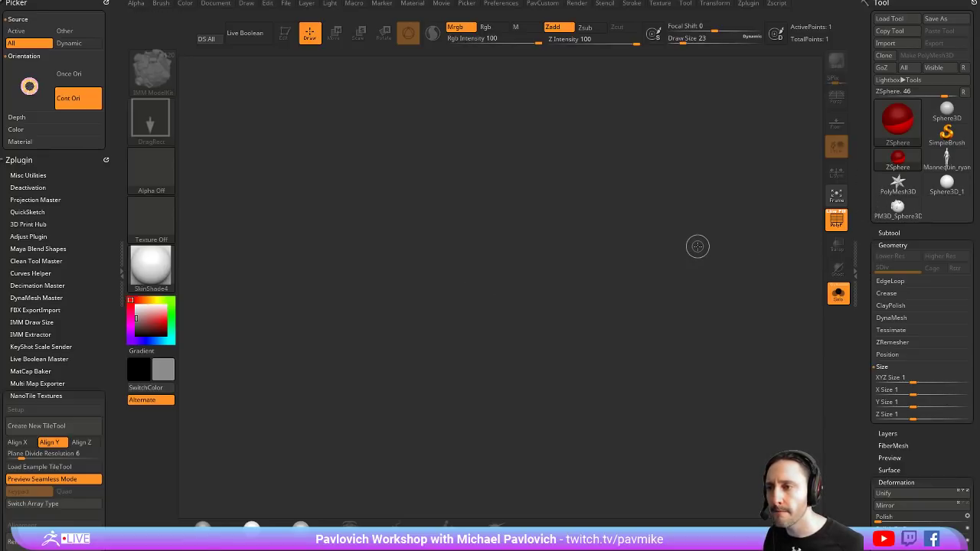
left_click(167, 181)
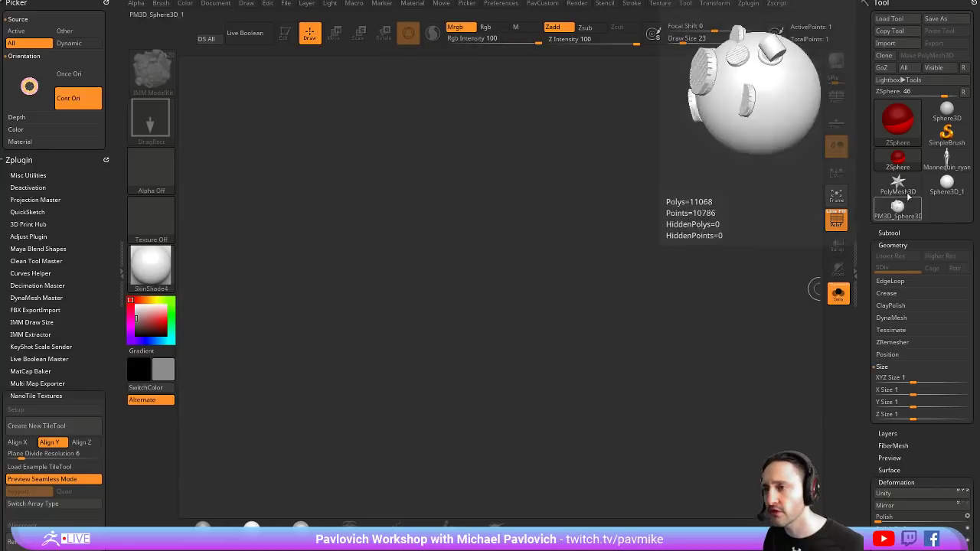
left_click(947, 117)
left_click_drag(463, 354, 536, 359)
Step: Enter Edit mode and convert the sphere into a PolyMesh3D
left_click(284, 32)
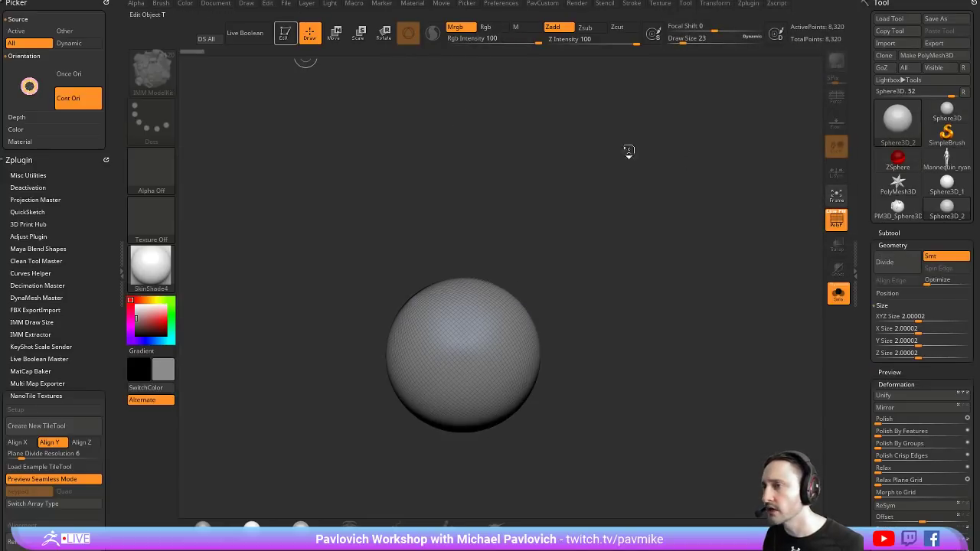
left_click(928, 55)
right_click_drag(674, 359, 750, 250, "ctrl")
scroll(863, 113, "down", 15)
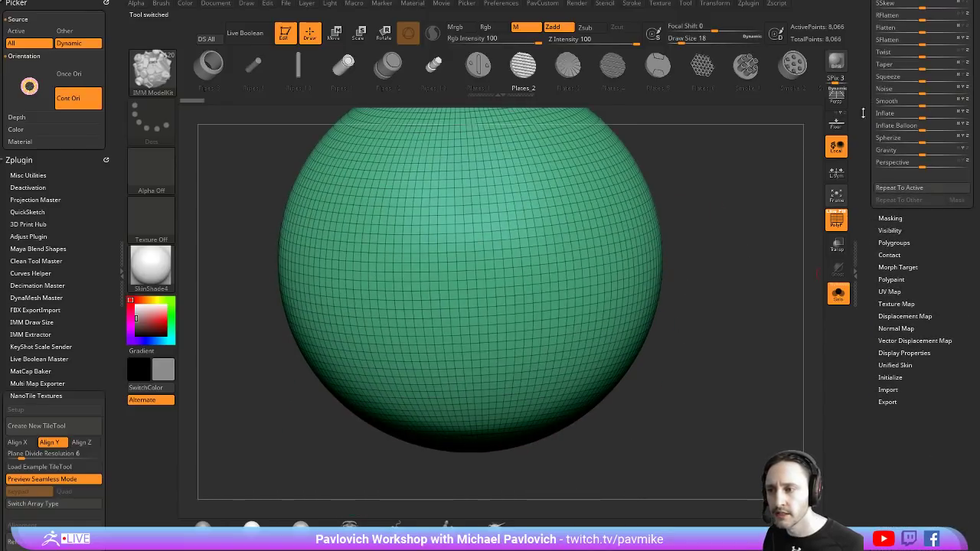
Step: Enable Surface Noise with higher strength, a coarse noise scale and a patchy noise curve, then apply it
scroll(886, 254, "up", 8)
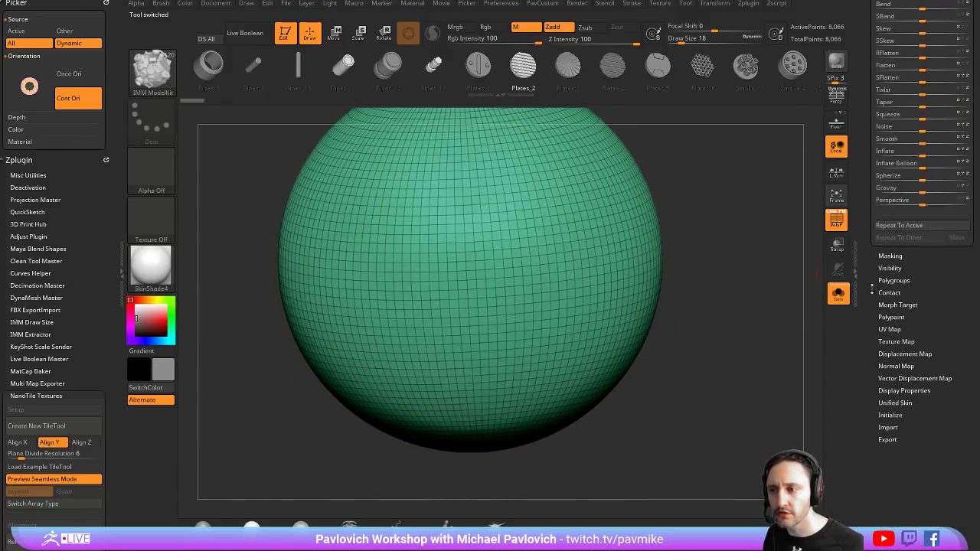
key("shift")
left_click(894, 69)
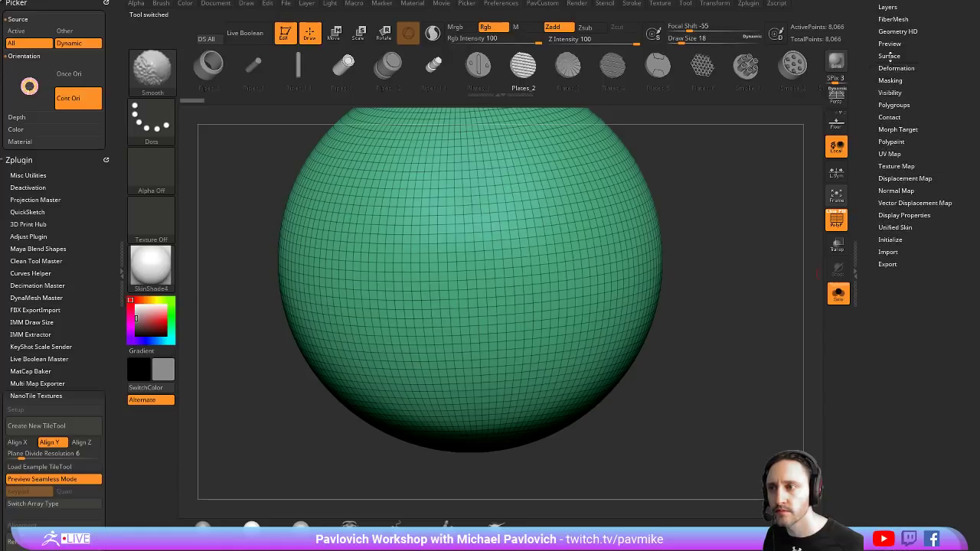
left_click(889, 56)
left_click(882, 67)
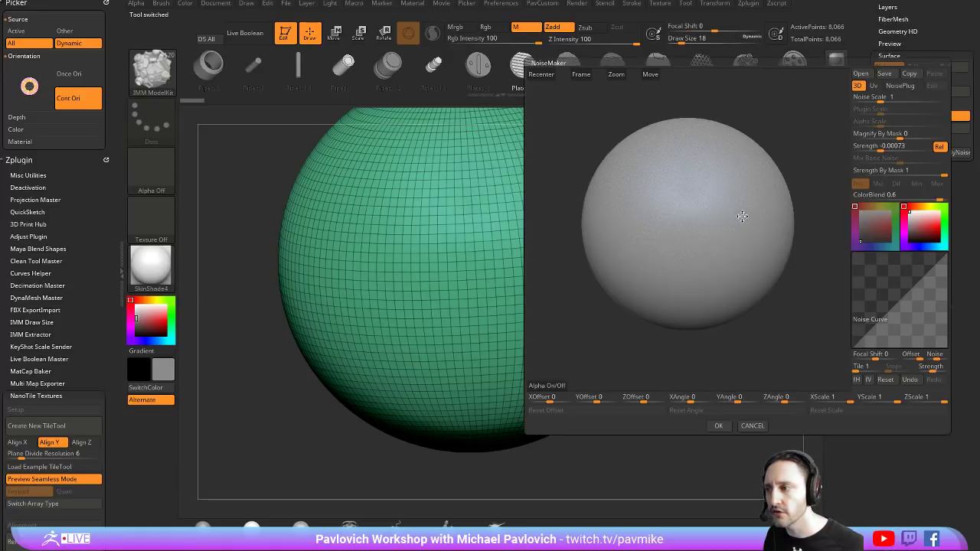
left_click_drag(733, 208, 771, 238, "alt")
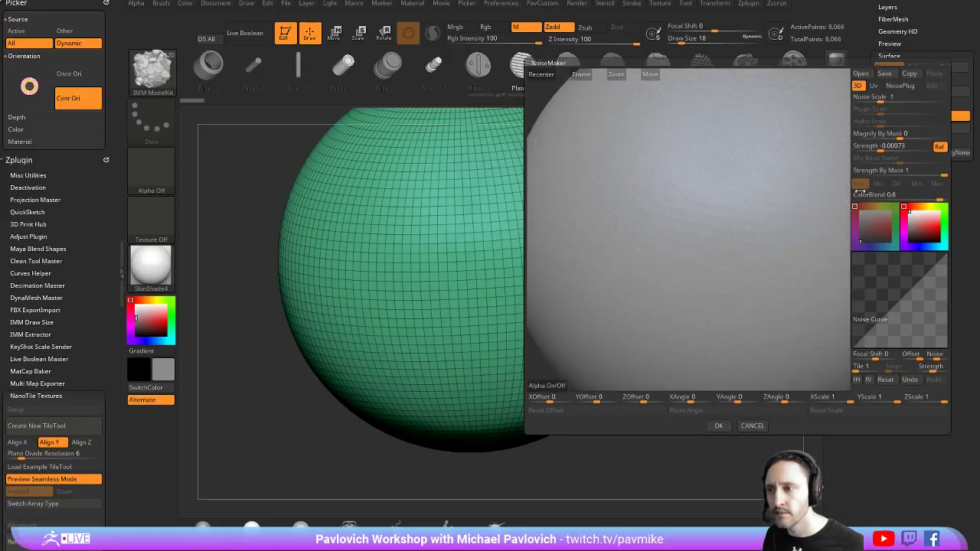
left_click(880, 147)
left_click_drag(881, 147, 888, 147)
left_click_drag(865, 97, 930, 97)
left_click_drag(886, 322, 913, 325)
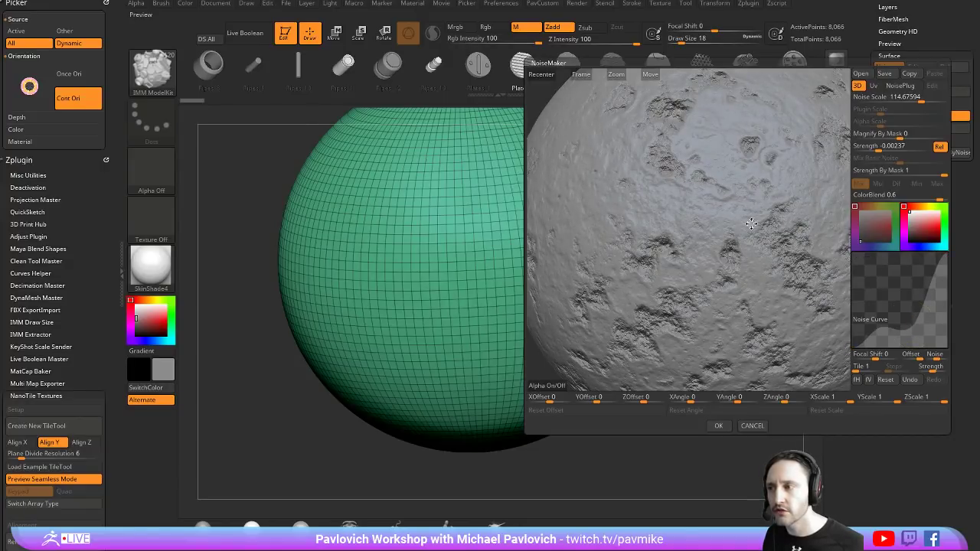
left_click(718, 426)
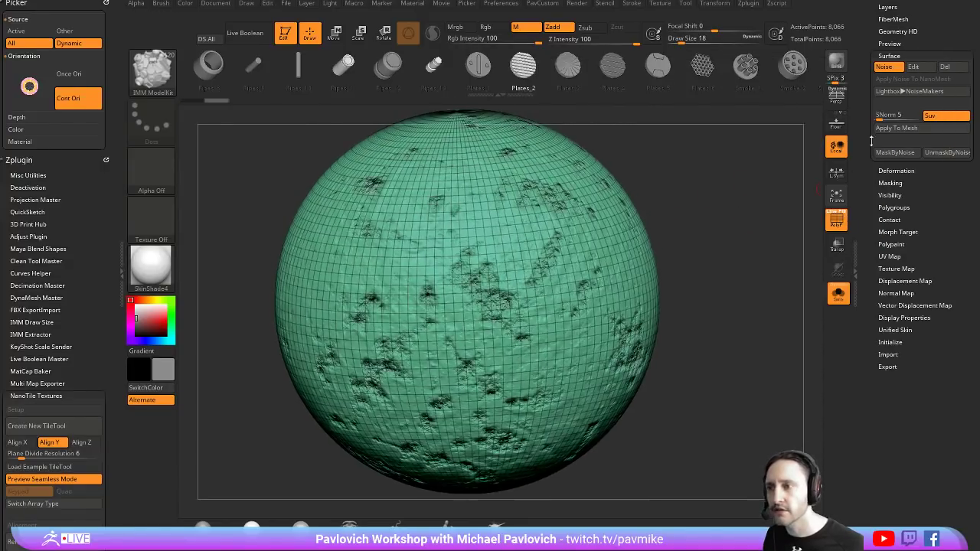
Step: Check the NoisePlug pattern list without choosing one, then close the editor keeping the noise
left_click(914, 67)
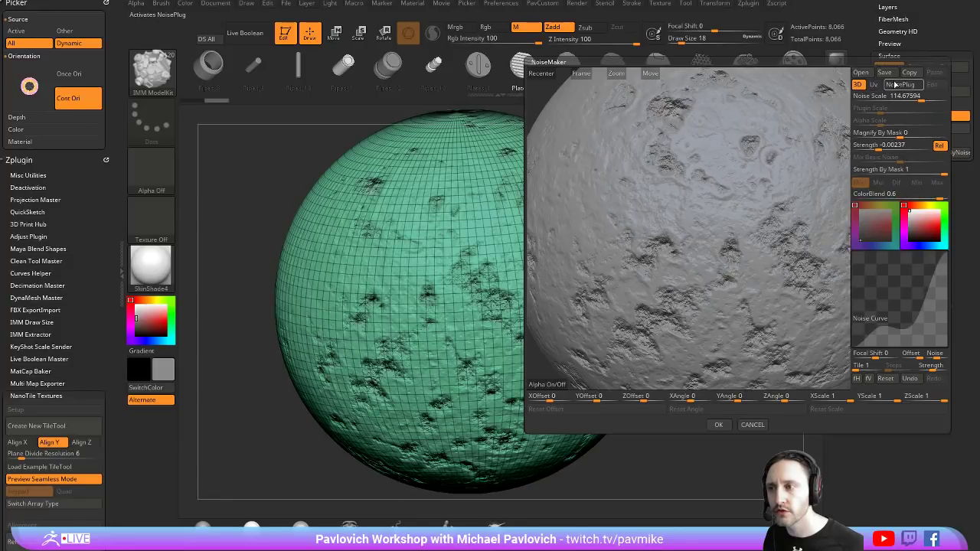
left_click(901, 85)
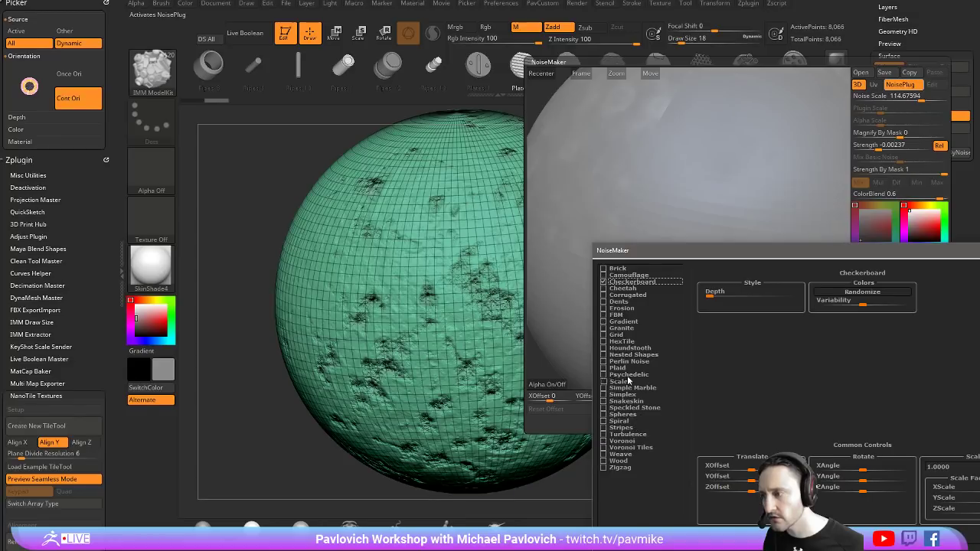
left_click(632, 282)
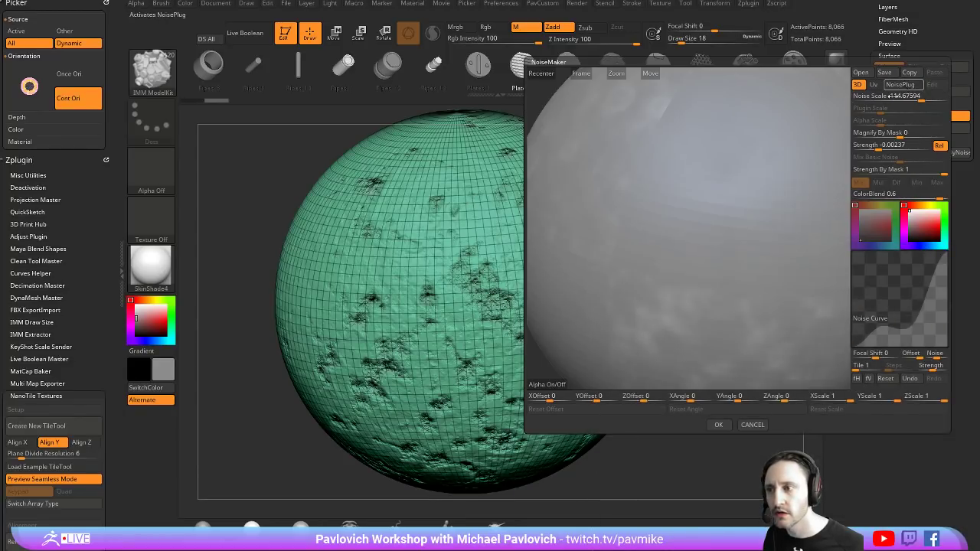
key("Return")
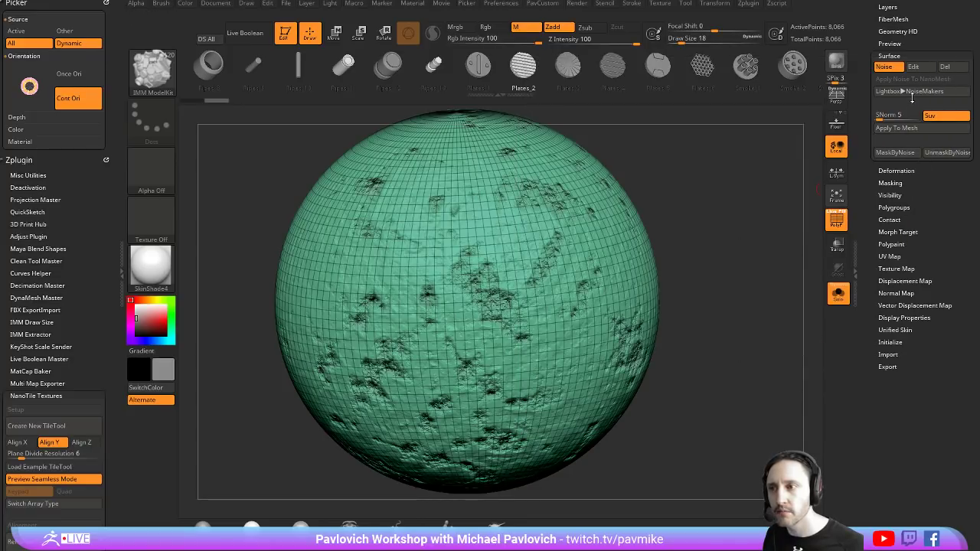
Step: Apply the woven Noise07 preset from the noise library to the sphere
left_click(911, 93)
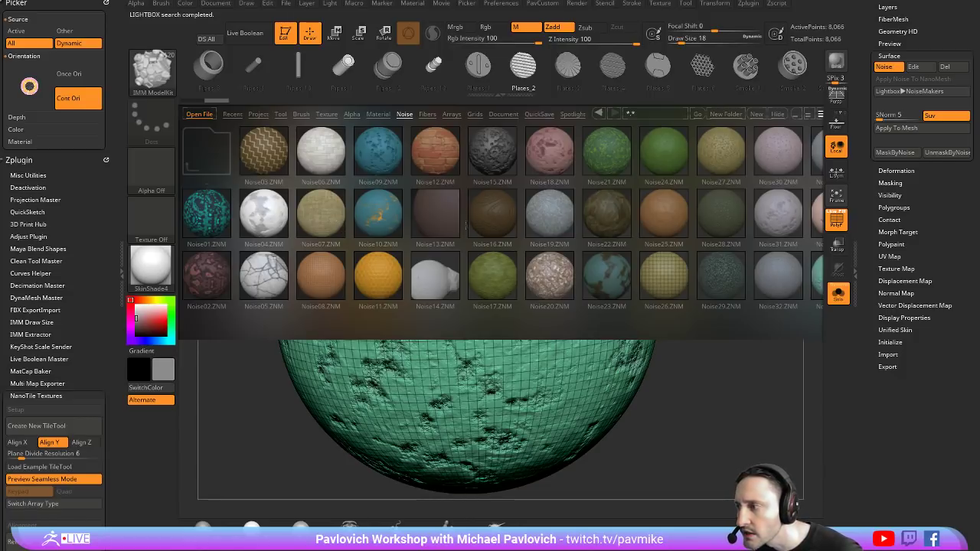
left_click_drag(465, 225, 389, 221)
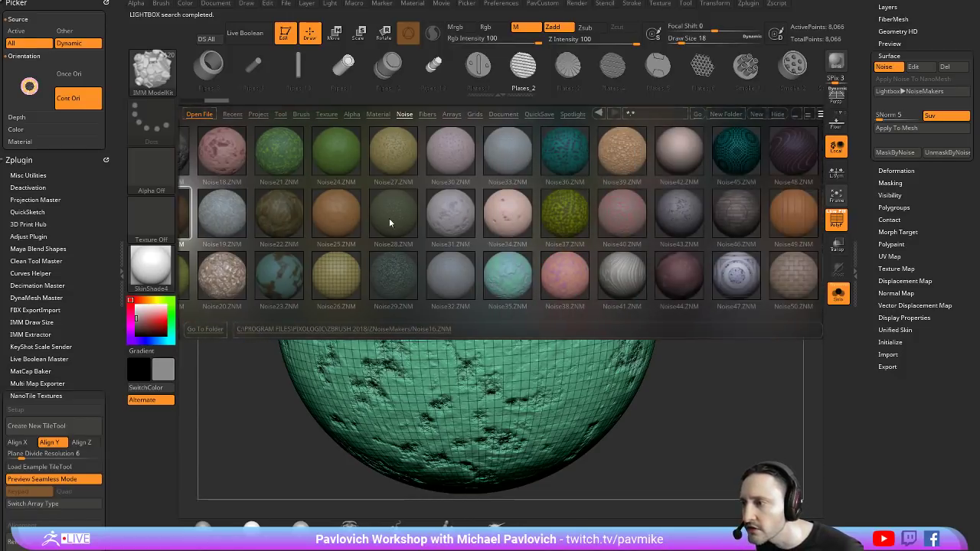
left_click_drag(459, 220, 418, 222)
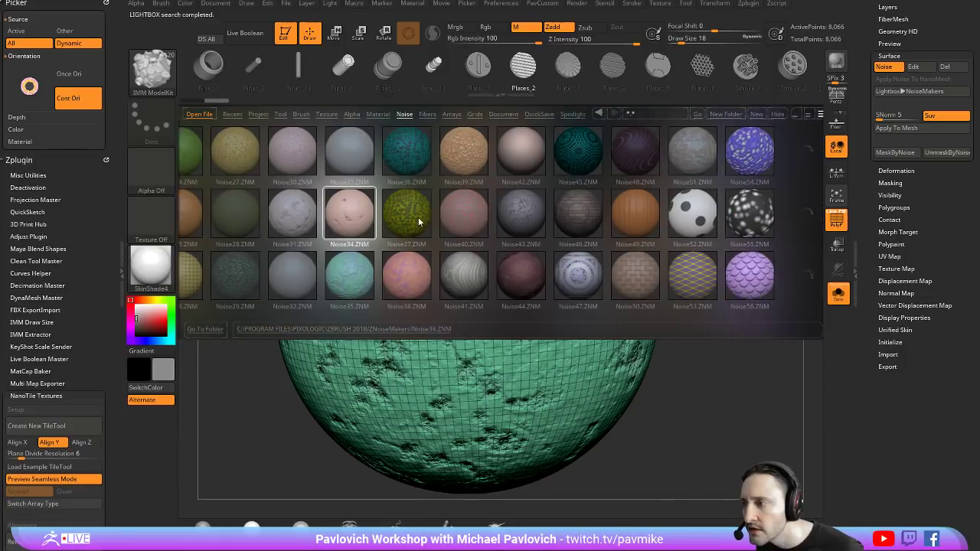
scroll(418, 218, "down", 2)
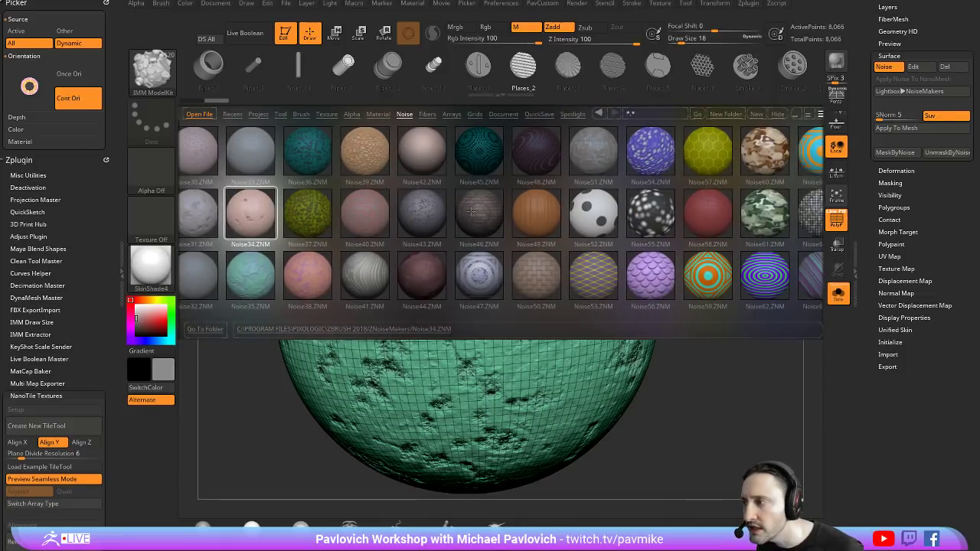
left_click_drag(481, 214, 632, 242)
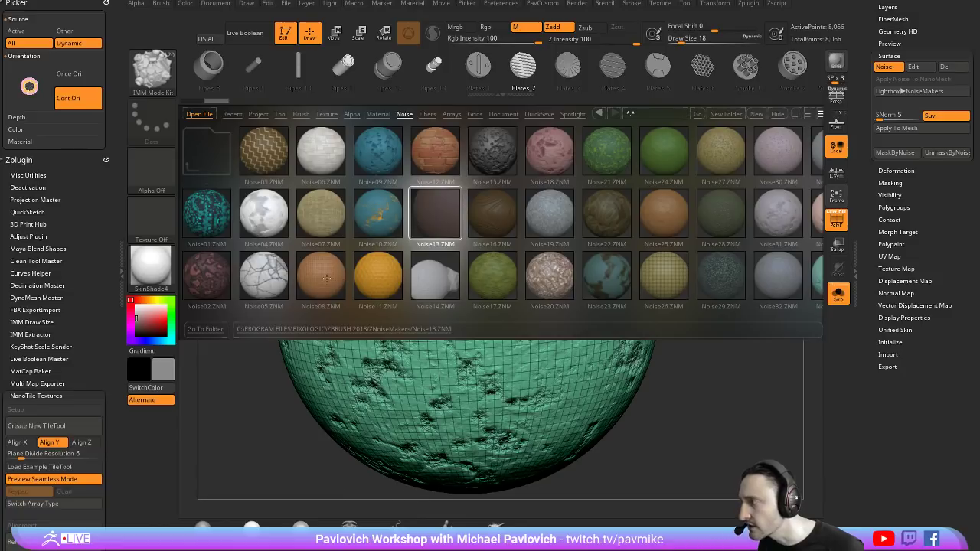
left_click(326, 207)
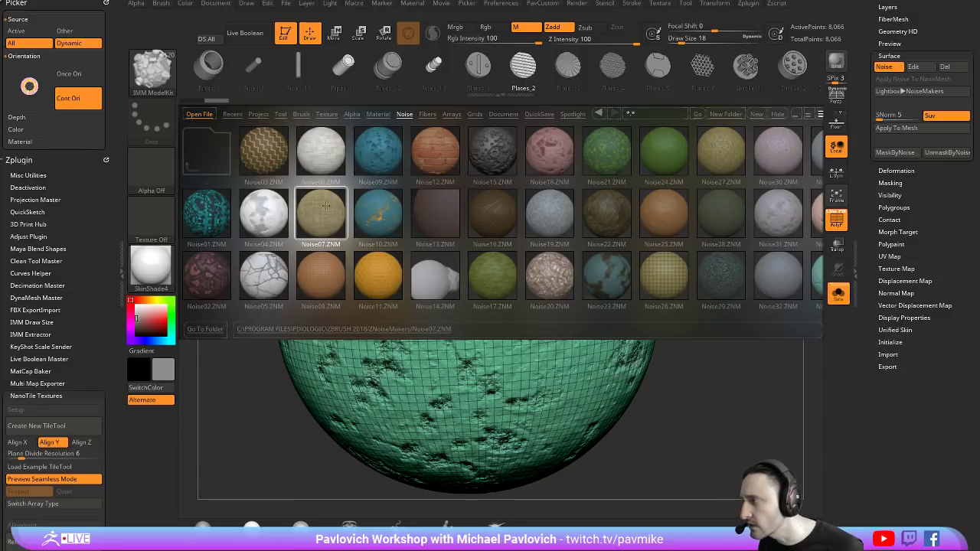
left_click(776, 116)
Step: Switch the weave noise to UV mapping, lower Alpha Scale to about 0.47, and apply it
left_click(922, 69)
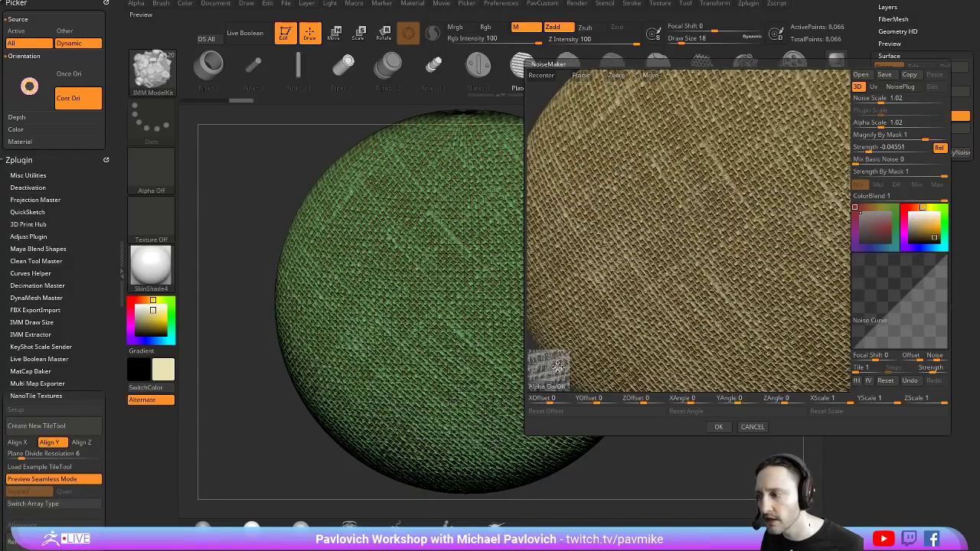
left_click_drag(676, 255, 726, 261)
left_click(875, 87)
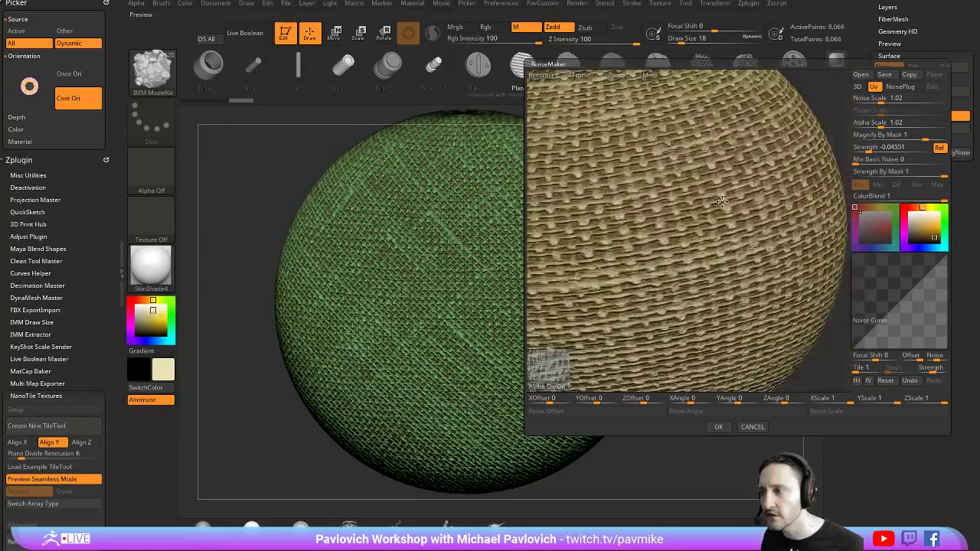
left_click(881, 123)
left_click_drag(880, 122, 864, 124)
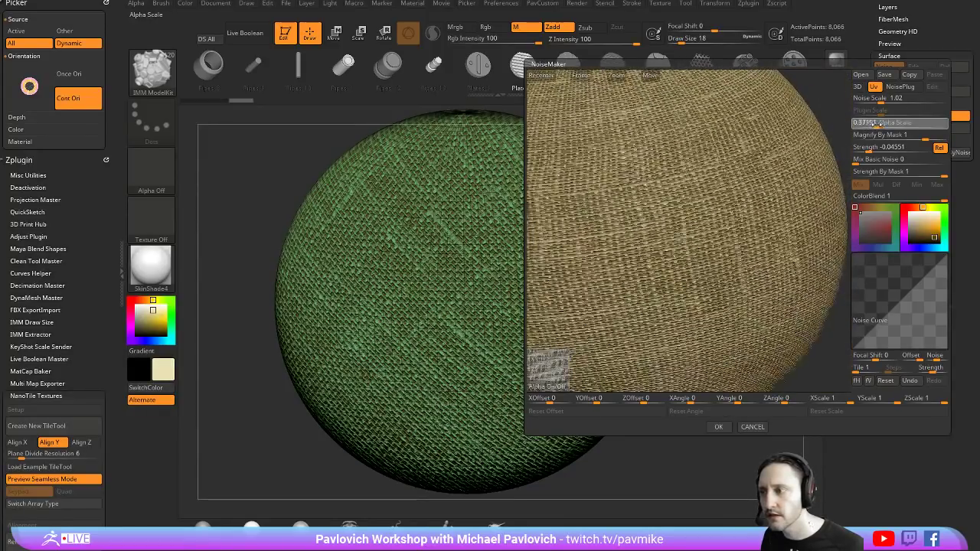
left_click(718, 426)
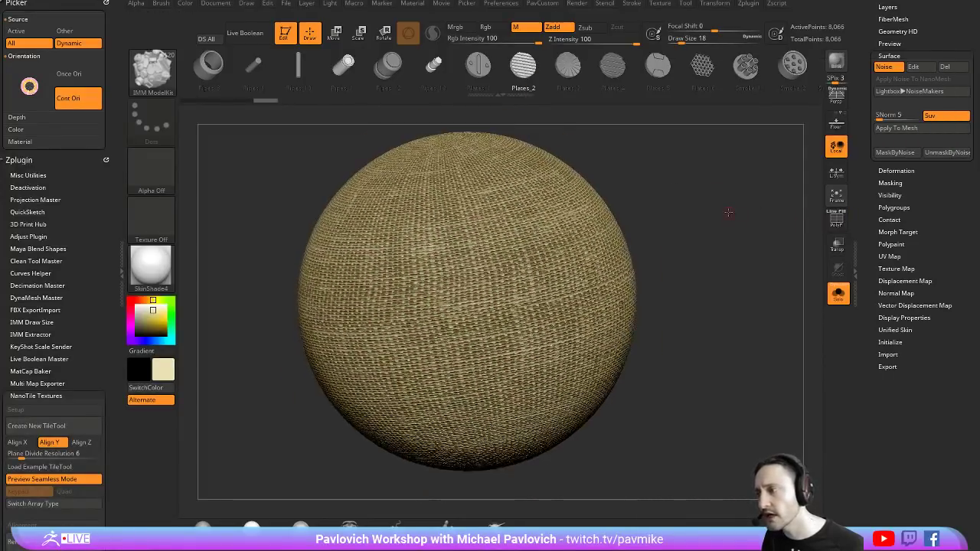
Step: Turn off Surface Noise, set white colour and MatCap Gray, then make the sphere a PolyMesh3D
left_click(885, 66)
left_click(889, 56)
left_click(153, 300)
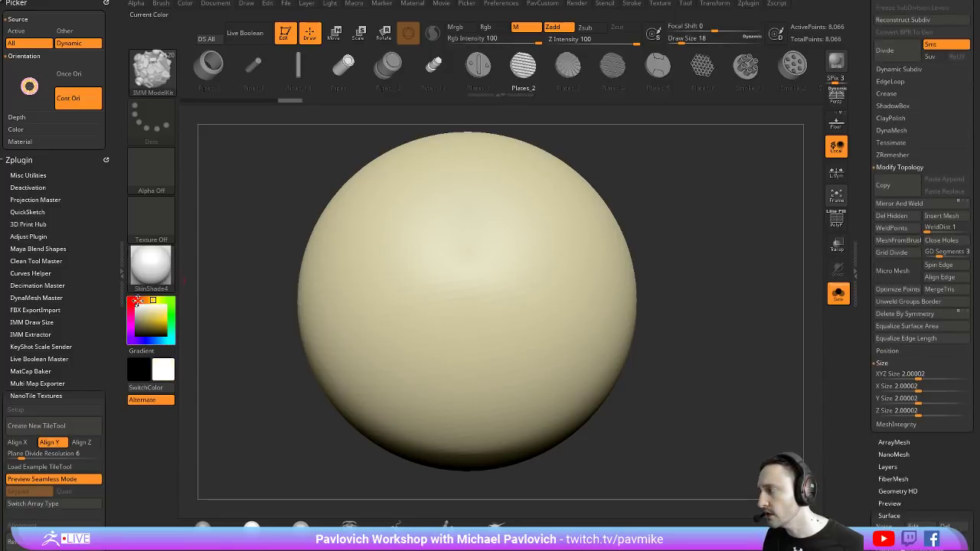
left_click(183, 513)
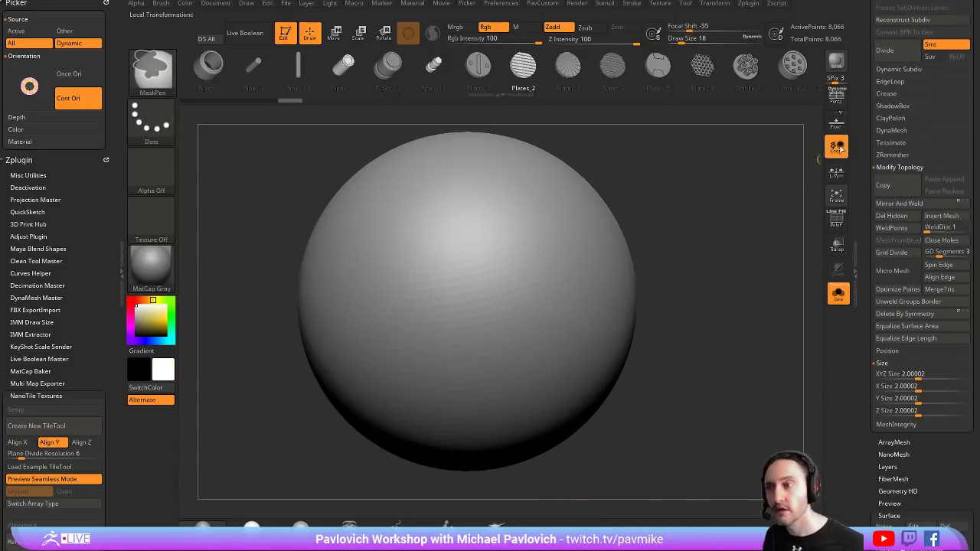
scroll(926, 230, "up", 5)
left_click(957, 46)
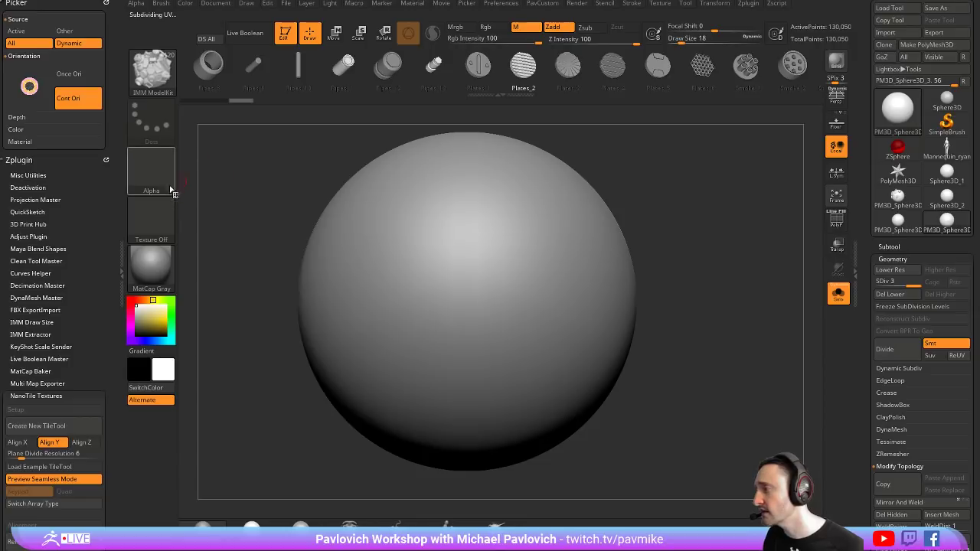
Step: Load the Leathery Skin88 alpha from LightBox and select the Standard brush
key("comma")
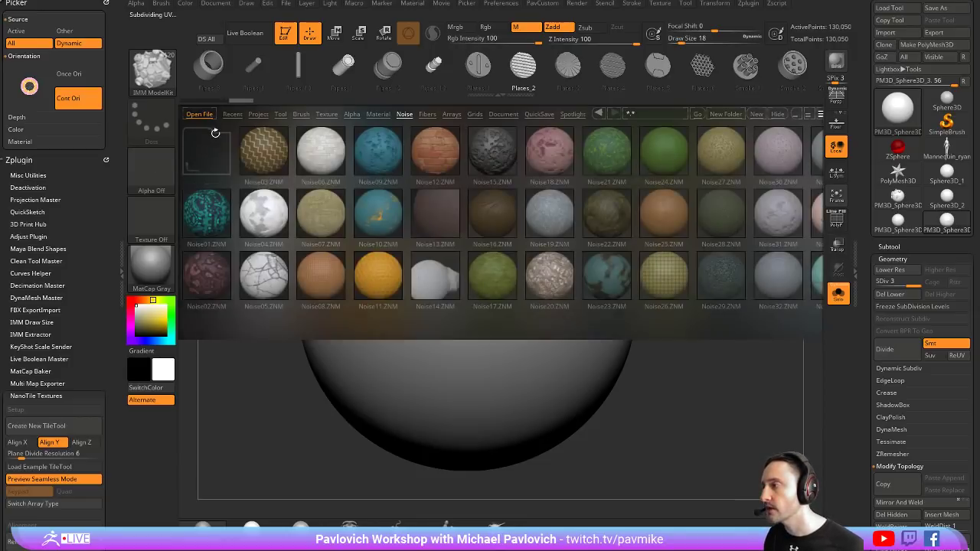
left_click(351, 113)
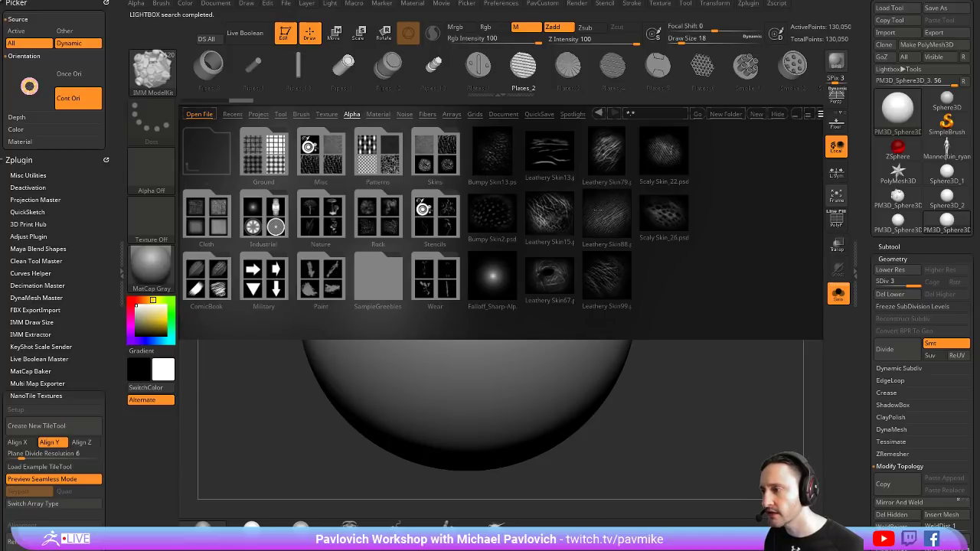
key("comma")
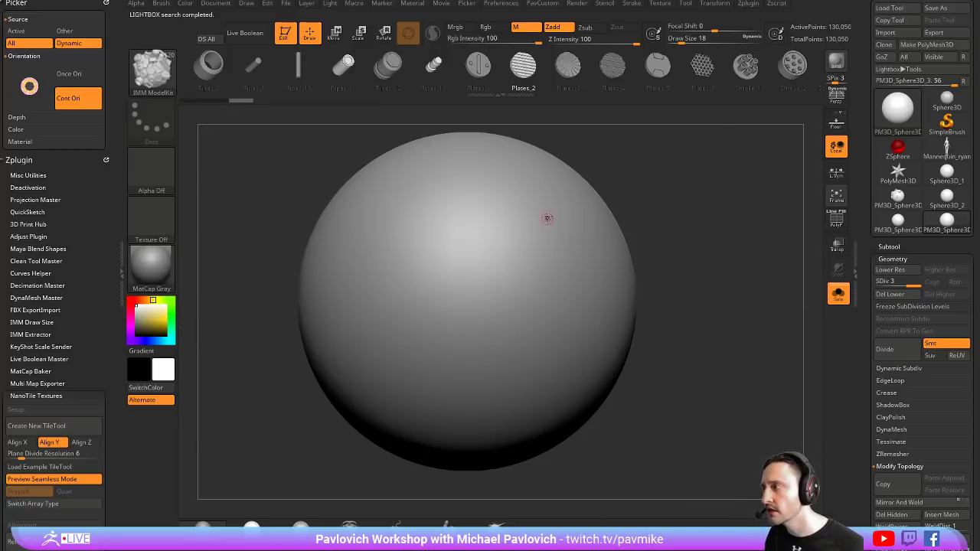
left_click(151, 172)
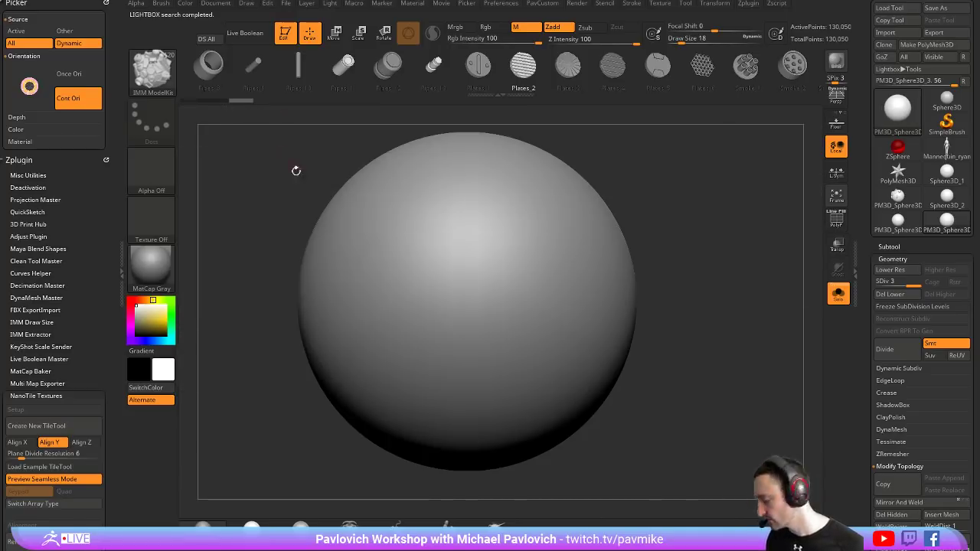
key("comma")
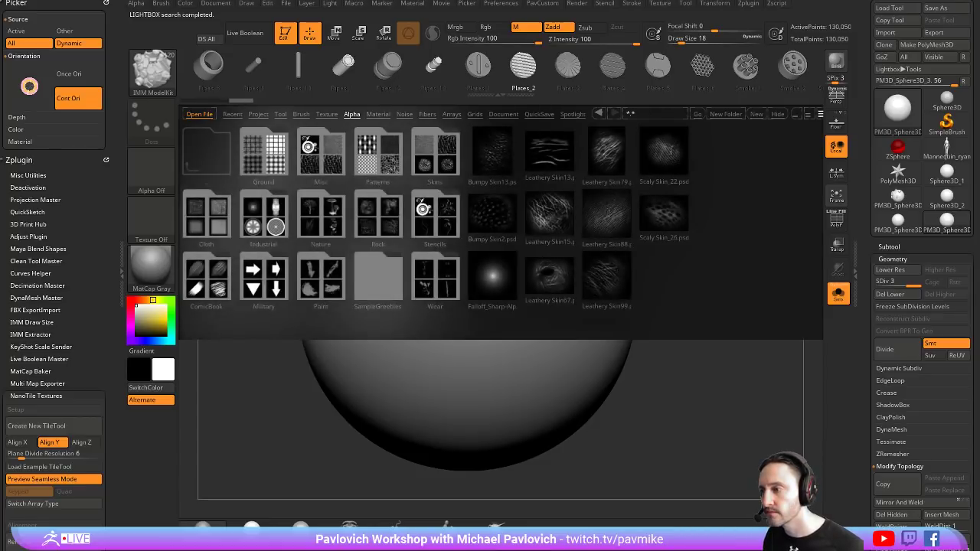
double_click(610, 217)
key("comma")
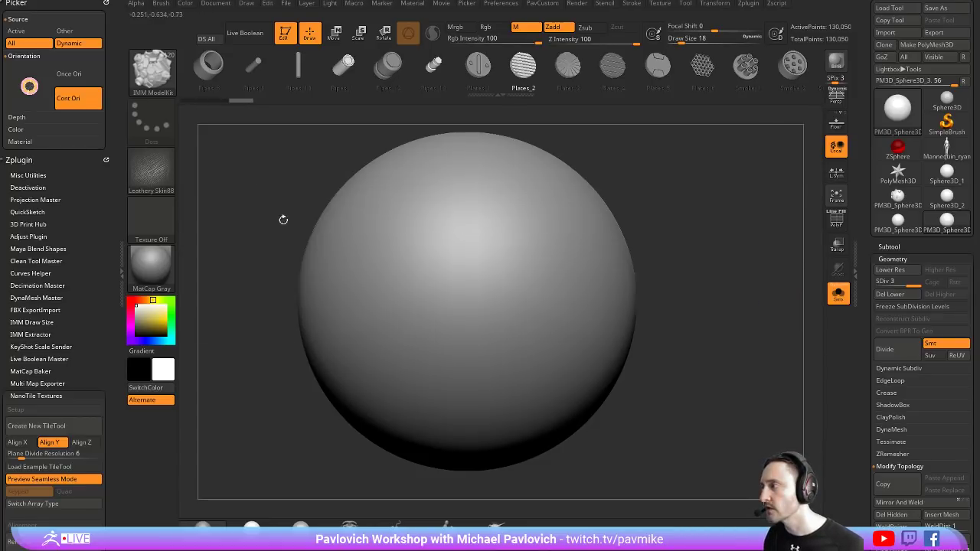
key("b")
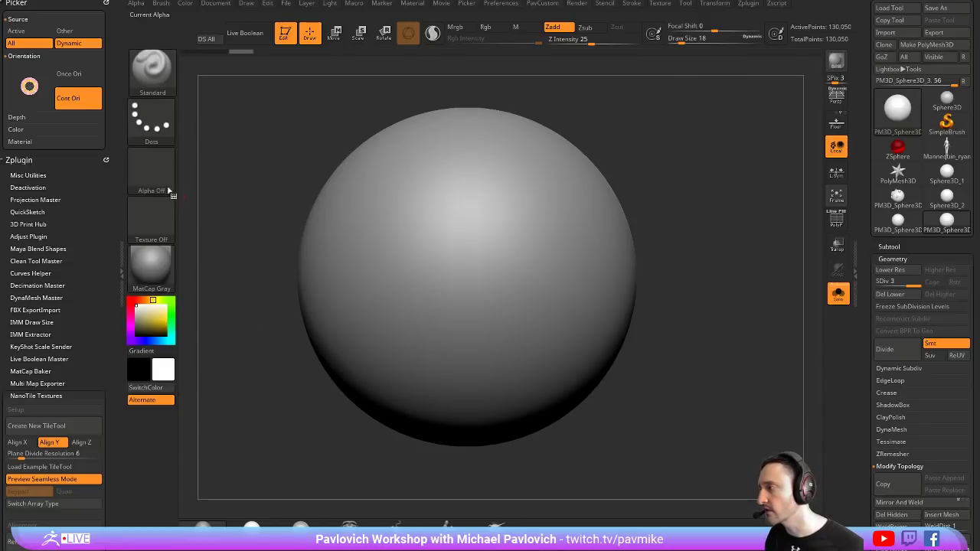
left_click(157, 175)
Step: Stamp the Leathery Skin88 alpha with DragRect across the sphere's upper area, redoing oversized stamps
left_click(545, 180)
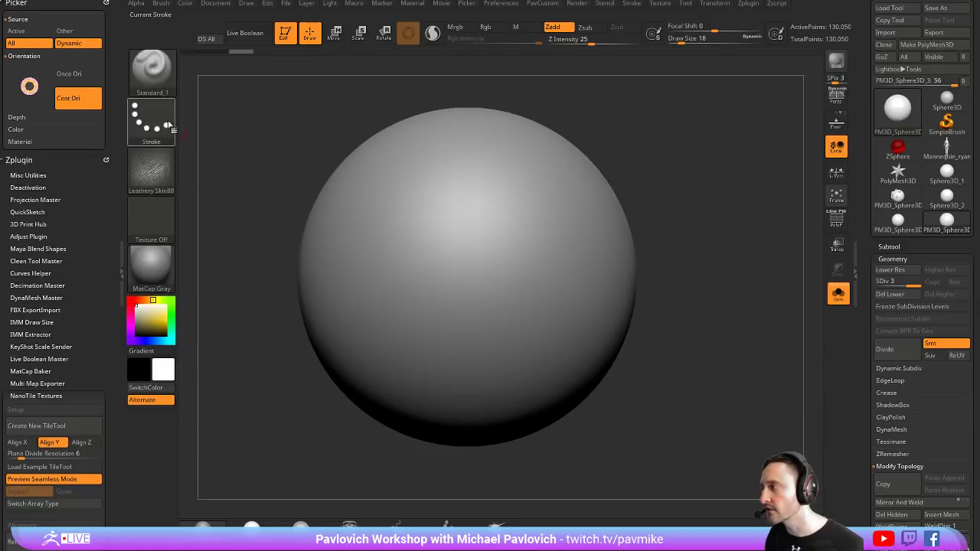
left_click(151, 118)
left_click(262, 129)
left_click_drag(440, 252, 510, 257)
key("ctrl+z")
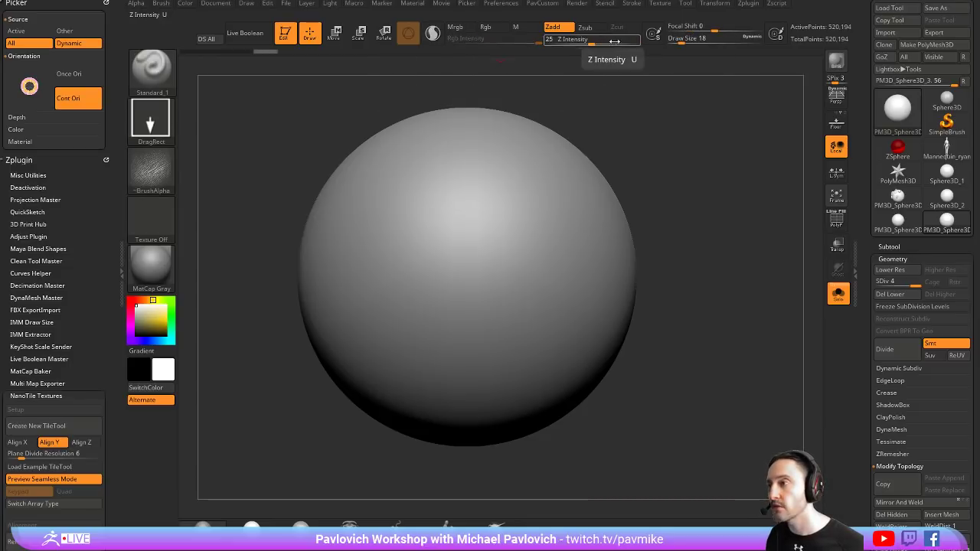
mouse_move(463, 242)
left_mouse_down()
mouse_move(539, 244)
mouse_move(497, 249)
mouse_move(698, 201)
left_mouse_up()
key("ctrl+z")
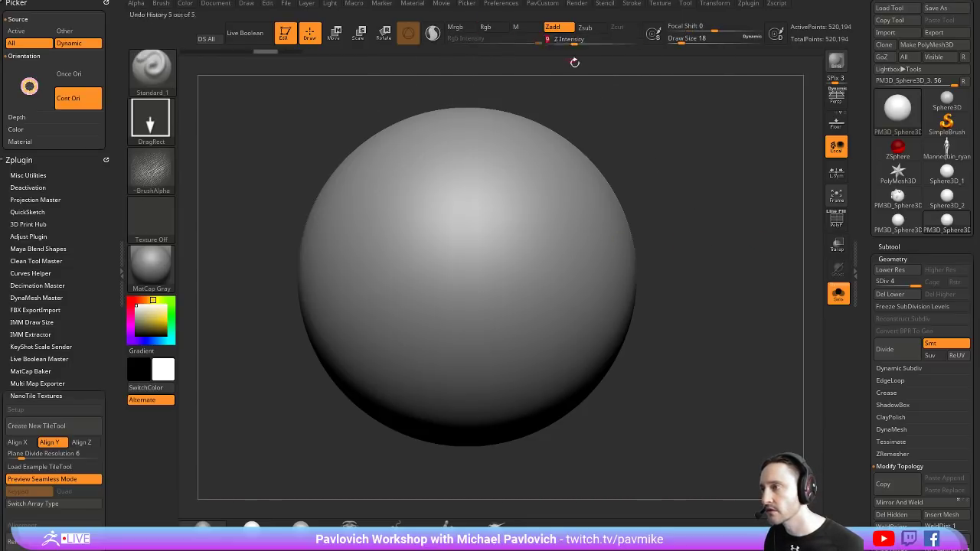
left_click_drag(474, 237, 724, 240)
mouse_move(641, 187)
left_mouse_down("alt")
mouse_move(736, 184)
mouse_move(744, 270)
mouse_move(685, 182)
mouse_move(352, 164)
left_mouse_up("alt")
Step: Switch the stroke to Spray and enlarge the brush to size 305
left_click(151, 119)
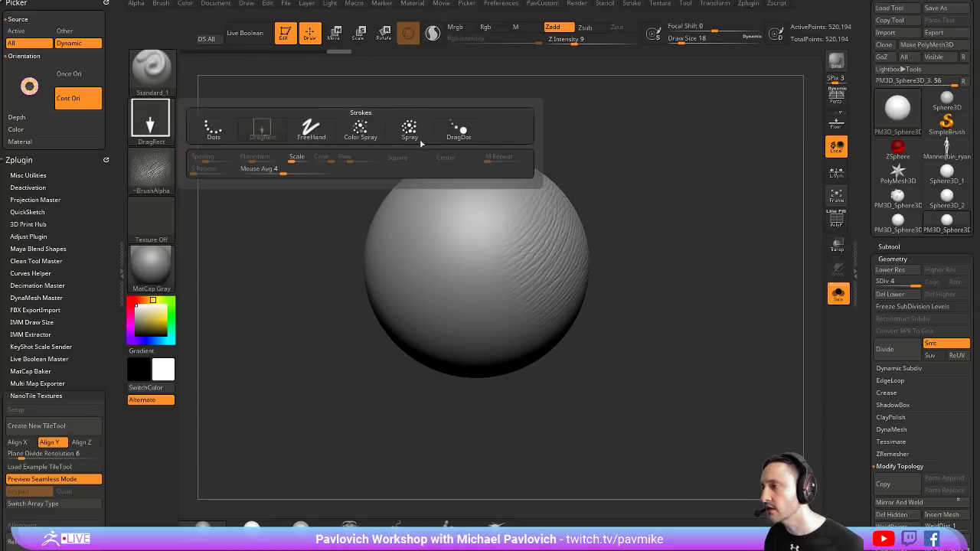
left_click(151, 119)
left_click(409, 129)
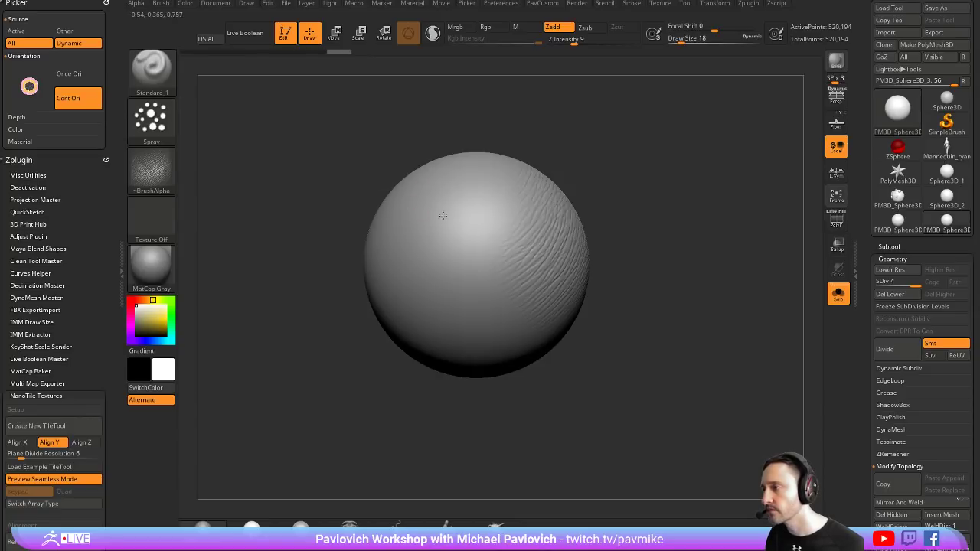
key("s")
left_click(443, 216)
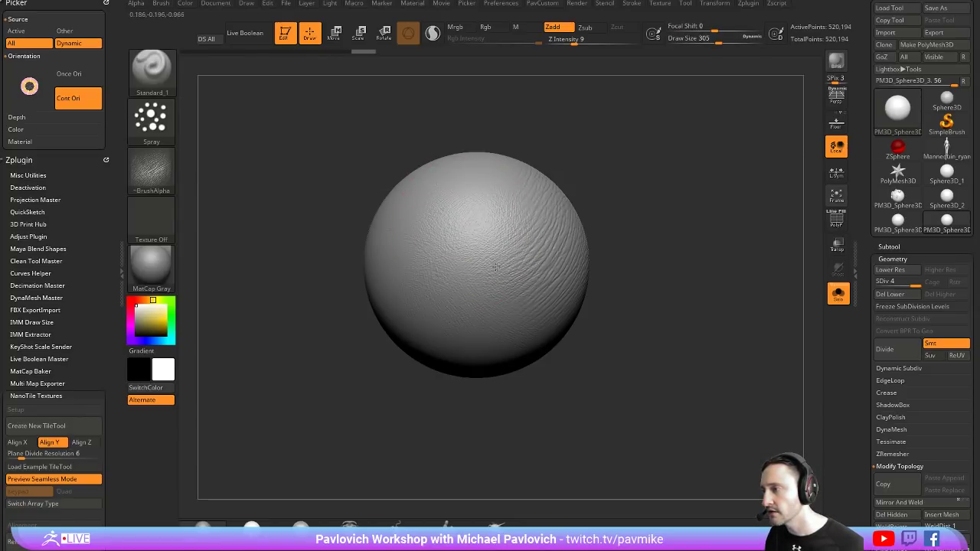
left_click_drag(510, 239, 599, 249)
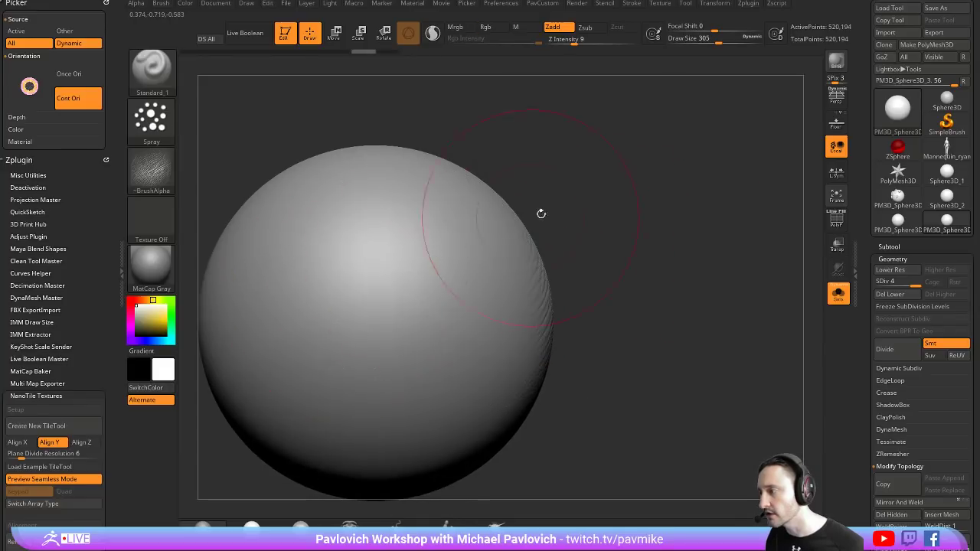
left_click_drag(541, 212, 536, 220)
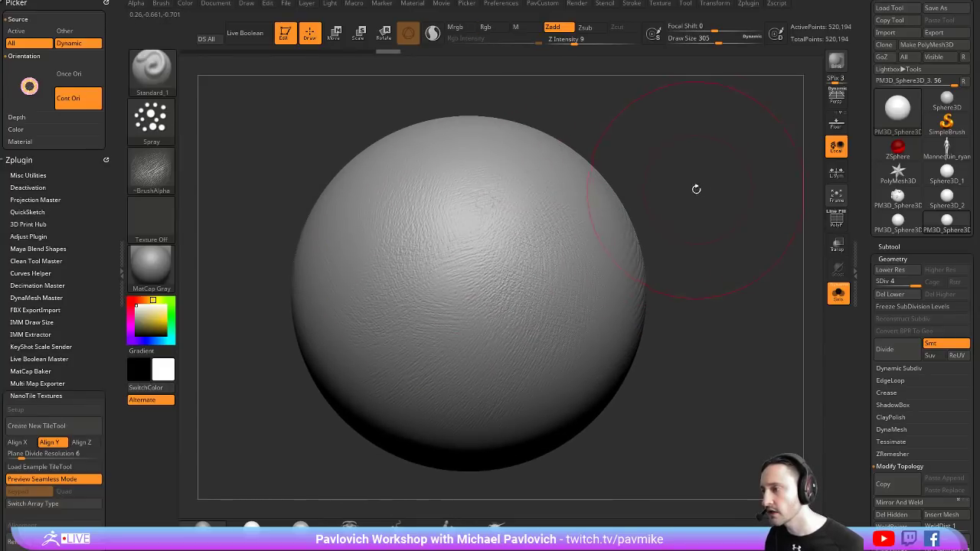
Step: Choose Alpha 58, reduce the brush to about 136, and spray scratchy texture on the upper middle
left_click(151, 169)
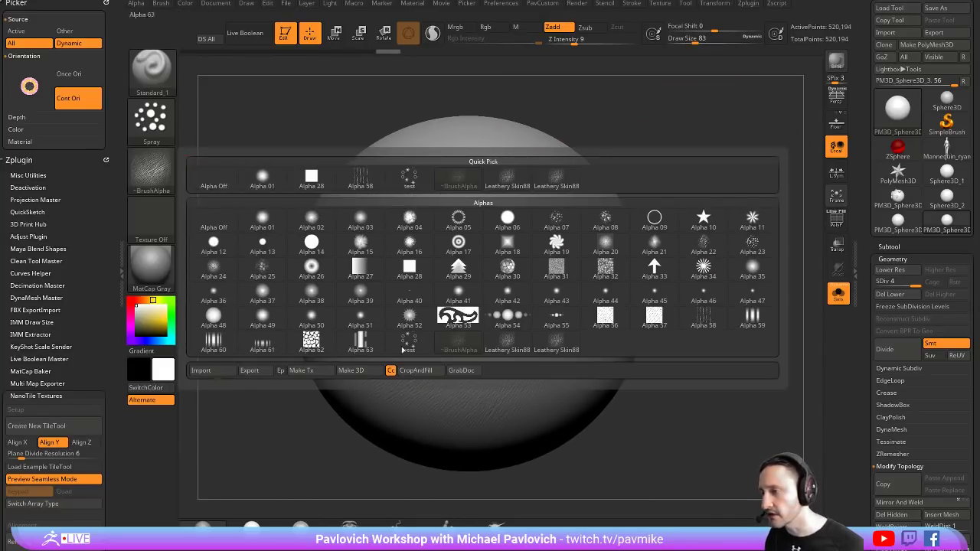
left_click(703, 320)
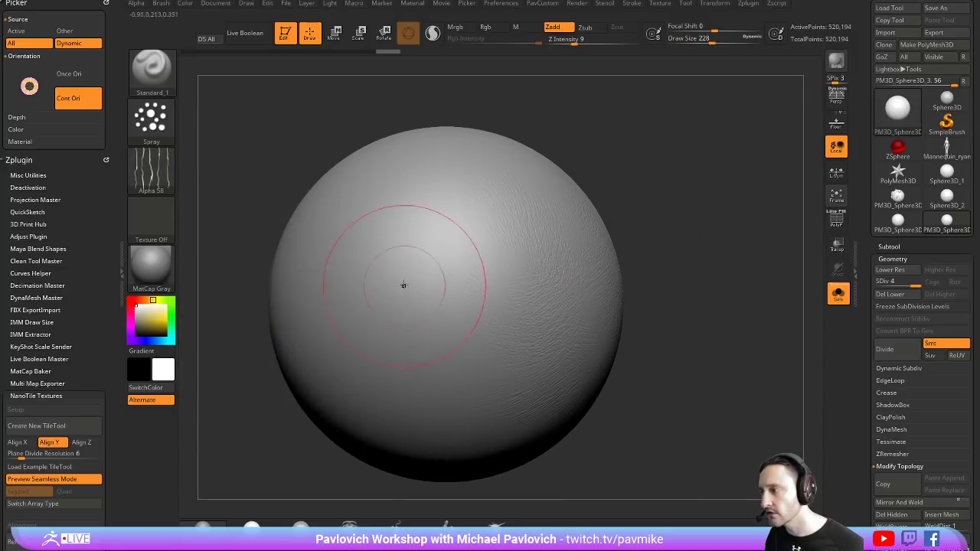
left_click_drag(622, 164, 562, 159, "alt")
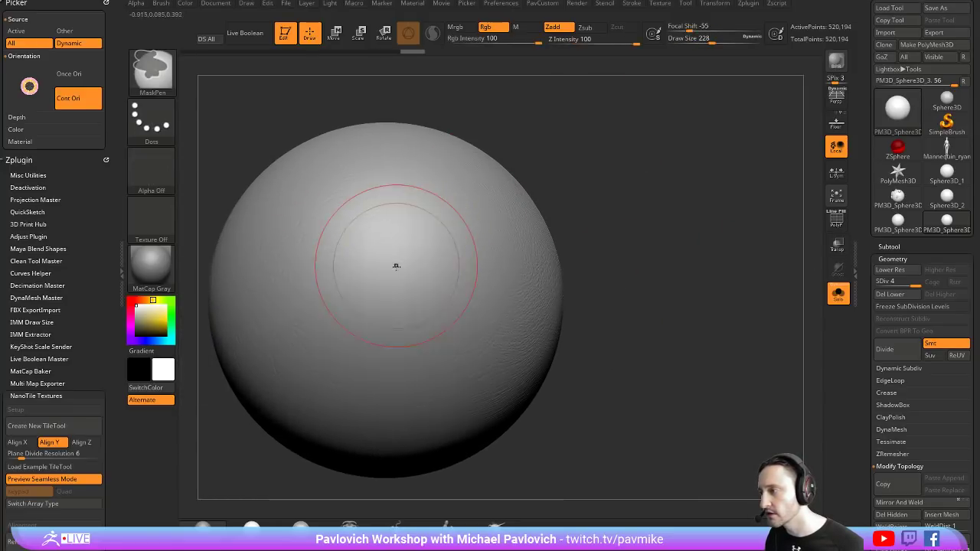
key("[")
key("[")
left_click_drag(286, 250, 360, 286)
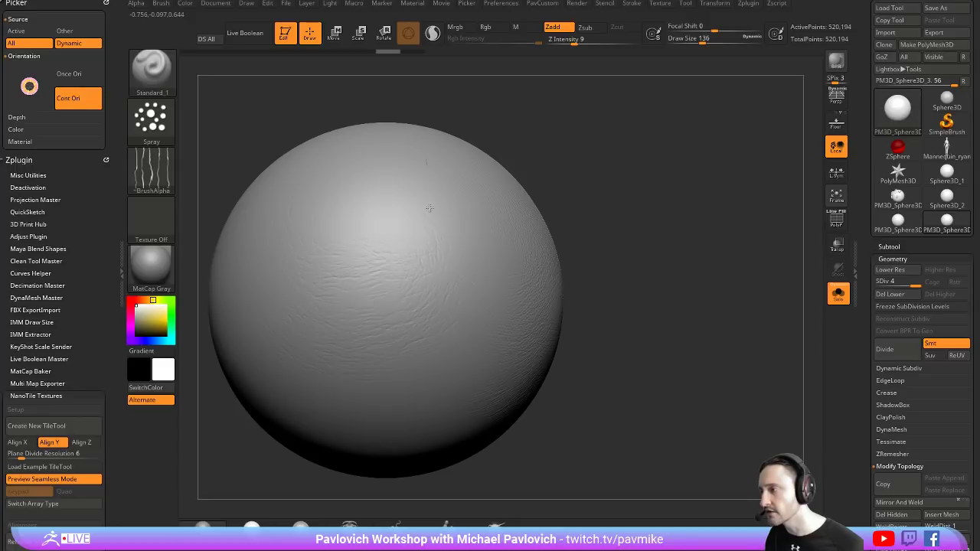
left_click_drag(597, 260, 785, 250)
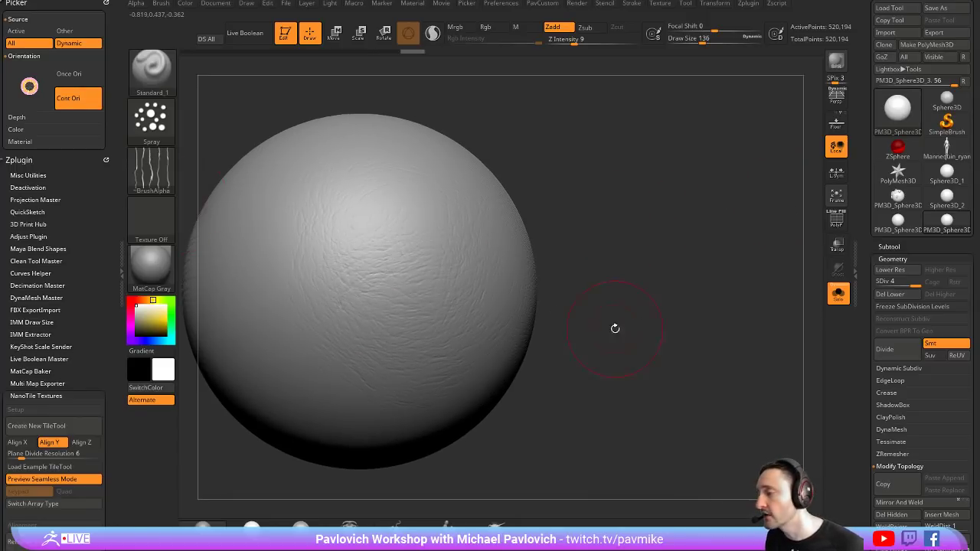
Step: Step back through the undo history and subdivide the sphere one more level
left_click_drag(617, 329, 651, 265)
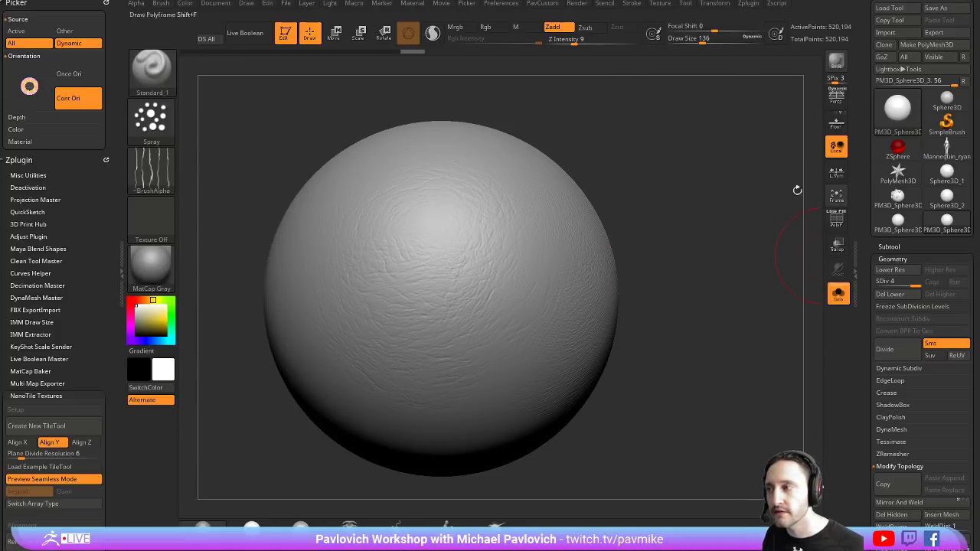
left_click_drag(412, 51, 172, 49)
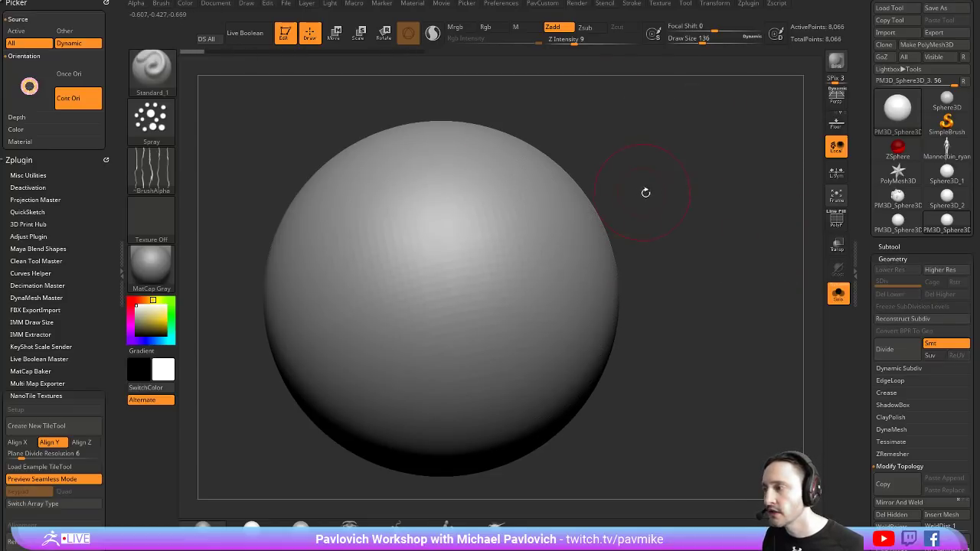
left_click_drag(646, 193, 759, 245)
key("shift")
left_click(888, 246)
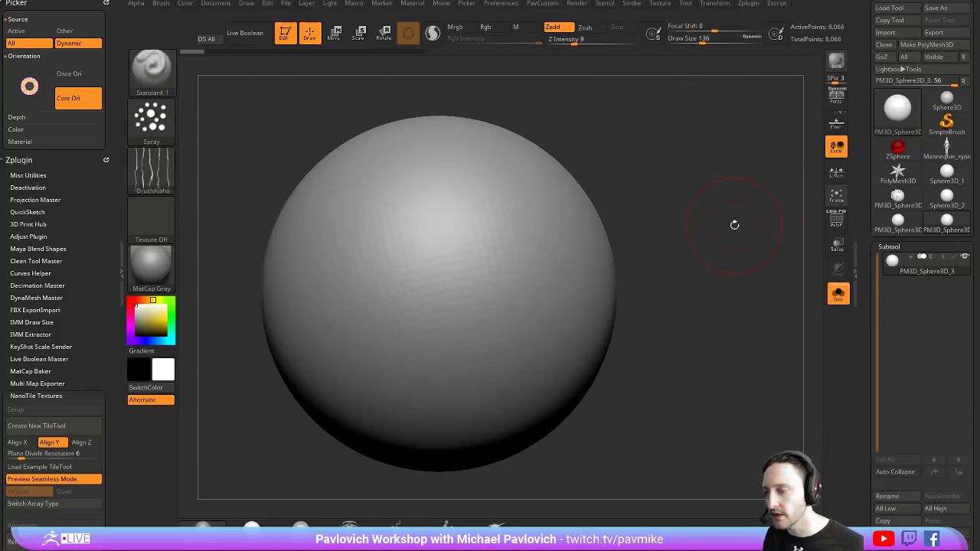
key("ctrl+d")
key("ctrl+d")
key("ctrl+d")
left_click_drag(863, 293, 860, 156)
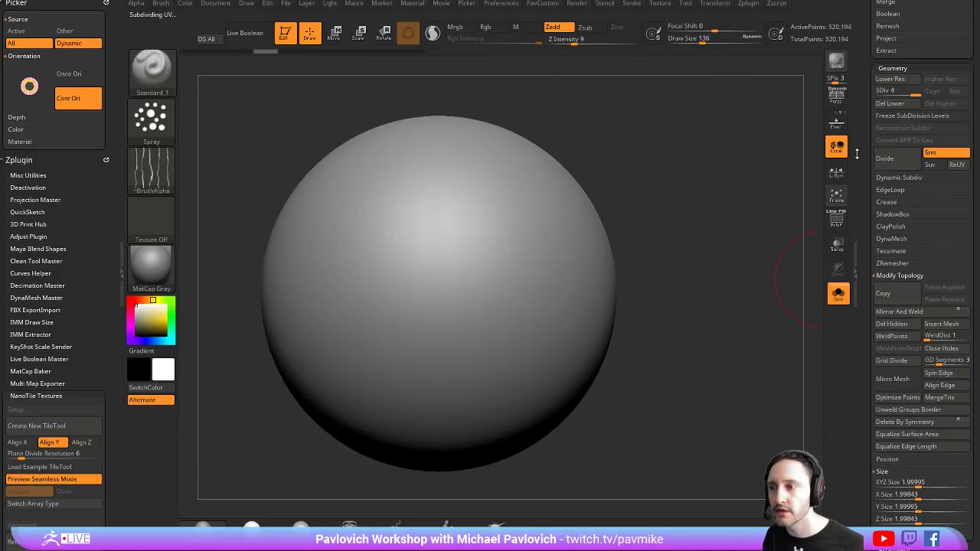
key("shift")
Step: Collapse the Geometry and Surface panels and expand the Layers and Morph Target settings
left_click(896, 69)
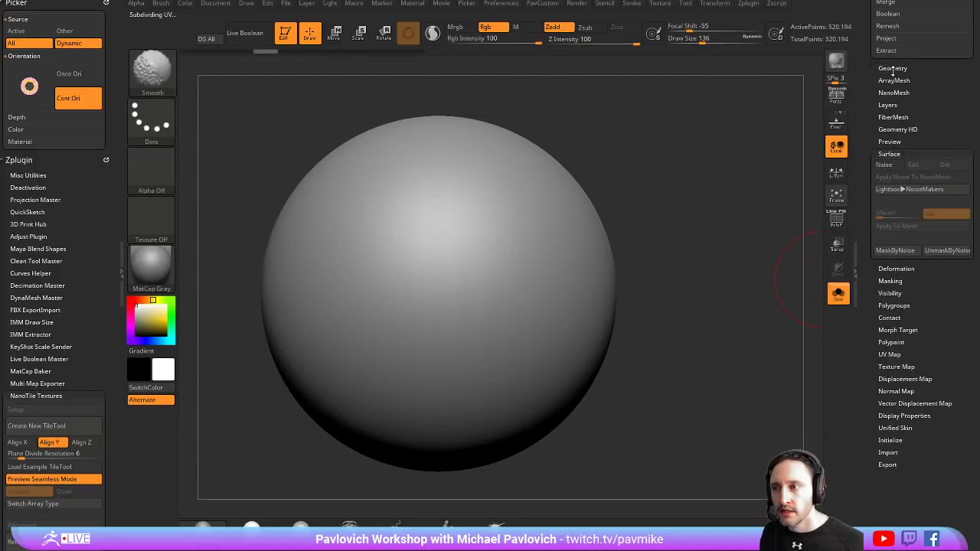
left_click(889, 154)
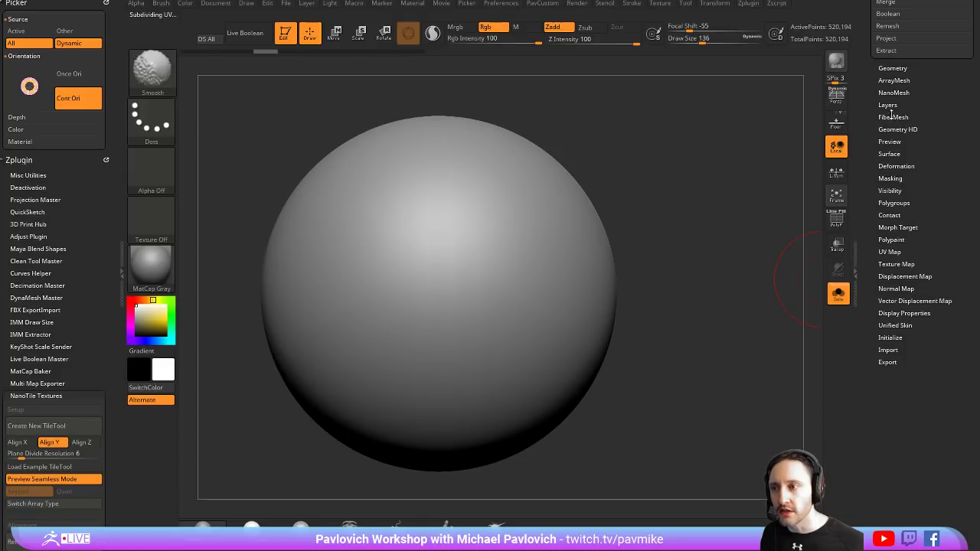
left_click(887, 105)
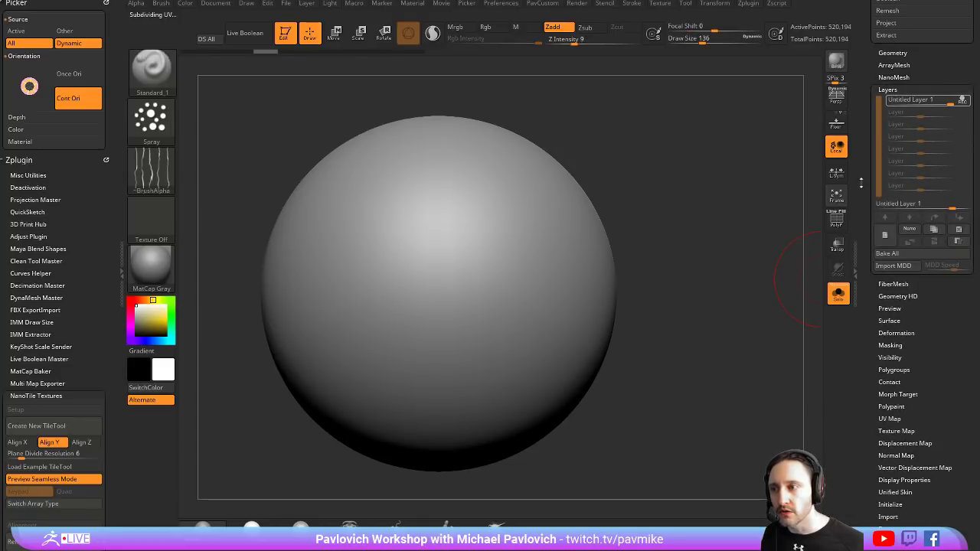
left_click_drag(882, 235, 865, 191)
key("shift")
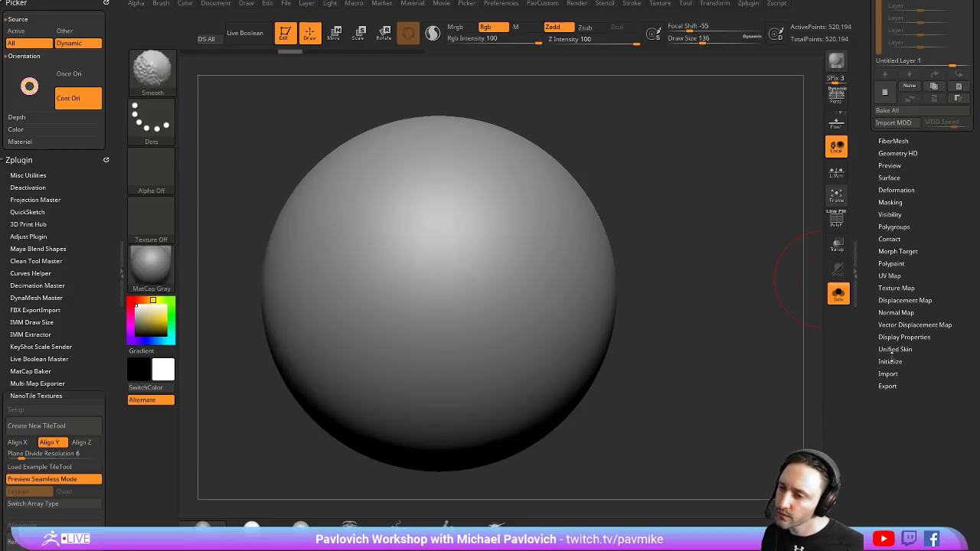
left_click(892, 252)
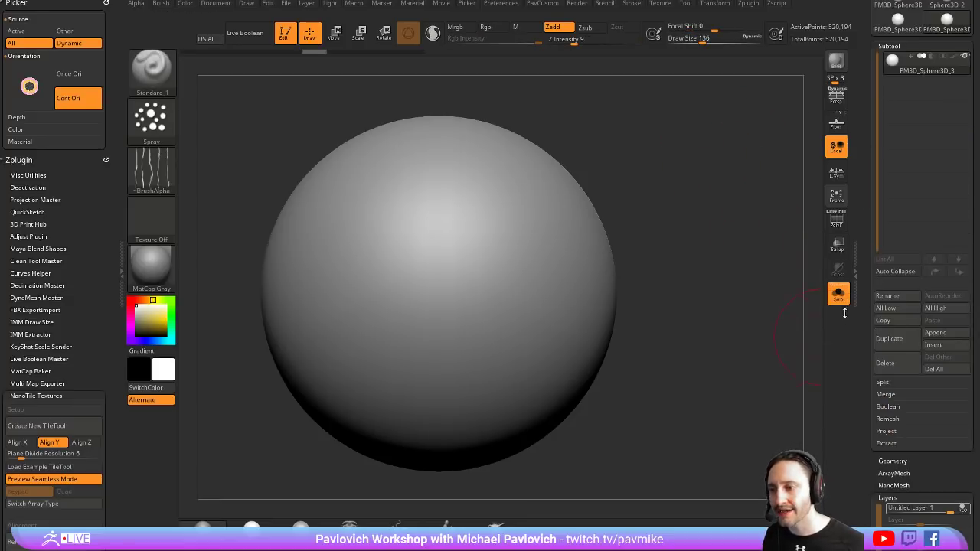
scroll(862, 287, "down", 2)
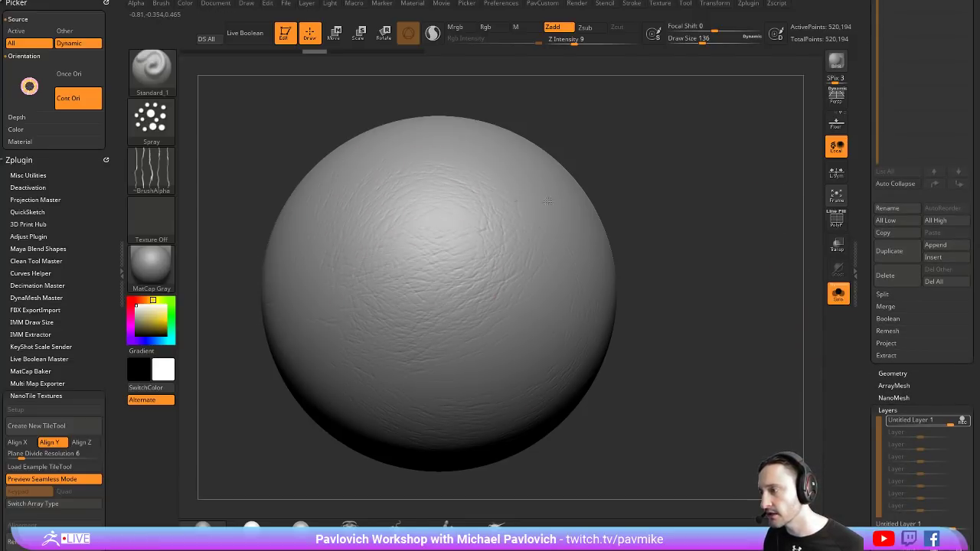
left_click_drag(678, 271, 766, 161)
scroll(868, 307, "down", 1)
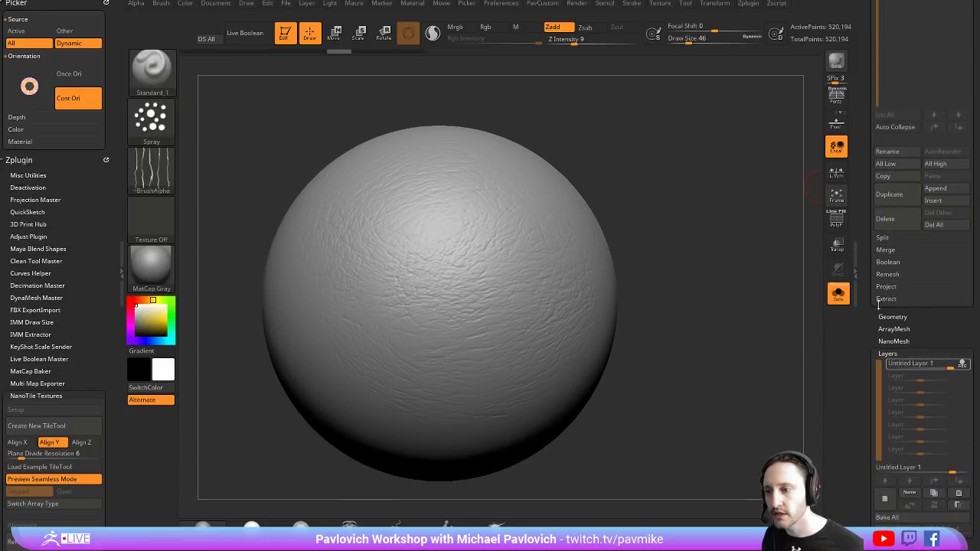
scroll(870, 285, "down", 2)
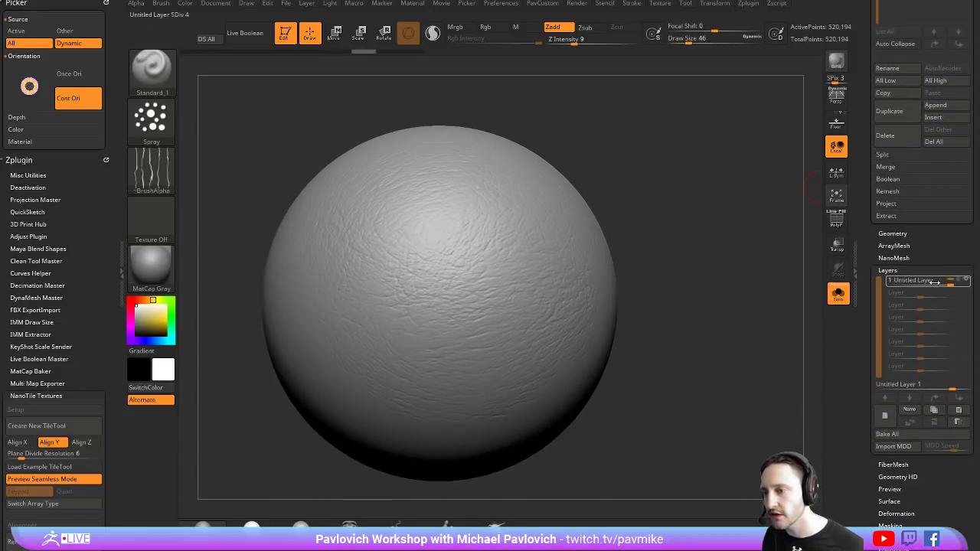
Step: Raise the texture layer's intensity to about 2.7 and Bake All layers into the mesh
mouse_move(950, 282)
left_mouse_down()
mouse_move(873, 290)
mouse_move(958, 289)
left_mouse_up()
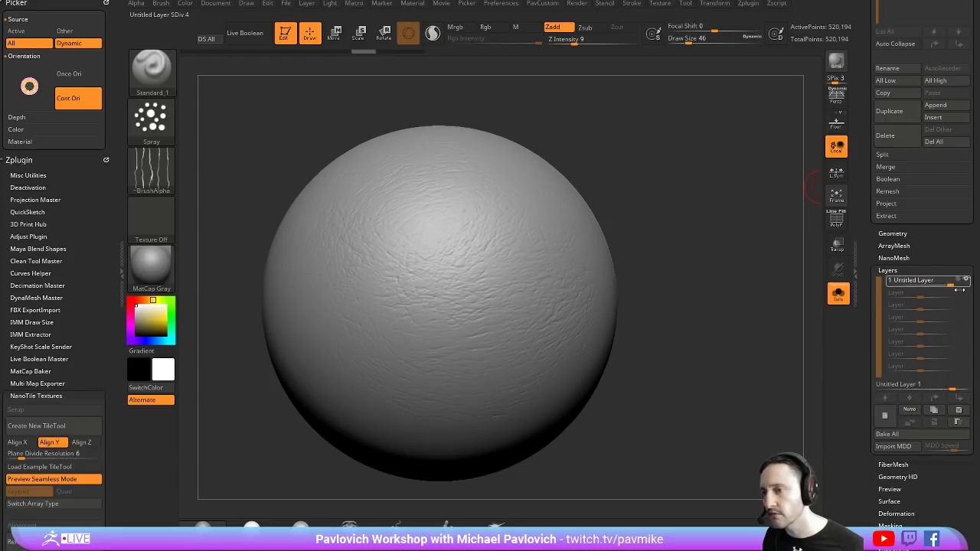
left_click_drag(951, 388, 962, 388)
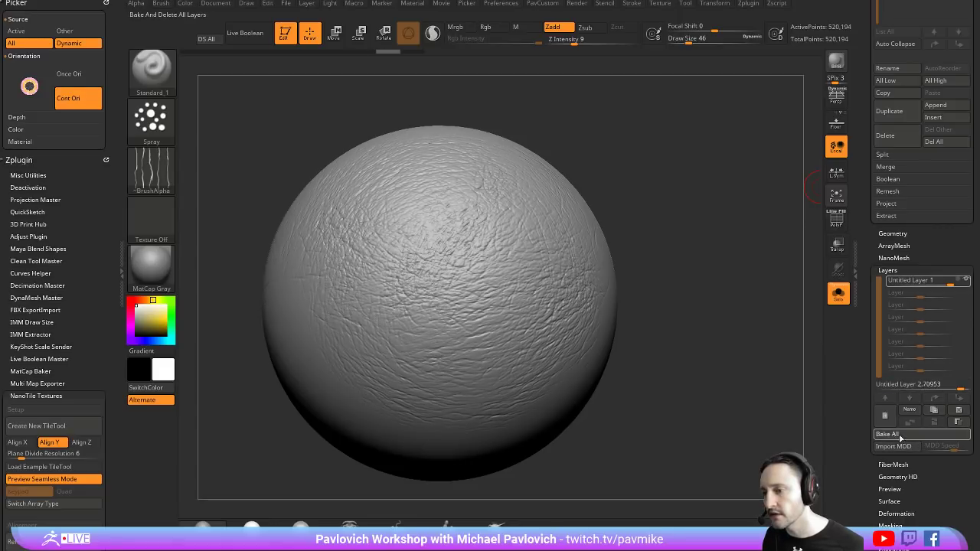
left_click(888, 434)
left_click_drag(739, 223, 689, 279)
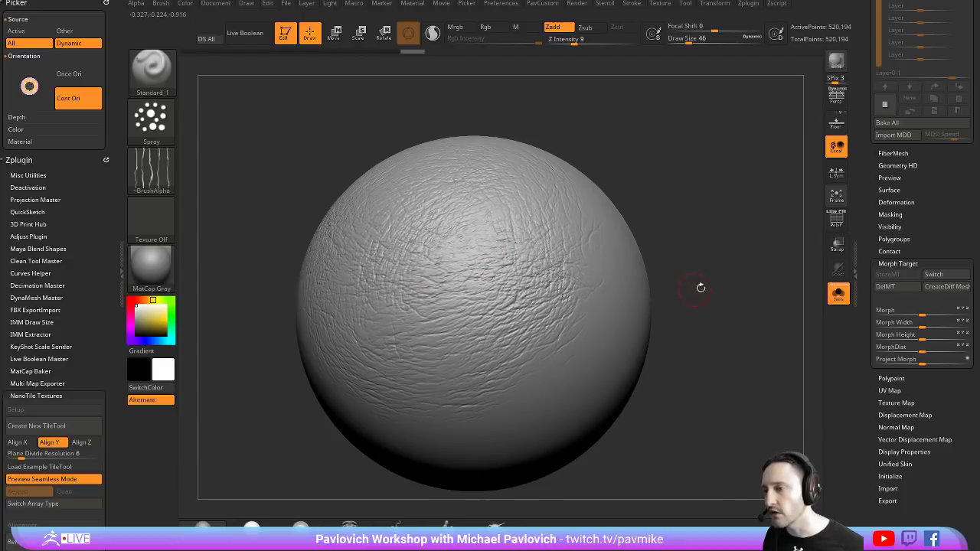
Step: Switch to the stored morph target and try painting wrinkles back with the Morph brush at size 262
left_click(933, 276)
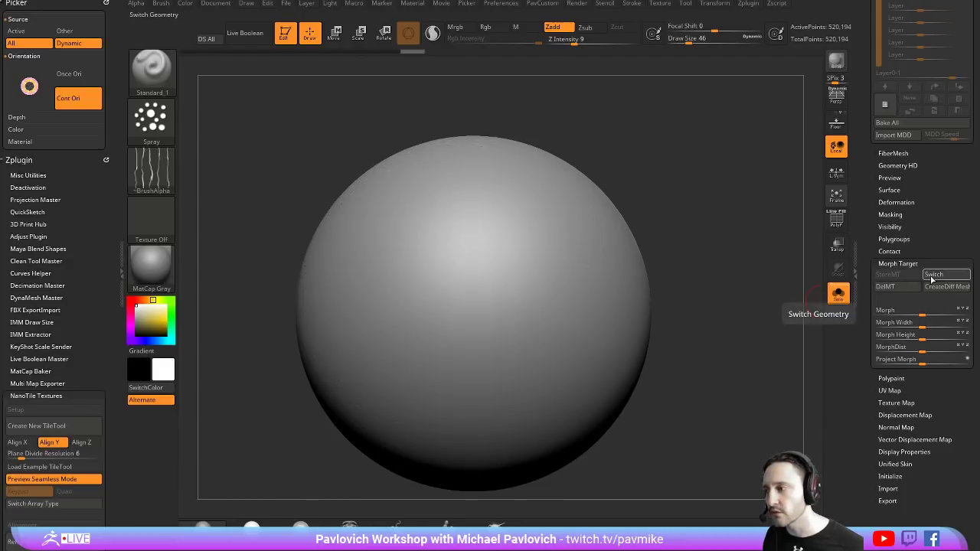
key("b")
key("m")
key("o")
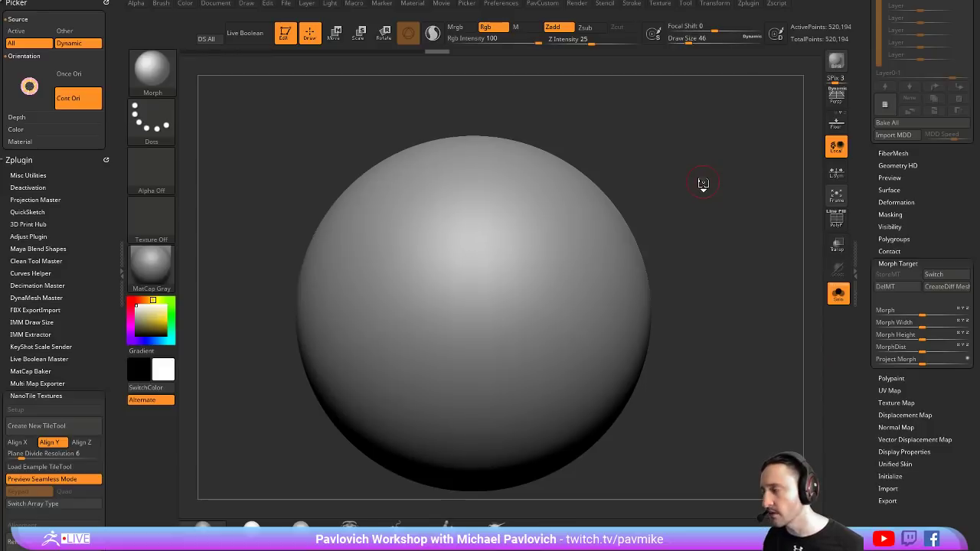
key("s")
left_click_drag(427, 254, 449, 256)
left_click_drag(475, 294, 438, 224)
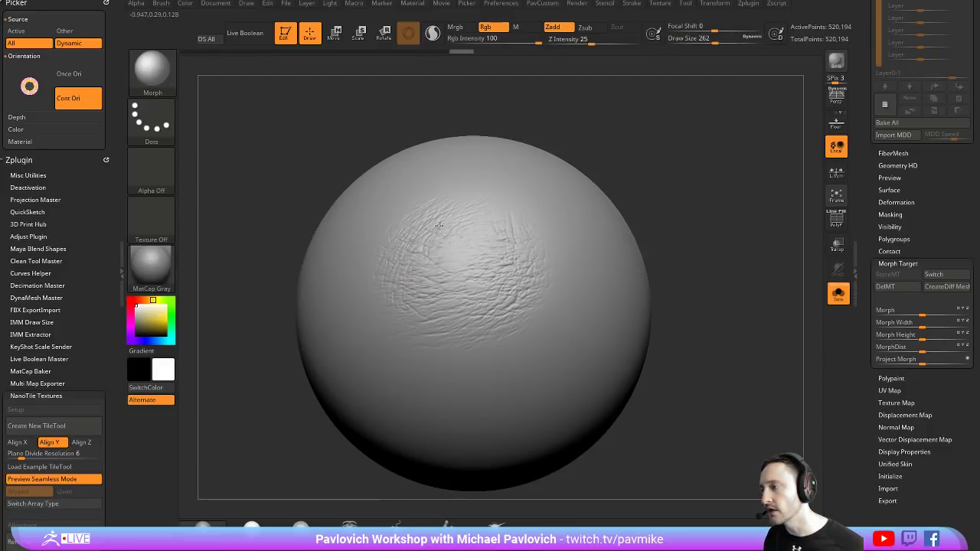
key("ctrl+z")
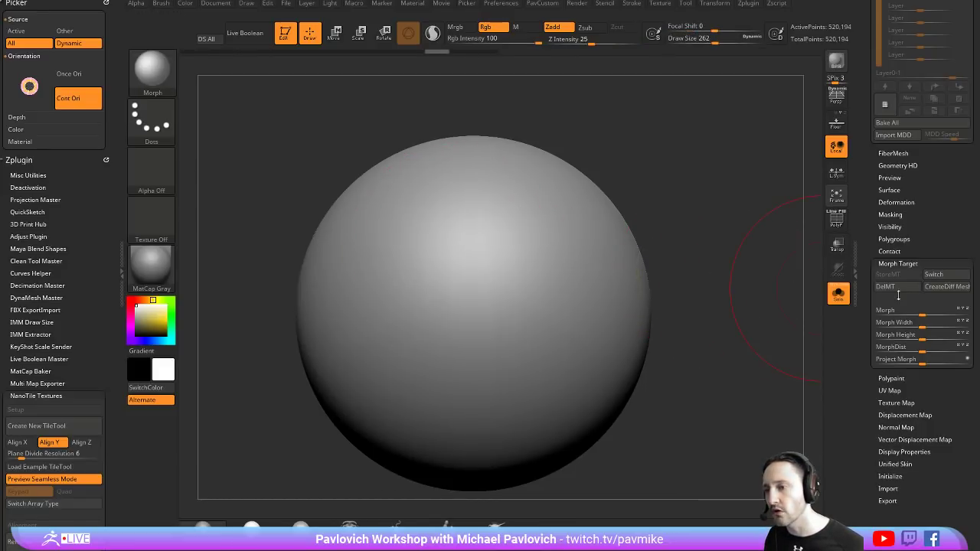
Step: Switch back to the wrinkled version, brush part of the sphere smooth, and set brush size 44
left_click(932, 274)
mouse_move(528, 285)
left_mouse_down()
mouse_move(540, 353)
mouse_move(585, 266)
left_mouse_up()
left_click_drag(668, 209, 641, 217)
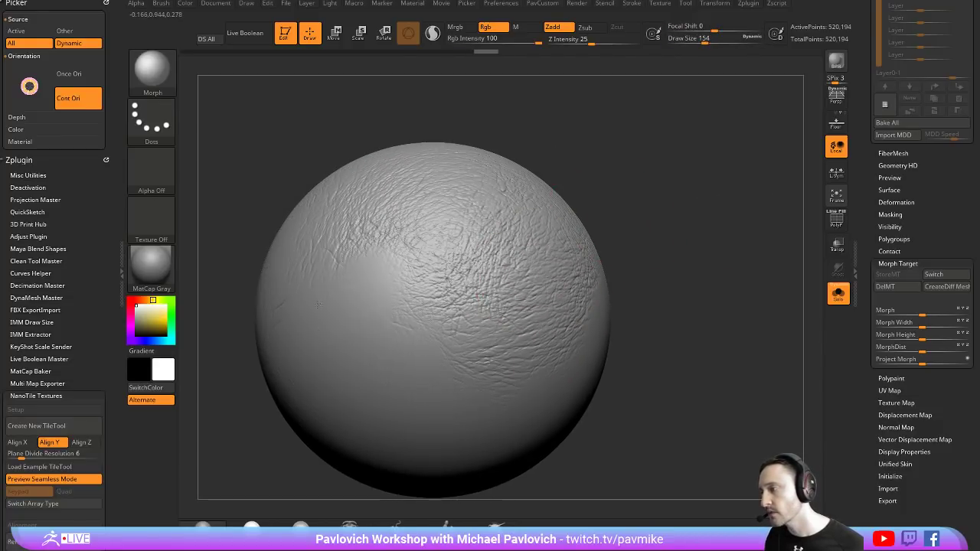
left_click_drag(514, 114, 654, 195)
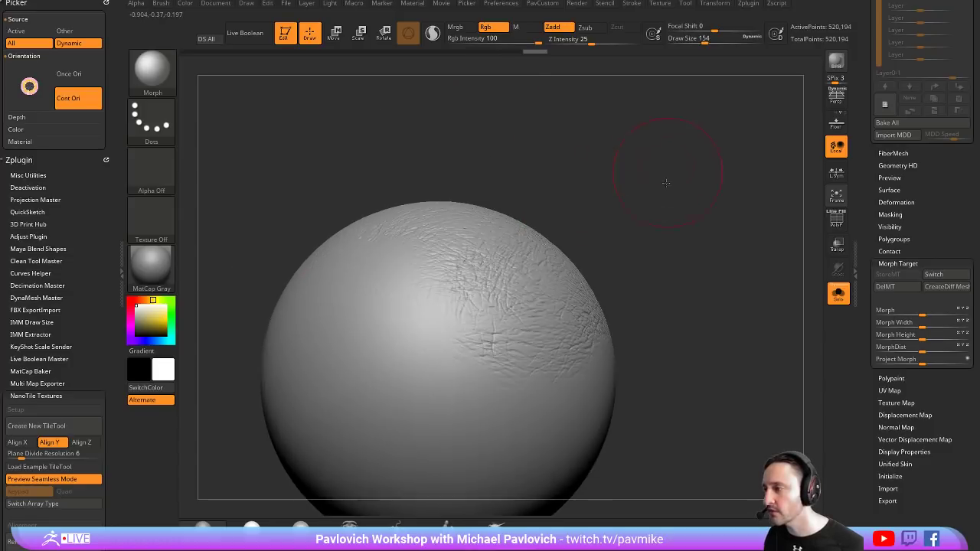
mouse_move(516, 210)
left_mouse_down()
mouse_move(662, 180)
mouse_move(678, 251)
left_mouse_up()
type("s")
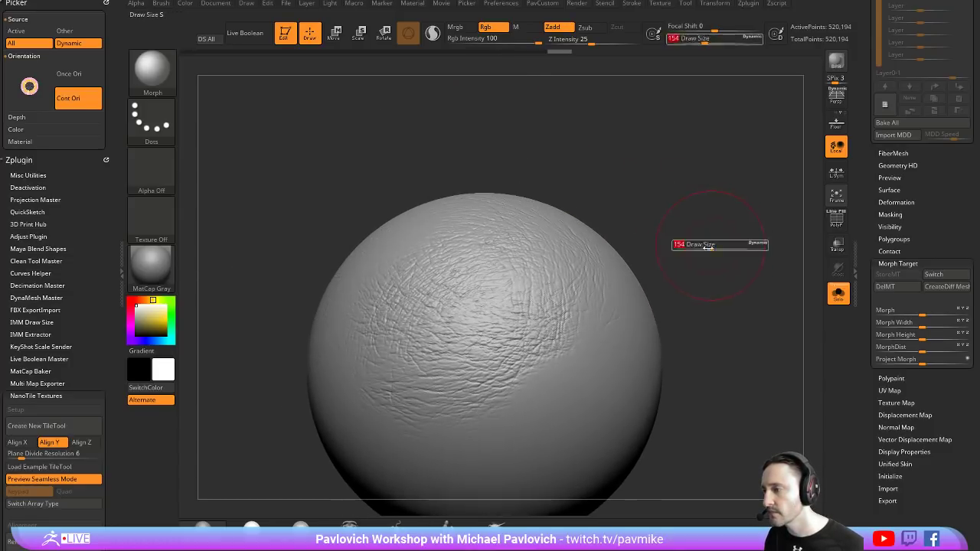
type("44")
key("Return")
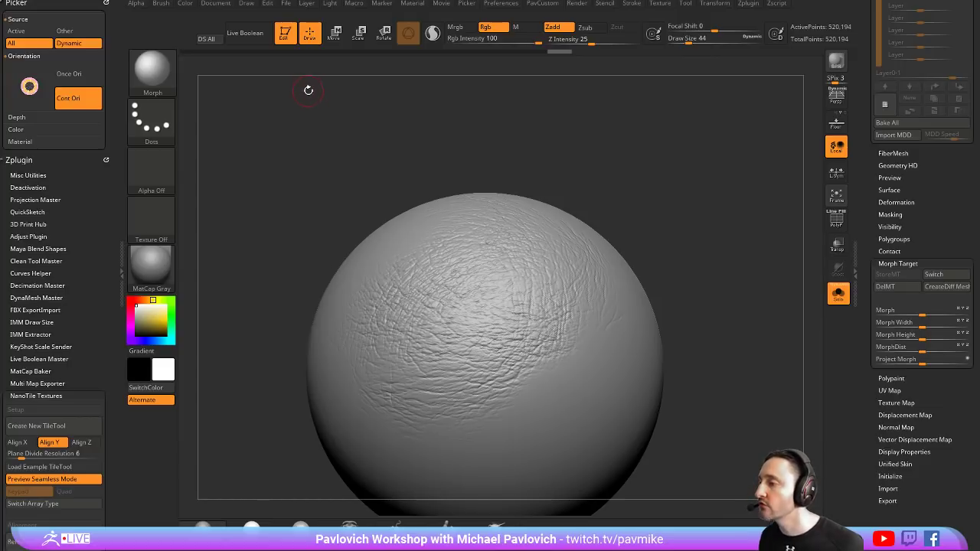
Step: Clear the sphere from the canvas and open the Brush3DTemplate project, discarding current changes
left_click(284, 33)
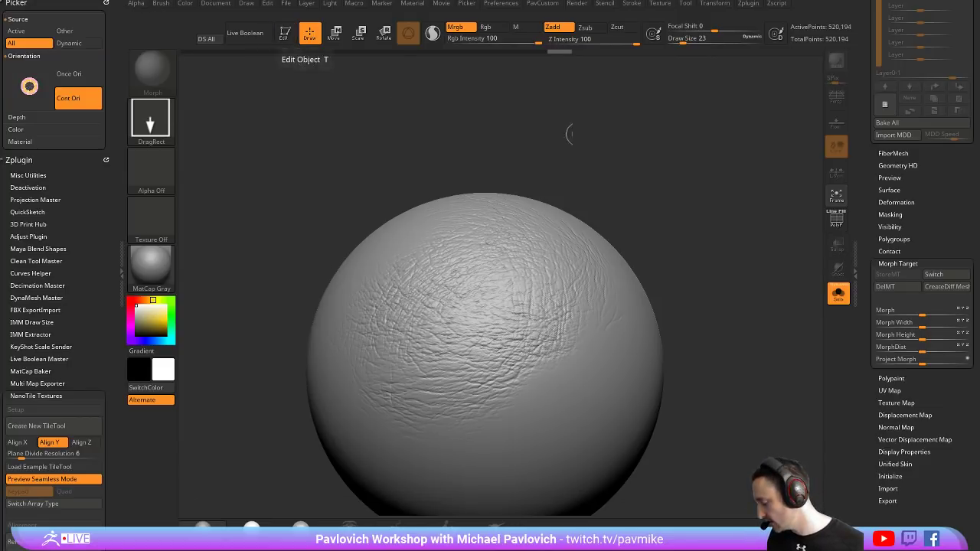
key("ctrl+n")
key("comma")
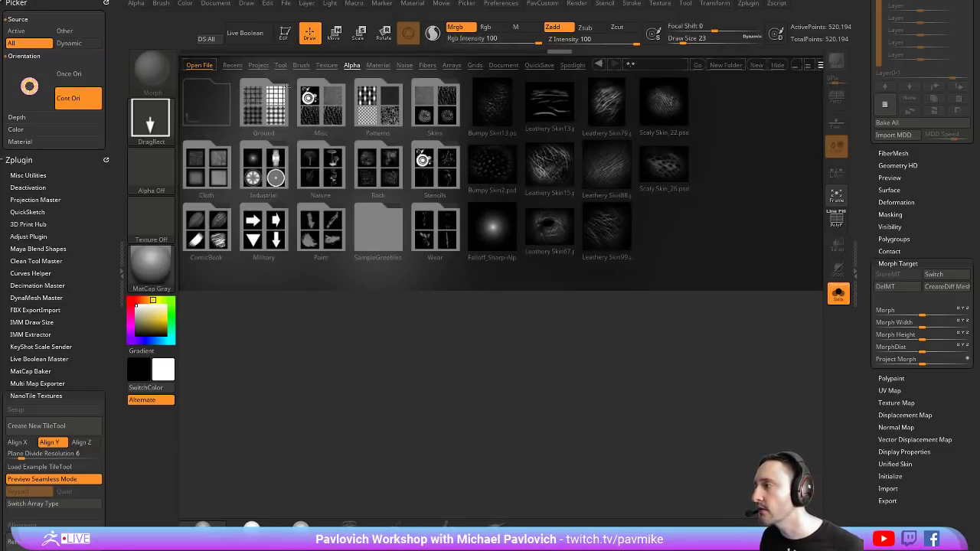
left_click(302, 65)
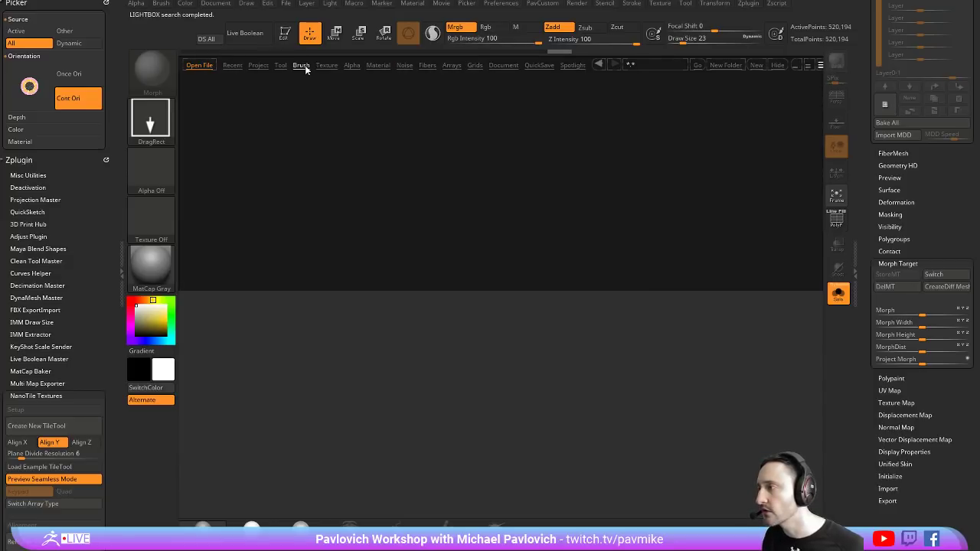
left_click(258, 65)
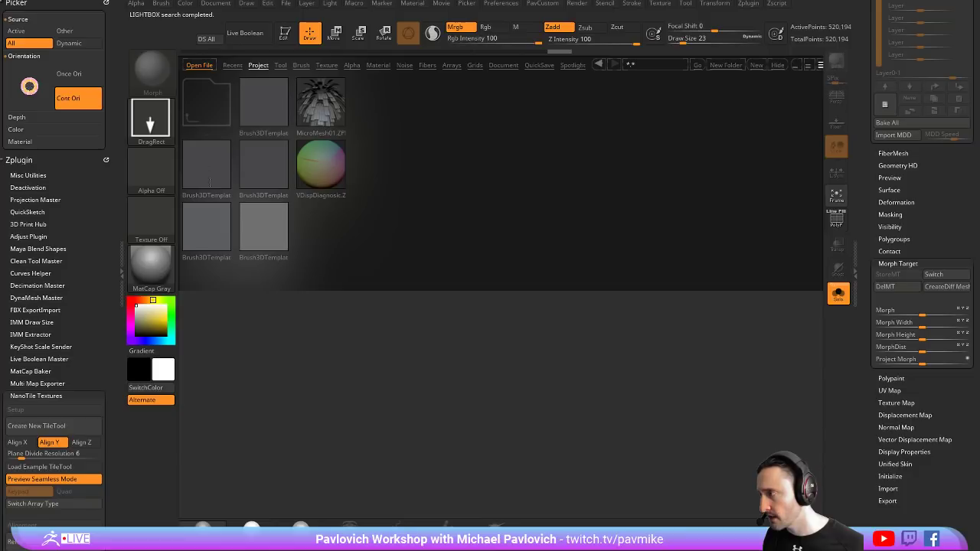
double_click(209, 180)
left_click(509, 244)
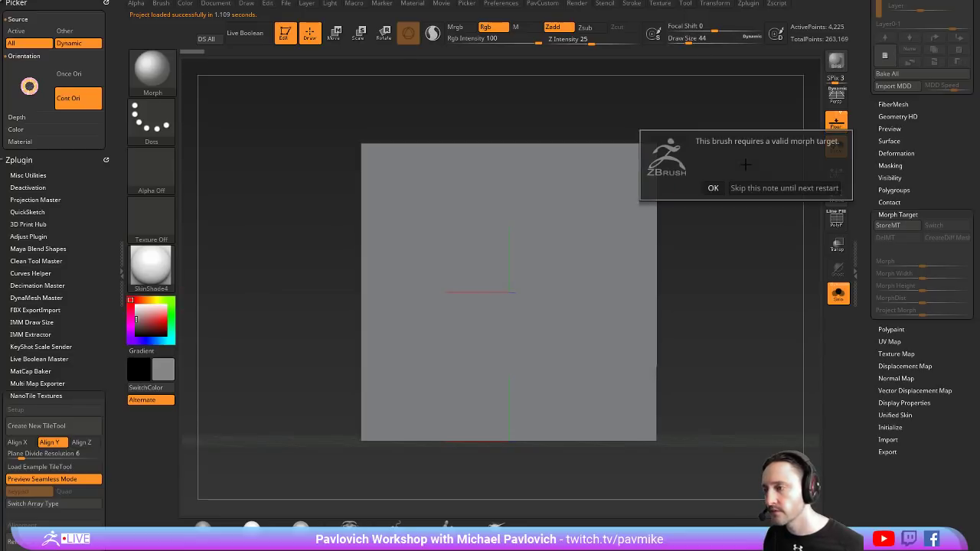
Step: Dismiss the morph target warnings and switch to the Standard brush at size 262
left_click(713, 188)
left_click(727, 198)
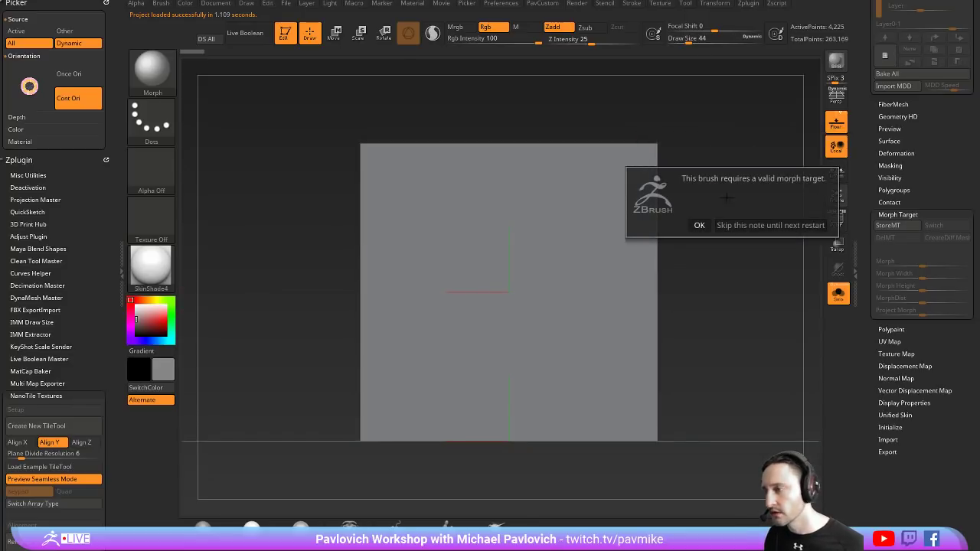
left_click(699, 225)
key("b")
key("s")
key("t")
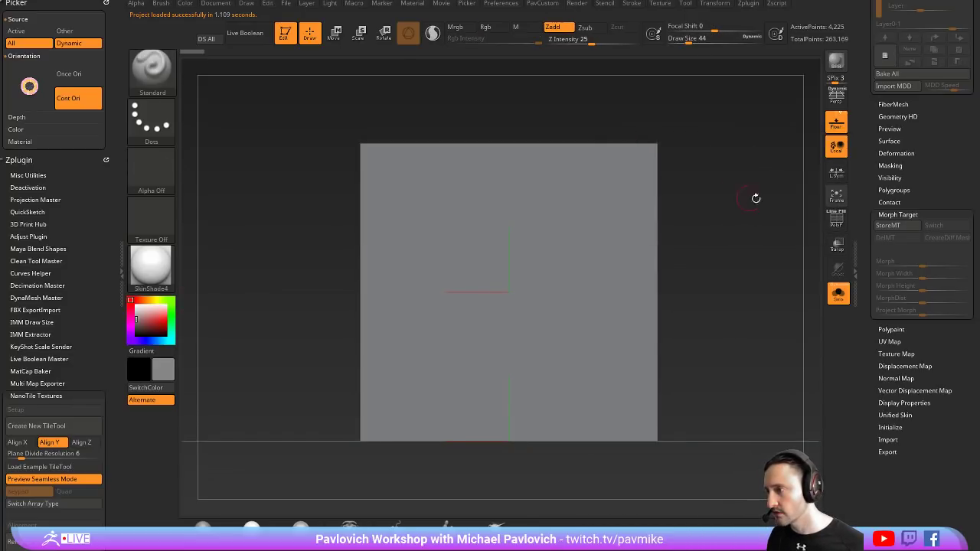
key("s")
left_click_drag(446, 296, 456, 294)
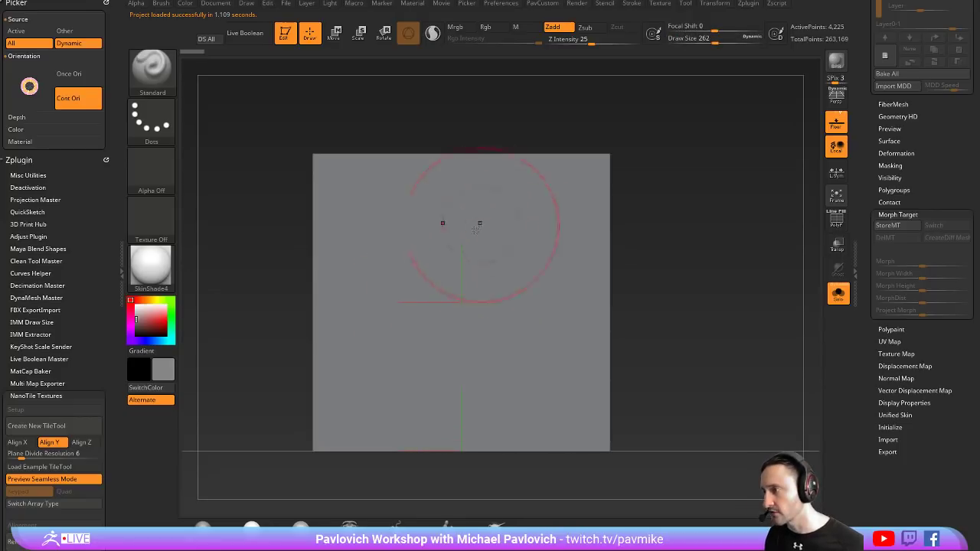
Step: Sculpt a bump into the plane's centre and stop the Standard brush from painting colour
mouse_move(475, 229)
left_mouse_down()
mouse_move(415, 302)
mouse_move(460, 291)
mouse_move(449, 320)
mouse_move(445, 292)
mouse_move(425, 292)
mouse_move(474, 260)
mouse_move(393, 240)
mouse_move(451, 322)
mouse_move(436, 322)
mouse_move(502, 333)
mouse_move(467, 305)
left_mouse_up()
key("s")
key("s")
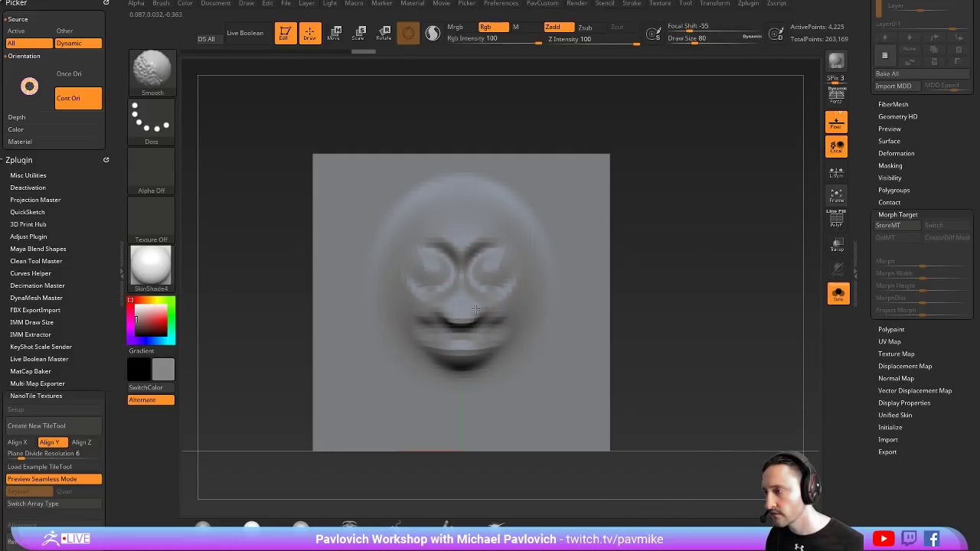
left_click(486, 27)
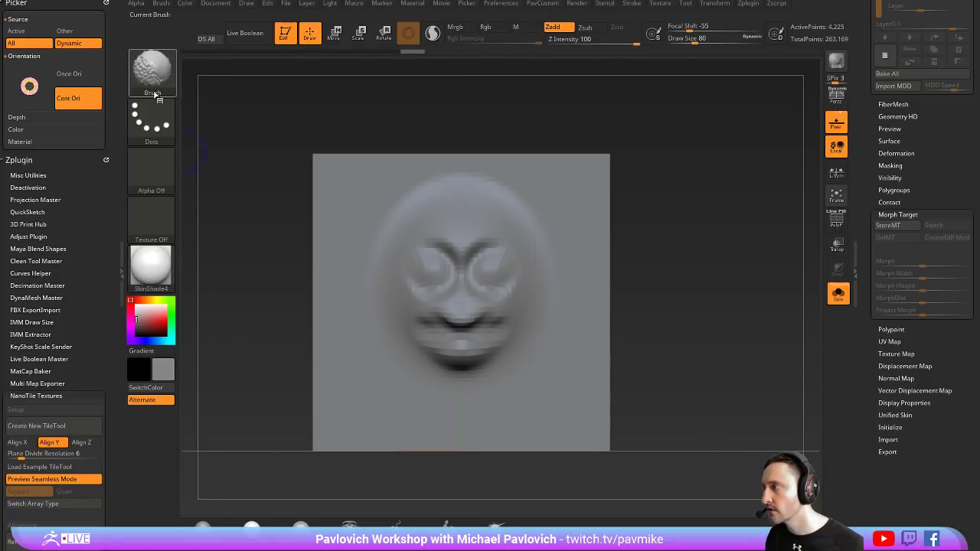
key("b")
key("s")
key("t")
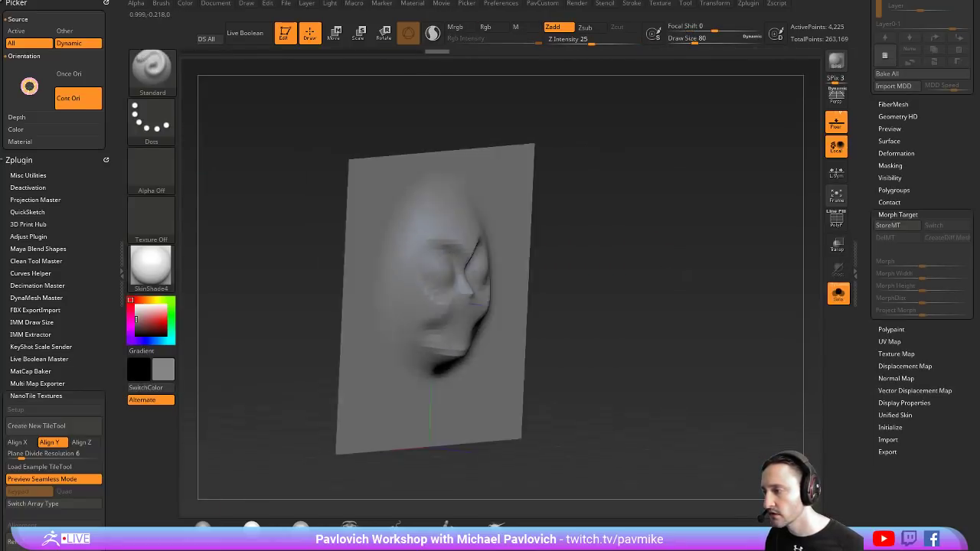
Step: Check the face relief in profile, then exit Edit mode and clear the canvas
left_click_drag(659, 321, 704, 314)
left_click_drag(452, 245, 471, 304, "shift")
key("ctrl+z")
key("ctrl+z")
key("ctrl+z")
key("ctrl+z")
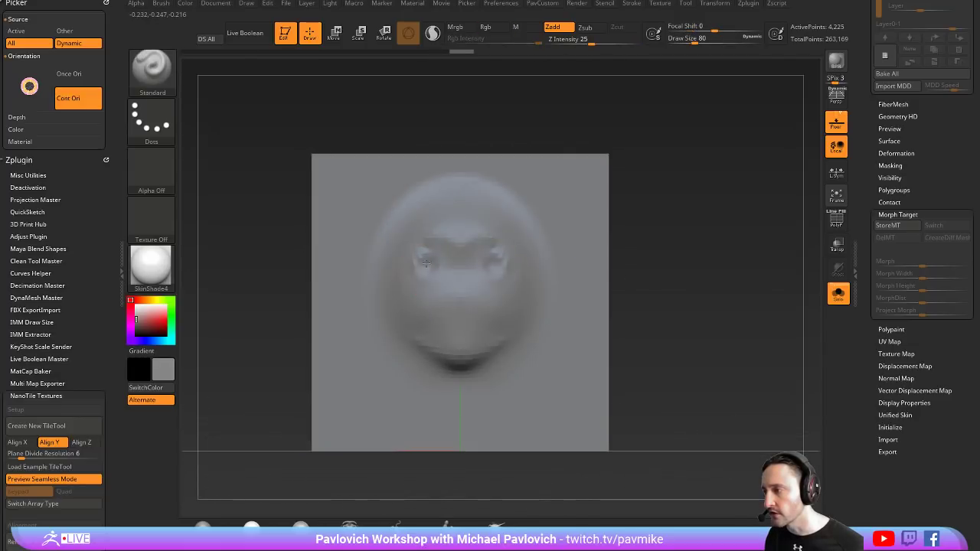
left_click_drag(688, 271, 639, 310)
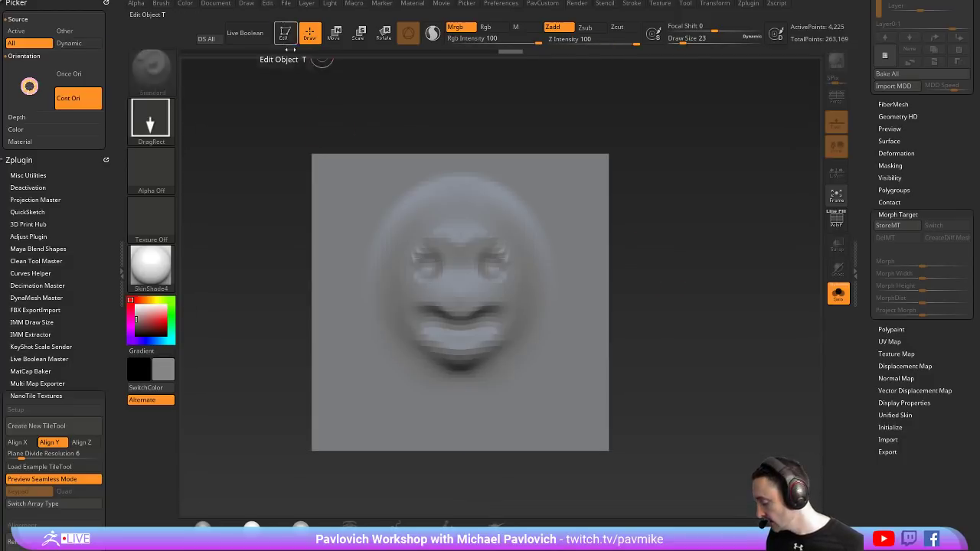
left_click(285, 32)
key("ctrl+n")
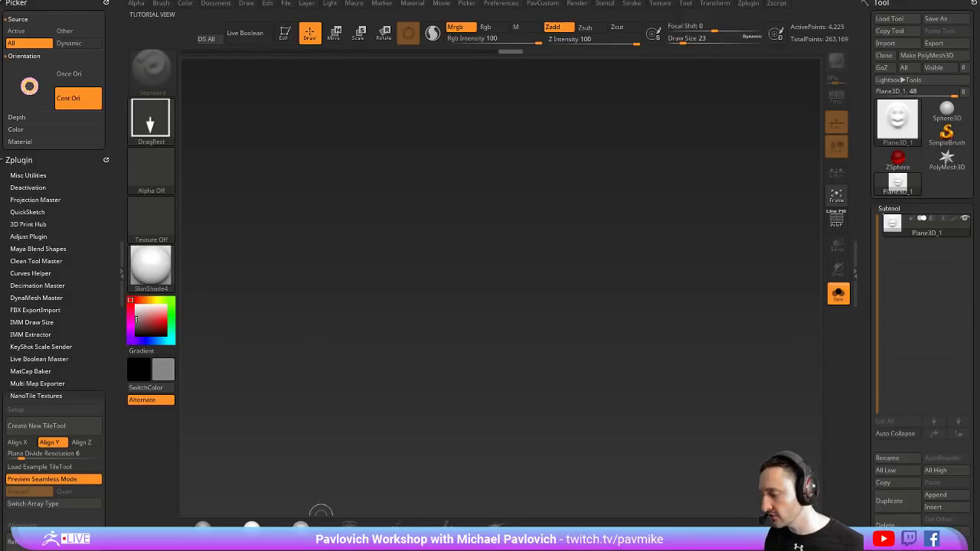
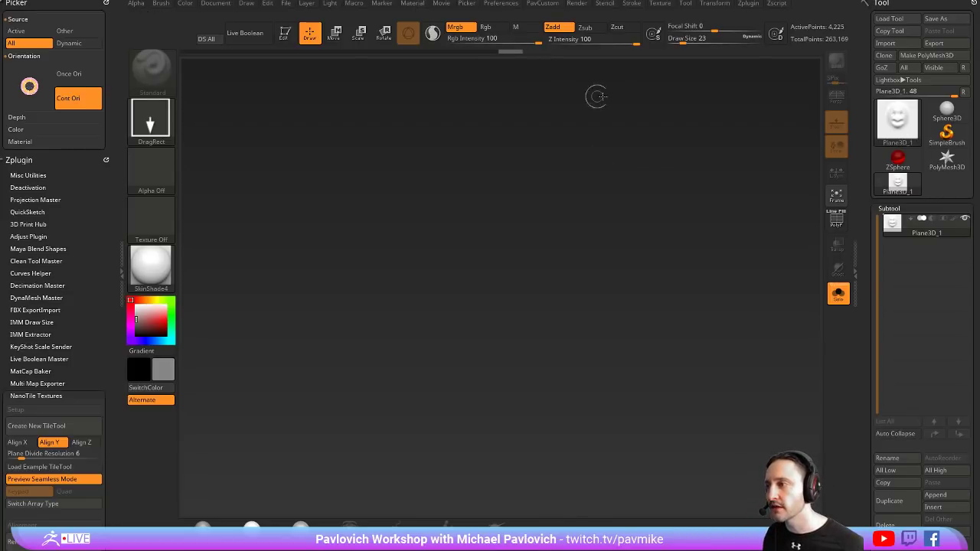
Step: Open LightBox and load the Dog.ZTL model from the Tool tab
left_click(208, 6)
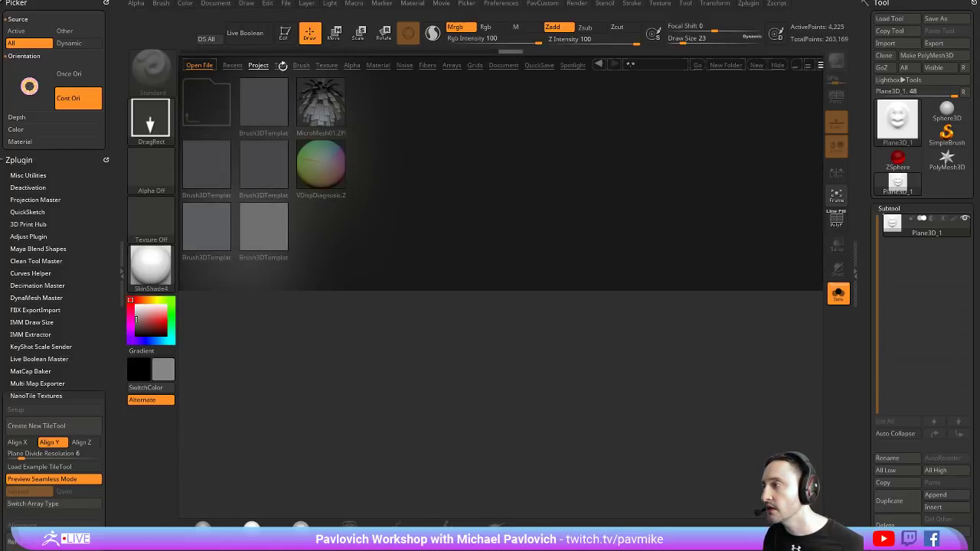
left_click(280, 65)
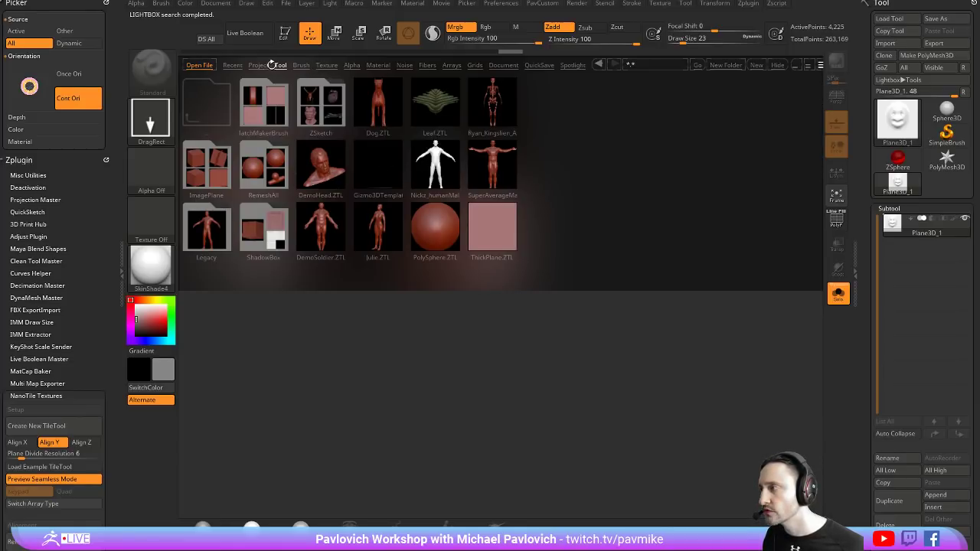
left_click(258, 65)
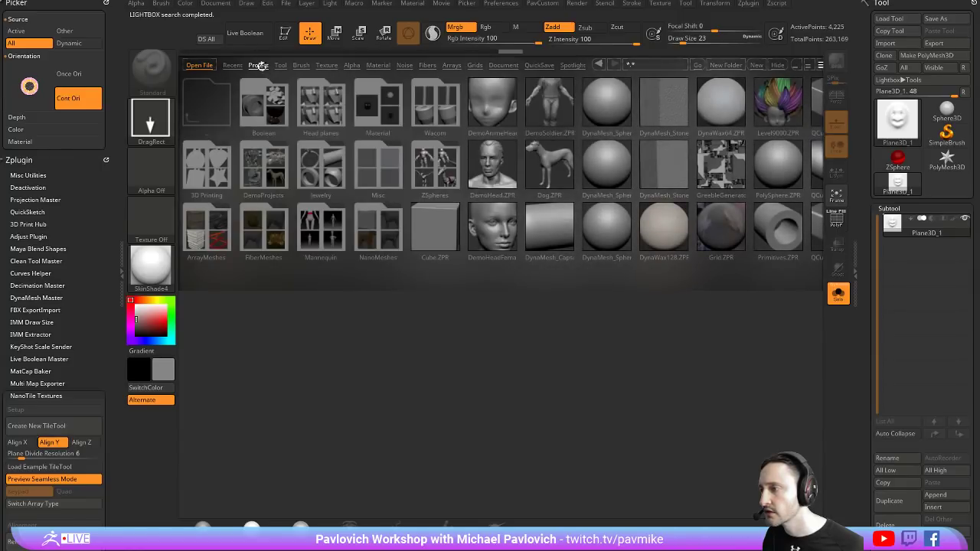
double_click(505, 230)
left_click(559, 245)
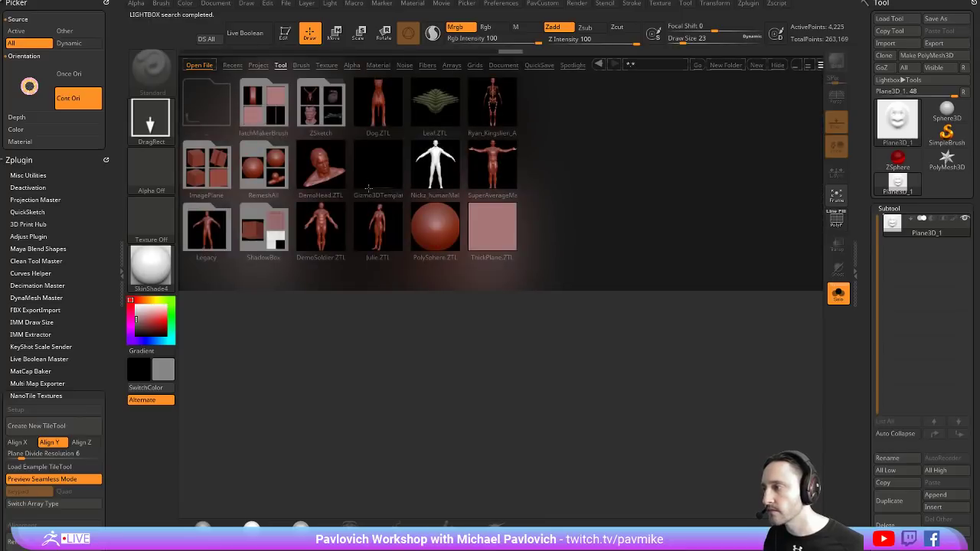
left_click(780, 65)
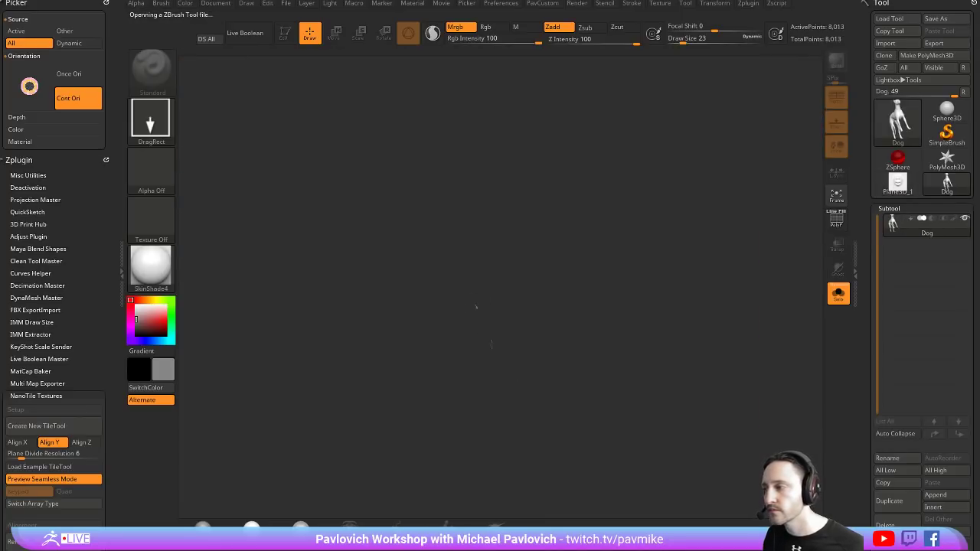
Step: Put the dog in Edit mode, then open DemoHeadFemale.ZPR from the Project tab
left_click(284, 33)
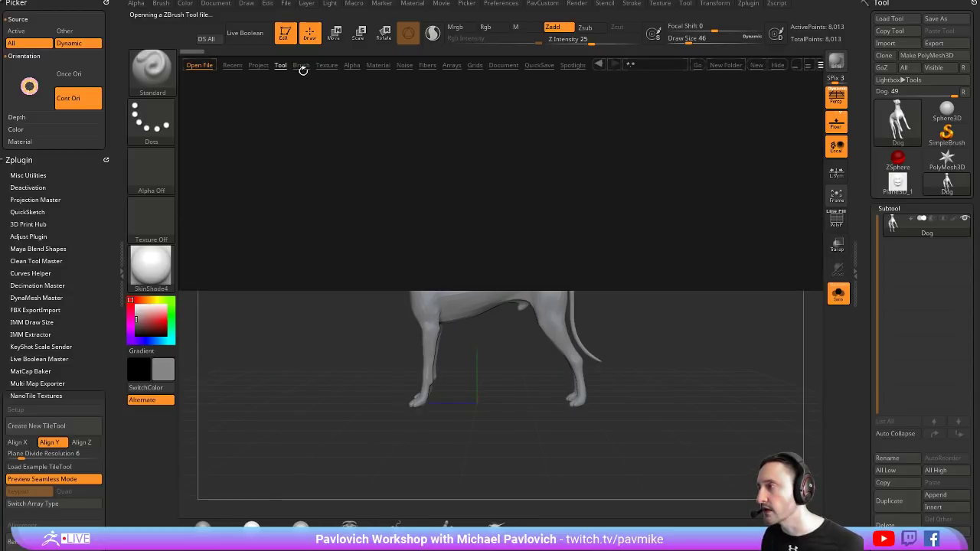
left_click(258, 65)
double_click(493, 229)
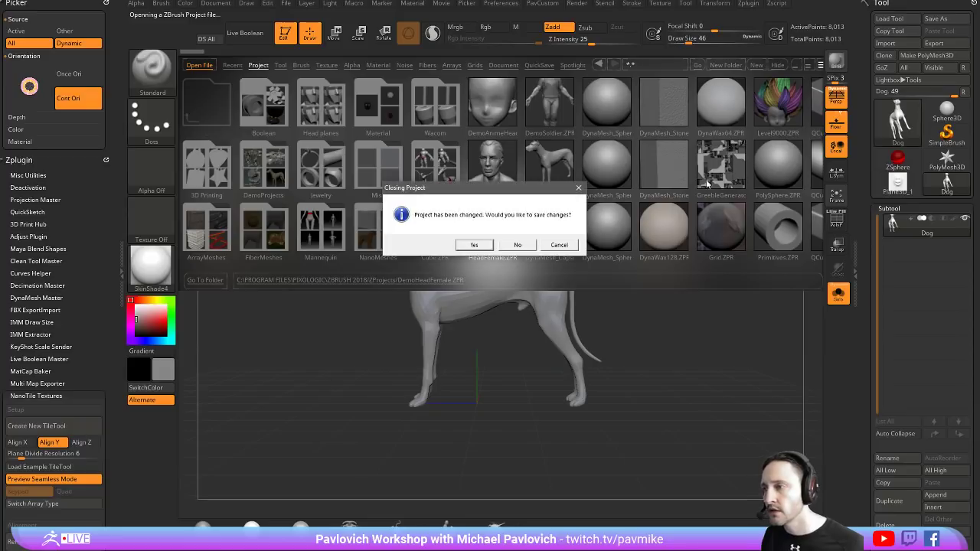
Step: Open DemoHeadFemale without saving and Transpose-mask the head outward from the lips
left_click(519, 245)
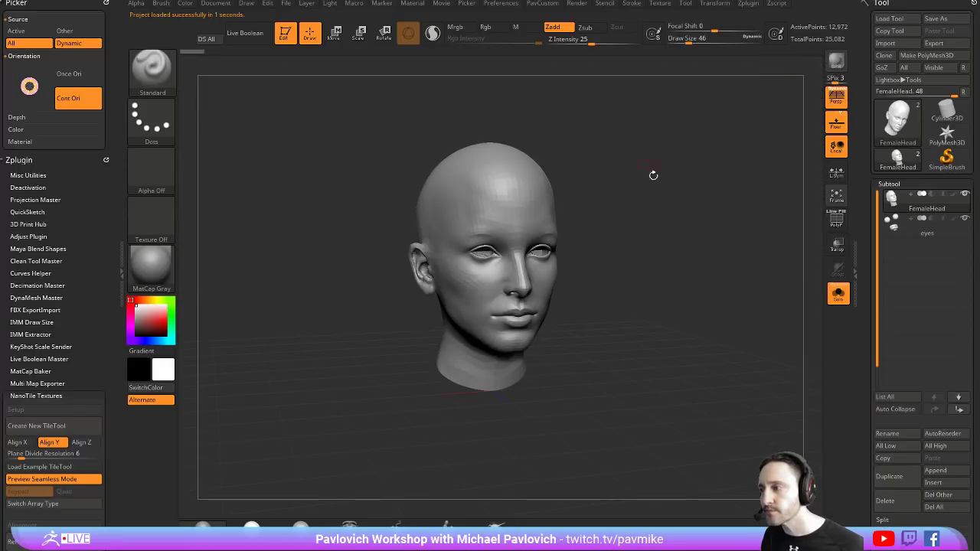
left_click_drag(652, 173, 663, 219)
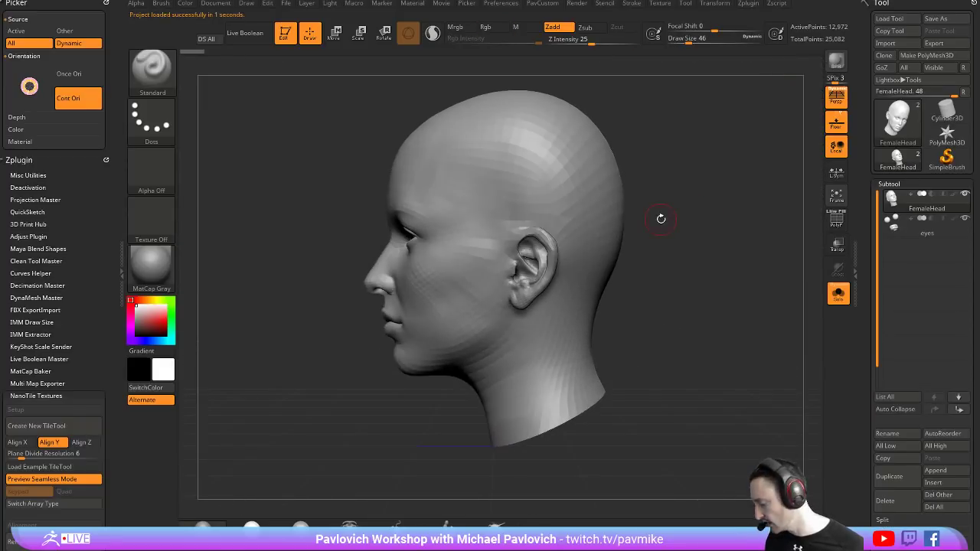
key("r")
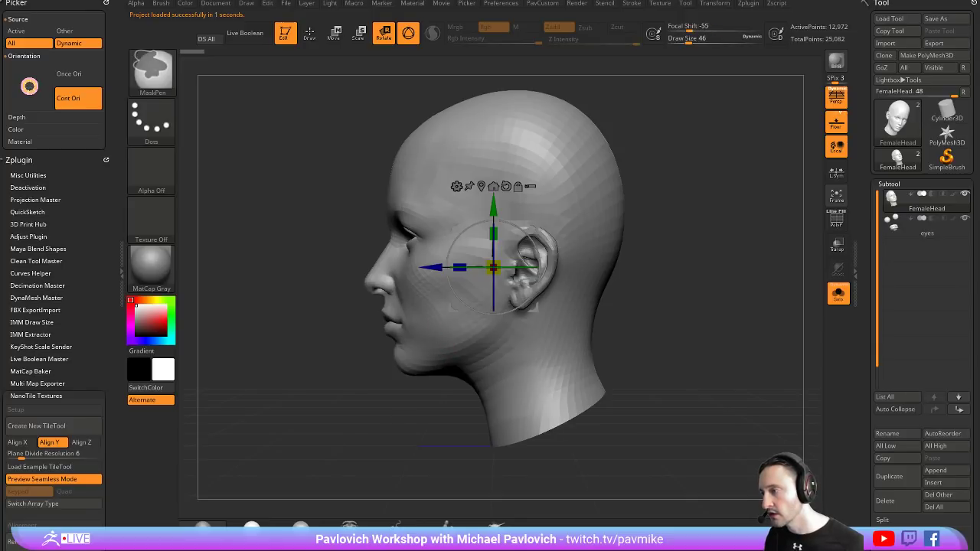
mouse_move(406, 306)
left_mouse_down("ctrl")
mouse_move(359, 320)
mouse_move(441, 351)
mouse_move(410, 337)
mouse_move(369, 246)
mouse_move(398, 337)
left_mouse_up("ctrl")
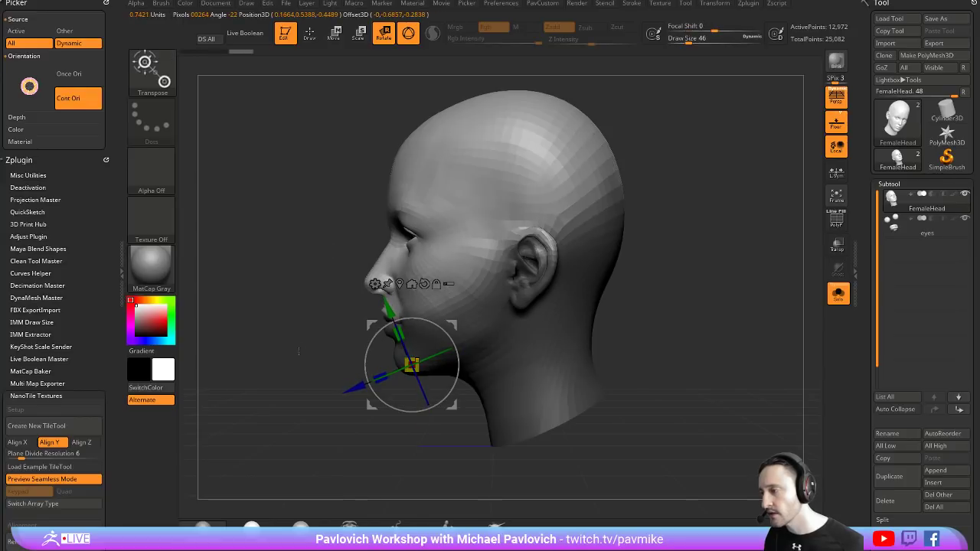
key("q")
Step: Invert the mask, MaskLasso the back of the head, then clear the mask
left_click(645, 296, "ctrl")
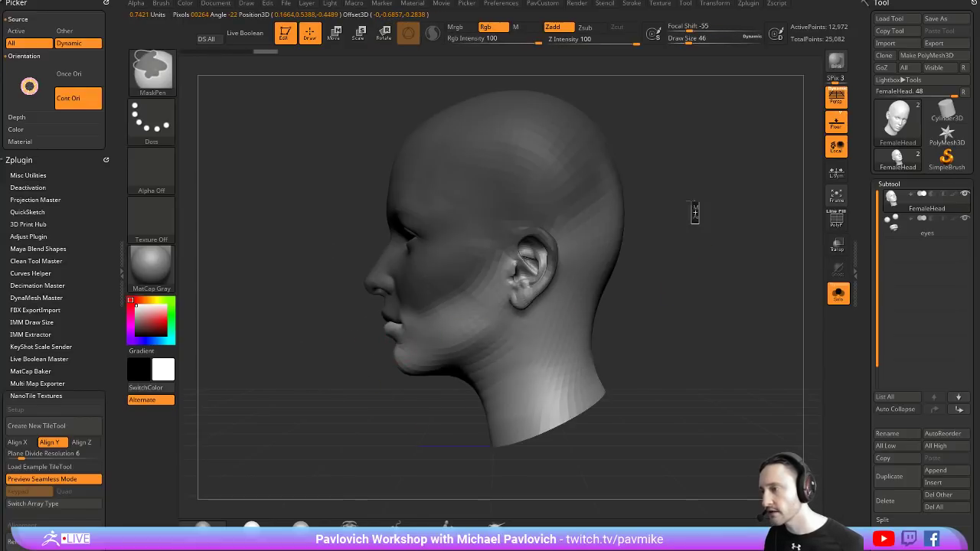
left_click_drag(691, 211, 510, 221, "ctrl")
key("ctrl+b")
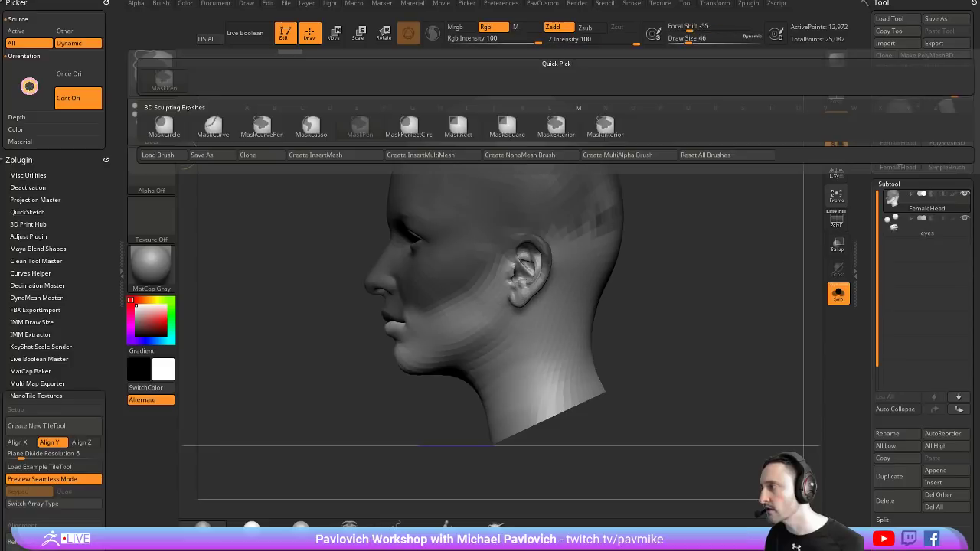
left_click(310, 129)
mouse_move(695, 260)
left_mouse_down("ctrl")
mouse_move(482, 164)
mouse_move(506, 309)
mouse_move(429, 467)
mouse_move(573, 344)
left_mouse_up("ctrl")
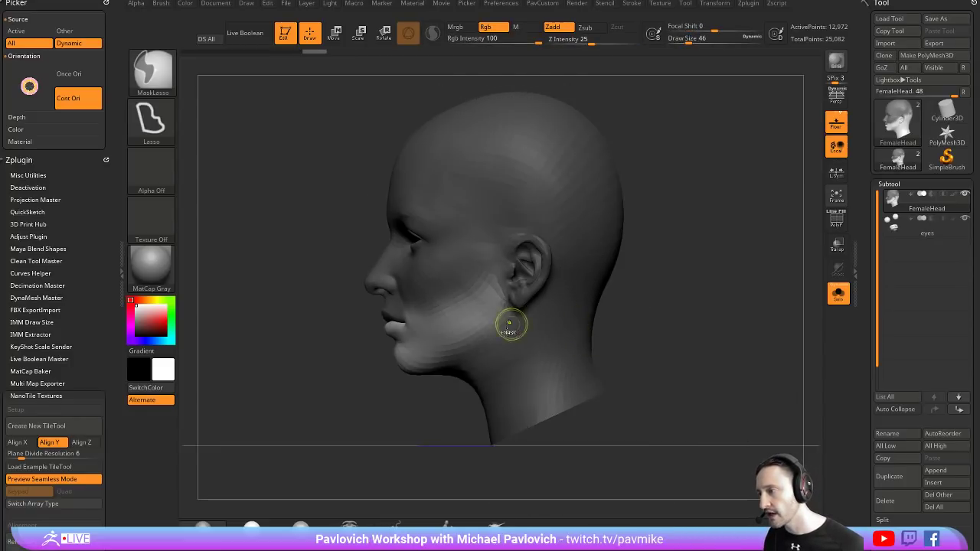
key("w")
Step: Reposition the gizmo onto the jaw and set the Standard brush Draw Size to 54
left_click(481, 327)
key("r")
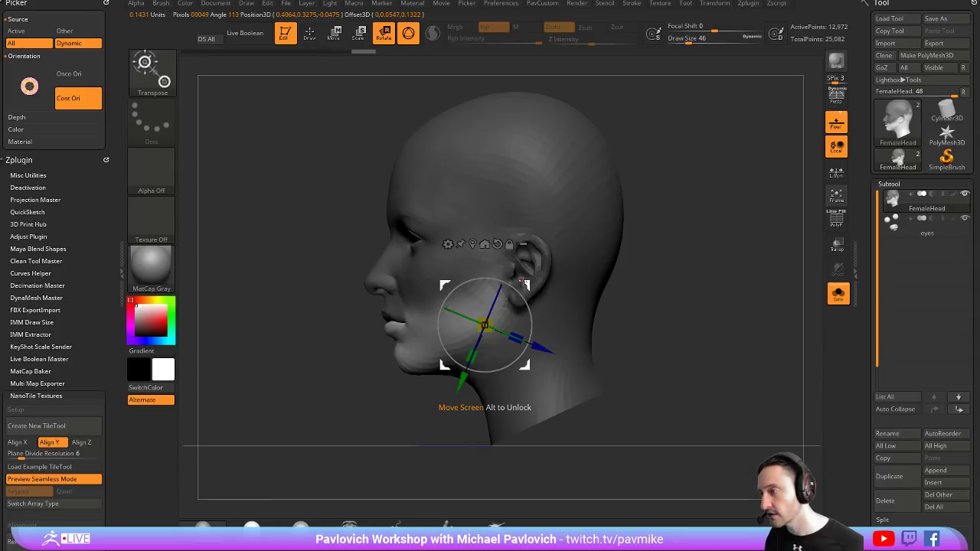
mouse_move(582, 283)
left_mouse_down()
mouse_move(683, 282)
mouse_move(386, 287)
left_mouse_up()
key("q")
key("s")
key("s")
left_click_drag(605, 284, 597, 284)
Step: Orbit around the head to inspect it, then switch over to Houdini
left_click_drag(598, 287, 485, 294)
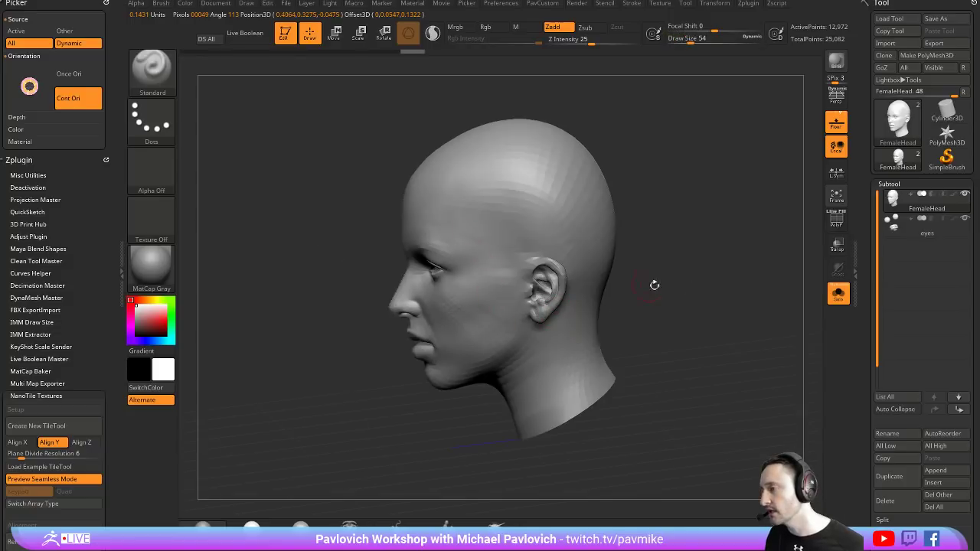
mouse_move(655, 285)
left_mouse_down()
mouse_move(676, 286)
mouse_move(634, 273)
mouse_move(643, 279)
left_mouse_up()
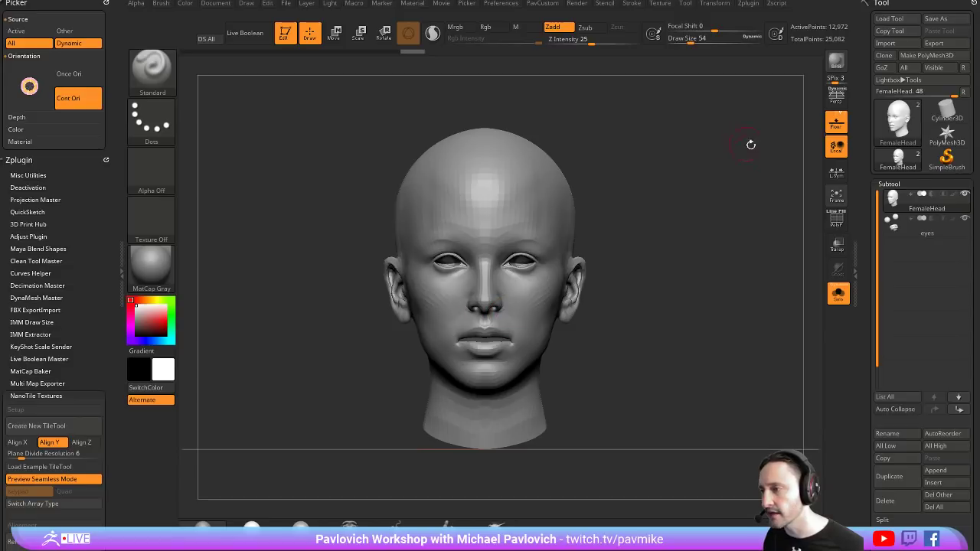
left_click_drag(751, 144, 719, 201)
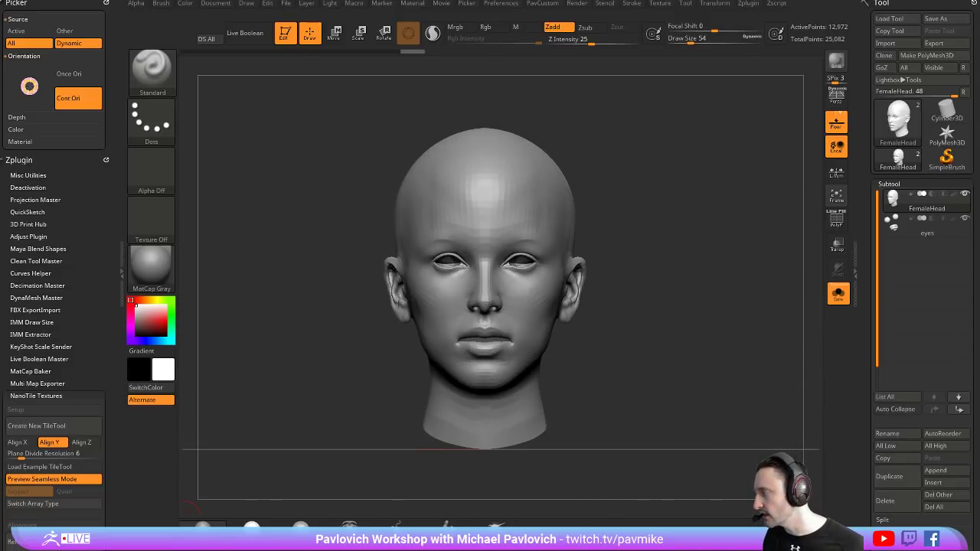
key("alt+Tab")
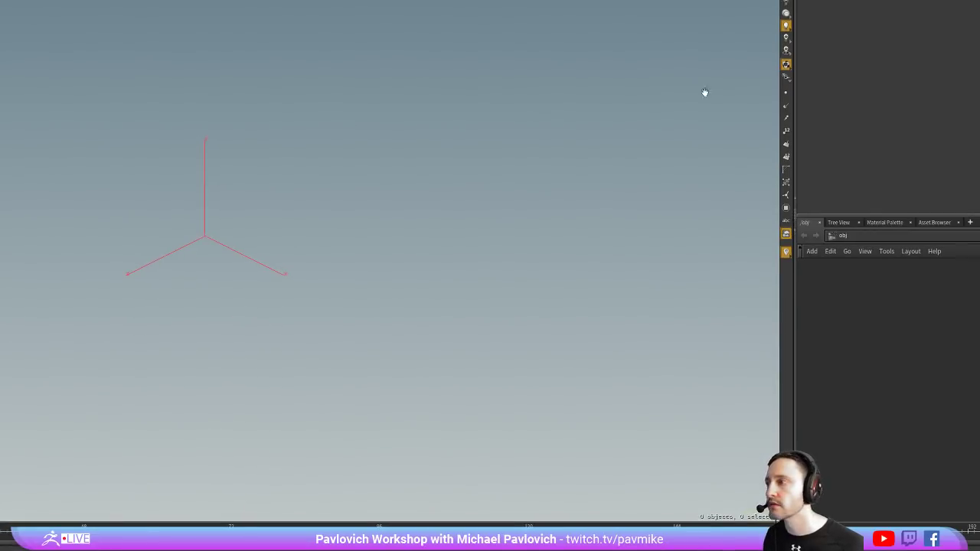
Step: Maximize Houdini and add the Go Z shelf from the shelf menu
key("super+Up")
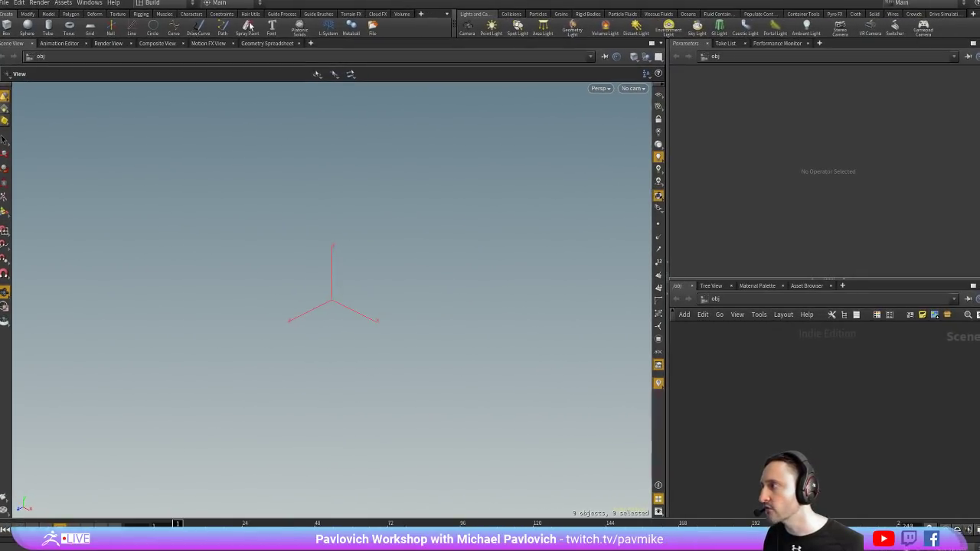
left_click(421, 15)
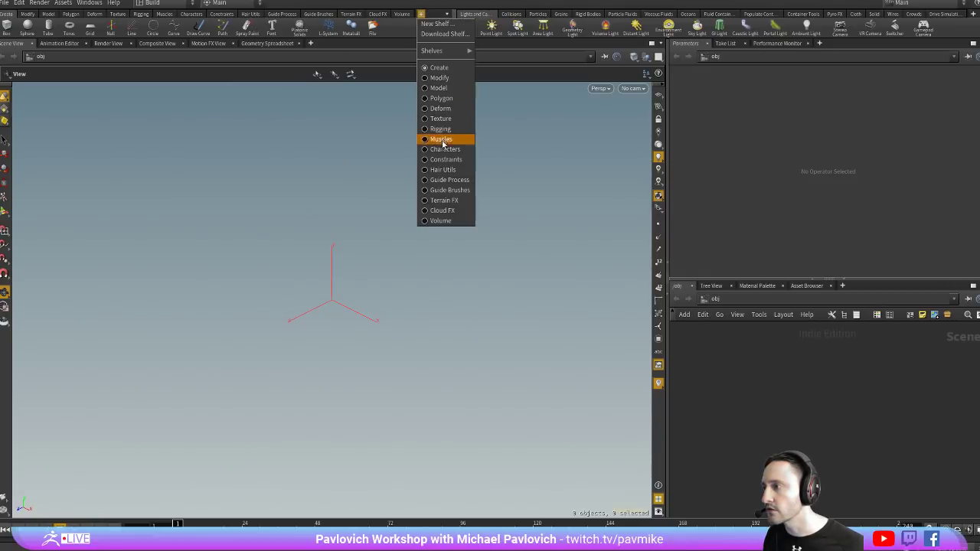
left_click(469, 50)
left_click(420, 14)
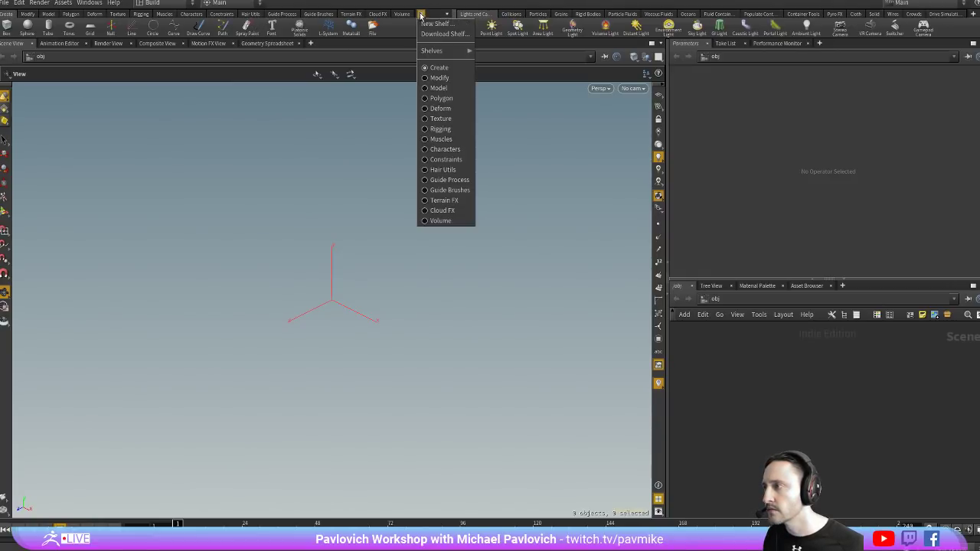
mouse_move(432, 51)
left_click(505, 184)
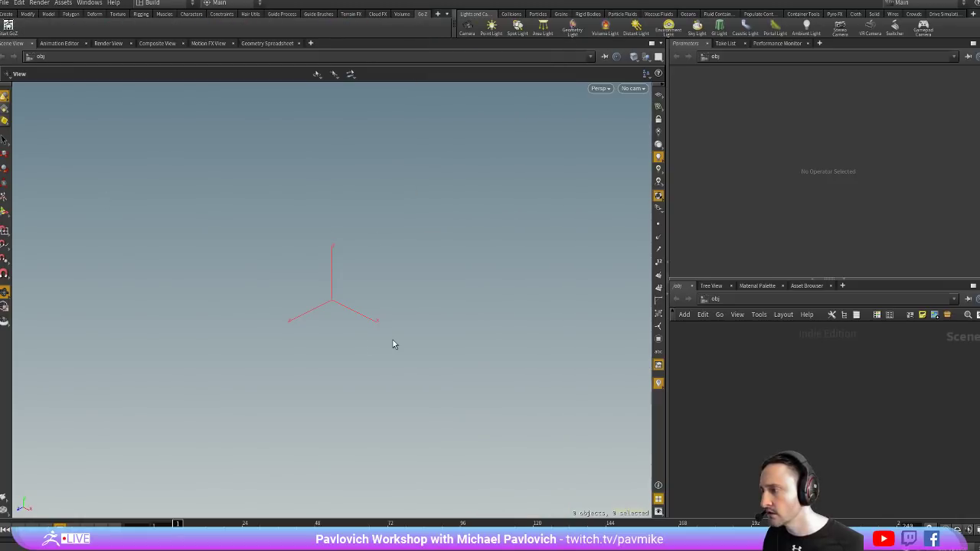
Step: Dismiss the GoZ message and send the female head from ZBrush to Houdini
left_click(416, 358)
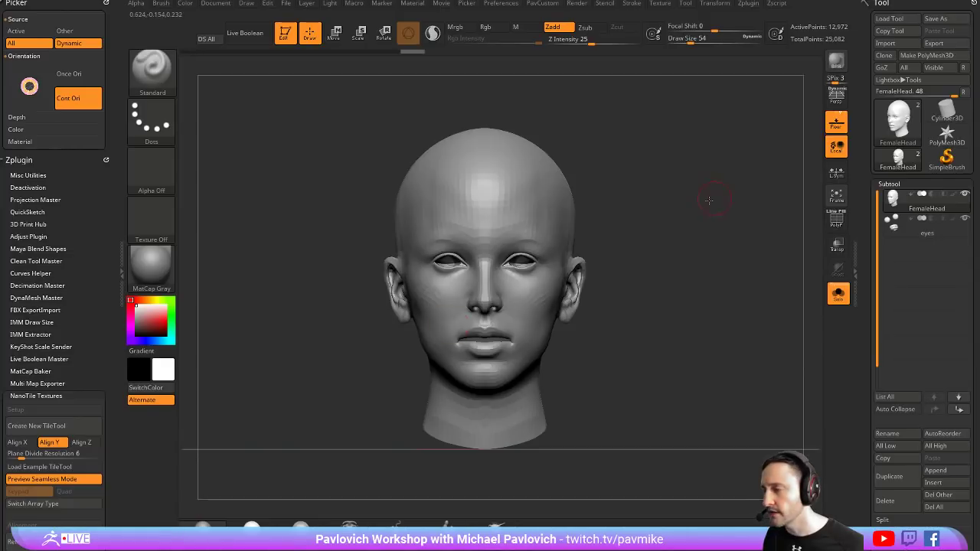
left_click_drag(709, 201, 698, 218)
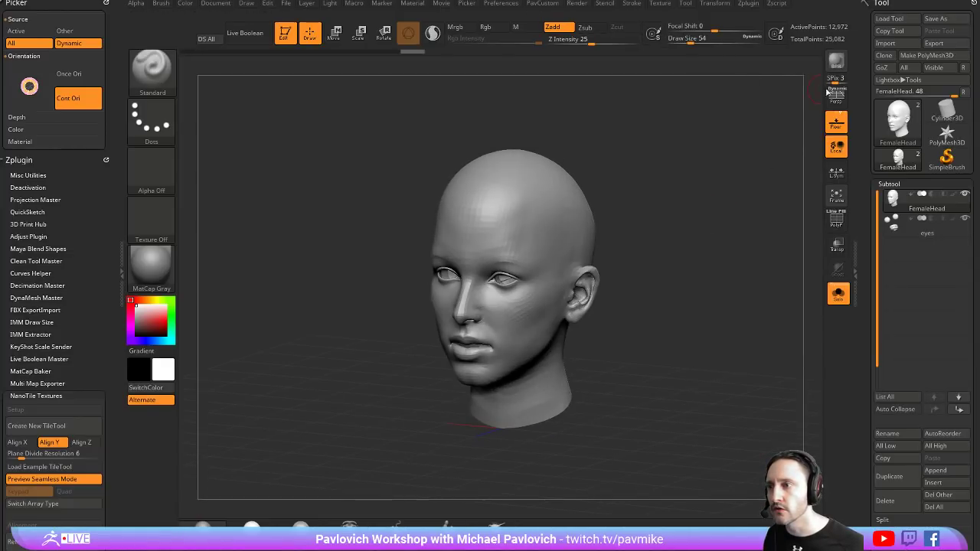
left_click(882, 68)
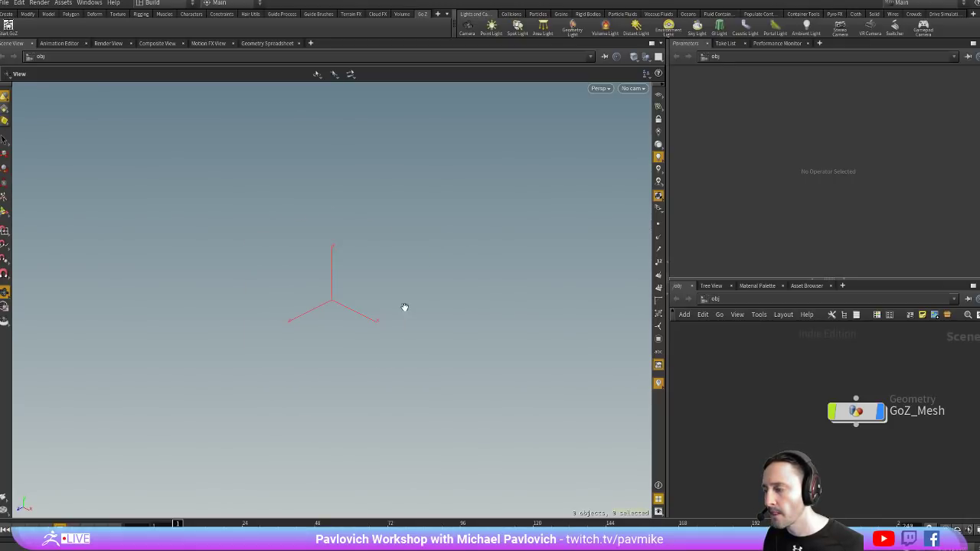
Step: Import and install the vector displacement plane digital asset library
left_click(4, 2)
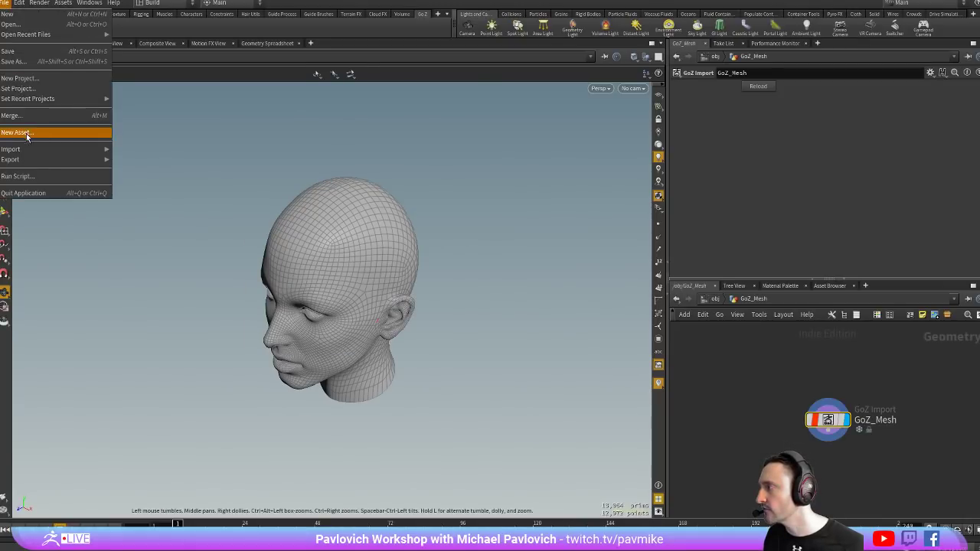
mouse_move(27, 149)
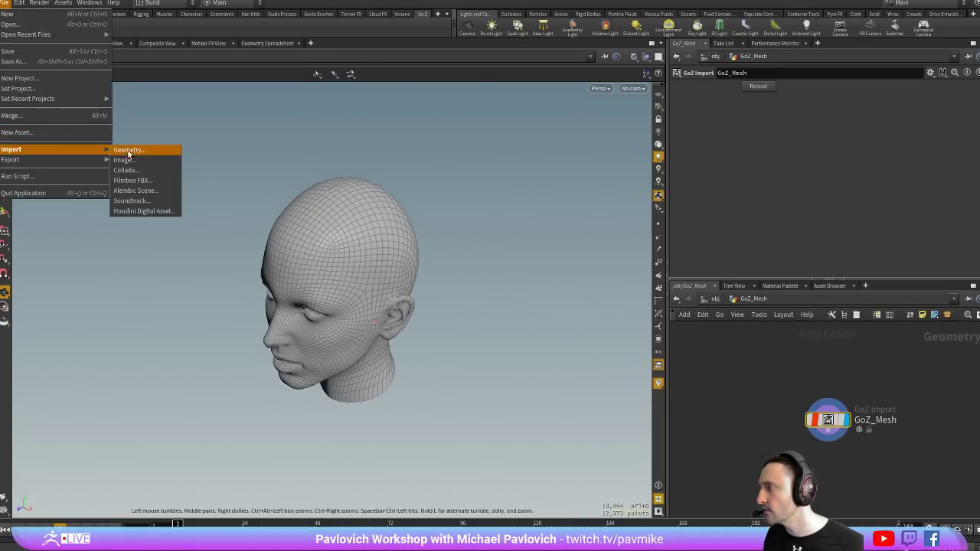
left_click(152, 210)
left_click(219, 144)
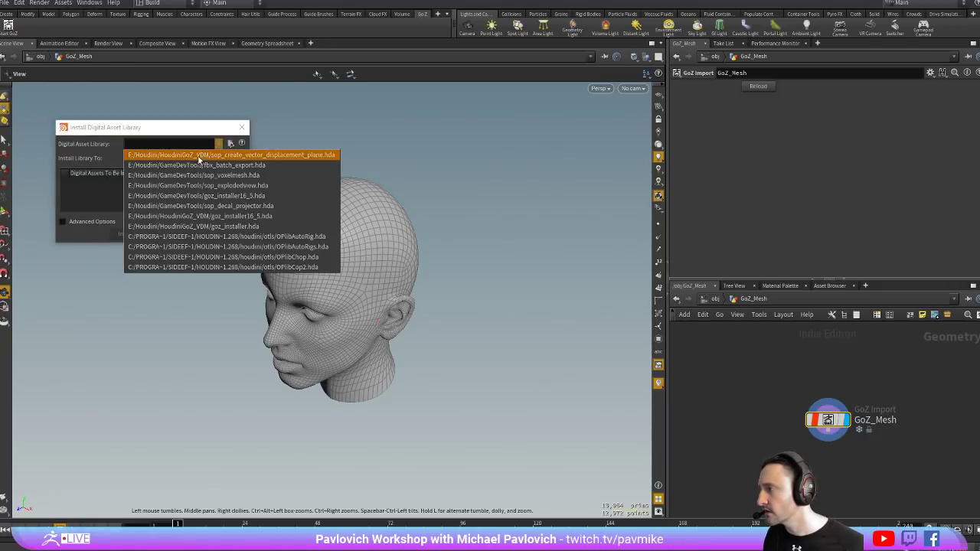
left_click(218, 154)
key("Return")
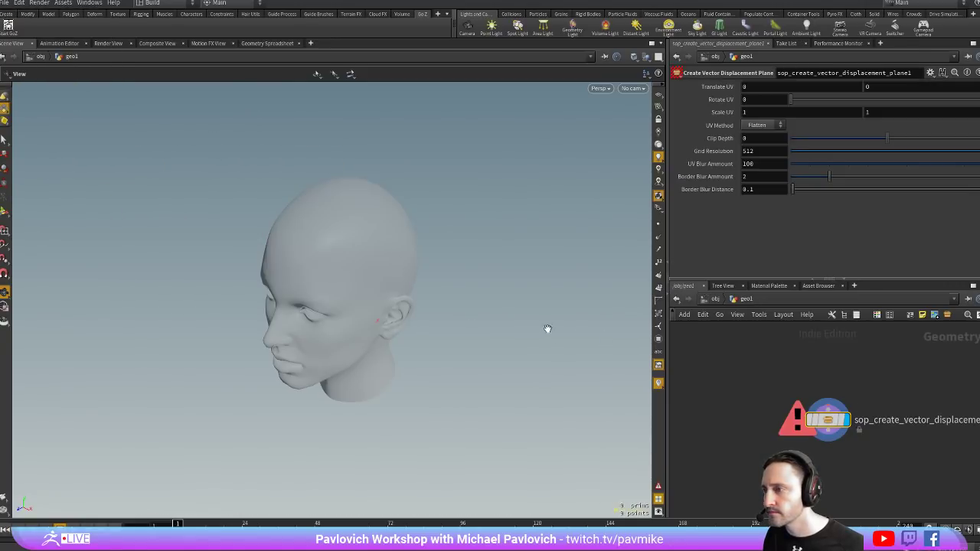
Step: Inside GoZ_Mesh, add a Create Vector Displacement Plane node fed by GoZ_Mesh
left_click(731, 299)
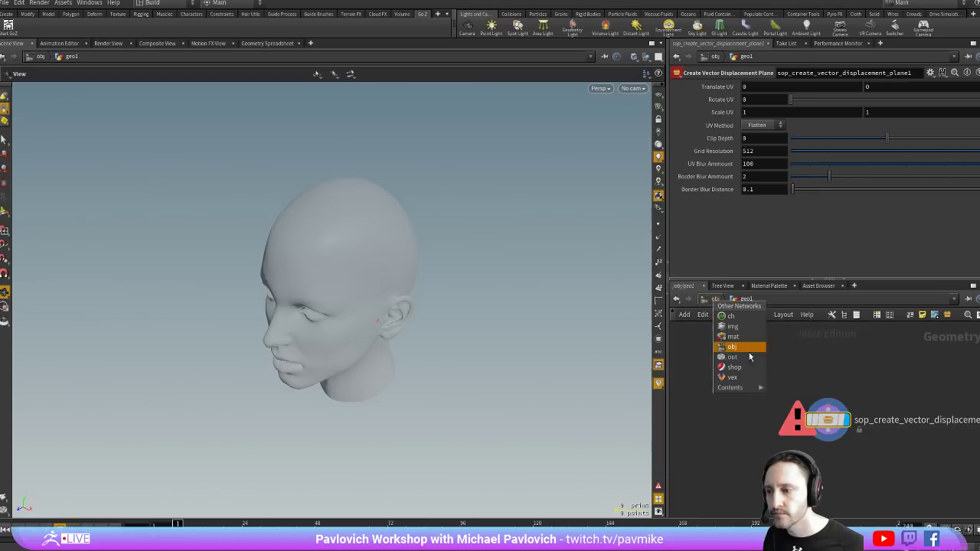
left_click(716, 298)
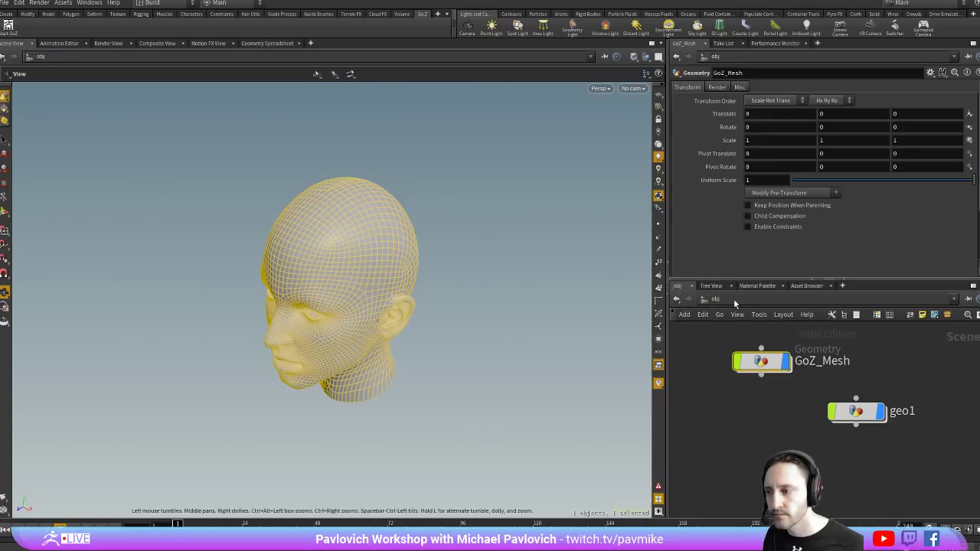
double_click(775, 362)
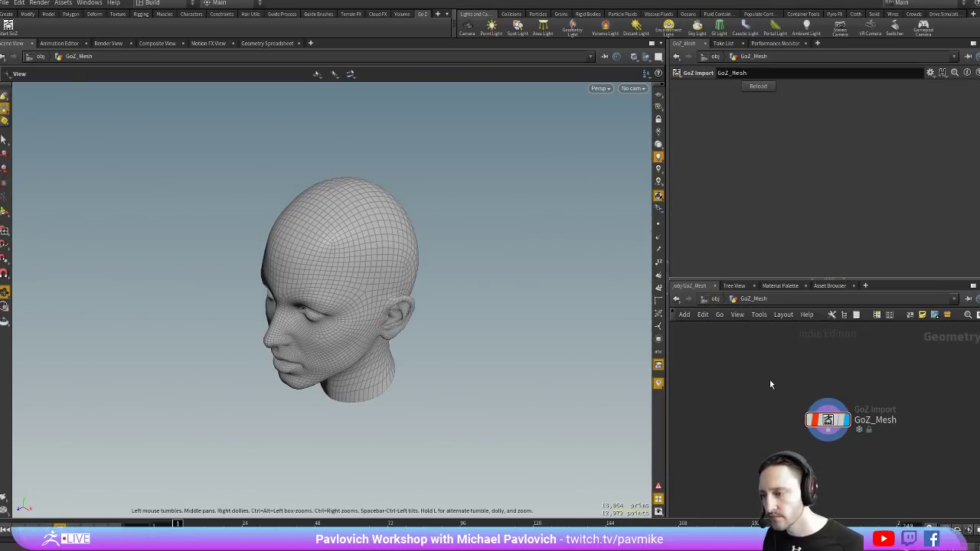
middle_click_drag(769, 379, 741, 349)
key("Tab")
type("null")
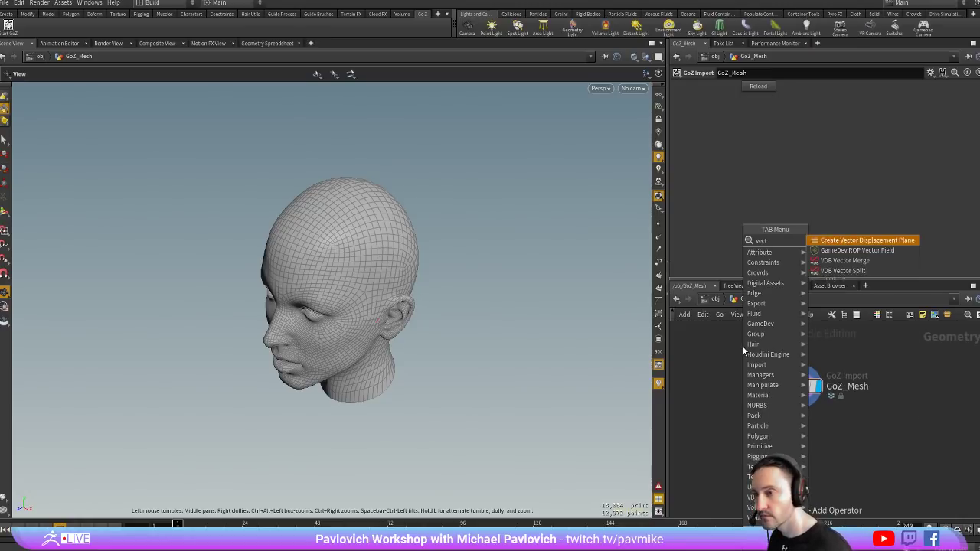
key("Return")
left_click(799, 442)
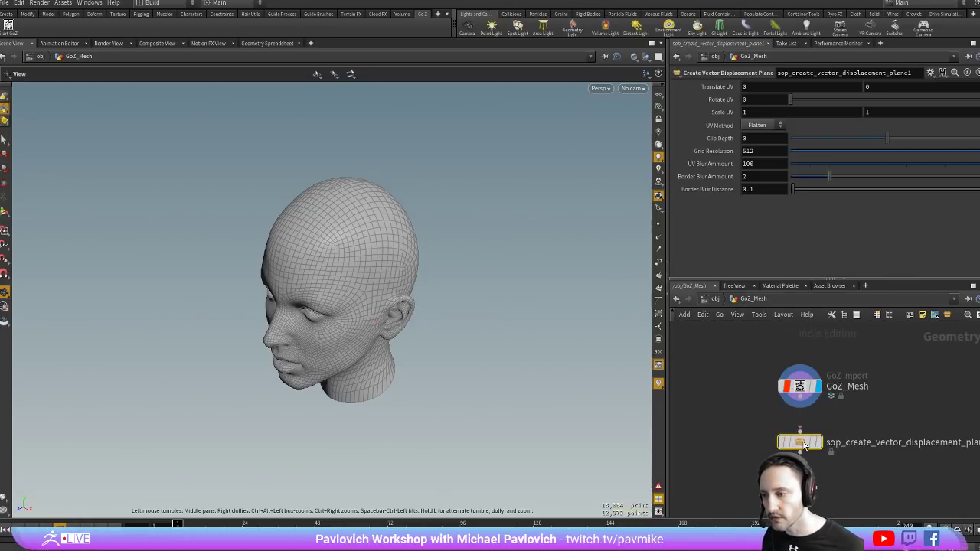
left_click(800, 397)
left_click(800, 434)
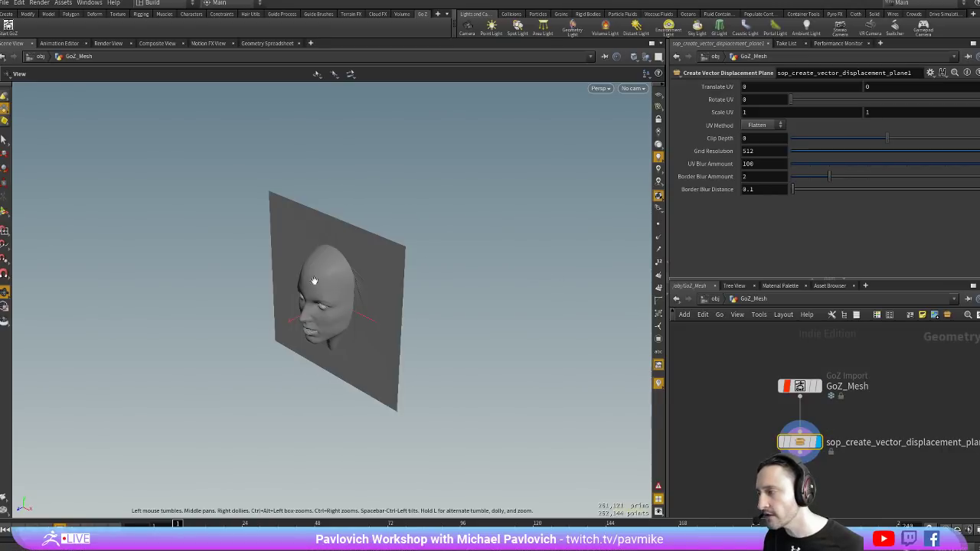
Step: Set the displacement plane's Rotate UV to 50 and Border Blur Amount to 126
left_click_drag(506, 247, 605, 222)
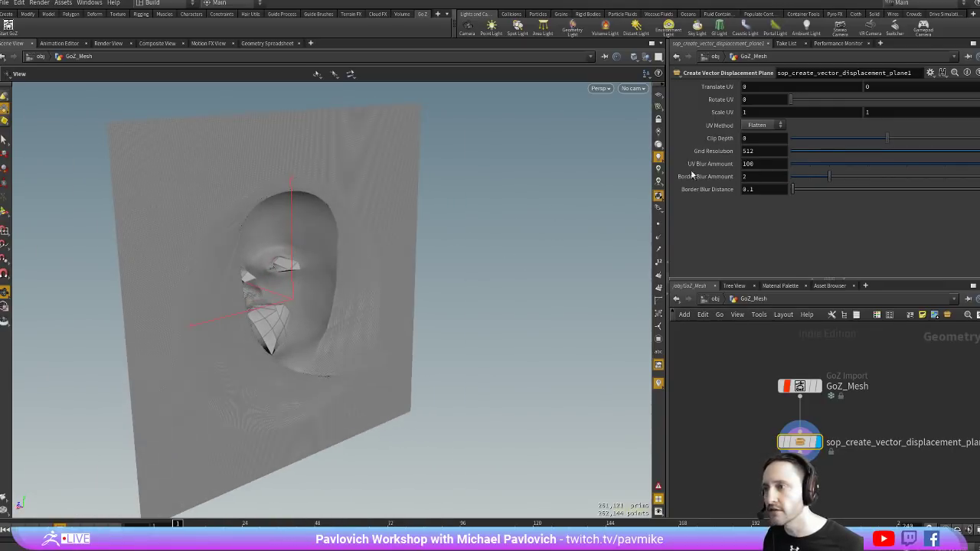
middle_click(719, 99)
middle_click_drag(733, 100, 750, 71)
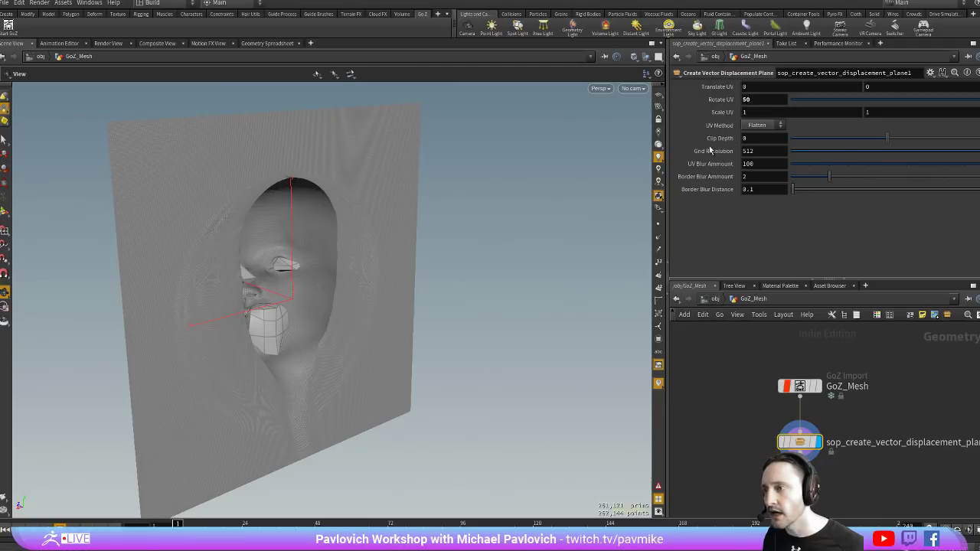
middle_click_drag(717, 163, 748, 176)
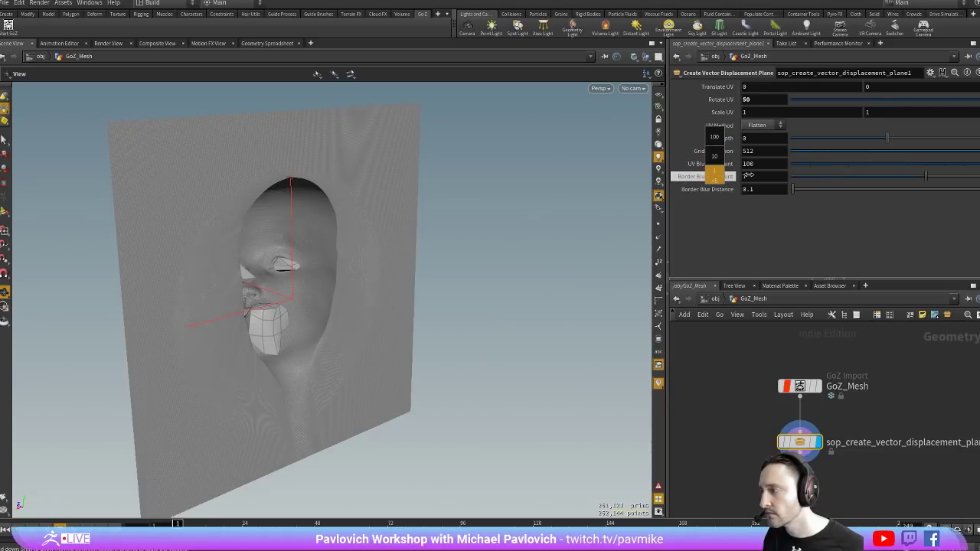
middle_click_drag(960, 178, 442, 227)
left_click_drag(442, 227, 587, 236)
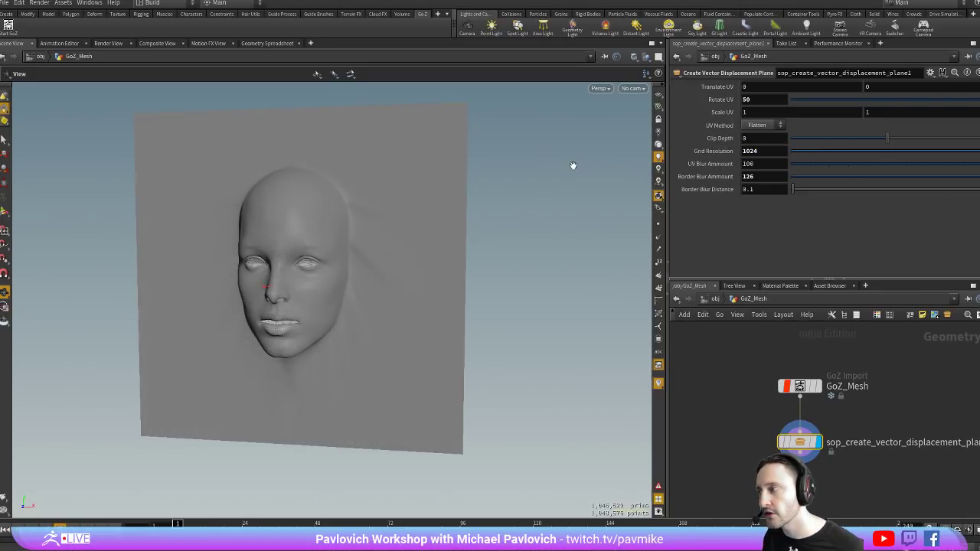
Step: Set the displacement plane's Grid Resolution to 1024
left_click_drag(571, 164, 549, 178)
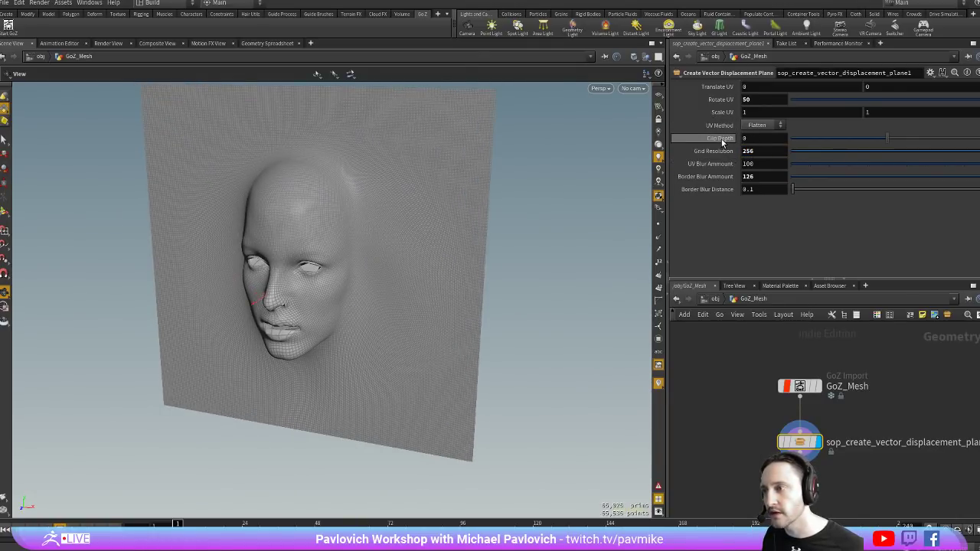
mouse_move(725, 138)
middle_mouse_down()
mouse_move(731, 118)
mouse_move(723, 138)
mouse_move(682, 138)
mouse_move(739, 138)
mouse_move(727, 139)
middle_mouse_up()
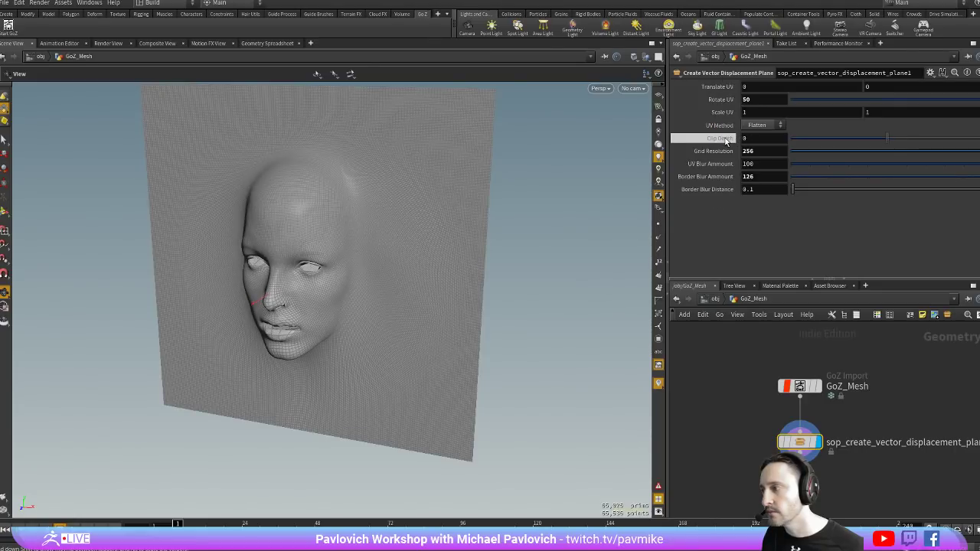
left_click(748, 151)
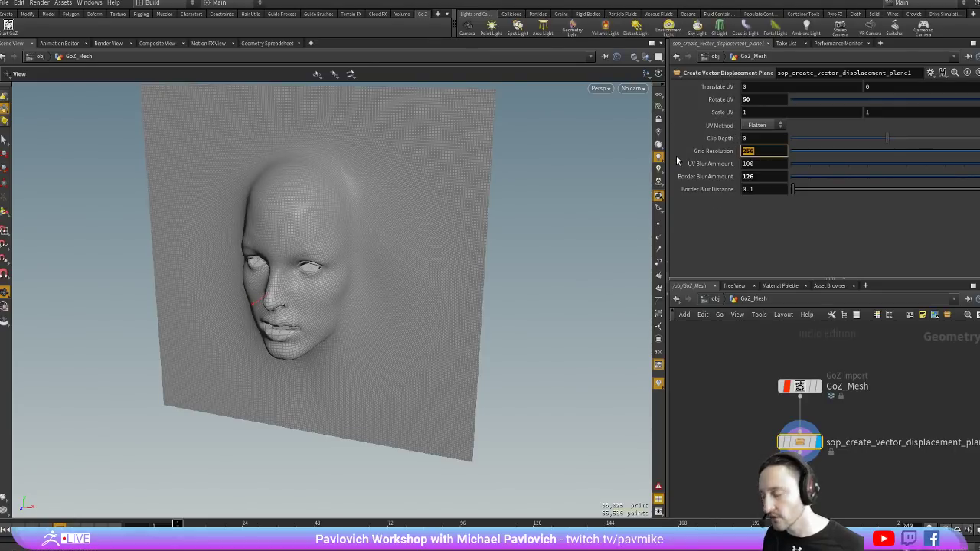
type("1024")
key("Return")
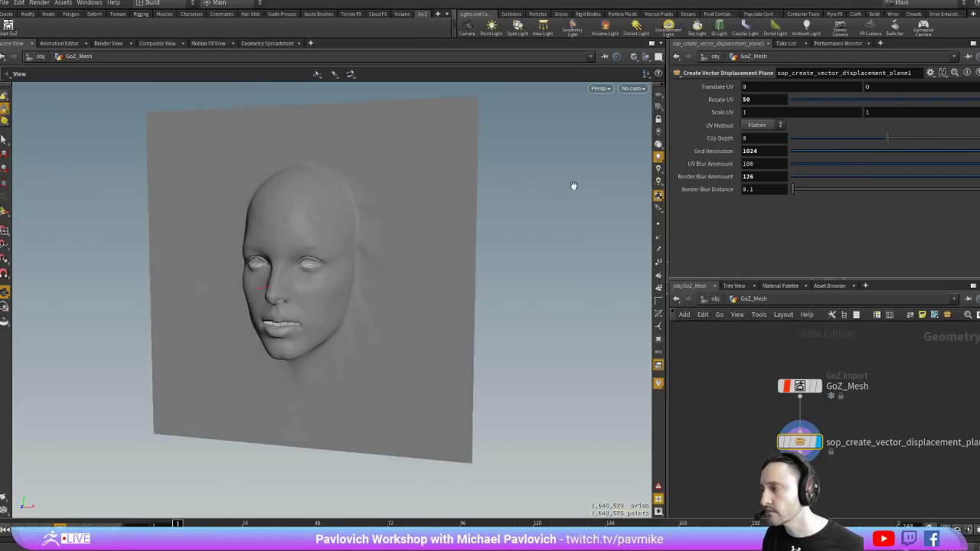
Step: Add a GoZ export node below the displacement plane
middle_click_drag(740, 400, 721, 408)
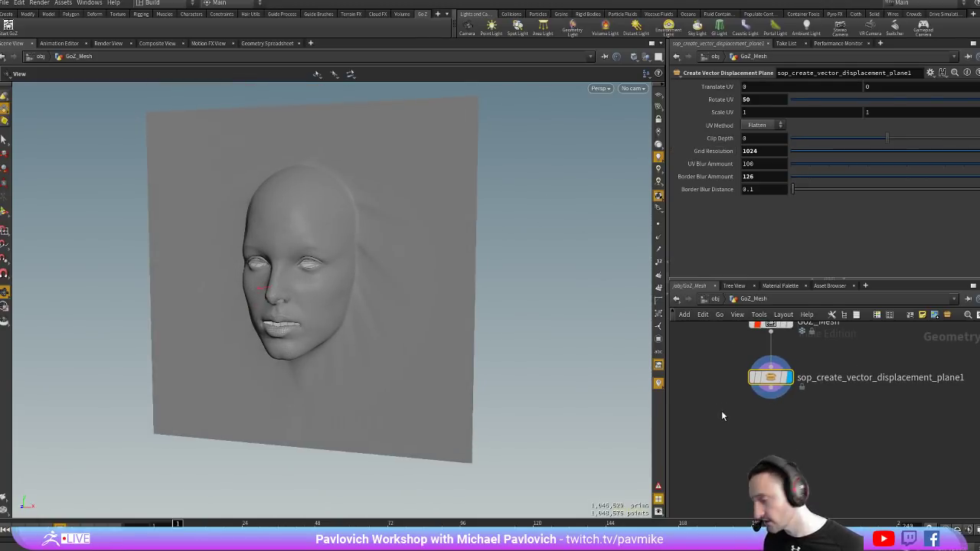
key("Tab")
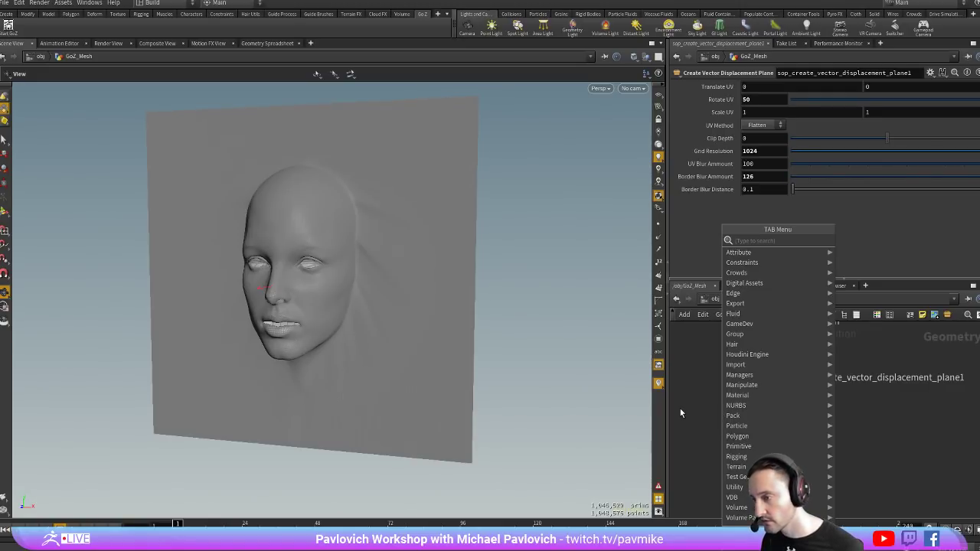
key("Escape")
key("Tab")
type("export")
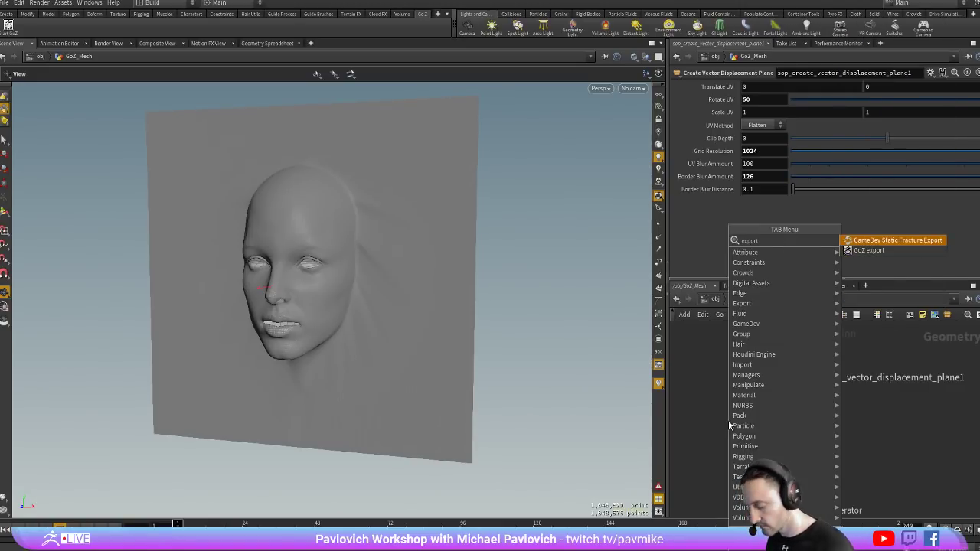
key("Down")
key("Return")
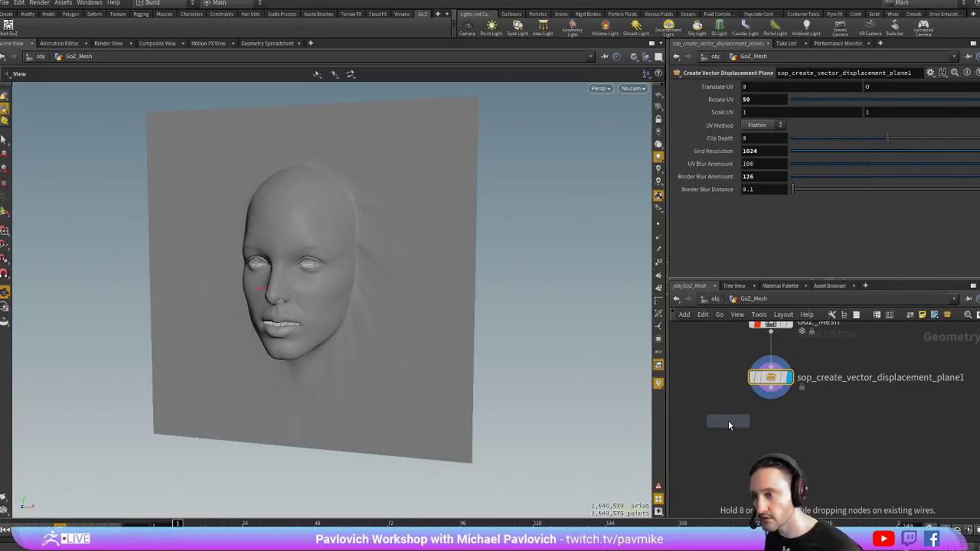
left_click(784, 432)
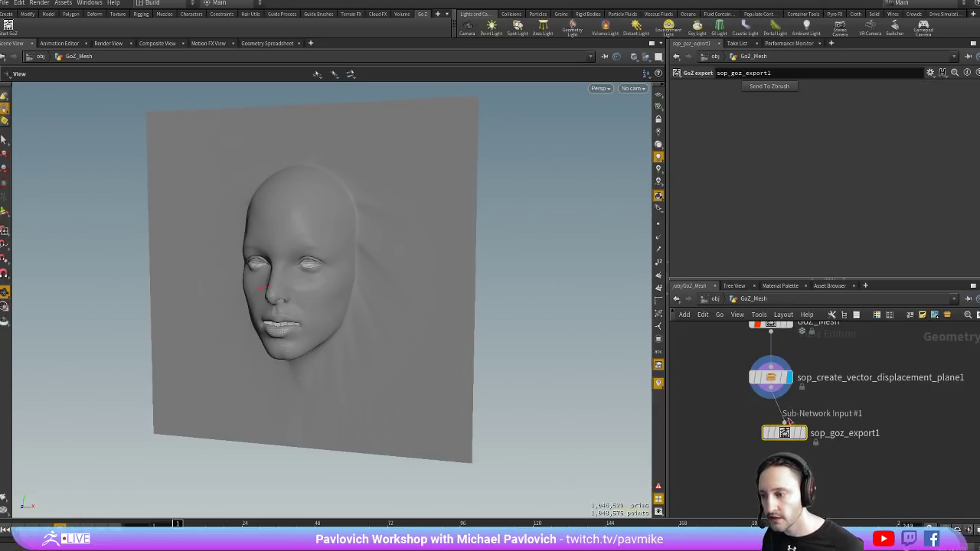
Step: Send the displacement plane to ZBrush and select the Chisel3D brush with its settings docked
left_click(772, 87)
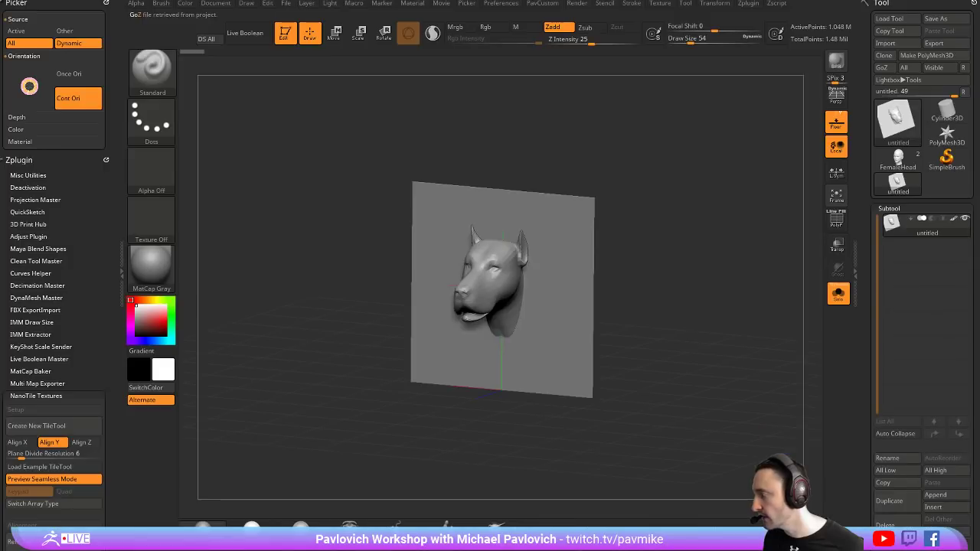
left_click_drag(696, 234, 701, 231, "shift")
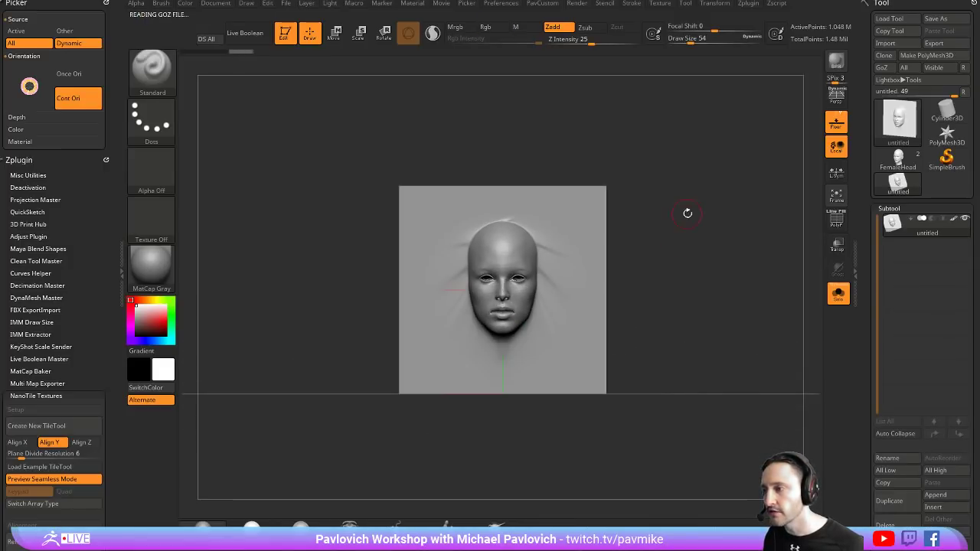
left_click(150, 68)
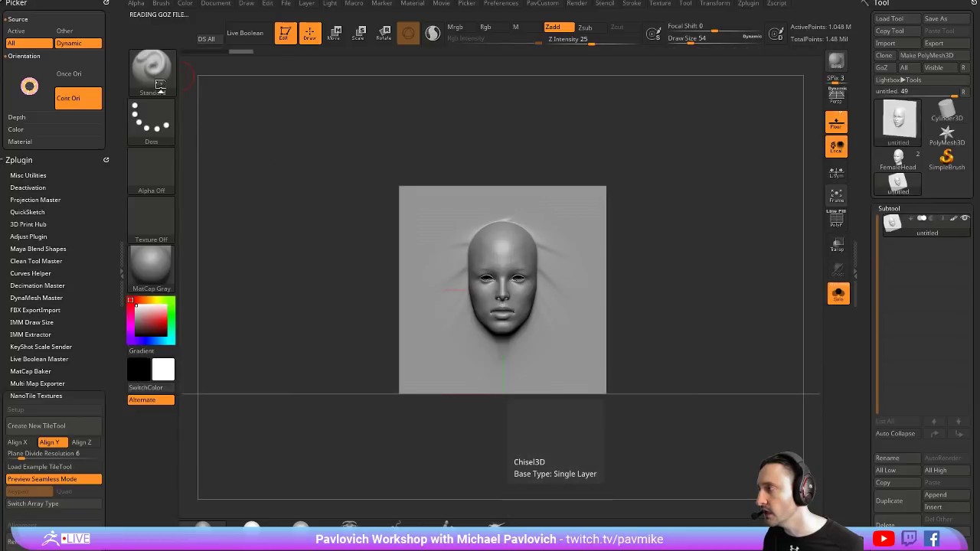
left_click(106, 3)
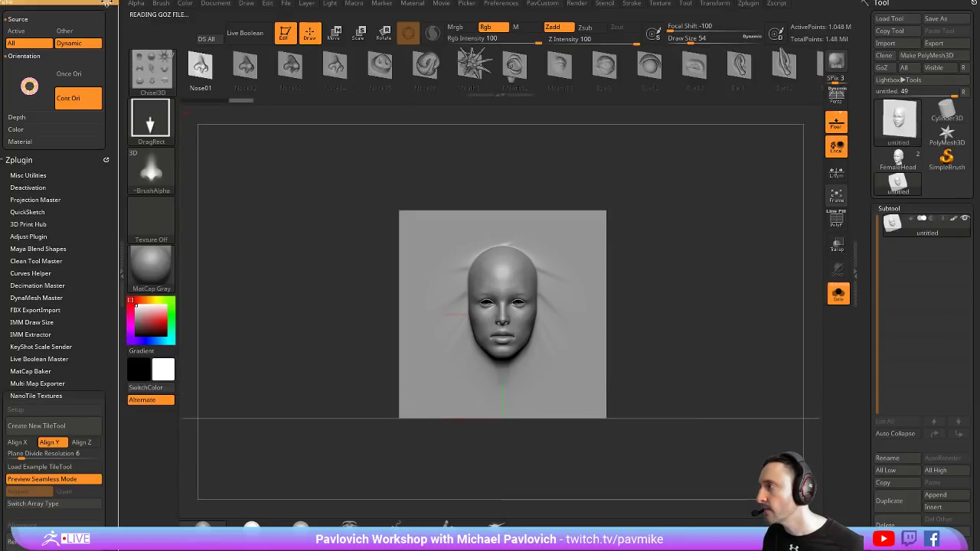
left_click(161, 3)
left_click(156, 7)
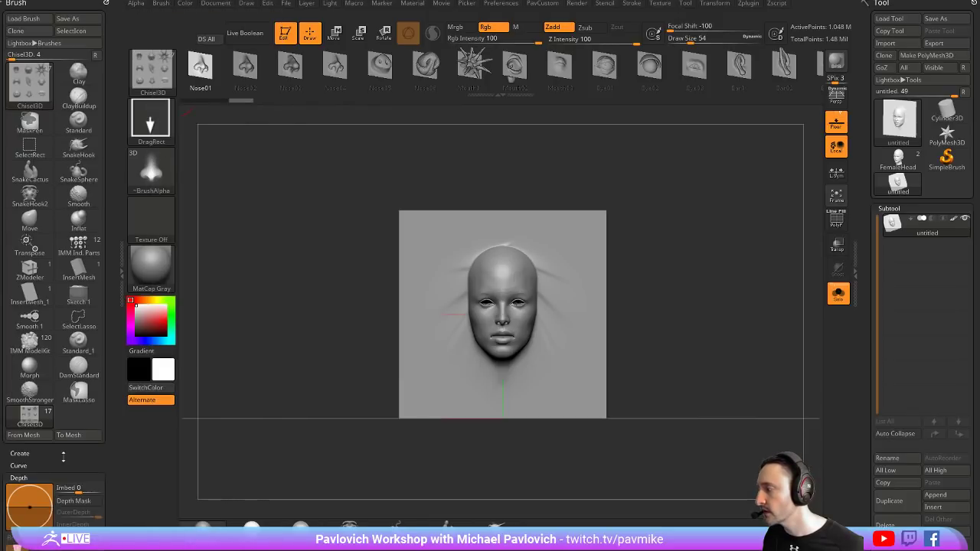
left_click(29, 455)
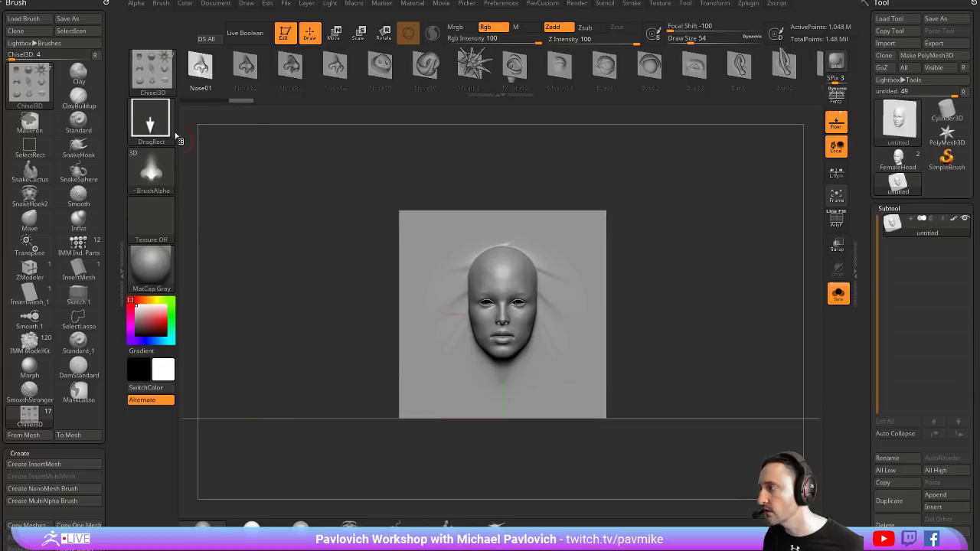
Step: Duplicate Chisel3D, replace its extra insert meshes with the face plane, and clear the canvas
left_click(152, 73)
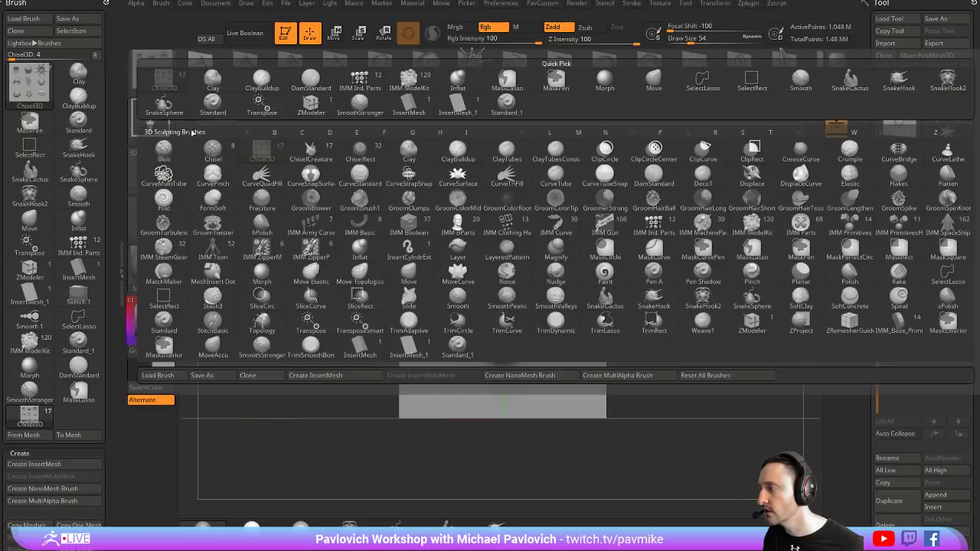
left_click(247, 375)
scroll(87, 188, "down", 5)
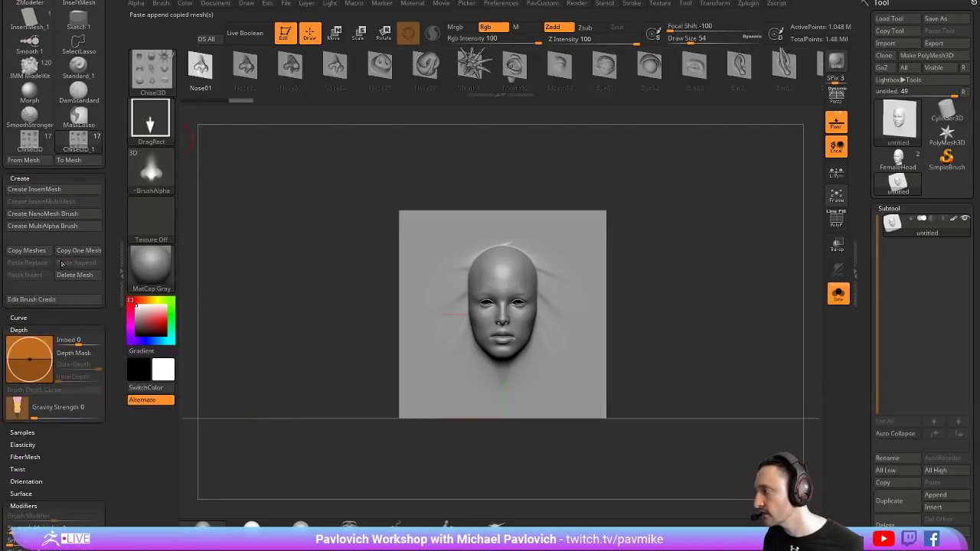
left_click(69, 280)
left_click(70, 280)
left_click(69, 280)
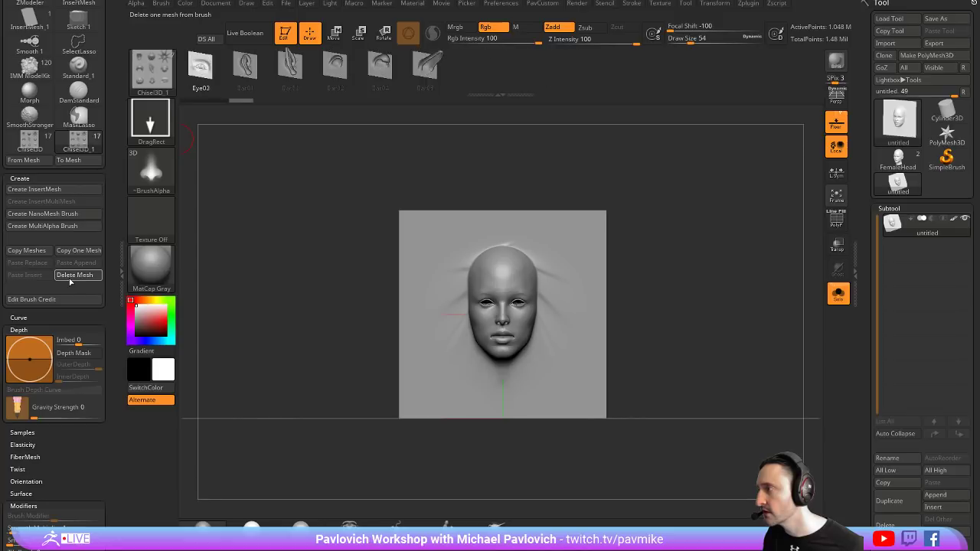
left_click(70, 280)
left_click(69, 281)
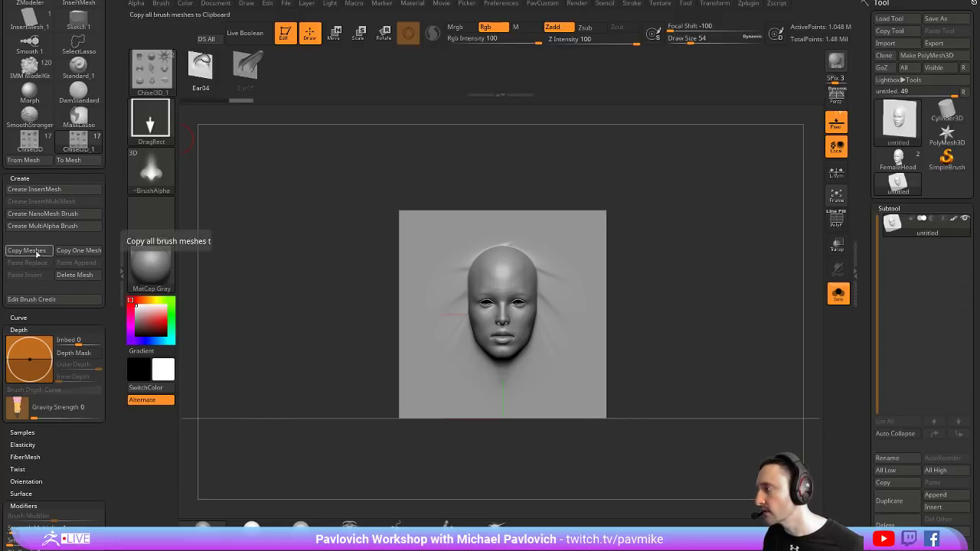
left_click(59, 191)
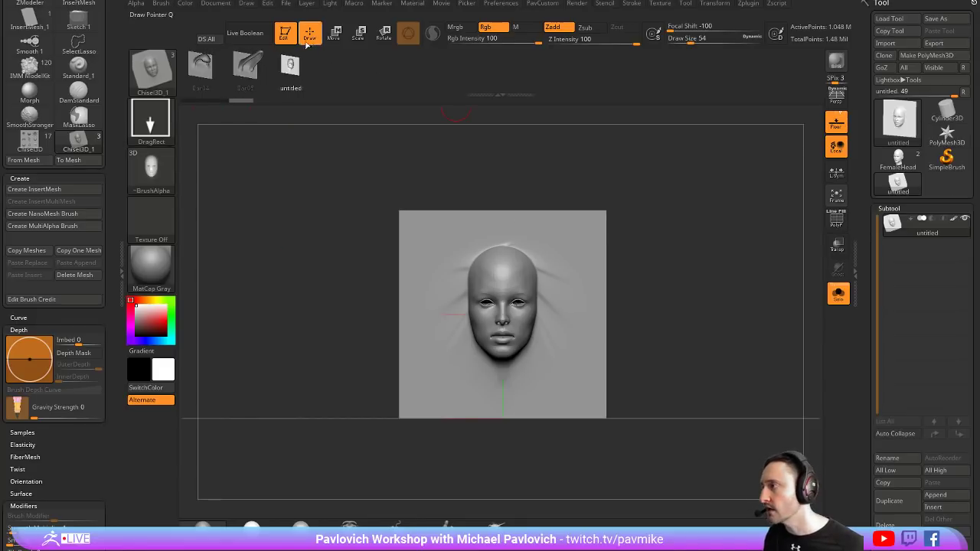
key("ctrl+n")
Step: Draw a Plane3D on the canvas and convert it to a PolyMesh3D
left_click(897, 157)
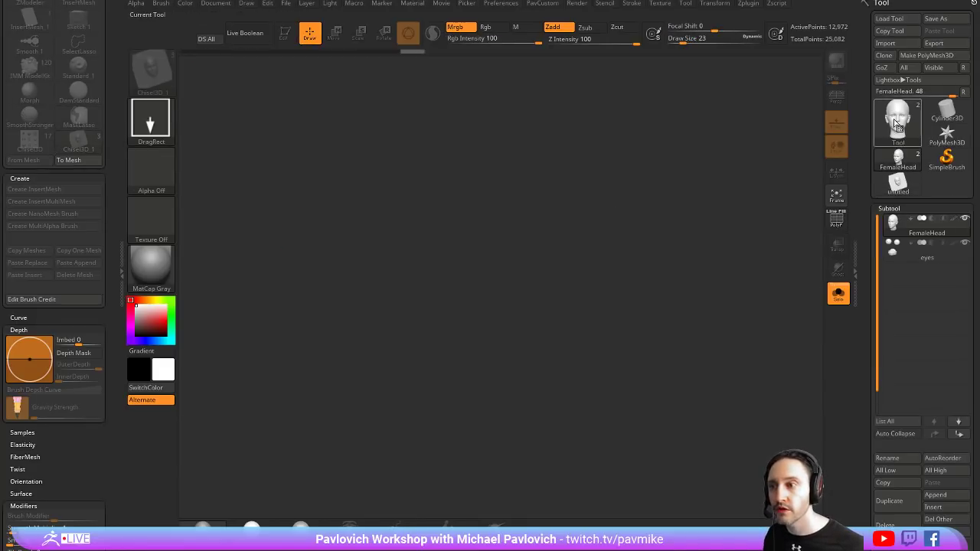
left_click(882, 123)
left_click(789, 169)
left_click_drag(437, 297, 460, 382)
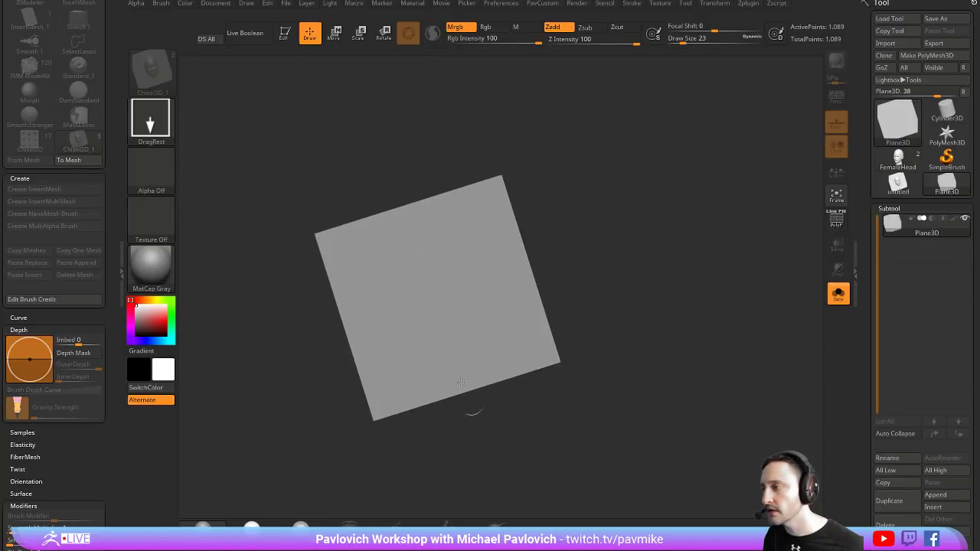
left_click(285, 36)
left_click(926, 55)
key("shift+f")
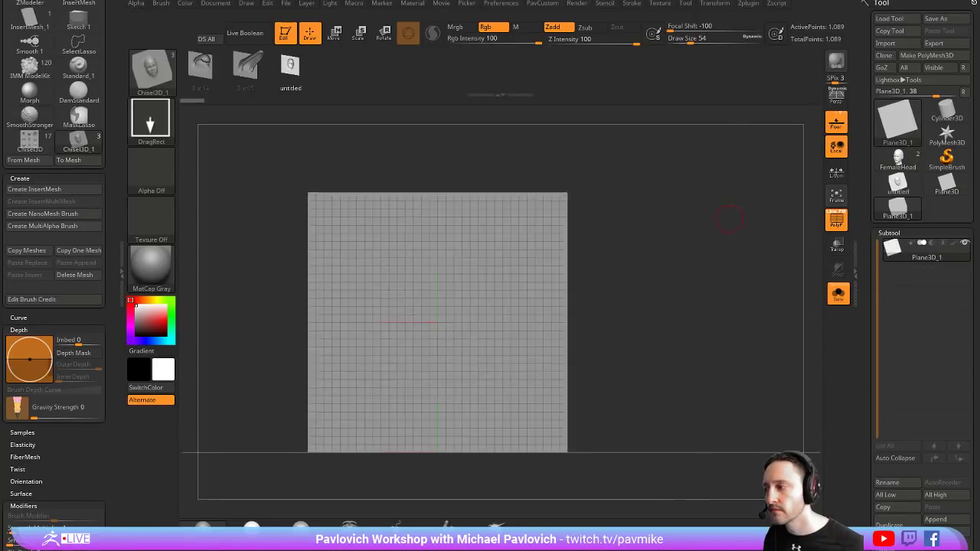
Step: Subdivide the plane to about 1.05 million points and select the Chisel3D brush
left_click(924, 55)
key("ctrl+d")
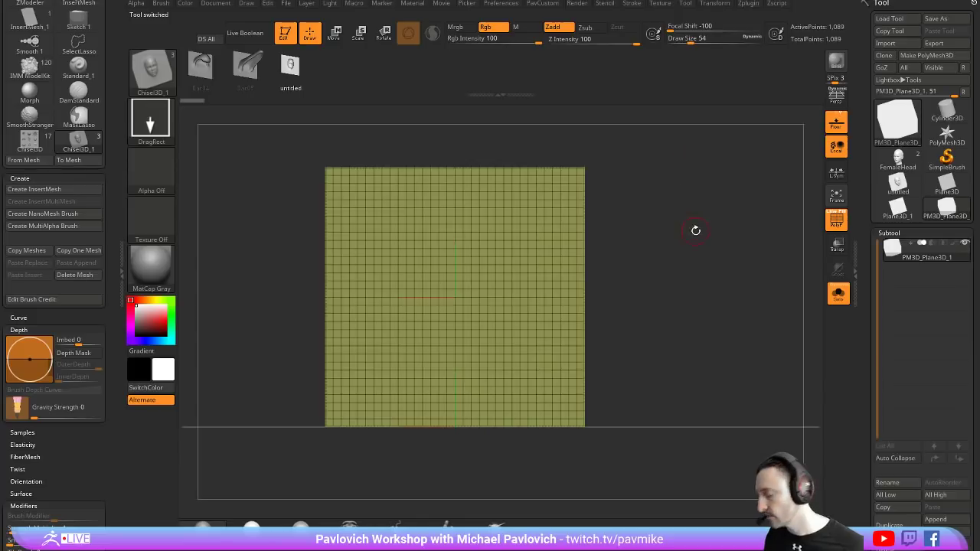
key("ctrl+d")
key("b")
key("c")
key("h")
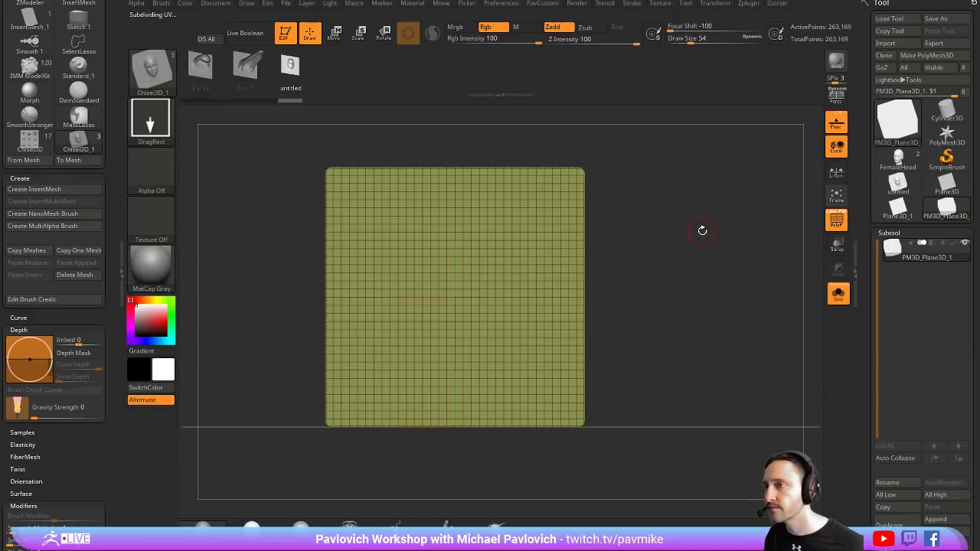
key("ctrl+d")
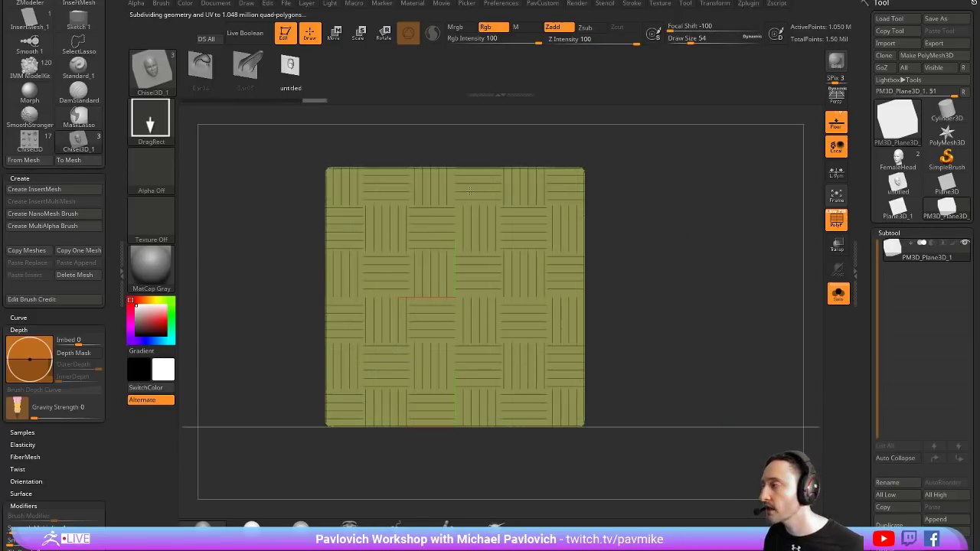
Step: Stamp a test chisel face, hide the polygroup wireframe, and undo the stamp
mouse_move(413, 274)
left_mouse_down()
mouse_move(463, 280)
mouse_move(438, 299)
mouse_move(406, 223)
mouse_move(429, 225)
left_mouse_up()
left_click(837, 220)
key("ctrl+z")
key("ctrl+z")
Step: Try stamping ear inserts, including Ear04, onto the plane and undo them
key("ctrl+z")
left_click(254, 67)
left_click_drag(427, 274, 418, 183)
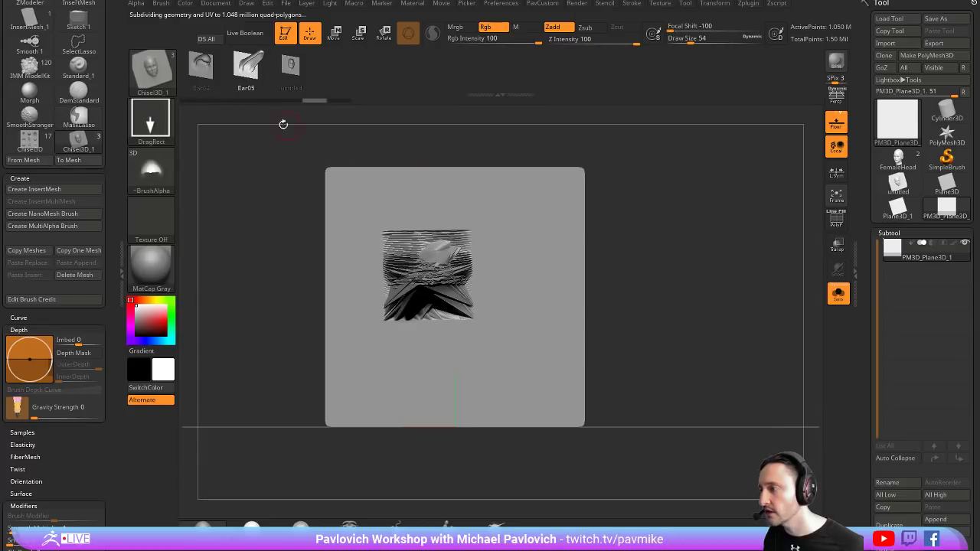
key("ctrl+z")
left_click(200, 65)
left_click_drag(406, 299, 406, 229)
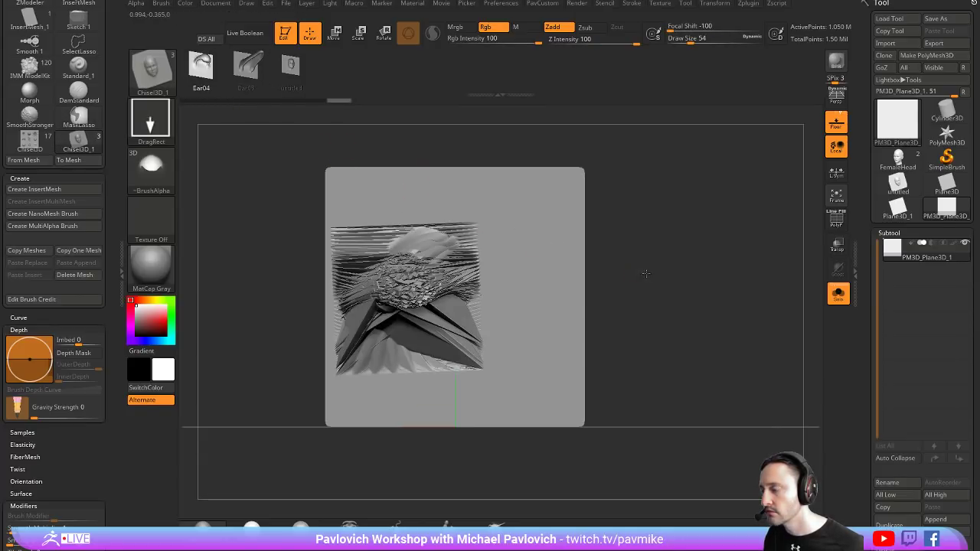
left_click_drag(646, 274, 766, 270)
key("ctrl+z")
Step: Return to a flat front view and try an Ear05 stamp, then undo it
left_click(836, 218)
left_click_drag(789, 230, 796, 242, "shift")
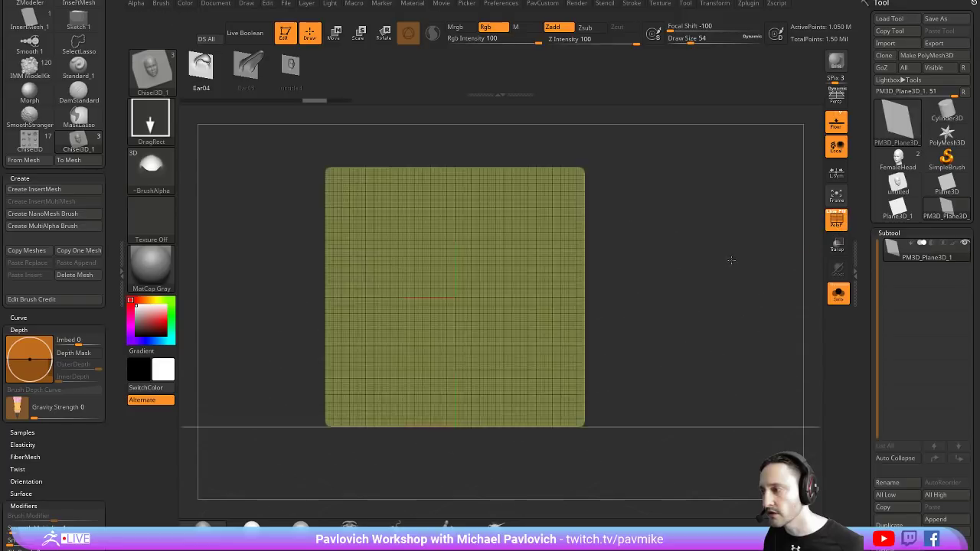
left_click(836, 218)
left_click(246, 67)
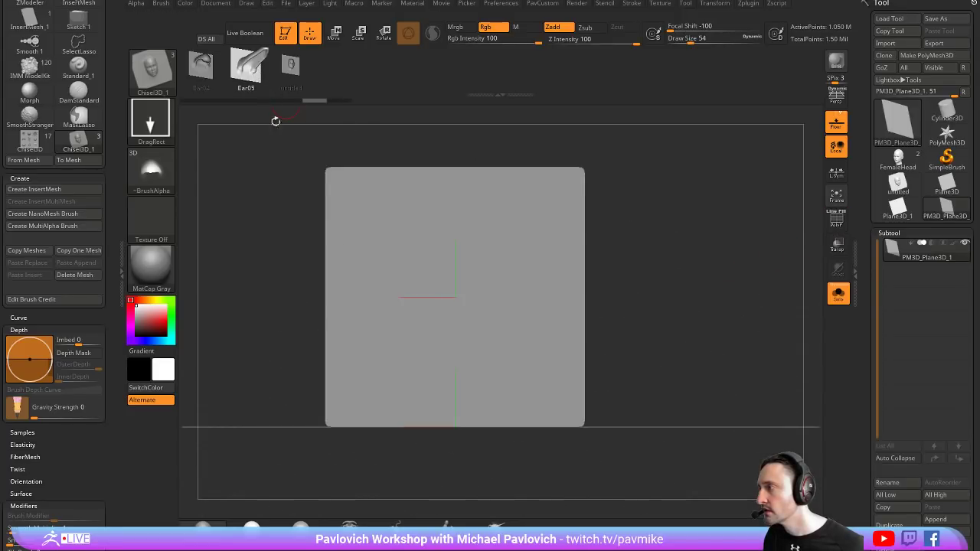
left_click_drag(411, 325, 409, 247)
key("ctrl")
key("ctrl+z")
Step: Try a face stamp near the bottom of the plane, then undo it
left_click(291, 67)
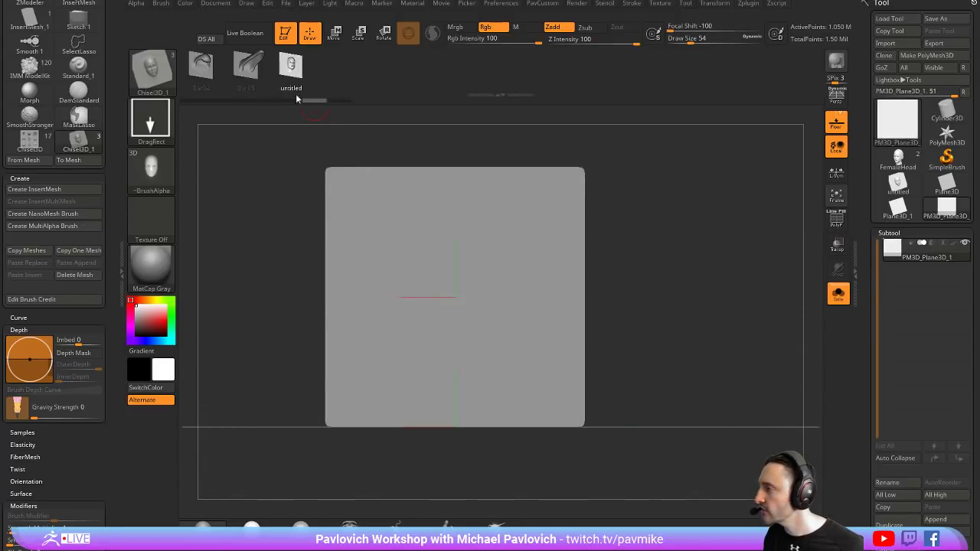
mouse_move(460, 357)
left_mouse_down()
mouse_move(460, 250)
mouse_move(427, 189)
mouse_move(421, 139)
left_mouse_up()
key("ctrl")
key("ctrl+z")
Step: Stamp a nose beside the face and two Mouth03 mouths, one smaller near the centre
key("b")
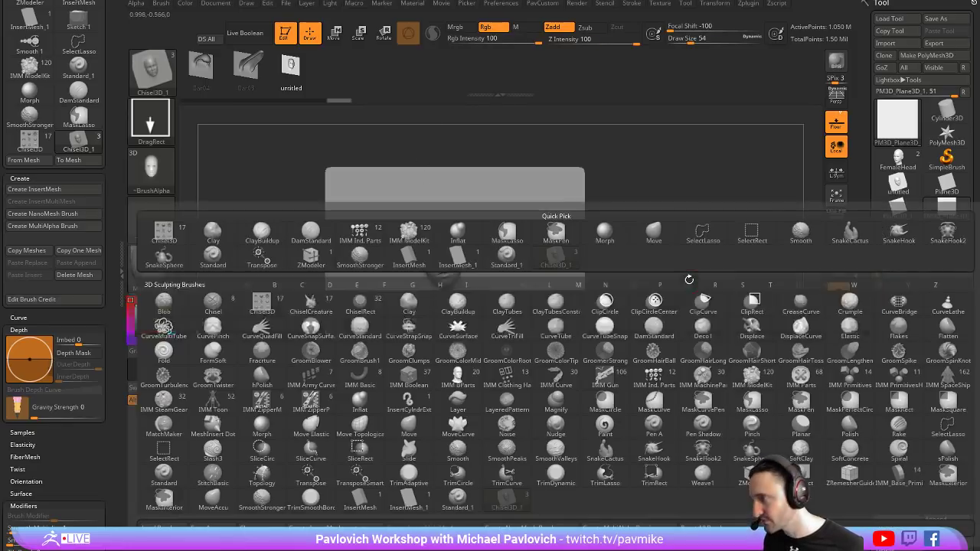
left_click(262, 301)
left_click_drag(523, 310, 529, 234)
left_click(560, 67)
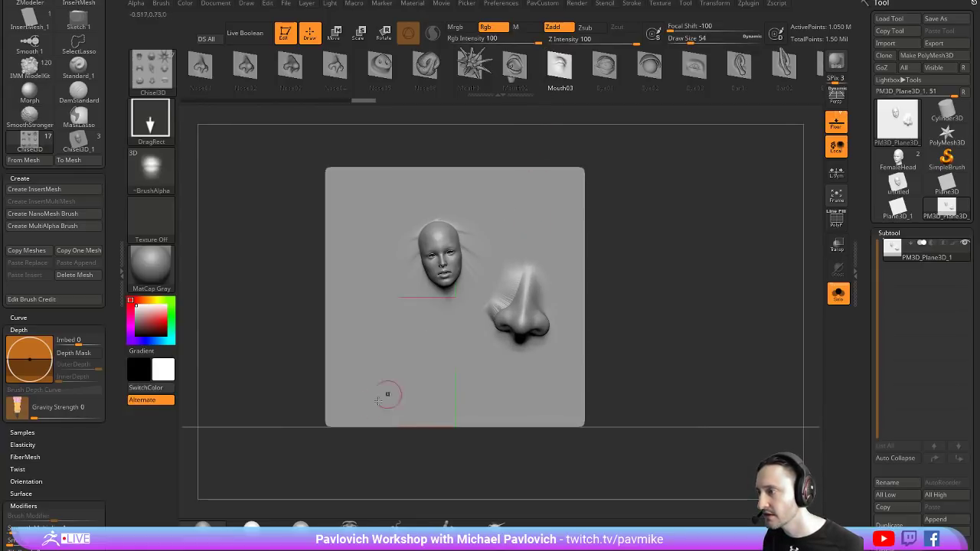
left_click_drag(356, 380, 364, 332)
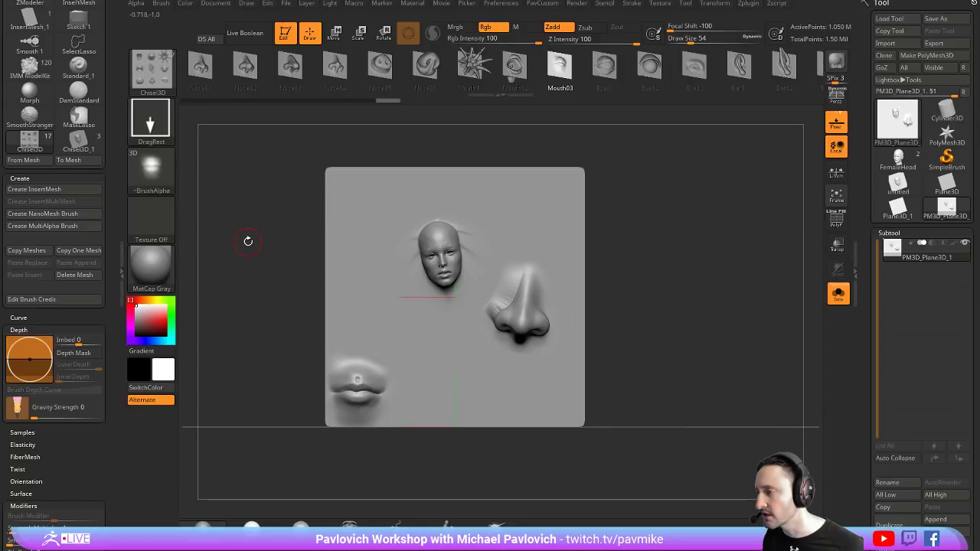
left_click_drag(434, 326, 431, 315)
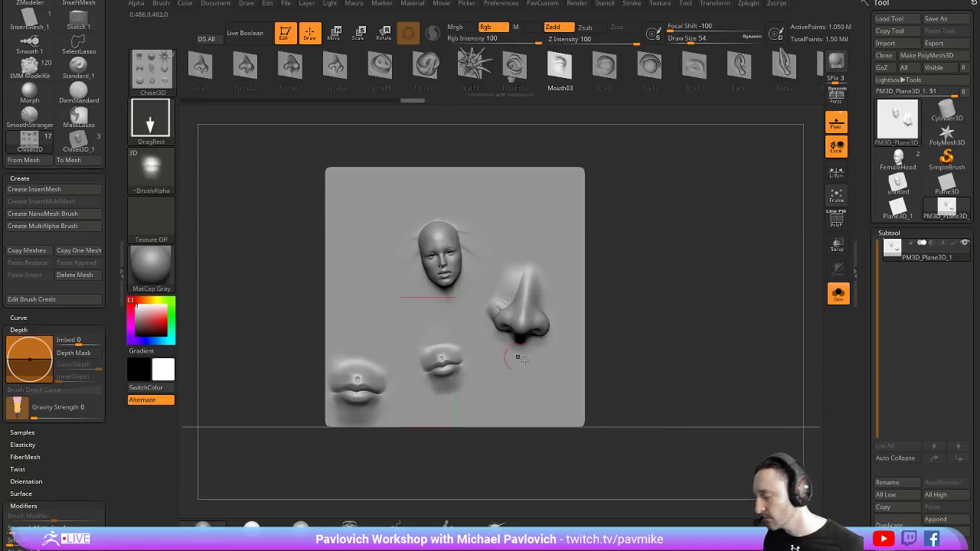
Step: Try two small head stamps from the face inserts, undo both, and show the polygroup wireframe
key("b")
left_click(492, 411)
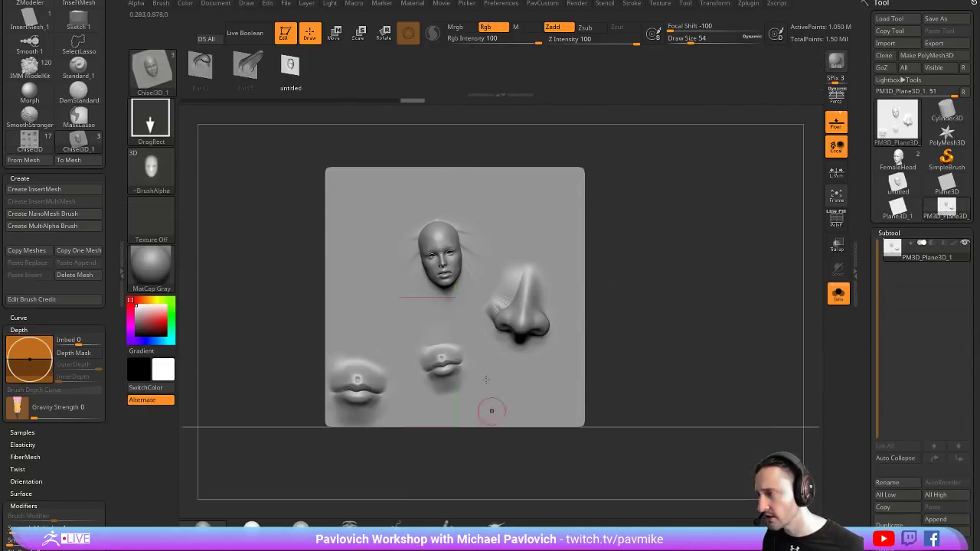
left_click_drag(348, 190, 343, 182)
key("ctrl+z")
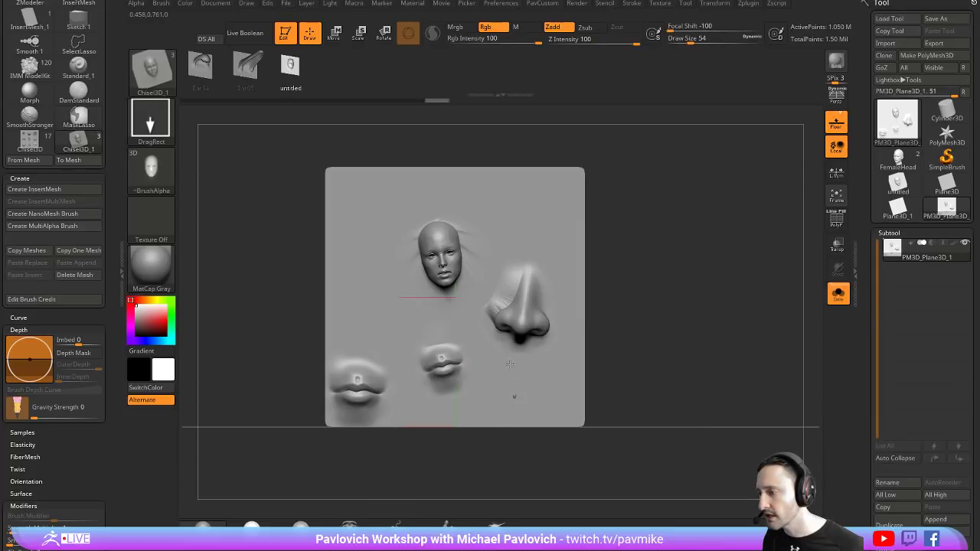
left_click_drag(511, 398, 513, 353)
key("ctrl+z")
key("shift+f")
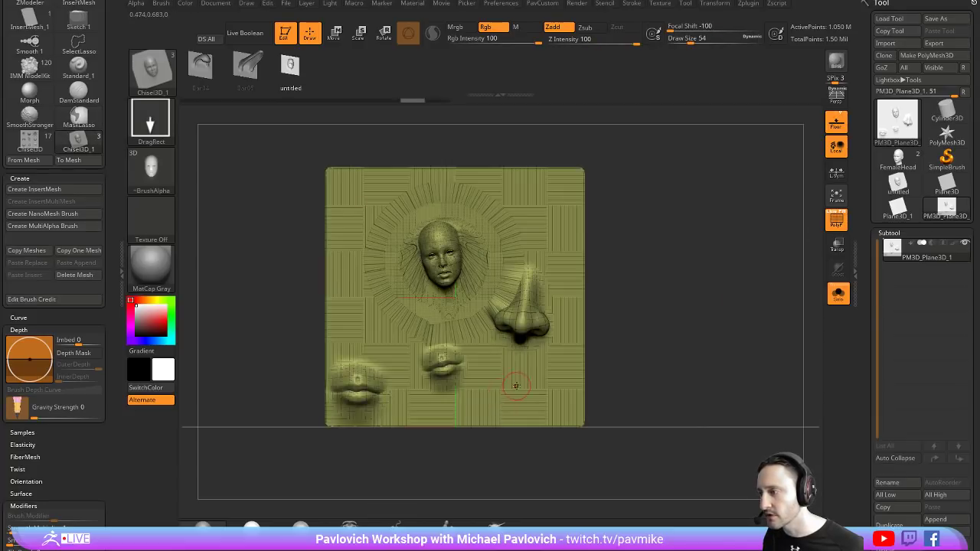
Step: Drop the sculpted tile off edit mode and clear the canvas with Ctrl+N
mouse_move(628, 230)
left_mouse_down("shift")
mouse_move(494, 228)
mouse_move(722, 151)
left_mouse_up("shift")
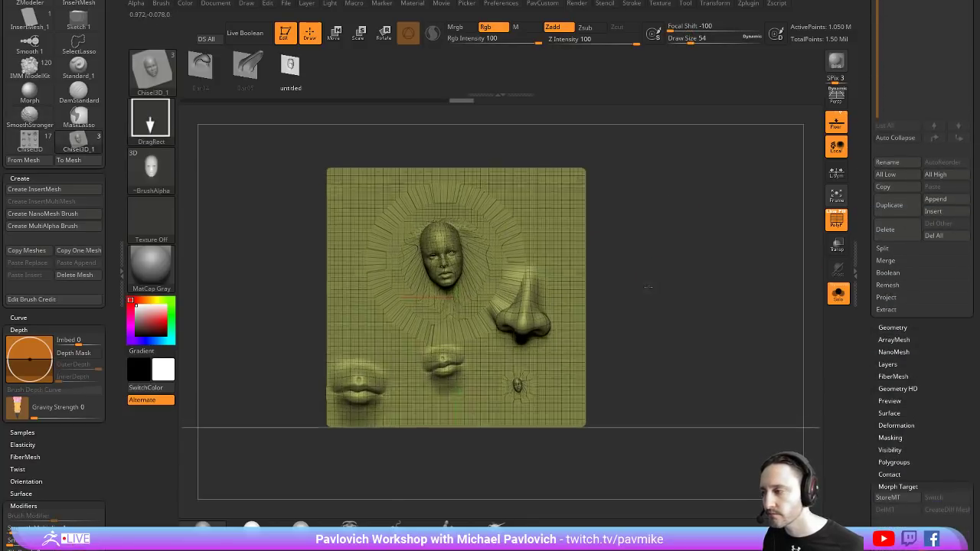
left_click_drag(656, 275, 645, 292, "alt")
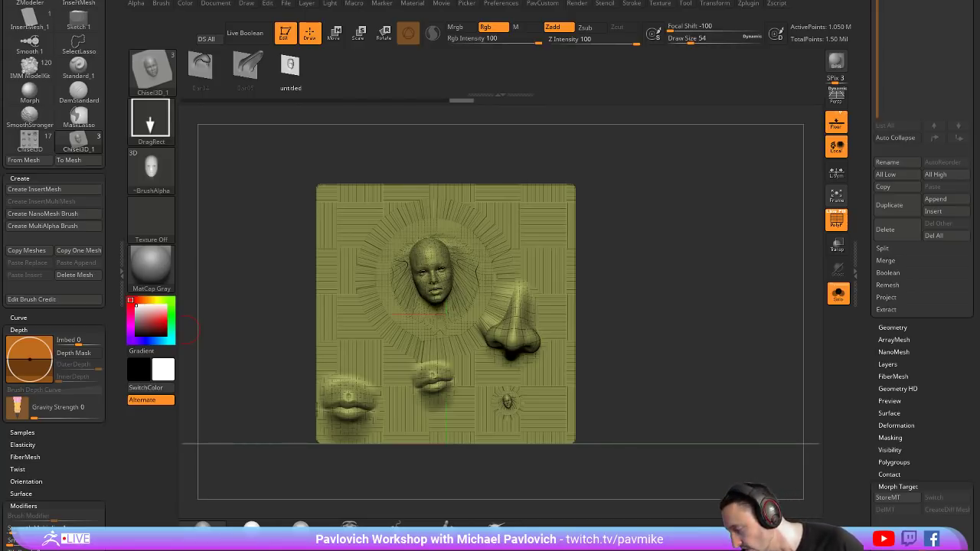
left_click(284, 32)
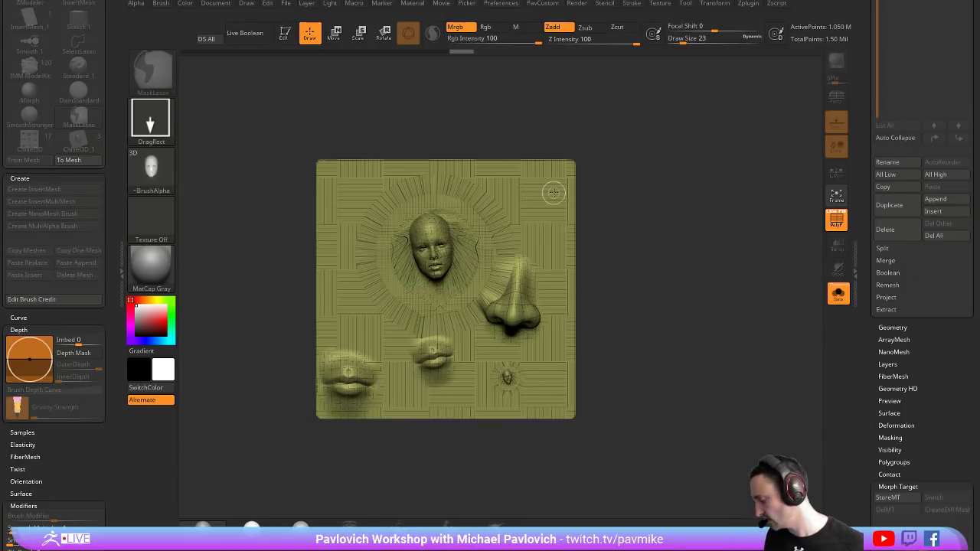
key("ctrl+n")
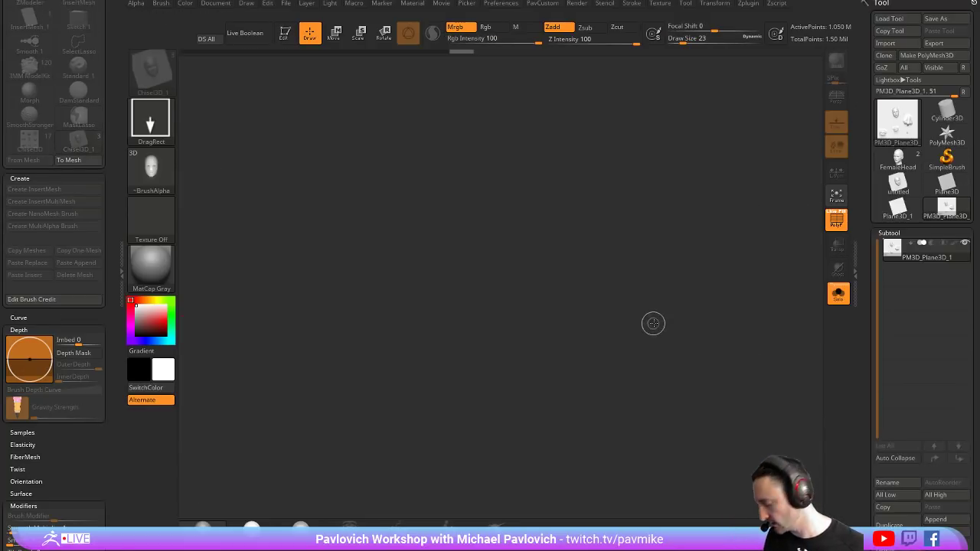
Step: Glance at the LightBox QuickSave files, then set Draw Size to 7
key("comma")
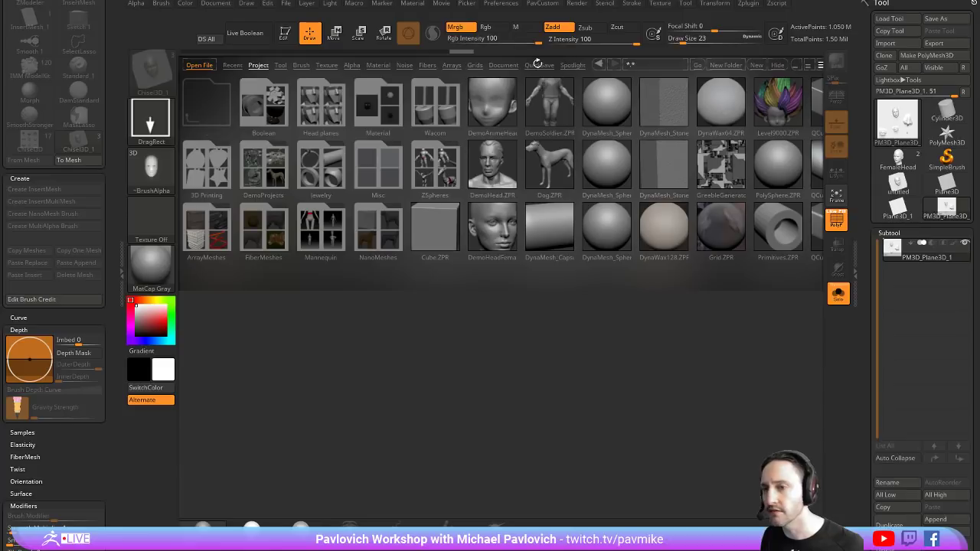
left_click(539, 65)
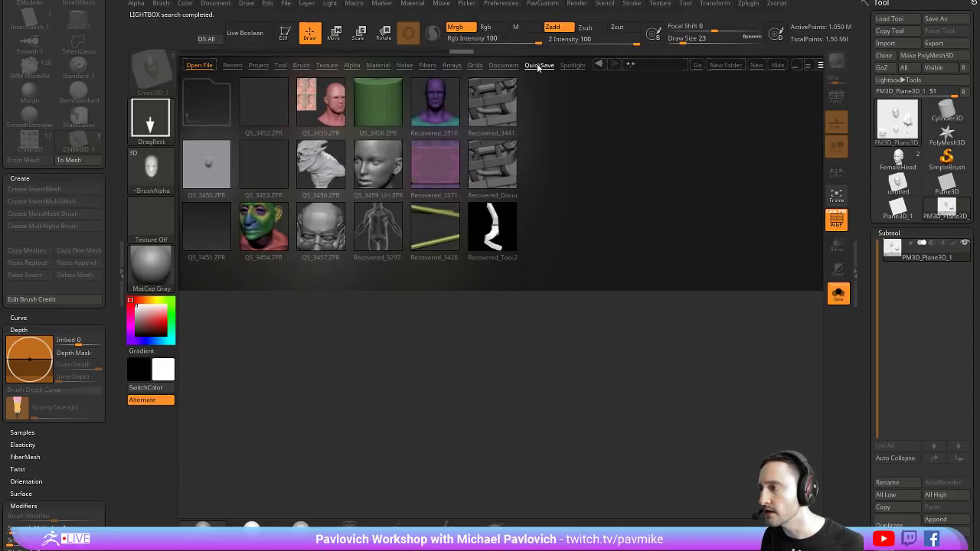
left_click(781, 66)
type("s7")
key("Return")
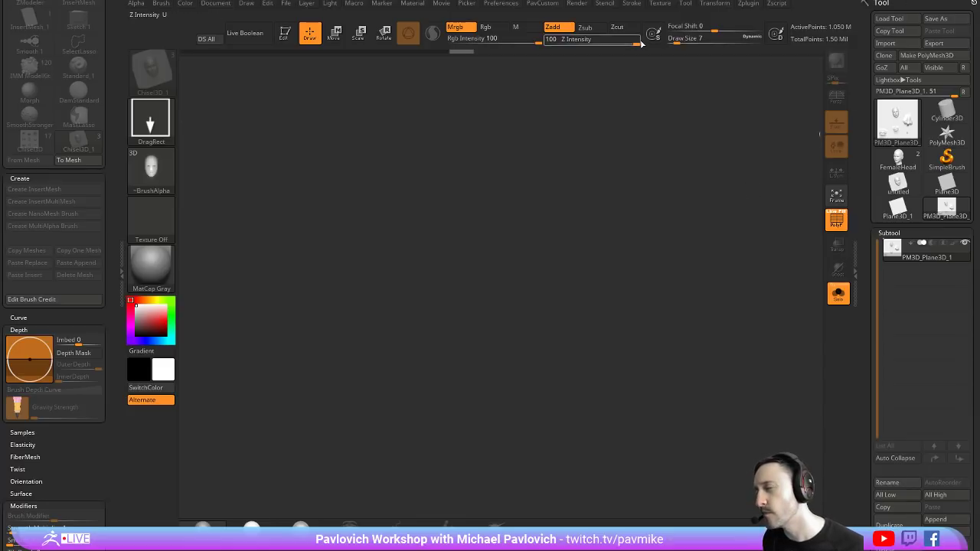
Step: Draw the star polymesh on the canvas in Edit mode, turned to face front
mouse_move(910, 161)
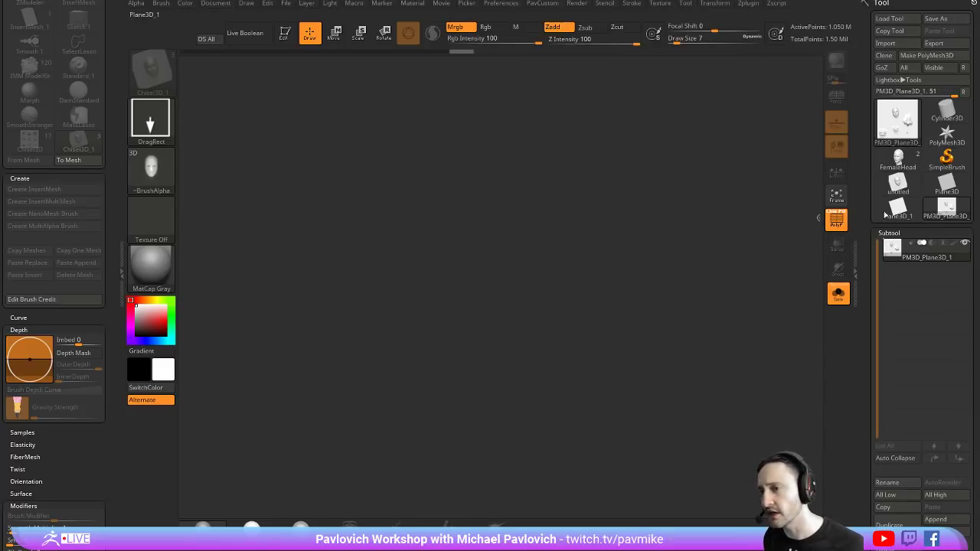
left_click(947, 134)
left_click_drag(431, 337, 498, 337)
left_click(285, 34)
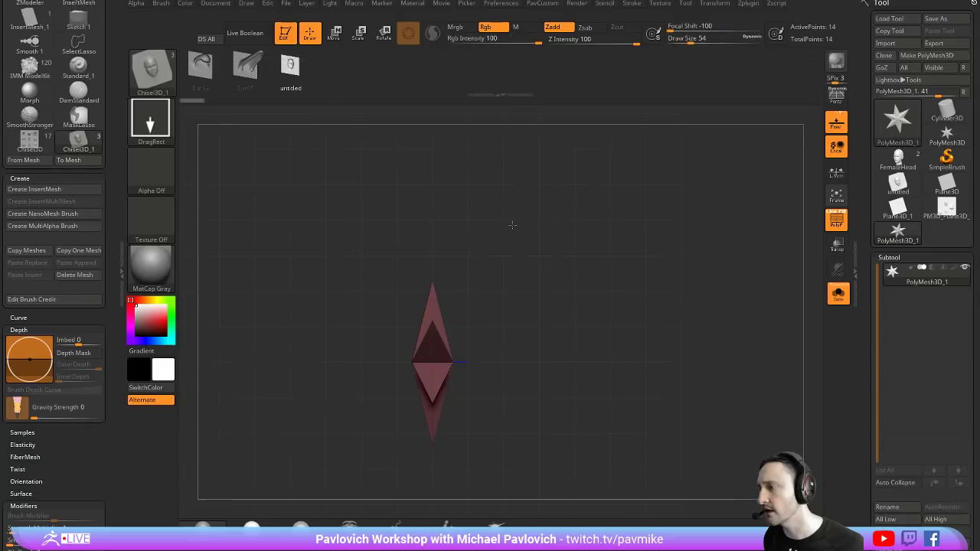
mouse_move(512, 222)
left_mouse_down()
mouse_move(556, 250)
mouse_move(581, 228)
mouse_move(543, 199)
mouse_move(577, 254)
mouse_move(566, 246)
mouse_move(540, 265)
left_mouse_up()
Step: Draw a CurveStrapSnap strap curve sweeping upward from the star
key("b")
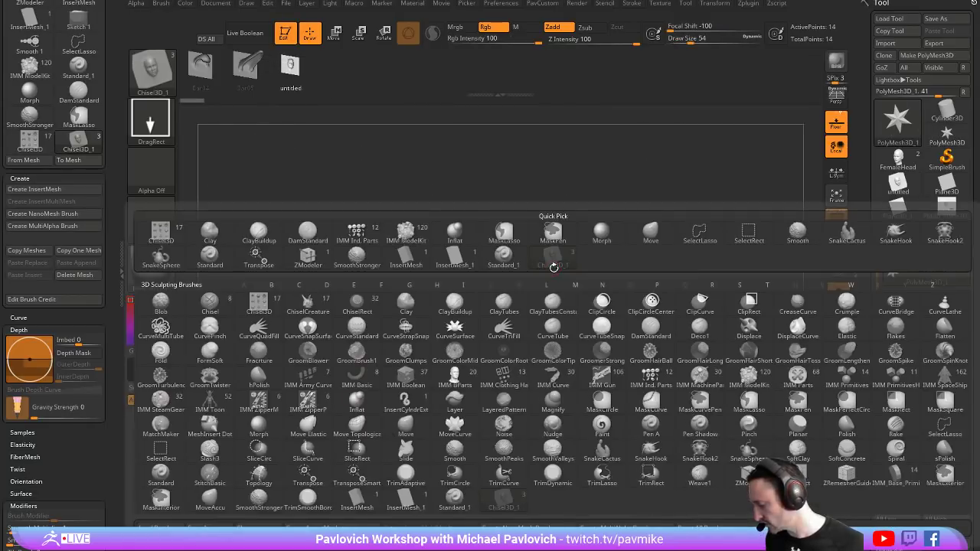
key("c")
left_click(404, 341)
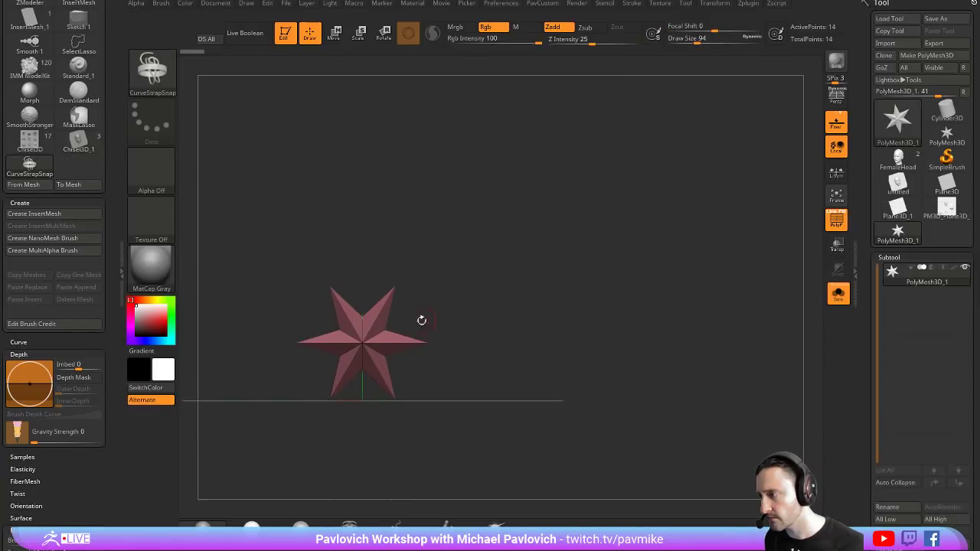
left_click_drag(361, 335, 628, 136)
left_click(601, 247)
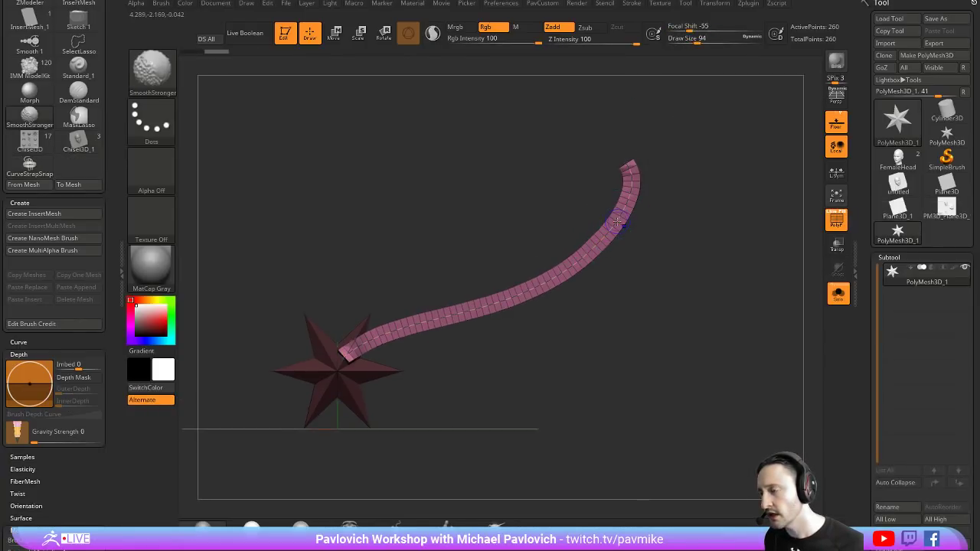
left_click(615, 223, "ctrl+shift")
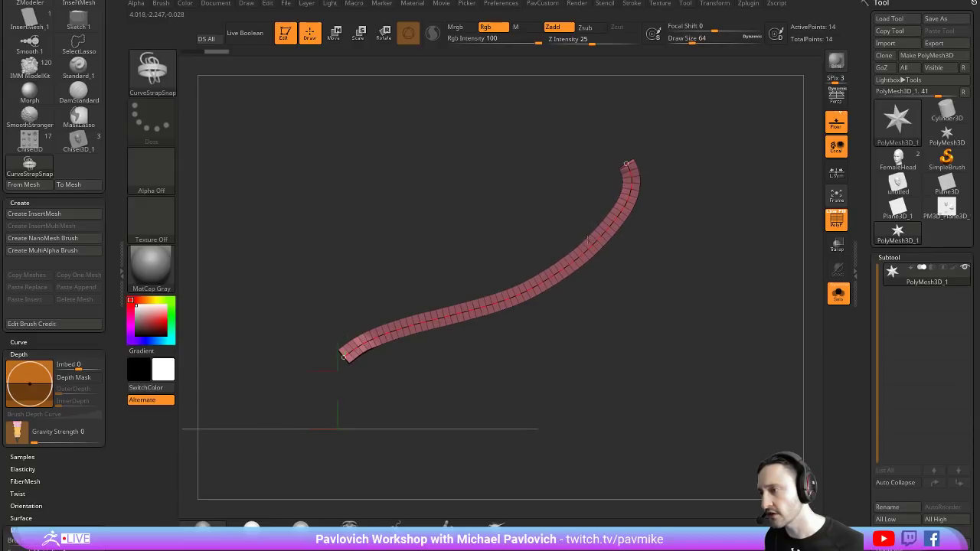
left_click(576, 257, "ctrl+shift")
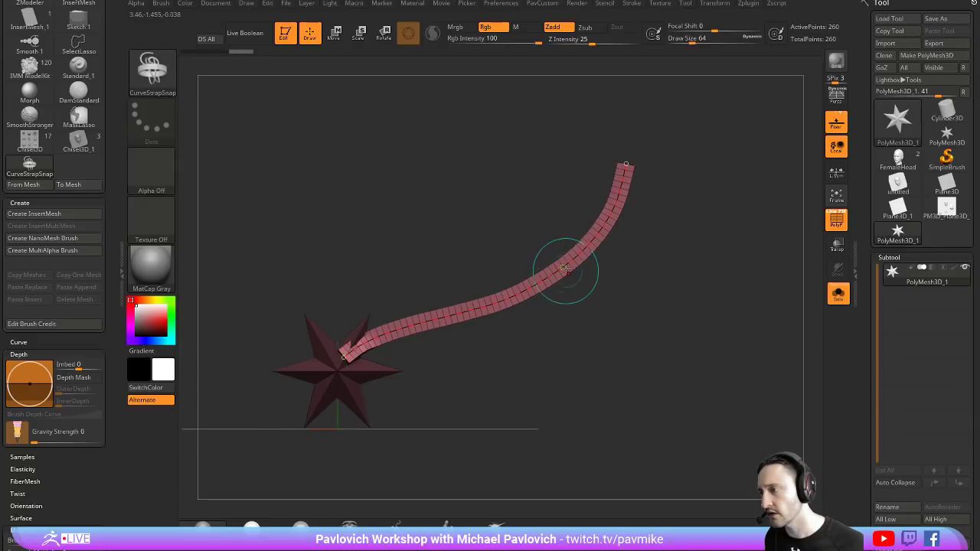
Step: Set Draw Size to 120 and redraw the strap smoothly so it ends on the star
key("s")
left_click_drag(566, 267, 599, 266)
left_click(575, 262, "ctrl+shift")
left_click(682, 291, "ctrl+shift")
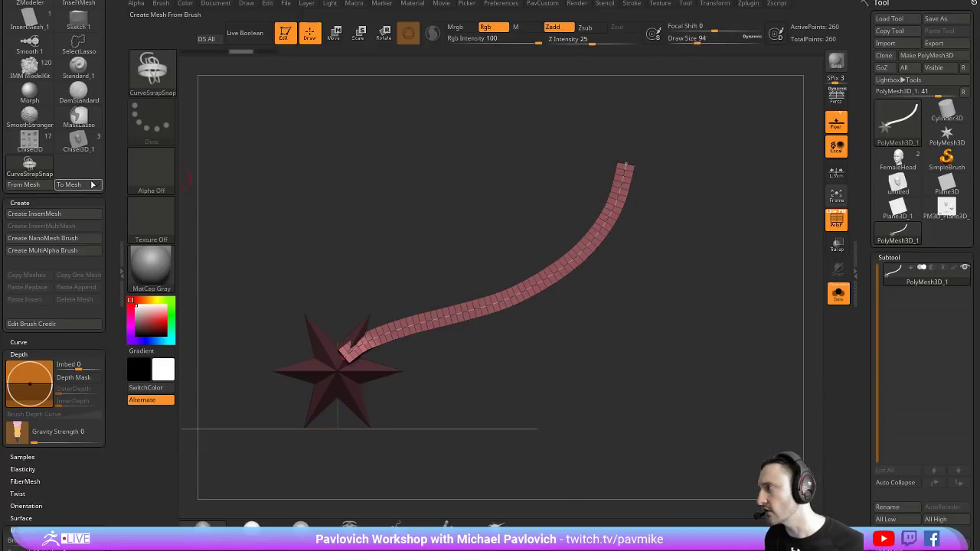
left_click_drag(106, 186, 102, 291)
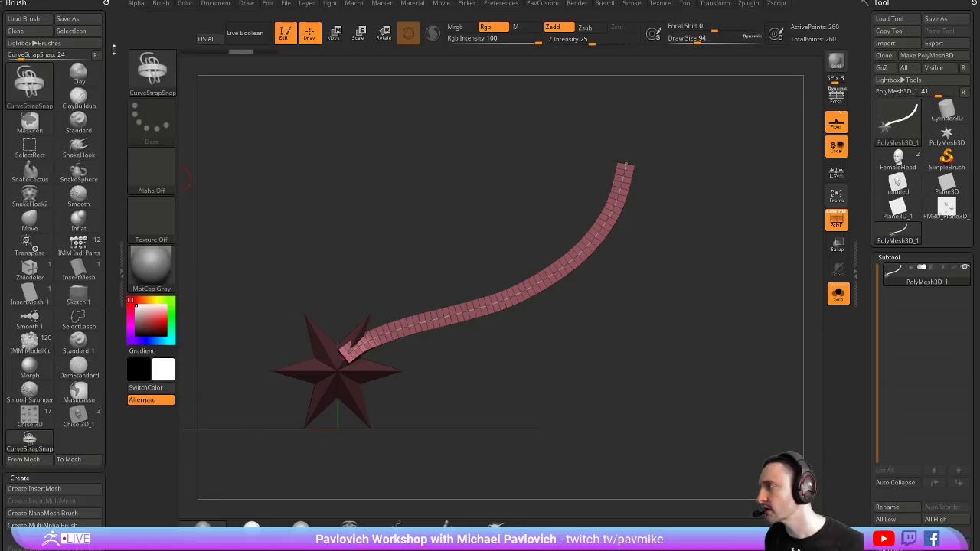
Step: Dock the Stroke palette, enable Elastic curve mode and pull the strap's ends into shape
left_click(624, 4)
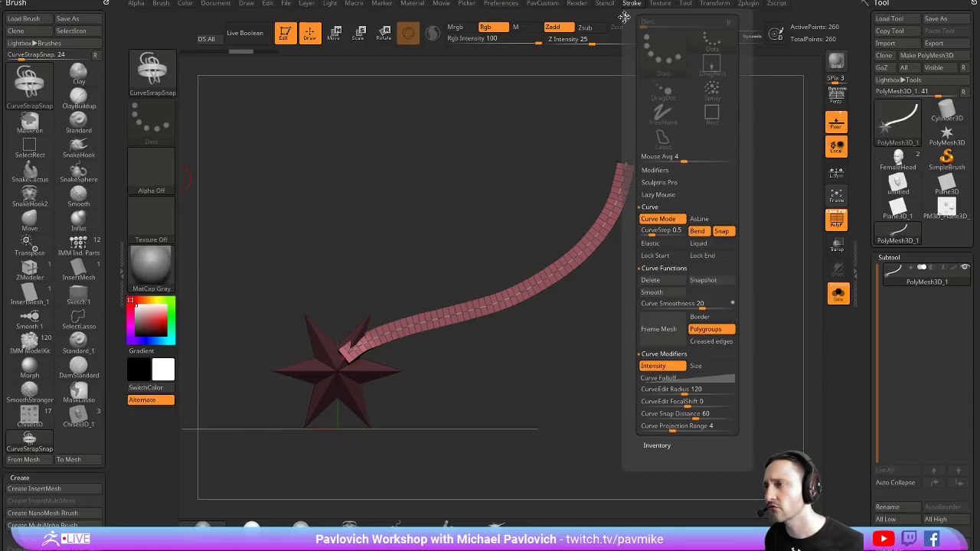
left_click_drag(623, 14, 51, 133)
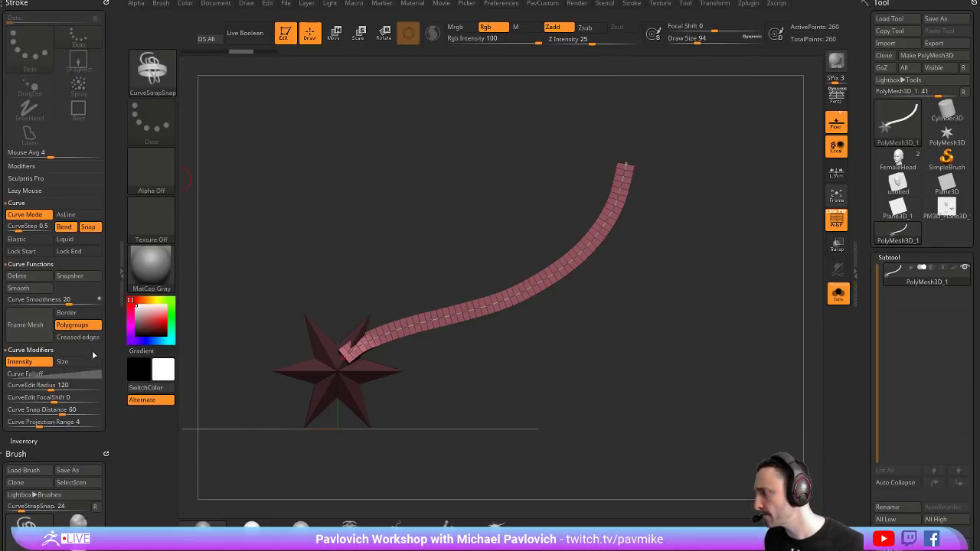
left_click(40, 240)
left_click_drag(606, 152, 403, 193)
mouse_move(414, 266)
left_mouse_down()
mouse_move(414, 141)
mouse_move(459, 135)
mouse_move(351, 134)
mouse_move(624, 157)
mouse_move(640, 181)
mouse_move(563, 203)
mouse_move(549, 268)
mouse_move(586, 212)
mouse_move(381, 271)
mouse_move(452, 136)
mouse_move(651, 222)
mouse_move(710, 339)
left_mouse_up()
Step: In Liquid mode, reshape the strap into an S curve, commit it and set Draw Size 145
left_click(65, 239)
left_click_drag(646, 241, 600, 243)
left_click_drag(383, 172, 594, 261)
key("shift")
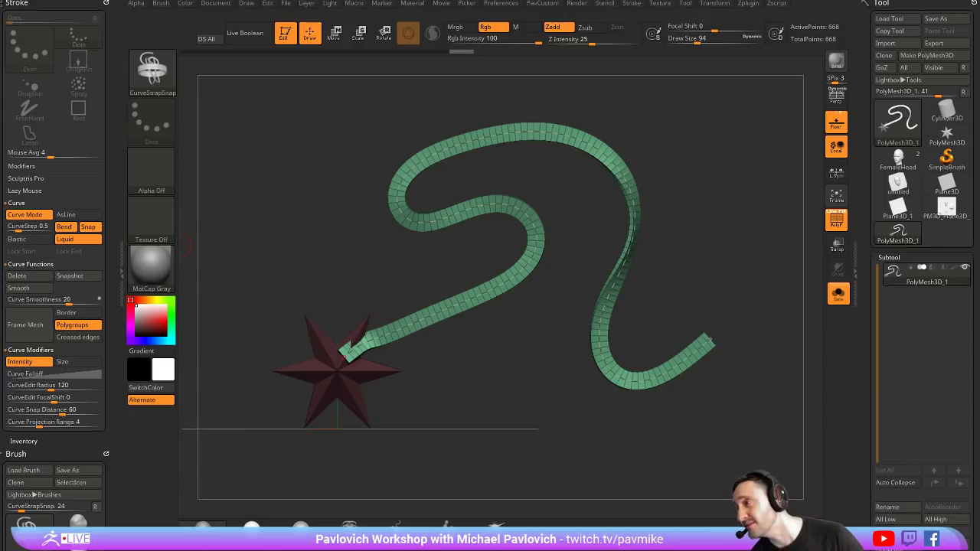
left_click(265, 335)
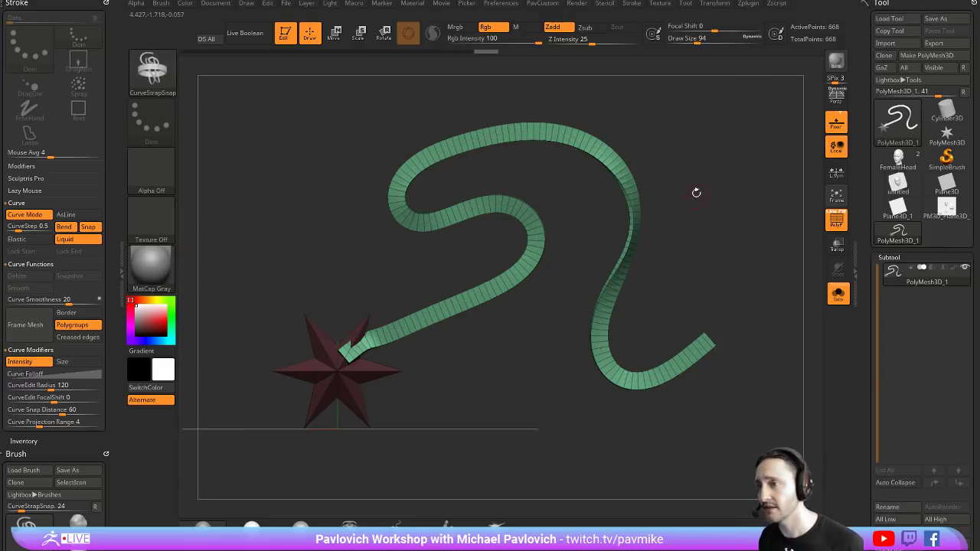
type("s145")
key("Return")
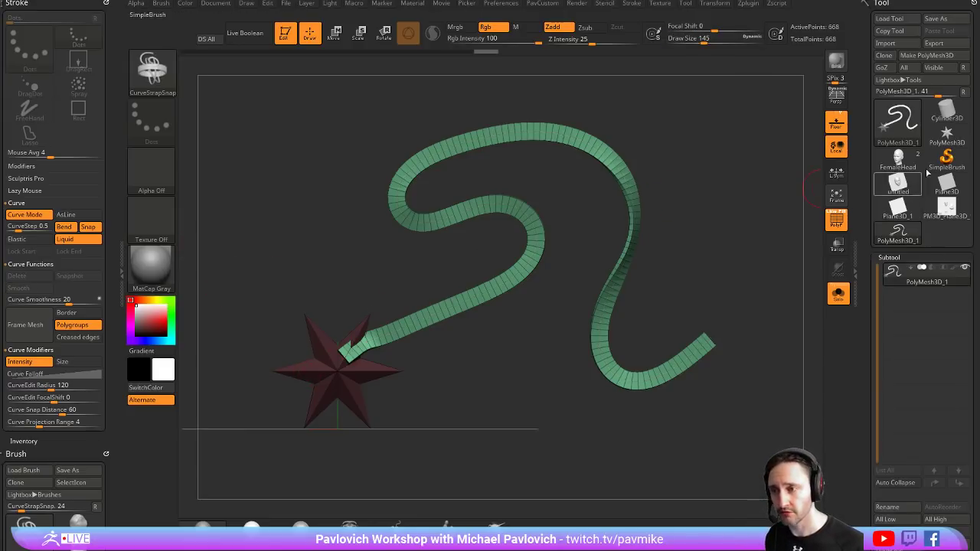
Step: Convert Cylinder3D to a PolyMesh3D, enable Persp and align the view to the object
left_click(947, 113)
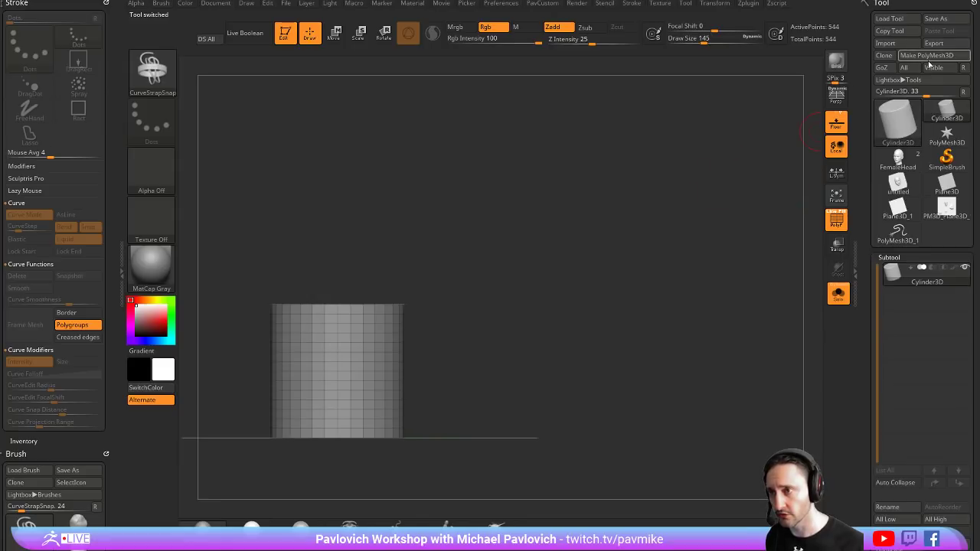
left_click(926, 55)
mouse_move(678, 166)
left_mouse_down()
mouse_move(665, 196)
mouse_move(674, 183)
left_mouse_up()
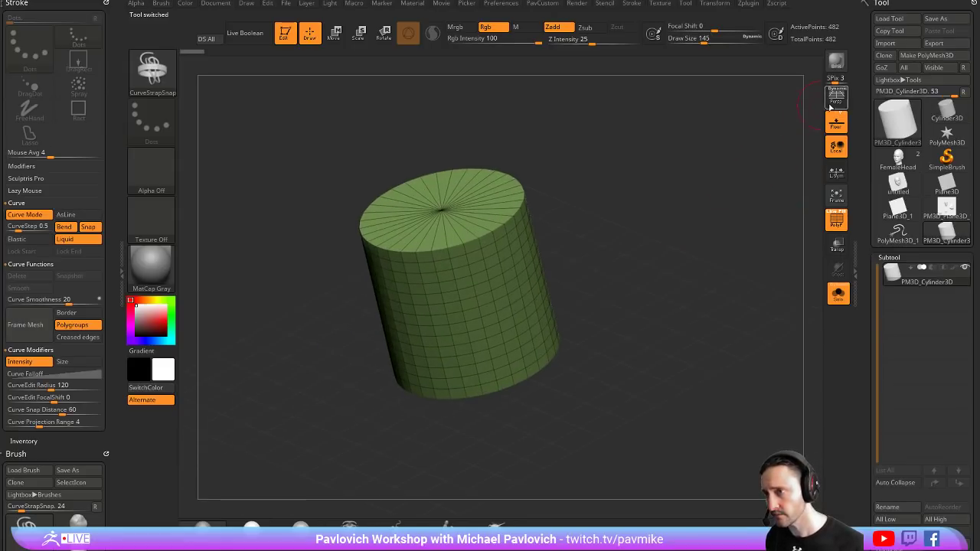
left_click(836, 97)
left_click(246, 4)
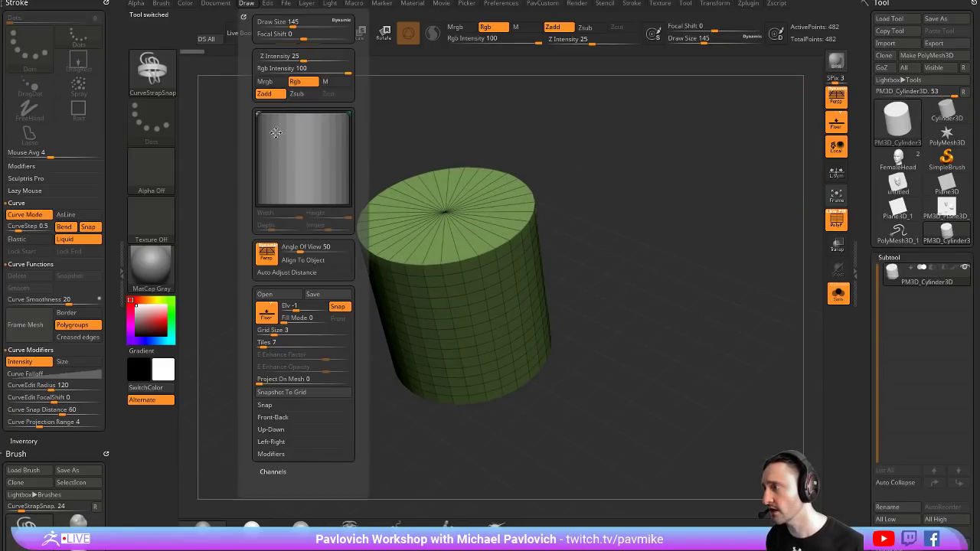
left_click(303, 260)
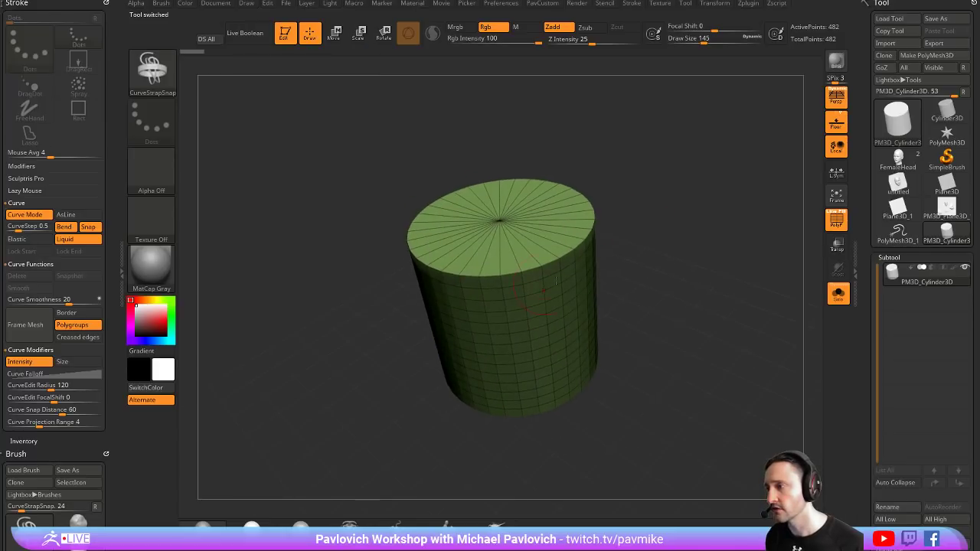
left_click_drag(605, 270, 663, 247)
Step: Subdivide the cylinder with Ctrl+D to 7,938 points
key("f")
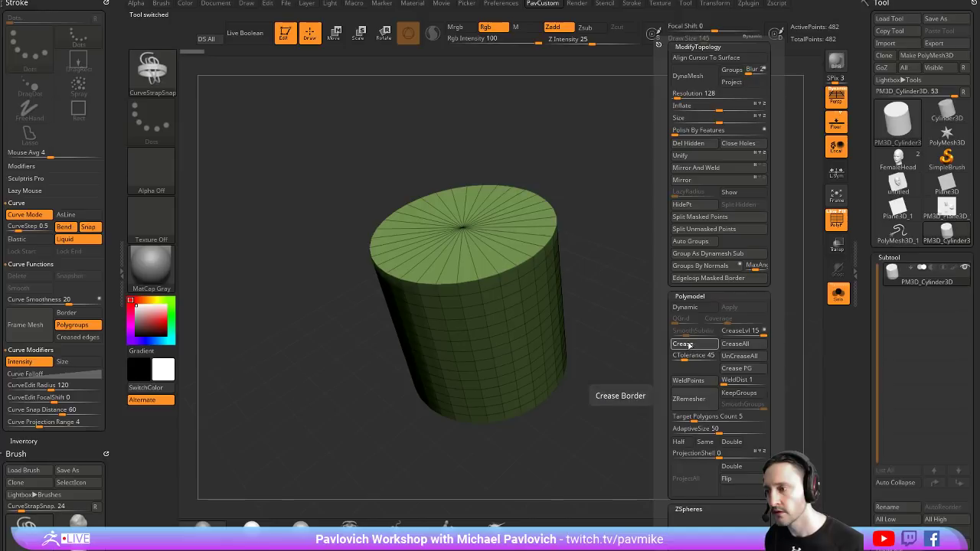
key("ctrl")
key("ctrl+d")
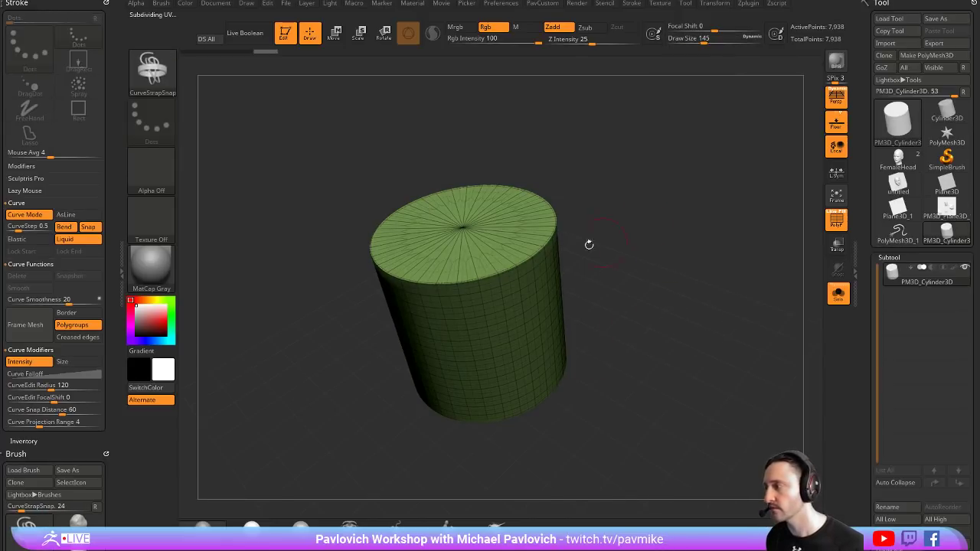
left_click(174, 261)
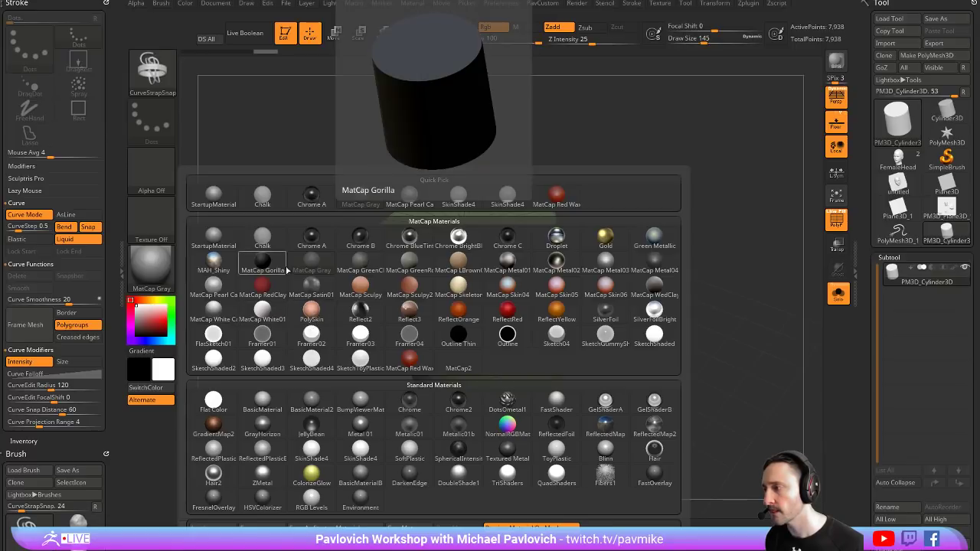
Step: Try MatCap Gorilla, load Comic_Hulk from LightBox materials, and turn off PolyF
left_click(262, 261)
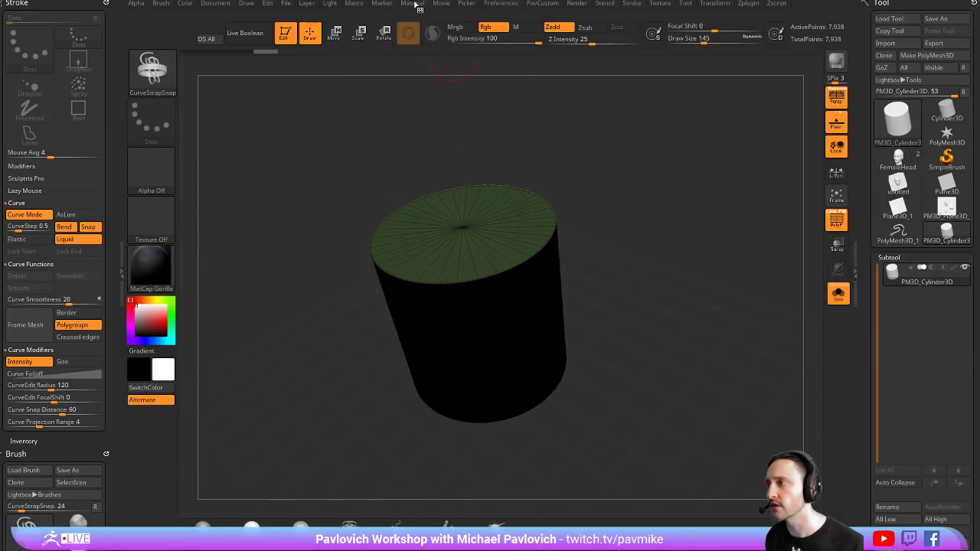
left_click(415, 6)
key("comma")
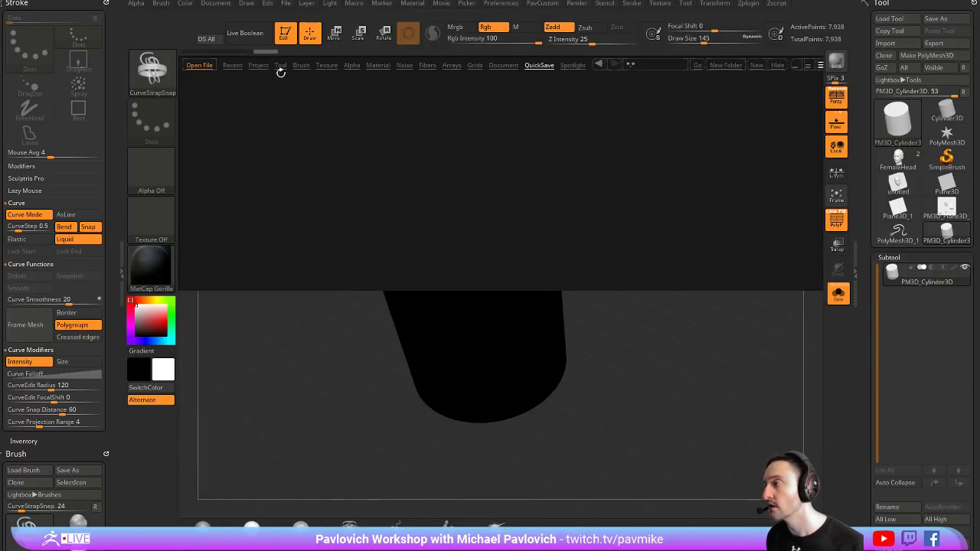
left_click(378, 65)
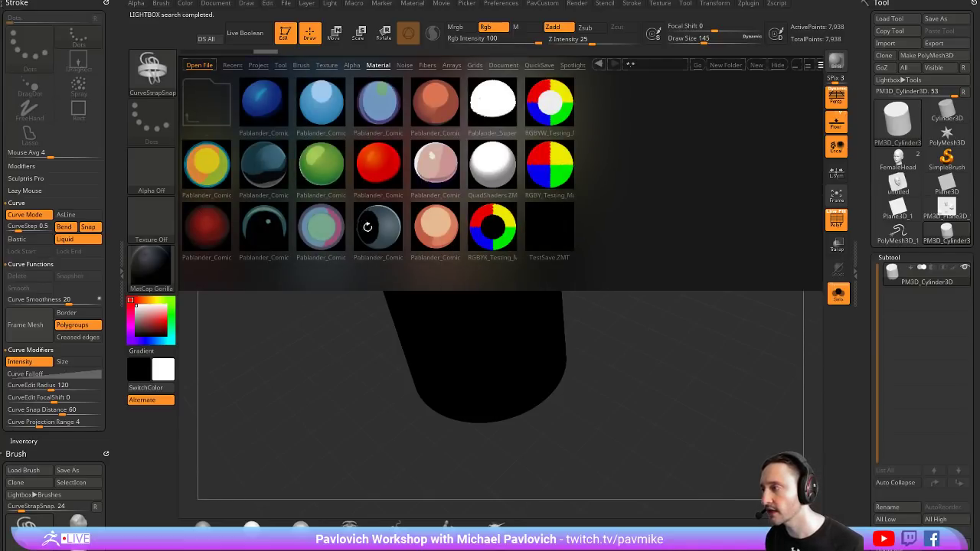
double_click(328, 165)
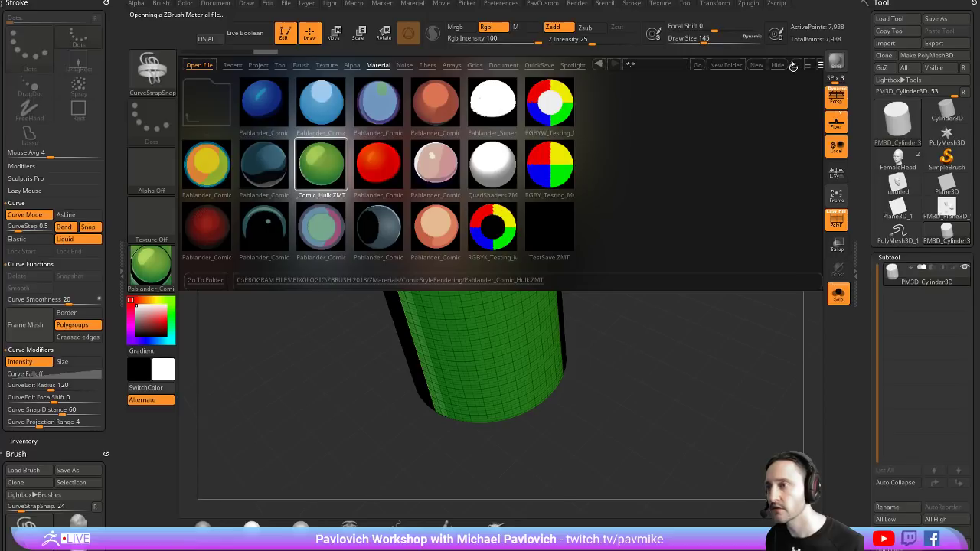
left_click(792, 66)
left_click(838, 228)
mouse_move(716, 233)
left_mouse_down()
mouse_move(738, 267)
mouse_move(763, 260)
mouse_move(743, 230)
mouse_move(731, 241)
left_mouse_up()
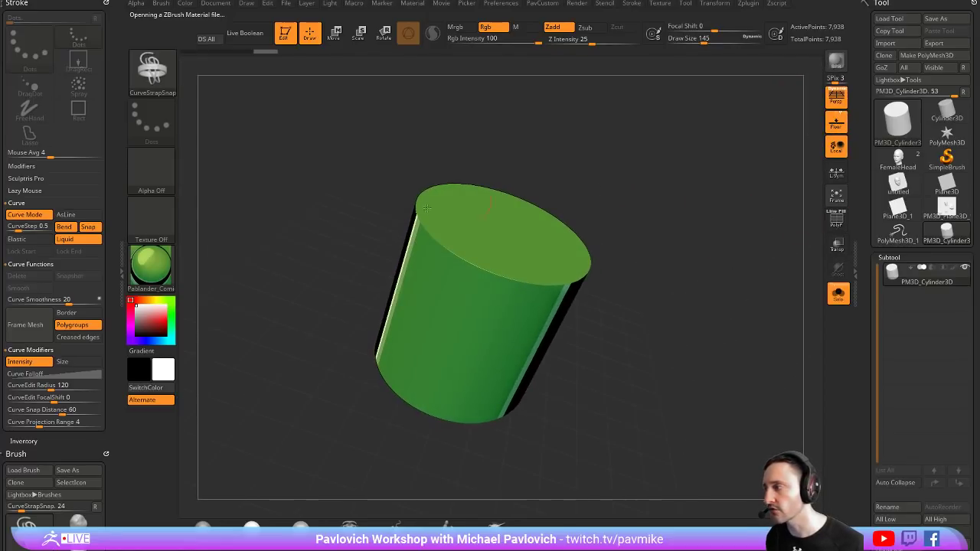
Step: Load the white SuperComic material, switch to the face-sketch plane and open the tutorial link
left_click(151, 264)
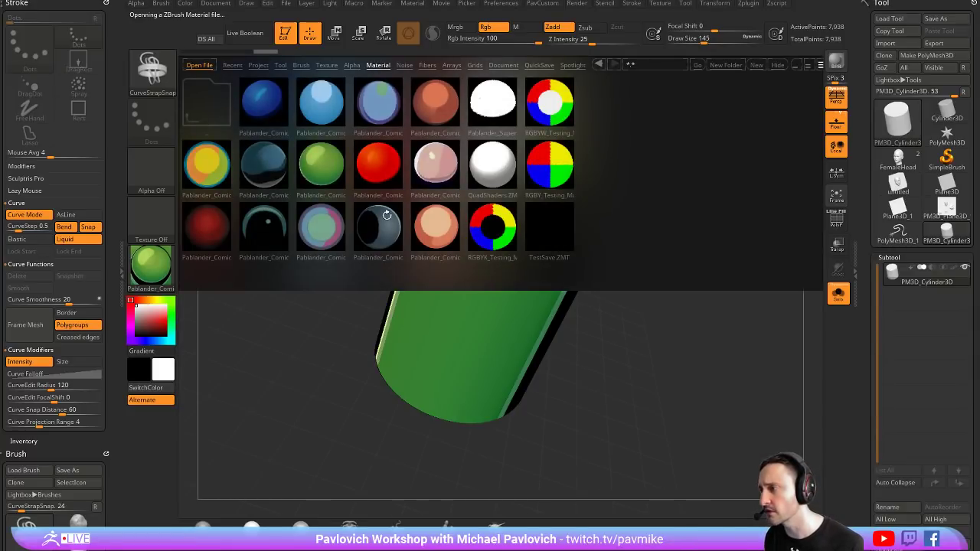
double_click(484, 105)
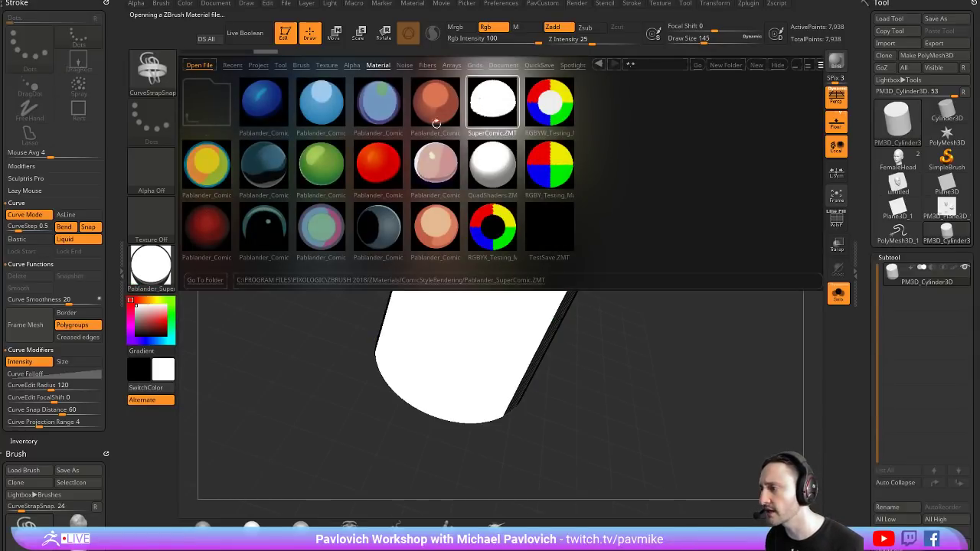
mouse_move(755, 105)
left_mouse_down()
mouse_move(712, 157)
mouse_move(686, 216)
mouse_move(685, 164)
mouse_move(696, 247)
mouse_move(719, 238)
left_mouse_up()
left_click(897, 184)
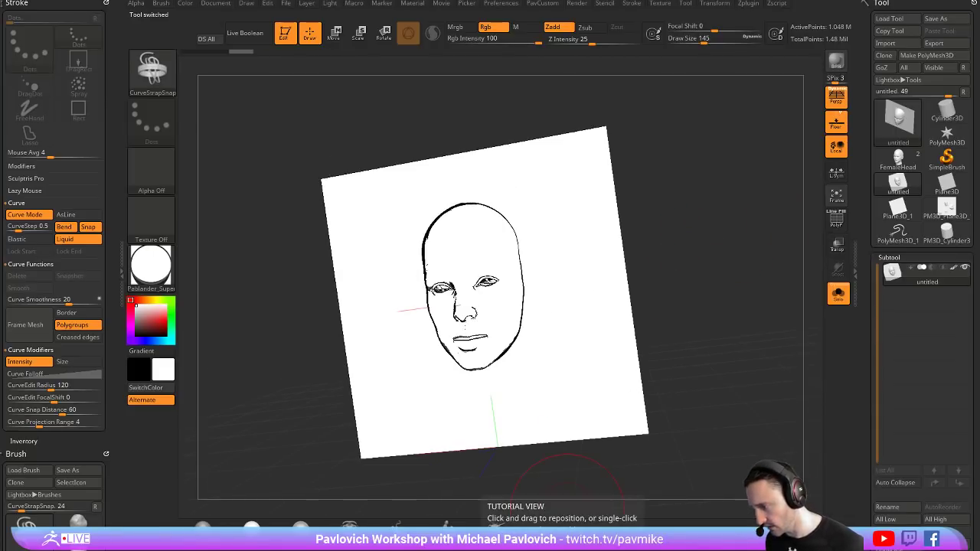
left_click(496, 527)
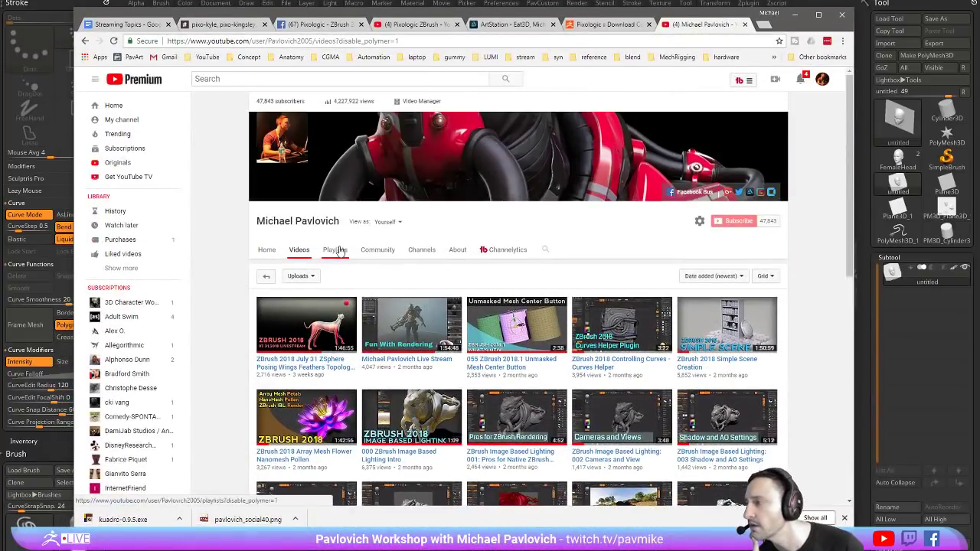
Step: Browse the channel's Playlists, then return to ZBrush and turn the face plane three-quarter
left_click(337, 251)
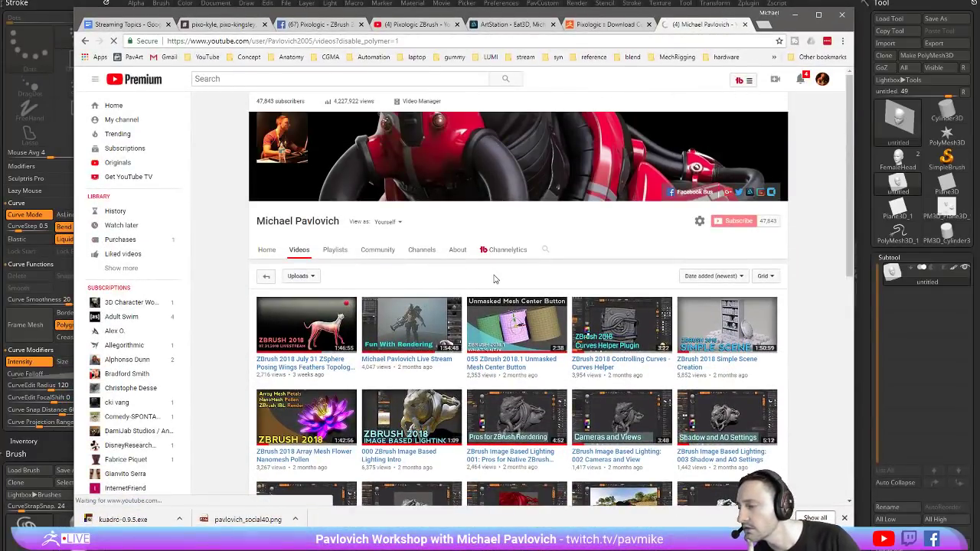
scroll(494, 280, "down", 5)
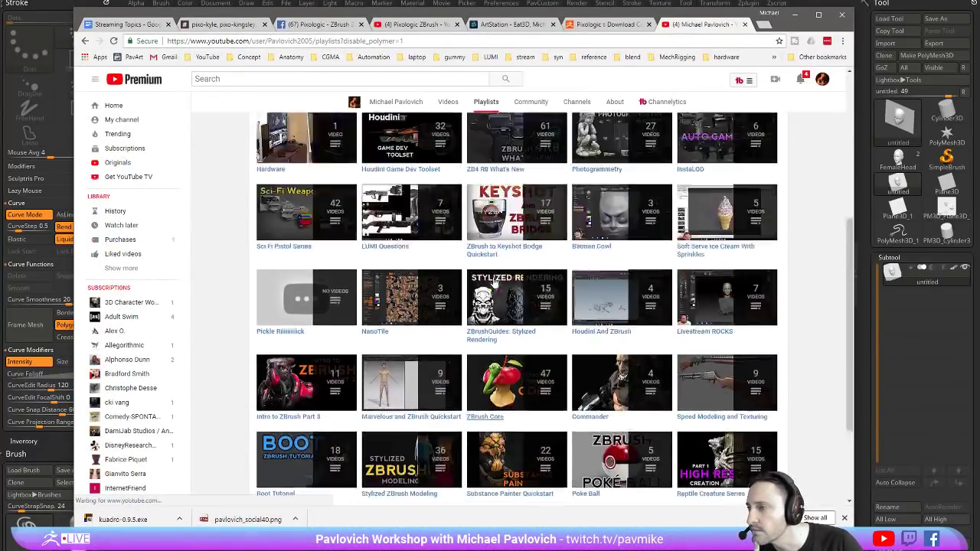
scroll(494, 280, "up", 2)
scroll(212, 305, "down", 1)
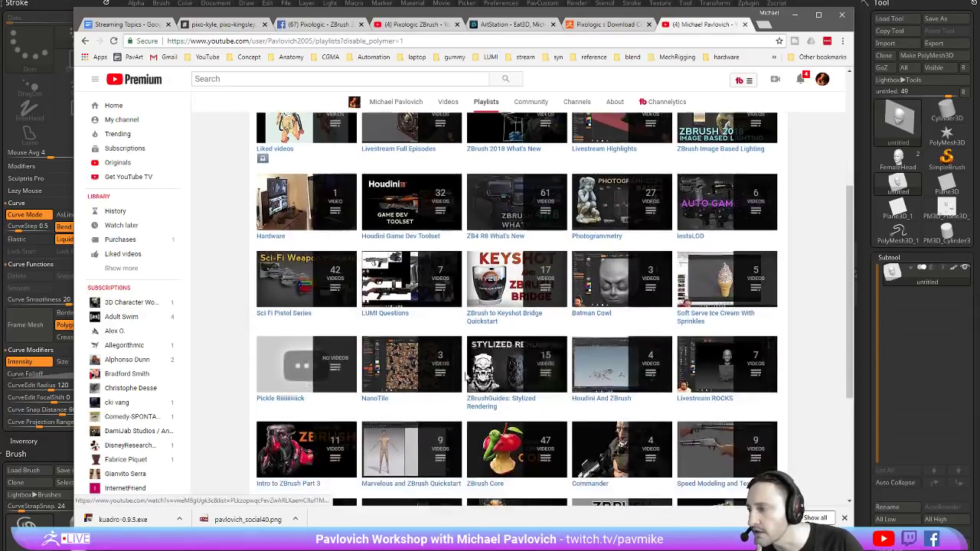
mouse_move(526, 366)
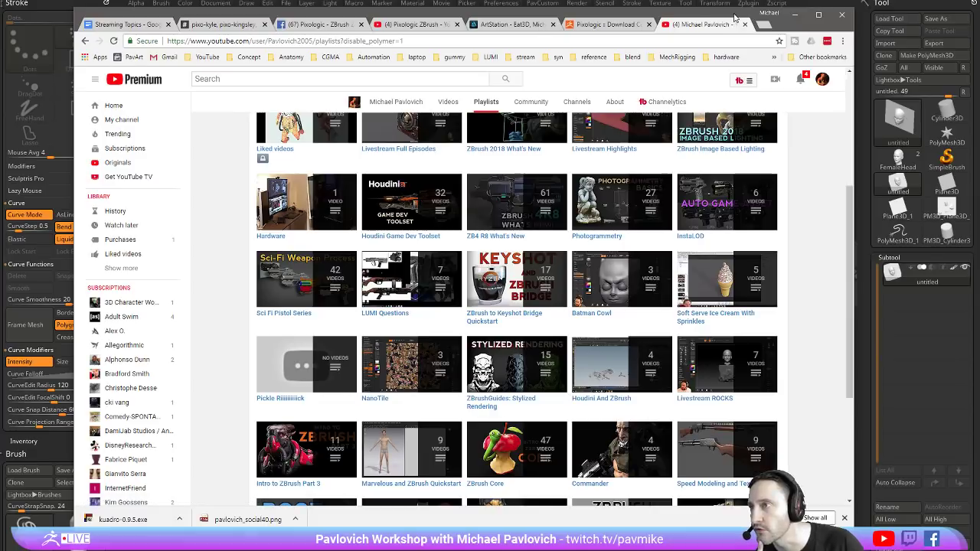
key("alt+Tab")
left_click_drag(736, 376, 693, 287)
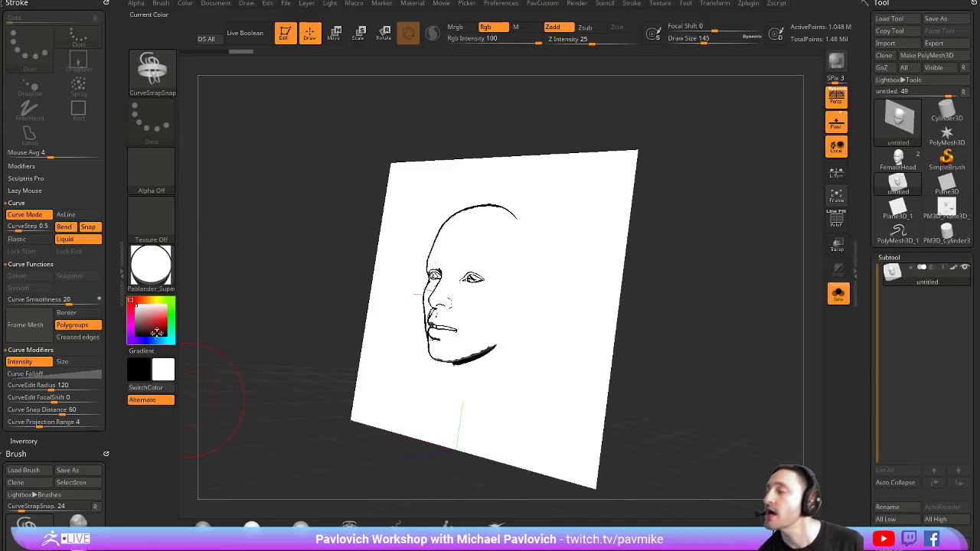
Step: Clear the canvas and draw a new Cylinder3D converted to PolyMesh3D, viewed upright
left_click(188, 526)
left_click(284, 33)
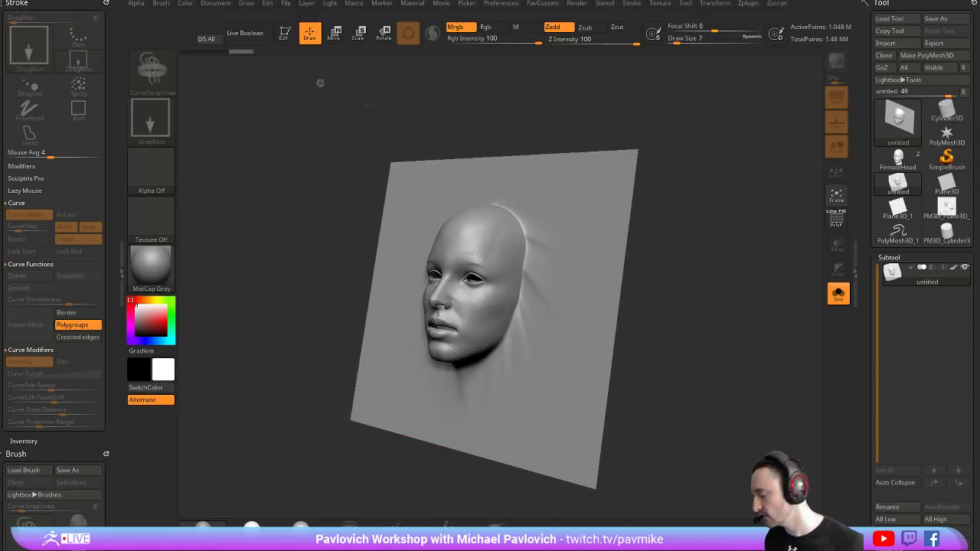
key("ctrl+n")
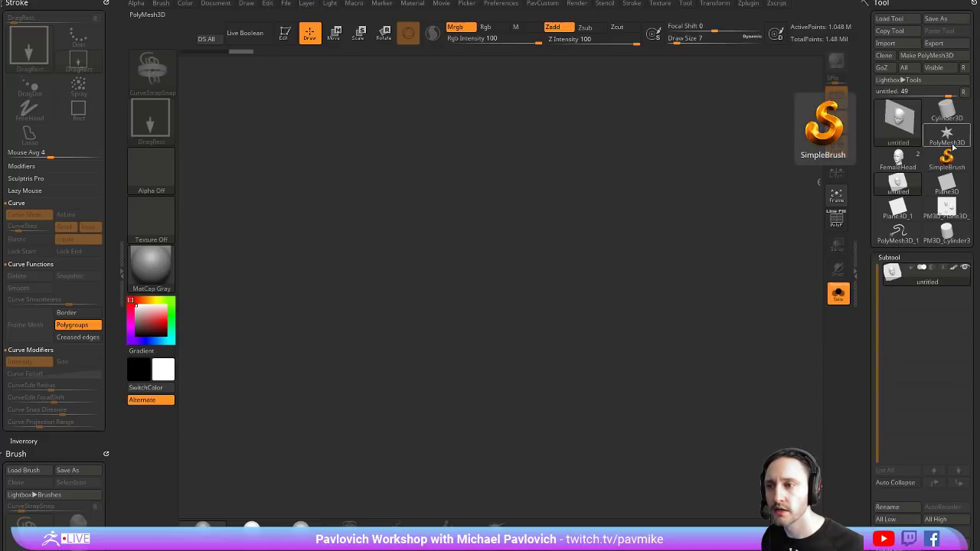
left_click(947, 112)
left_click_drag(592, 296, 704, 379)
left_click(285, 33)
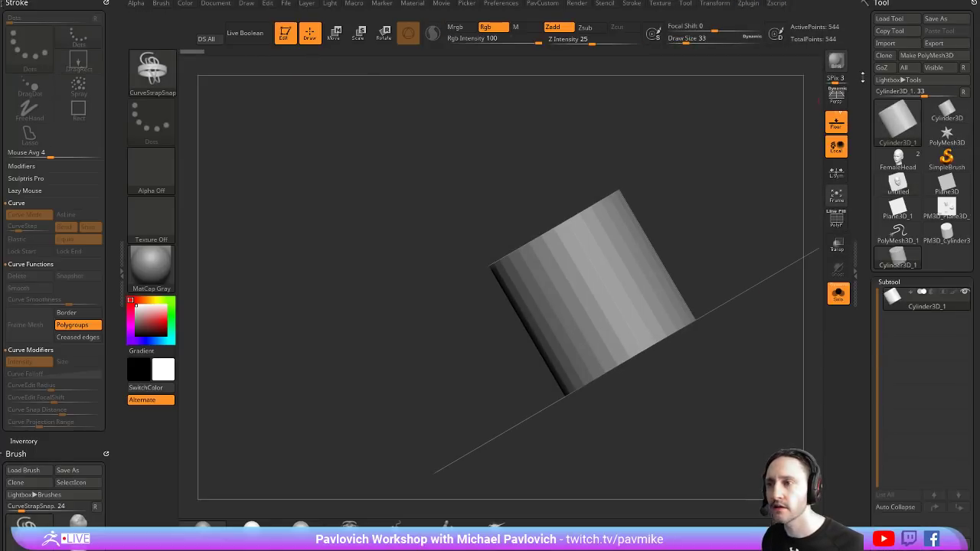
left_click(928, 55)
left_click_drag(693, 188, 715, 245)
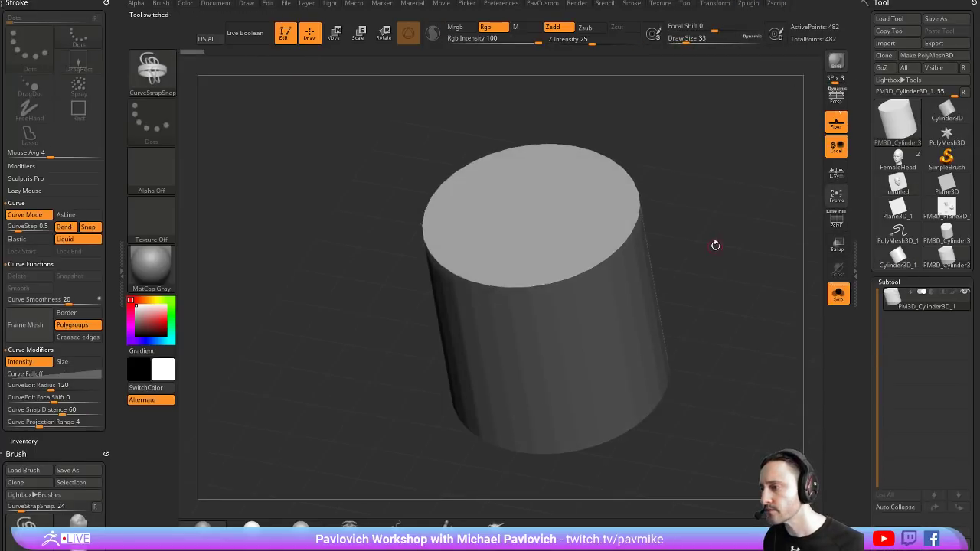
Step: Select the IMM Ind. Parts brush with the Philips Type02 screw-head insert
key("b")
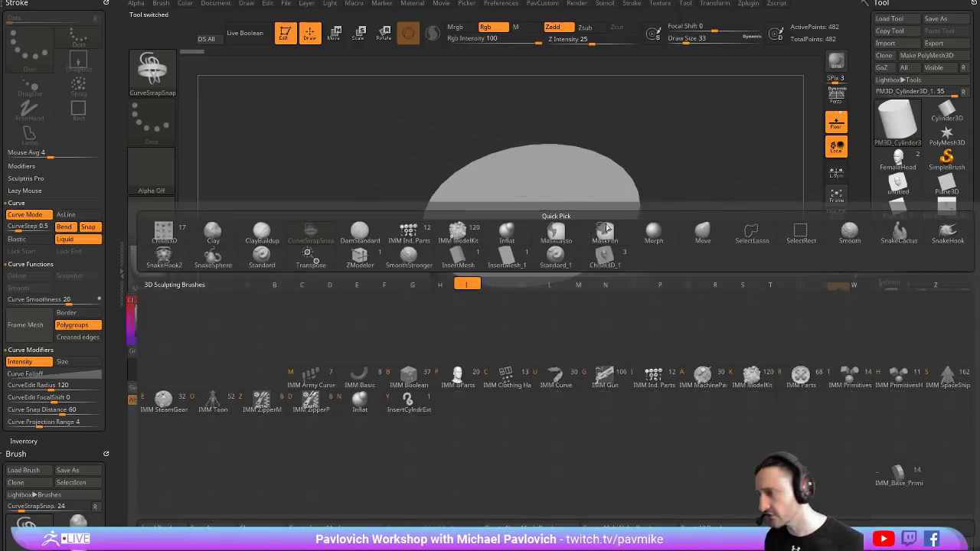
left_click(655, 369)
key("m")
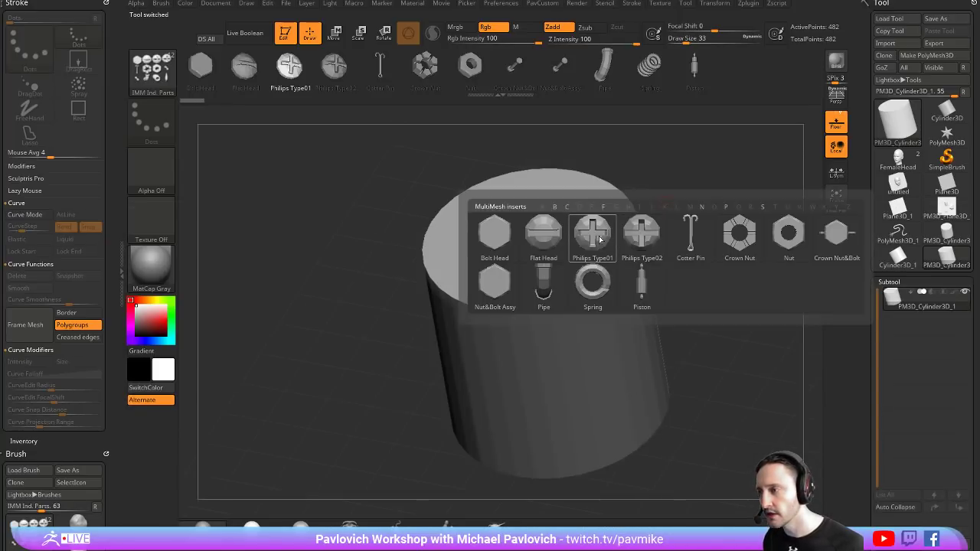
left_click(639, 234)
left_click_drag(700, 215, 663, 221, "alt")
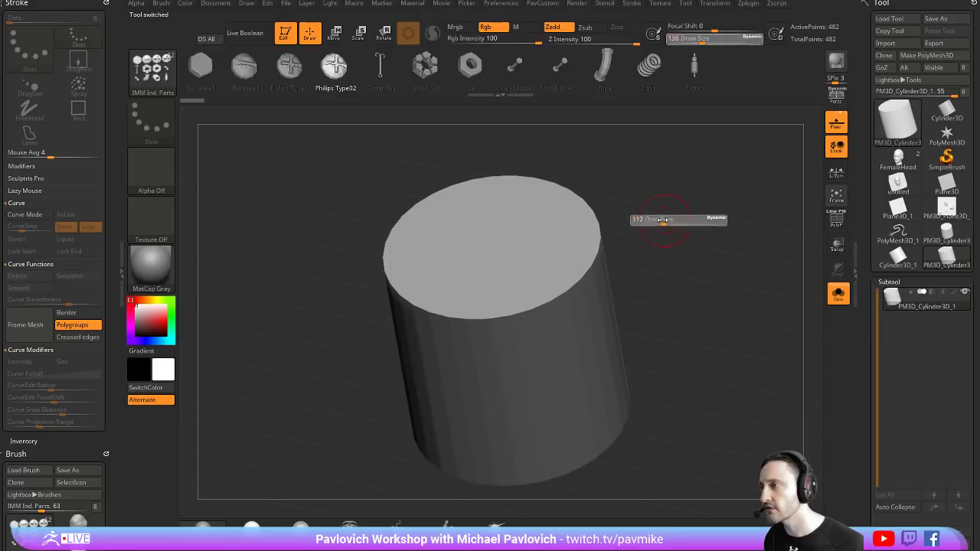
key("s")
Step: Clear the Stroke and Brush palettes from the tray and dock the Zplugin menu there
left_click(105, 3)
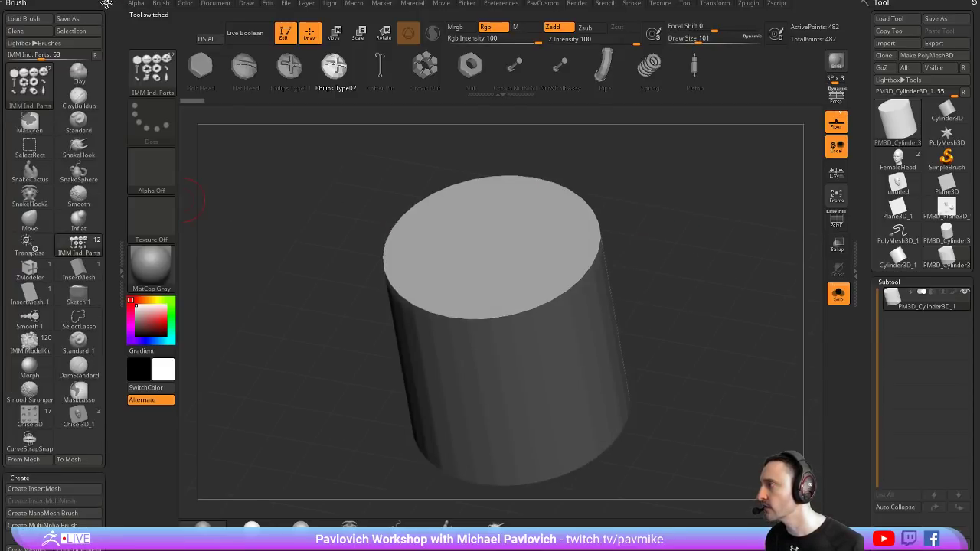
left_click(105, 3)
left_click(743, 5)
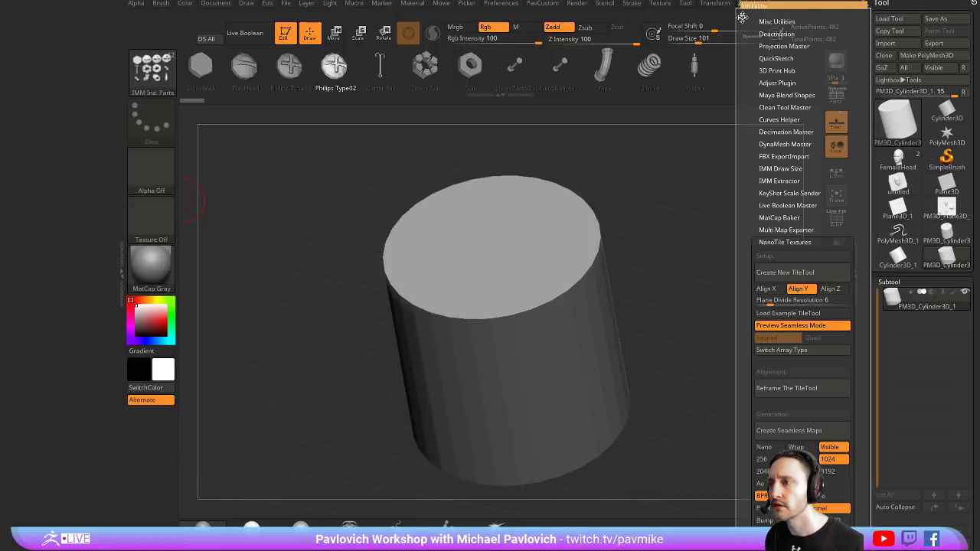
left_click(742, 17)
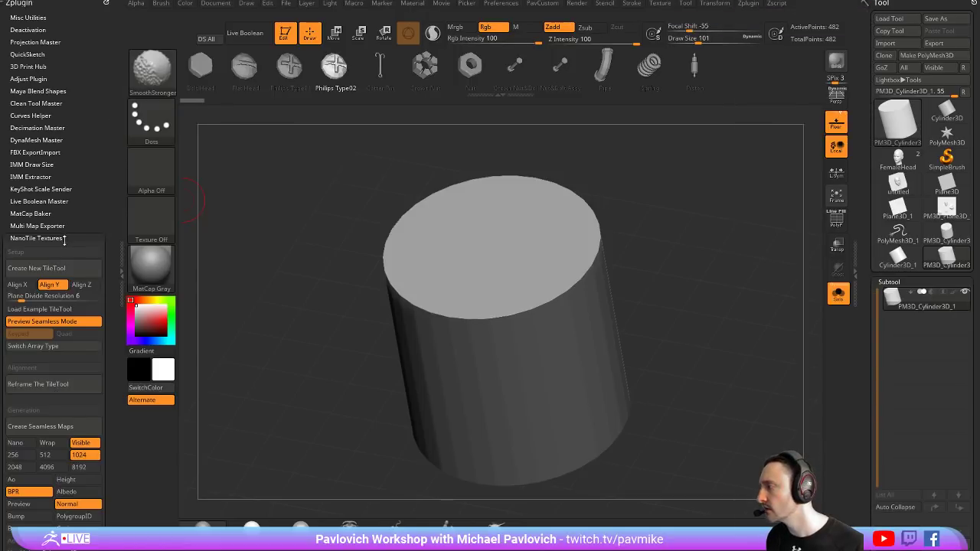
Step: Set IMM Draw Size for a 10 mm part and insert a Philips head on the cylinder top
left_click(31, 164)
left_click(25, 184)
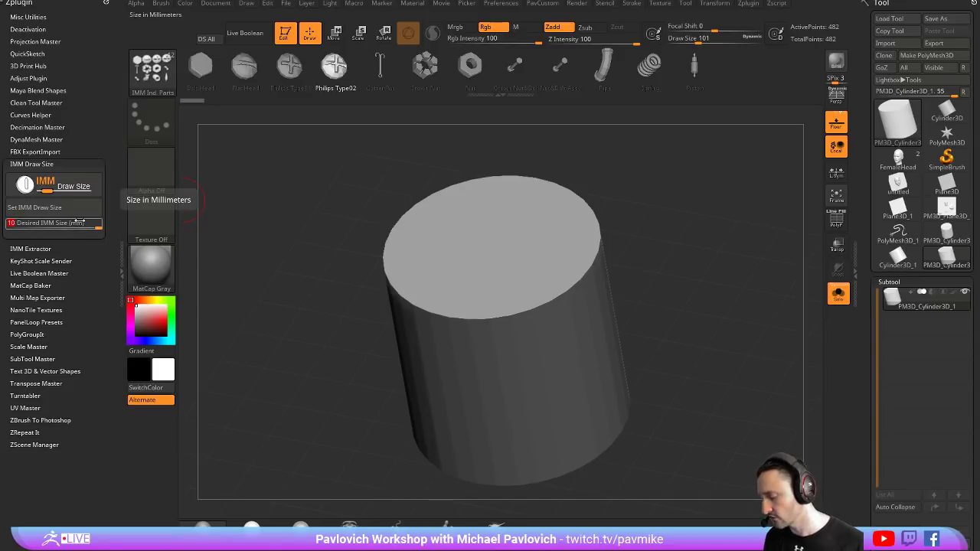
left_click(35, 207)
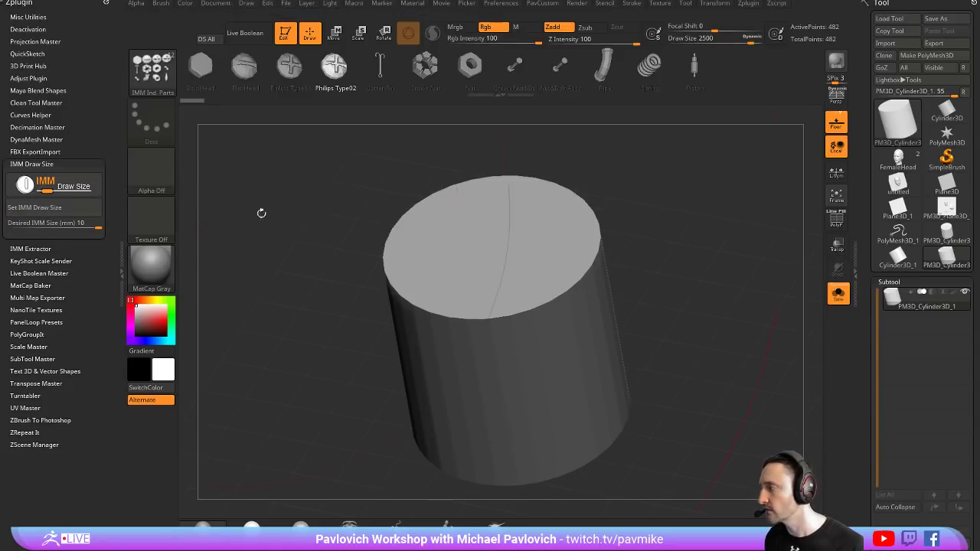
left_click(500, 301)
left_click_drag(727, 256, 675, 216)
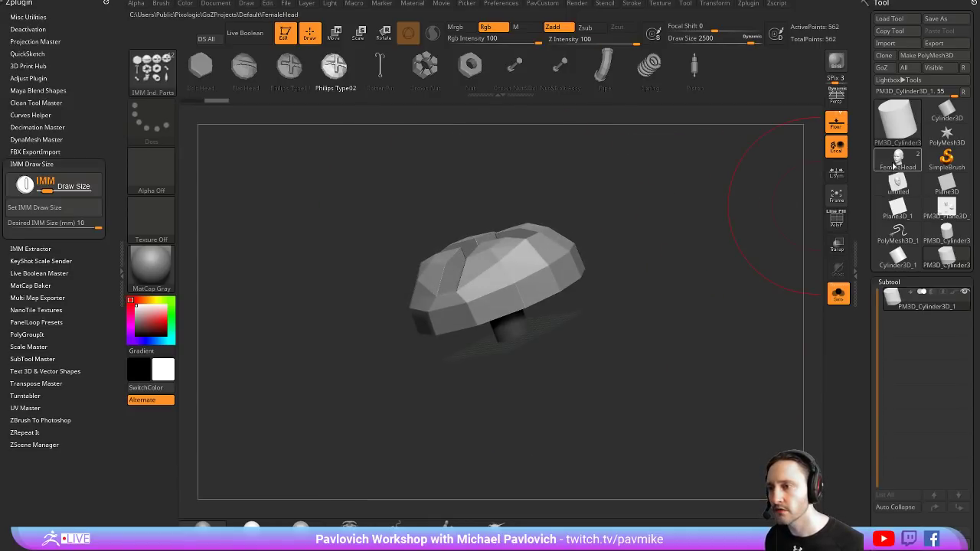
Step: Test the screw on the head model, undo it, clear the canvas and set Draw Size 90
left_click(897, 162)
left_click_drag(498, 272, 601, 113)
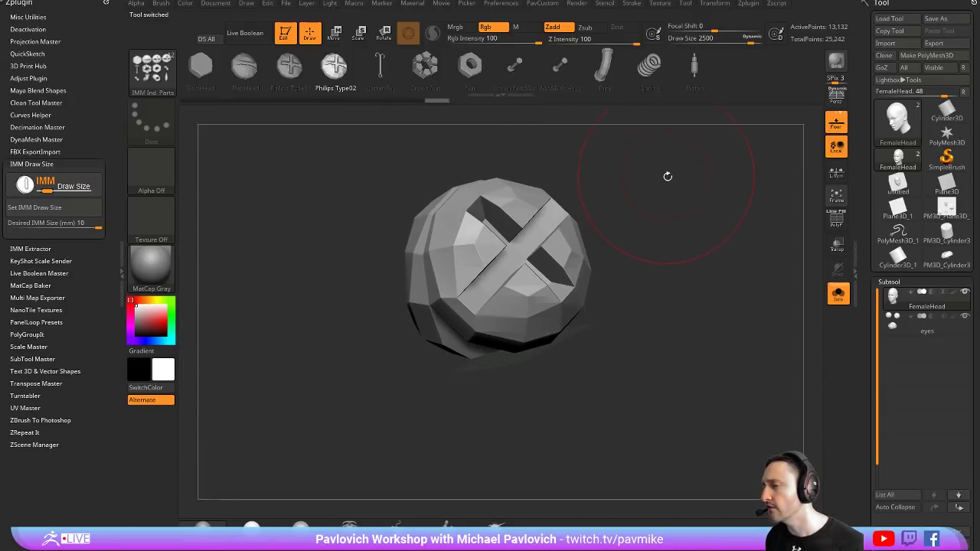
key("ctrl+z")
key("ctrl+z")
key("ctrl+z")
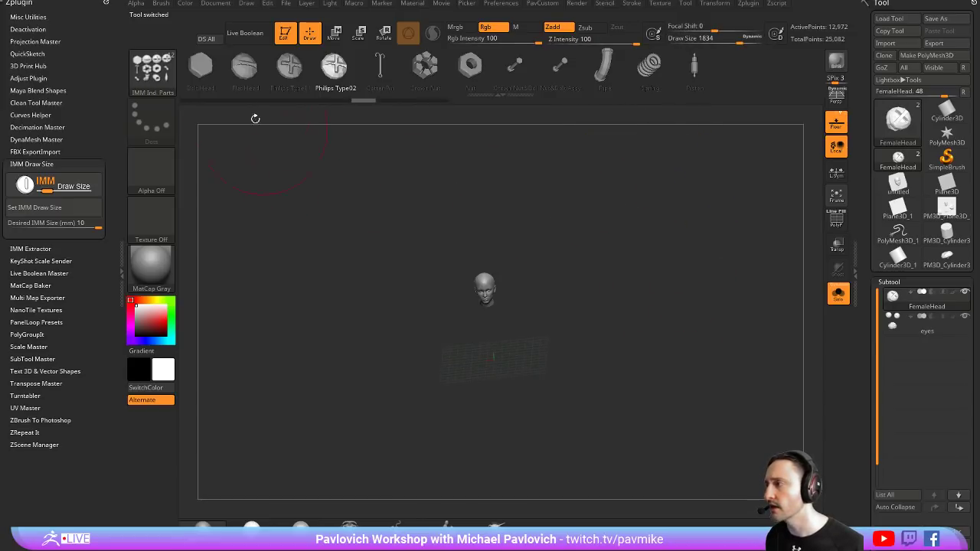
key("t")
key("ctrl+n")
type("s")
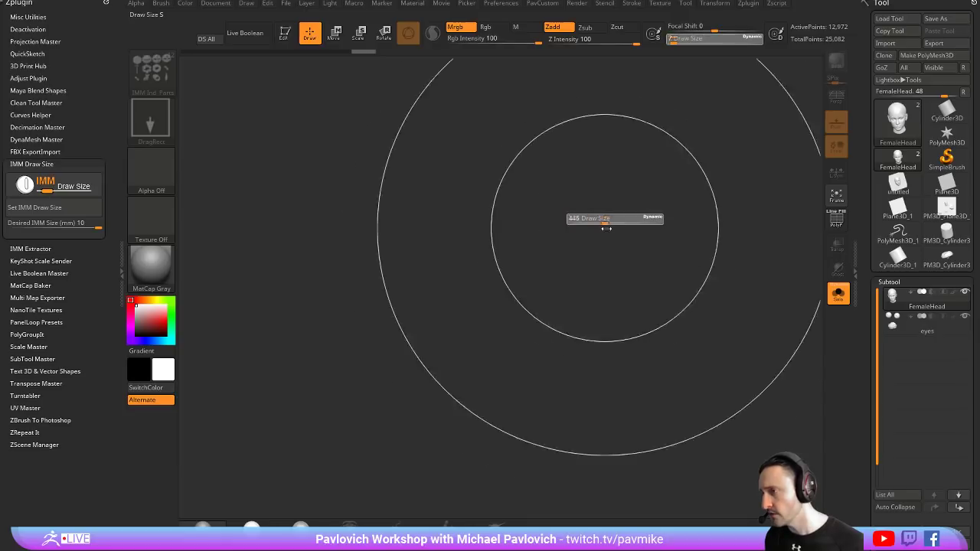
type("90")
key("Return")
mouse_move(940, 164)
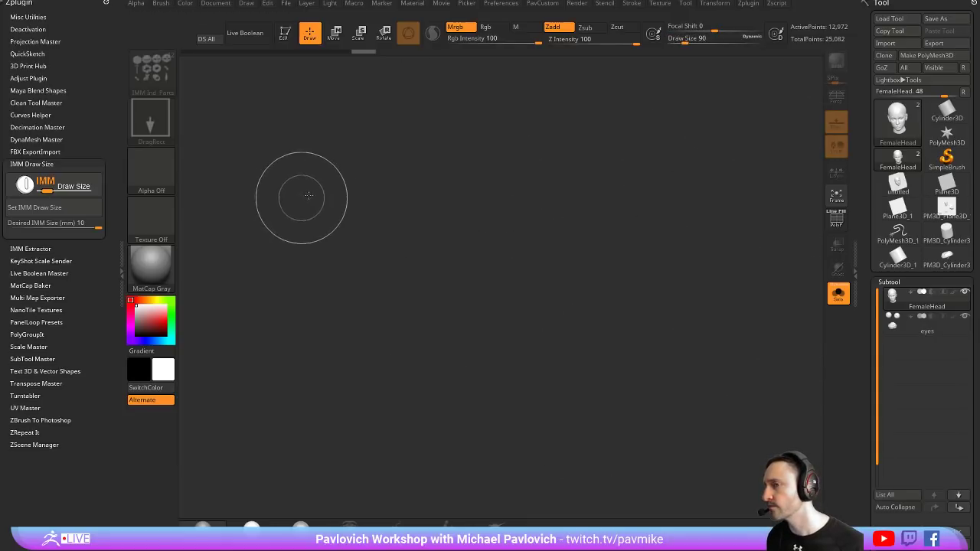
Step: Draw a PolyMesh3D star in Edit mode, facing front, with Draw Size 159
left_click(954, 179)
left_click(947, 134)
left_click_drag(437, 284, 470, 252)
key("t")
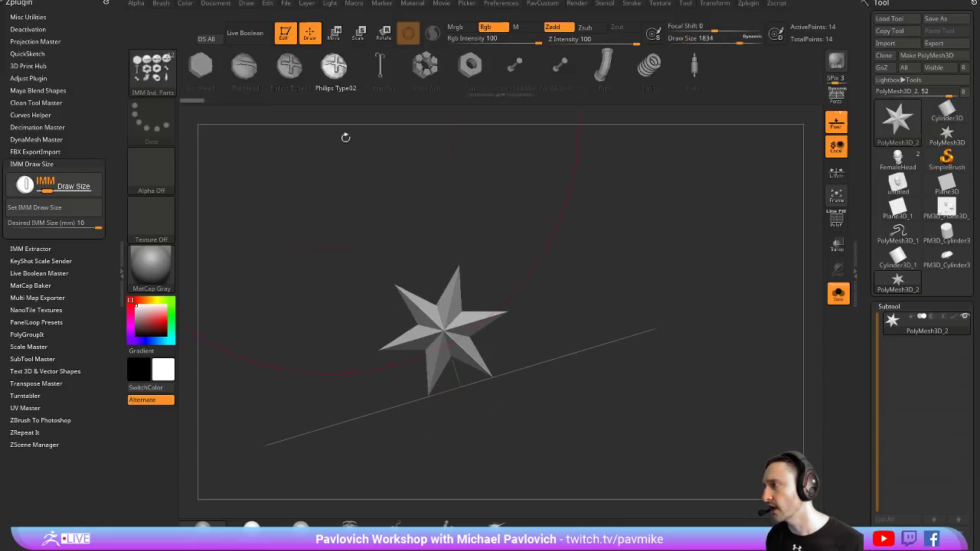
left_click_drag(344, 136, 602, 239, "shift")
type("ss159")
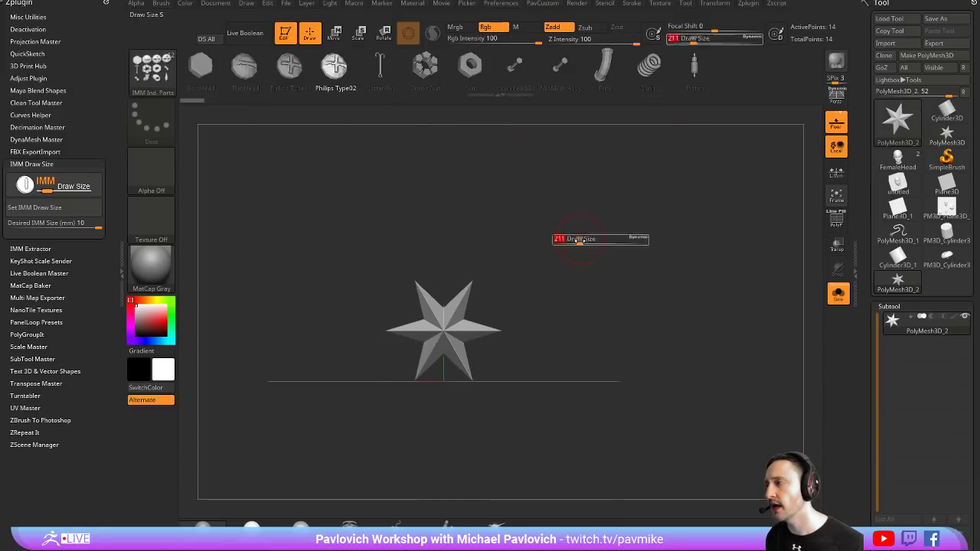
key("Return")
key("w")
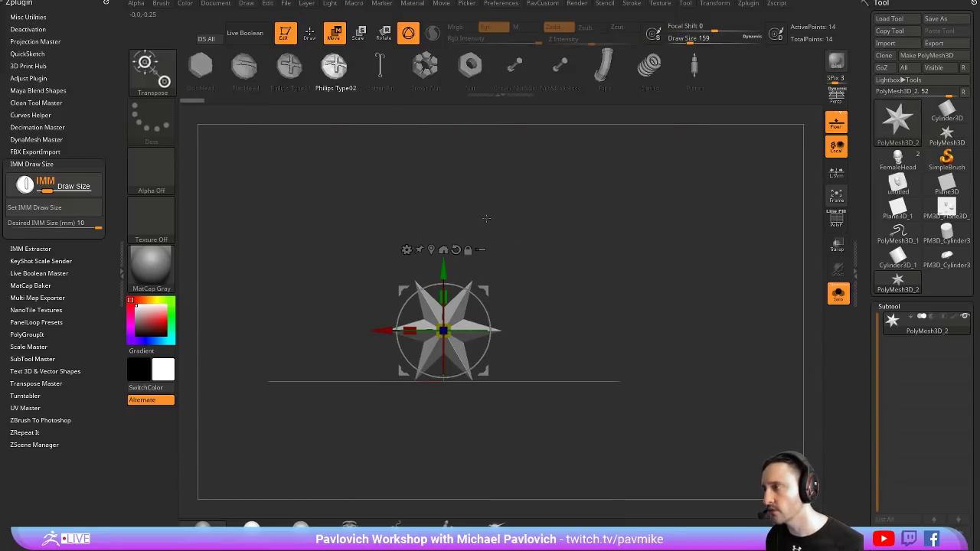
Step: Replace the star with the Philips Type02 mesh and expand the IMM Extractor options
left_click(334, 65)
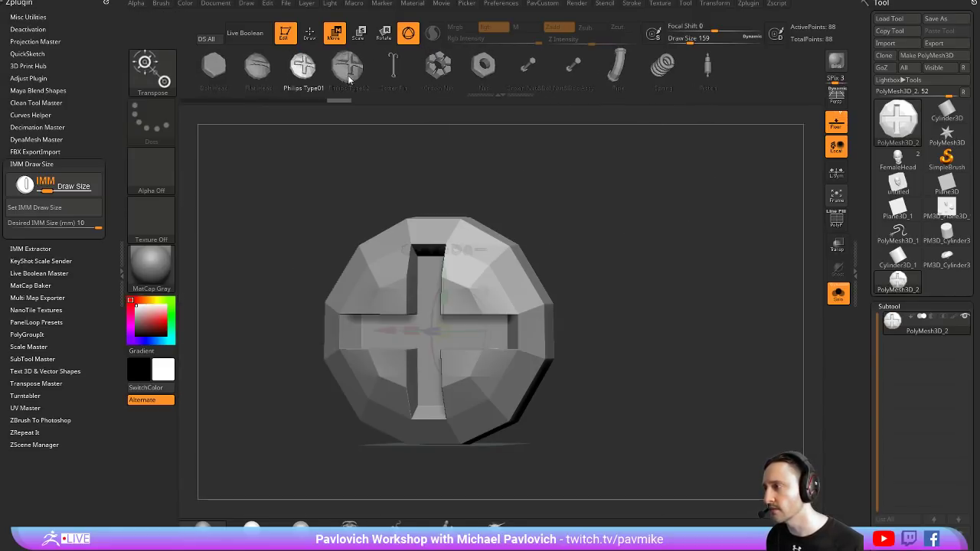
left_click(37, 164)
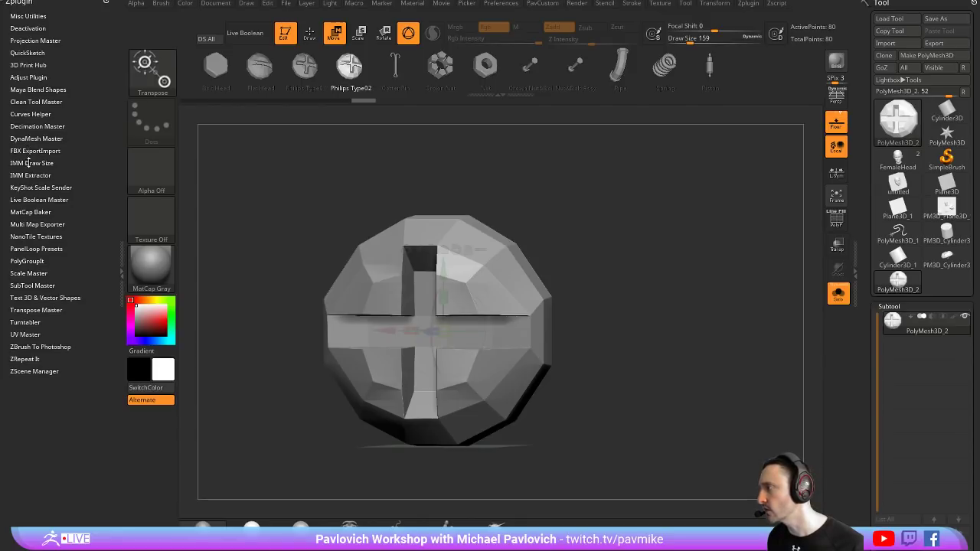
left_click(31, 175)
left_click(40, 218)
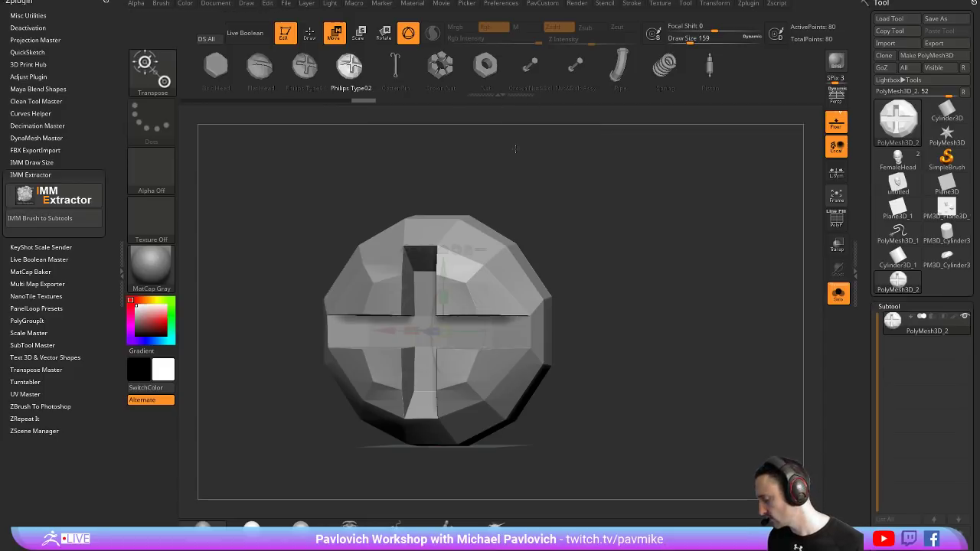
Step: Run IMM Brush to Subtools, yielding Nut, Cotter Pin, Crown Nut, Spring subtools, then expand Scale Master
left_click(84, 219)
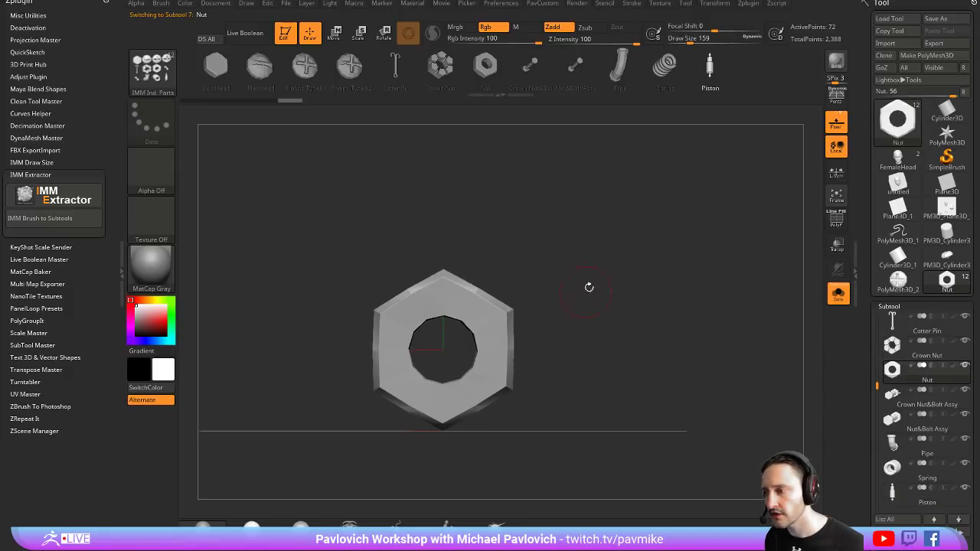
key("s")
mouse_move(554, 237)
left_mouse_down()
mouse_move(530, 251)
mouse_move(615, 274)
left_mouse_up()
key("shift")
left_click(31, 174)
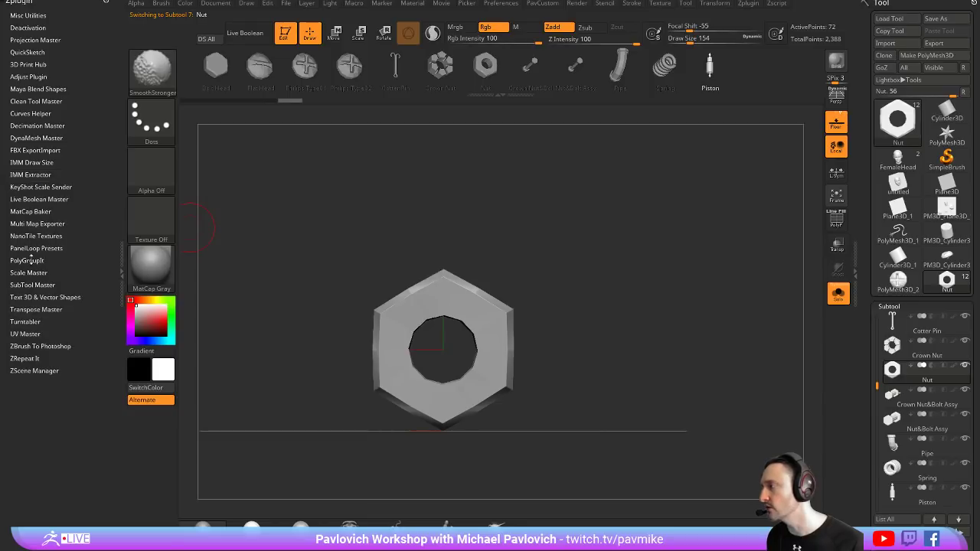
left_click(29, 272)
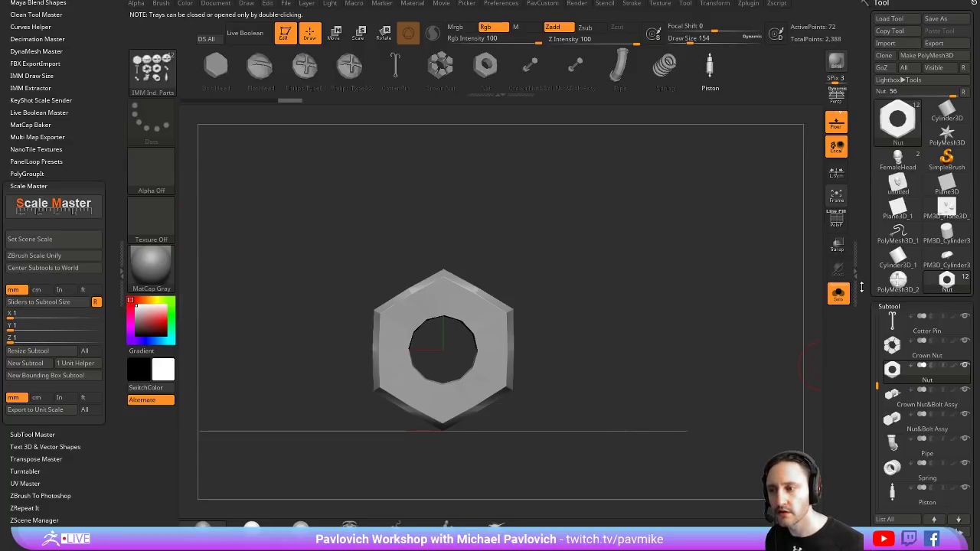
Step: Delete all the inserted parts so only the sphere remains, and reposition the view
scroll(881, 287, "down", 5)
left_click(934, 293)
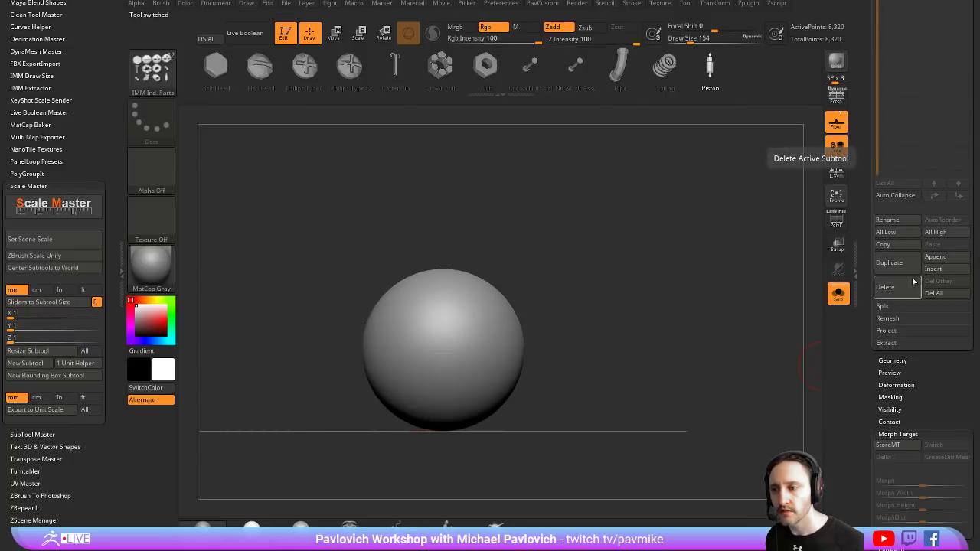
key("w")
left_click_drag(530, 193, 533, 211, "alt")
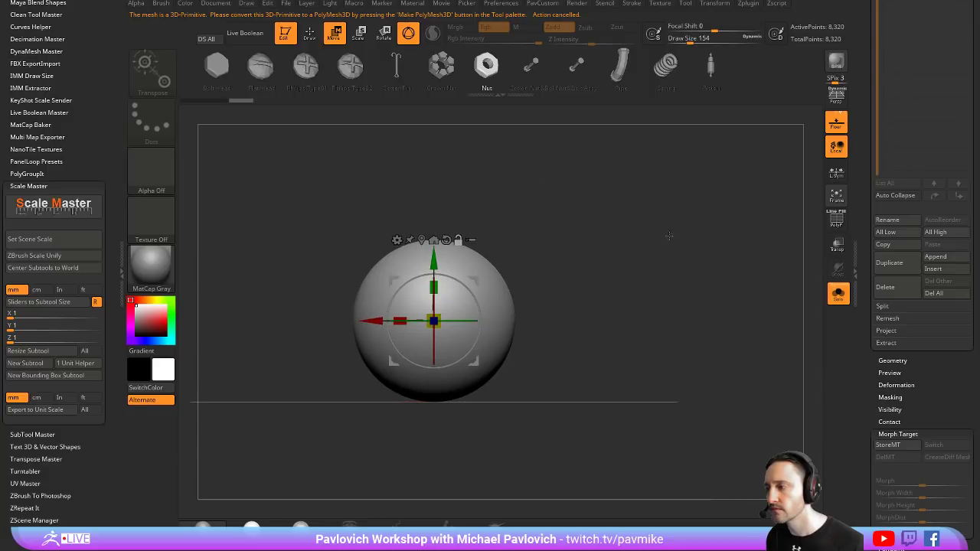
scroll(867, 243, "up", 6)
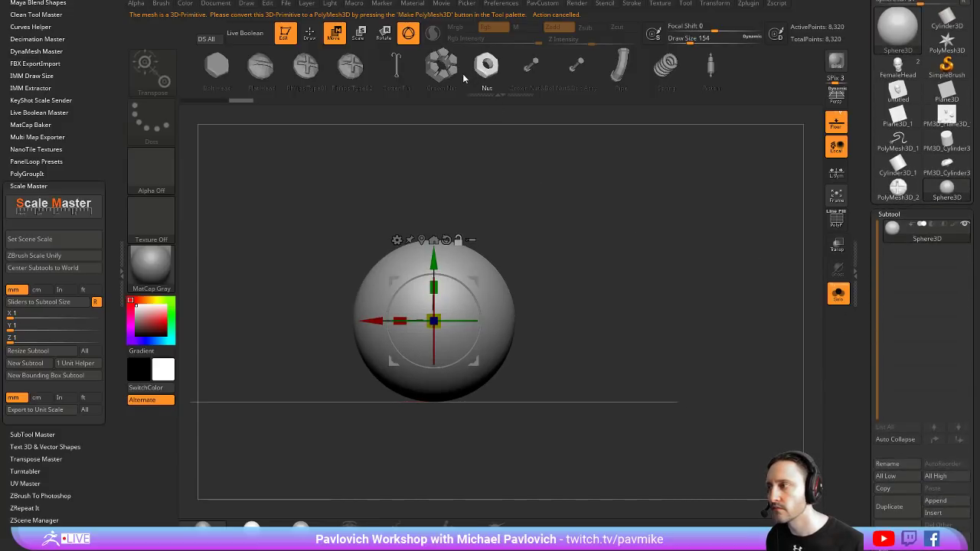
left_click_drag(855, 260, 856, 353)
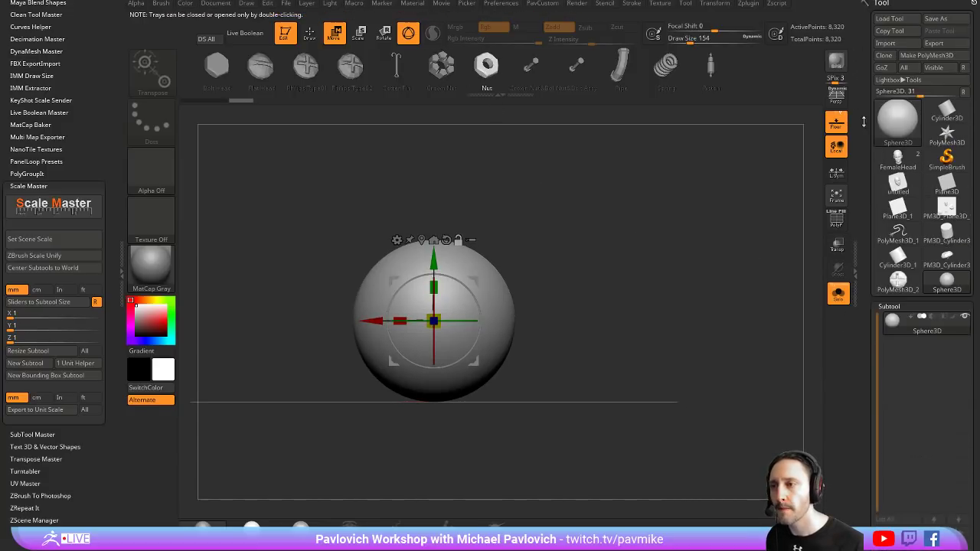
Step: Make the sphere a PolyMesh3D, replace it with the Nut insert, and apply PavCustom Unify
left_click(924, 56)
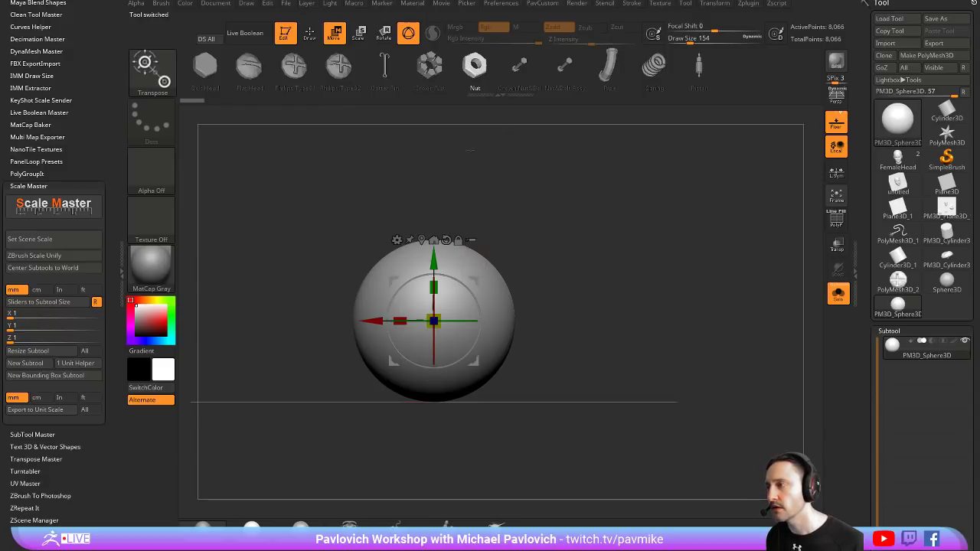
left_click(474, 65)
key("q")
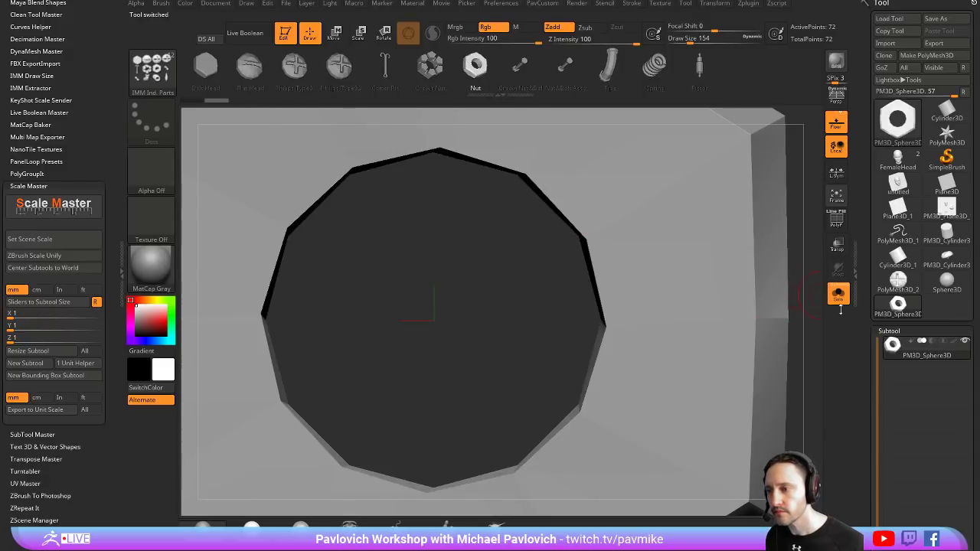
left_click(873, 328)
key("g")
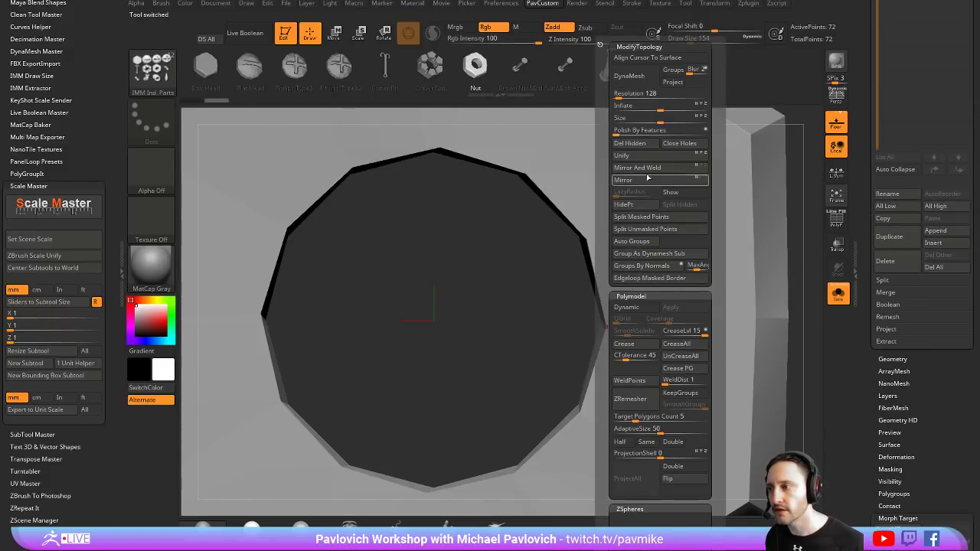
left_click(620, 155)
scroll(869, 341, "up", 5)
scroll(868, 341, "down", 5)
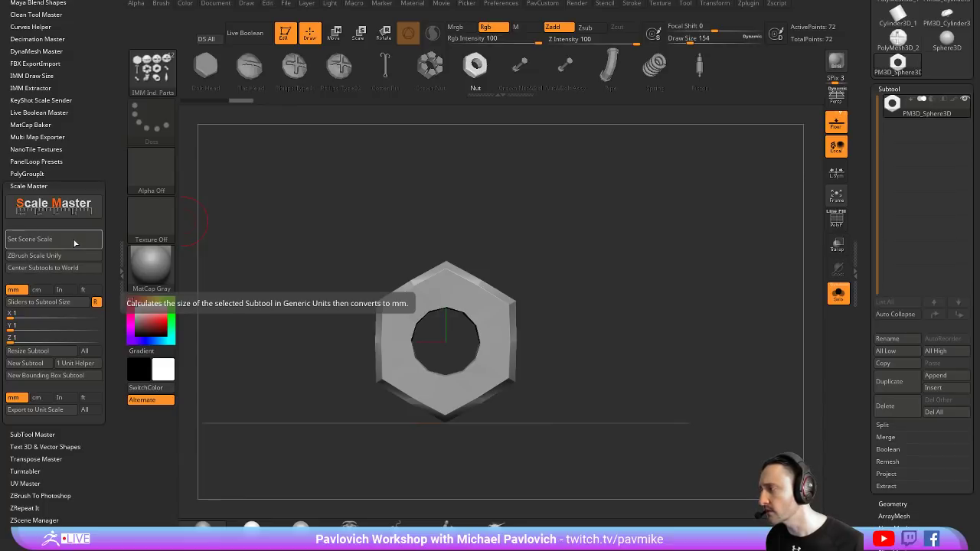
Step: Enter X = 15 in Scale Master and set the scene scale to the 1.75 x 2 x 0.77 mm option
left_click(14, 314)
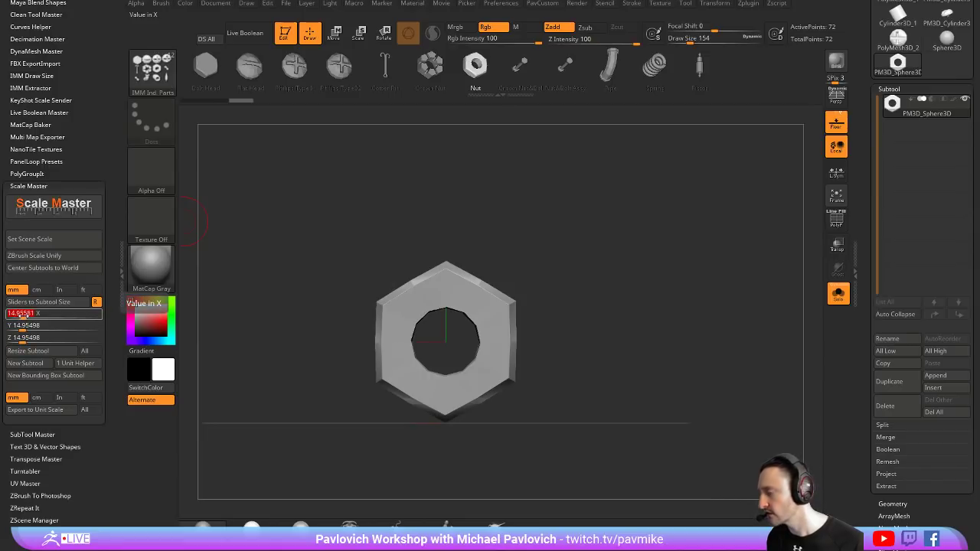
type("15")
key("Return")
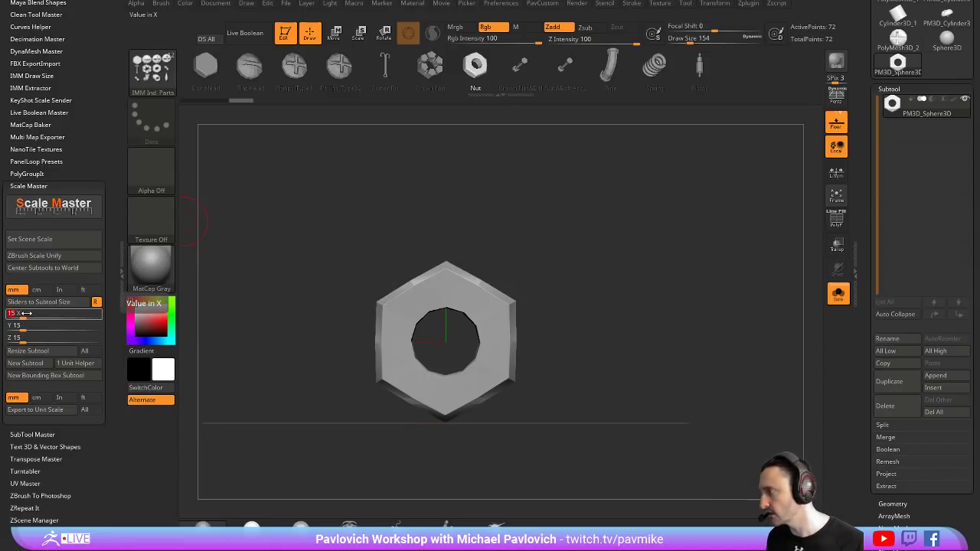
left_click(48, 238)
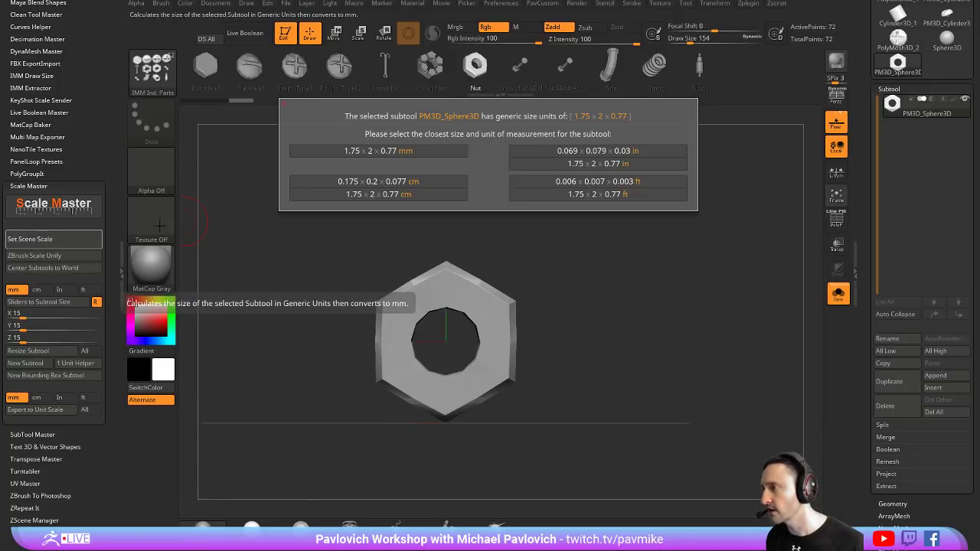
left_click(431, 150)
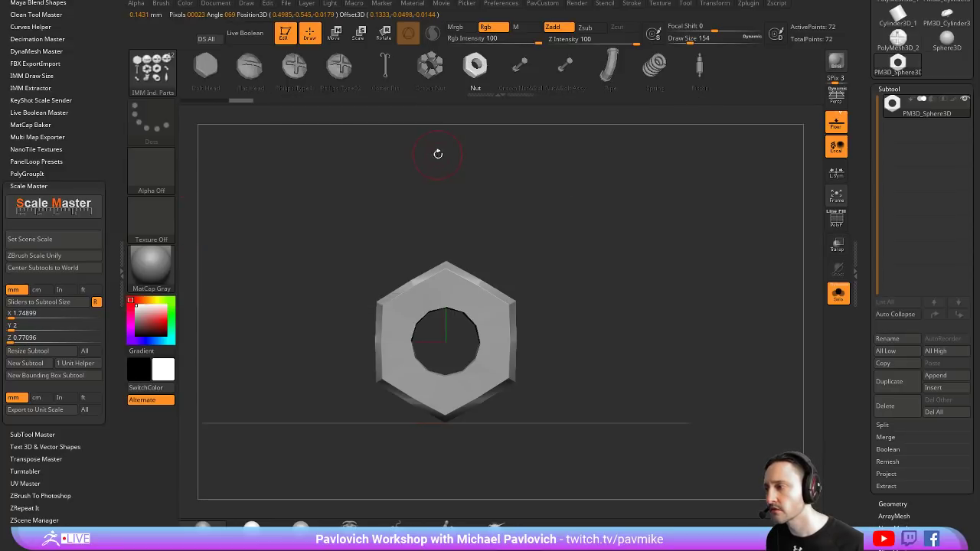
left_click_drag(397, 191, 391, 195)
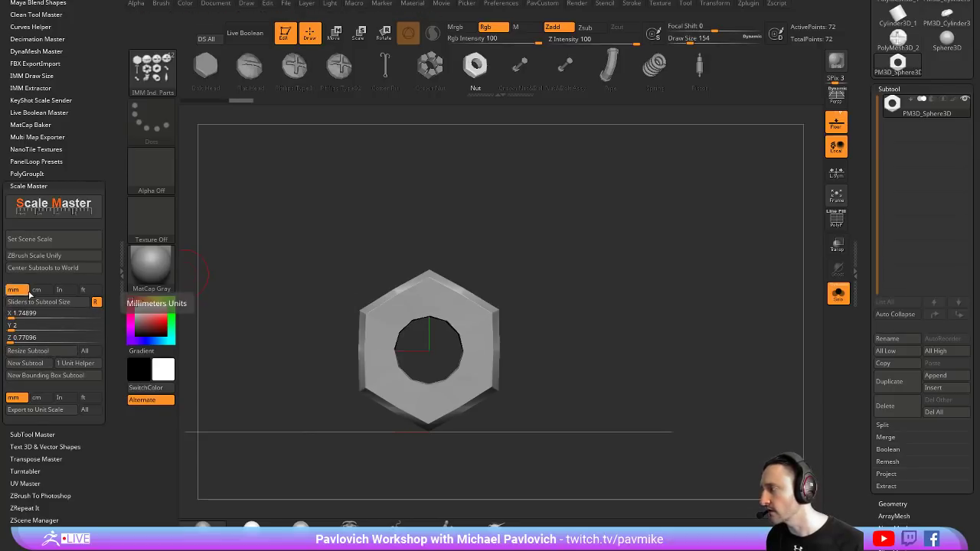
Step: Enter 15 for the nut's X, Y and Z sizes in Scale Master and apply Resize Subtool
left_click(23, 314)
type("15")
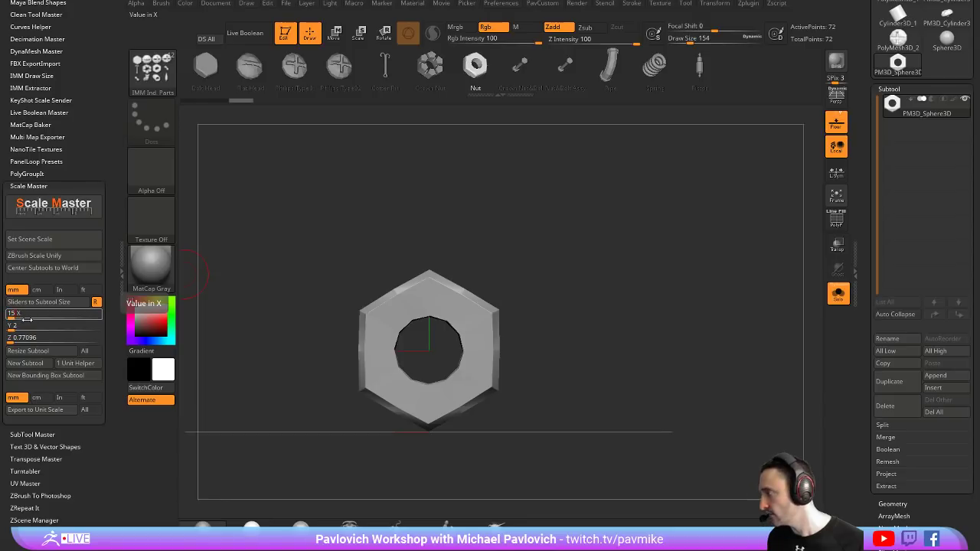
key("Return")
left_click(28, 325)
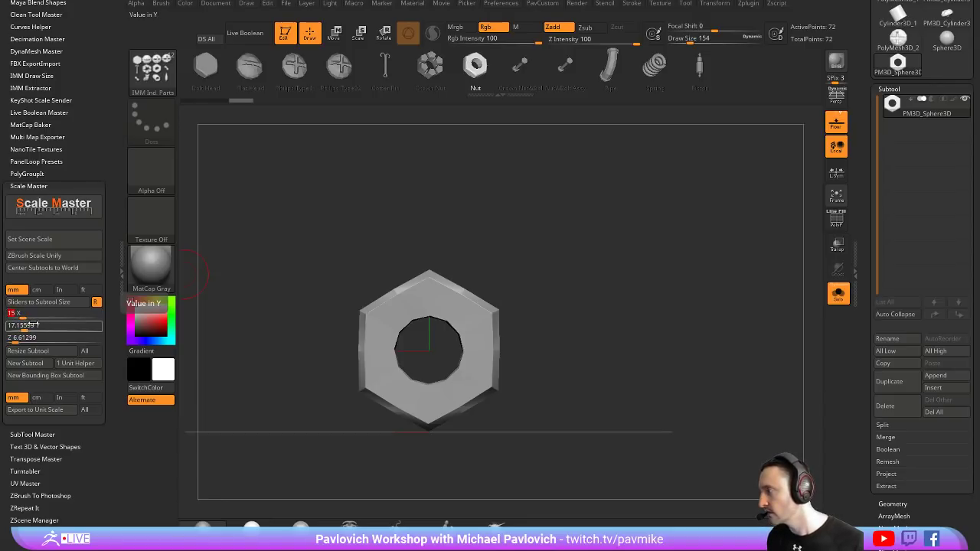
double_click(25, 327)
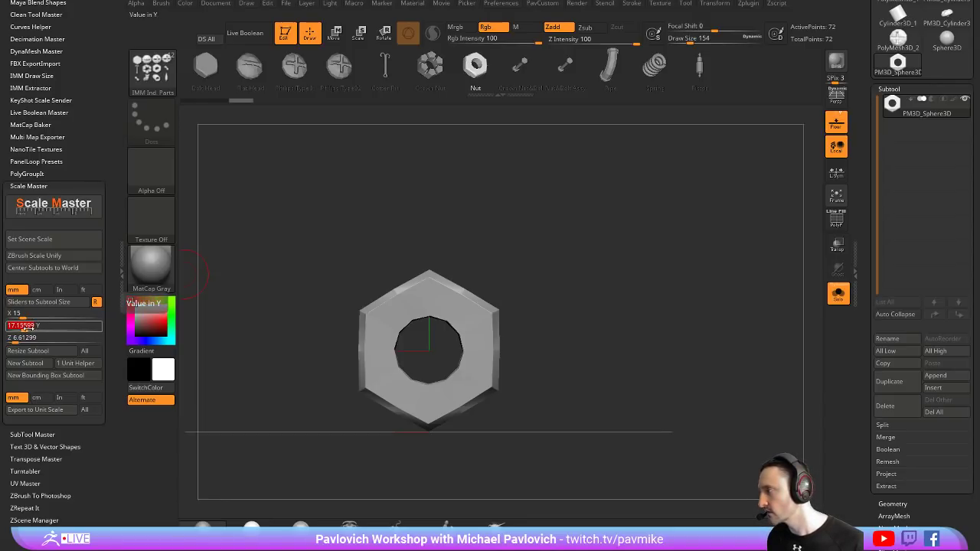
type("15")
key("Return")
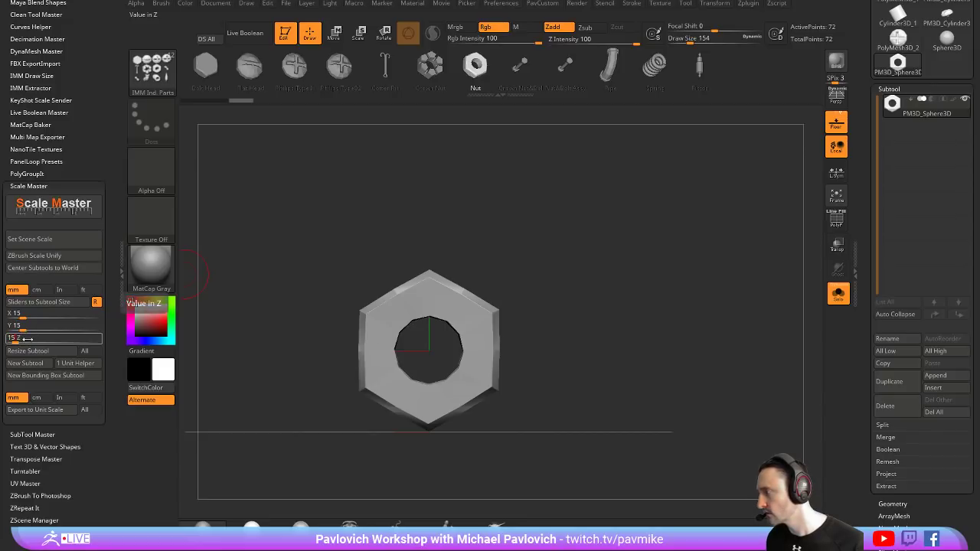
left_click(28, 351)
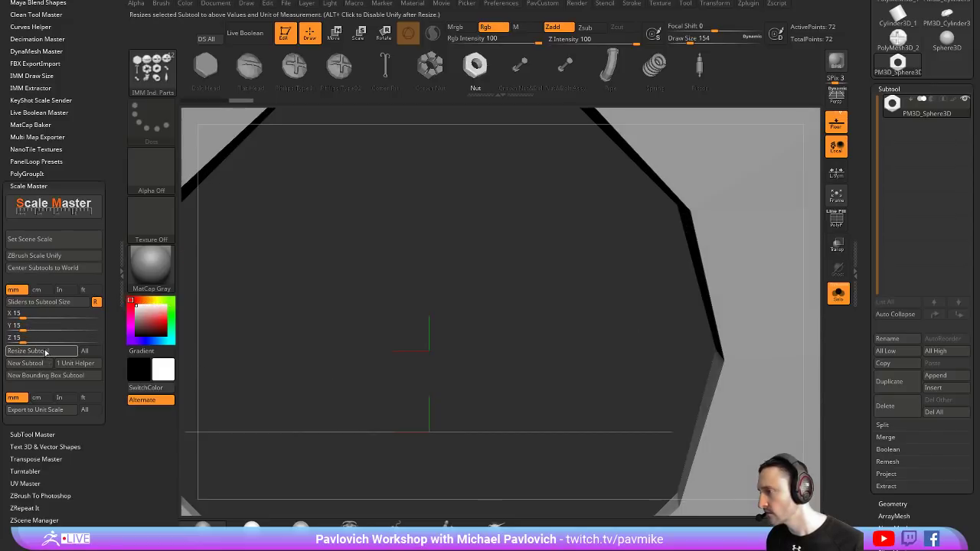
Step: Frame the enlarged nut, turn on the PolyF wireframe, and greatly enlarge the Draw Size
key("f")
left_click(837, 220)
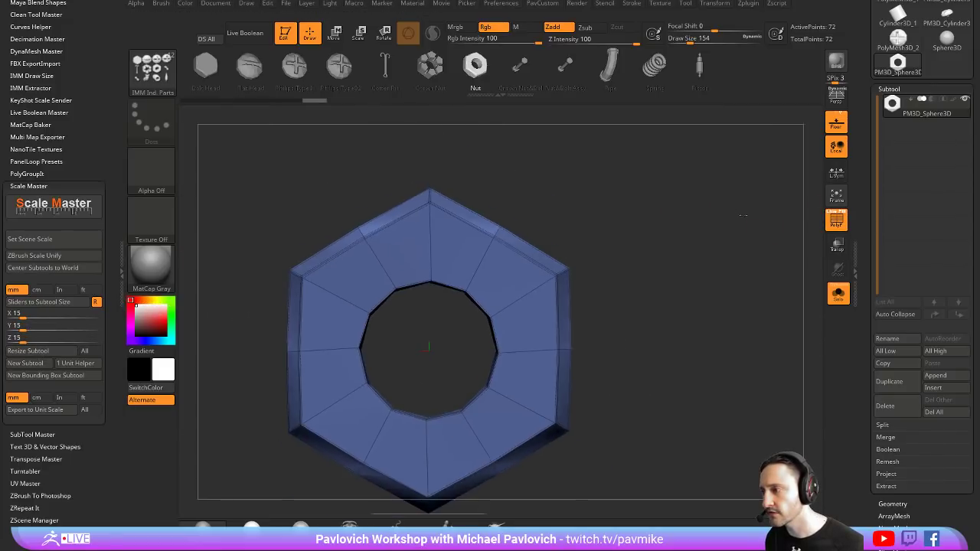
right_click_drag(730, 230, 731, 209, "ctrl")
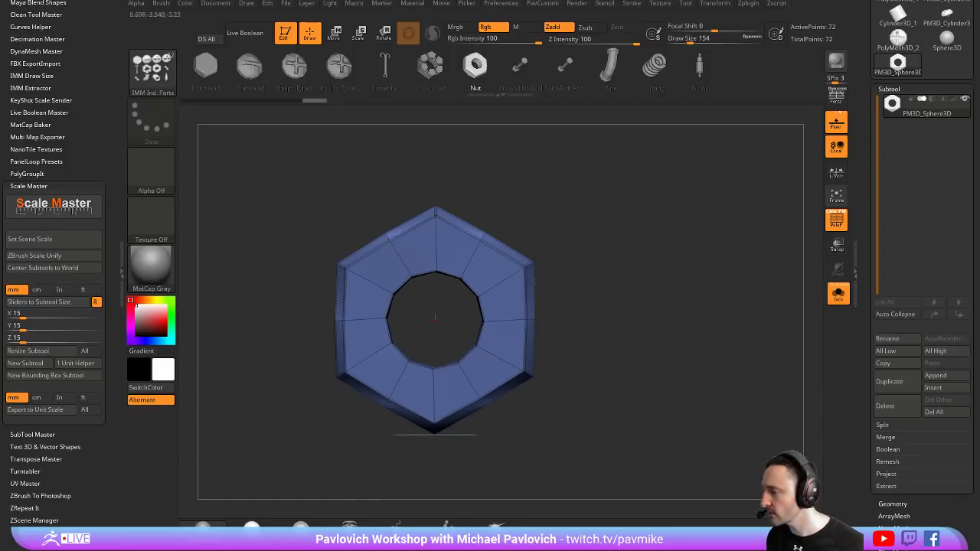
key("s")
left_click_drag(581, 290, 591, 283)
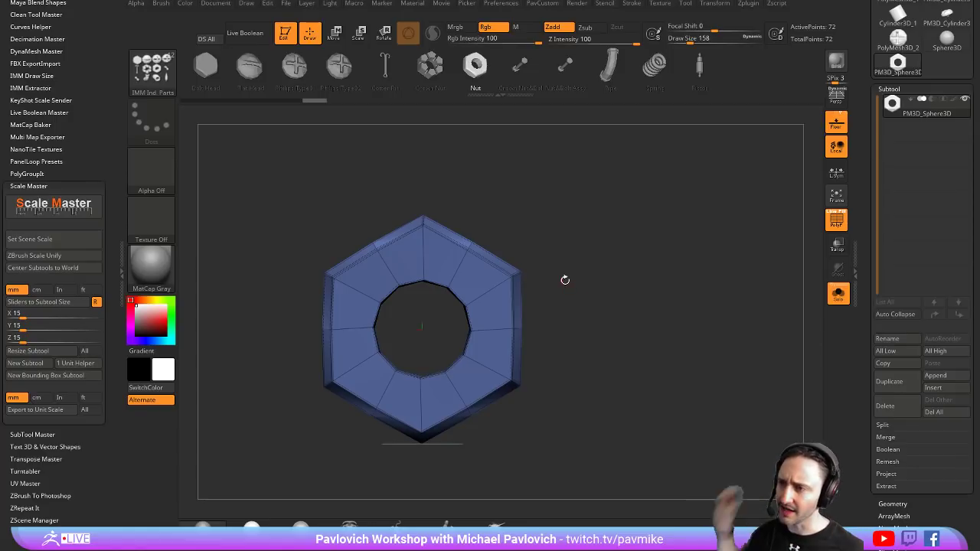
key("s")
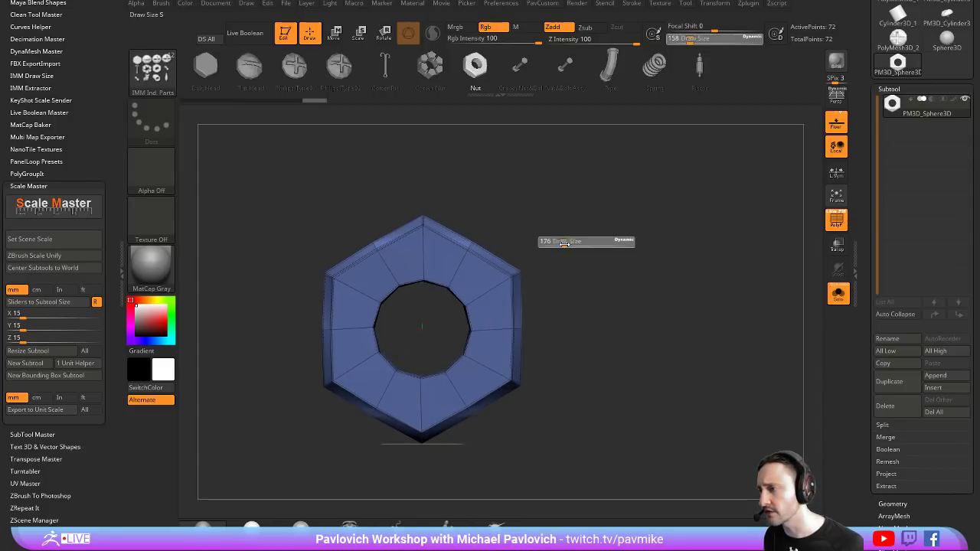
scroll(635, 249, "down", 3)
key("s")
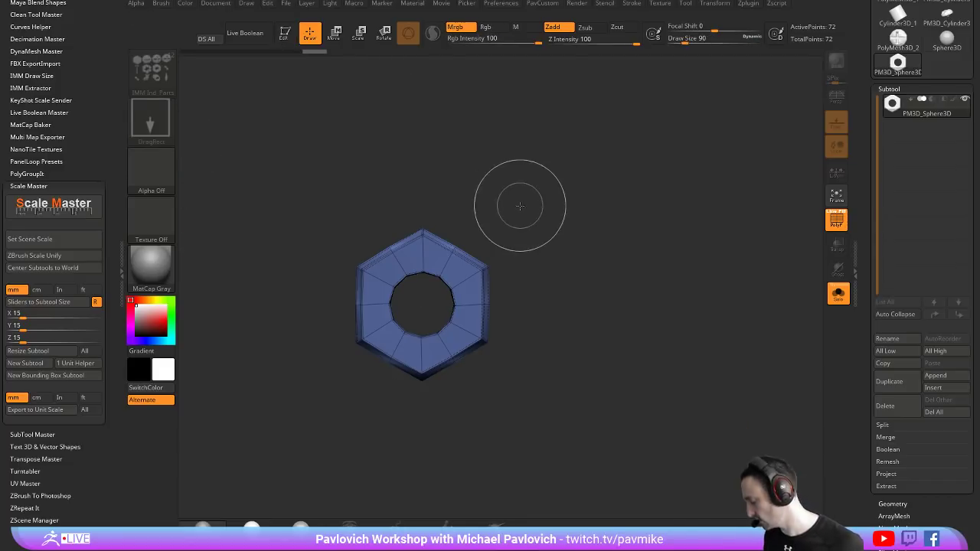
Step: Leave the nut, draw a star mesh in edit mode, and replace it with a basic cube
key("ctrl+n")
scroll(875, 143, "up", 5)
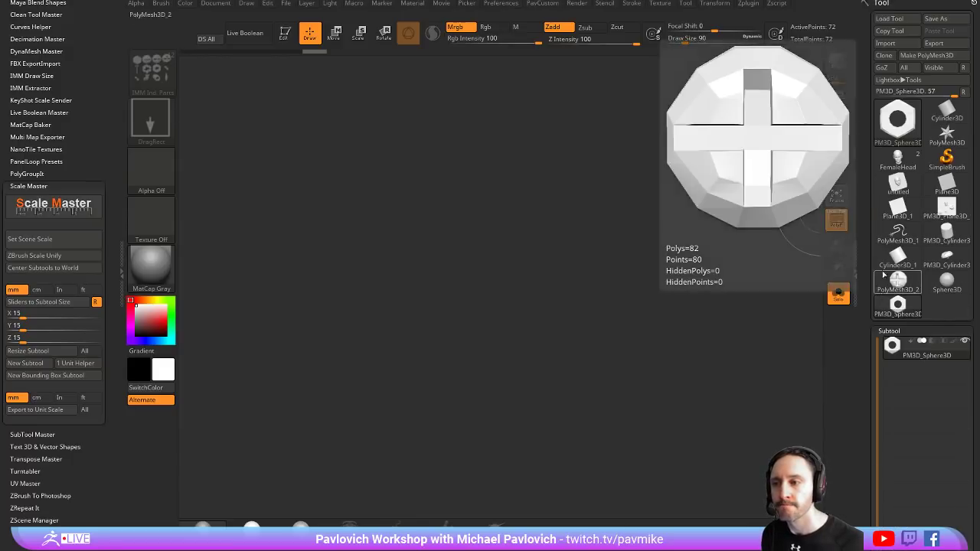
left_click(947, 134)
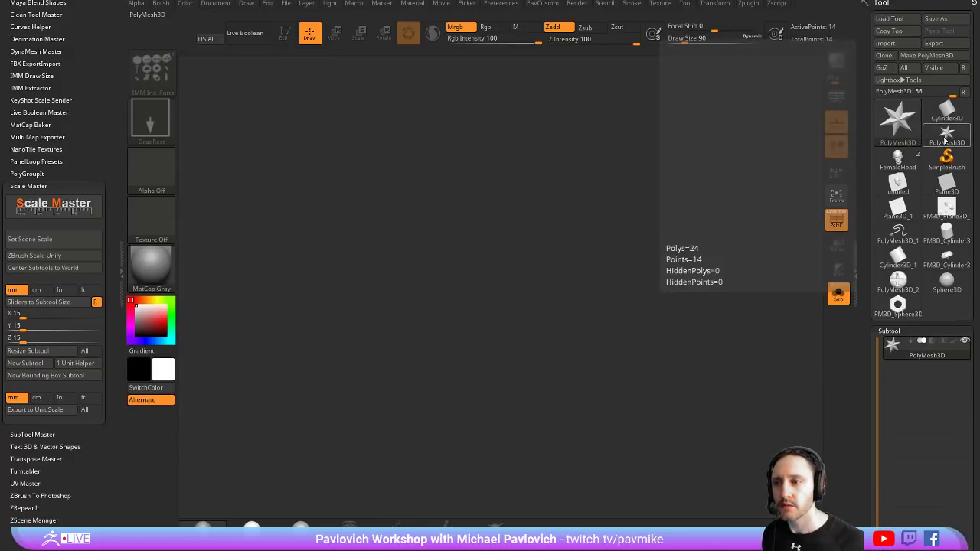
left_click(897, 118)
left_click_drag(383, 280, 467, 337)
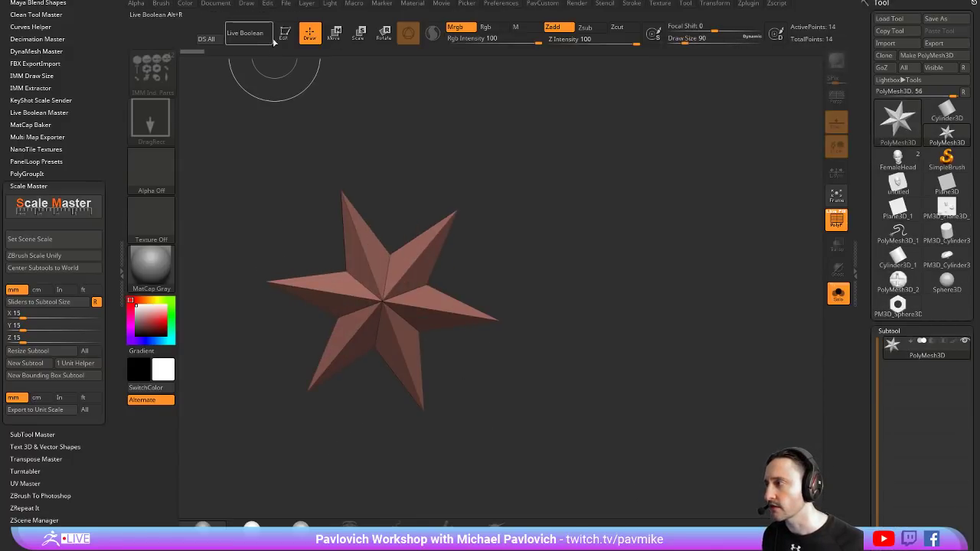
key("t")
scroll(872, 335, "down", 10)
left_click(889, 252)
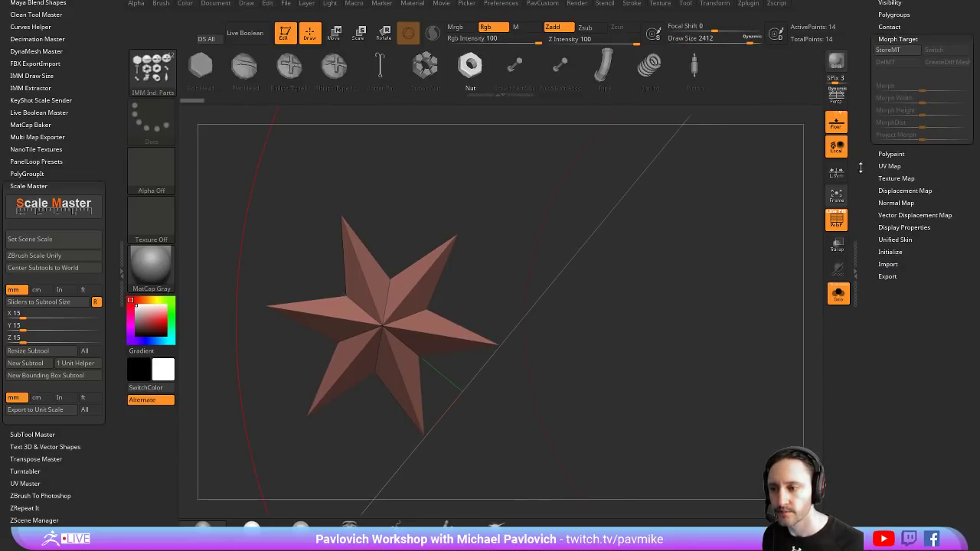
left_click(901, 264)
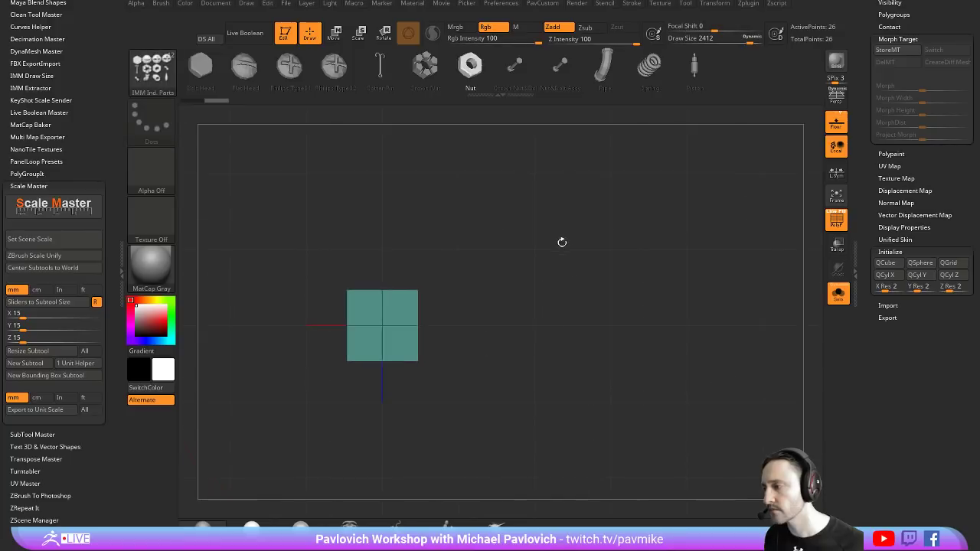
Step: Stretch the cube into a narrow, tall box and switch to the ZModeler brush
key("w")
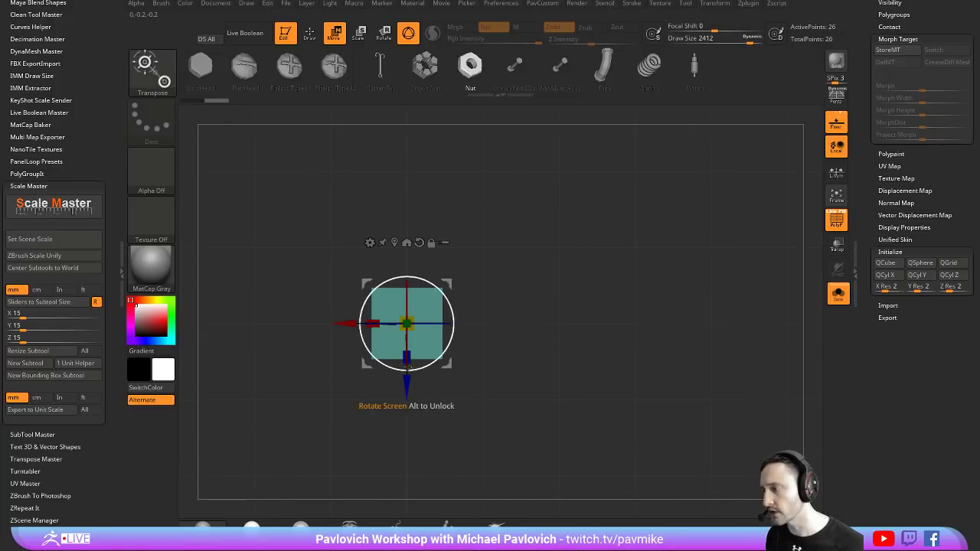
left_click_drag(406, 356, 406, 429)
key("q")
key("b")
key("z")
key("m")
key("w")
key("q")
Step: Insert multiple edge loops along the box, regroup its sides and top, and collapse Scale Master
key("space")
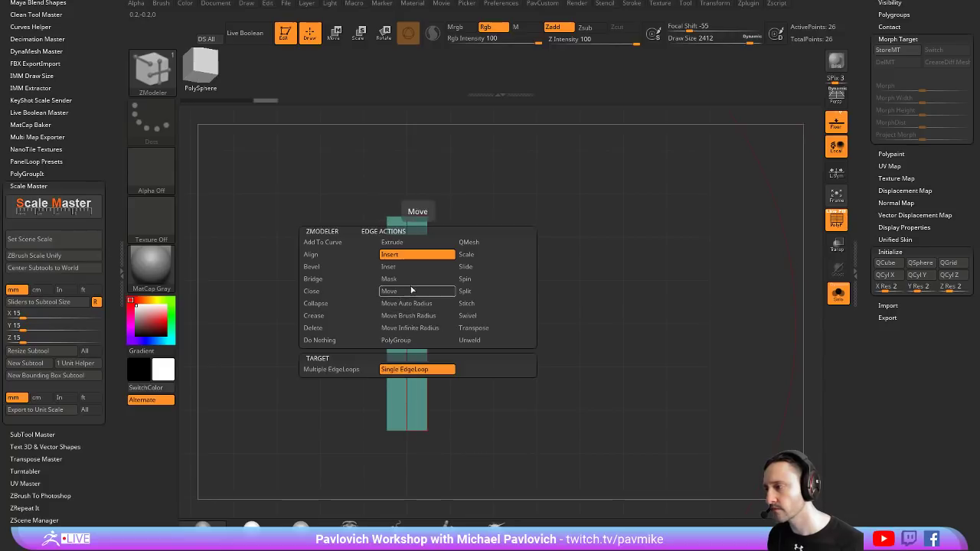
left_click(348, 368)
left_click(416, 322)
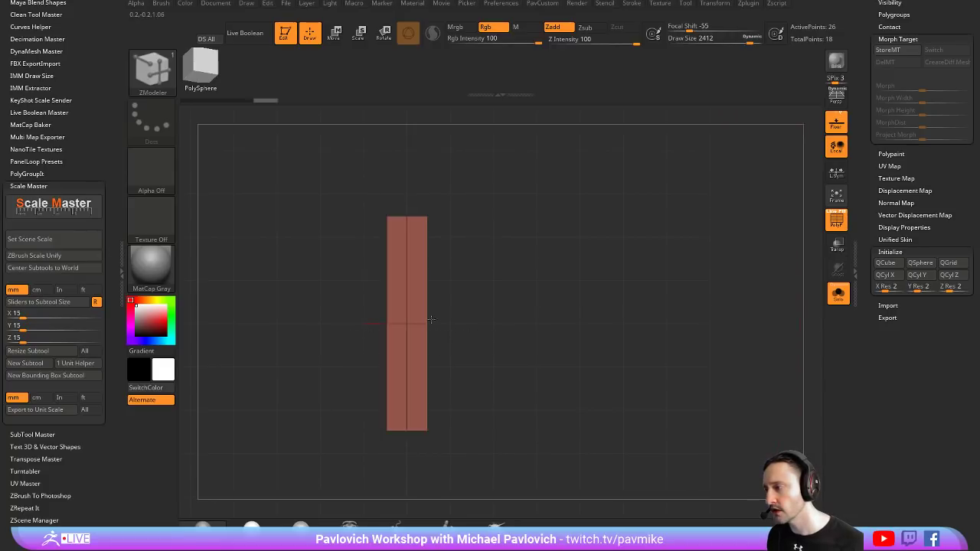
left_click_drag(515, 313, 557, 214)
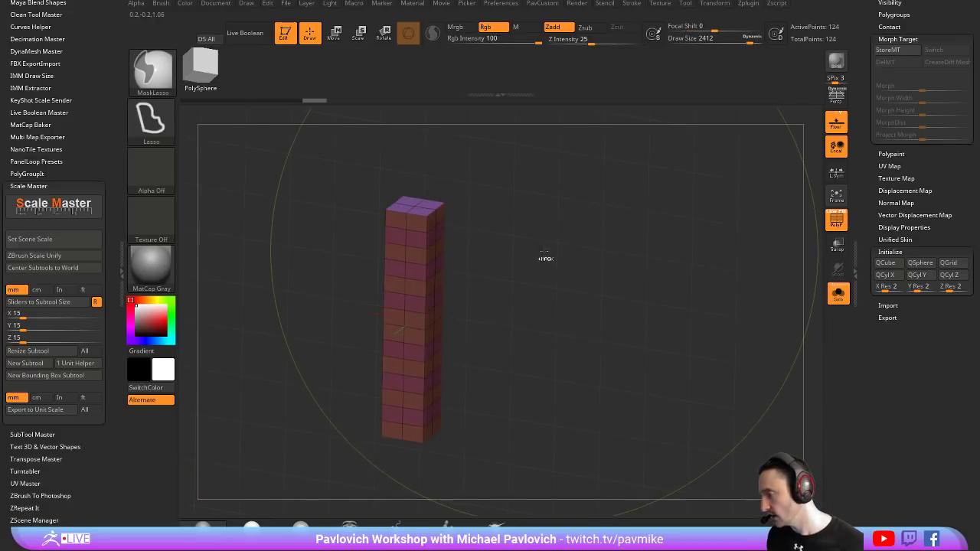
key("space")
left_click(560, 279)
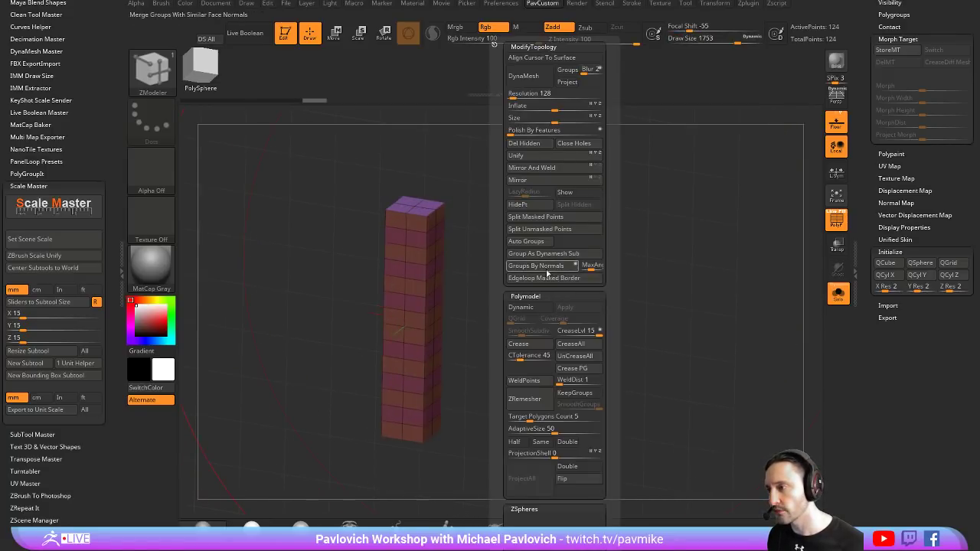
mouse_move(461, 286)
left_mouse_down()
mouse_move(514, 265)
mouse_move(482, 277)
mouse_move(463, 433)
mouse_move(564, 184)
left_mouse_up()
left_click_drag(436, 231, 466, 236)
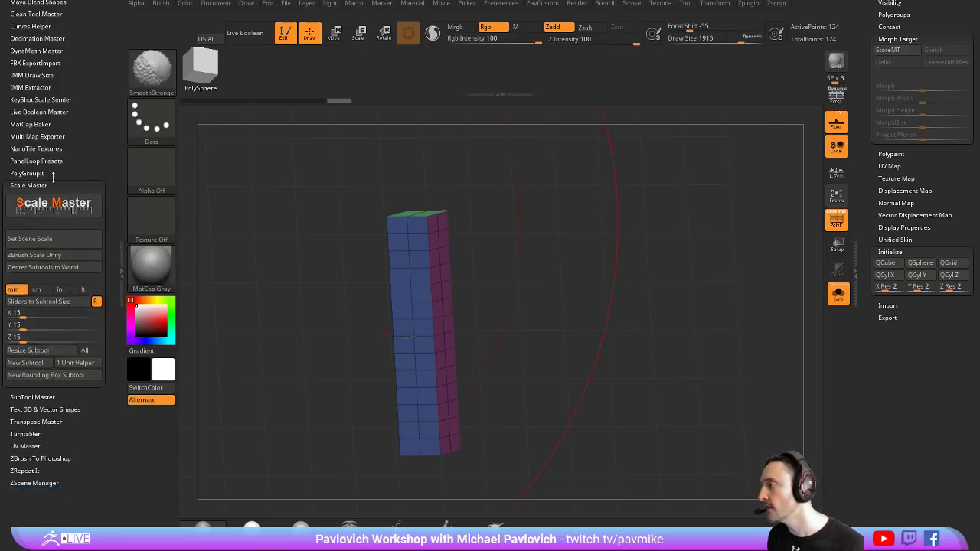
left_click(28, 186, "shift")
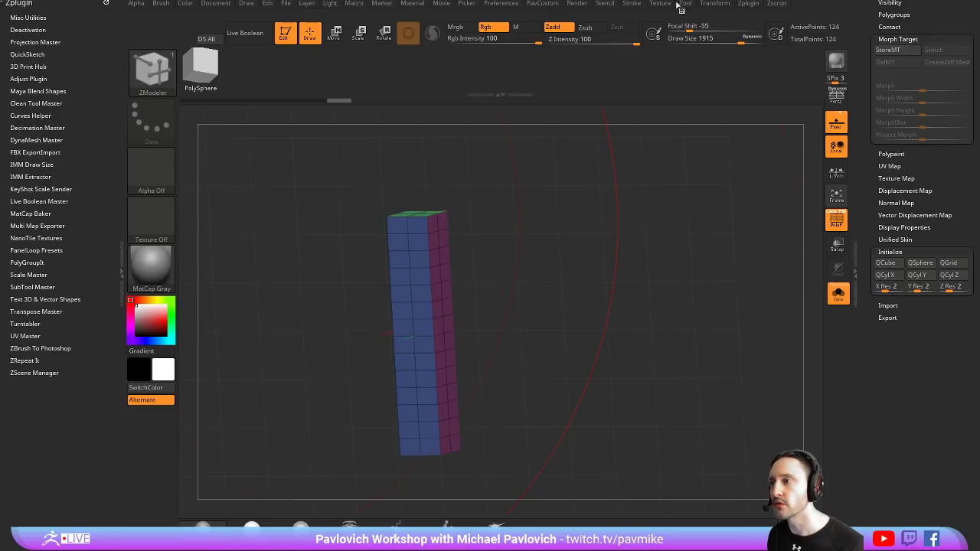
Step: Dock the Stroke palette beside the canvas and enable polygroup-border curves for Frame Mesh
left_click(631, 3)
left_click_drag(624, 18, 67, 284)
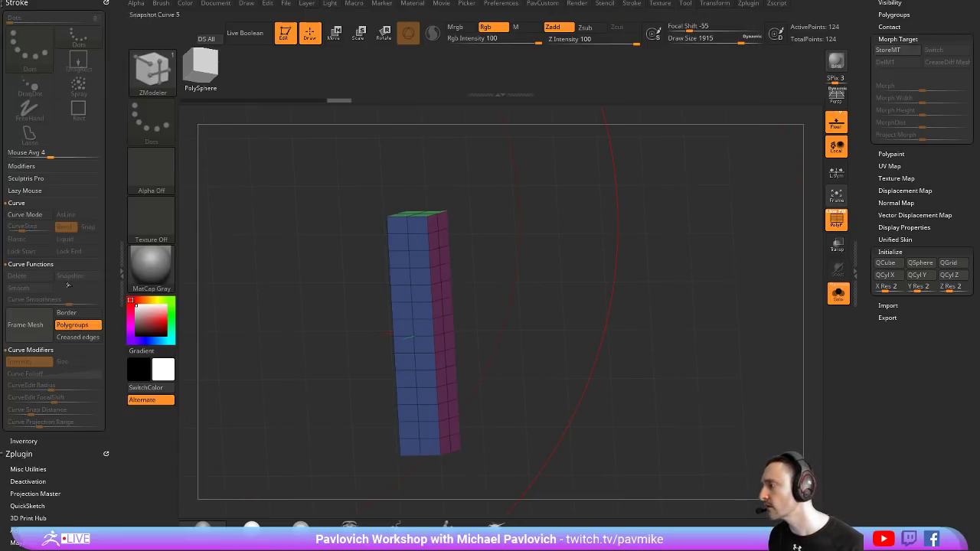
left_click(25, 325)
left_click_drag(367, 134, 394, 183)
mouse_move(475, 223)
left_mouse_down()
mouse_move(568, 175)
mouse_move(547, 197)
mouse_move(518, 188)
mouse_move(382, 203)
mouse_move(320, 184)
mouse_move(516, 221)
left_mouse_up()
Step: Hide part of the column with a rectangle selection, then show it again and return to ZModeler
key("s")
left_click(152, 68, "ctrl+shift")
left_click(214, 84, "ctrl+shift")
left_click(542, 212, "ctrl+shift")
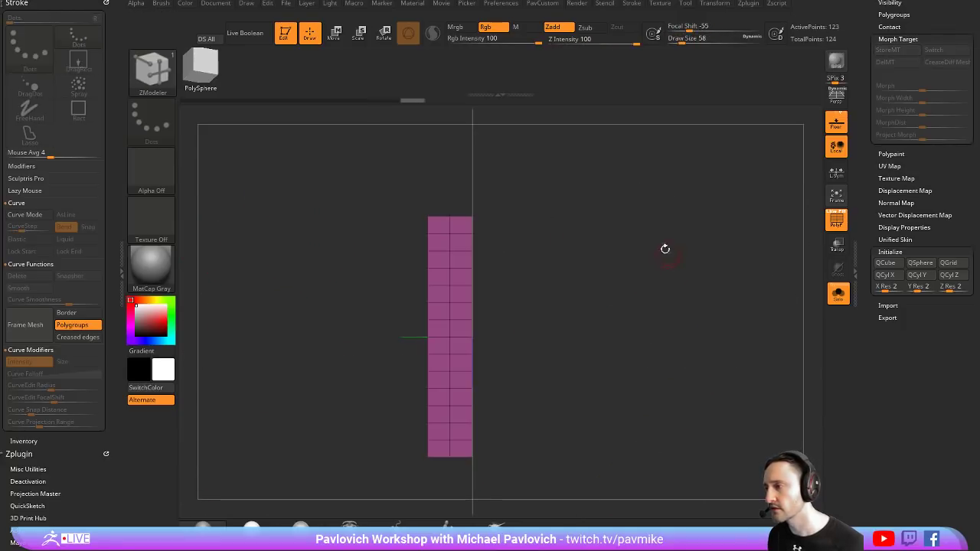
key("space")
left_click_drag(517, 437, 371, 365, "ctrl+shift")
mouse_move(631, 253)
left_mouse_down("ctrl+shift")
mouse_move(601, 219)
mouse_move(566, 105)
mouse_move(562, 214)
mouse_move(525, 245)
left_mouse_up("ctrl+shift")
key("space")
Step: Frame the mesh with curves along its polygroup borders and turn it to a flat front view
key("ctrl+f")
left_click_drag(585, 219, 467, 216)
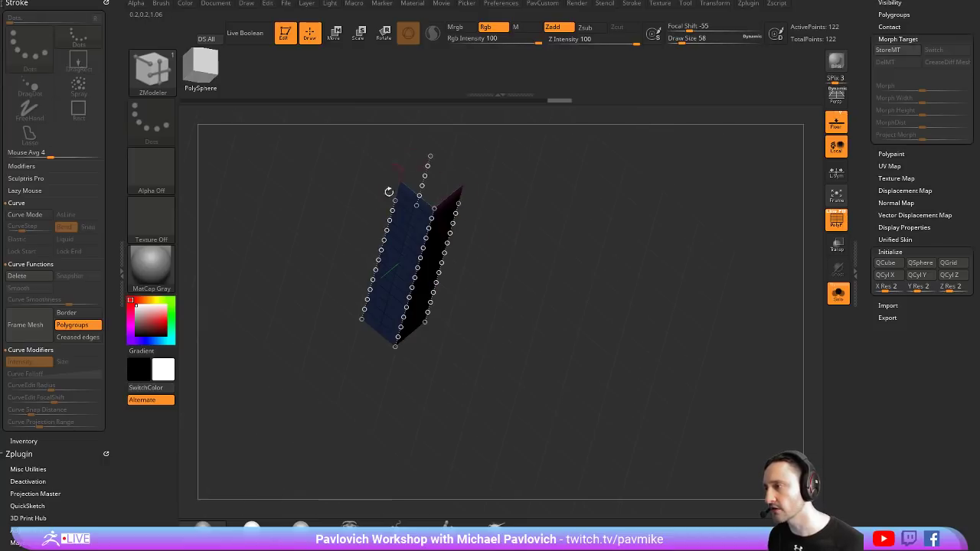
left_click_drag(389, 191, 593, 264)
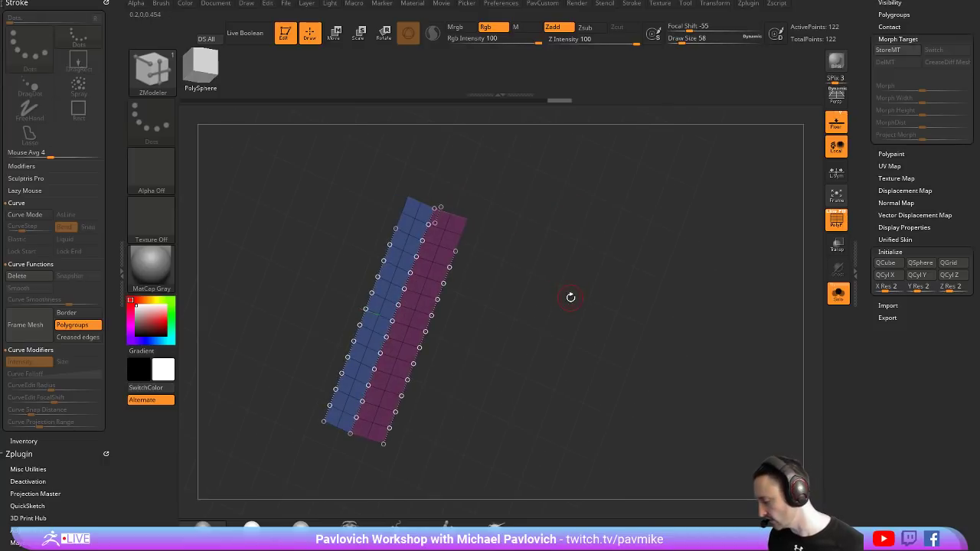
Step: Pick the CurveStrapSnap brush and add a narrow strap along the frame curve, undoing the first attempt
key("b")
key("c")
key("s")
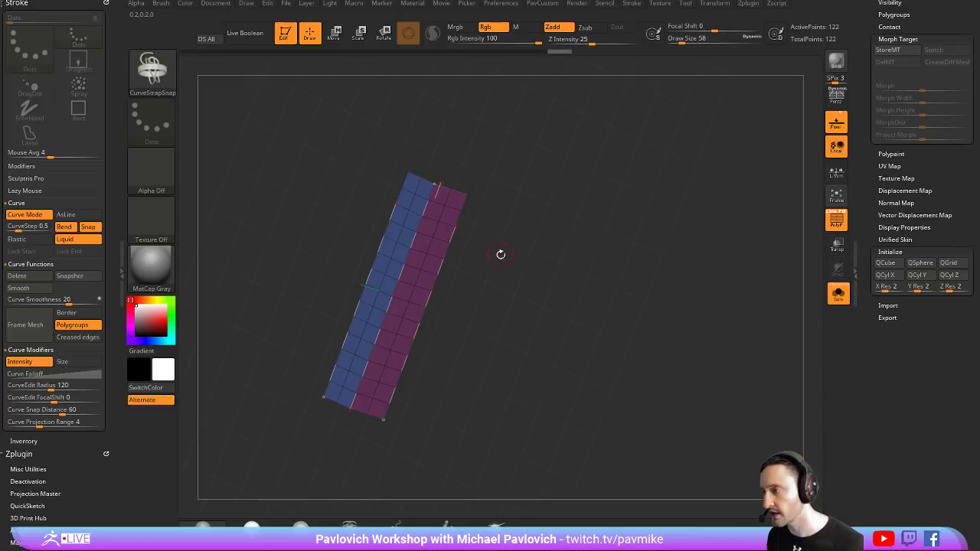
left_click(419, 239)
mouse_move(555, 240)
left_mouse_down()
mouse_move(590, 240)
mouse_move(569, 203)
mouse_move(558, 263)
mouse_move(561, 221)
mouse_move(545, 228)
mouse_move(484, 204)
mouse_move(261, 278)
left_mouse_up()
key("ctrl+z")
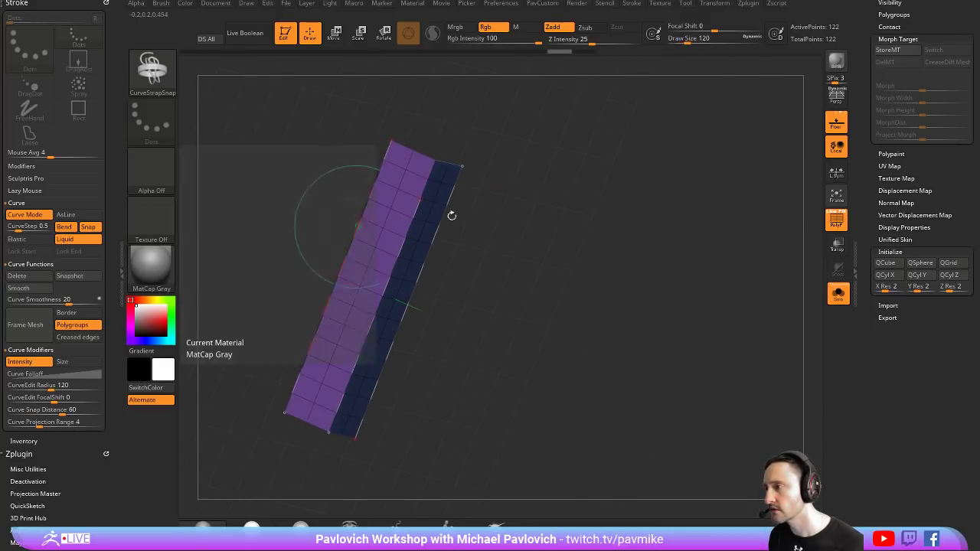
left_click_drag(451, 212, 394, 252)
left_click(393, 252)
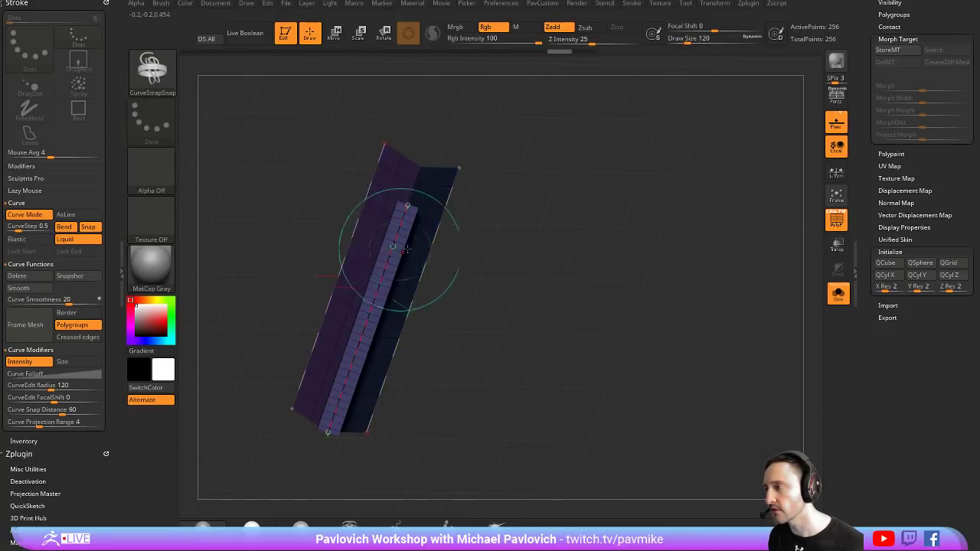
left_click_drag(540, 235, 398, 158)
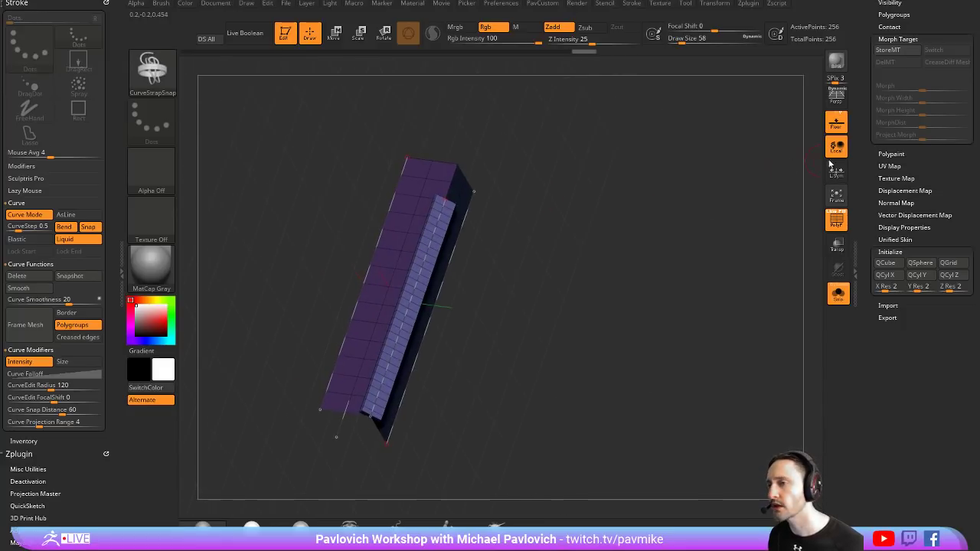
Step: Turn Floor off, move the strap curve to the wall's left edge, and rebuild it as a wider brick strap
left_click(836, 124)
left_click_drag(529, 199, 560, 245)
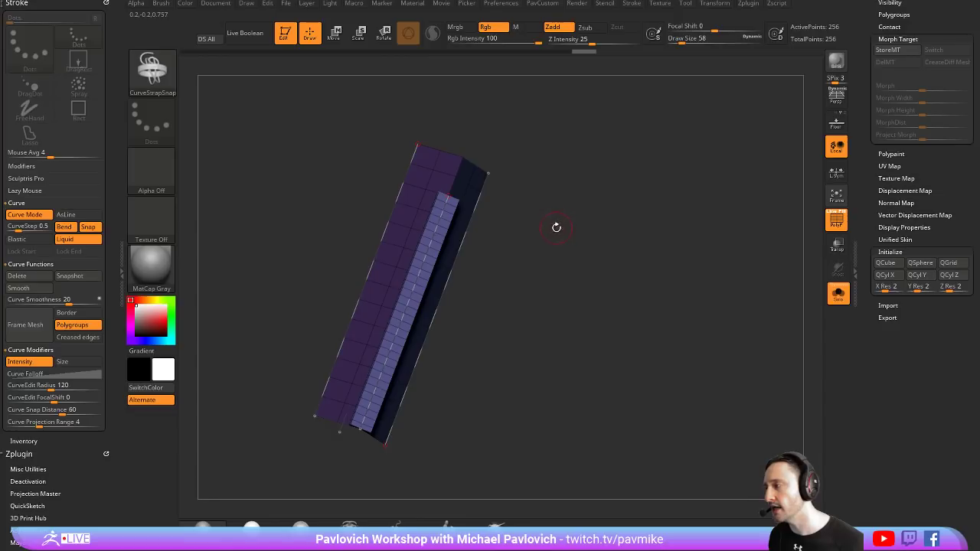
left_click_drag(415, 192, 258, 204)
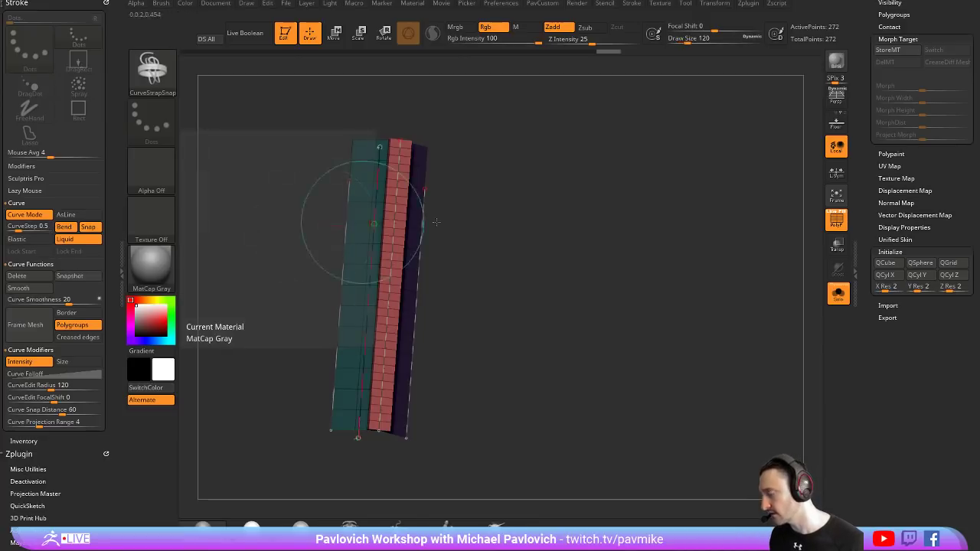
left_click(417, 245)
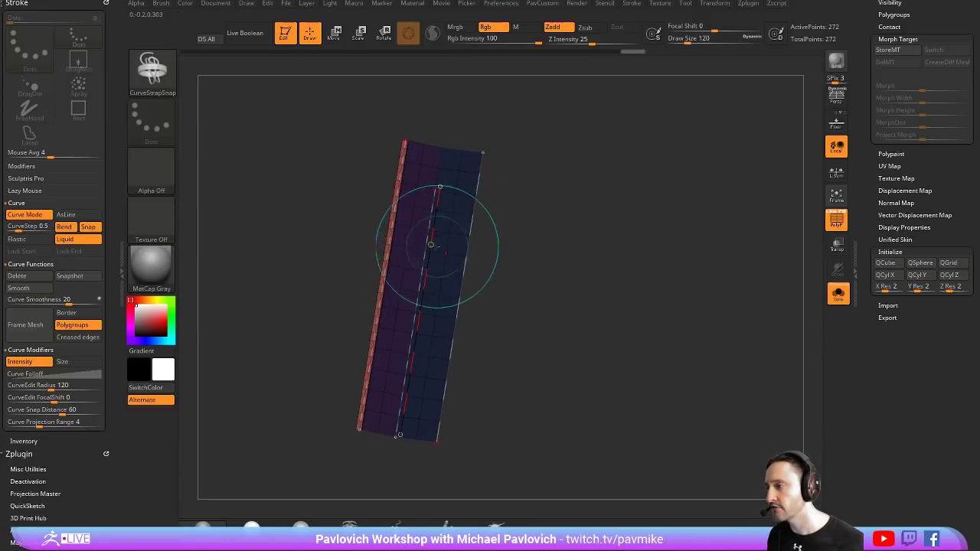
left_click(431, 269)
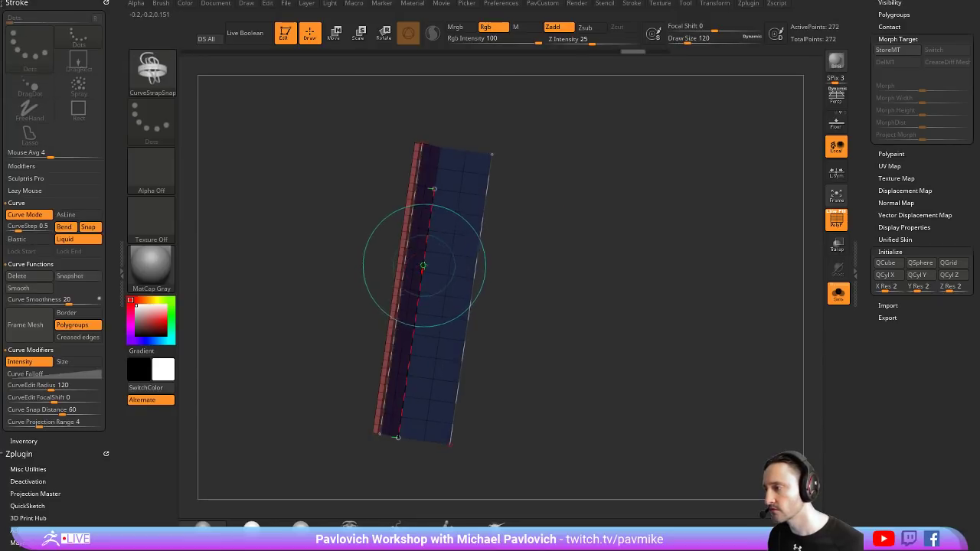
Step: Add more straps: a teal strip, a right-edge strap, a green brick strap and a wide surrounding strap
left_click(501, 234)
left_click(422, 245)
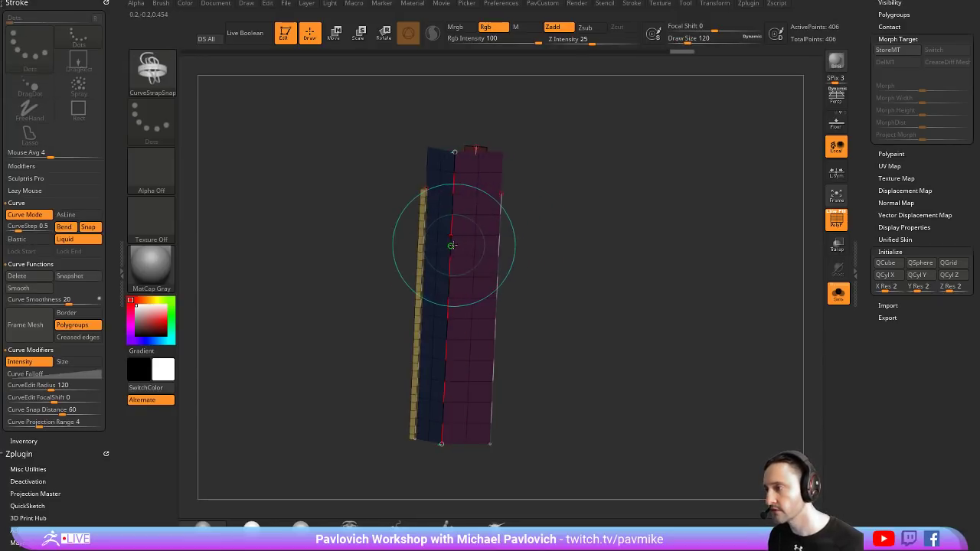
left_click(562, 227)
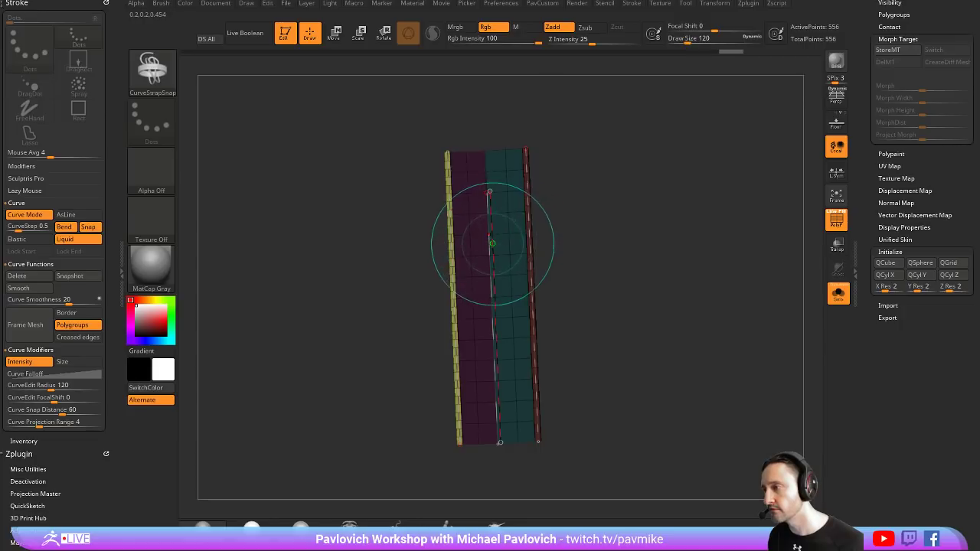
left_click(598, 237)
left_click(505, 249)
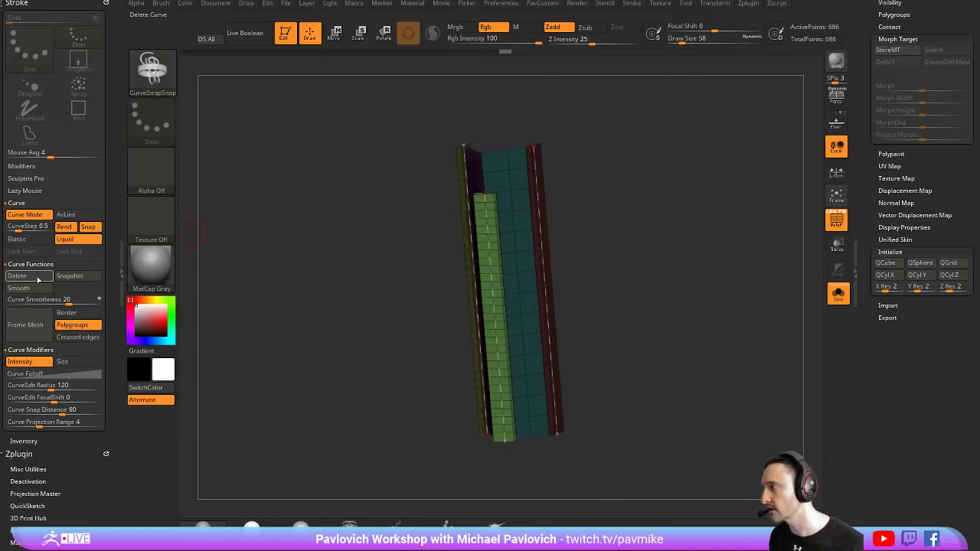
left_click(594, 175)
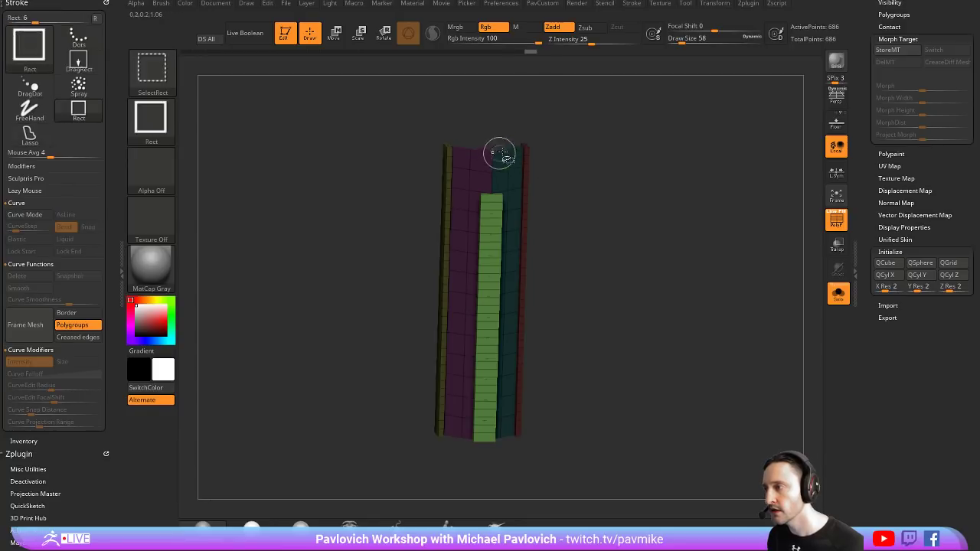
Step: Select the PolyMesh3D_4 subtool, then switch the current tool to the 72-point PM3D_Sphere3D hex nut
mouse_move(497, 153)
left_mouse_down("shift")
mouse_move(577, 107)
mouse_move(567, 133)
mouse_move(493, 127)
mouse_move(514, 182)
mouse_move(658, 314)
mouse_move(672, 447)
left_mouse_up("shift")
key("ctrl")
key("space")
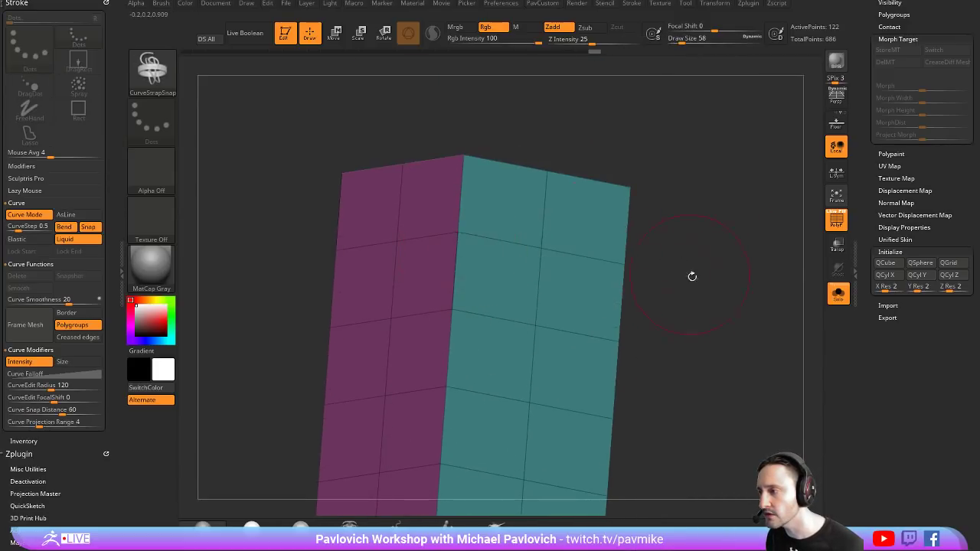
left_click_drag(692, 276, 592, 198, "alt")
key("space")
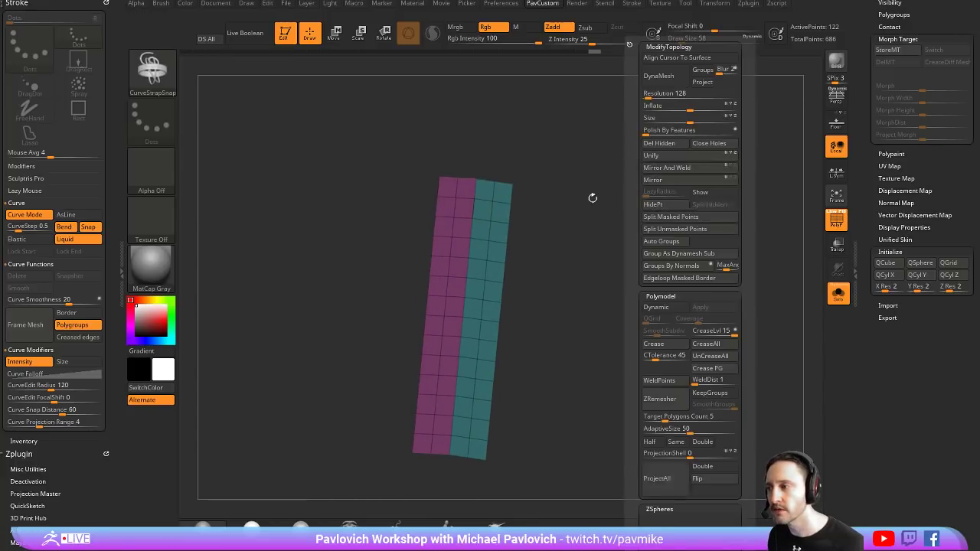
scroll(937, 256, "up", 10)
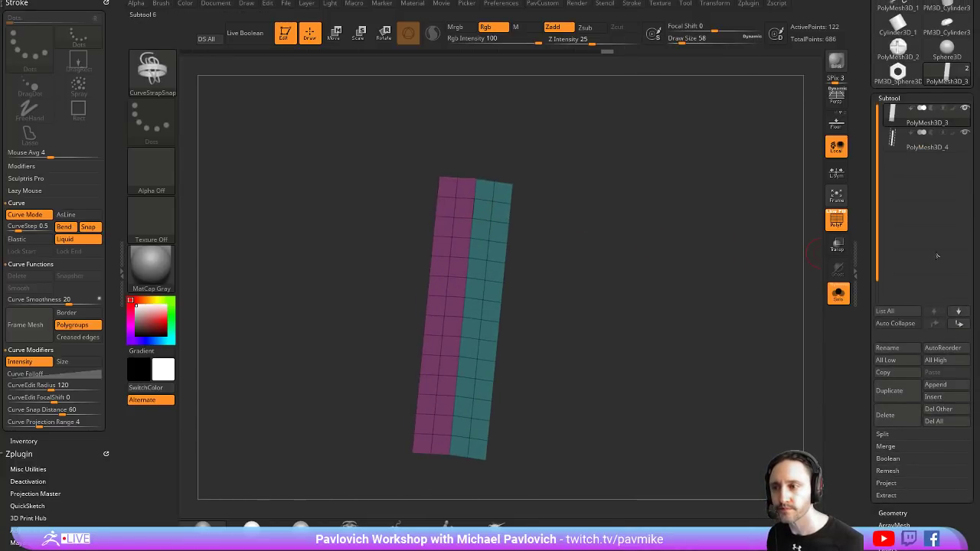
left_click(926, 140)
mouse_move(669, 210)
left_mouse_down()
mouse_move(689, 222)
mouse_move(651, 220)
mouse_move(708, 247)
mouse_move(680, 214)
left_mouse_up()
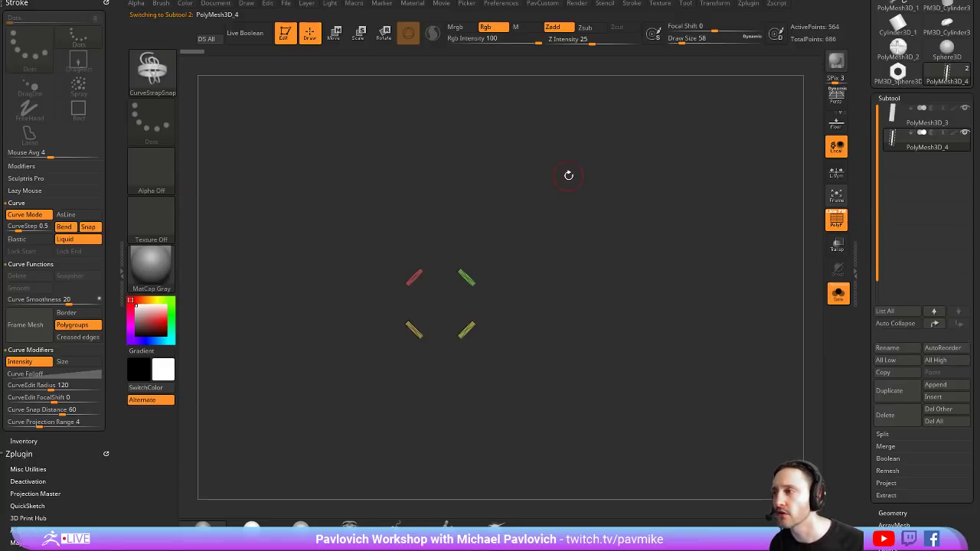
left_click(898, 72)
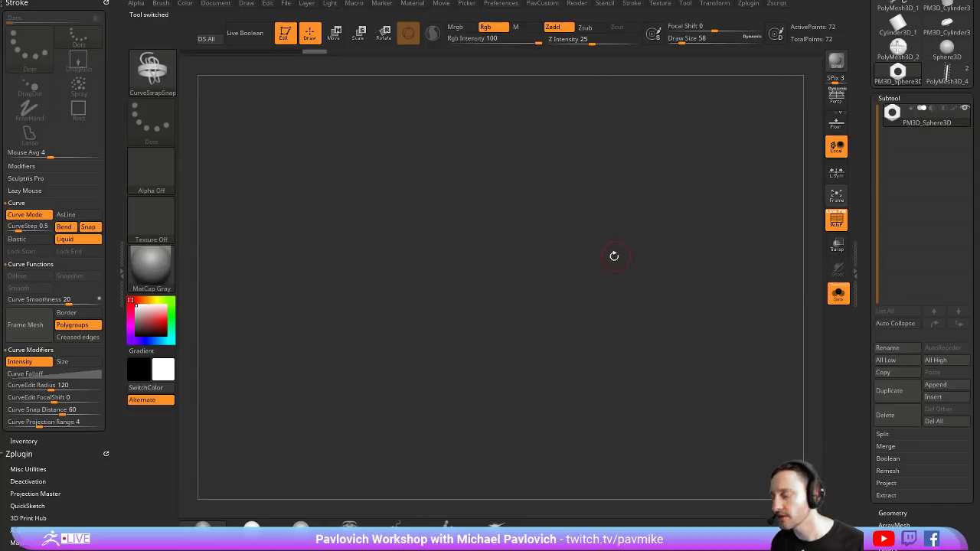
Step: Drop Draw Size to 18, delete the stray curve on the nut, and save the project with Ctrl+S
left_click(755, 38)
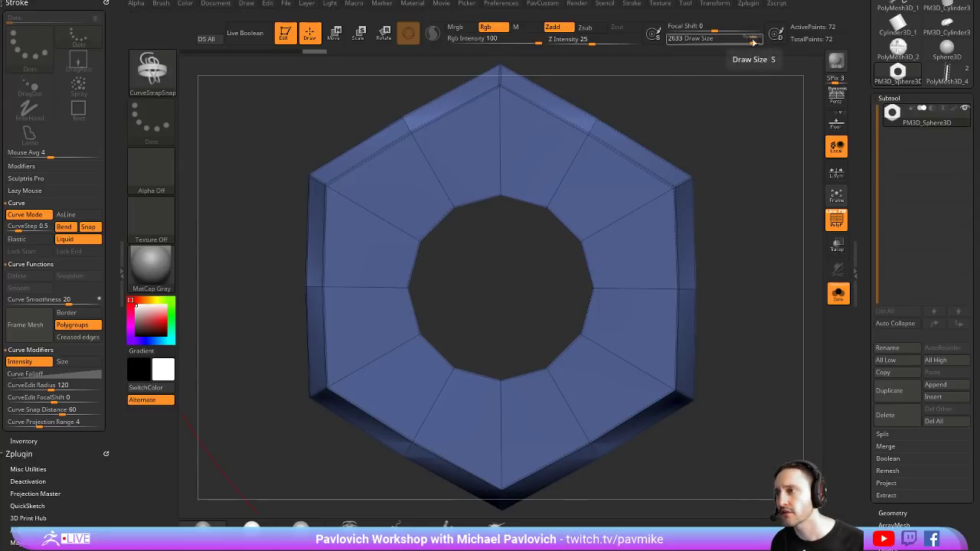
key("s")
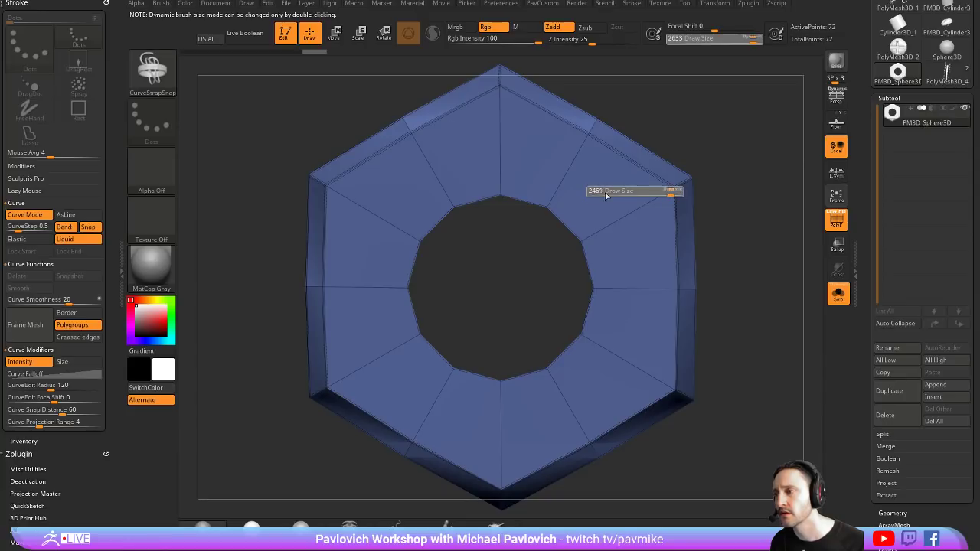
key("s")
mouse_move(666, 192)
left_mouse_down()
mouse_move(583, 199)
mouse_move(578, 240)
left_mouse_up()
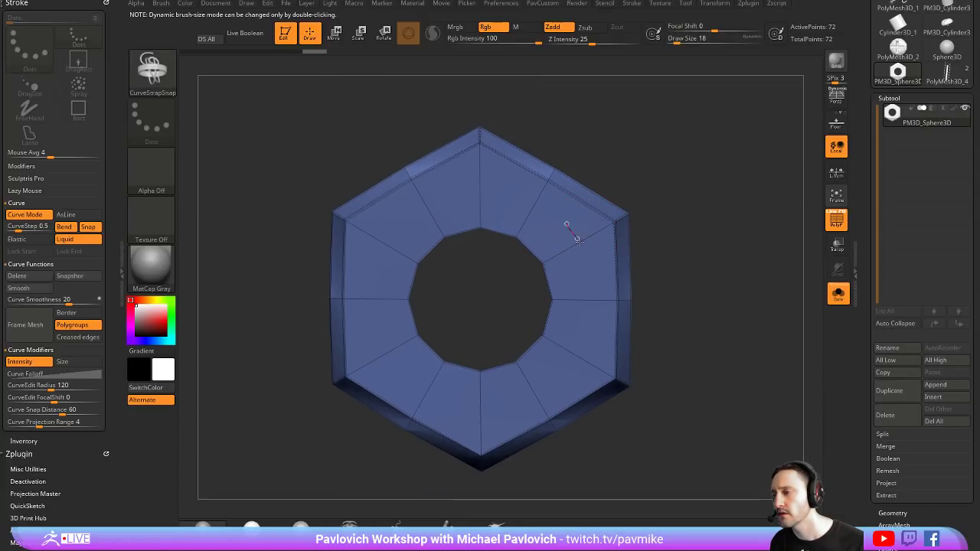
left_click(664, 209)
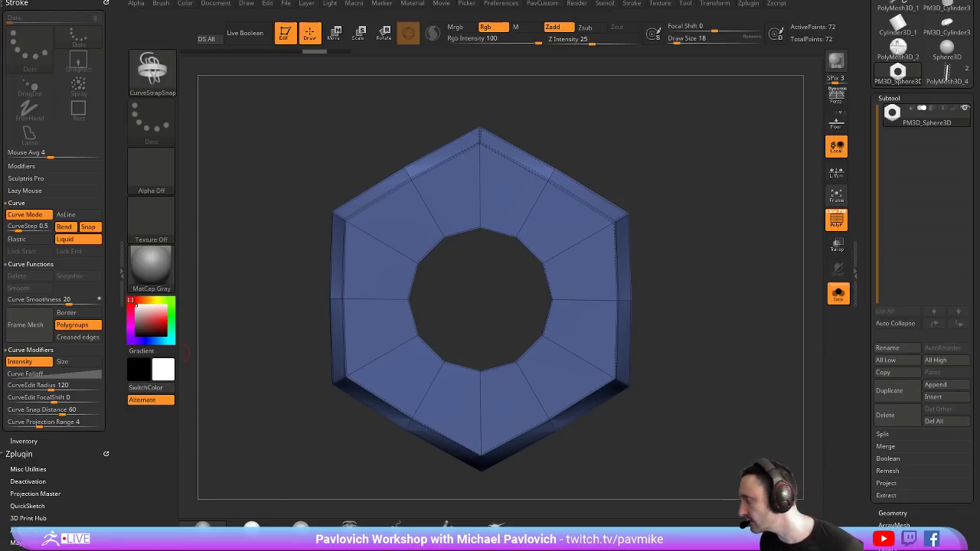
key("ctrl+s")
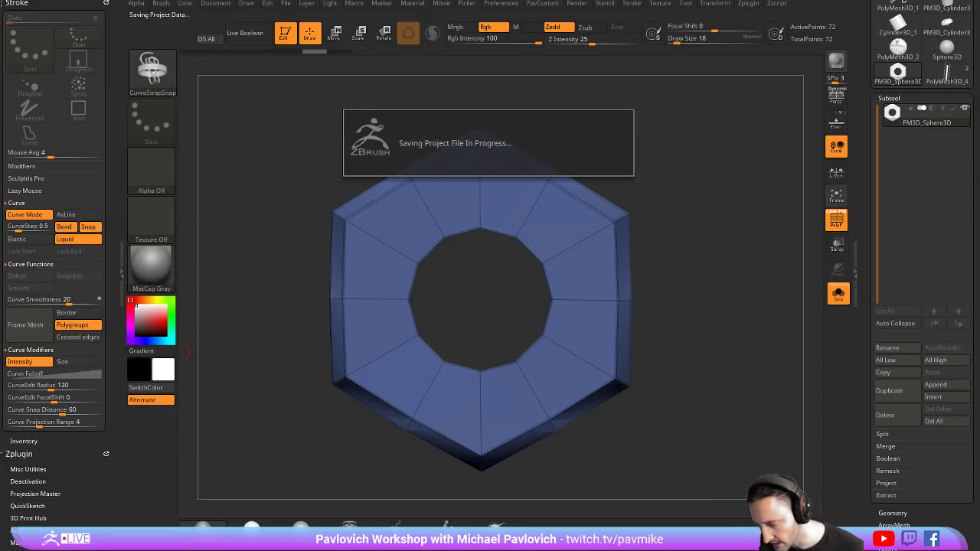